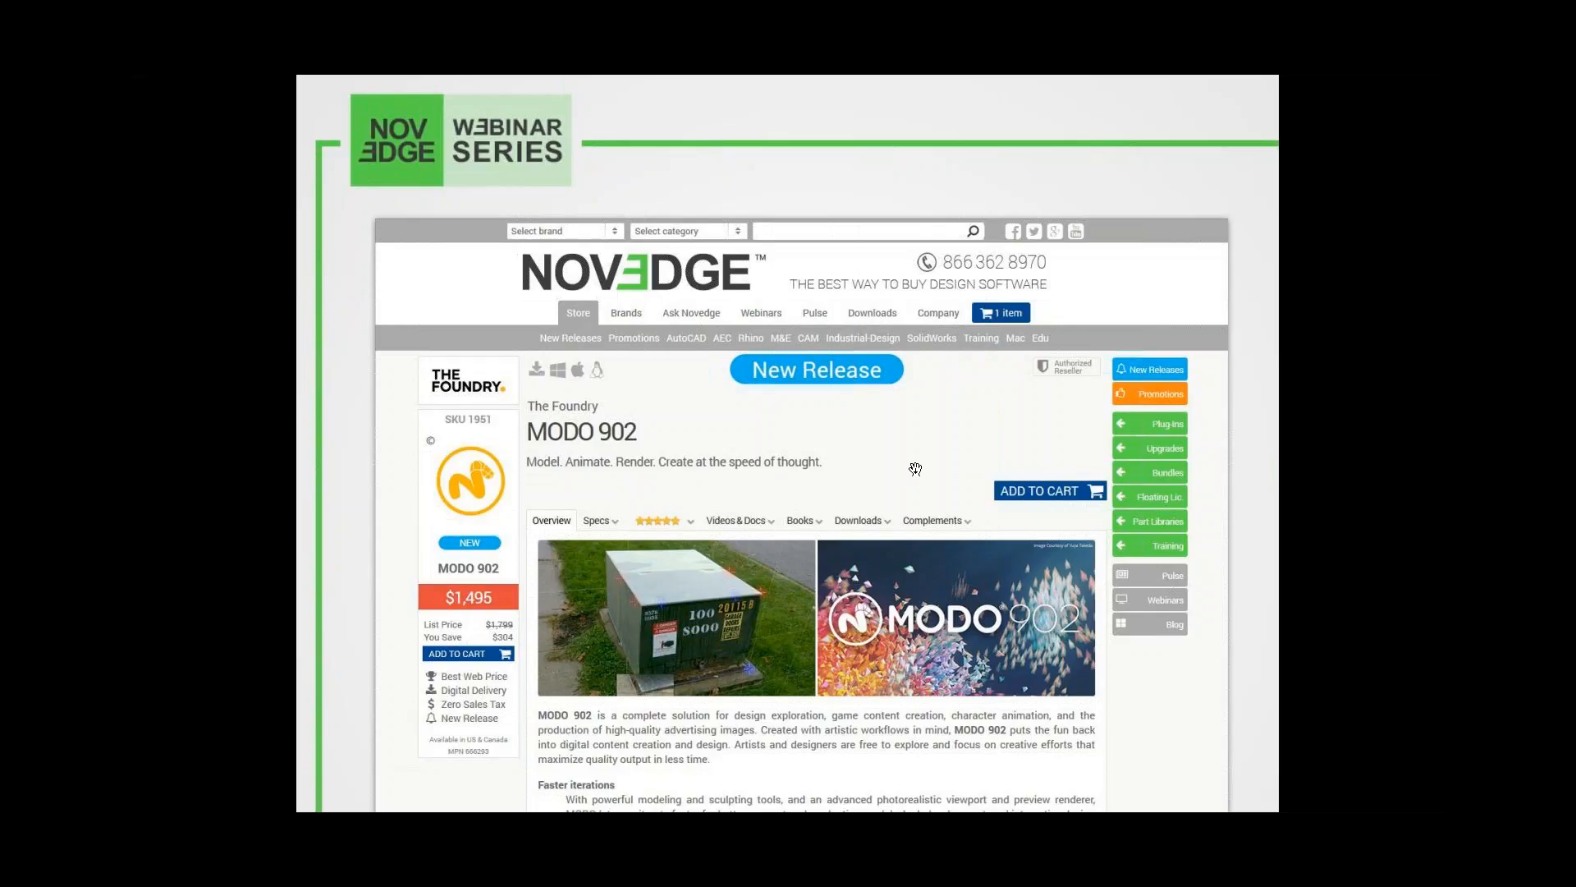
key(Right)
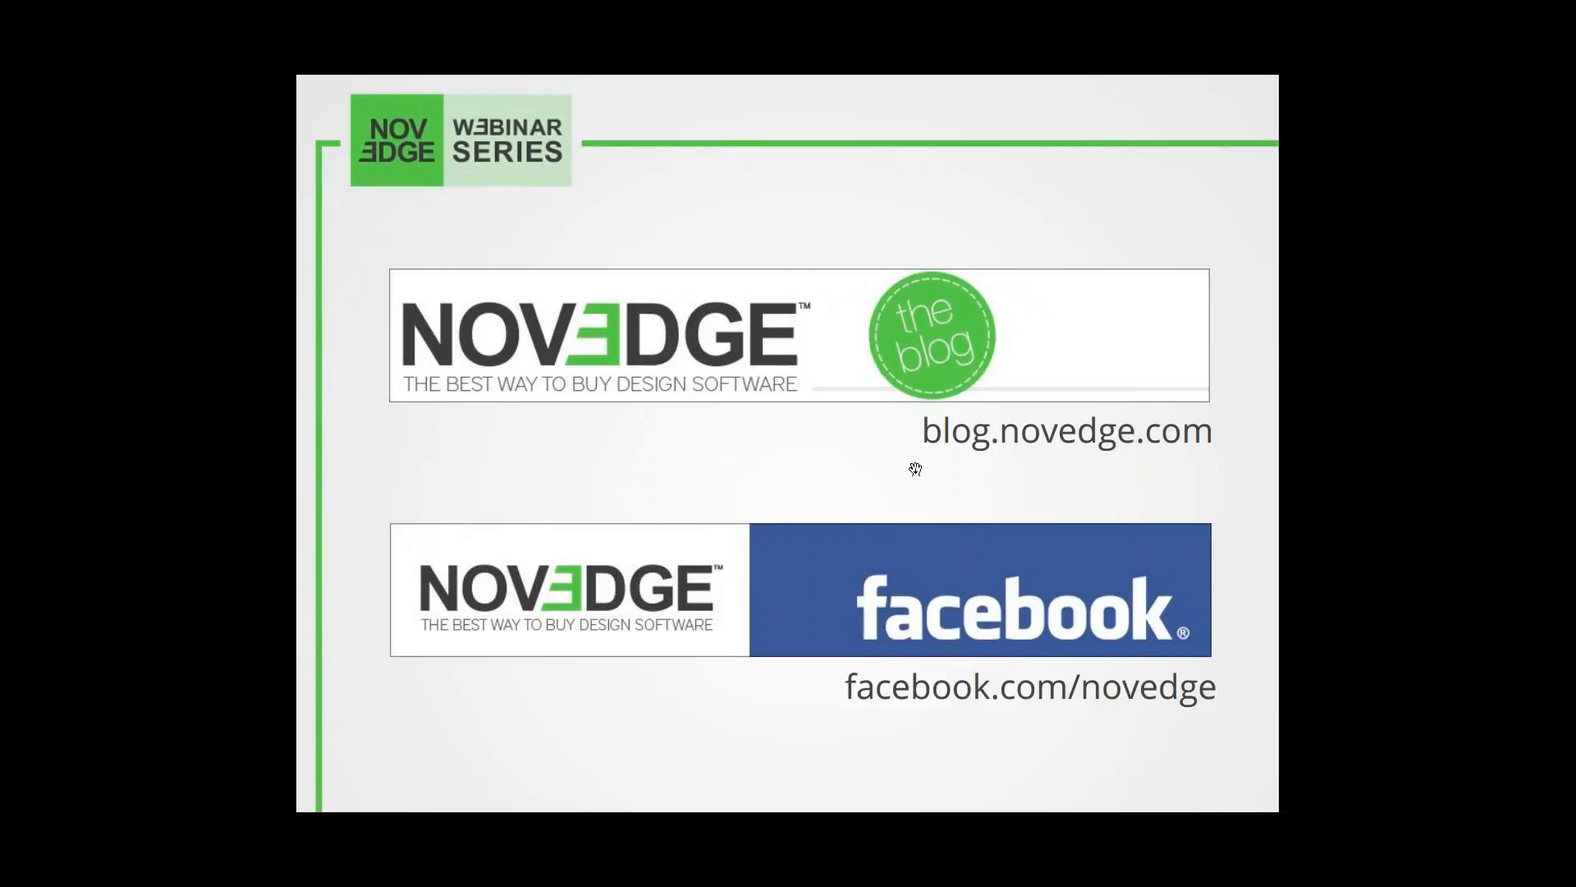
key(Right)
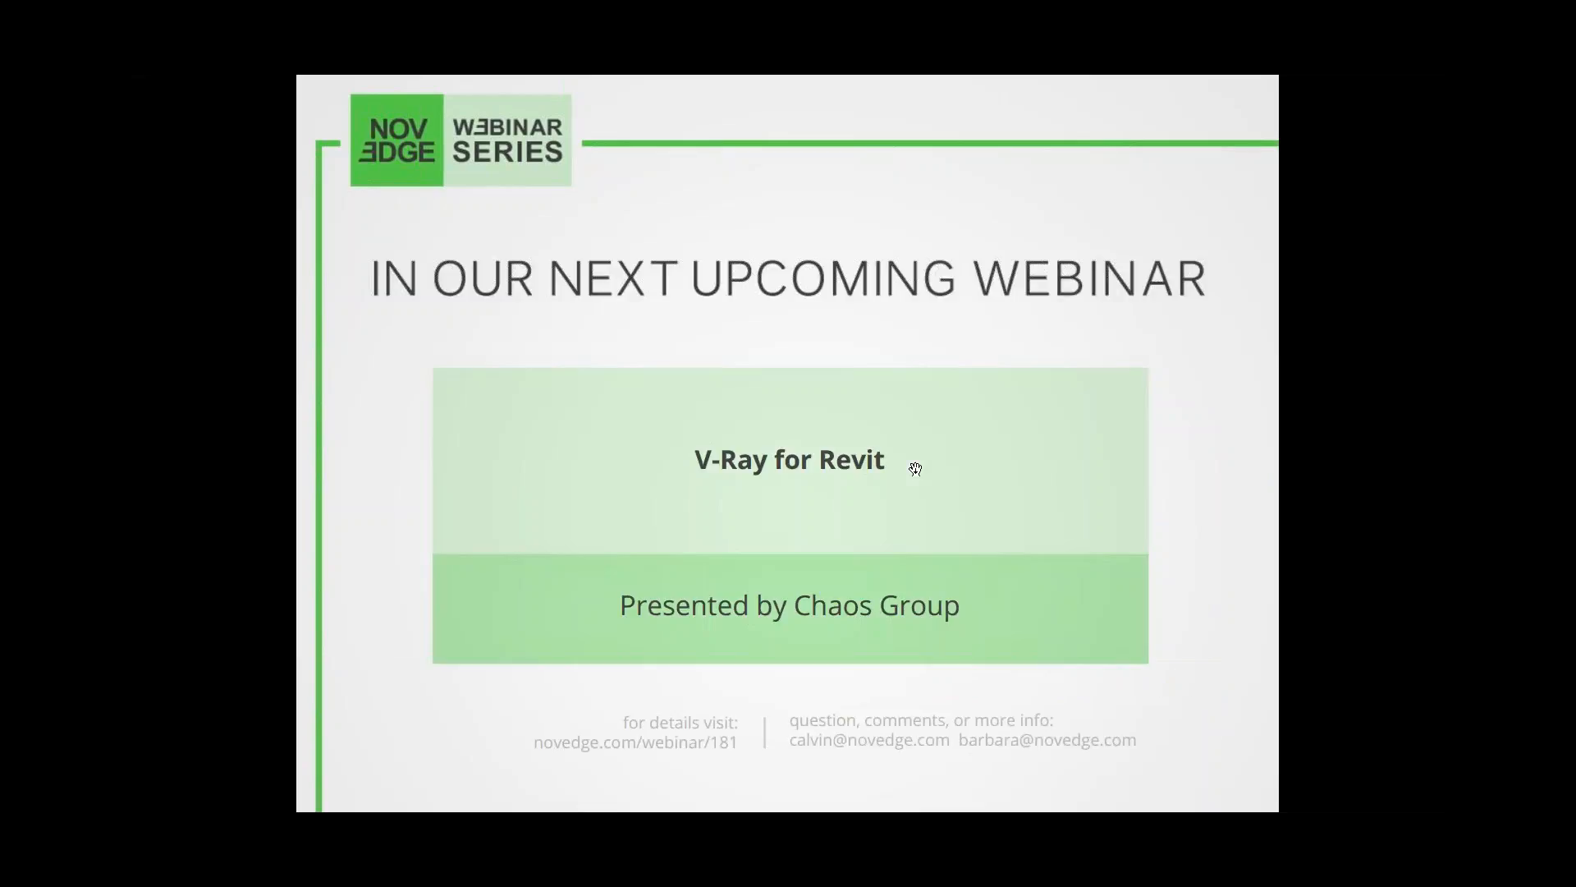
key(Right)
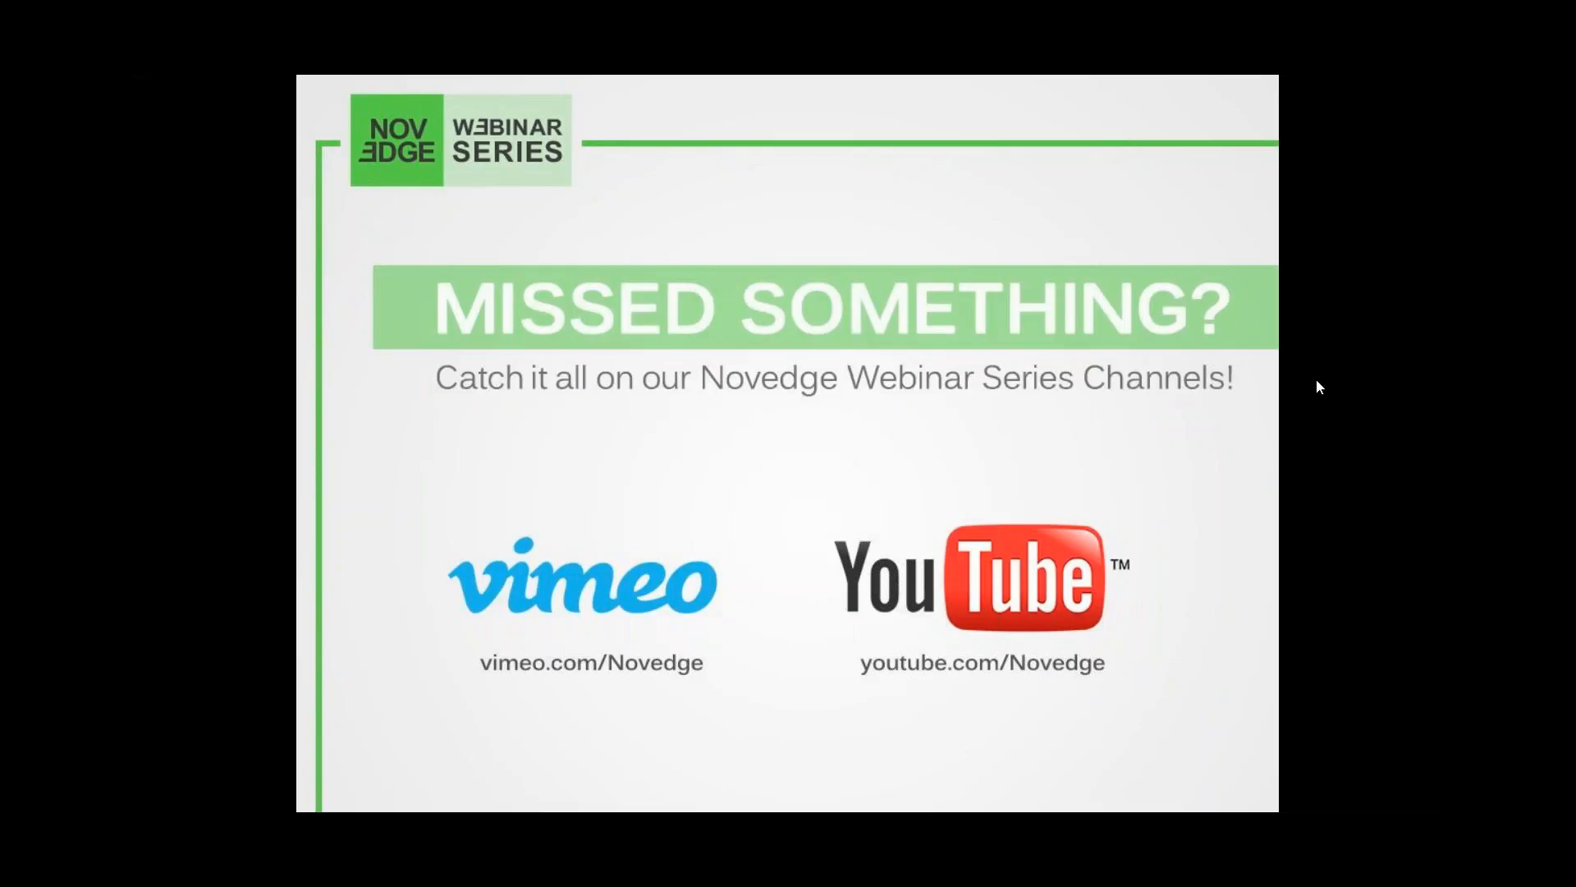
key(super)
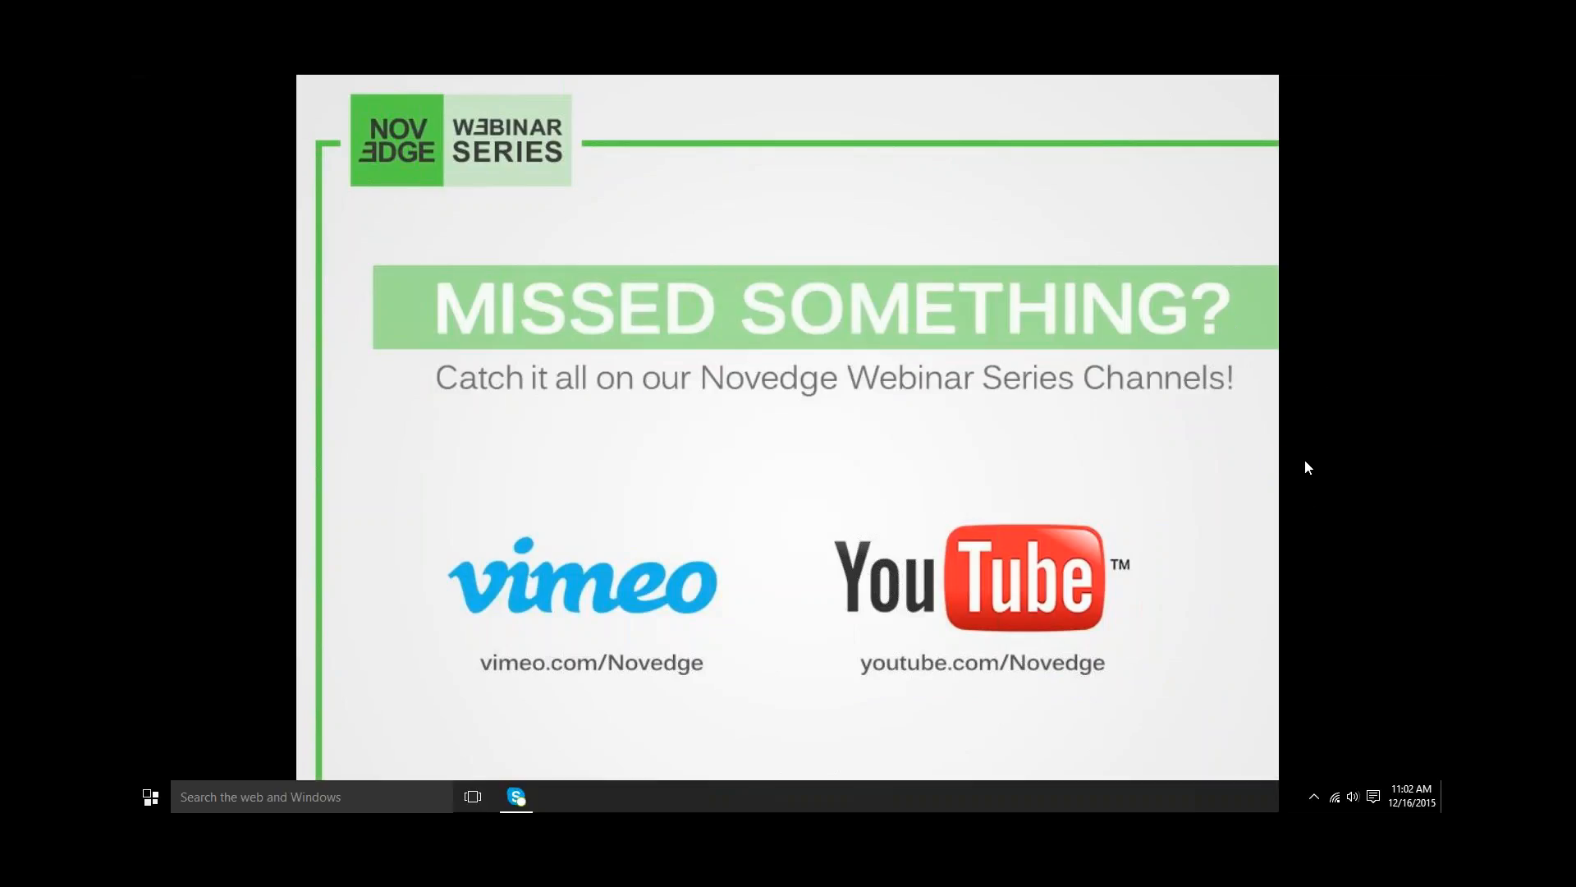
click(814, 463)
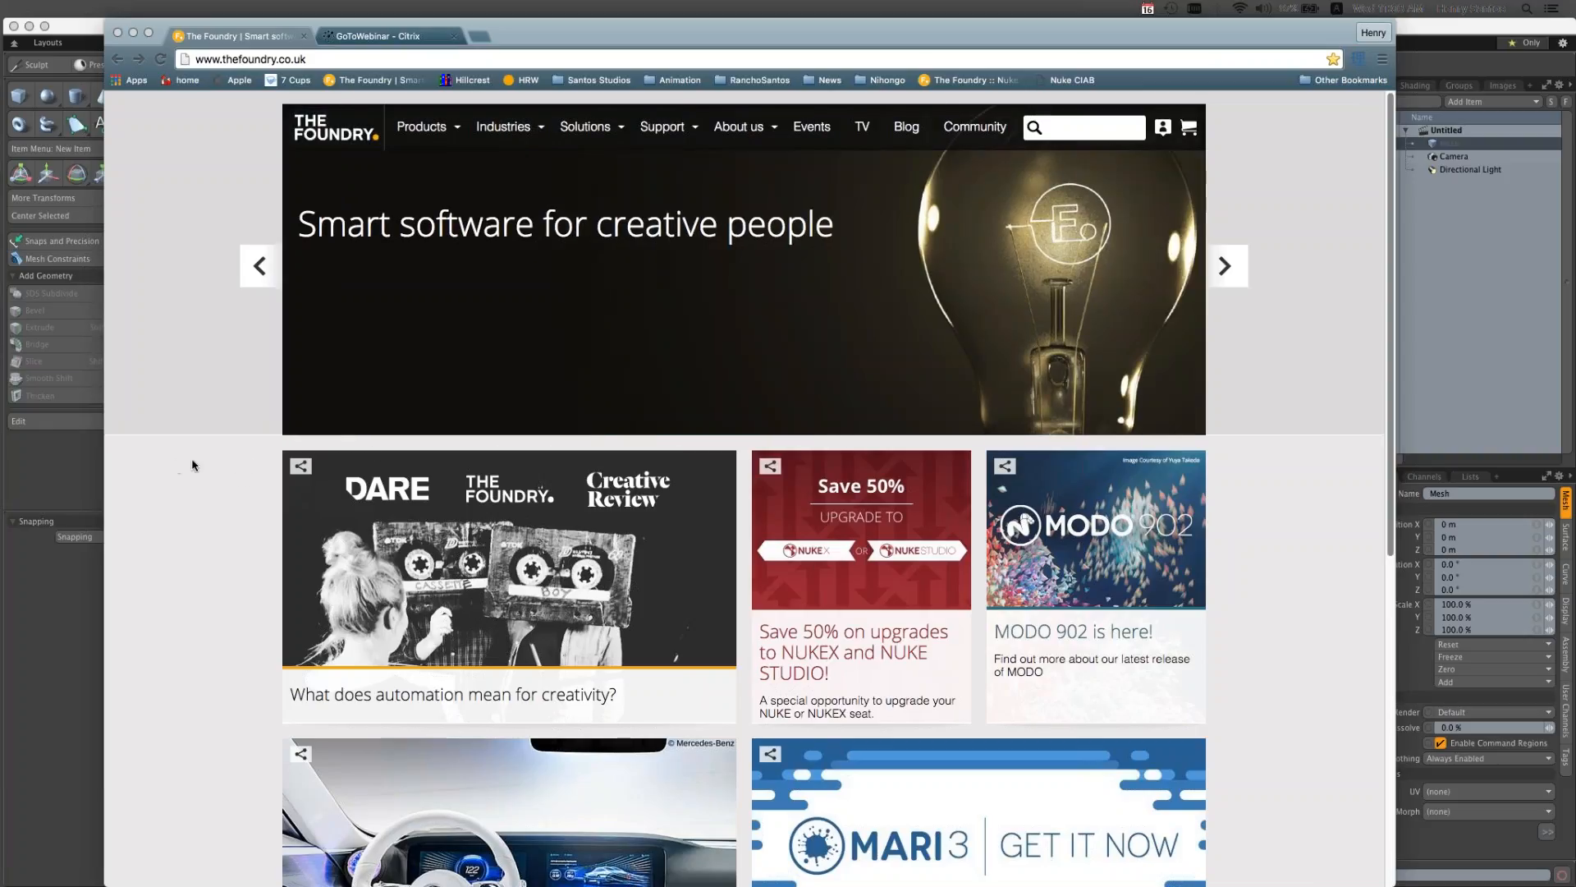
Step: Open the MODO product page from The Foundry's products overview
click(423, 129)
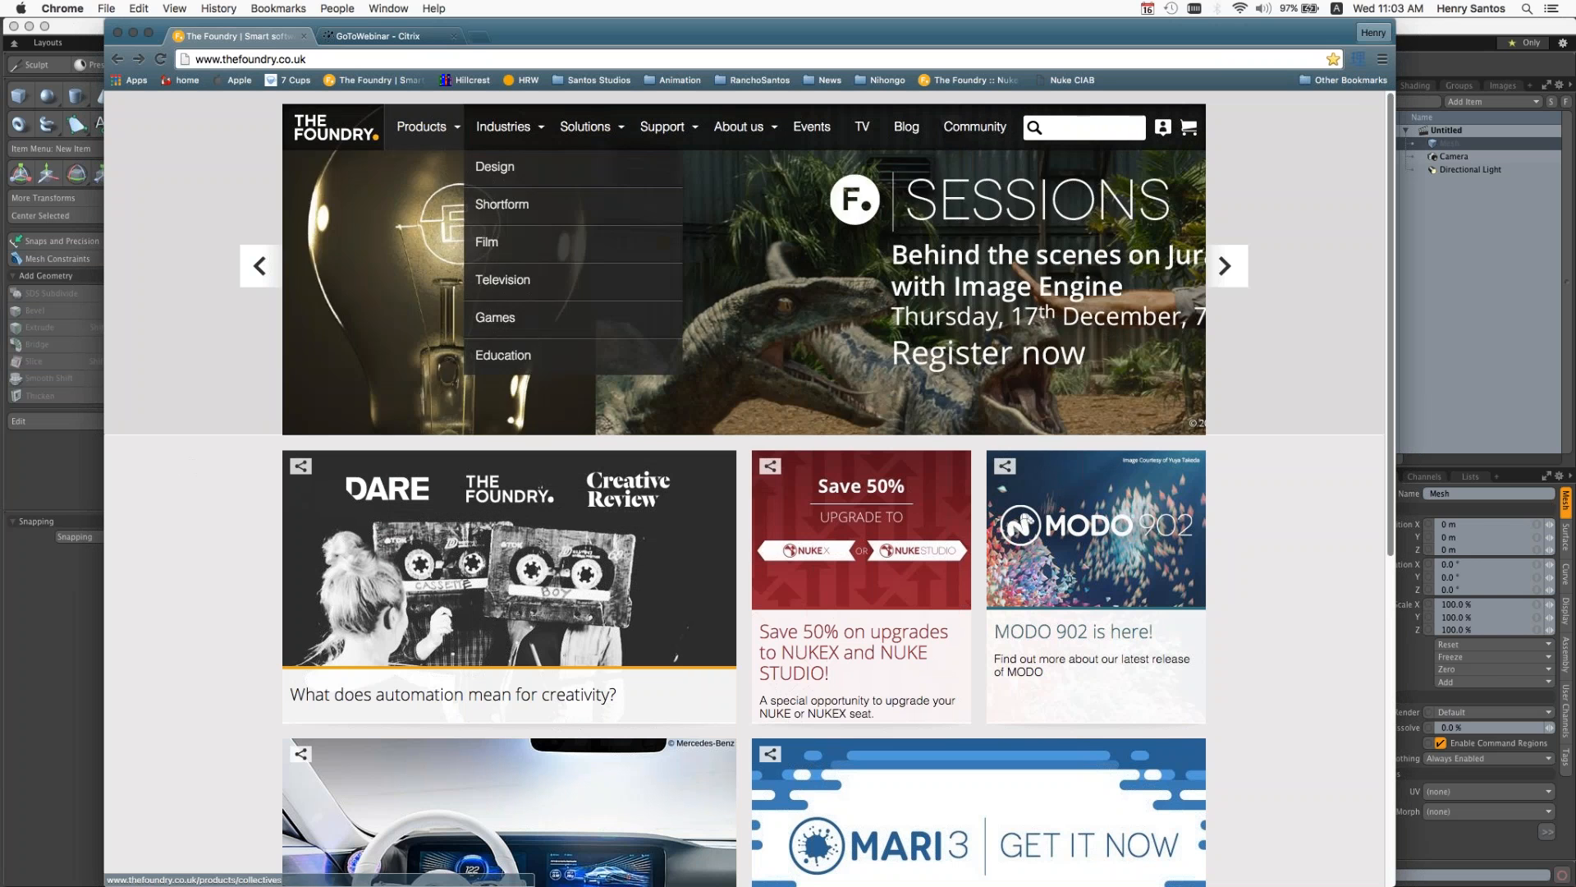
click(433, 130)
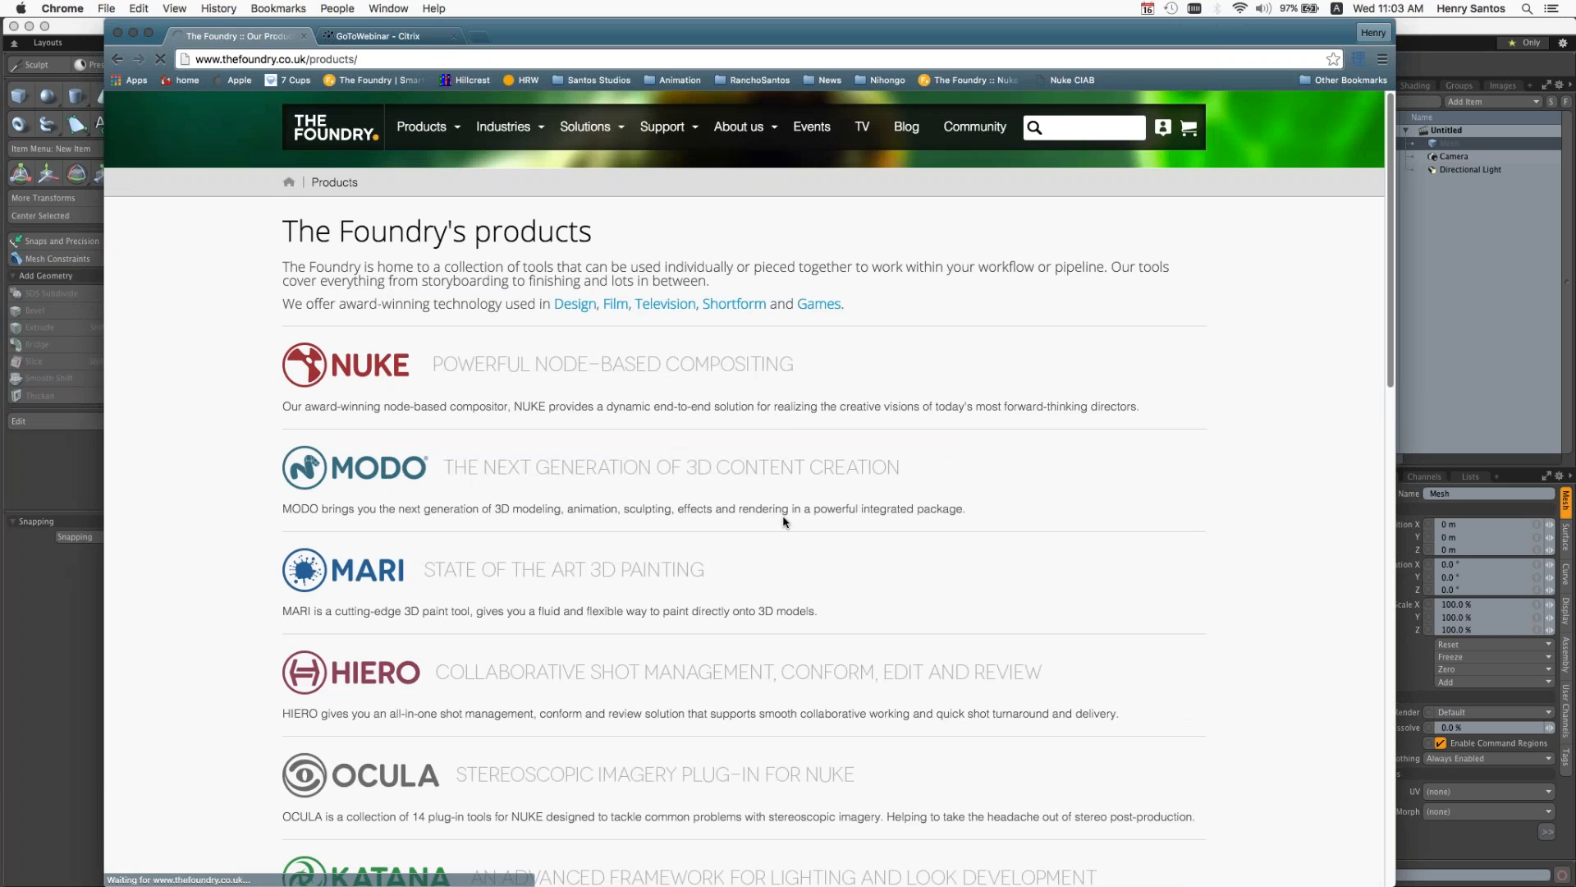
click(783, 521)
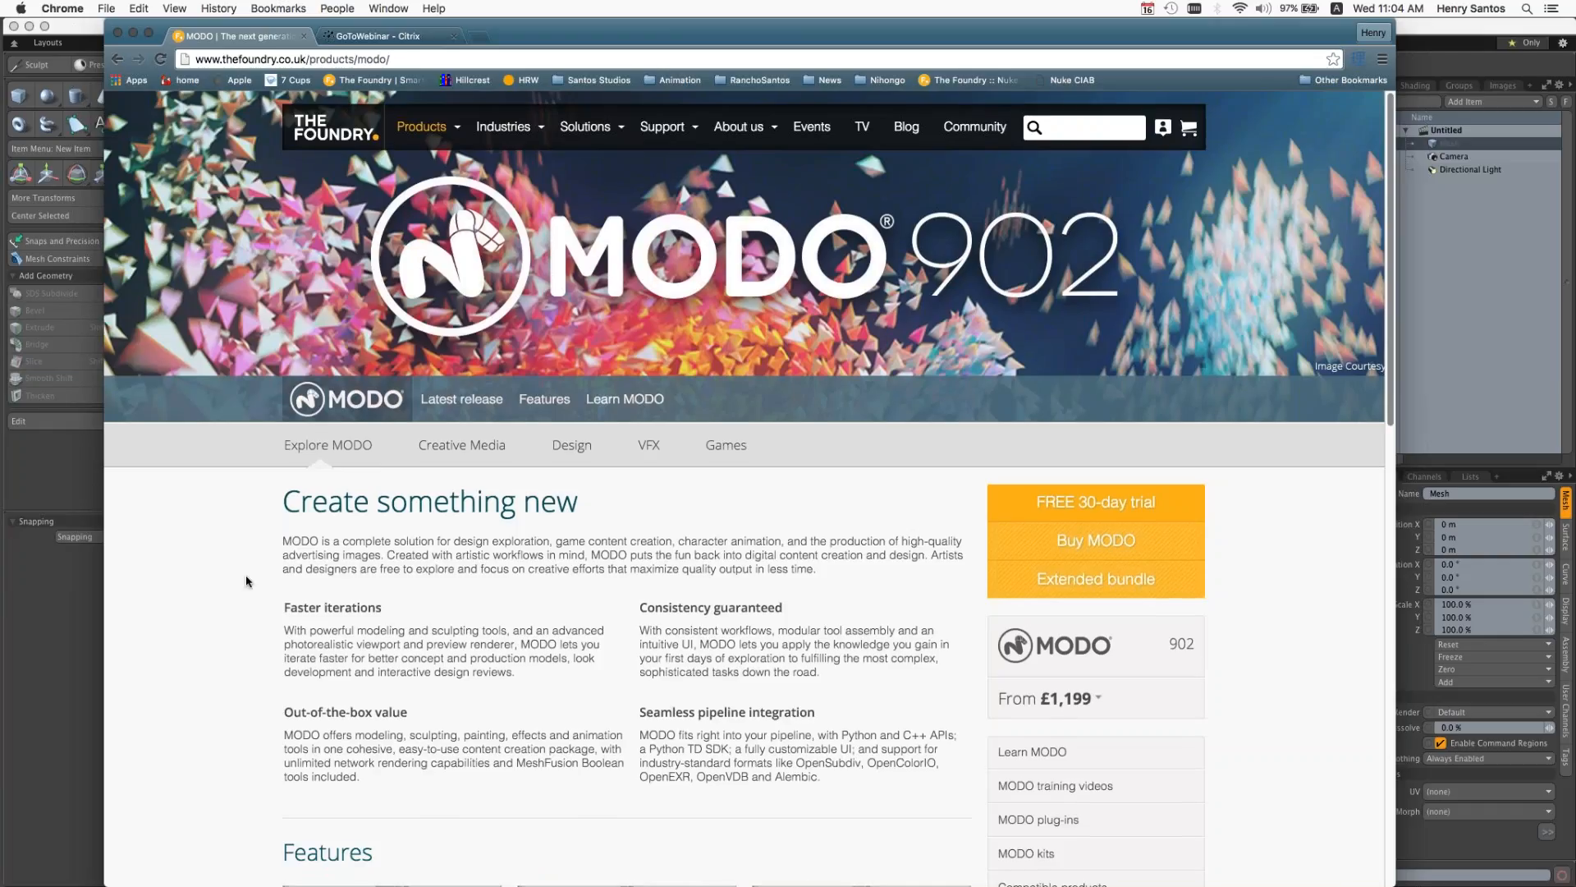
Step: Examine the MODO 902 overview page, from its introduction through the feature videos to the customer stories
scroll(247, 581, down, 1)
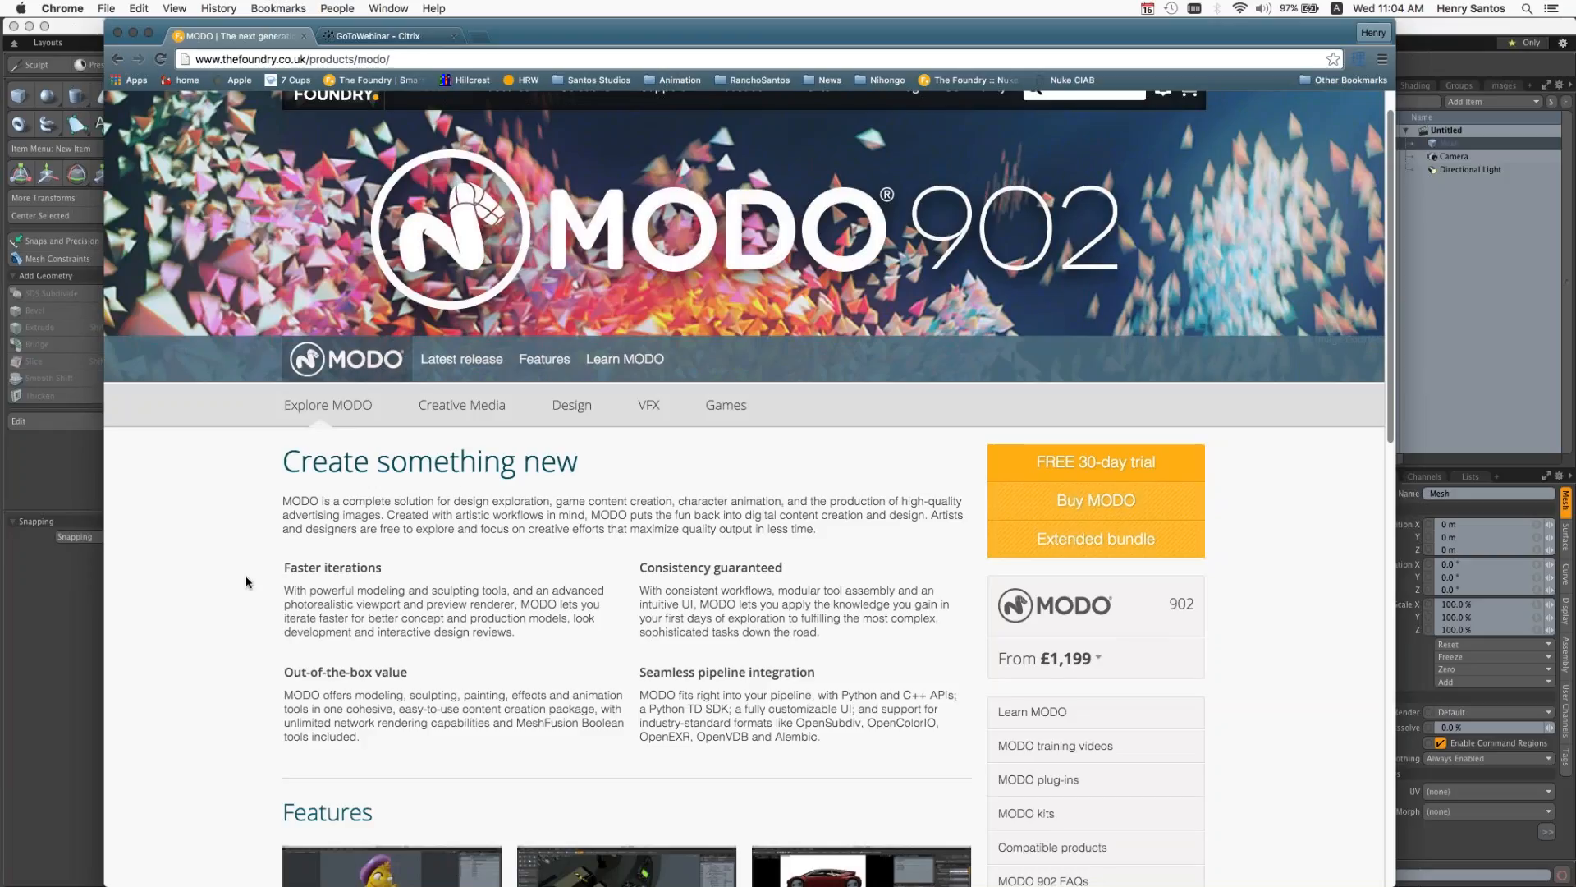
scroll(246, 581, down, 5)
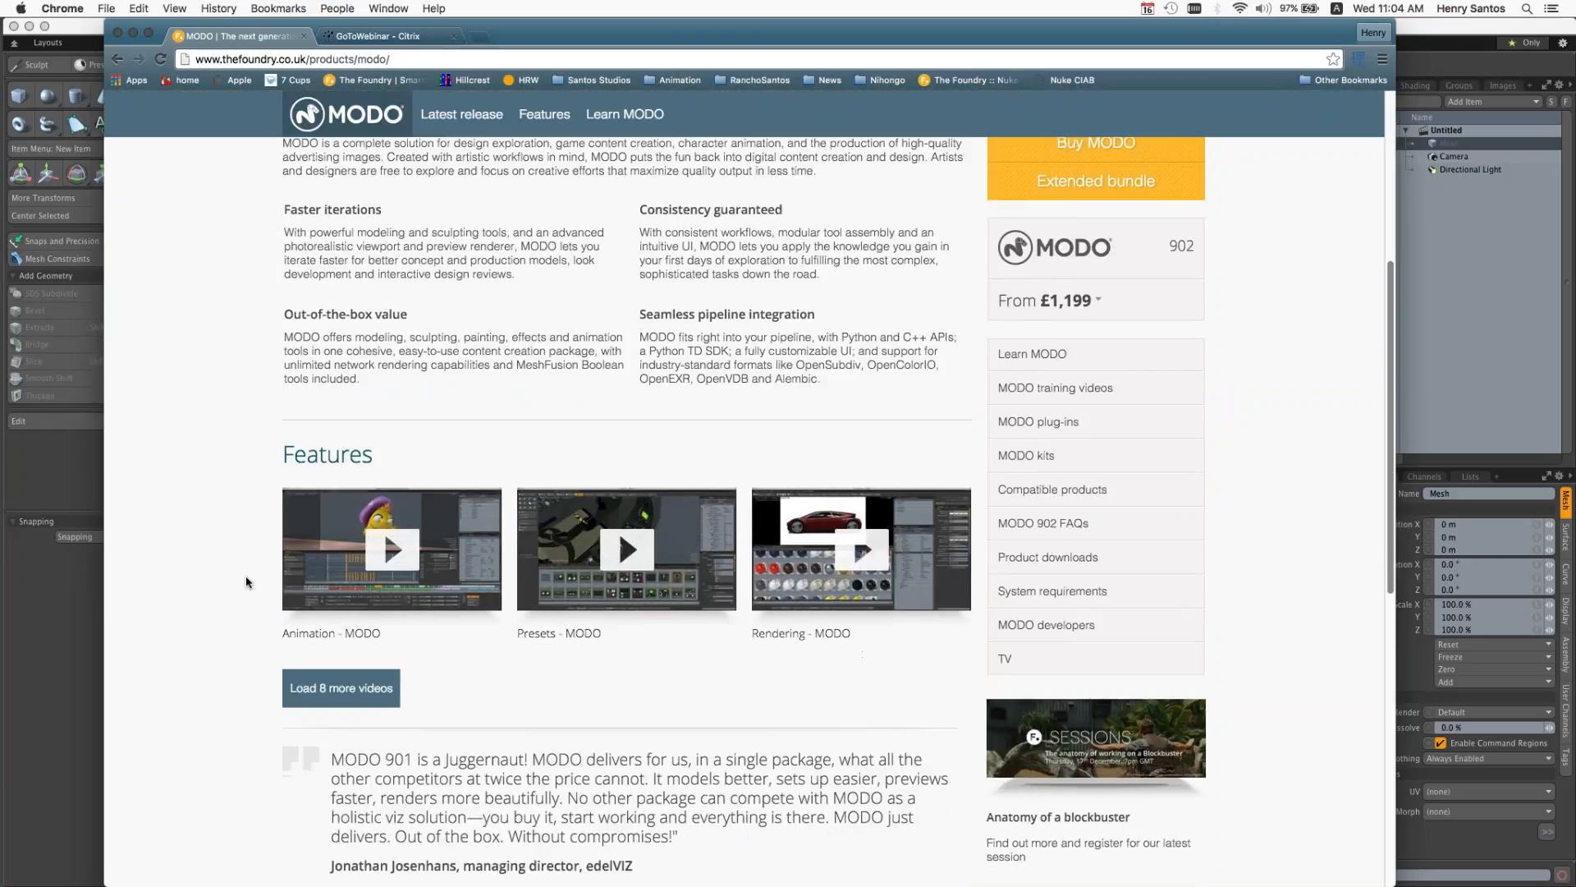
scroll(246, 581, down, 2)
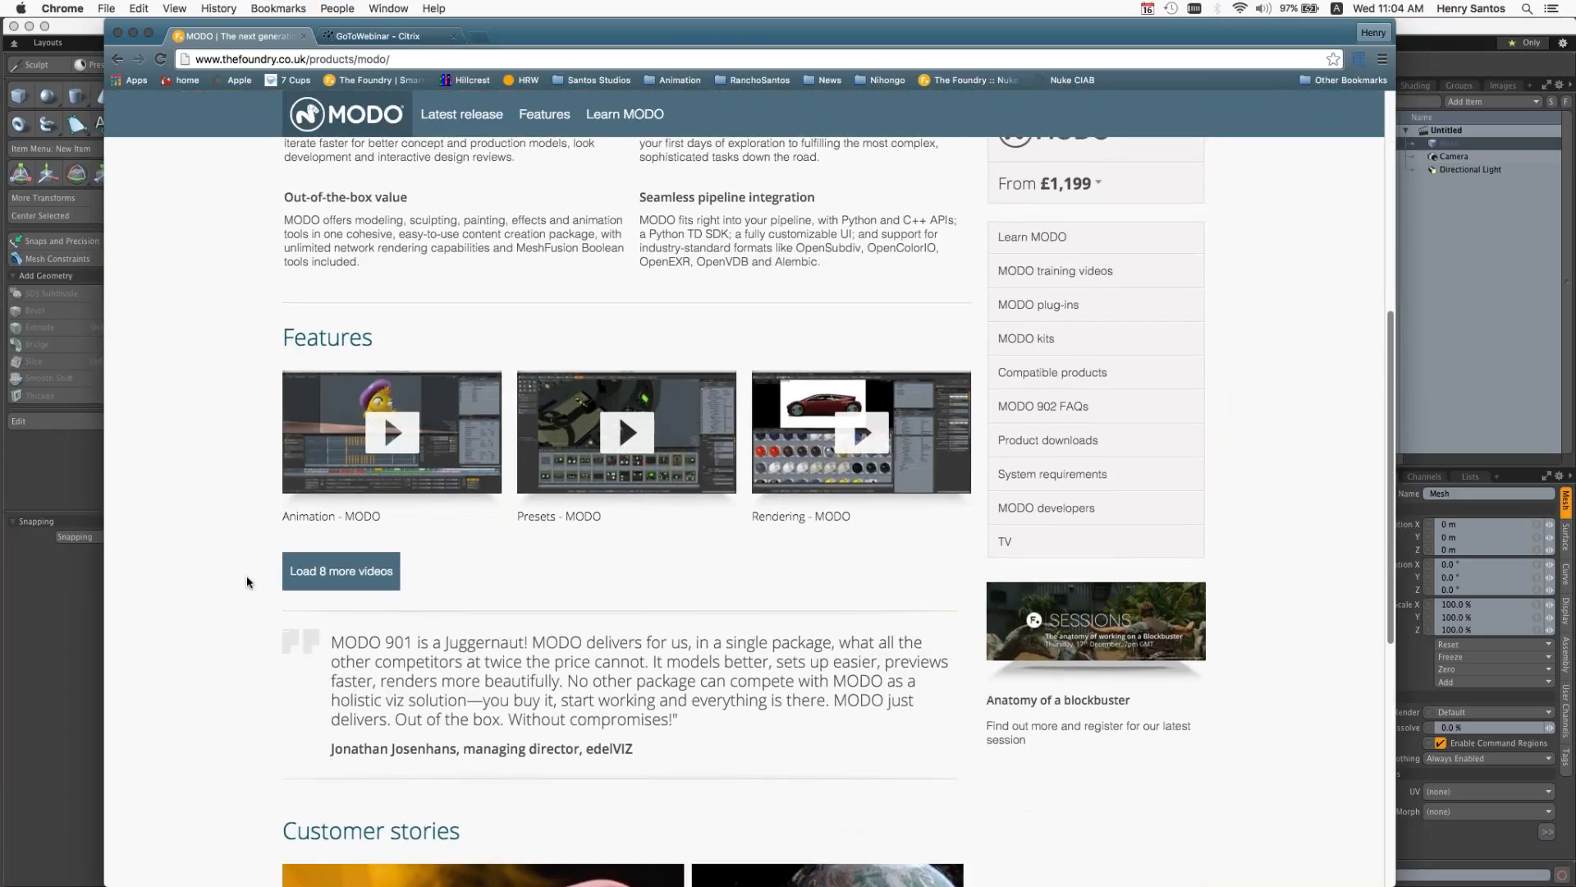
scroll(246, 581, down, 1)
scroll(244, 583, up, 3)
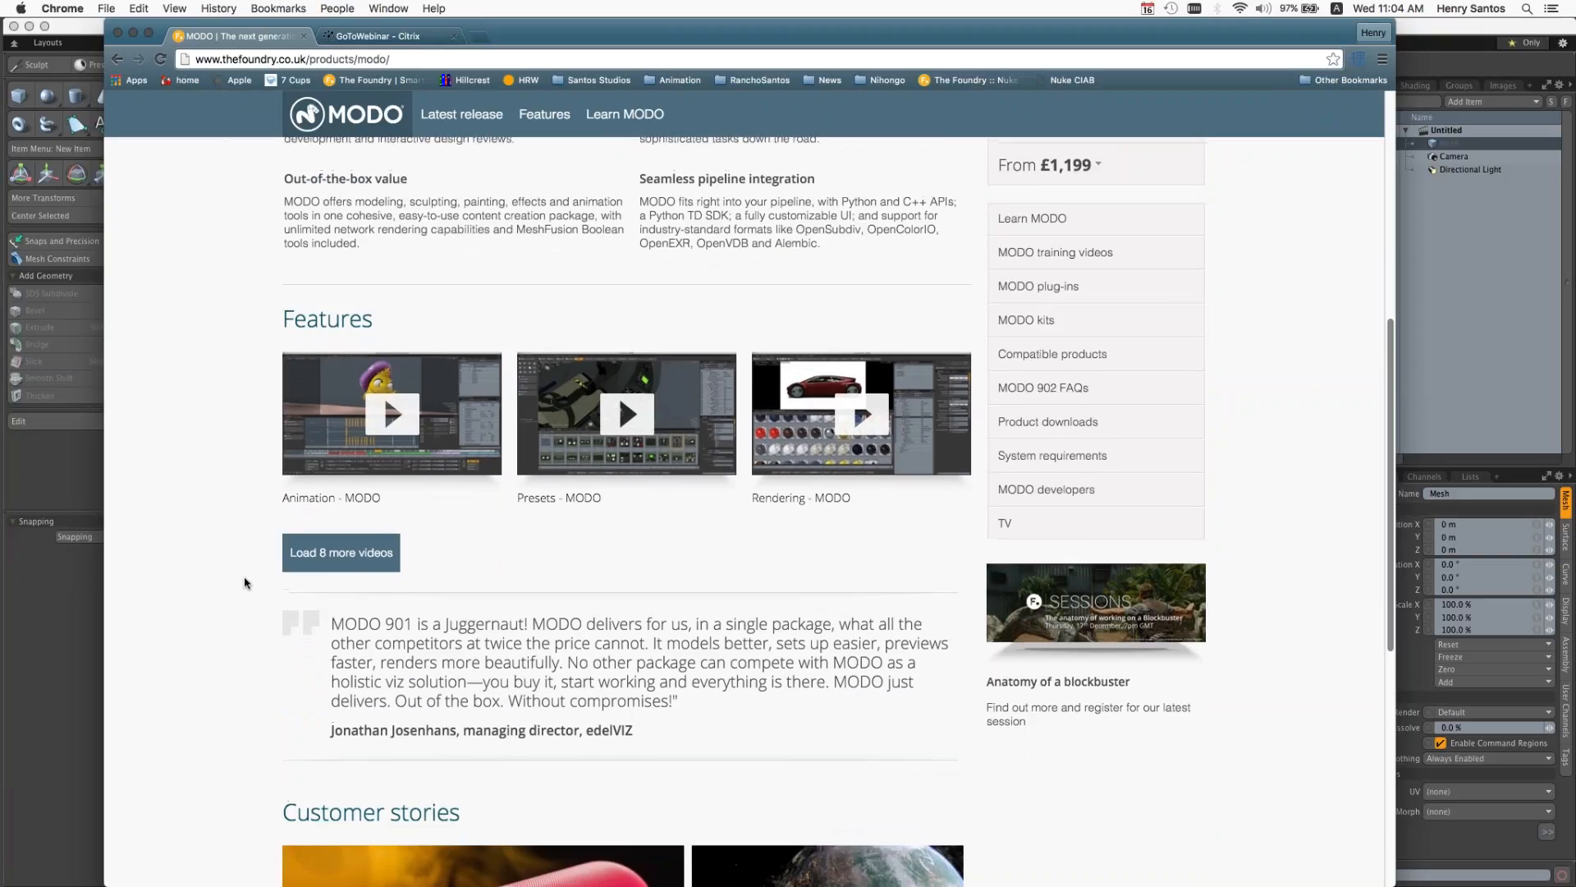
scroll(242, 580, up, 1)
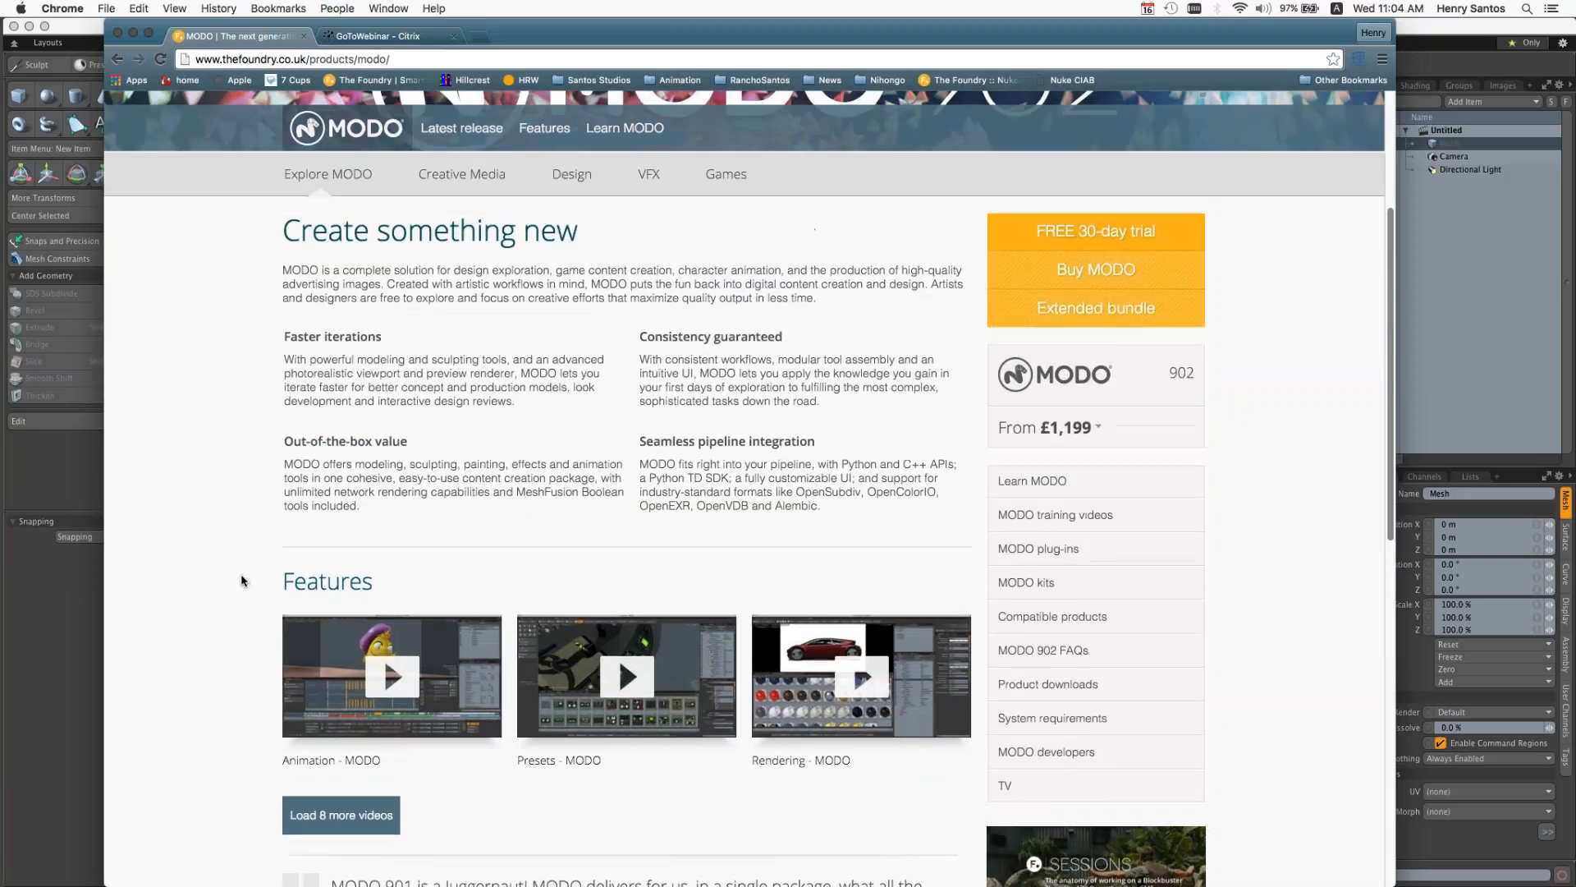
scroll(240, 580, up, 1)
scroll(243, 581, up, 1)
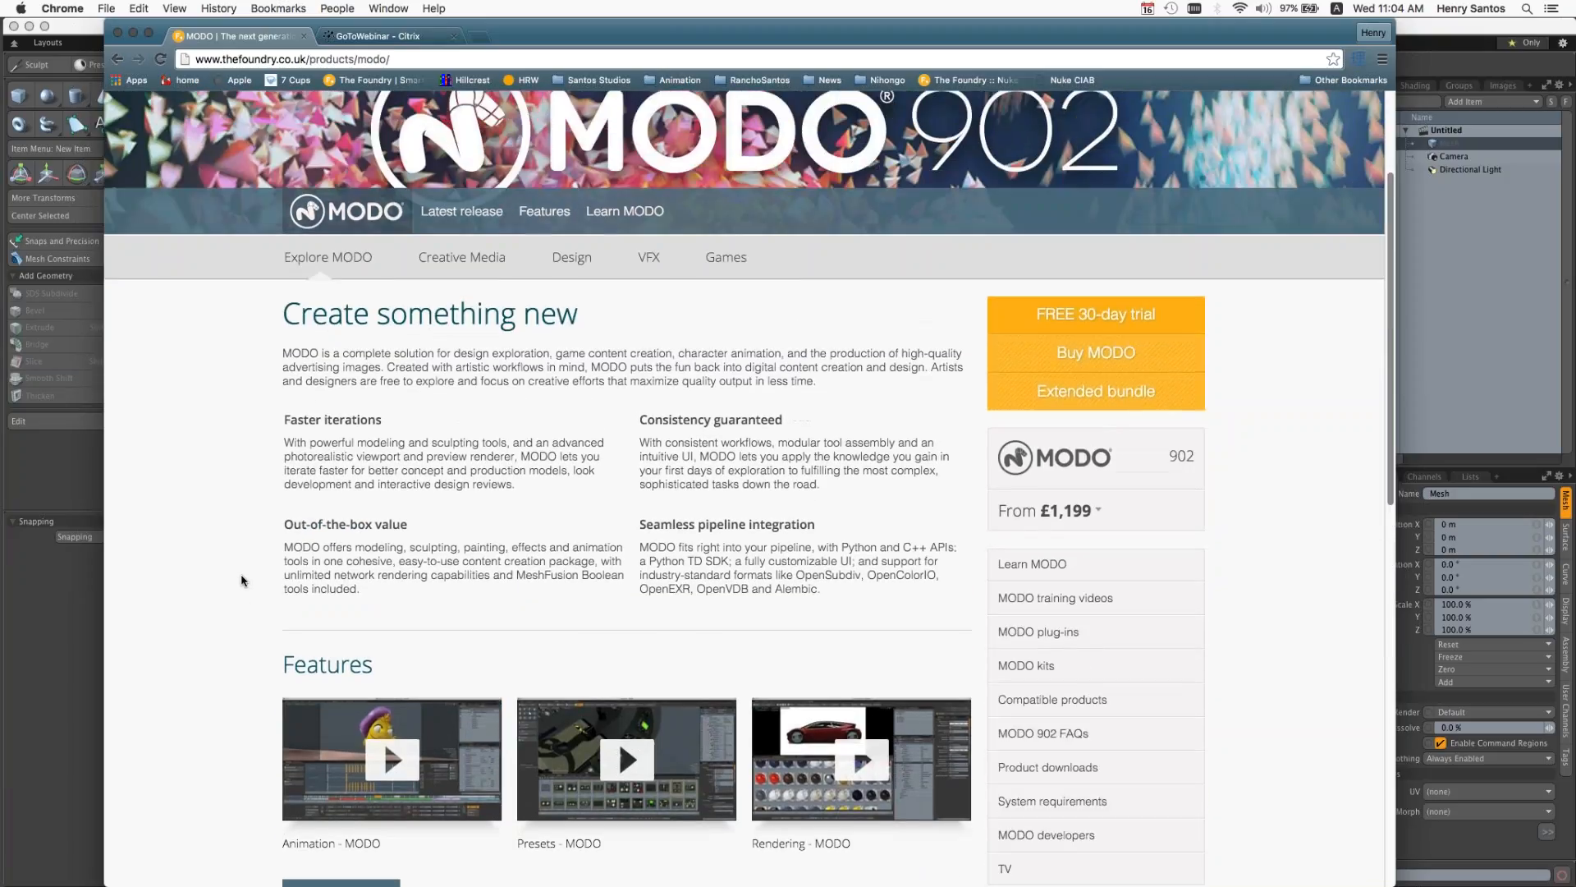
scroll(242, 580, up, 2)
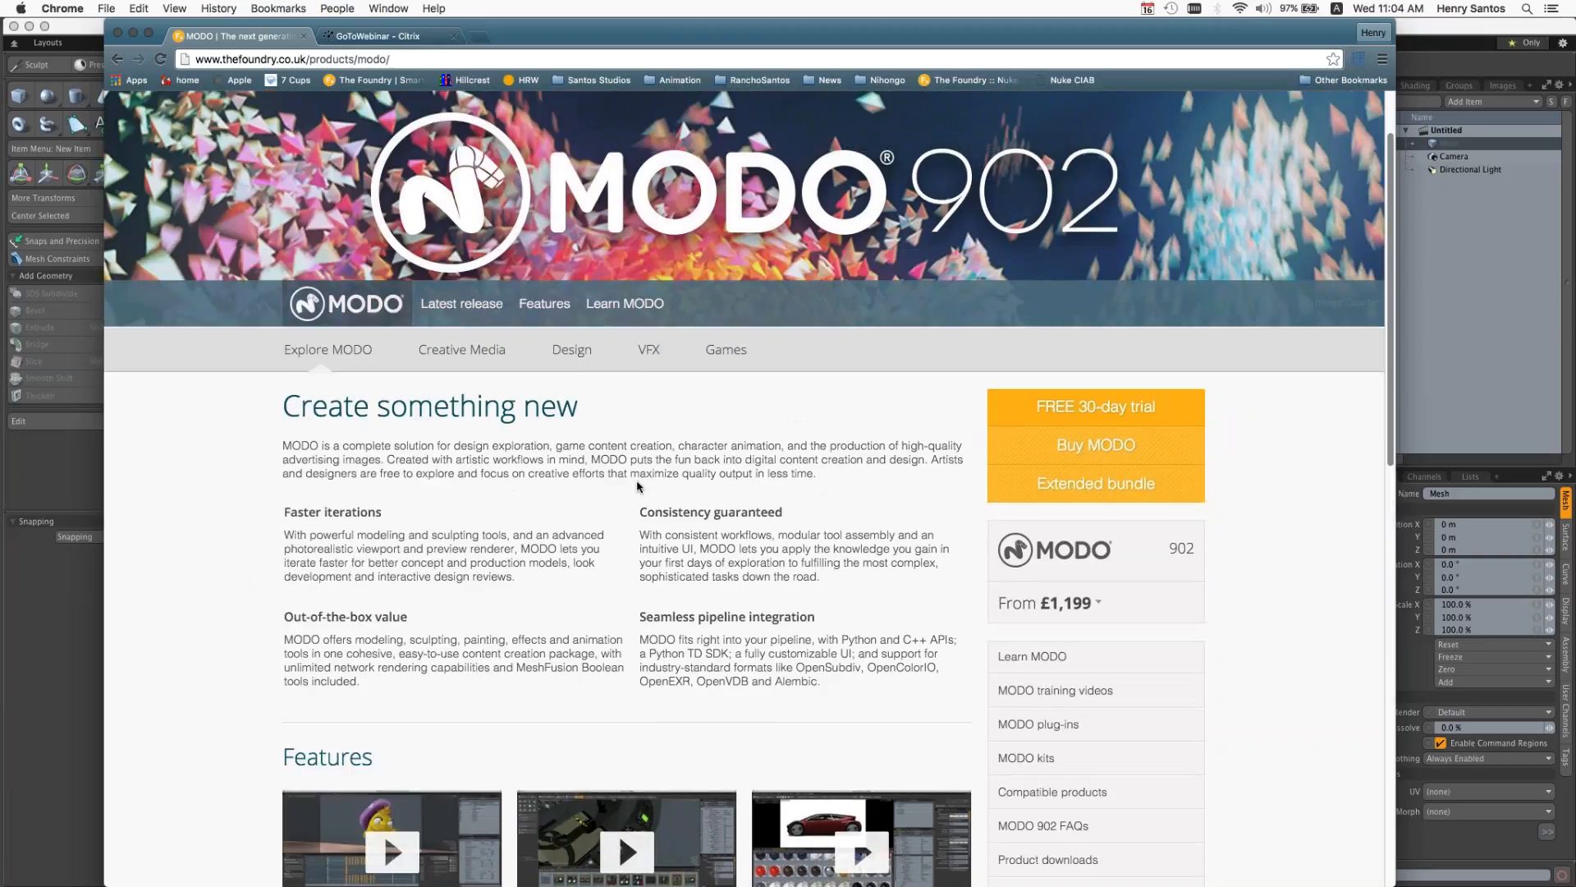
scroll(640, 488, up, 1)
scroll(640, 488, up, 1)
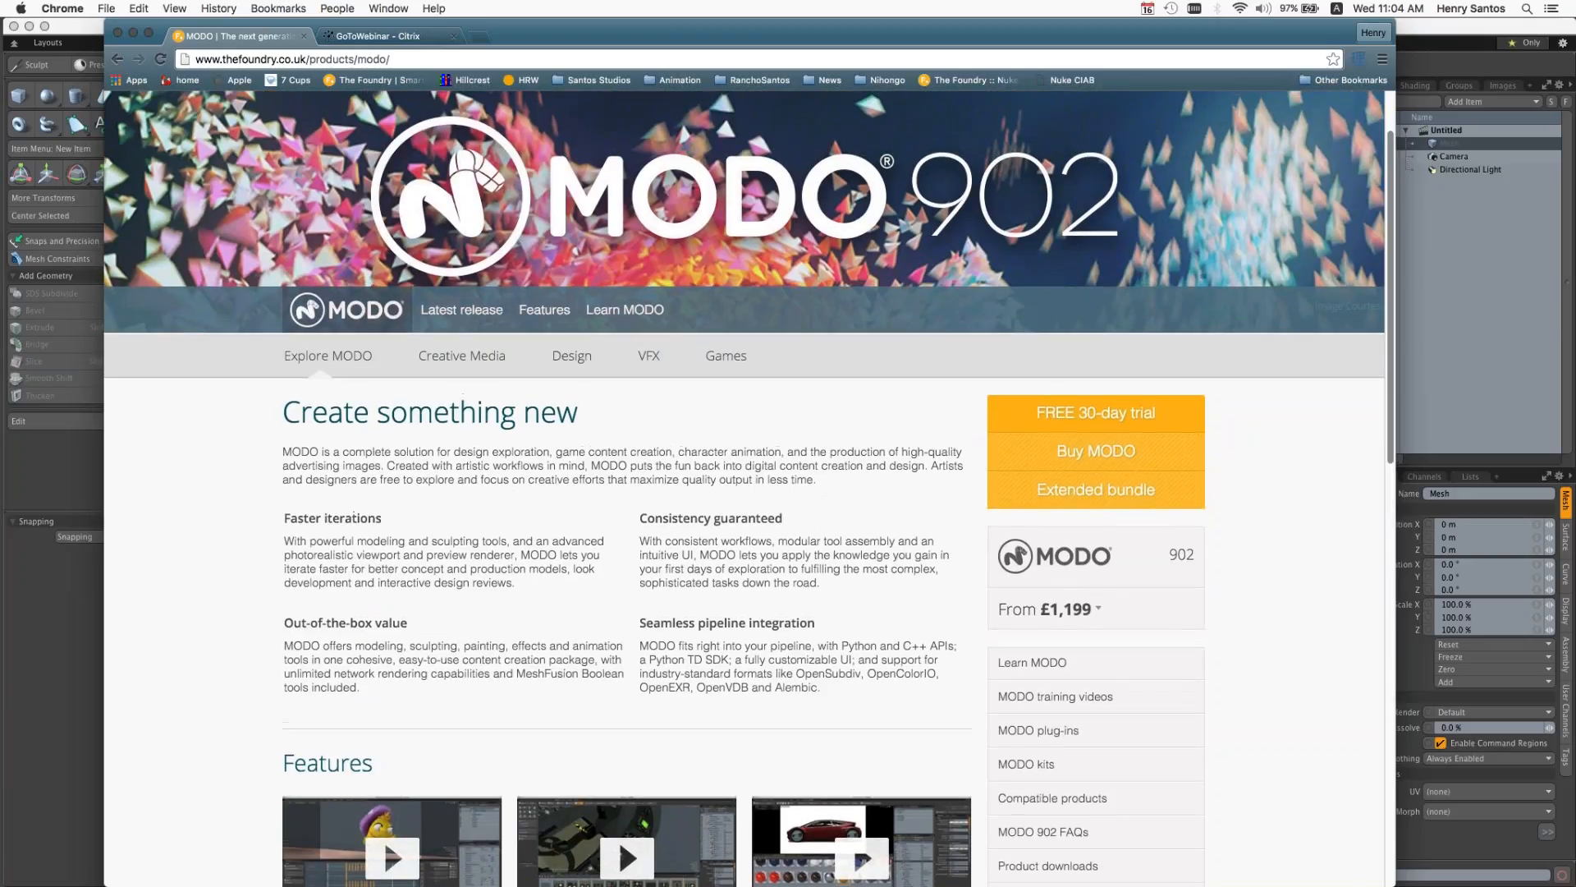
Step: Open the Design section of the MODO page and read through its design benefits and tool videos
click(570, 358)
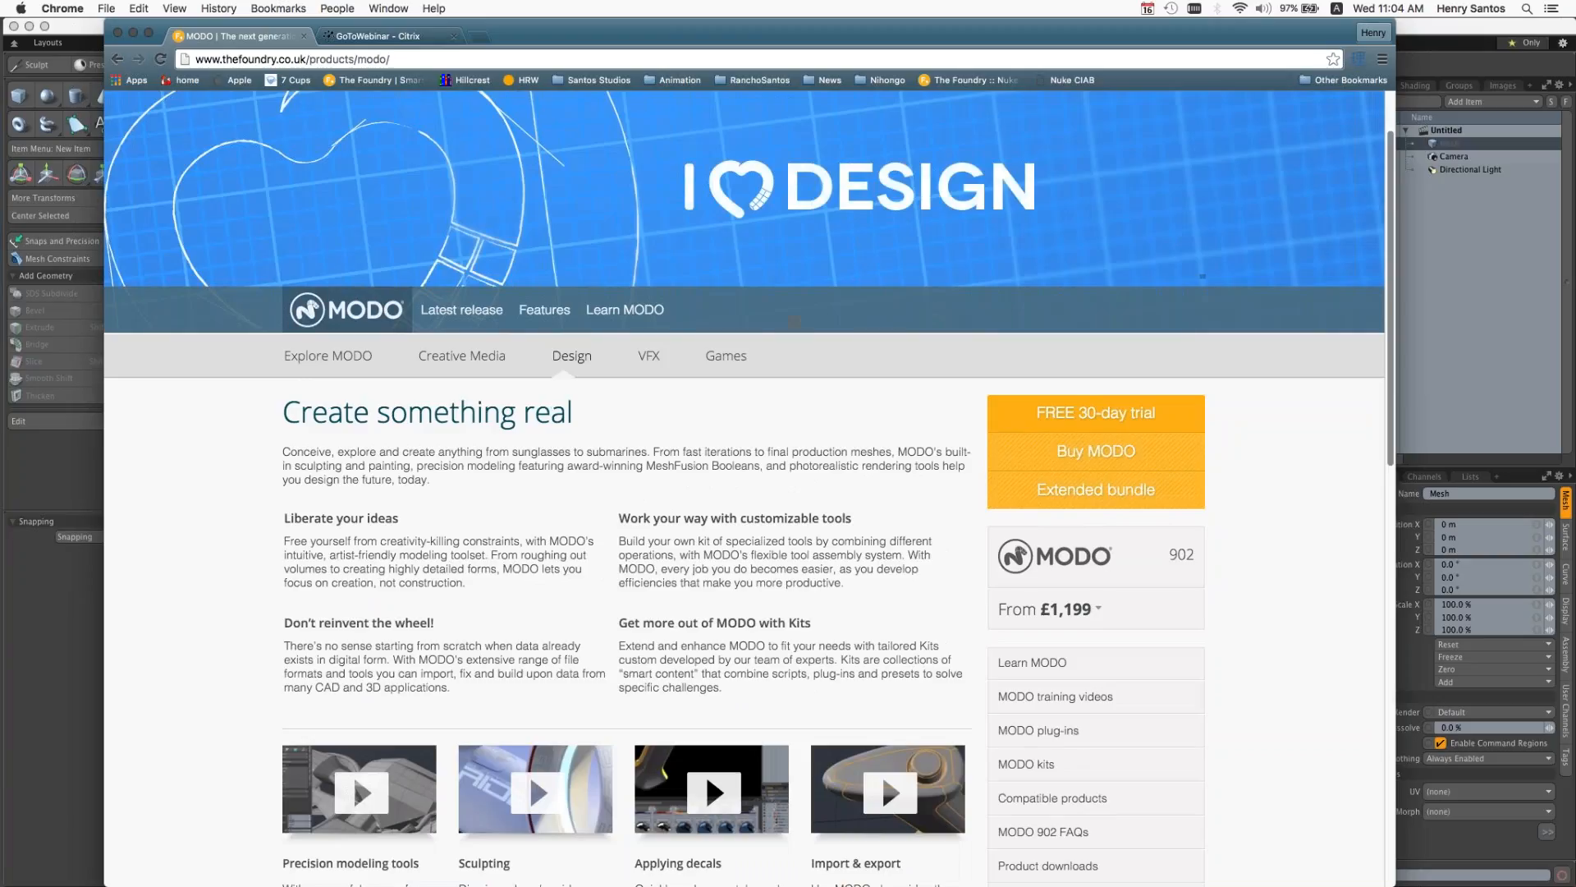
scroll(229, 510, up, 1)
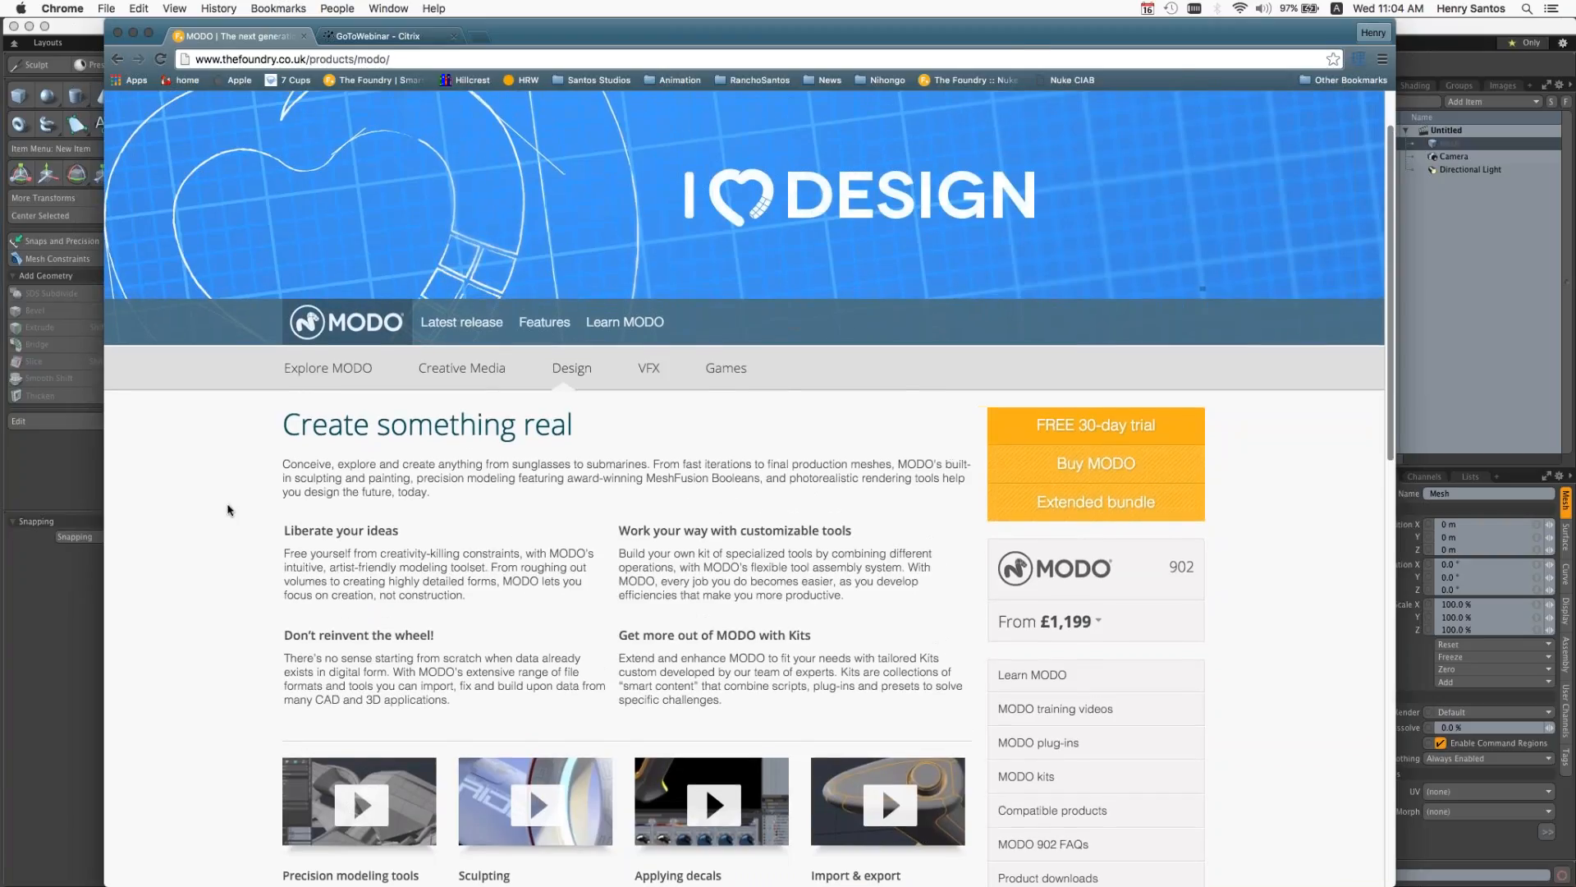
scroll(229, 510, up, 2)
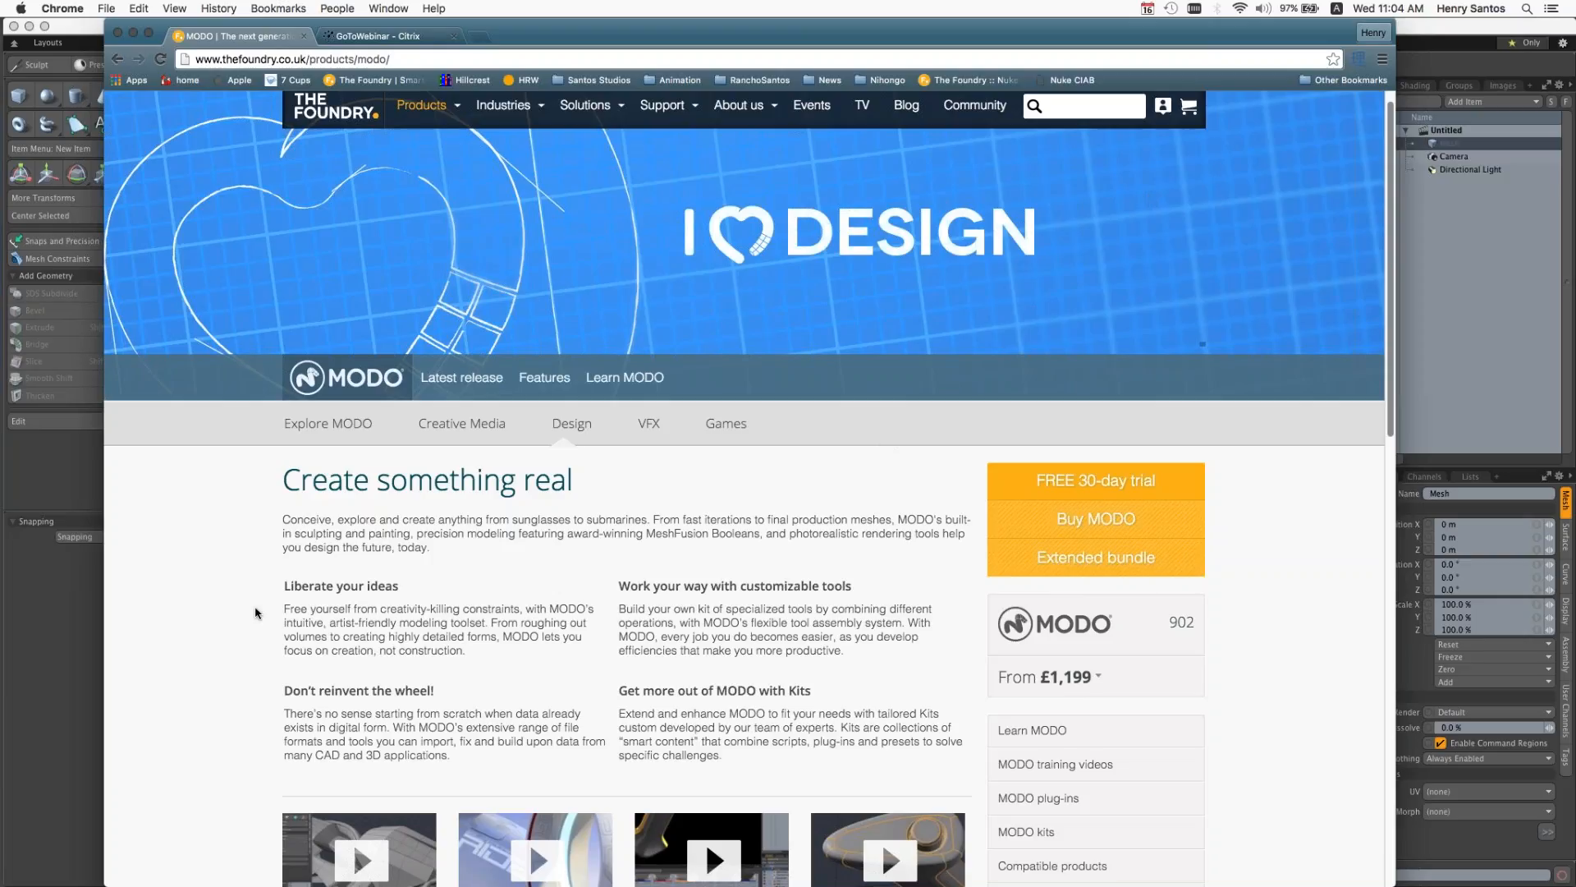
scroll(255, 612, down, 1)
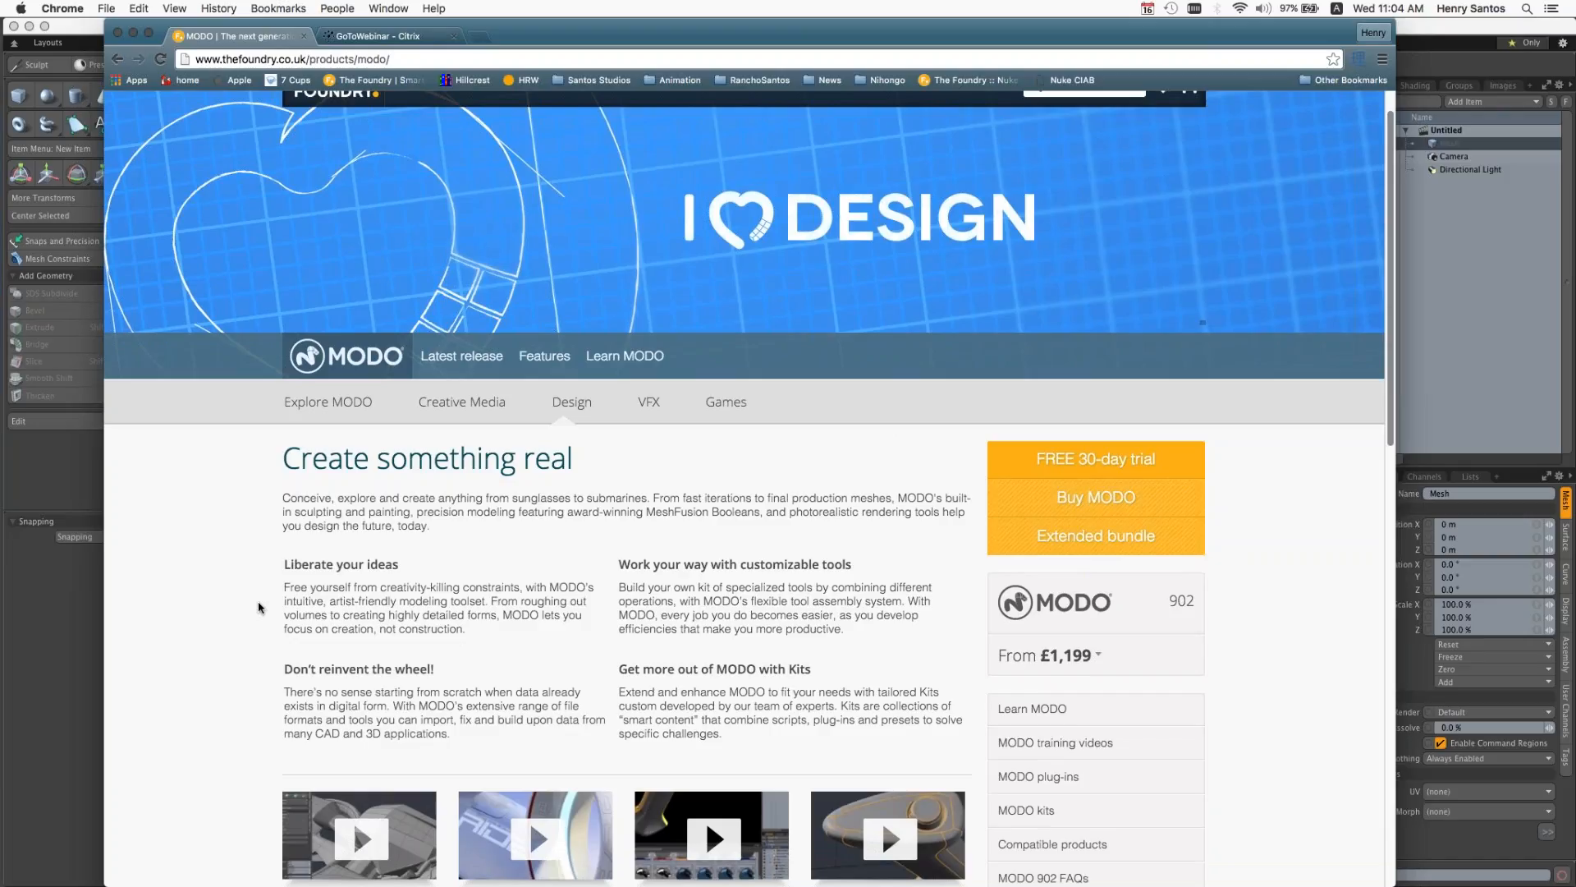
scroll(259, 608, down, 2)
scroll(259, 607, down, 1)
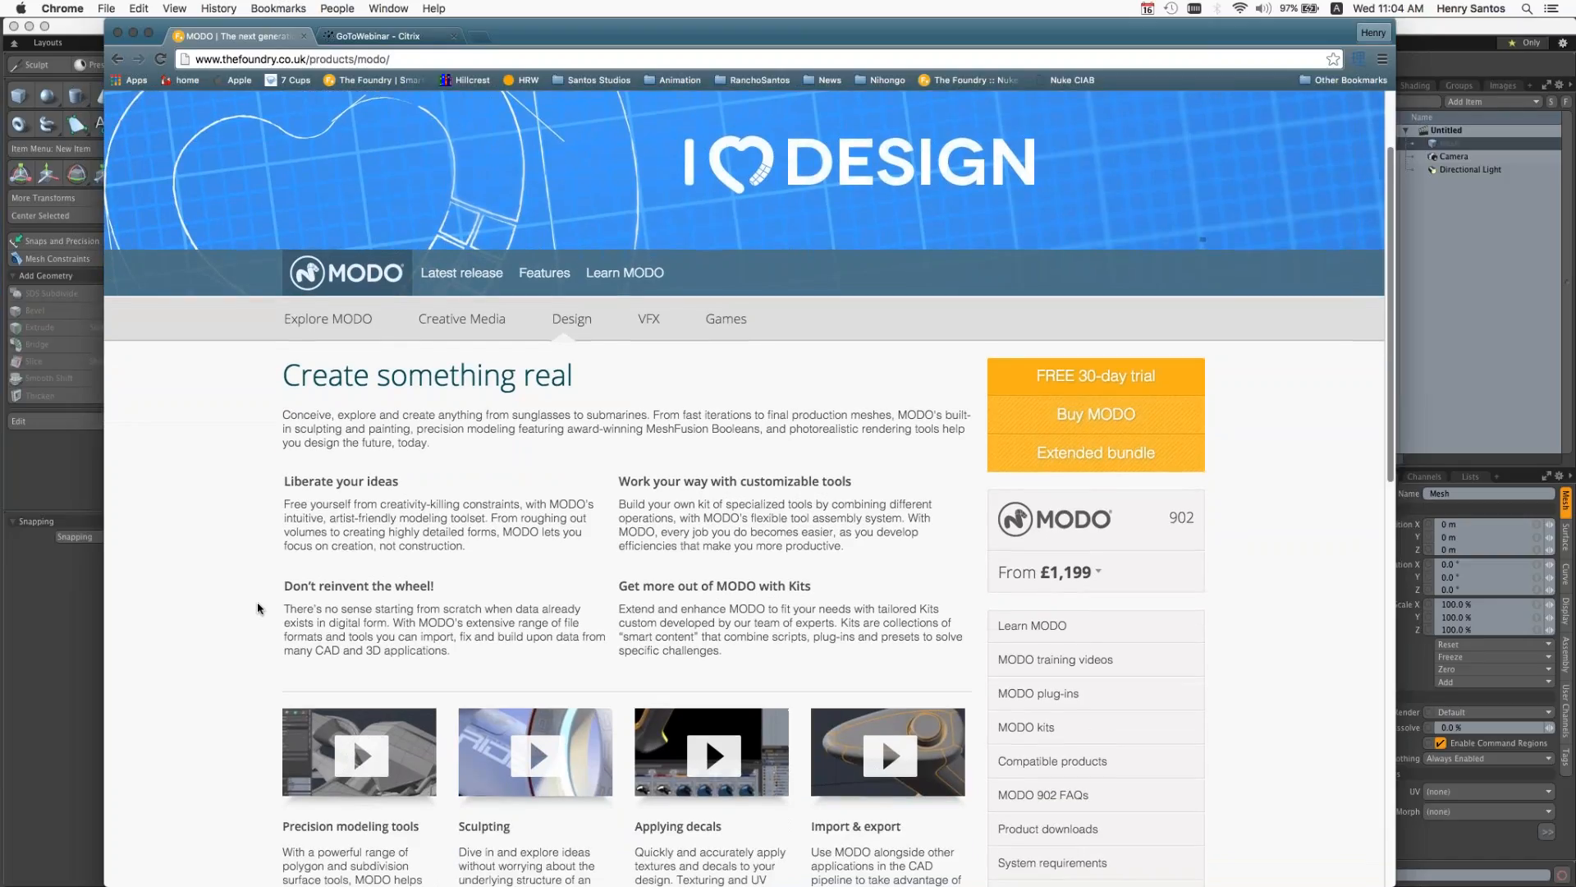
scroll(259, 607, down, 3)
scroll(247, 608, down, 1)
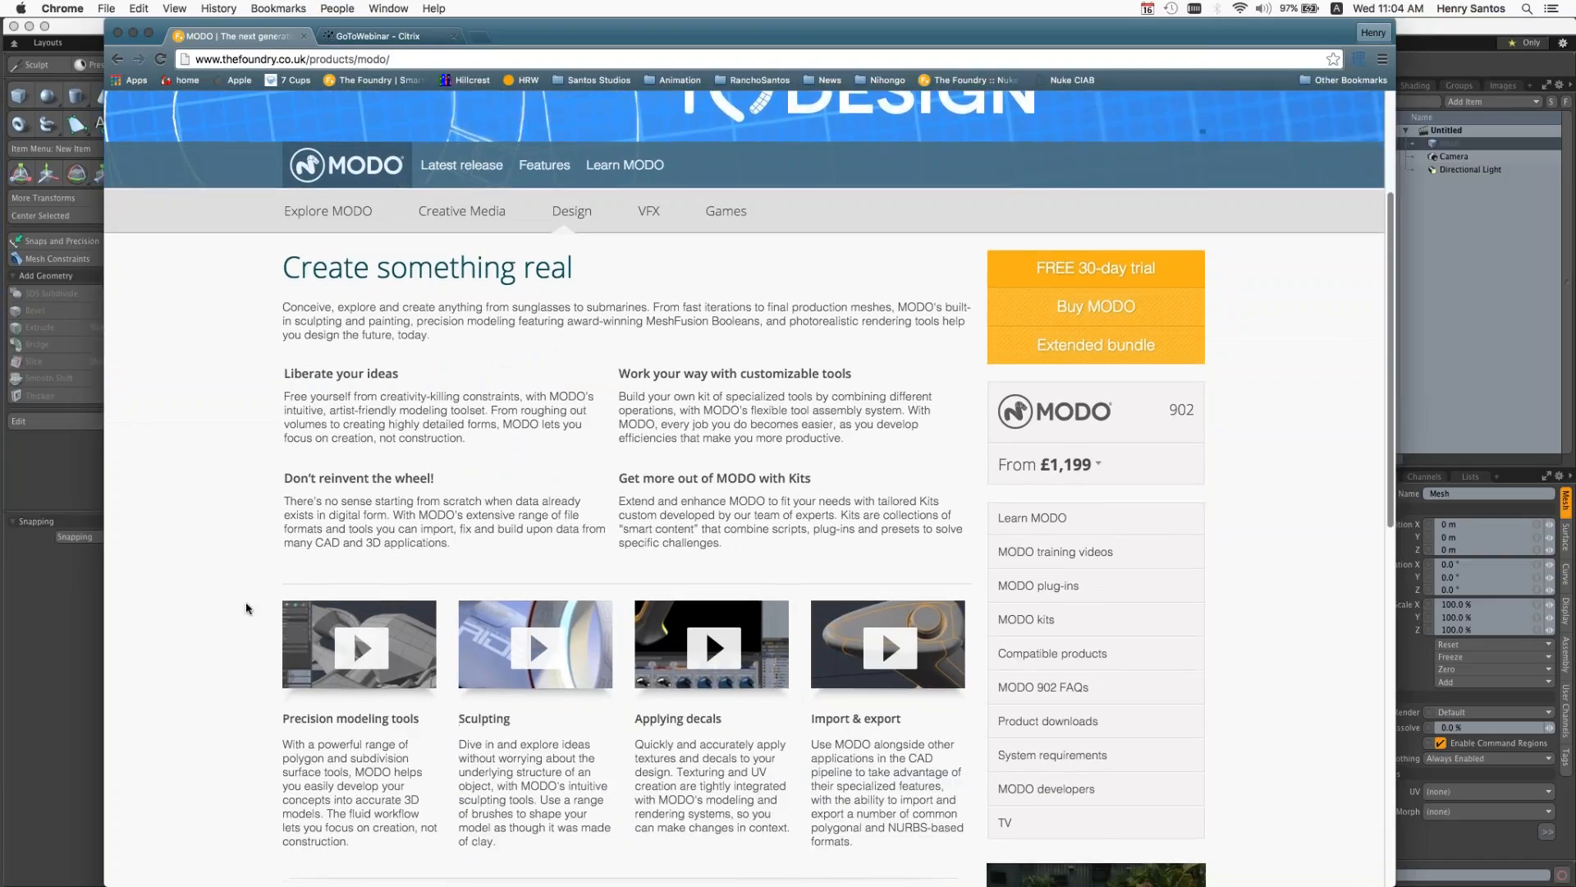
scroll(246, 609, down, 3)
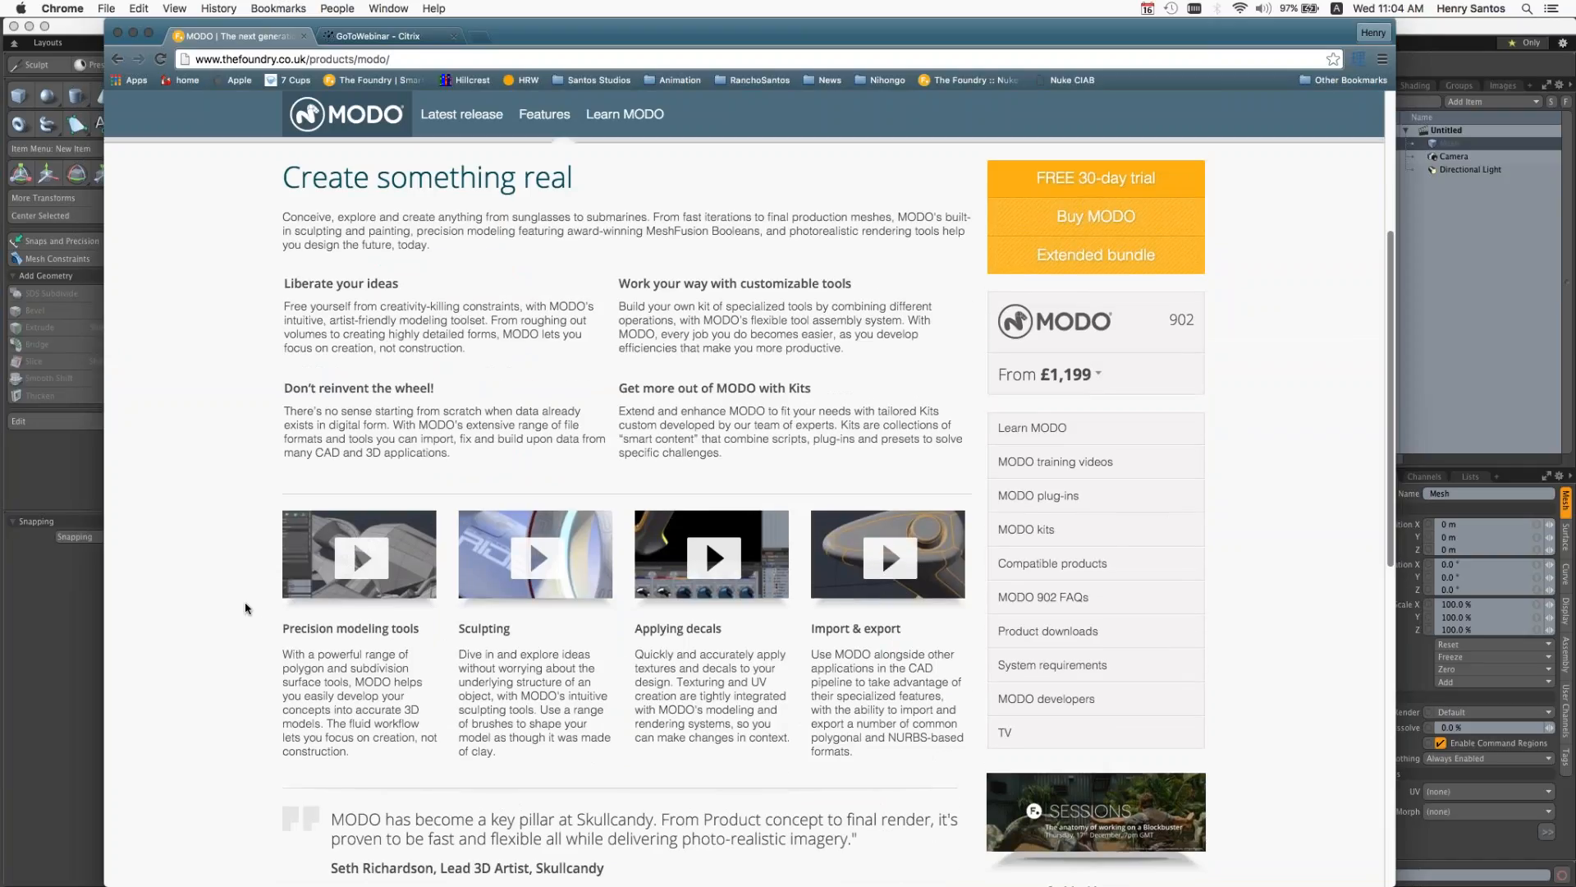
scroll(245, 608, up, 3)
scroll(245, 608, up, 1)
scroll(245, 608, up, 5)
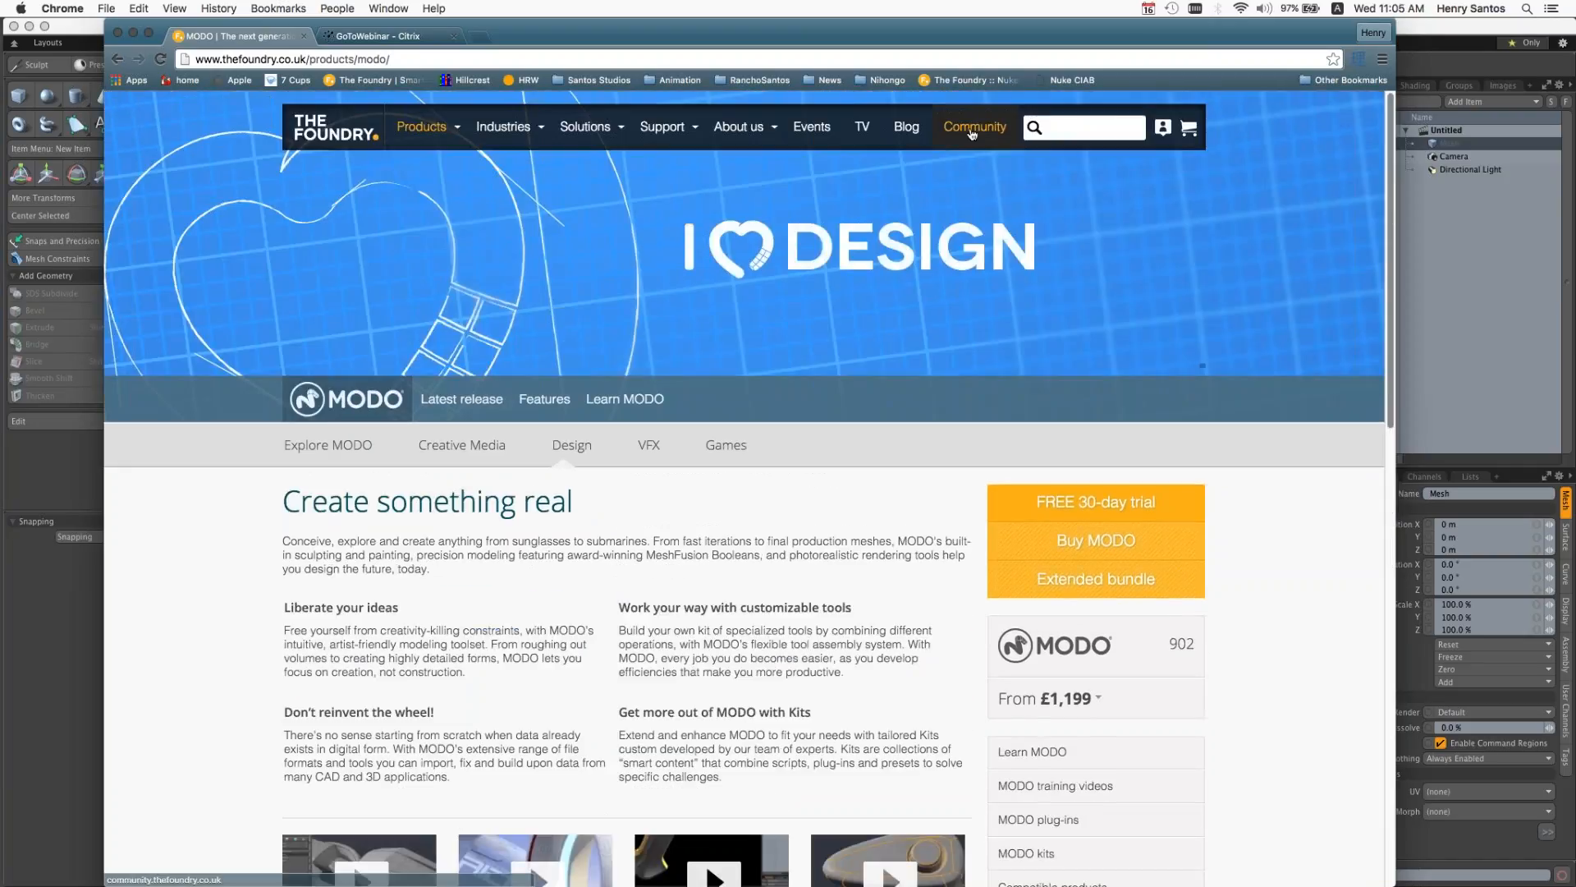
Step: Open The Foundry's community site and browse the latest images in its gallery
click(972, 134)
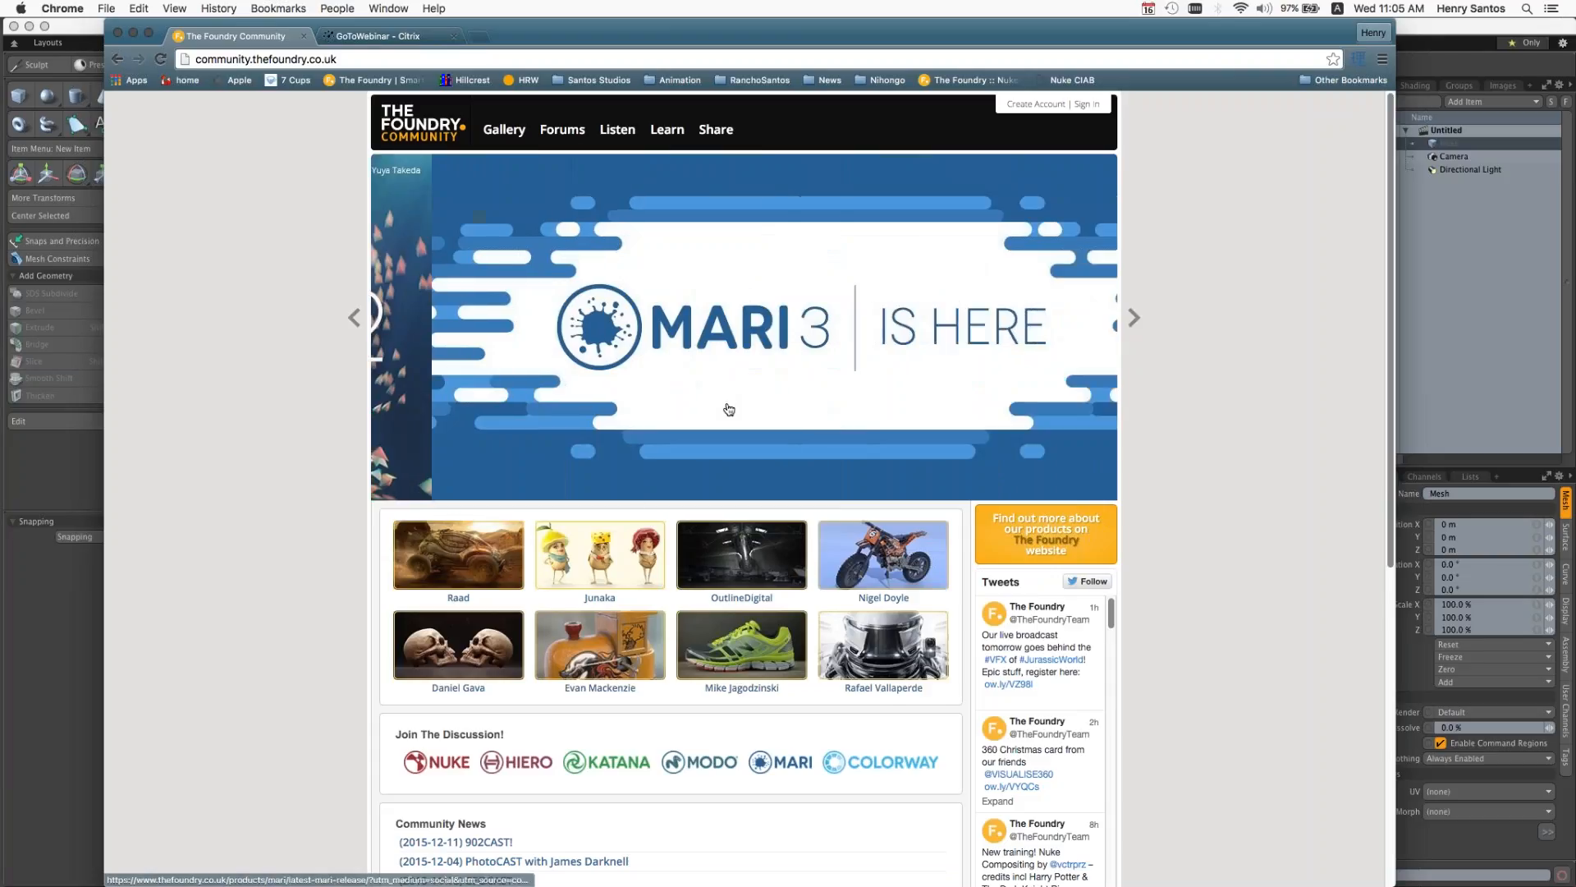
click(517, 137)
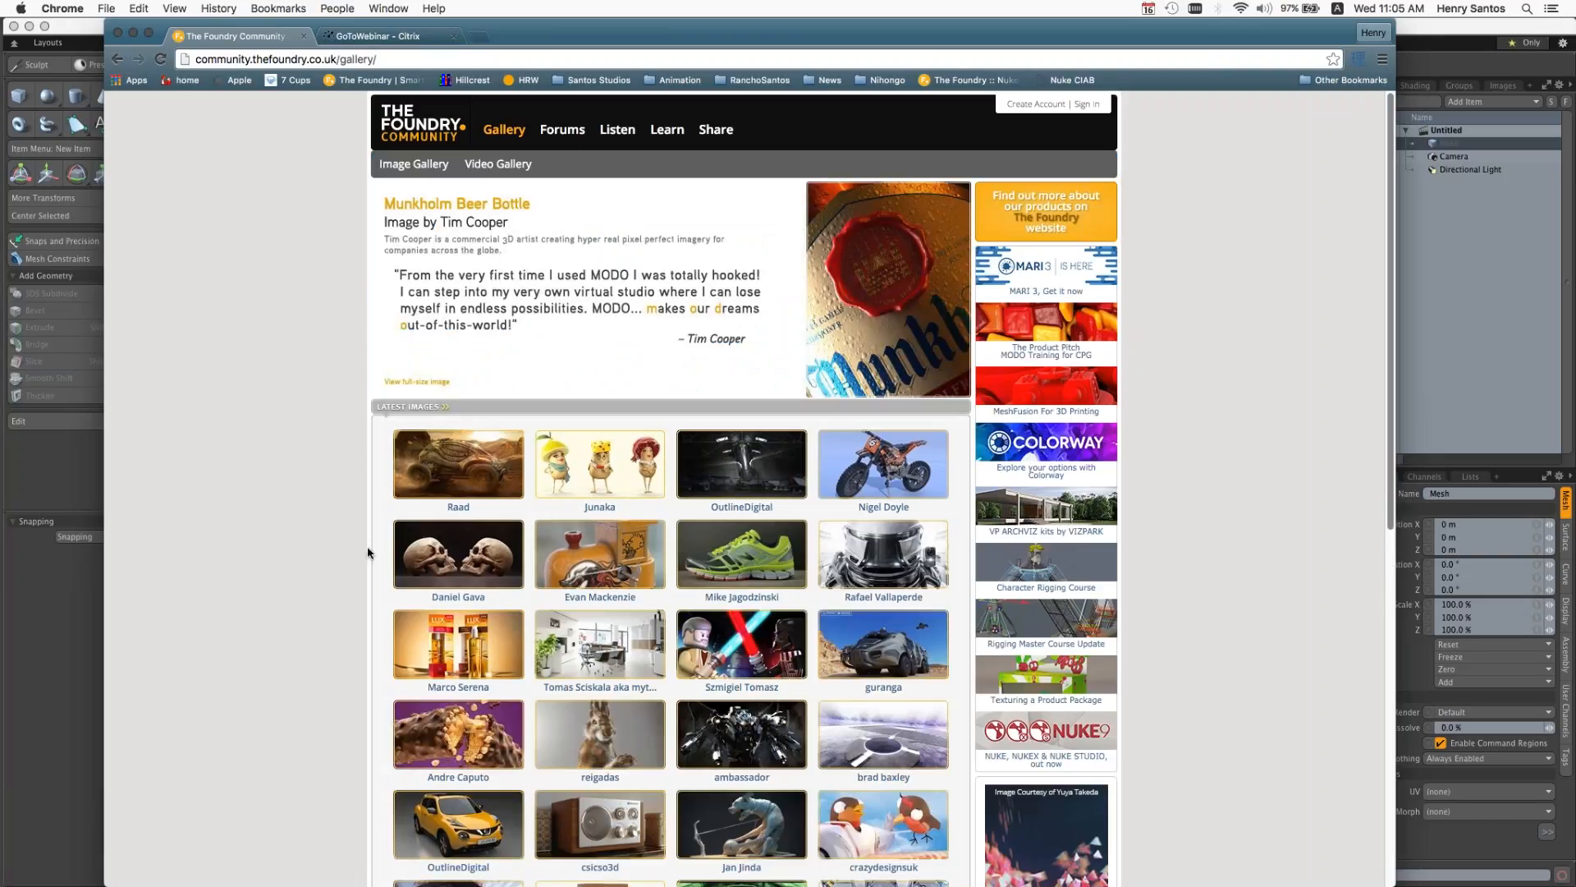
scroll(368, 551, down, 1)
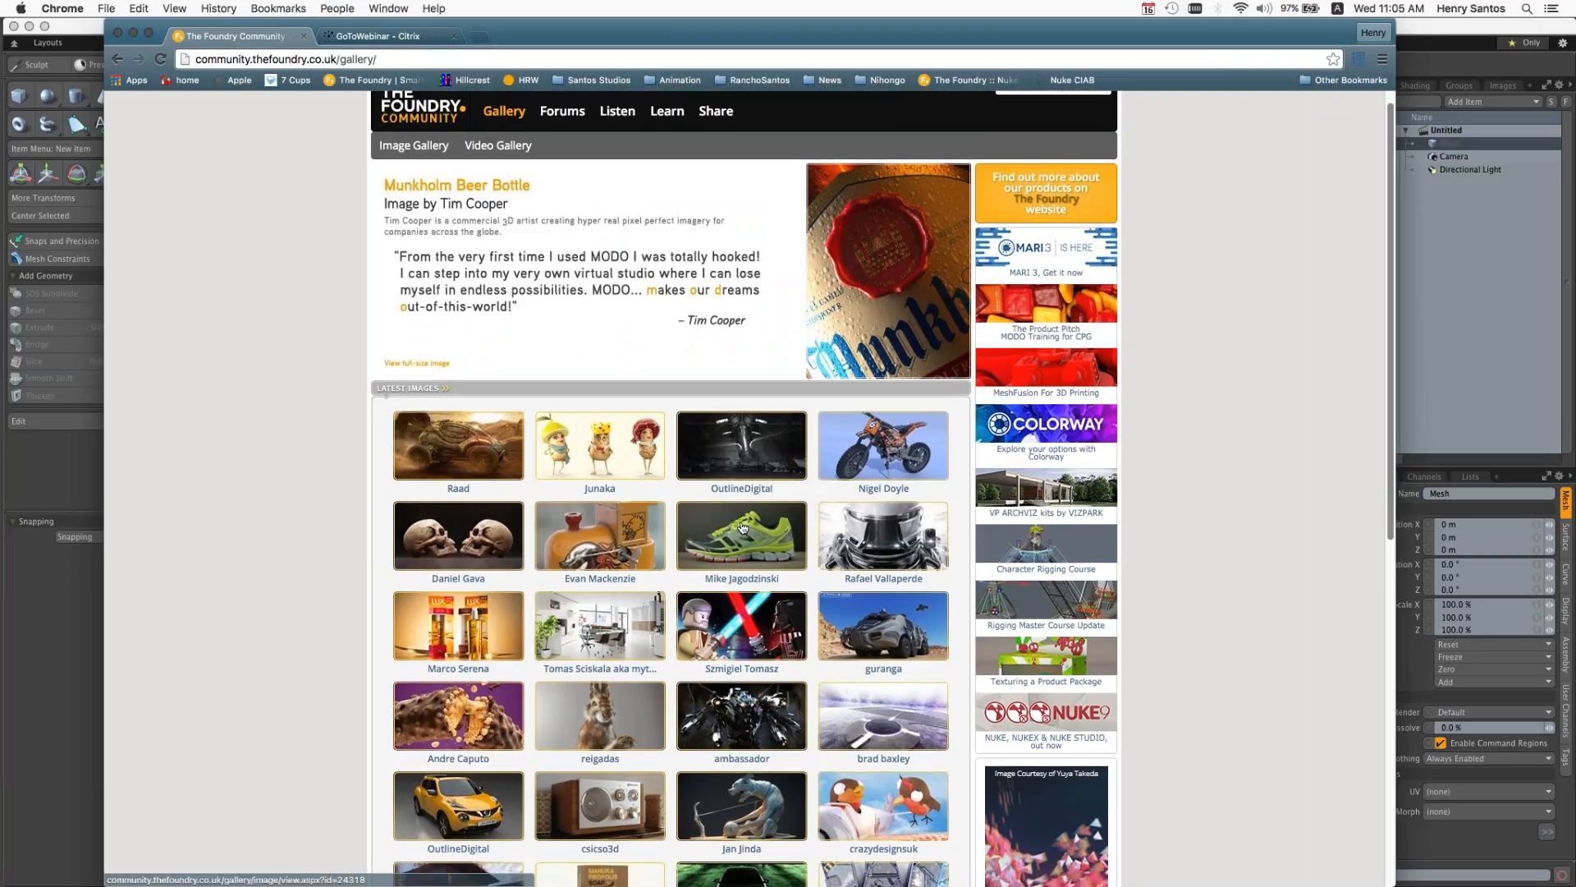
scroll(742, 527, down, 1)
scroll(742, 527, down, 1)
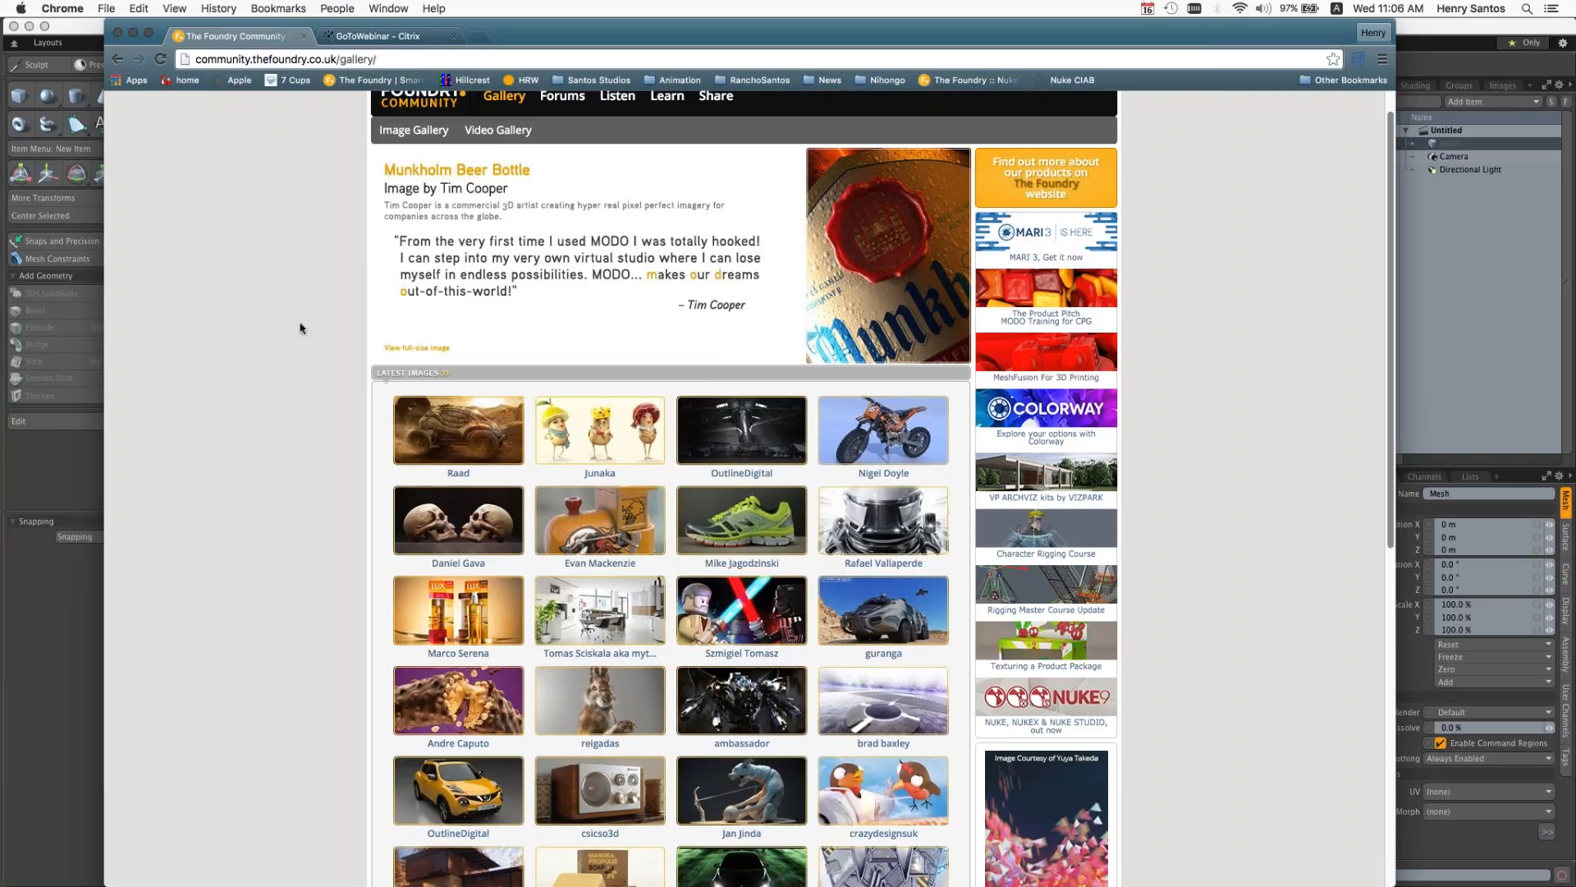
scroll(300, 329, up, 1)
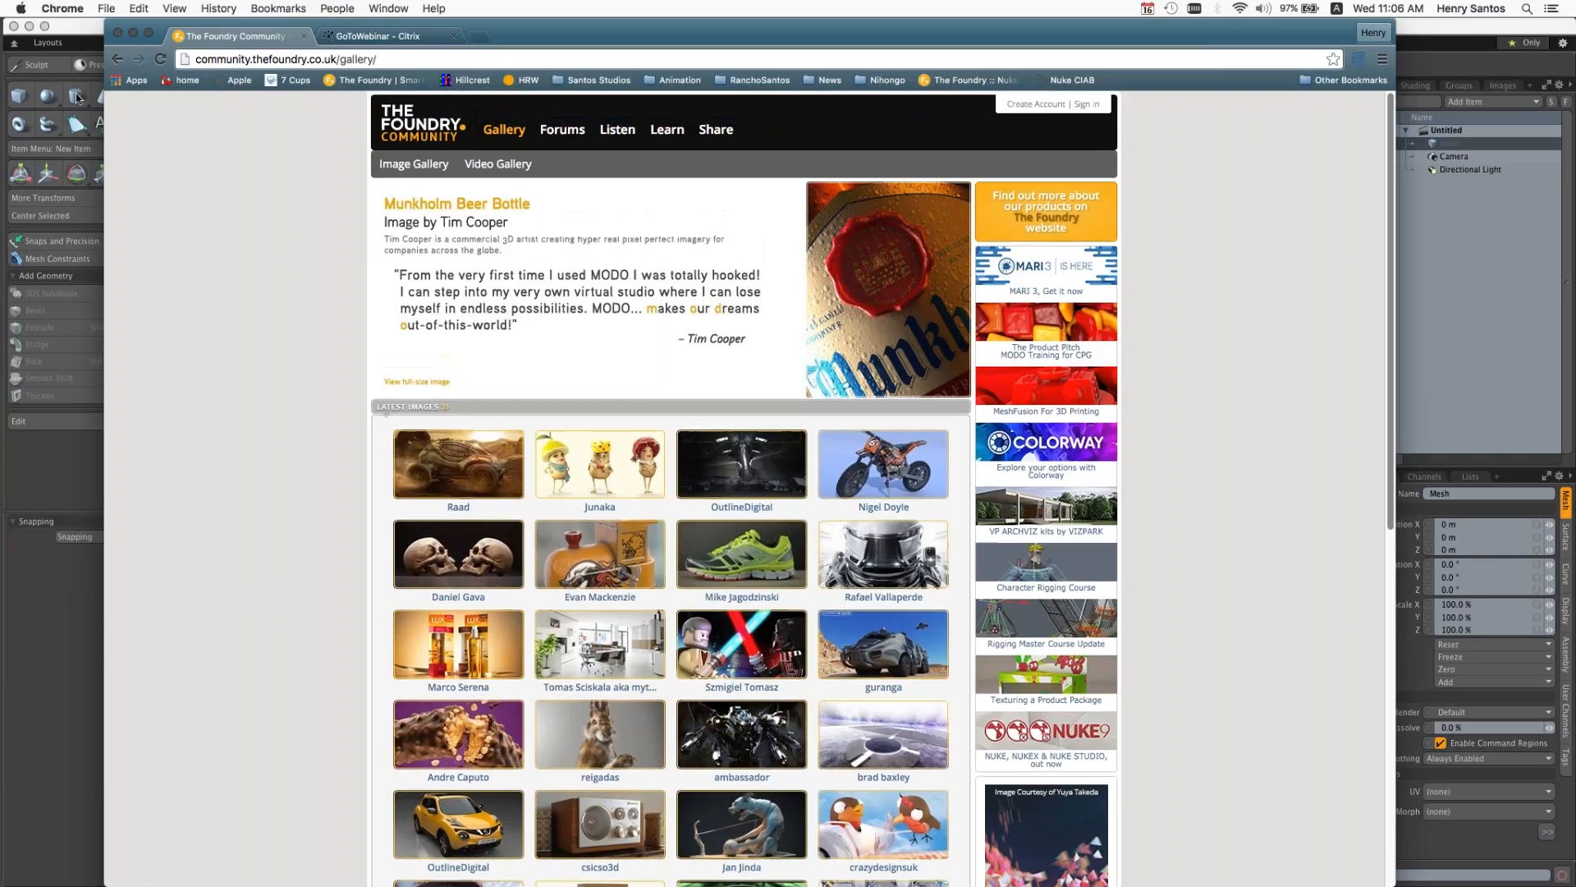
Step: Switch to MODO and open the scene file Novedge_Bridge_StudyModel1.lxo from the Scenes folder
click(88, 35)
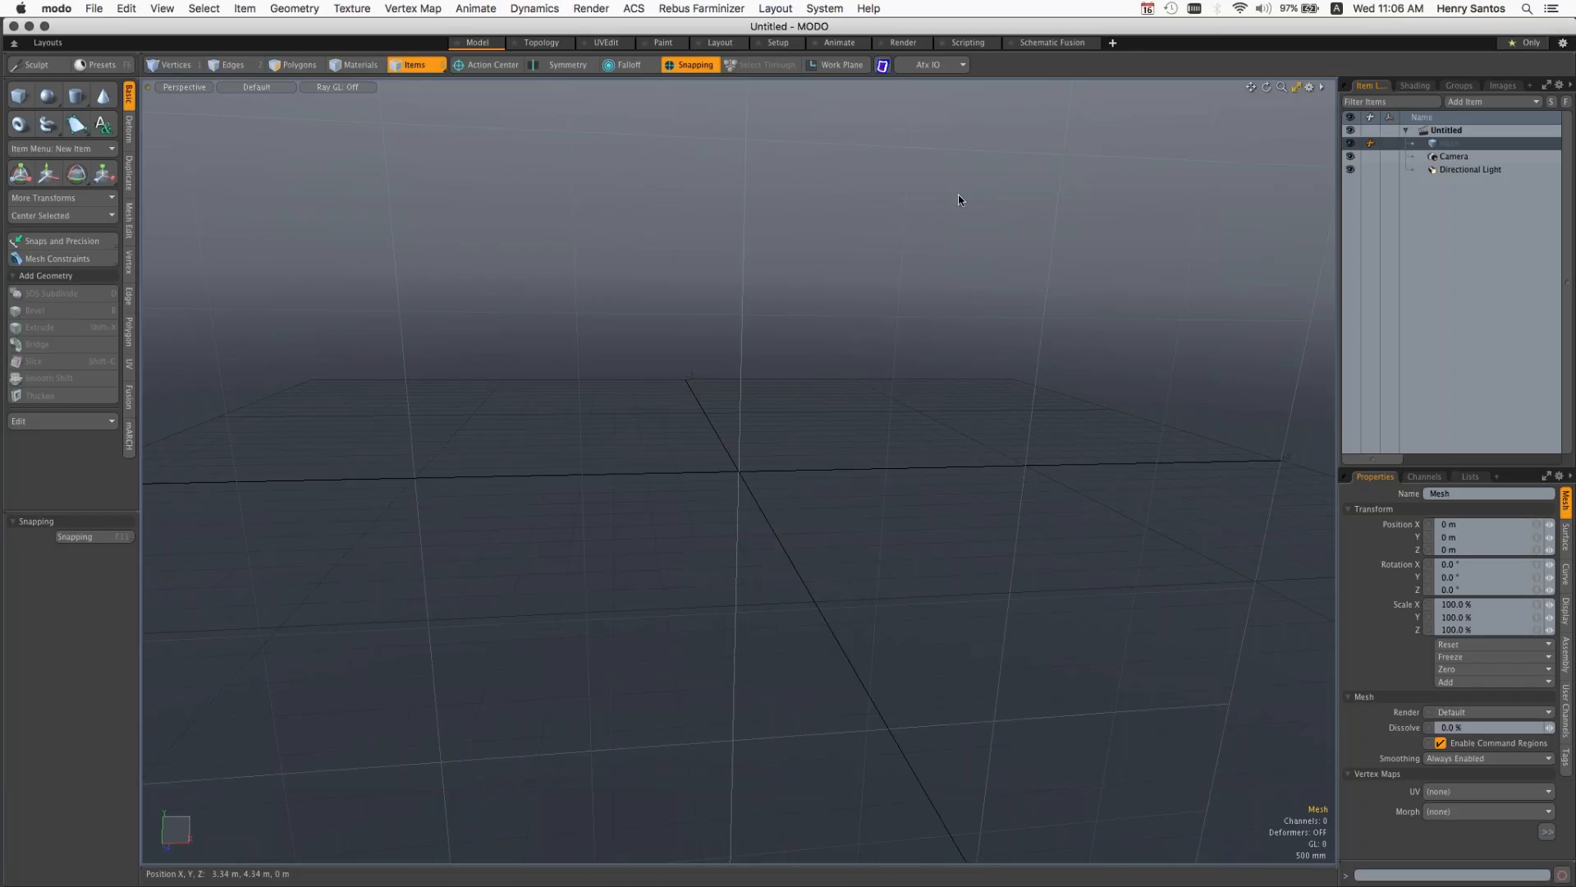
key(alt)
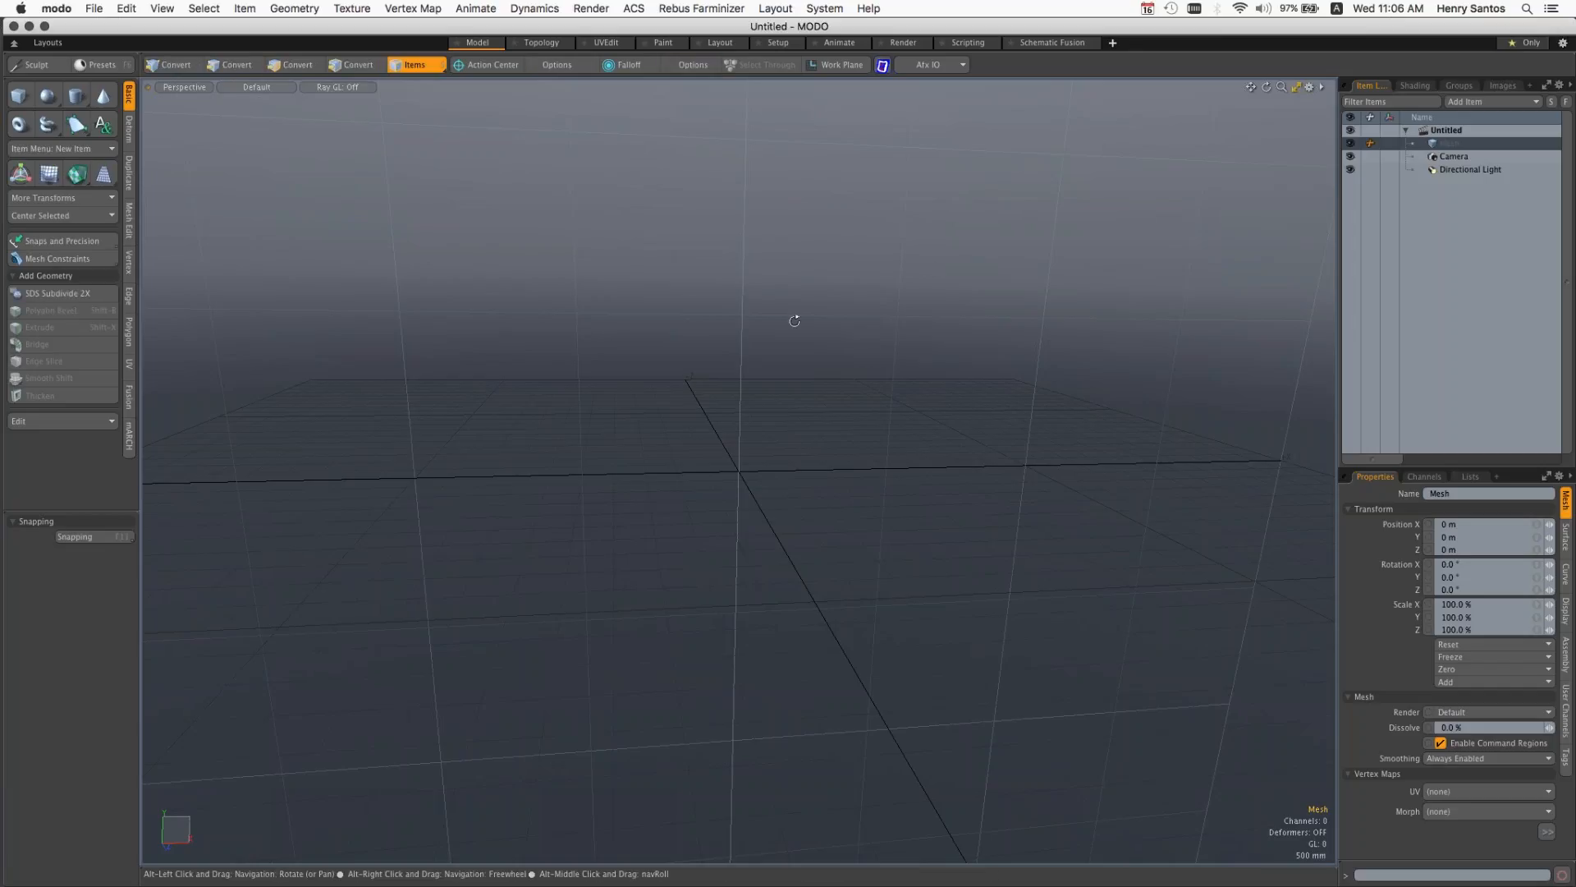
alt+drag(794, 320, 1001, 356)
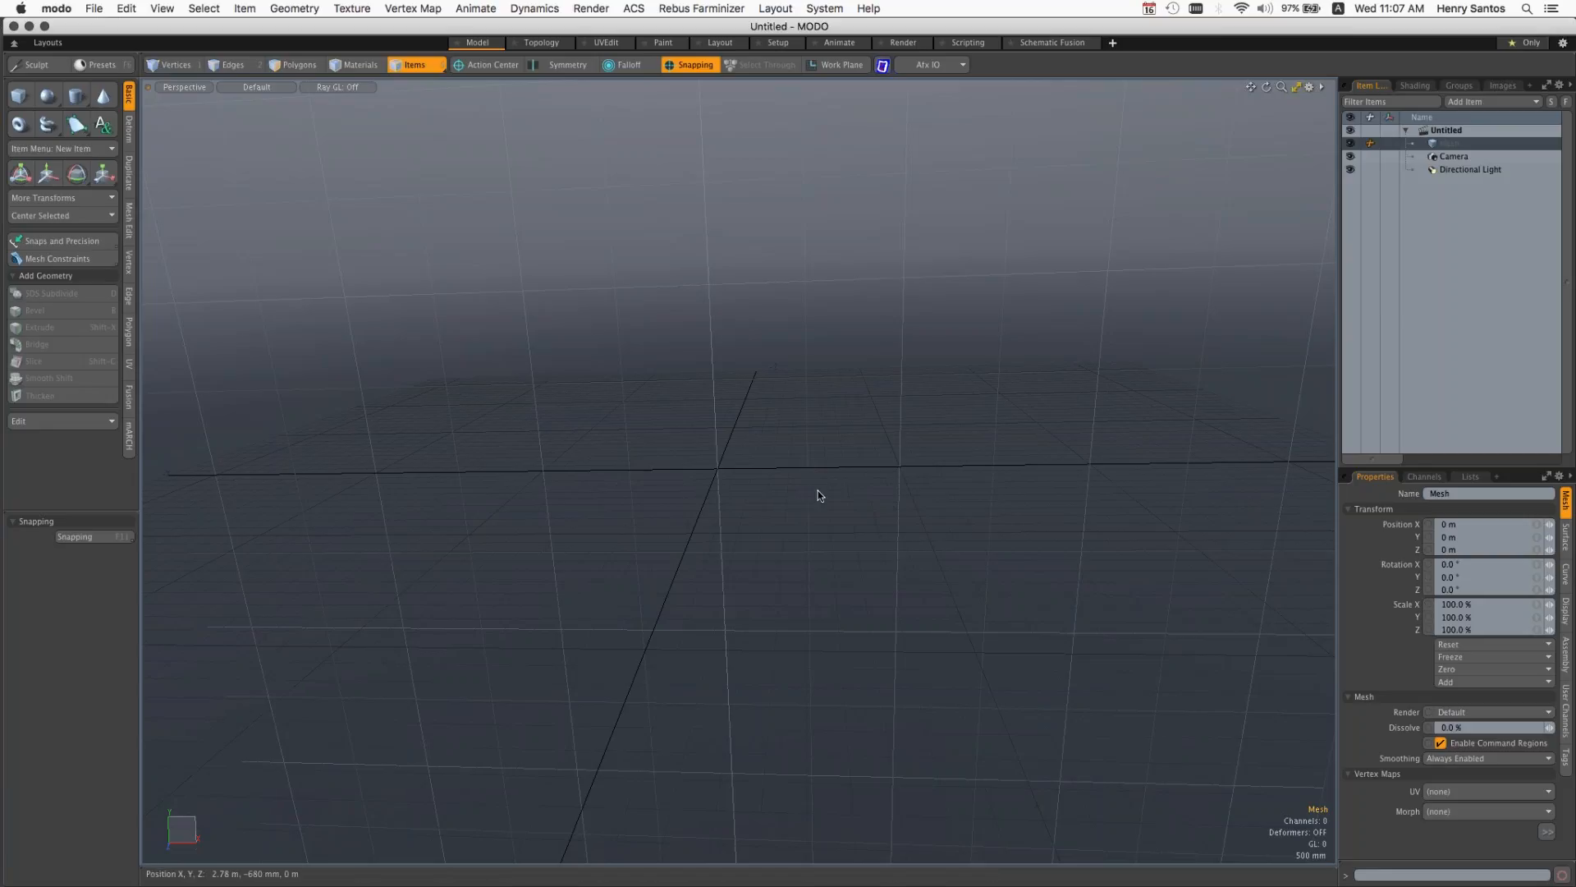
click(94, 8)
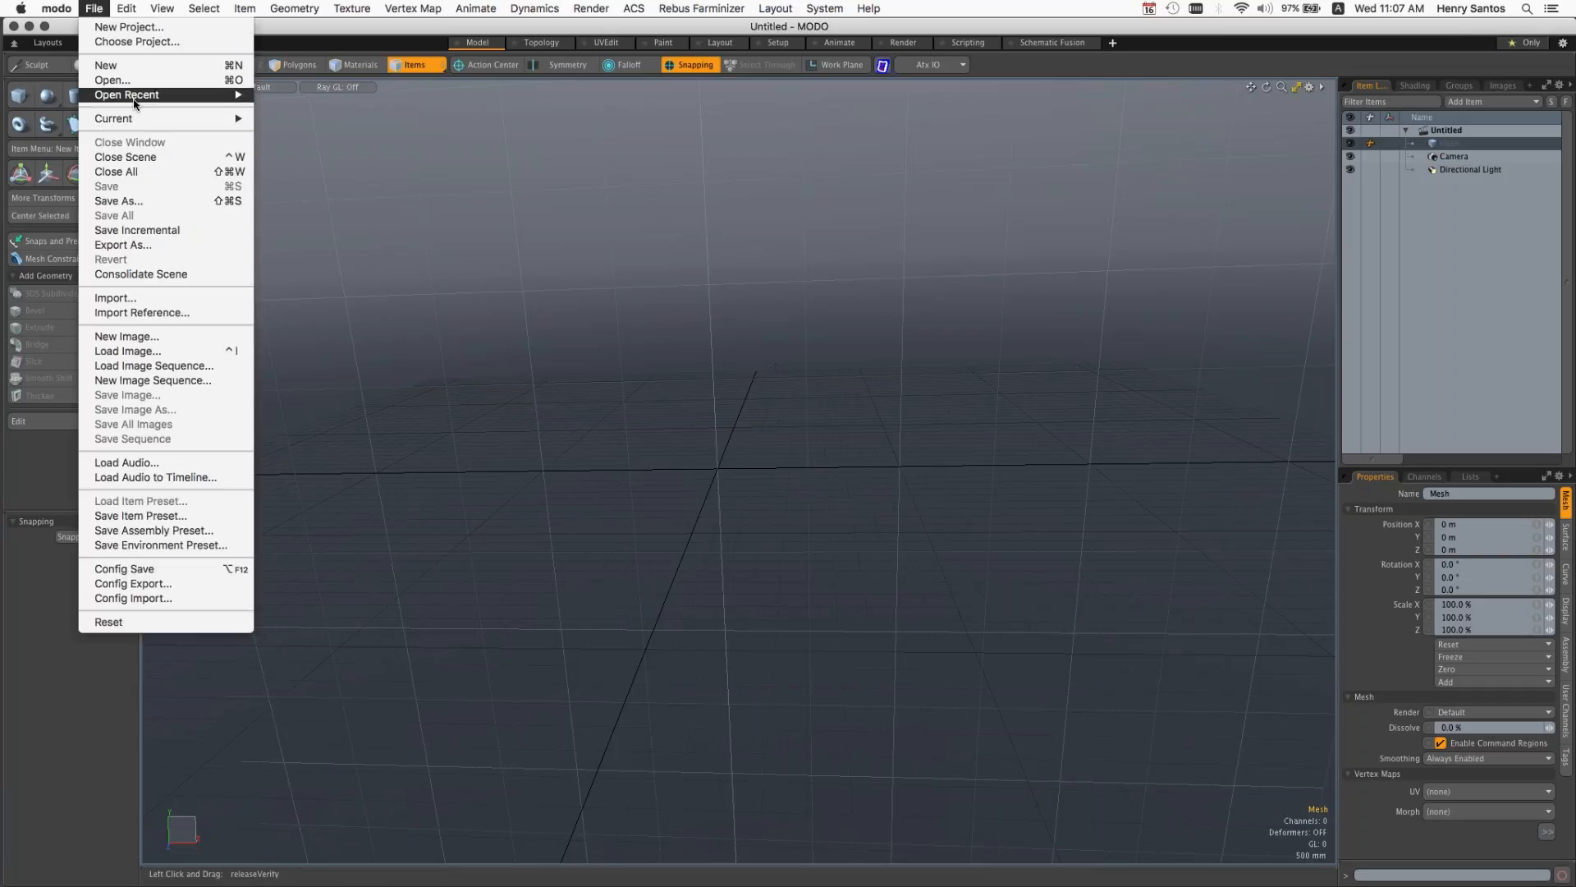
mouse_move(136, 103)
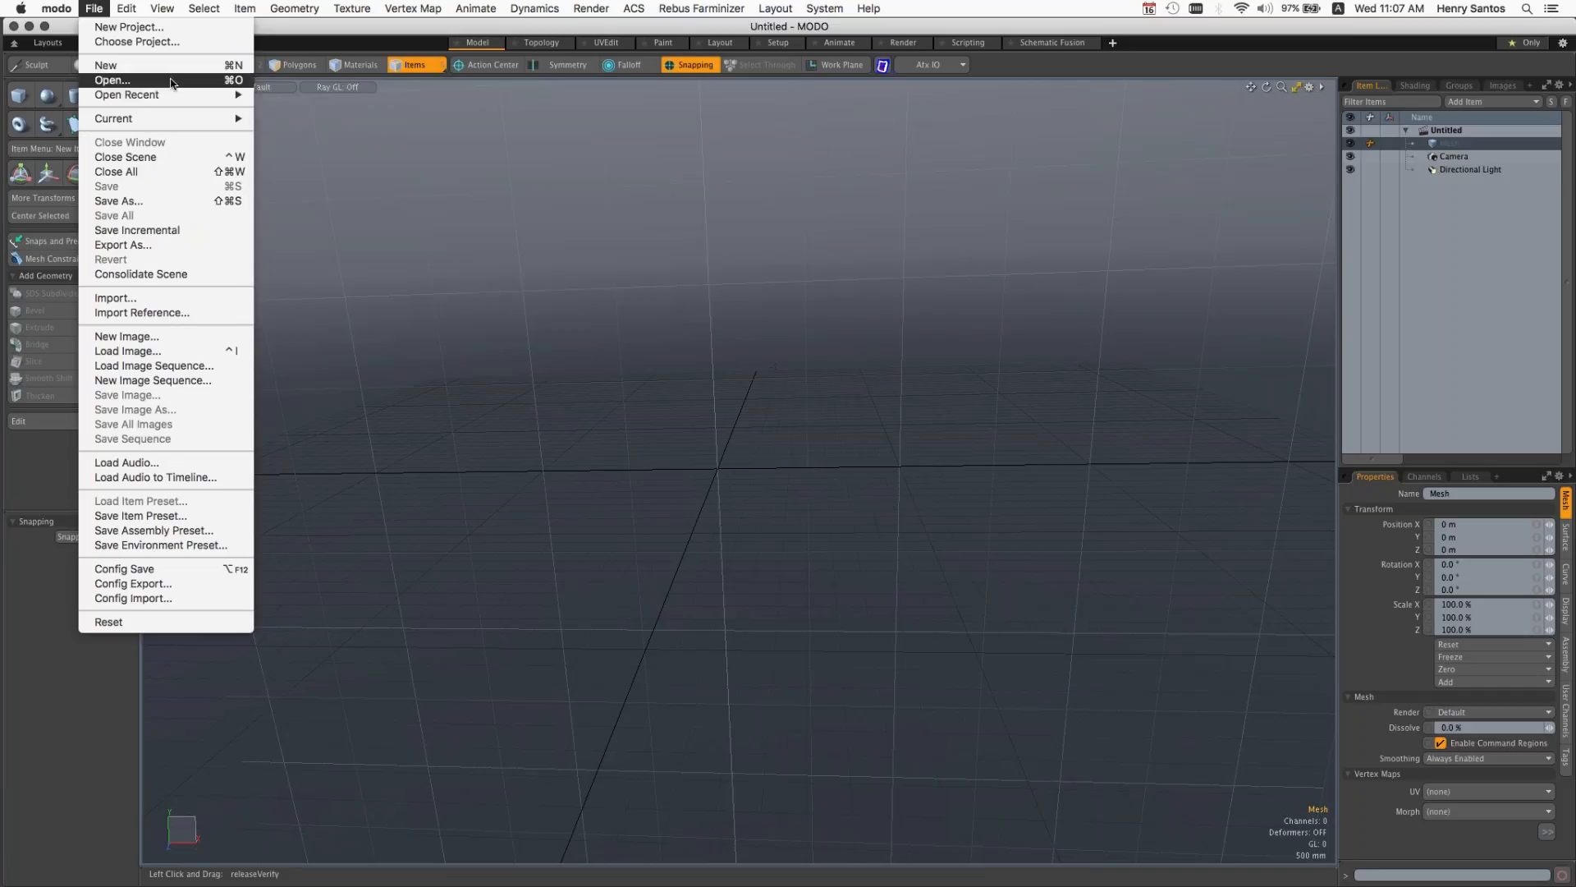
click(175, 81)
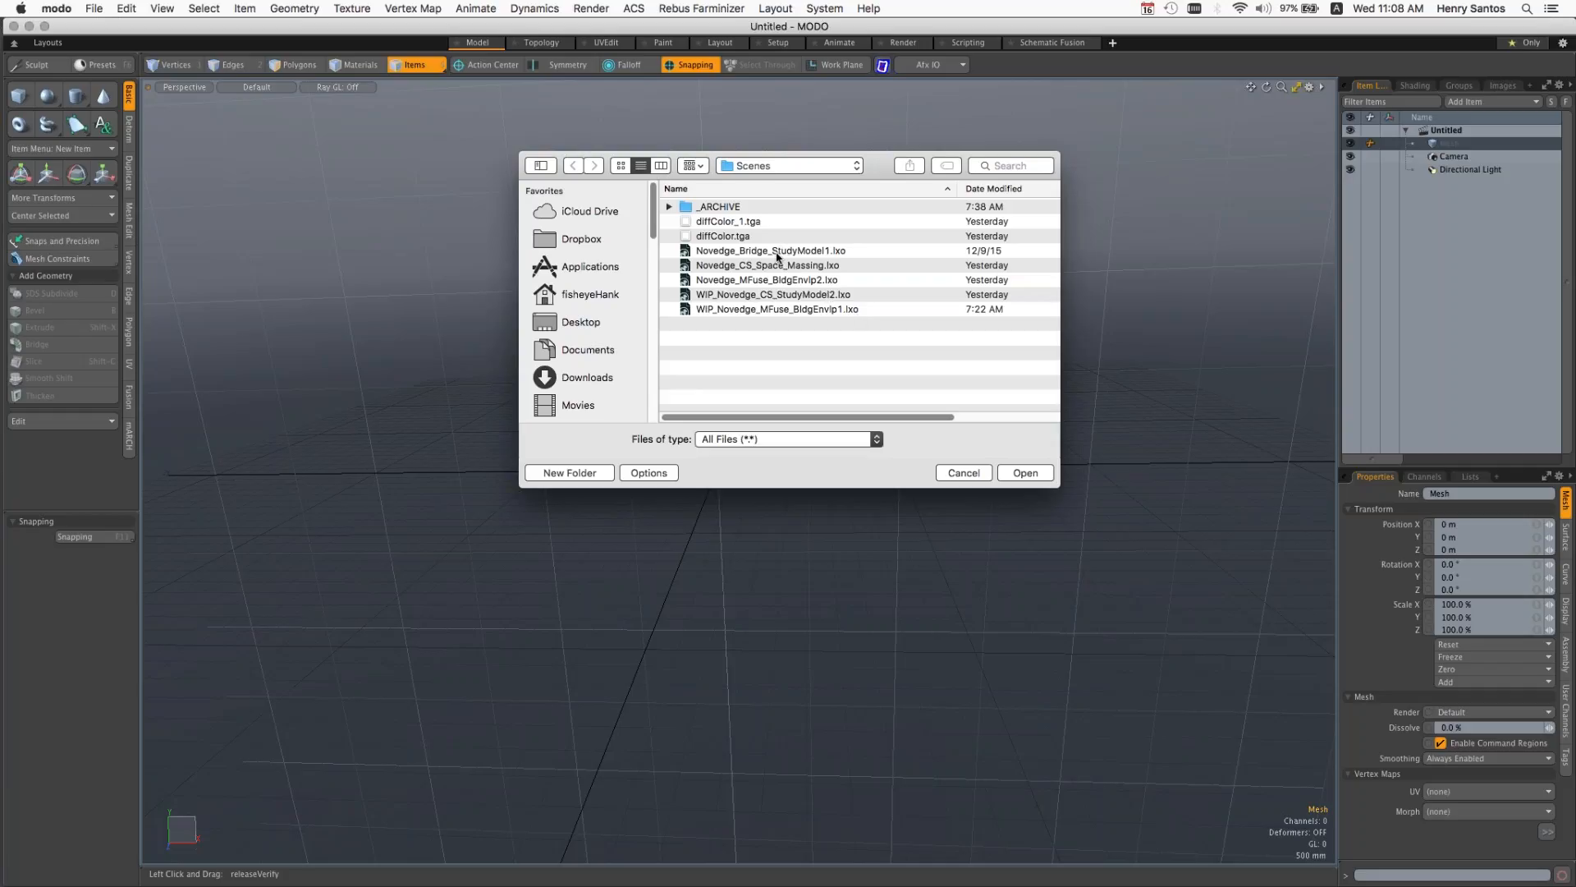
click(815, 251)
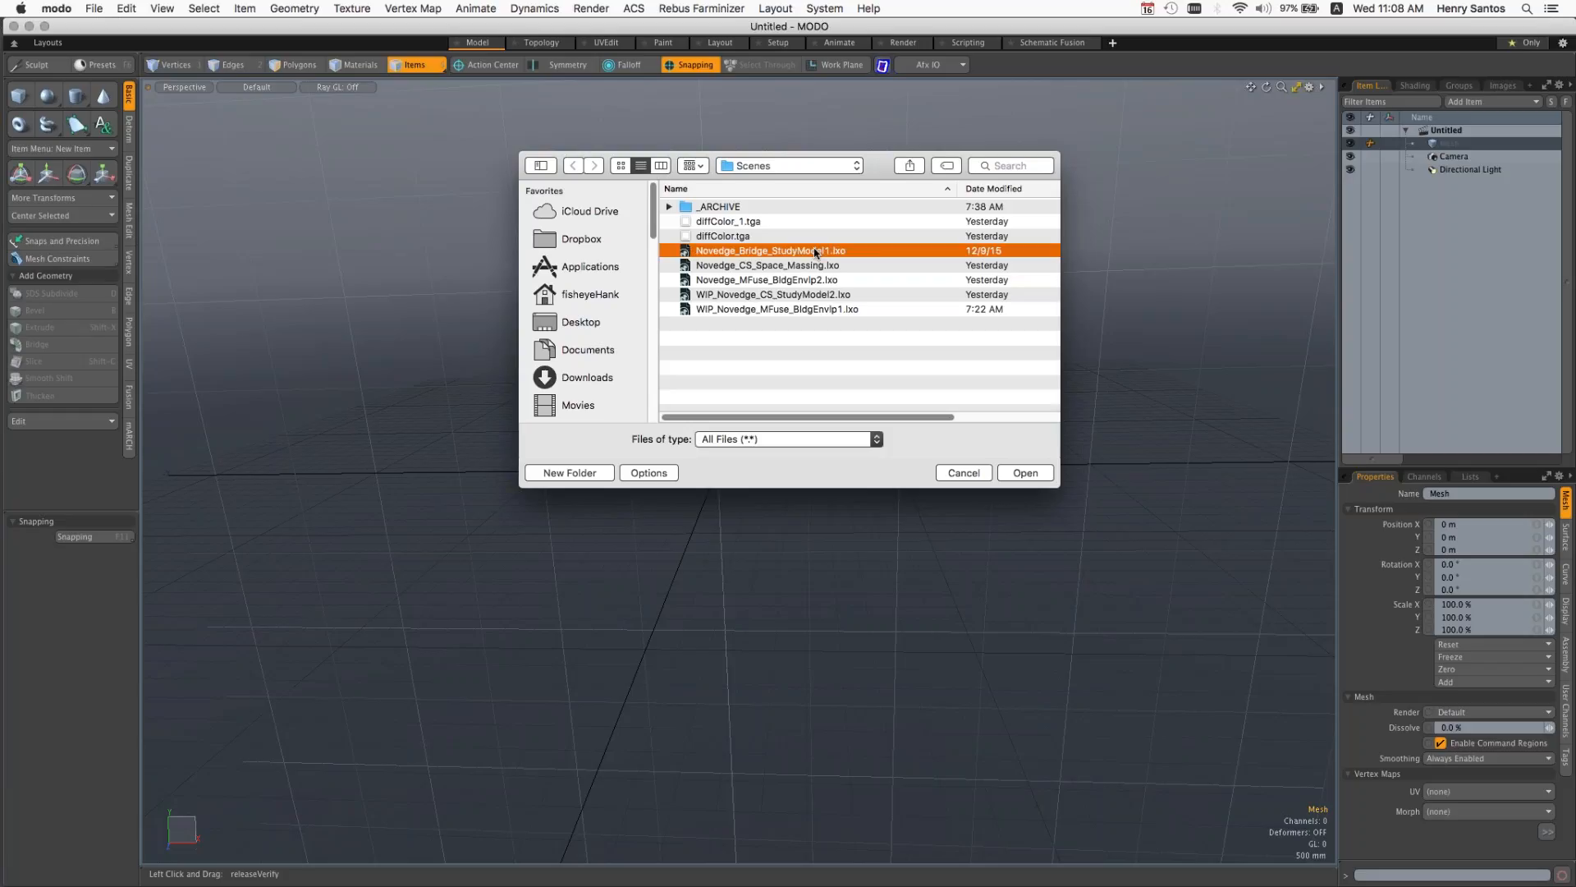
click(1024, 472)
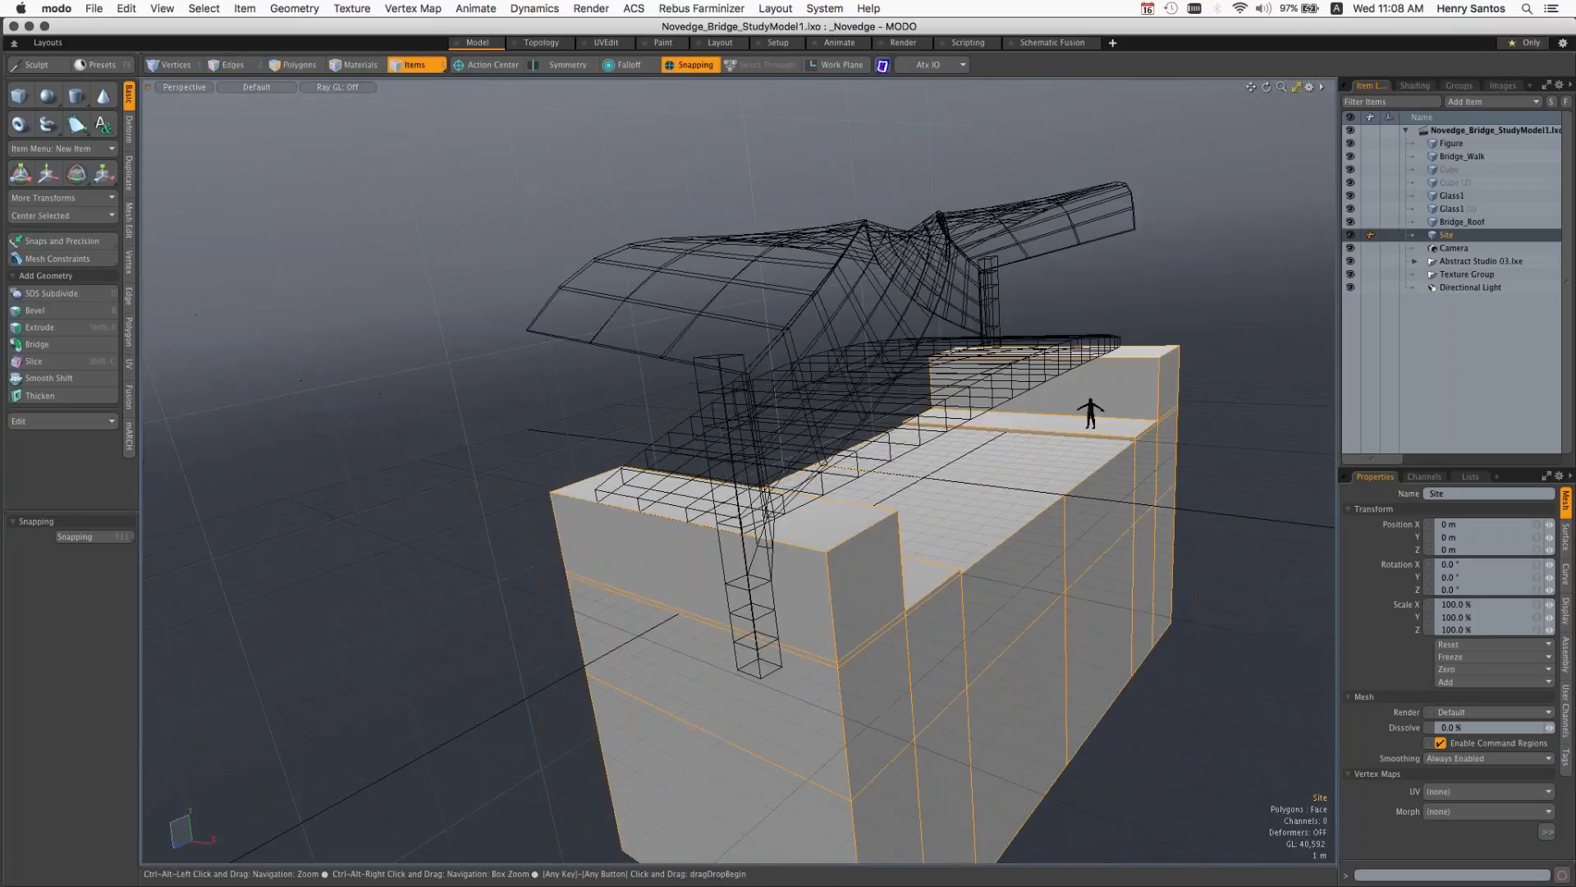
Step: Deselect the Site mesh and examine the bridge, its roof and the site block from several angles
alt+drag(821, 526, 722, 538)
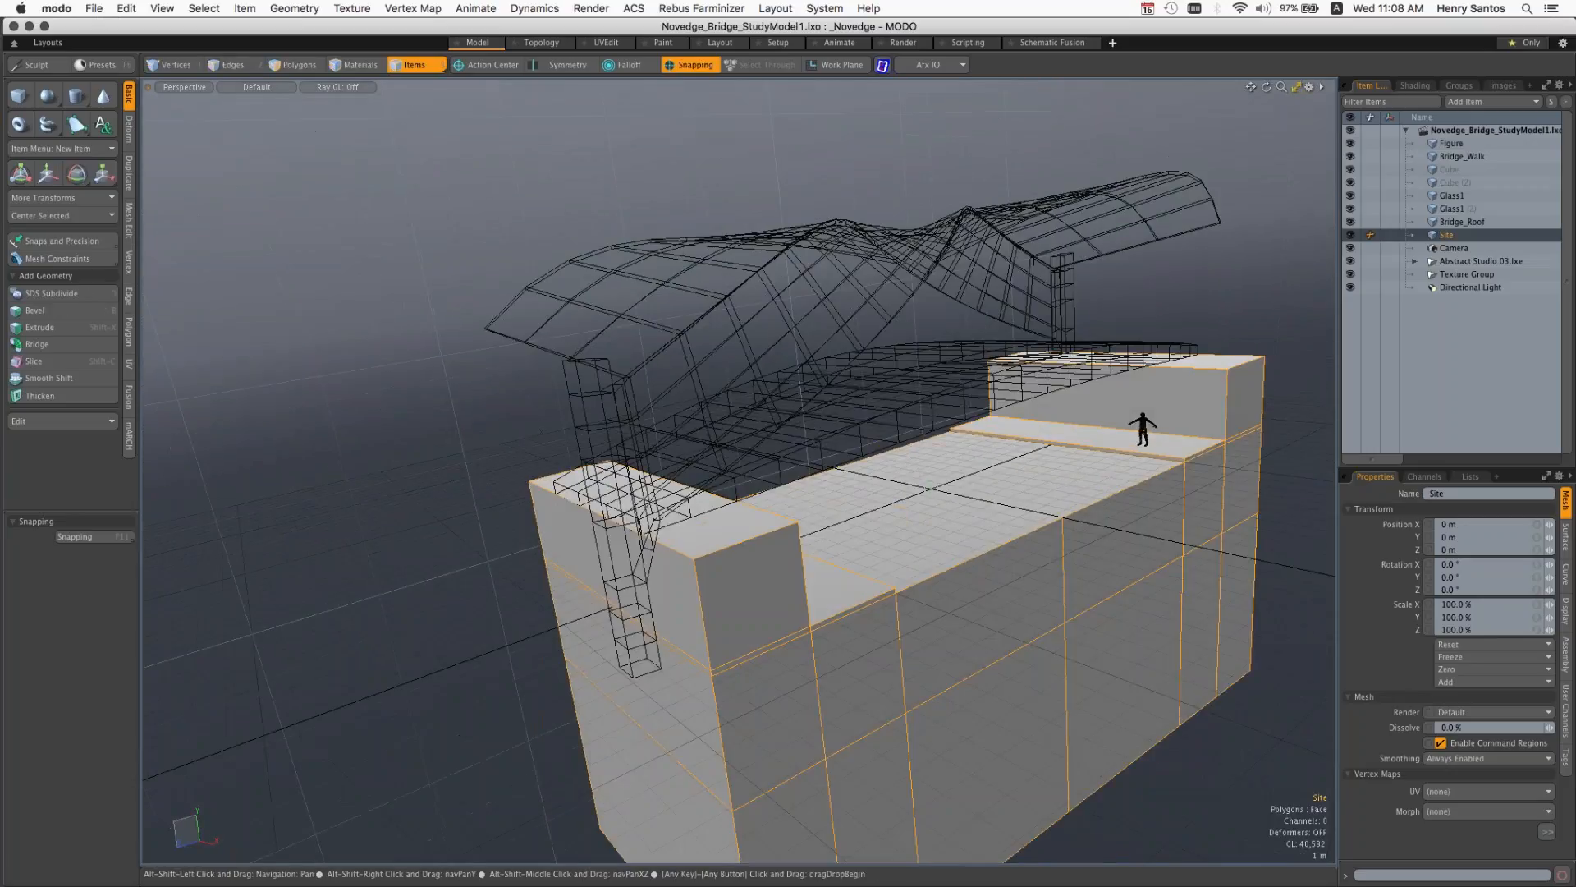
alt+shift+drag(1269, 314, 1115, 278)
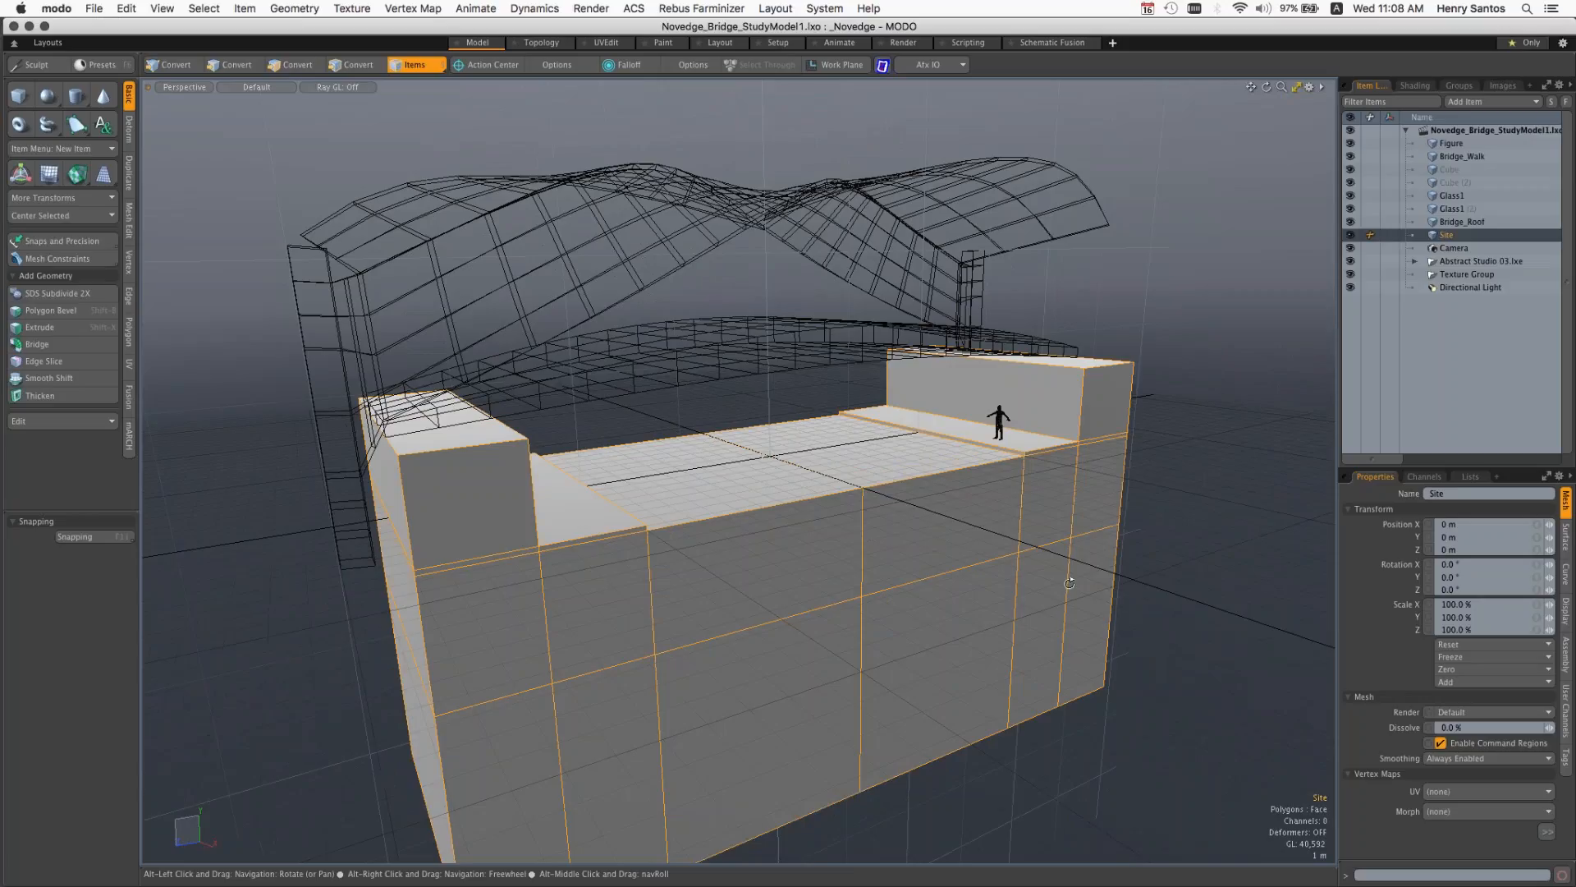
ctrl+alt+drag(1069, 583, 1026, 583)
ctrl+alt+drag(578, 324, 554, 318)
click(554, 319)
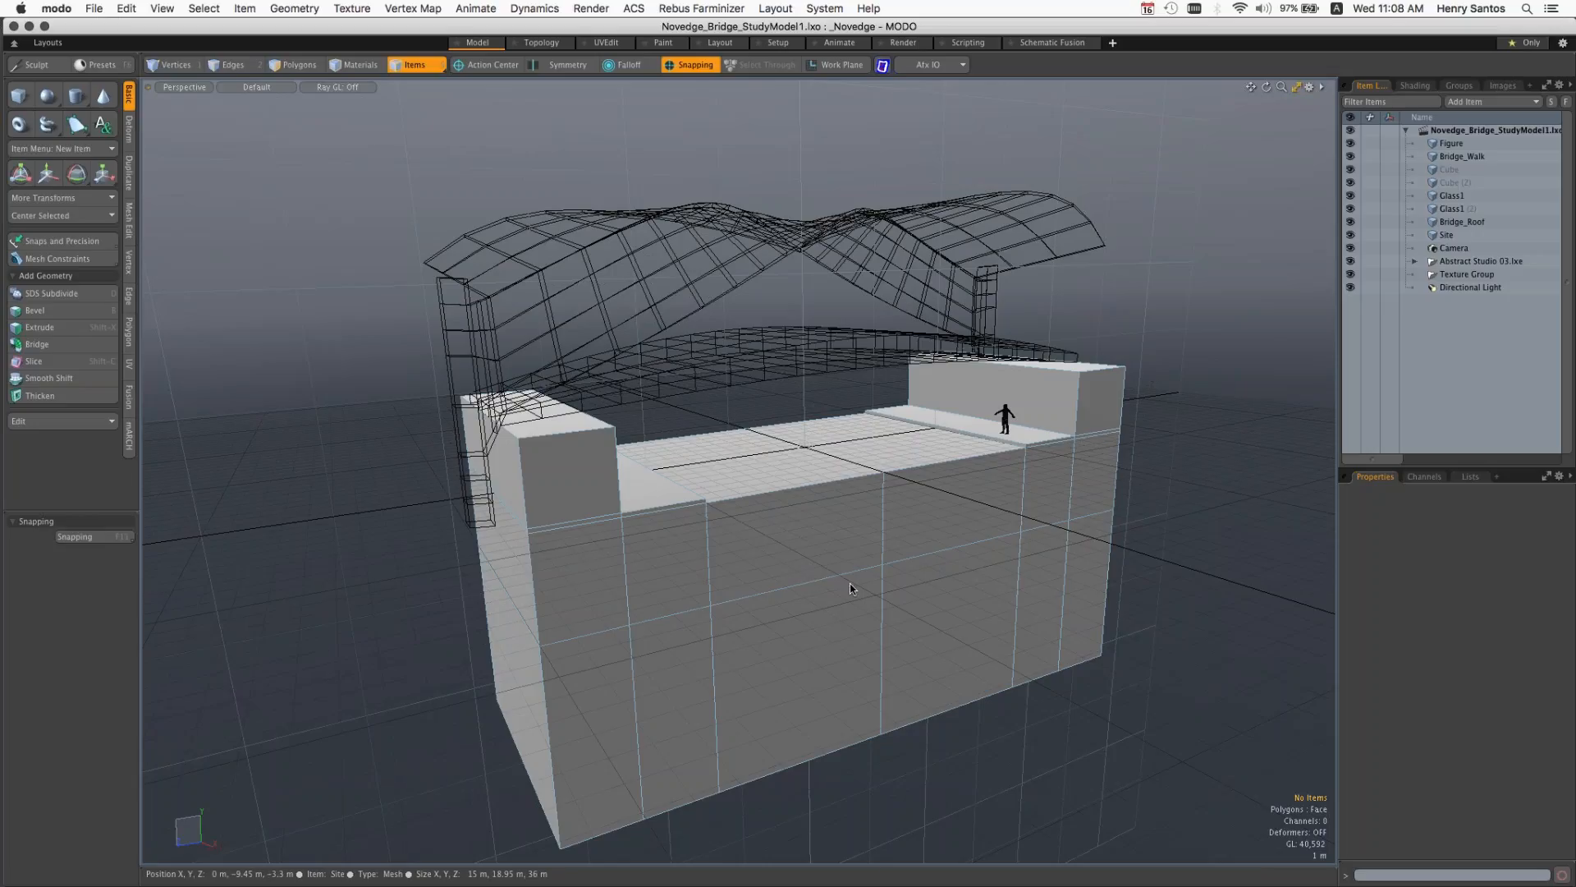
key(alt)
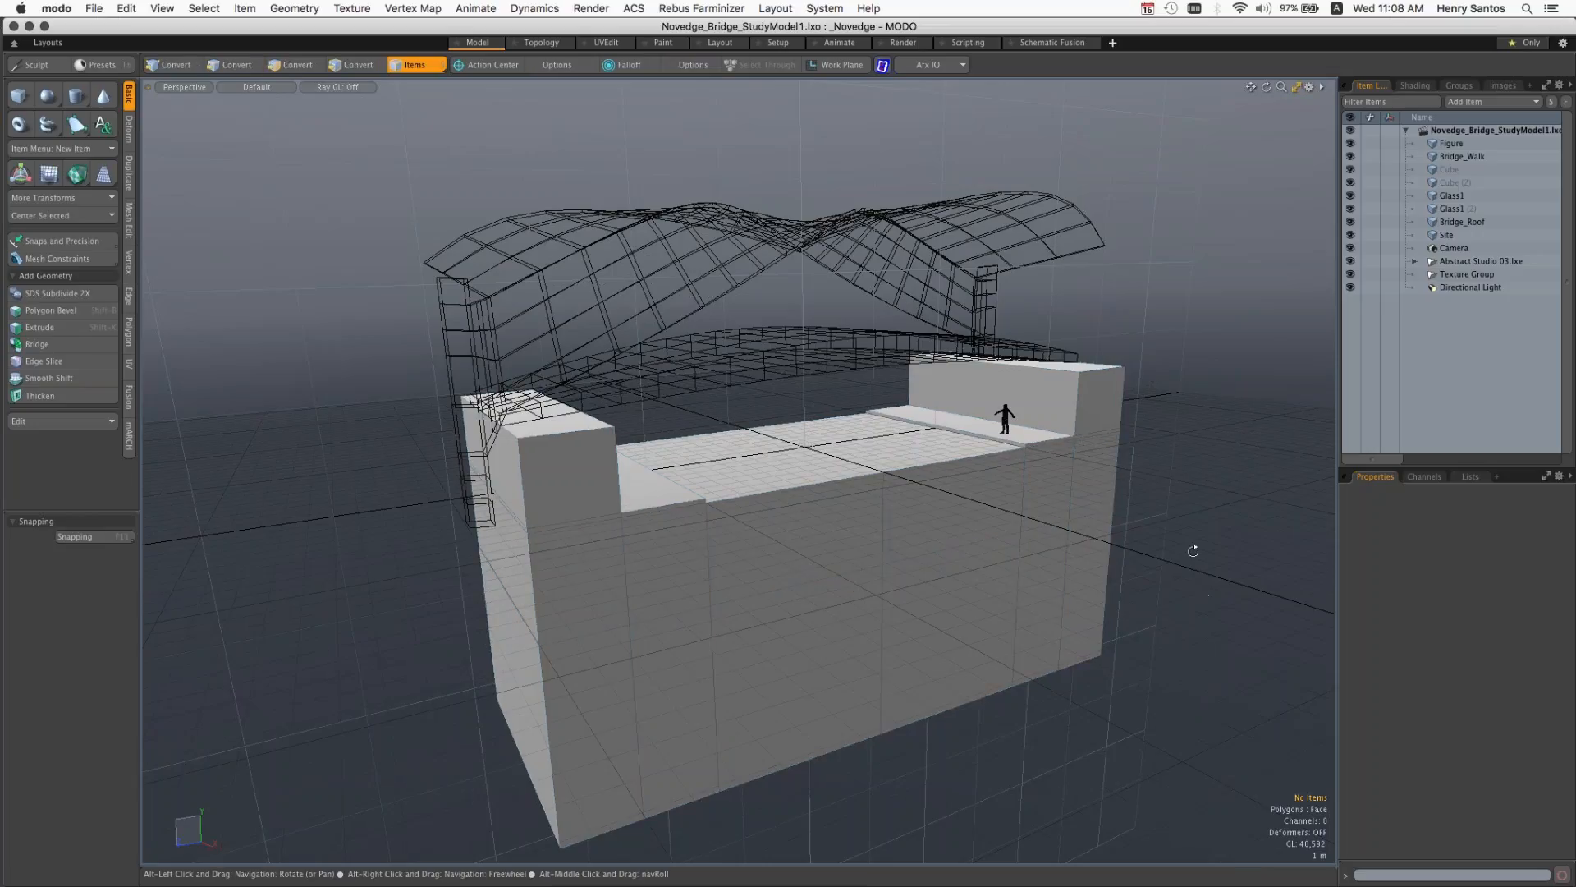
alt+drag(1182, 552, 1128, 570)
scroll(1127, 570, down, 3)
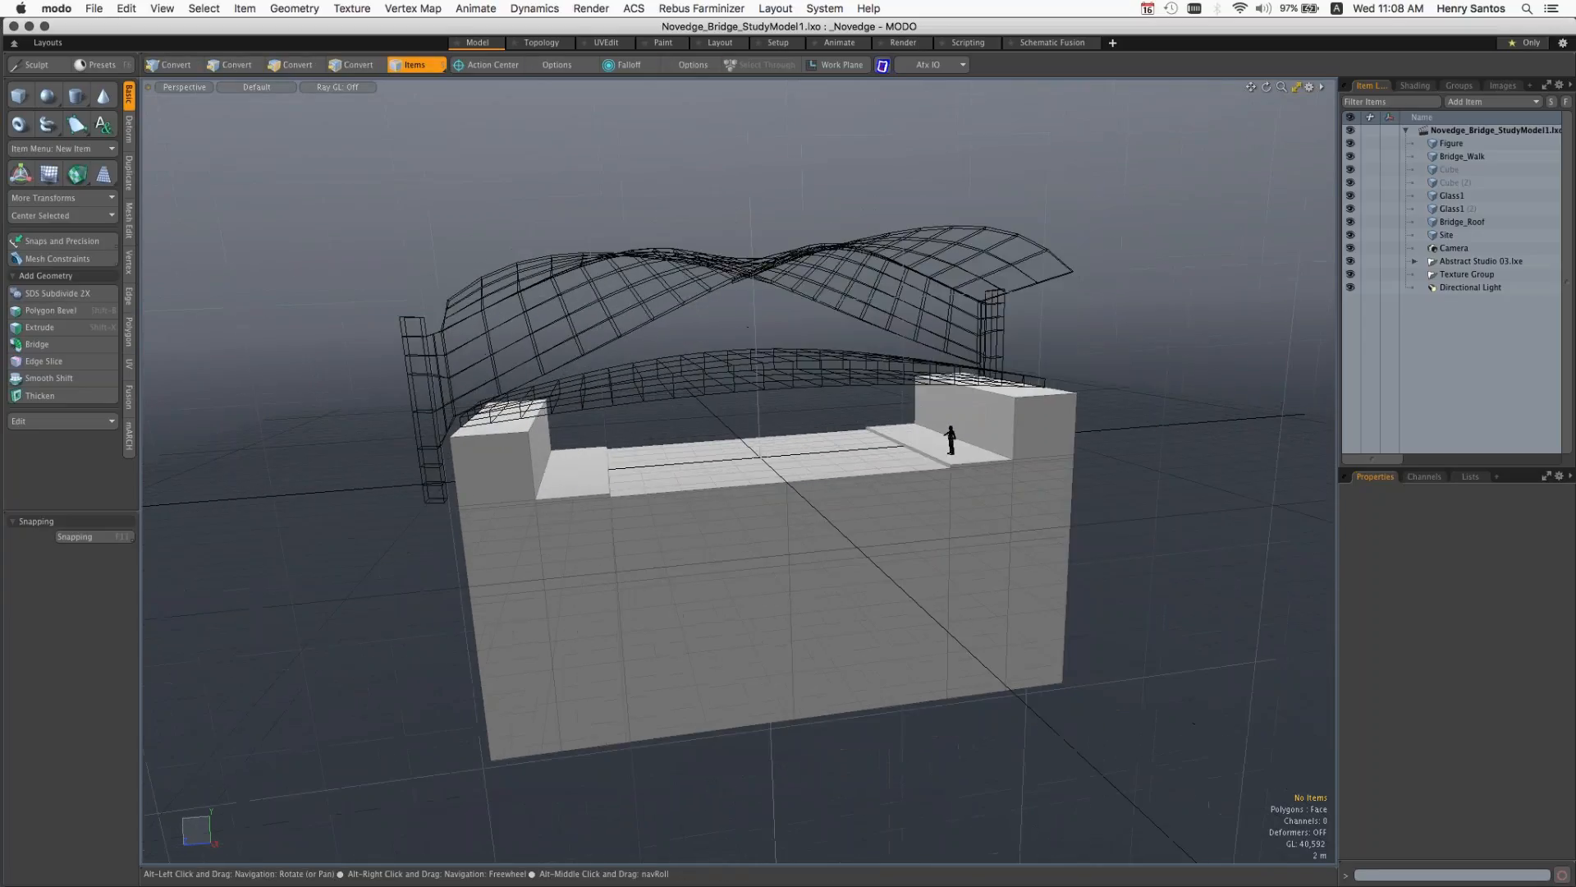
alt+drag(1041, 646, 1034, 542)
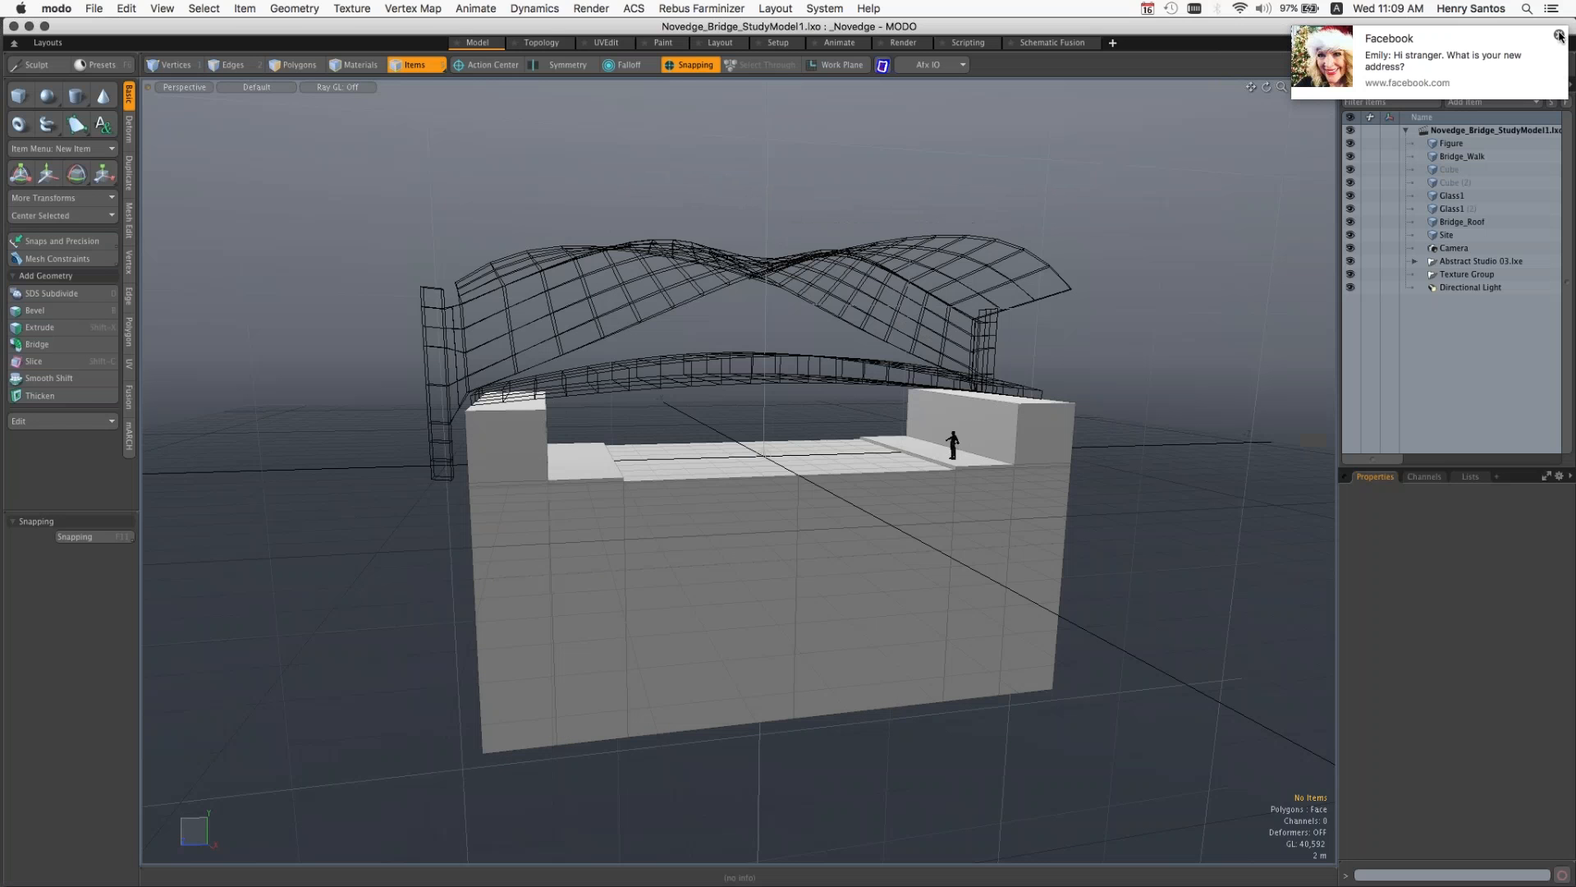
Step: Dismiss the Facebook notification and return to the bridge scene in MODO
click(1563, 37)
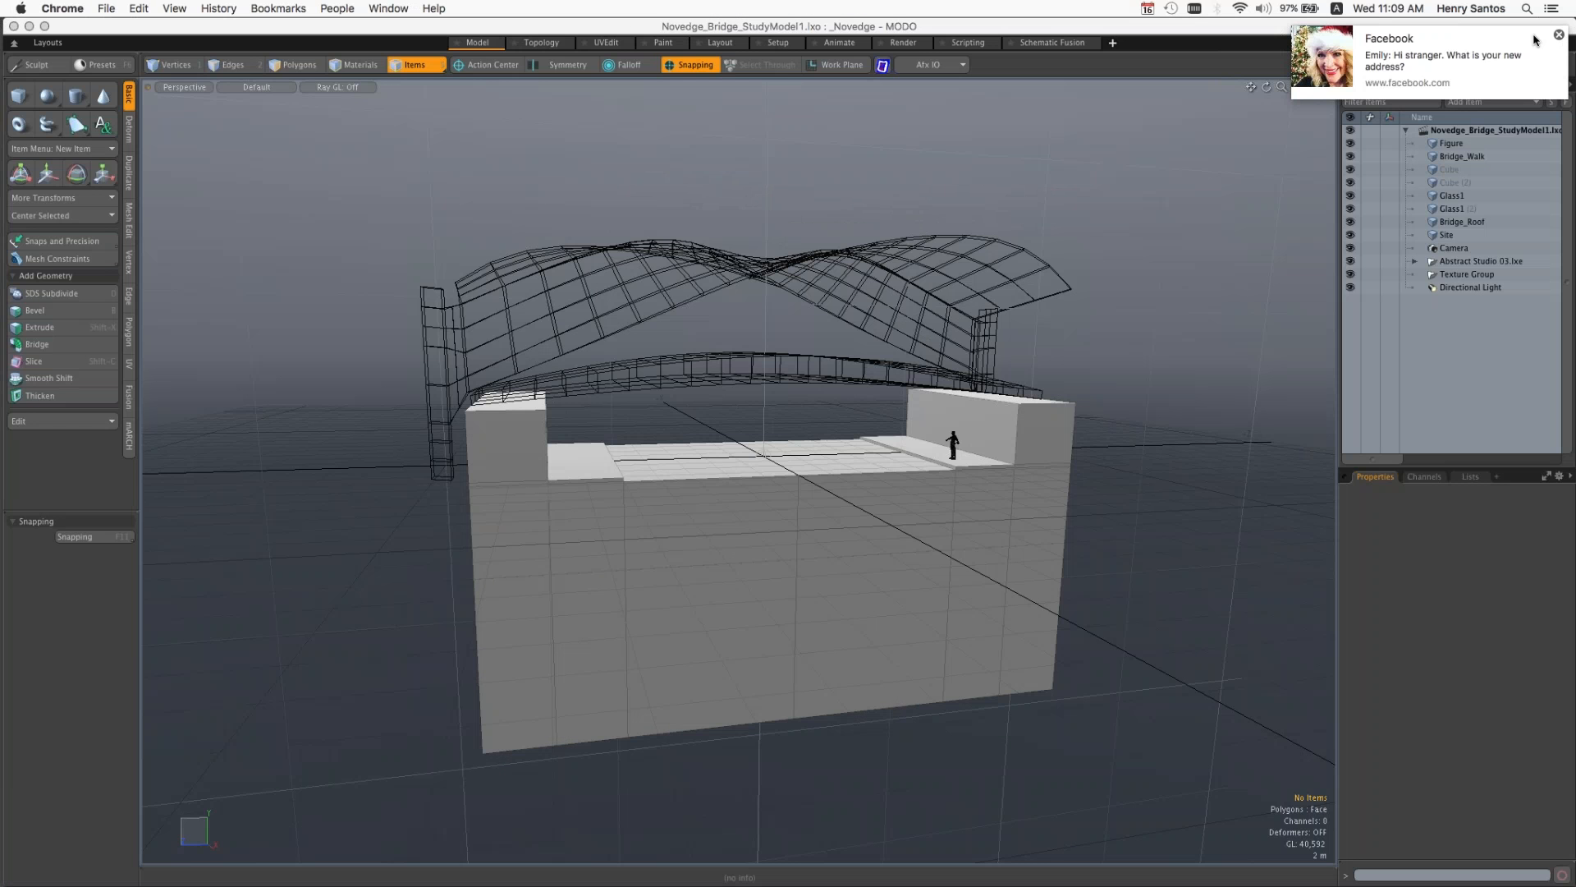
click(1535, 39)
key(super+Tab)
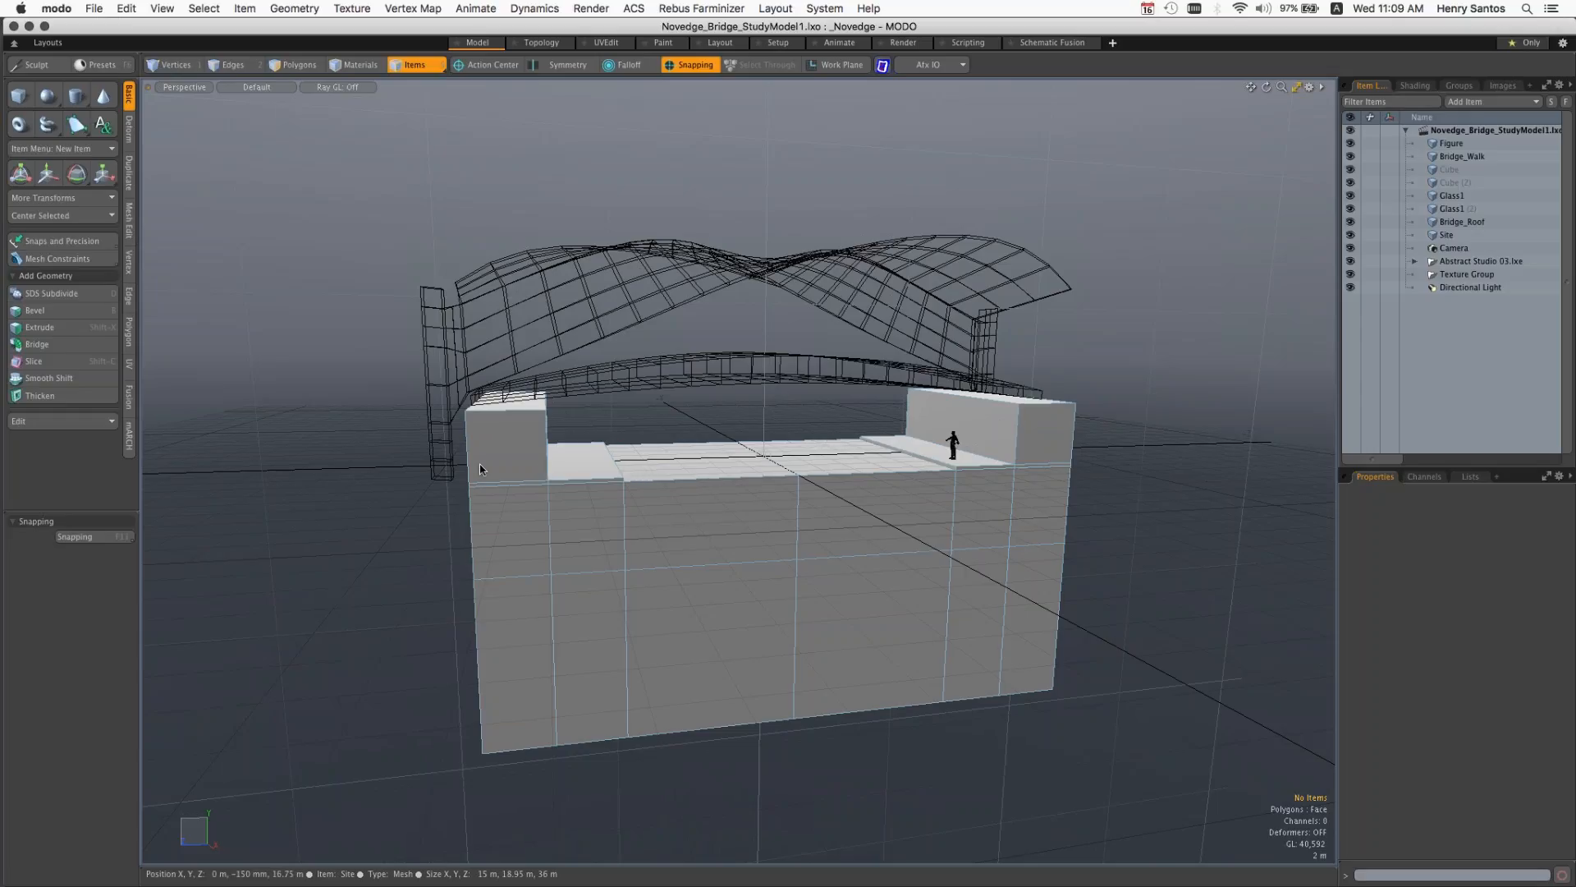
alt+drag(434, 473, 488, 501)
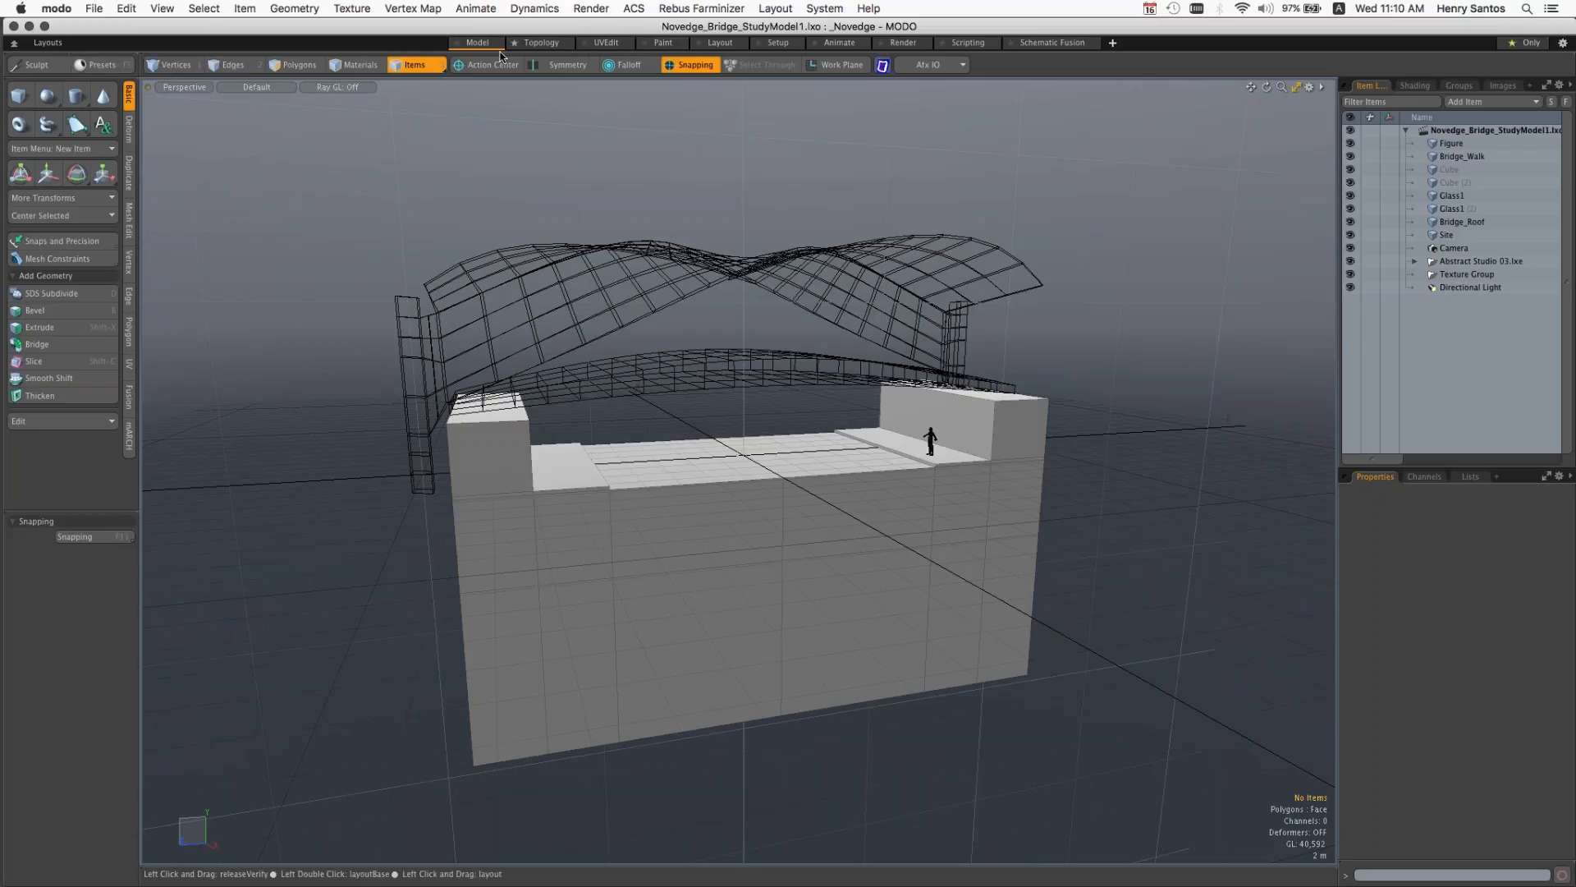
Step: Look through the Topology, UVEdit and Paint workspaces, examining the bridge scene around the figure in Paint
click(552, 47)
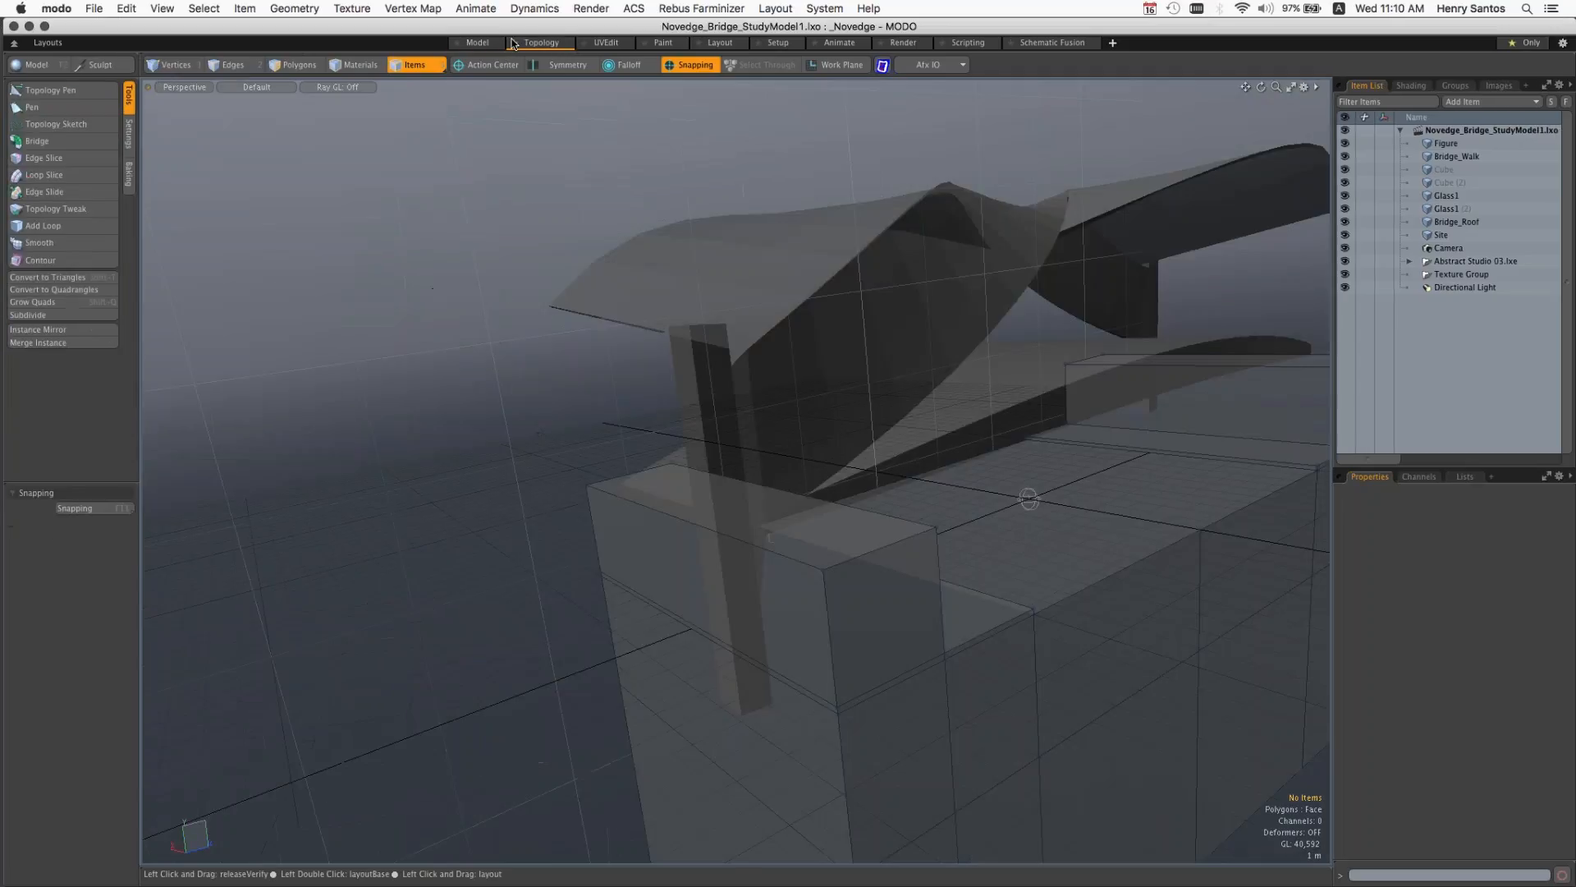
click(607, 43)
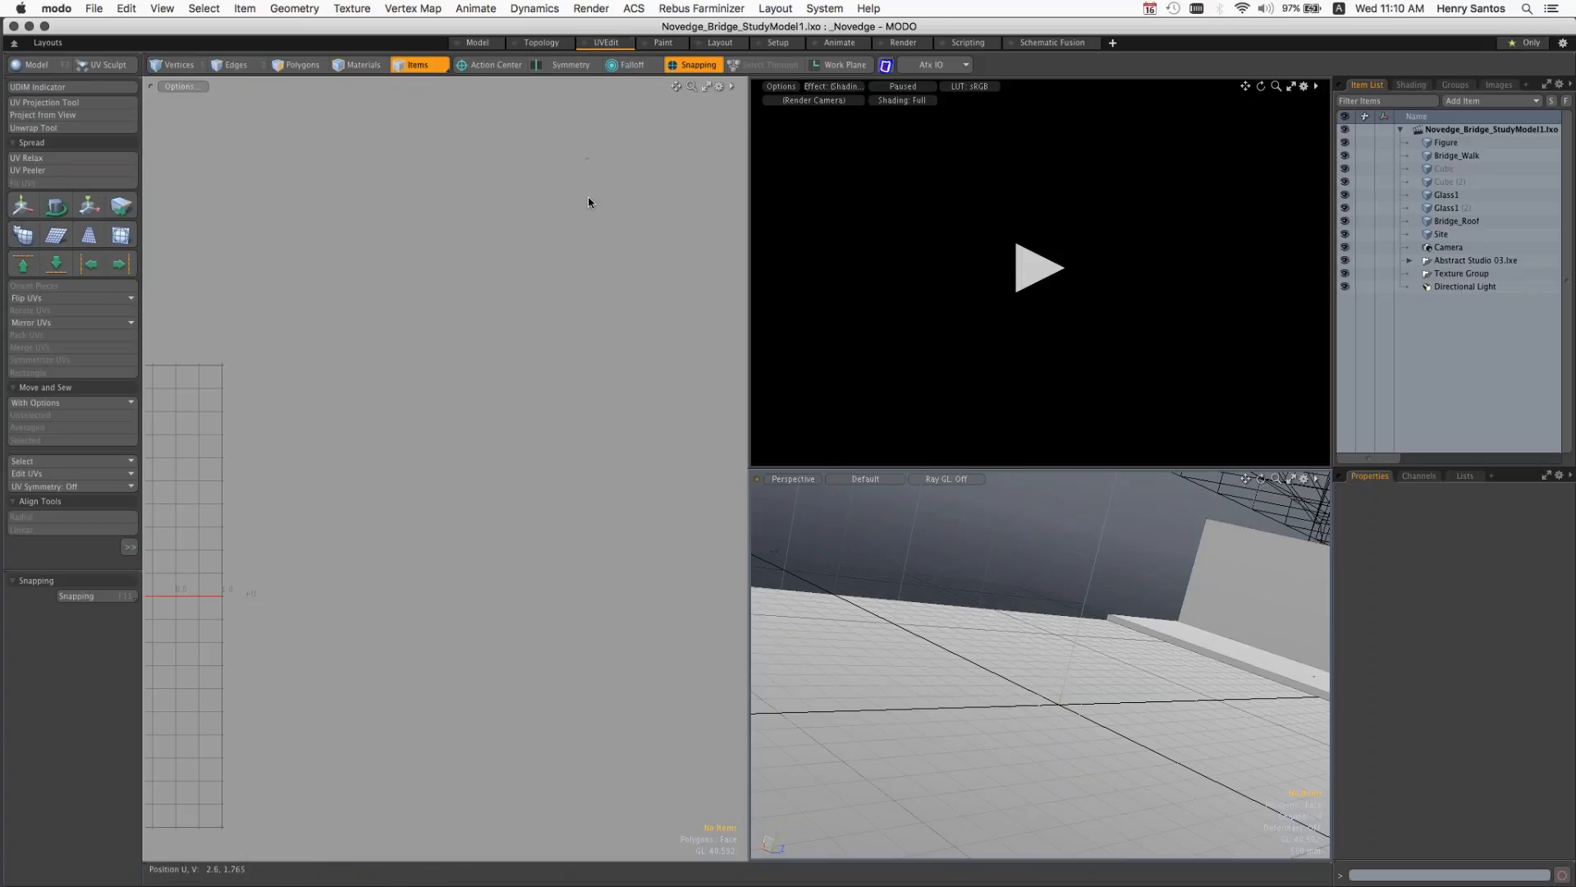
click(669, 46)
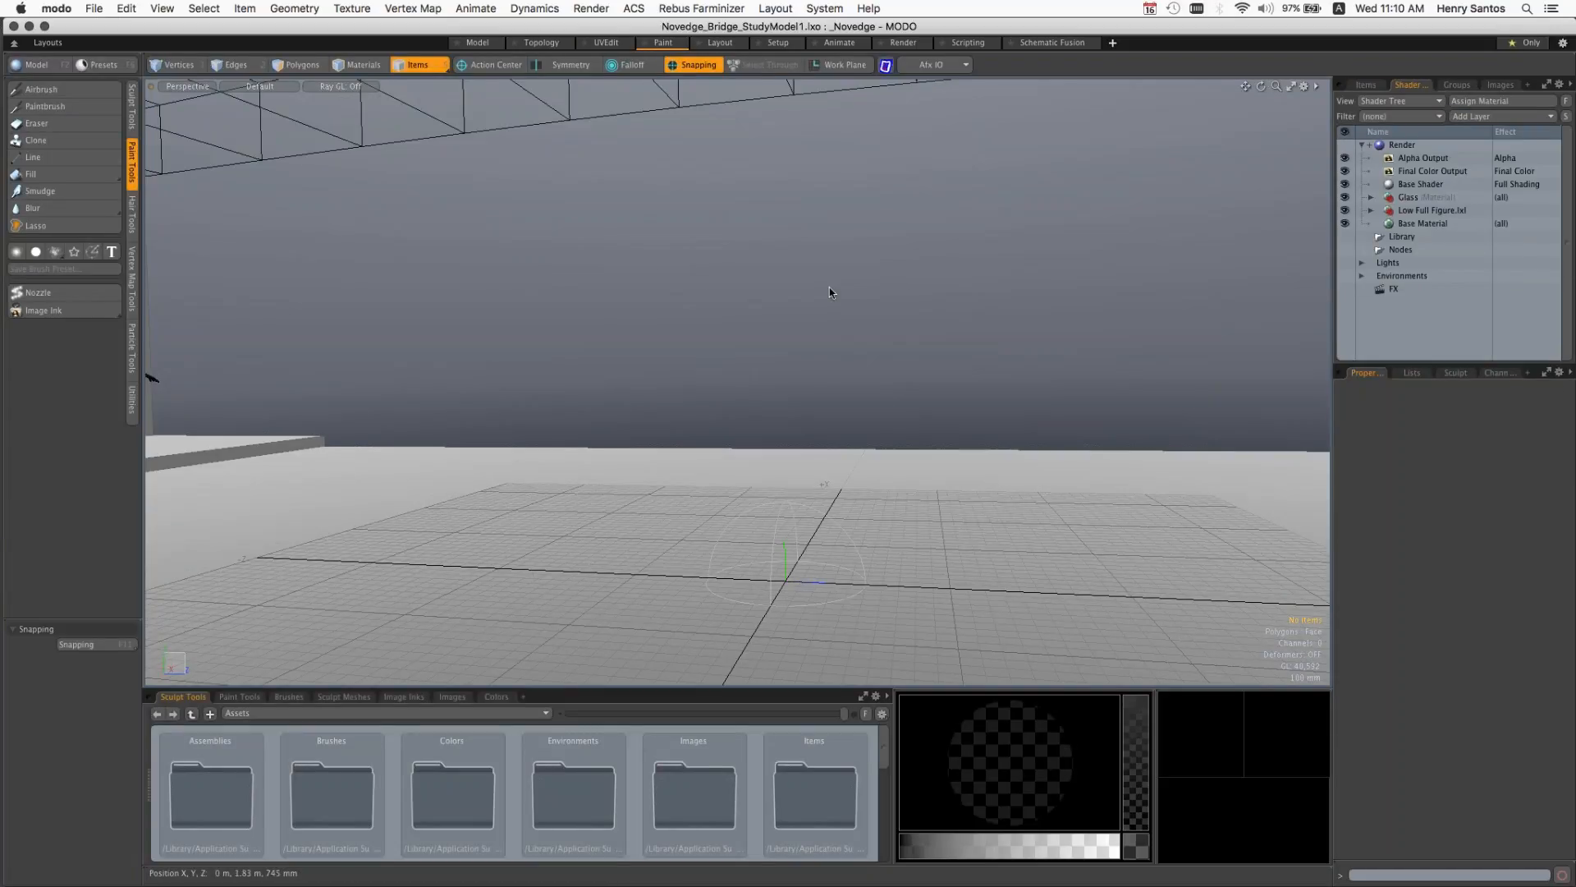
key(alt)
alt+drag(709, 303, 747, 329)
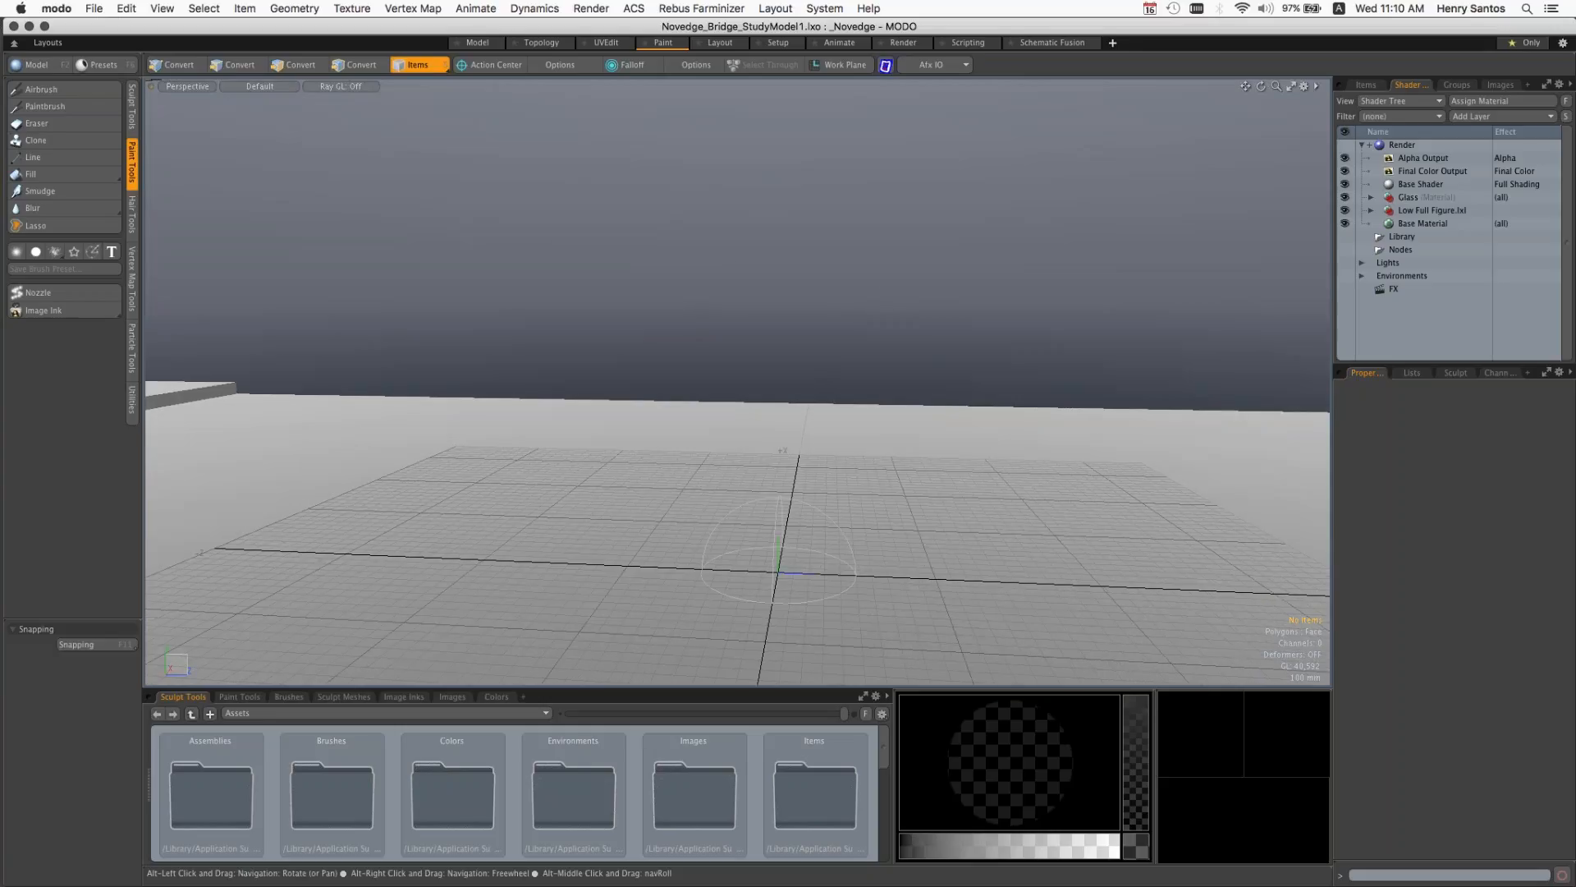
mouse_move(931, 293)
ctrl+alt+mouse_down()
mouse_move(866, 292)
mouse_move(1035, 284)
mouse_move(1018, 284)
ctrl+alt+mouse_up()
alt+shift+drag(1018, 284, 862, 467)
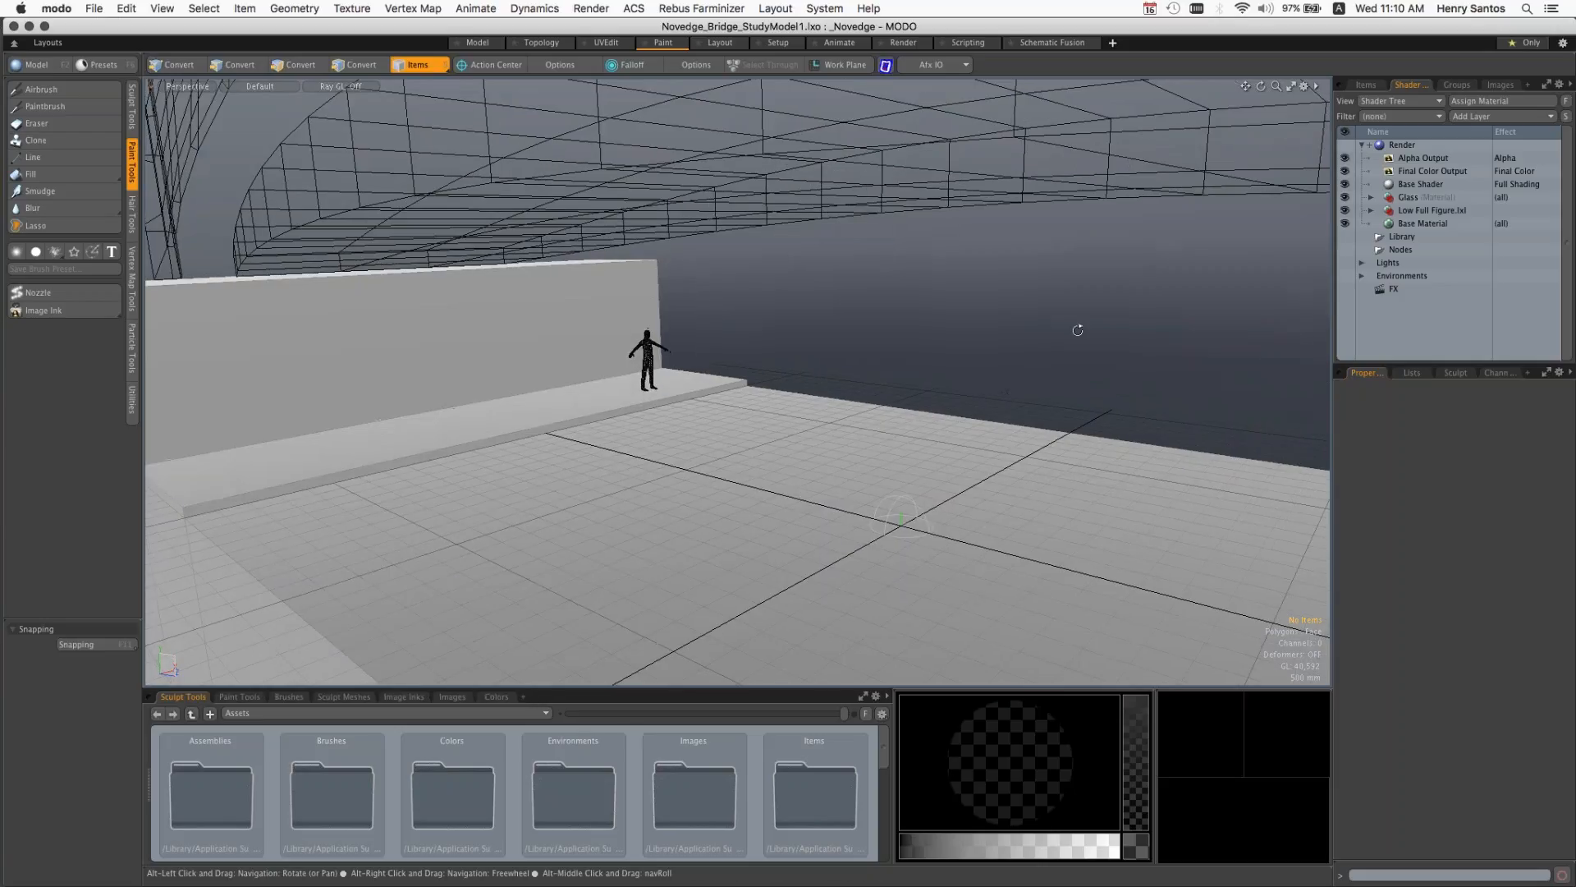
alt+drag(1113, 334, 1001, 413)
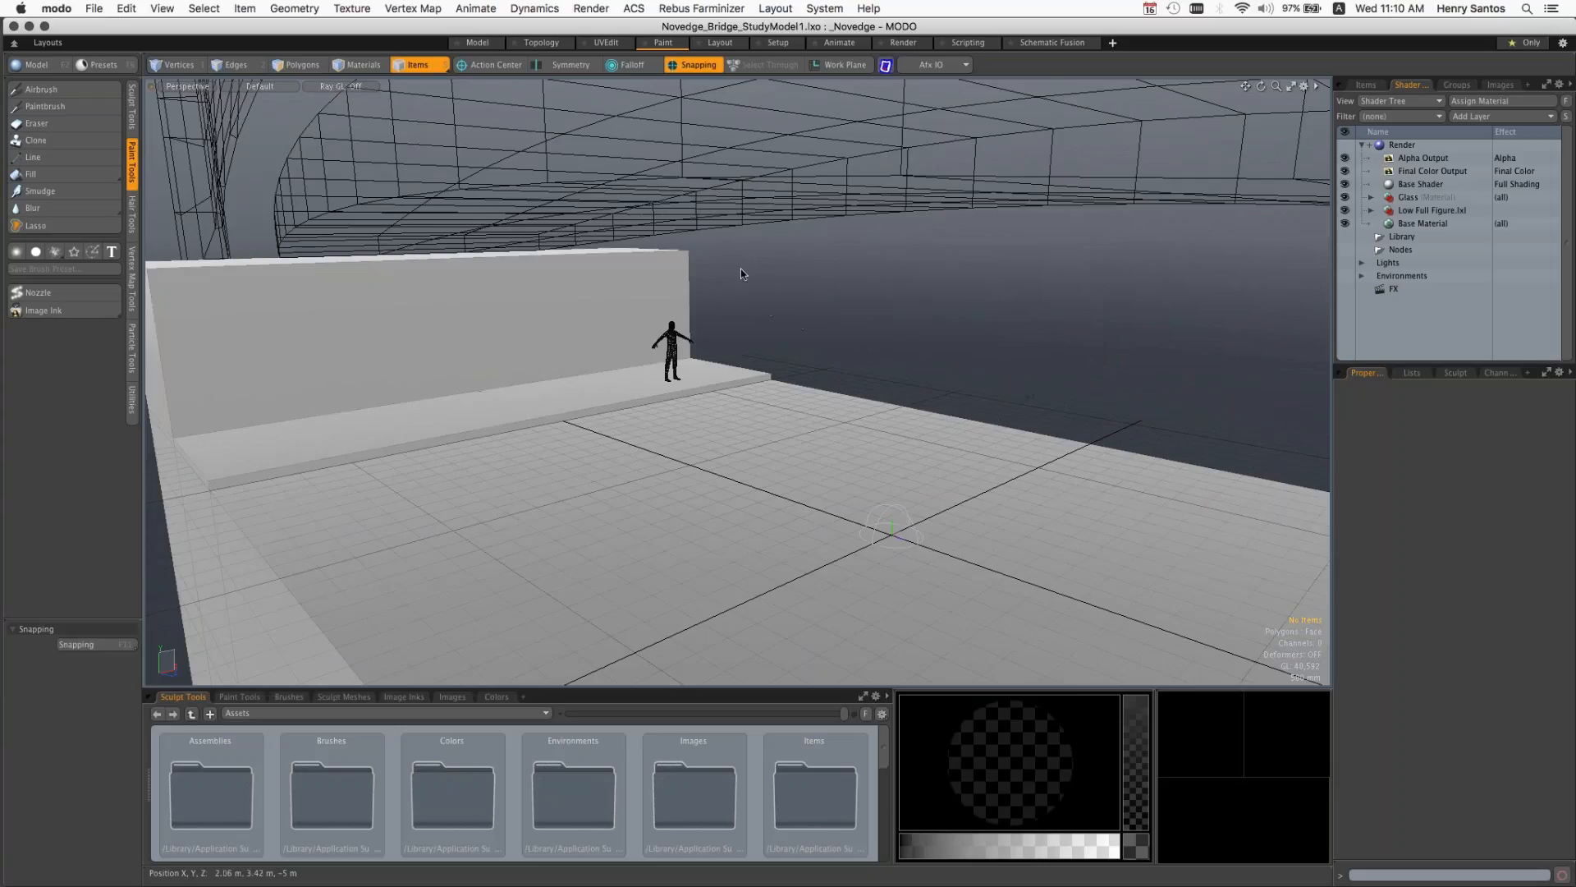
Step: Look through the Layout, Setup, Animate and Render workspaces, examining the bridge in Setup, and return to the Model workspace
click(722, 43)
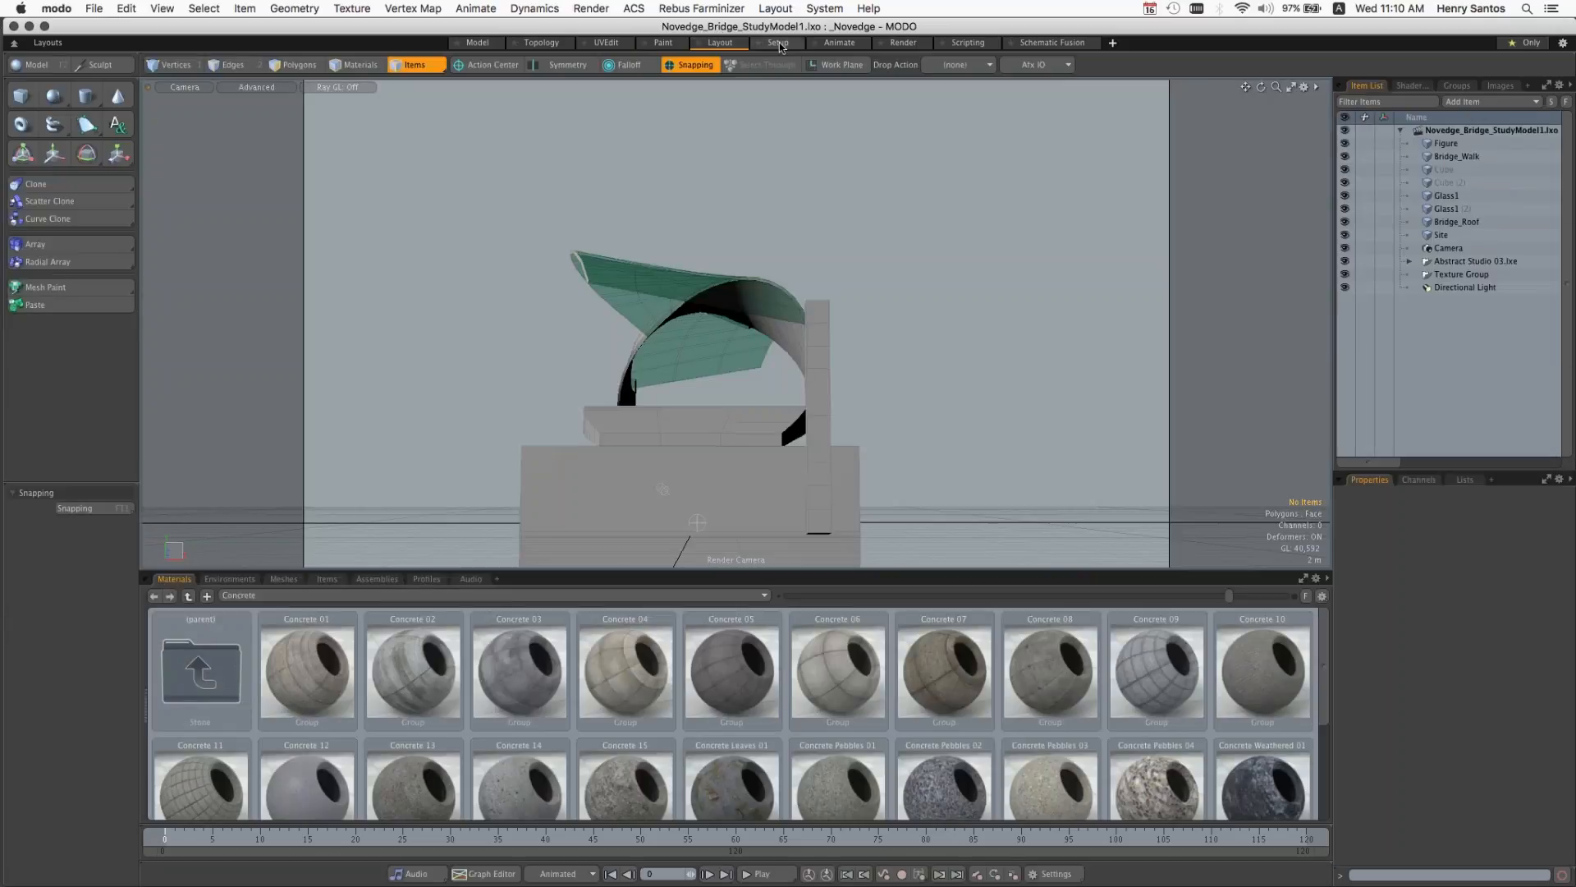
click(778, 43)
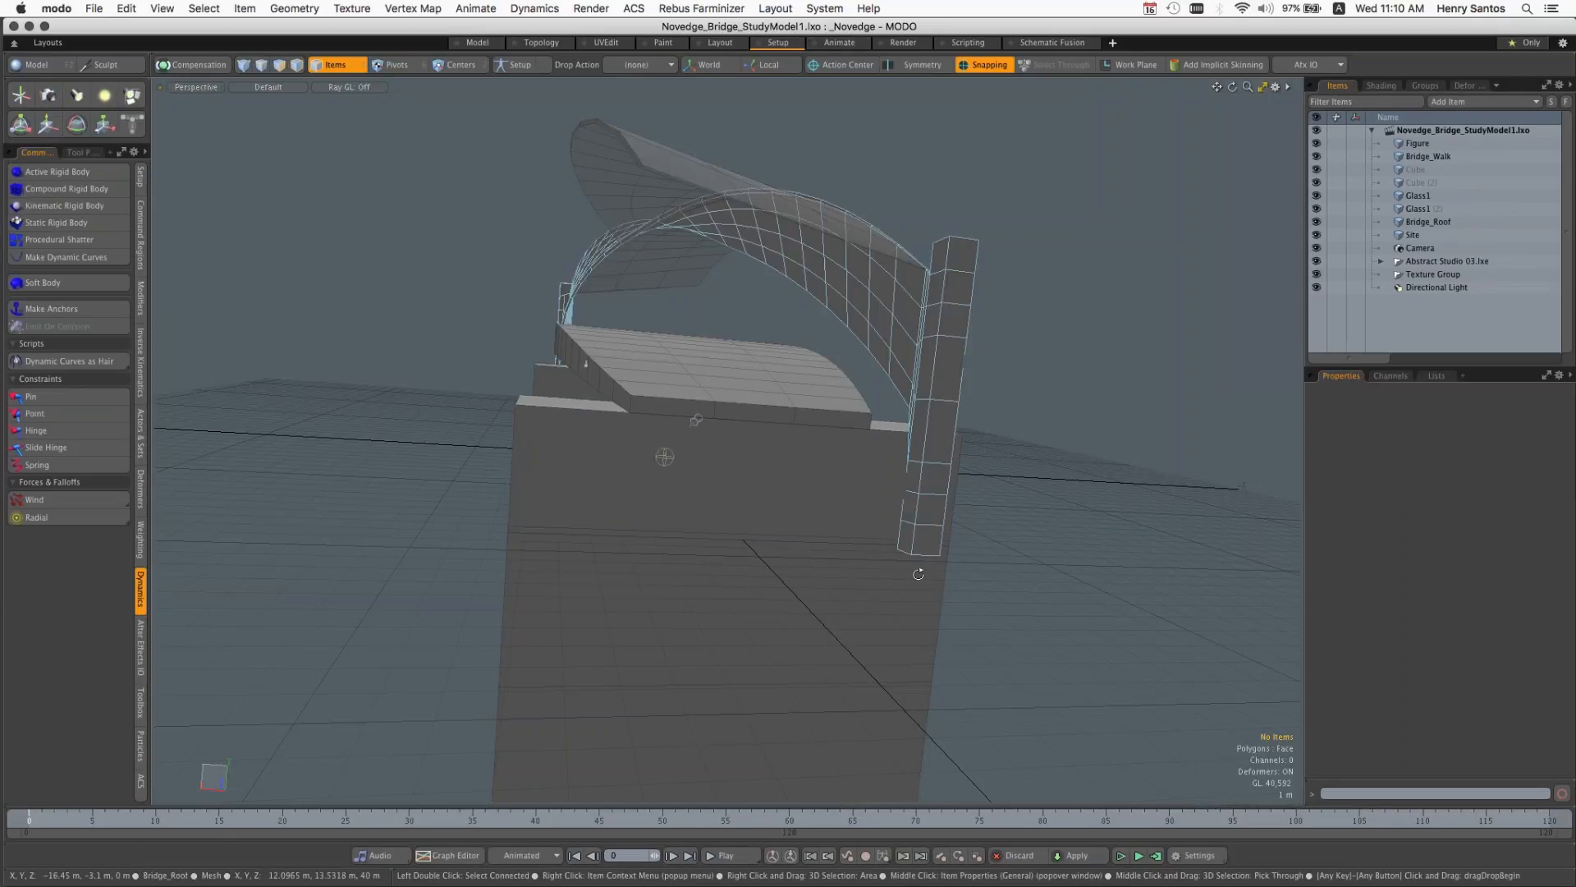
alt+drag(808, 578, 839, 491)
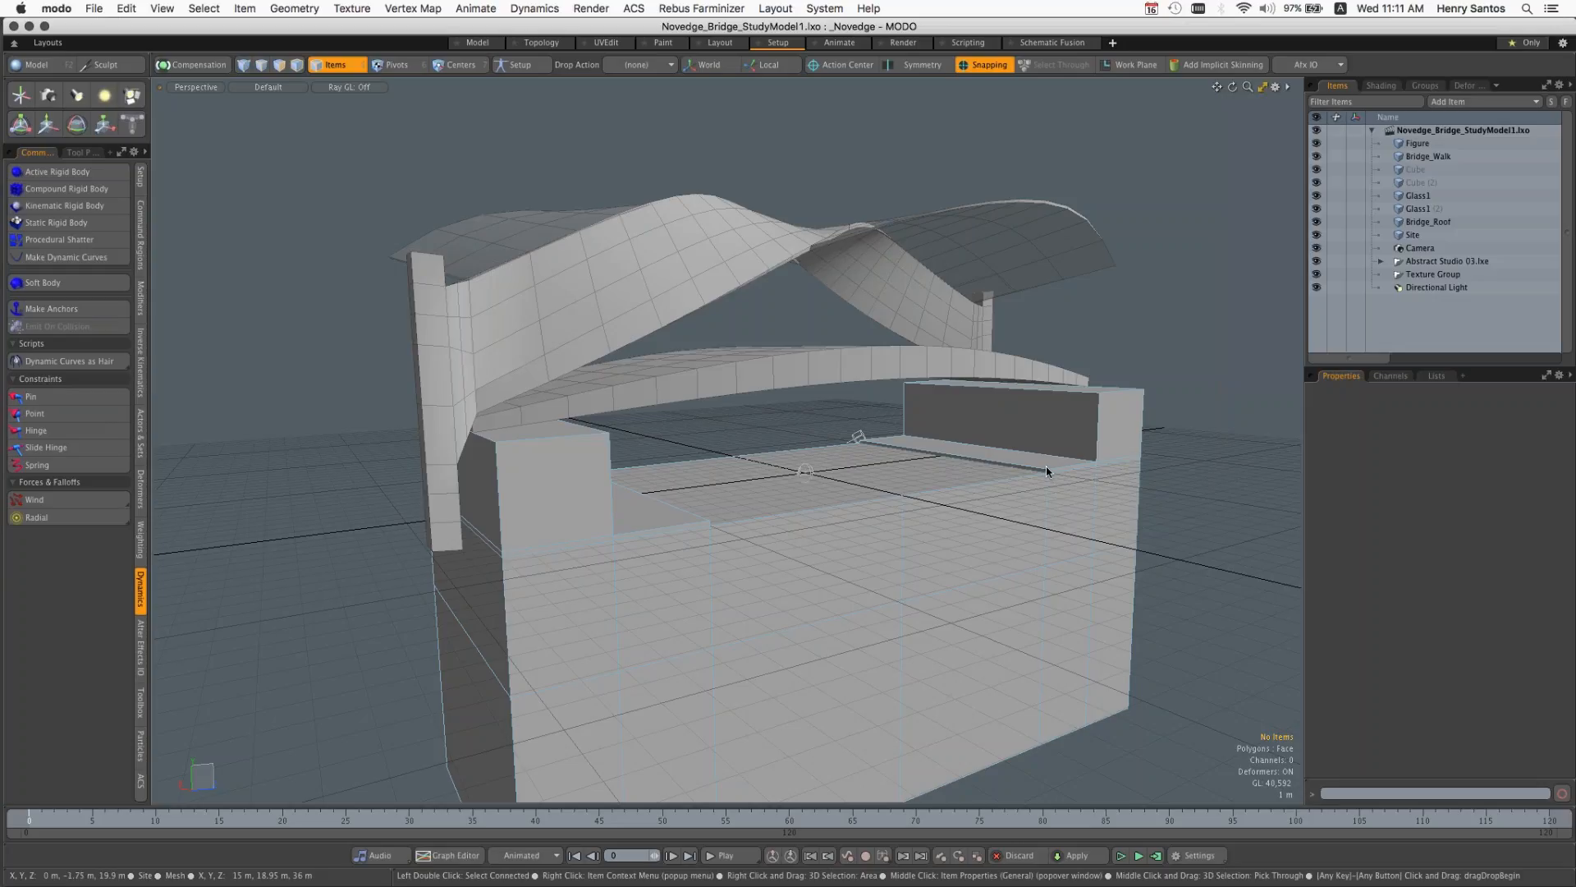
click(837, 42)
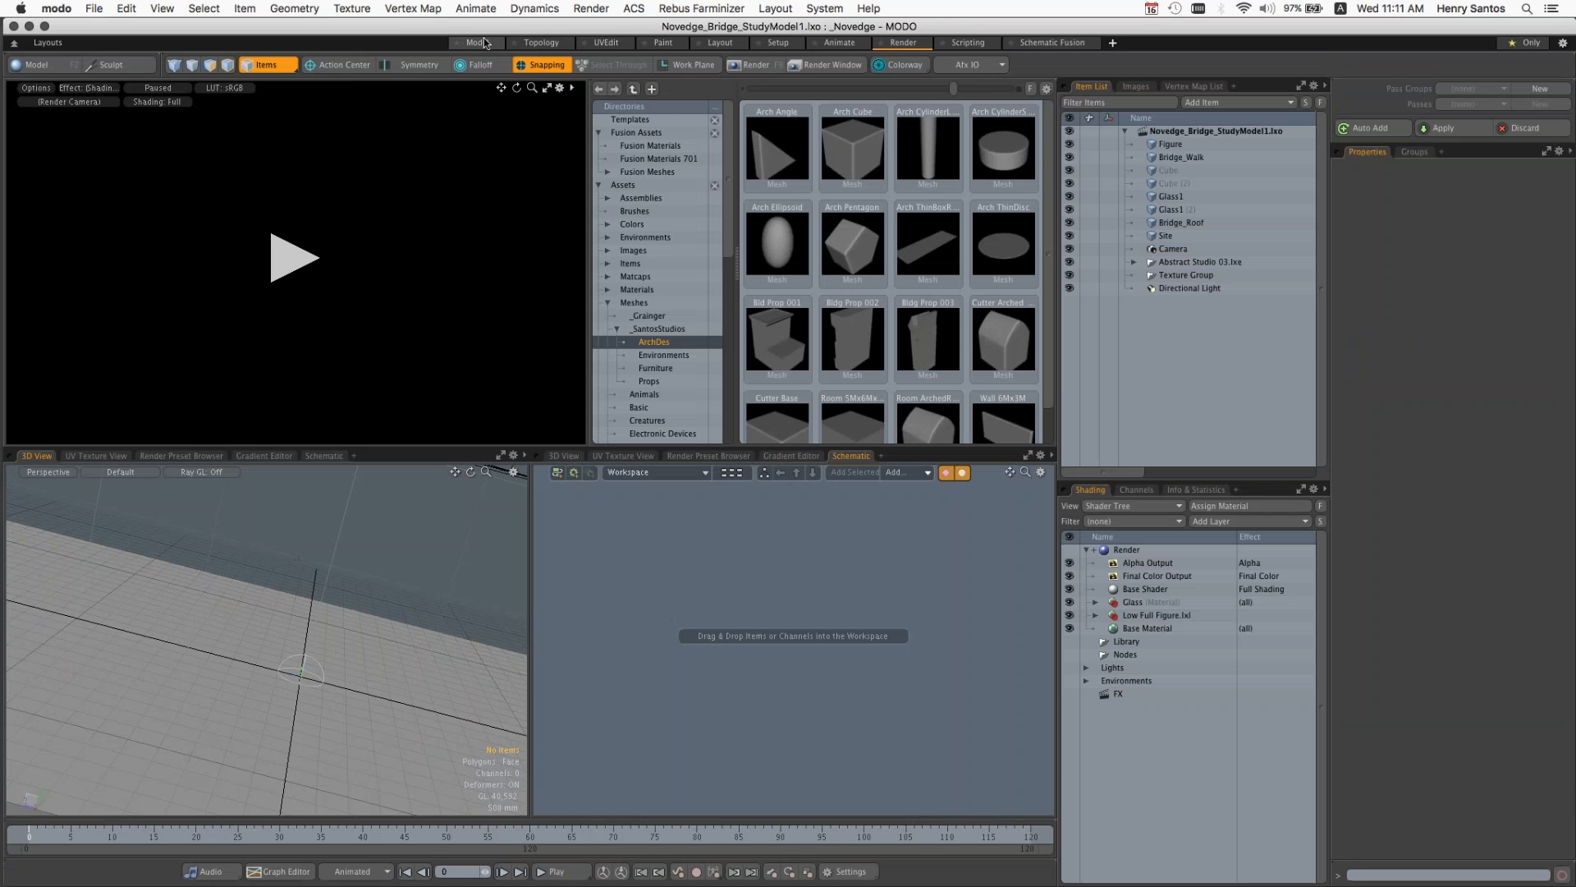
click(483, 43)
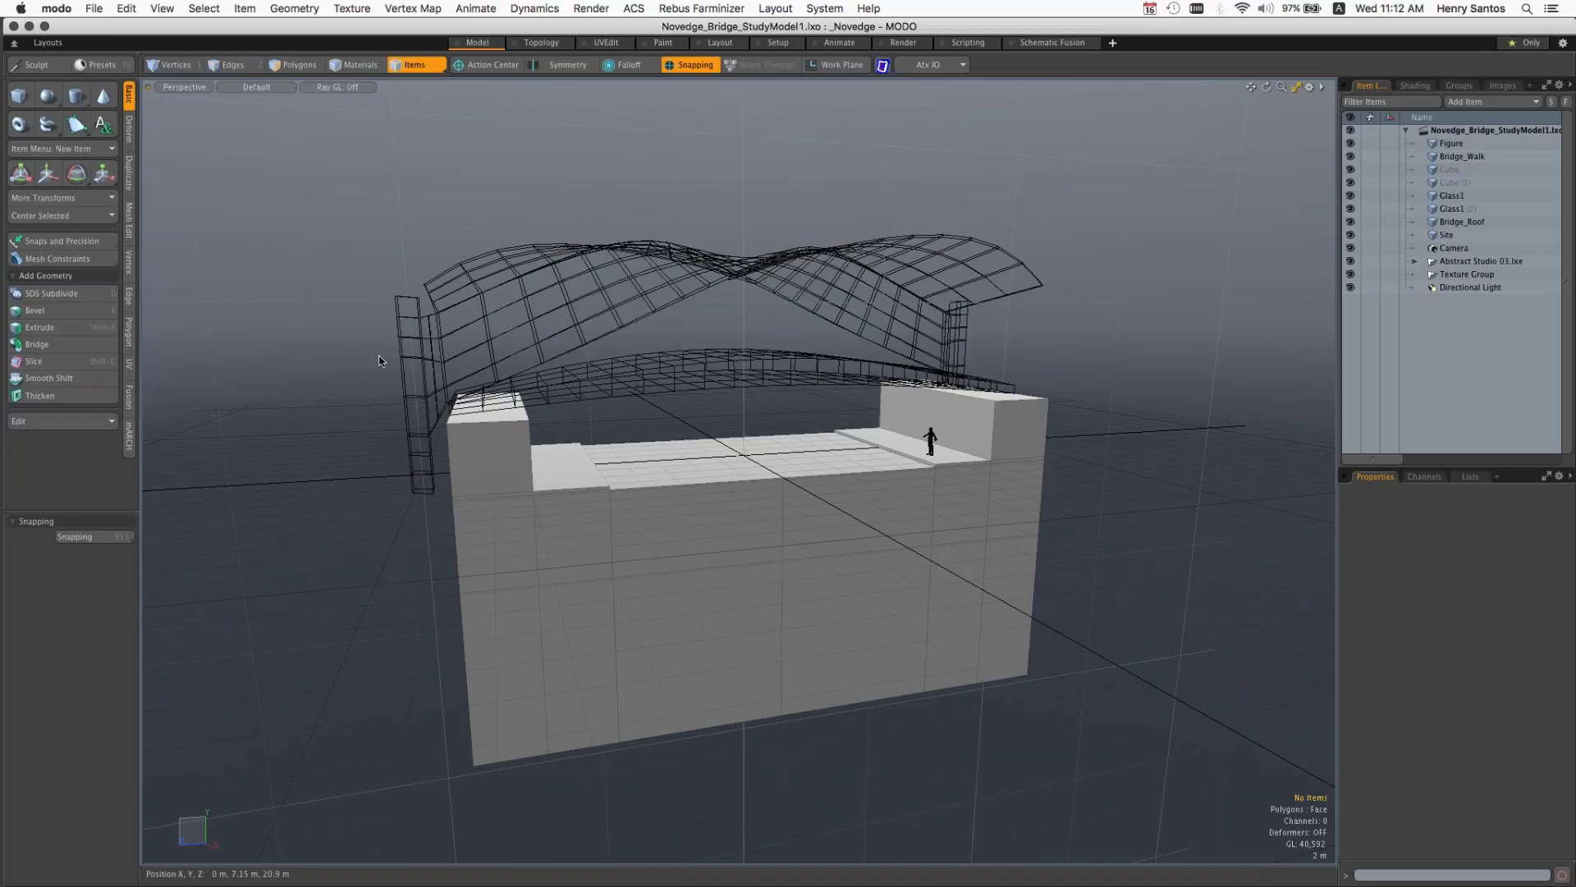
Step: Set Trackball Rotation to No in the 3D viewport's drawing and control properties
key(alt)
alt+drag(330, 413, 369, 369)
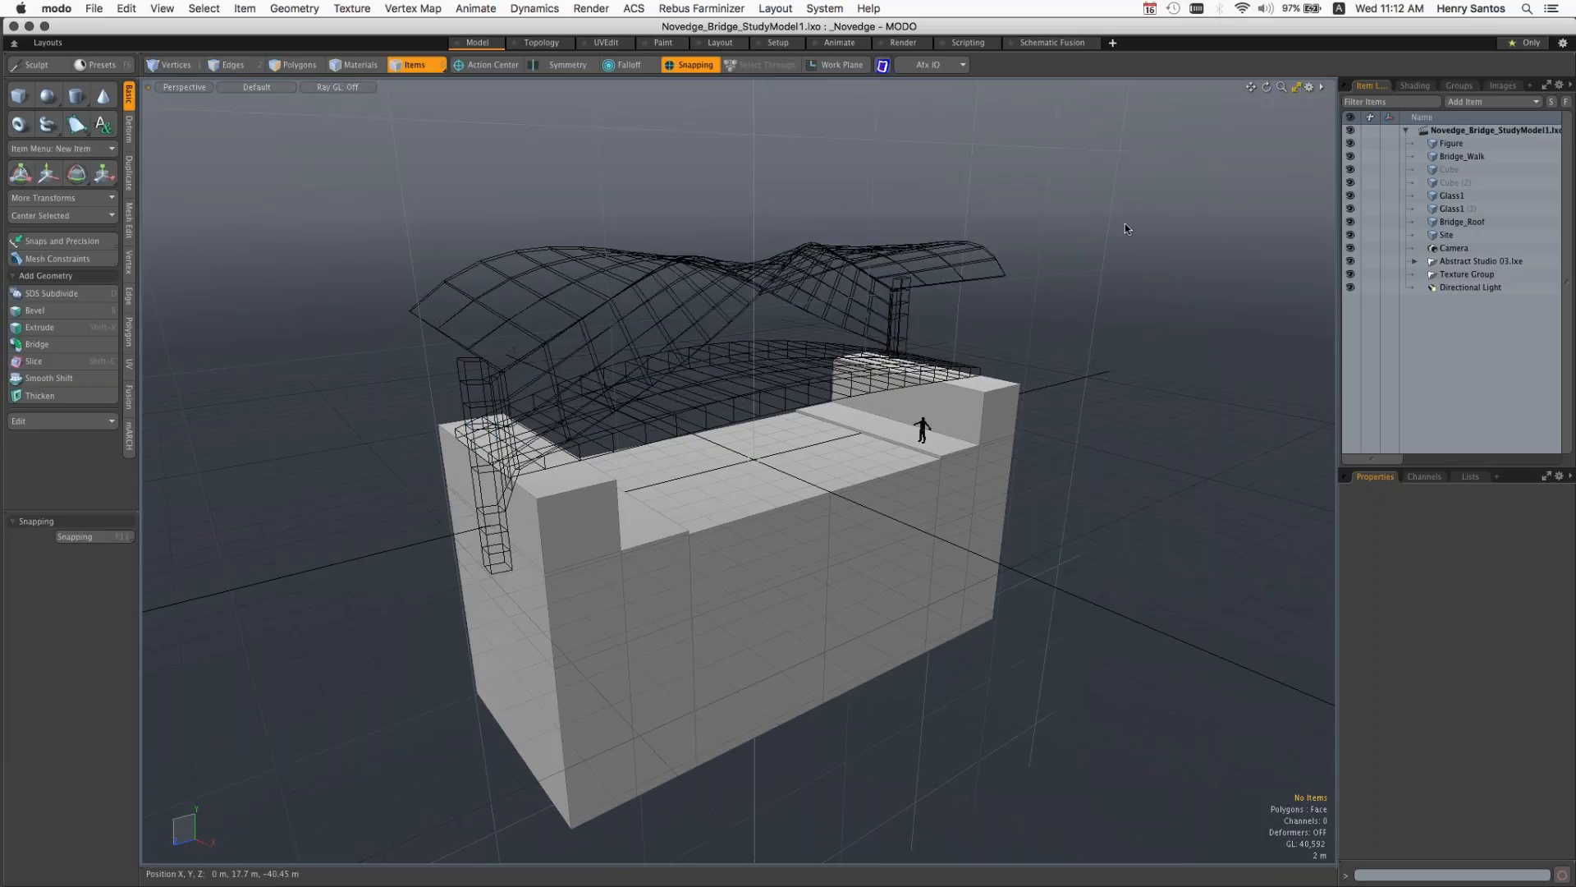
key(alt)
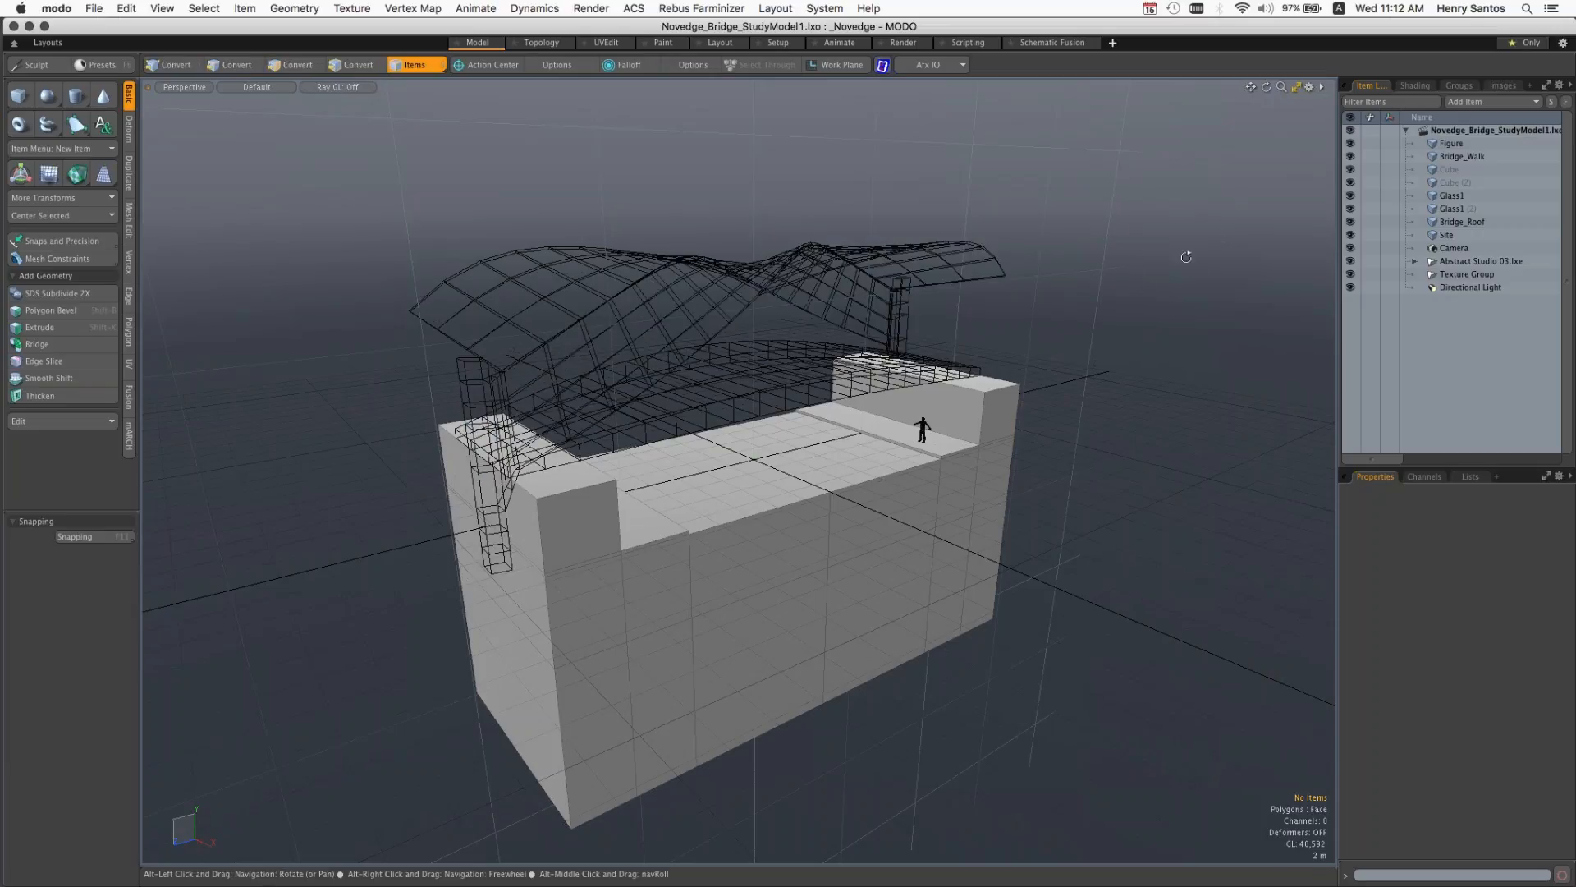
alt+drag(1186, 257, 1018, 420)
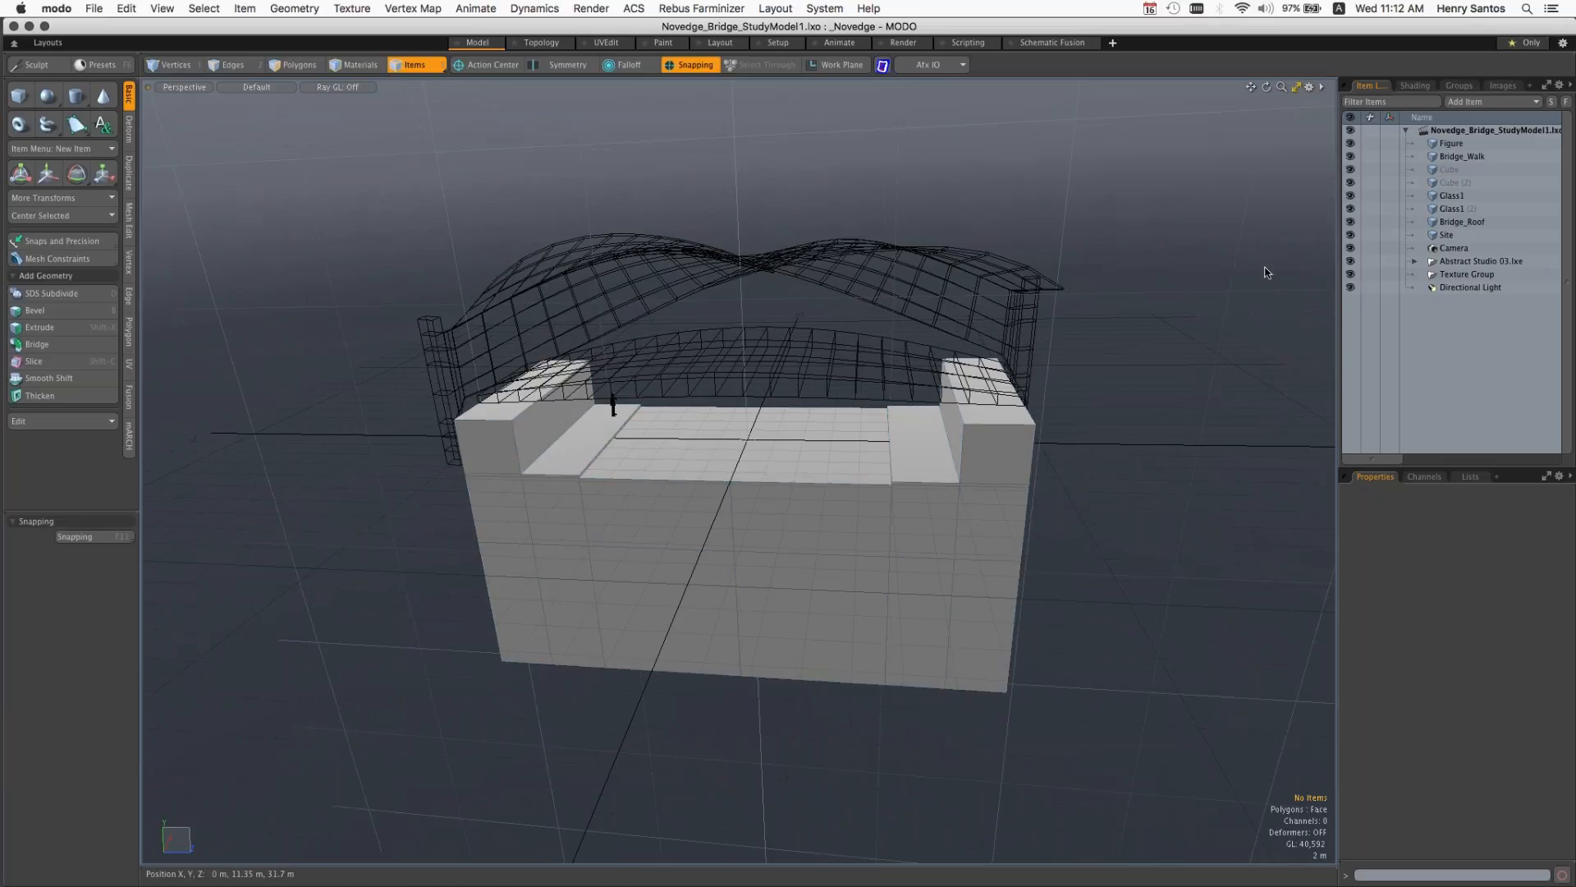
click(1309, 87)
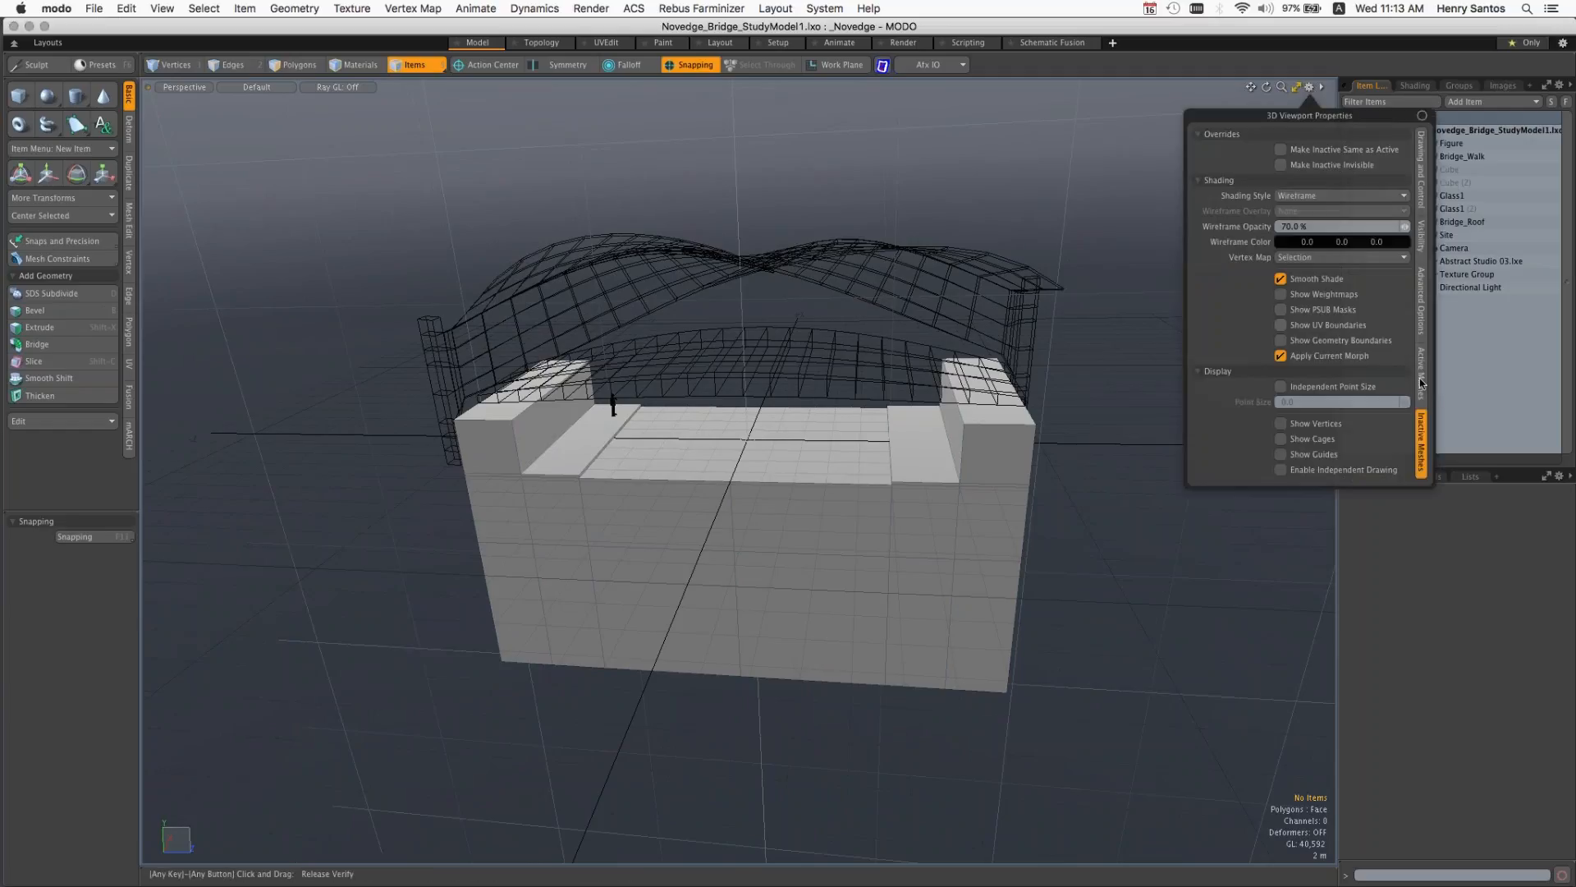
click(1424, 186)
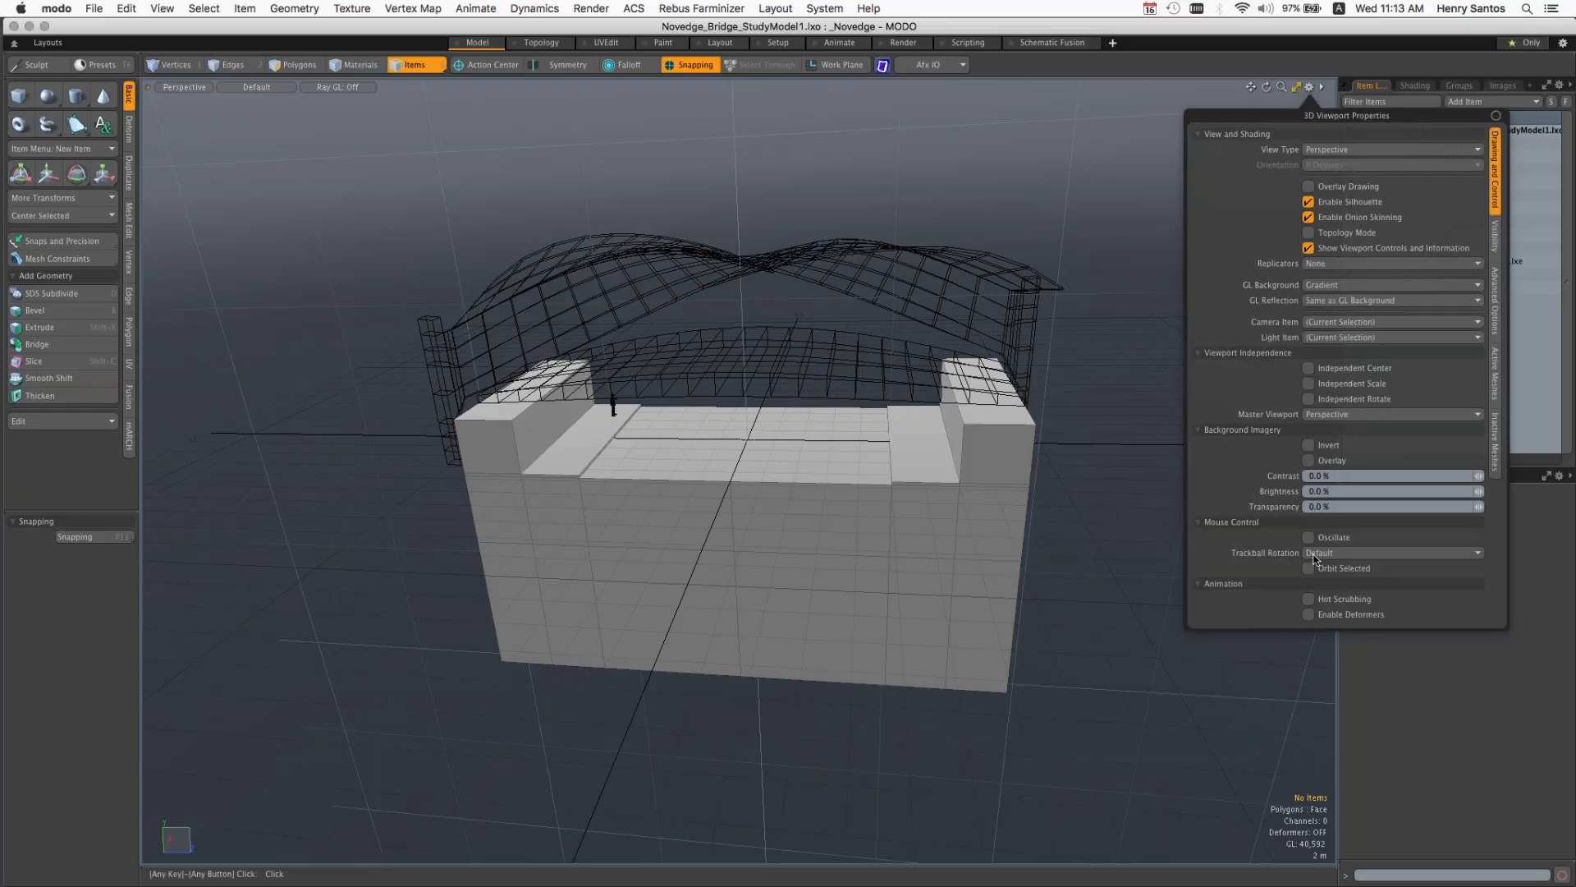
click(1314, 553)
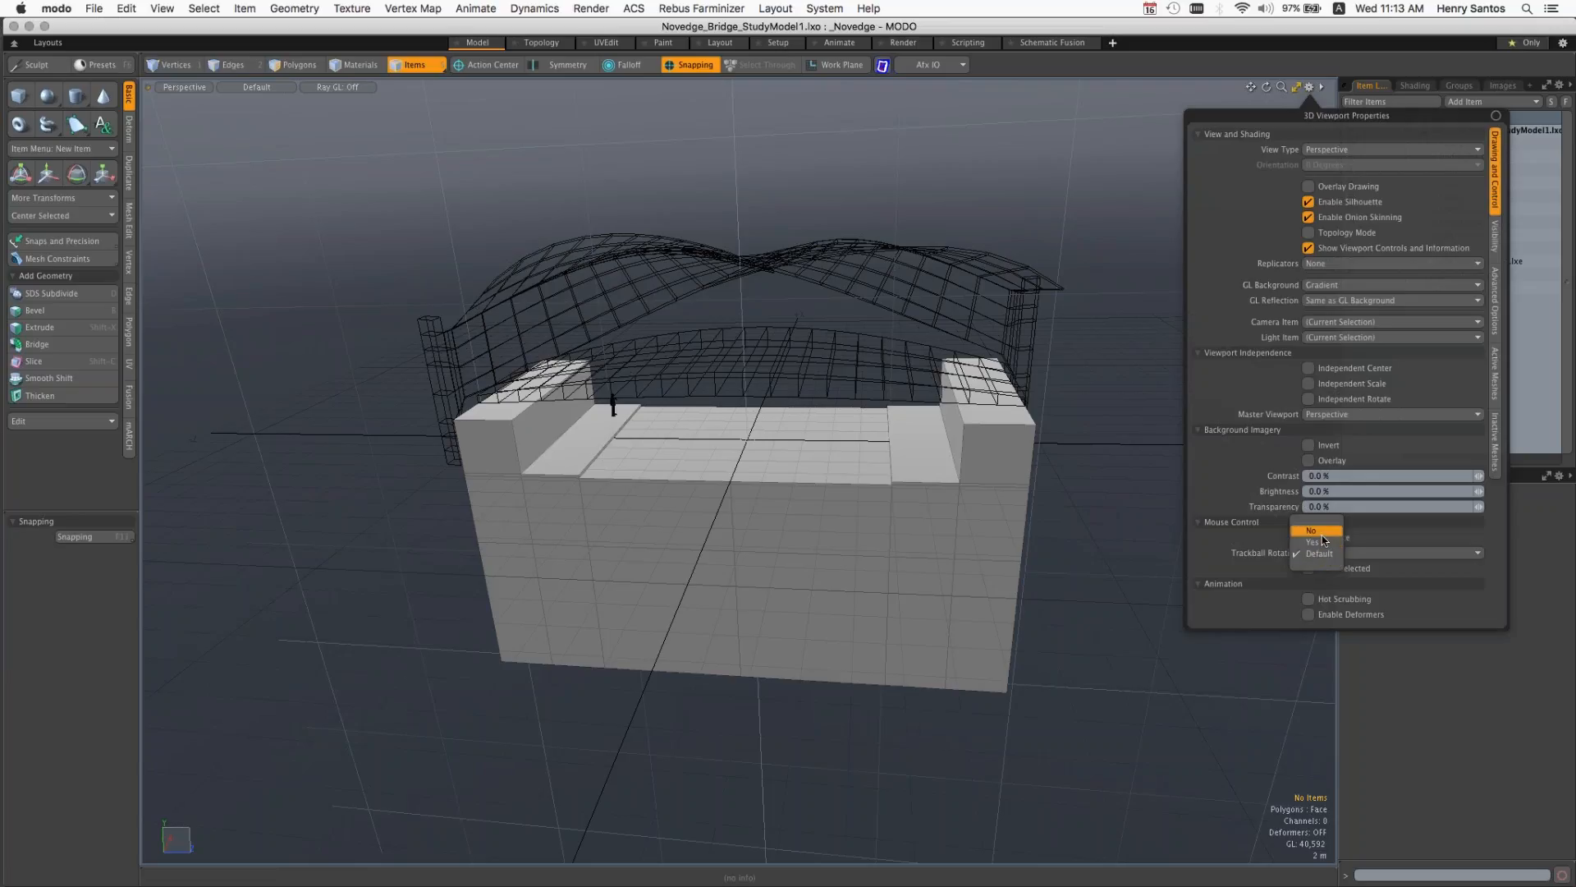
click(1321, 533)
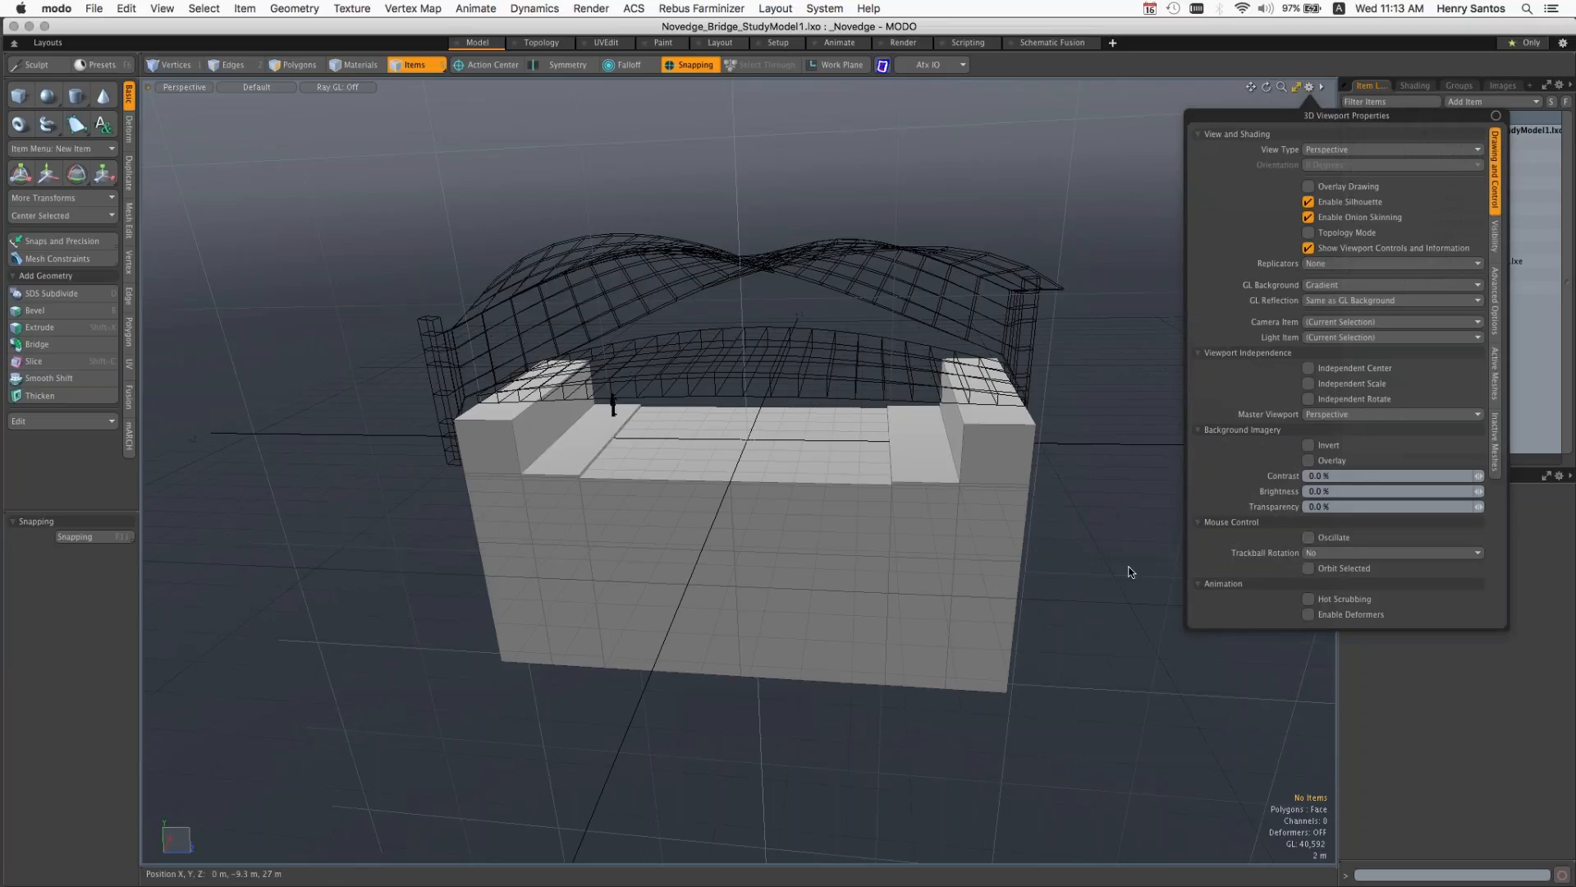
Step: Examine the bridge model from the front, above and its end in the perspective view
alt+drag(1210, 619, 1092, 567)
alt+drag(1082, 391, 1011, 607)
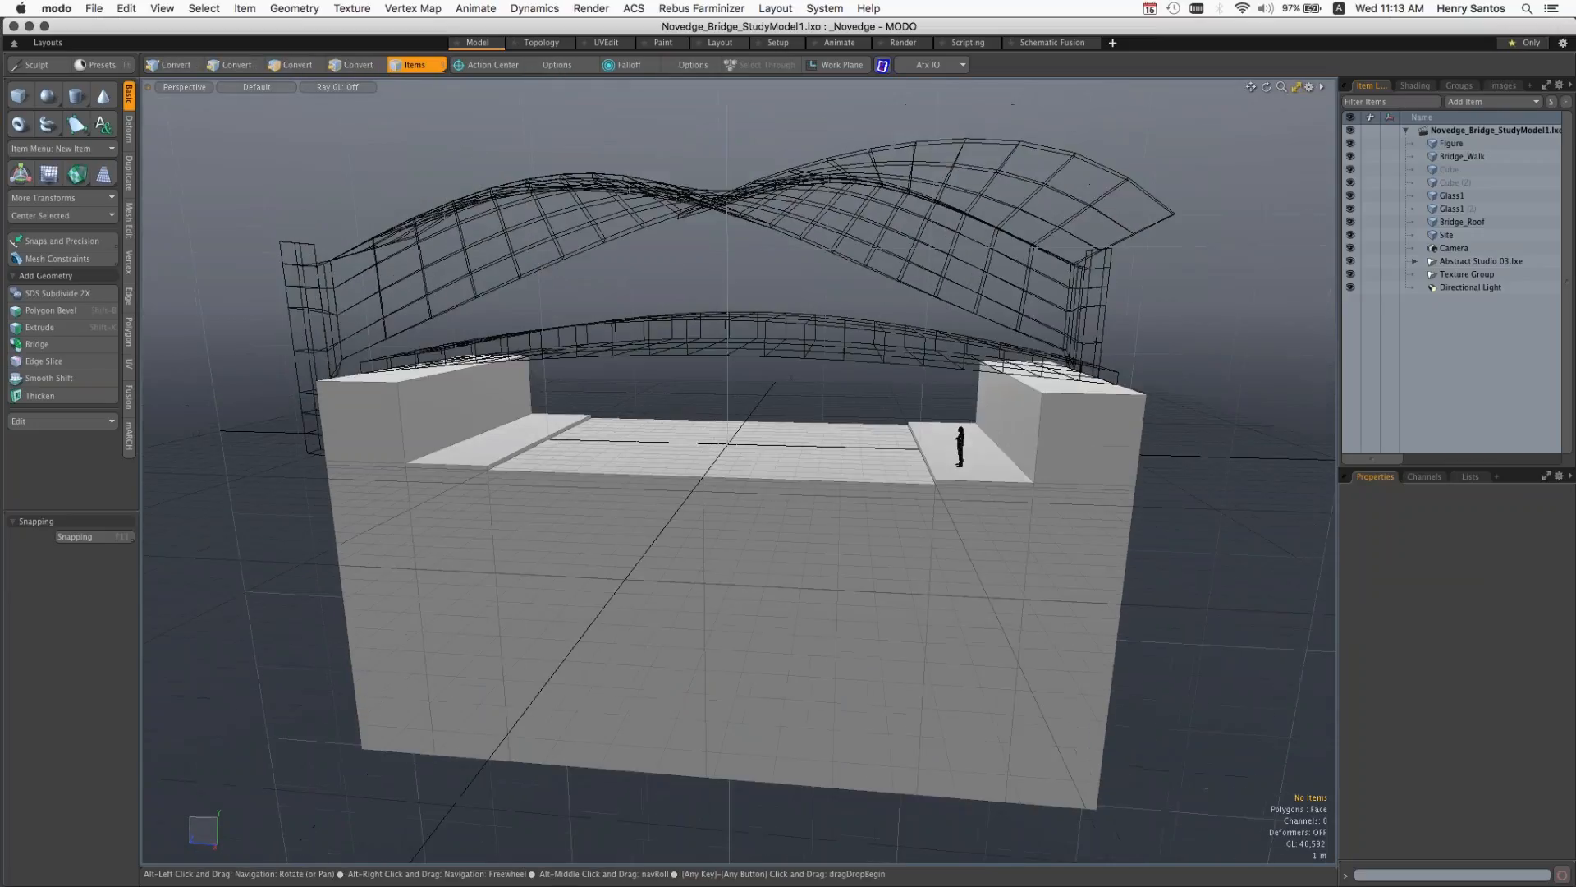
alt+drag(931, 555, 959, 574)
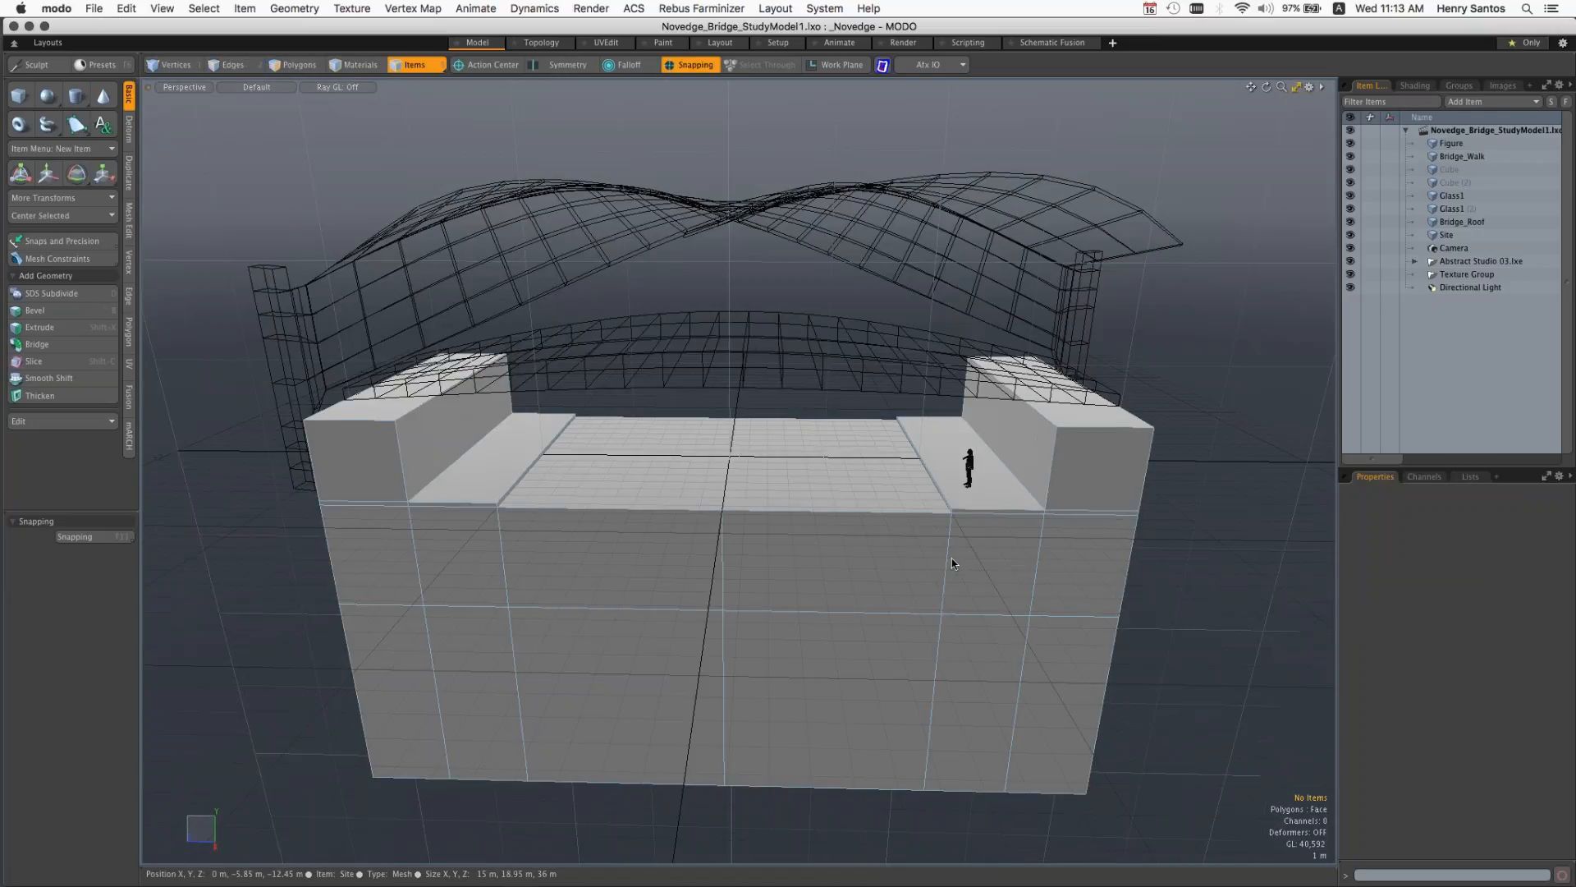
key(alt)
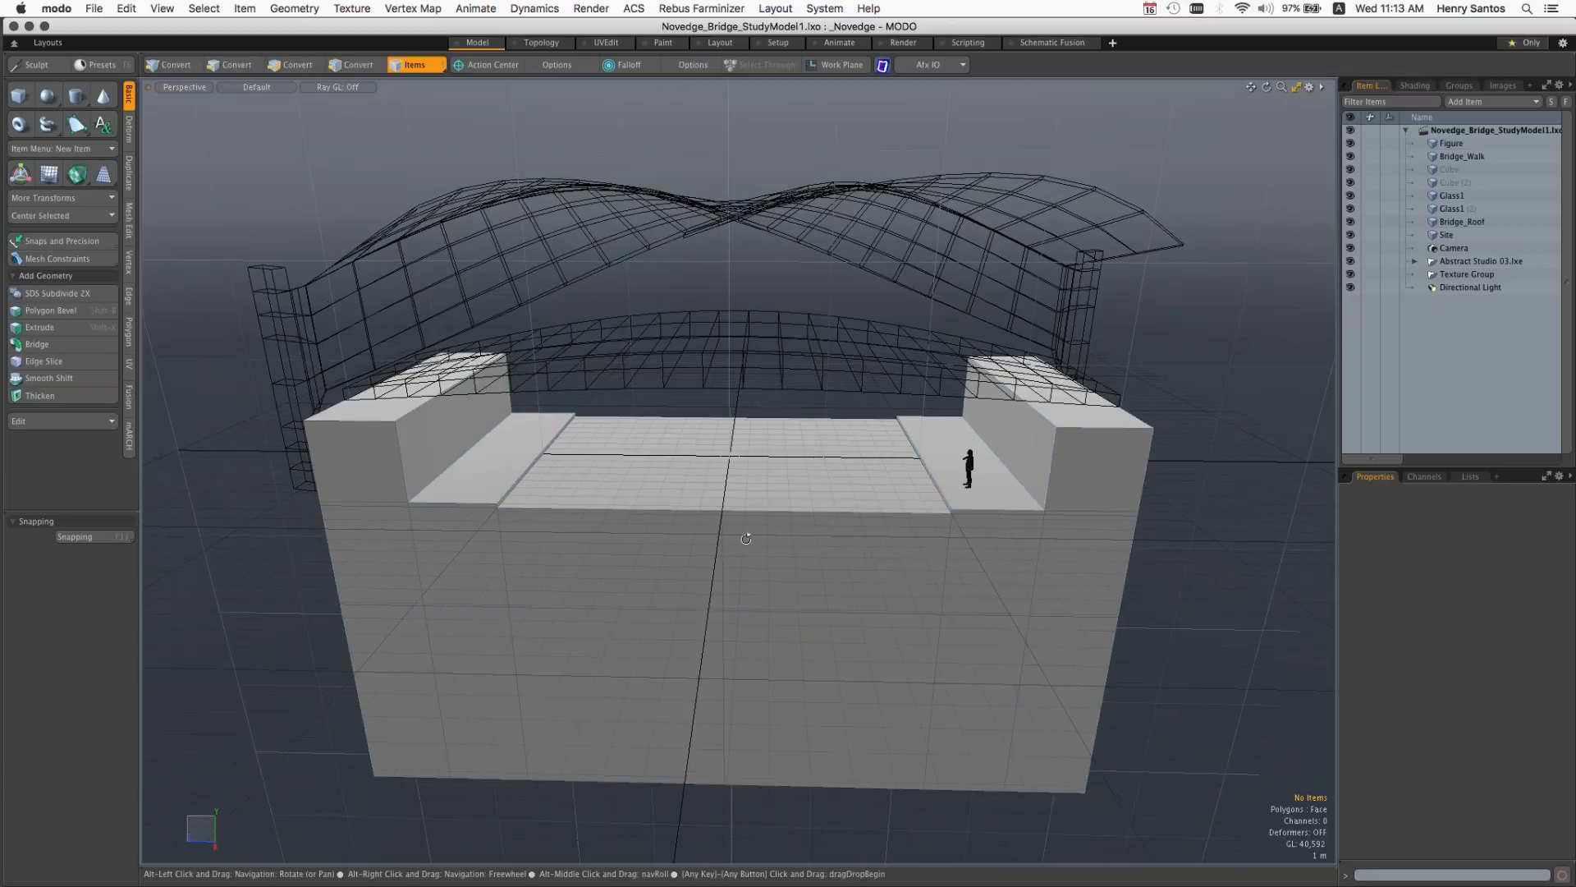
alt+drag(728, 533, 952, 505)
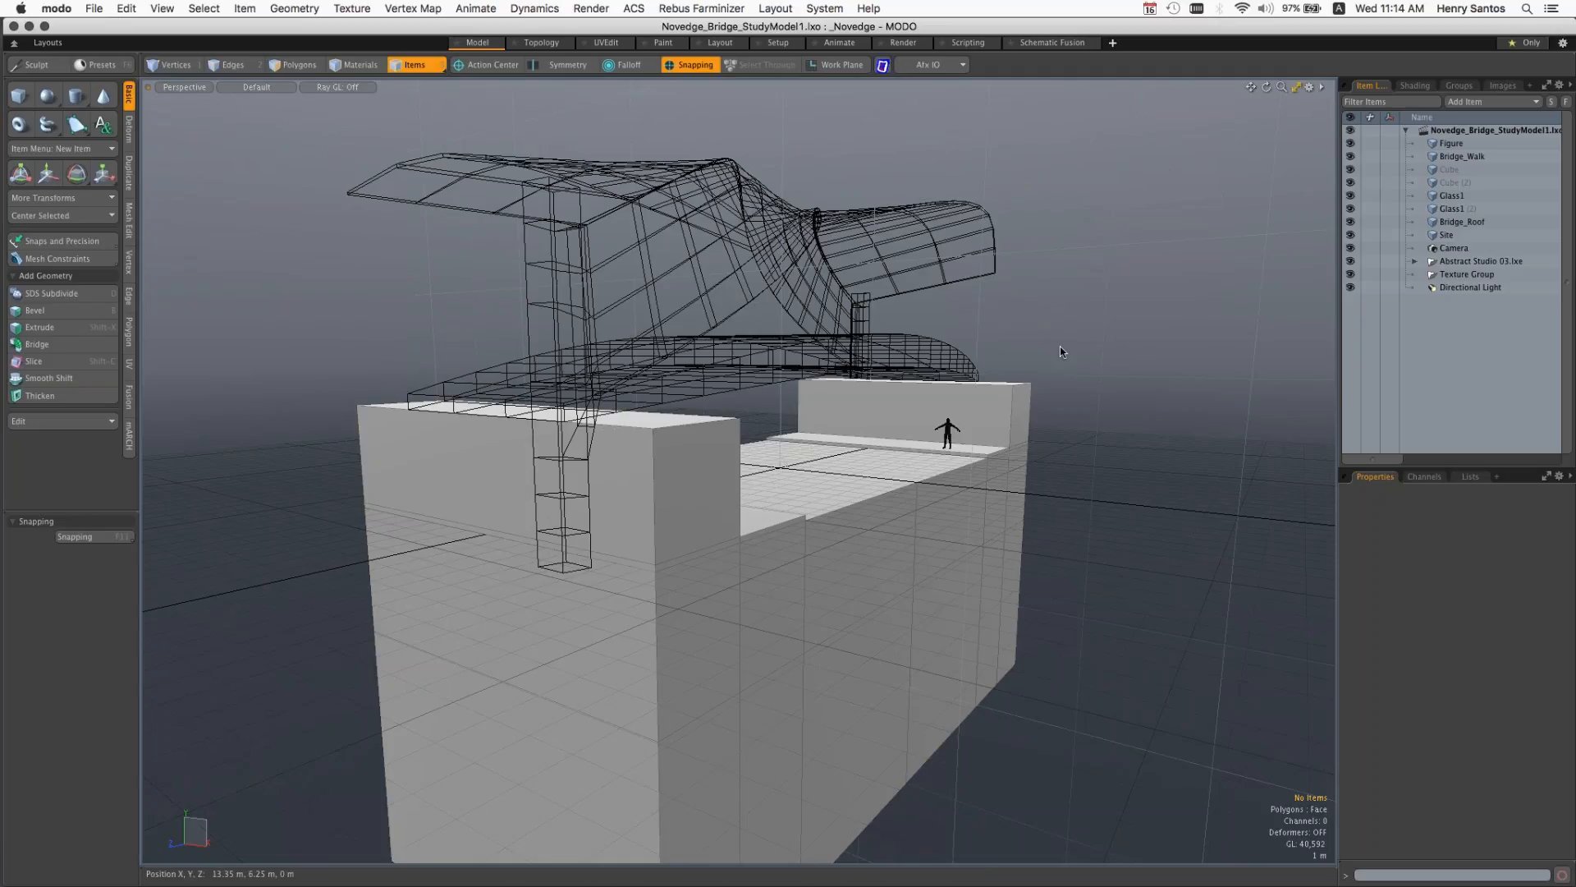
key(alt)
alt+drag(1080, 385, 1010, 415)
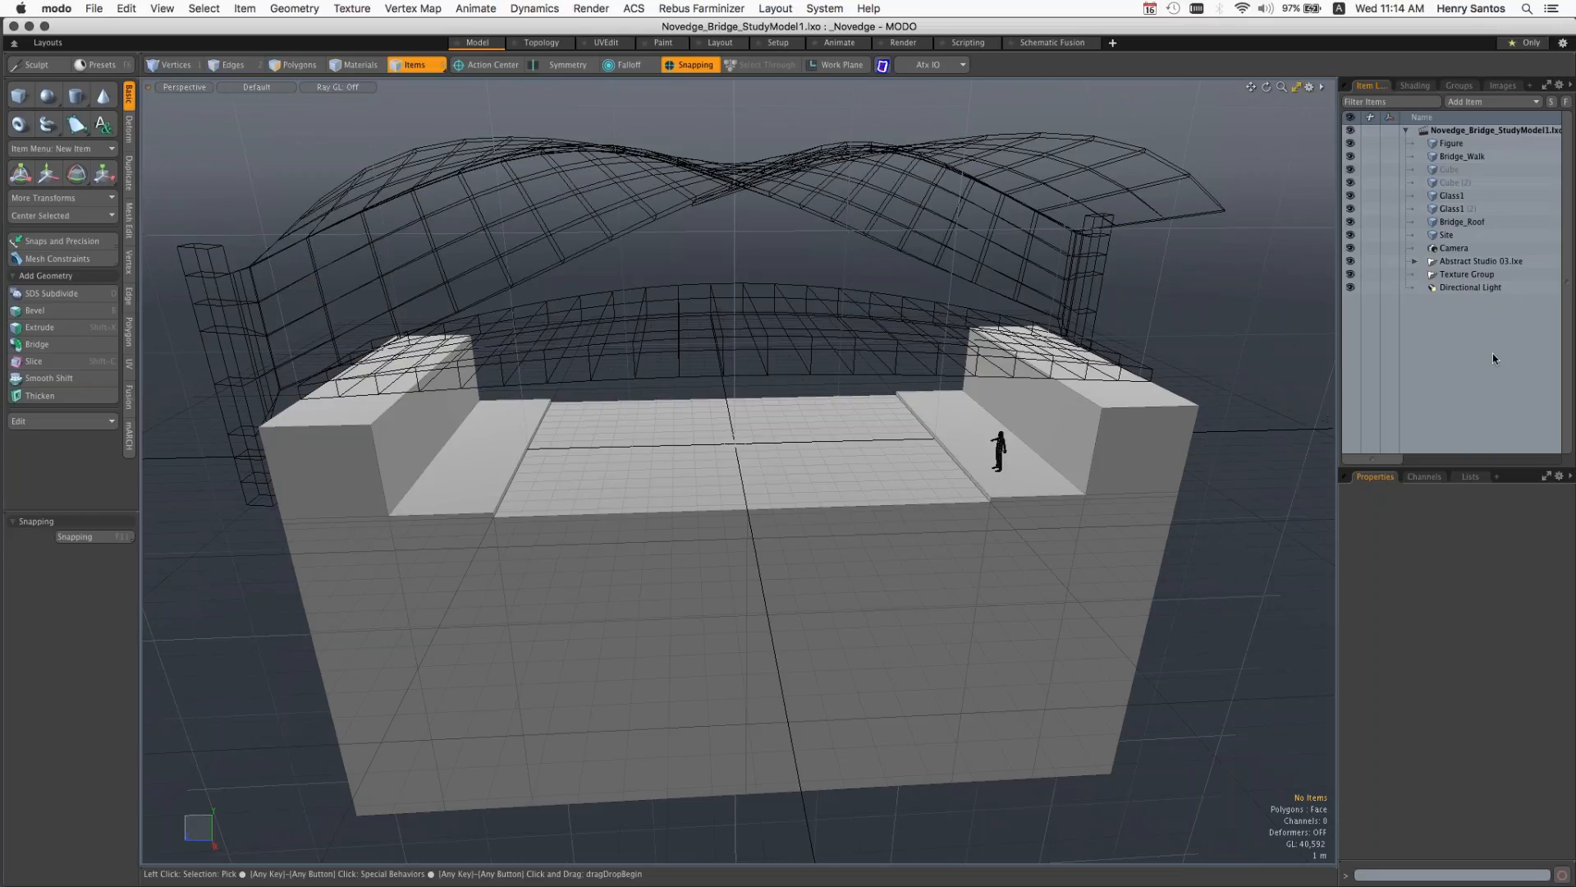
Step: Create a new scene, collapse the Novedge_Bridge_StudyModel1 scene in the item list and show its contents in the new scene
key(super+n)
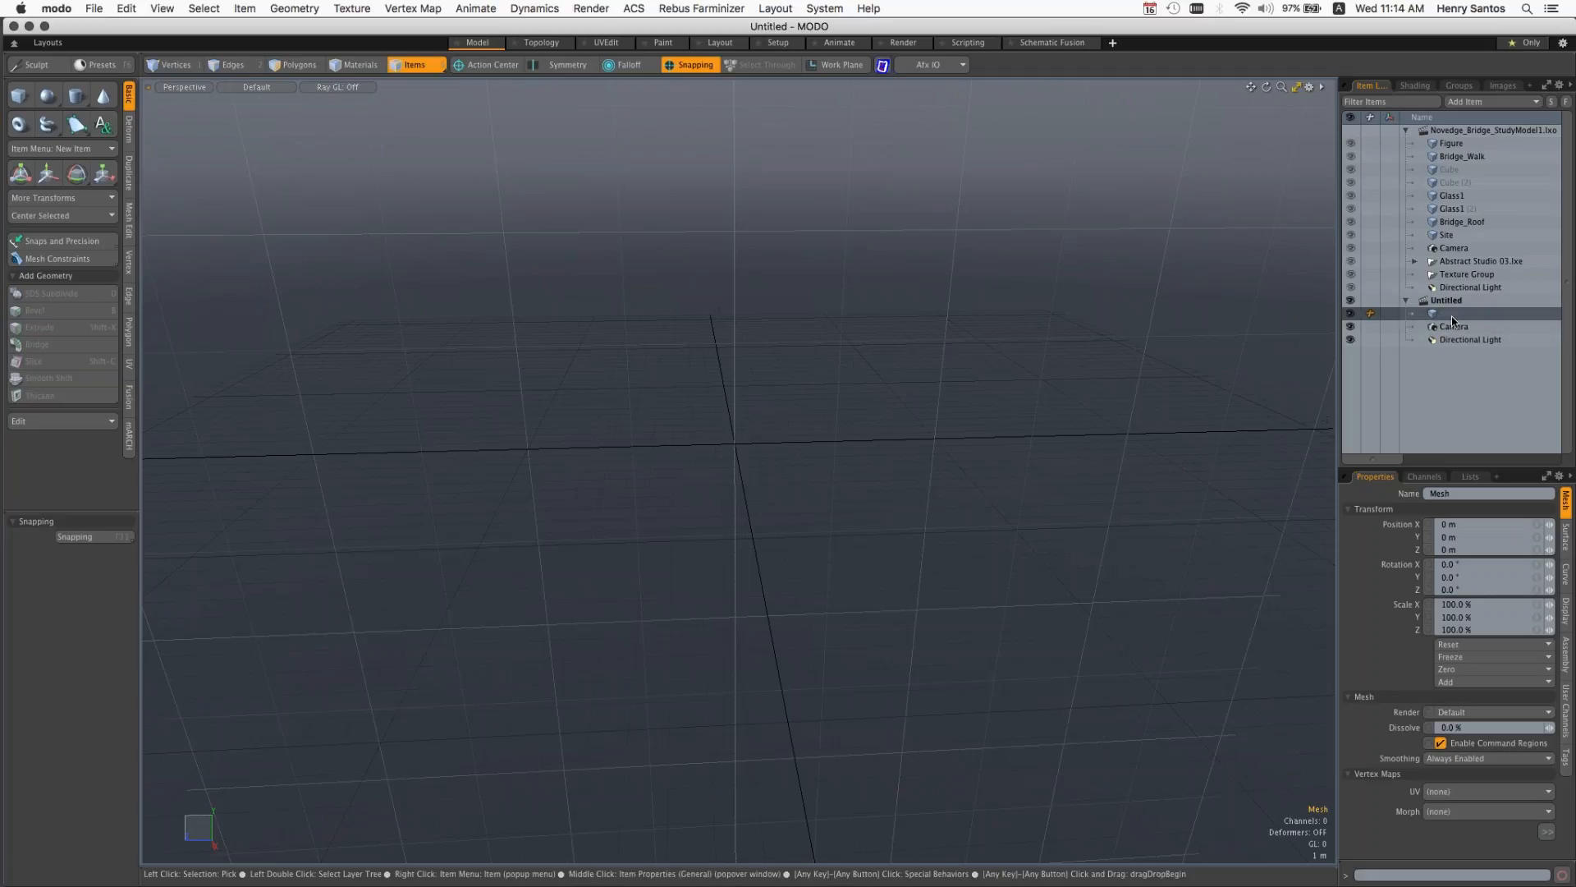
click(1405, 130)
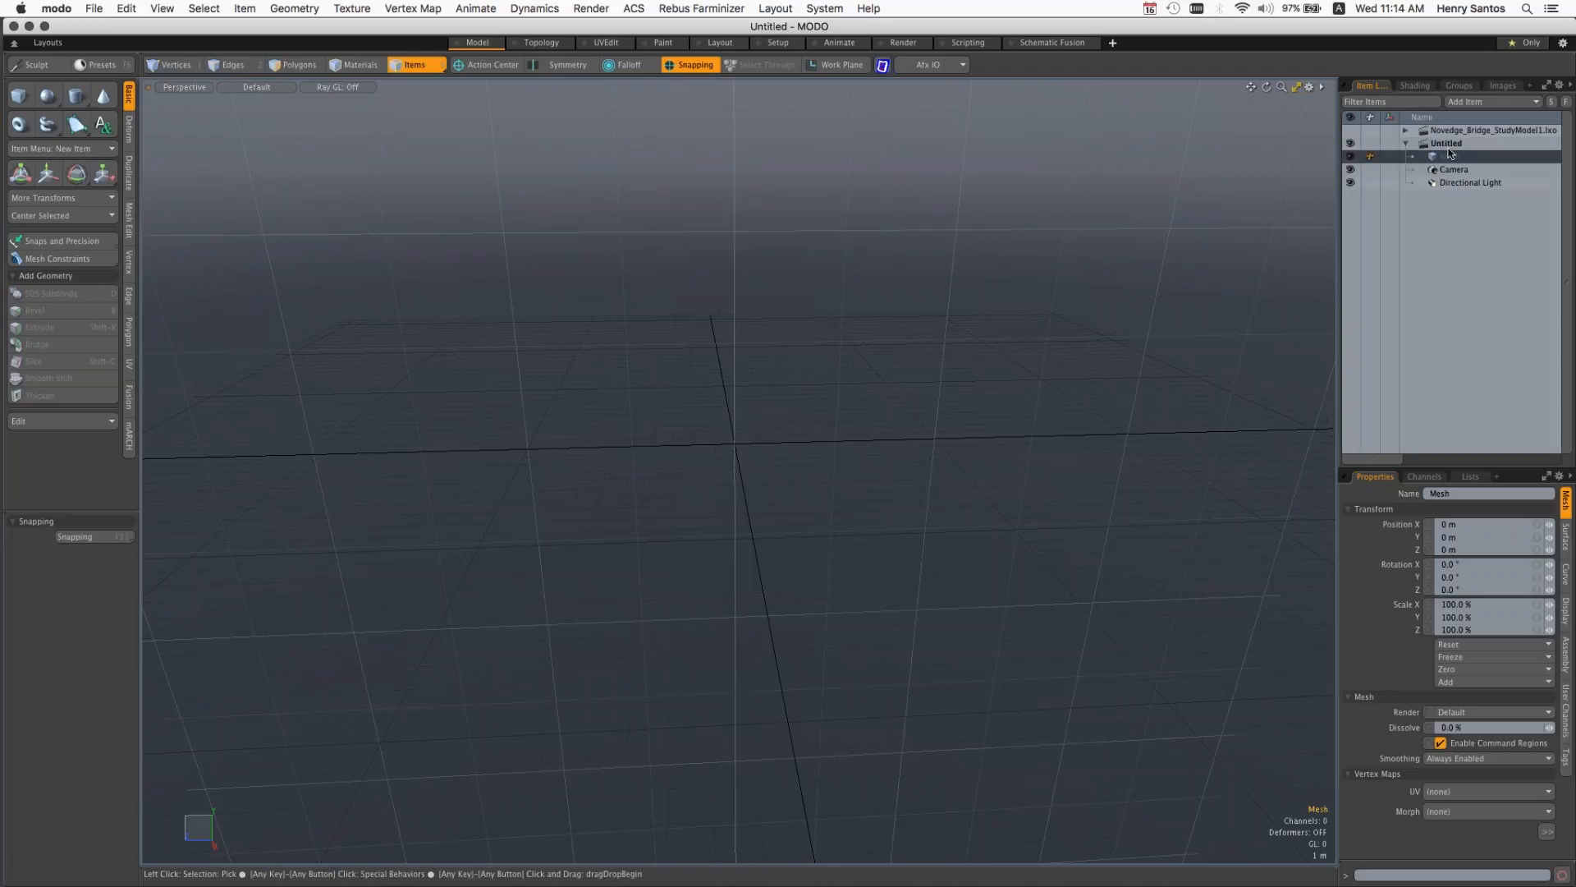
click(1350, 132)
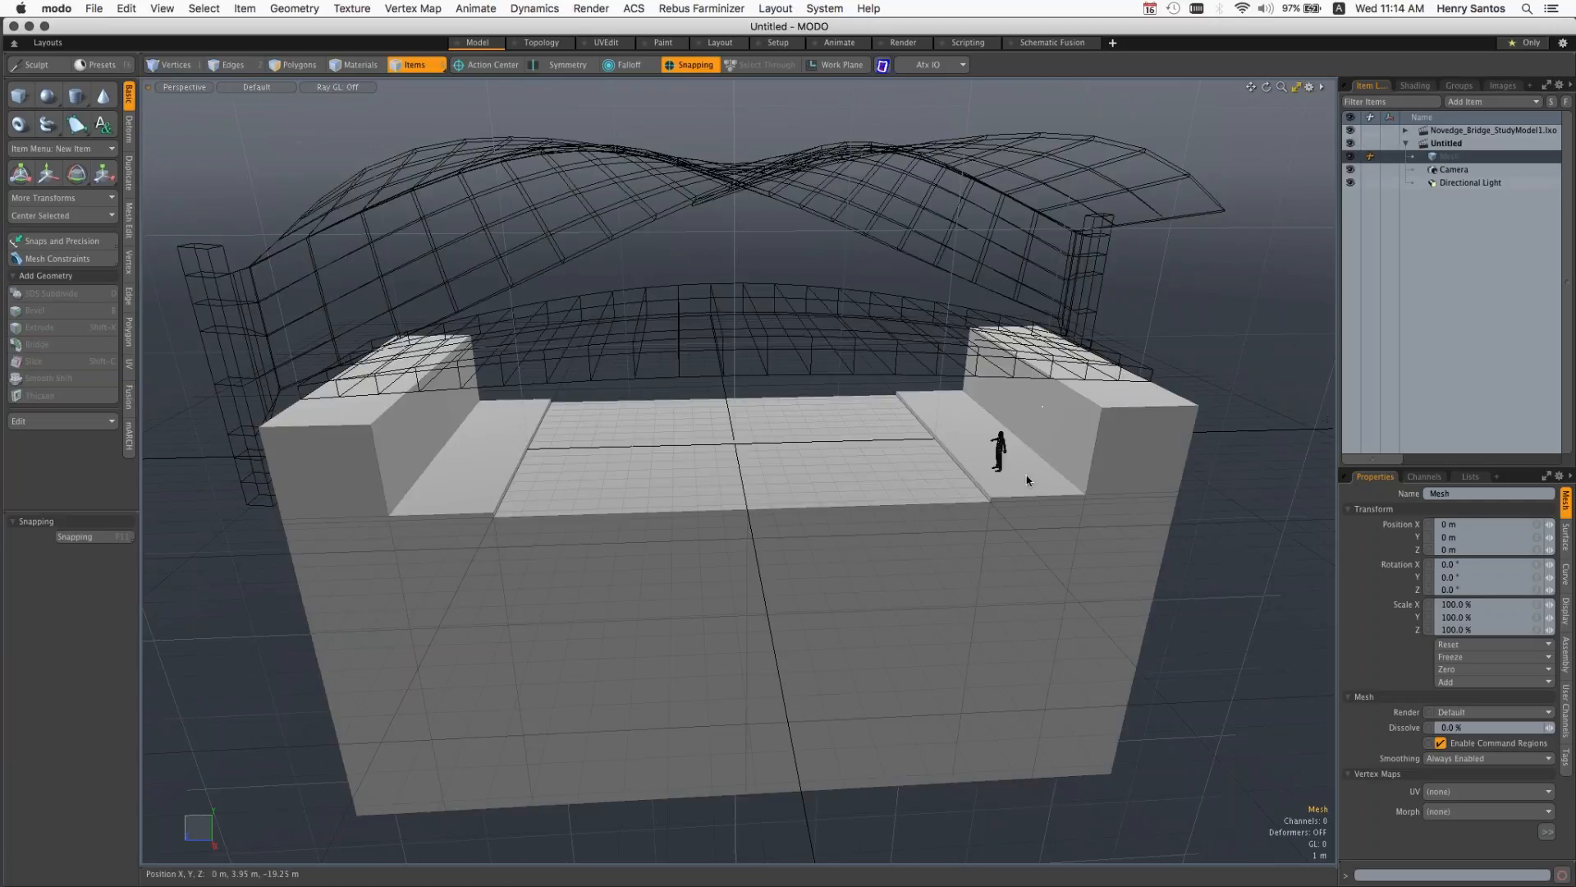
alt+drag(1018, 483, 1110, 496)
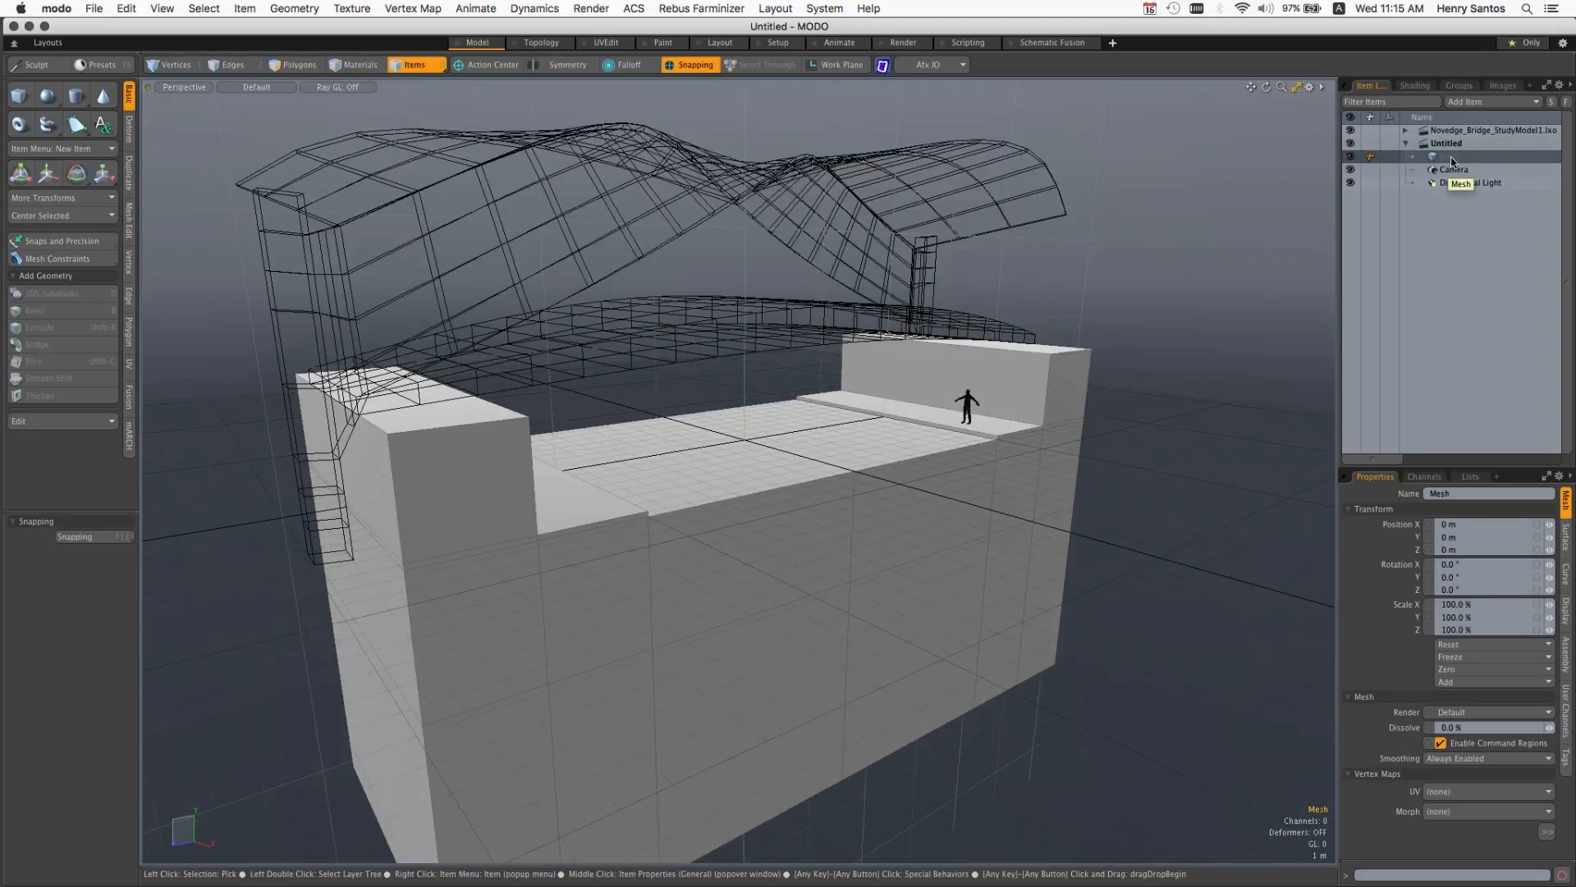
Step: Hide the bridge scene from the Untitled scene, make Novedge_Bridge_StudyModel1 the active scene and collapse Untitled
click(1350, 131)
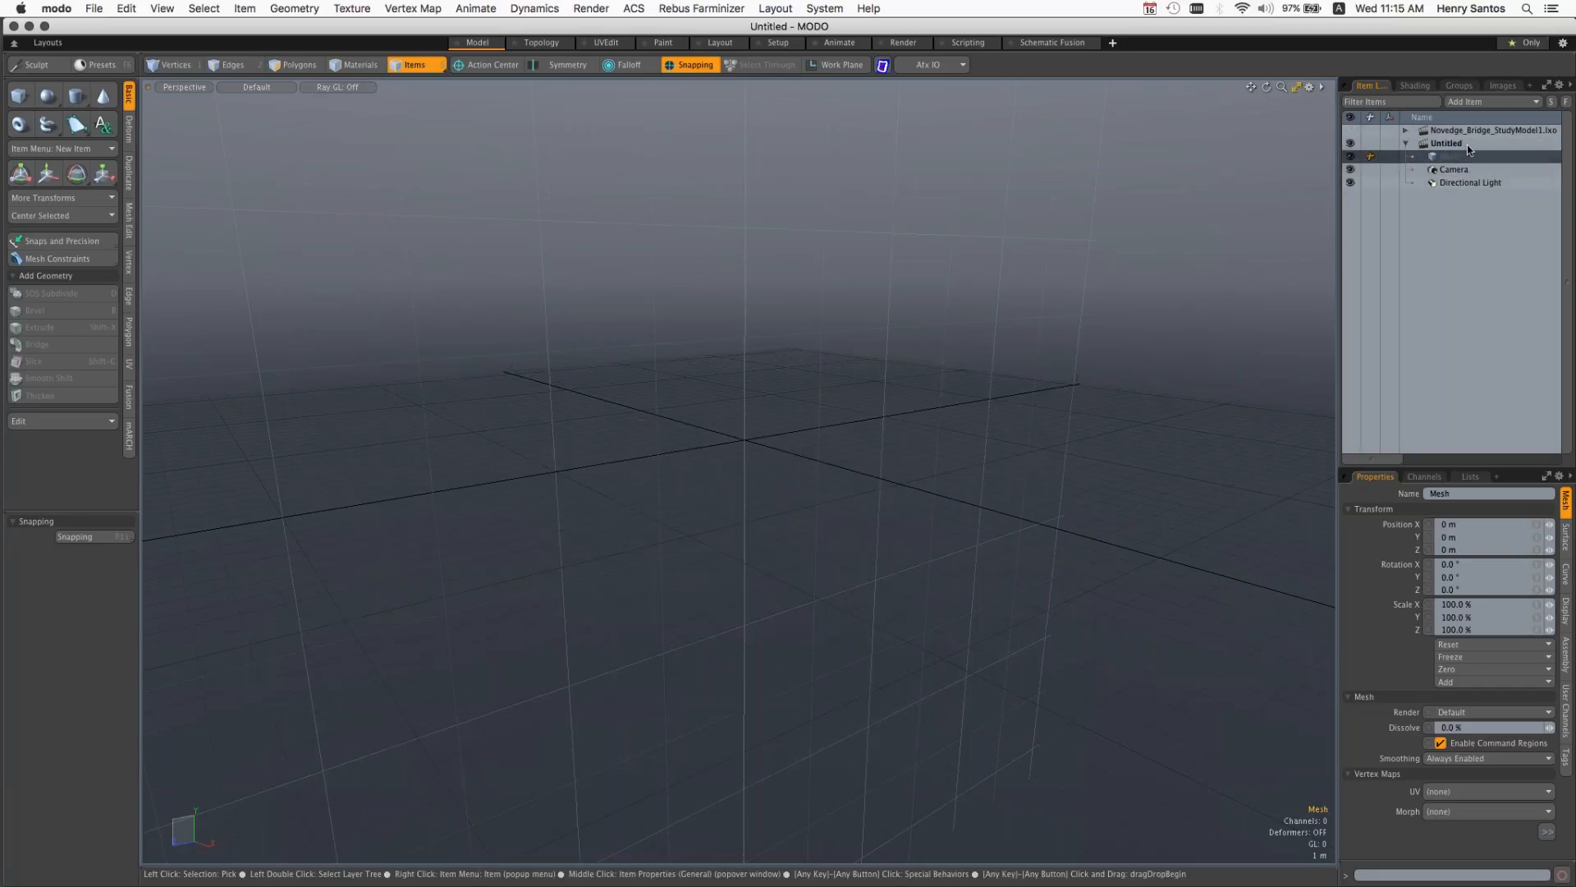
click(1433, 132)
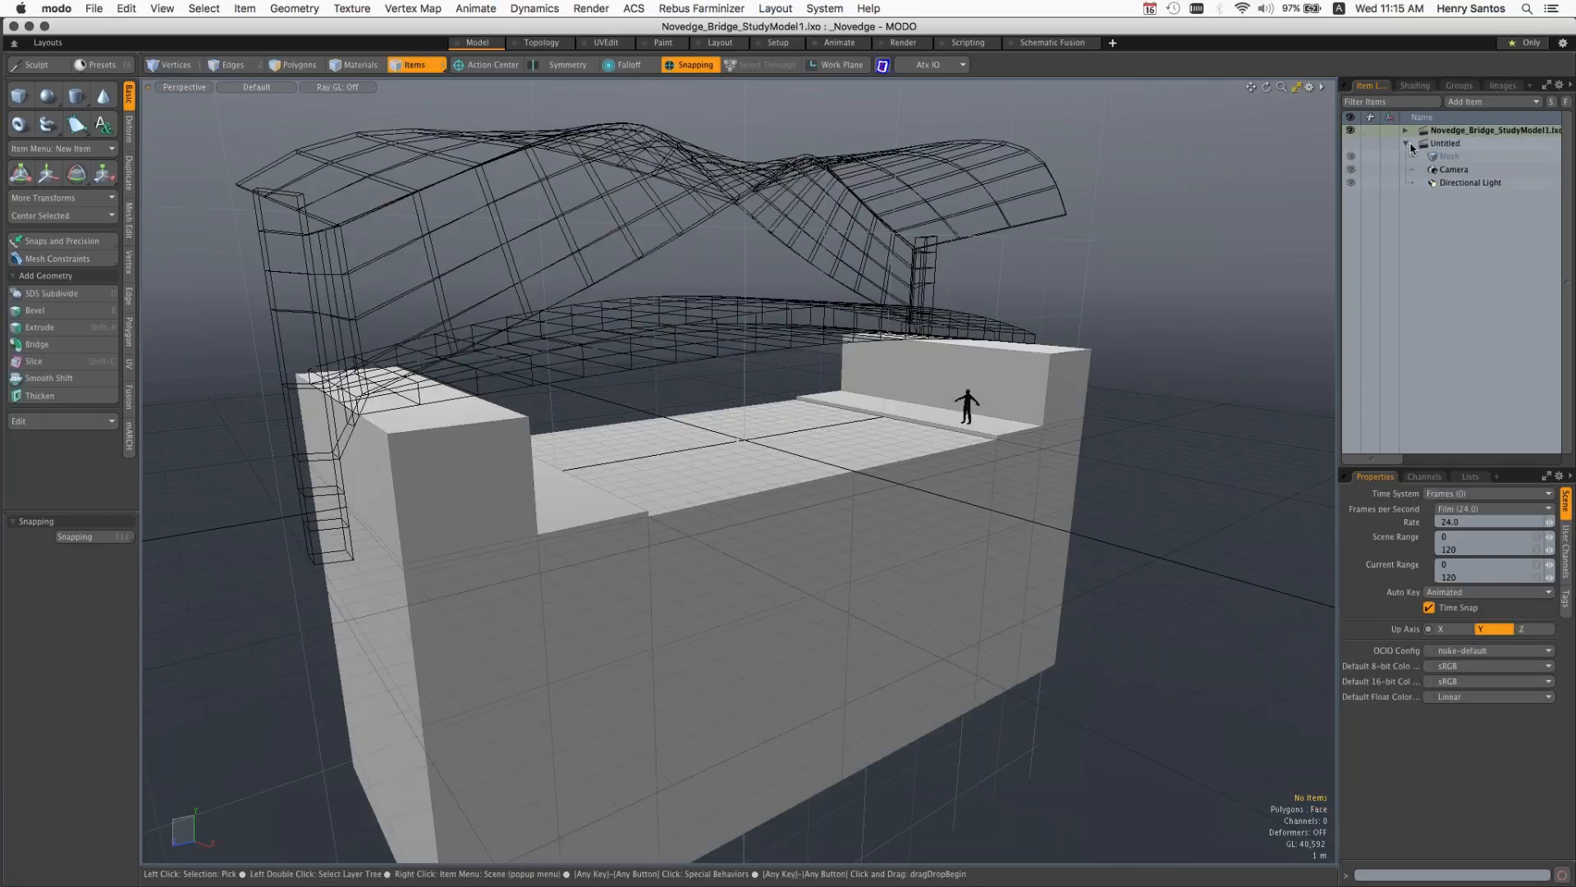
click(1406, 145)
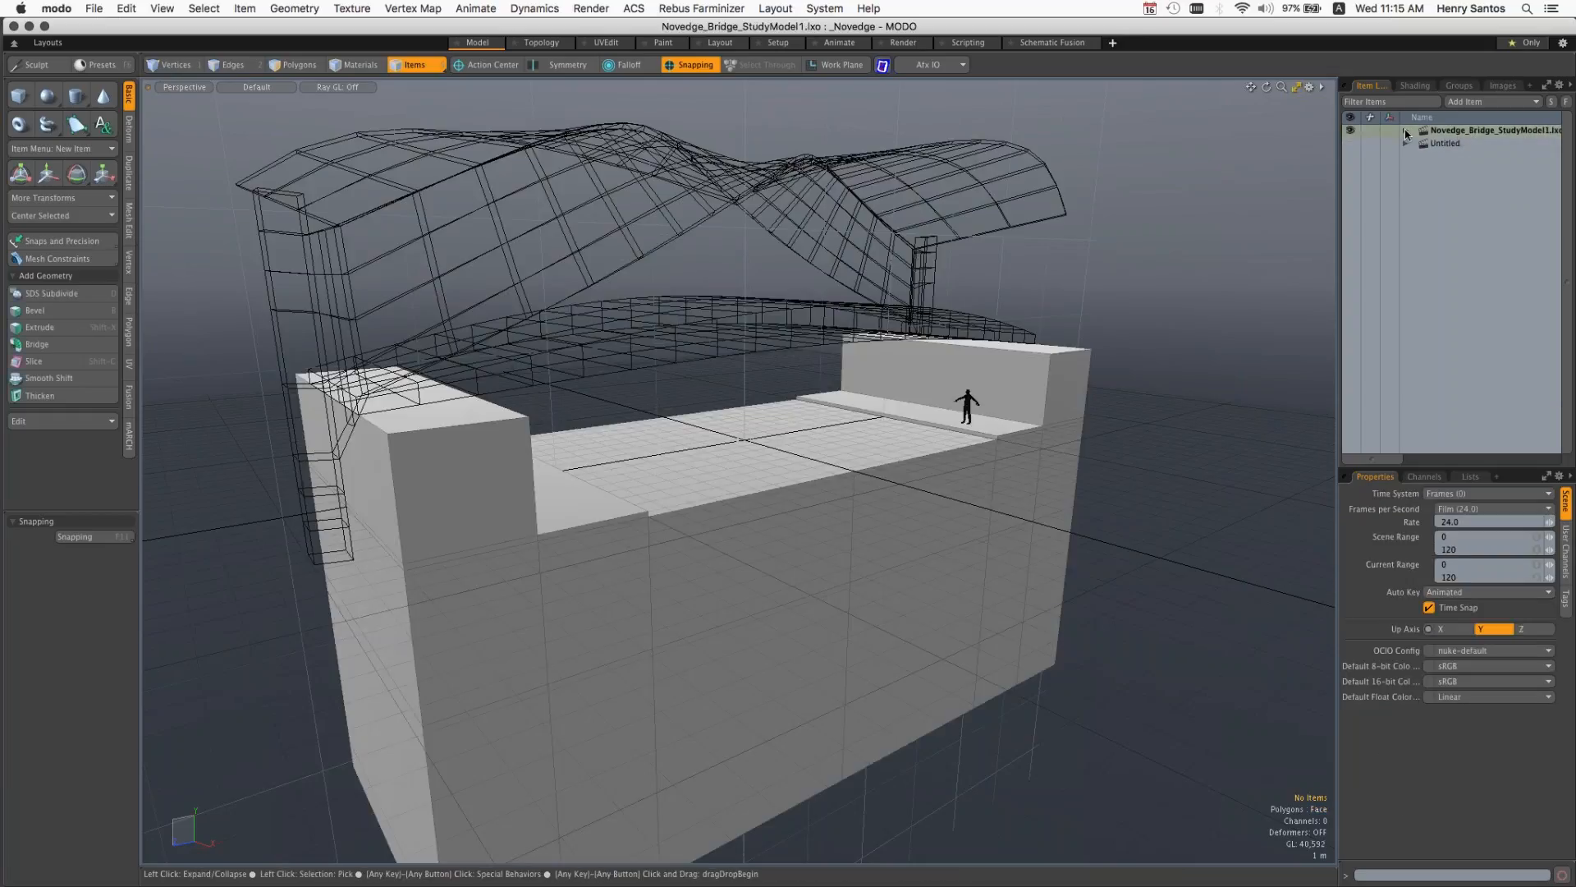
Step: Expand the bridge scene's item list and select the Bridge_Walk, Bridge_Roof and Glass1 meshes one after another
key(alt)
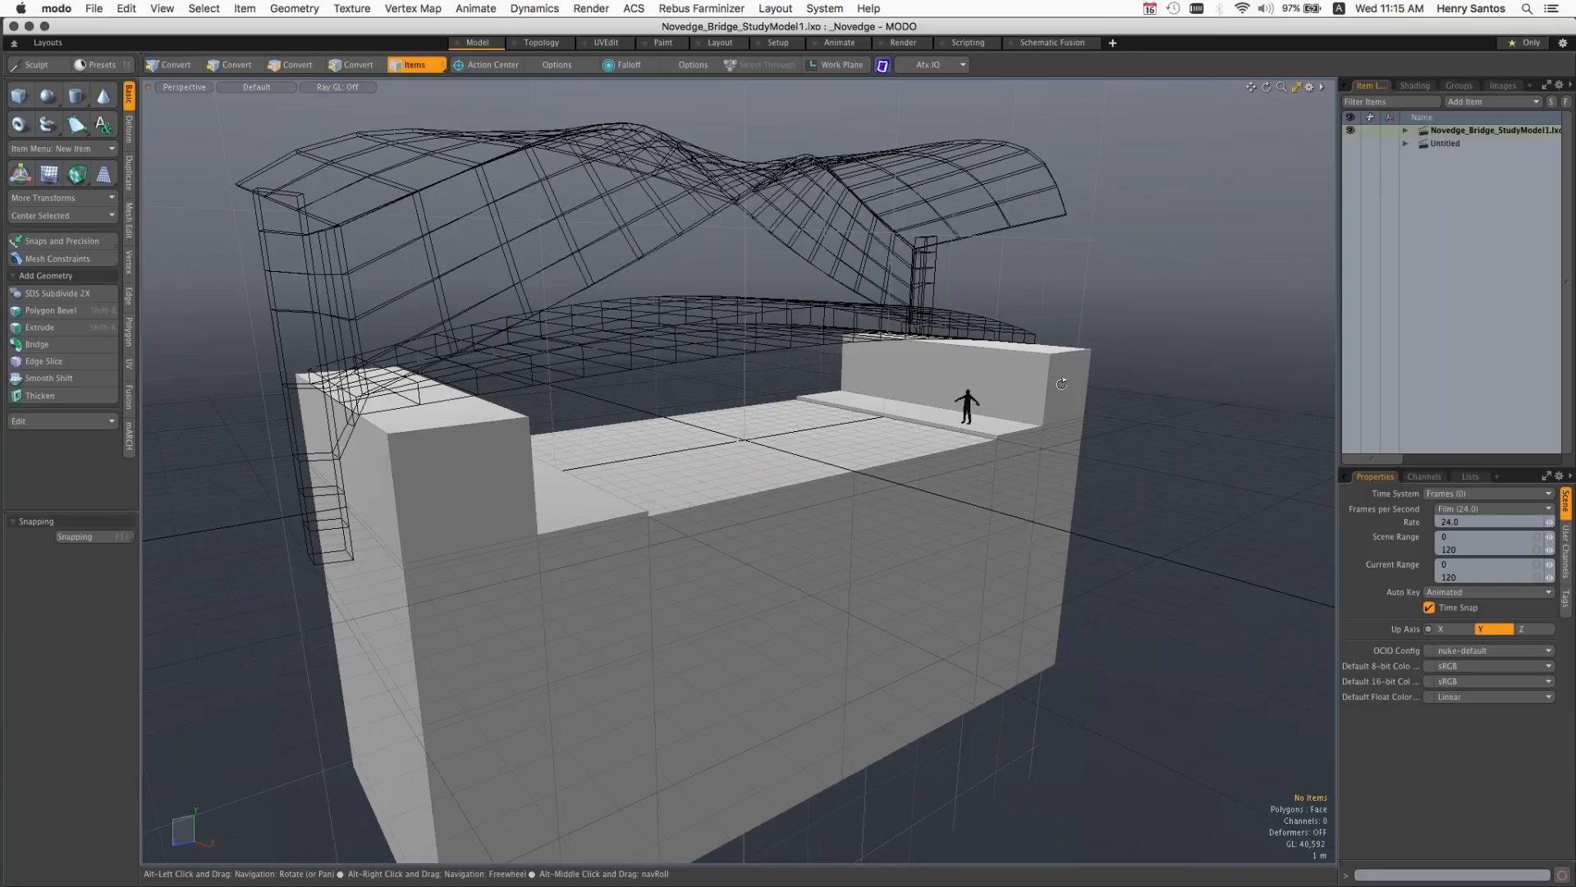
alt+drag(1062, 383, 1008, 353)
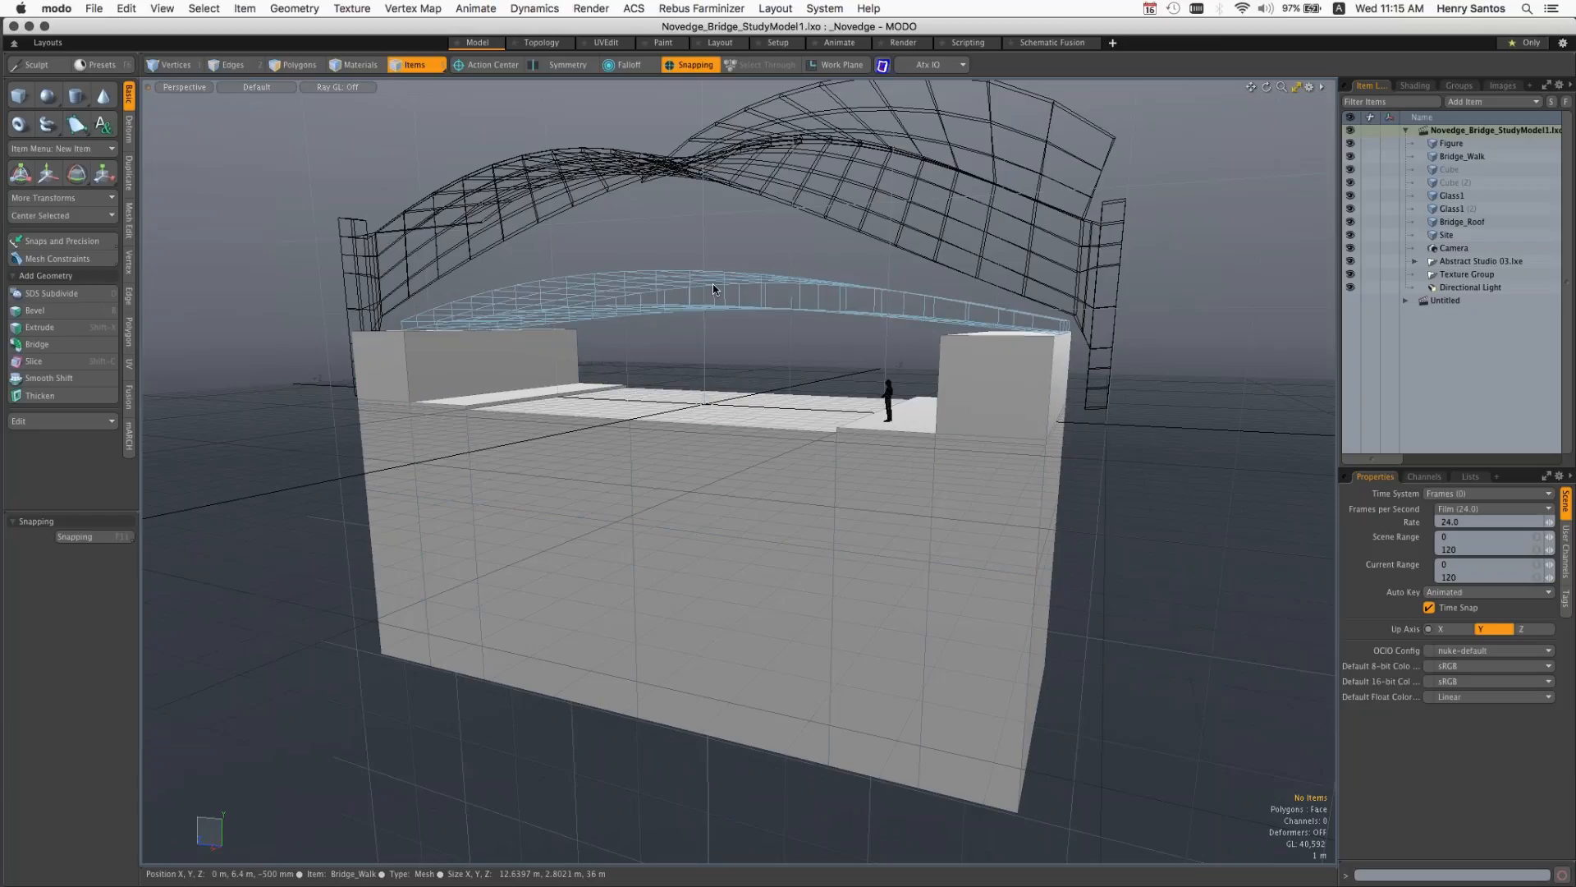
click(737, 283)
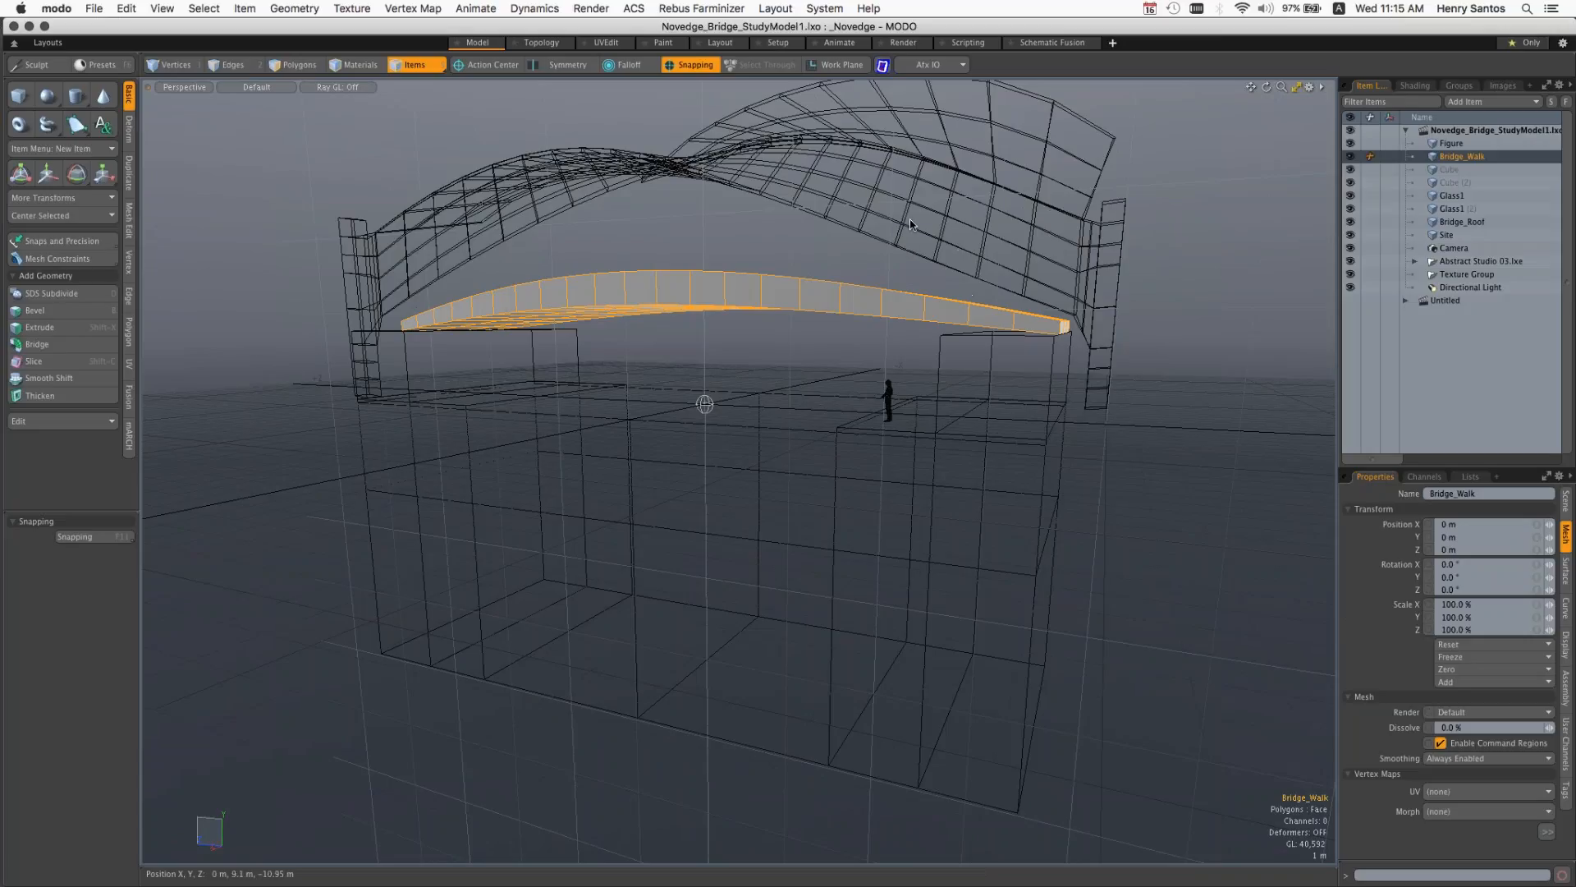
click(882, 244)
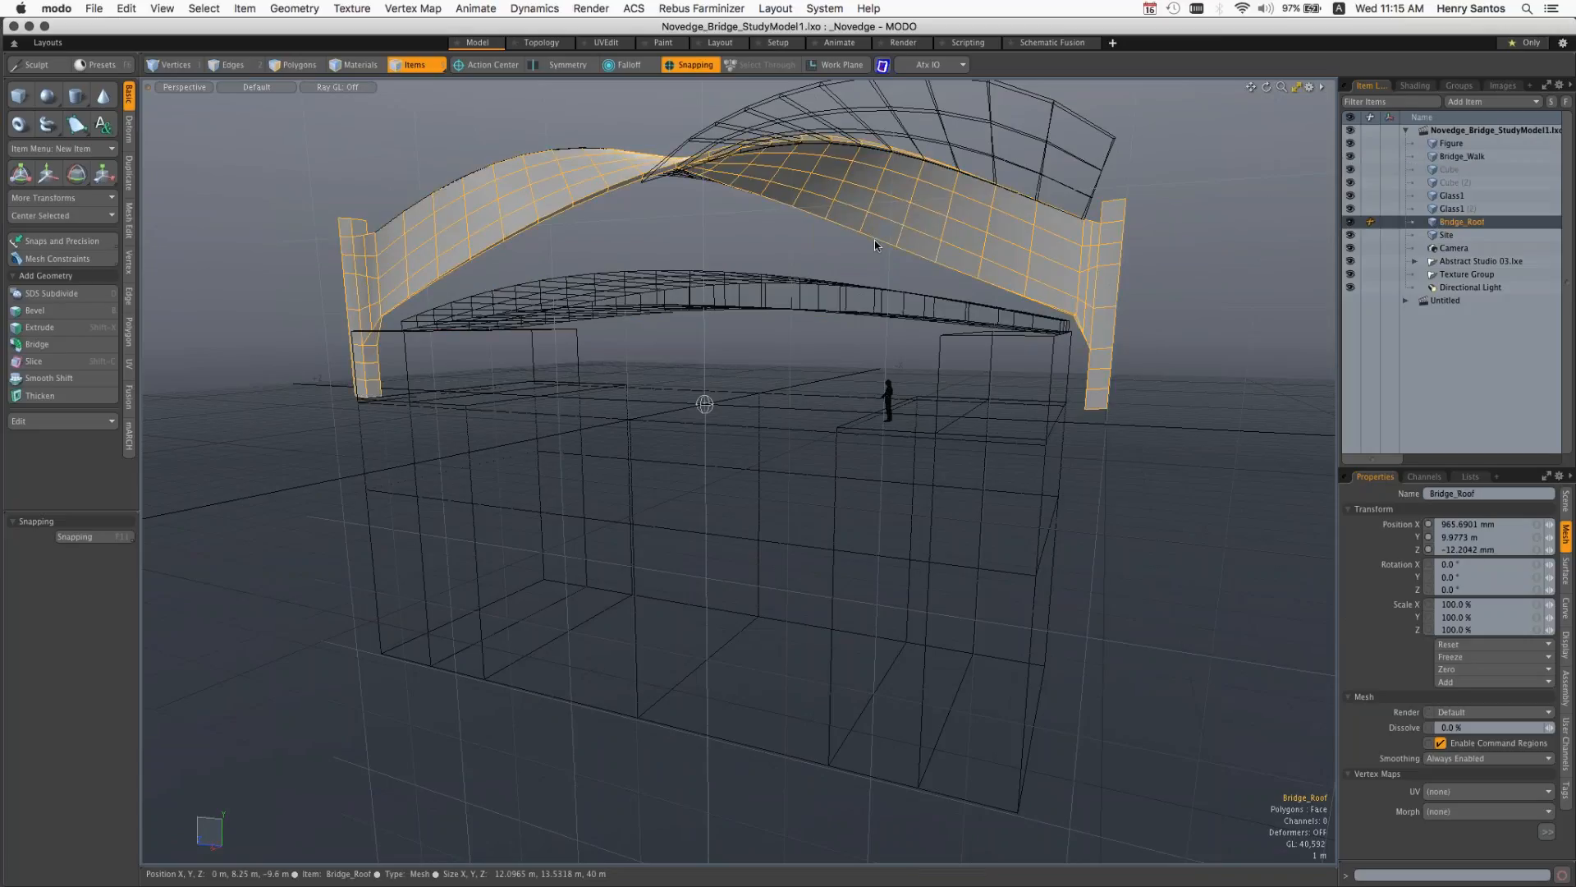
key(alt)
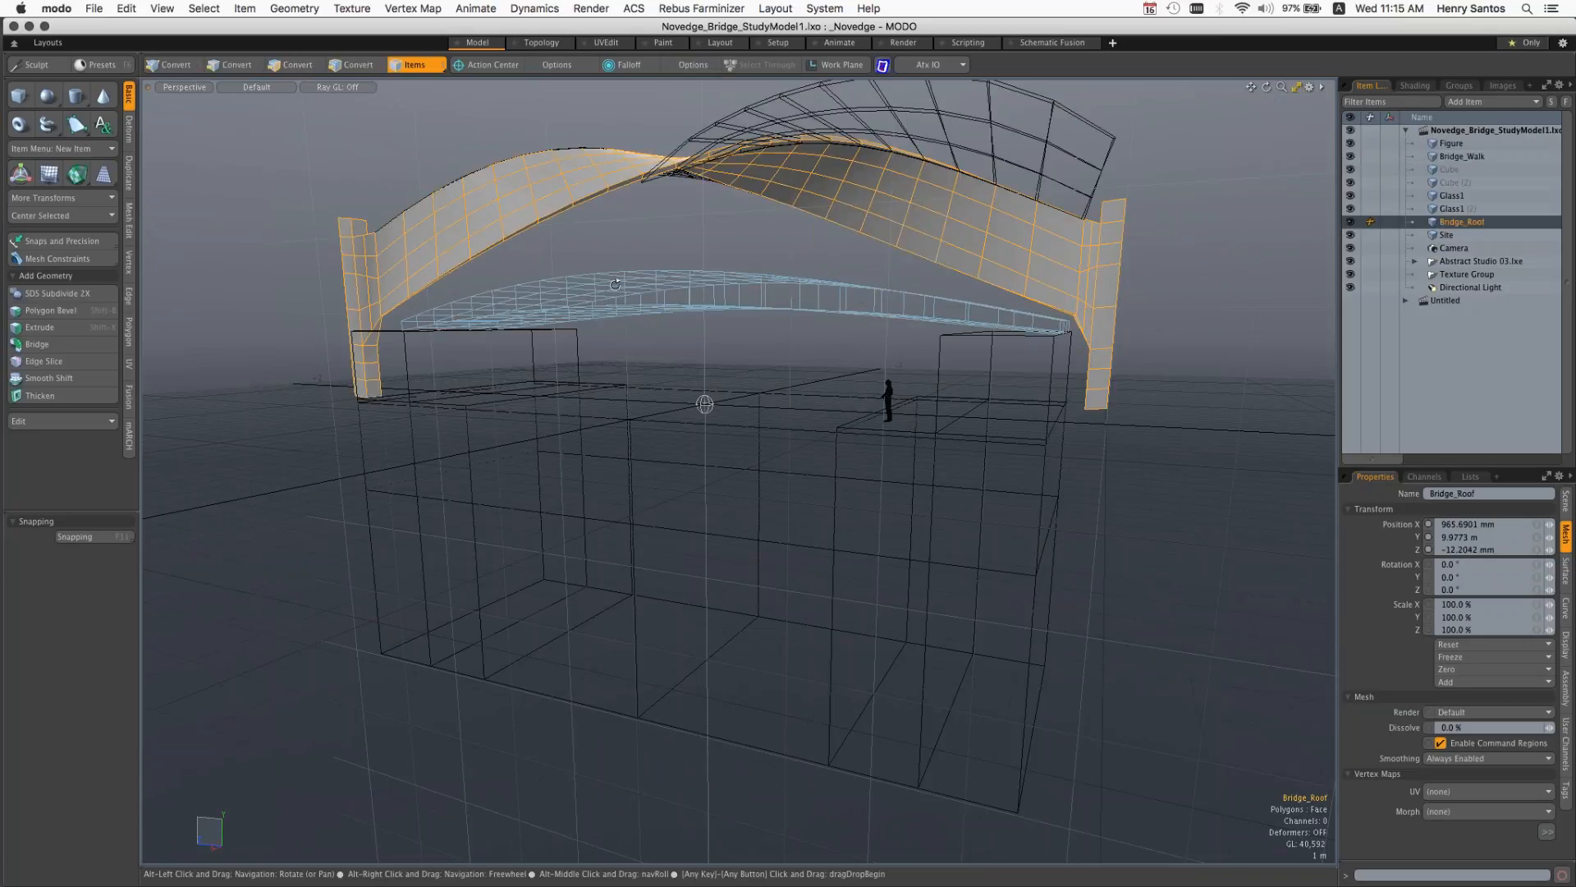
alt+drag(615, 284, 974, 192)
key(Up)
key(Up)
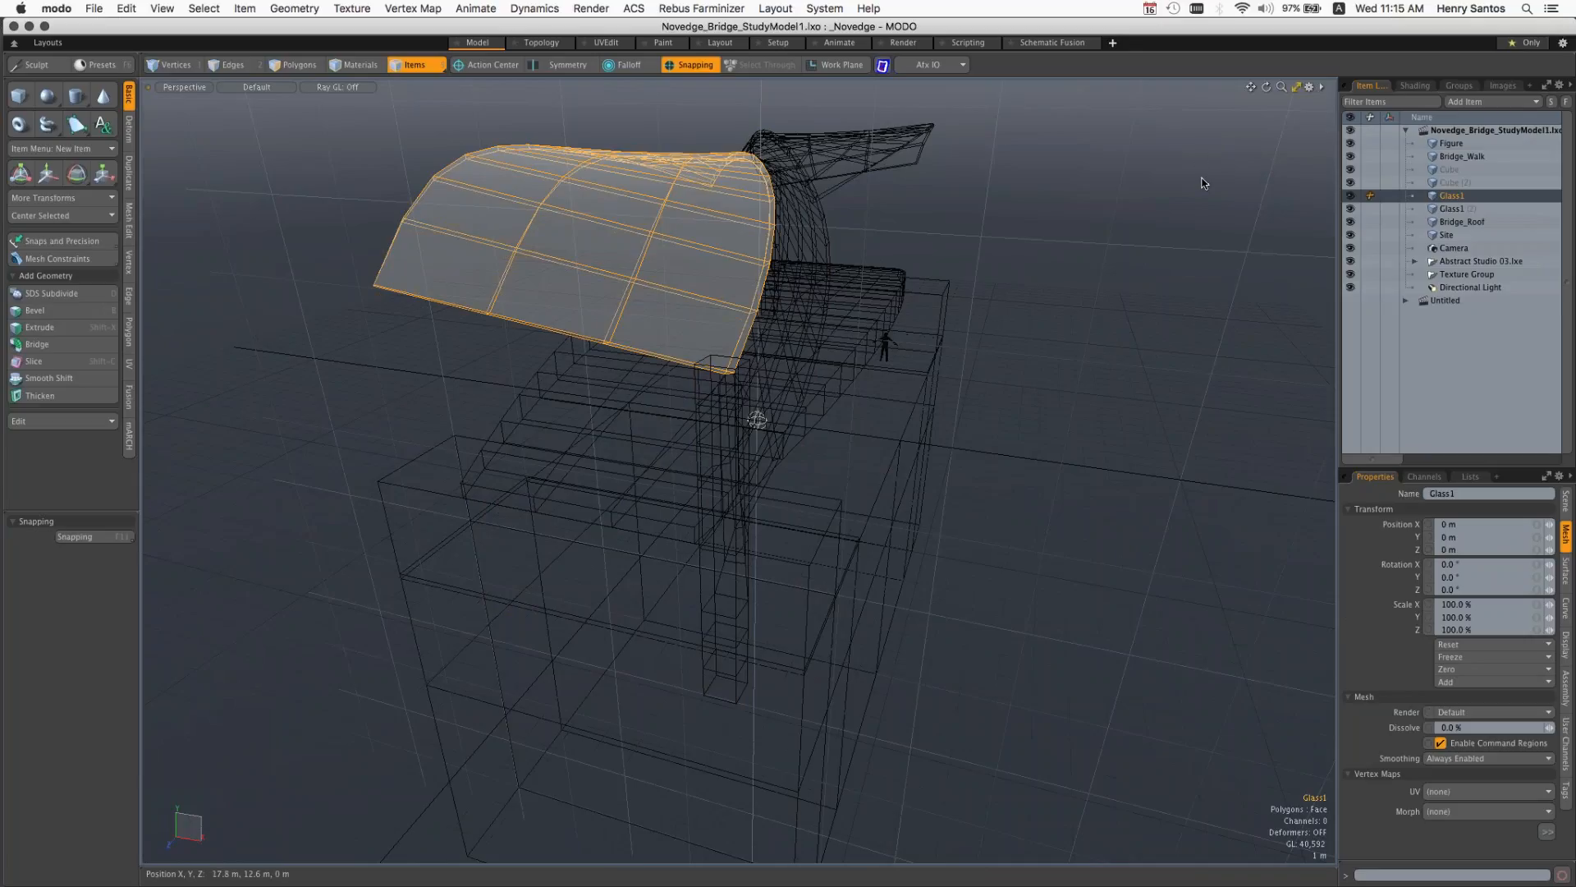
Step: Switch the viewport to the four-view layout, fit the whole bridge in the orthographic views and enlarge the perspective view
click(1298, 89)
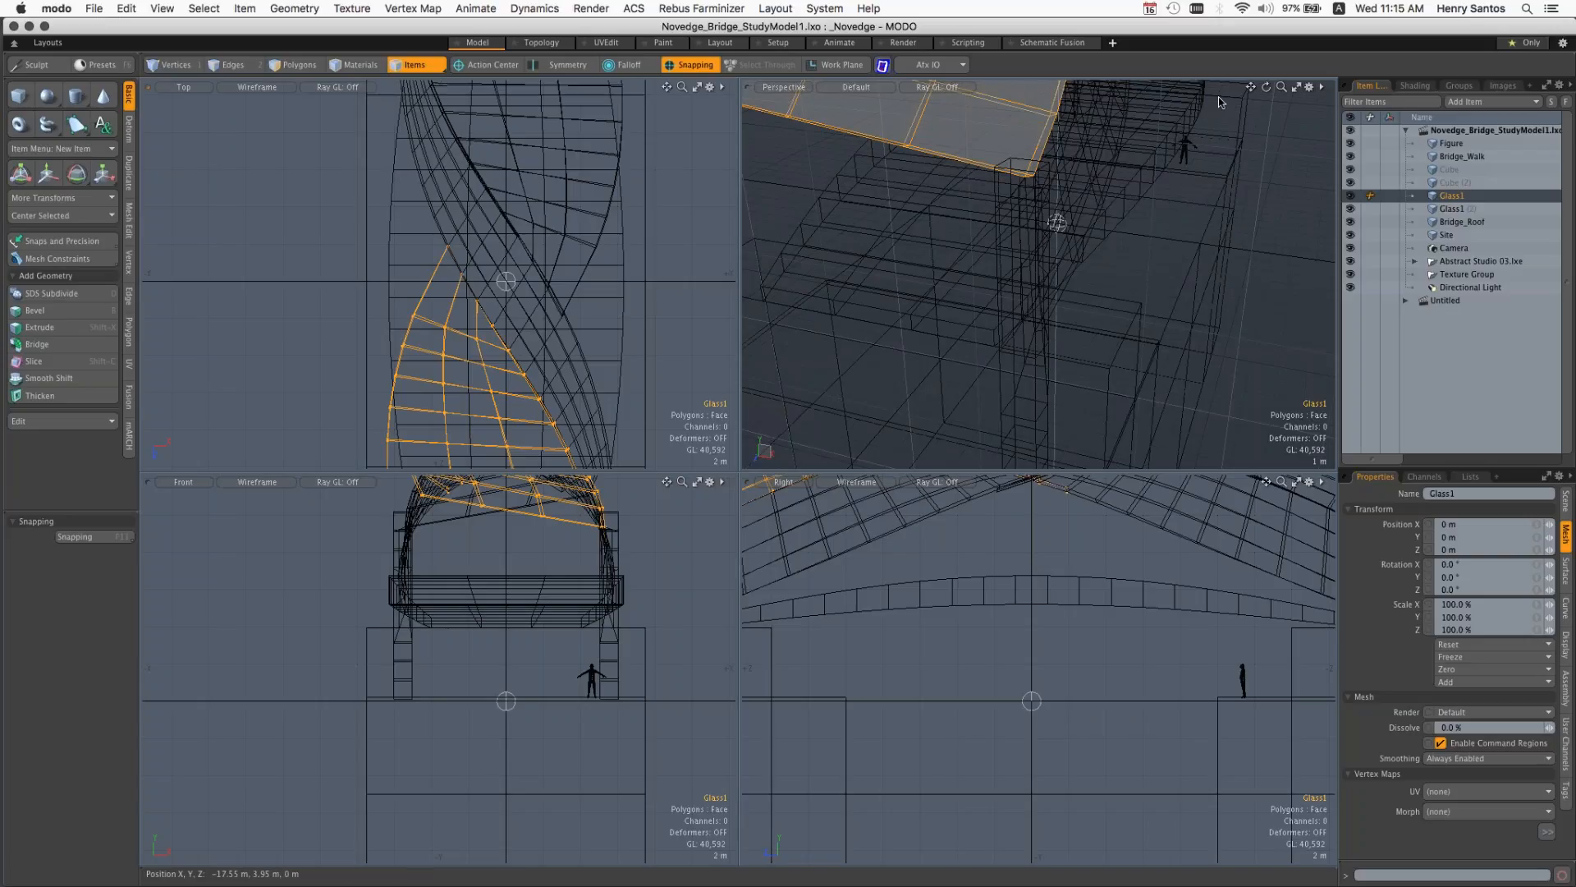
click(1297, 88)
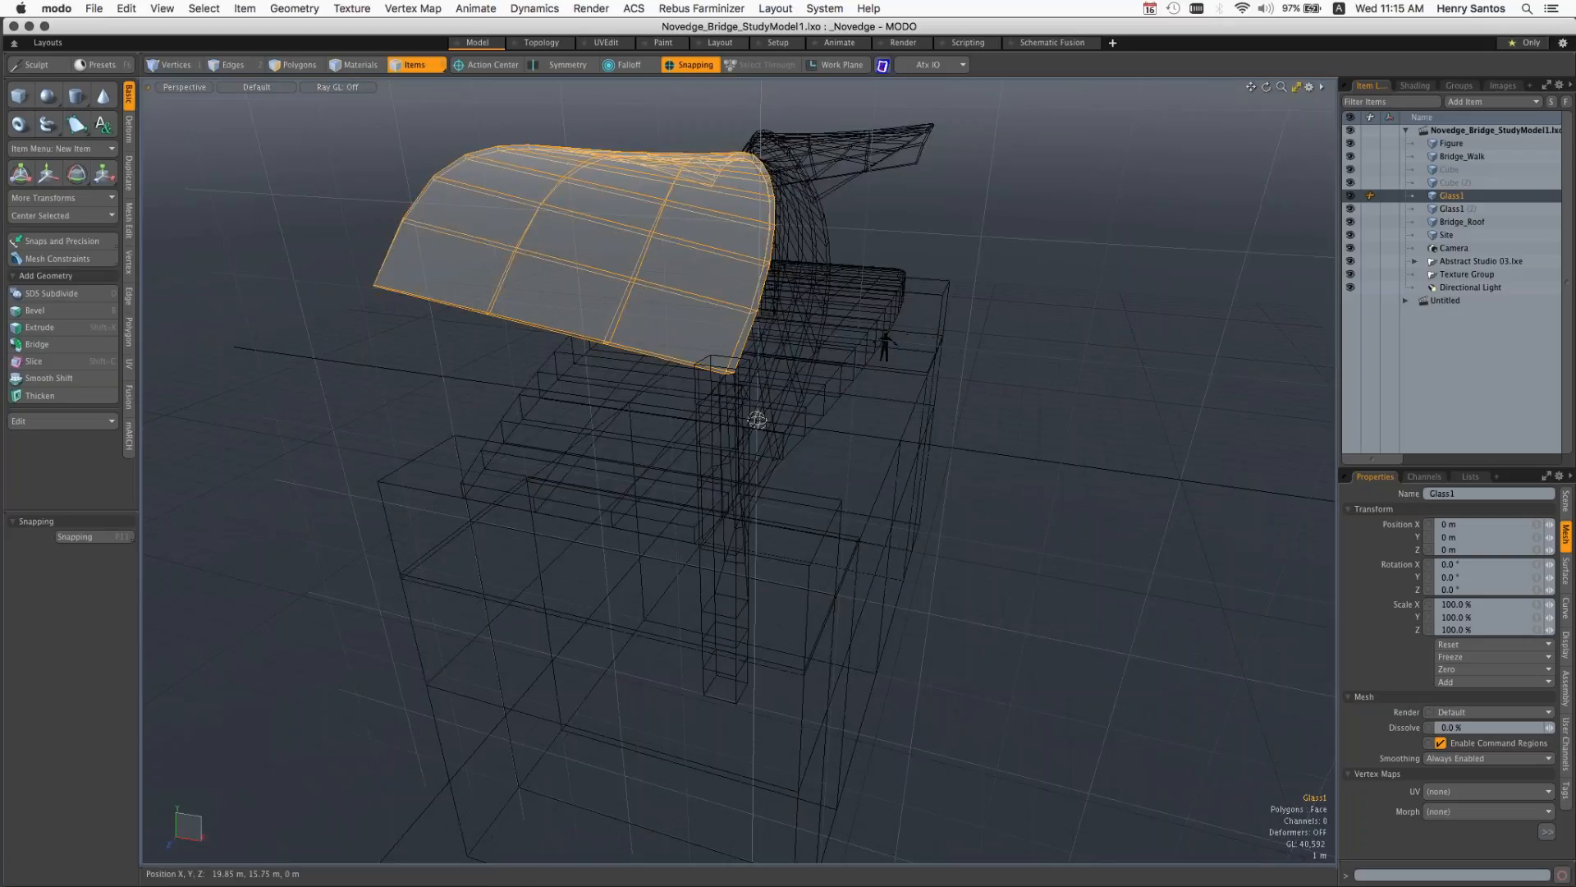
click(1297, 88)
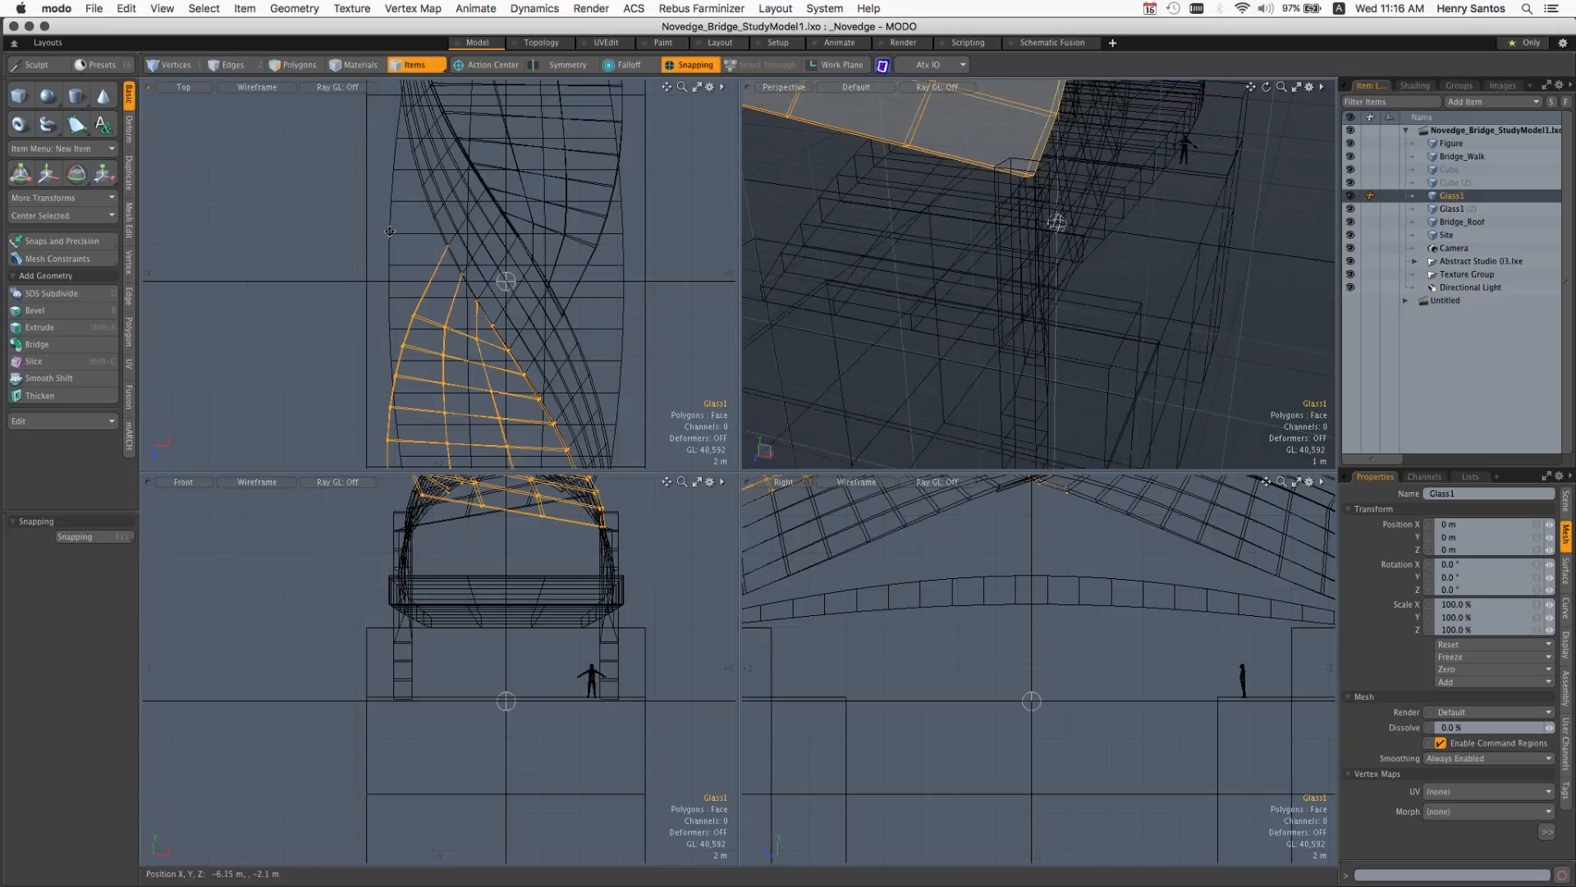
alt+shift+drag(567, 269, 515, 274)
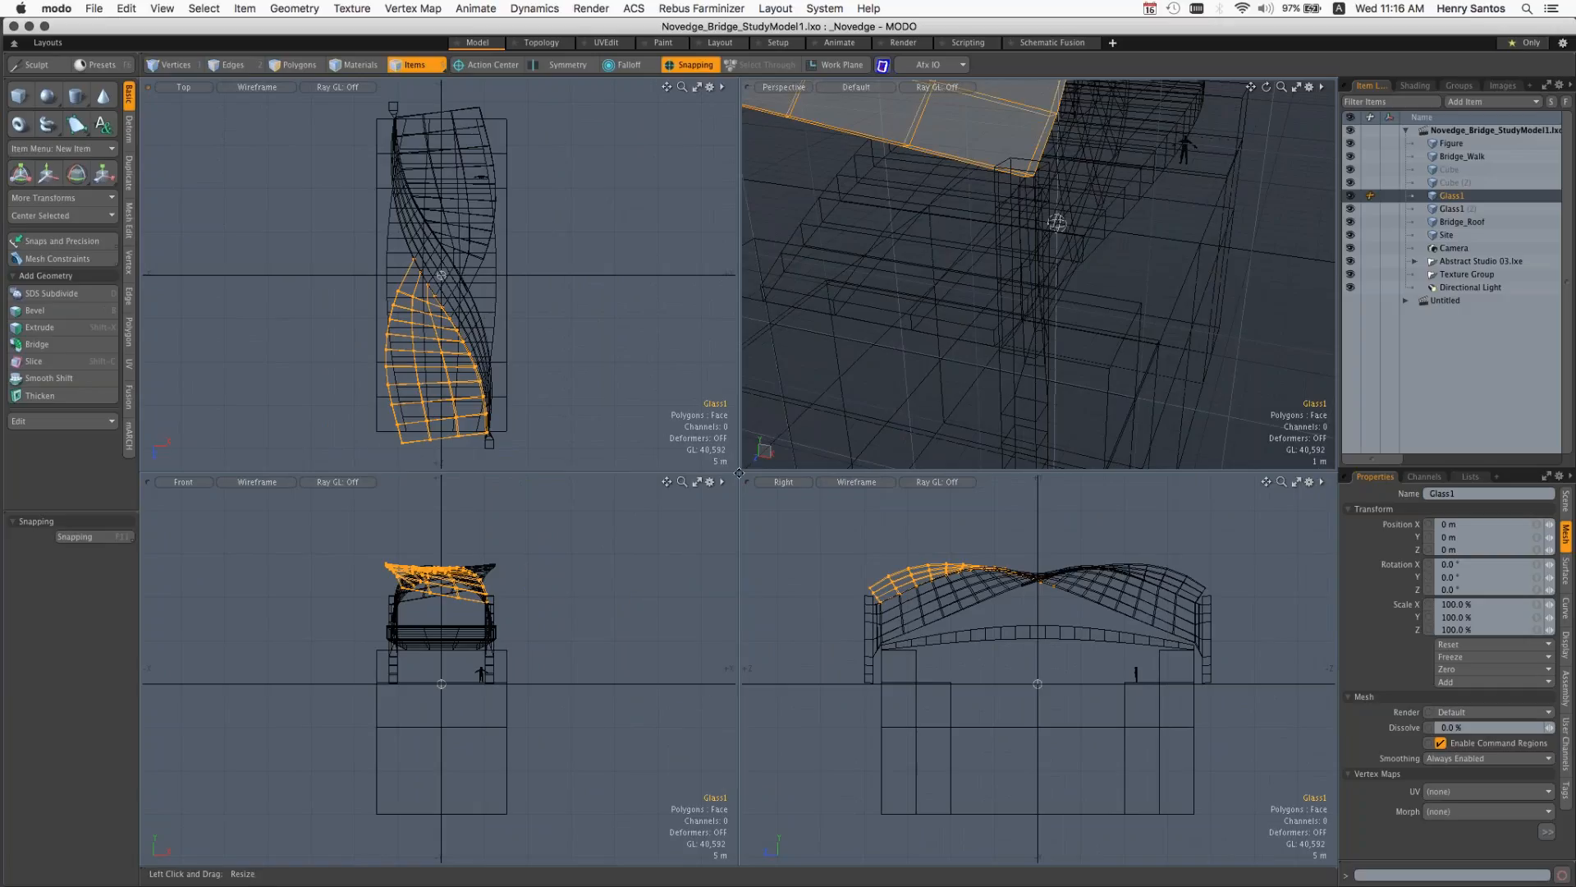
drag(739, 472, 530, 567)
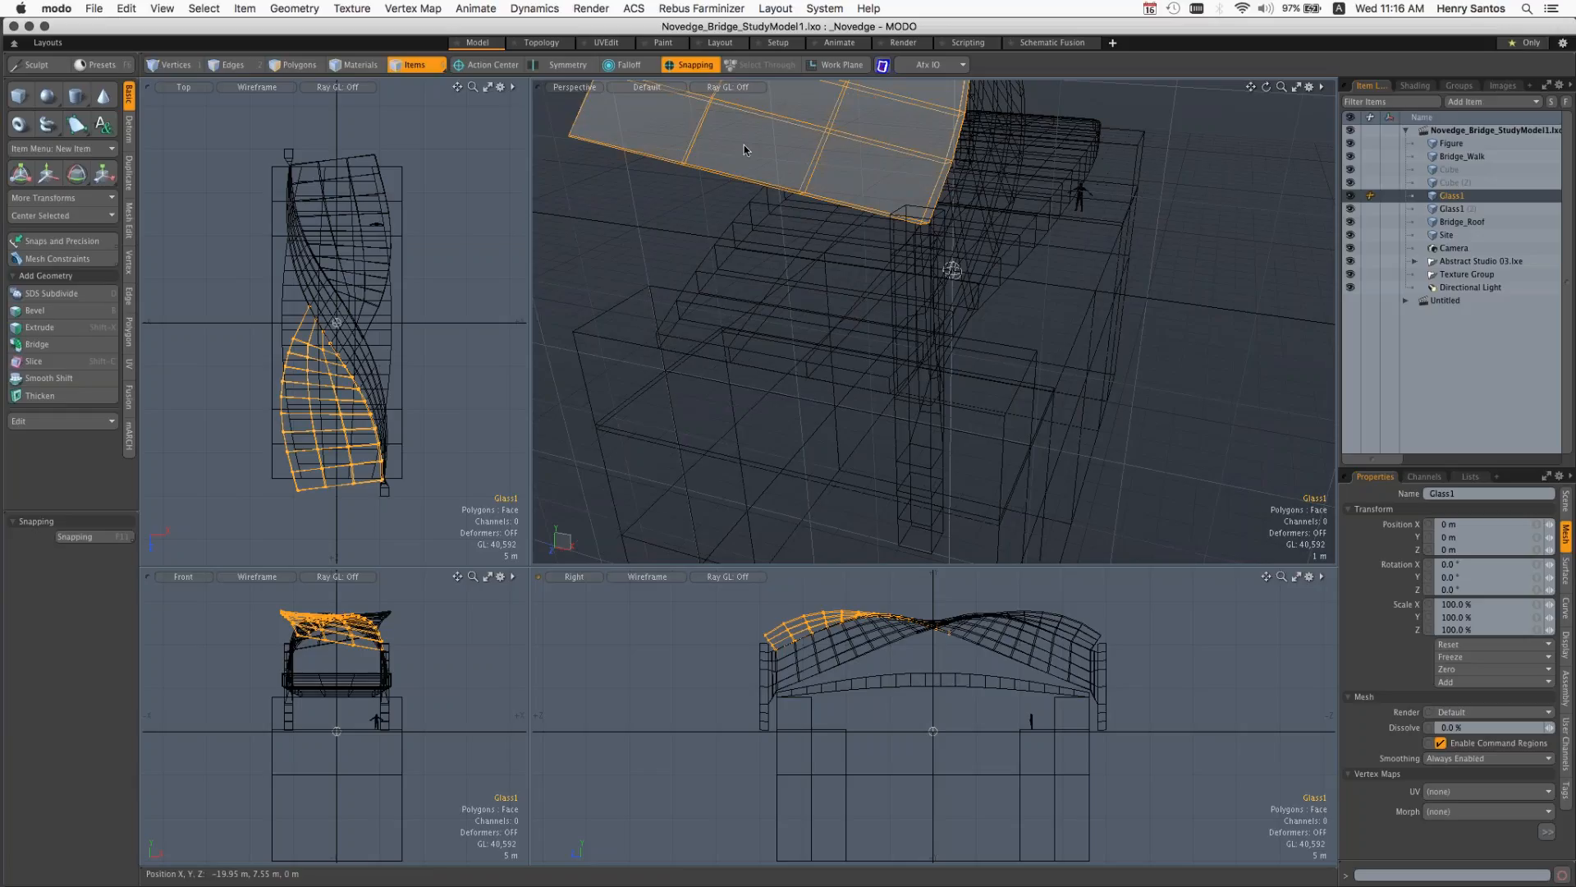
Step: Set the perspective view to look through the scene's Camera item and orbit it to an elevated three-quarter view of the bridge
alt+drag(965, 290, 1043, 257)
click(574, 86)
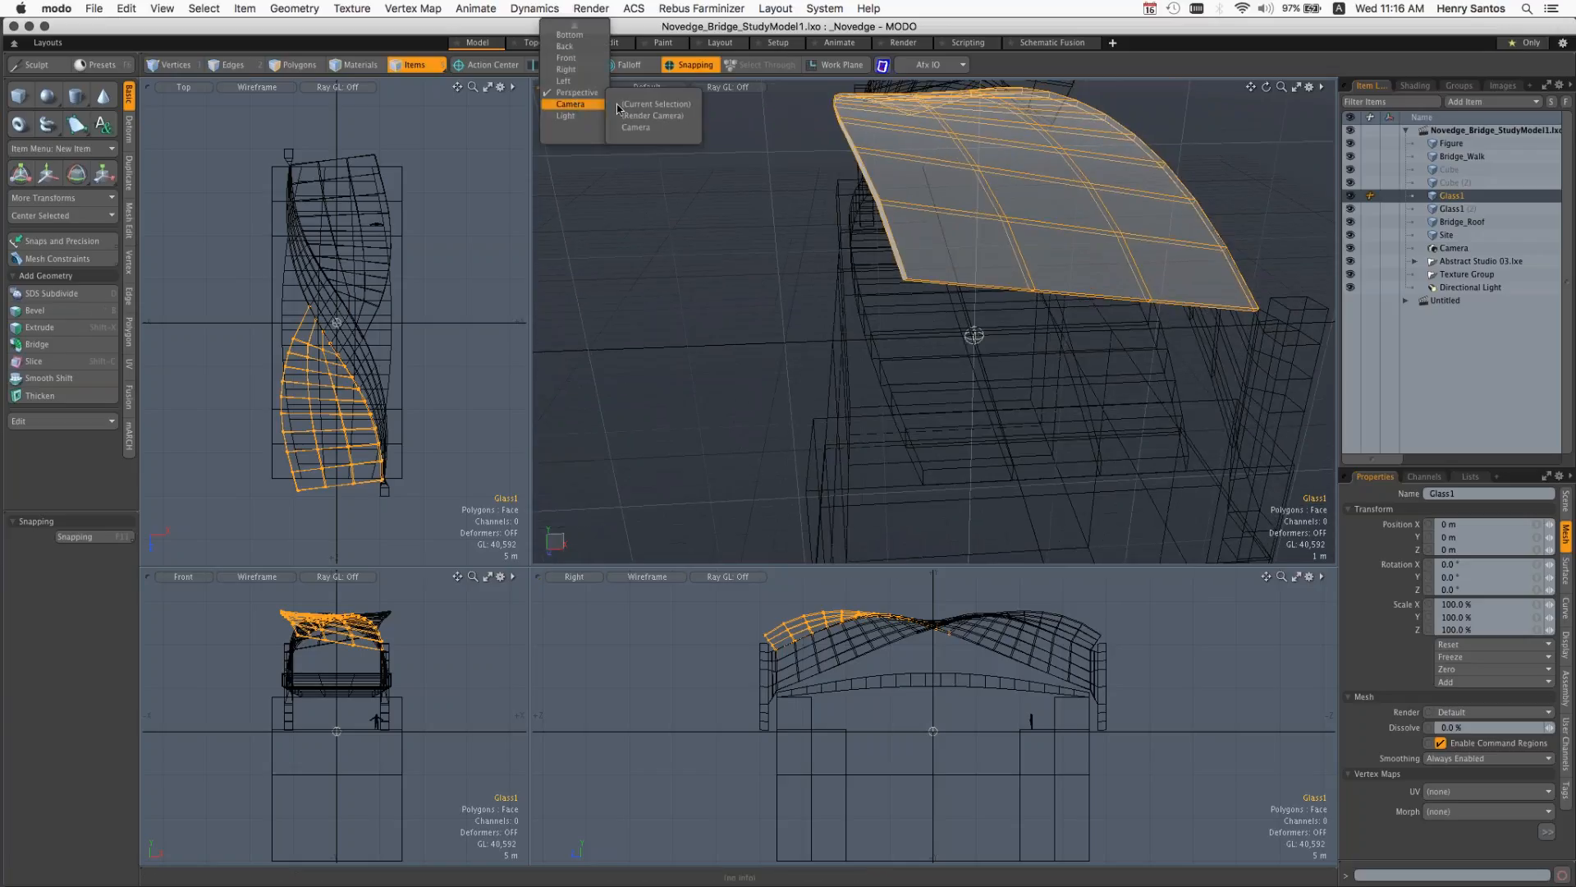
click(649, 131)
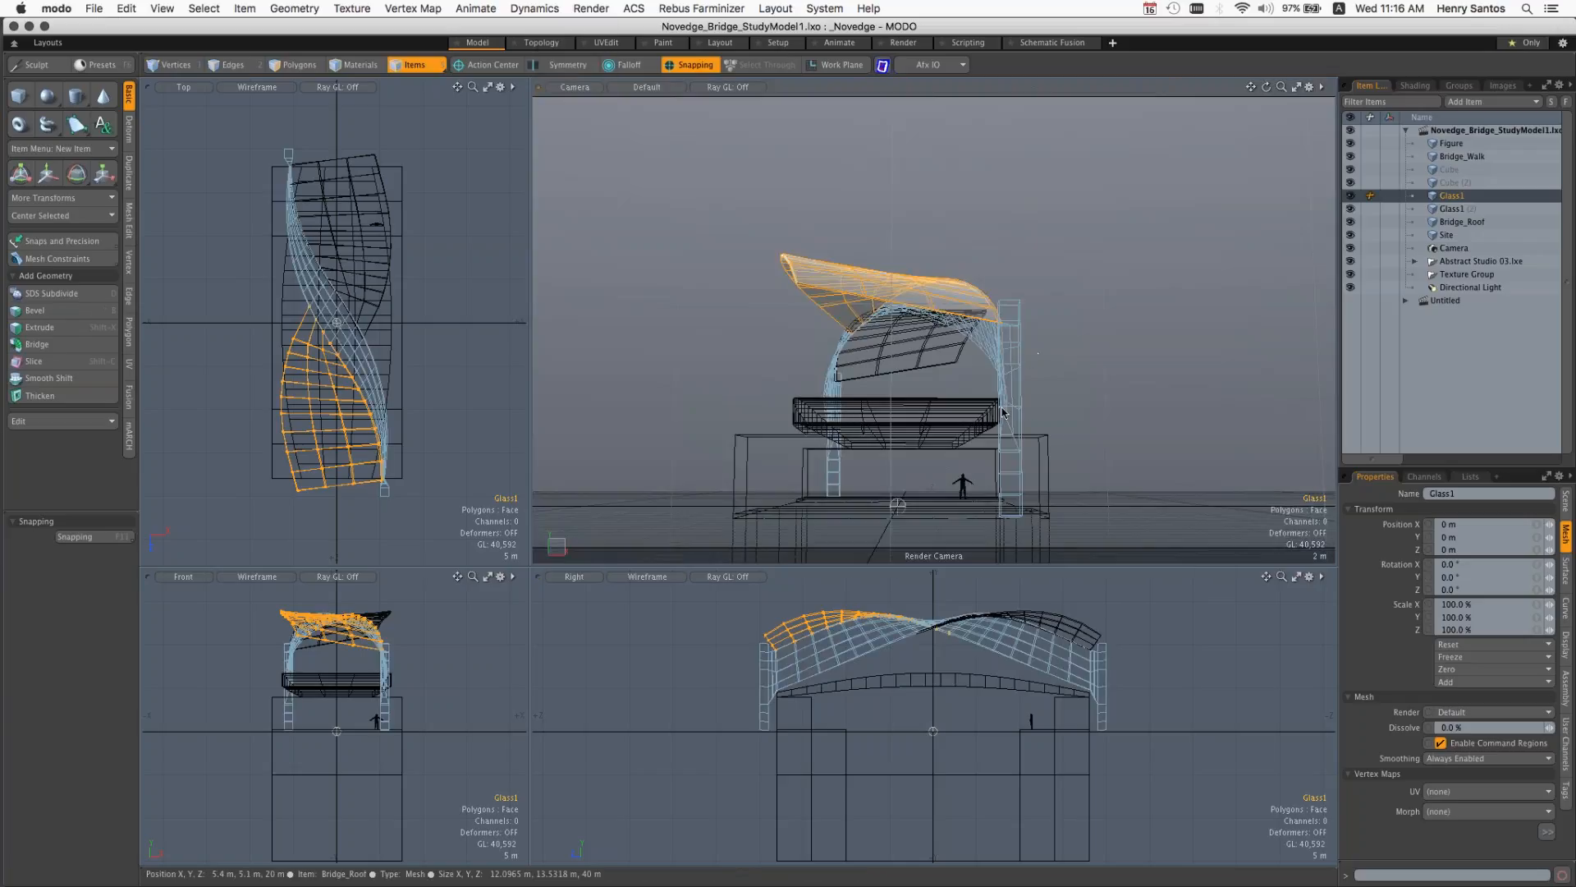
alt+drag(928, 370, 989, 407)
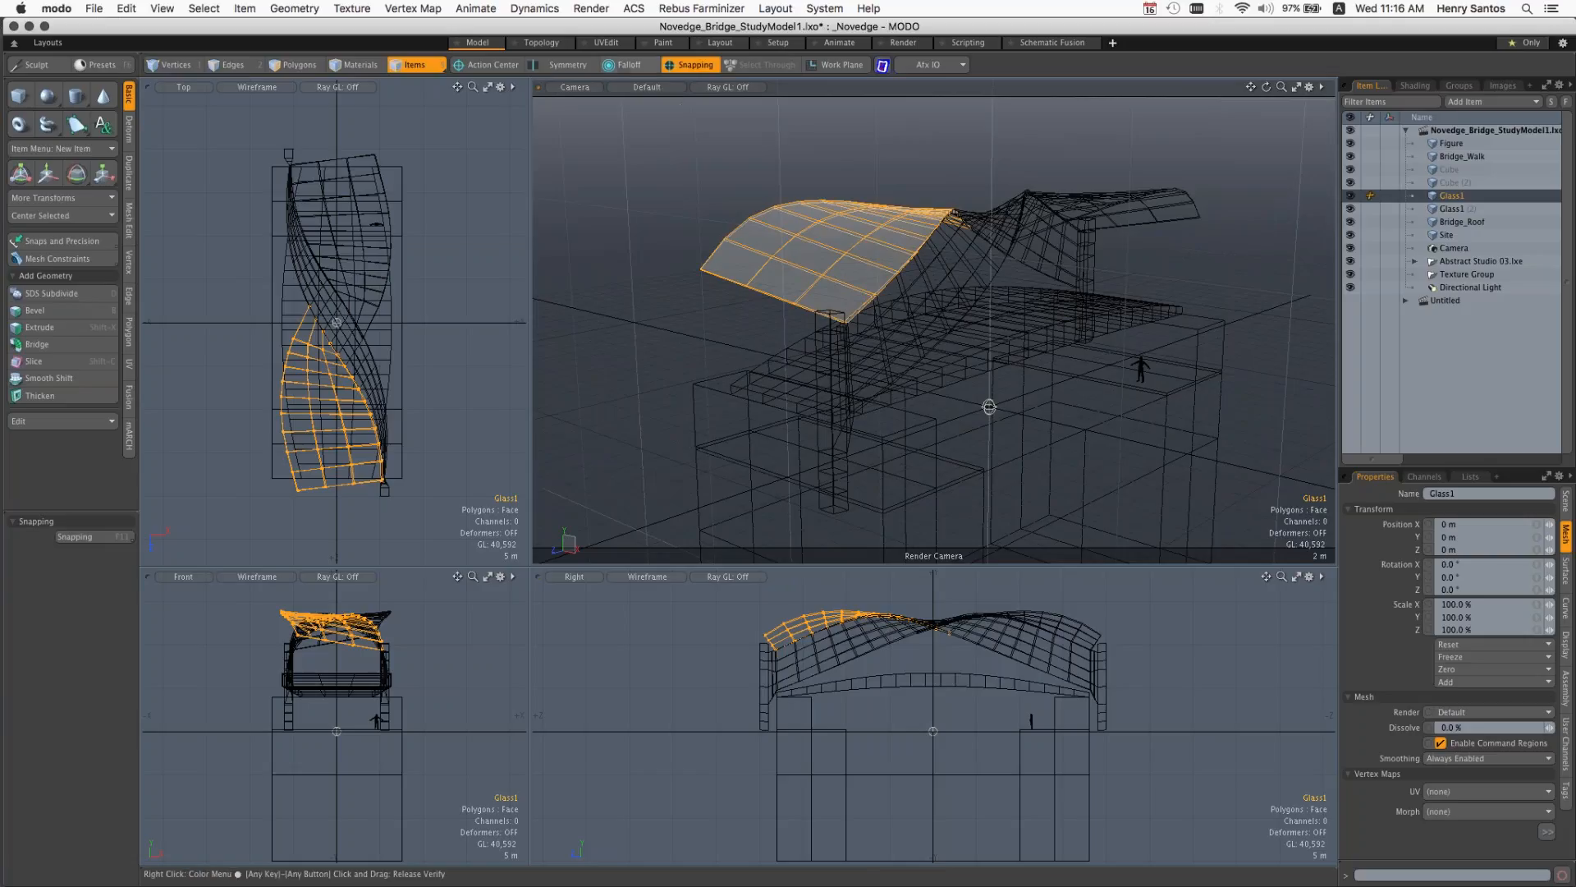
Step: Try the Advanced shading style in the camera view and return it to Default
click(642, 87)
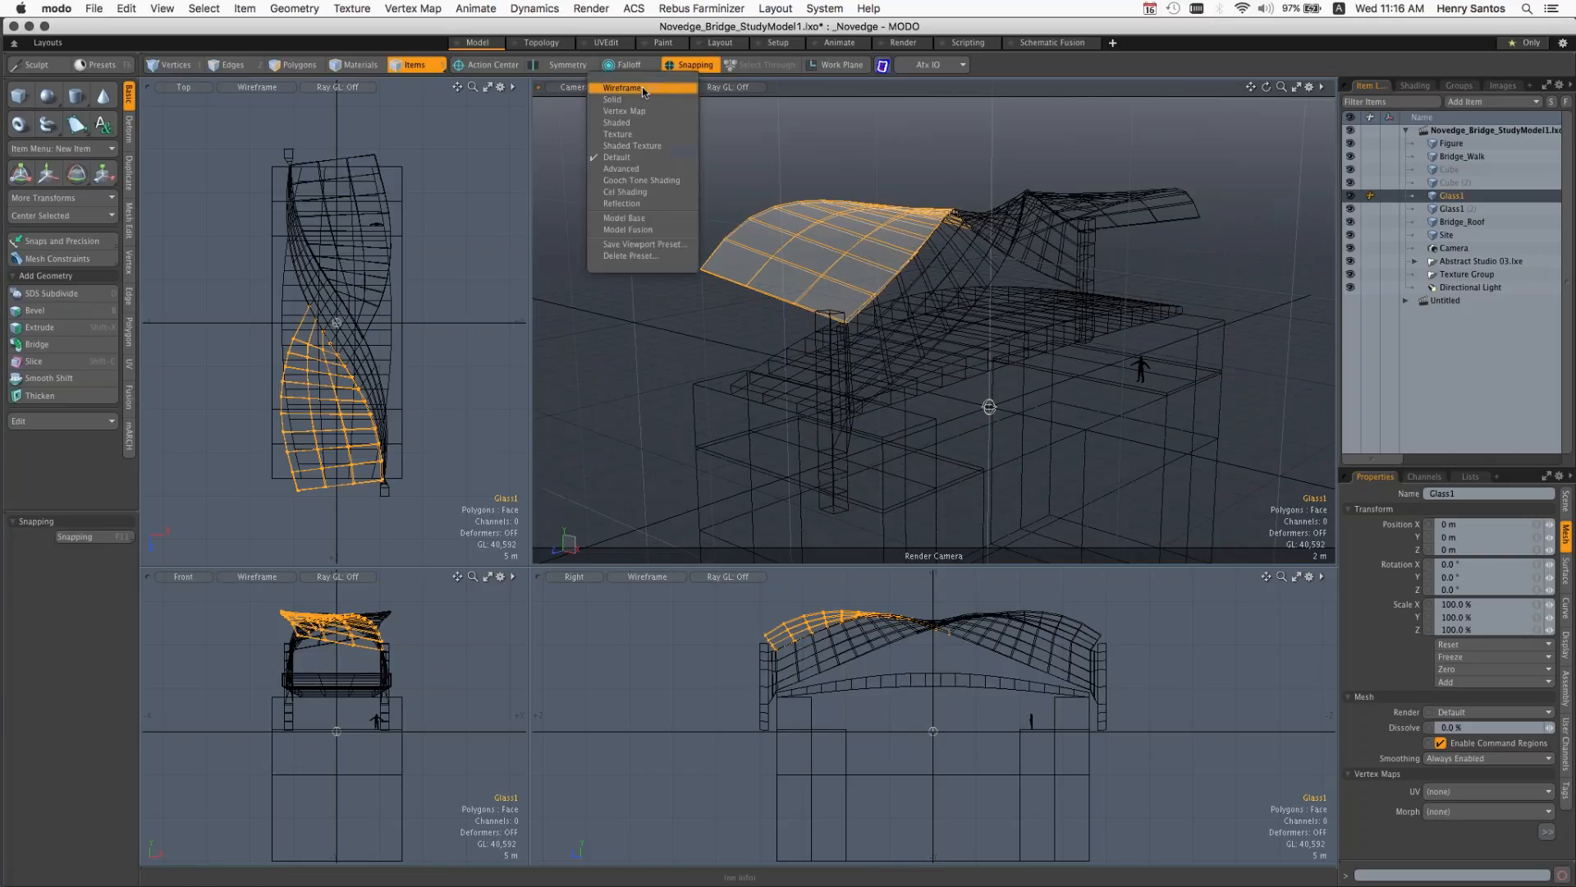
click(637, 170)
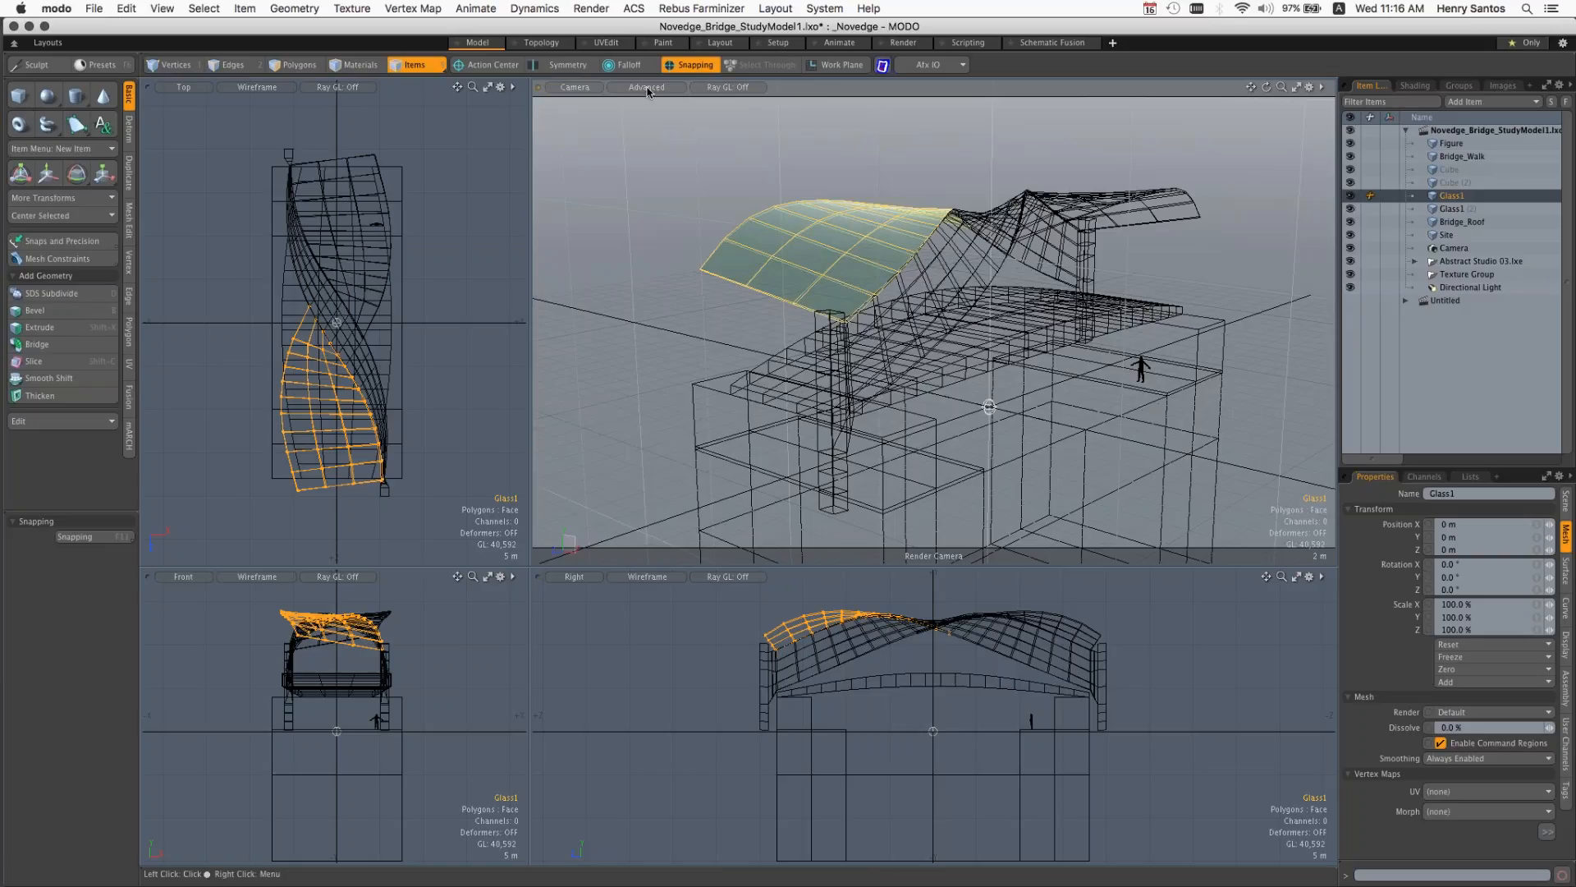
click(648, 87)
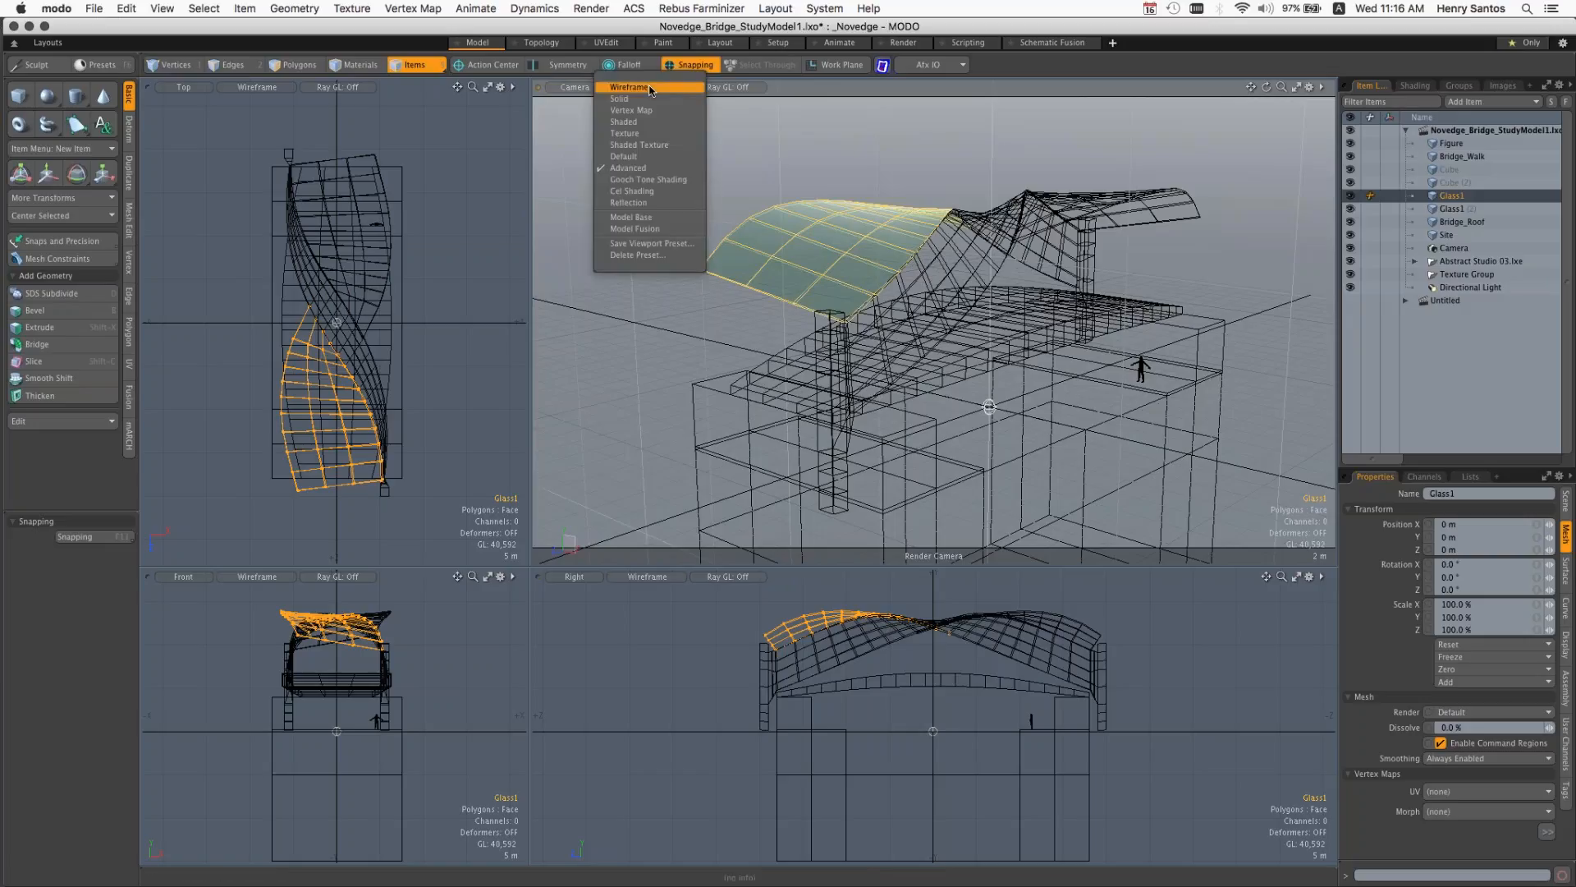
click(656, 156)
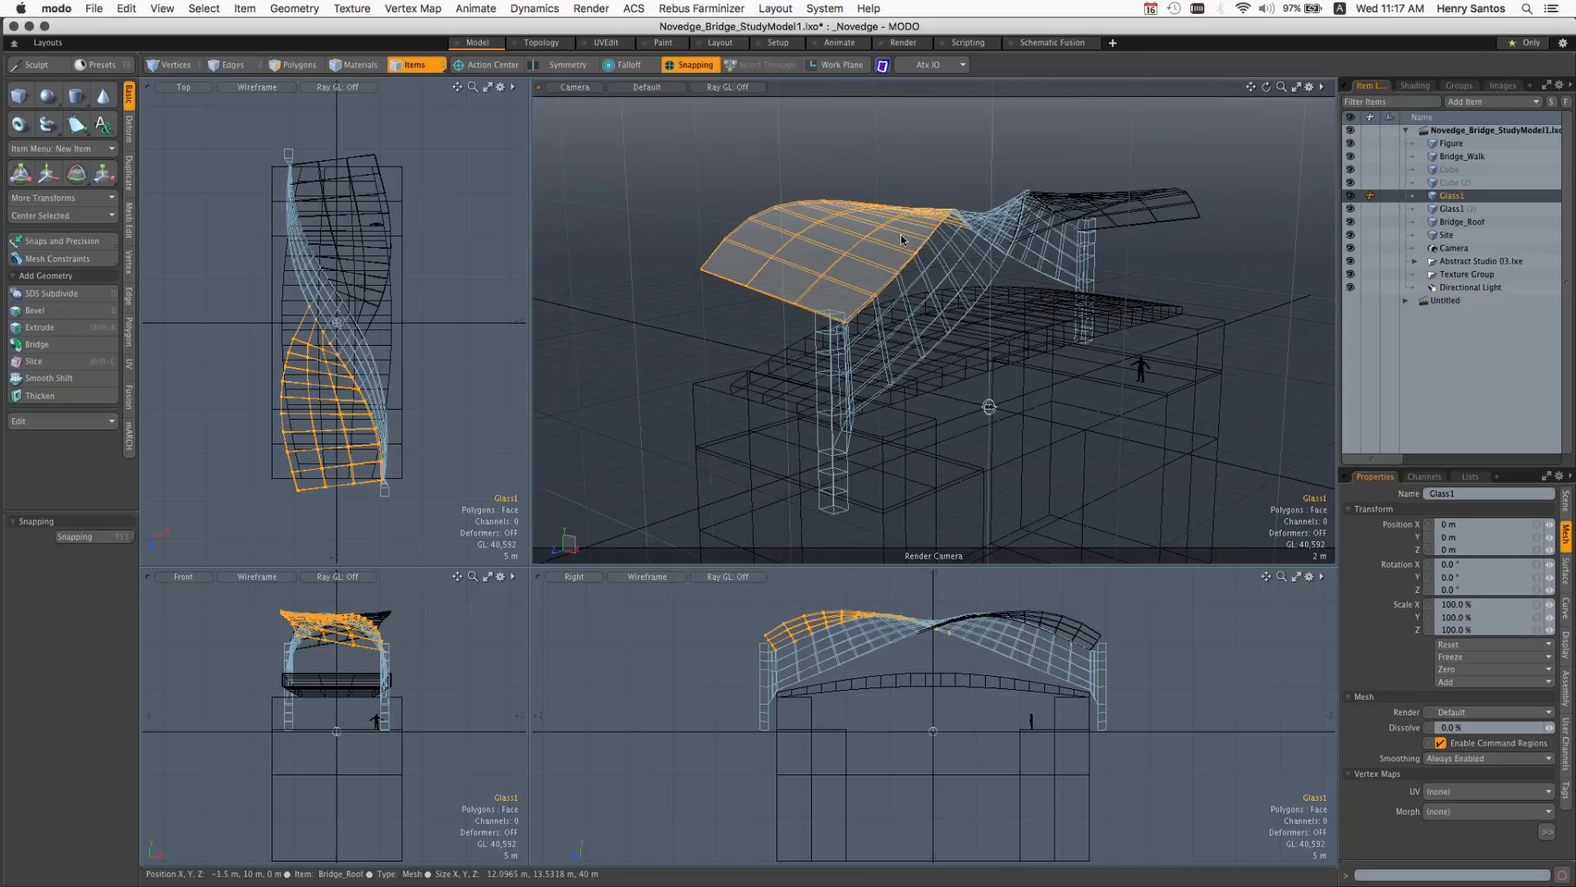
Step: Select the Bridge_Roof mesh and enable Make Inactive Same as Active for inactive meshes in the camera view's properties
click(1124, 201)
click(990, 279)
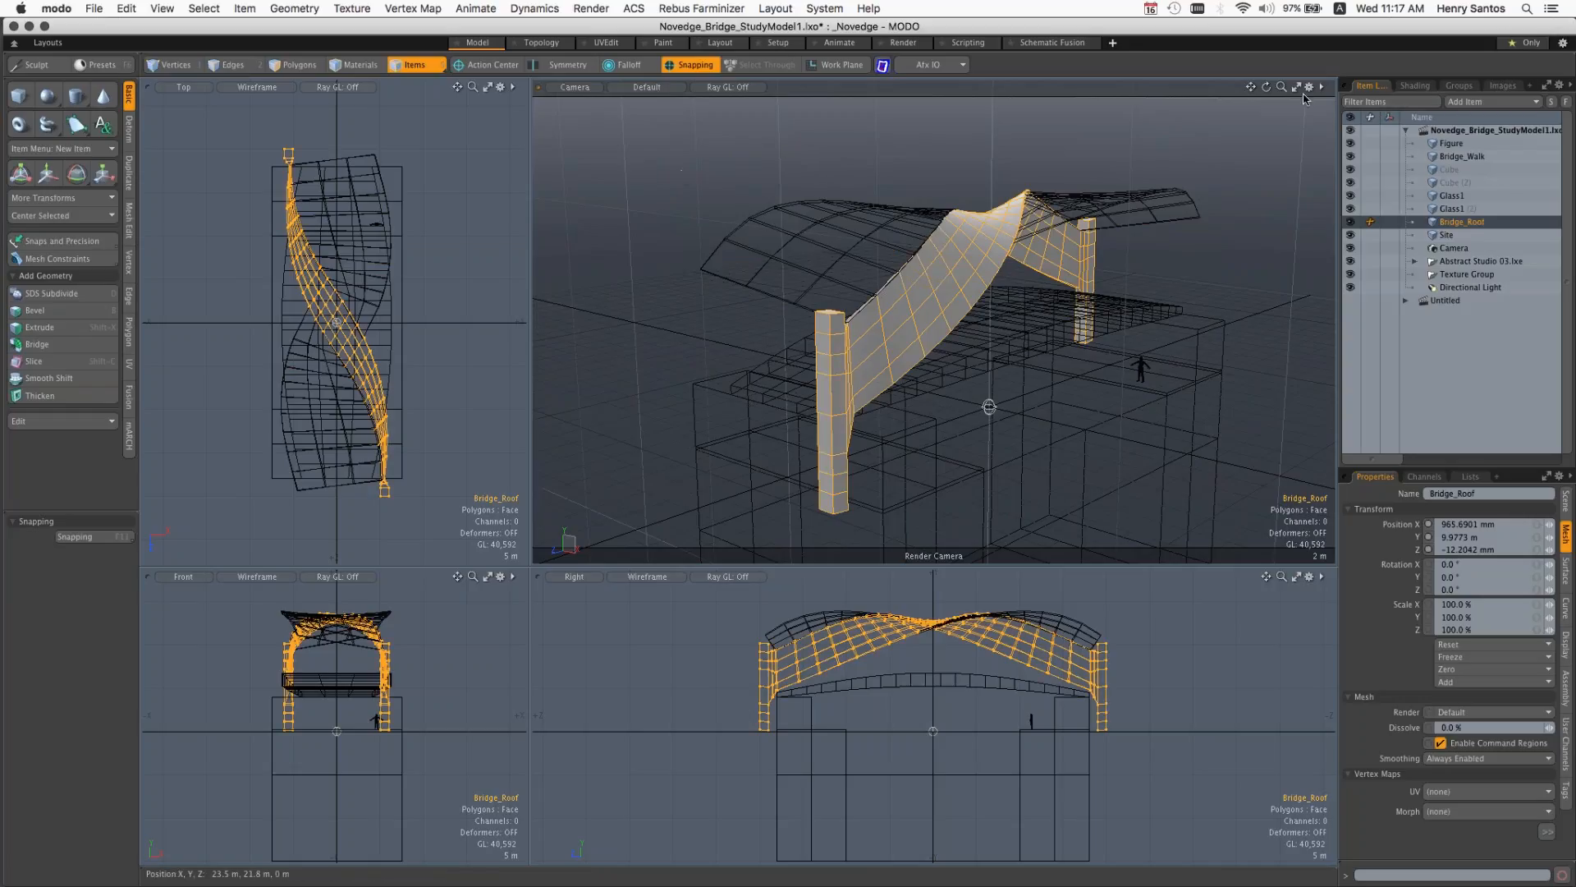
click(1310, 87)
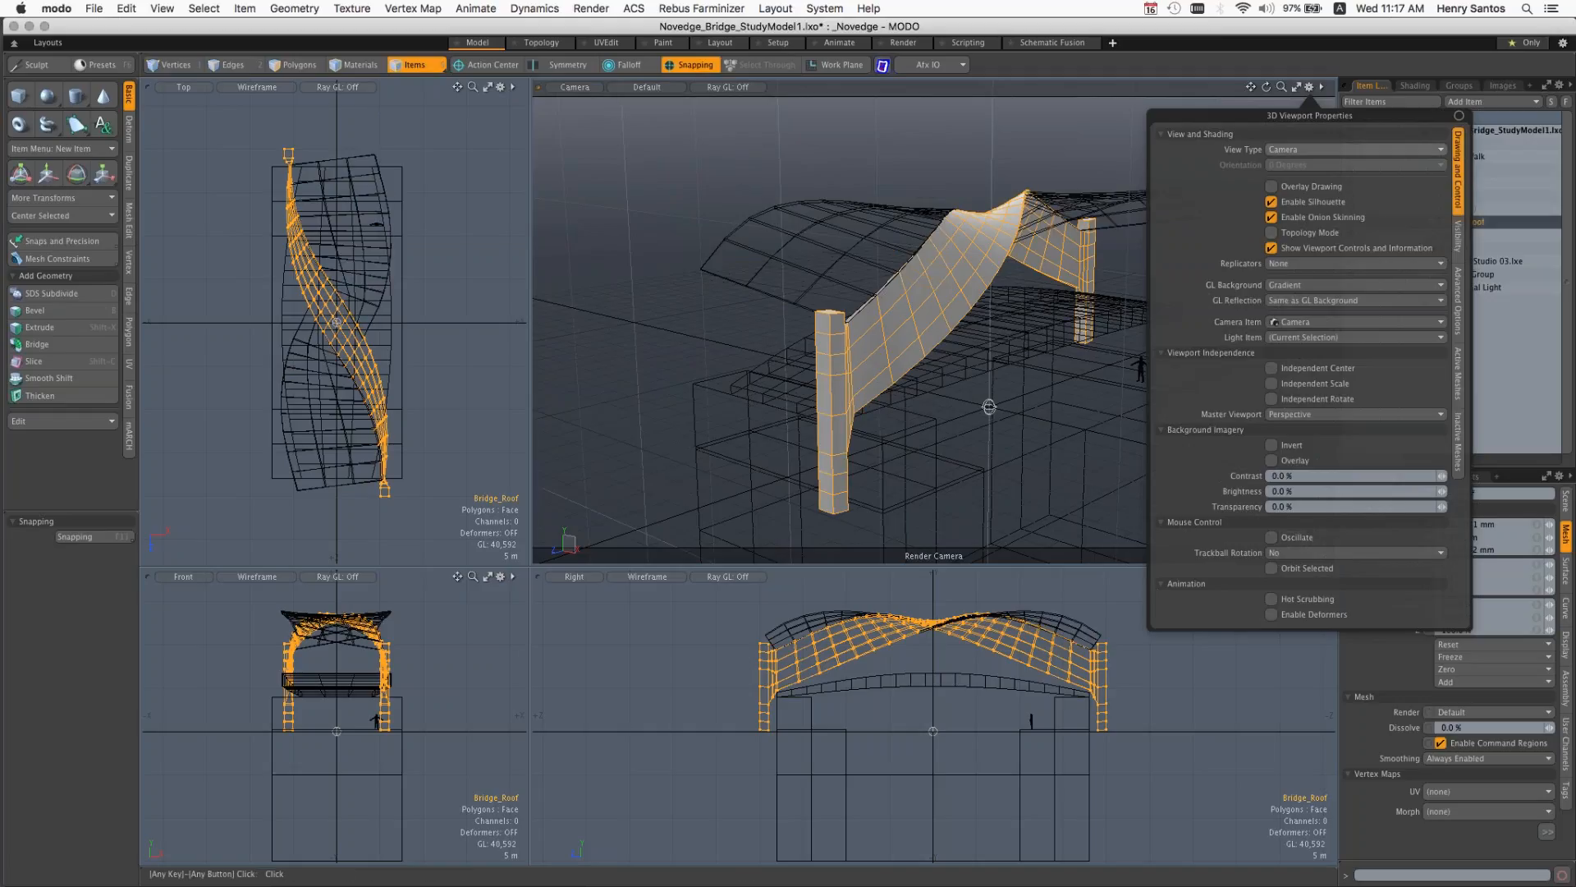
click(1460, 451)
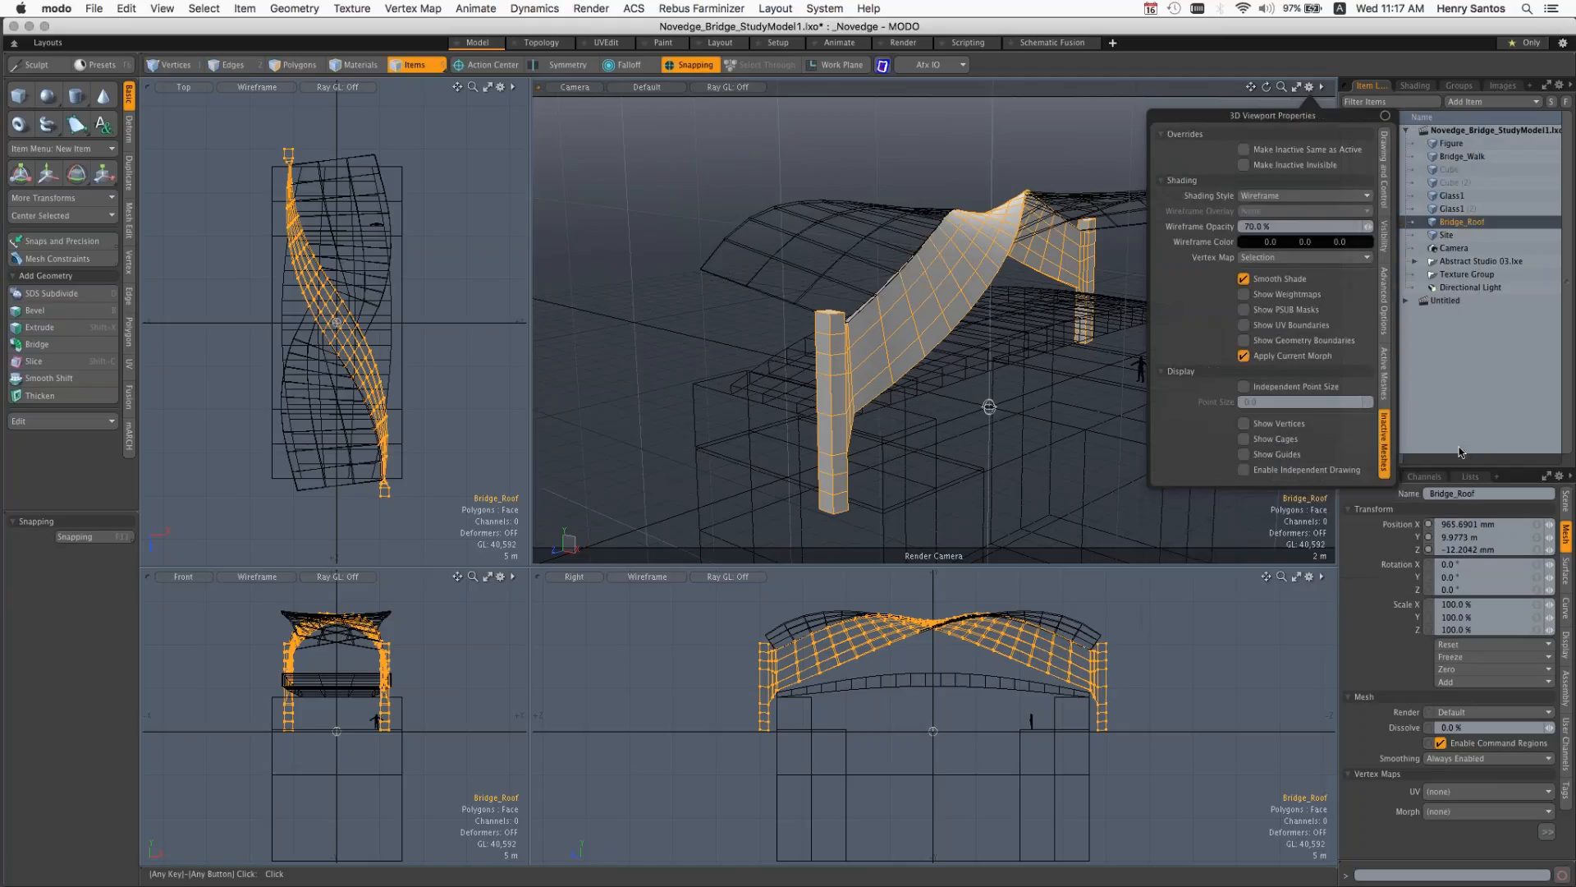
click(1270, 151)
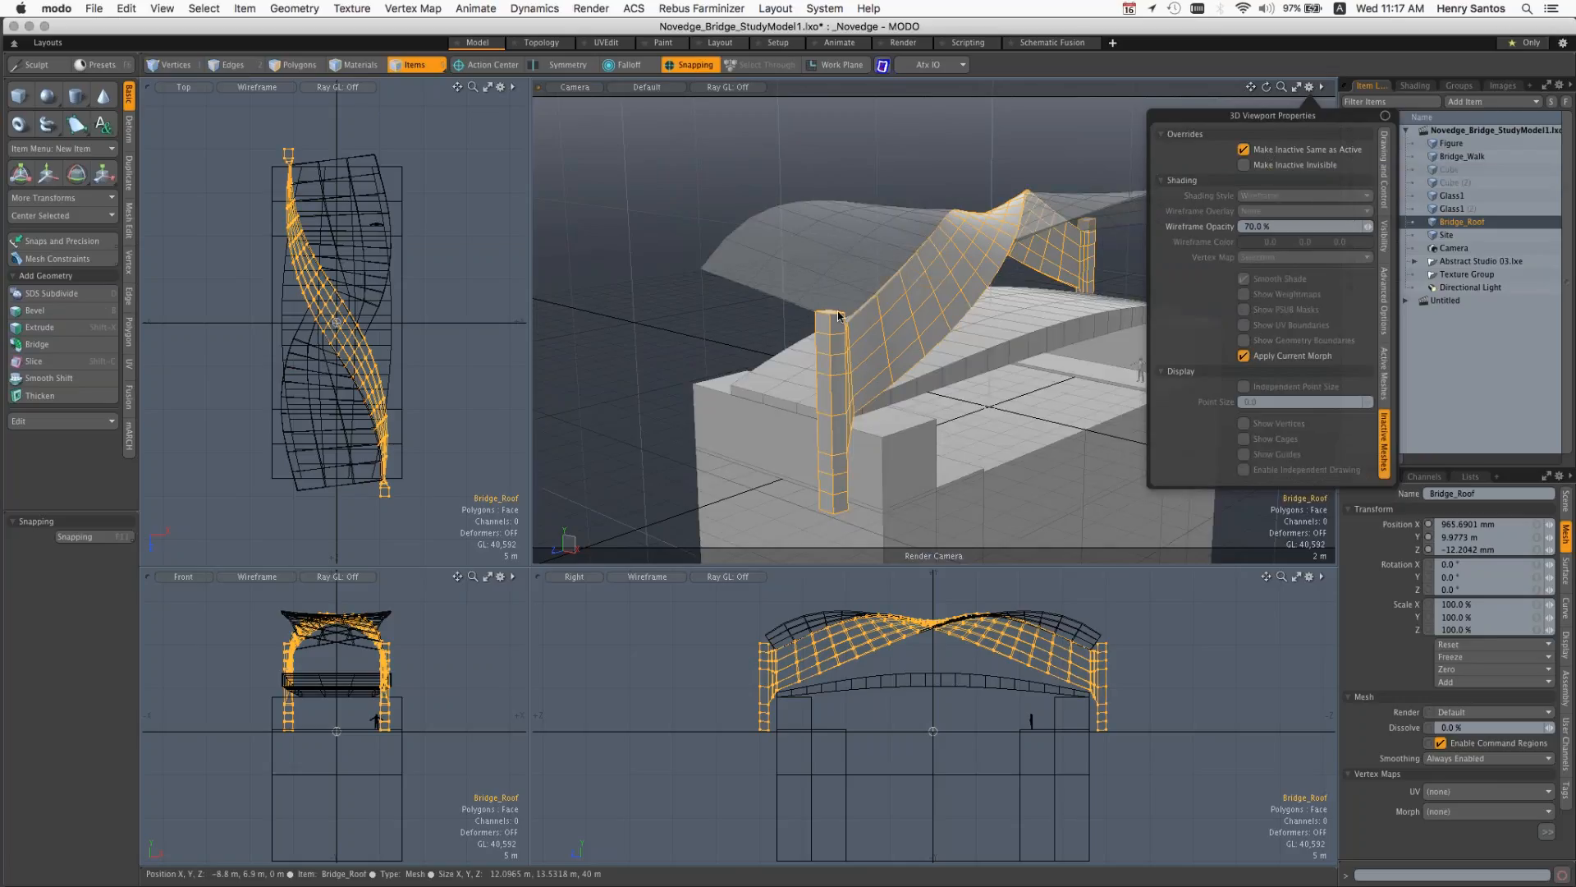
click(850, 150)
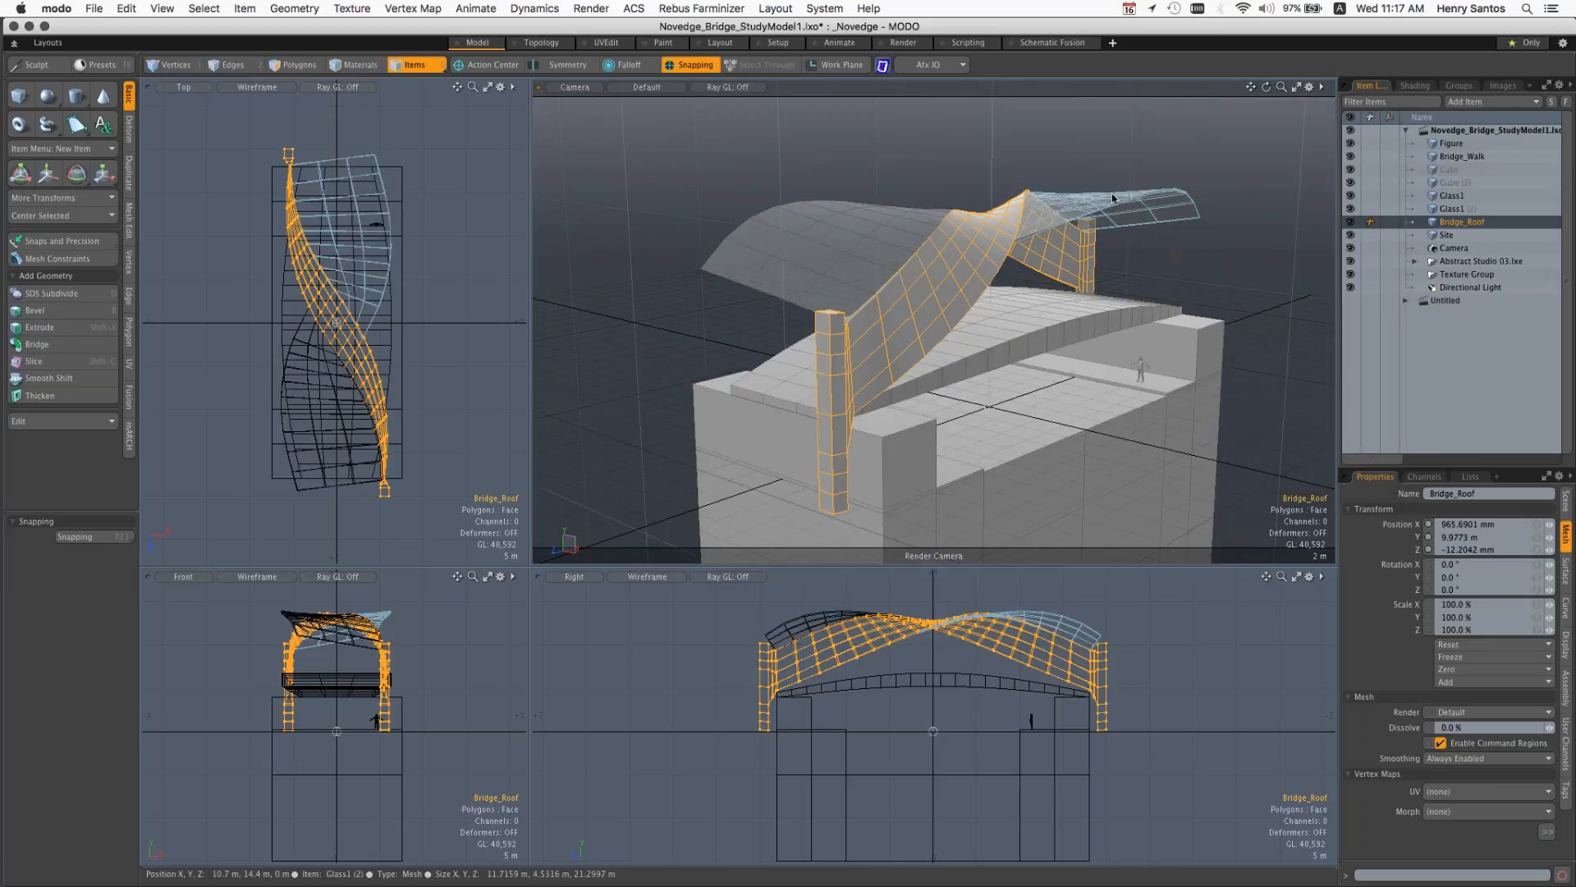
Step: Deselect the Bridge_Roof mesh and orbit the camera view around to the end of the bridge
click(1191, 159)
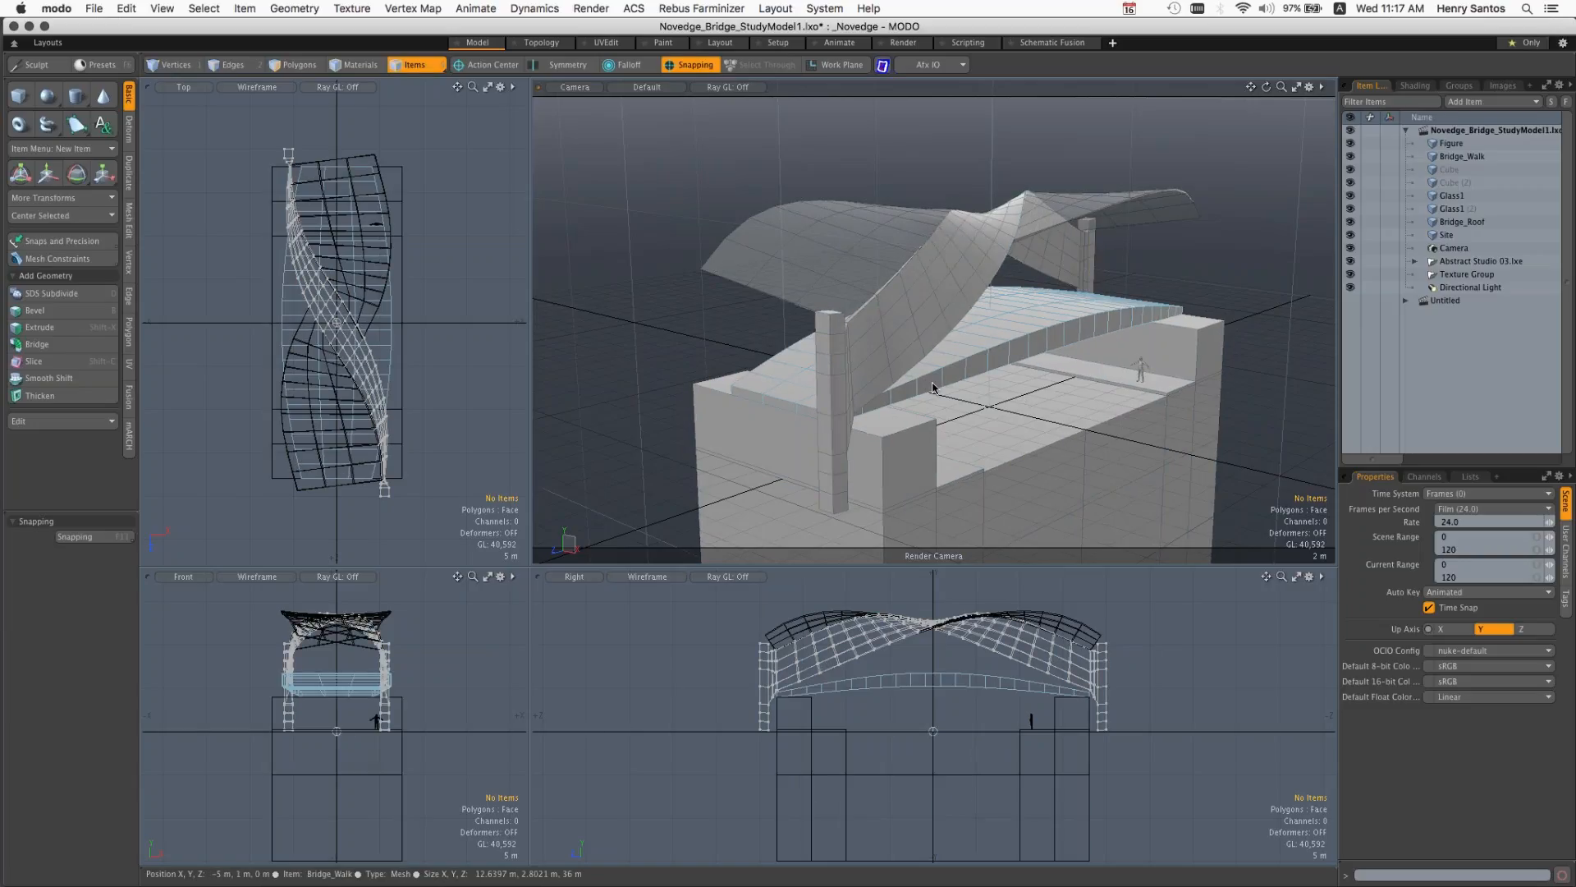
alt+drag(818, 252, 934, 316)
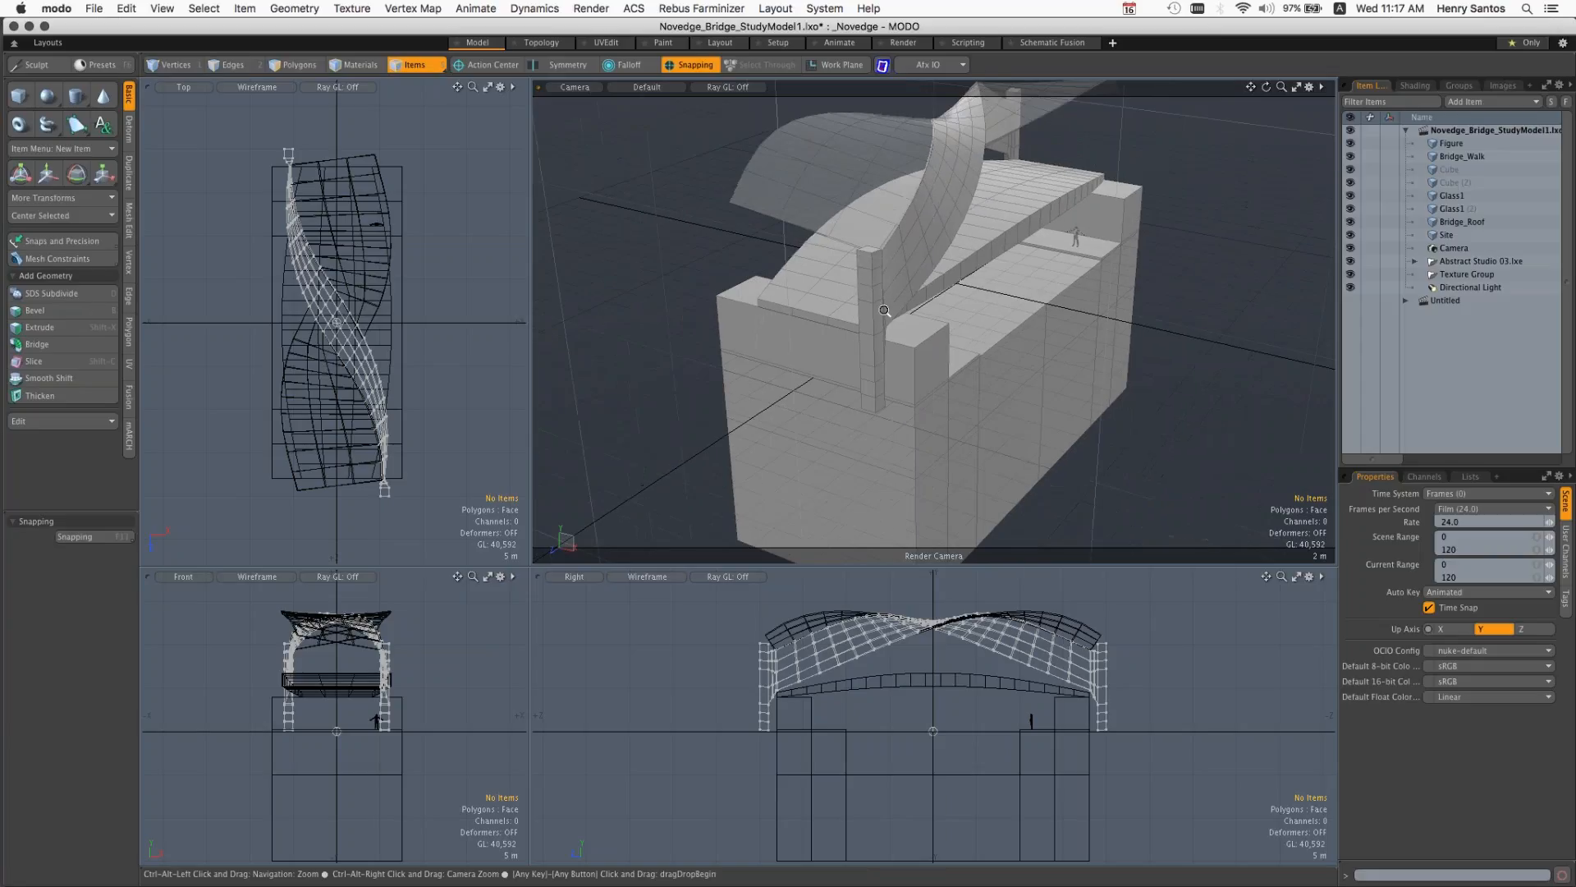
alt+drag(882, 362, 1155, 404)
alt+drag(1137, 254, 1021, 305)
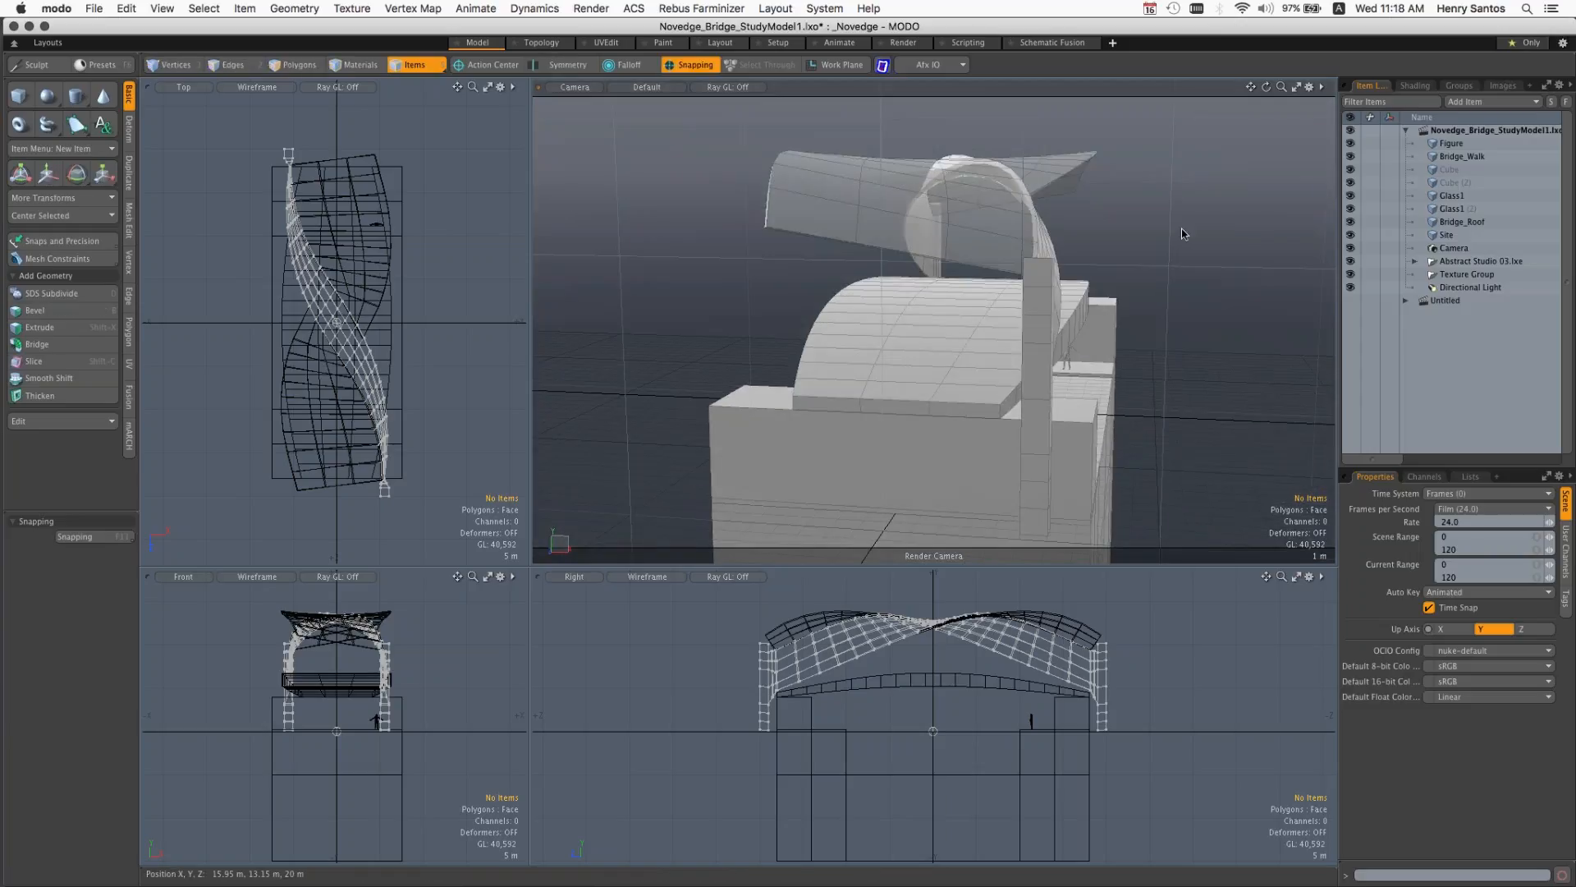
click(1103, 303)
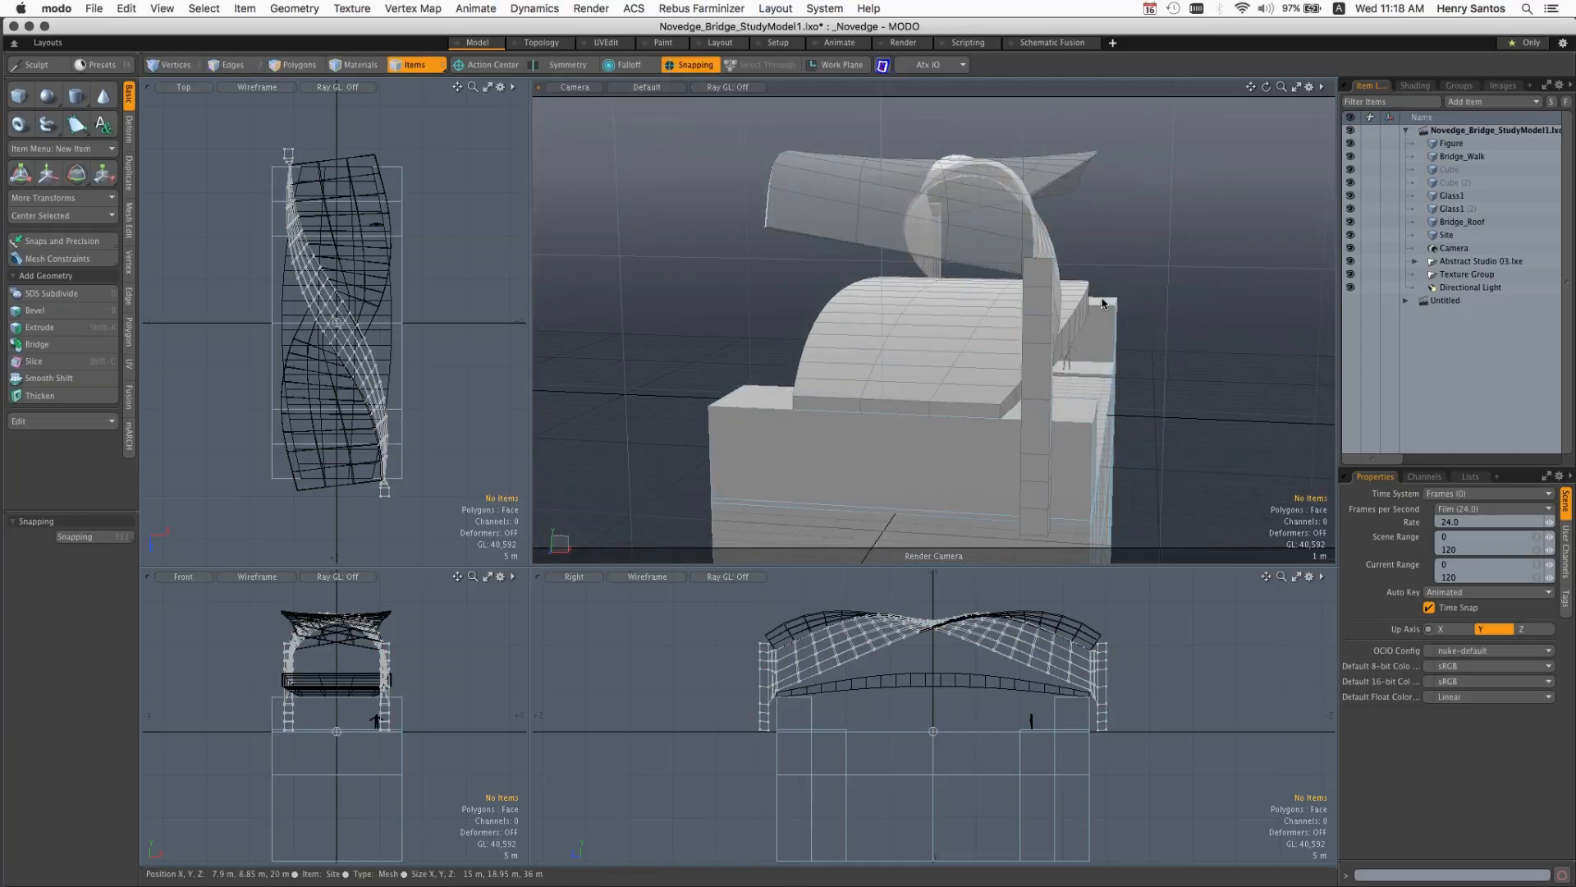
Step: Switch the large camera viewport to the Perspective view
click(575, 87)
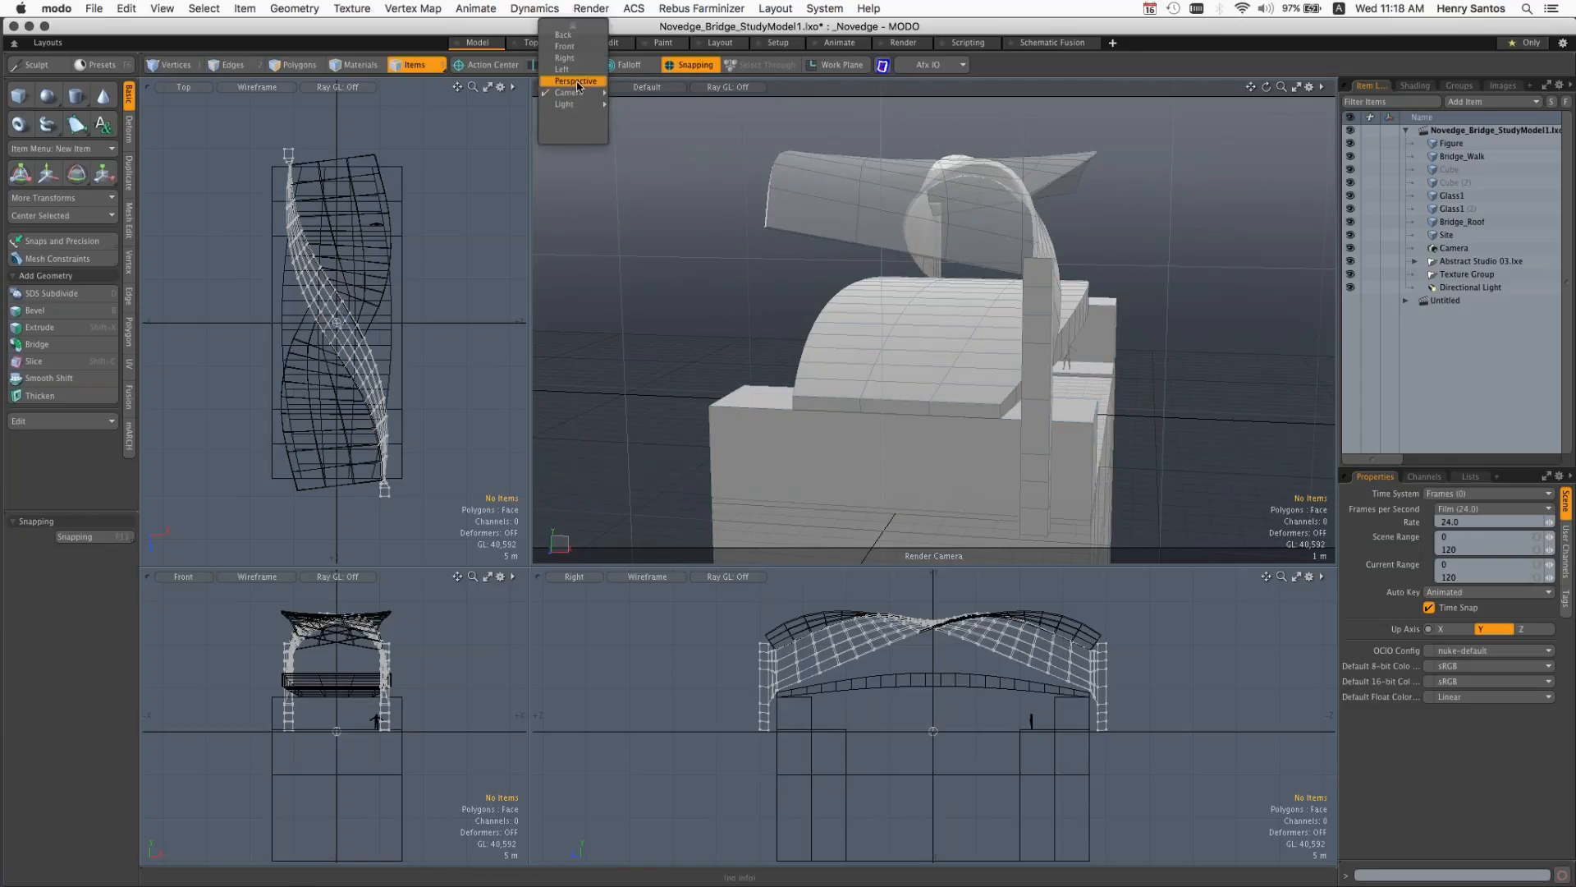
click(577, 82)
click(1025, 393)
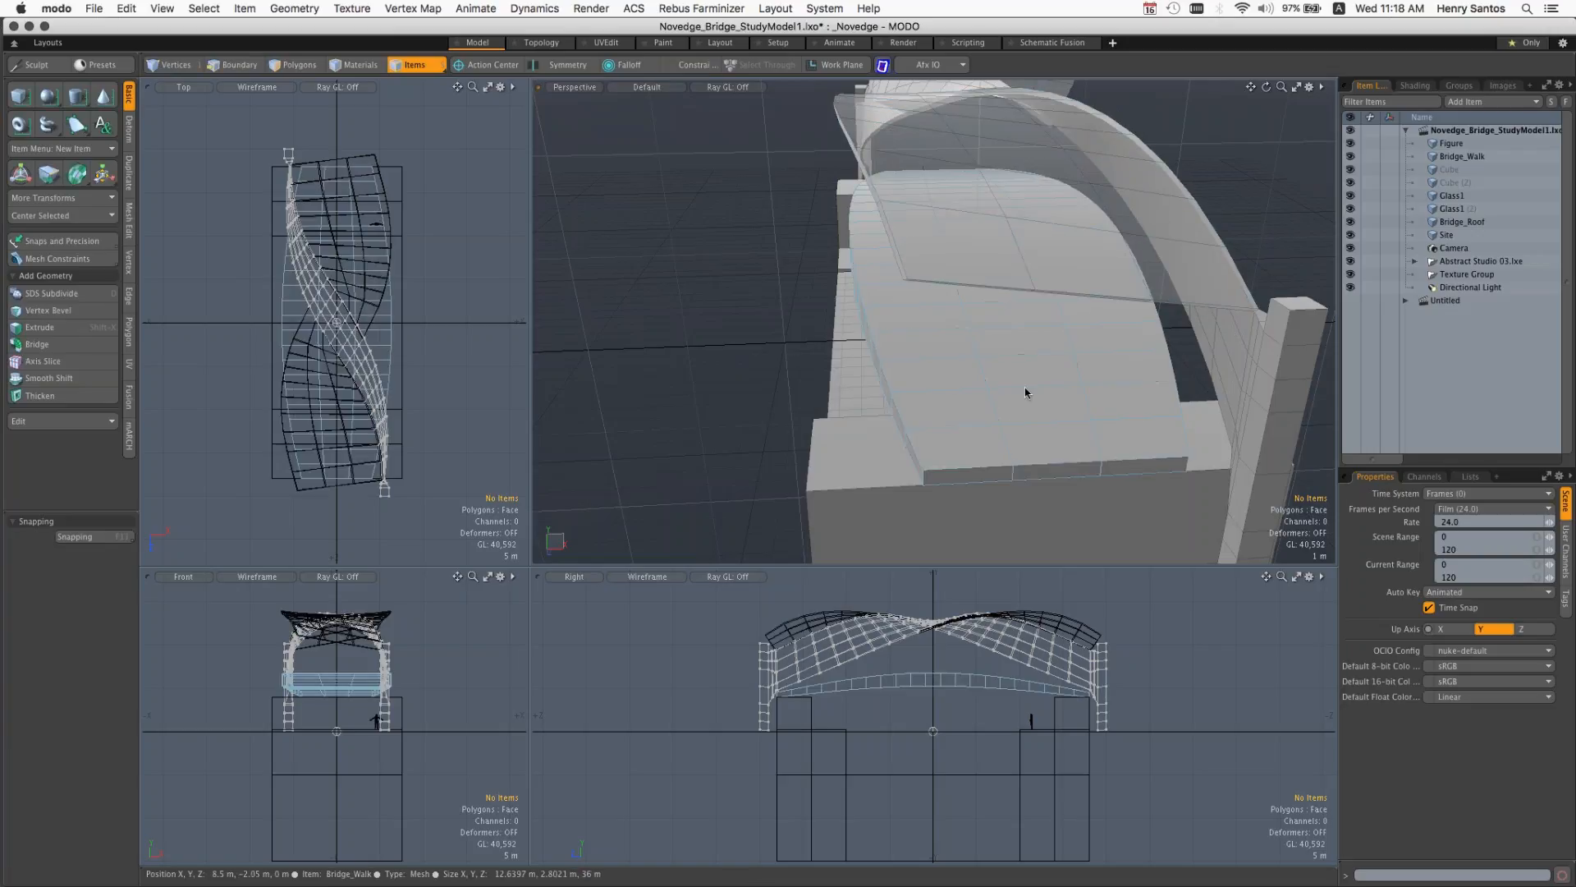
Step: Try the Top and Right views in the large viewport and return it to Perspective
key(ctrl+1)
click(1069, 361)
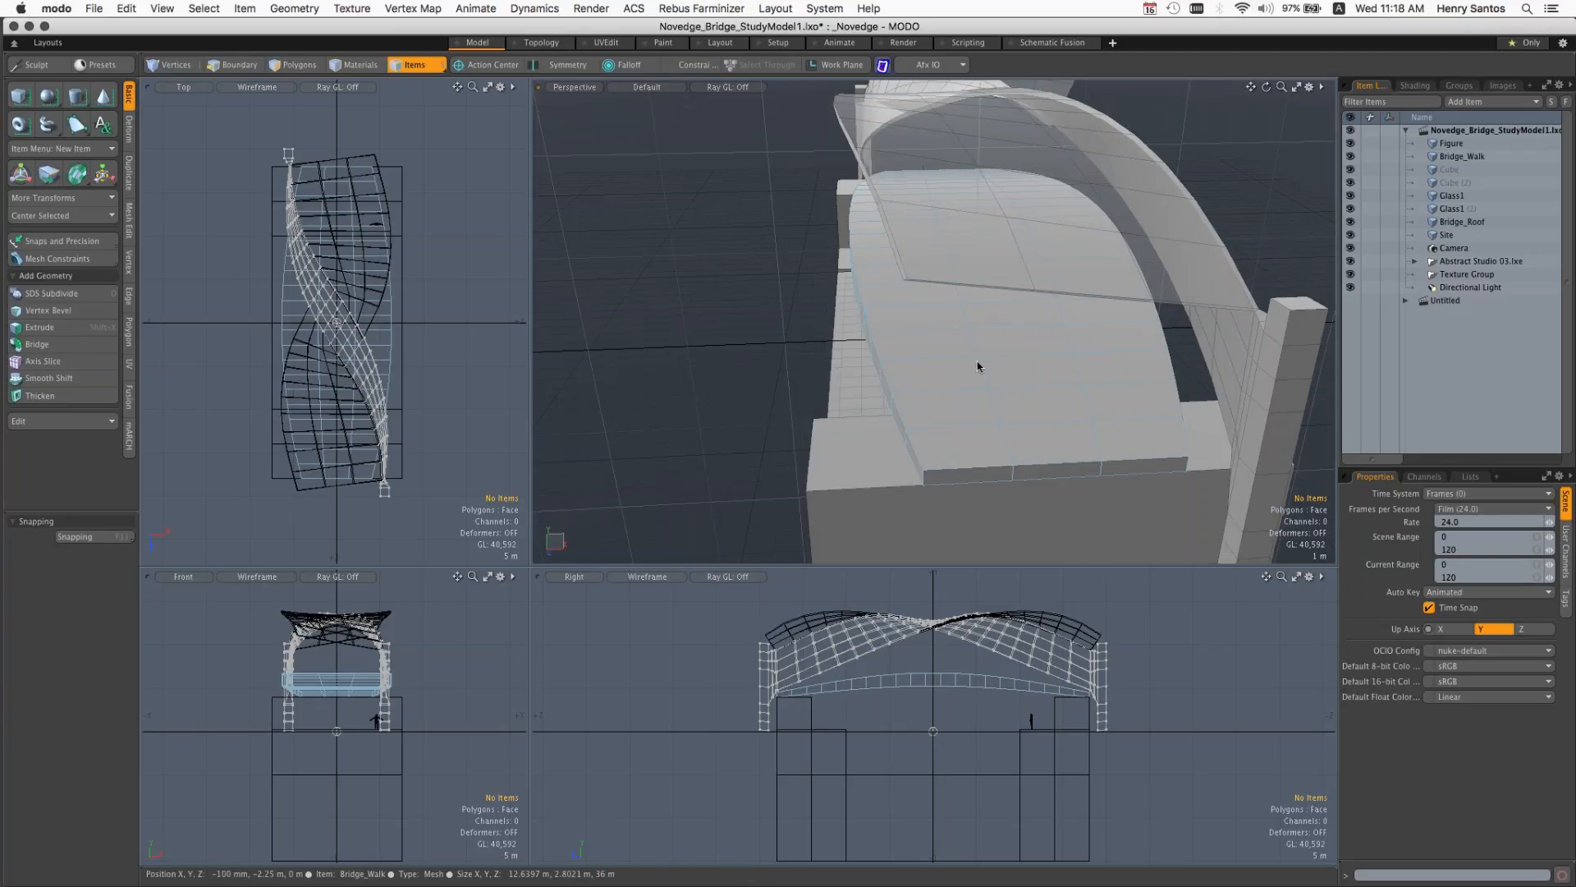
click(1001, 393)
key(ctrl+1)
click(1003, 351)
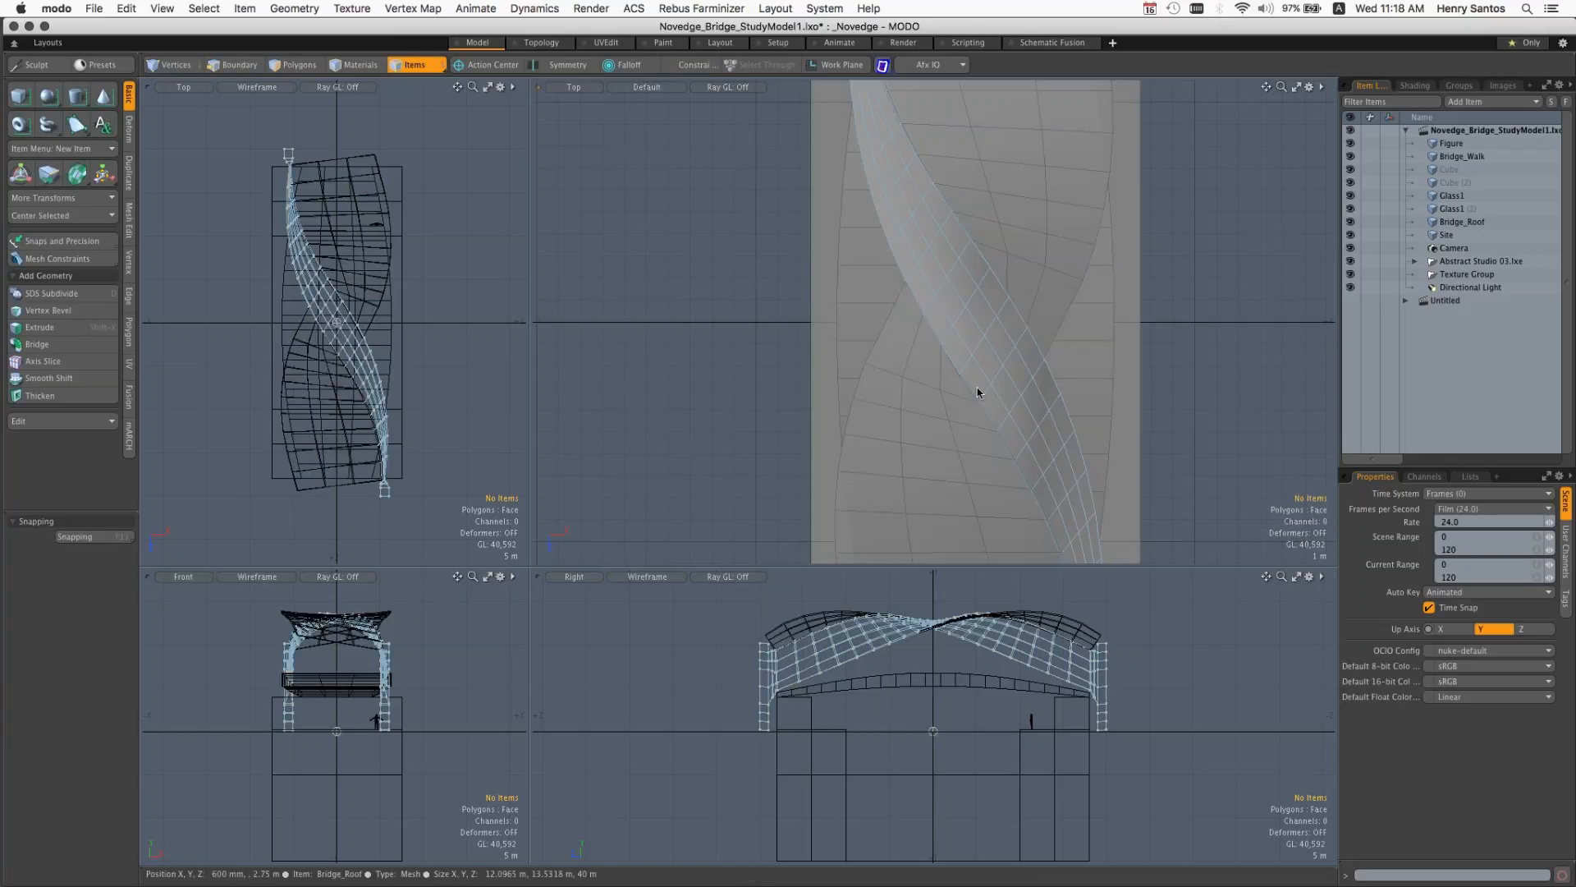
key(ctrl+1)
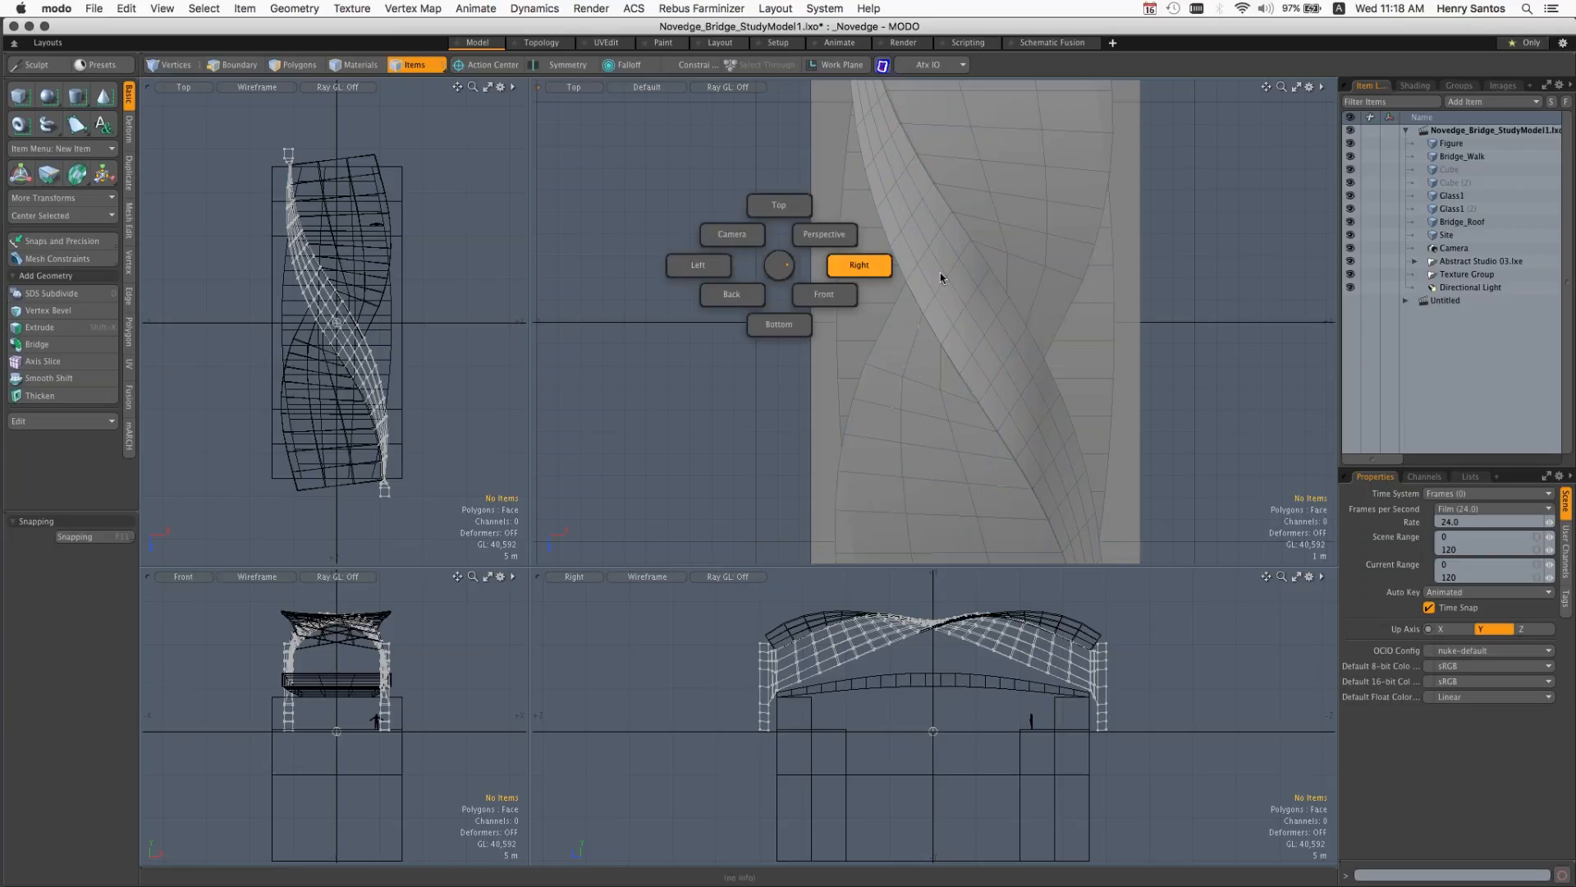
click(857, 266)
key(ctrl+1)
click(1058, 310)
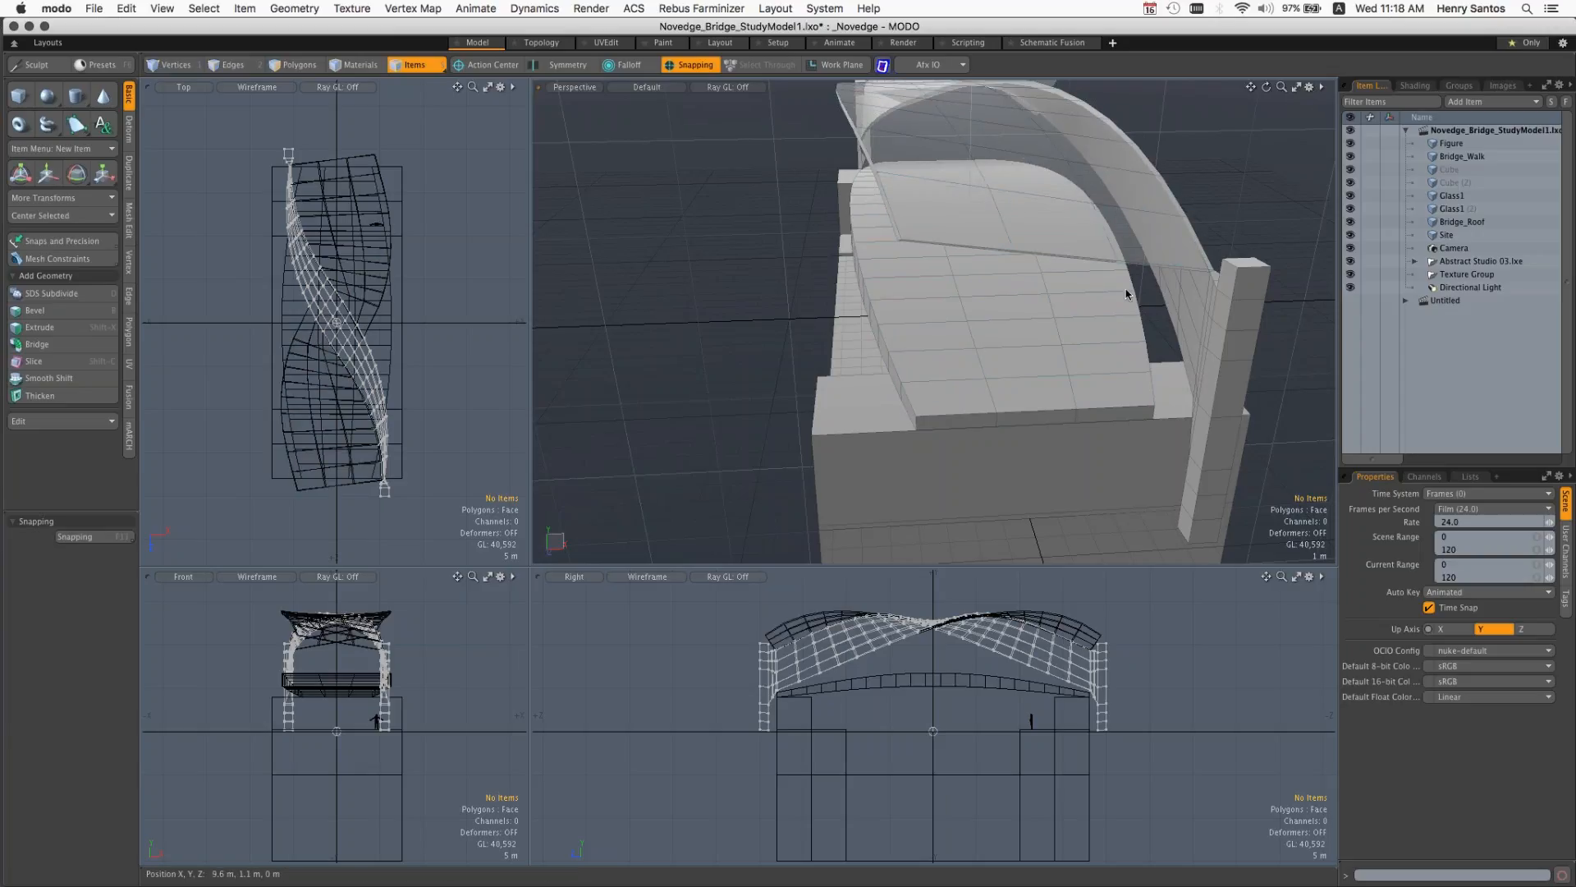
Step: Maximize the perspective viewport, switch it to the Top view and frame the whole bridge
key(ctrl+space)
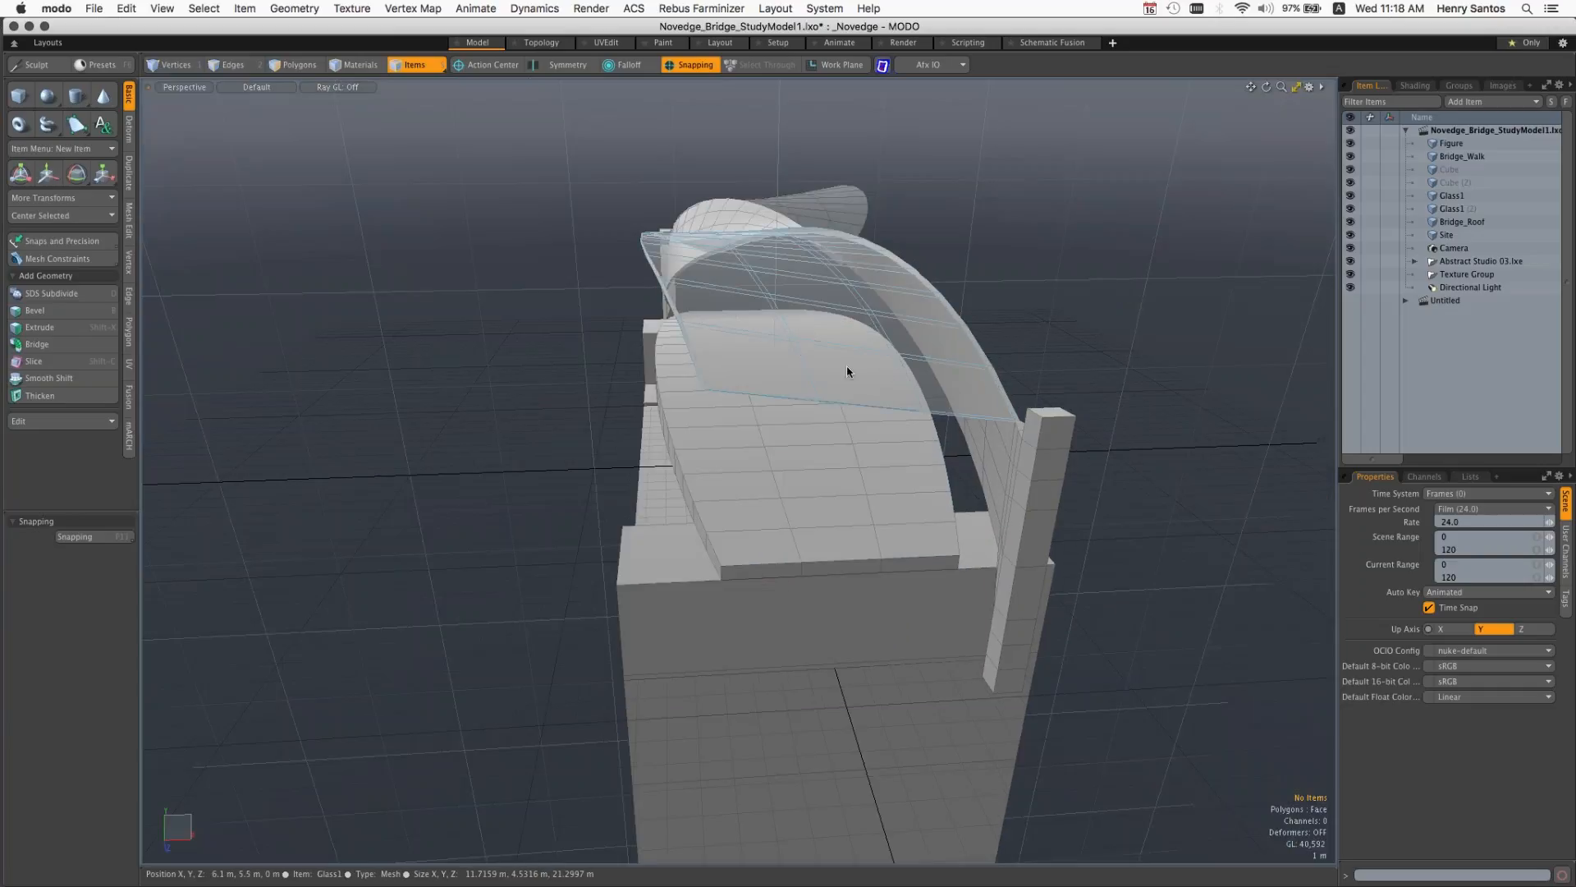
alt+drag(805, 452, 897, 485)
key(ctrl+space)
click(854, 422)
ctrl+alt+drag(1022, 494, 906, 476)
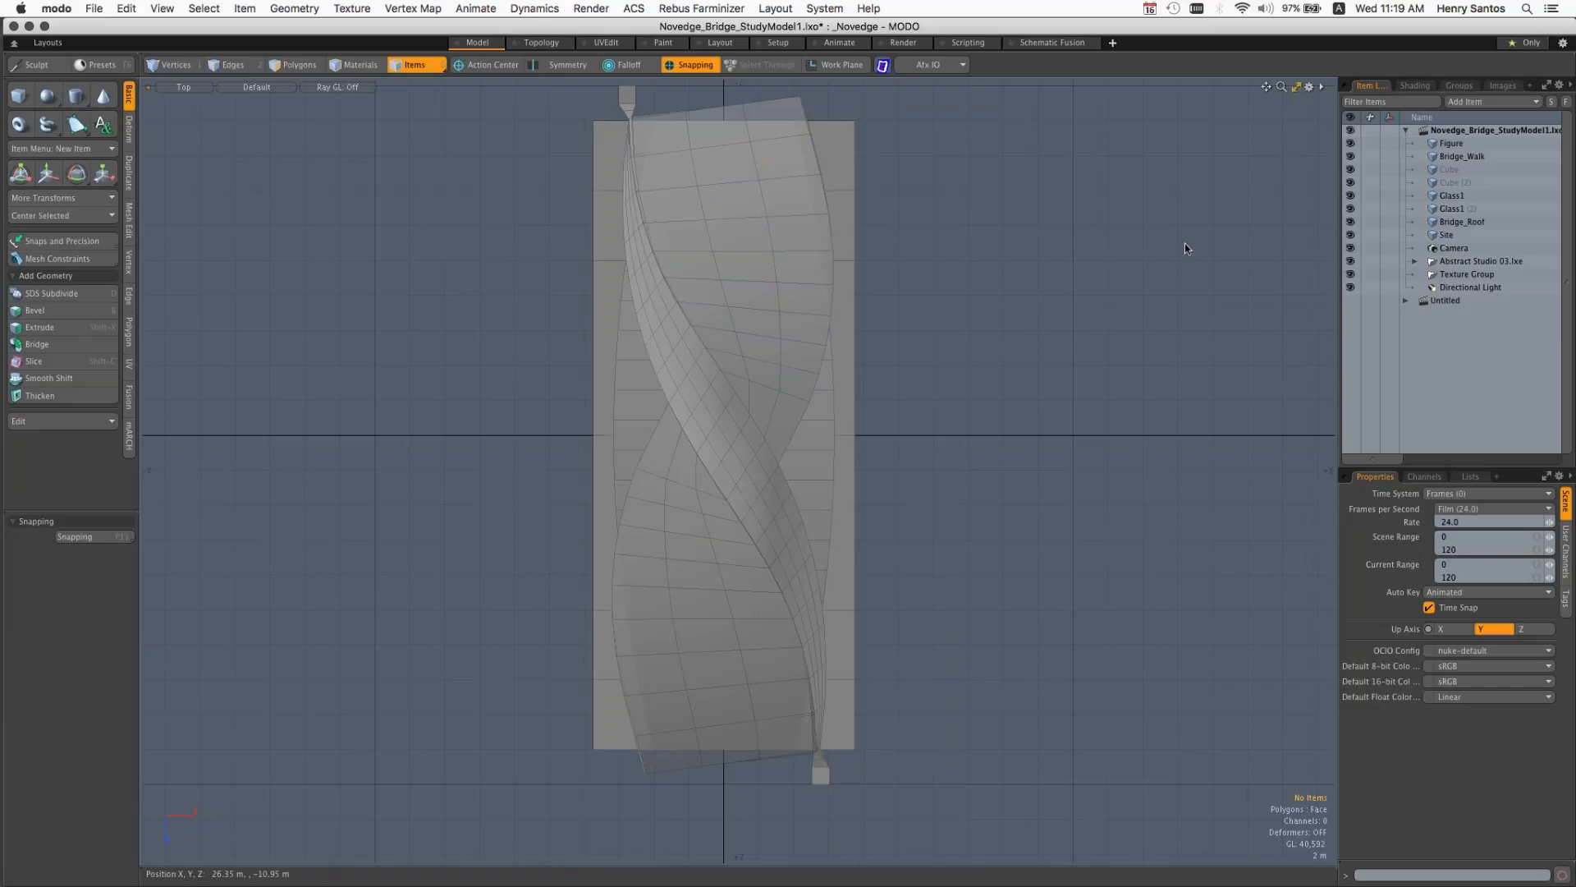
Step: Disable Make Inactive Same as Active for inactive meshes in the viewport properties and return to the Perspective view
key(o)
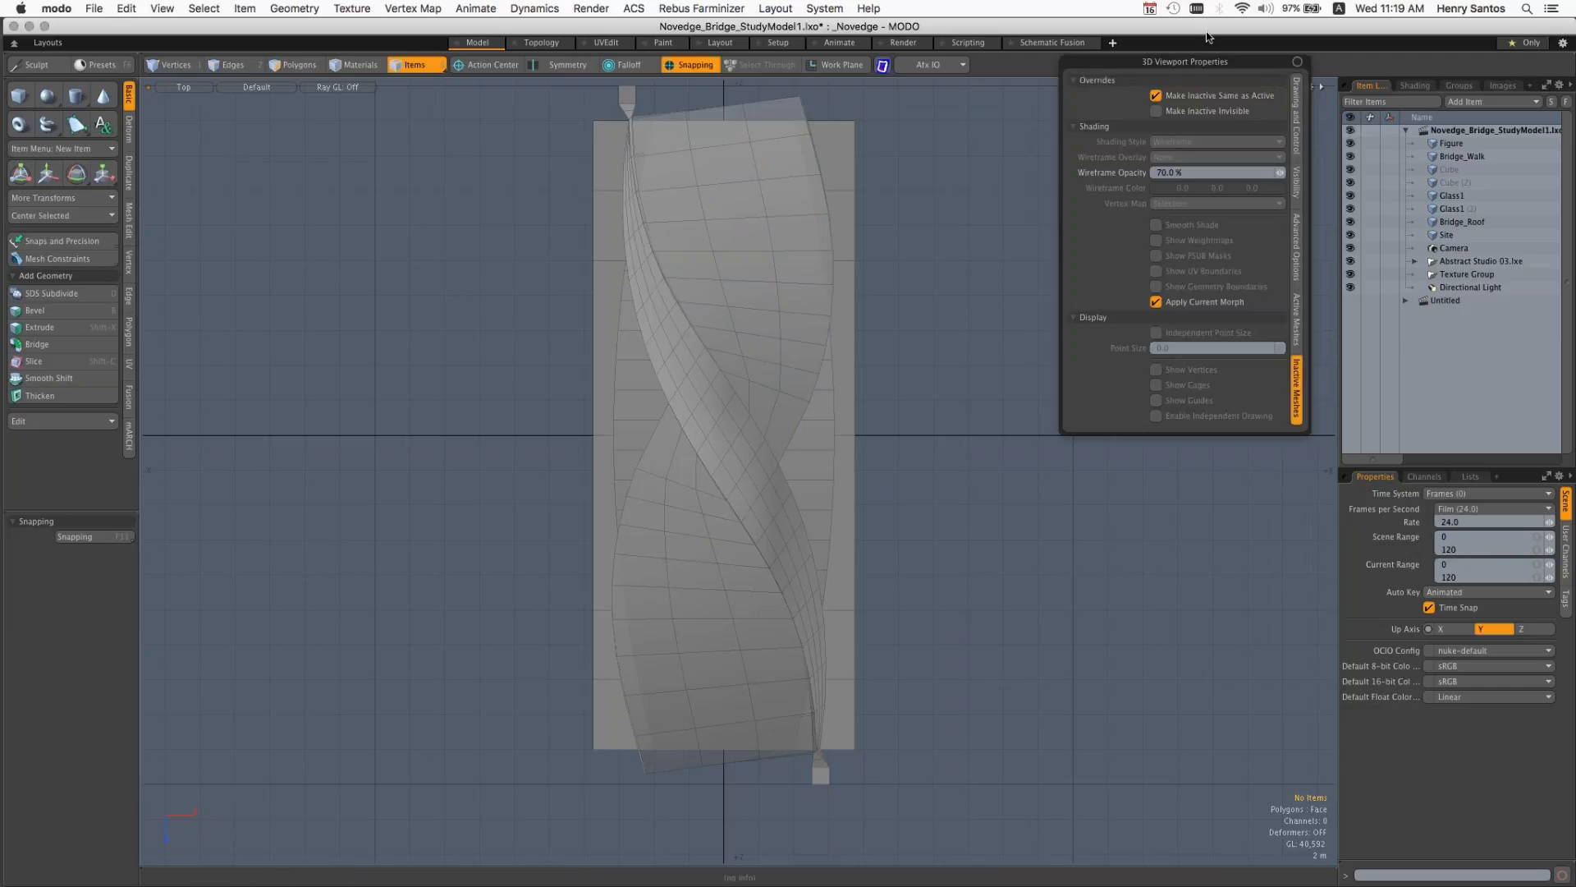
click(1174, 95)
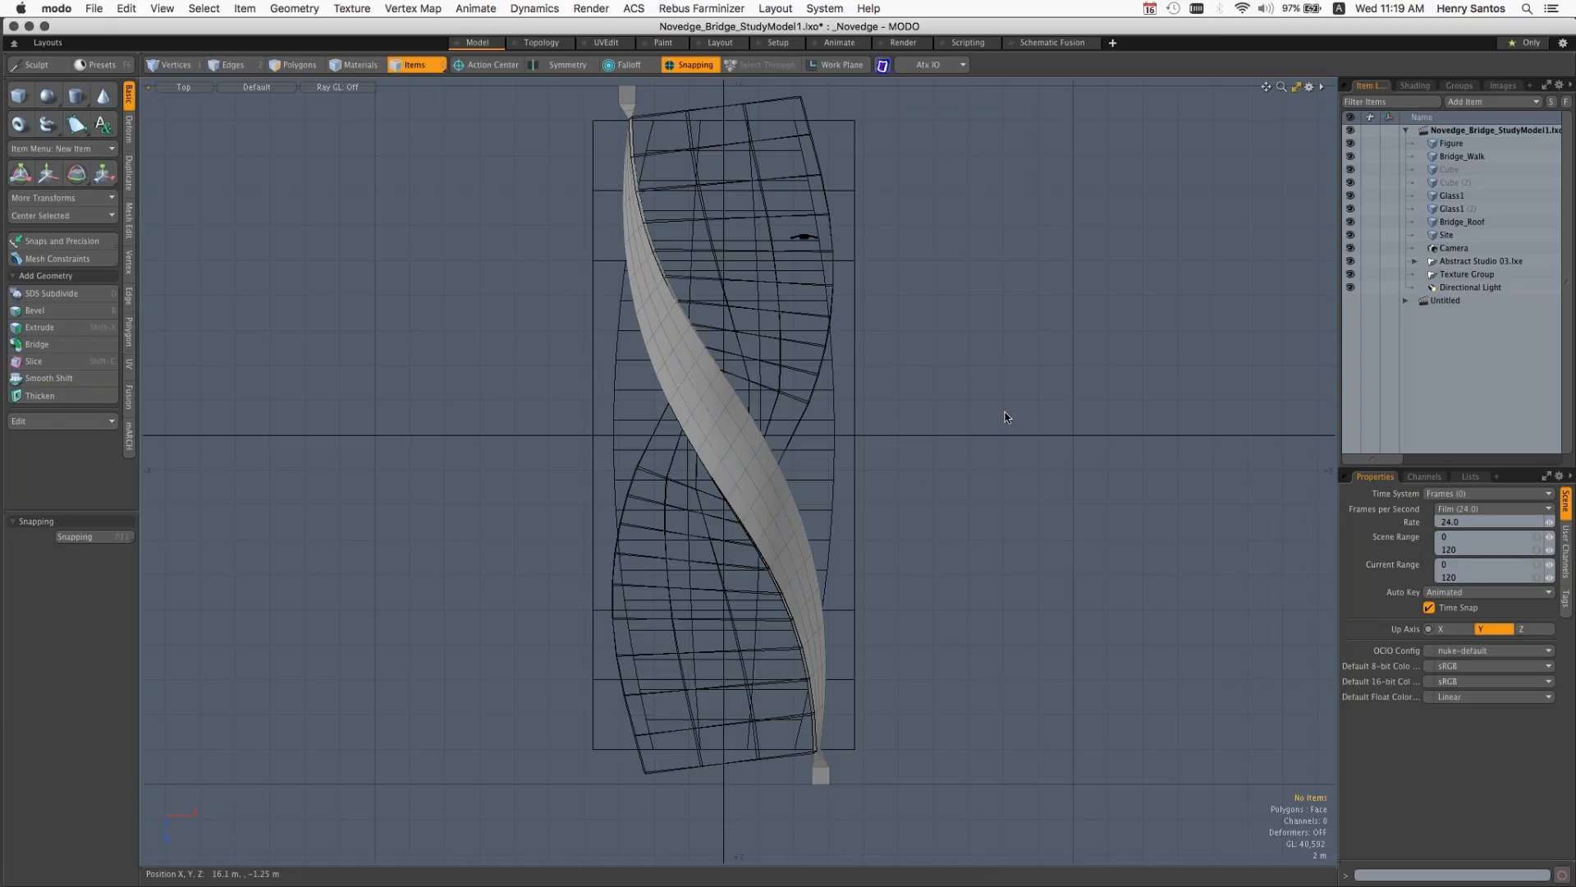
key(ctrl+space)
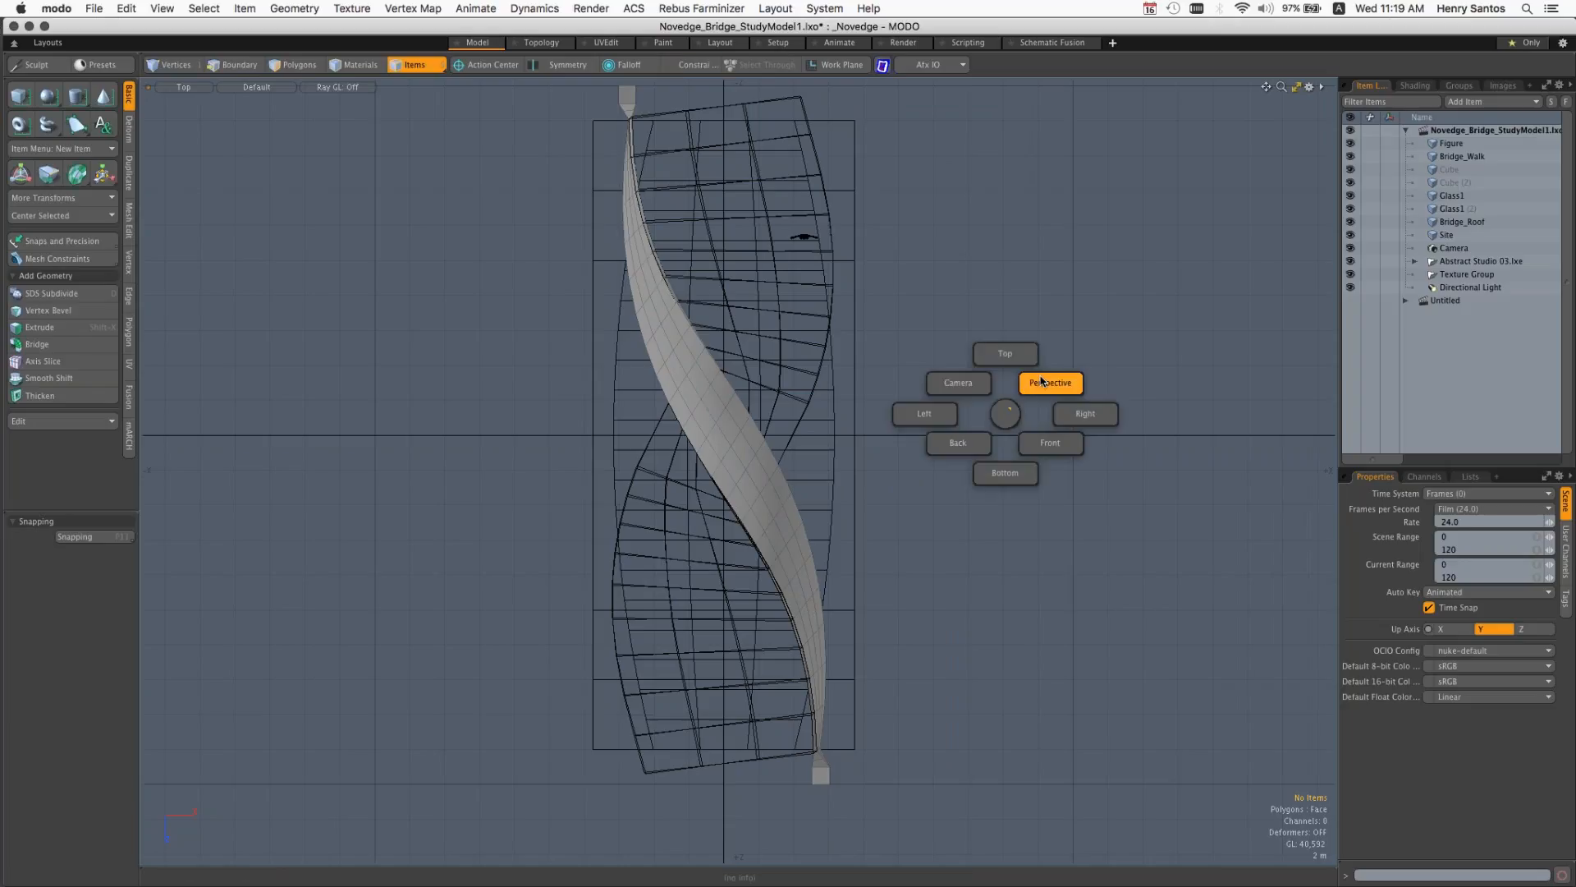
click(1041, 381)
alt+drag(1041, 377, 939, 496)
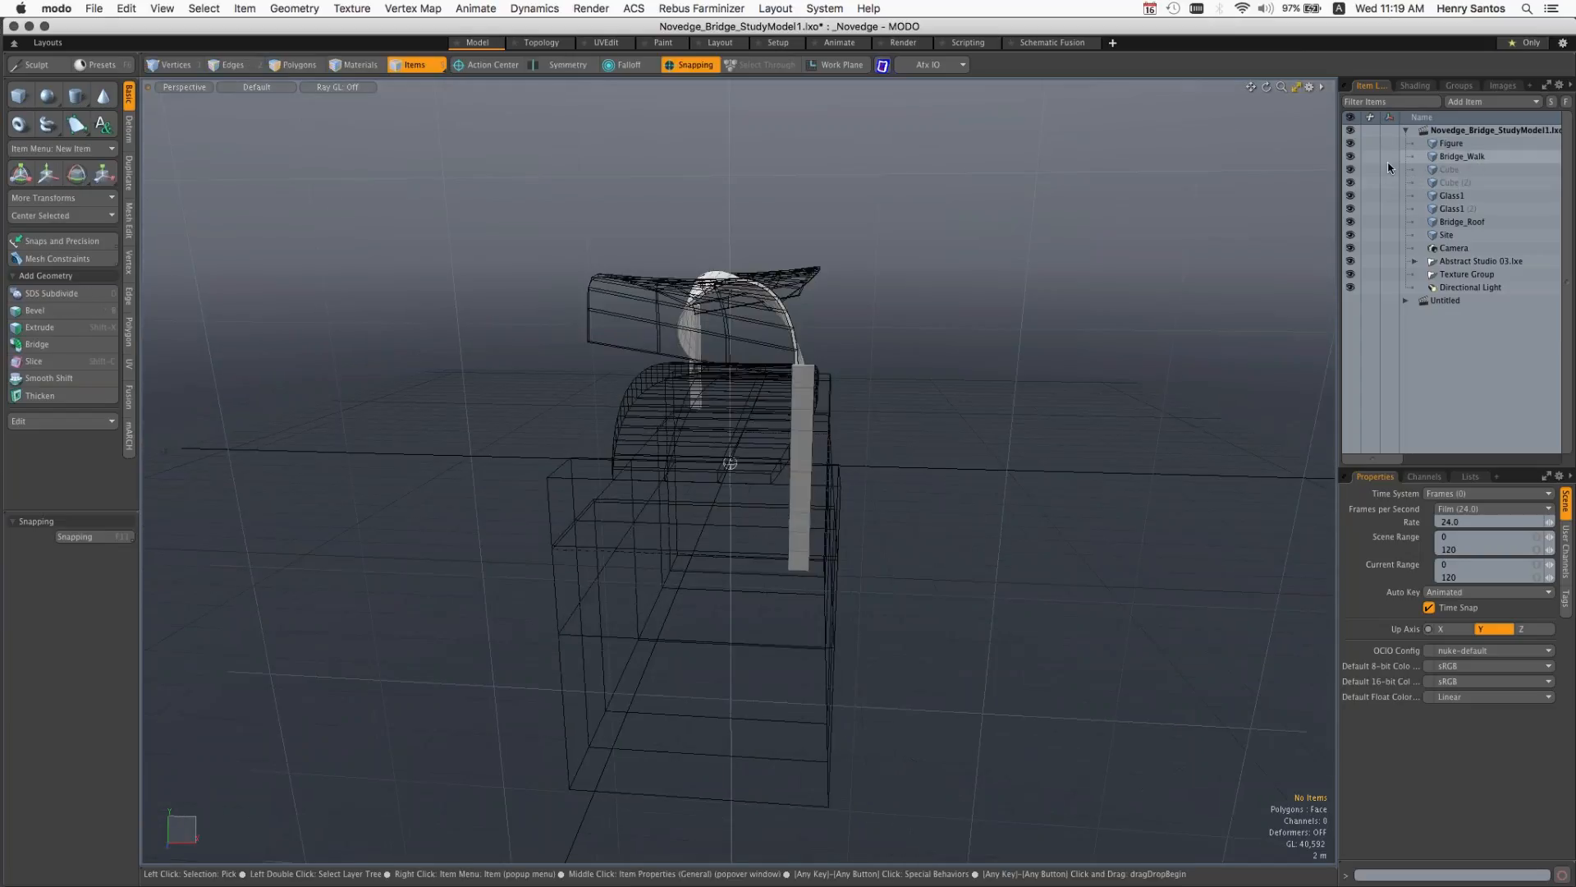
Step: Hide the Bridge_Walk, both Glass1, Bridge_Roof and Figure meshes, keeping the Site mesh shown
click(1351, 157)
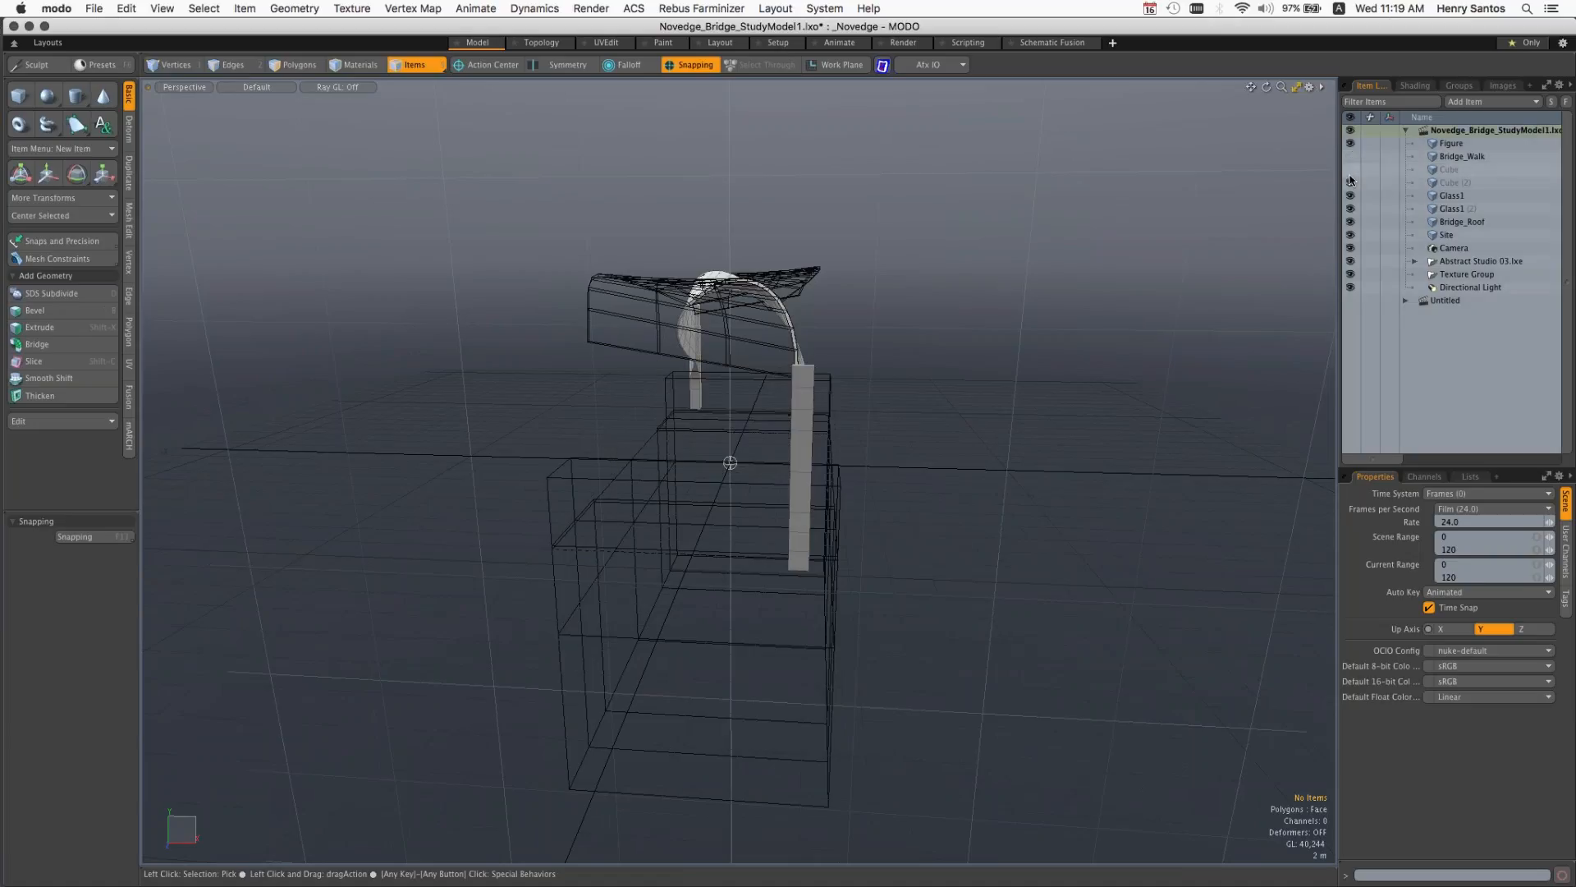
click(1350, 194)
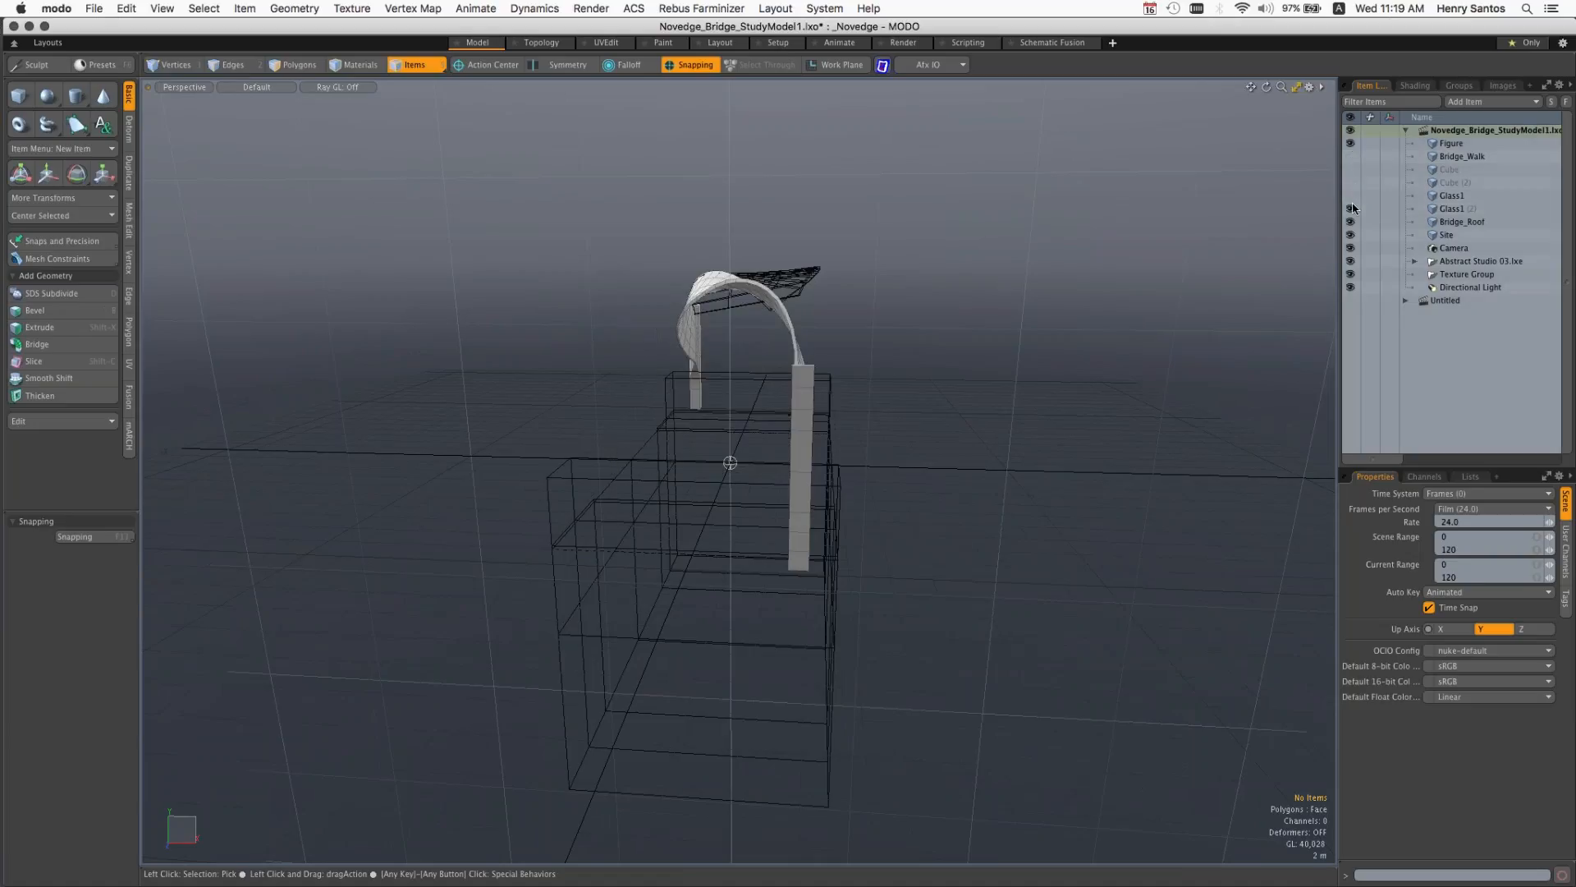
click(1350, 209)
click(1350, 221)
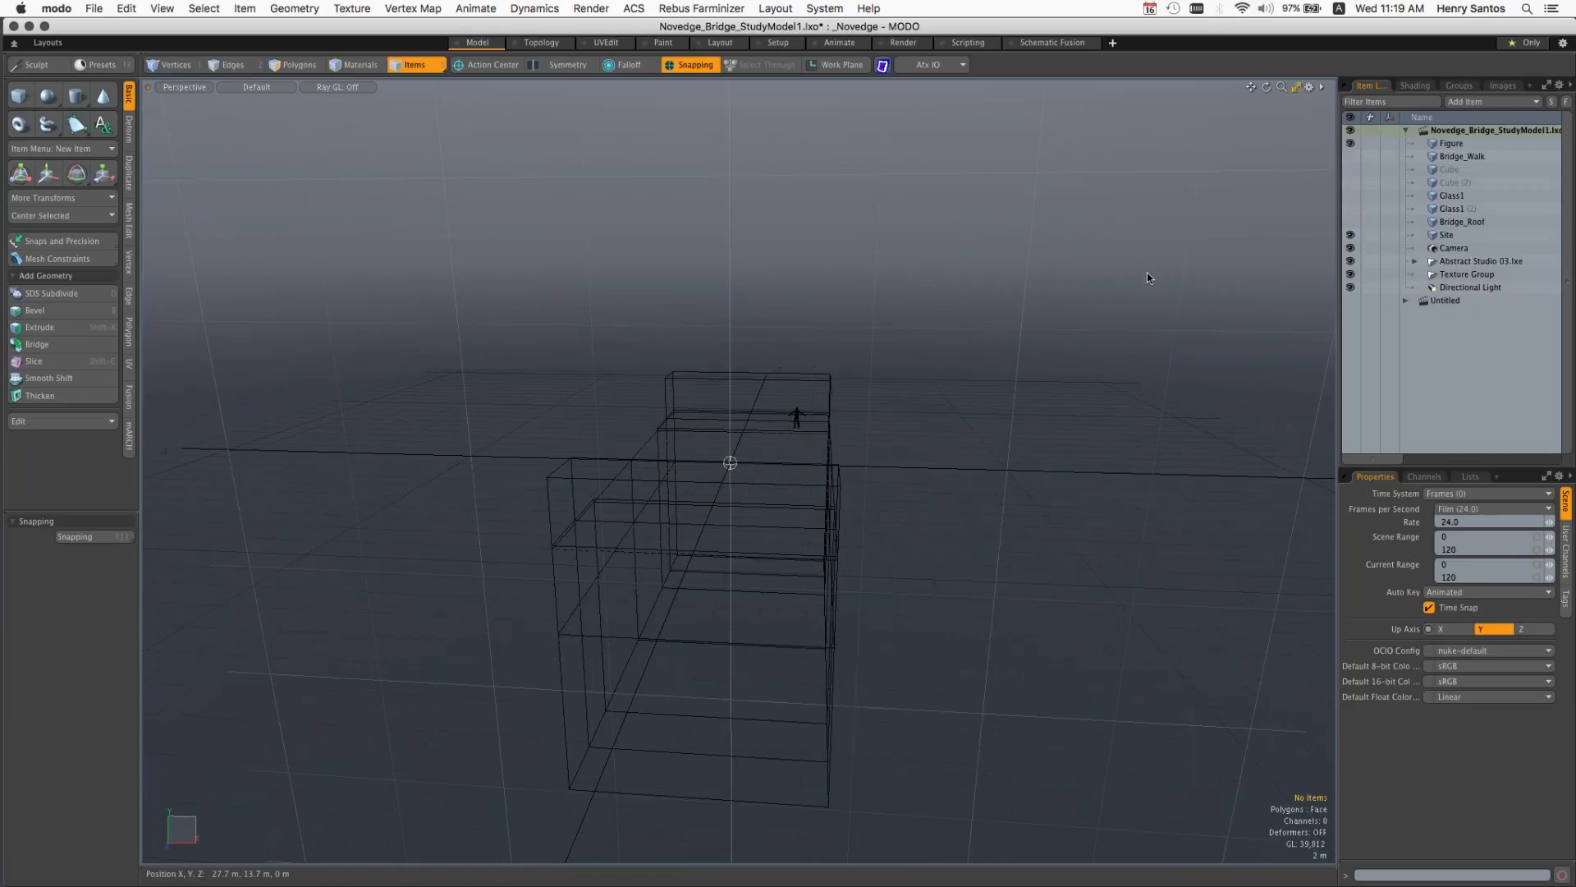
alt+drag(1119, 391, 903, 386)
click(1462, 145)
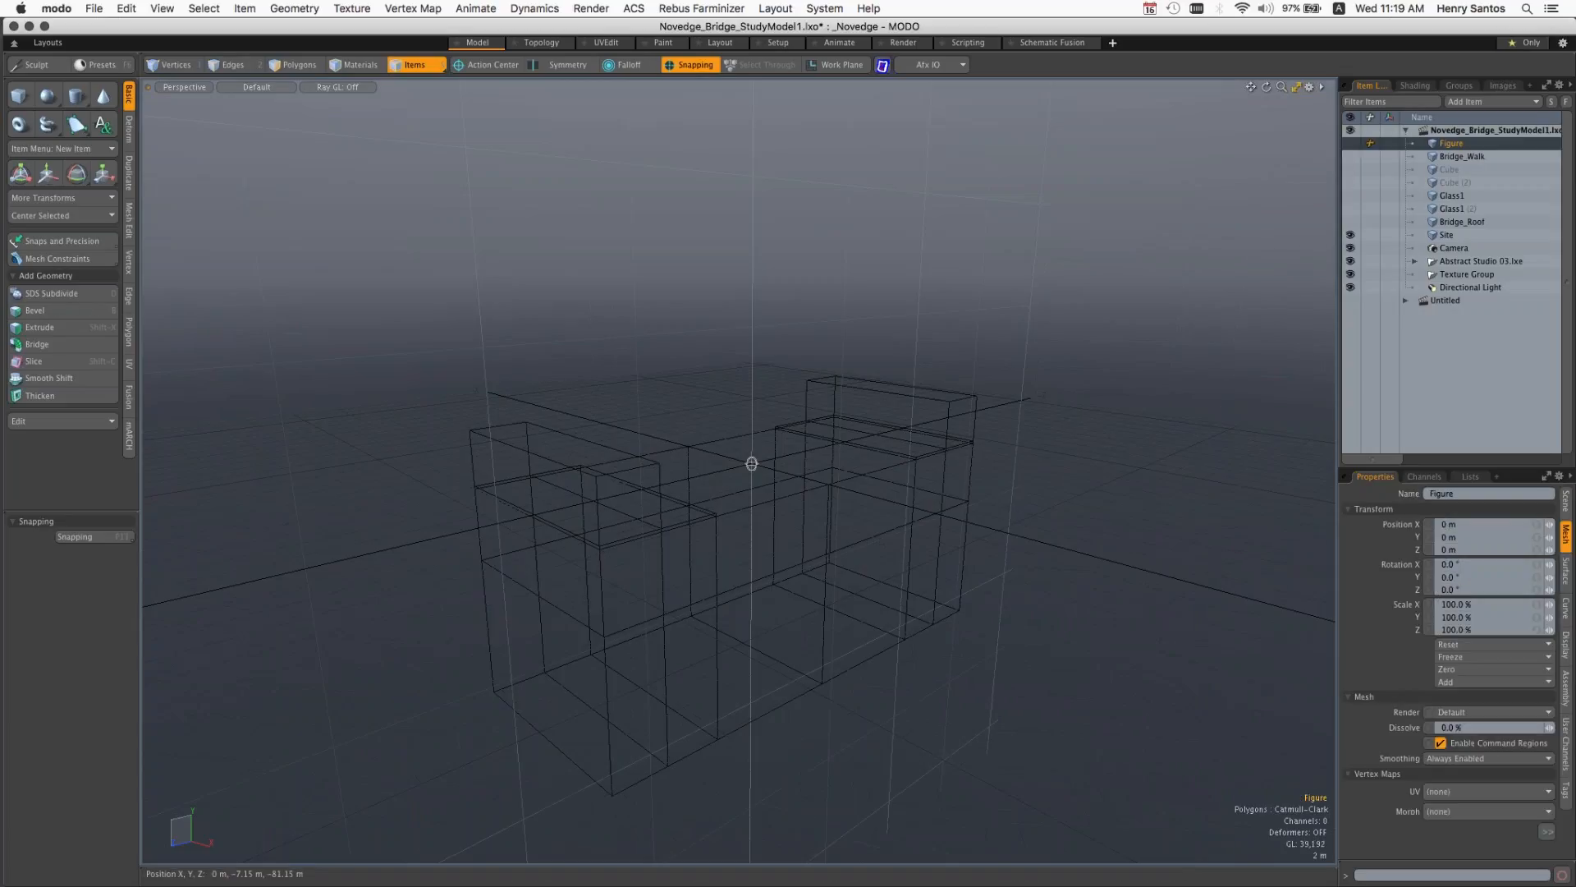
Step: Select the Site mesh and inspect it from several sides by orbiting, zooming and panning the perspective view
mouse_move(1042, 442)
alt+mouse_down()
mouse_move(916, 441)
mouse_move(1044, 450)
mouse_move(1049, 417)
alt+mouse_up()
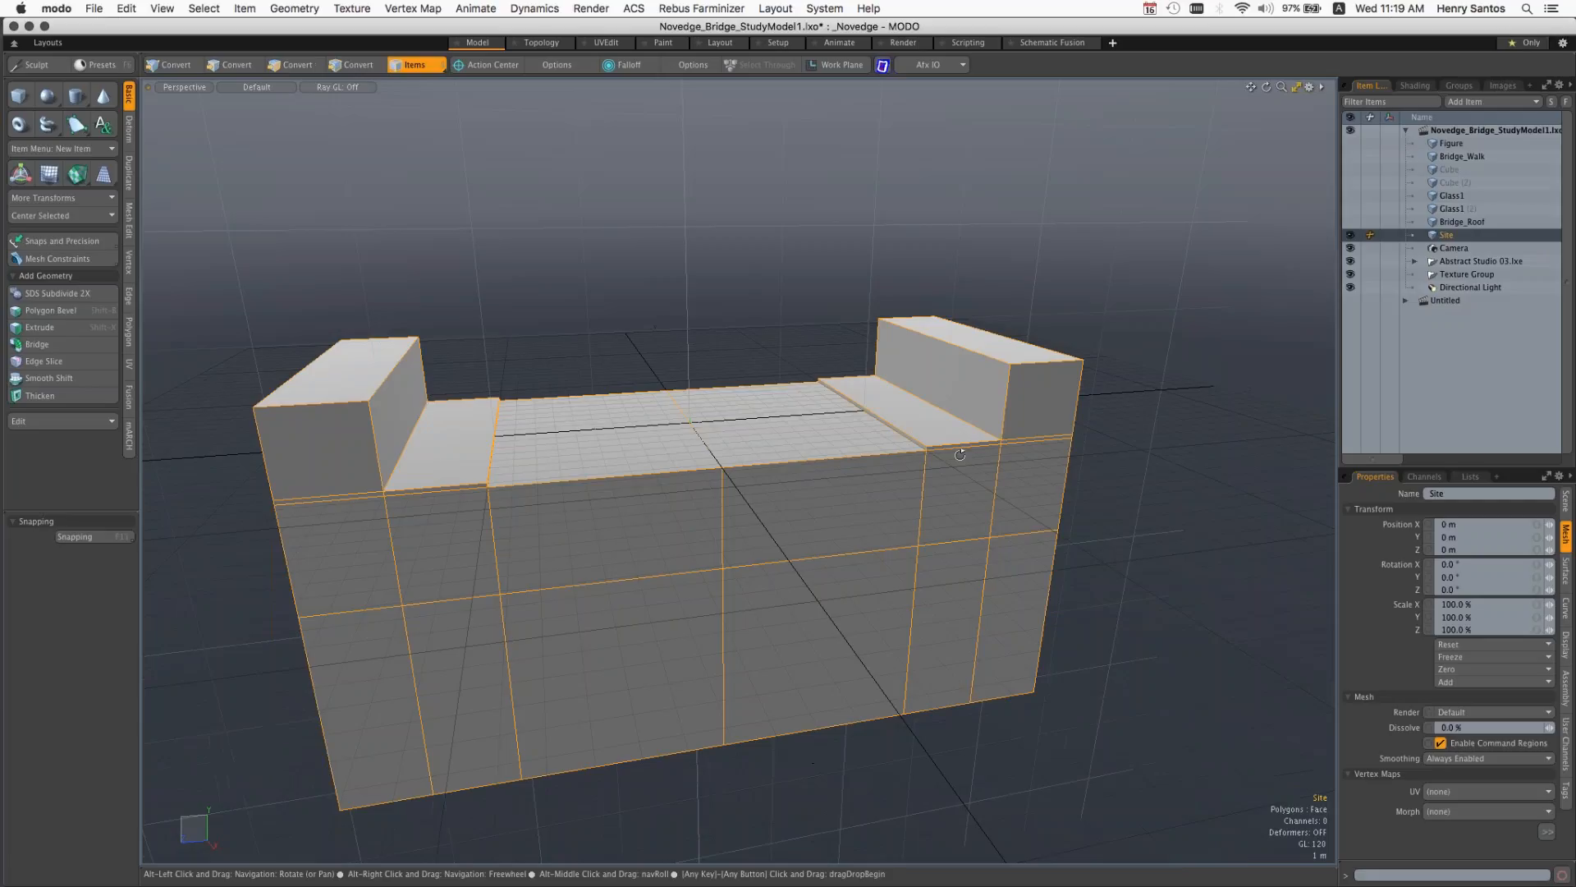
alt+drag(738, 443, 821, 460)
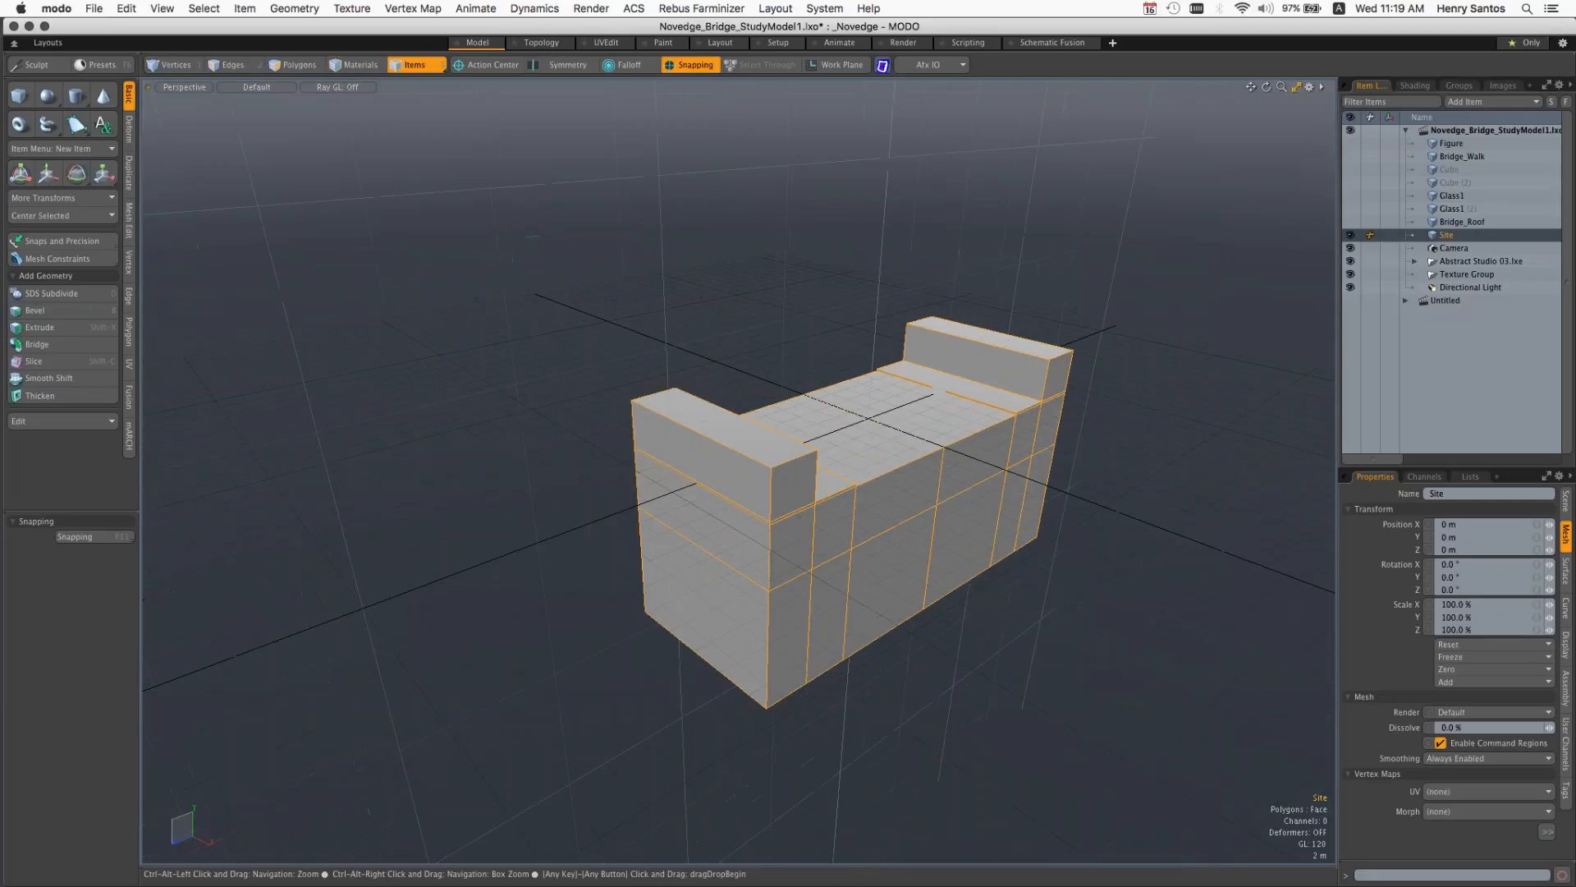
ctrl+alt+drag(985, 448, 1022, 448)
alt+drag(1022, 448, 985, 401)
alt+shift+drag(854, 355, 1022, 334)
alt+drag(1018, 516, 979, 441)
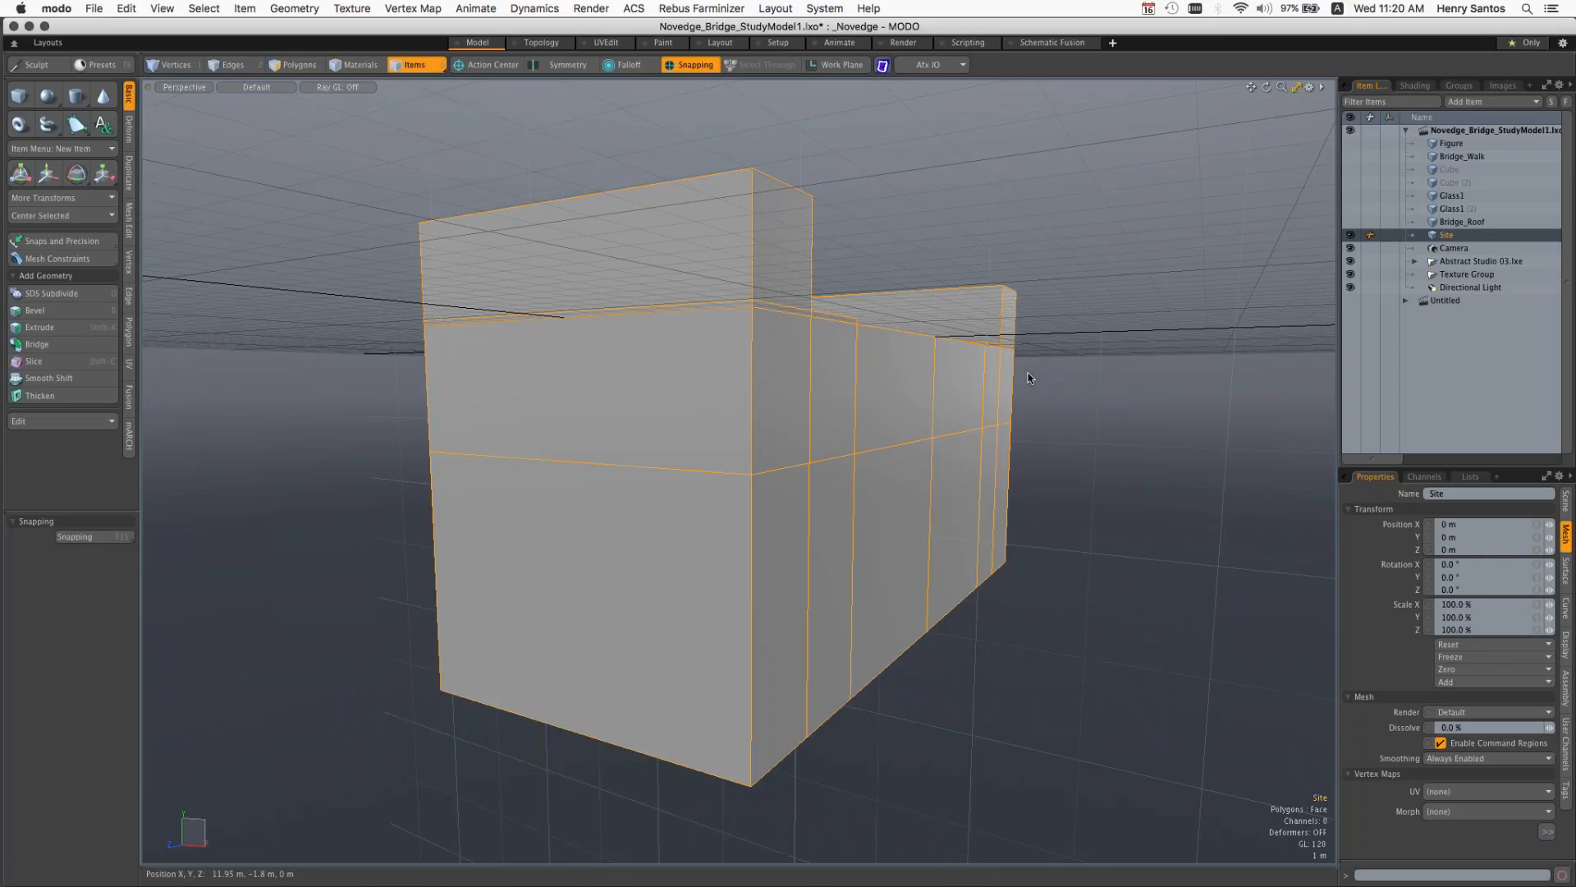
key(alt)
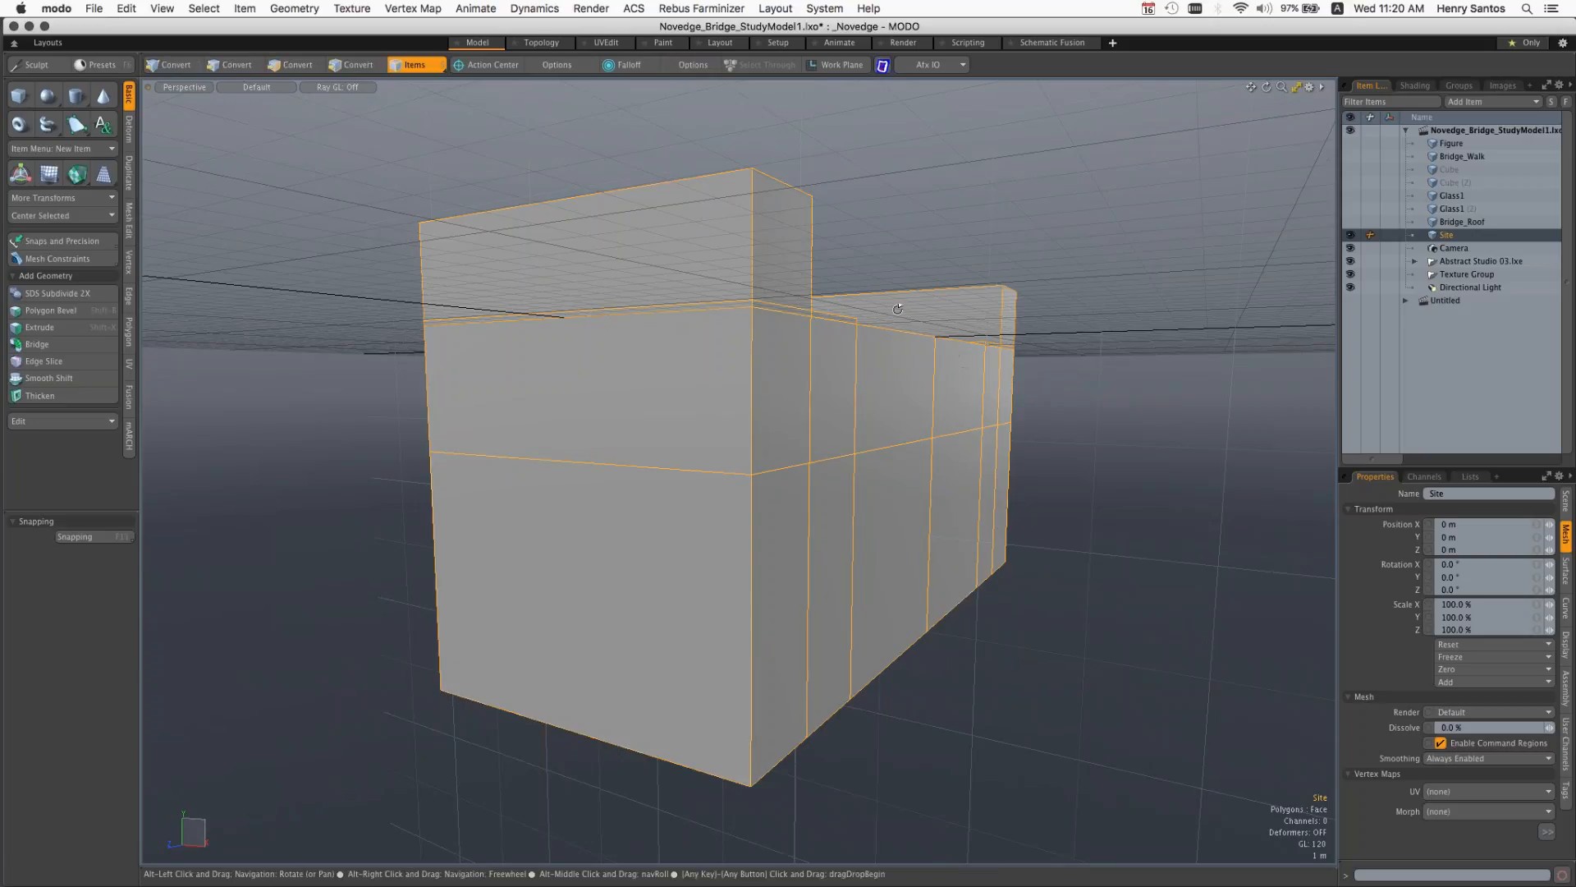
alt+drag(897, 309, 835, 341)
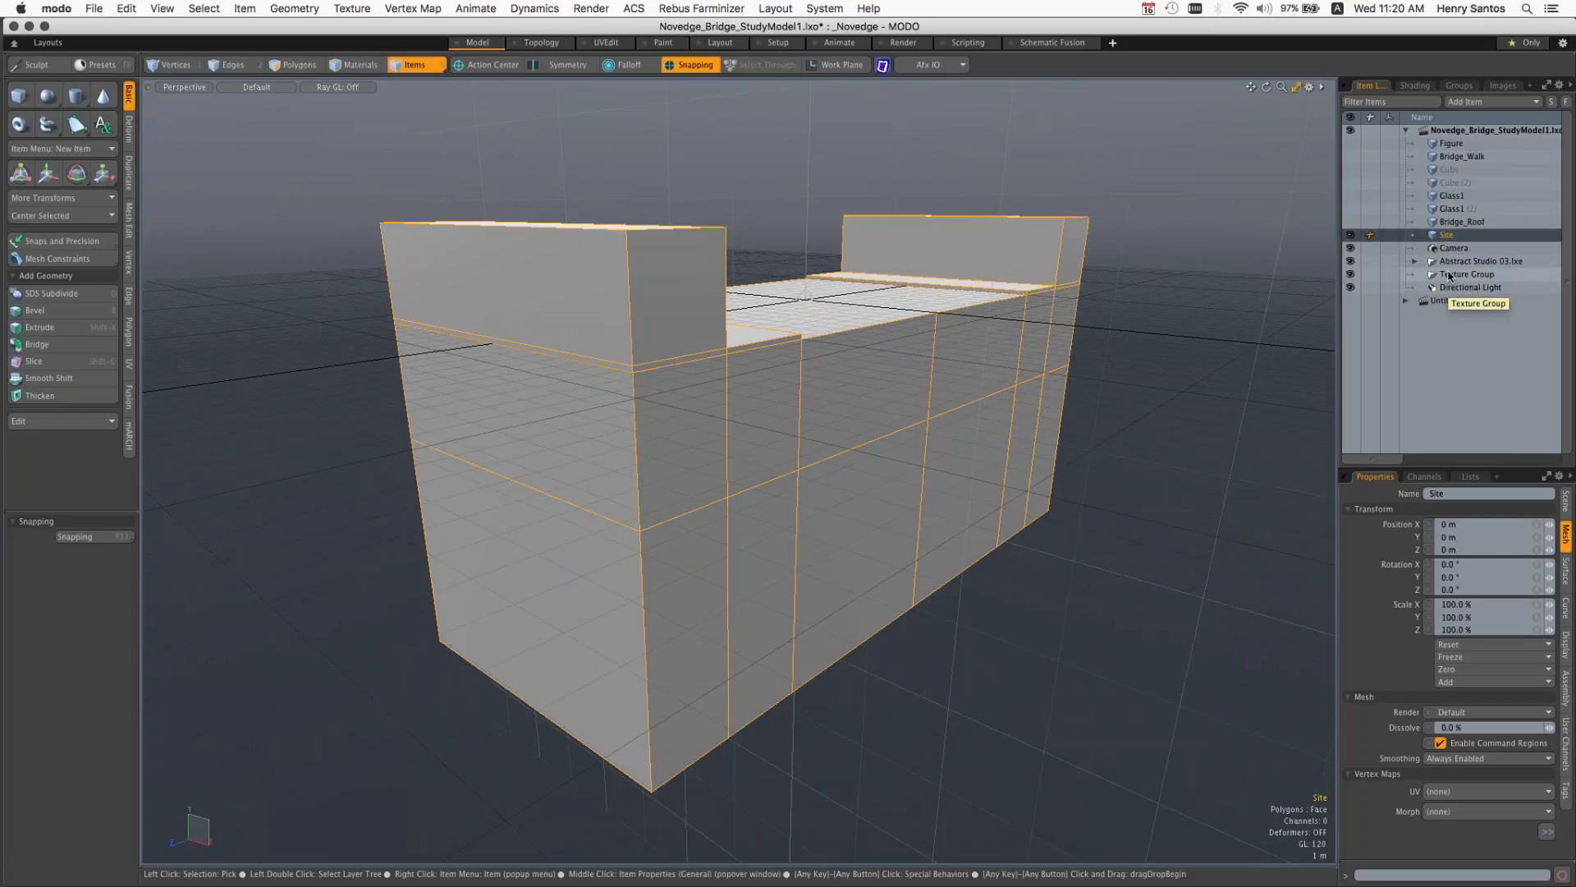
Step: Look inside the Abstract Studio 03.lxe group, collapse it again, and deselect and reselect the Site mesh
click(1415, 262)
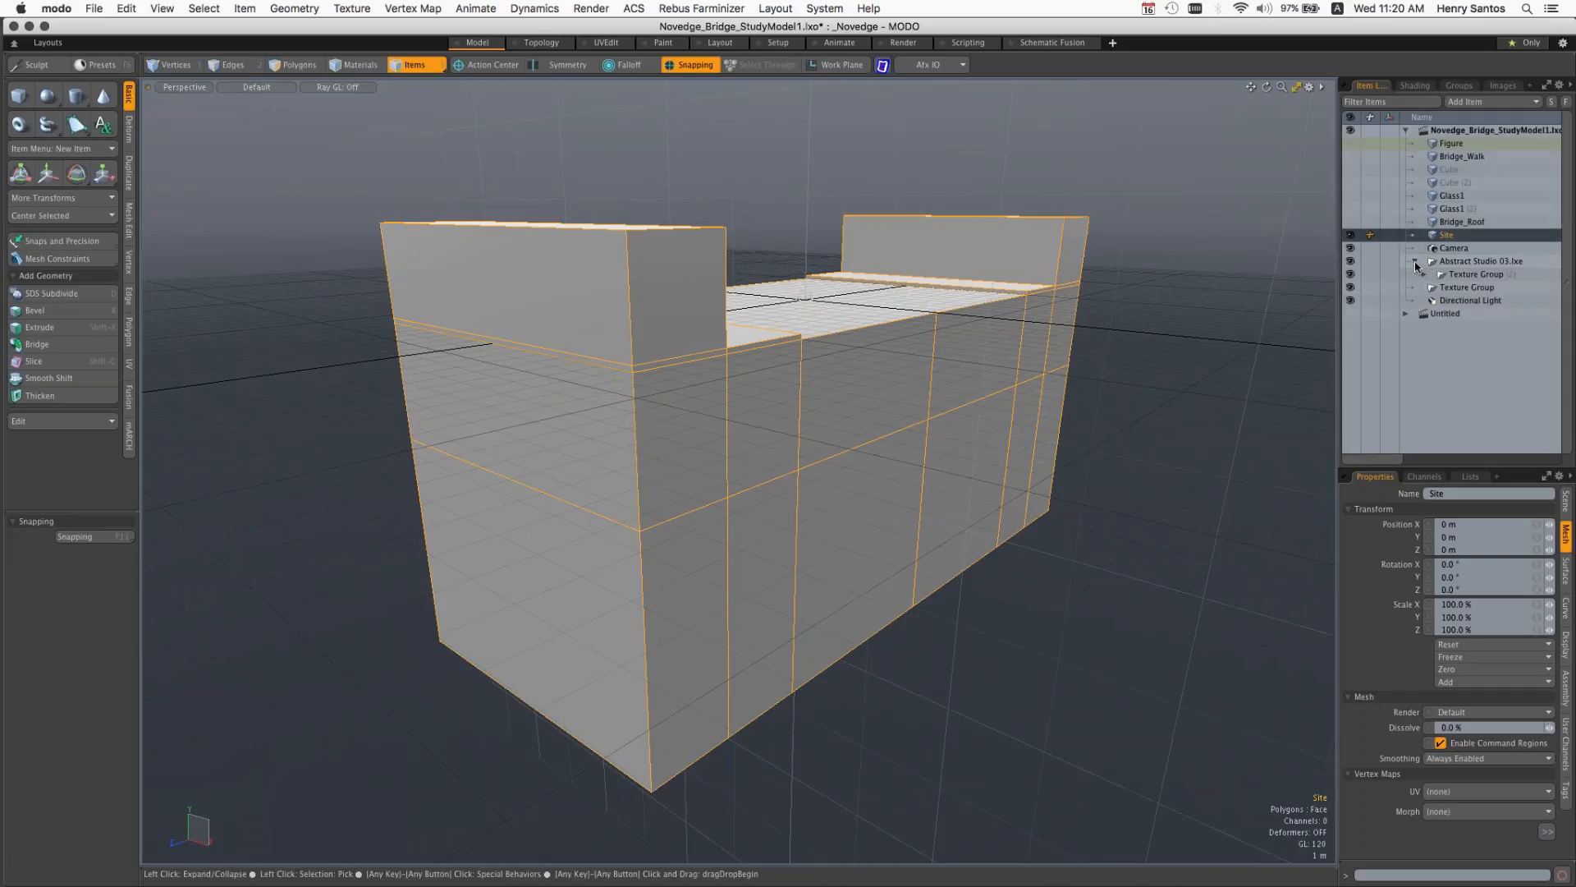
click(1415, 262)
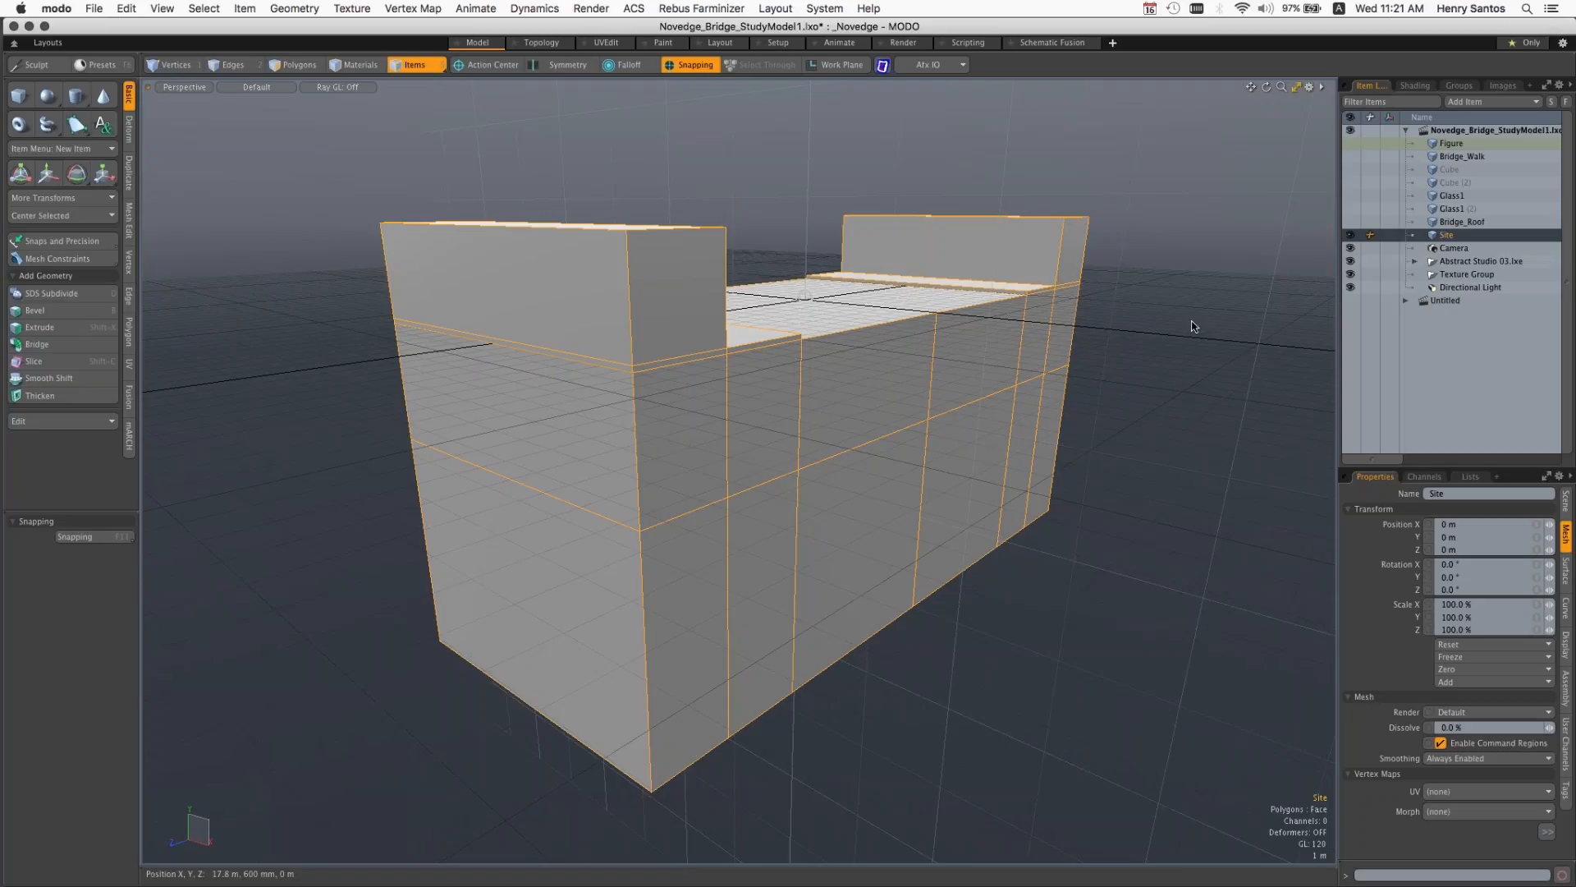
click(995, 355)
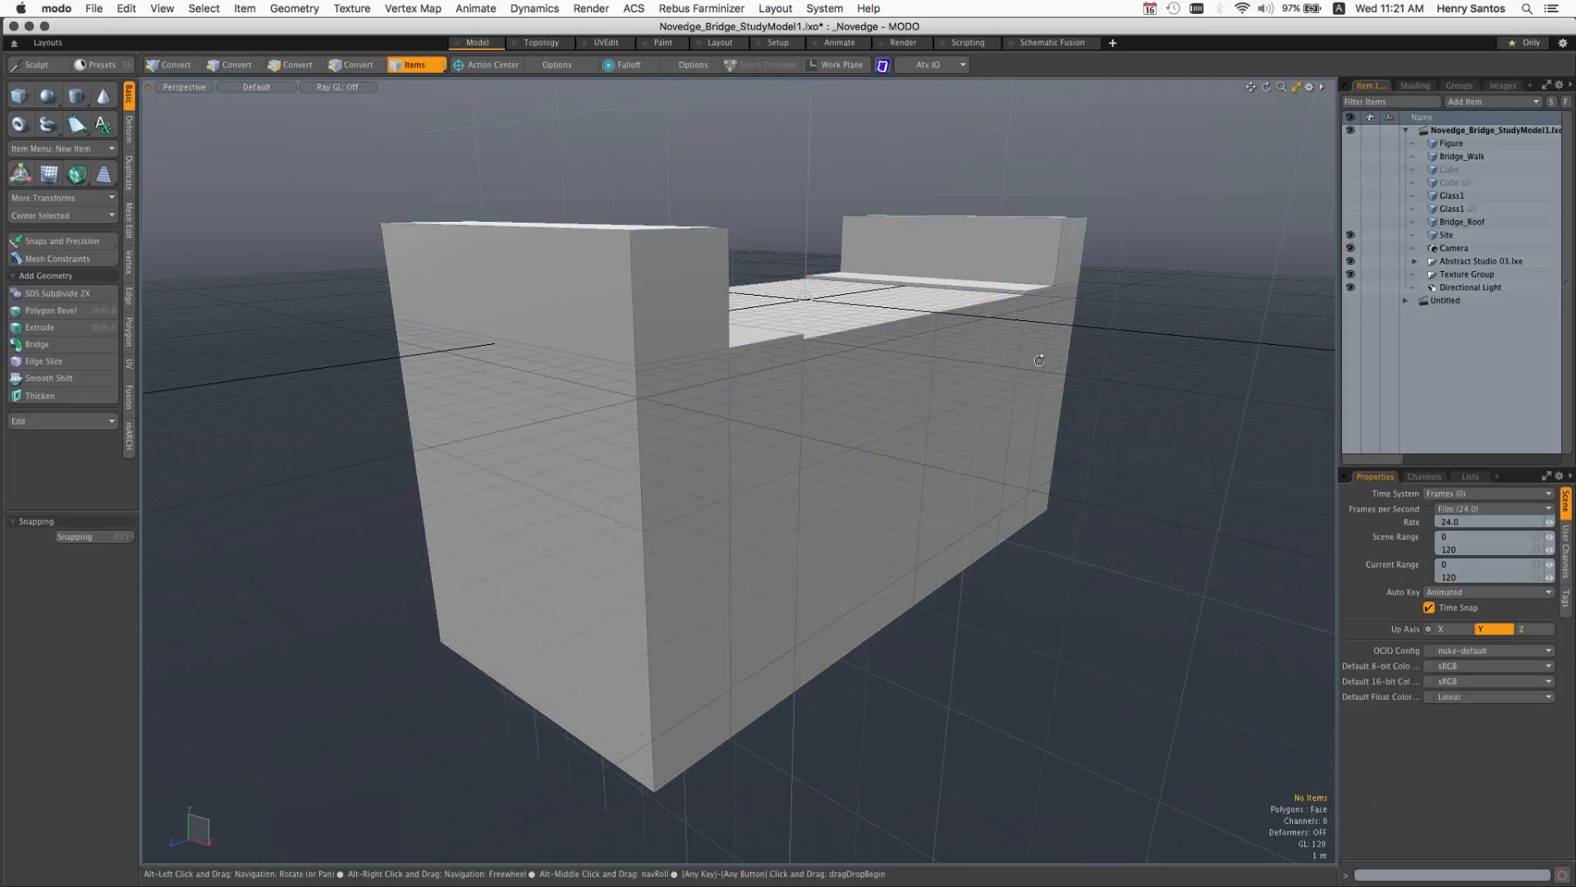
alt+drag(1040, 360, 995, 355)
click(989, 353)
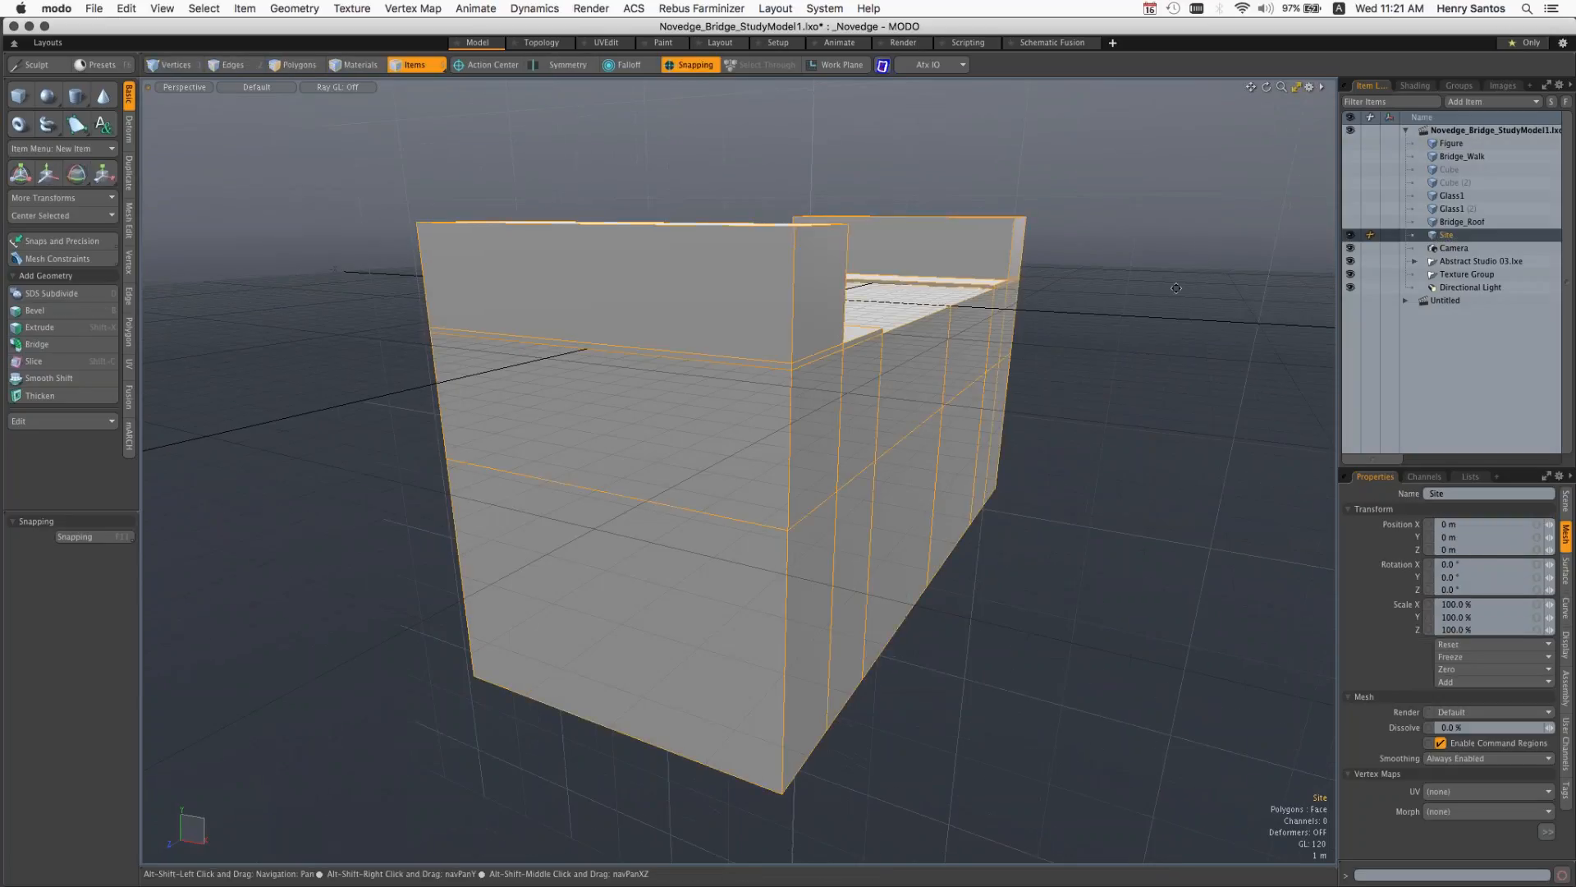
alt+drag(1149, 298, 1063, 310)
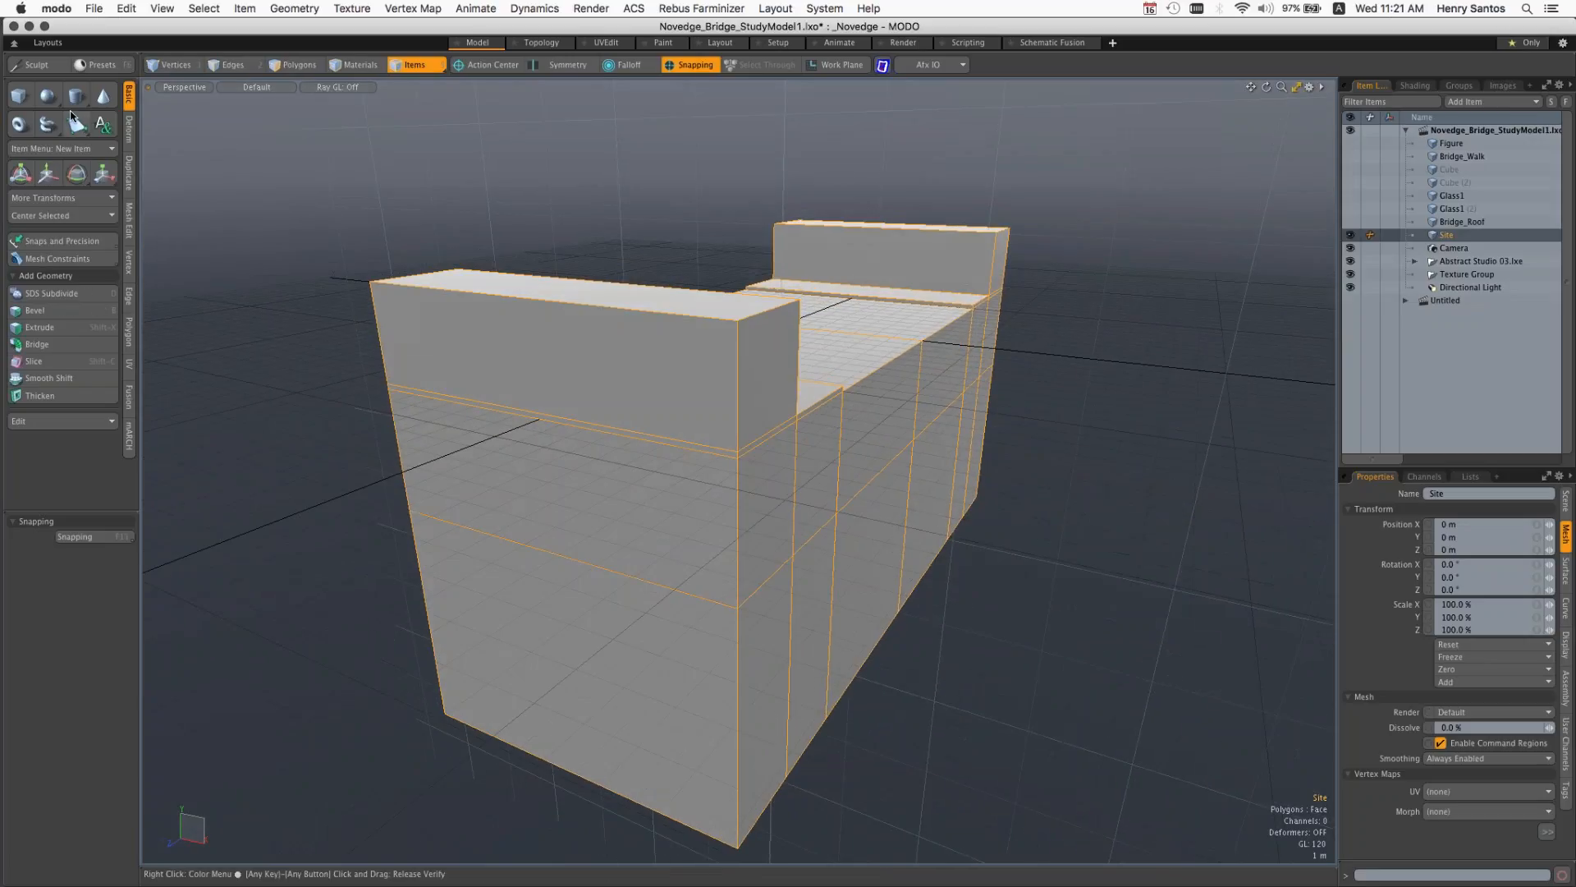
Step: Create a cube of about 8.6 by 6.1 by 13.5 m beside the site block within the Site mesh
click(18, 98)
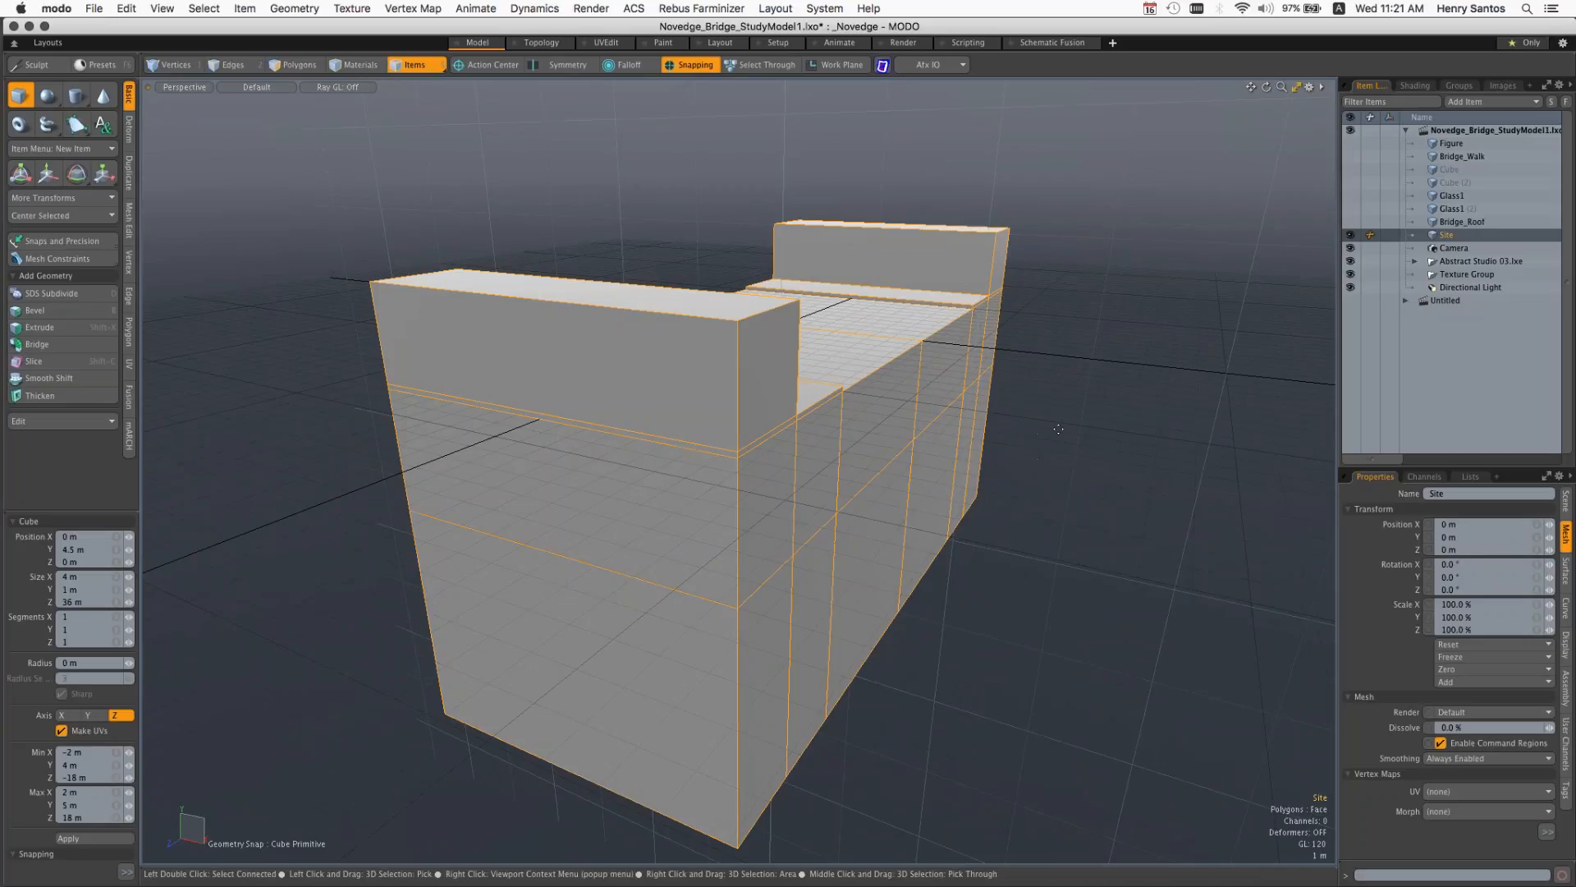
alt+drag(1088, 451, 1071, 355)
drag(1071, 355, 1294, 496)
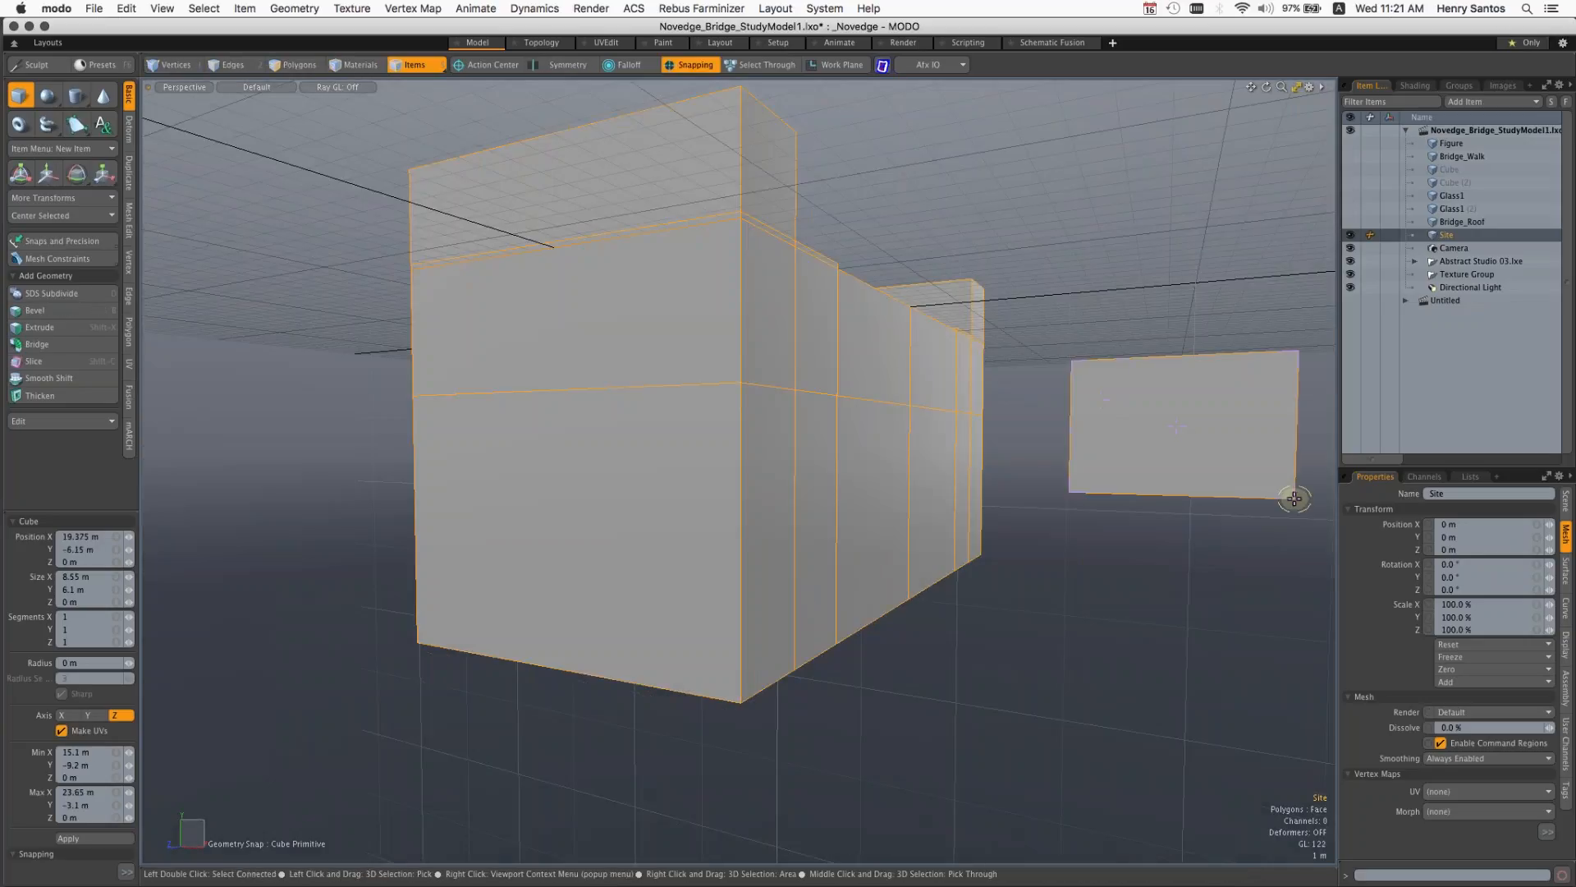
mouse_move(1179, 454)
alt+mouse_down()
mouse_move(1041, 514)
mouse_move(1199, 538)
alt+mouse_up()
drag(1098, 644, 813, 843)
key(alt)
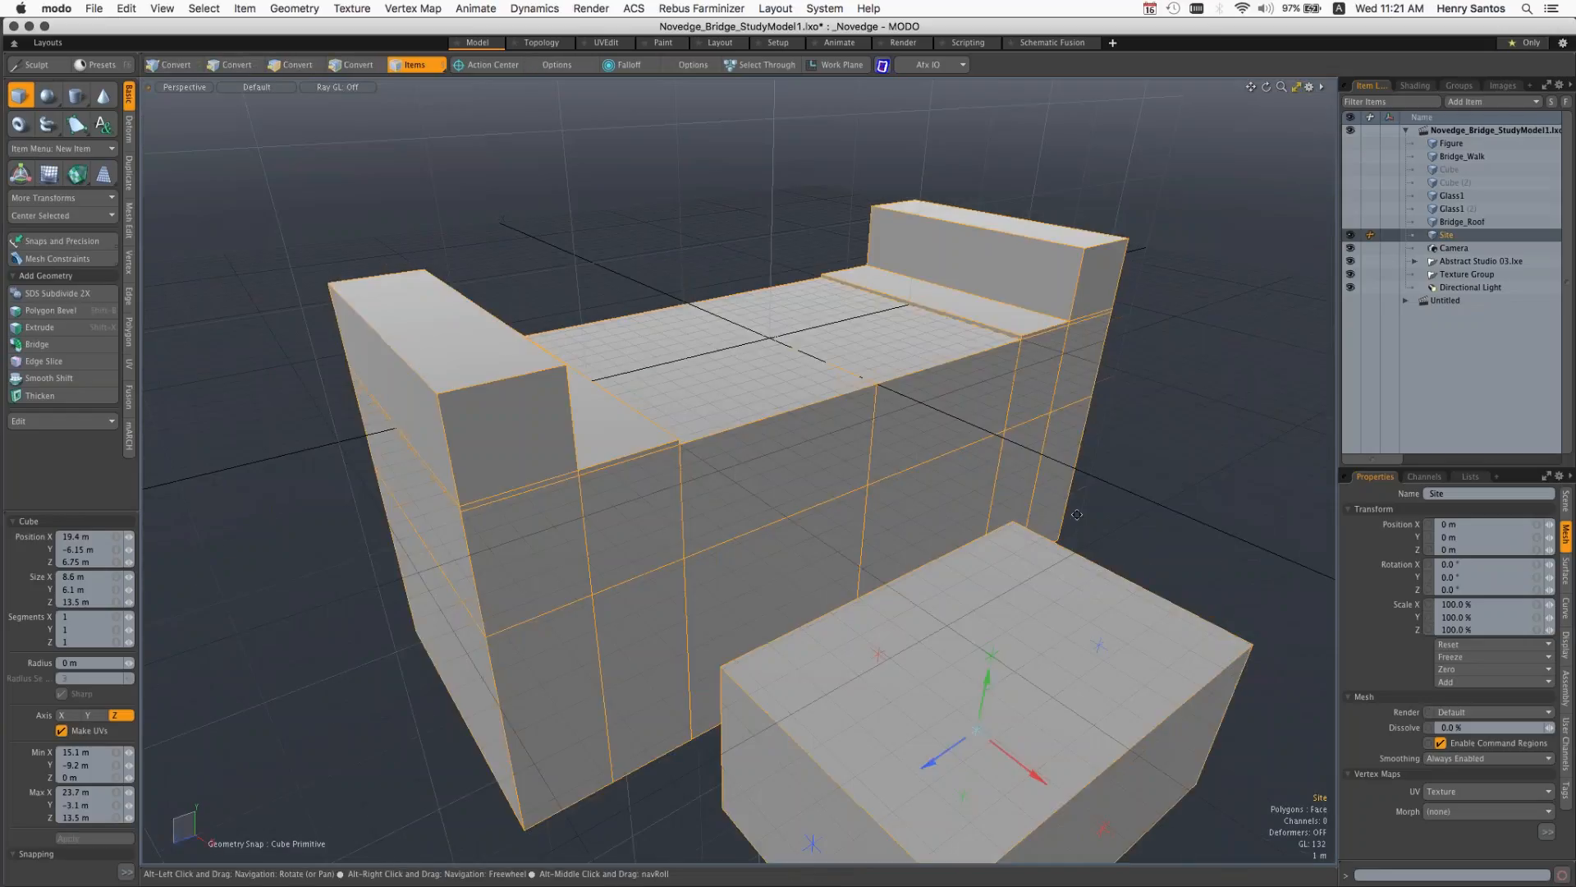
alt+shift+drag(1077, 514, 1024, 417)
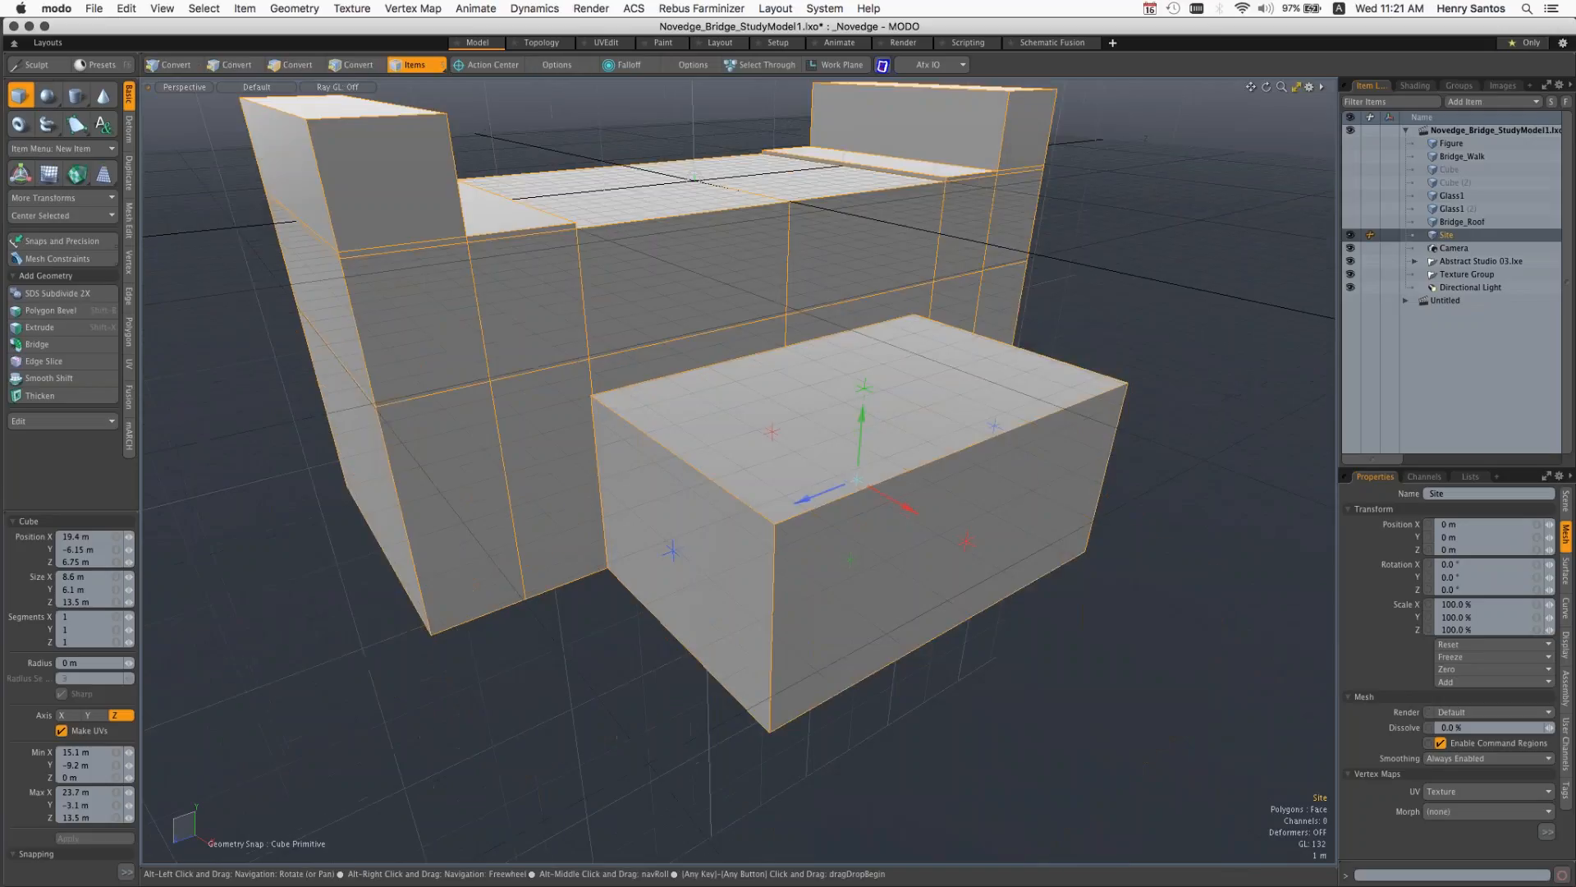
key(space)
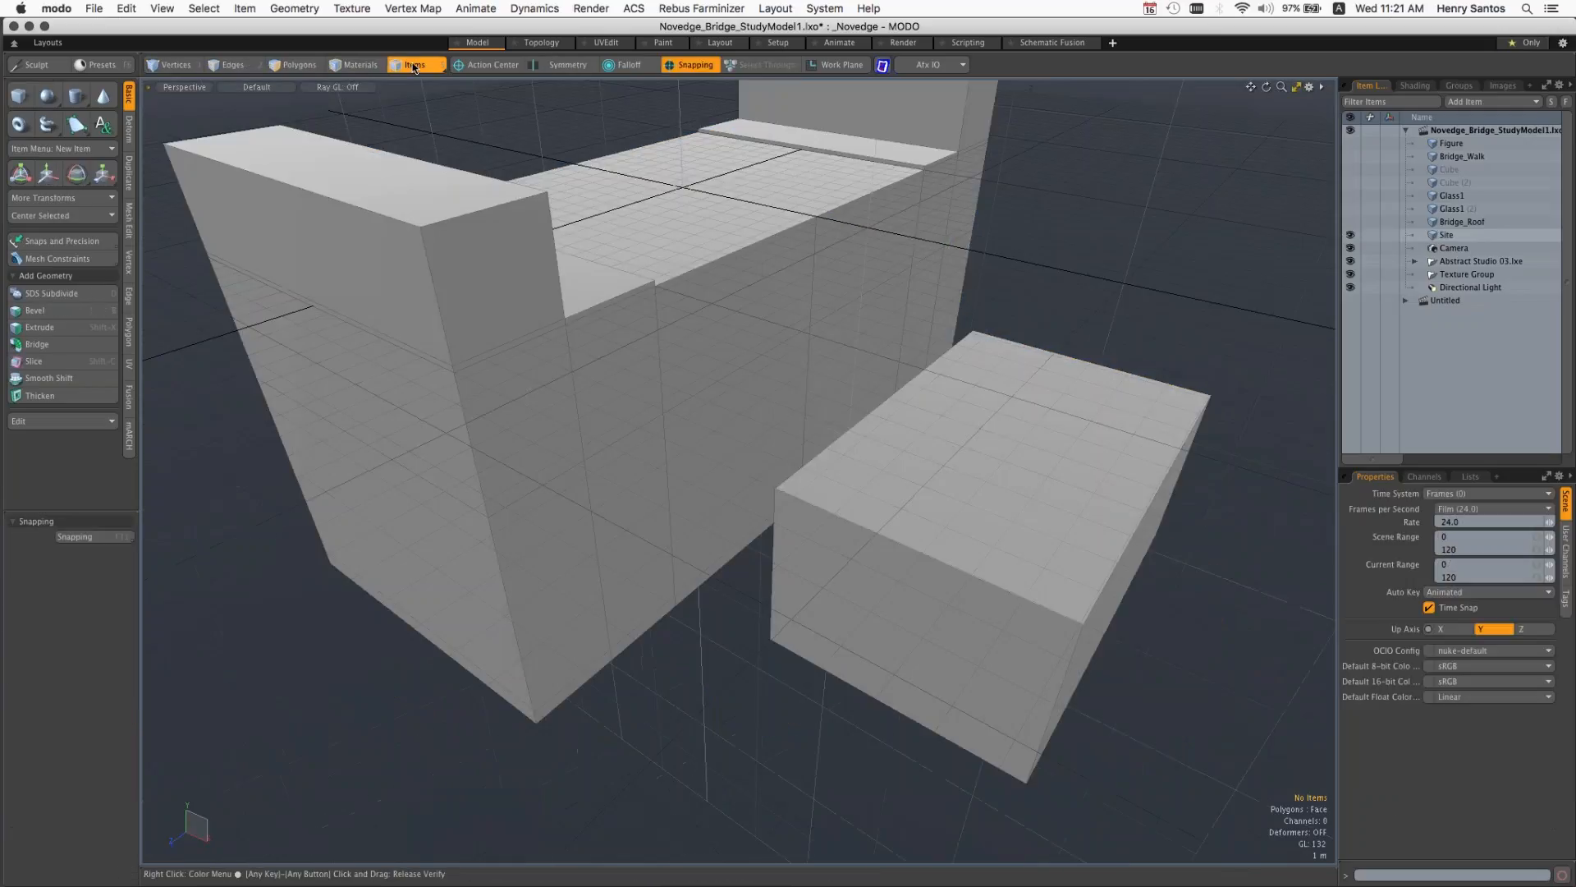
Step: Cycle through the Materials, Polygons, Edges and Vertices selection modes and return to Items mode
click(356, 65)
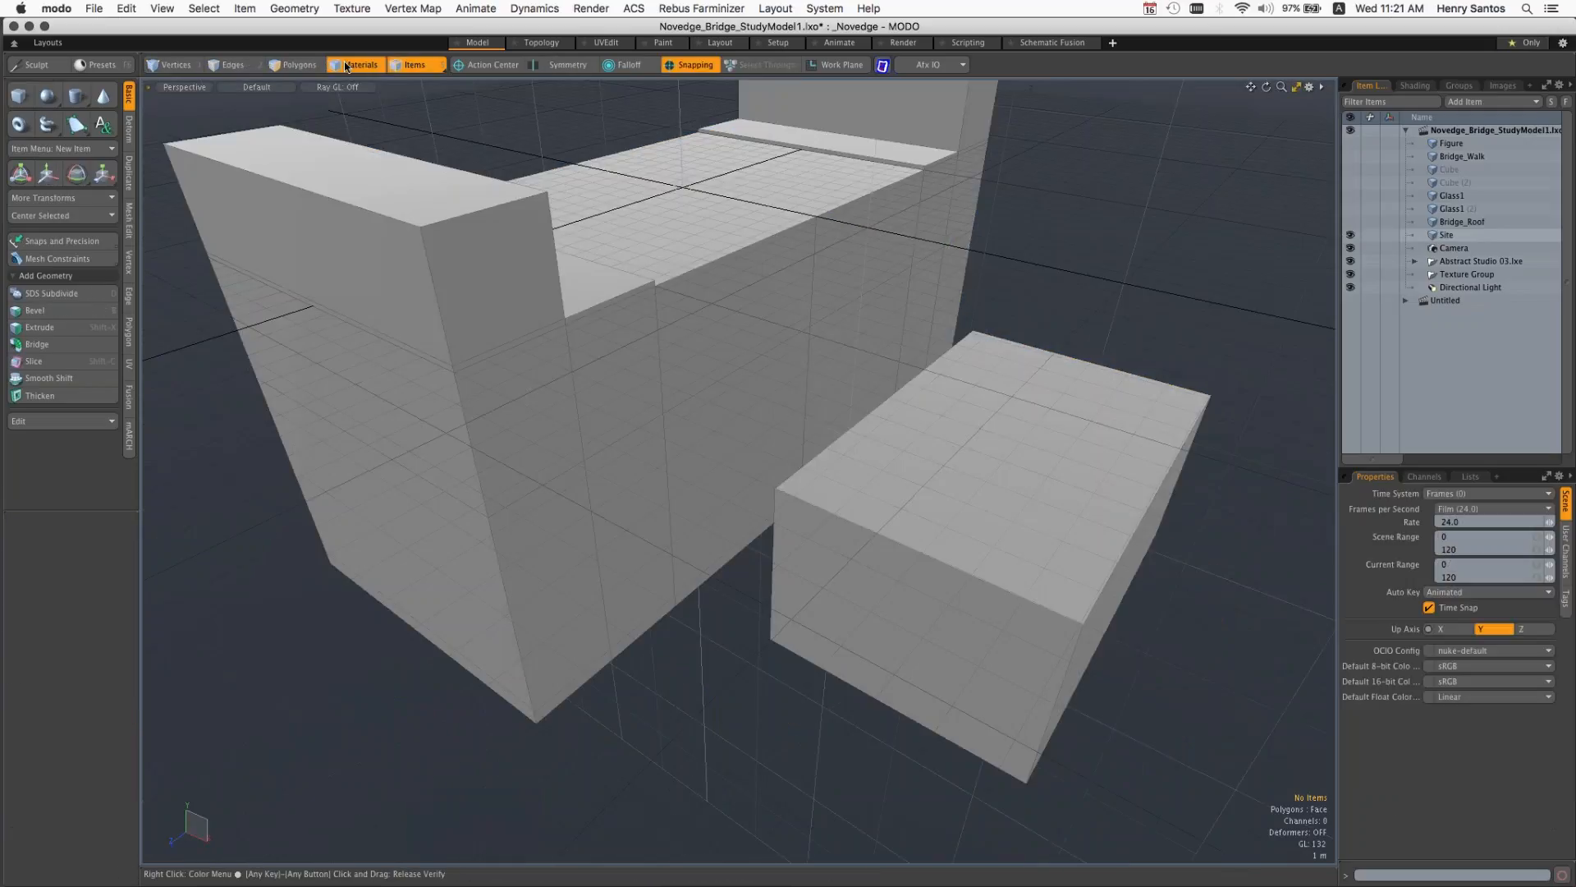
click(296, 65)
click(233, 65)
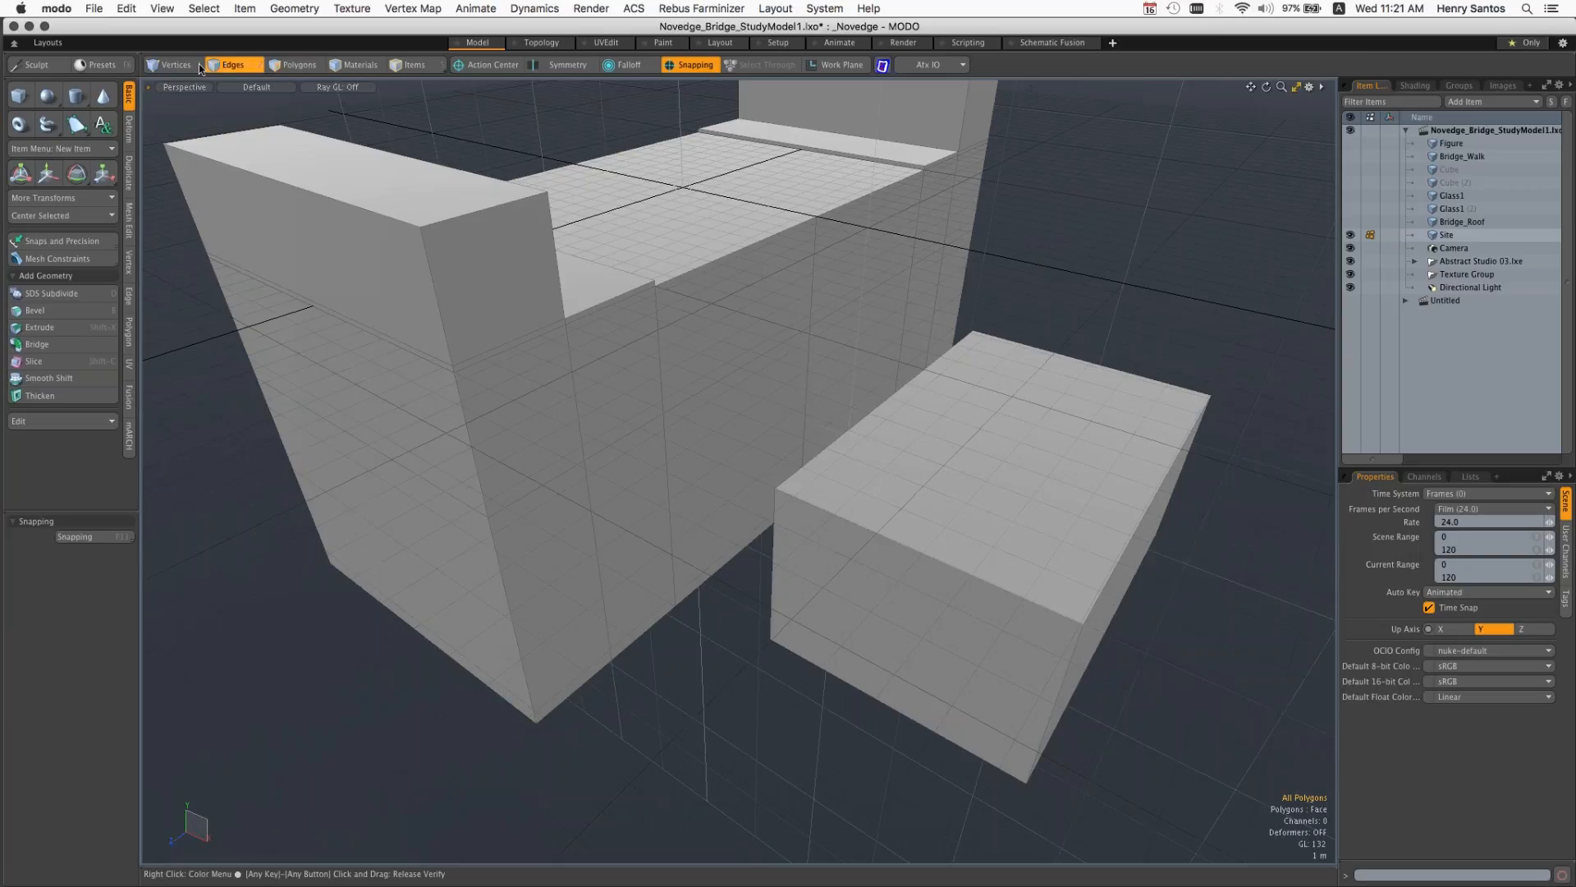
click(195, 66)
click(413, 65)
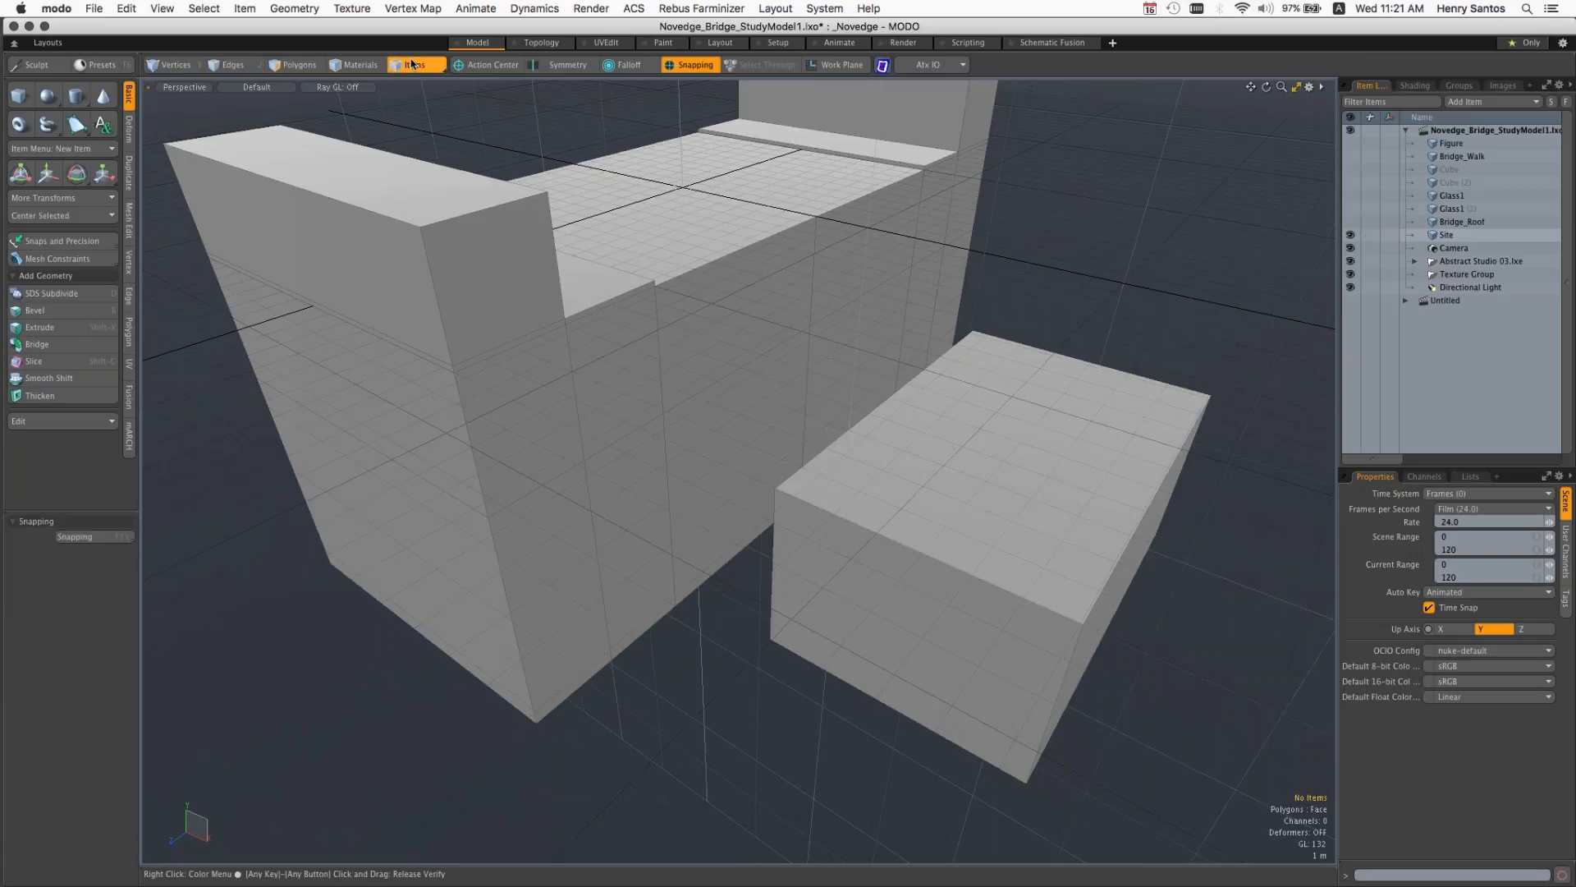
Step: Select the Site mesh as an item, inspect it from another angle, then deselect it and reselect it through the added block
click(964, 233)
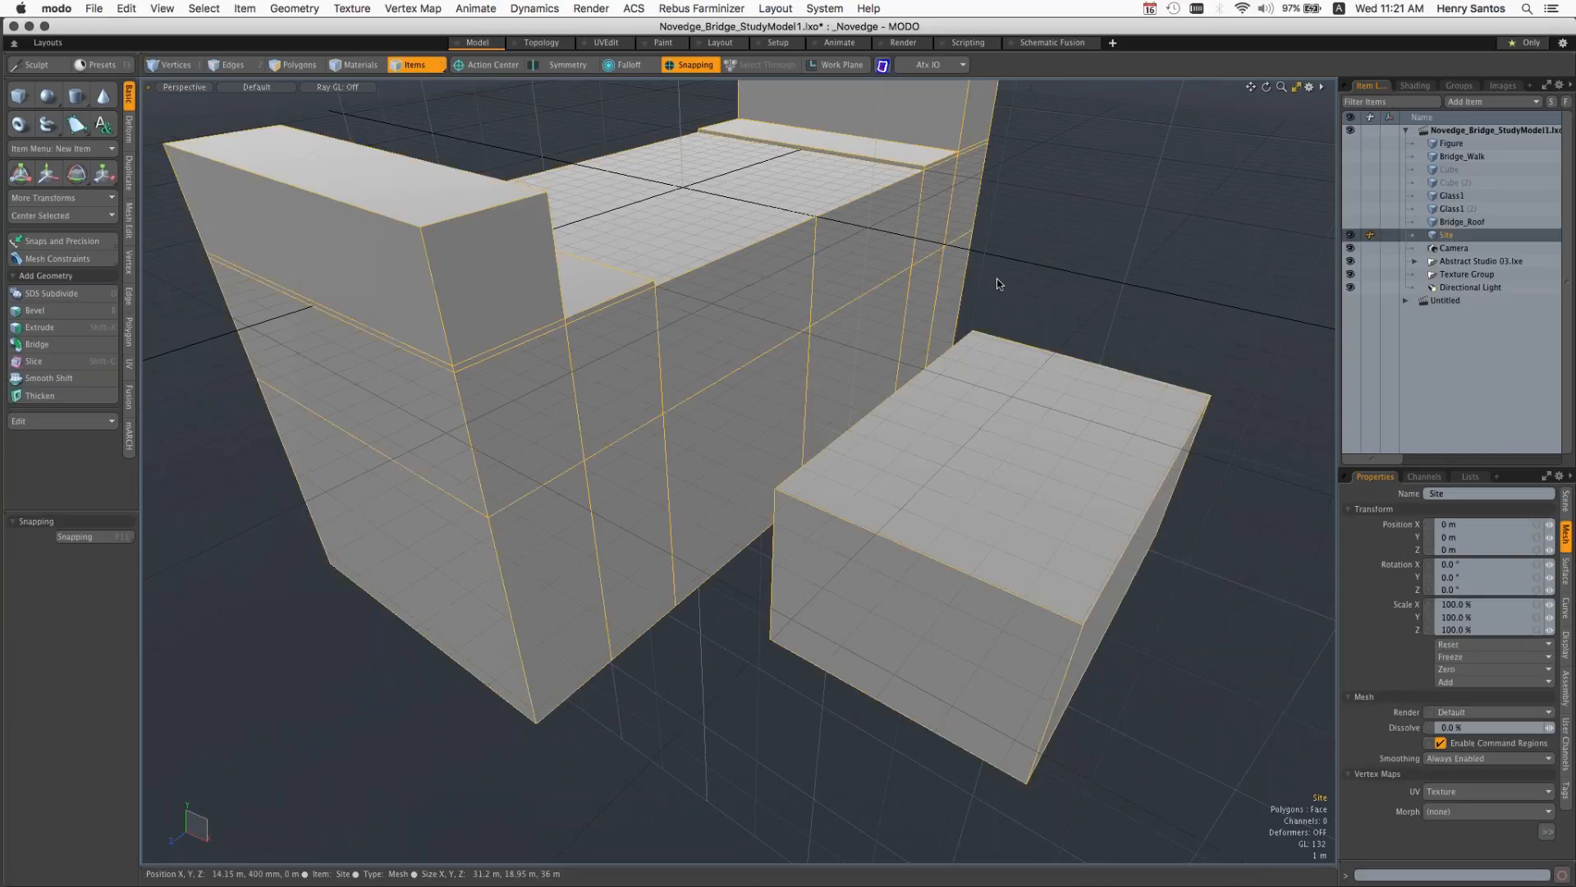
key(alt)
alt+drag(961, 443, 1044, 402)
click(1073, 200)
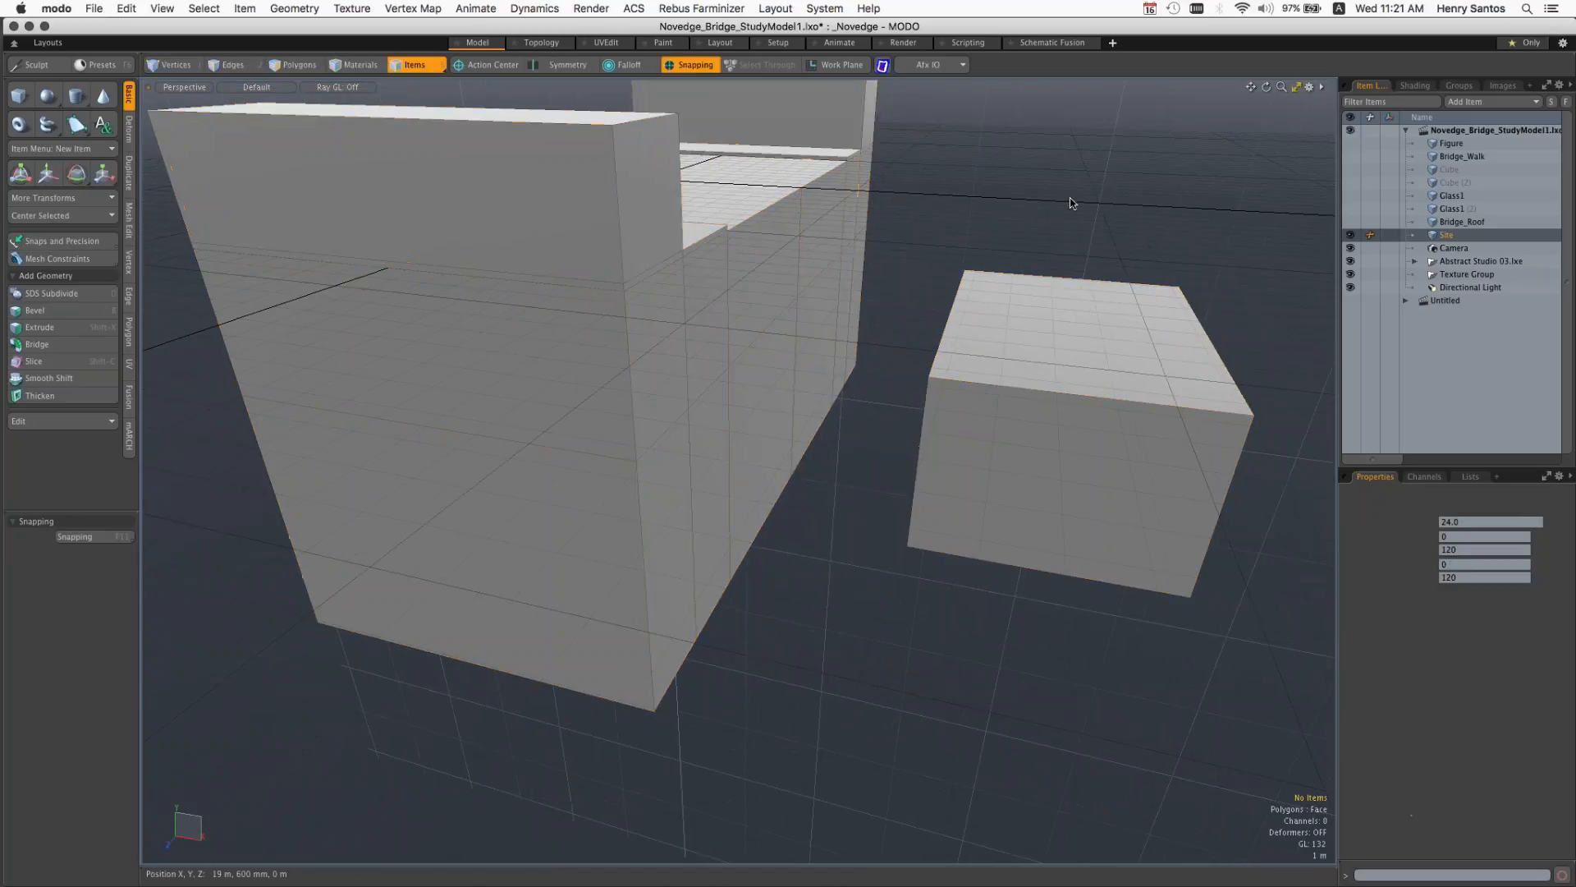
click(1031, 433)
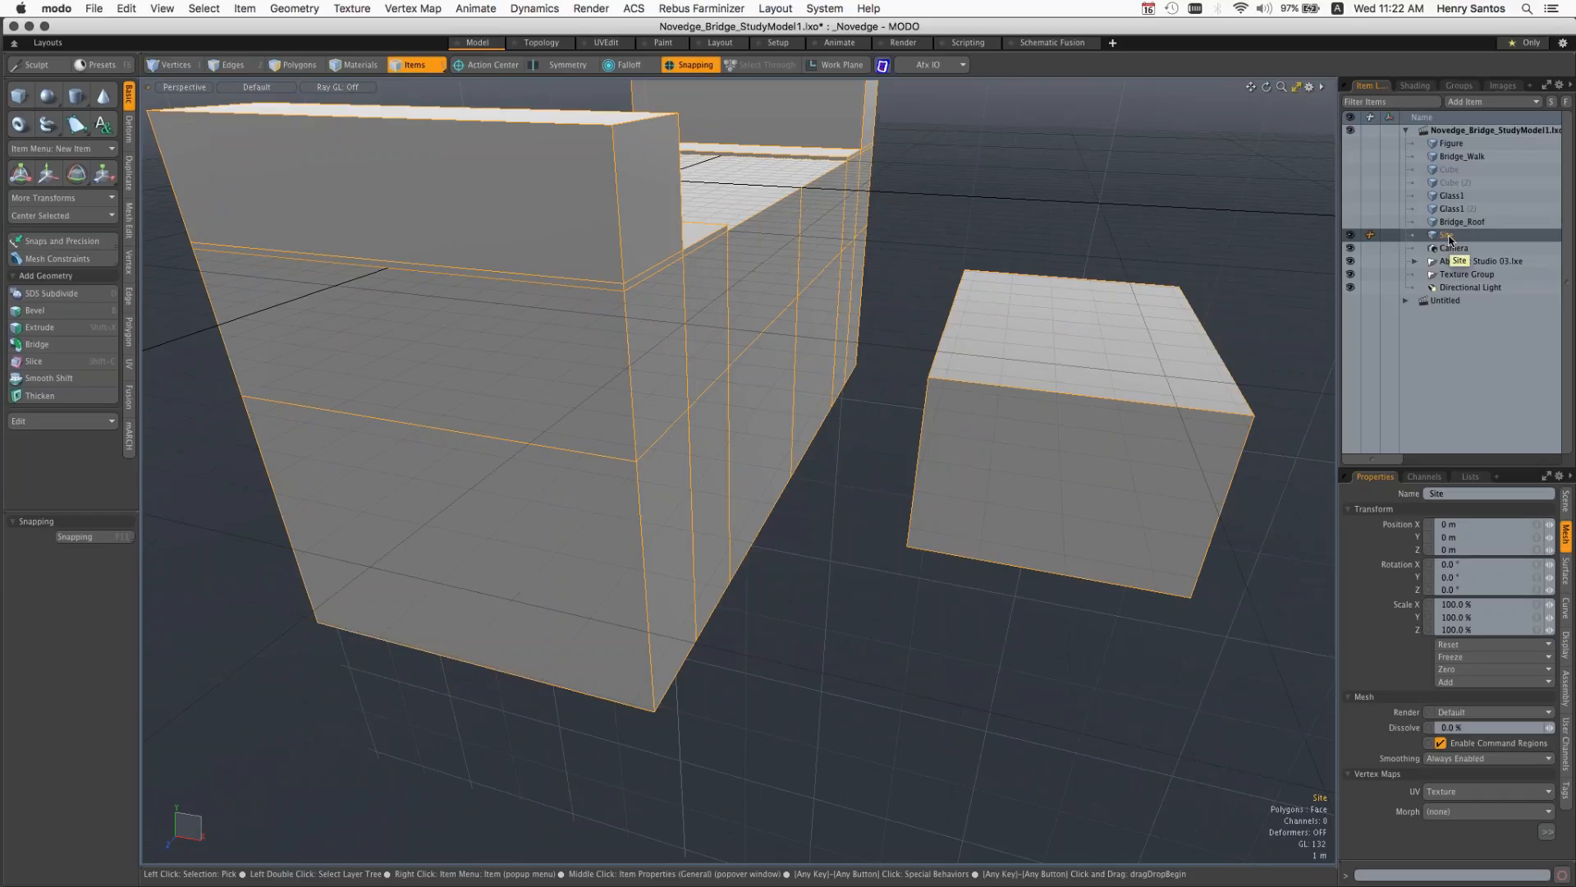
Step: Try the Move tool on the whole Site mesh, drop it, then deselect and reselect the mesh
key(w)
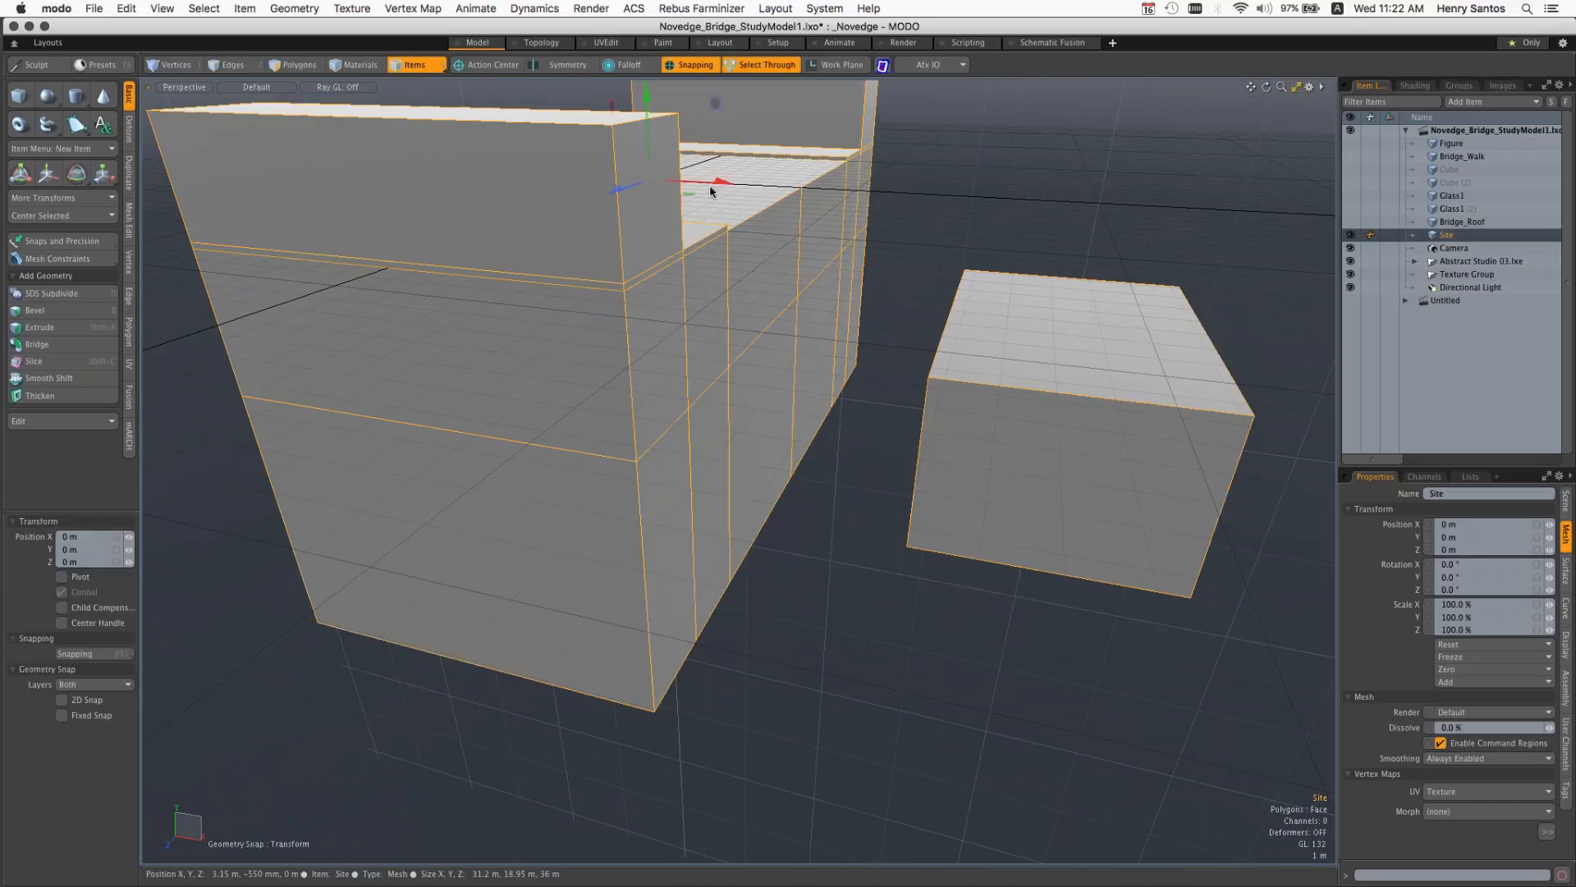
drag(711, 191, 715, 103)
key(q)
click(983, 184)
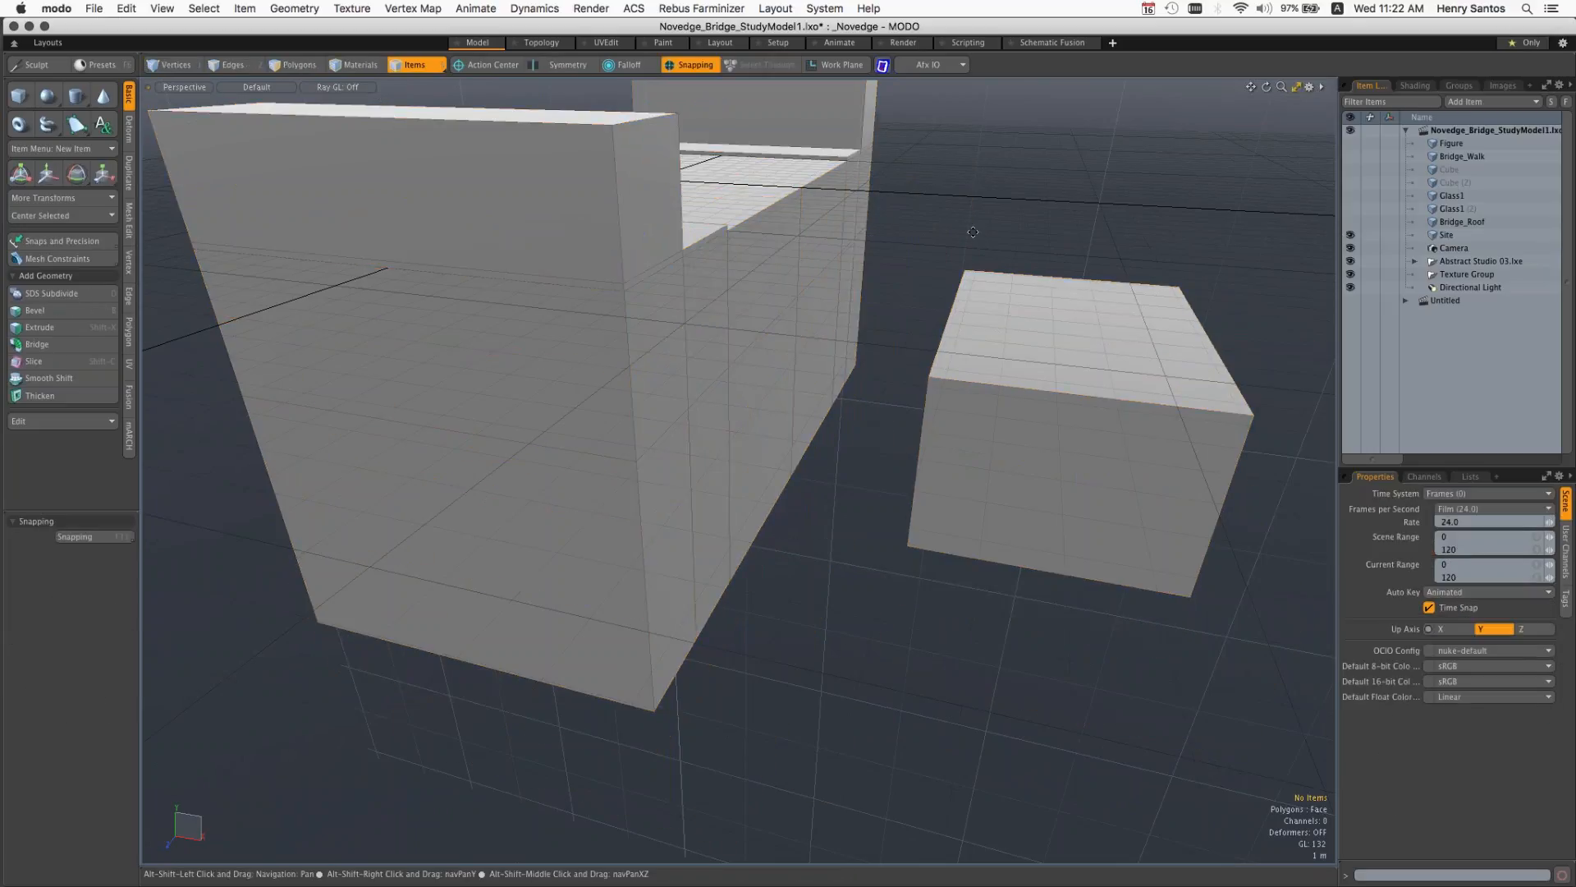
mouse_move(973, 232)
alt+shift+mouse_down()
mouse_move(955, 248)
mouse_move(971, 246)
alt+shift+mouse_up()
click(950, 440)
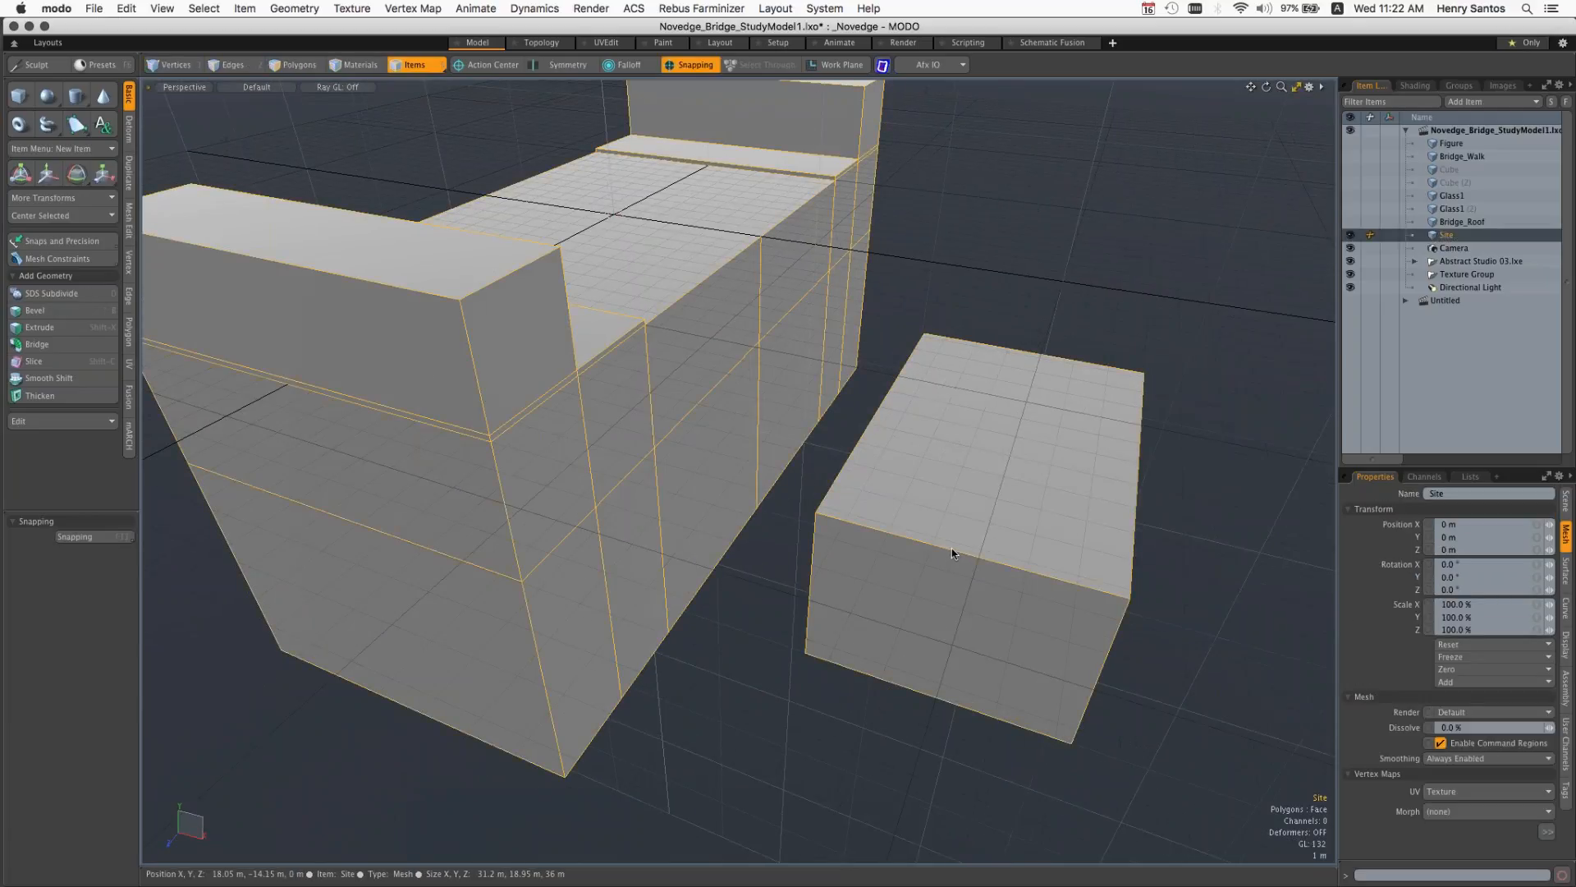
Step: In Polygons mode, move the added block's top face about 6.35 m in X and 3.4 m in Y
click(295, 65)
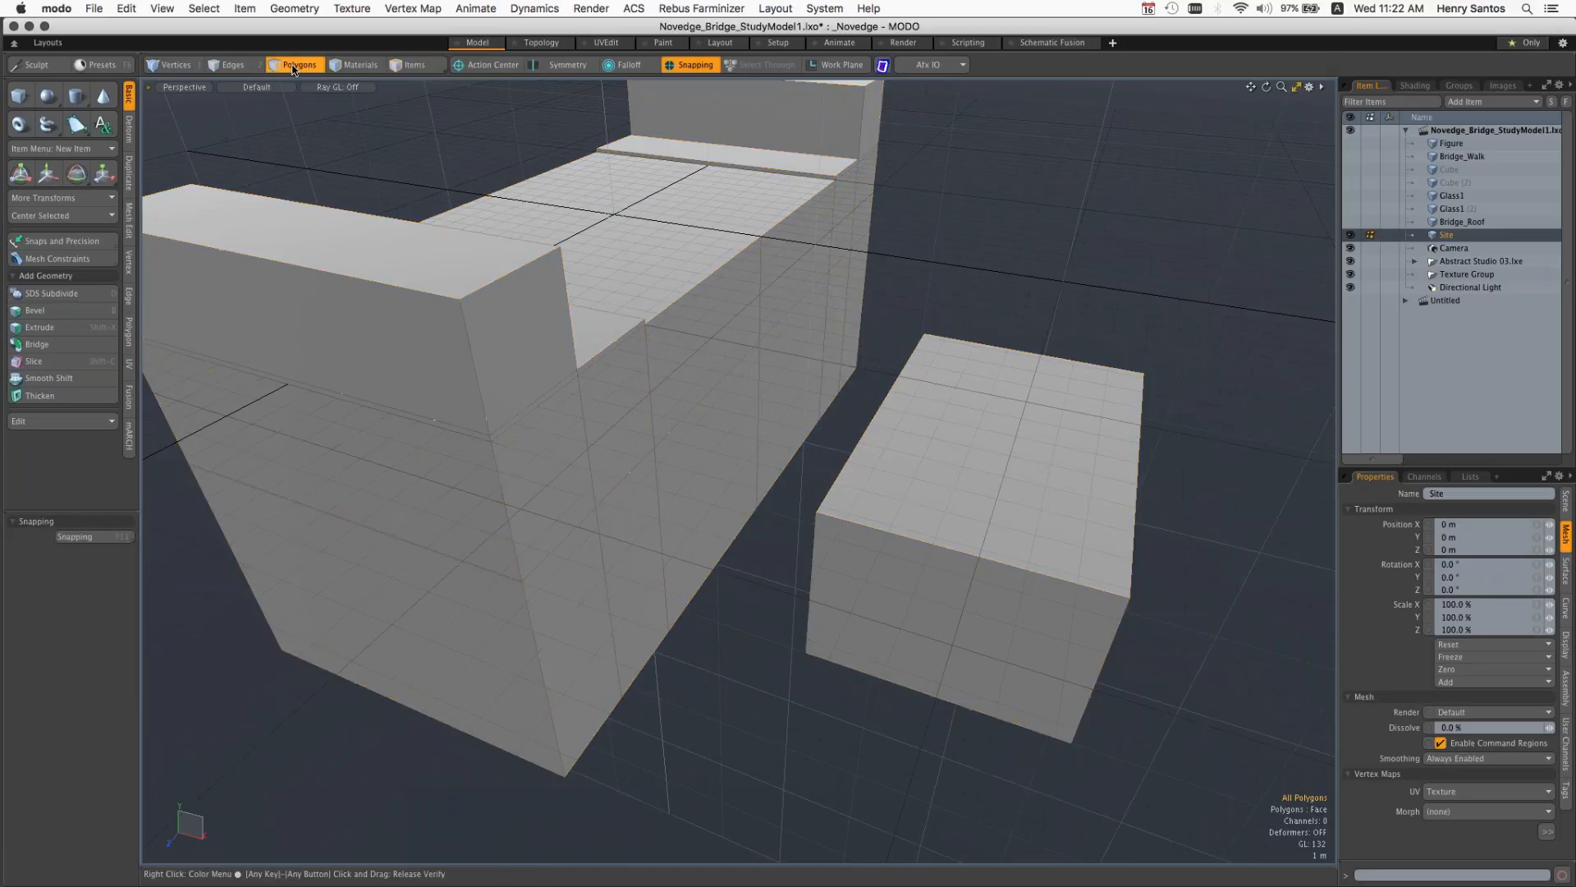
click(195, 69)
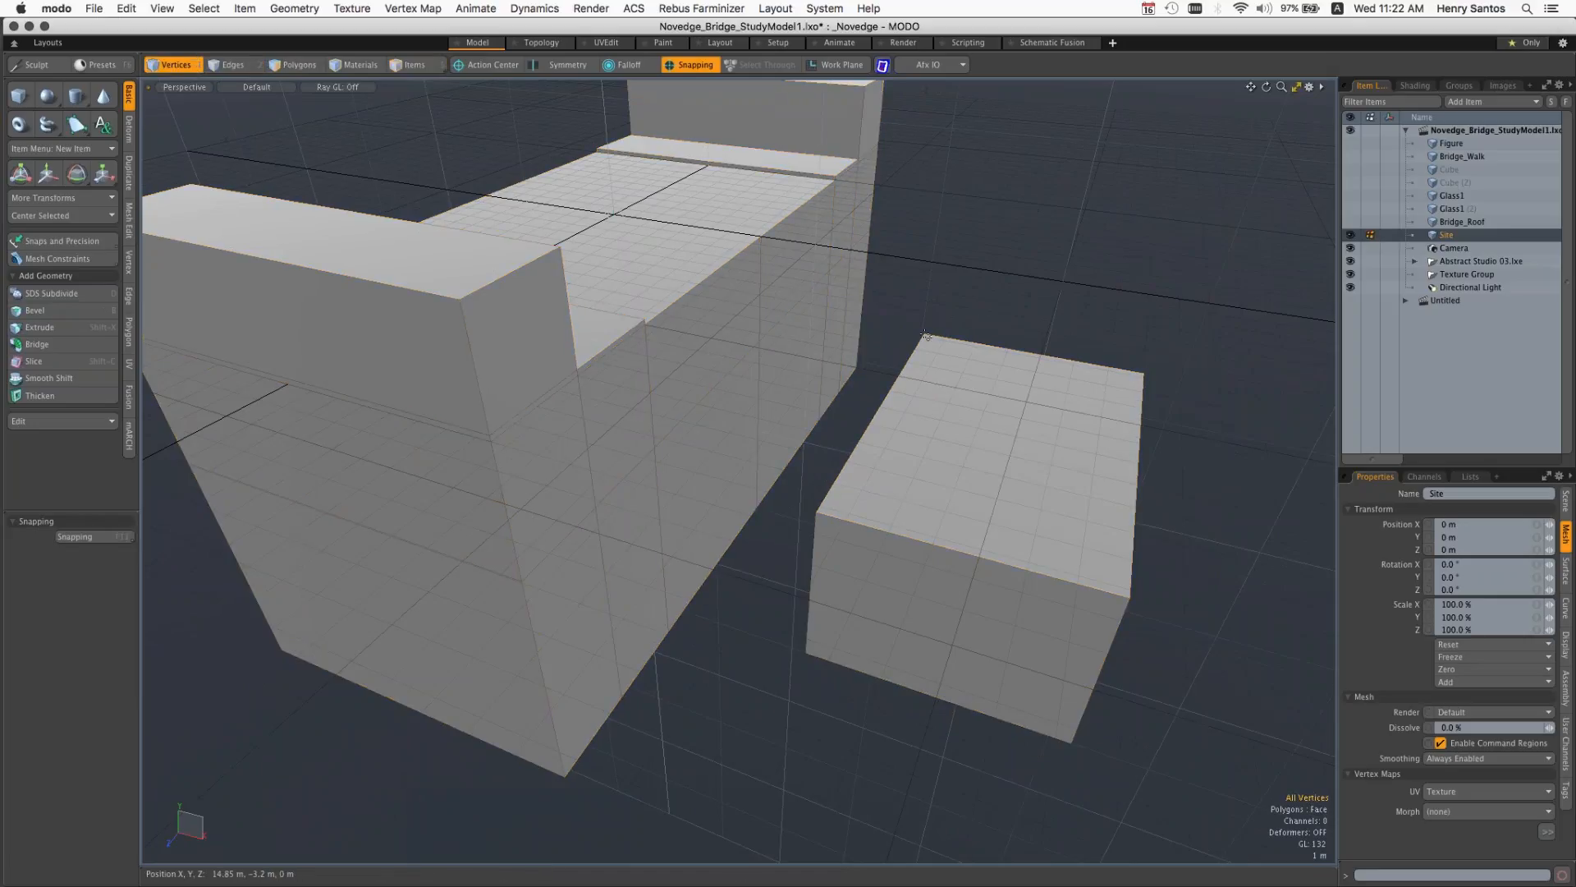
key(3)
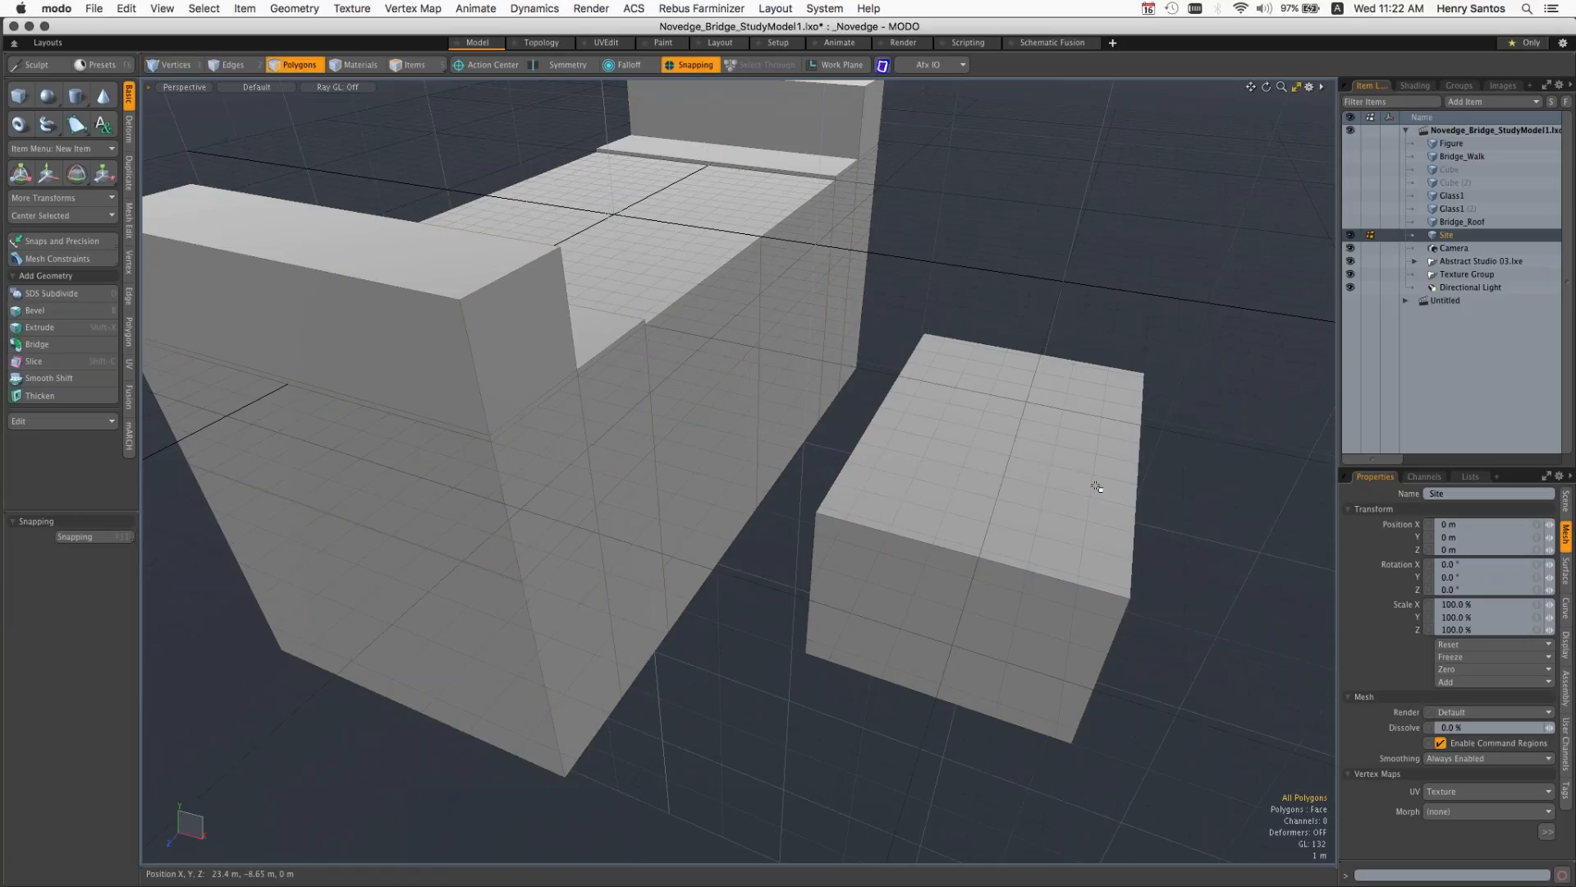
click(1013, 525)
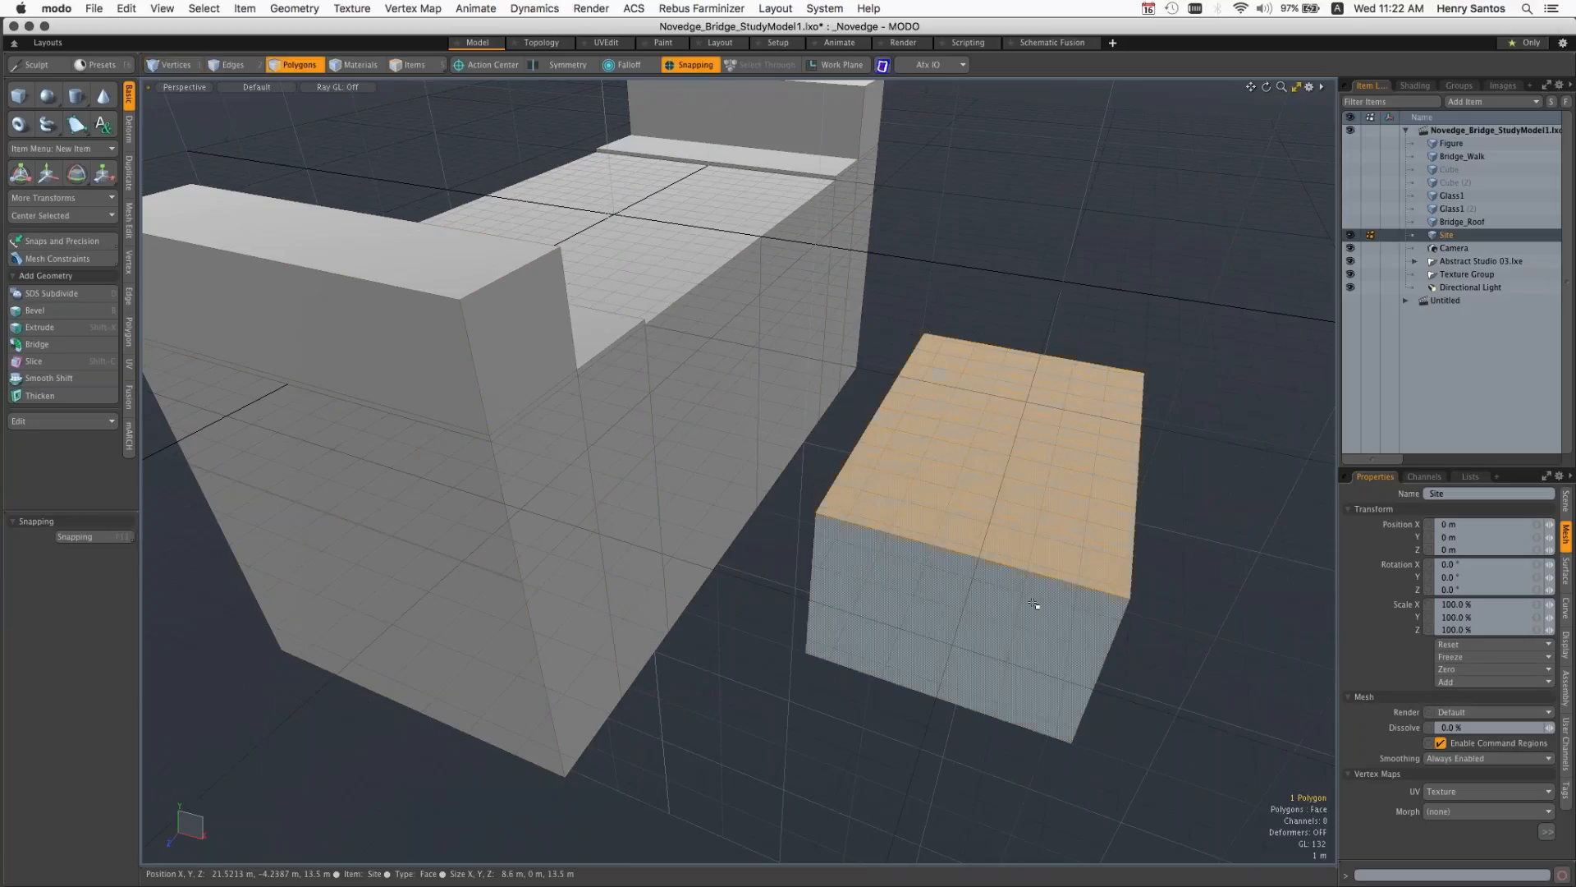
key(w)
drag(1136, 358, 1330, 283)
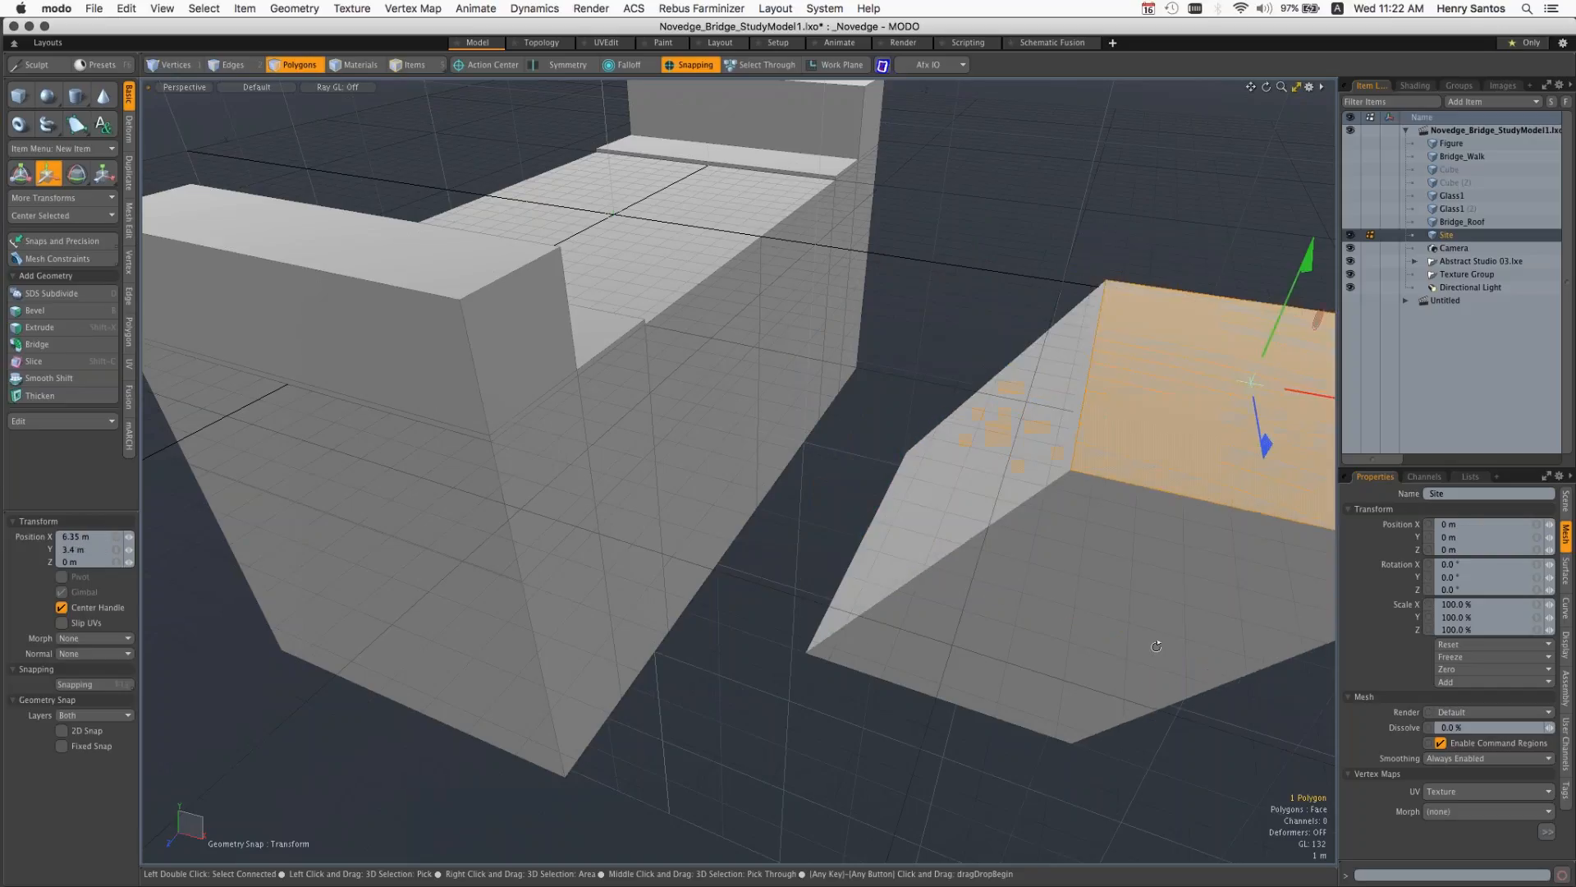
alt+drag(1156, 646, 1065, 569)
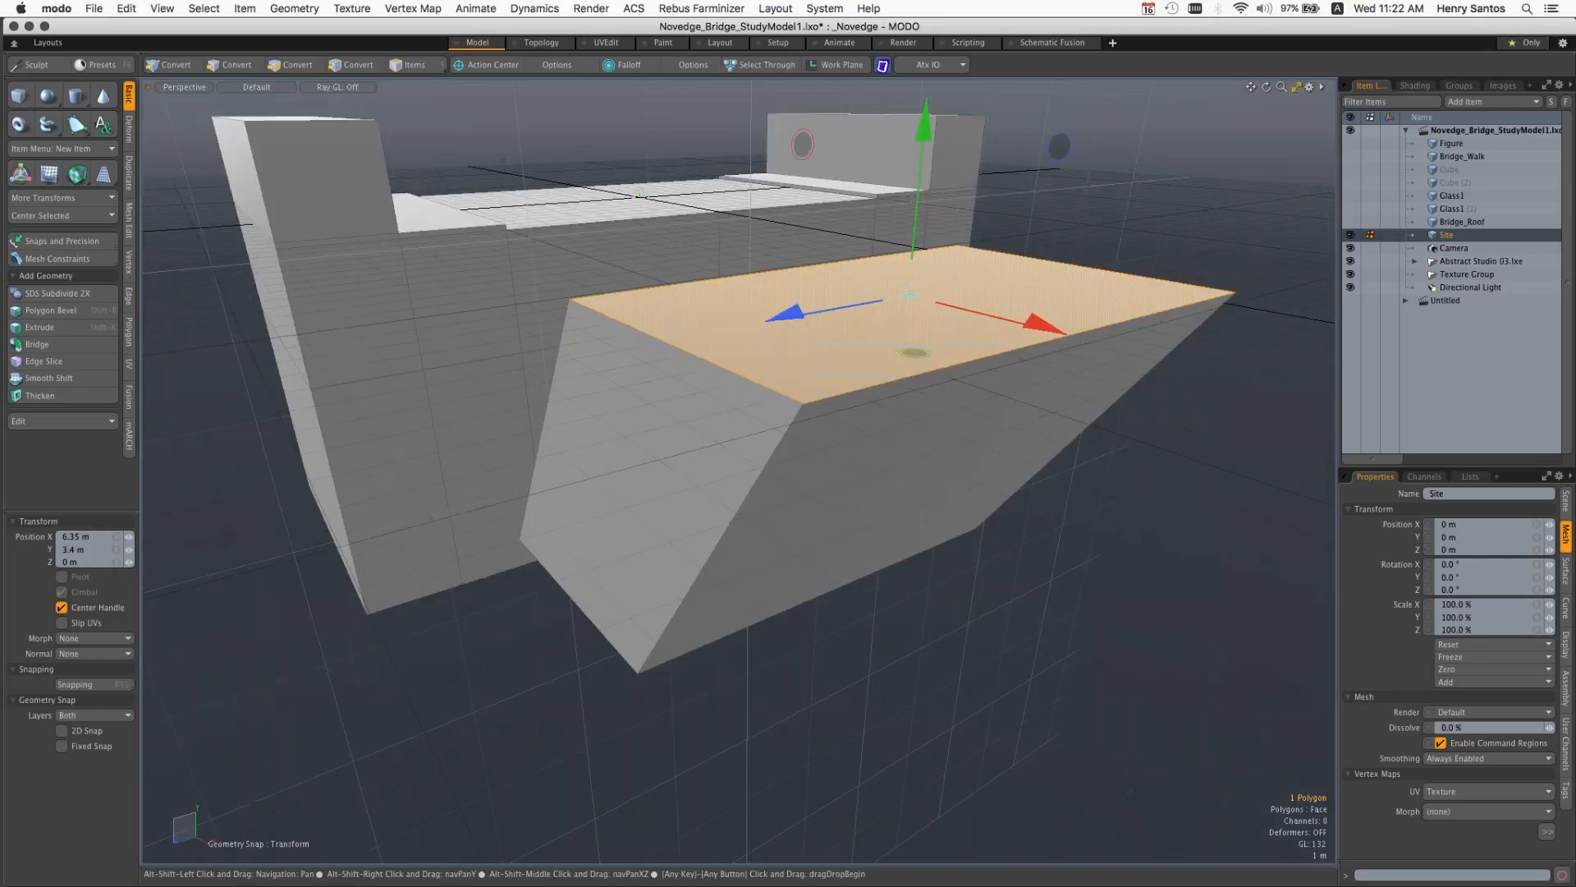
scroll(1065, 569, down, 3)
Step: With Element Move, reshape the block by shifting its far top corner about -1.95 m in Y and -4.15 m in Z and its near face -750 mm in Z
key(space)
click(1065, 570)
key(t)
drag(1161, 403, 998, 438)
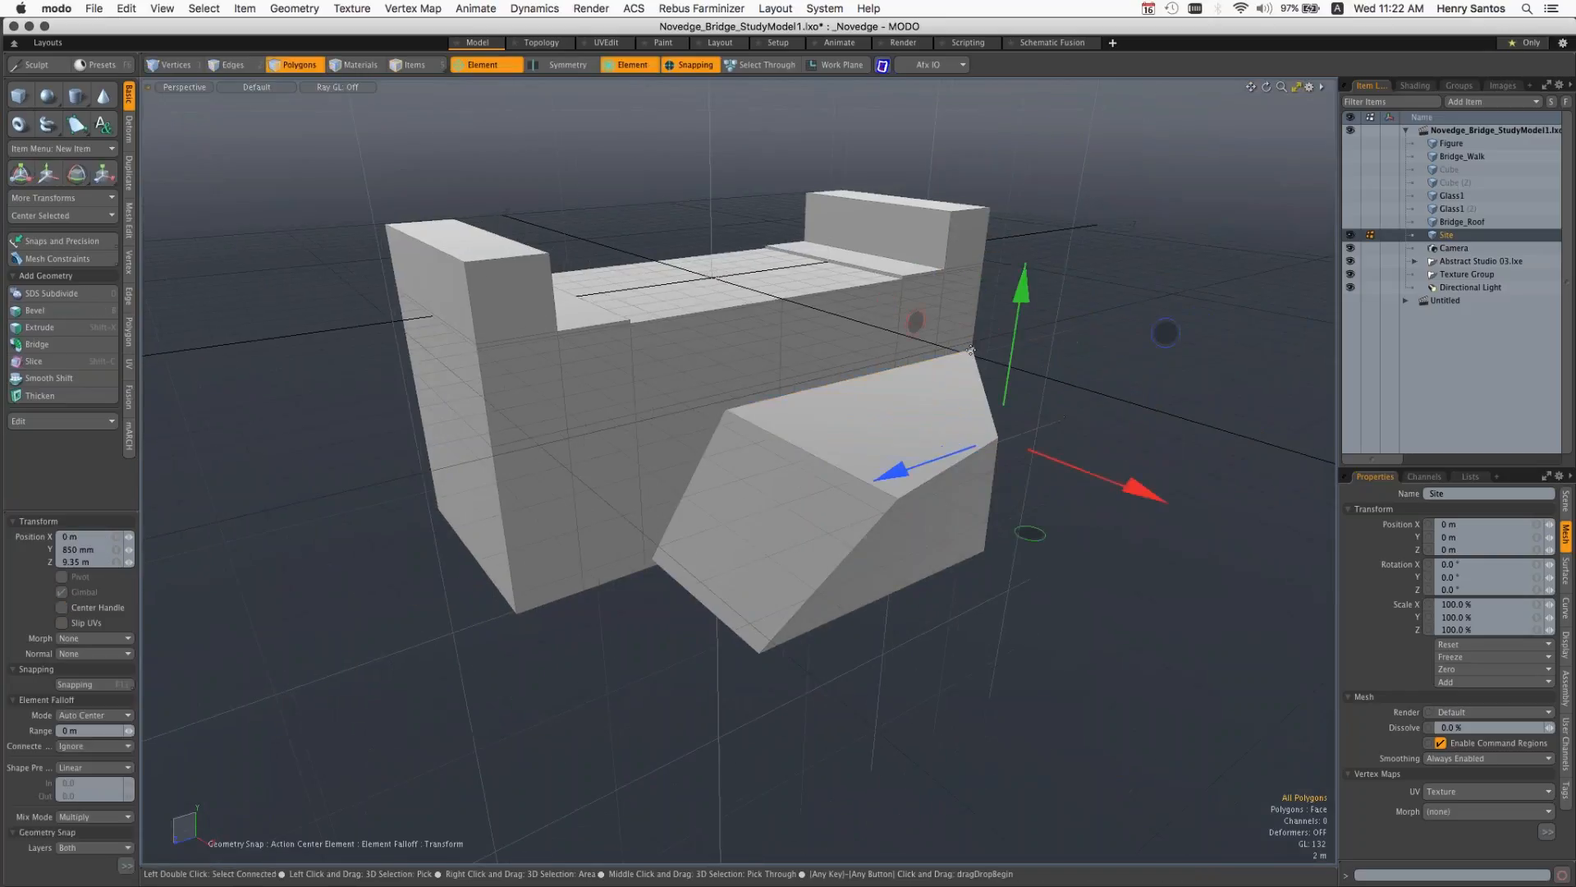
drag(971, 347, 1022, 375)
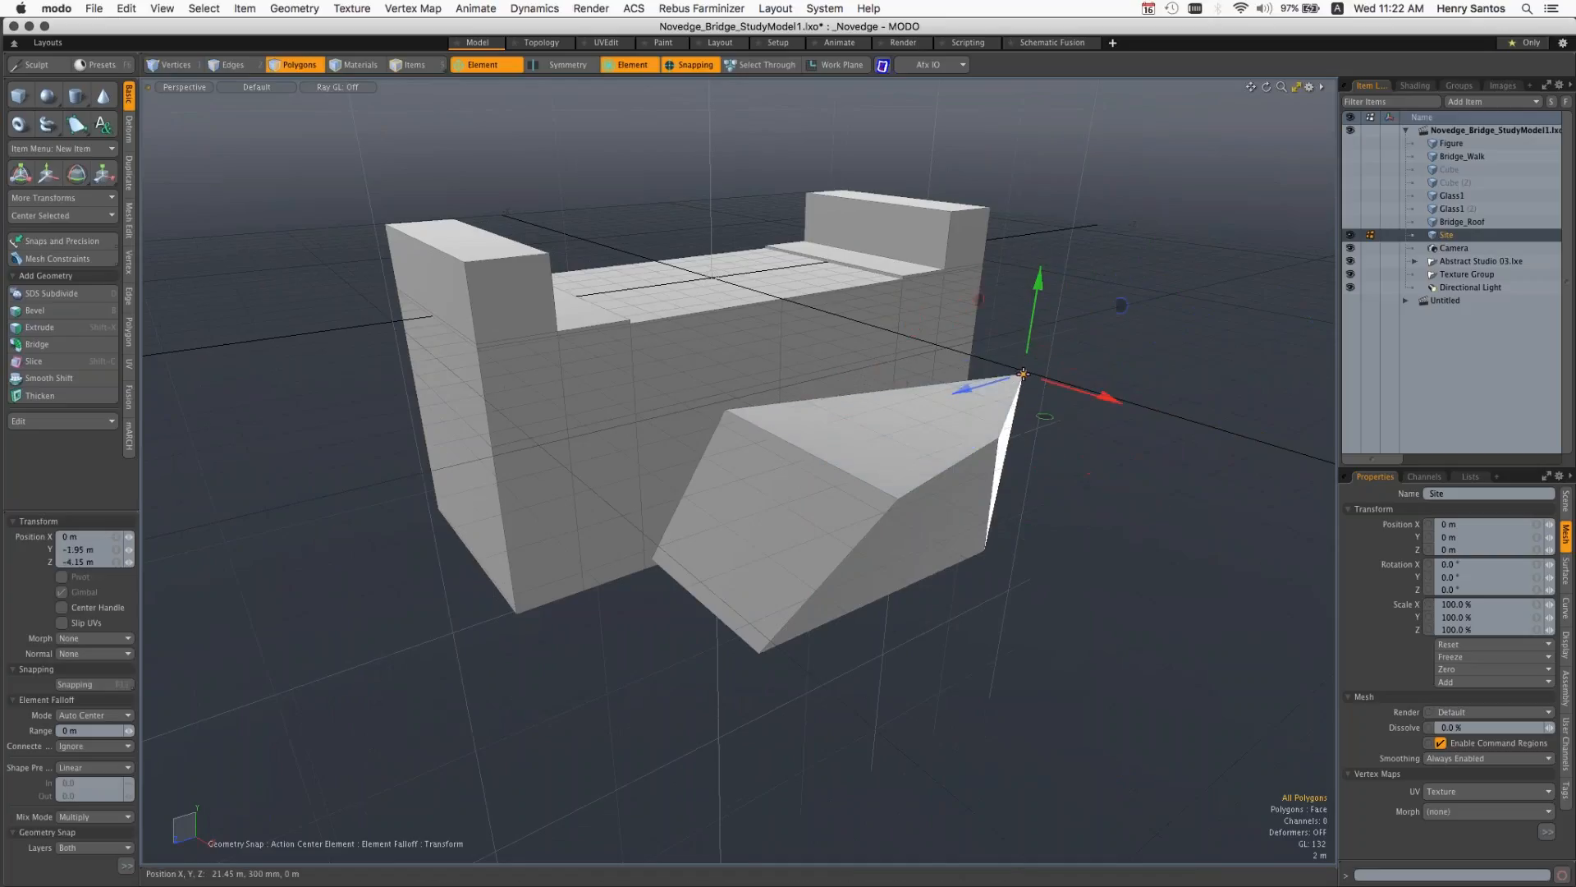
click(784, 438)
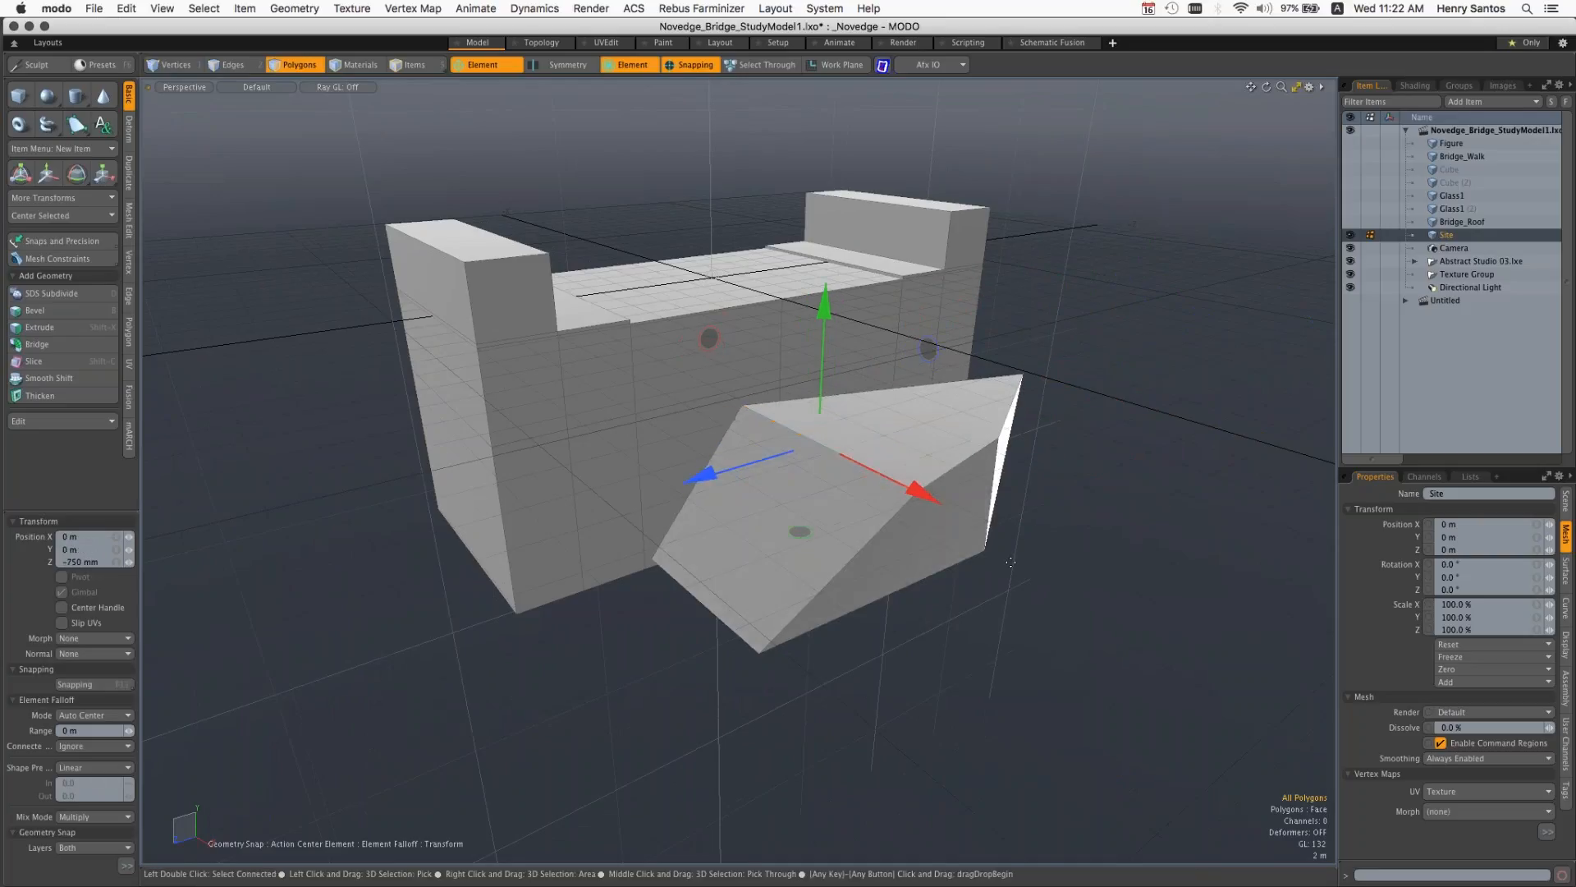
Step: Move the block's near top corner about -2.25 m in X and -1.7 m in Y, and its slanted lower edge about -2.95 m in Y
alt+drag(957, 570, 1018, 577)
drag(1058, 333, 1000, 375)
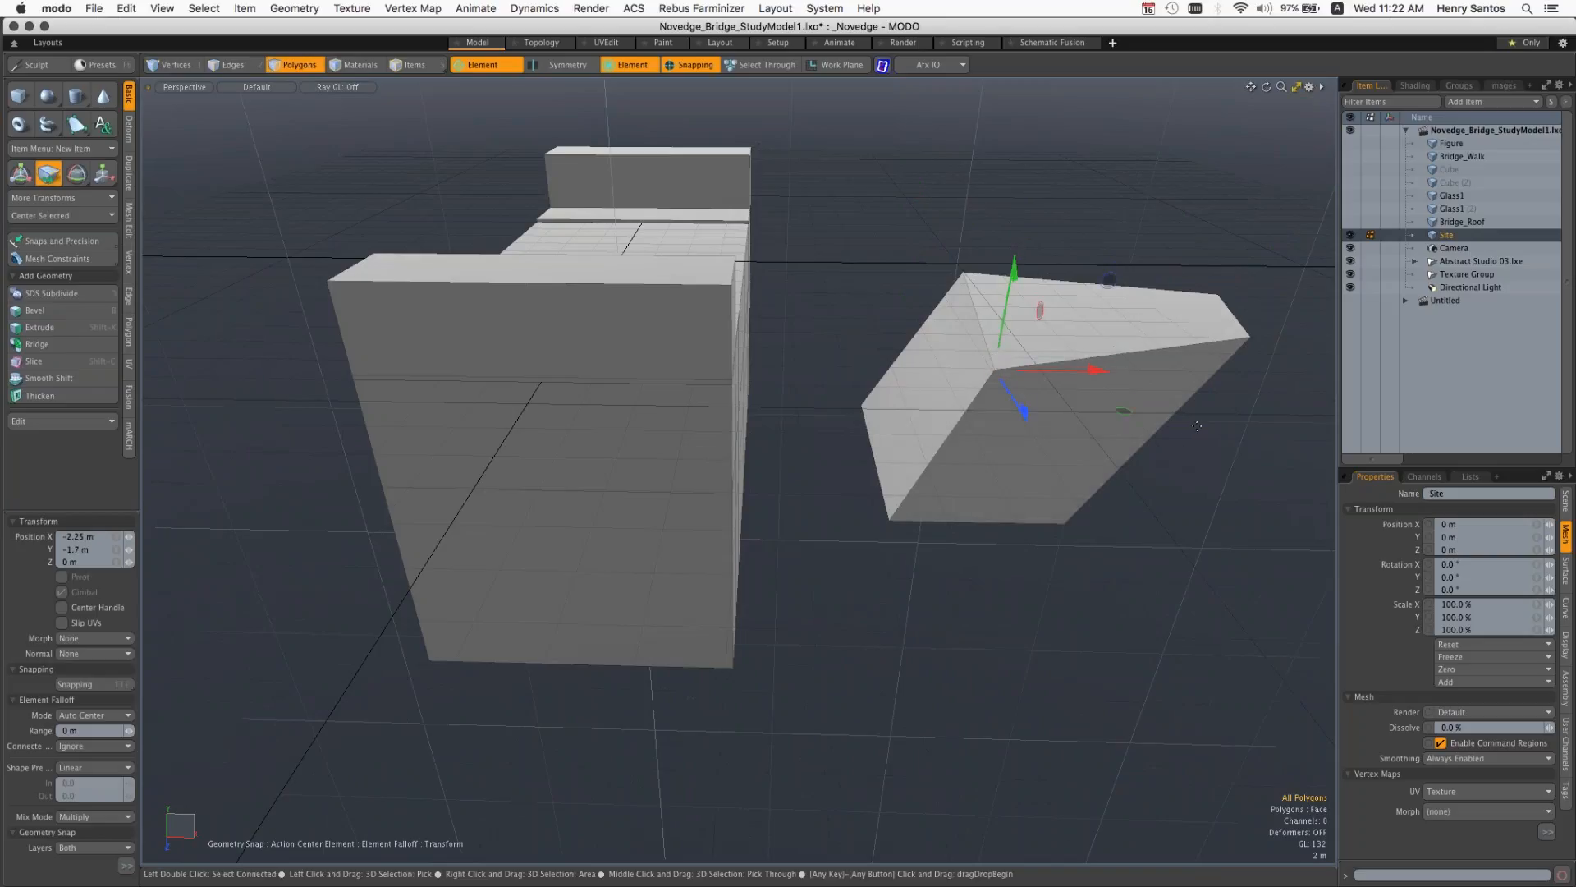
drag(1147, 445, 1126, 502)
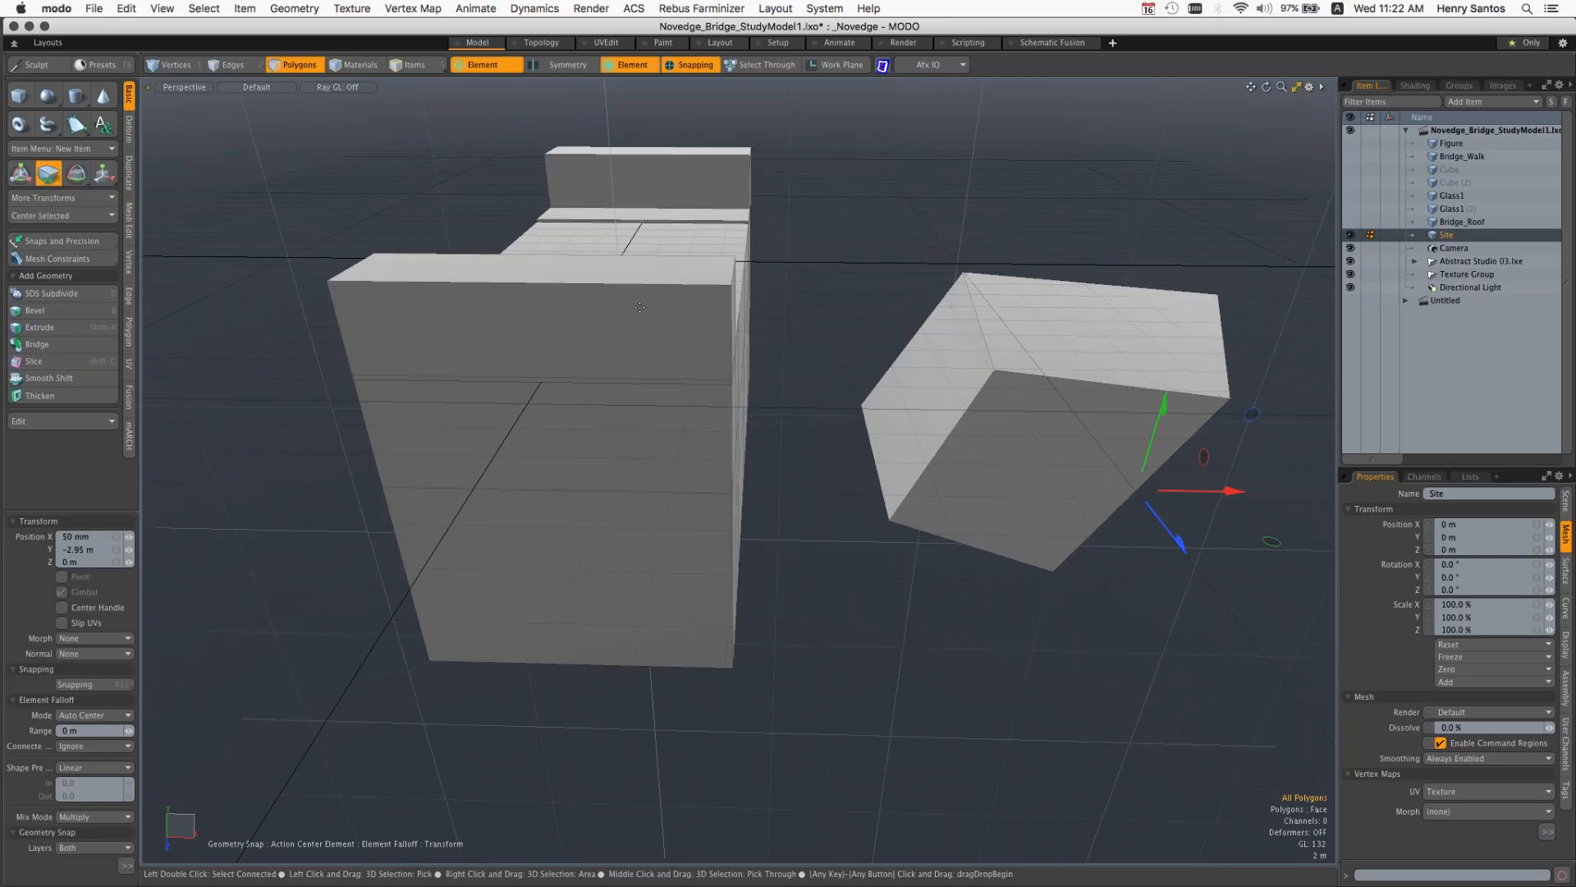
Step: Move the block's far outer corner about -1.85 m in Y and -7.1 m in Z
key(alt)
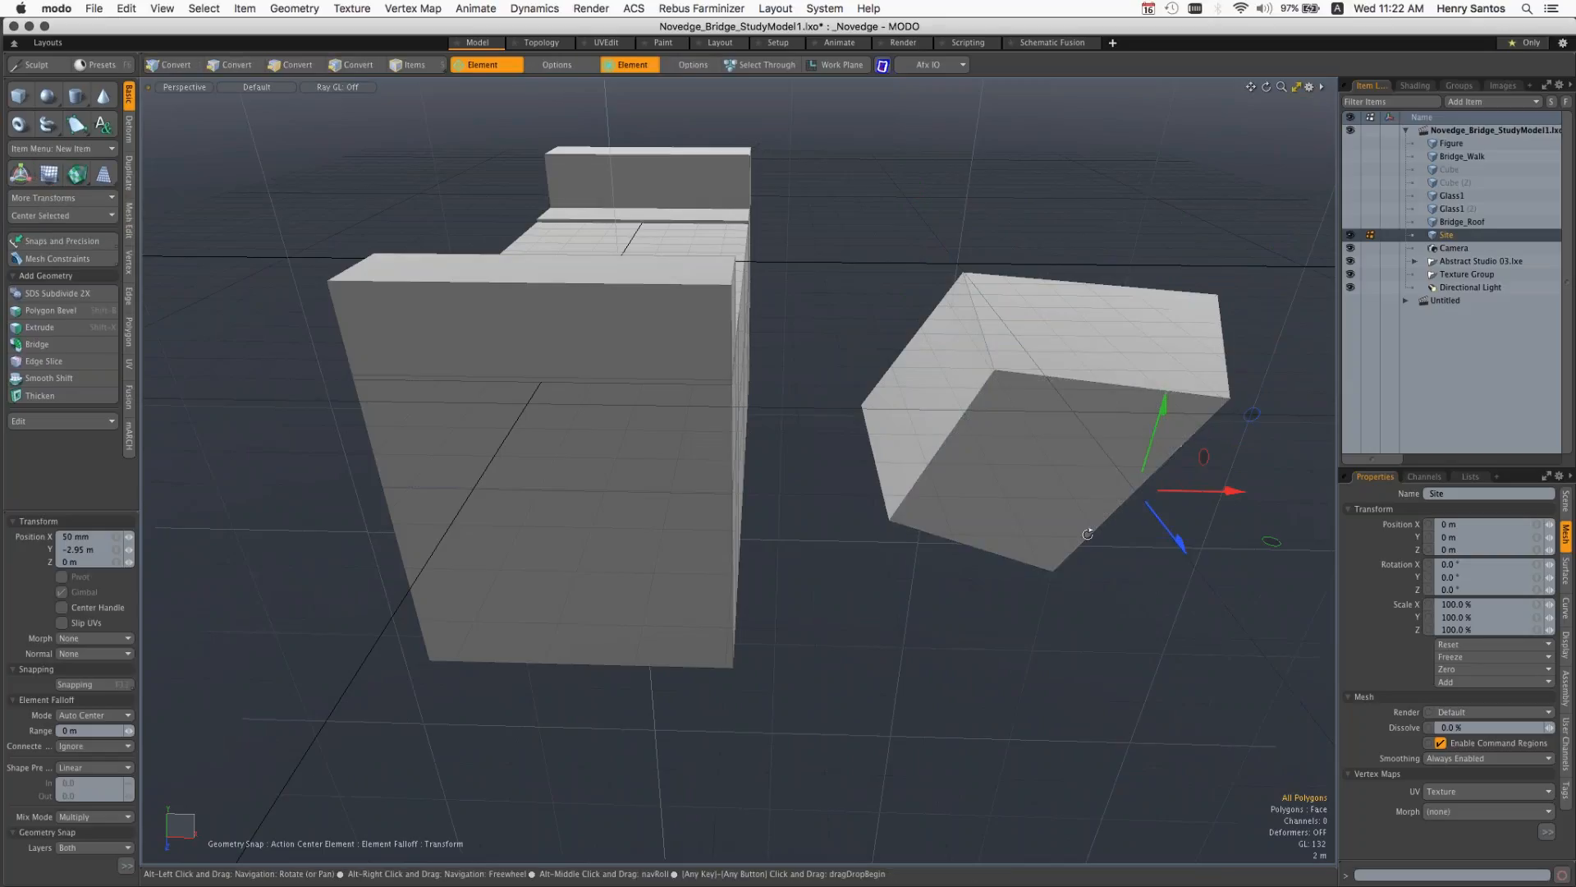
alt+drag(1087, 534, 903, 542)
alt+shift+drag(821, 493, 935, 456)
drag(906, 375, 1049, 423)
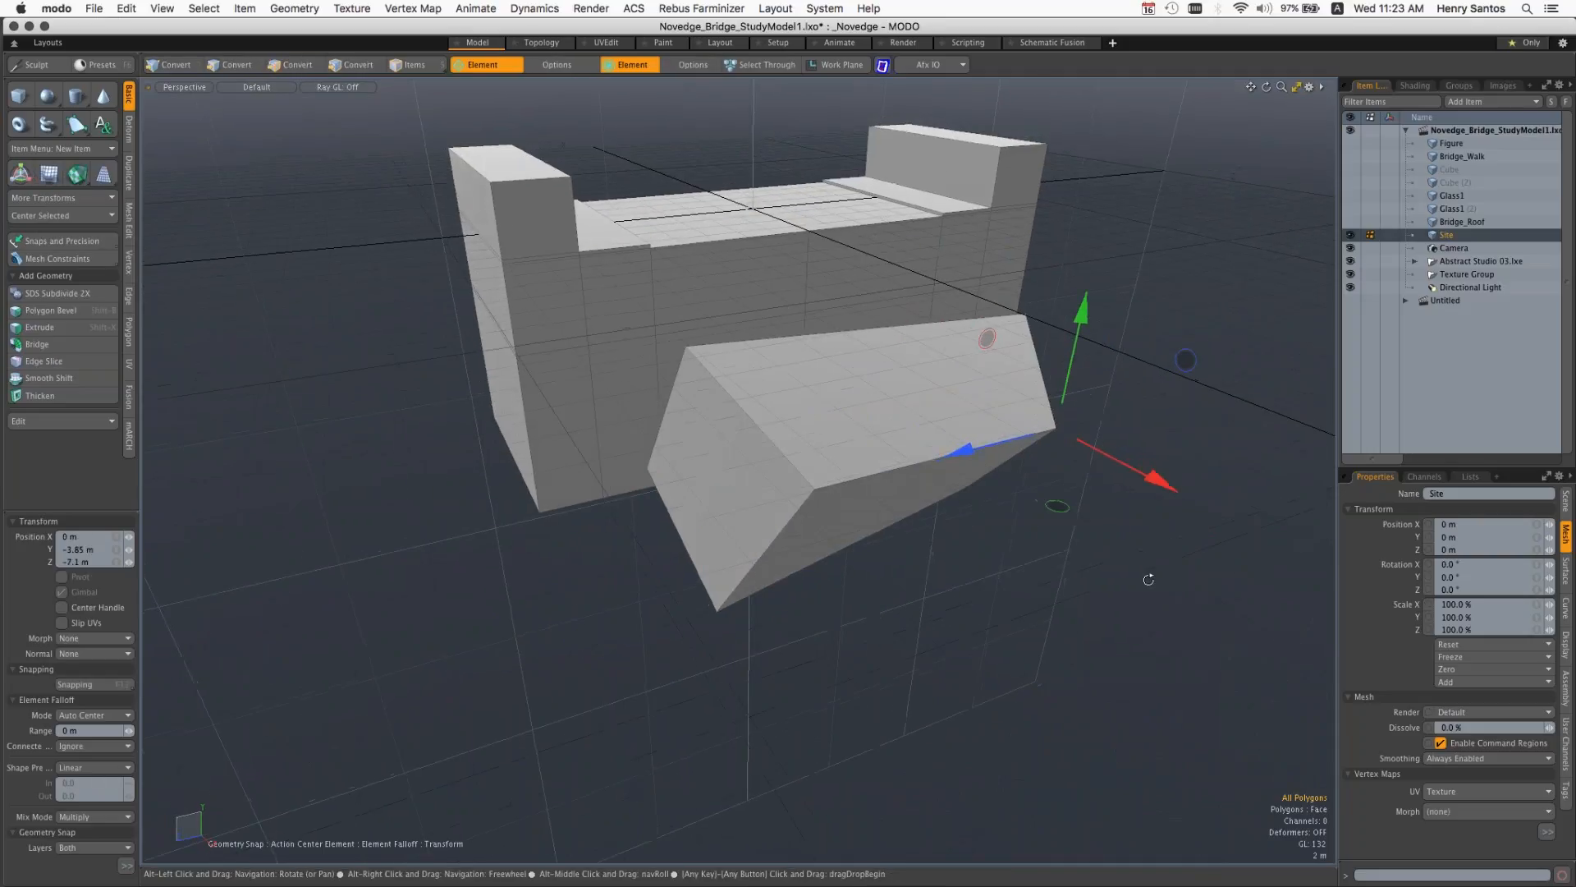
Step: Move the block's near end face about -1.4 m in X and -1.75 m in Y, and shift its top face
alt+drag(1023, 587, 1132, 595)
drag(960, 414, 987, 440)
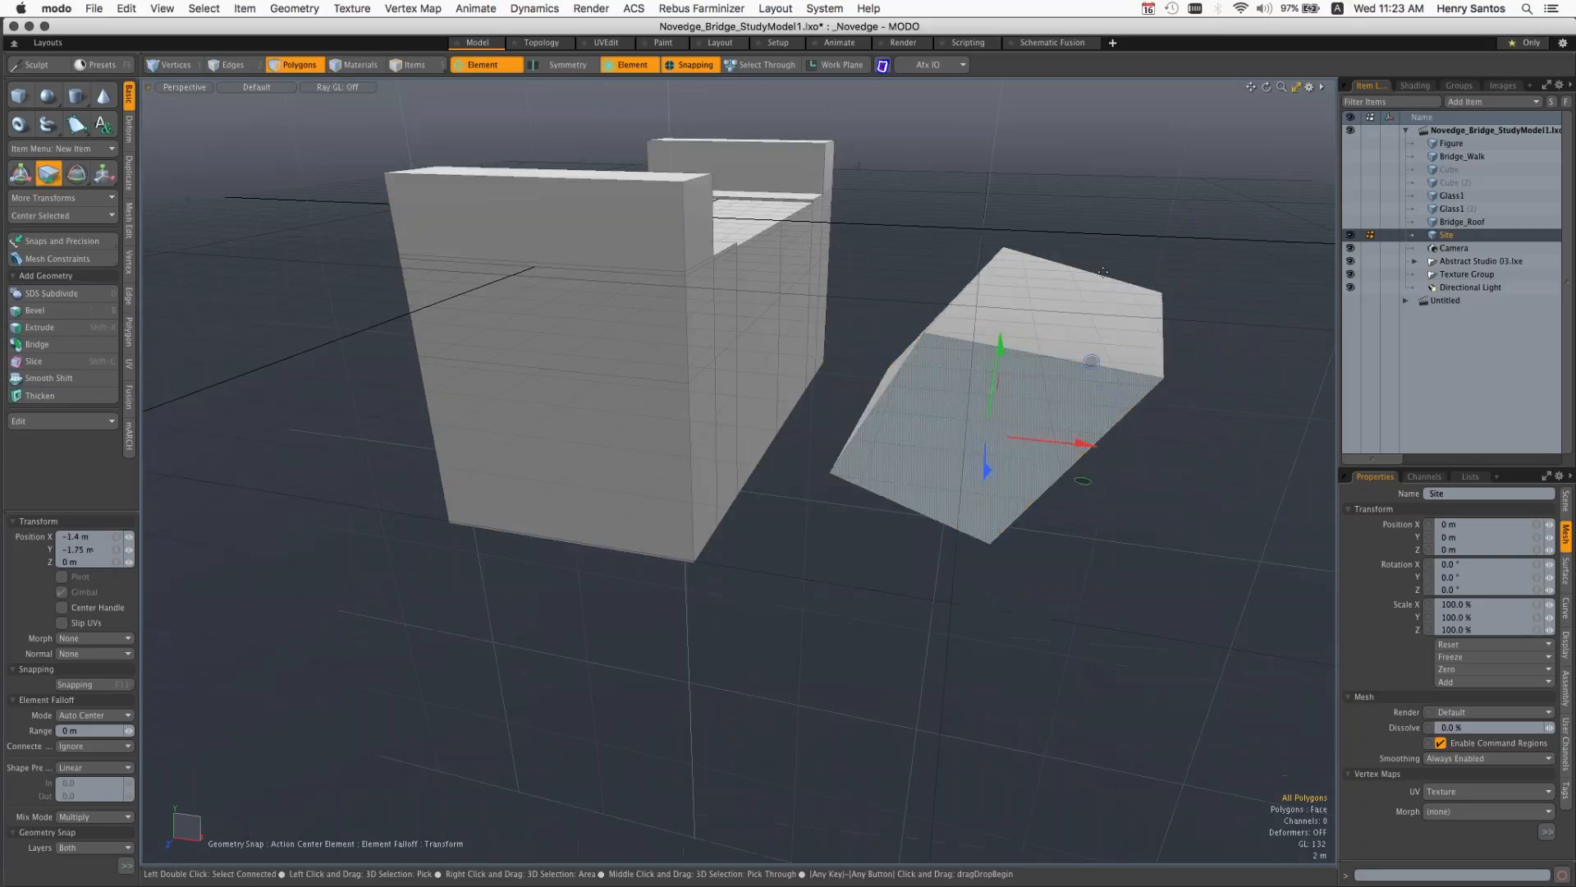
drag(1055, 306, 944, 320)
Step: Reshape the block from its opposite side by moving another face with Element Move, then drop the tool
key(alt)
key(3)
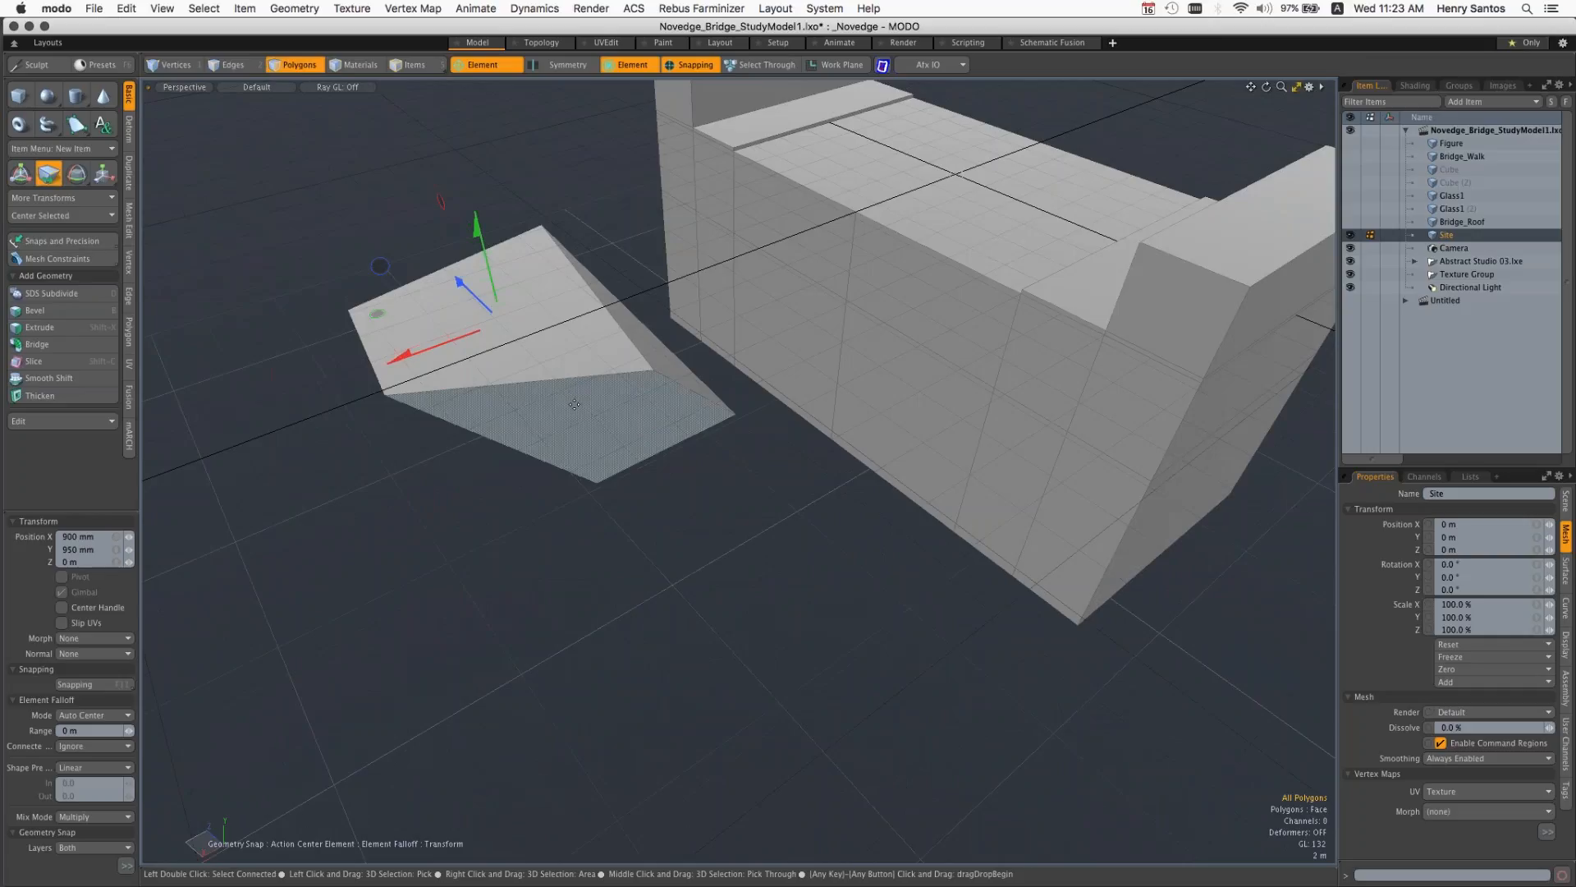
drag(574, 403, 801, 484)
key(q)
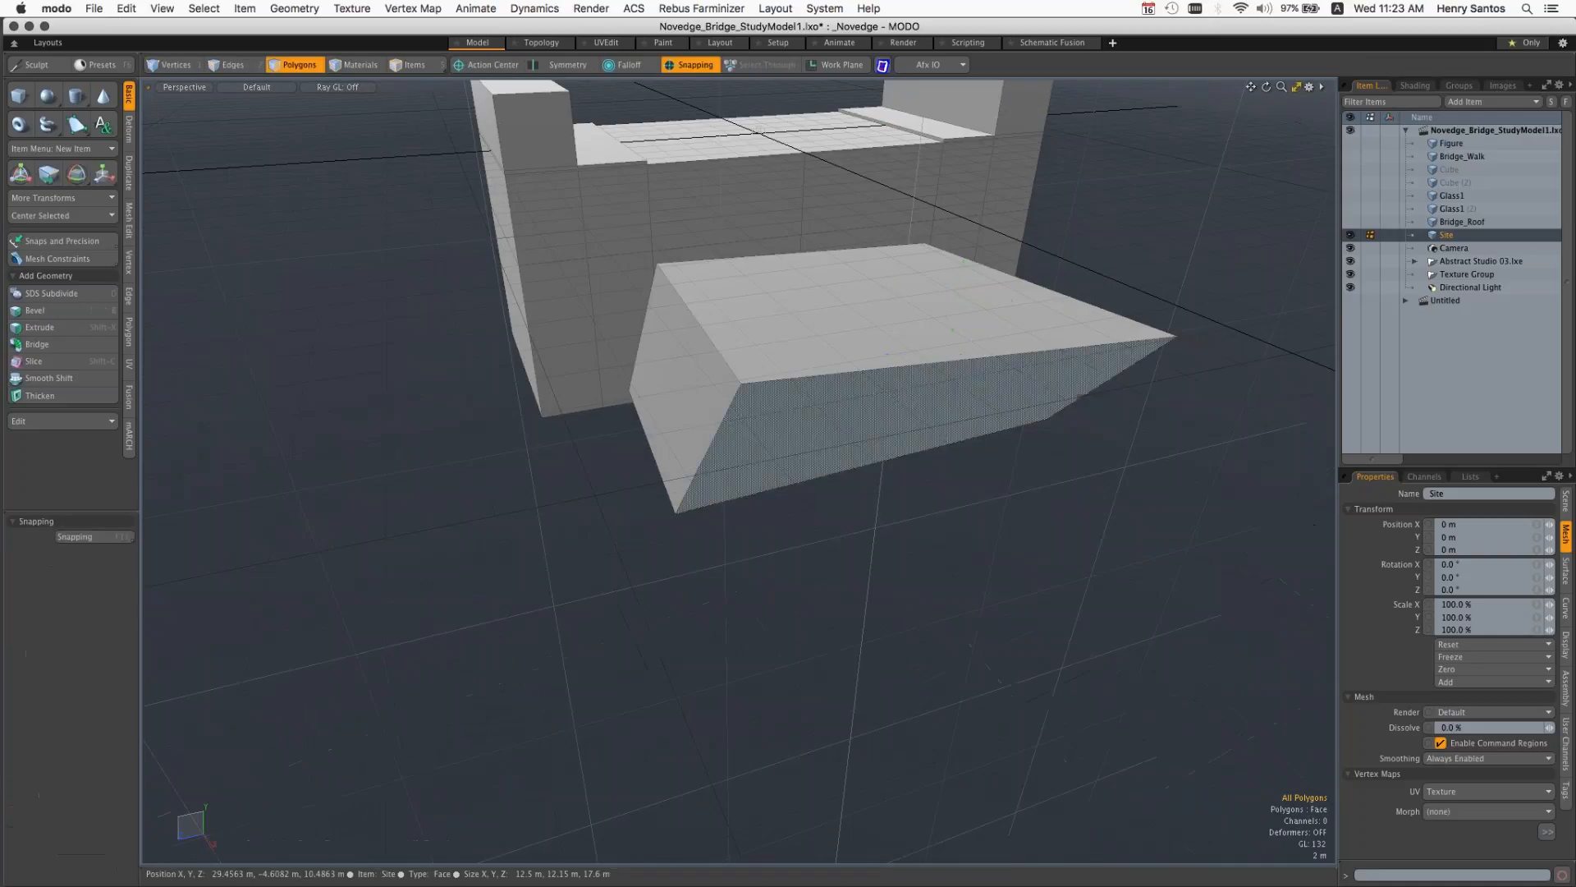
Step: Select all connected polygons of the reshaped block and clear the selection
alt+drag(869, 549, 841, 468)
double_click(840, 468)
click(1051, 566)
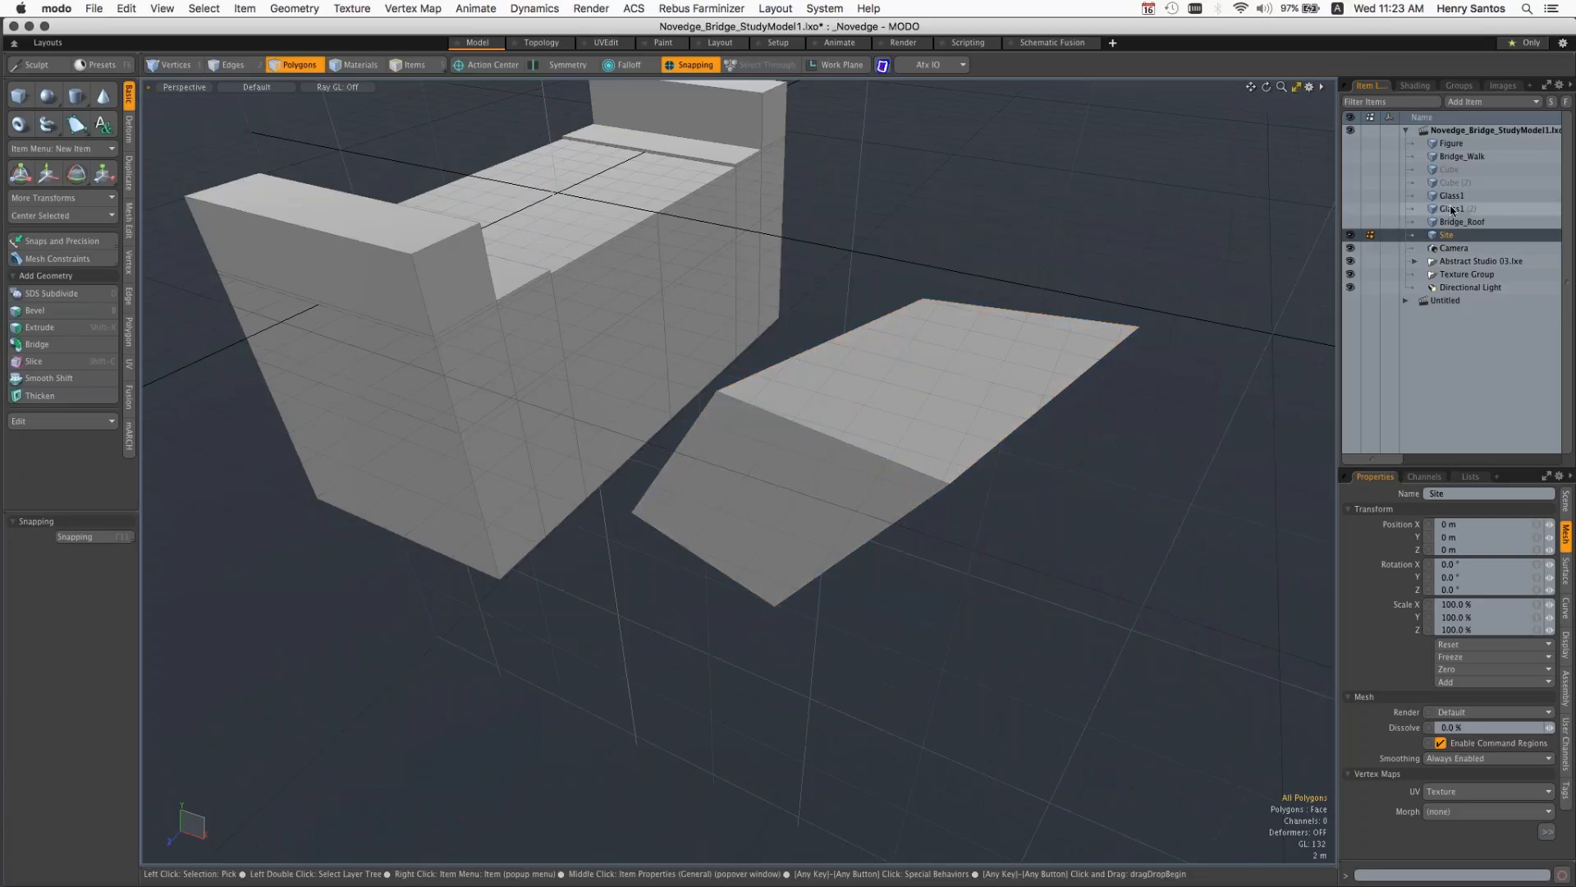
Step: Show the Bridge_Roof mesh, make it the active item and frame it in the perspective view
click(1351, 222)
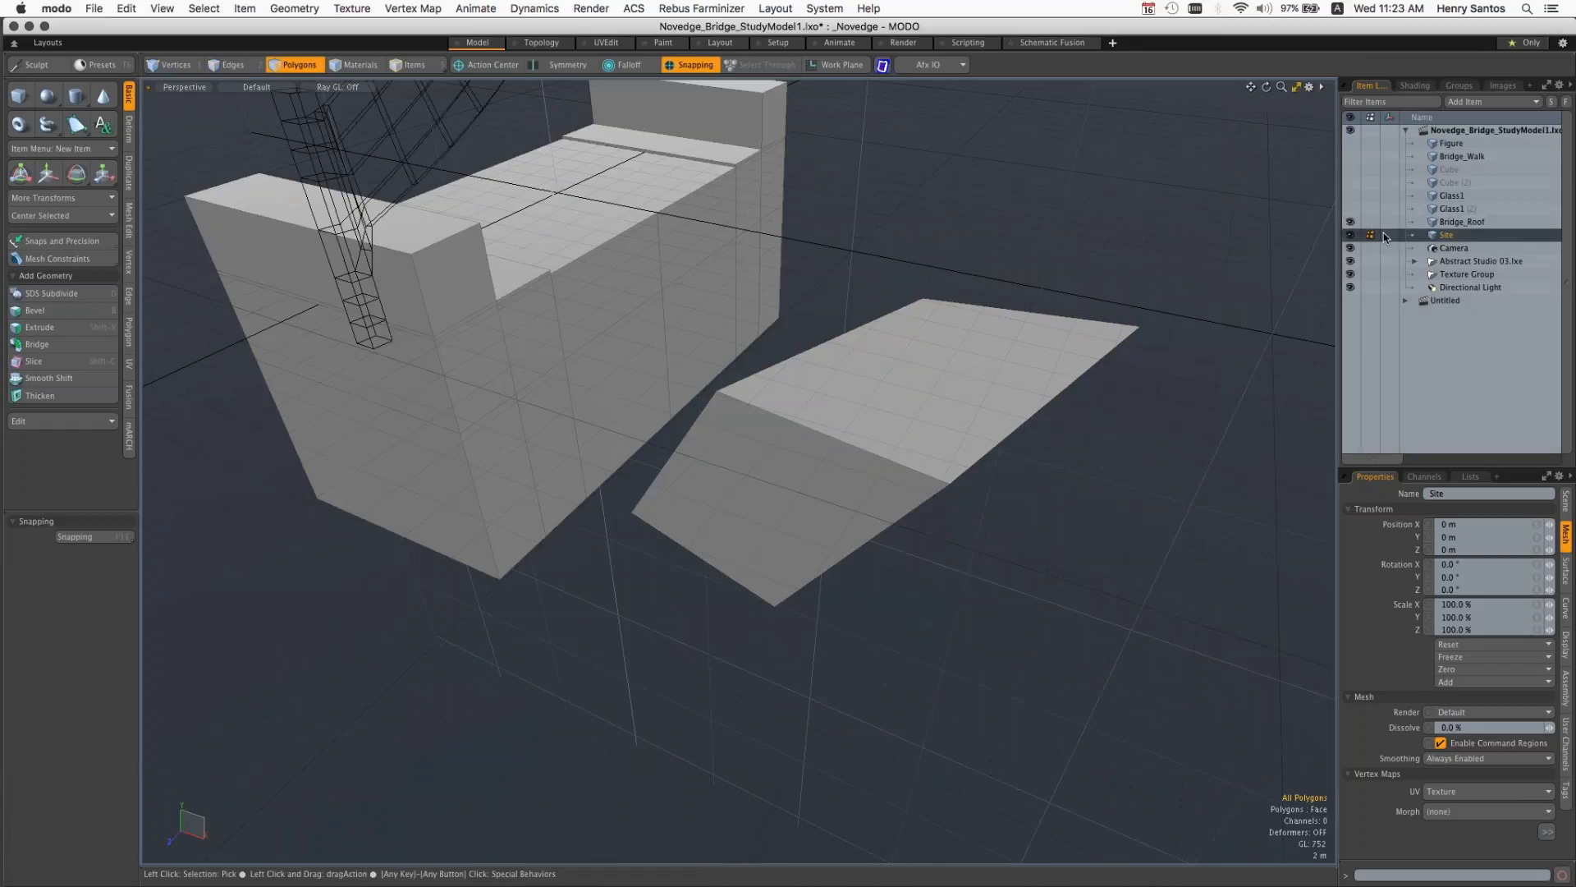
click(1451, 227)
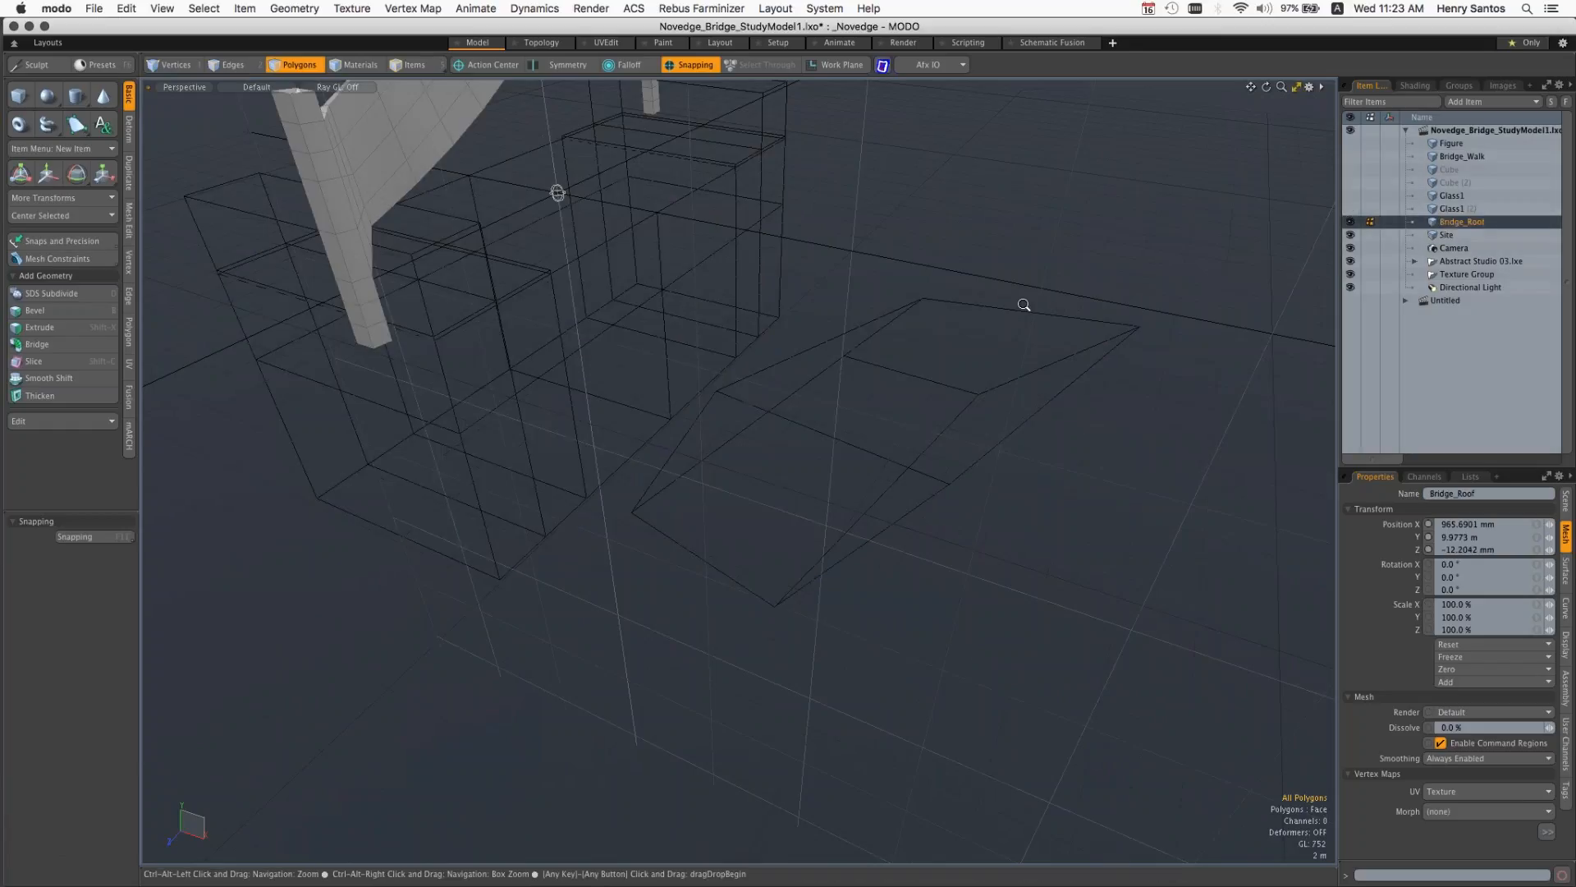
ctrl+alt+drag(1023, 305, 1006, 296)
alt+shift+drag(747, 237, 943, 338)
Step: Hide the Site mesh, show it again, and make it the active item
click(1350, 235)
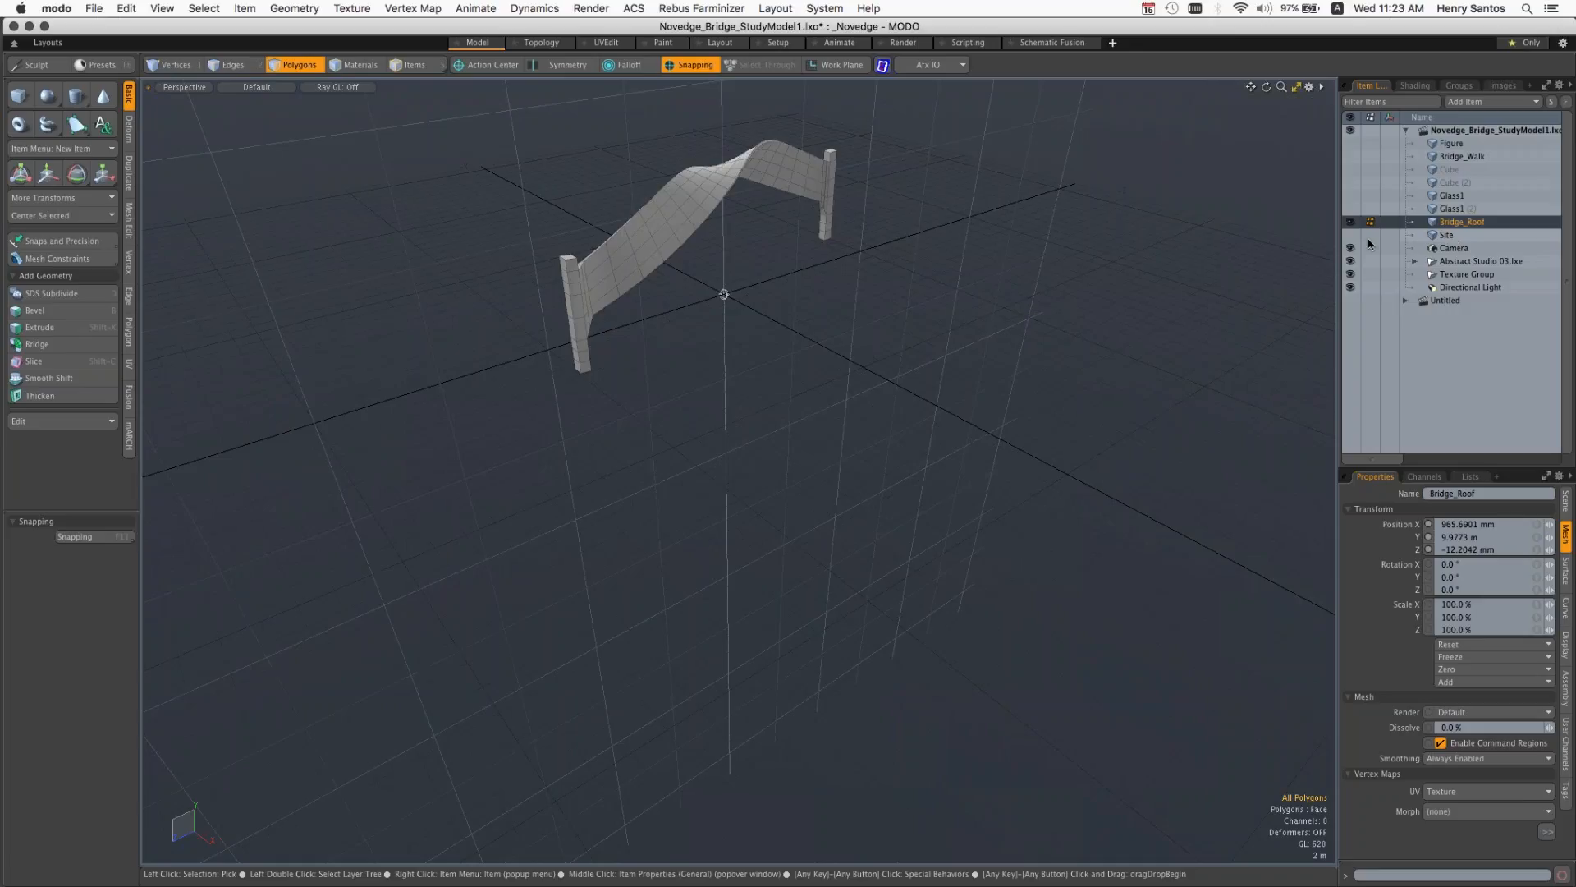
click(1350, 235)
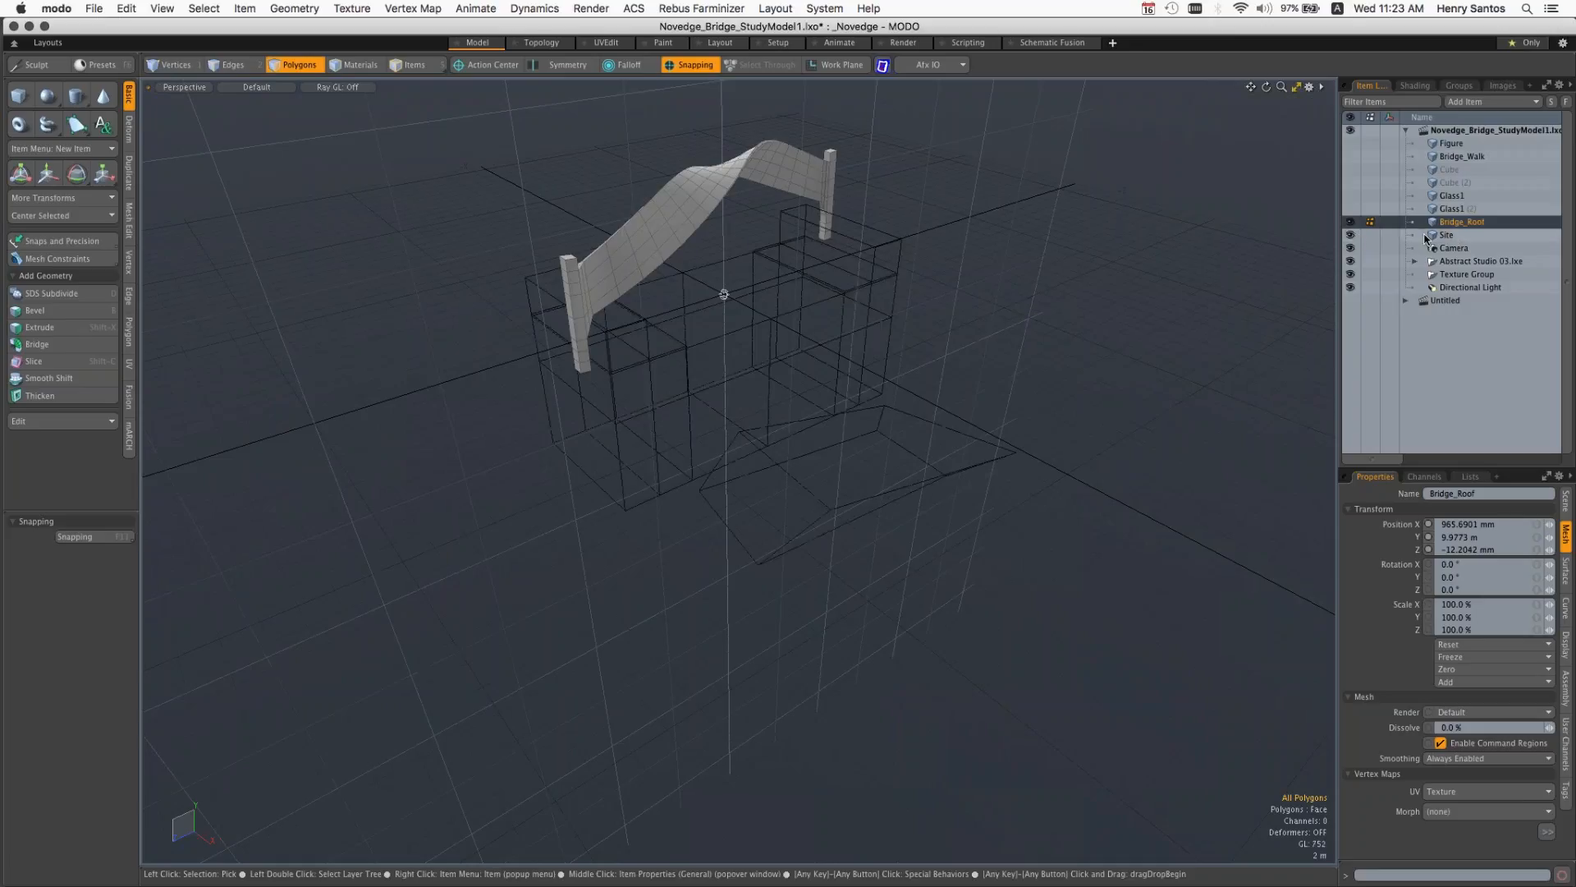
click(1461, 235)
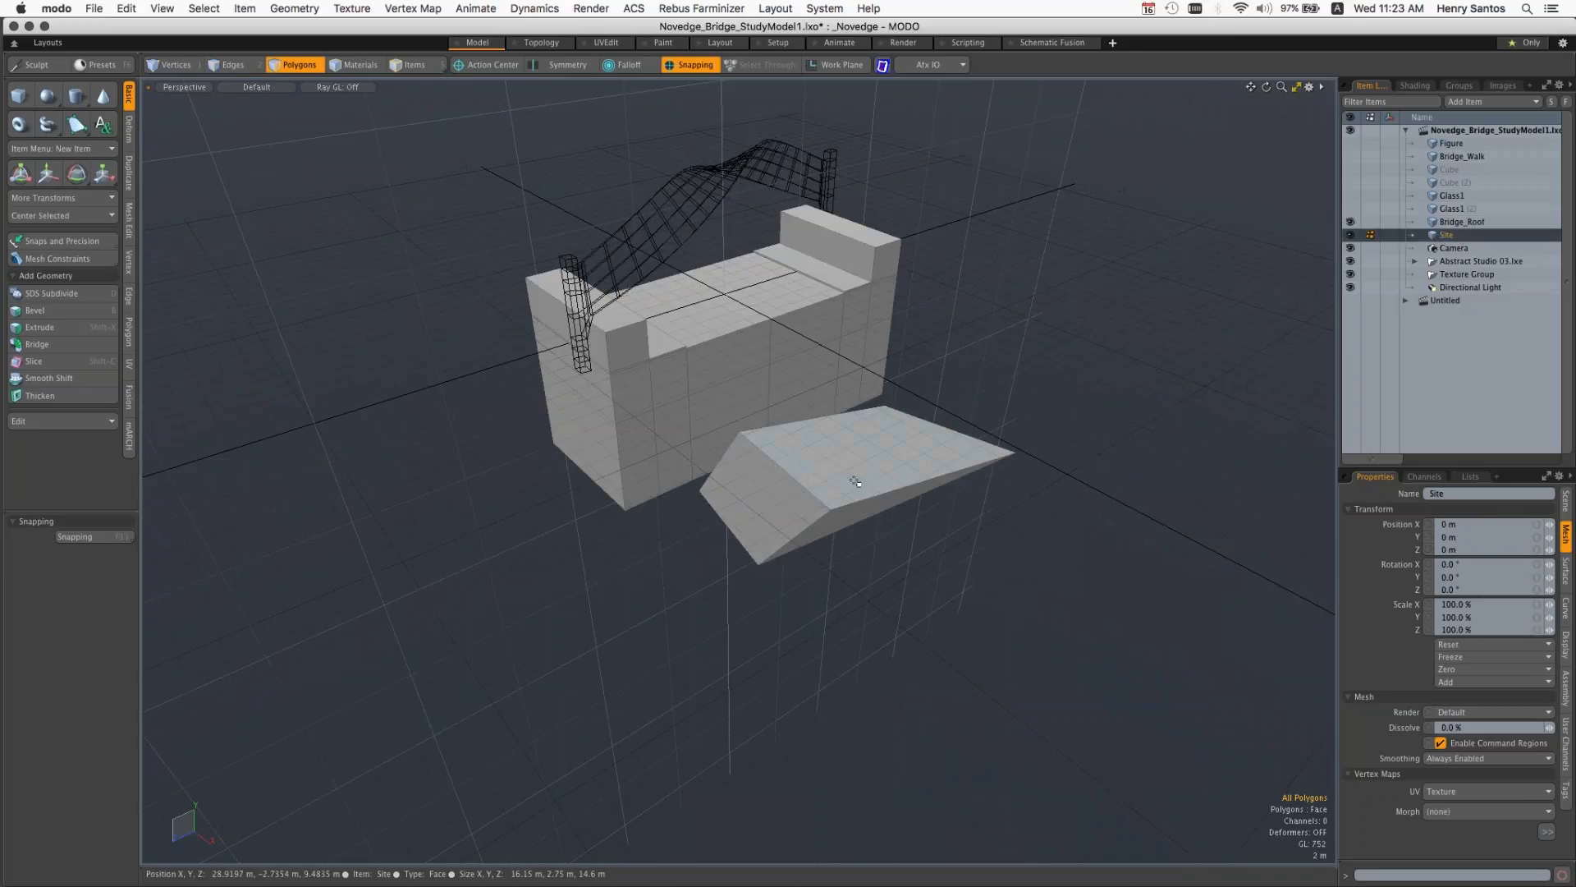
Step: Select the reshaped block's top polygon, expand to all its connected polygons, then select only the top polygon again
click(973, 472)
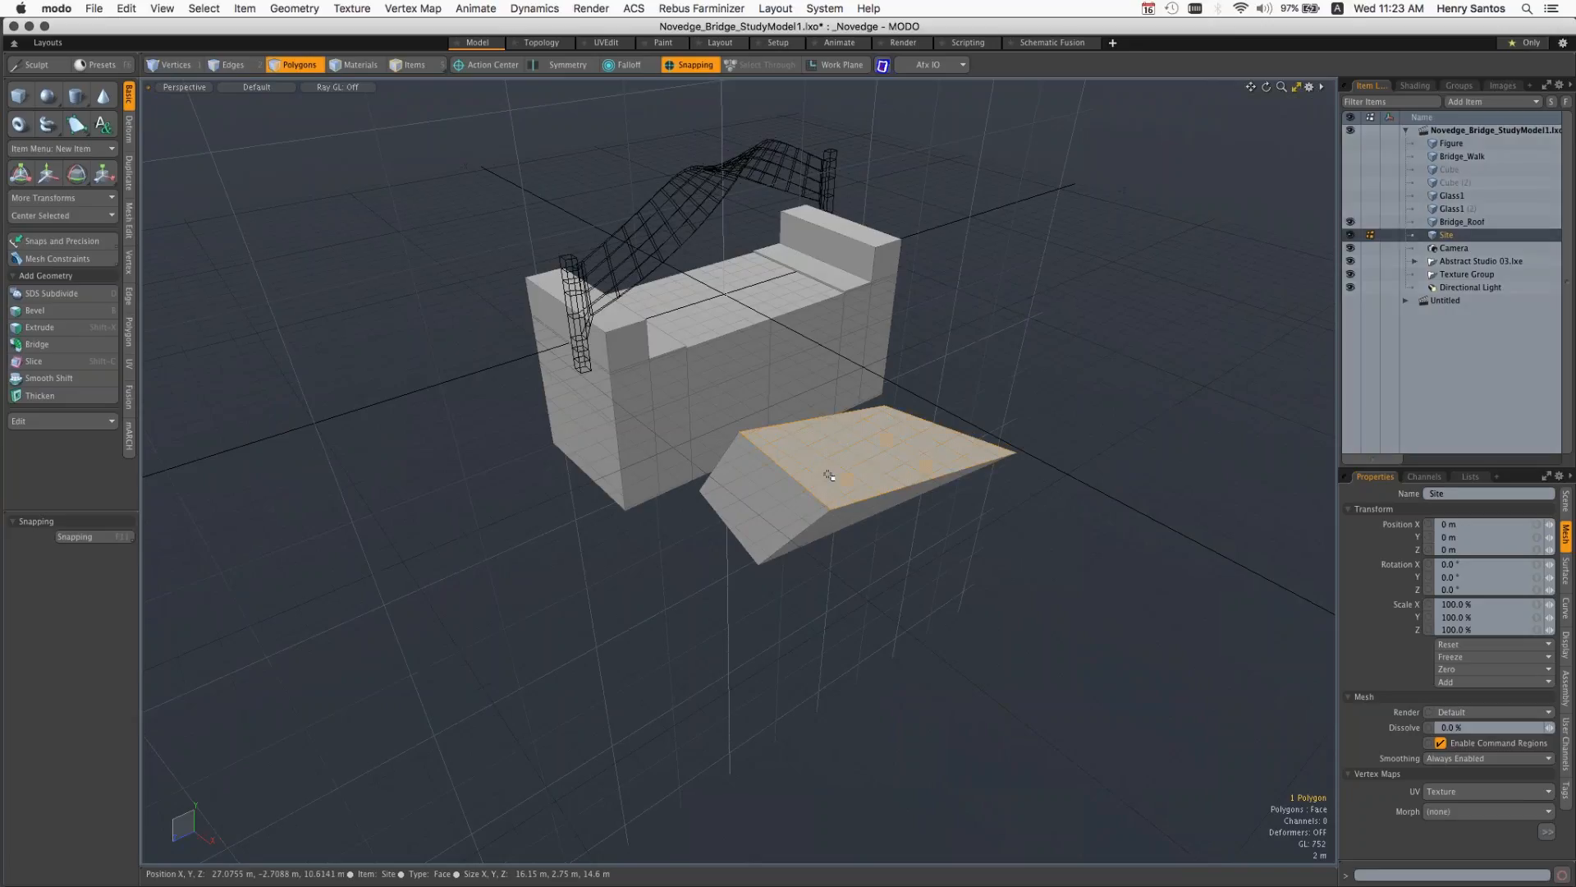
double_click(866, 471)
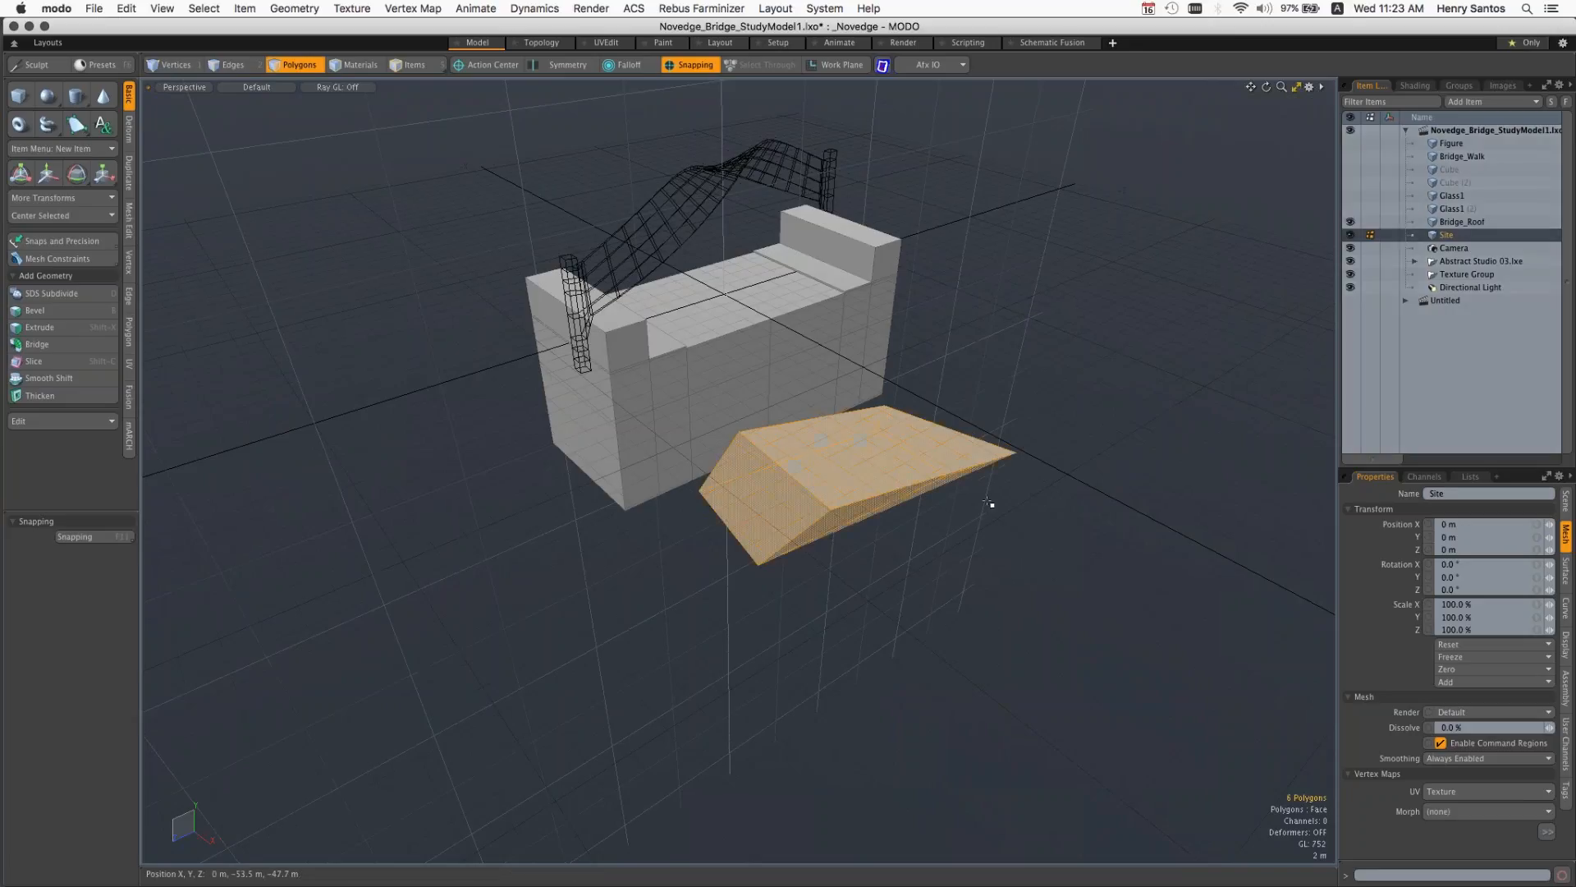
click(844, 467)
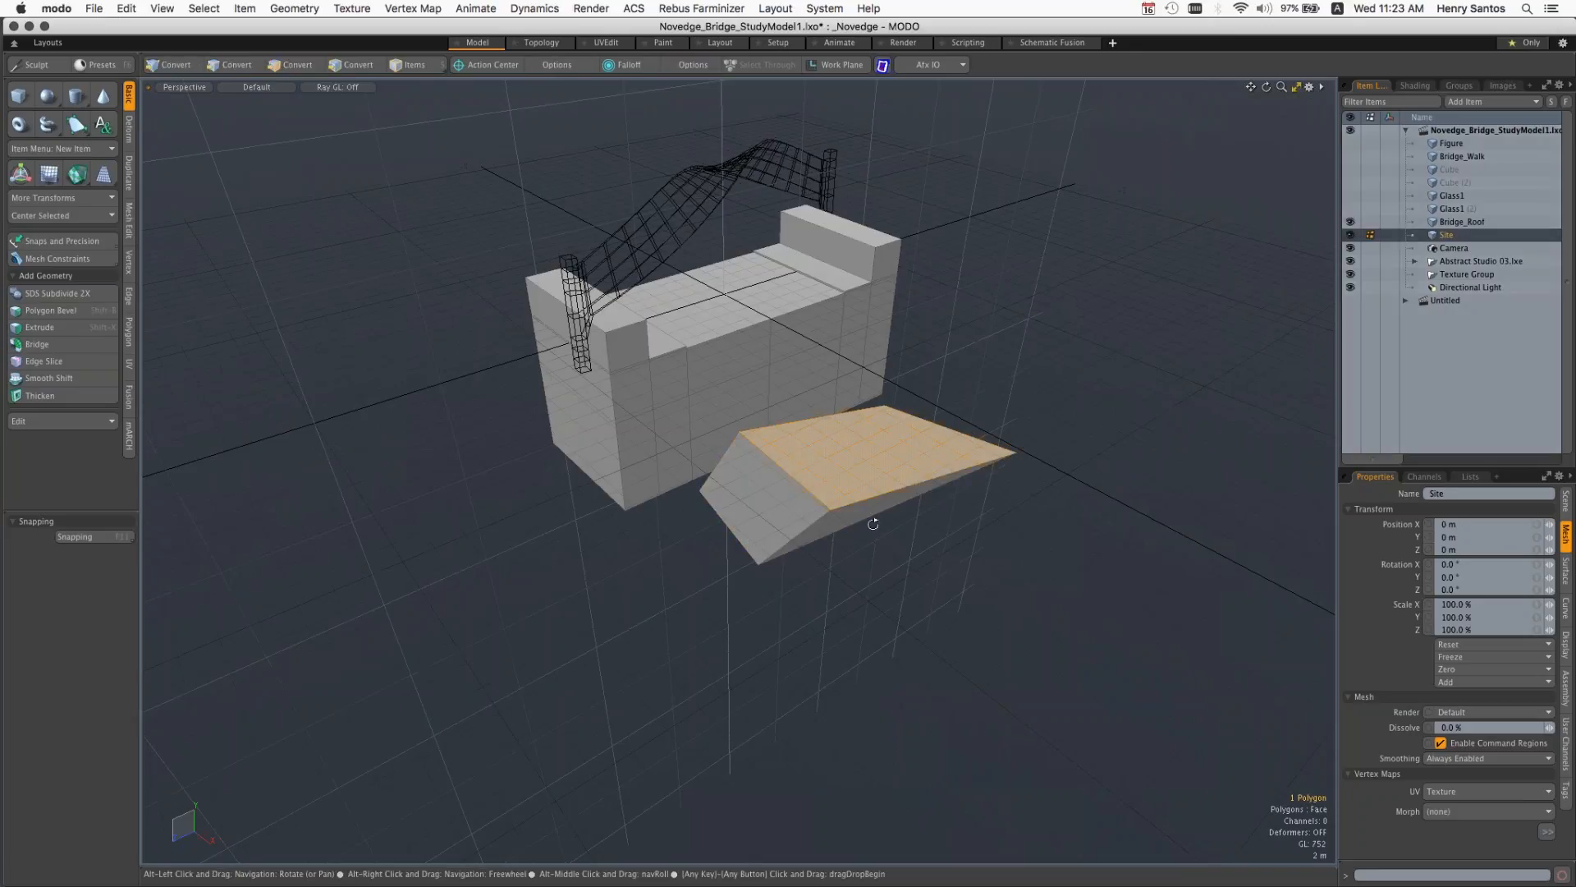
alt+drag(873, 524, 998, 433)
scroll(943, 435, up, 5)
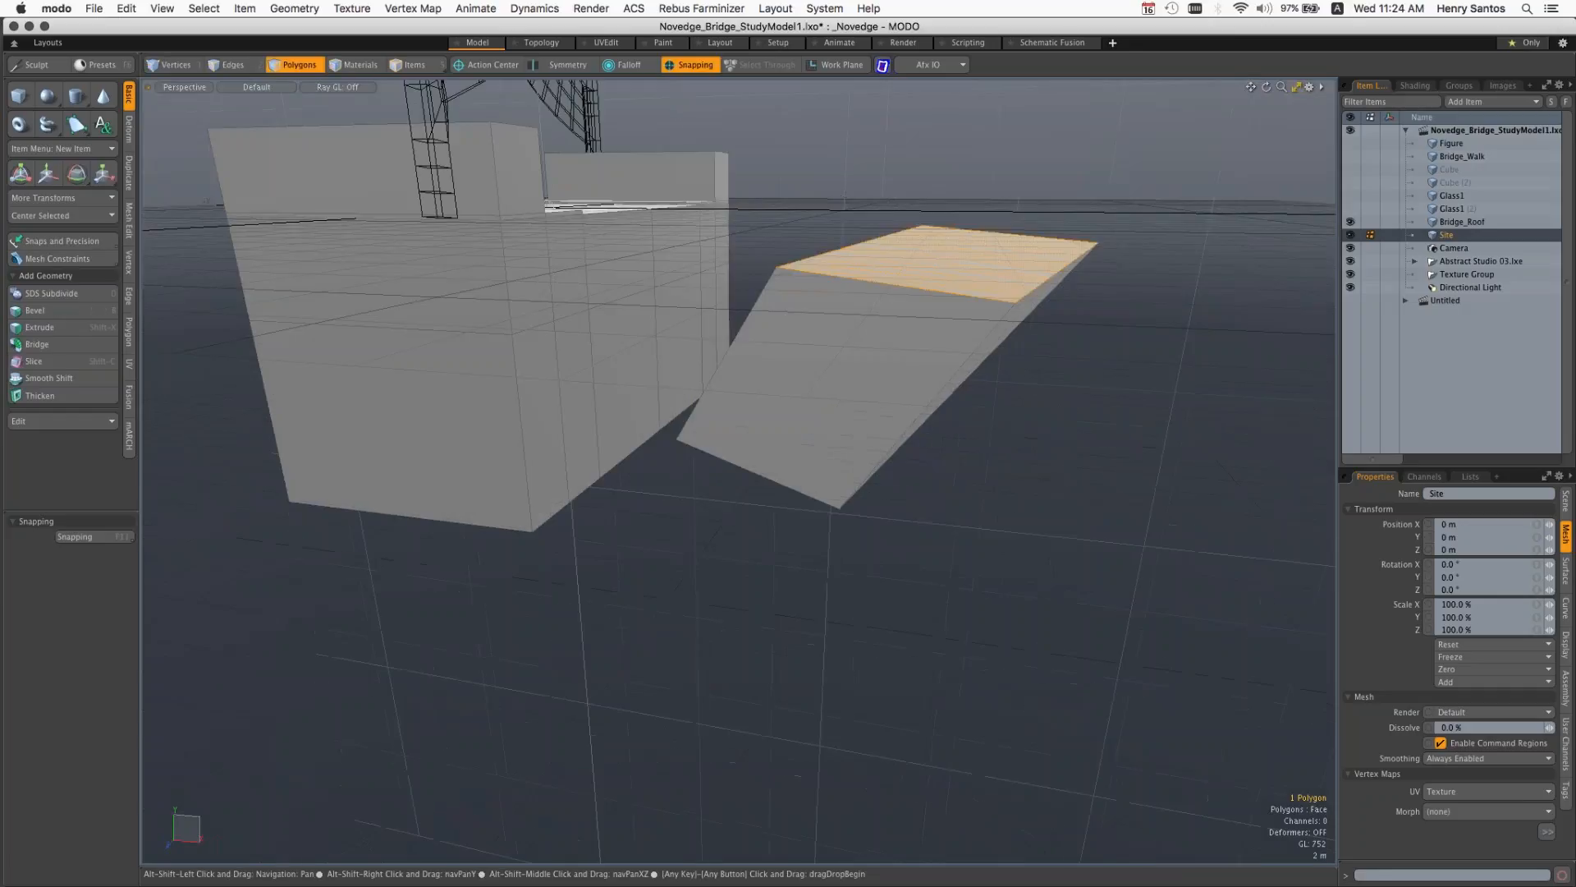
Step: Select all connected polygons of the reshaped block, cut them from the Site mesh, and paste them into a new mesh item
alt+shift+drag(936, 352, 839, 444)
double_click(839, 443)
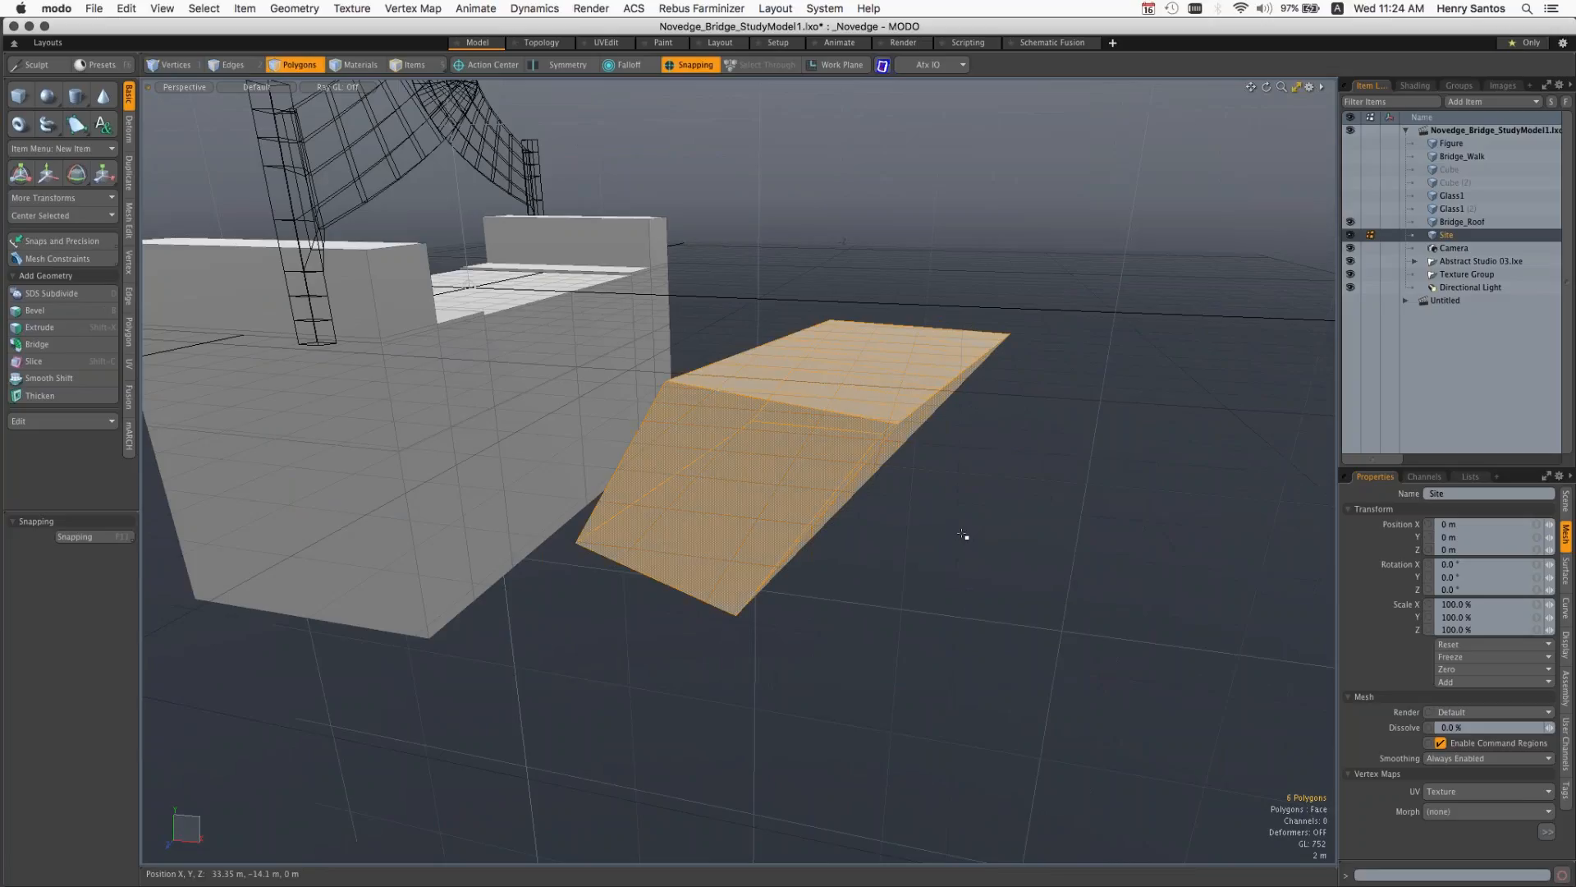
key(Delete)
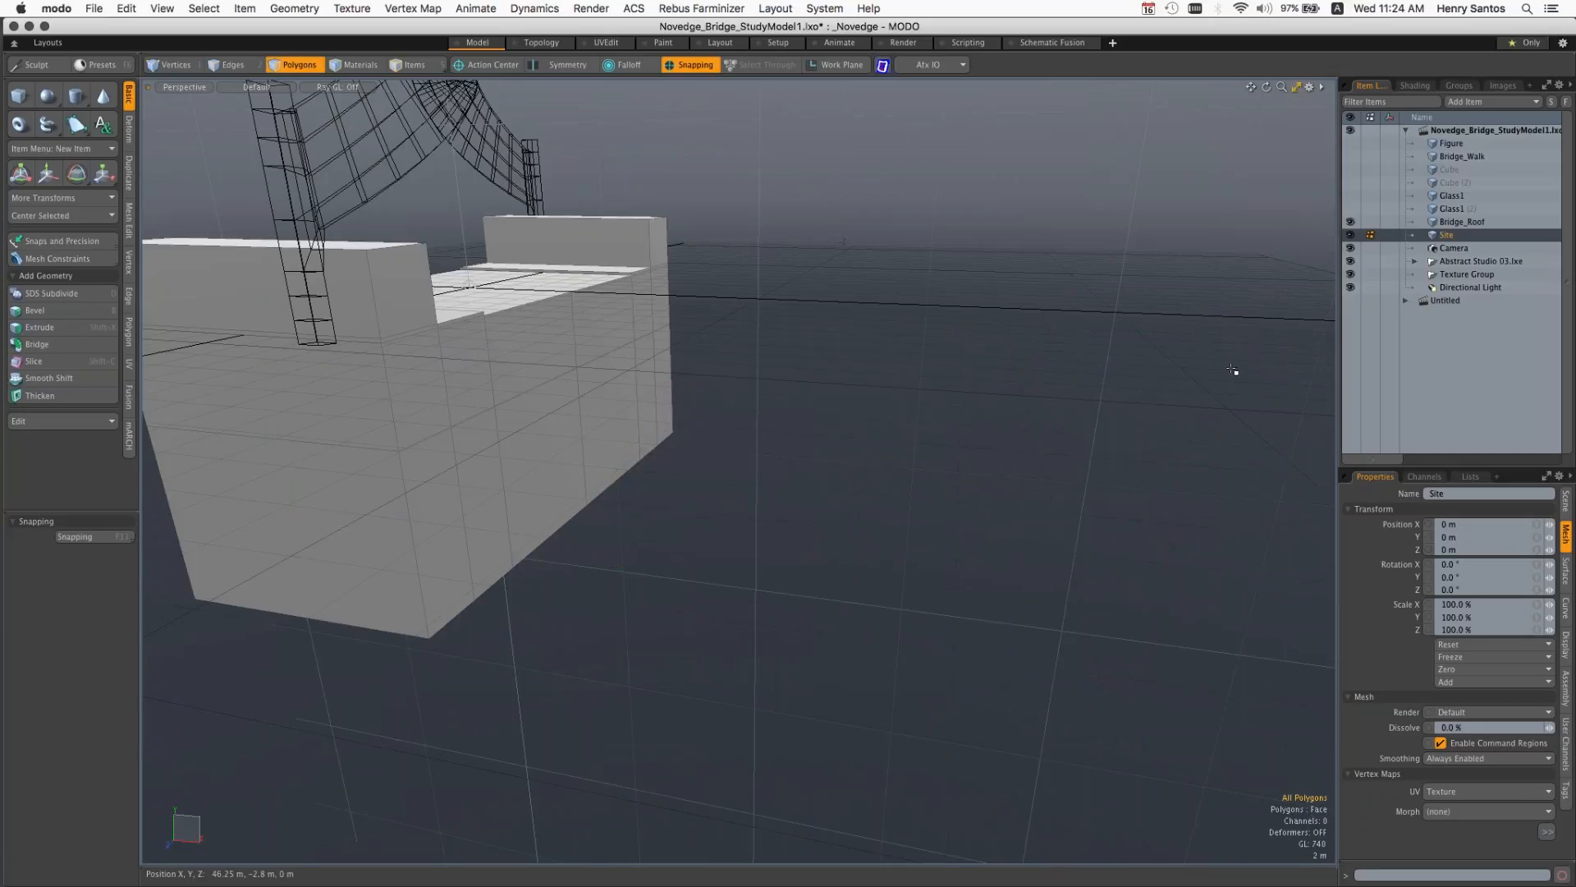
key(n)
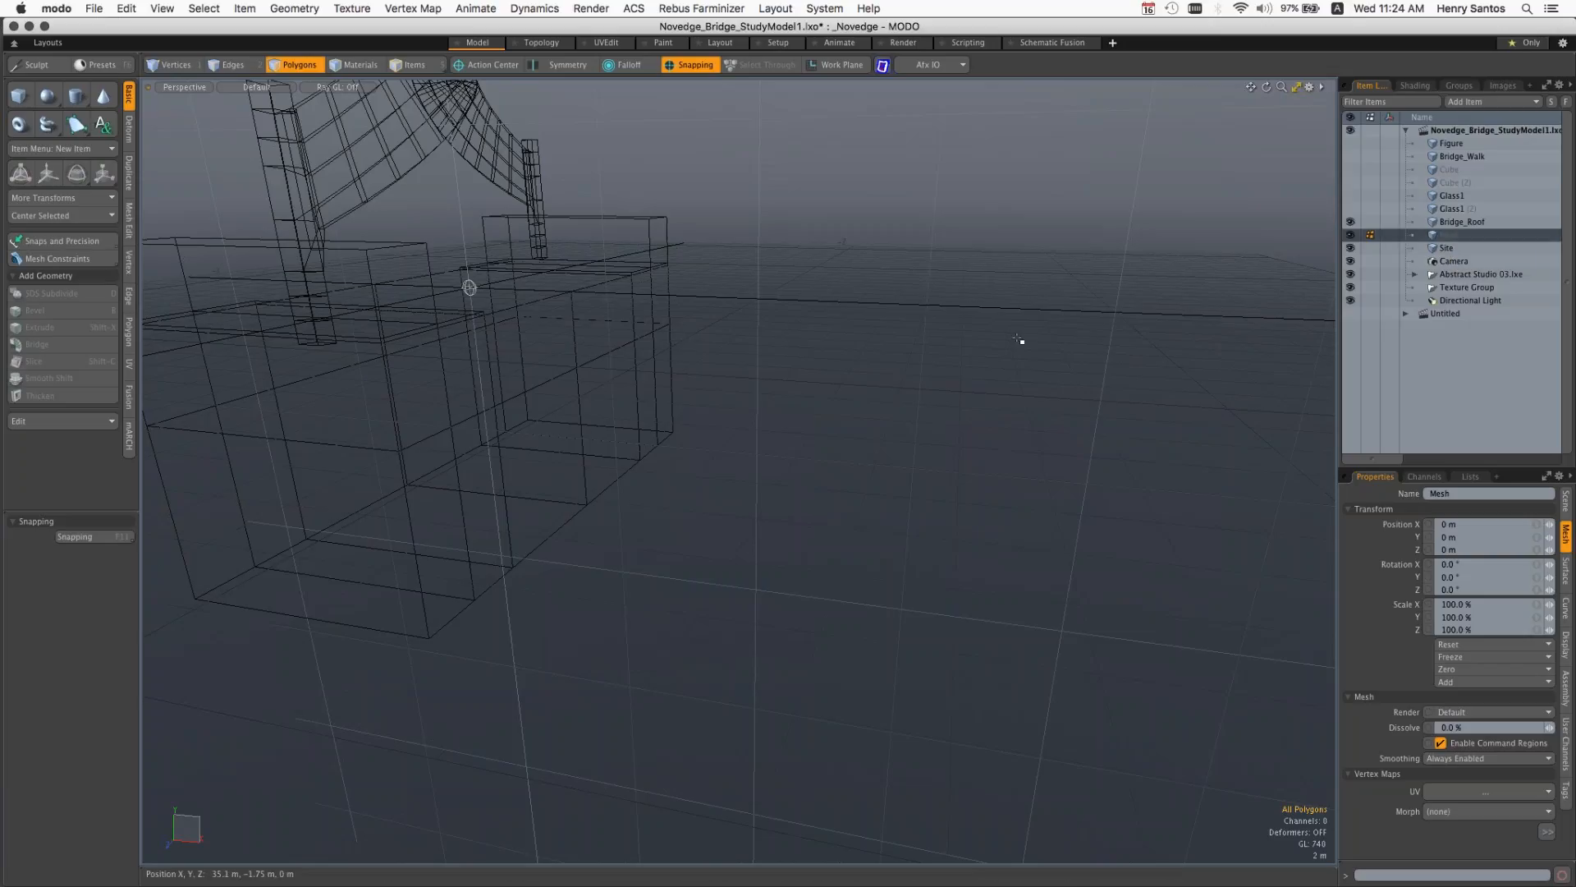
key(super+v)
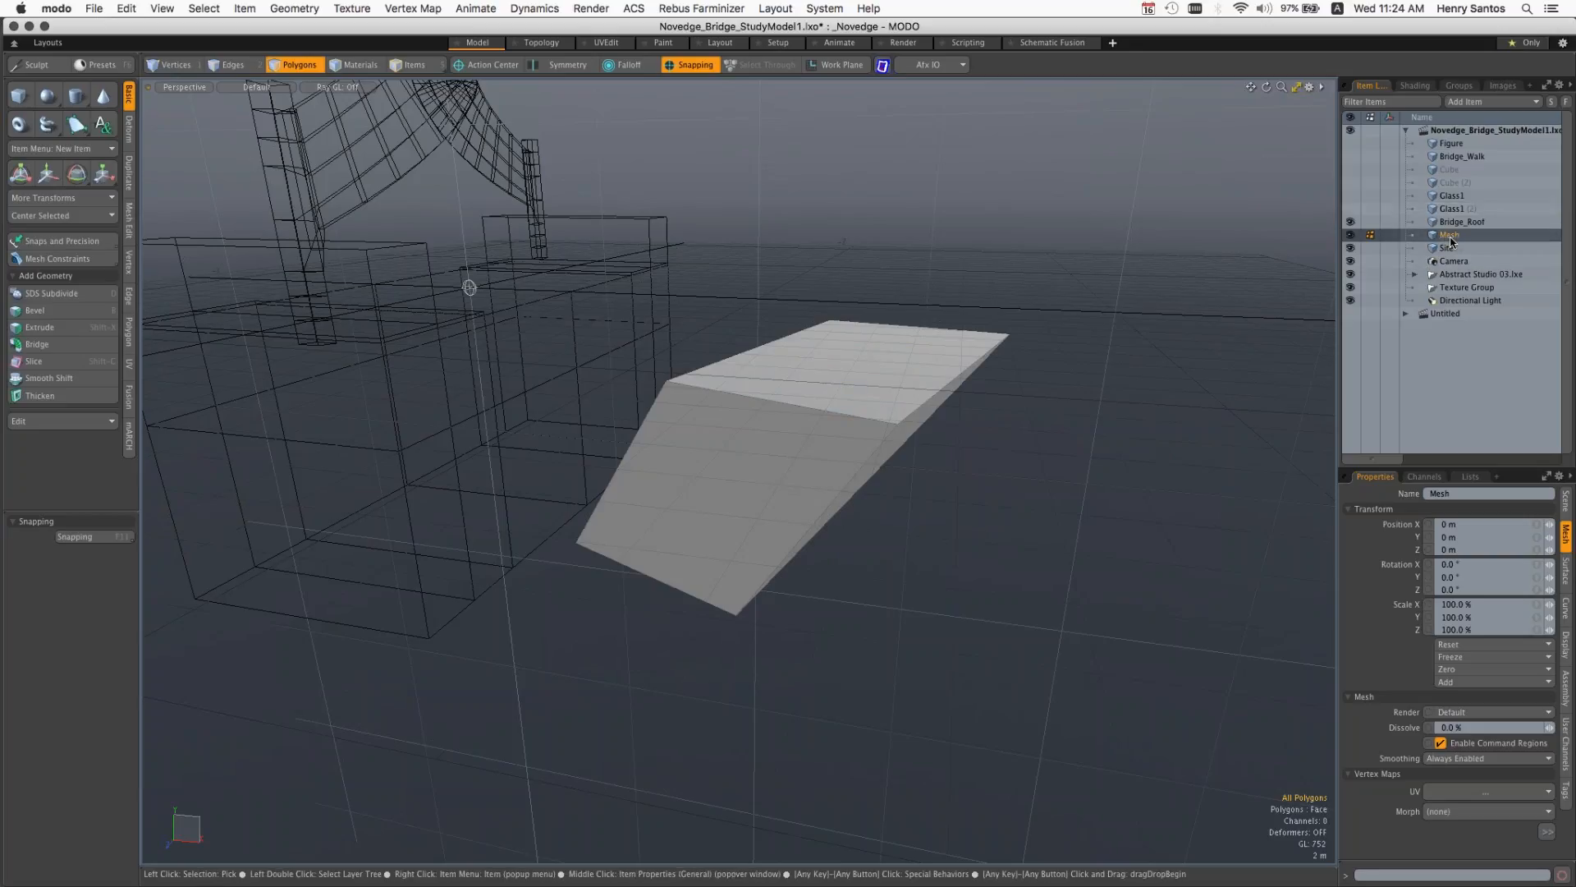
Step: Select the pasted block's top polygon, switch to vertex selection, and delete the new mesh item containing the block
key(alt)
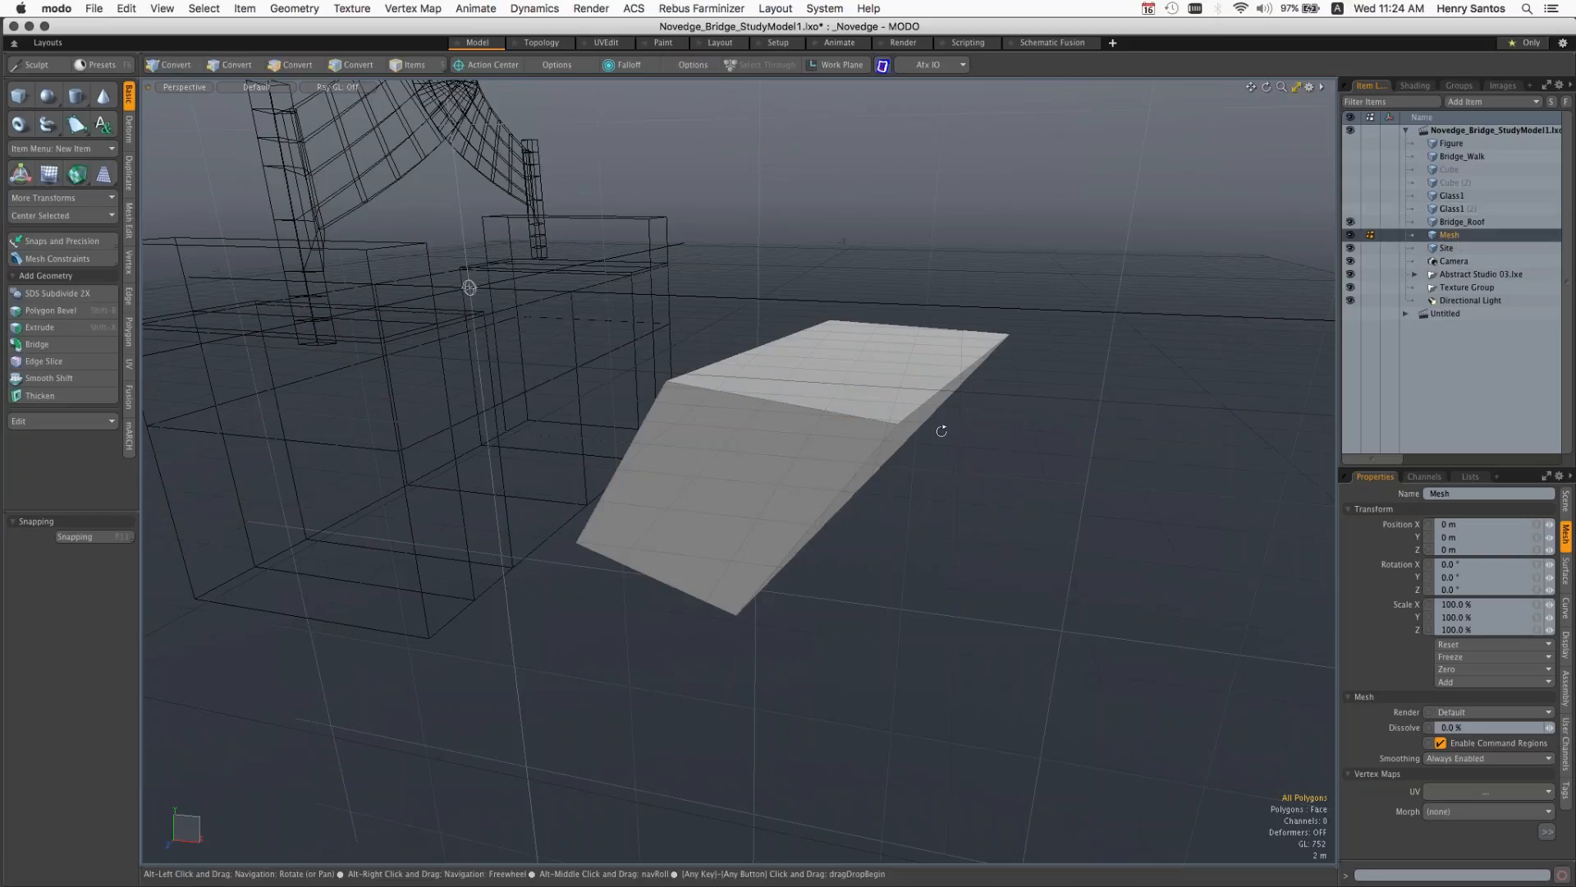
alt+drag(942, 431, 872, 461)
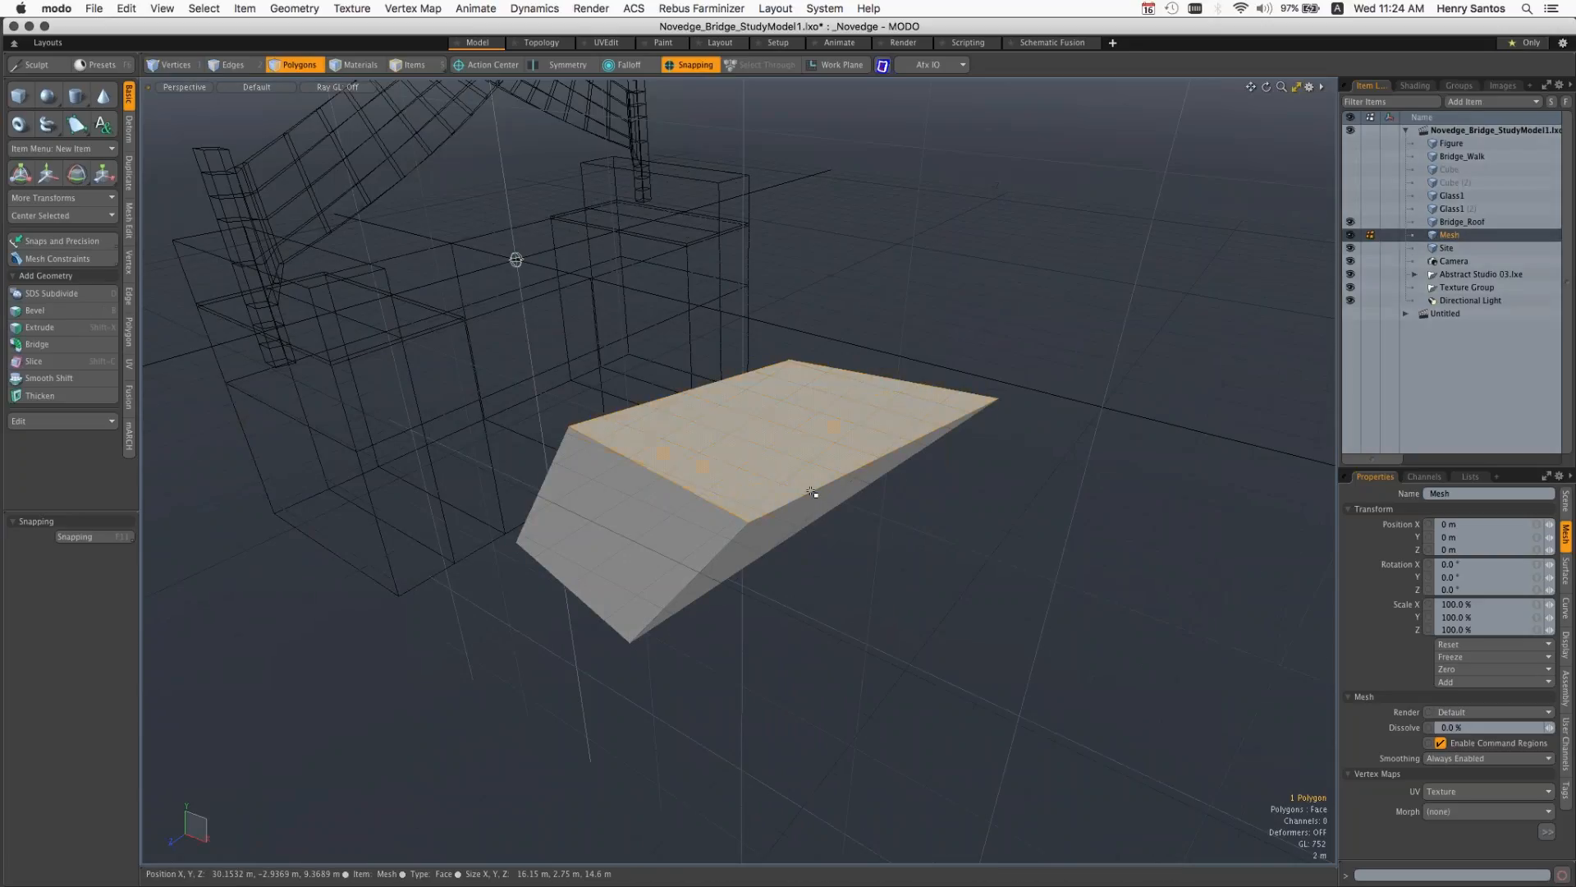
click(763, 495)
alt+drag(811, 488, 821, 402)
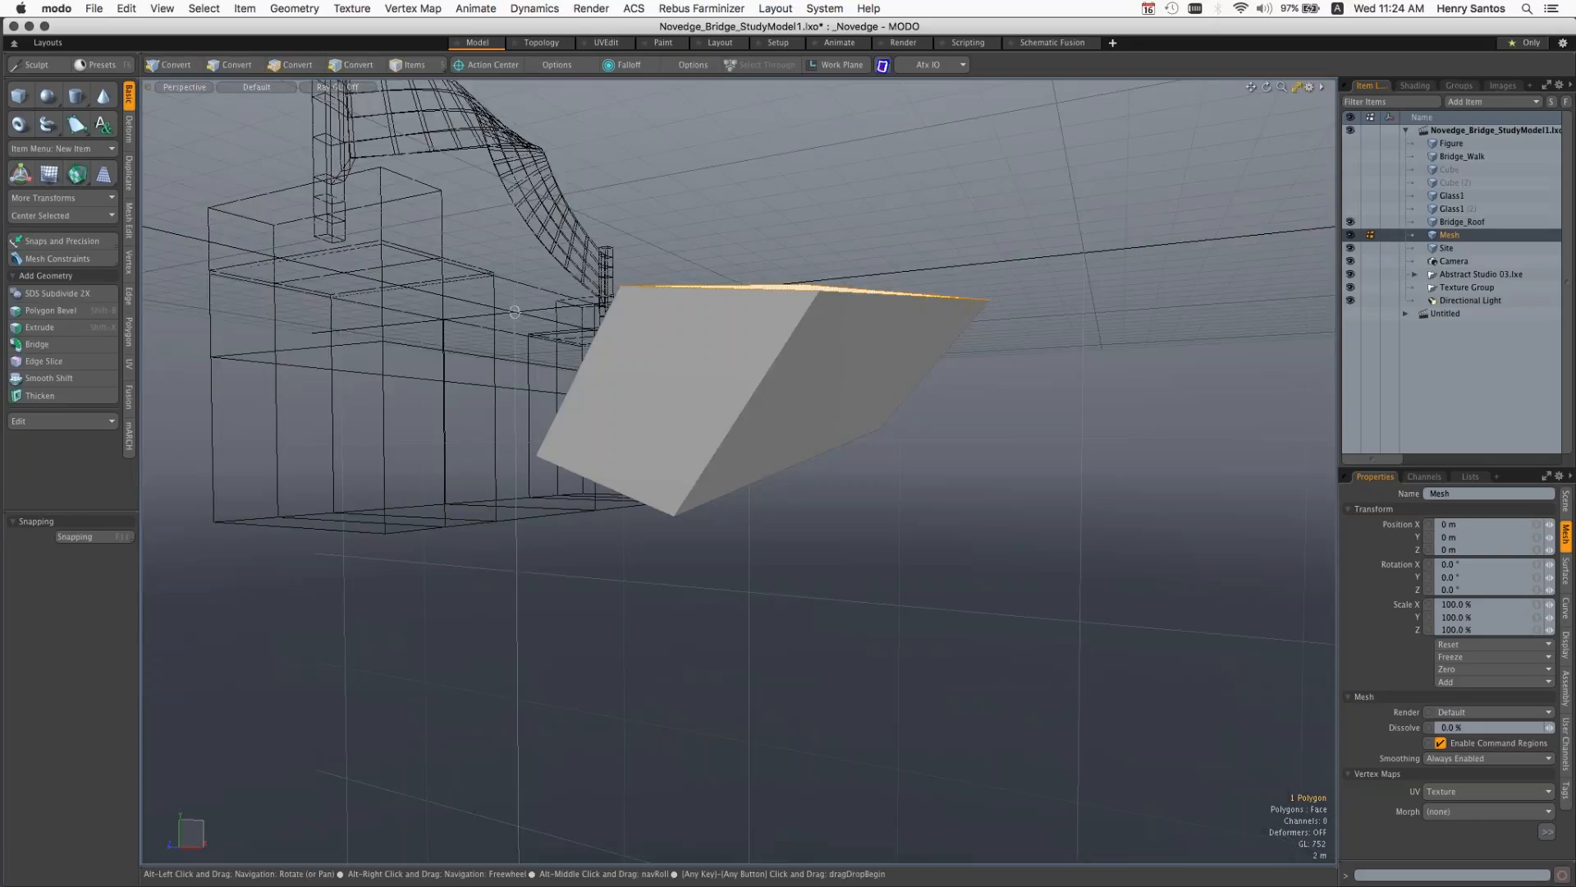
alt+drag(515, 312, 959, 470)
key(1)
right_click(1429, 236)
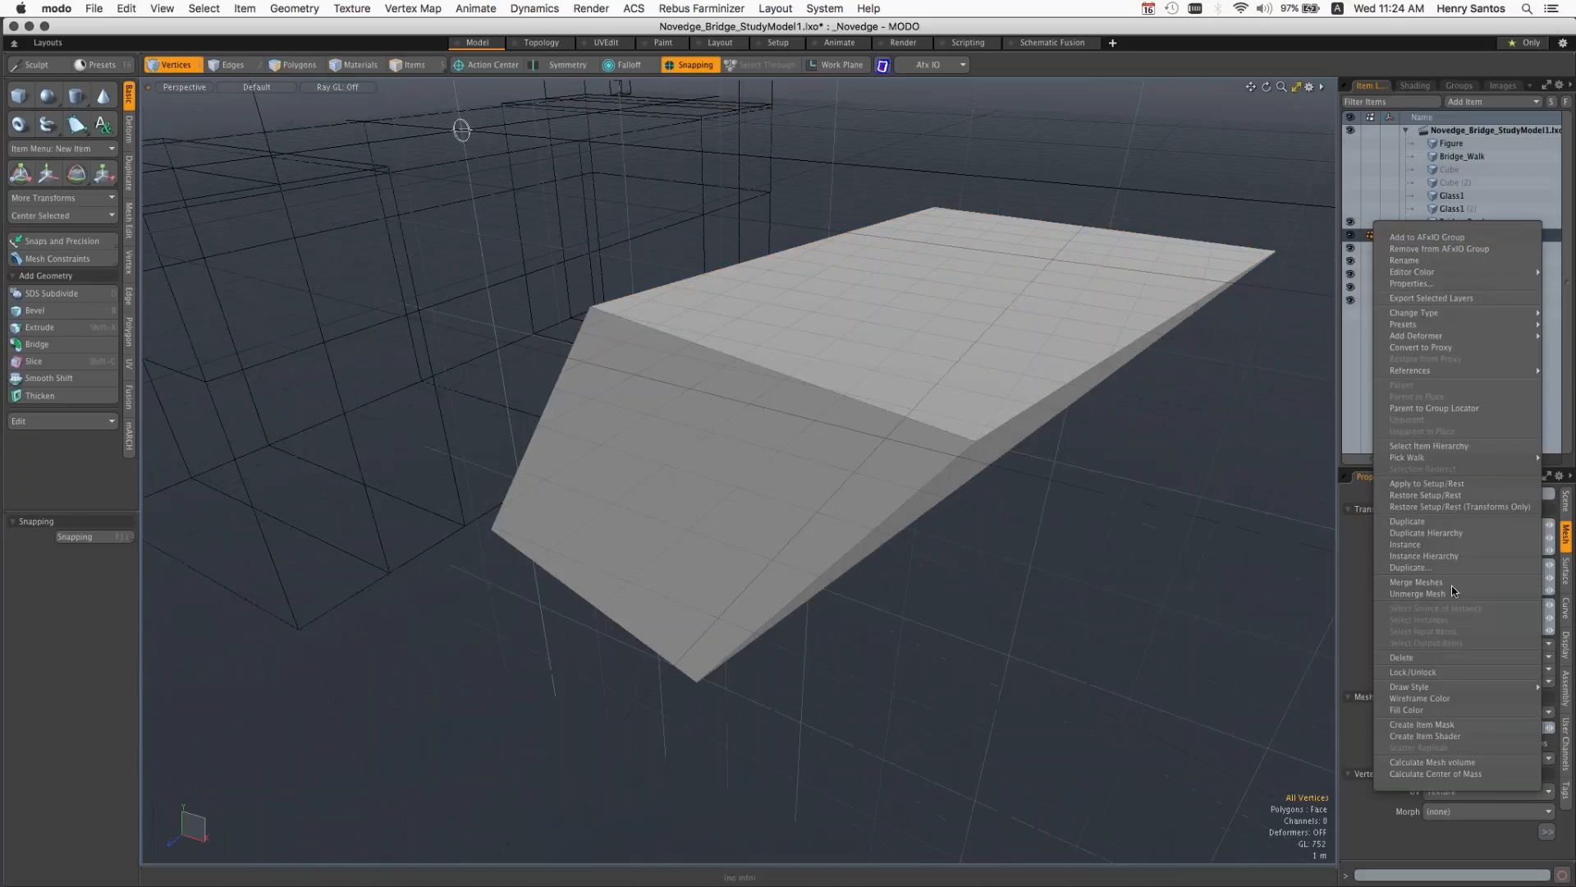
click(1439, 659)
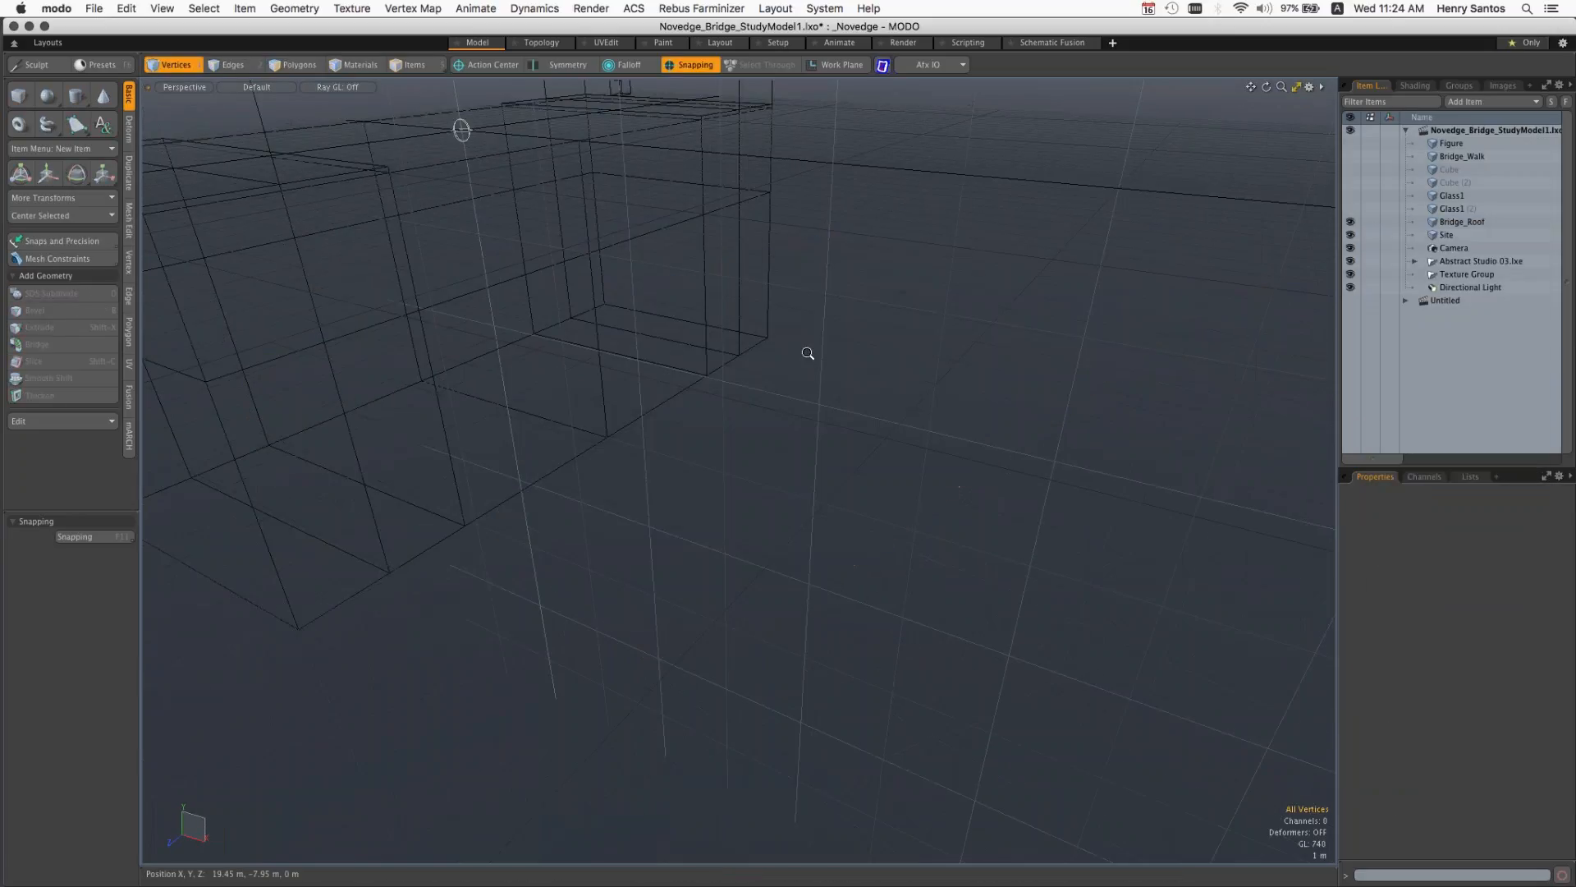
Step: Add a unit cube at the origin in its own new mesh item
ctrl+alt+drag(780, 347, 744, 423)
alt+drag(597, 298, 956, 400)
alt+drag(802, 367, 987, 246)
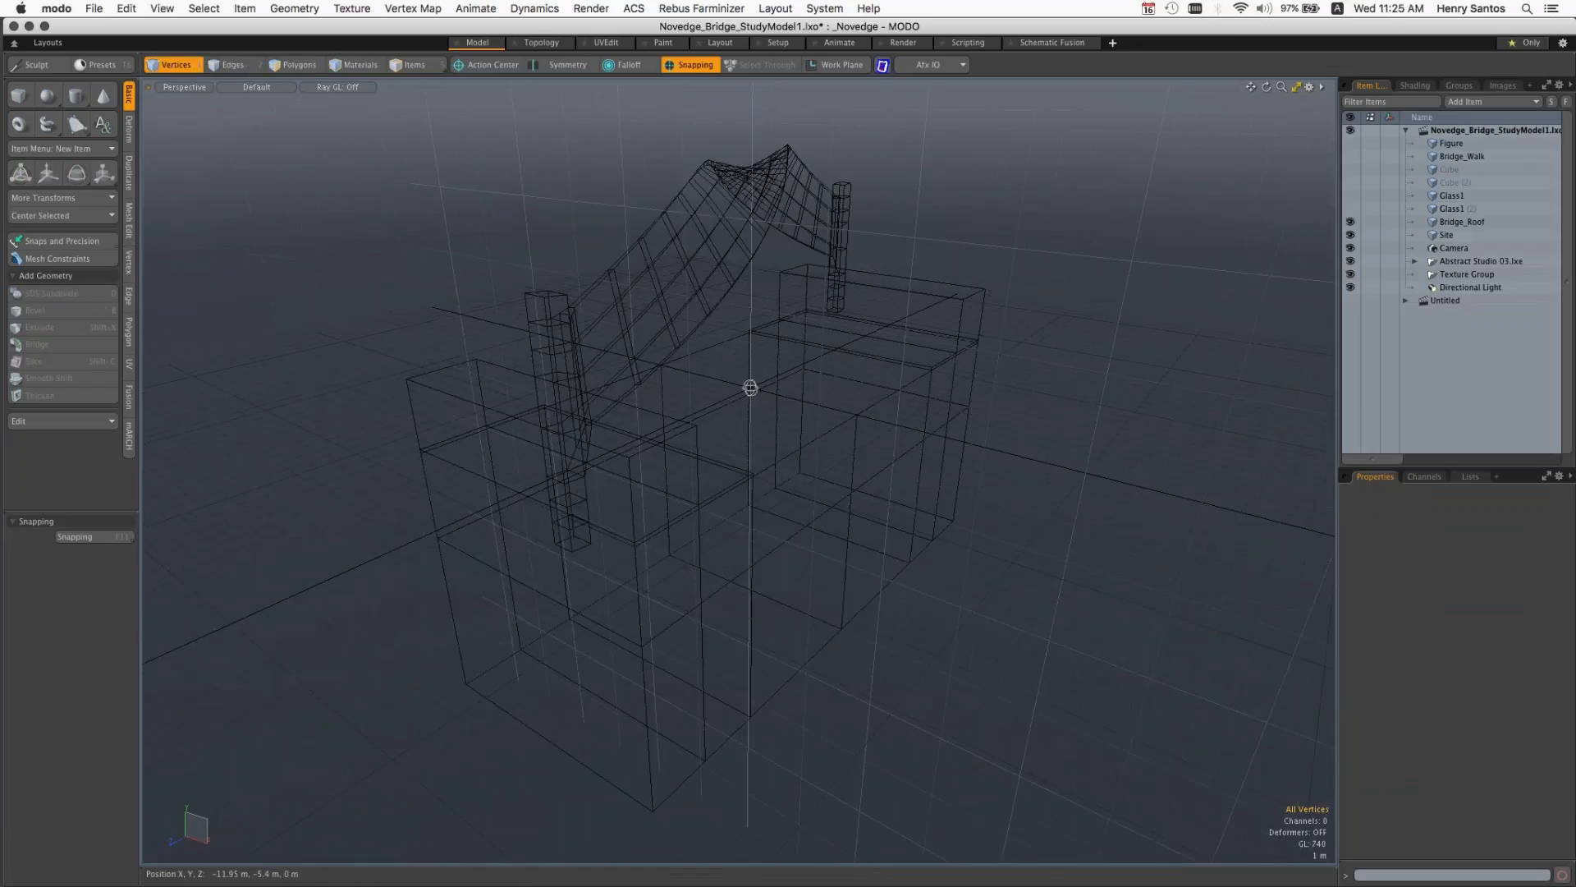
key(alt)
alt+drag(645, 443, 788, 444)
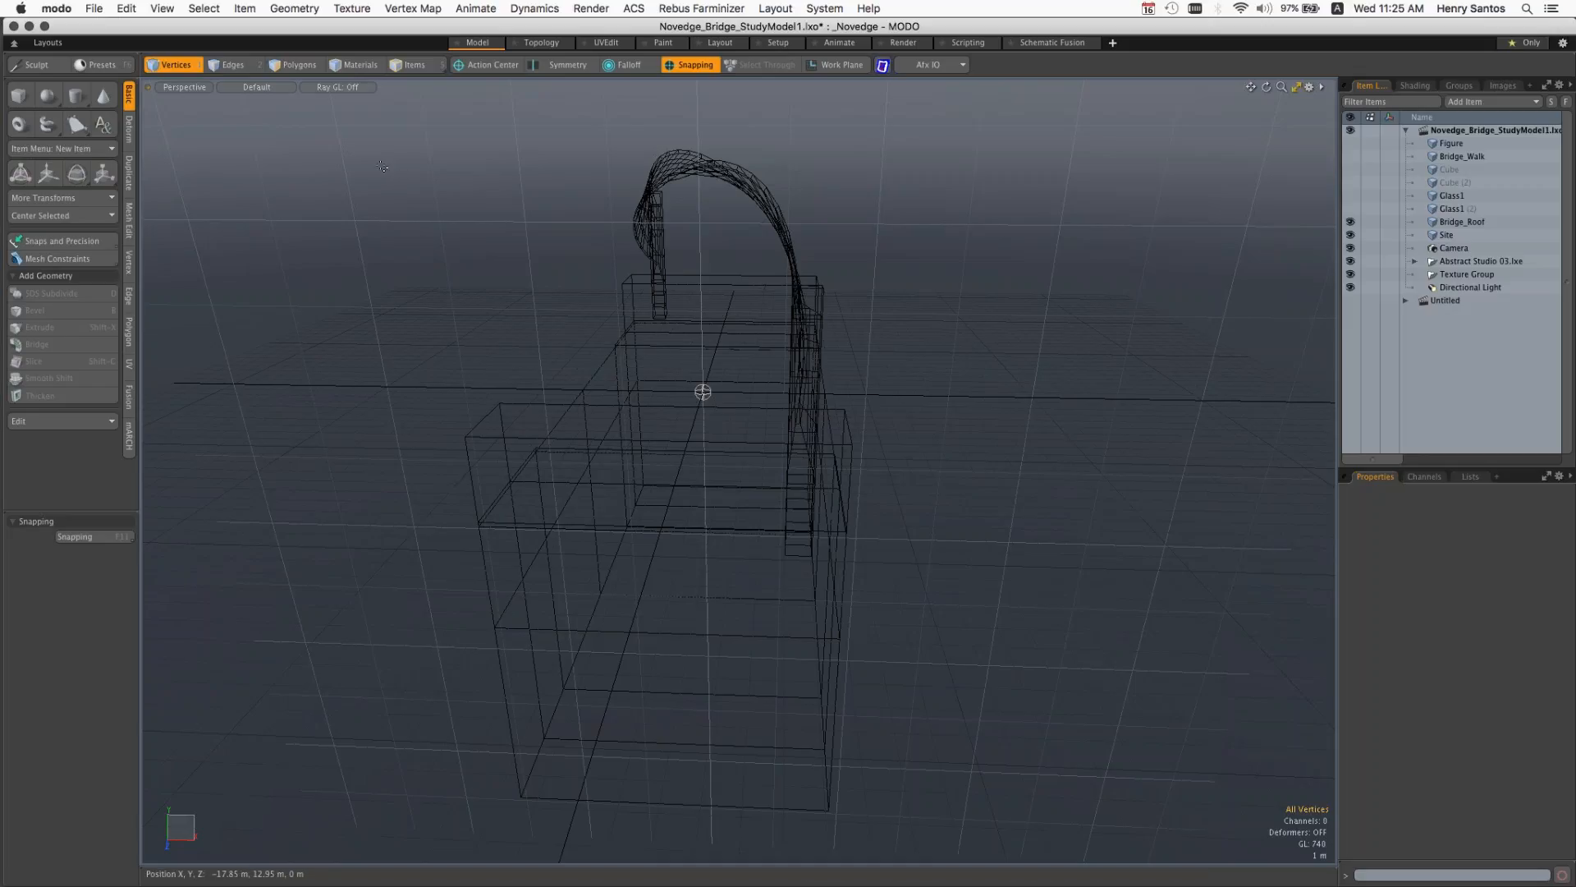
key(shift)
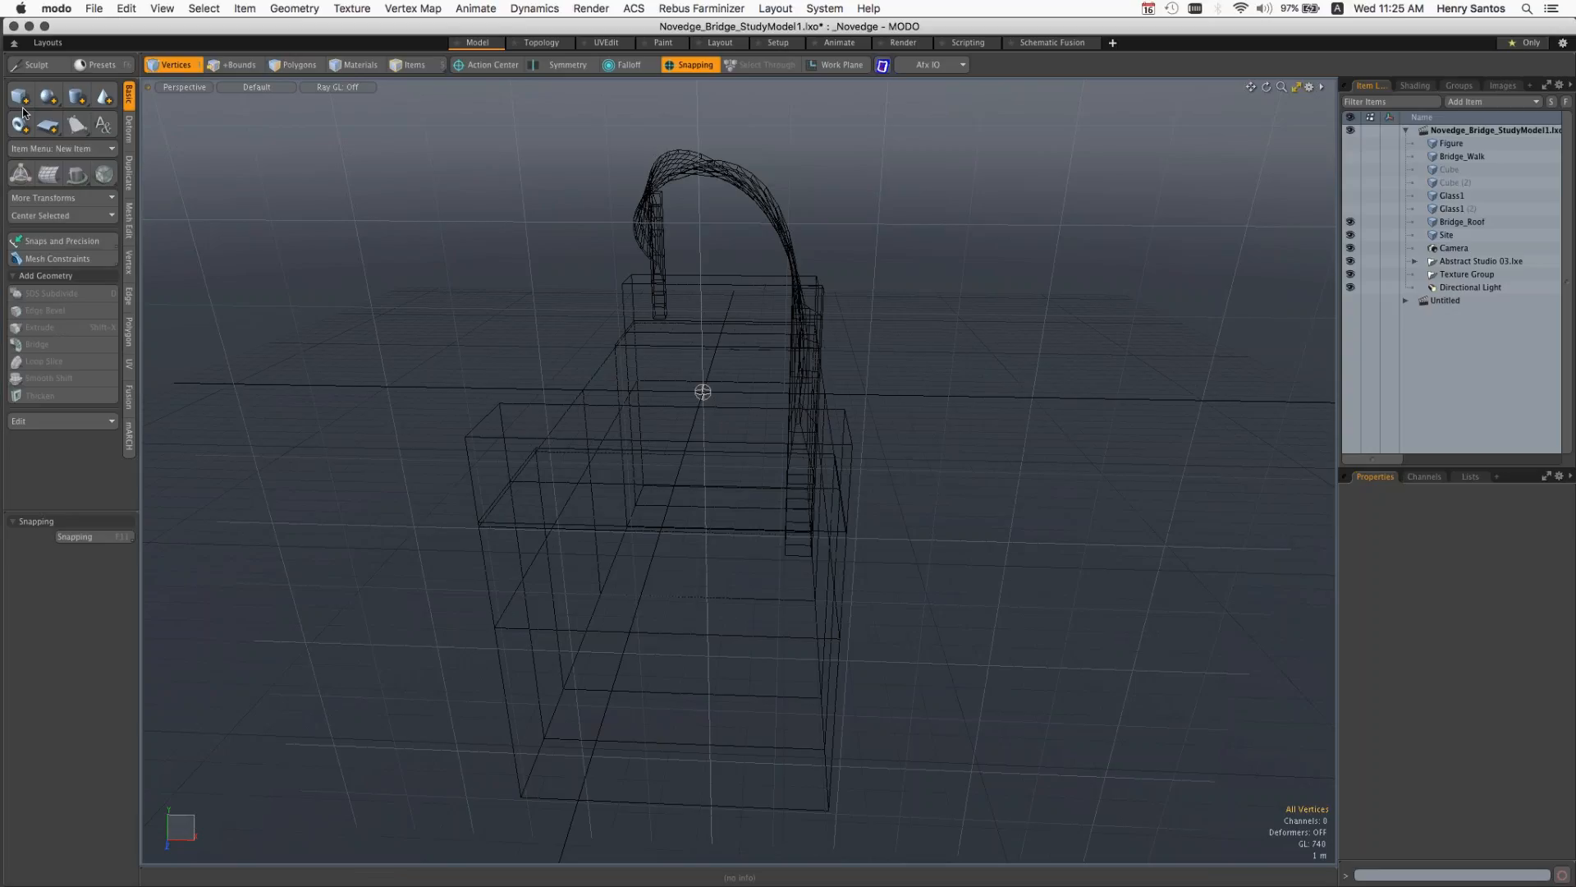
key(shift)
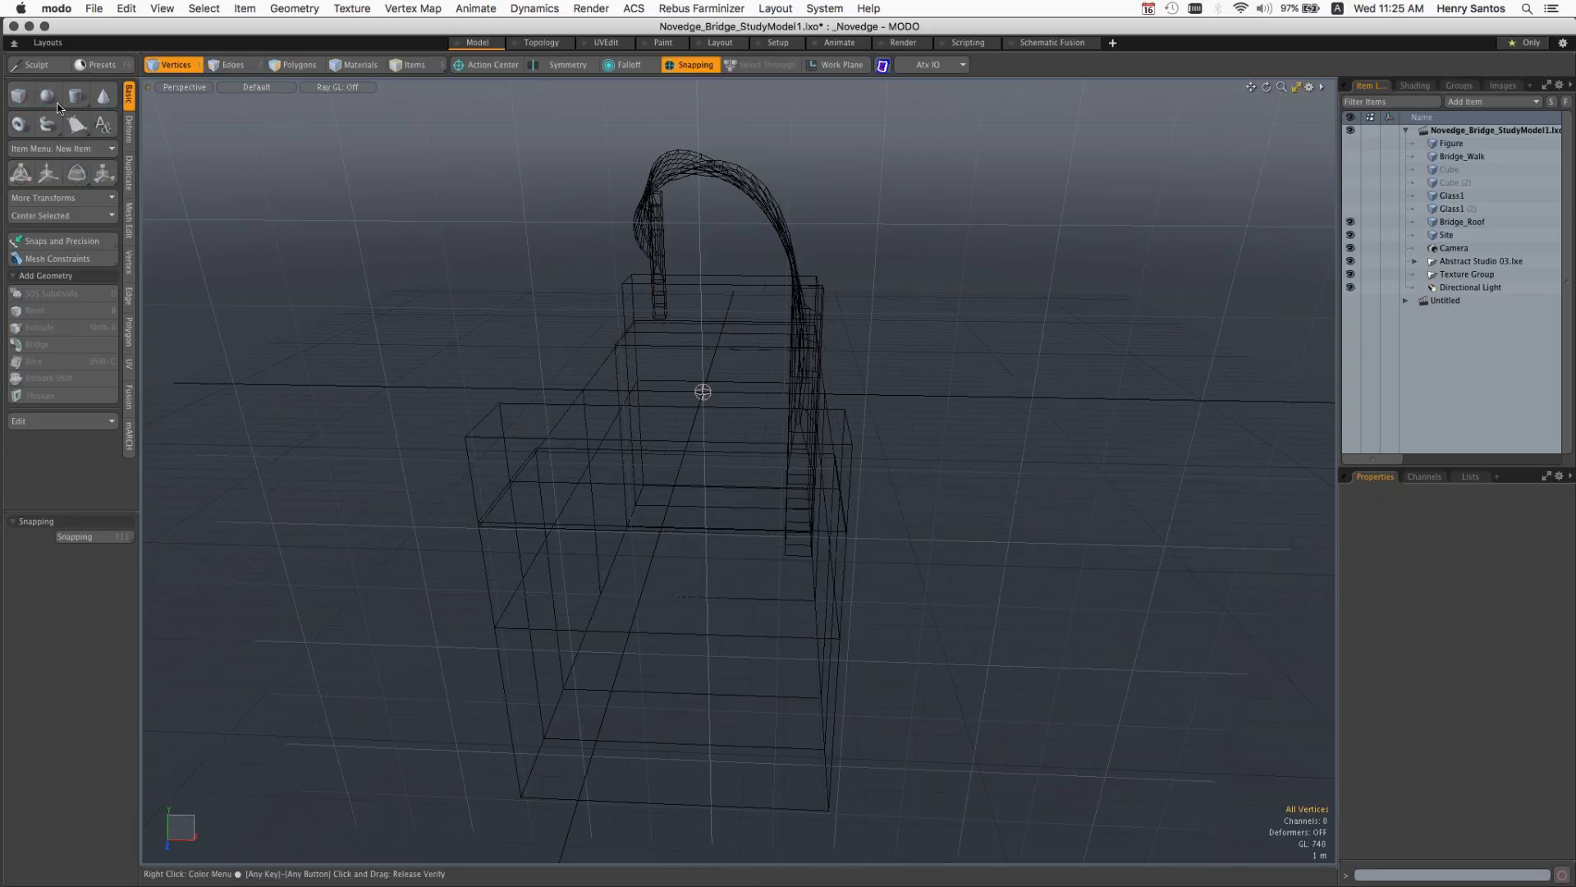
key(shift)
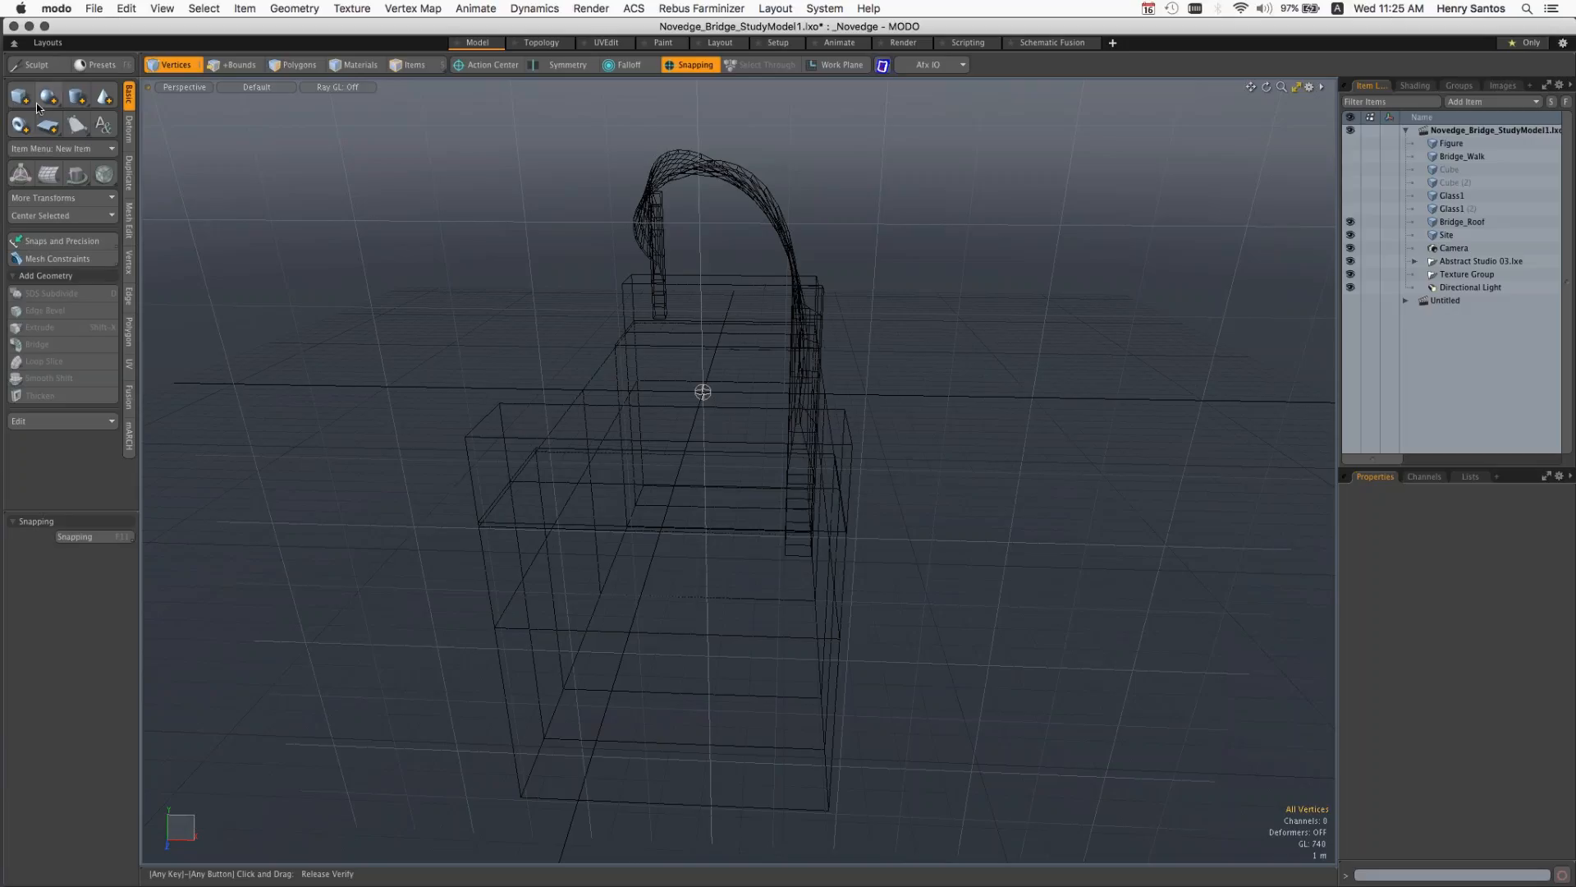
key(shift)
shift+click(22, 97)
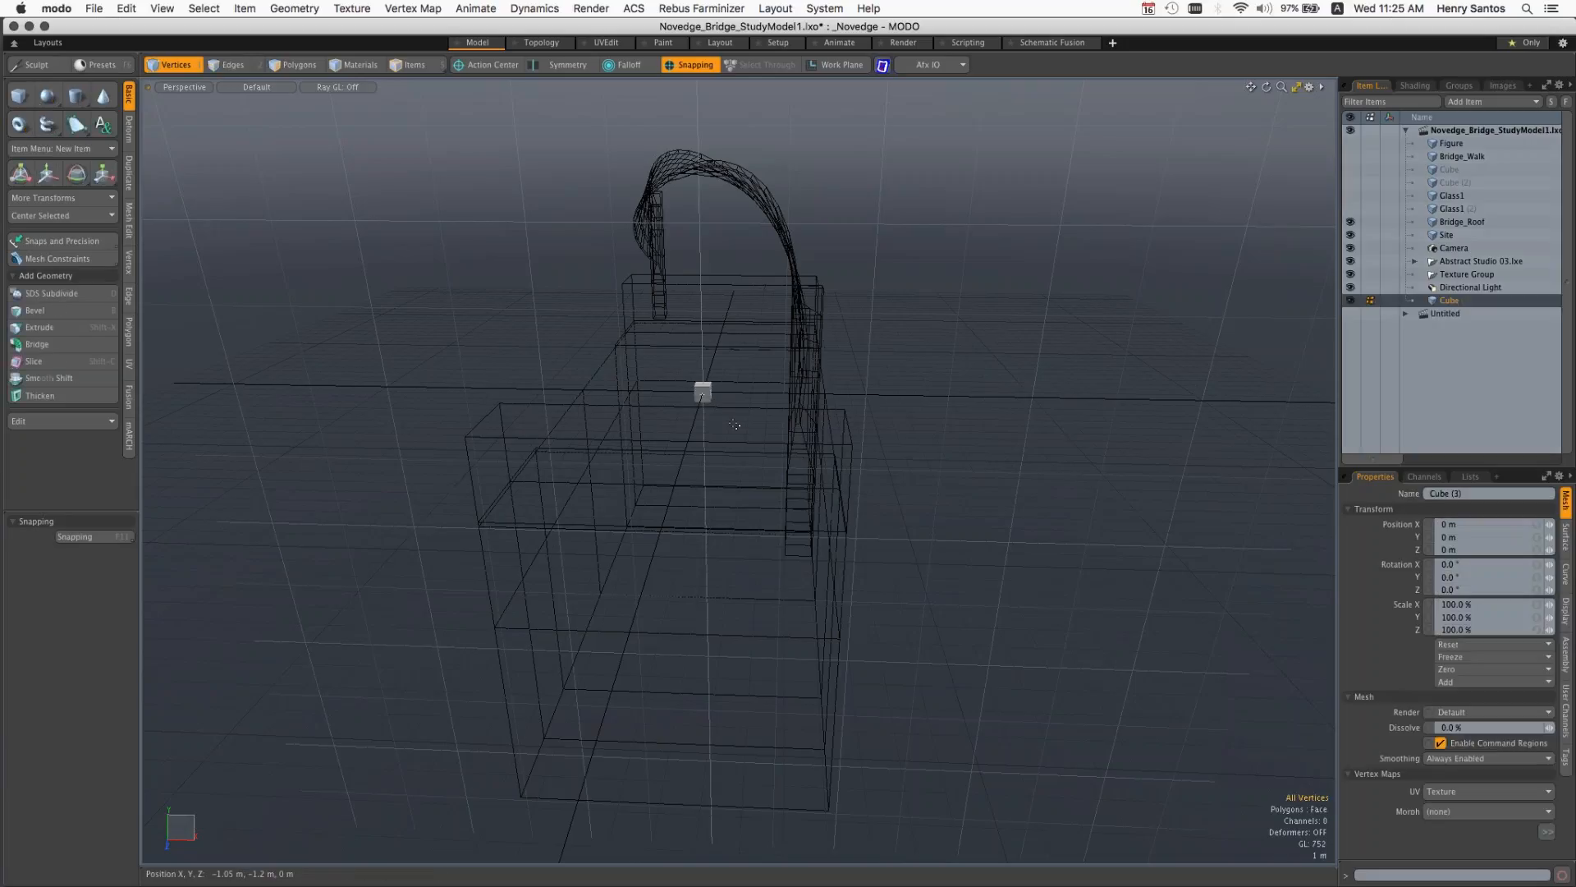
Step: Move the cube up about 2.1 m along Y and reorder its item to directly below Site
ctrl+alt+drag(718, 388, 850, 381)
key(w)
mouse_move(767, 421)
mouse_down()
mouse_move(768, 349)
mouse_move(759, 386)
mouse_move(717, 416)
mouse_move(759, 415)
mouse_up()
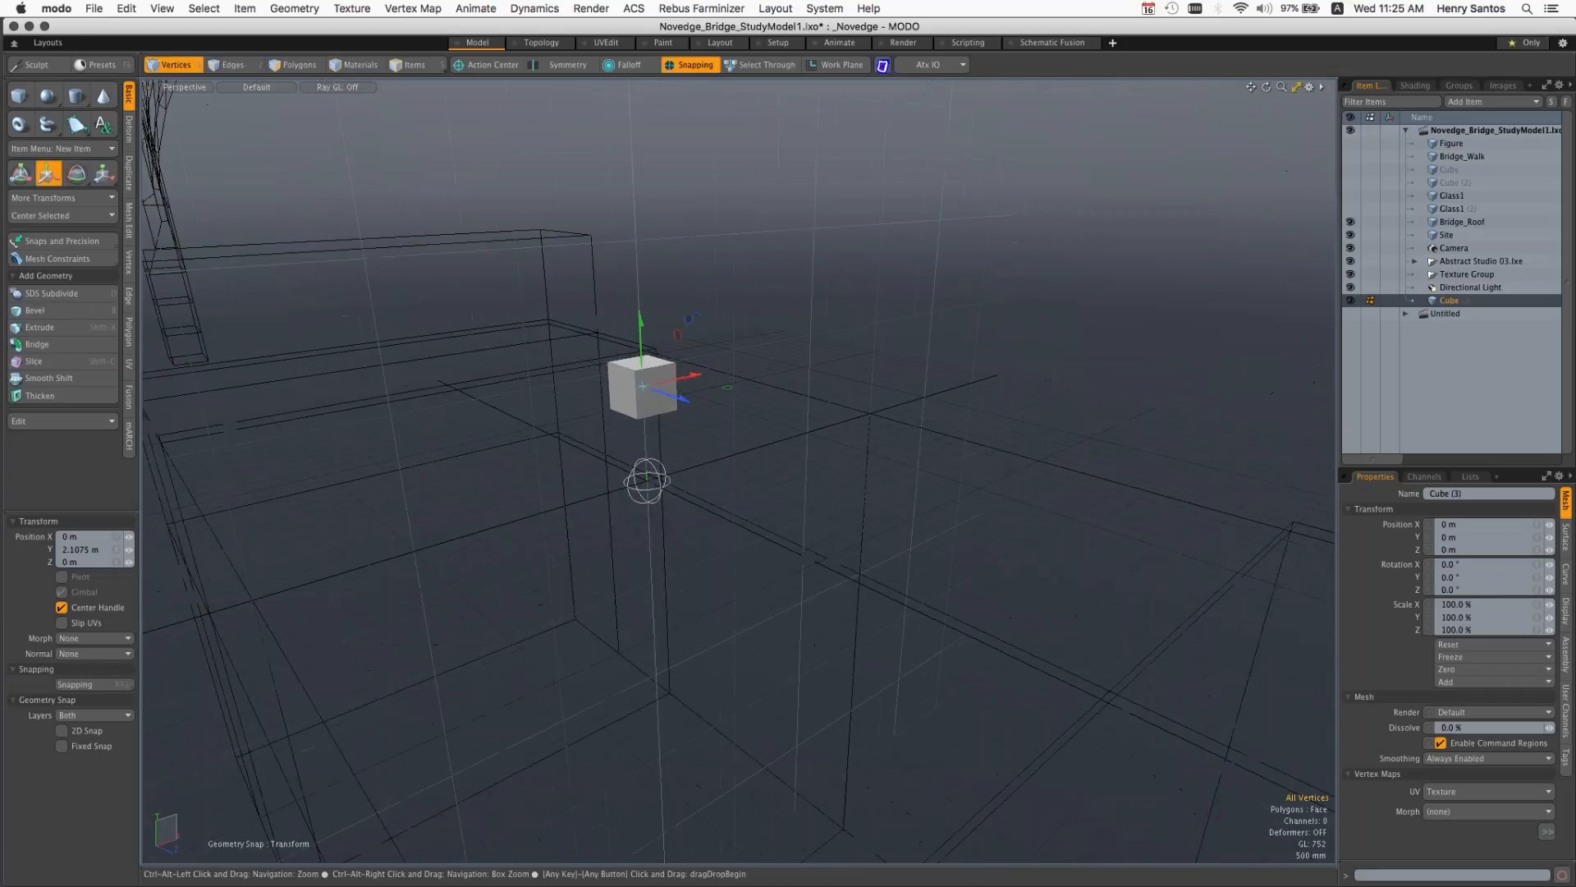
alt+drag(726, 357, 651, 387)
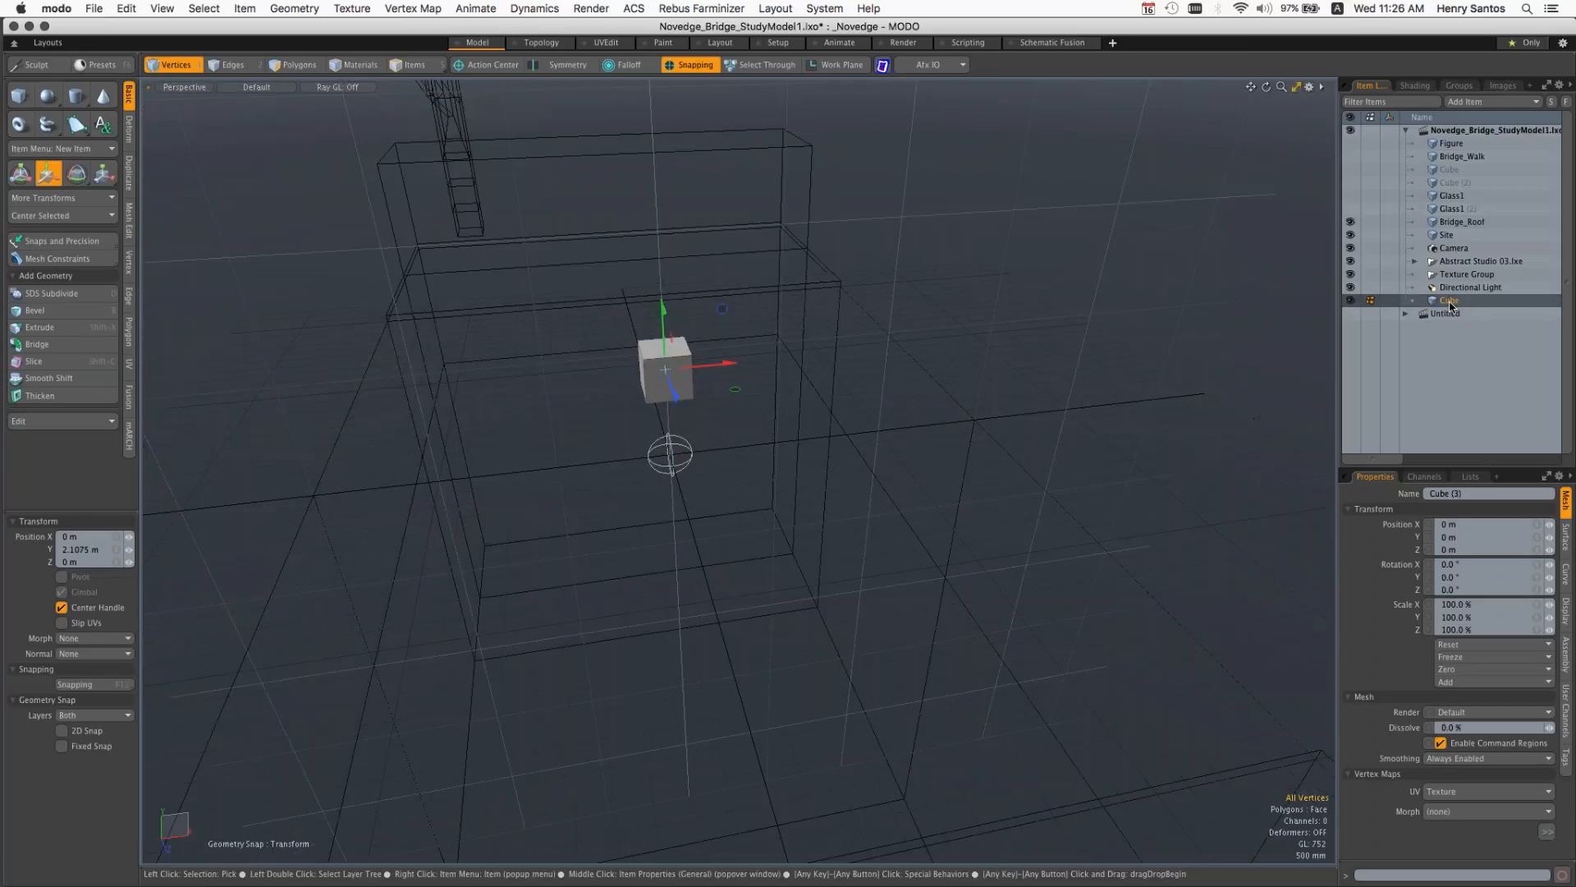
drag(1451, 305, 1464, 243)
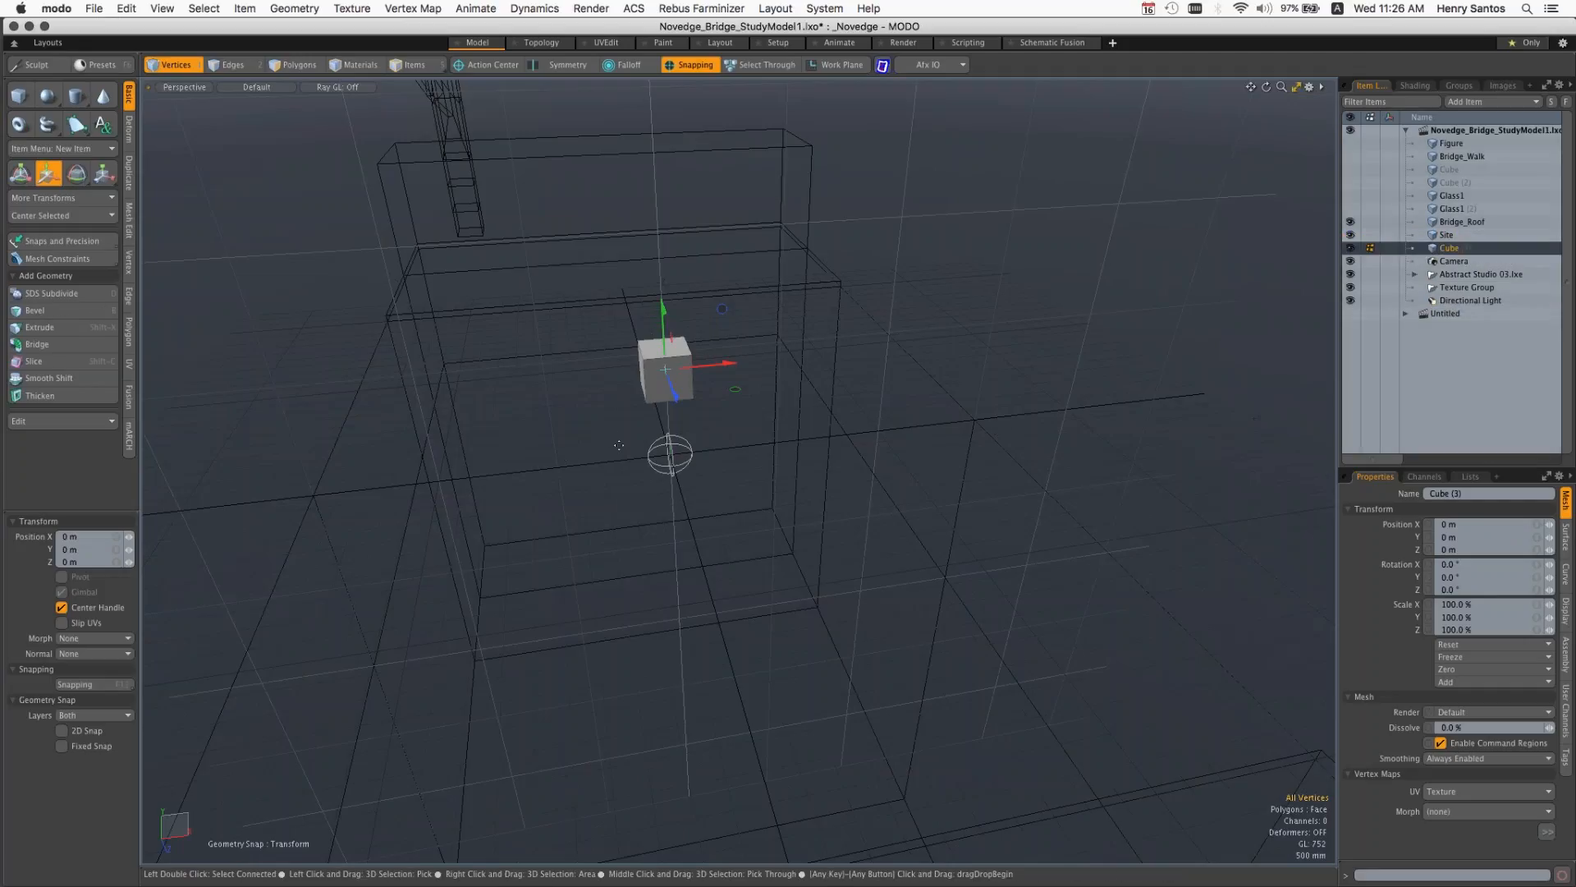
Step: Move the cube to the end column of the bridge roof, at about X 5 m, Y 5 m, Z 19 m
key(ctrl)
ctrl+alt+drag(615, 438, 532, 430)
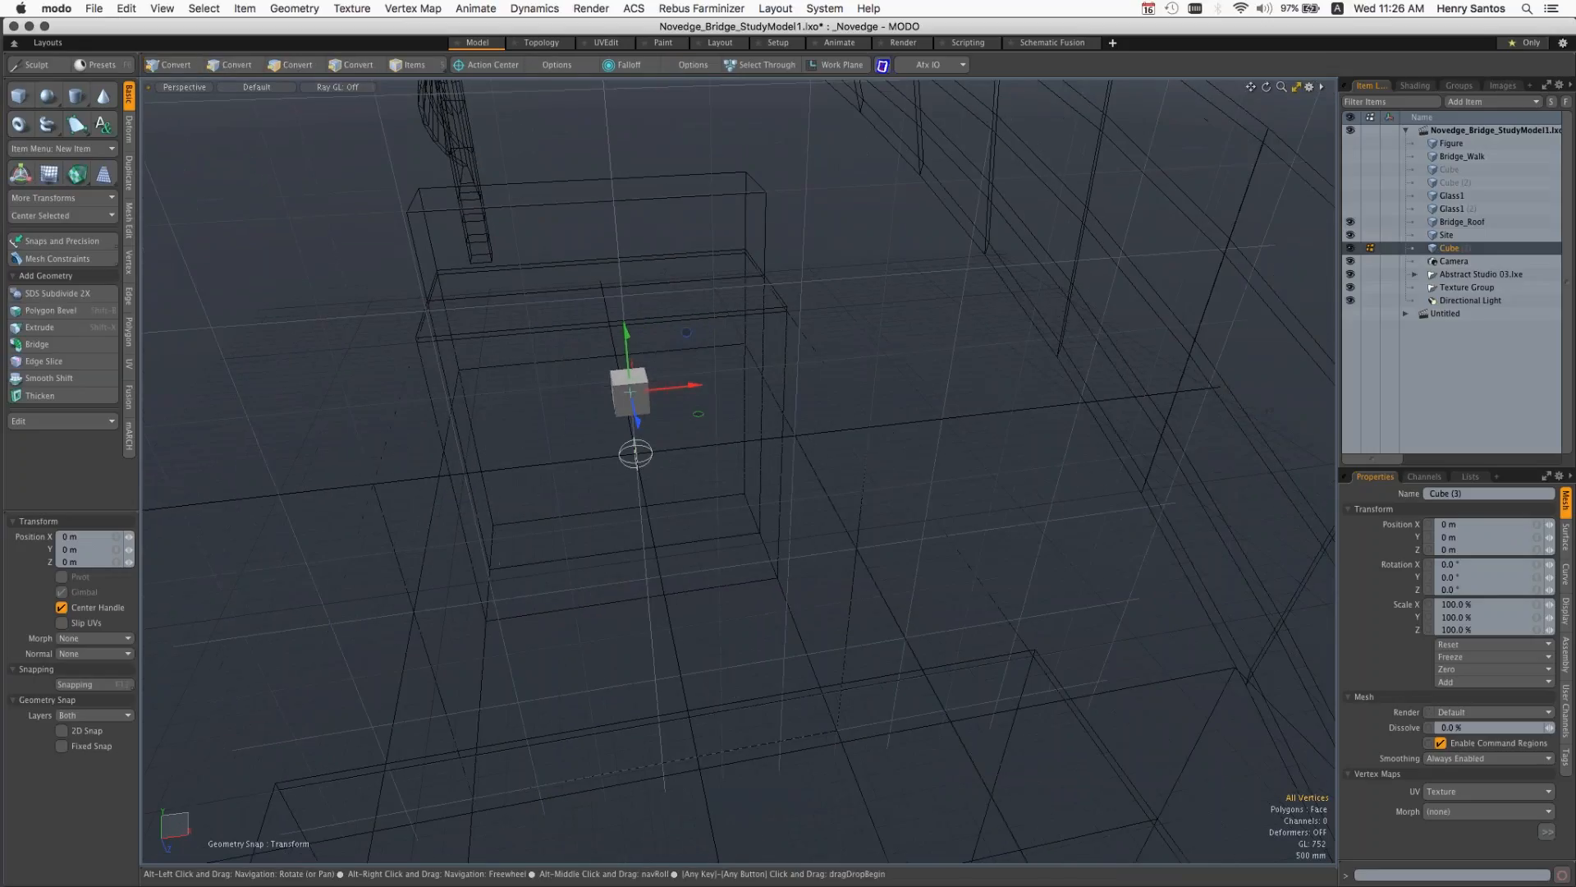
alt+drag(635, 453, 711, 371)
drag(651, 390, 504, 378)
drag(515, 337, 281, 272)
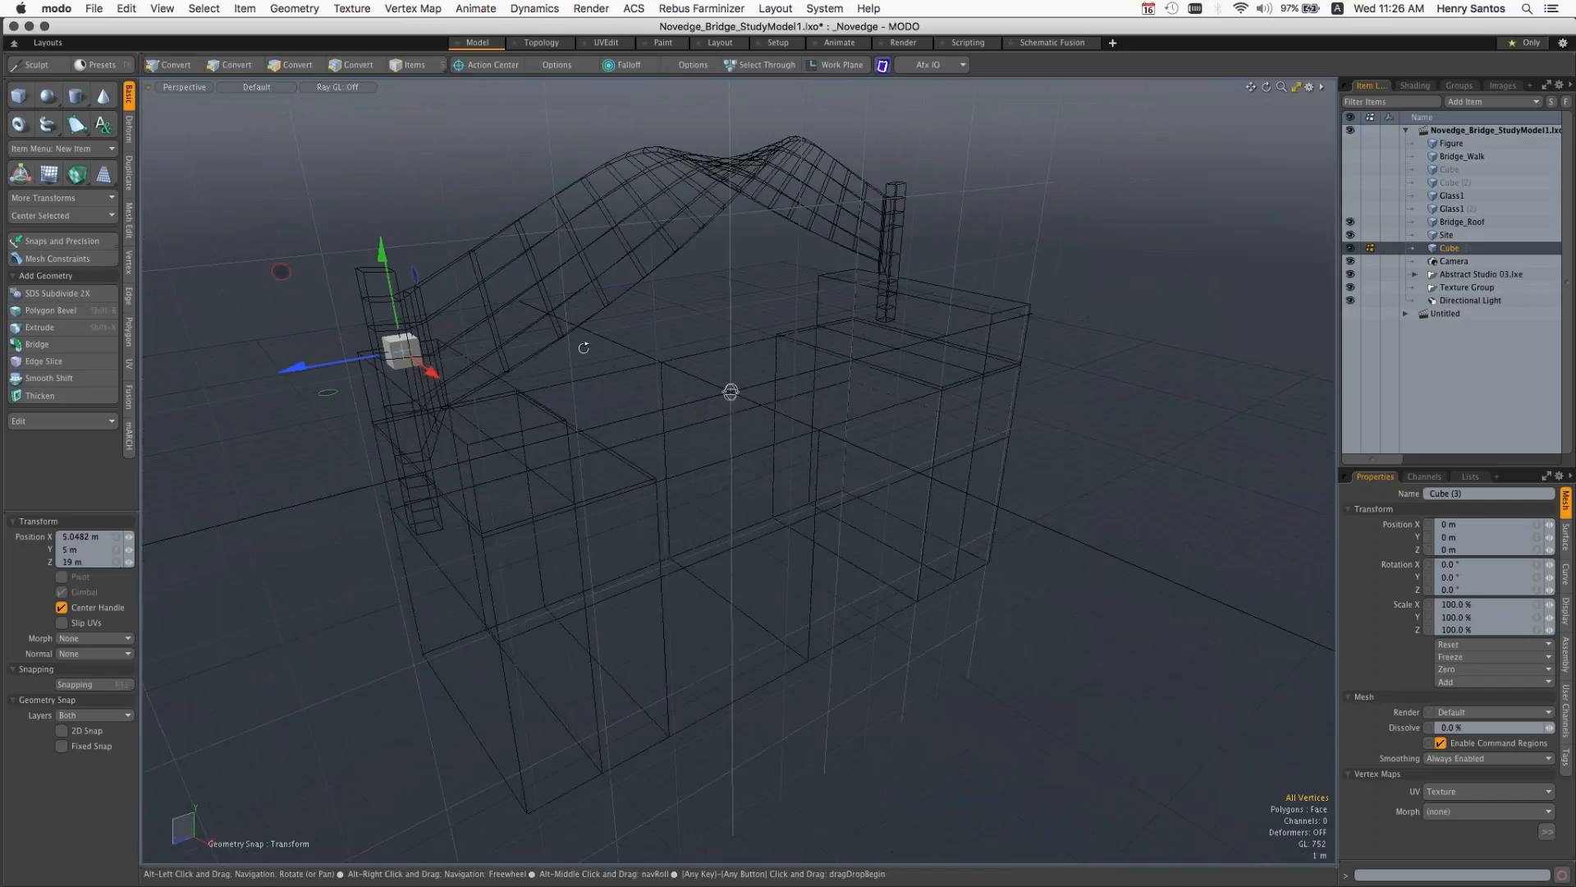
alt+drag(584, 348, 689, 331)
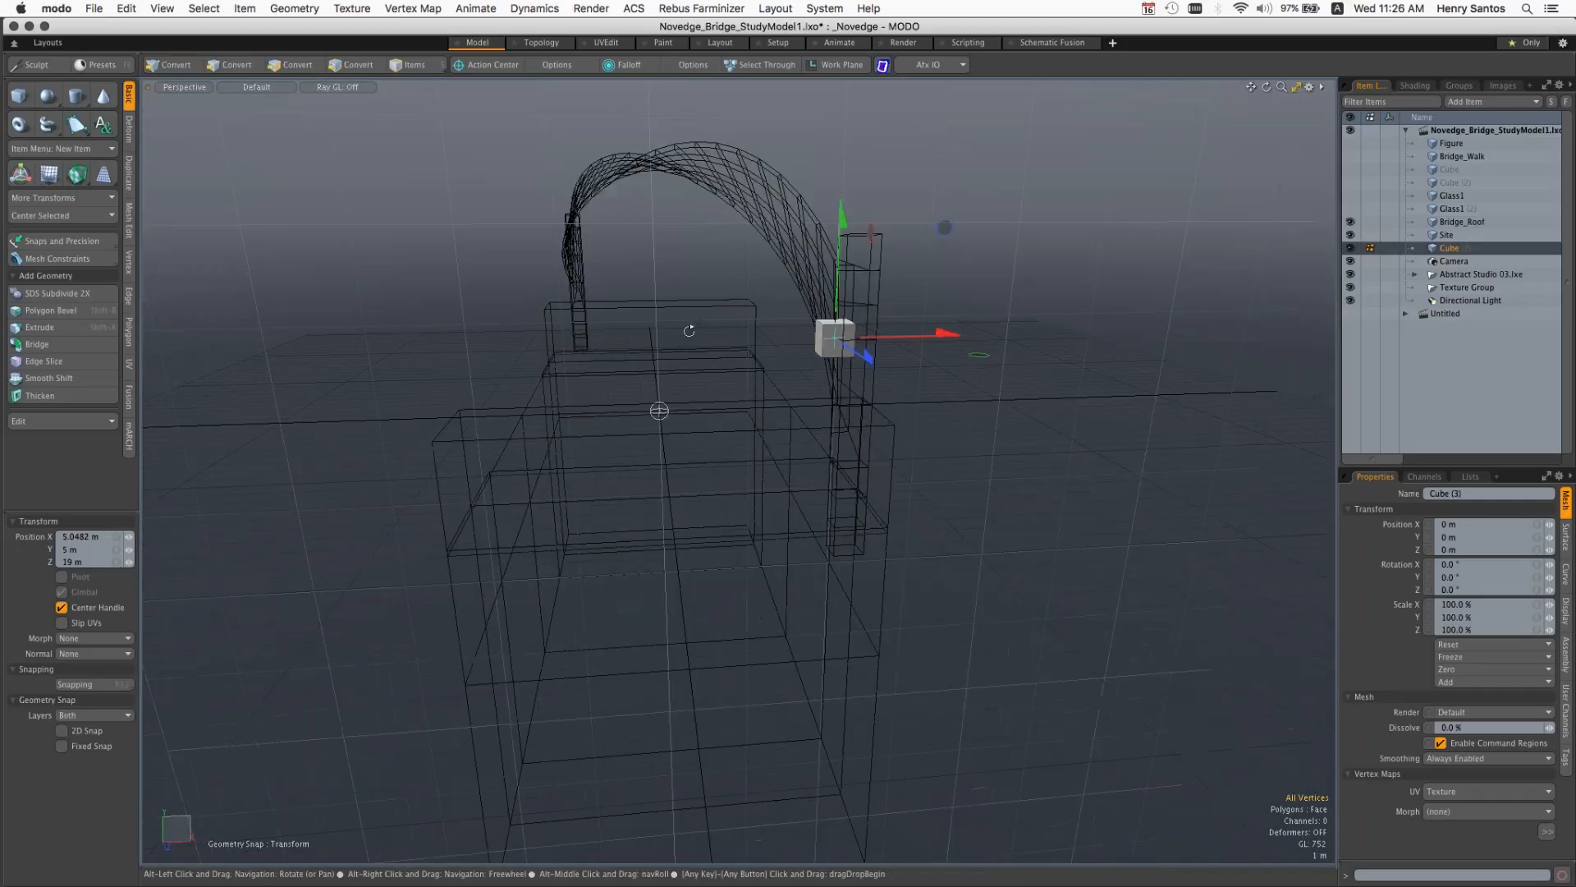
Step: Delete the cube item from the scene
right_click(1452, 252)
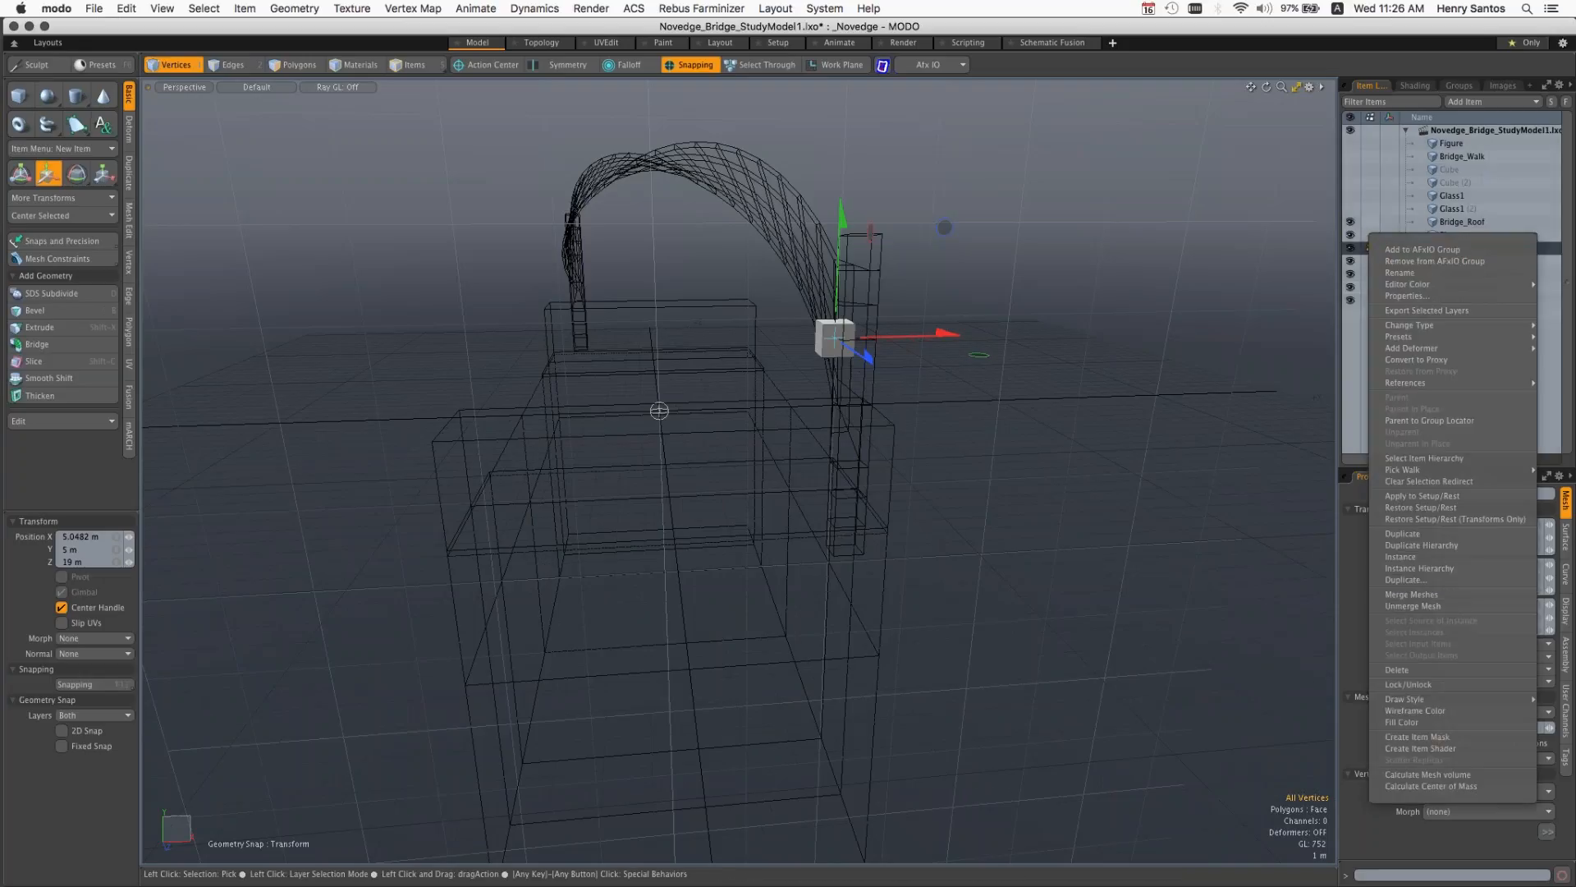
click(1397, 669)
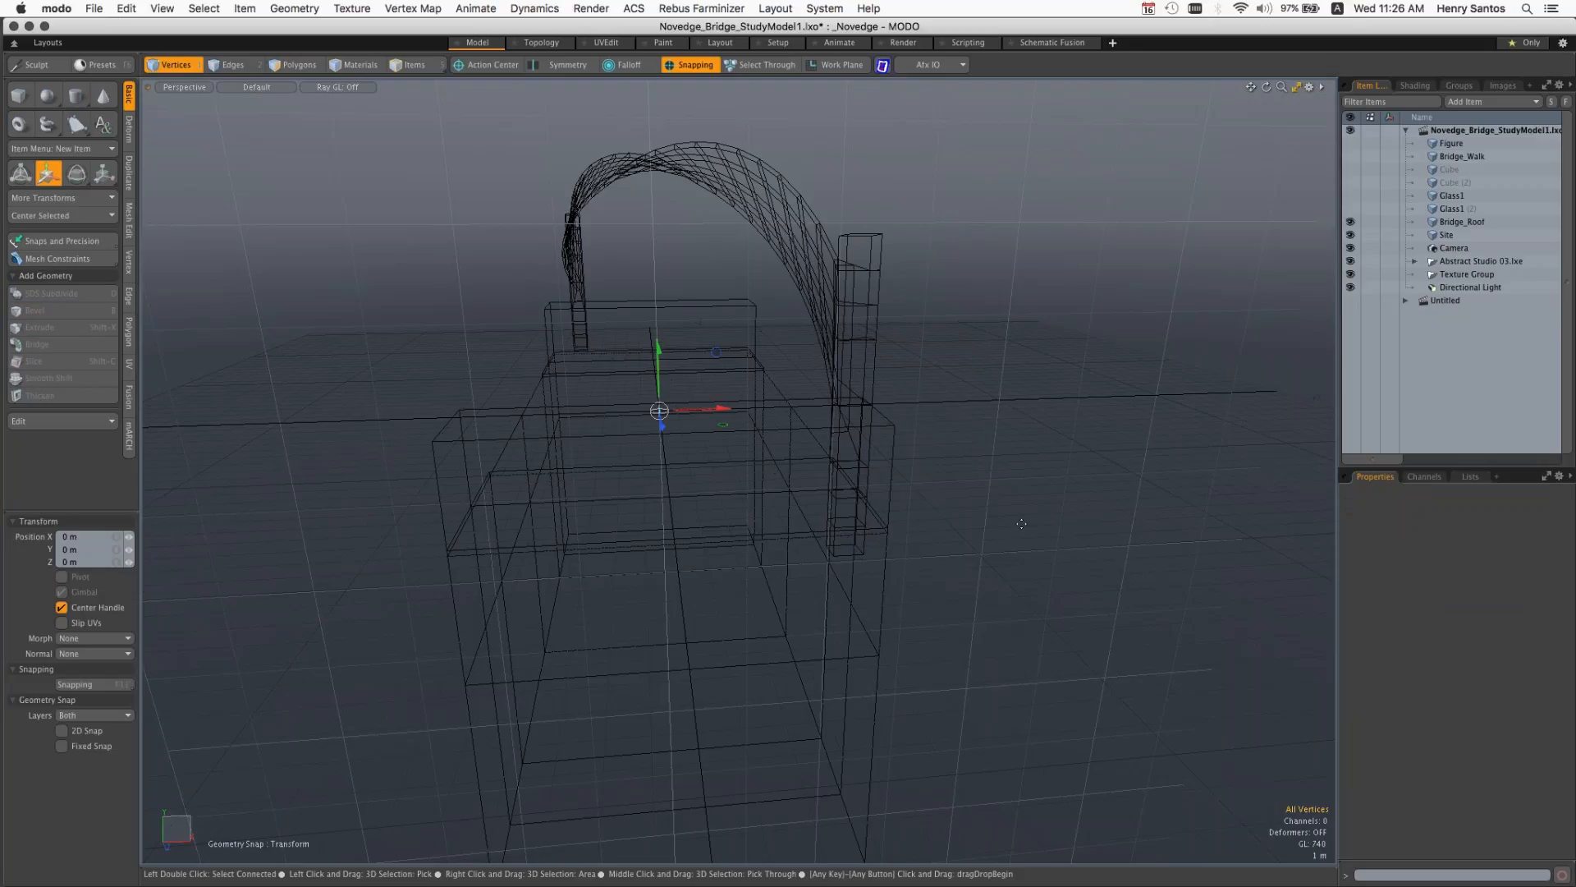
key(alt)
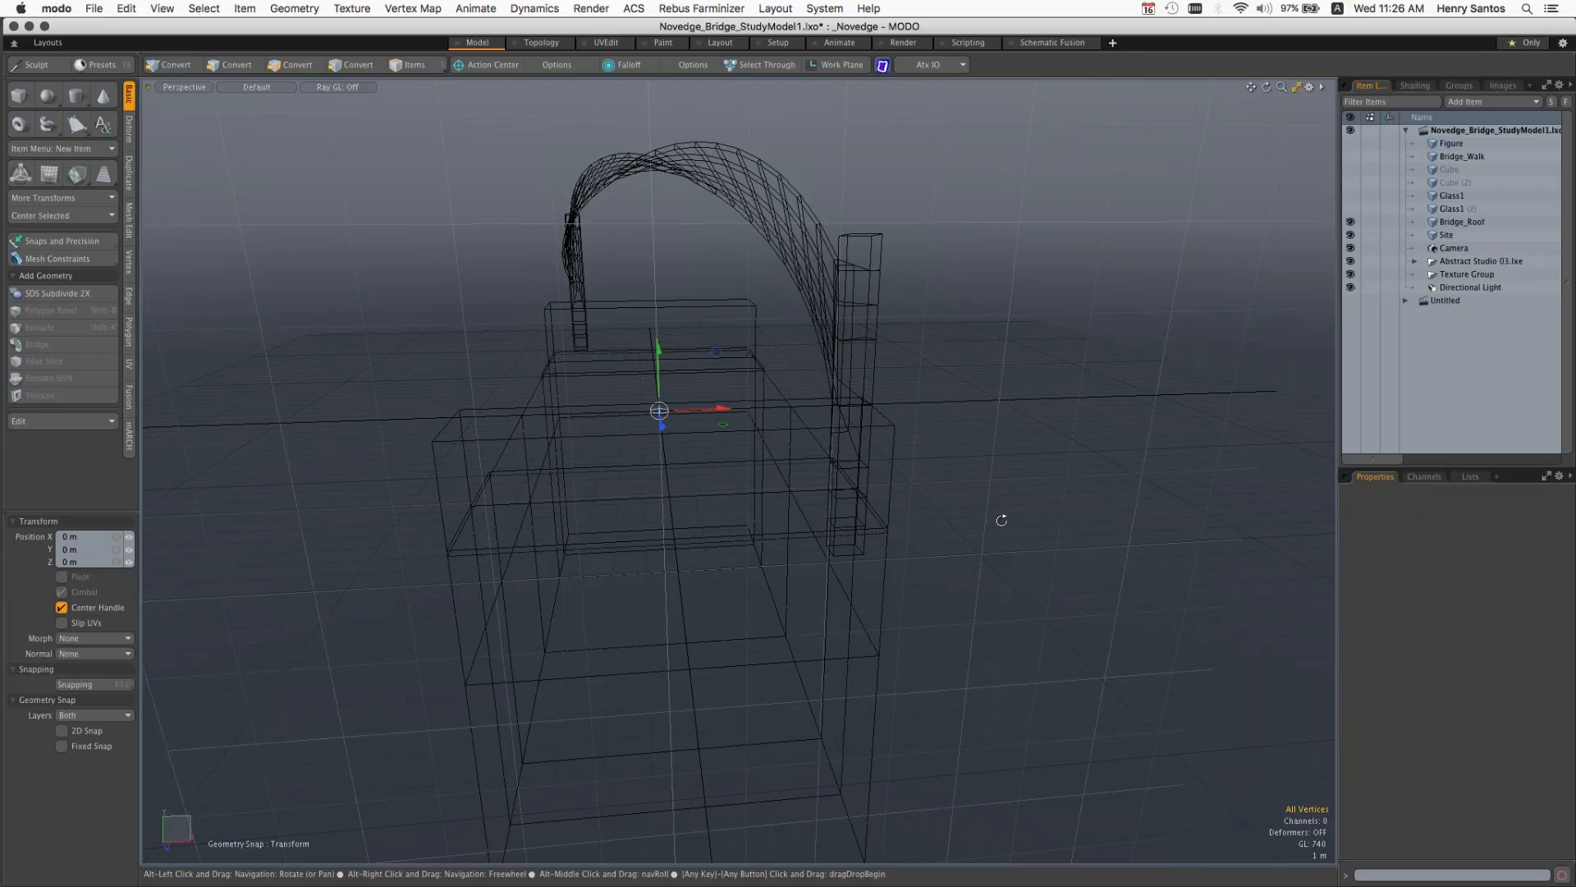
alt+drag(1002, 520, 913, 489)
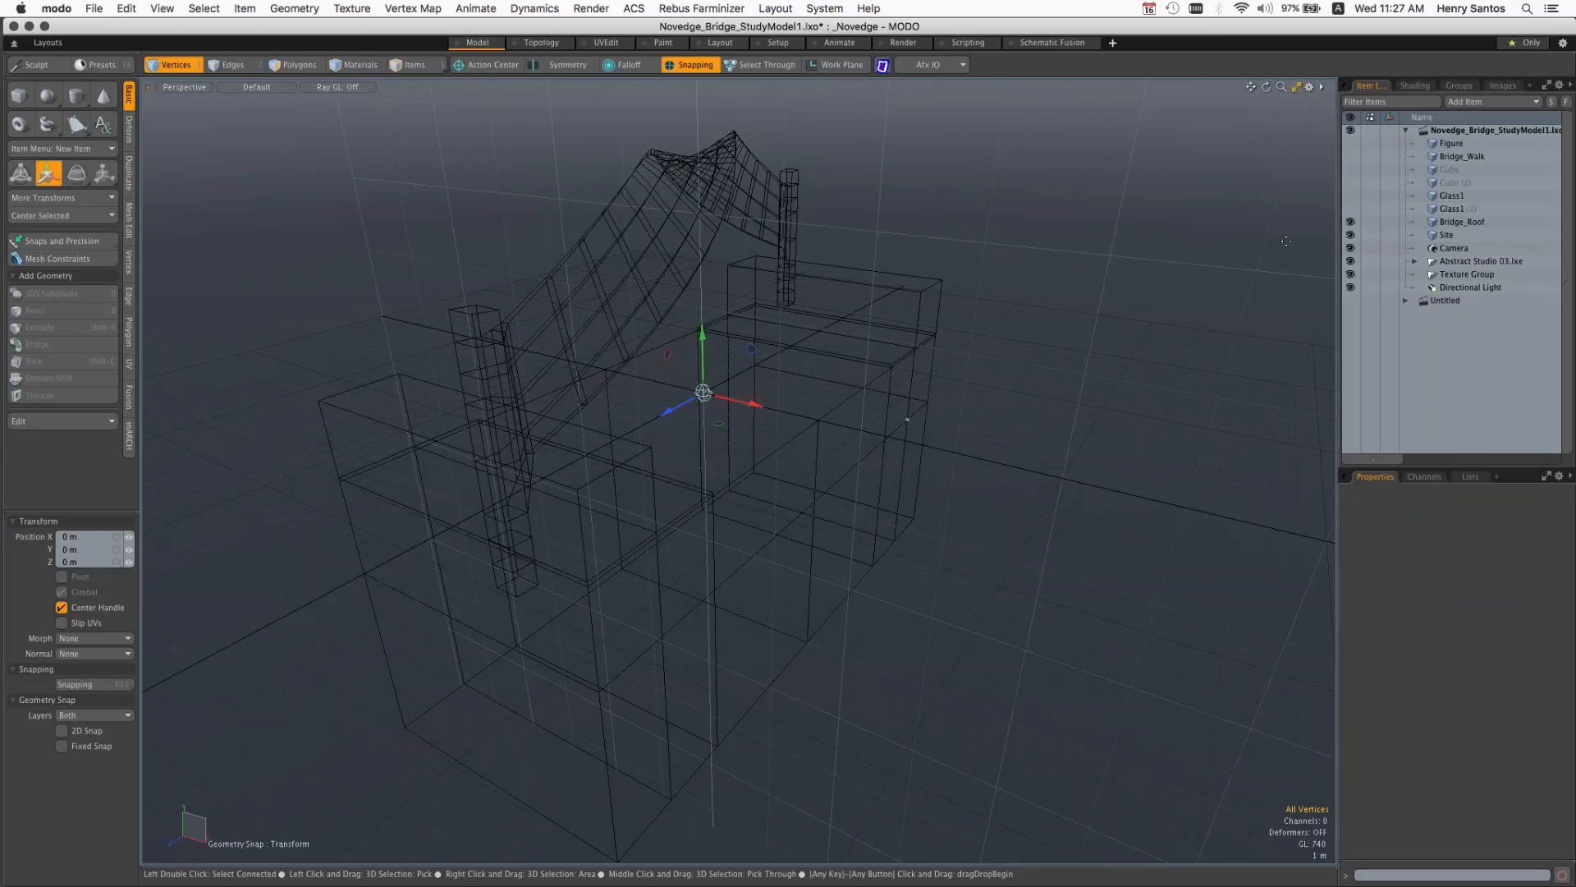
Step: Make the Site mesh the active item and turn on the Dimensions Tool
click(1363, 236)
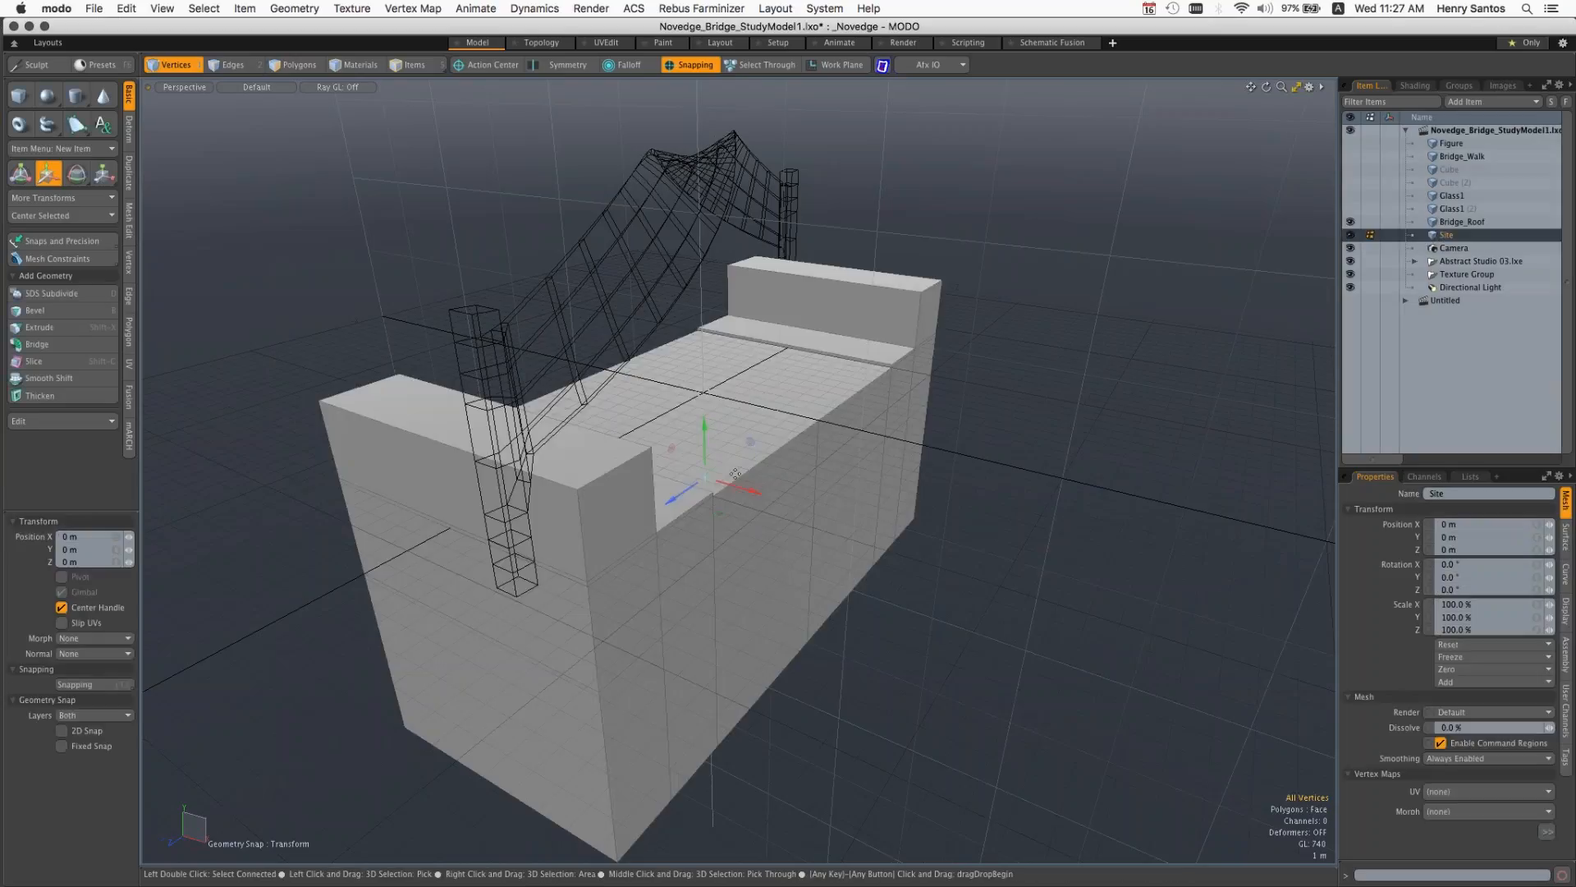
ctrl+alt+drag(742, 427, 706, 505)
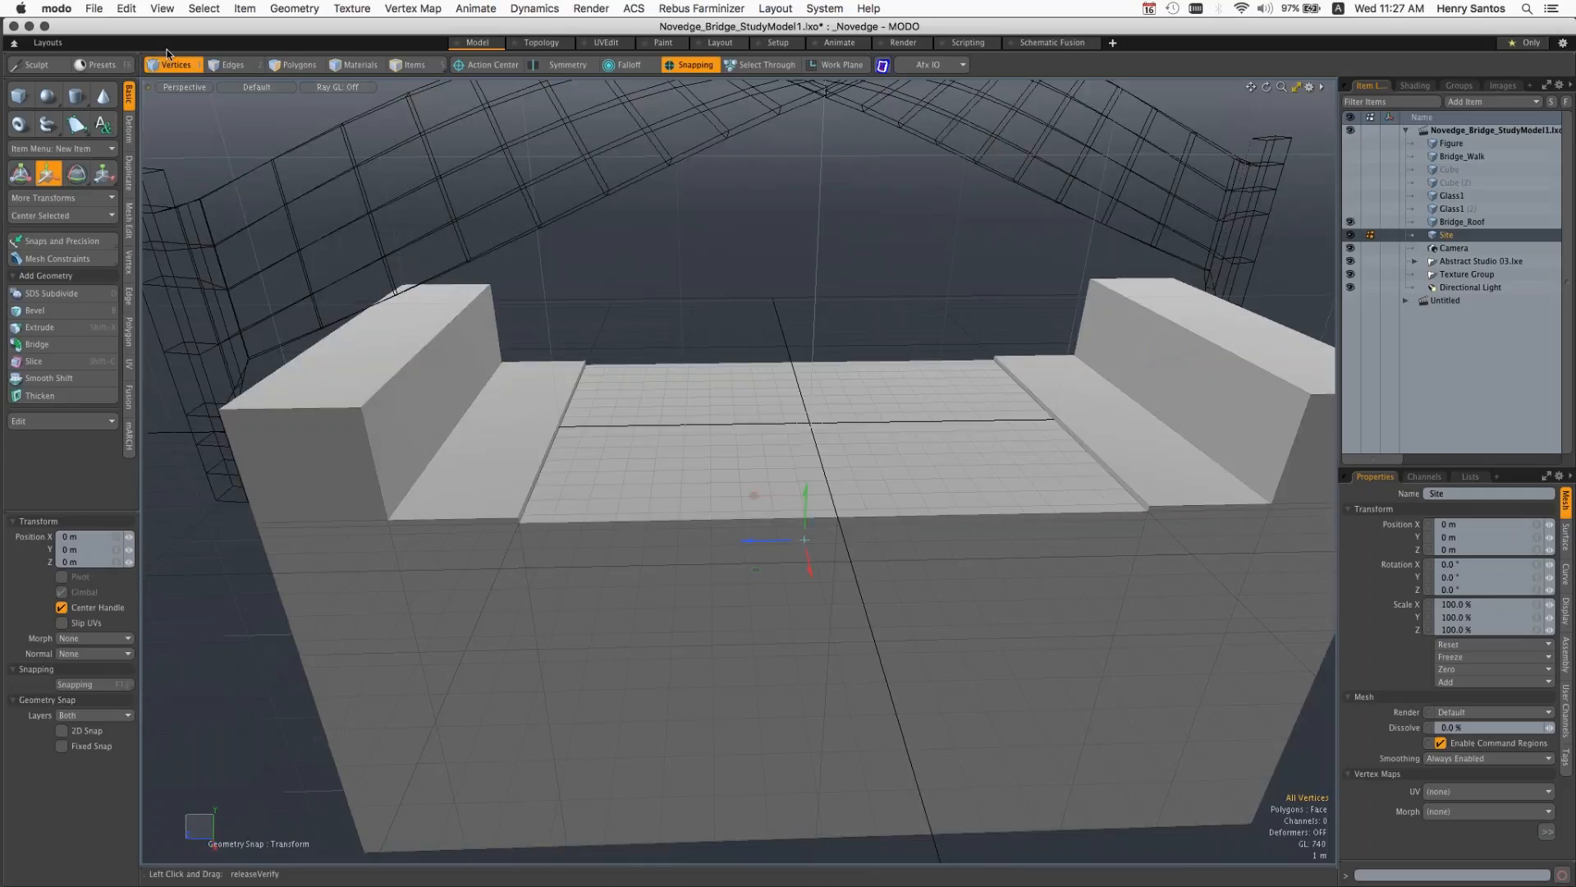
click(127, 10)
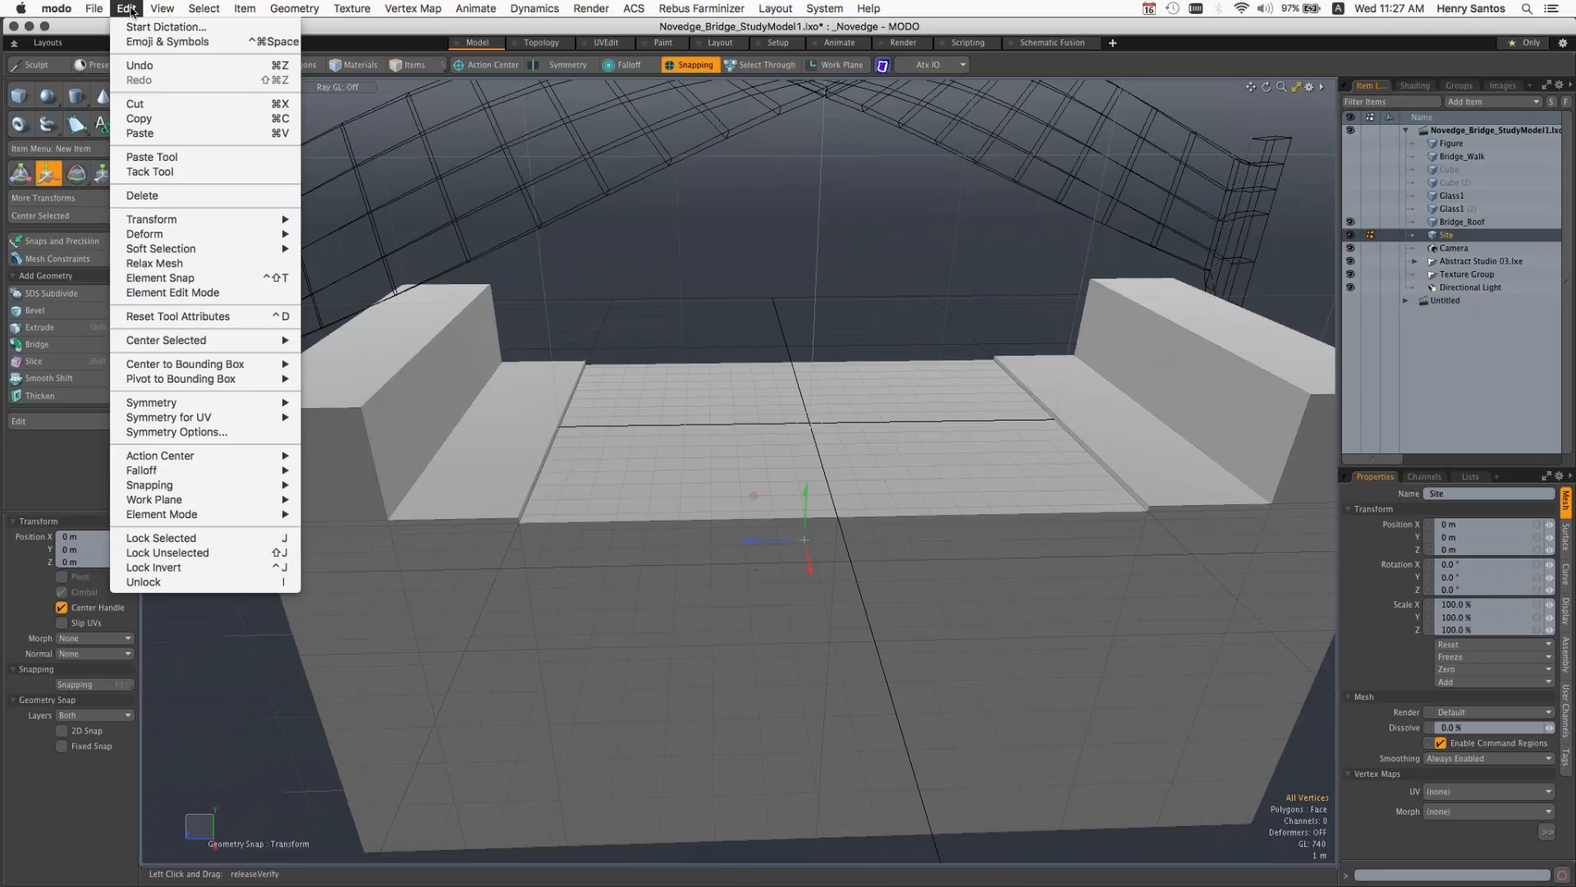
mouse_move(161, 10)
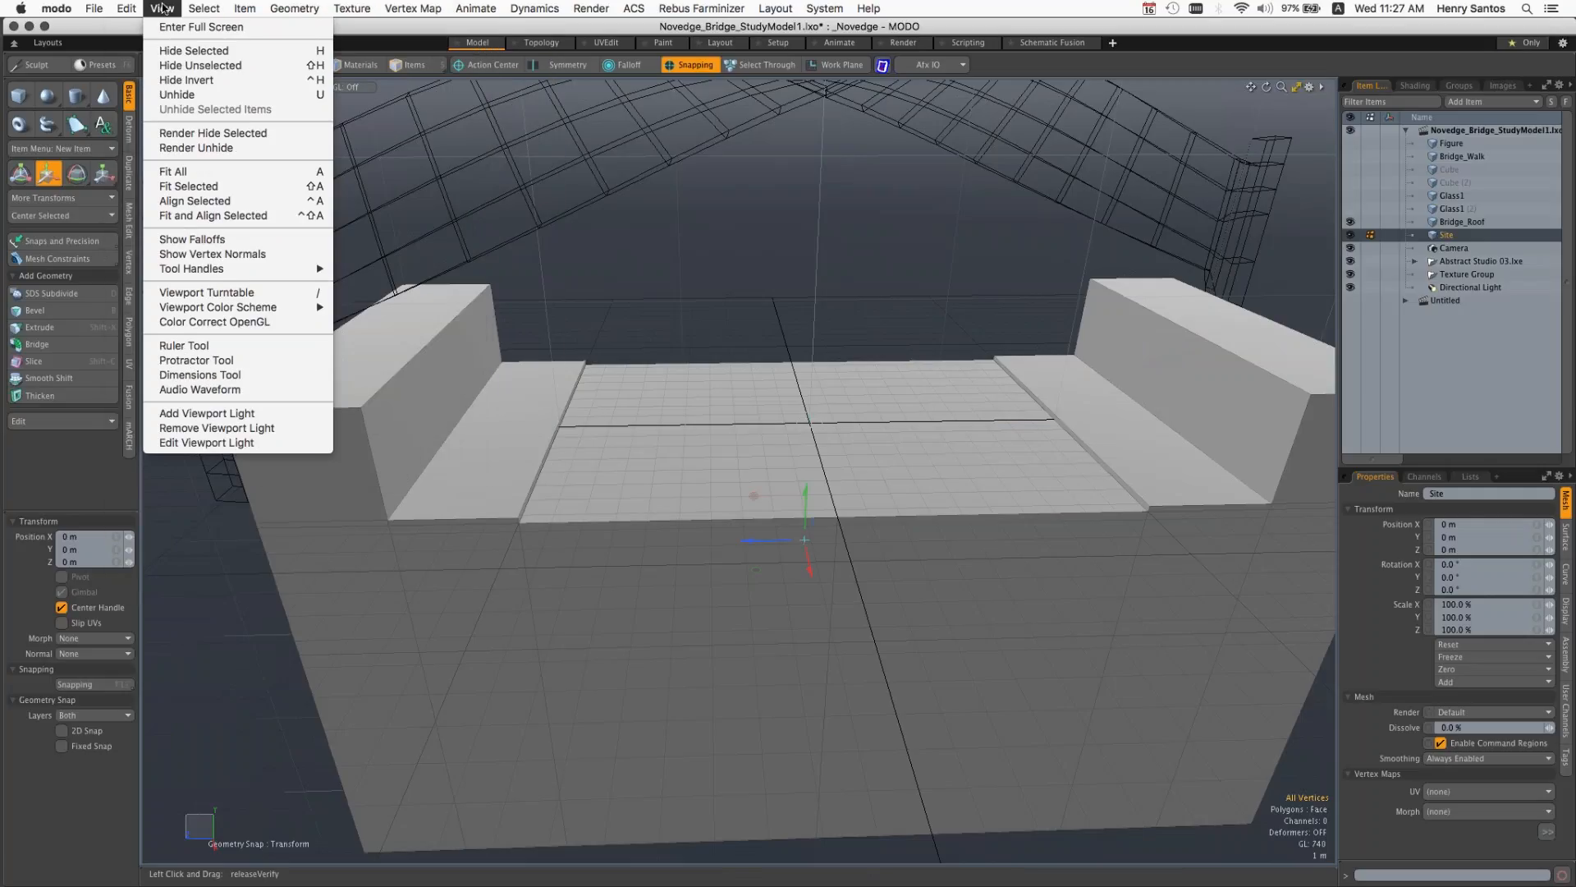
click(190, 376)
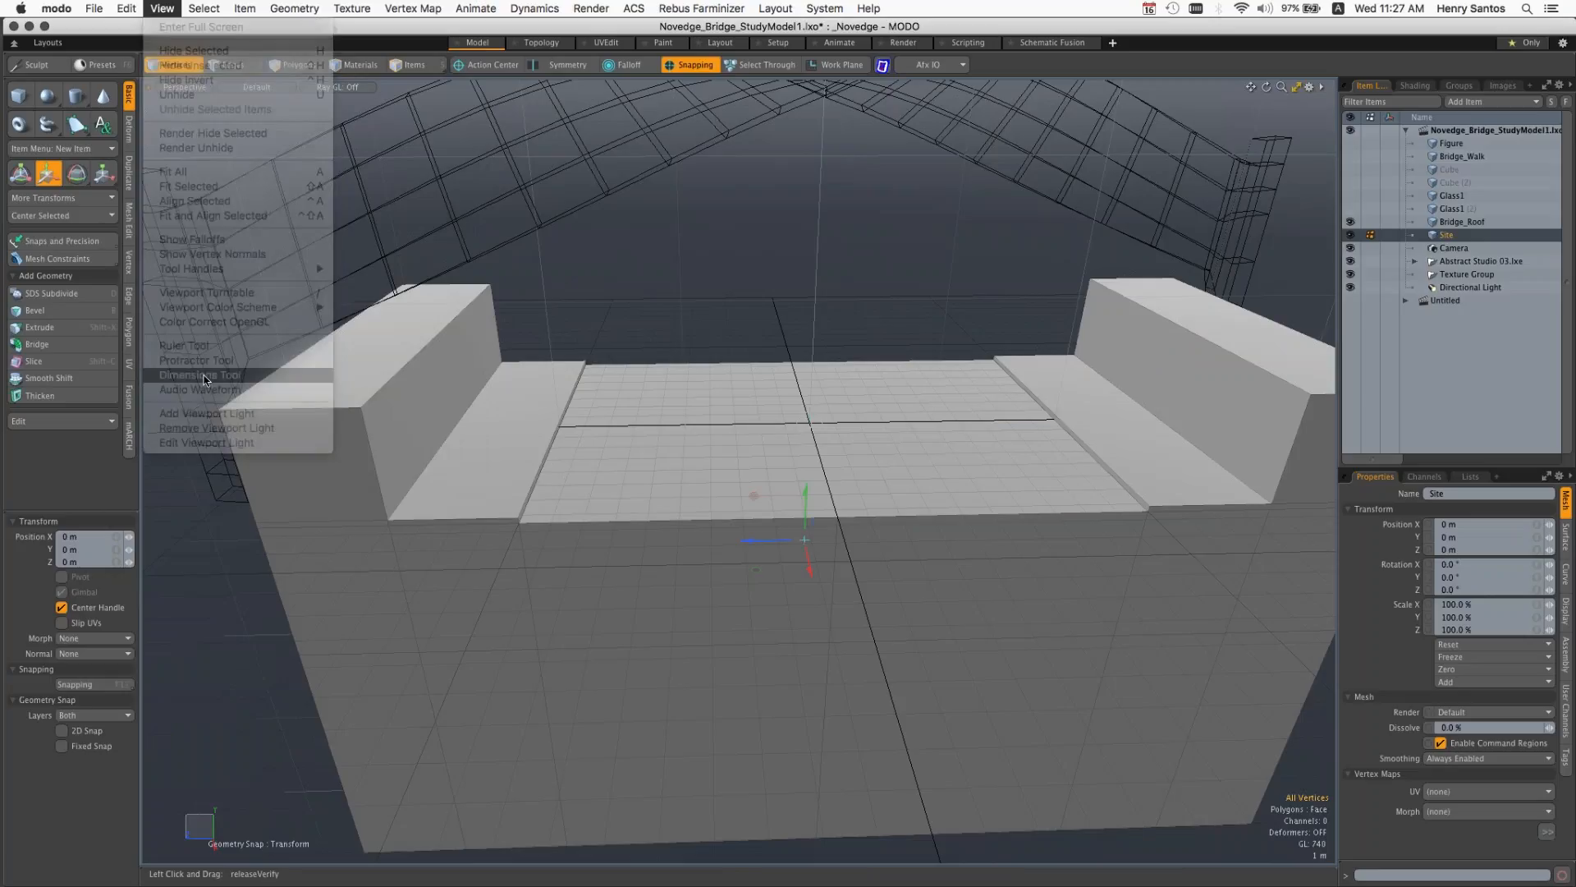
Step: Confirm that the Dimensions Tool is enabled and examine the Site mesh's overall dimensions from different angles
click(128, 10)
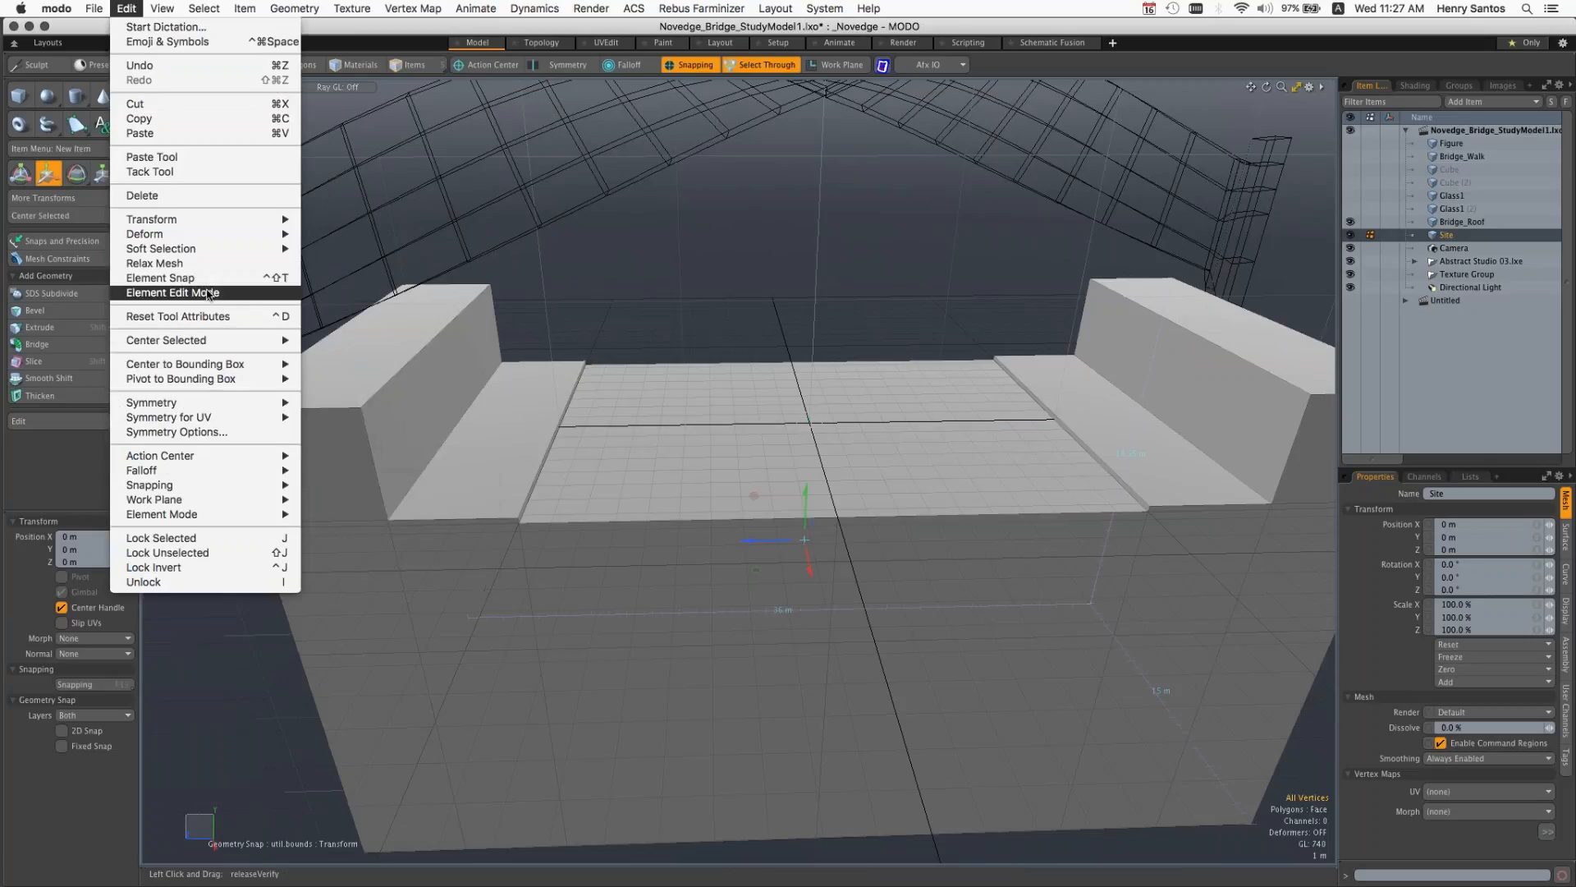
mouse_move(161, 8)
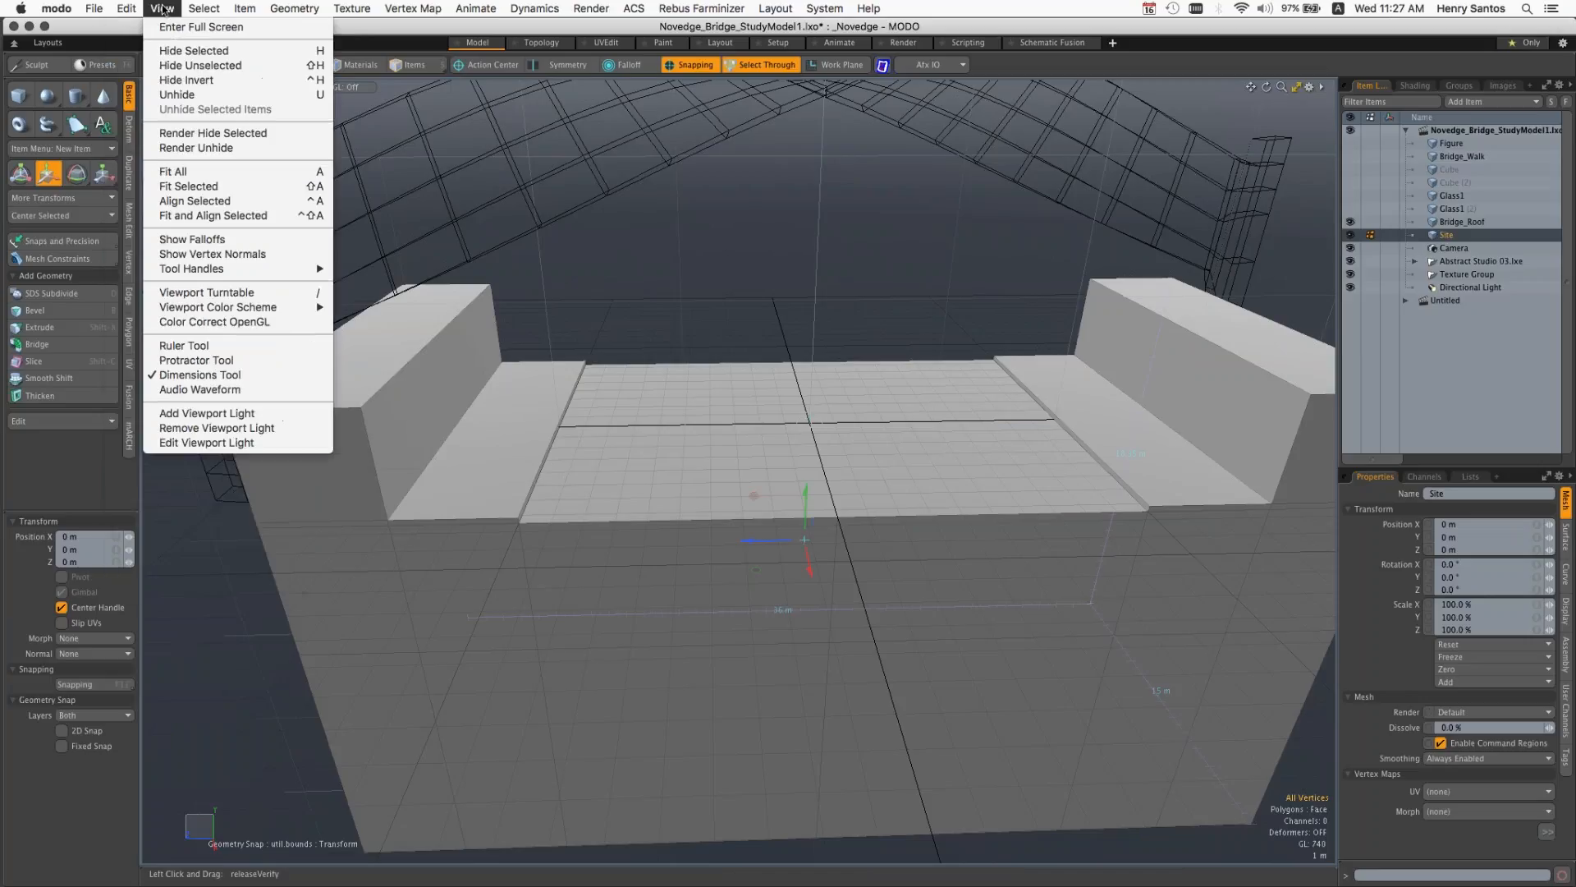
click(230, 378)
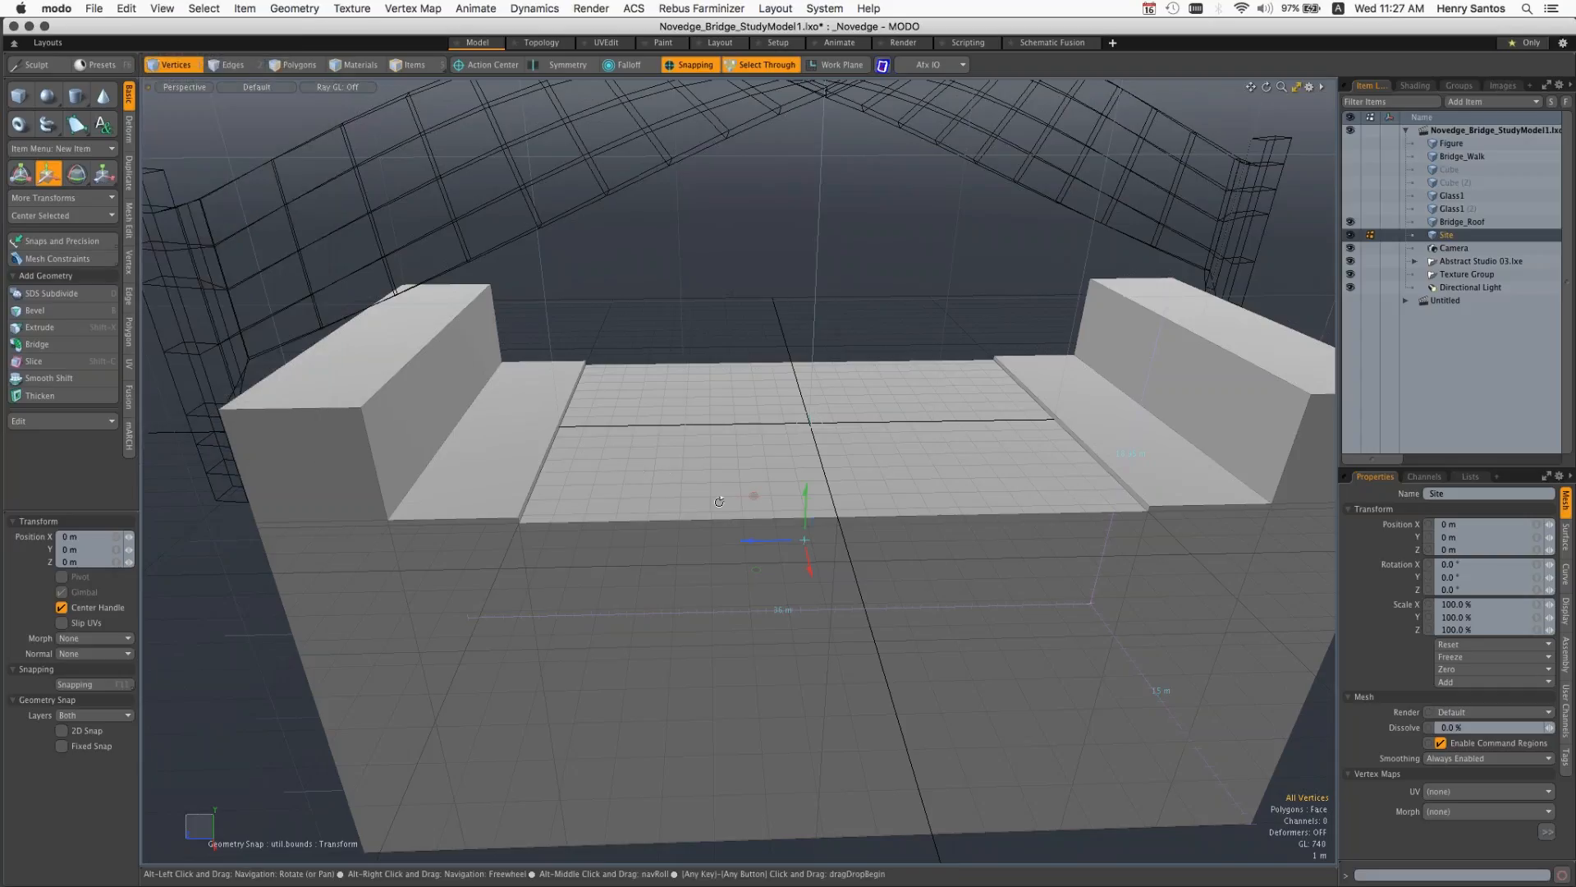
alt+drag(719, 501, 895, 492)
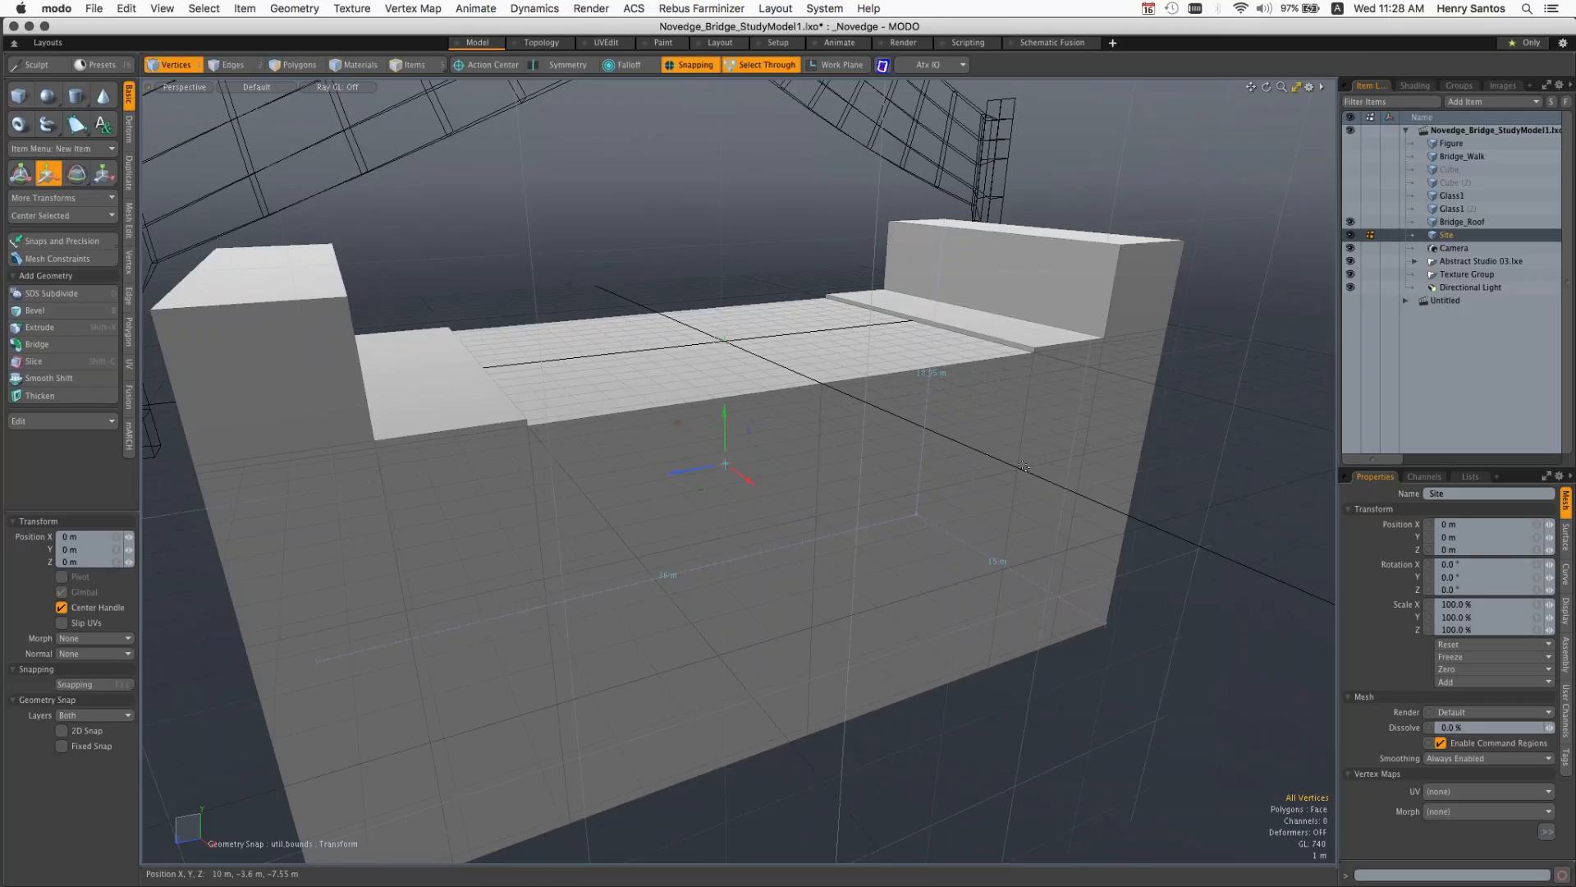
key(alt)
mouse_move(1070, 505)
alt+mouse_down()
mouse_move(1034, 475)
mouse_move(1083, 500)
mouse_move(1086, 479)
mouse_move(1014, 489)
mouse_move(1055, 504)
alt+mouse_up()
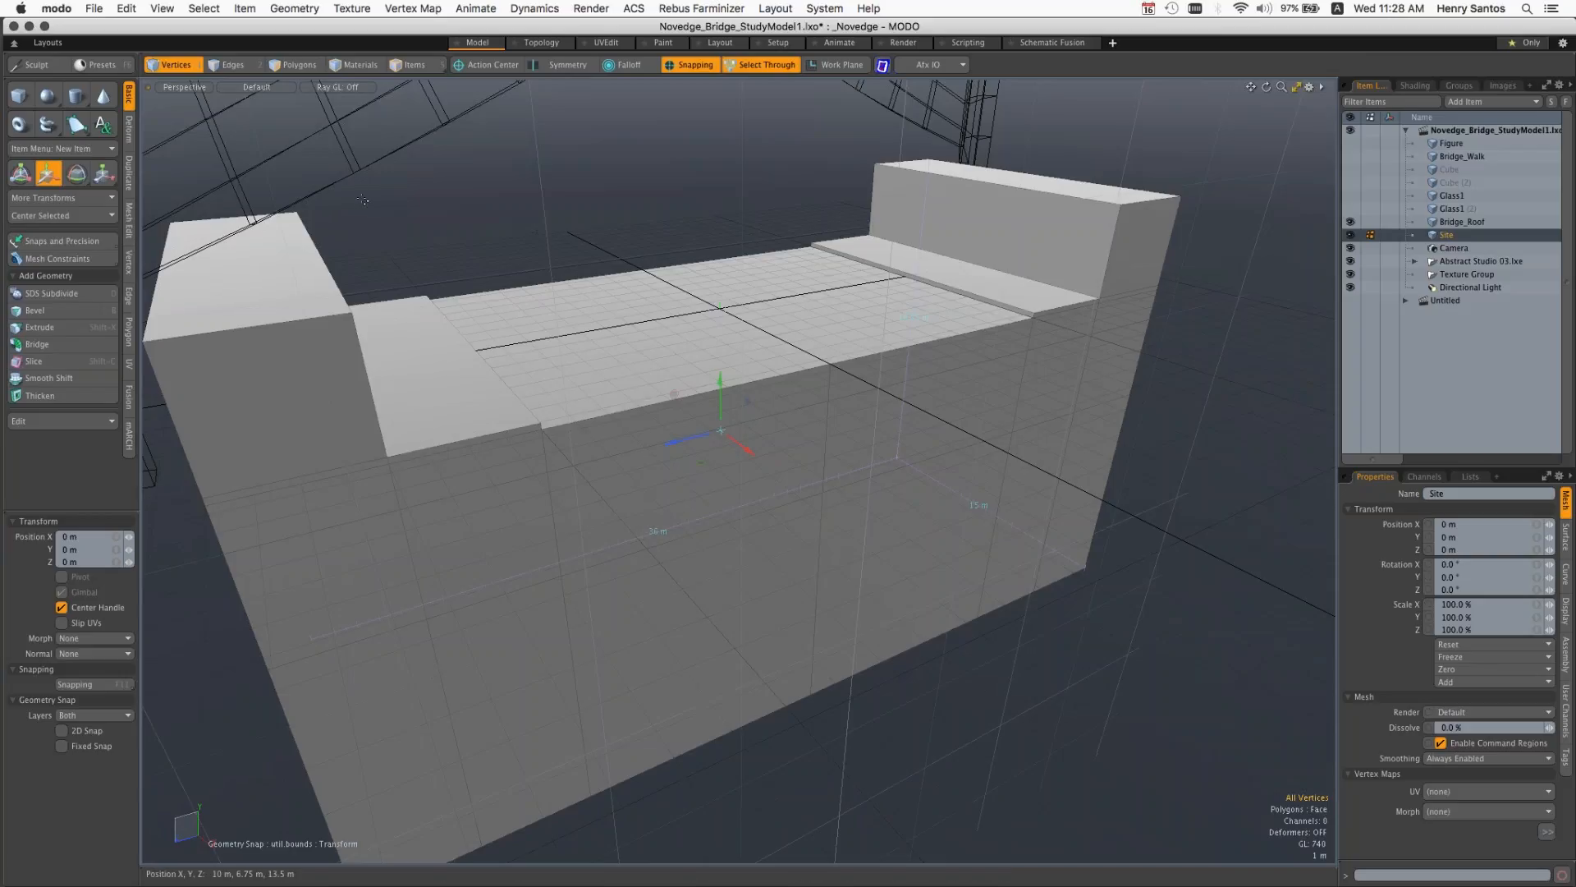
Step: Open the application preferences and examine the OpenGL display settings, including the Trackball Rotation option
key(alt)
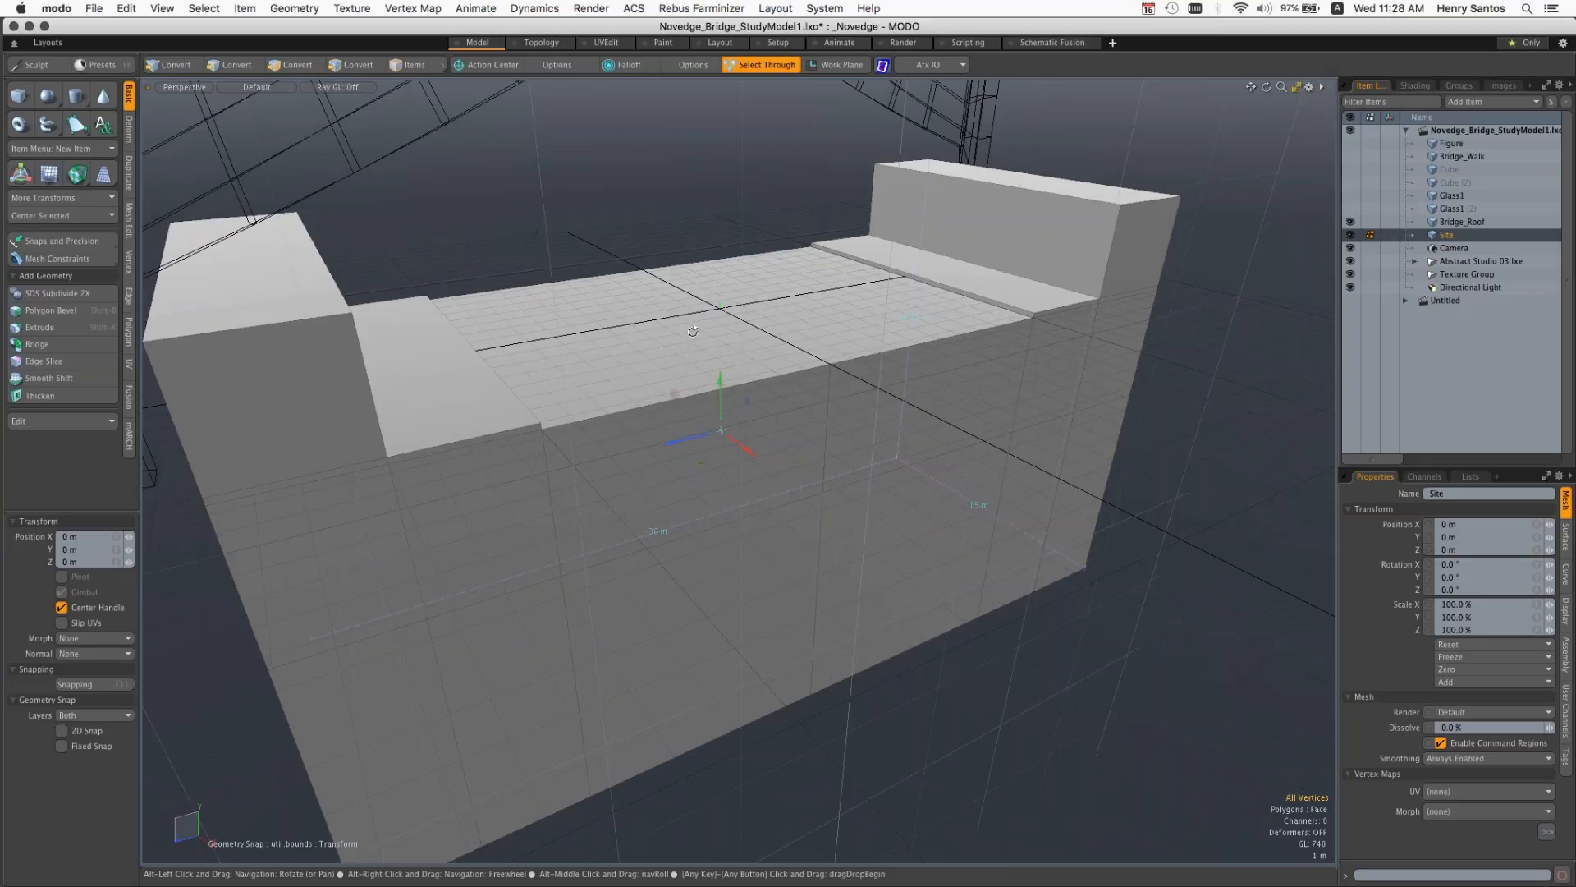
alt+drag(693, 331, 666, 308)
click(68, 10)
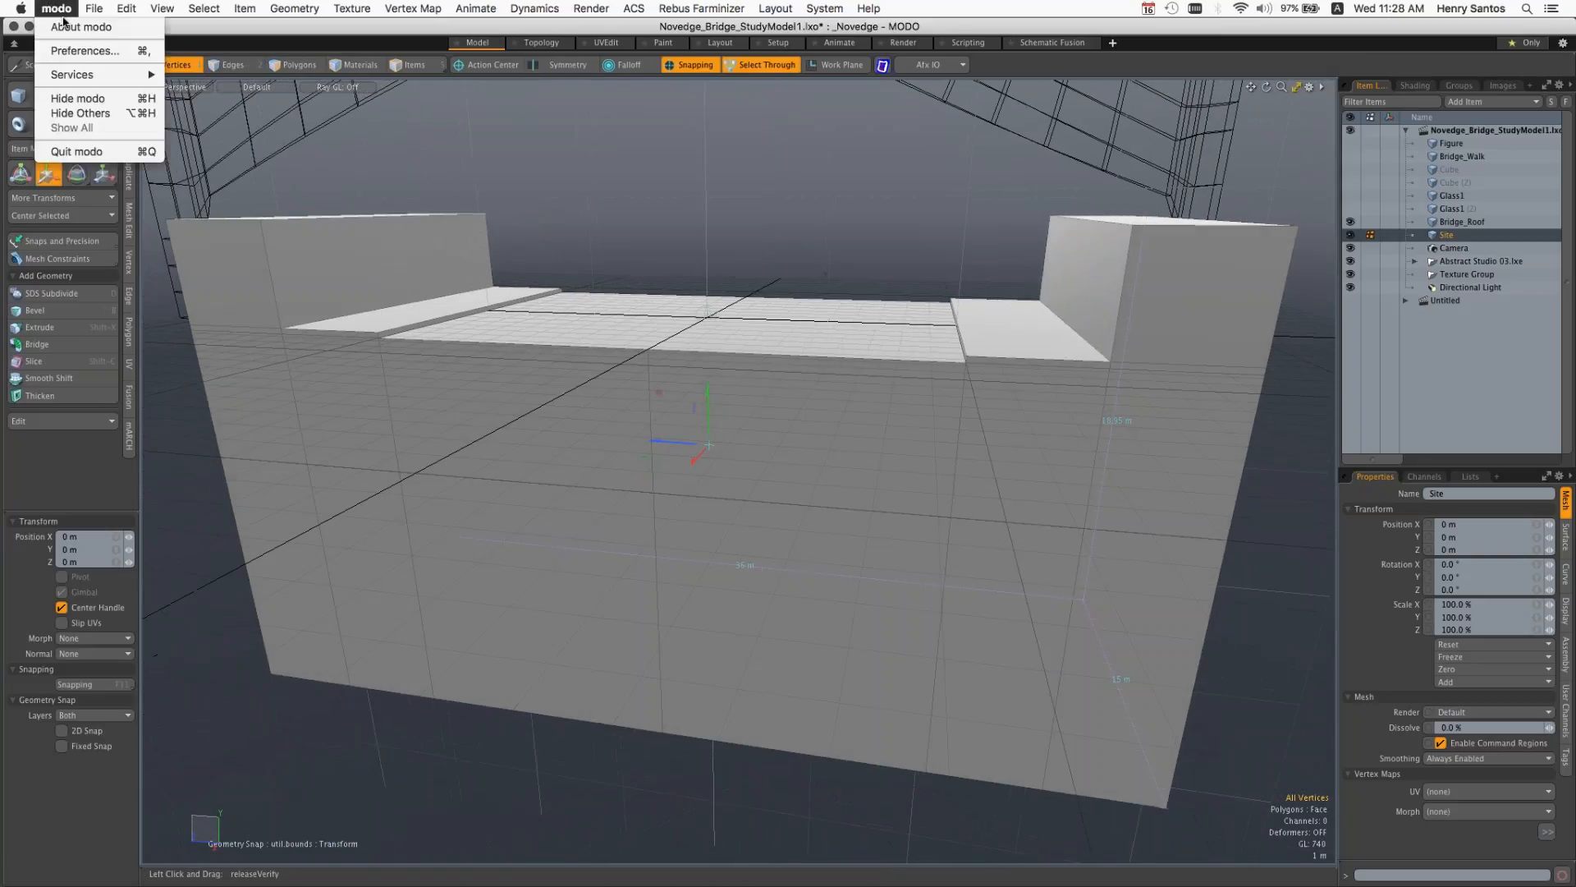
click(82, 51)
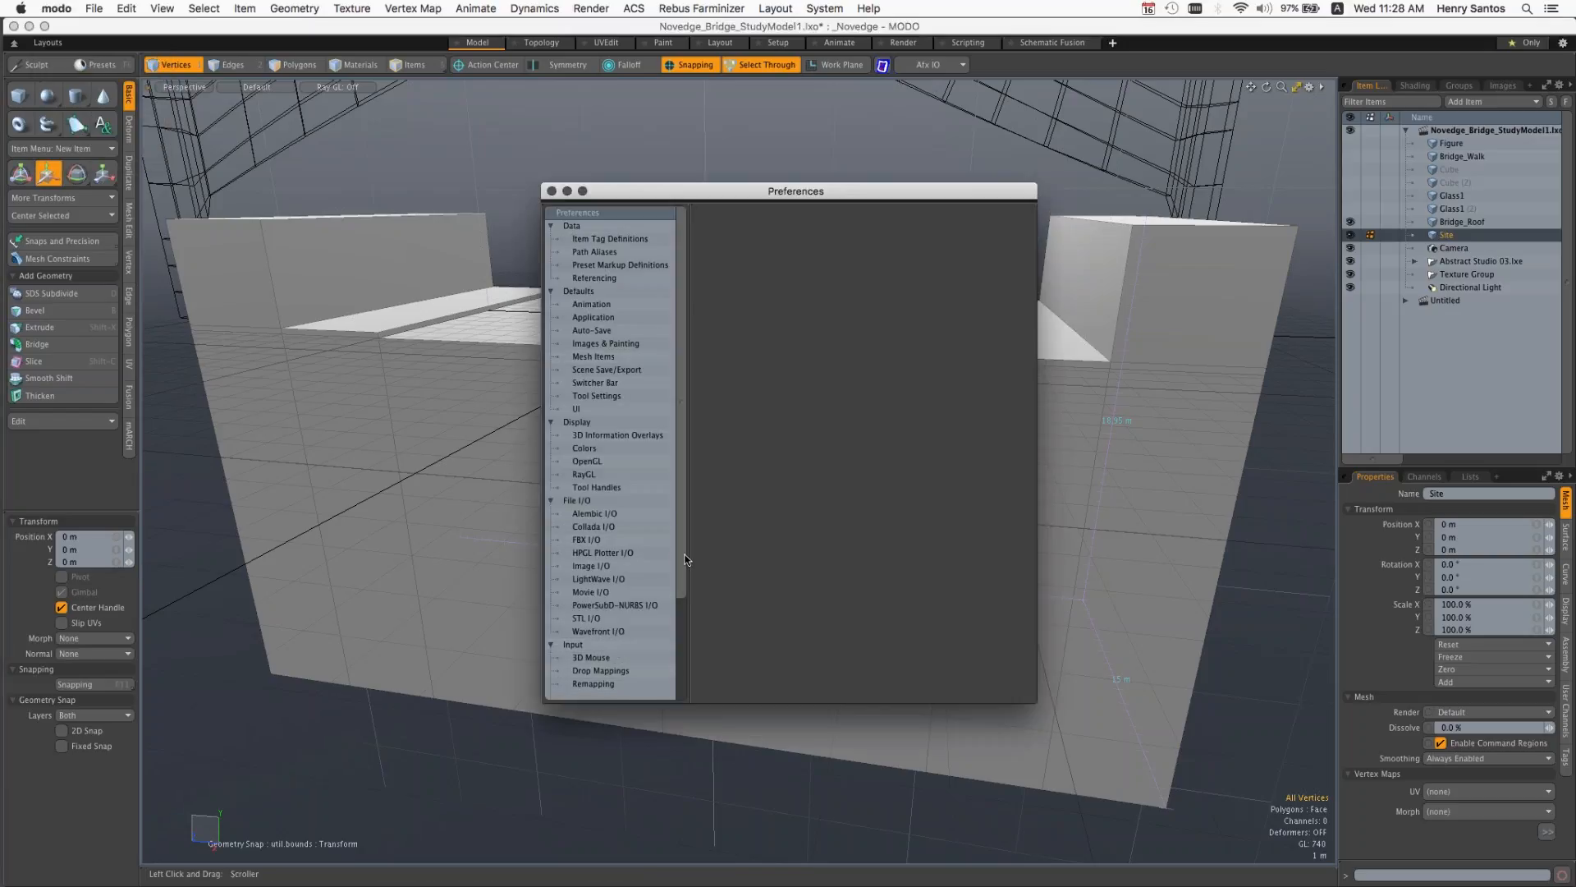
mouse_move(685, 564)
mouse_down()
mouse_move(678, 613)
mouse_move(675, 568)
mouse_up()
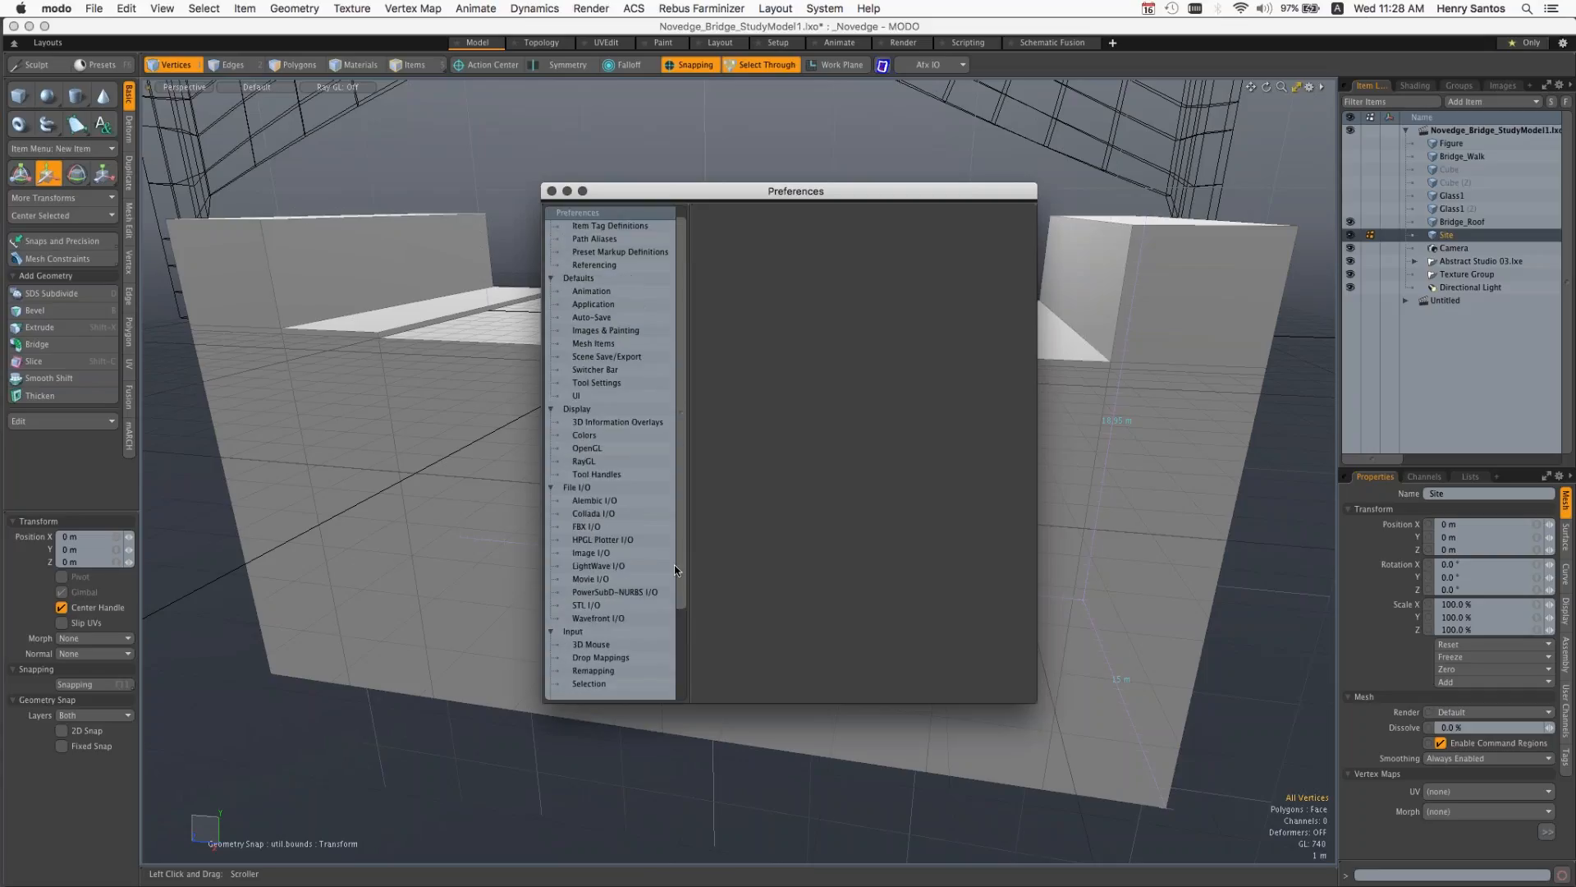
click(599, 454)
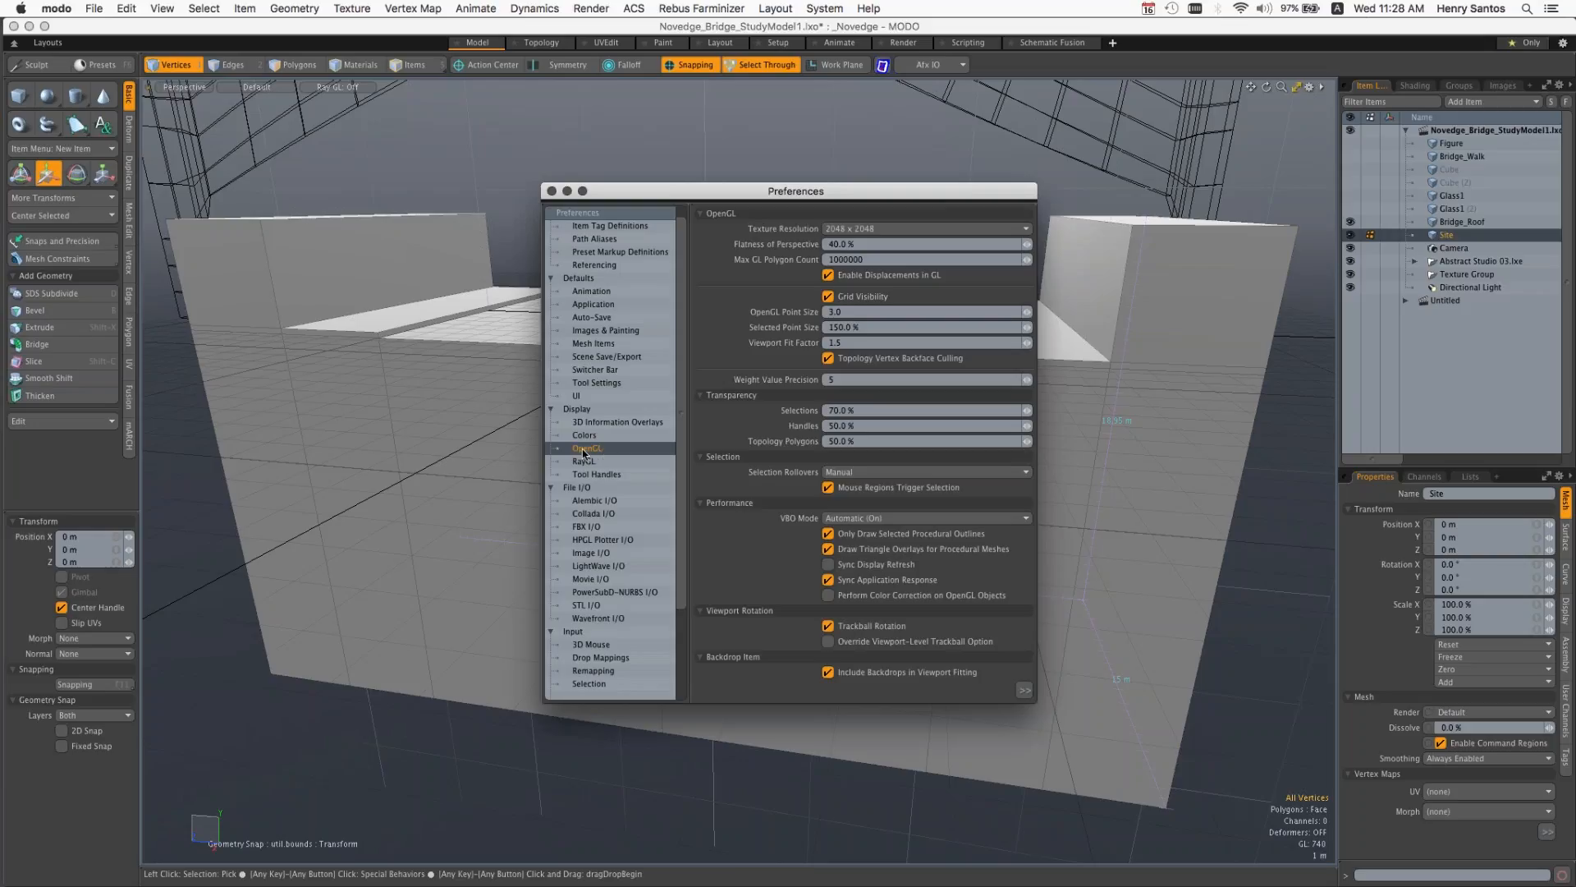
click(871, 626)
click(872, 628)
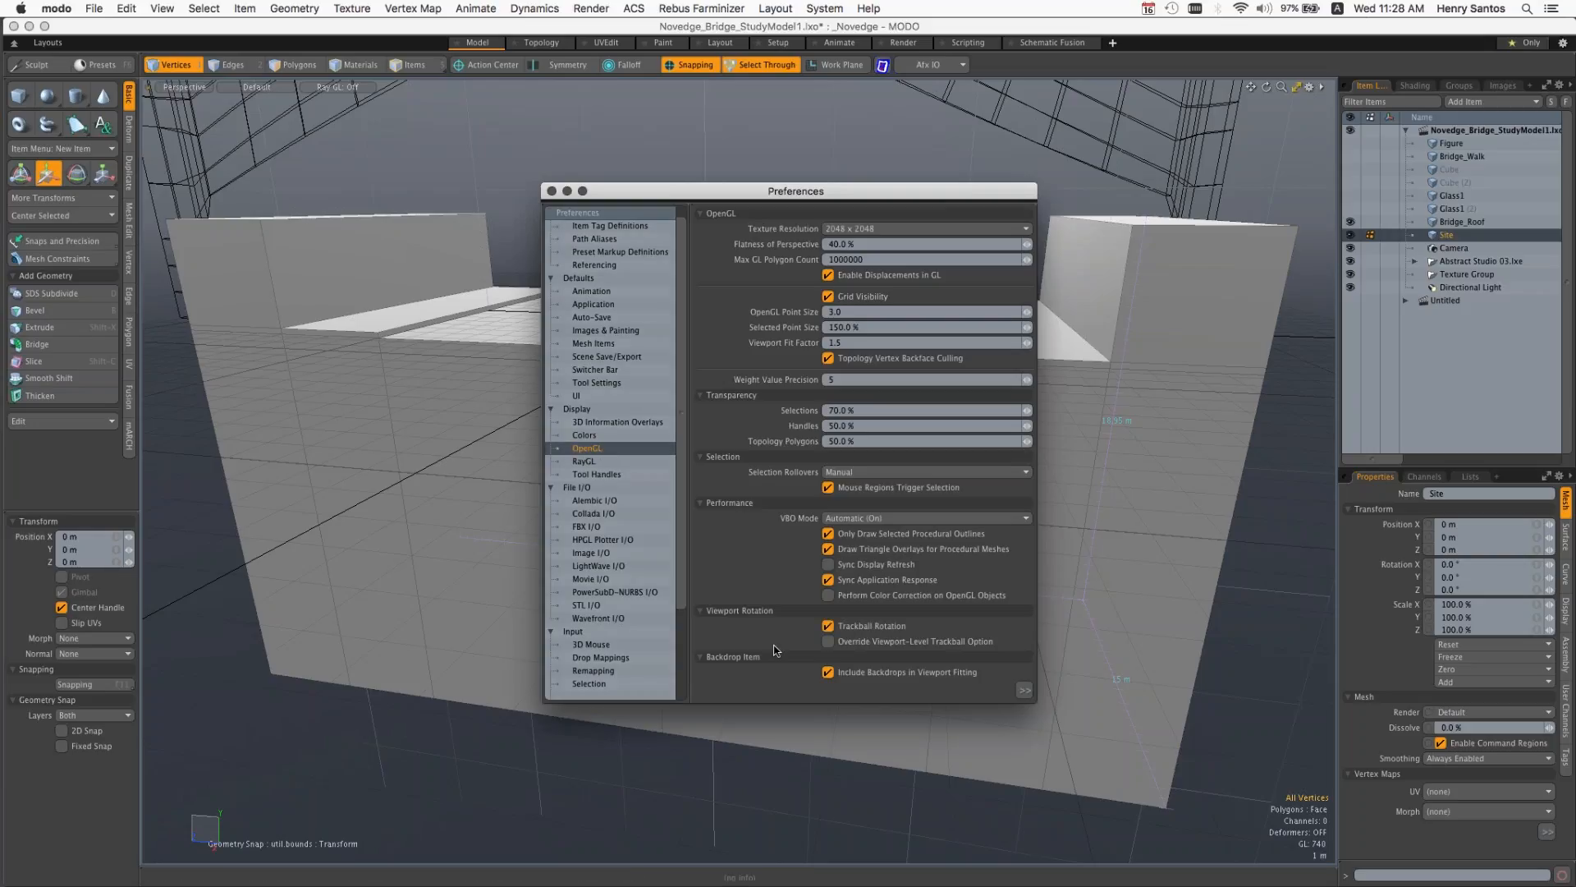
Step: Review the available mouse input presets in the Remapping preferences, keeping the MODO preset
click(612, 672)
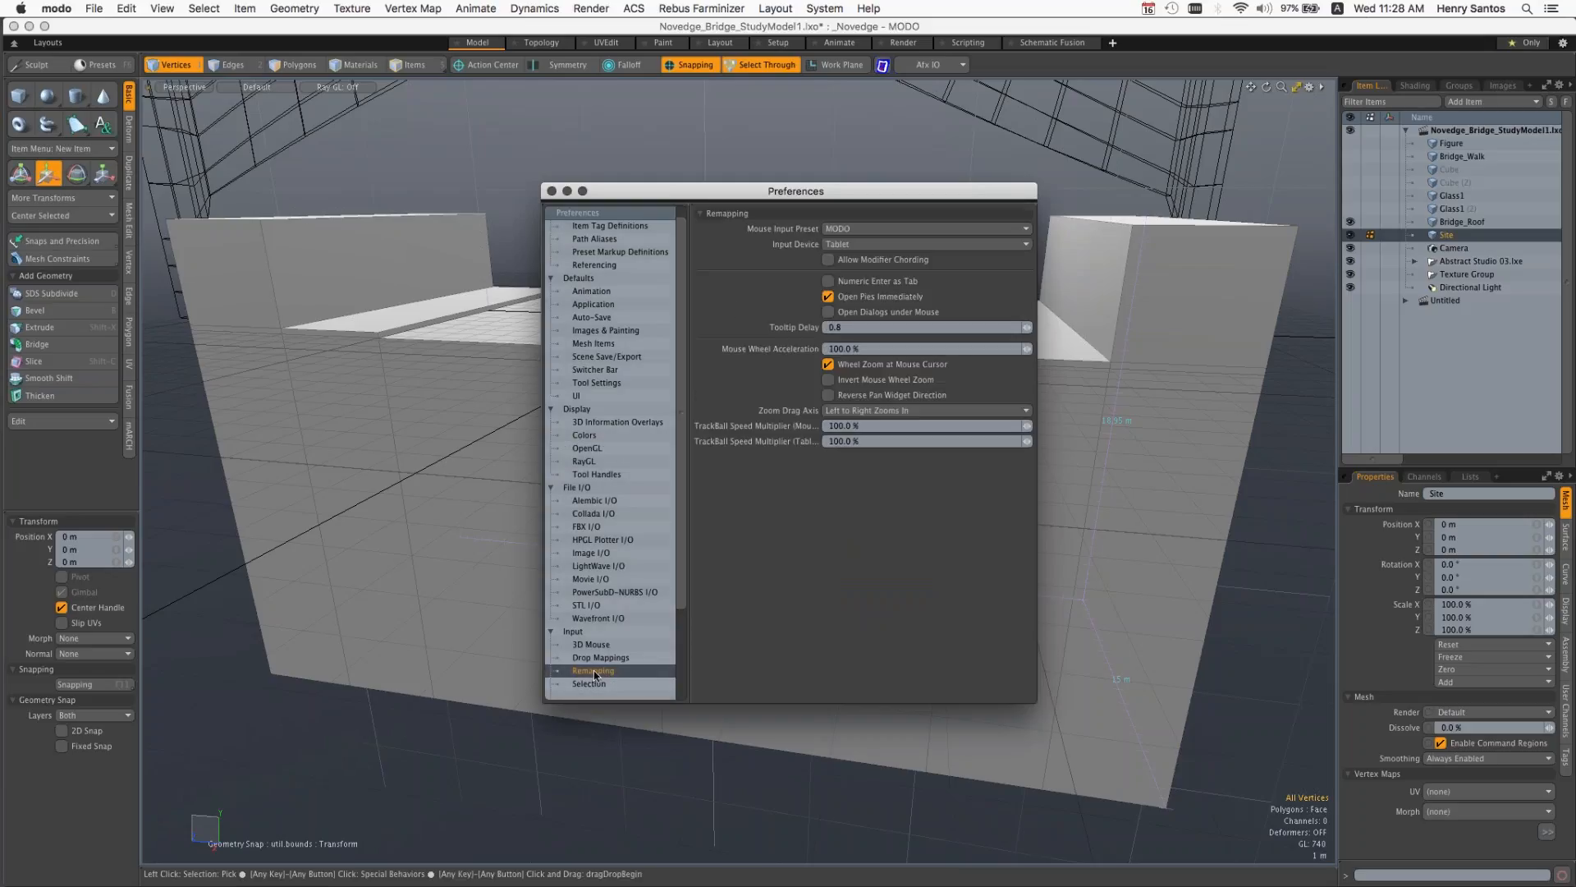
drag(673, 188, 330, 185)
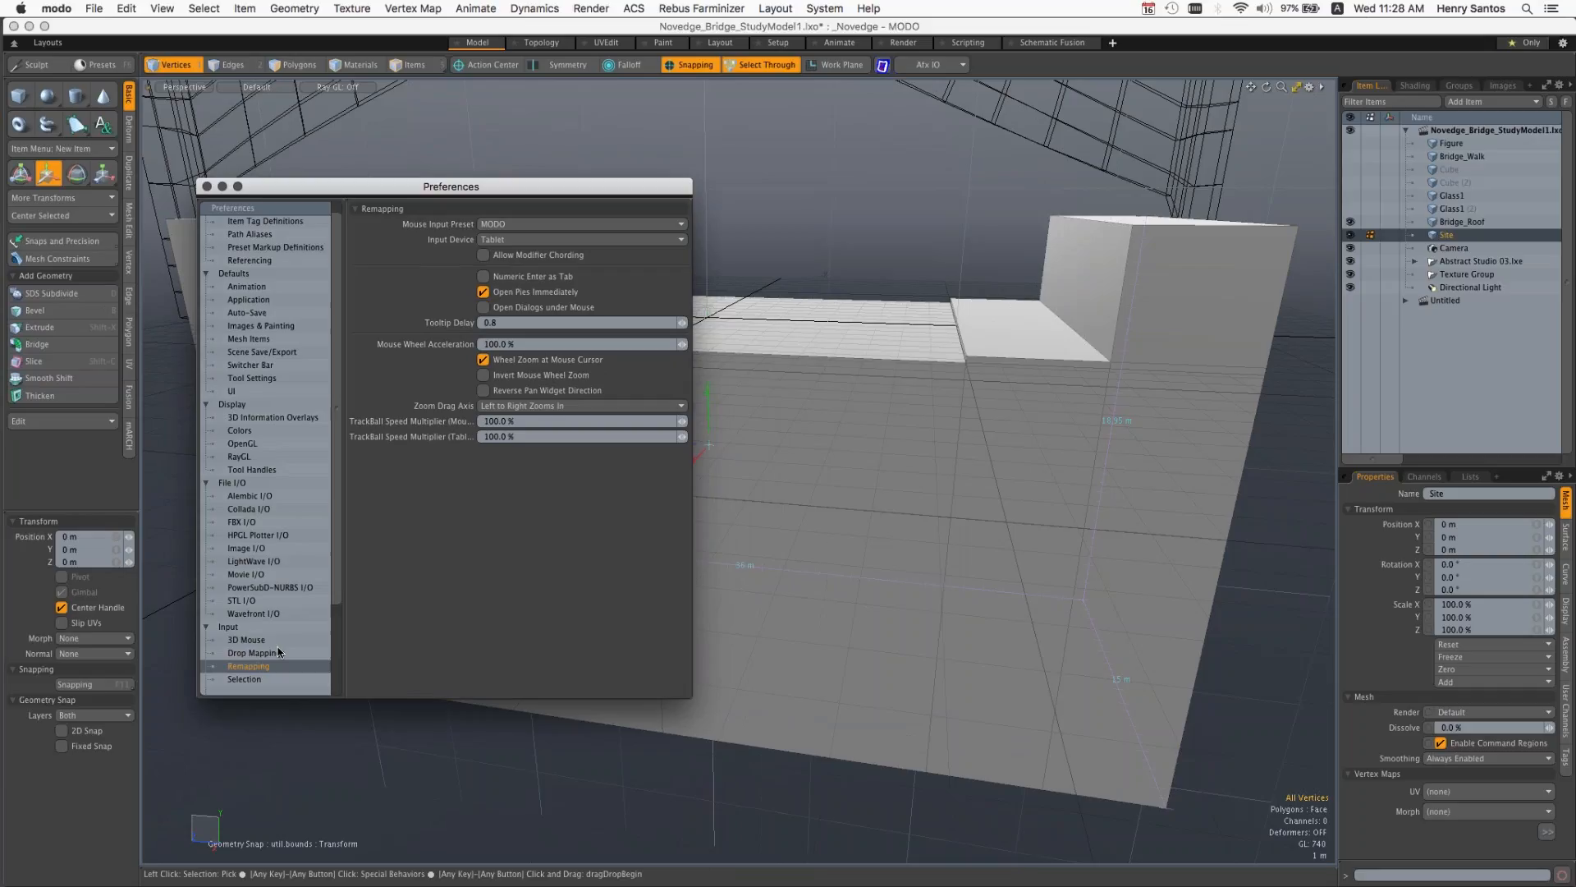
click(516, 226)
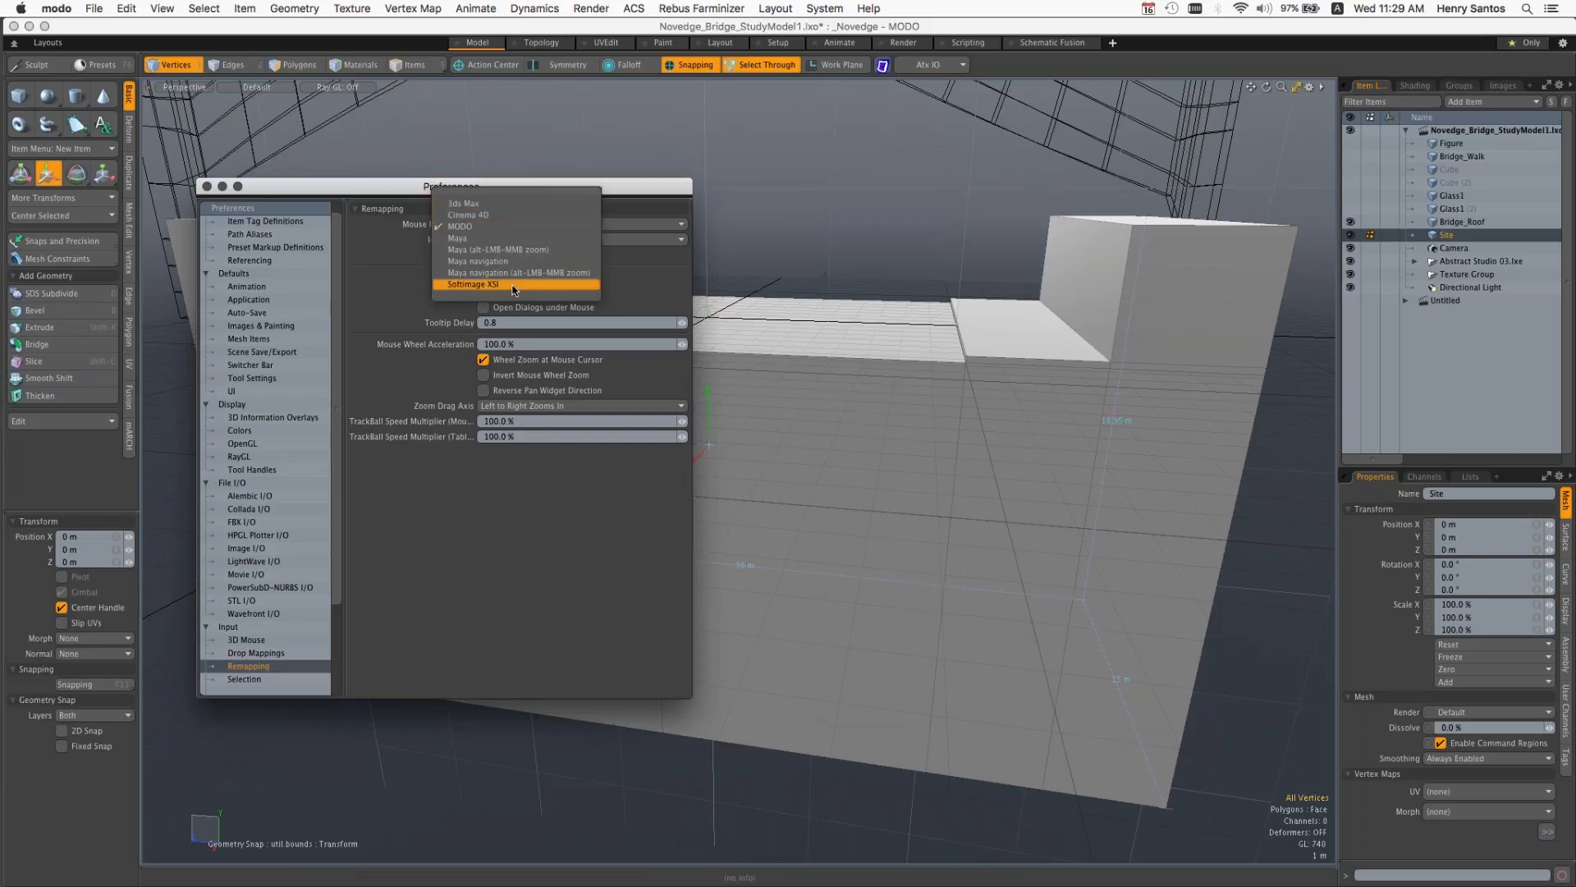
click(494, 227)
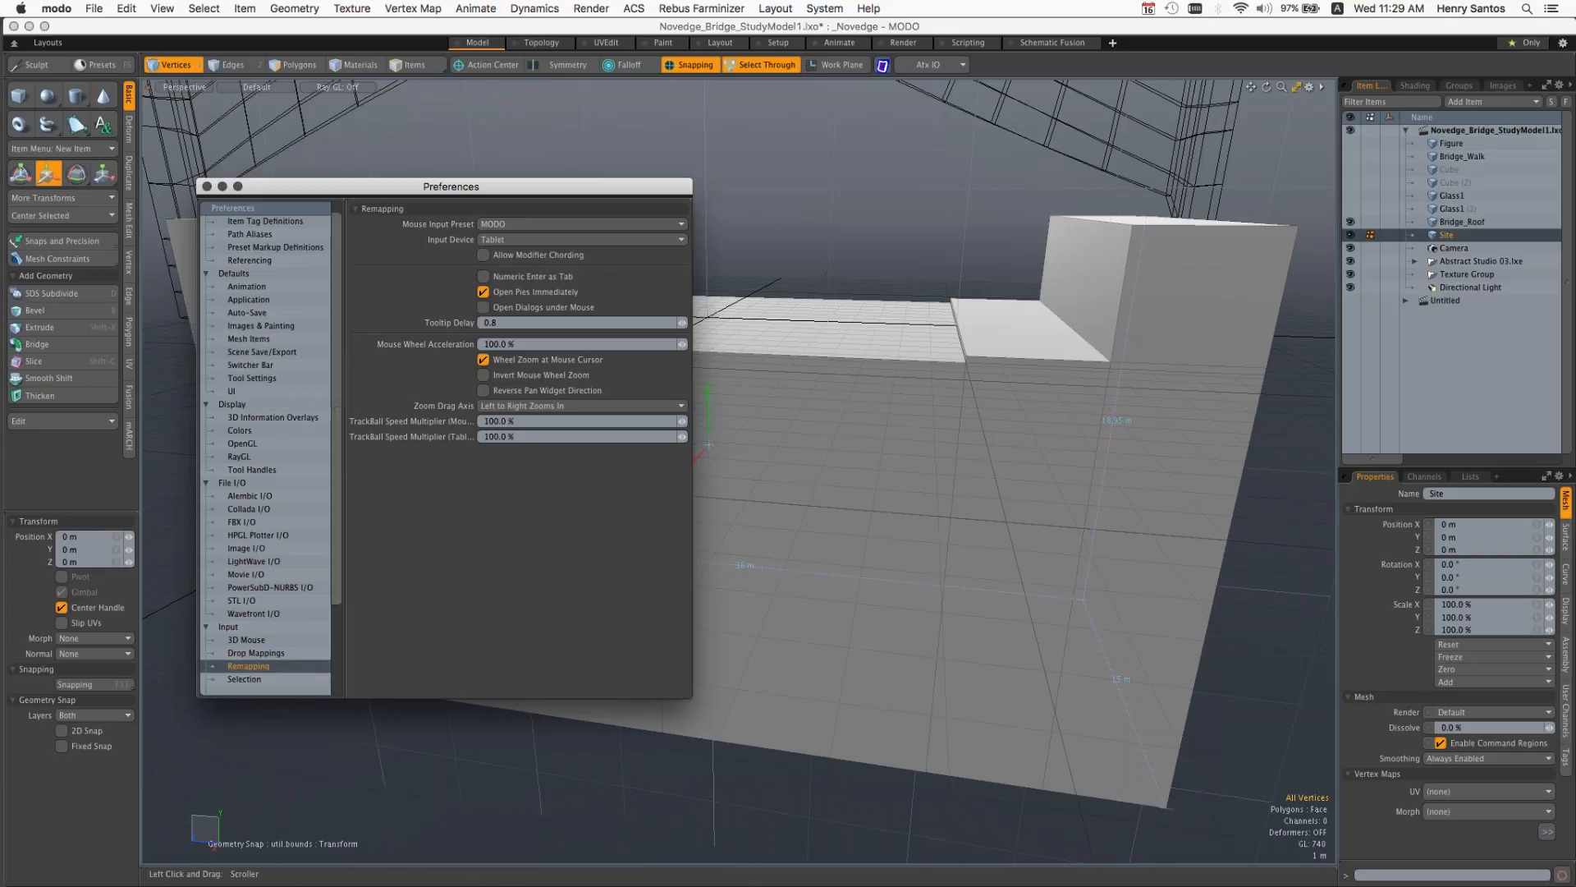
Step: Review the Units preferences and close the preferences window
drag(333, 583, 333, 644)
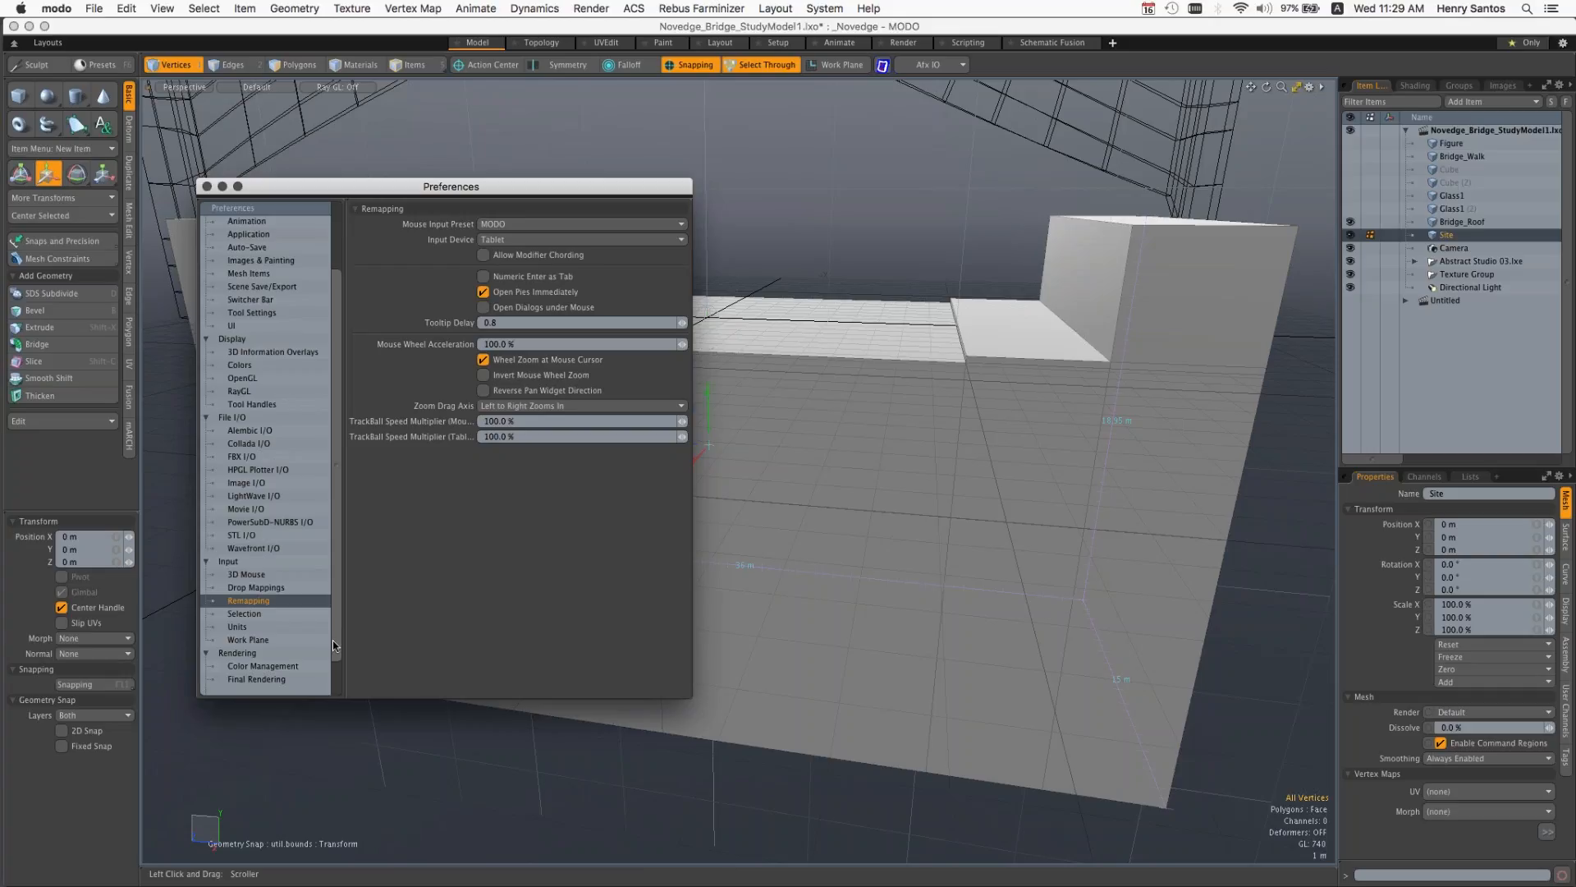
click(237, 626)
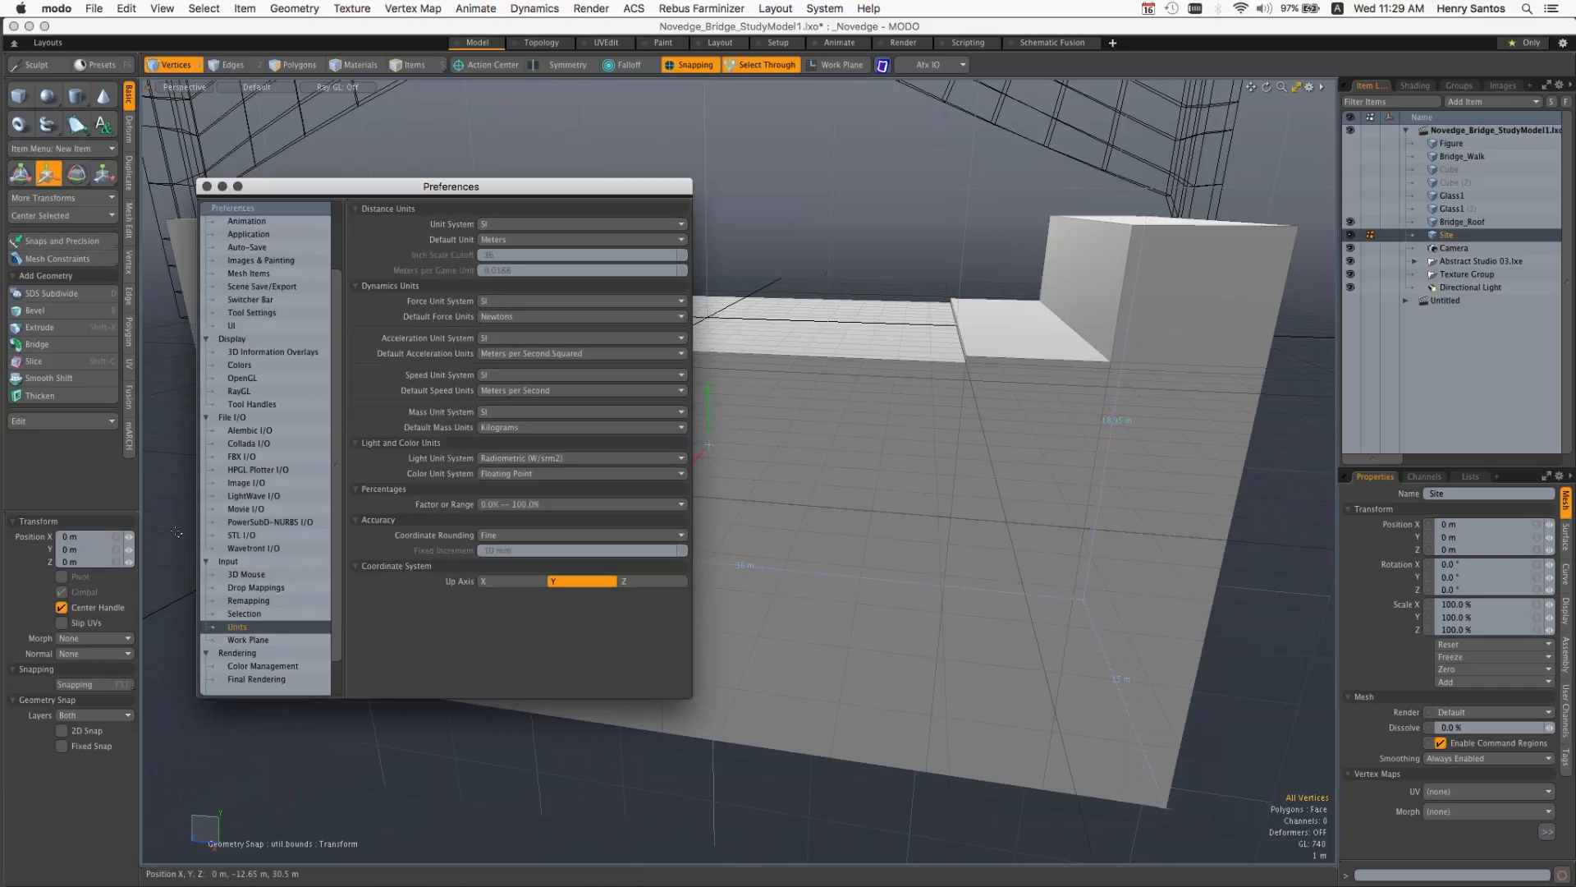
click(207, 187)
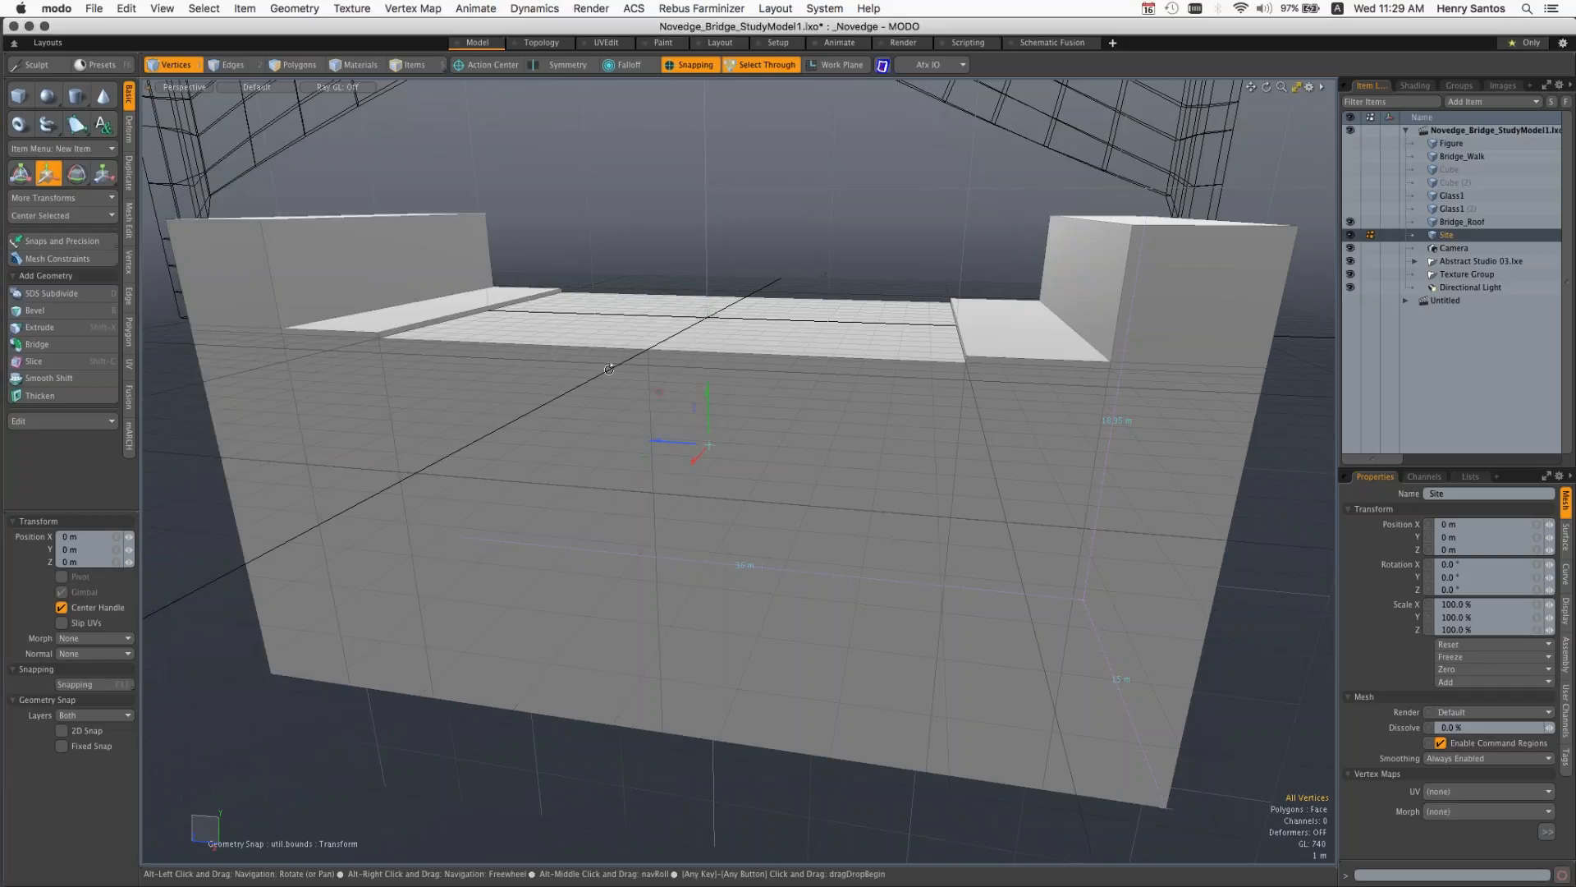
Step: Drop the active transform tool and make the Bridge_Roof mesh the active item
alt+drag(609, 369, 706, 404)
key(space)
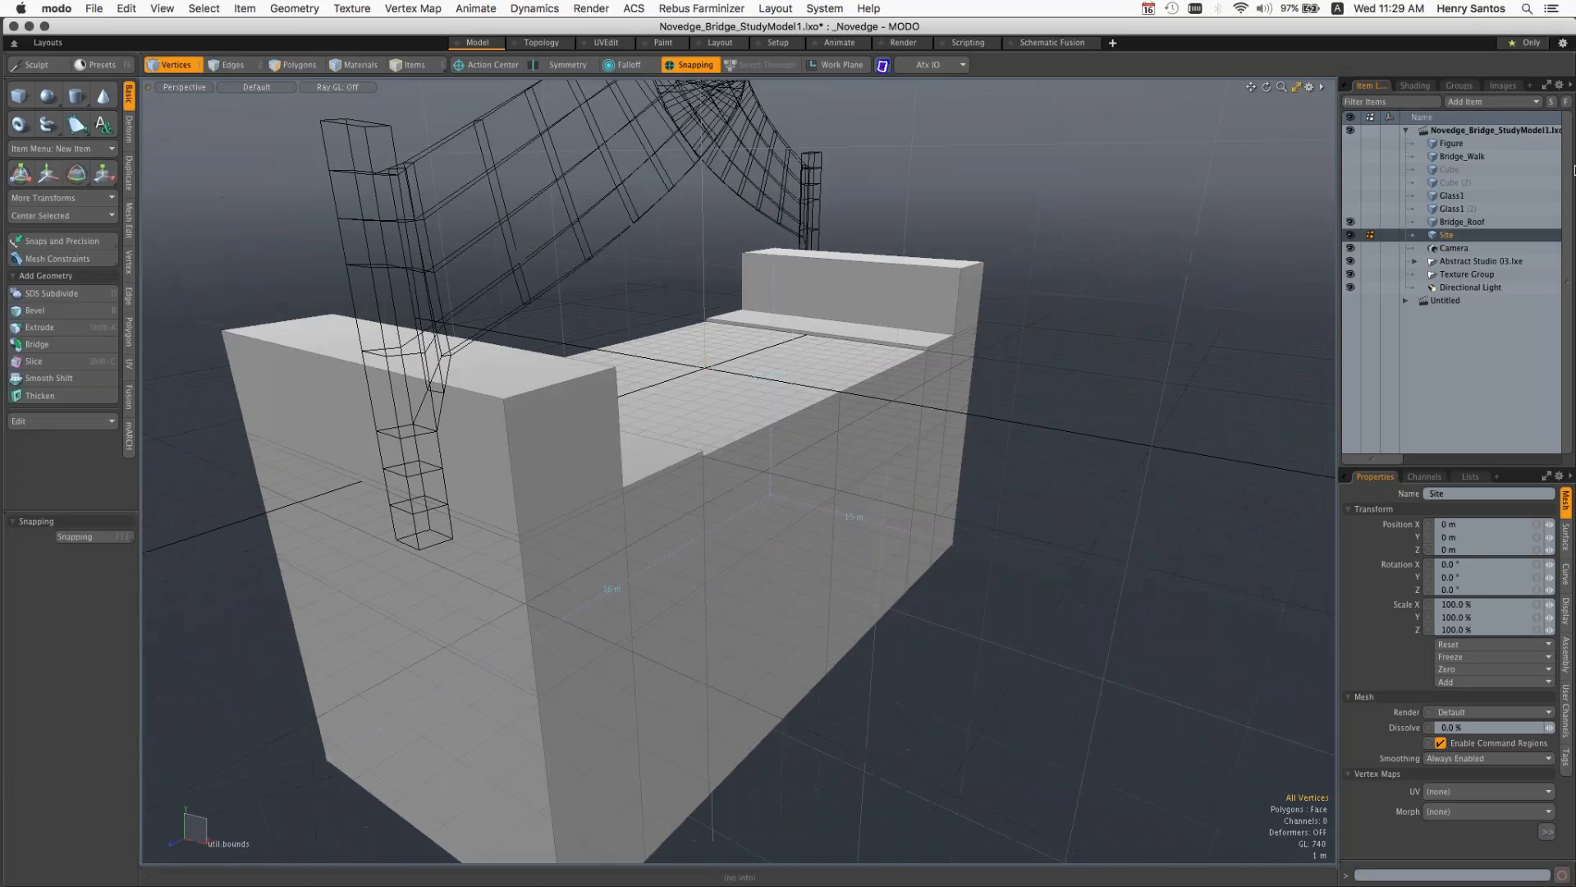
click(1459, 222)
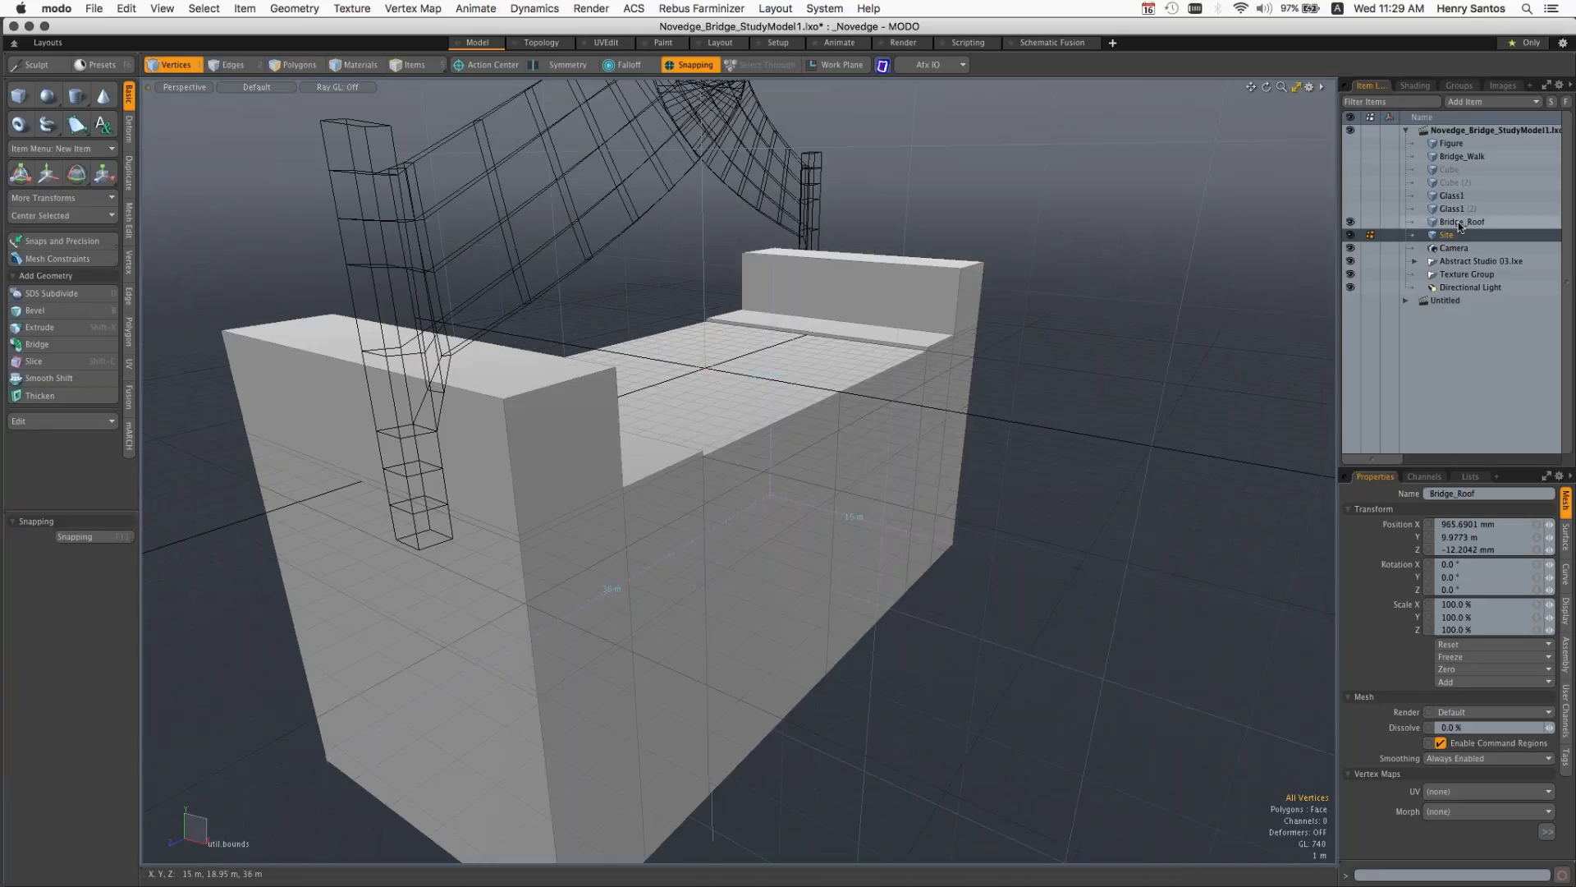
click(1460, 223)
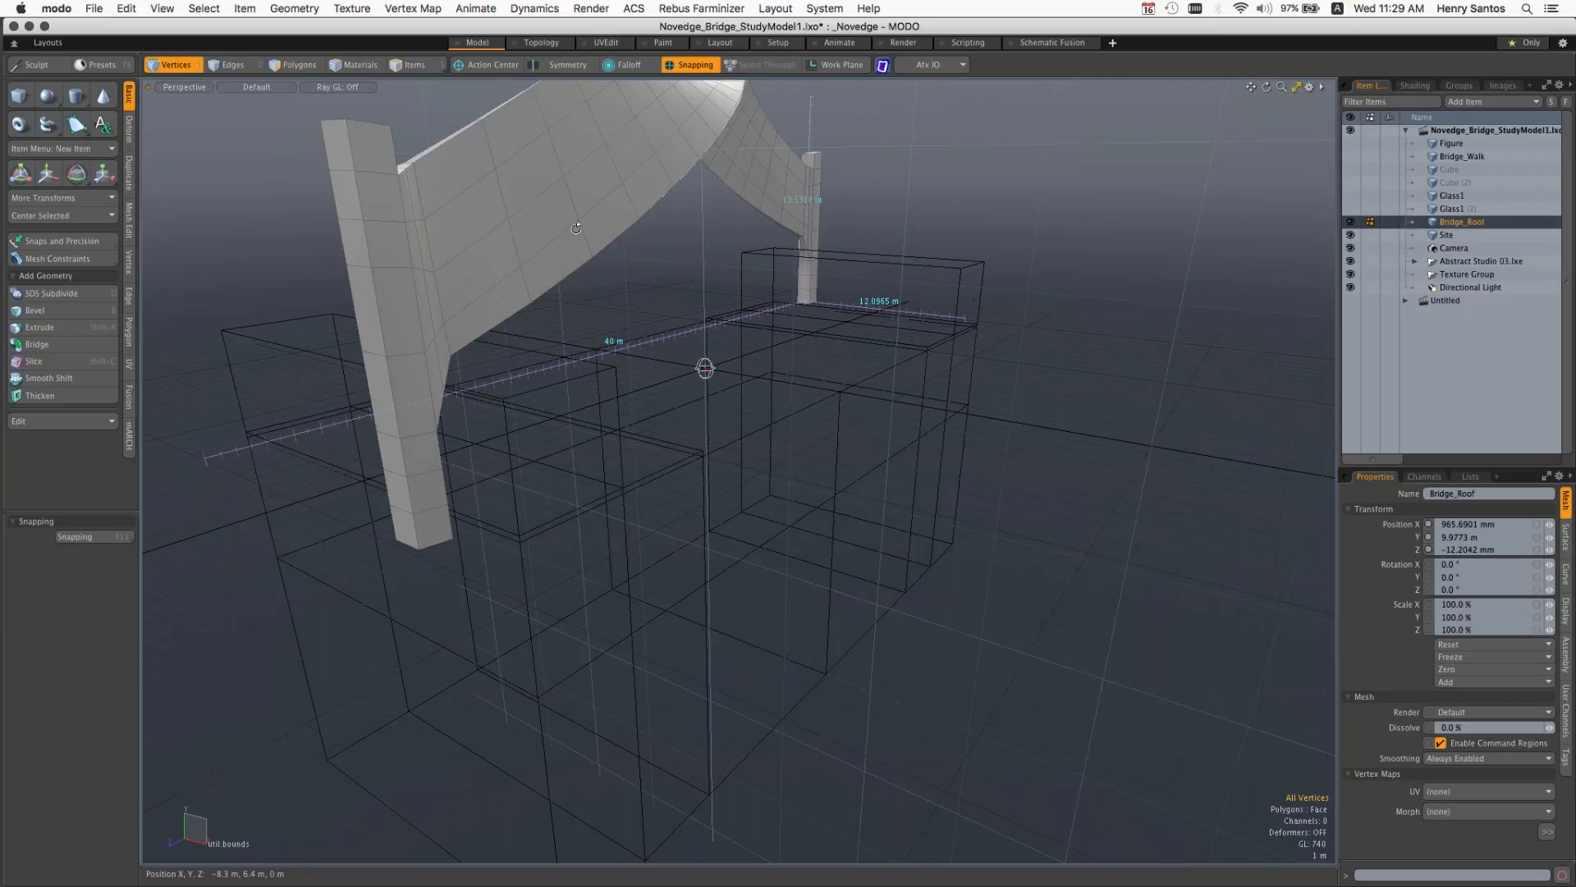
alt+drag(578, 229, 480, 230)
Step: Make both Glass1 items, the Bridge_Walk and the Figure visible in the scene
click(1350, 195)
click(1351, 208)
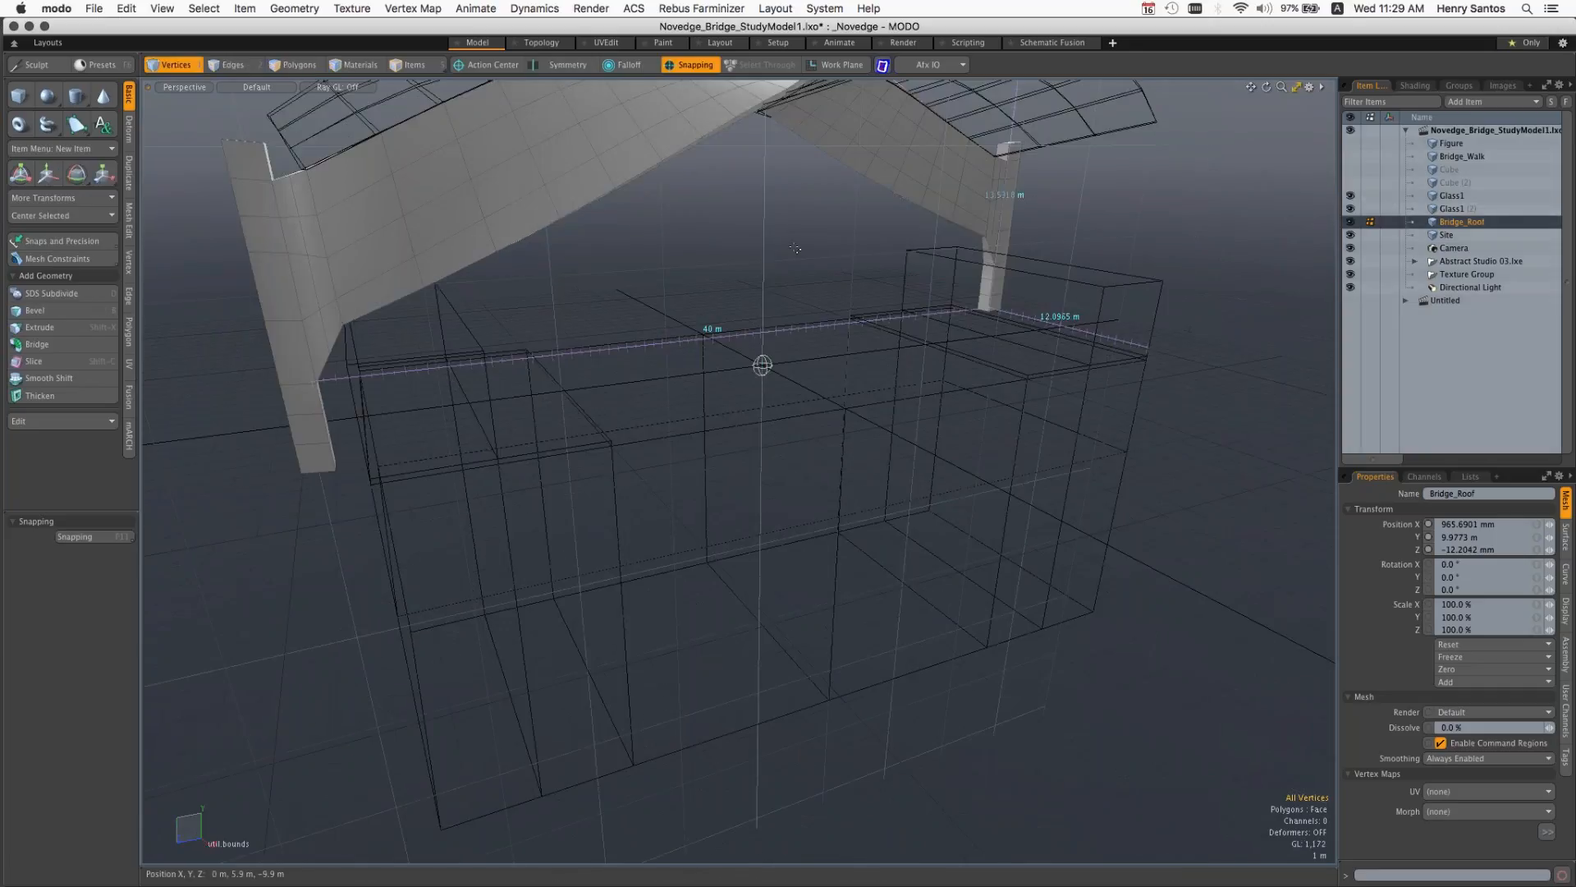
ctrl+alt+drag(998, 261, 944, 259)
alt+drag(843, 333, 744, 360)
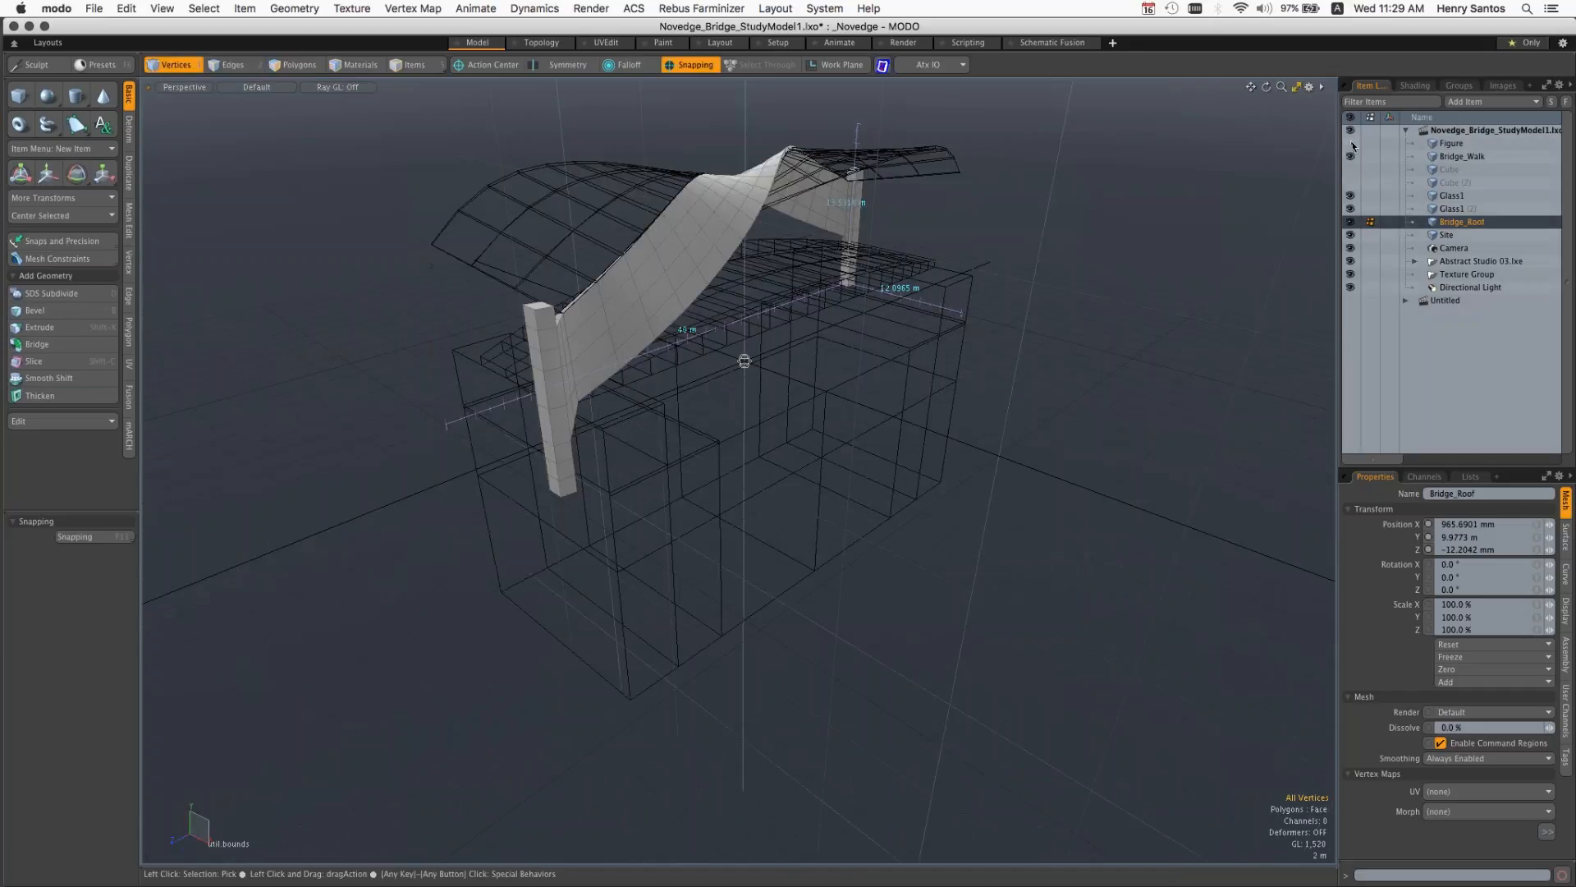
click(1350, 145)
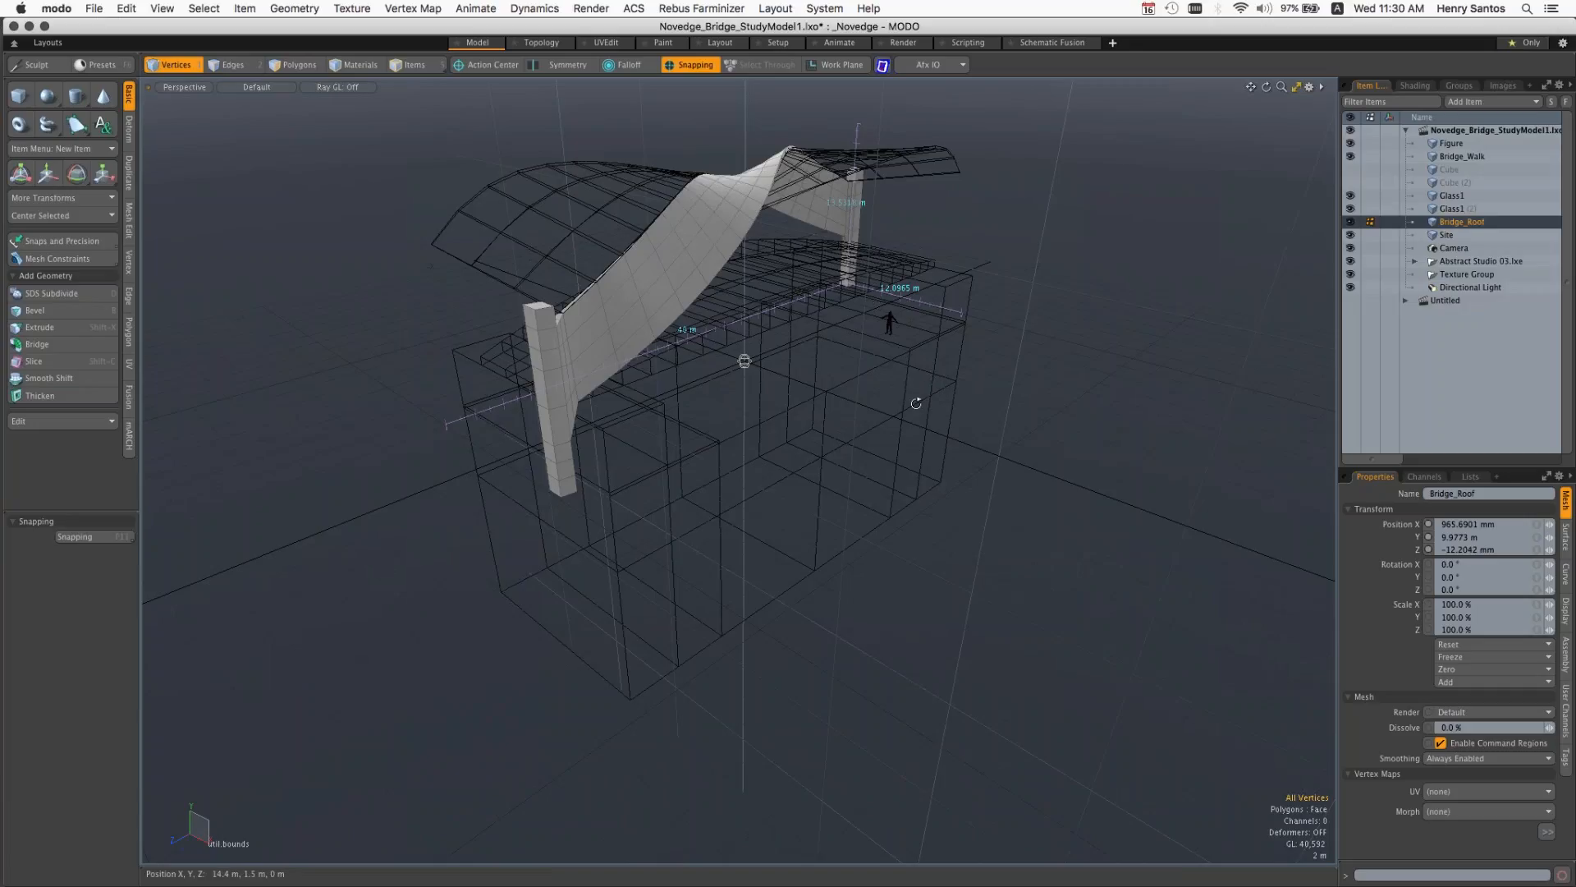
alt+drag(916, 403, 959, 249)
ctrl+alt+drag(671, 460, 573, 461)
Step: Enable Make Inactive Same as Active for the 3D viewport to compare the shading, and disable it again
click(1308, 86)
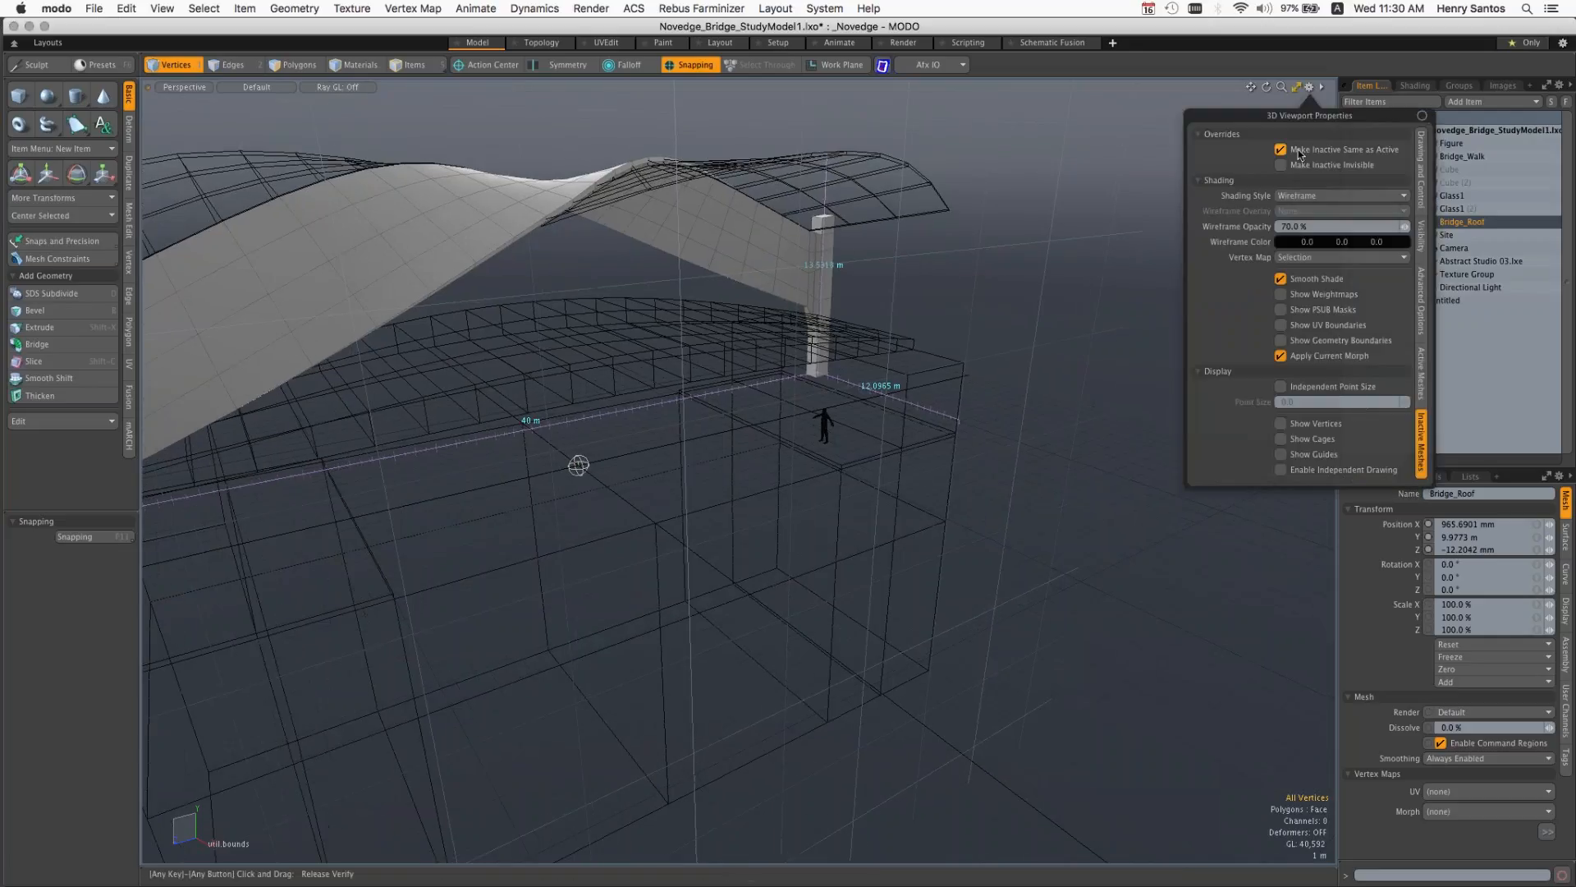
click(1280, 150)
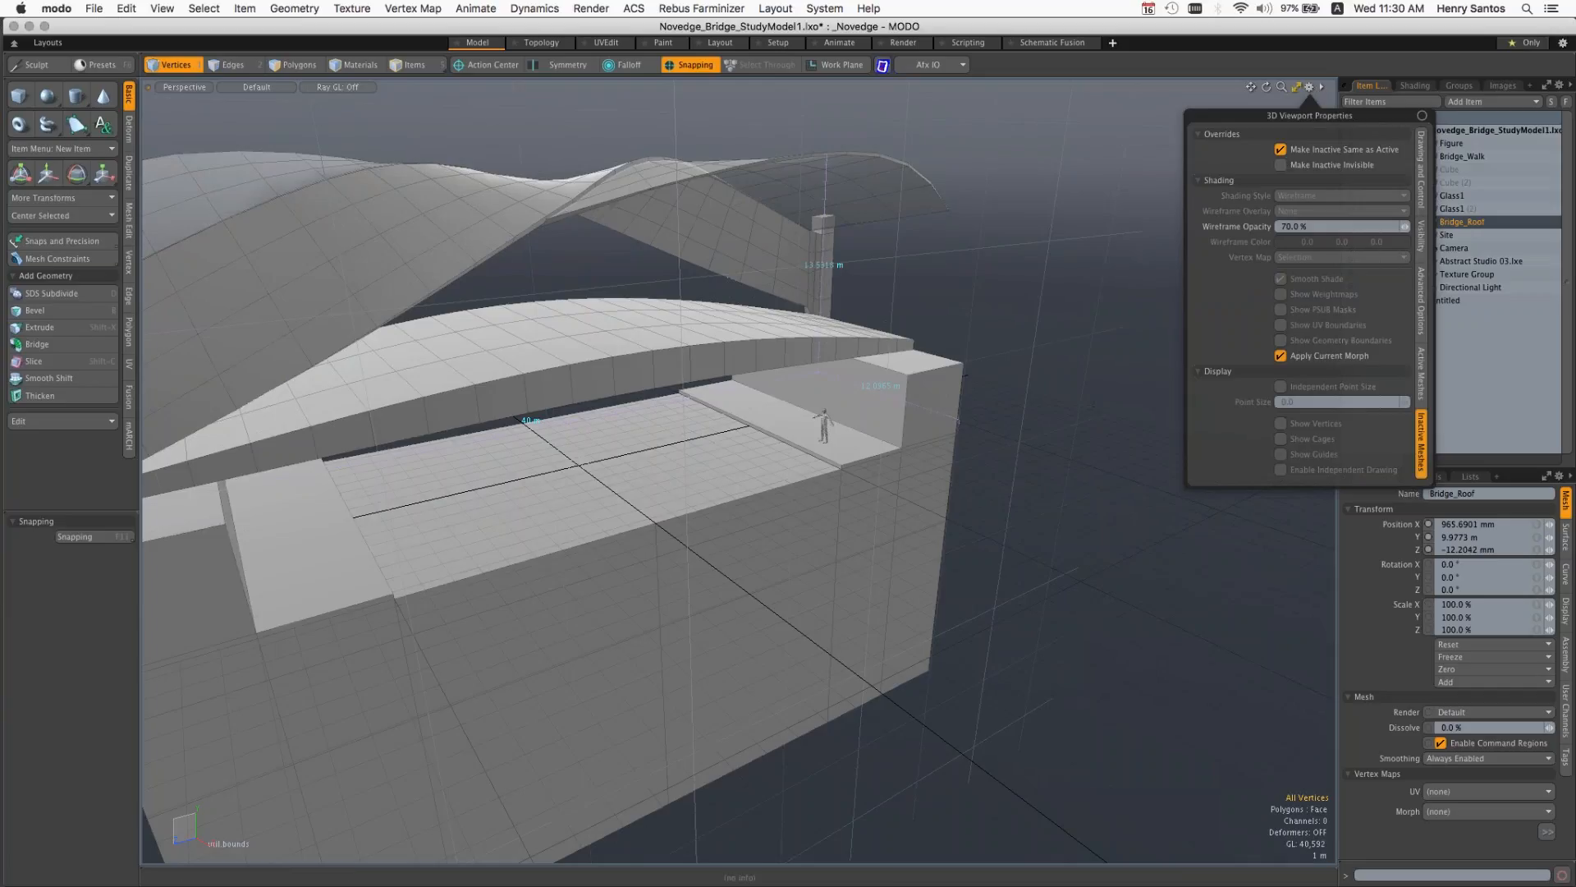
click(1281, 149)
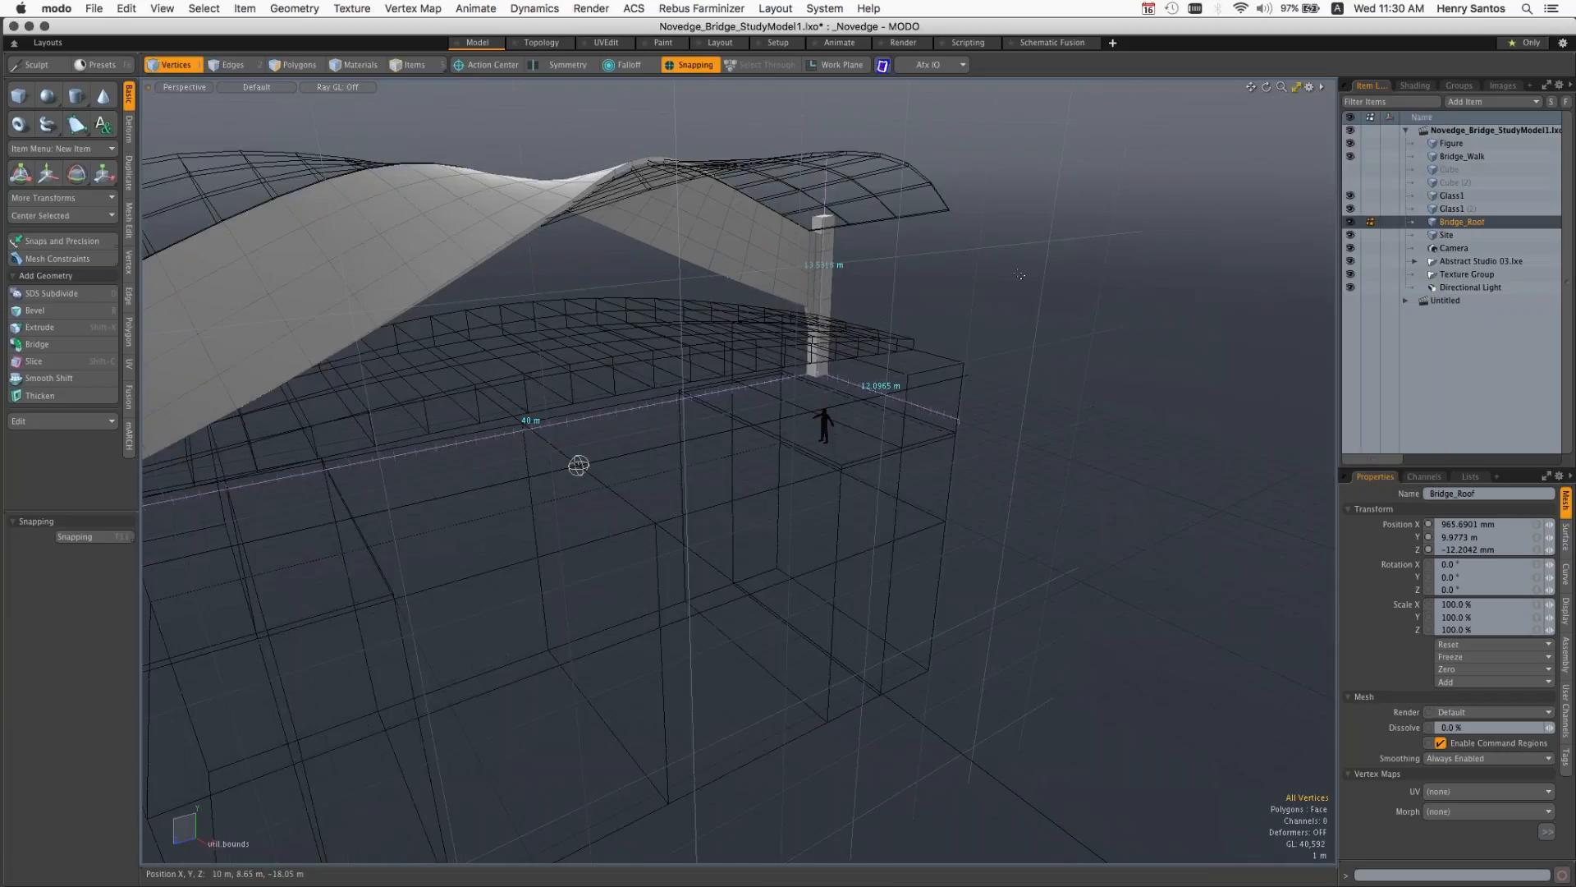
Step: Open the Preview render window, start the rendering, and move and enlarge the window over the viewport
key(F8)
drag(826, 295, 1157, 178)
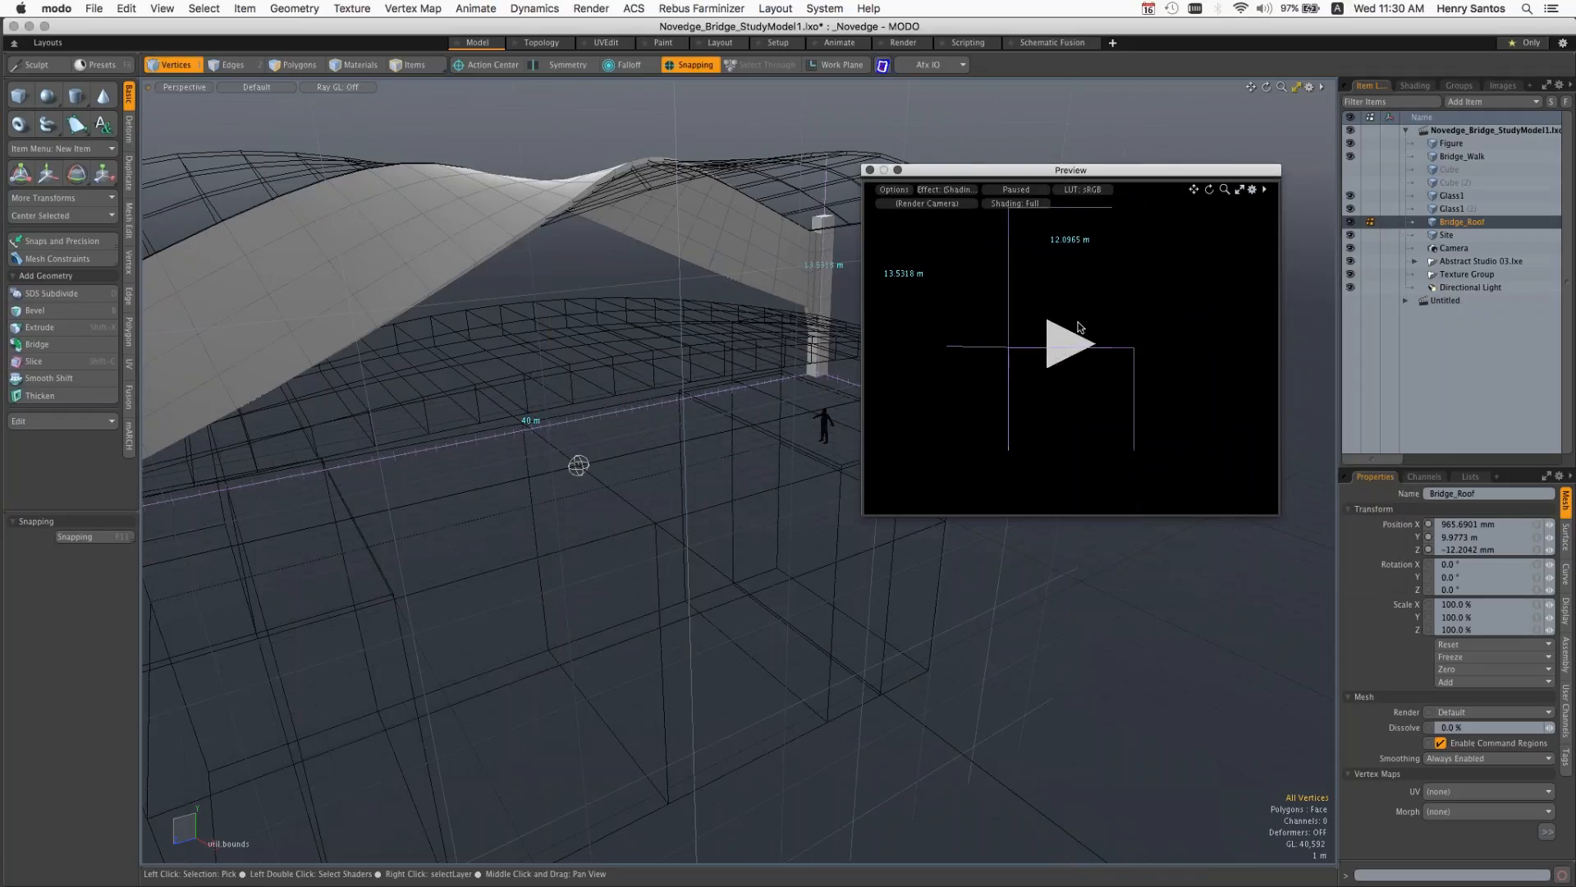
click(1053, 361)
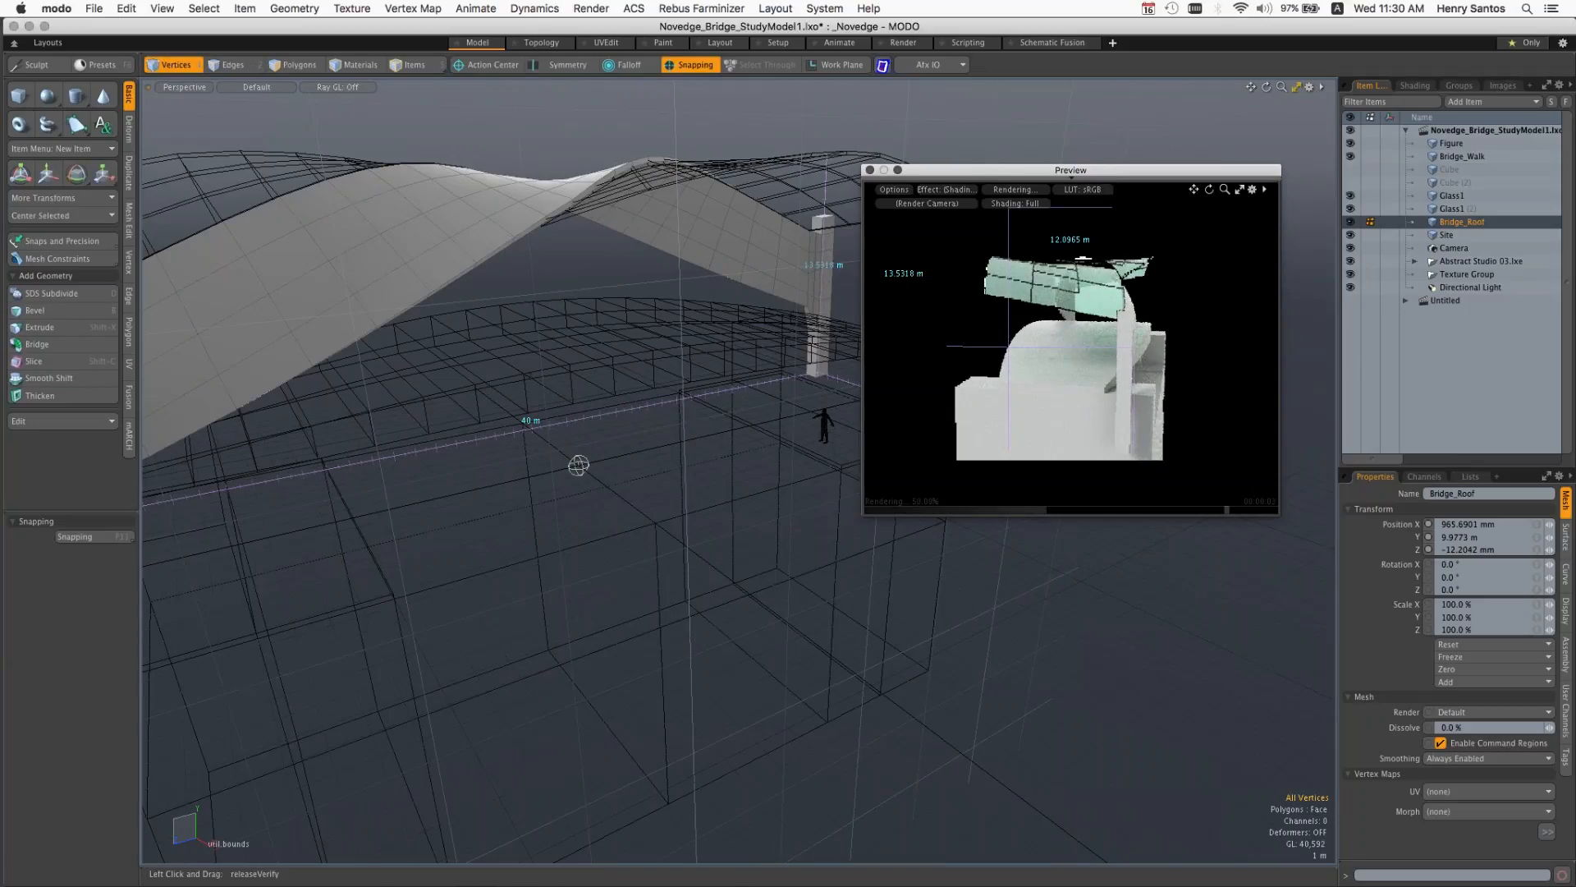
click(1084, 180)
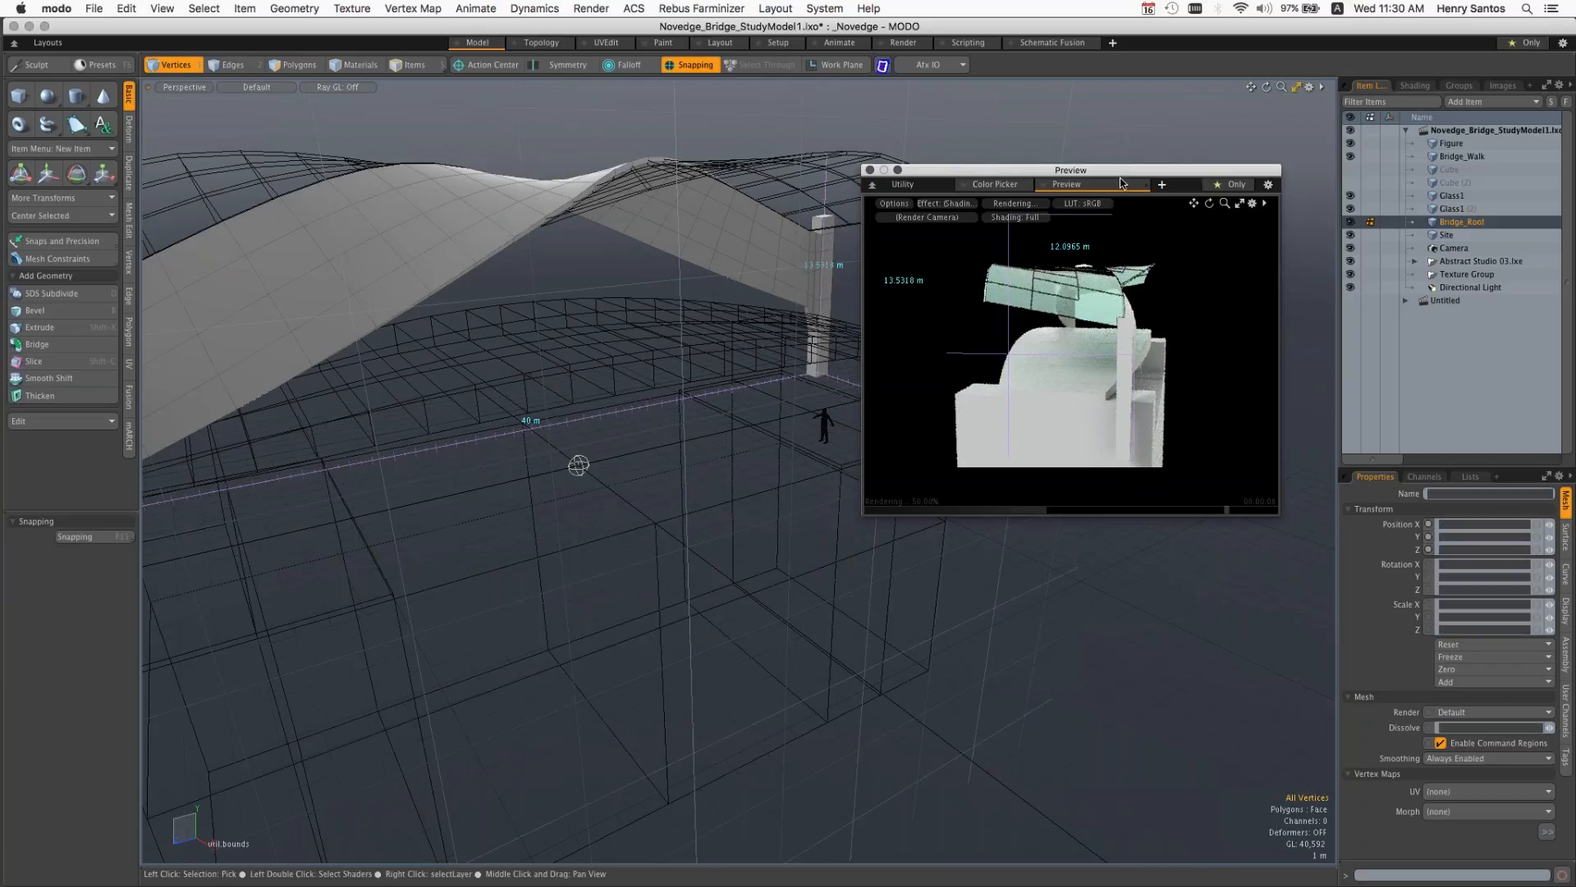
drag(1122, 182, 1093, 96)
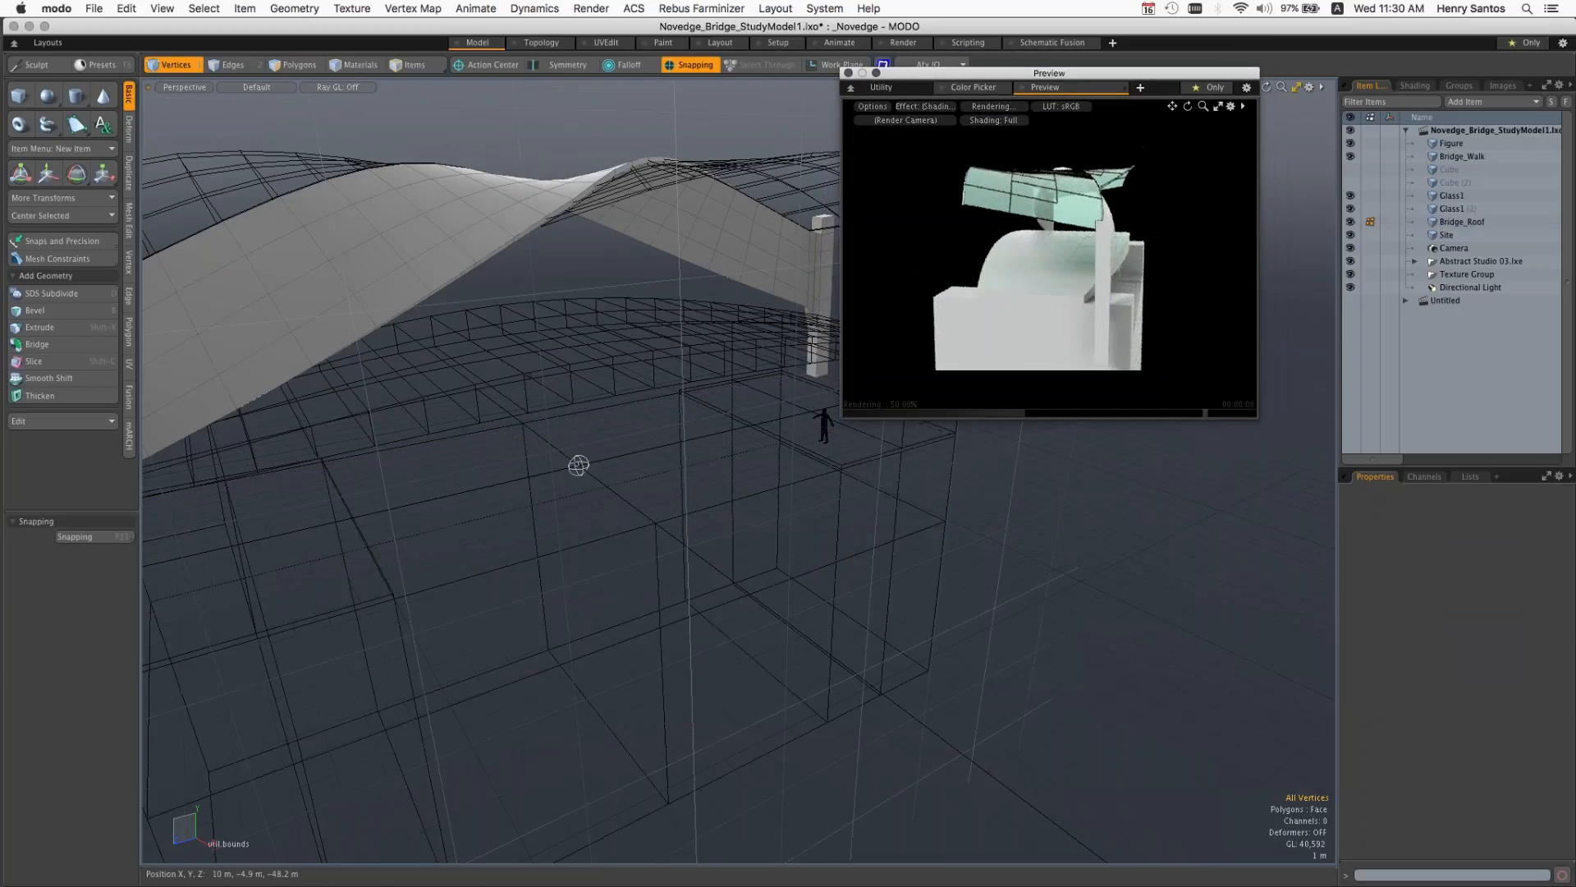
drag(1255, 419, 1334, 579)
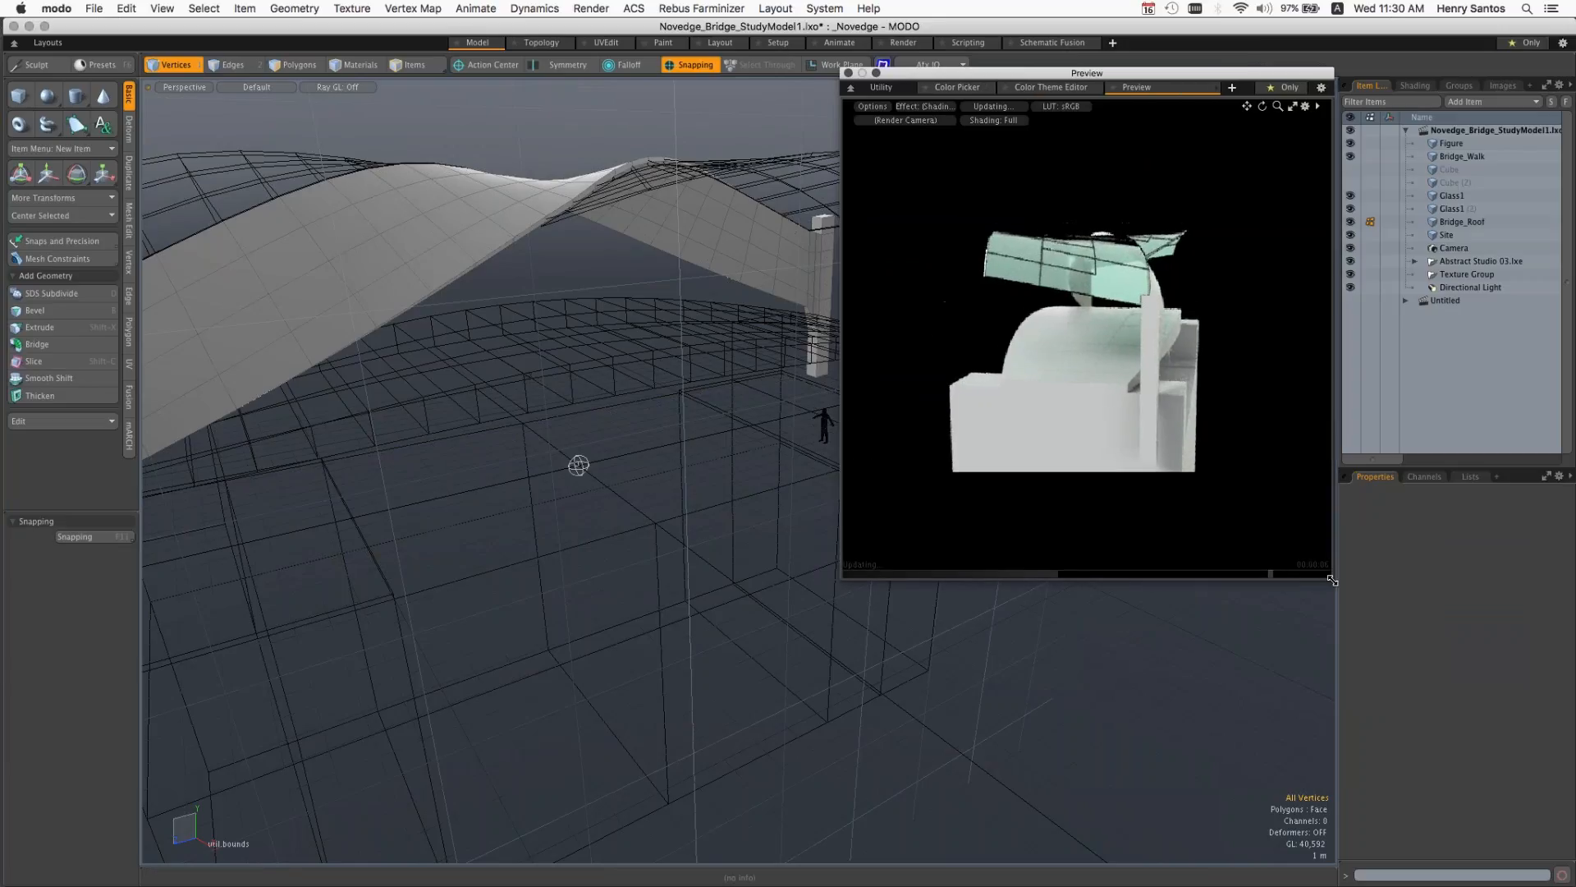
Step: Orbit the render camera around the bridge in the Preview and pick the Site mesh directly in the render
alt+drag(1113, 391, 1134, 344)
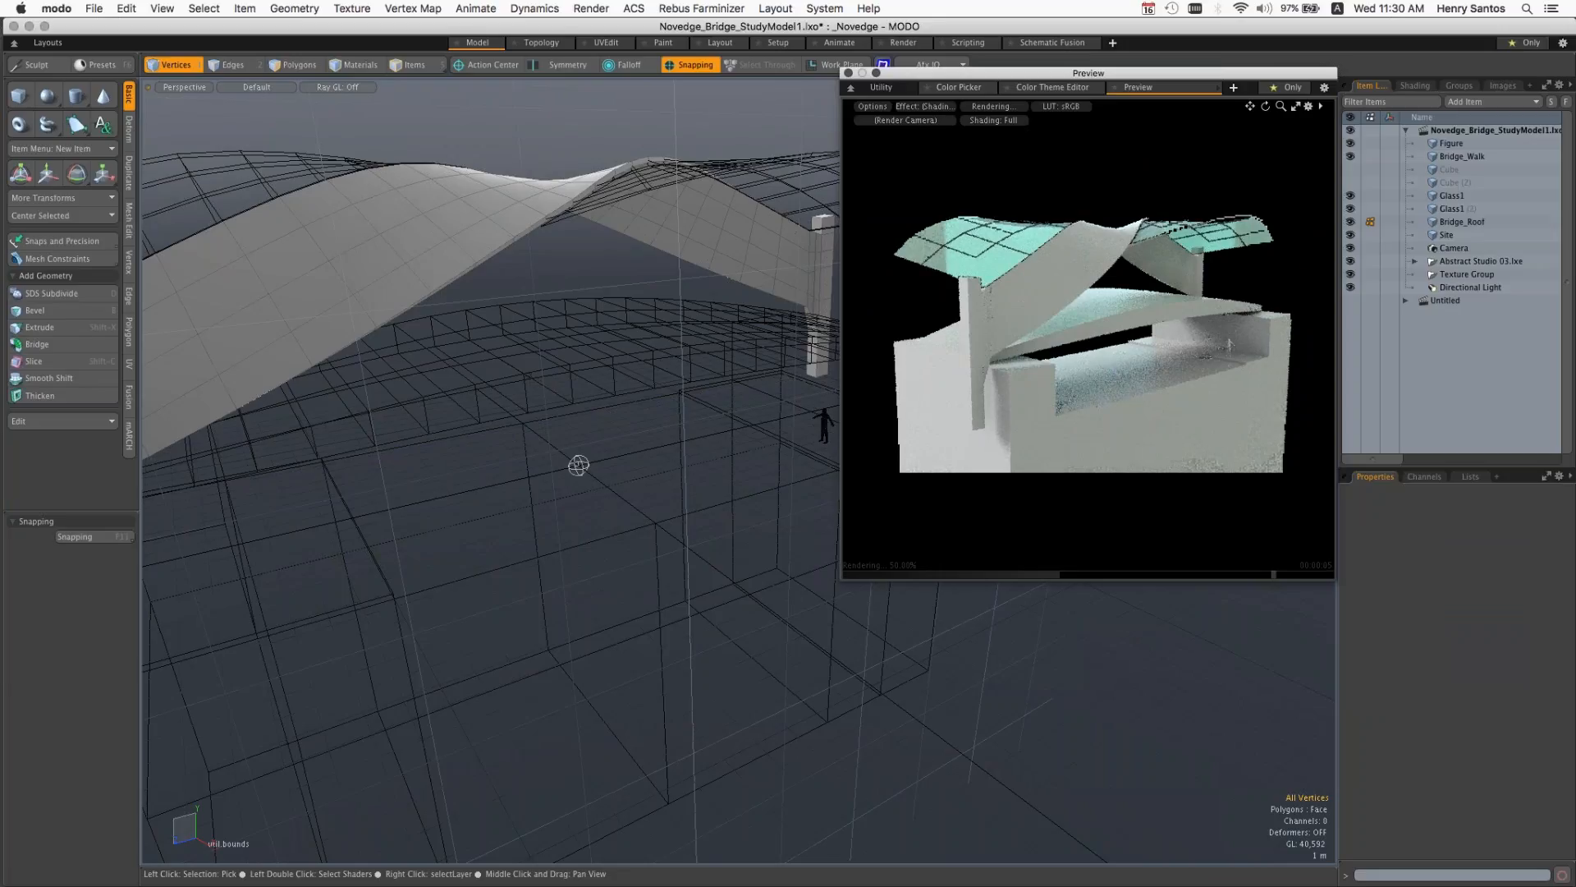
mouse_move(1121, 370)
alt+mouse_down()
mouse_move(1100, 370)
mouse_move(1141, 368)
mouse_move(1117, 368)
alt+mouse_up()
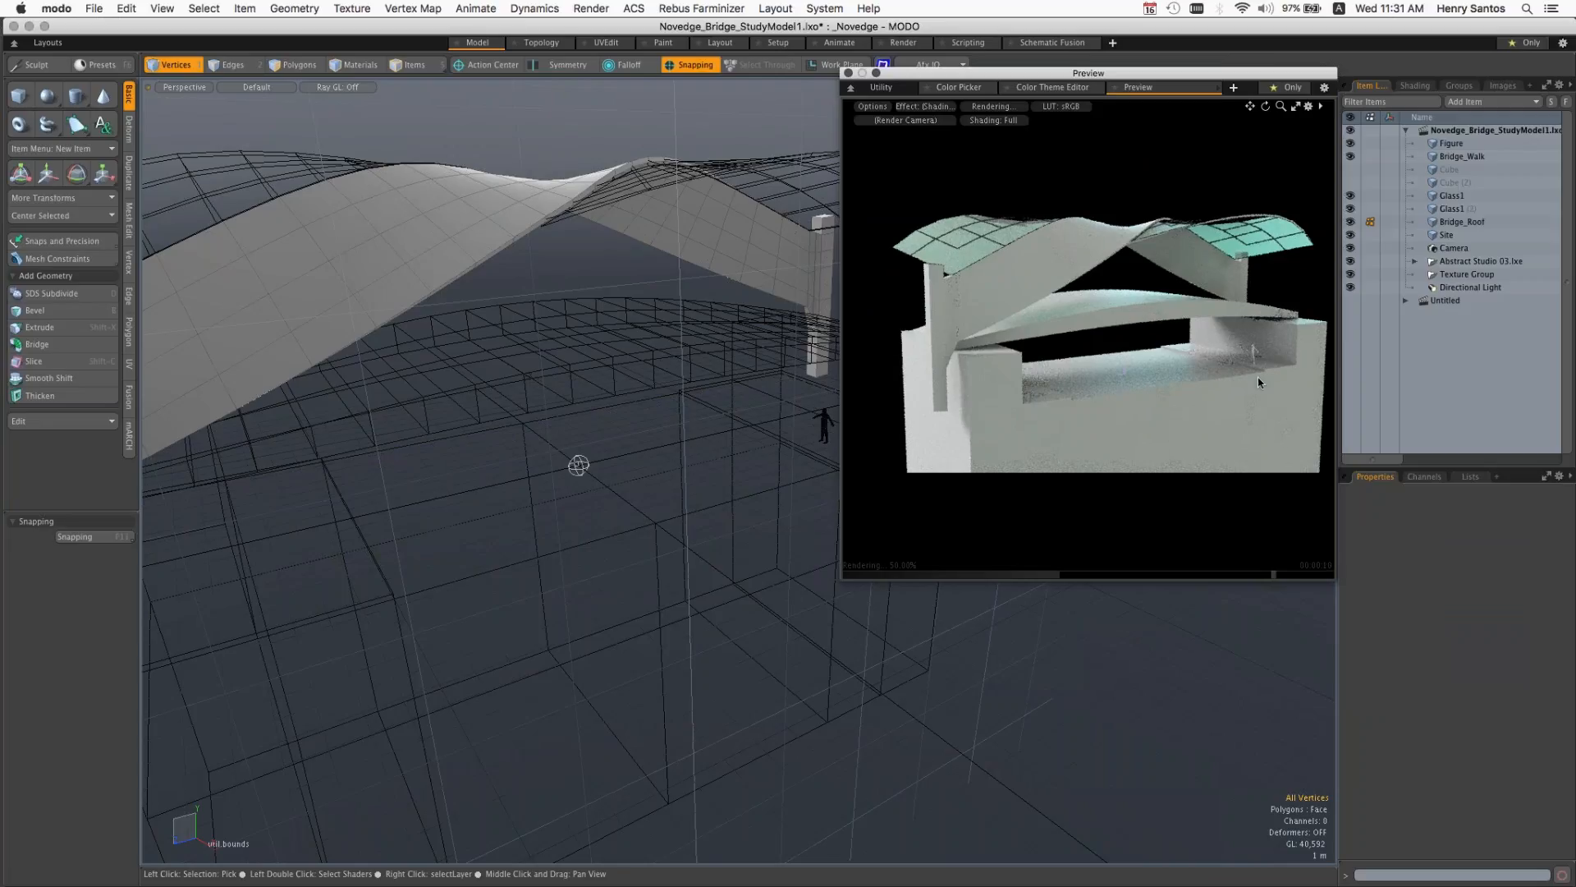
mouse_move(1150, 366)
alt+mouse_down()
mouse_move(1023, 375)
mouse_move(1126, 362)
alt+mouse_up()
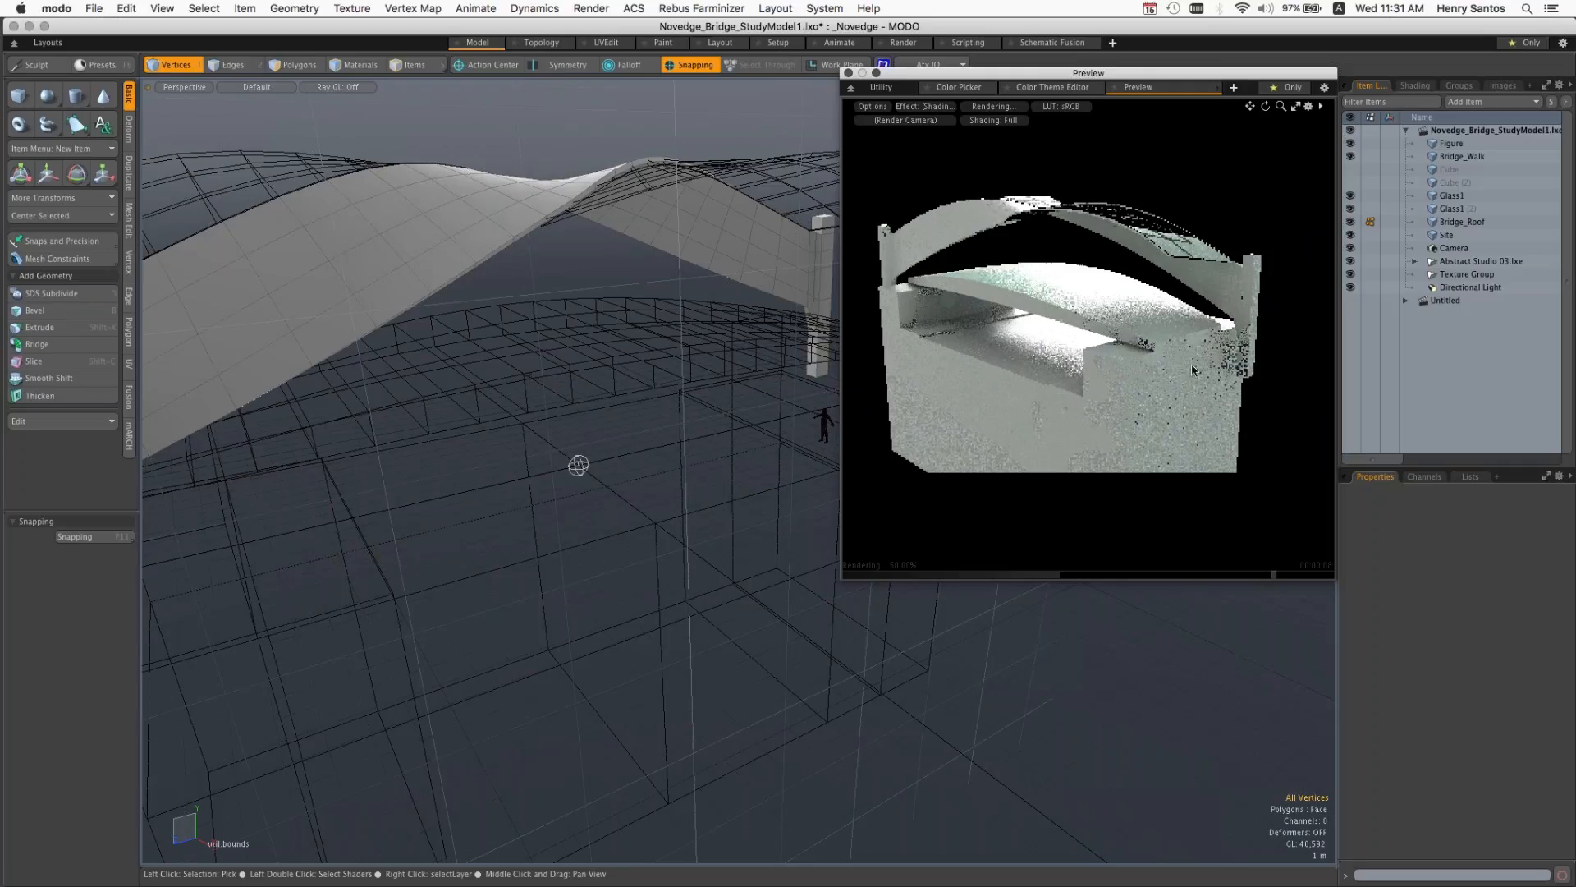
click(1147, 389)
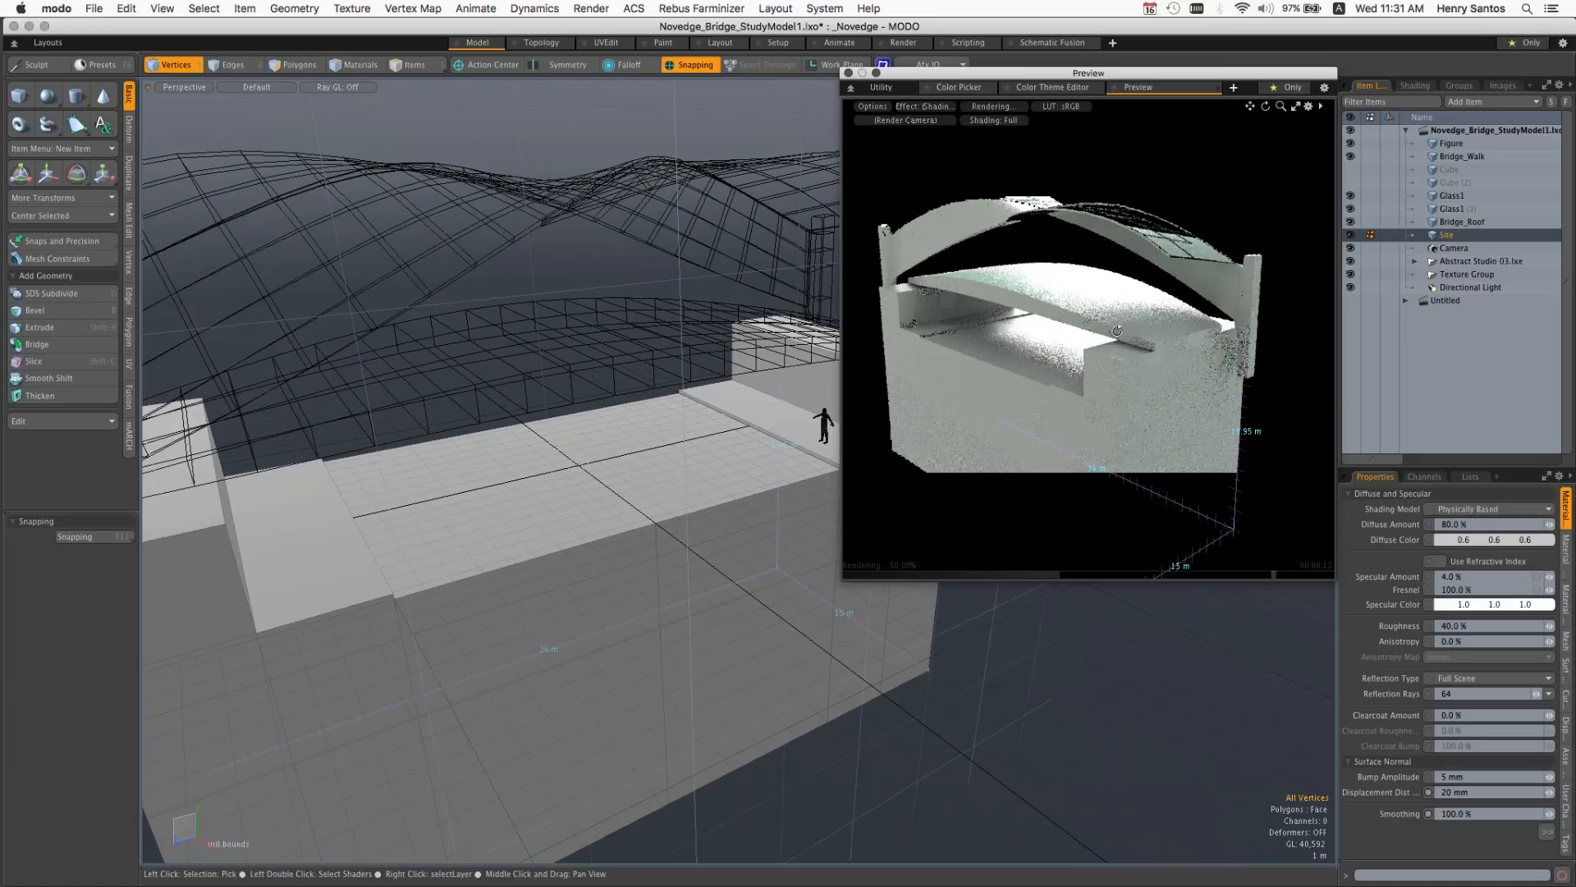
alt+drag(1117, 331, 1223, 342)
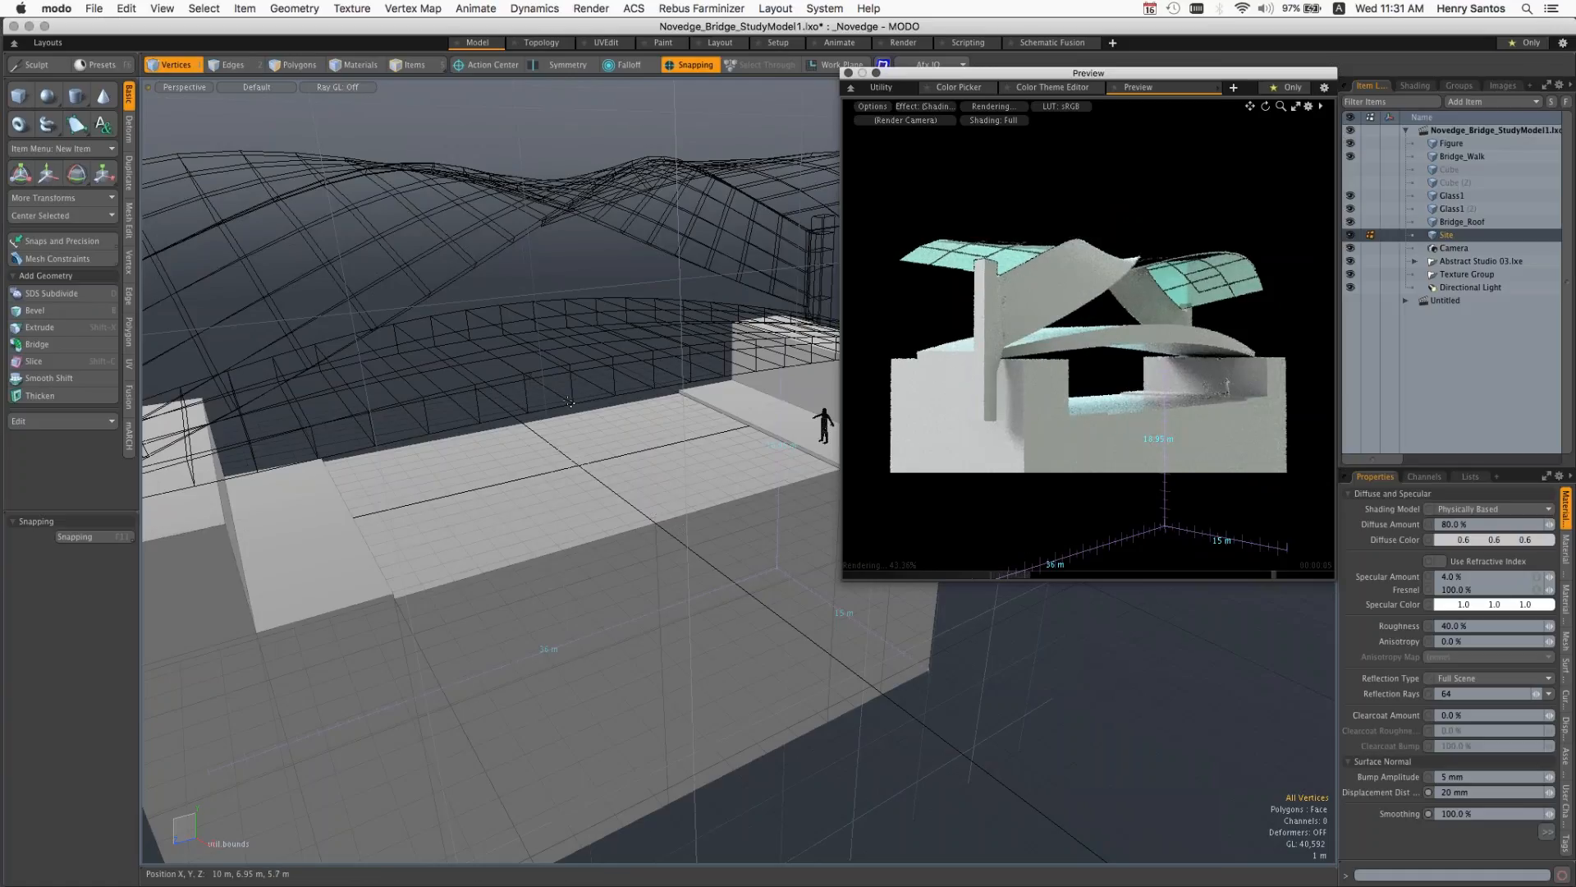
Step: Switch to Items mode, select the Bridge_Walk item and activate the combined Transform tool on it
key(2)
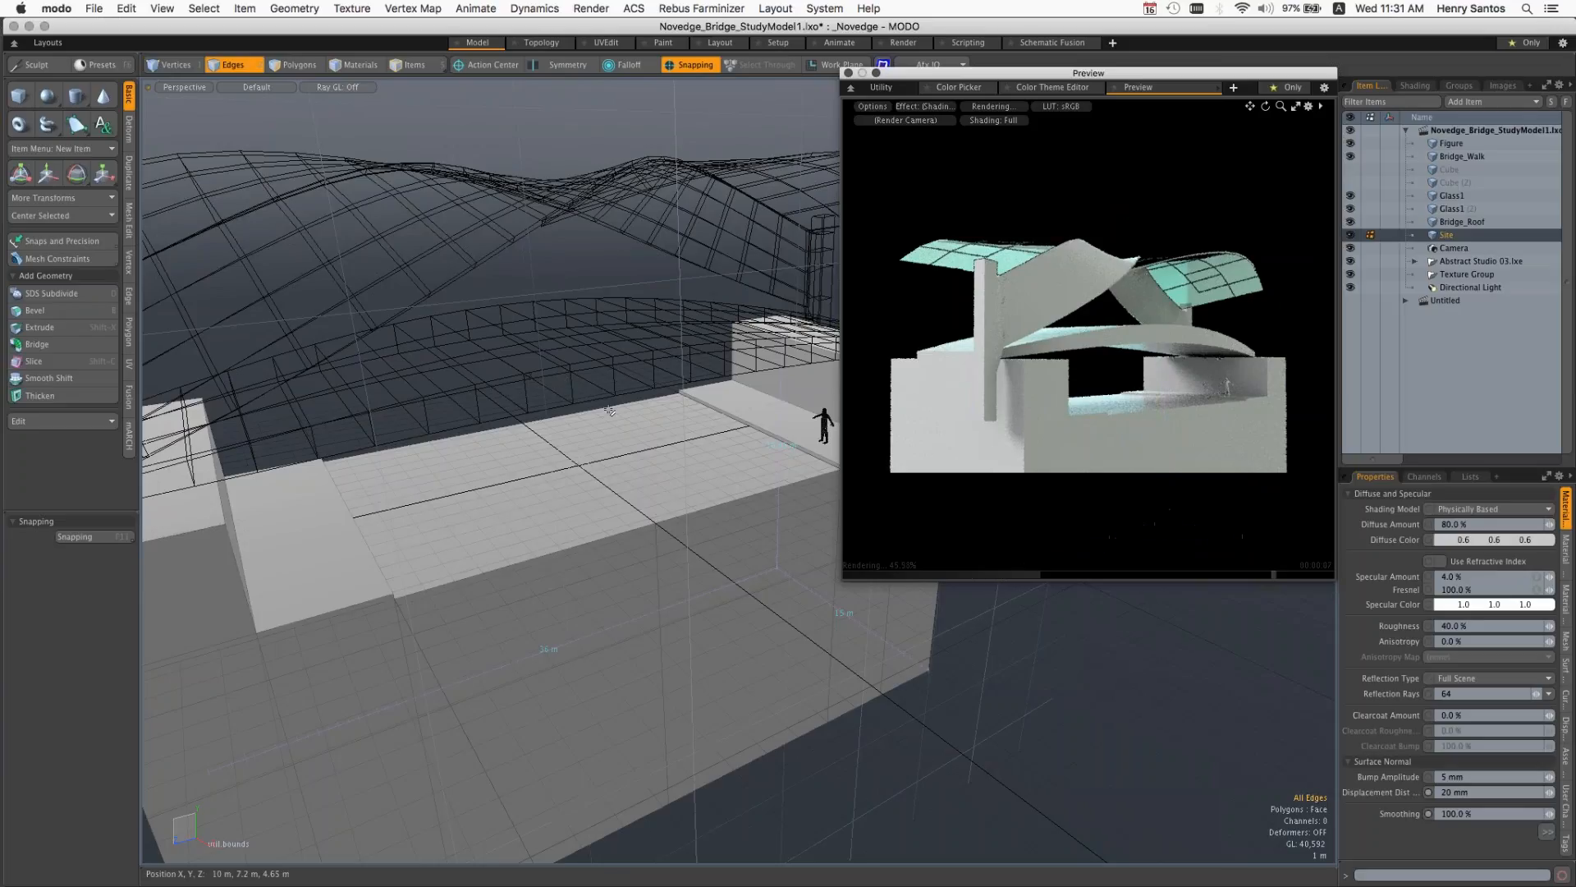
key(5)
click(578, 378)
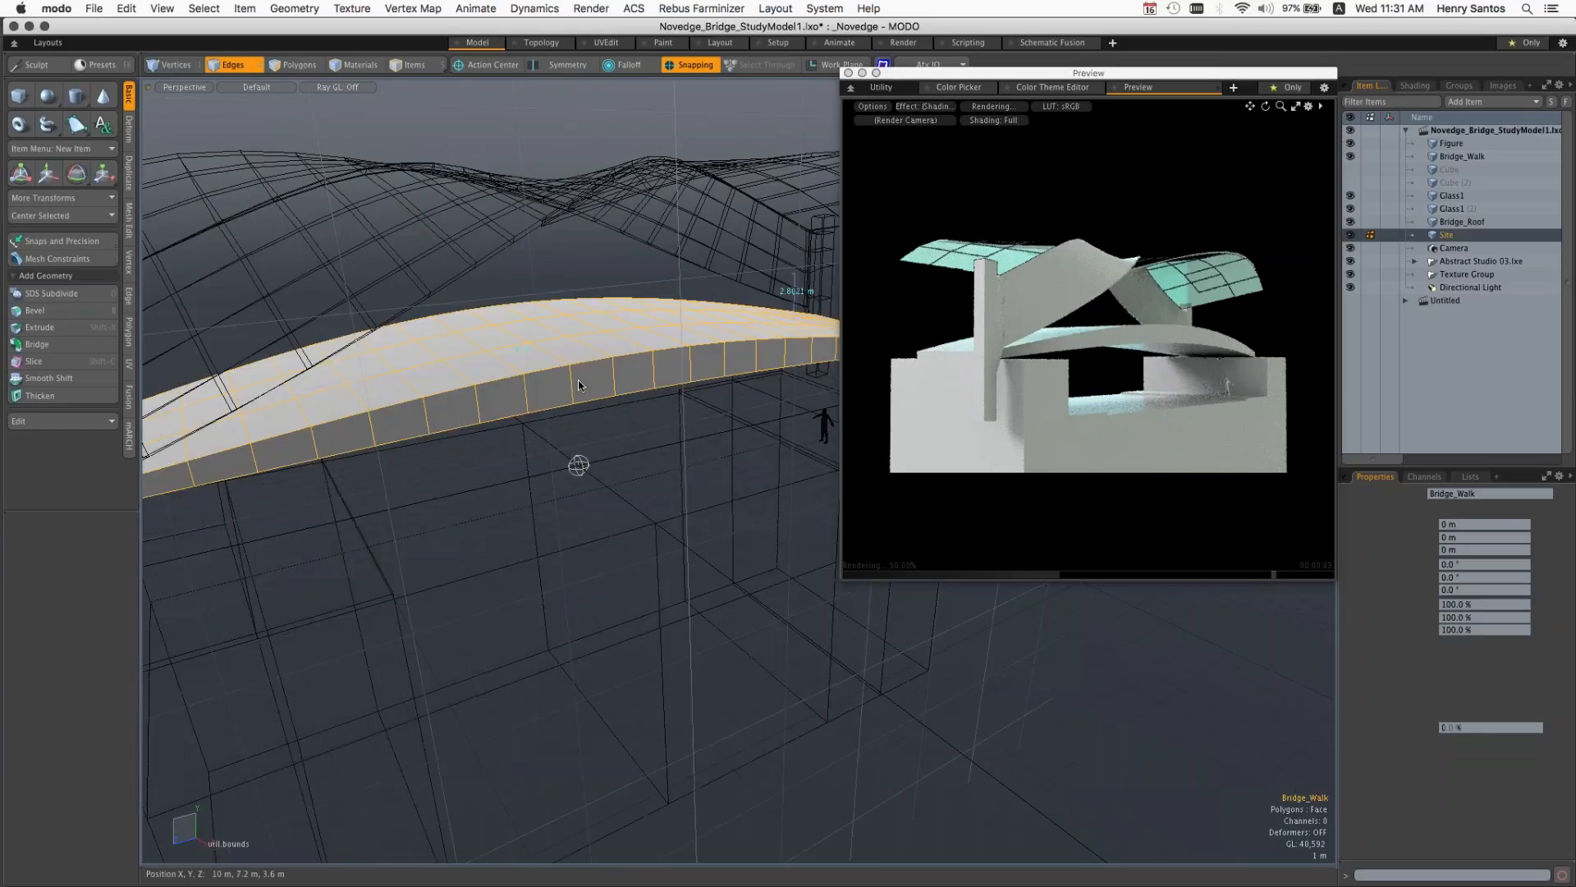
alt+drag(579, 465, 622, 489)
key(y)
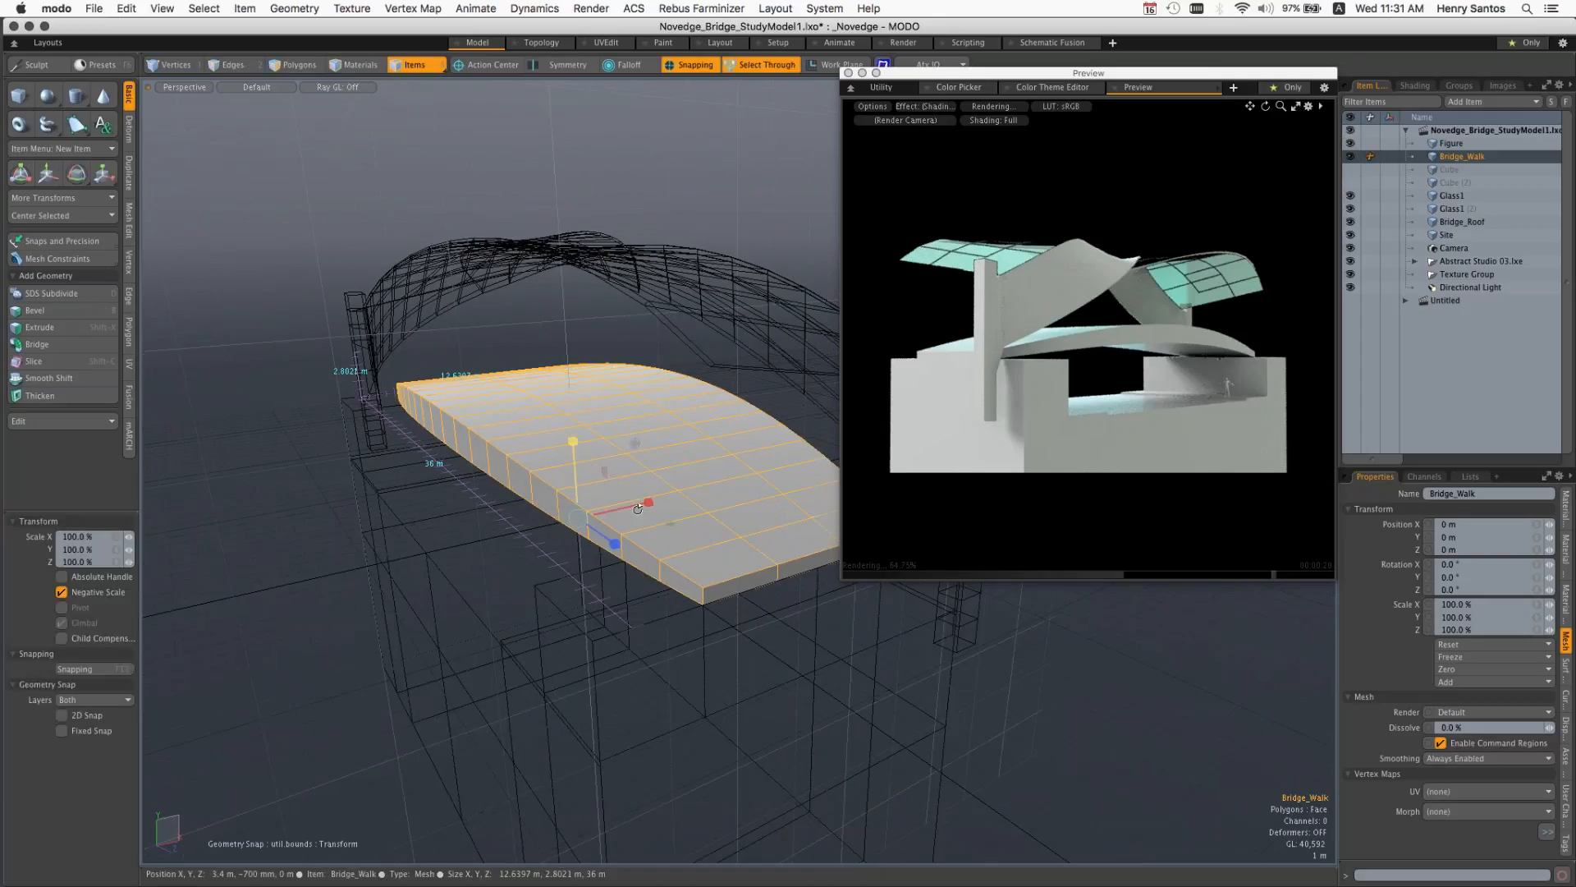
alt+drag(638, 509, 657, 494)
scroll(551, 430, up, 5)
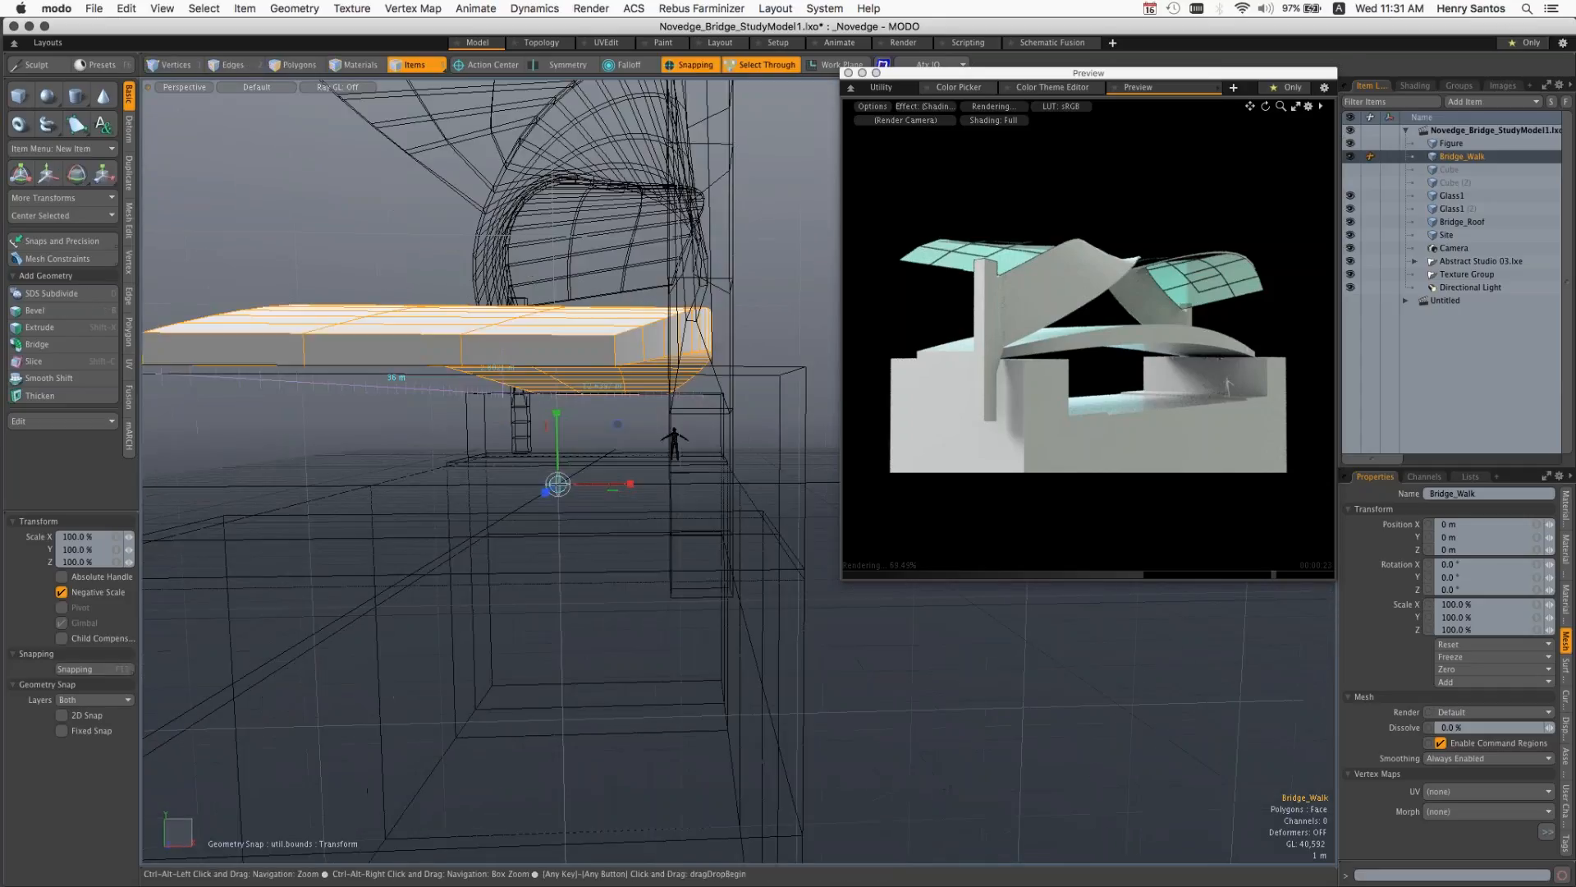
alt+drag(550, 430, 591, 439)
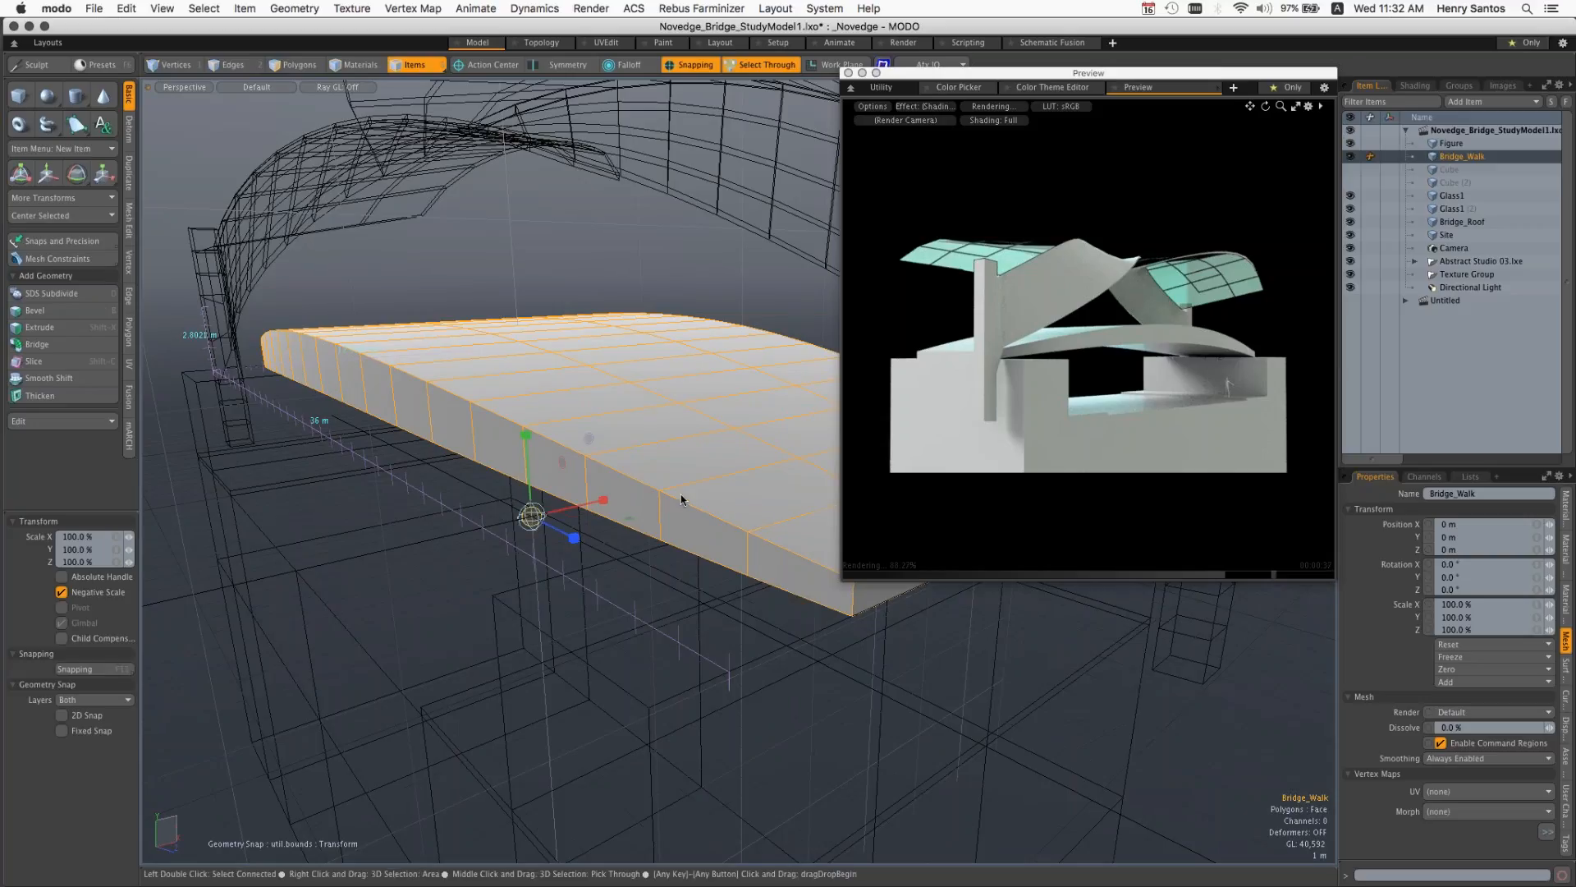
Step: Try moving the whole Bridge_Walk item to X -3.15 m and Z -4.45 m, and undo the move
key(w)
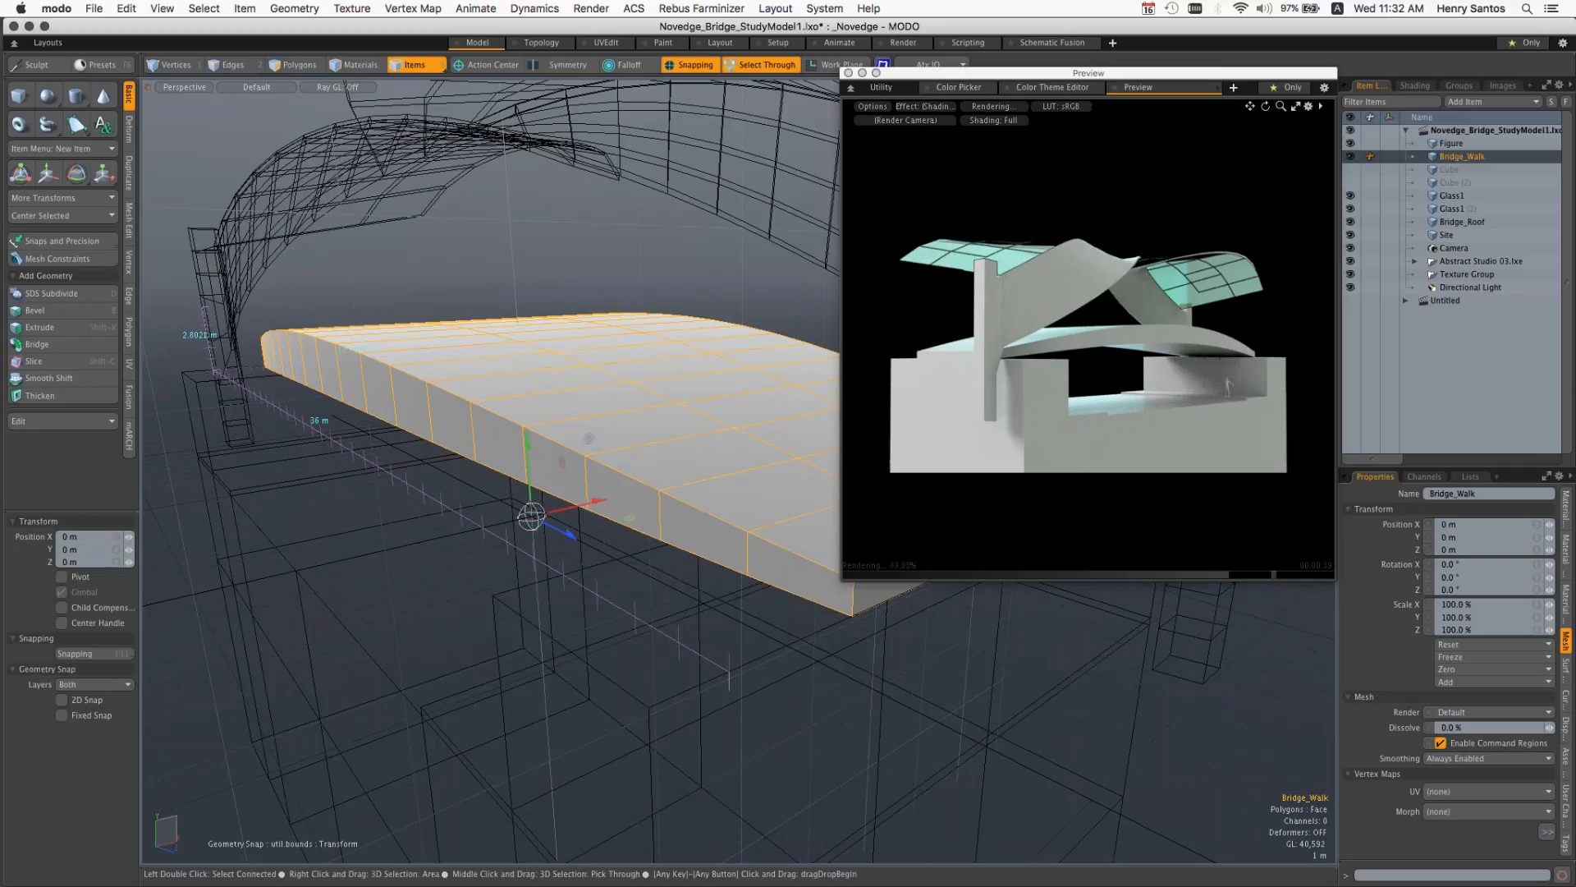
drag(531, 515, 414, 495)
key(super+z)
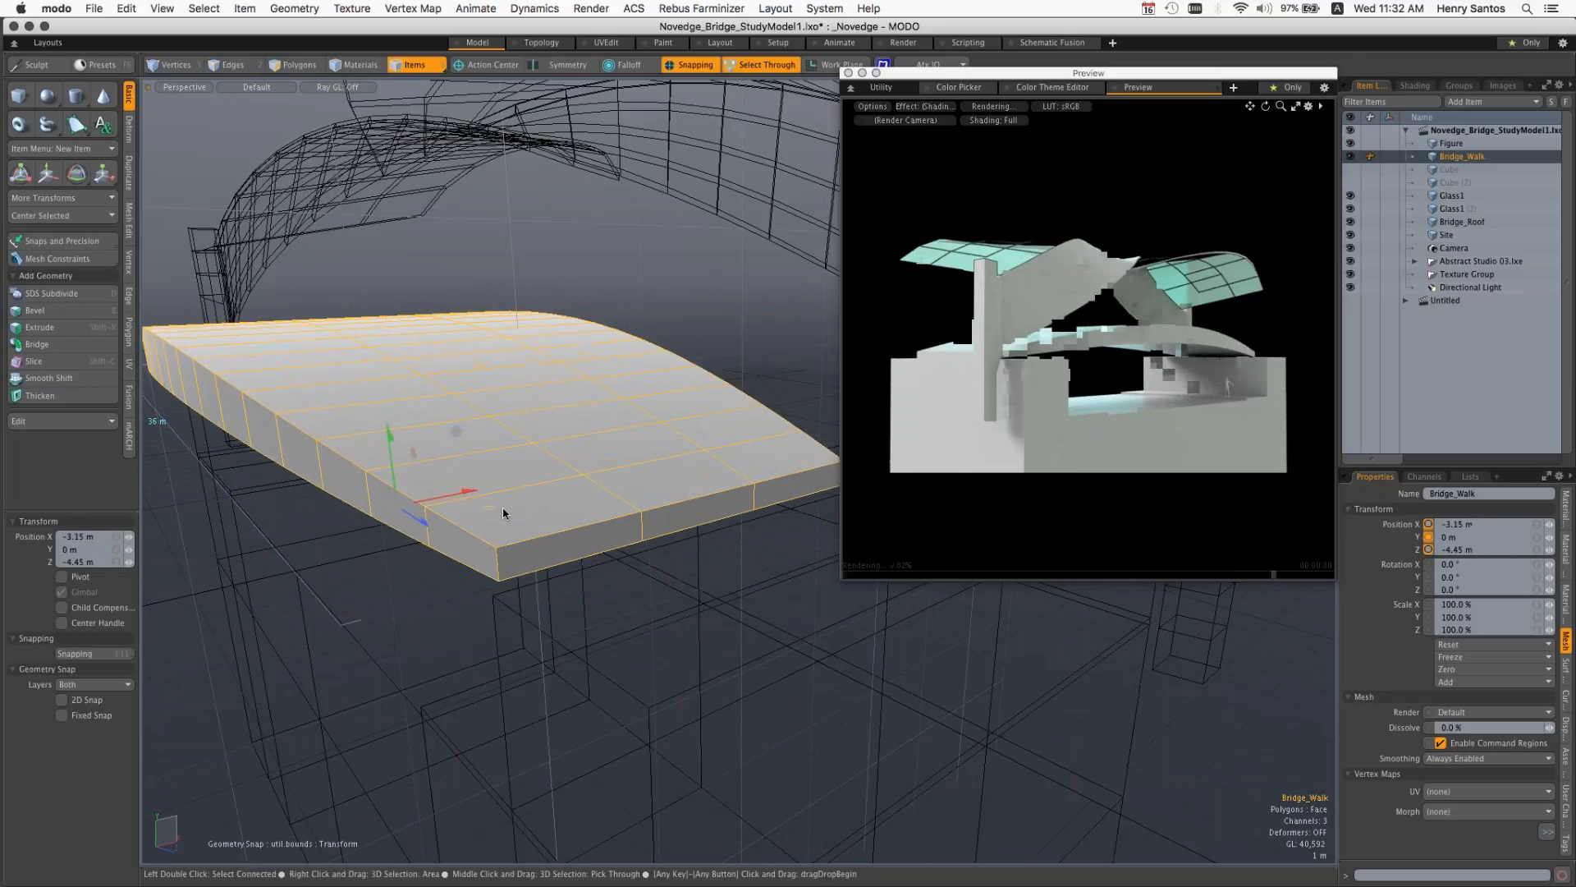
drag(509, 514, 532, 515)
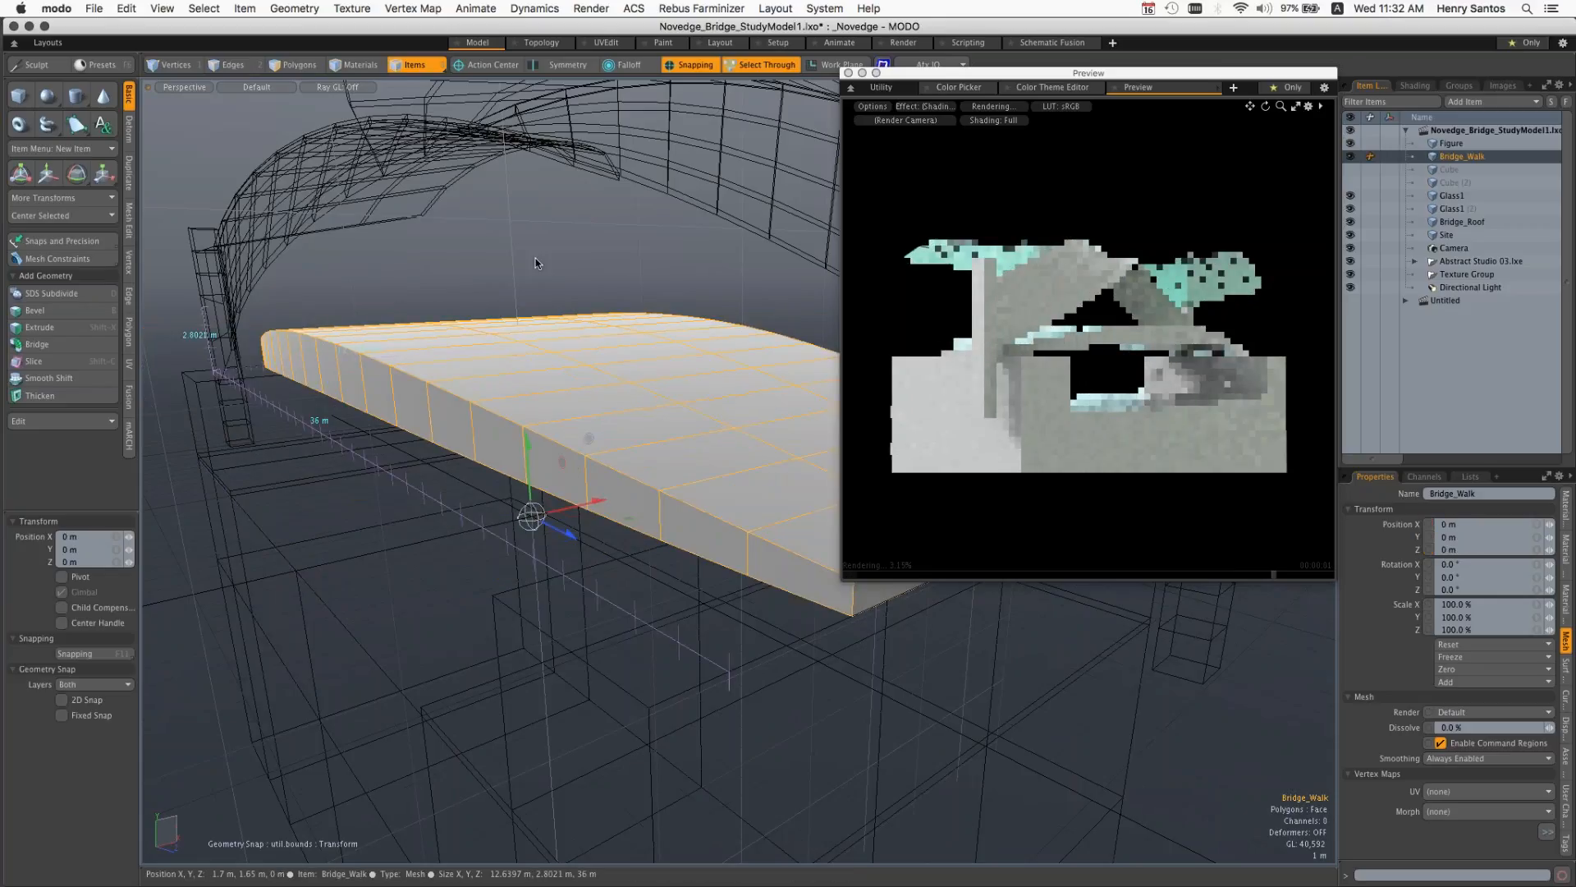
Step: Switch to Polygons mode, shrink the Preview window, and select one top face of the walkway plus all polygons connected to it
key(3)
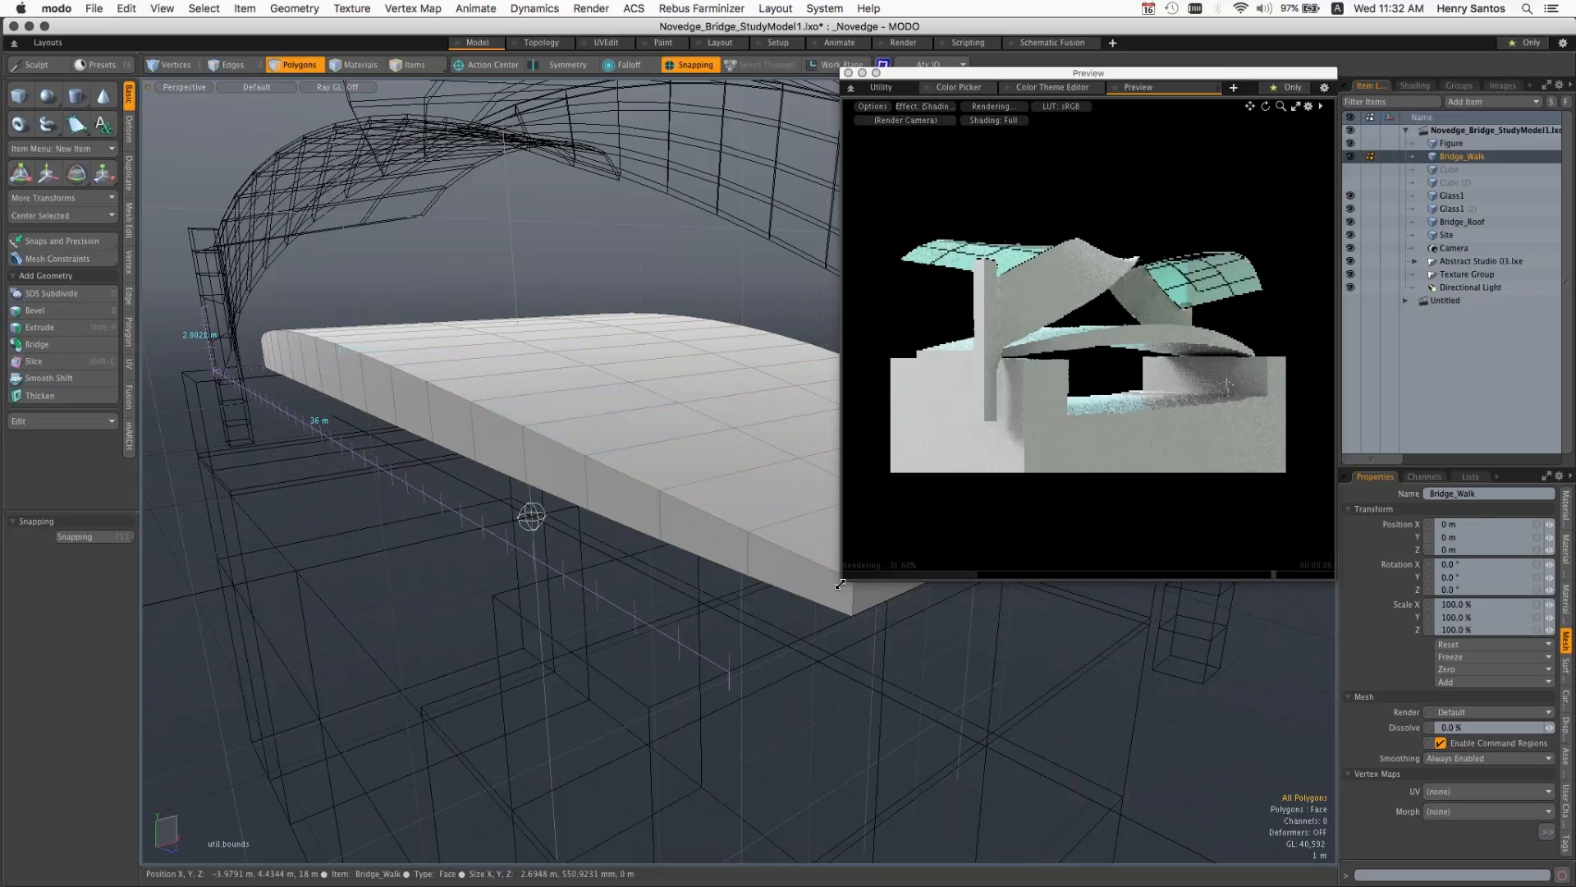
drag(891, 572, 929, 481)
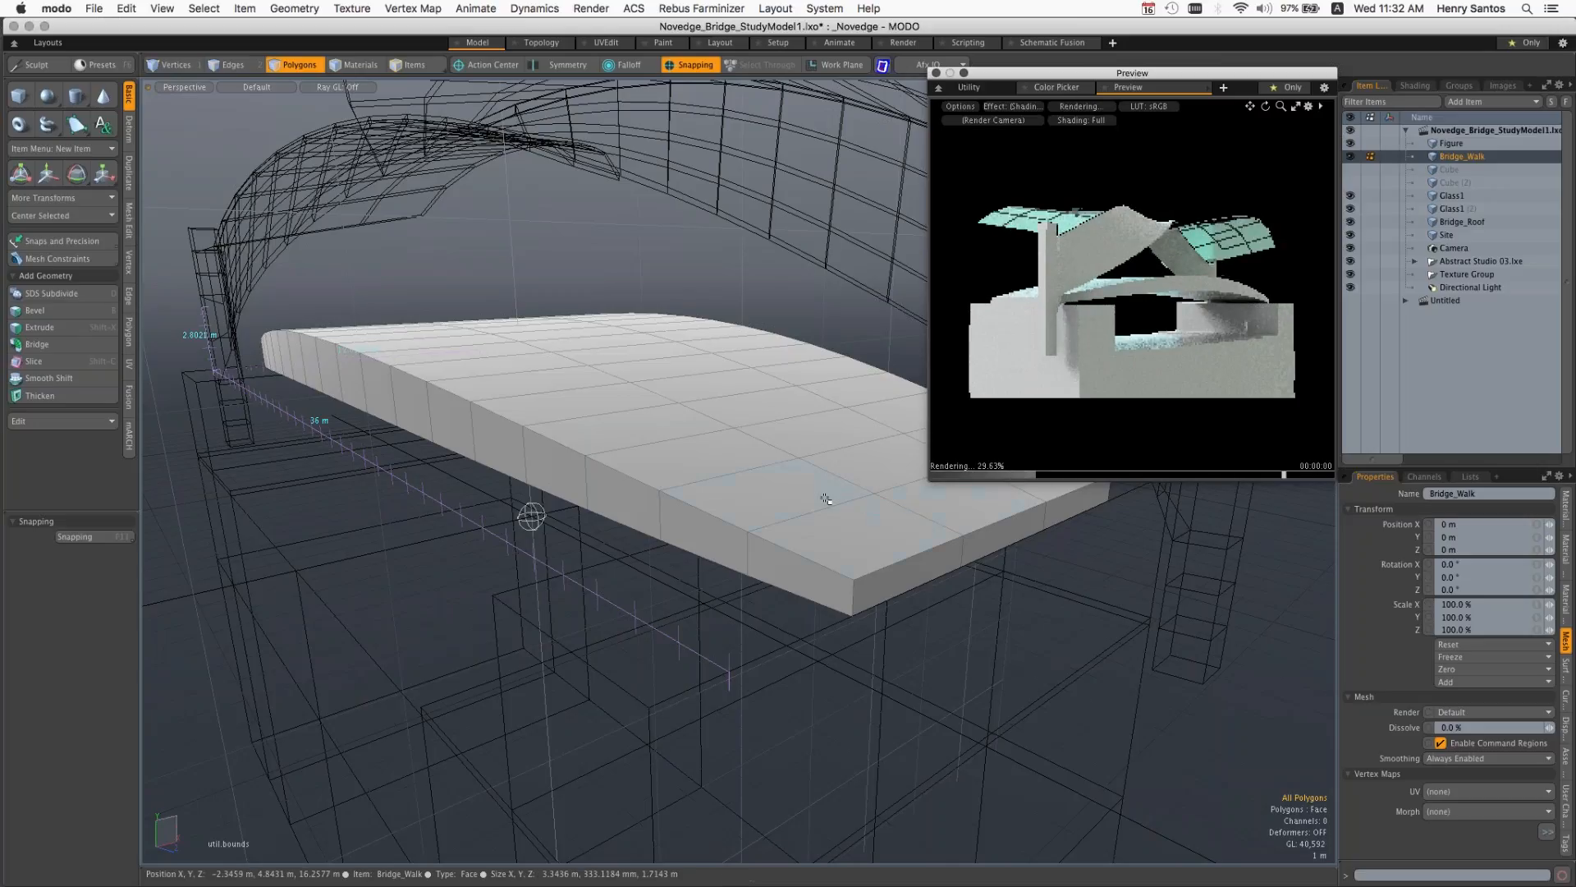
key(alt)
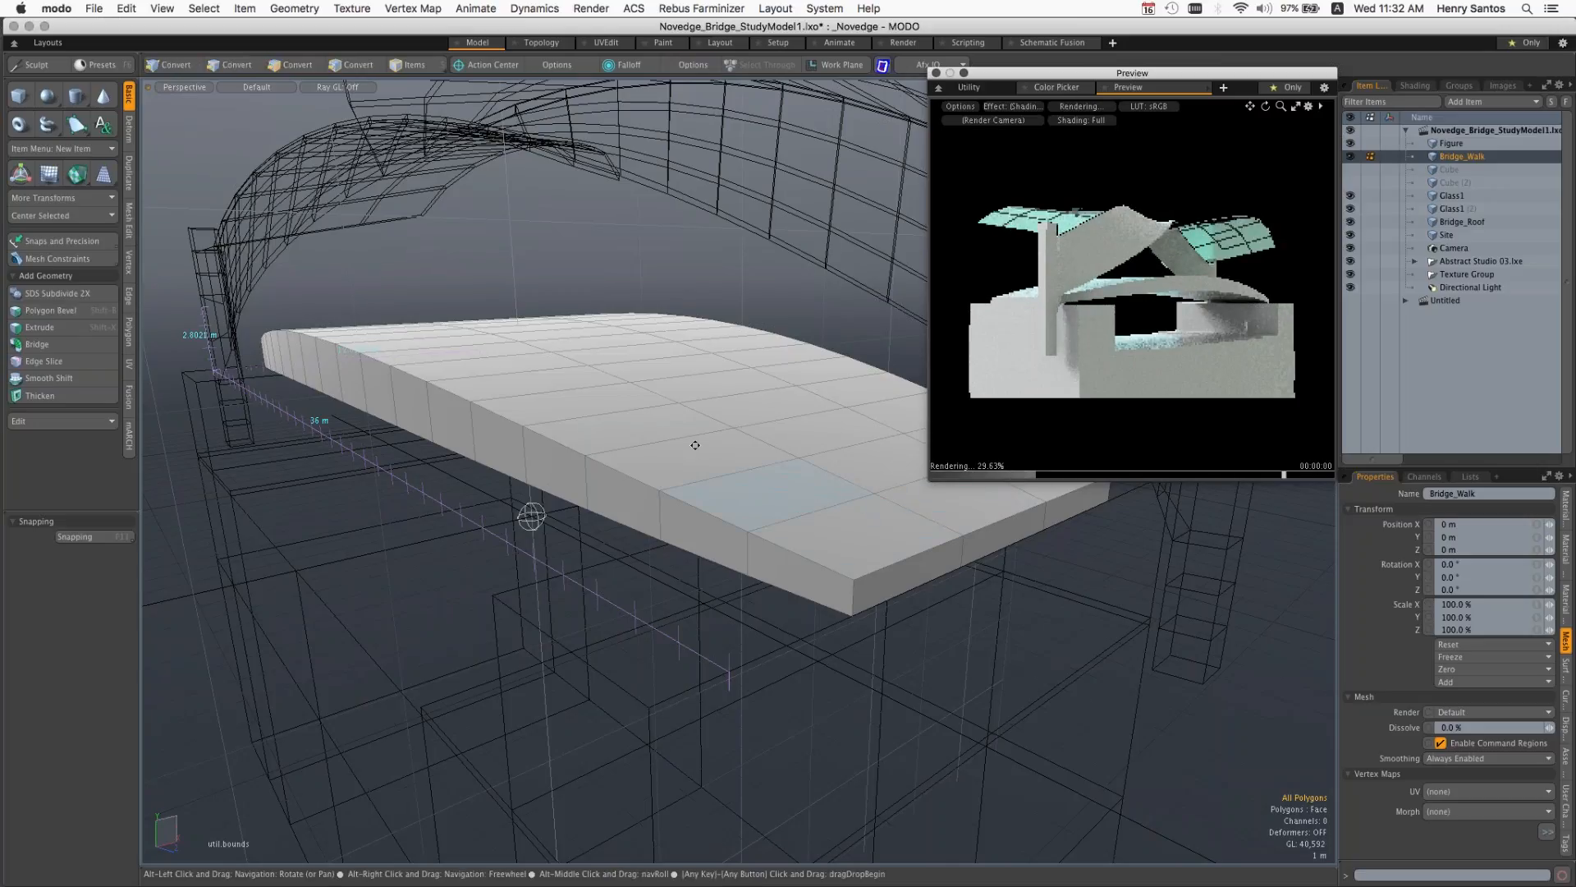
alt+drag(695, 445, 804, 455)
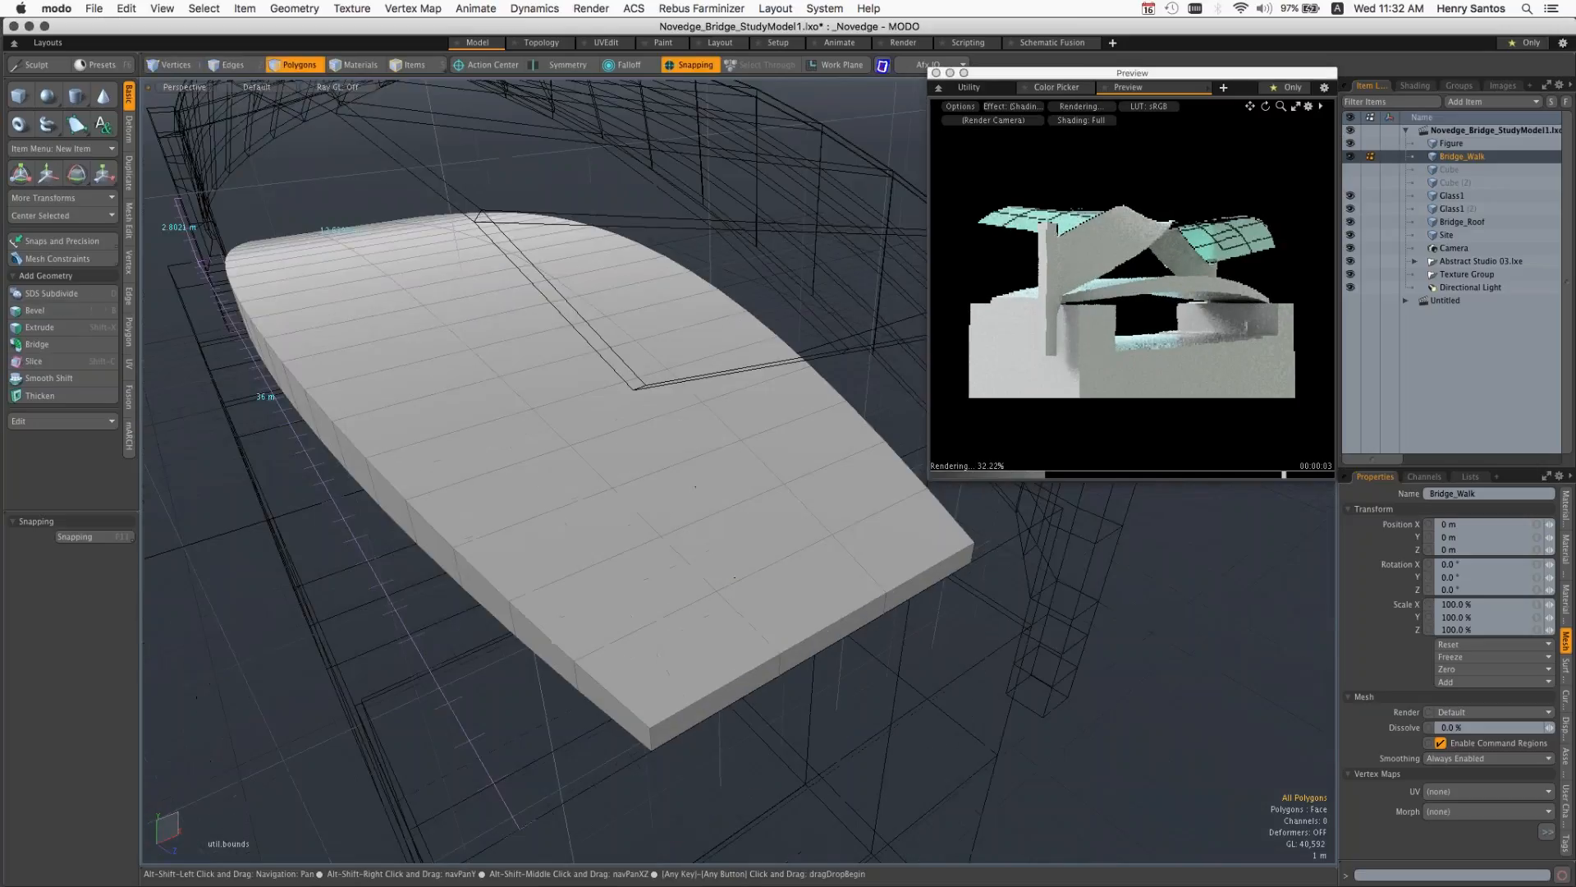
alt+drag(725, 591, 731, 528)
click(732, 528)
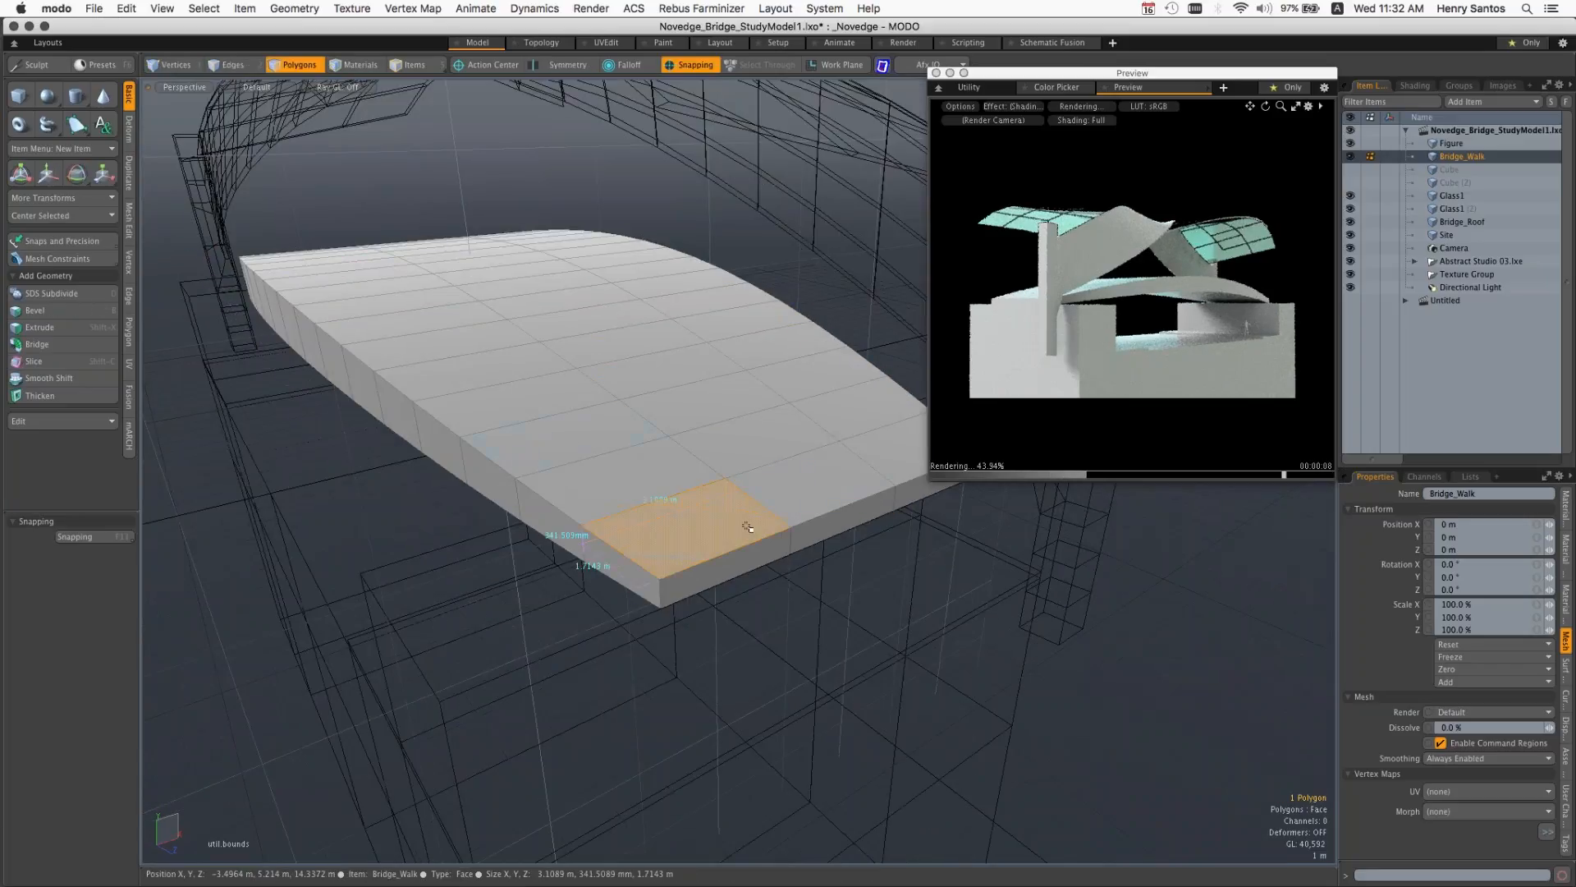
key([)
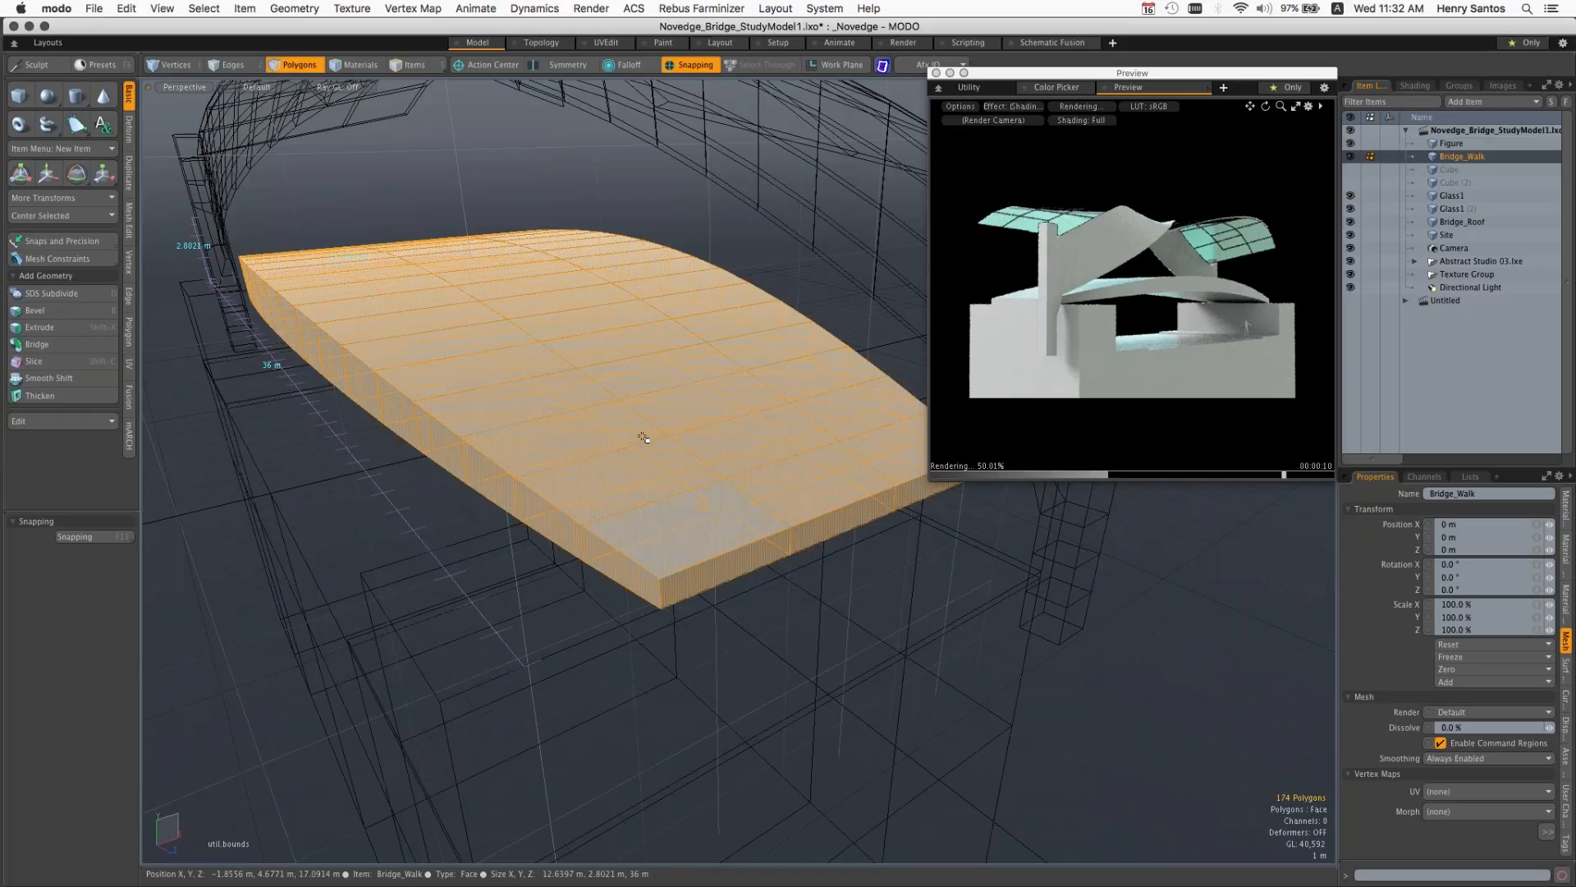
Step: Scale the walkway's selected polygons slightly narrower along X, clear the selection, and scale the entire mesh to 37.5% along X
key(r)
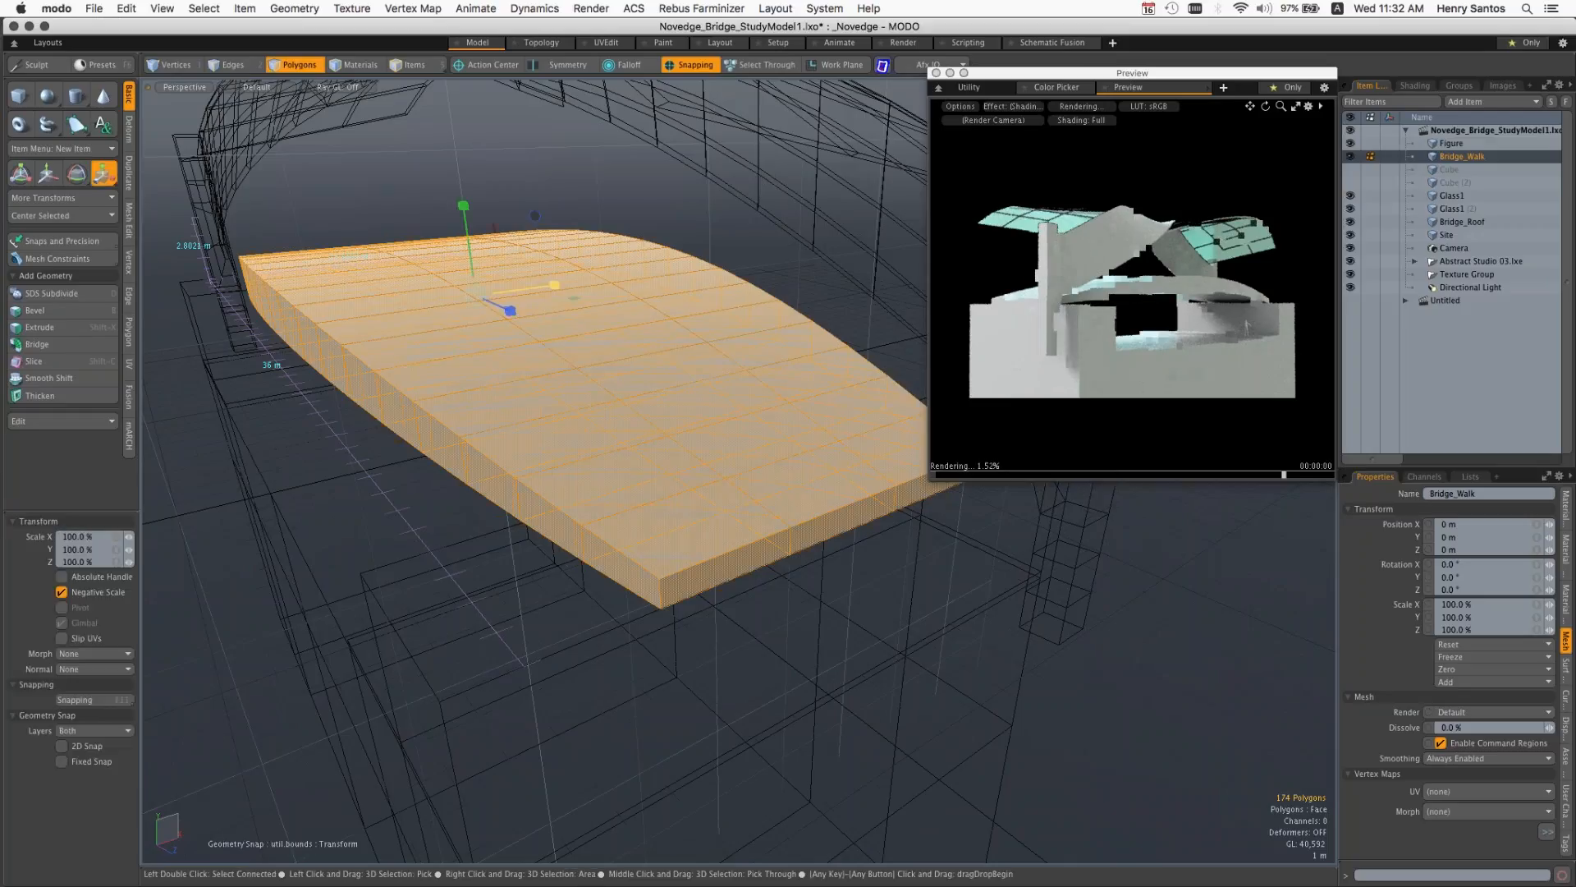
drag(555, 285, 545, 286)
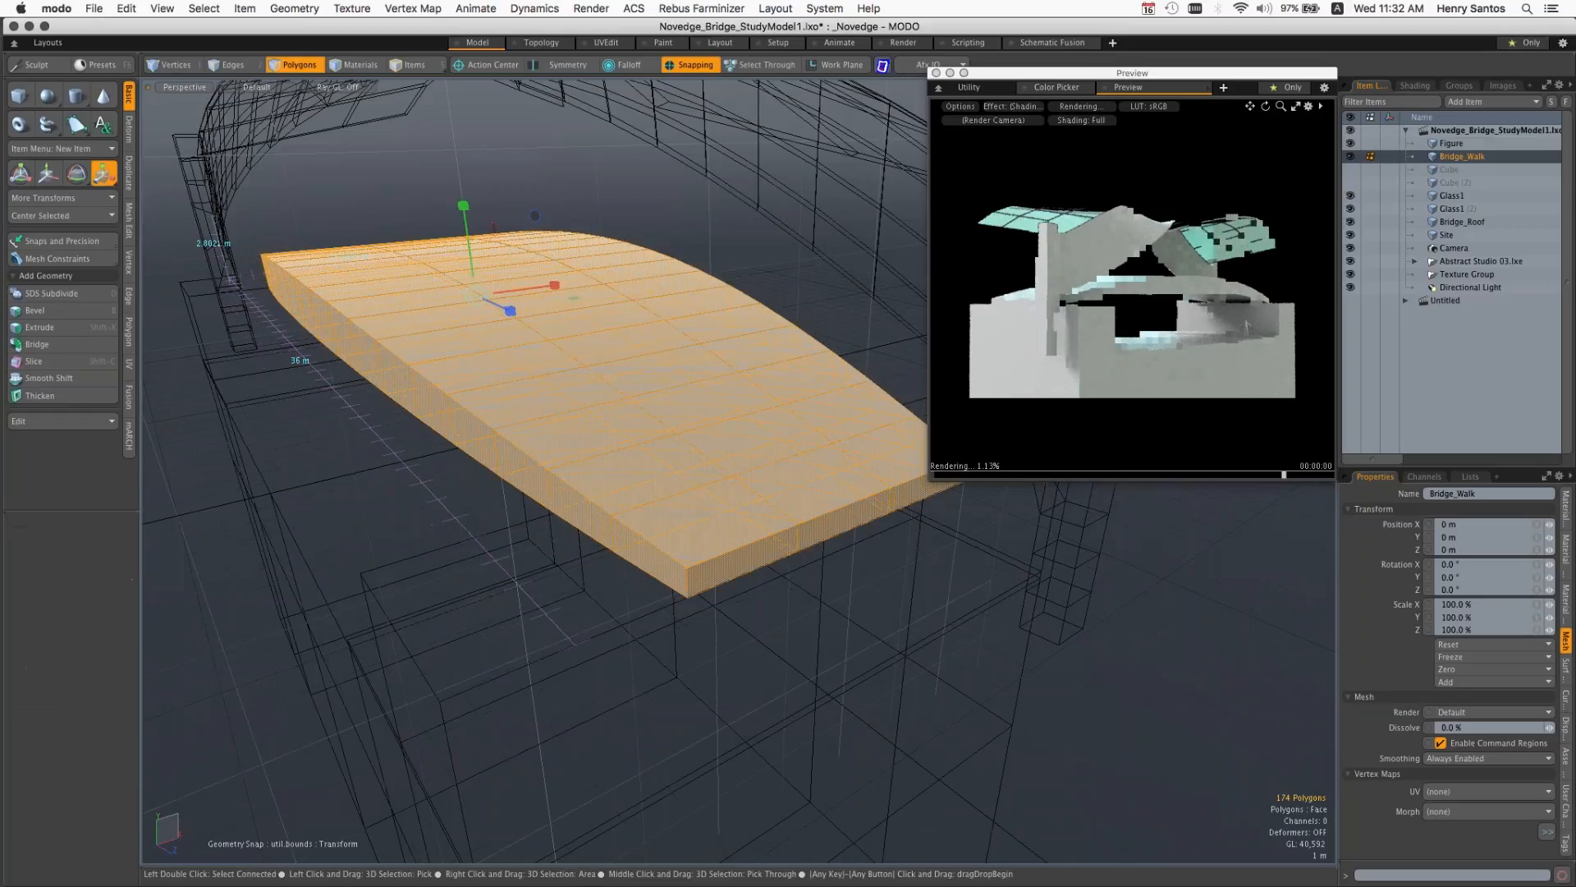
key(Escape)
key(r)
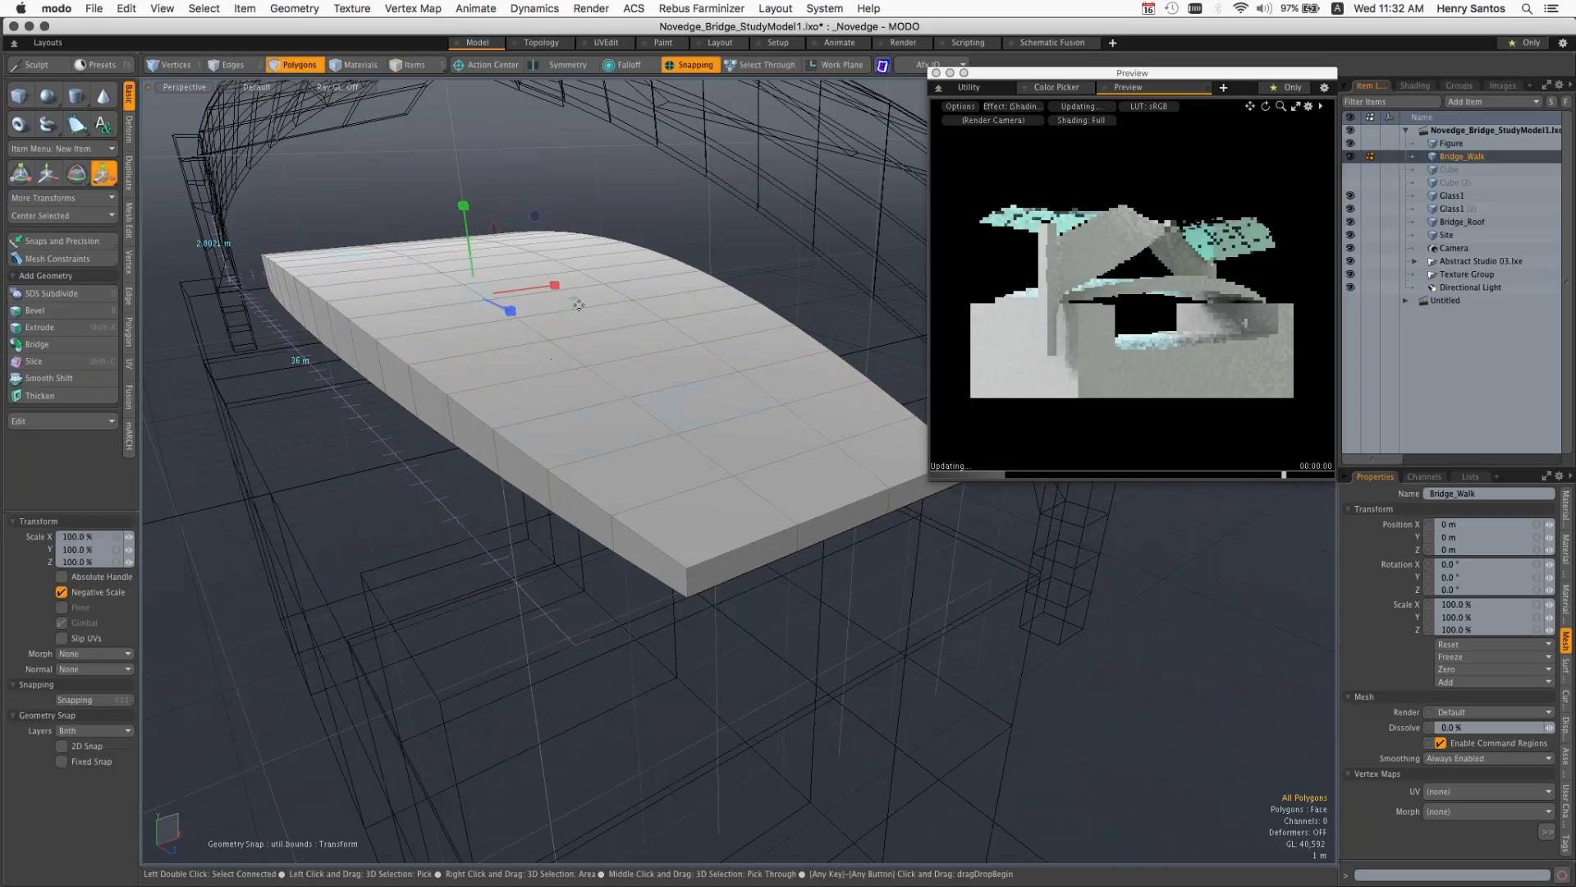
drag(555, 285, 496, 440)
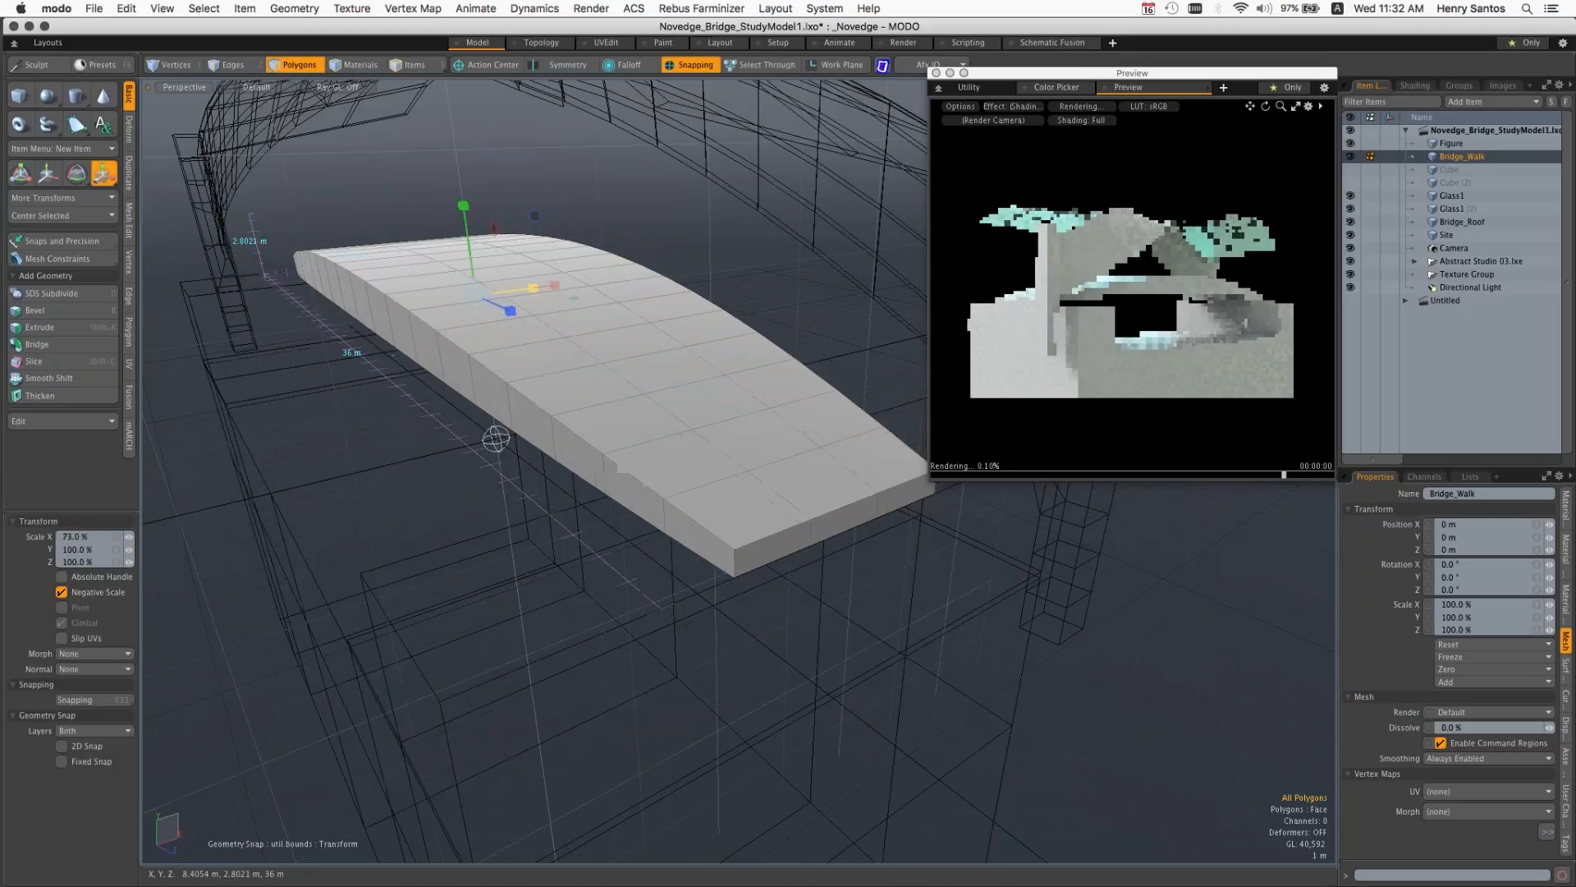
drag(533, 288, 515, 408)
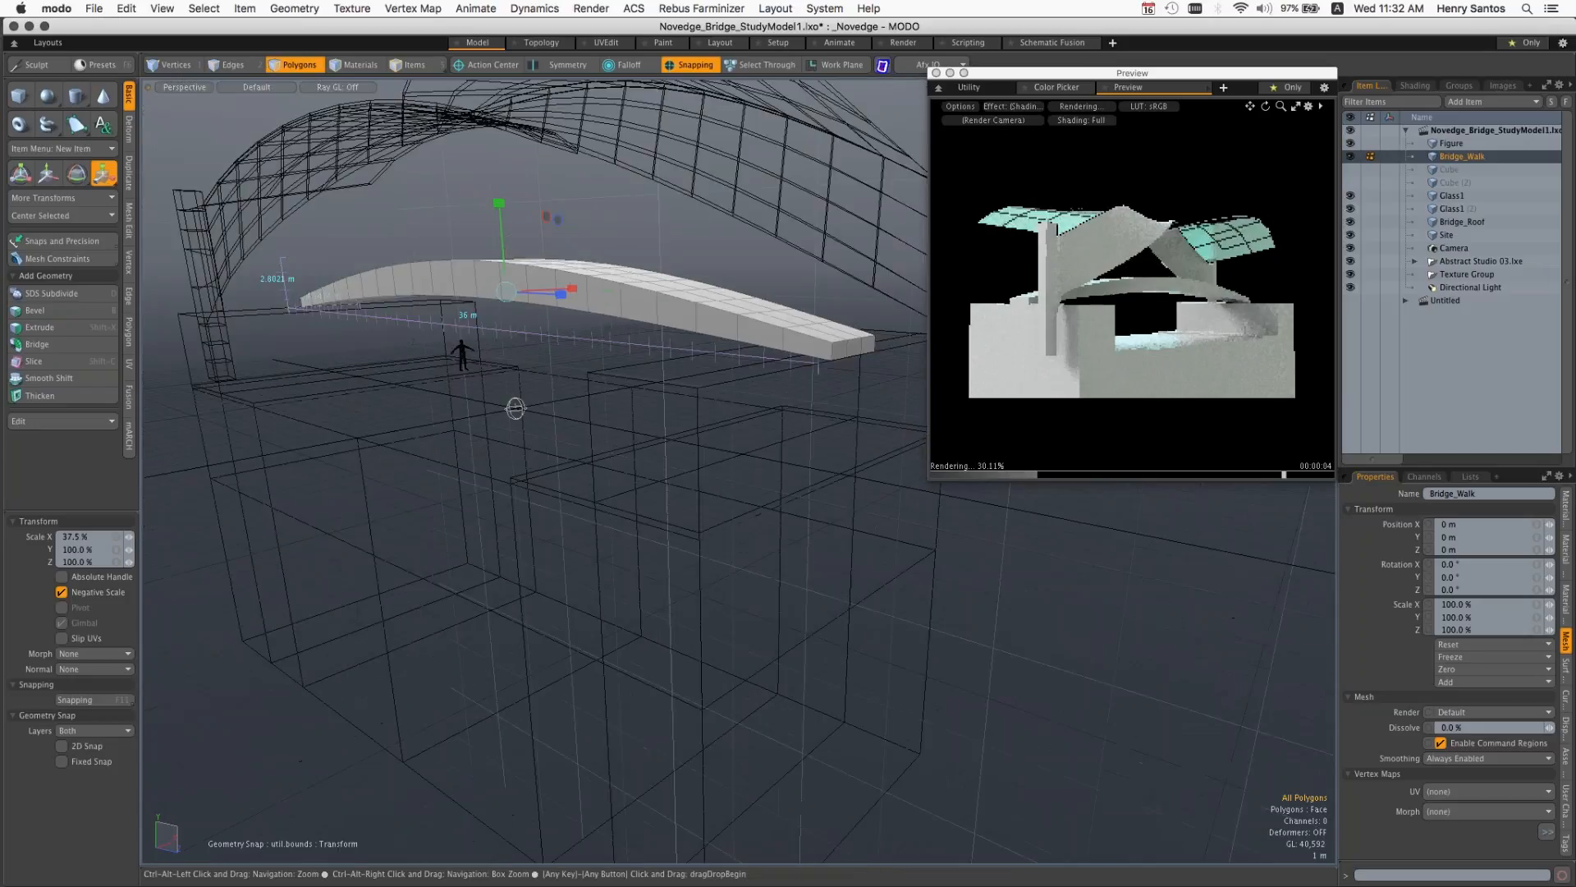
Step: Try flattening the walkway mesh to 42.5% along Y about its default centre, and undo the scaling
alt+shift+drag(692, 362, 614, 337)
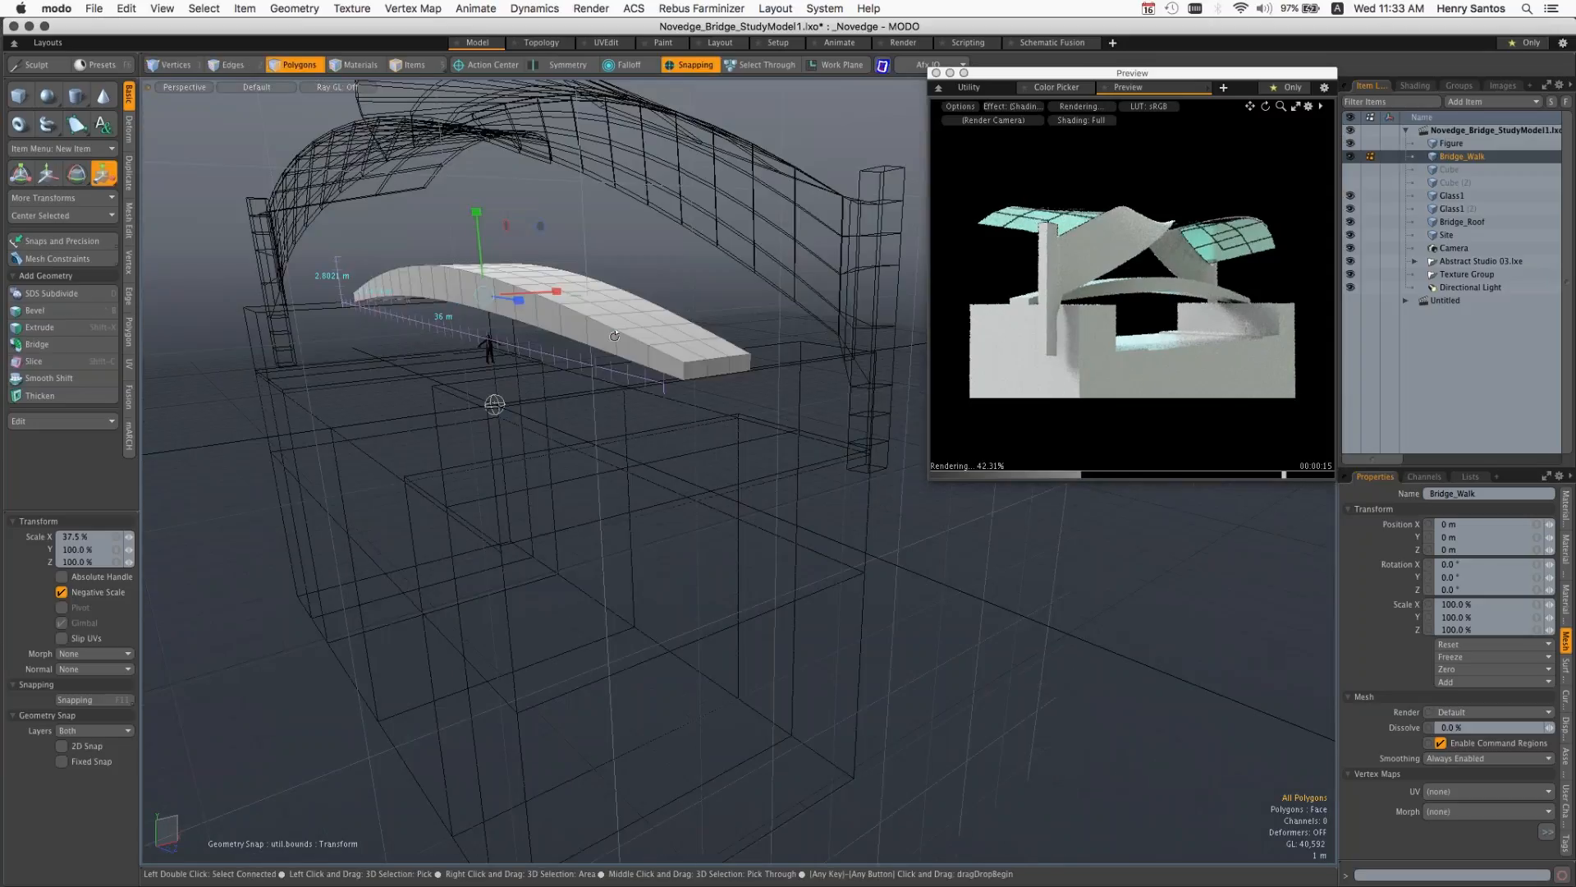
alt+drag(614, 337, 625, 335)
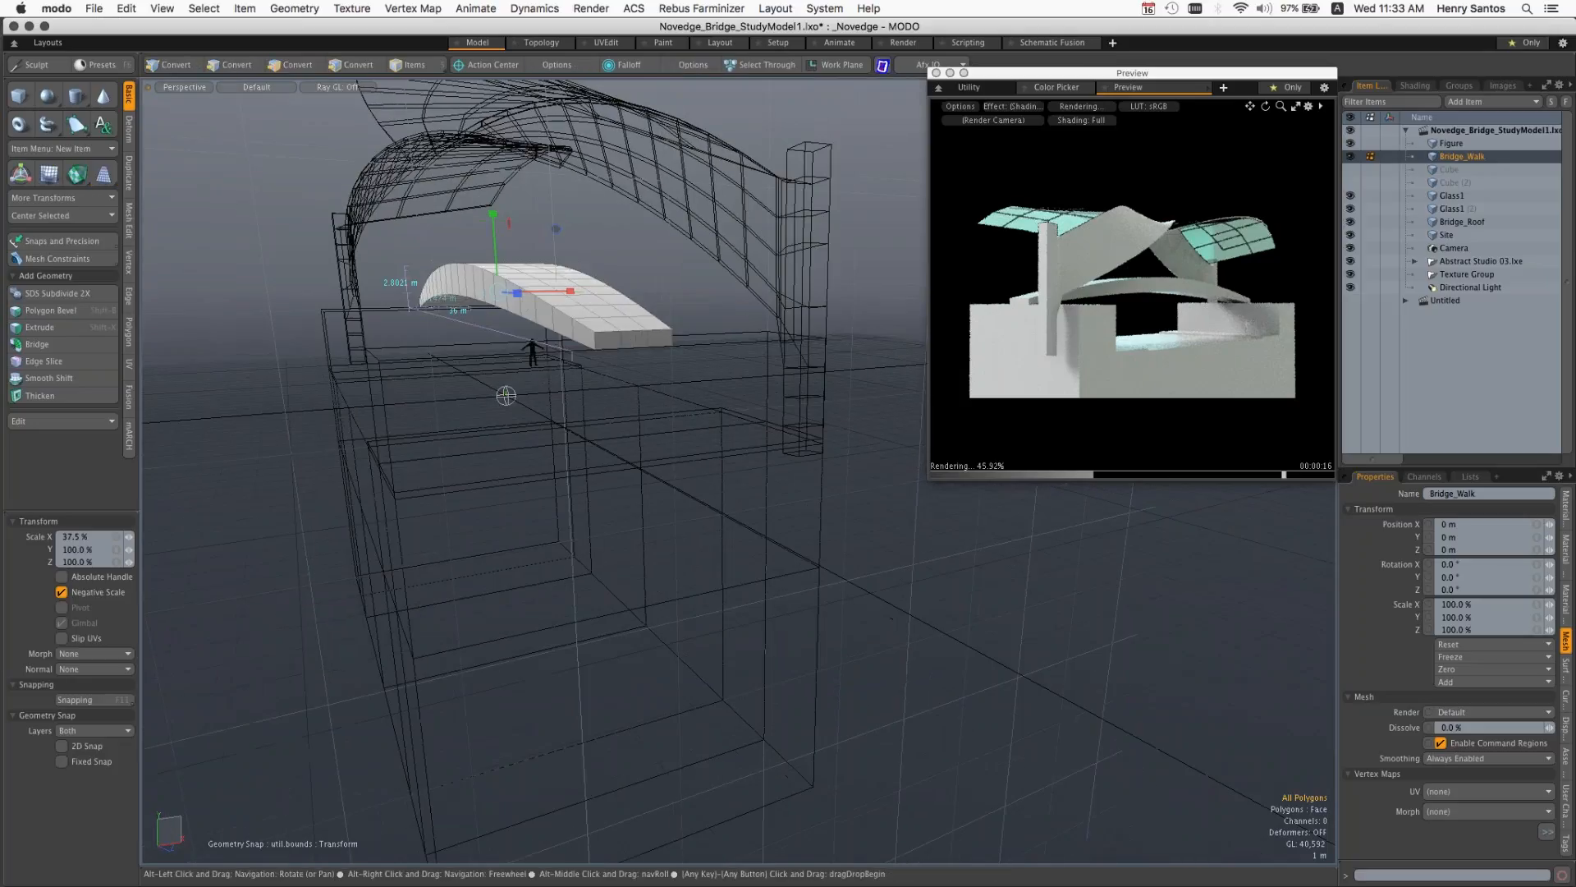
drag(493, 215, 495, 261)
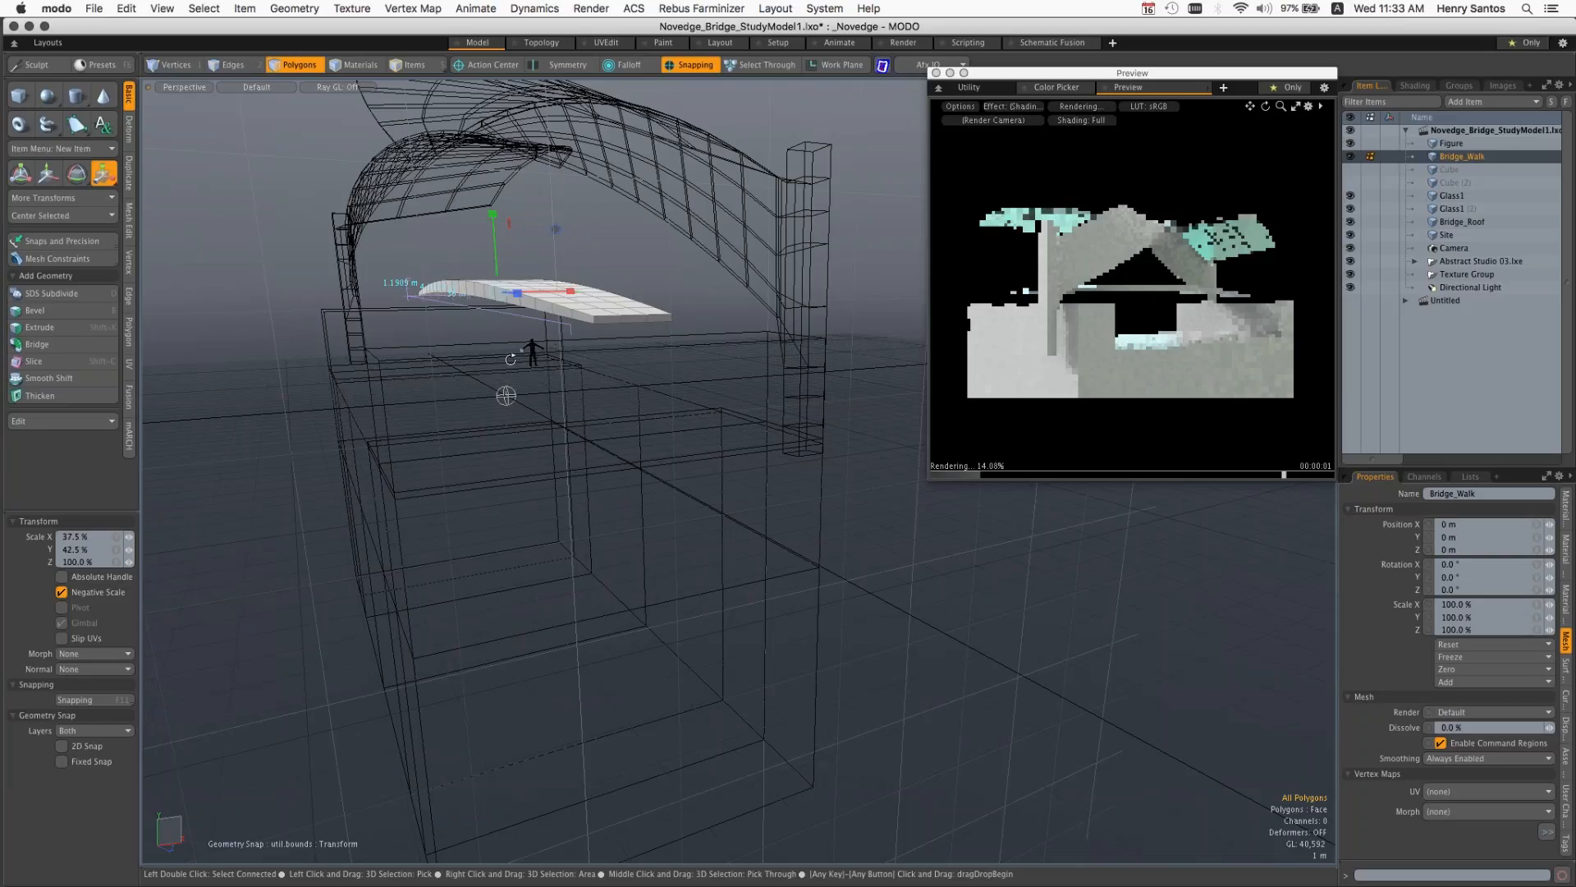
alt+drag(510, 359, 574, 334)
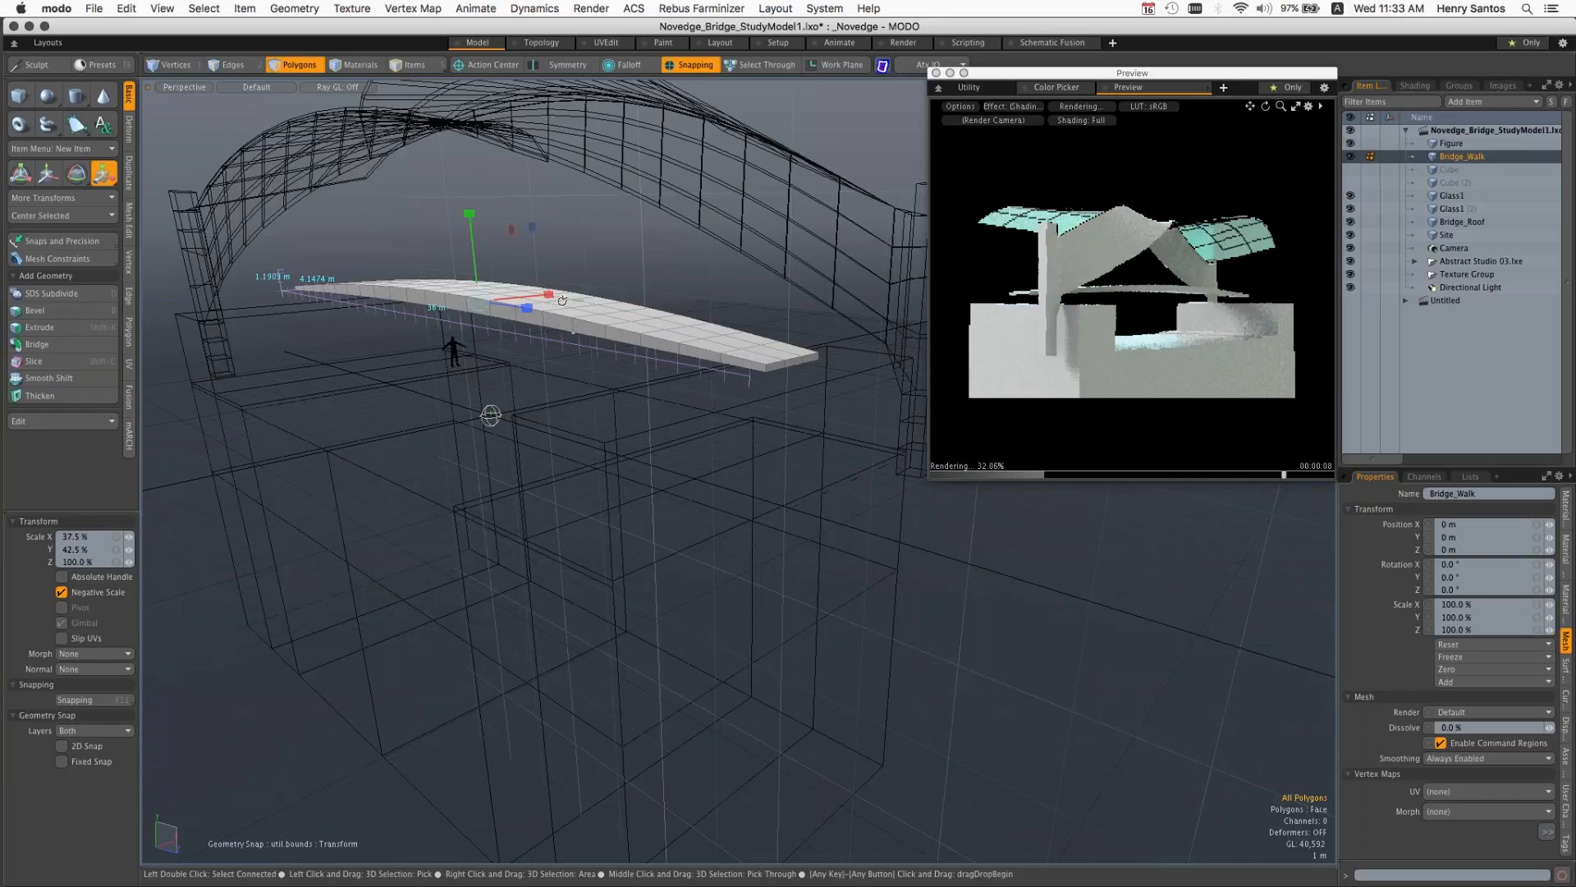
alt+drag(563, 300, 468, 322)
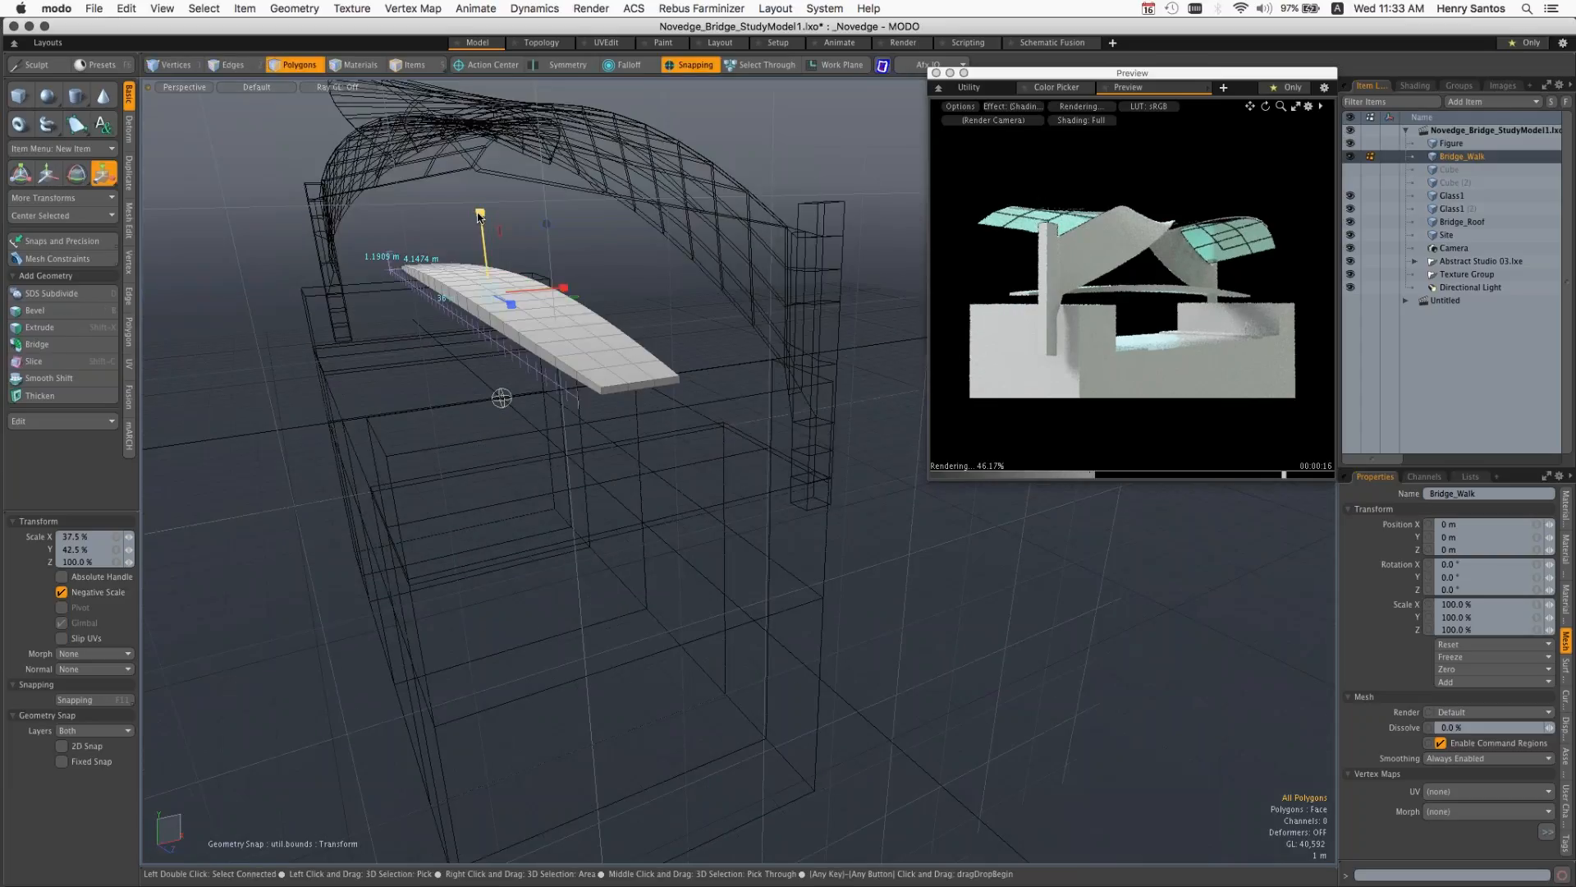
key(super+z)
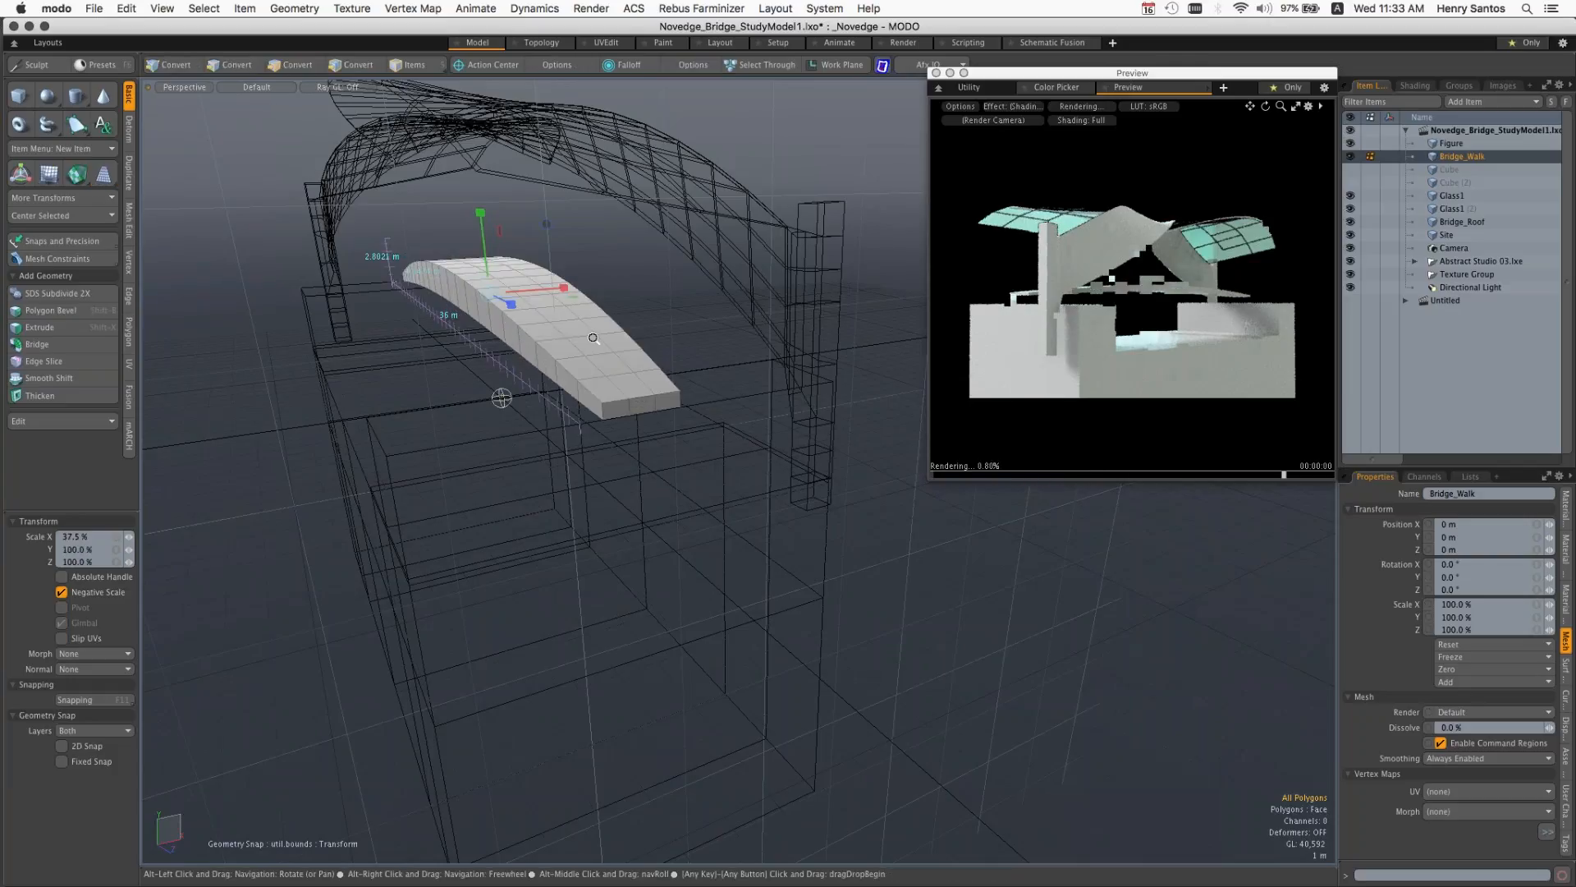
Step: Place the scale centre at the walkway's near lower corner and scale the mesh to 43.5% along Y
ctrl+alt+drag(593, 338, 581, 327)
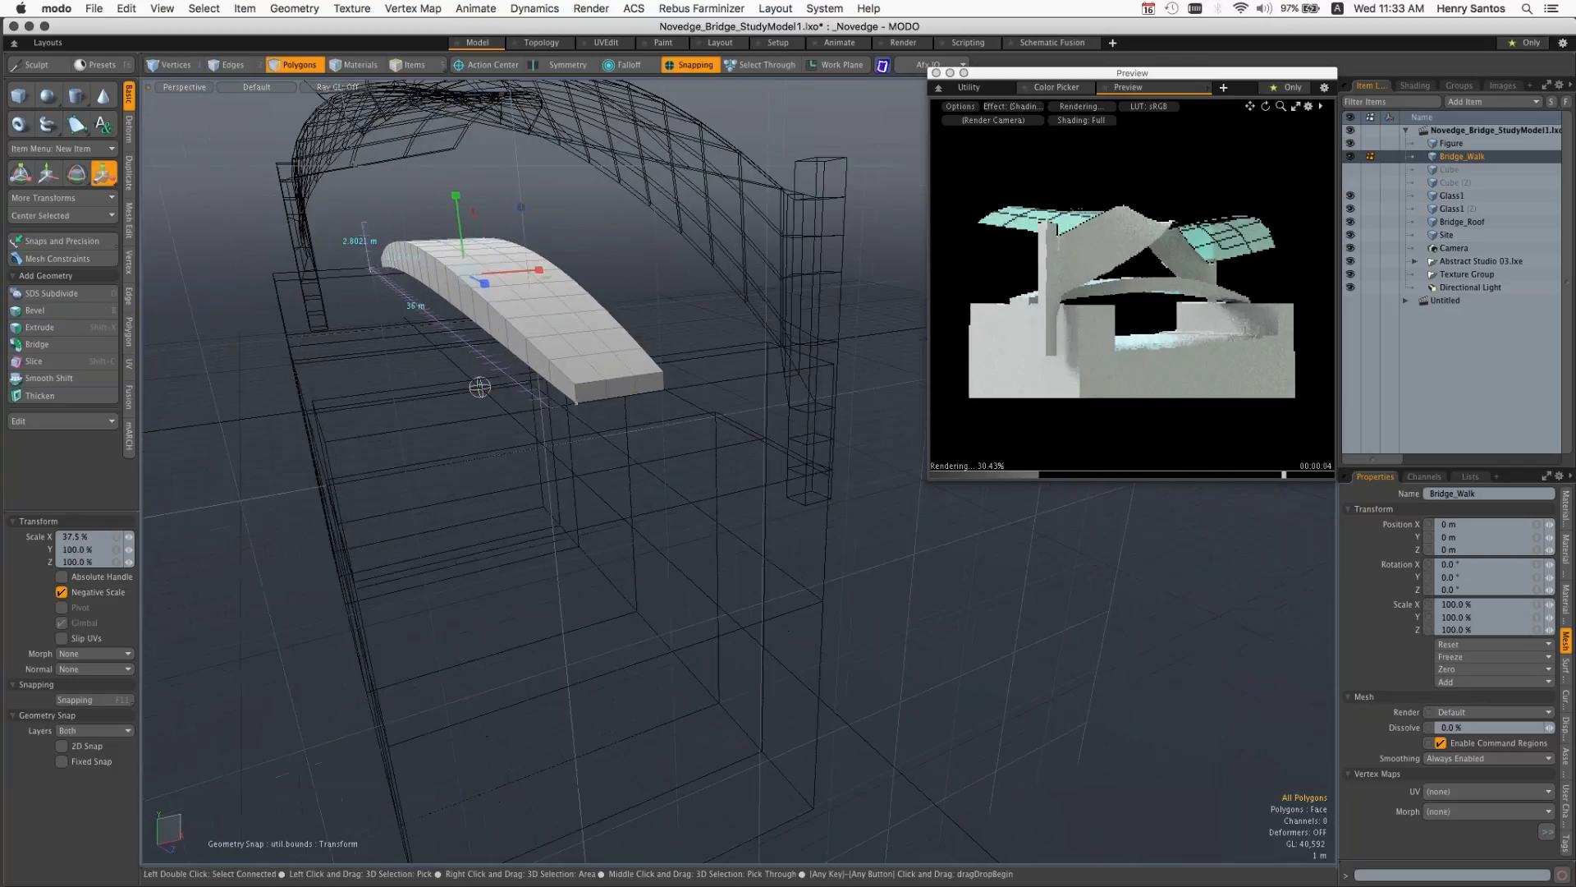
click(578, 406)
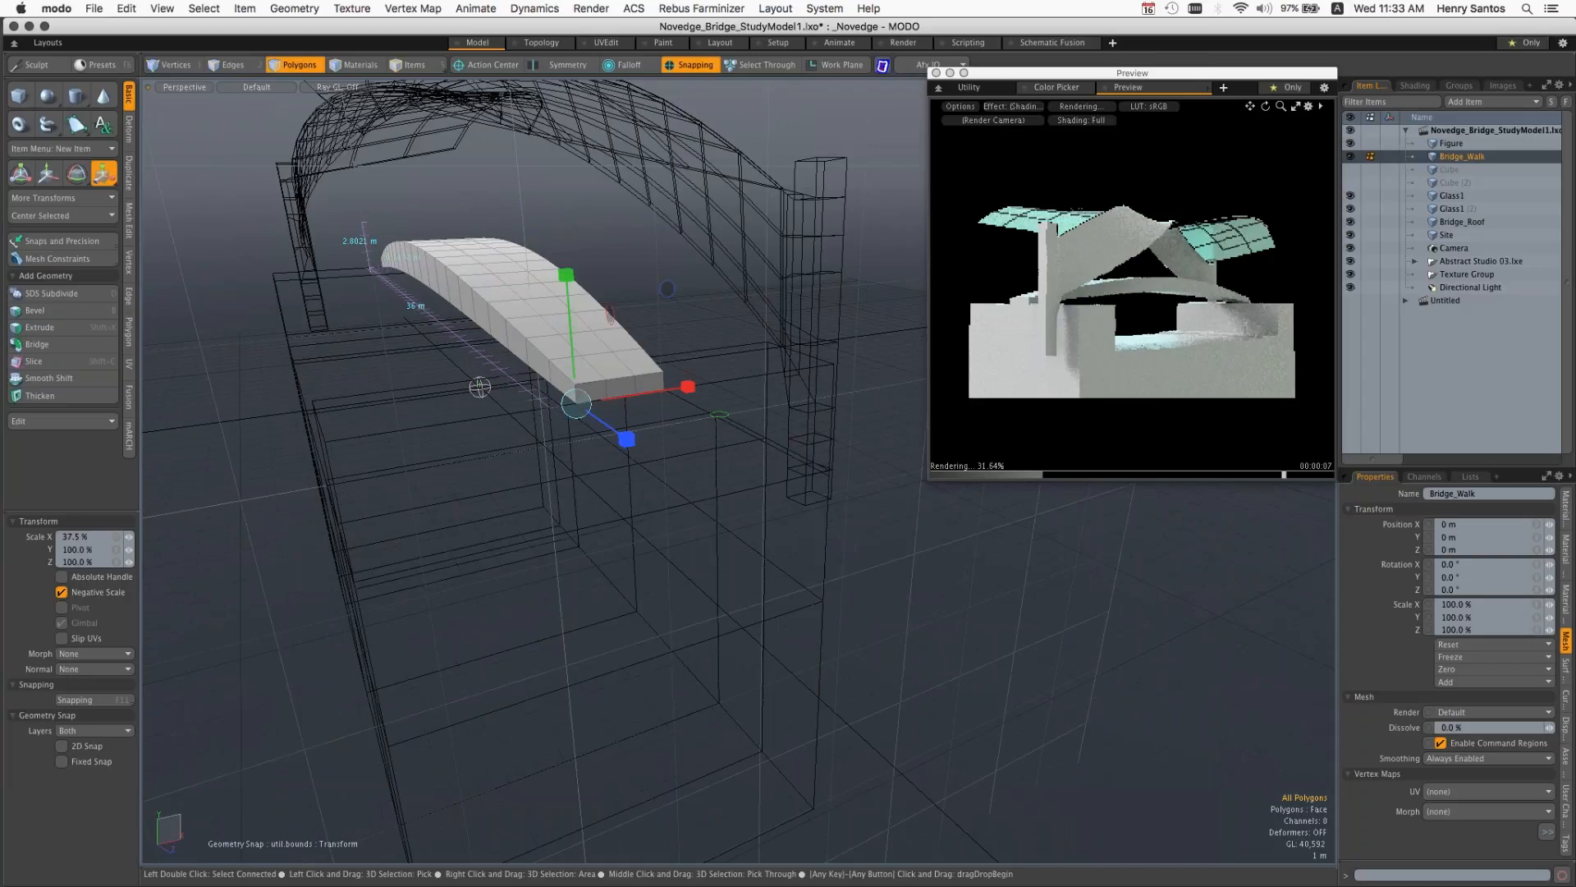
drag(566, 275, 572, 352)
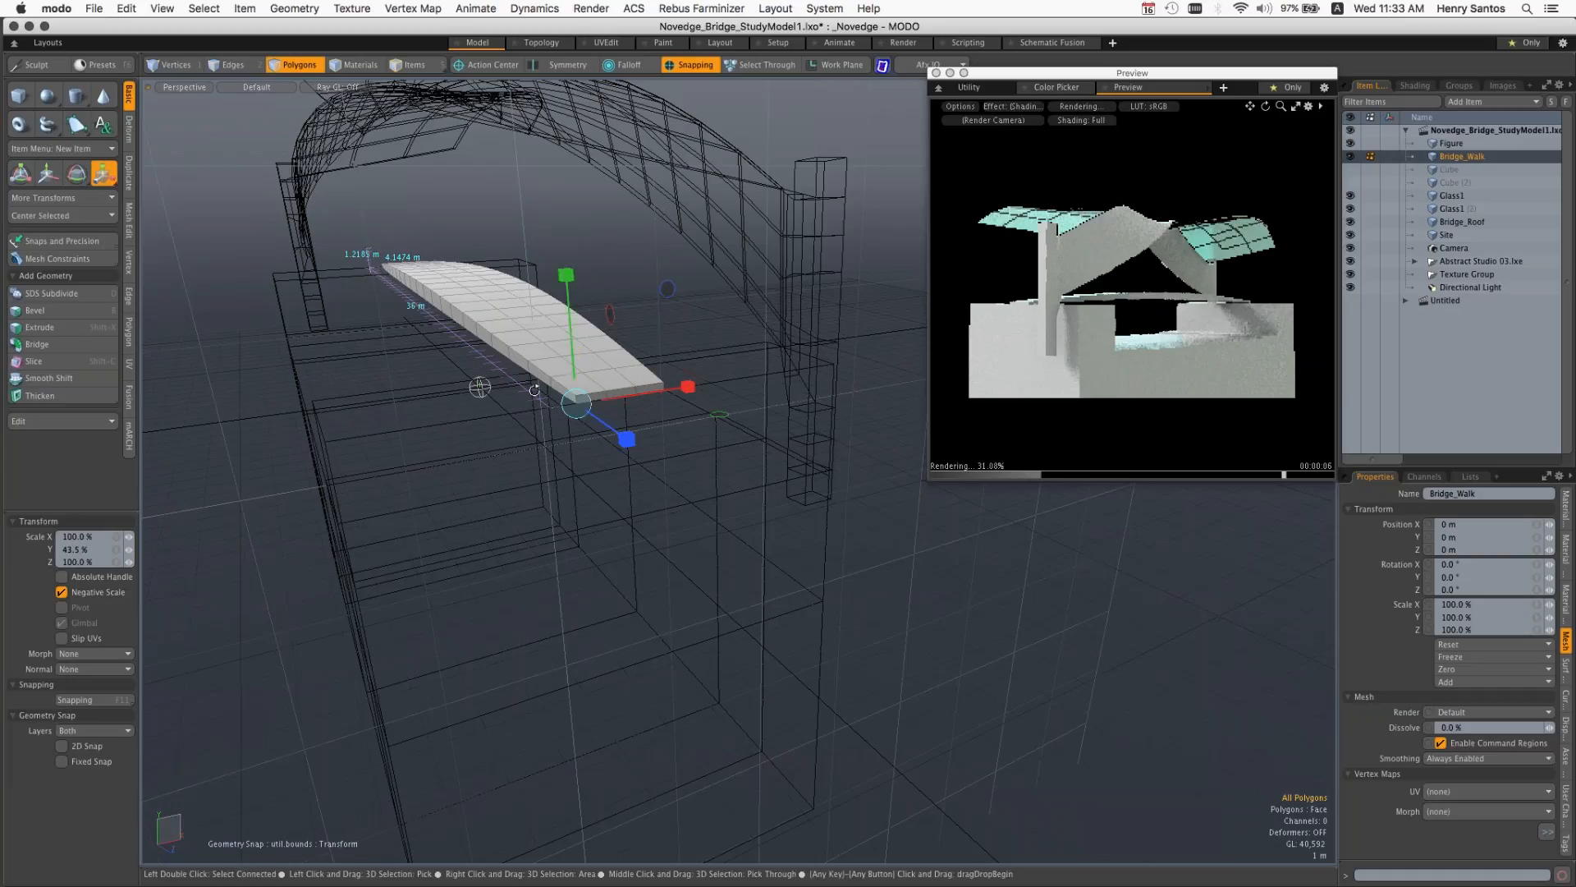
Step: Try widening the walkway to 149% along X from the same corner, and undo the widening
alt+drag(534, 390, 646, 384)
drag(426, 364, 478, 367)
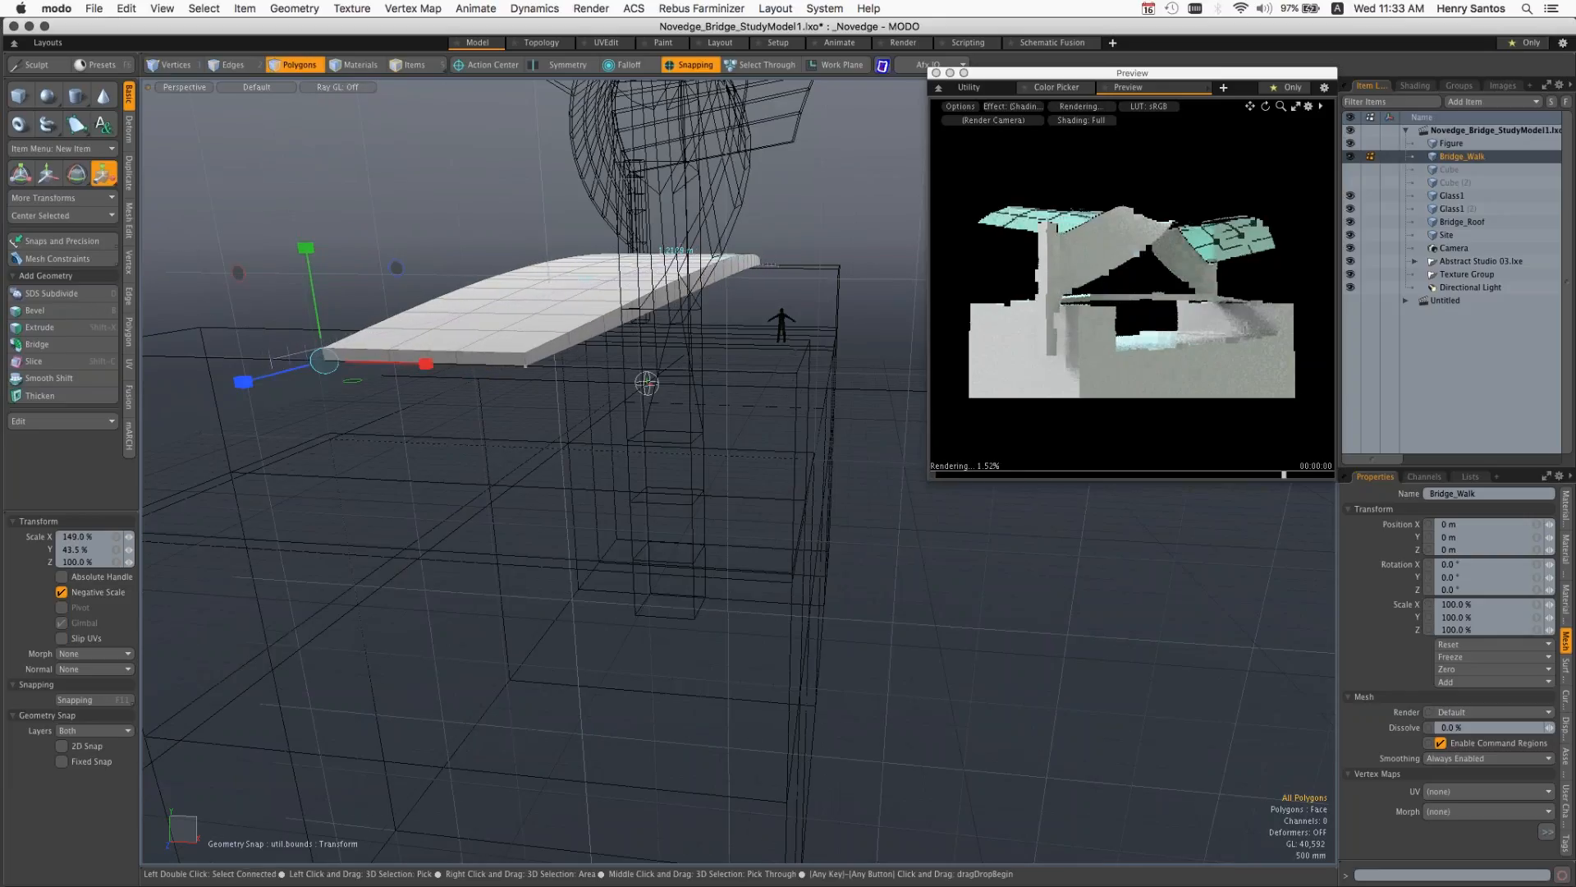
key(super+z)
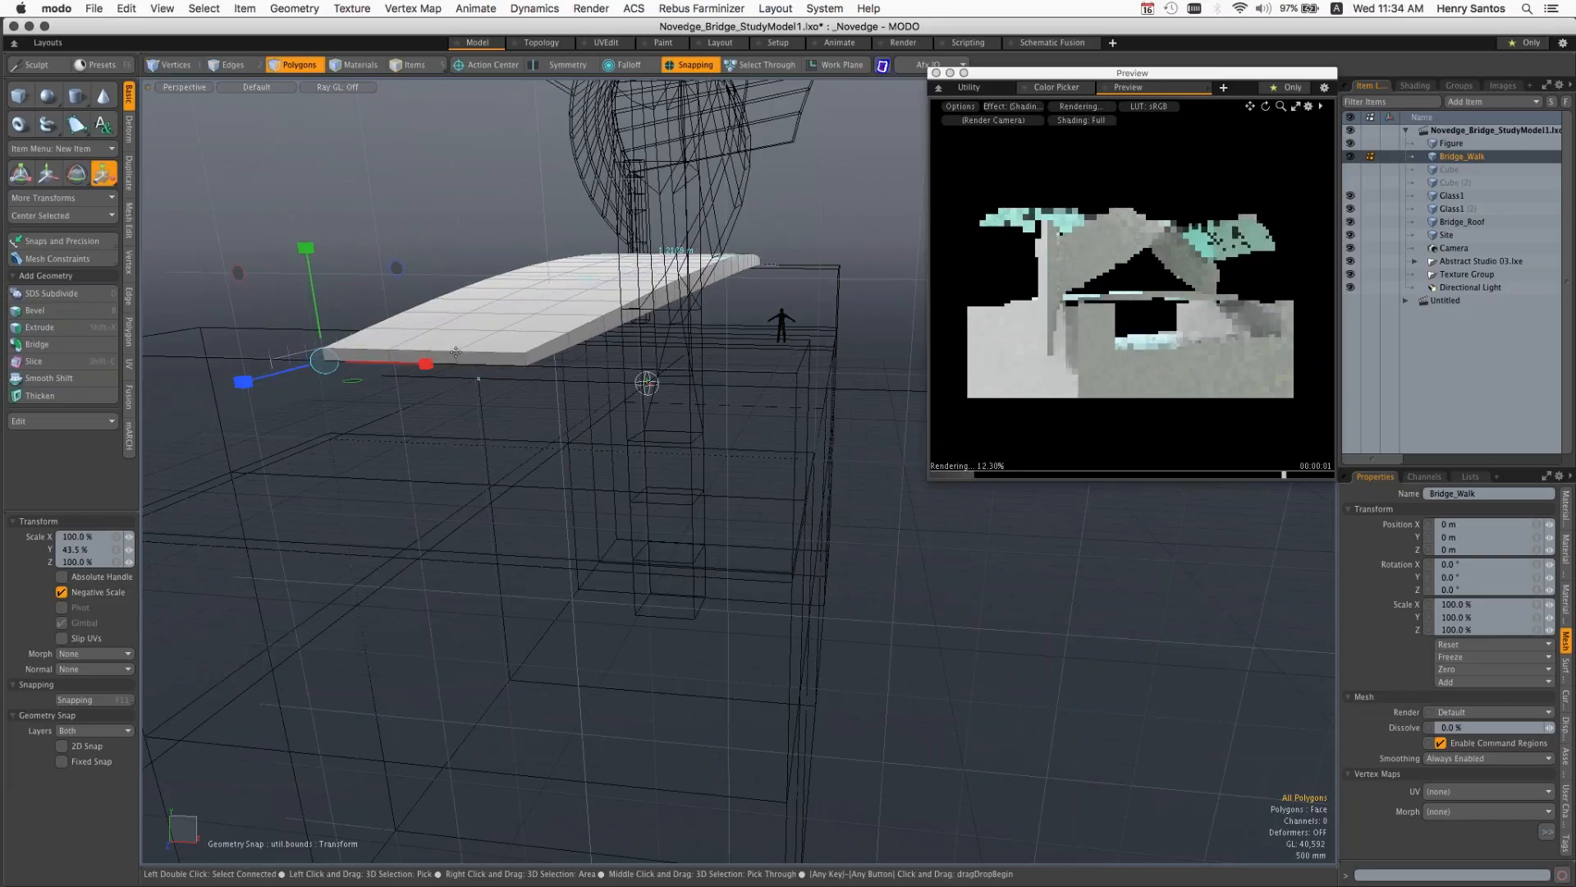
key(super+z)
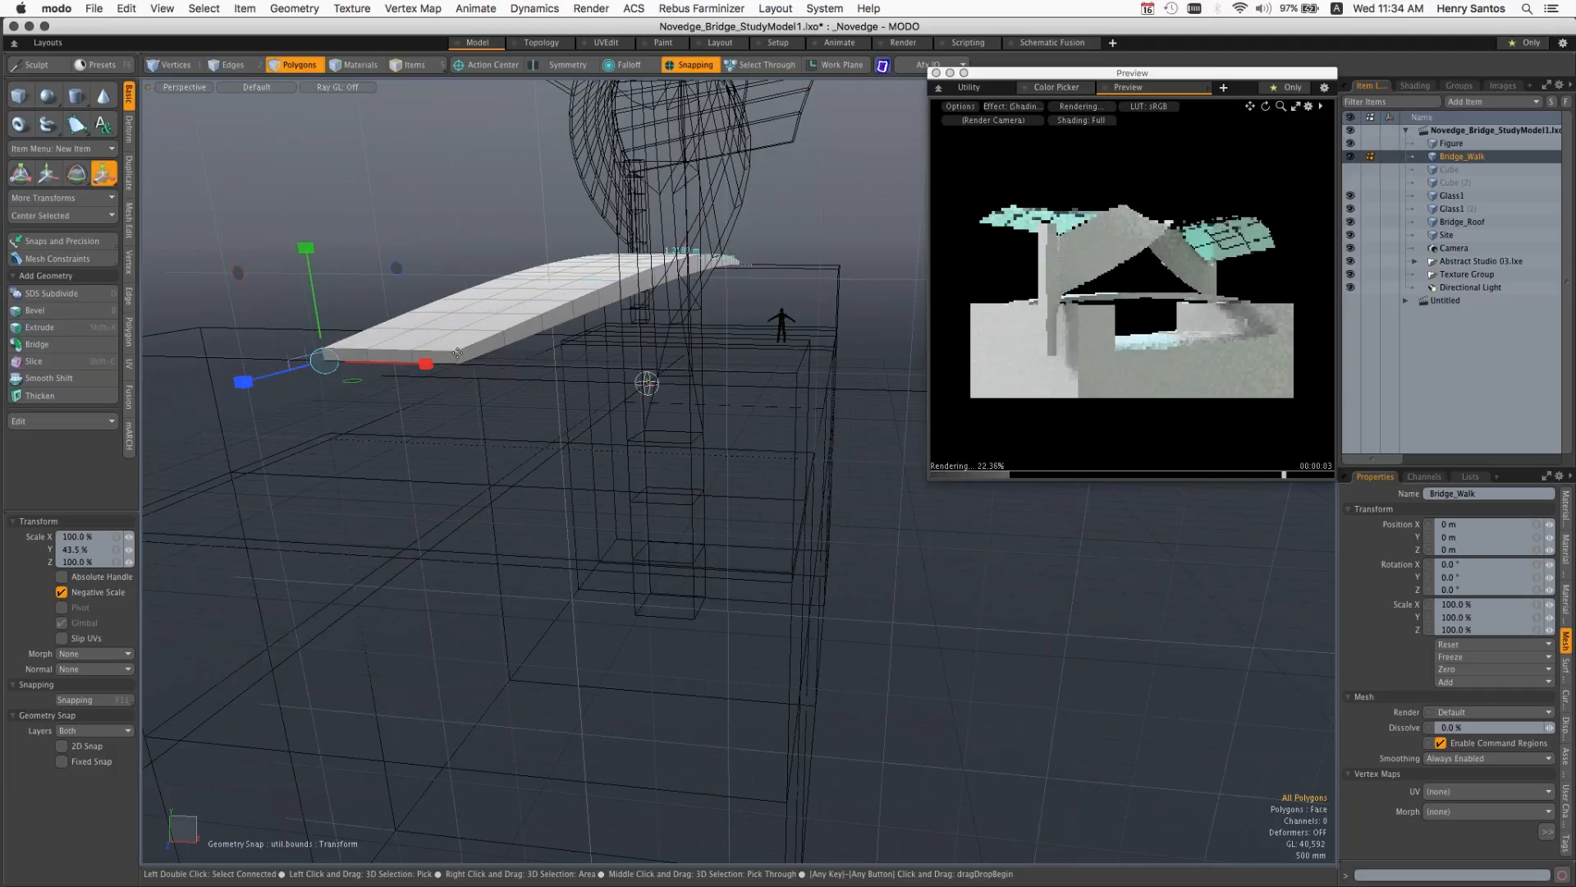
Step: Place the scale centre at the opposite corner of the walkway's near end and scale the mesh to 199.5% along Y
click(457, 353)
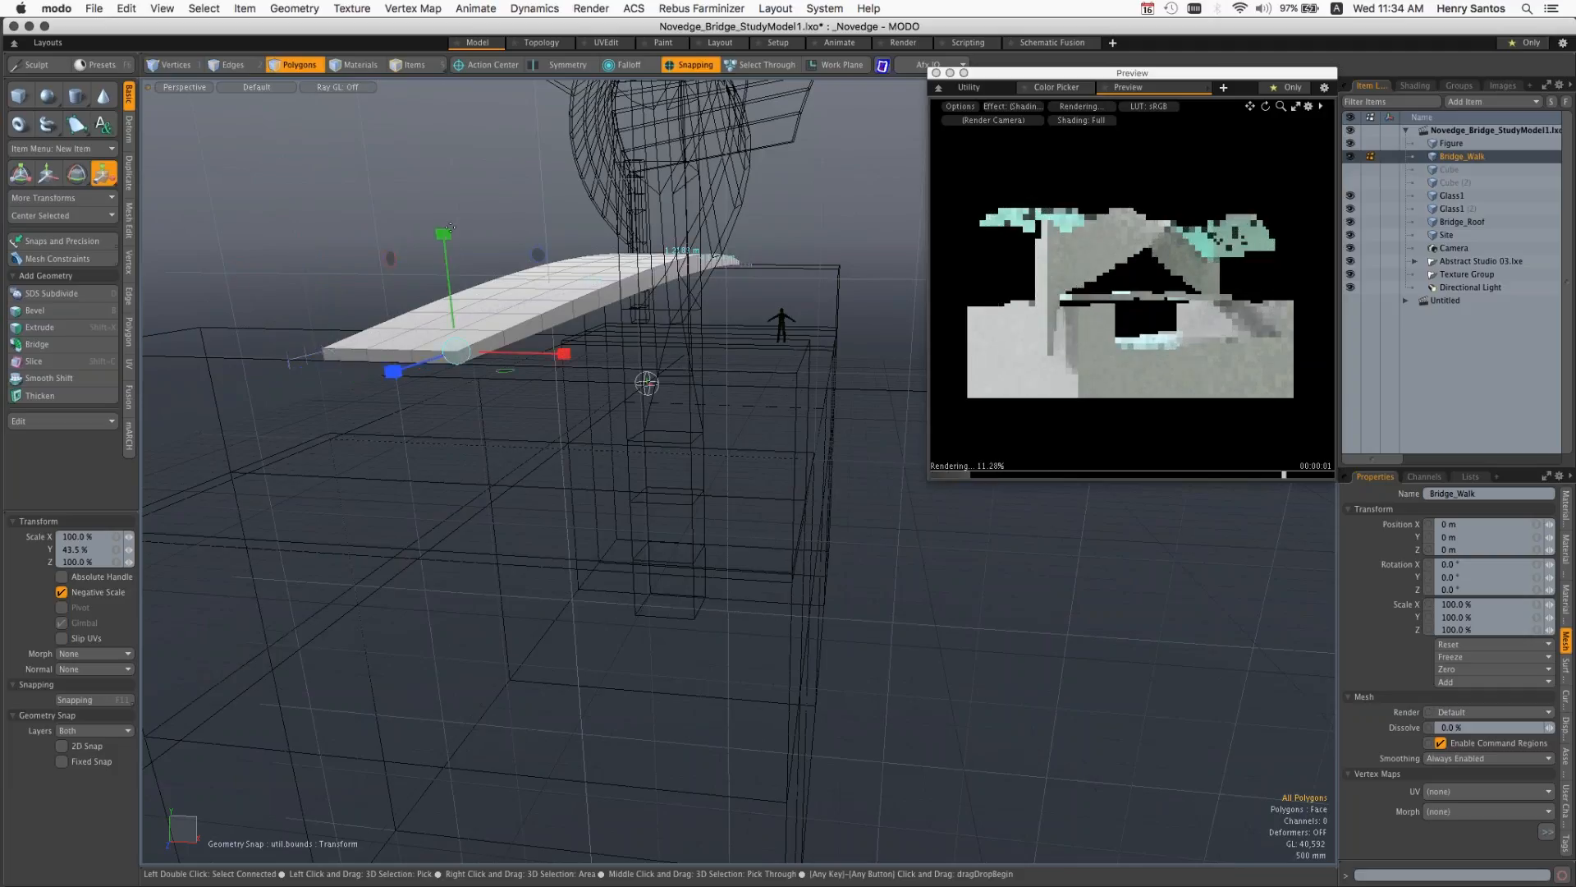
drag(443, 234, 430, 107)
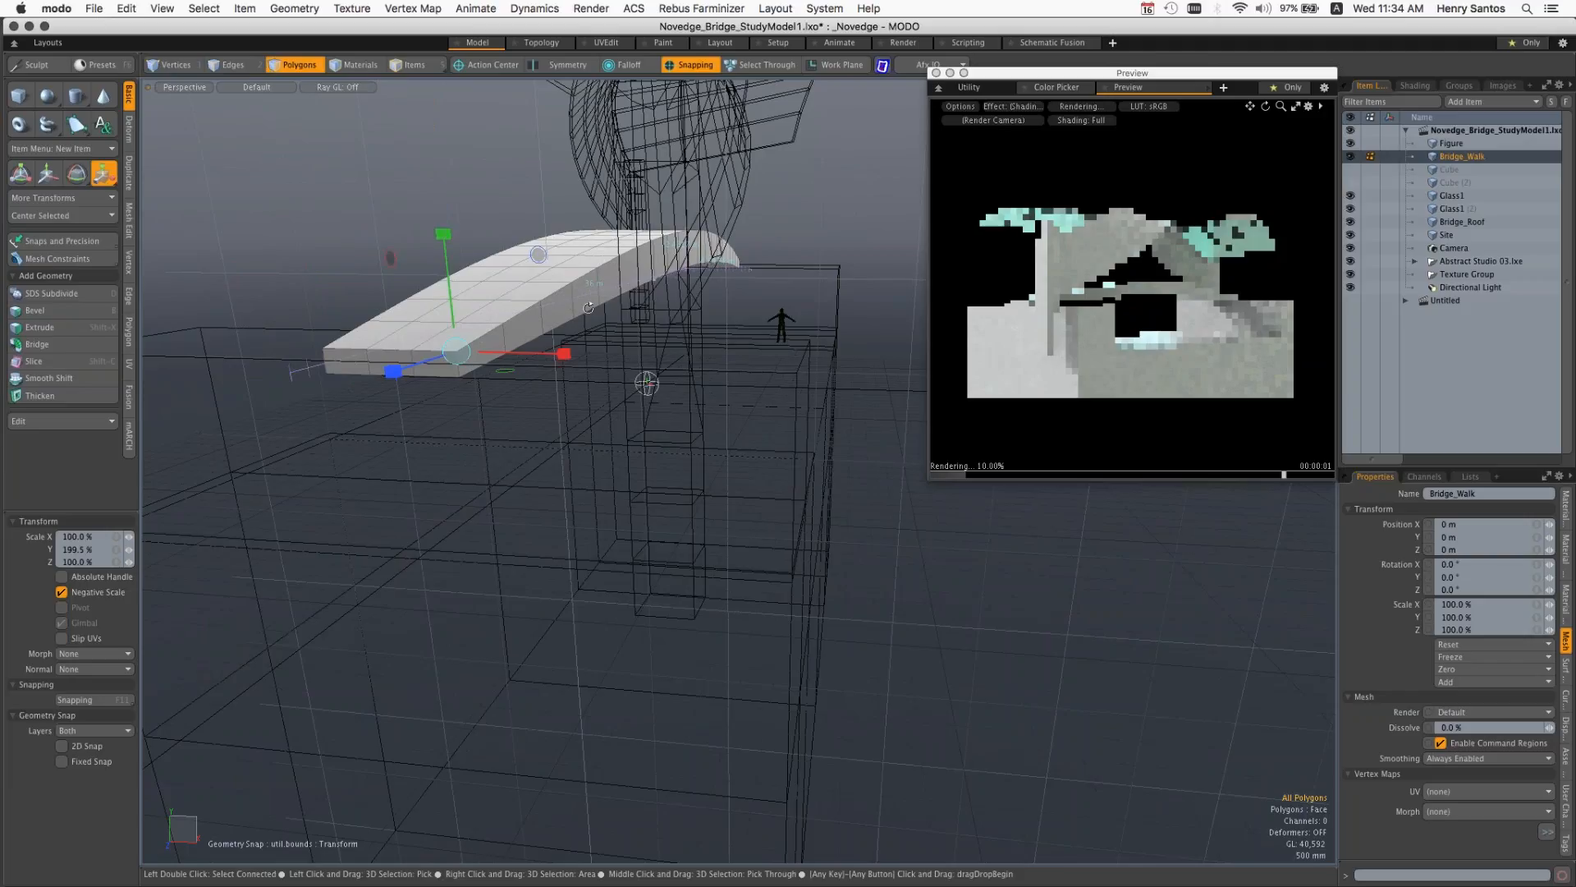
alt+drag(588, 307, 394, 328)
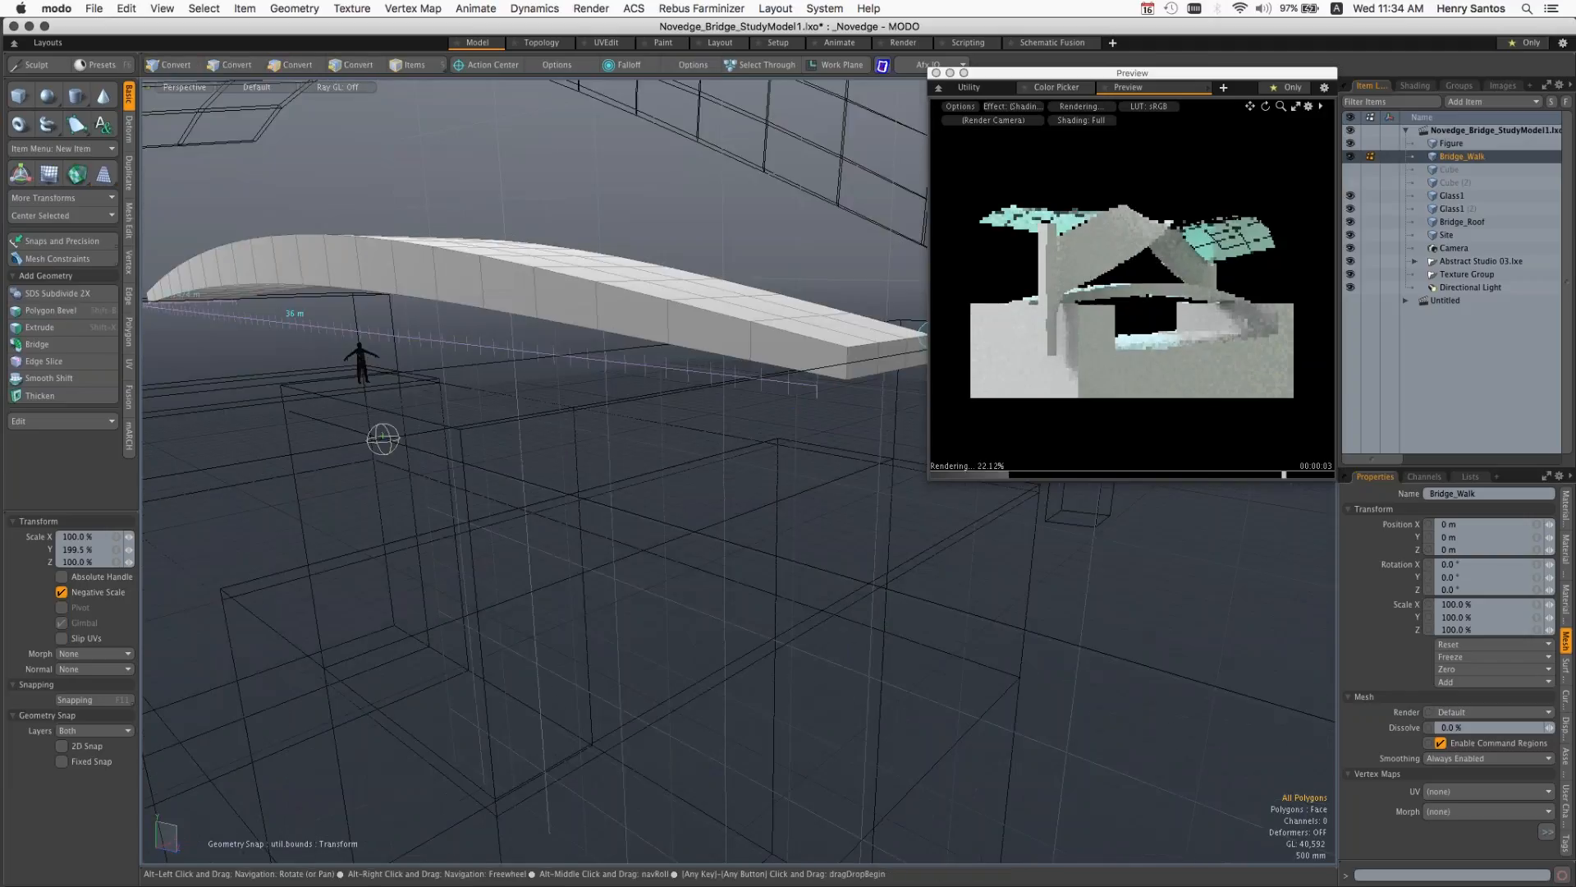
alt+drag(383, 439, 398, 422)
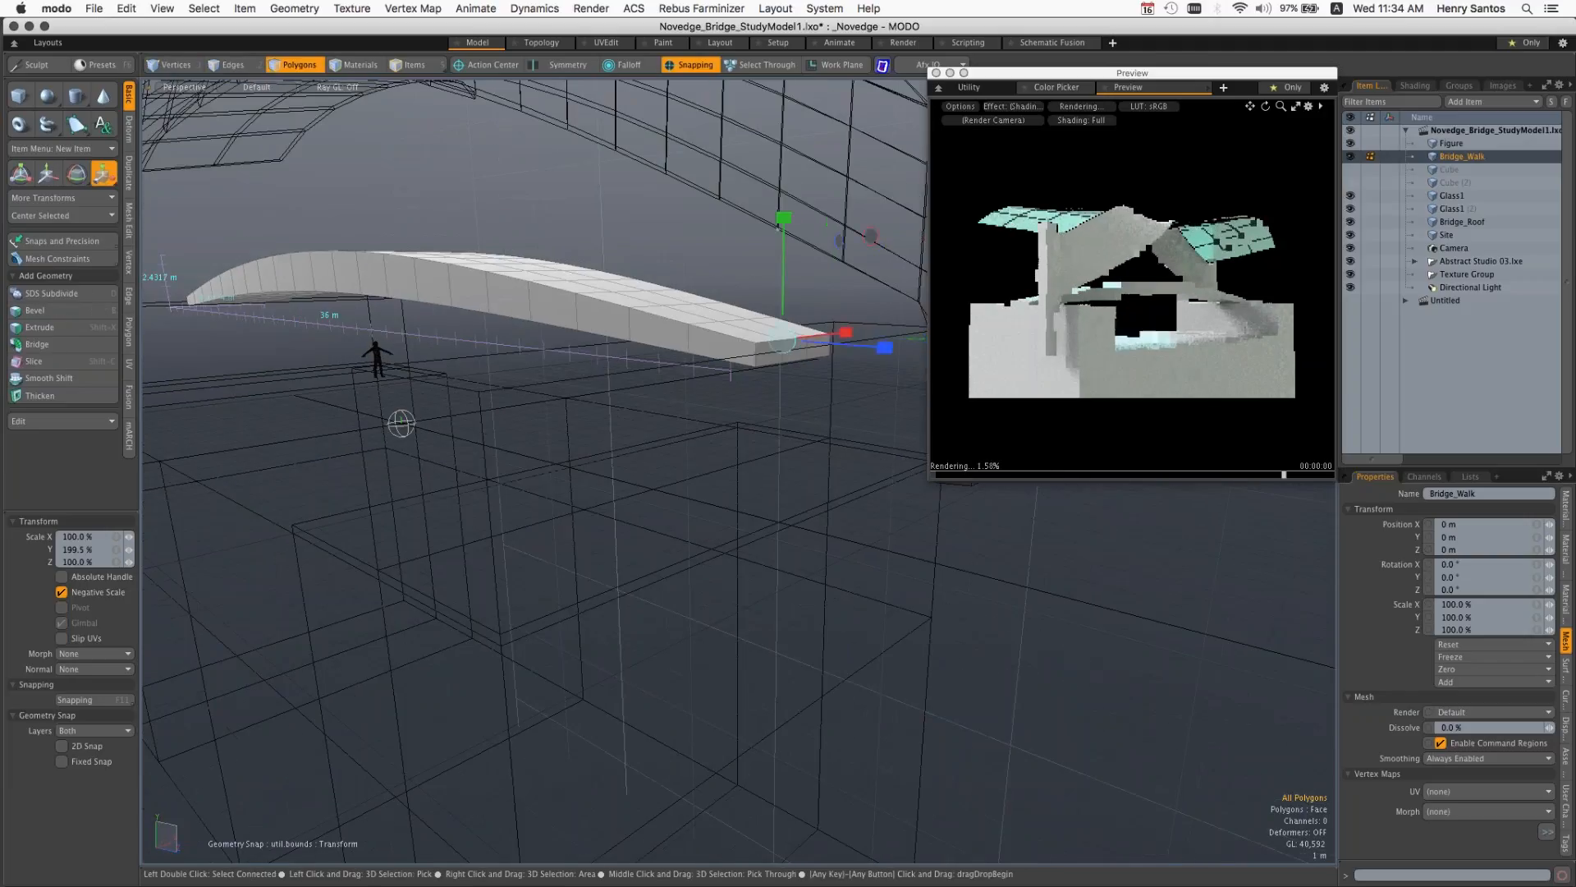
Step: Scale the walkway mesh to 93.5% along Y from the same corner, and clear the action center
mouse_move(781, 219)
mouse_down()
mouse_move(781, 271)
mouse_move(779, 227)
mouse_up()
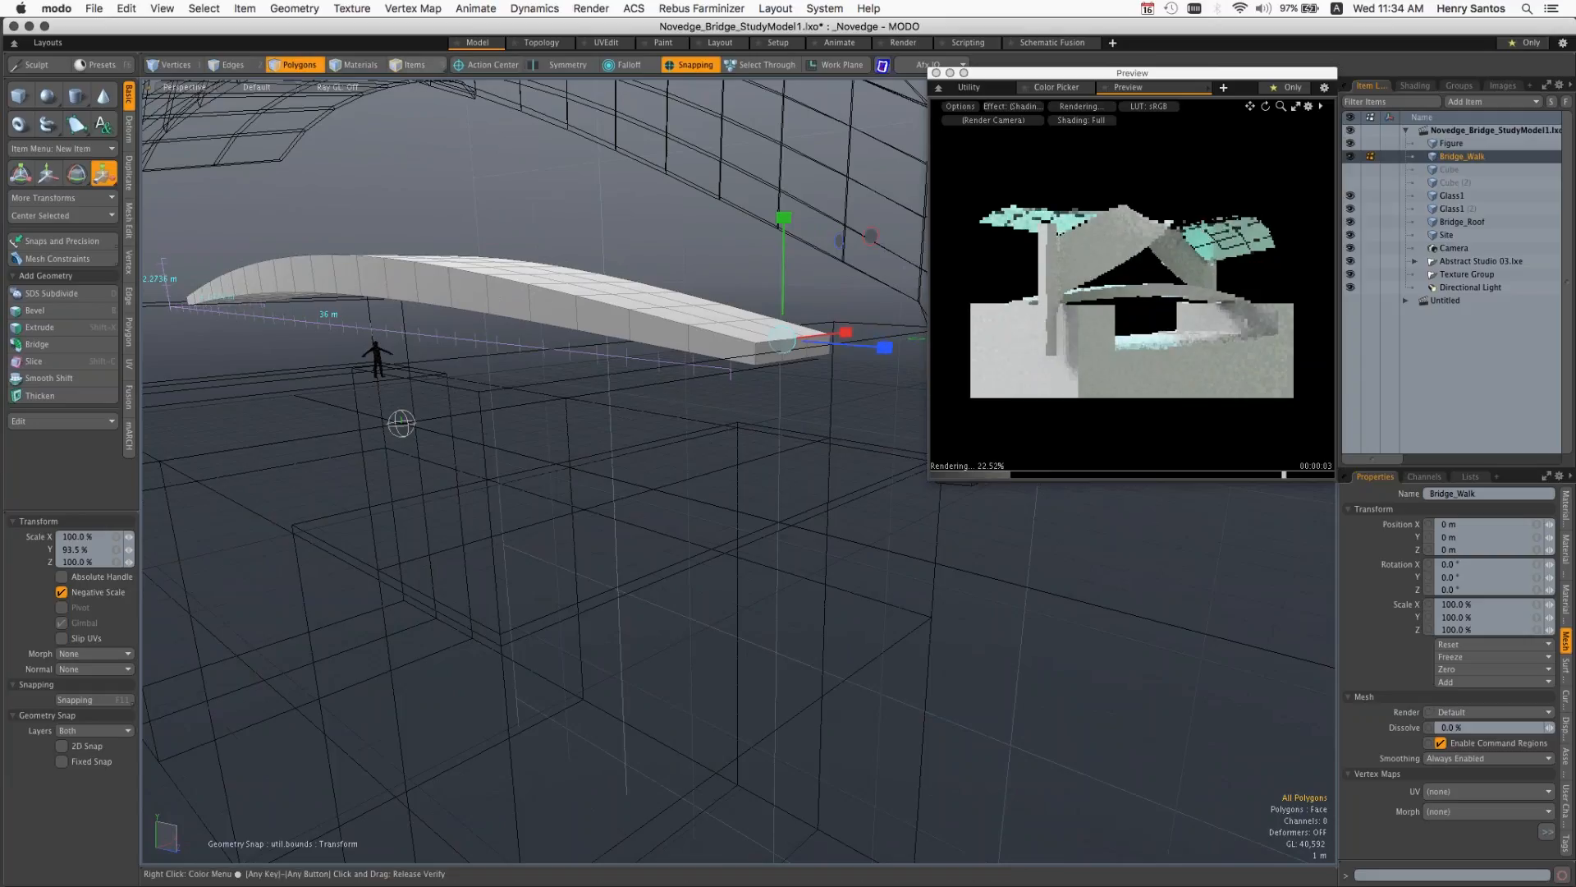
key(space)
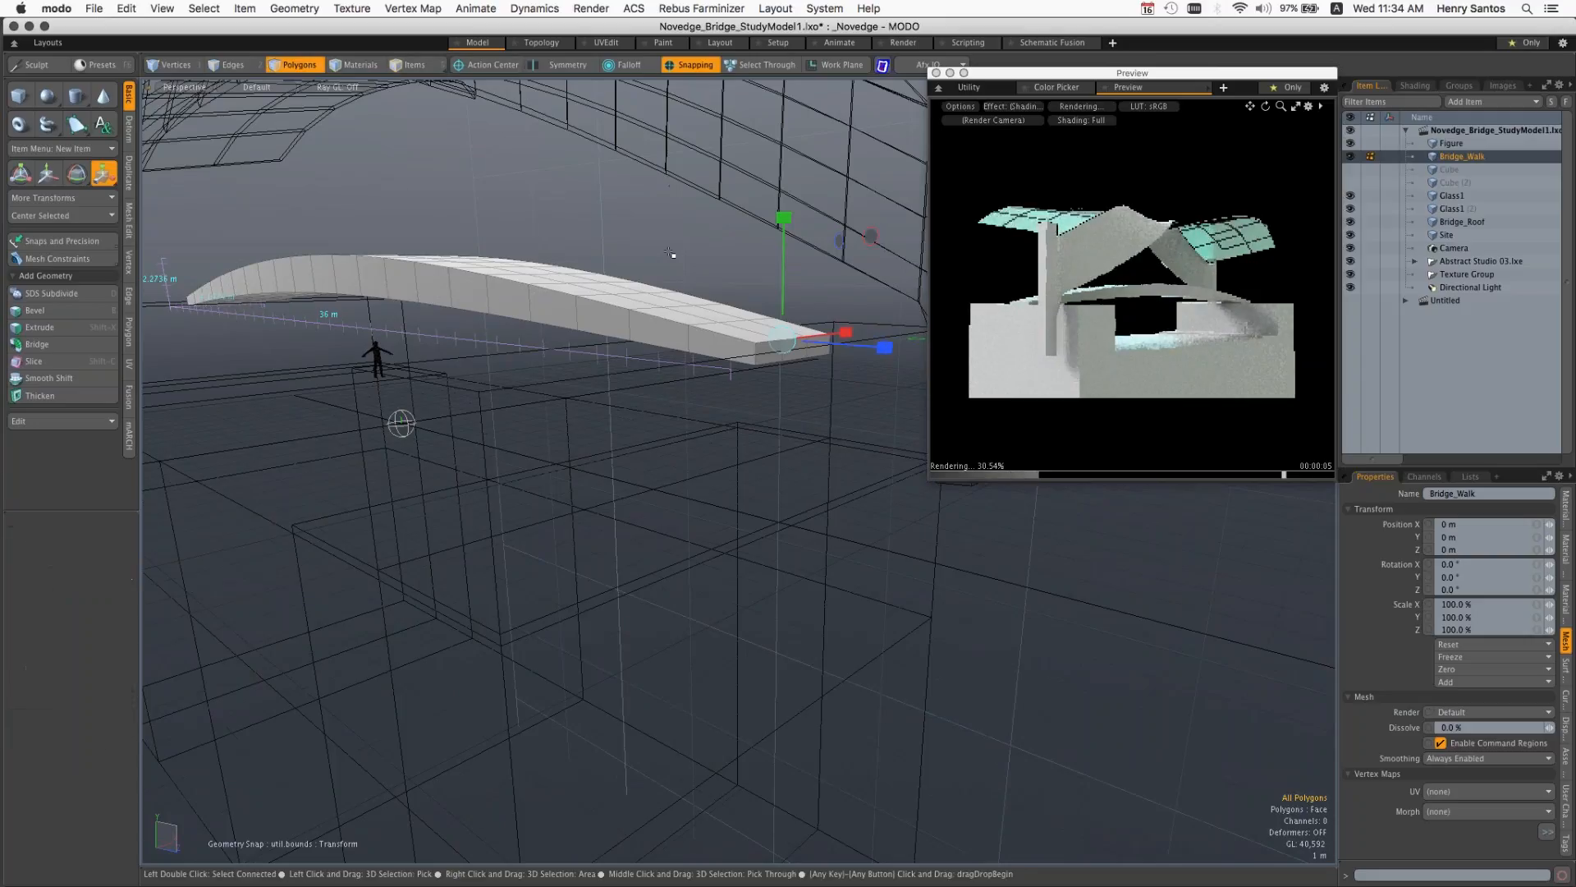
click(486, 68)
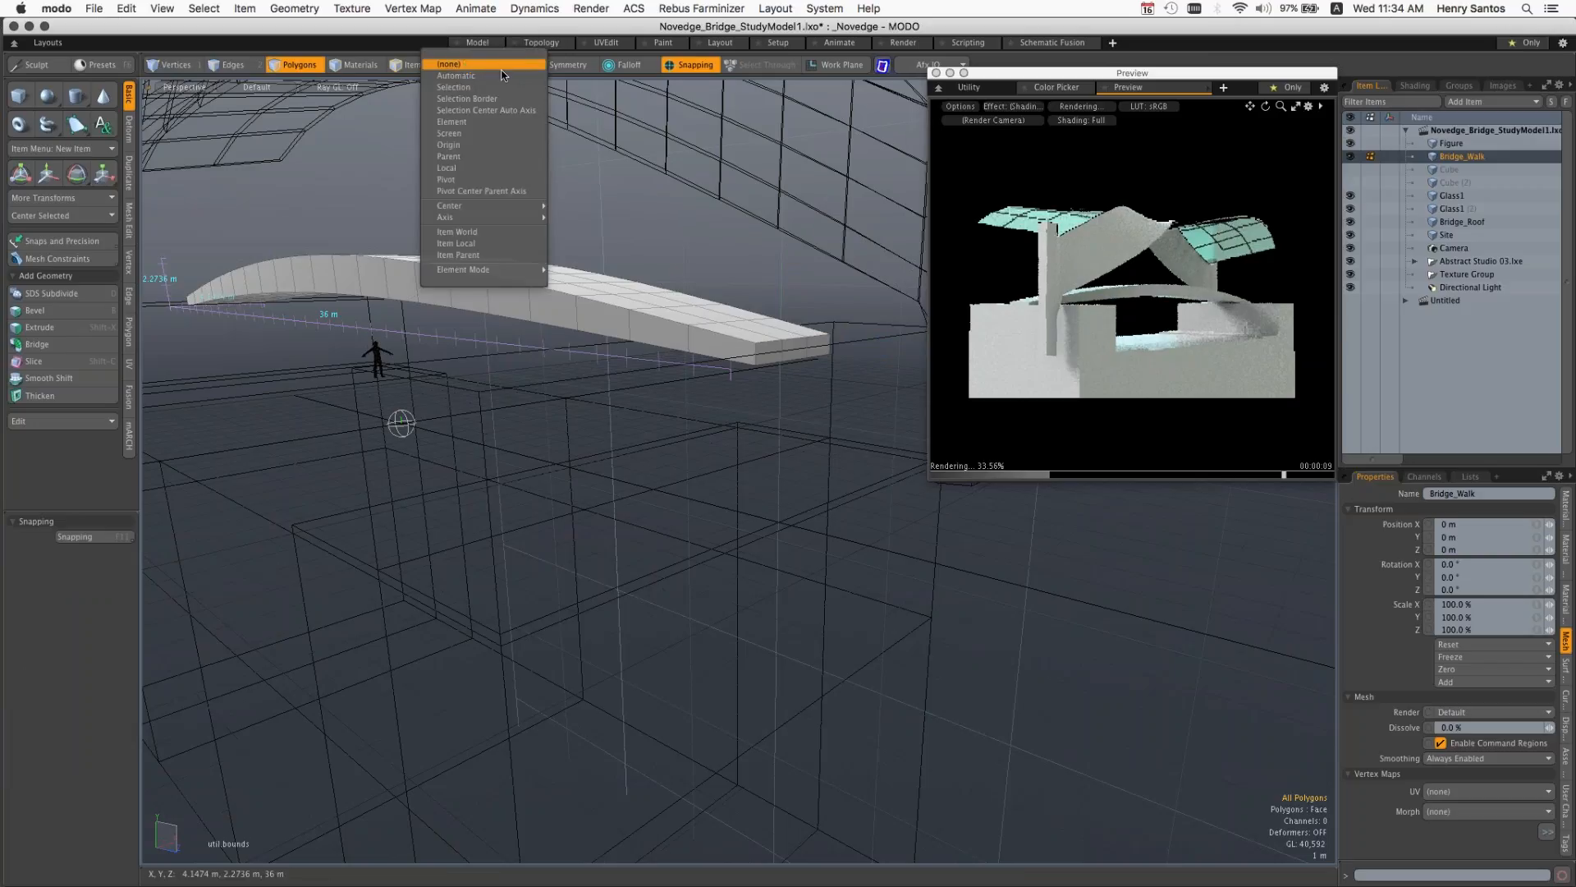
click(742, 273)
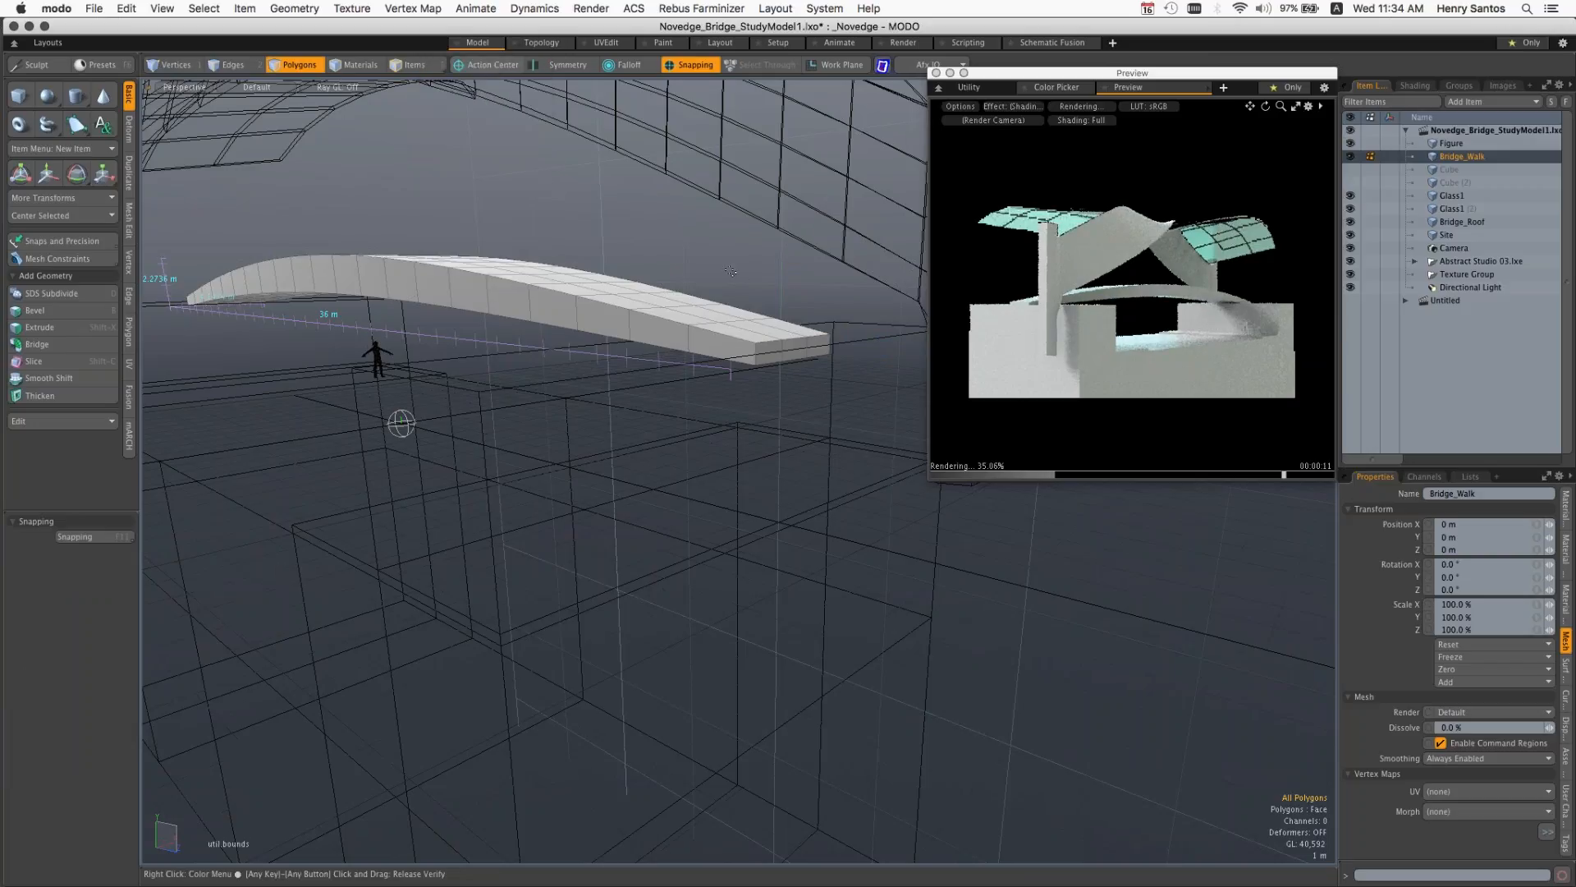
Step: Select the three polygons across the end face at the walkway's near end
key(1)
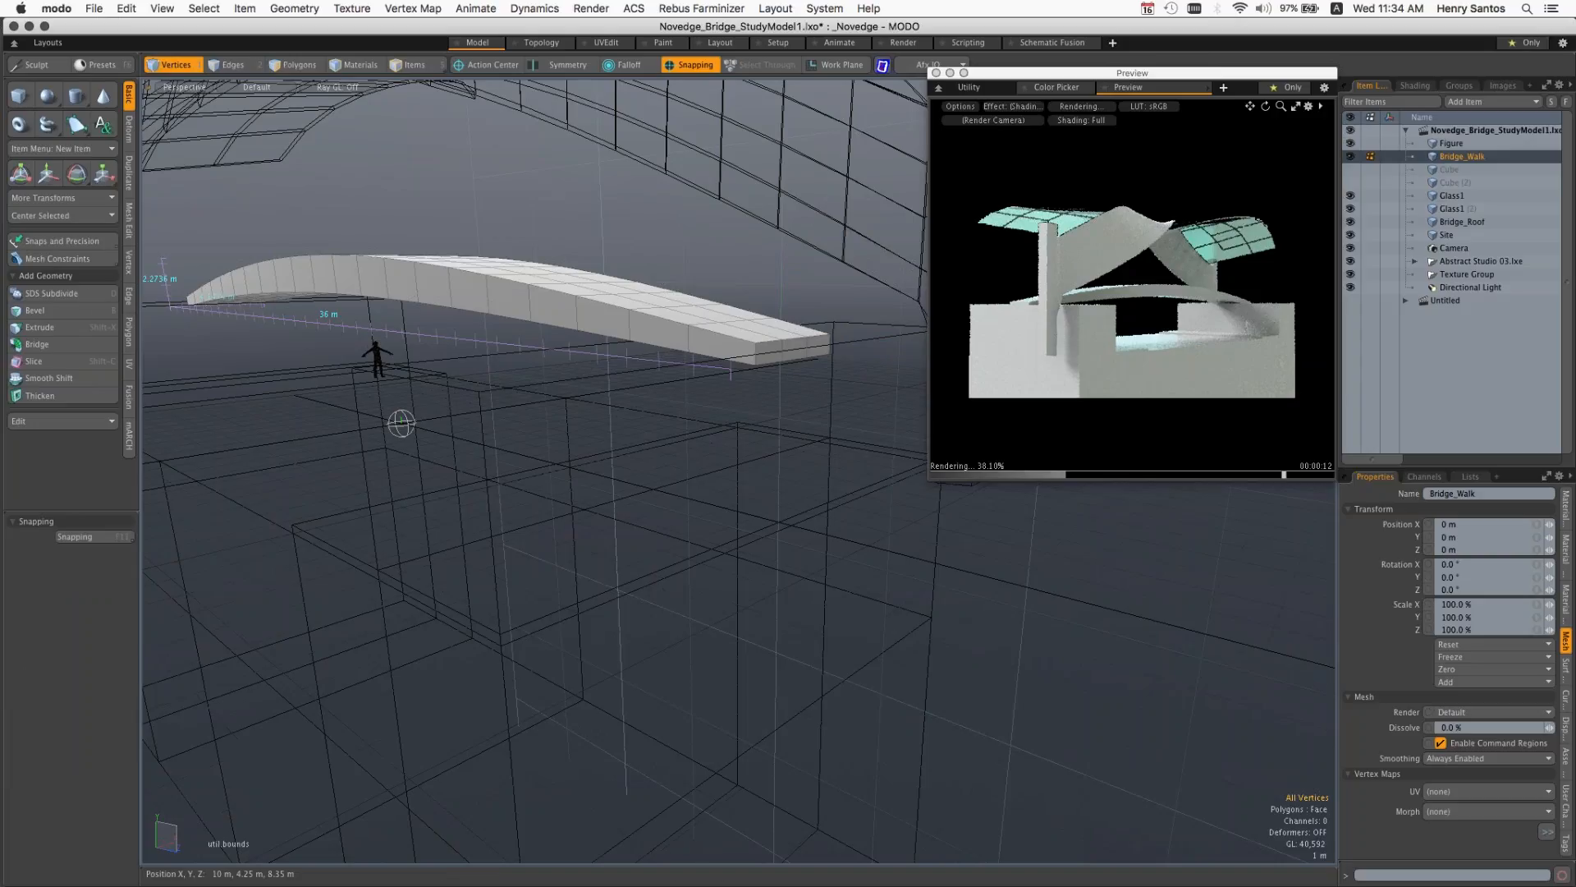
alt+drag(400, 423, 497, 373)
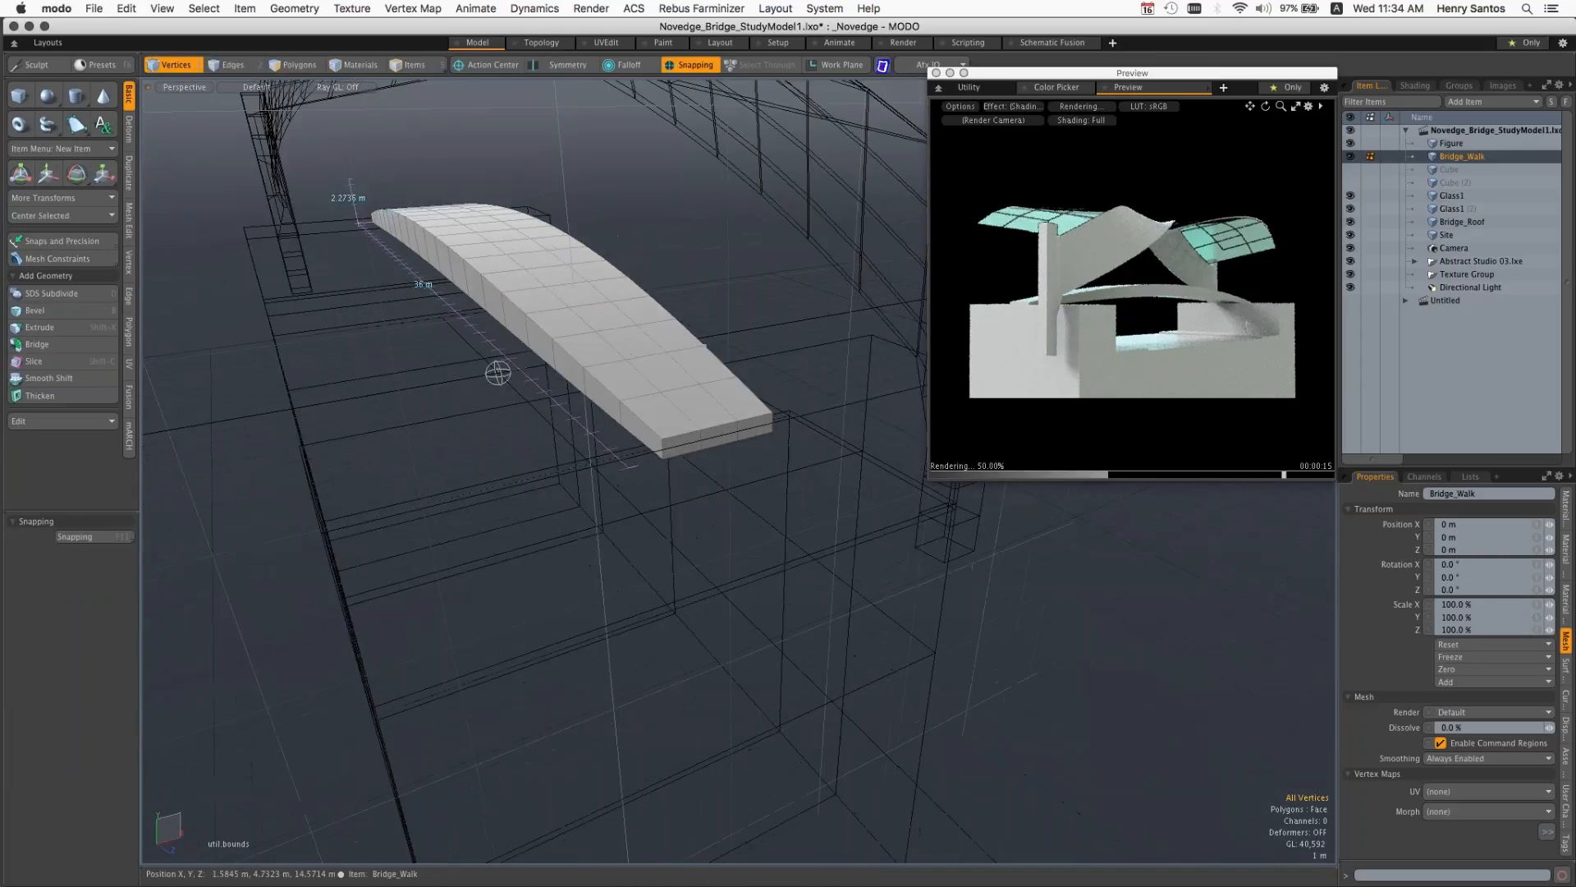
key(3)
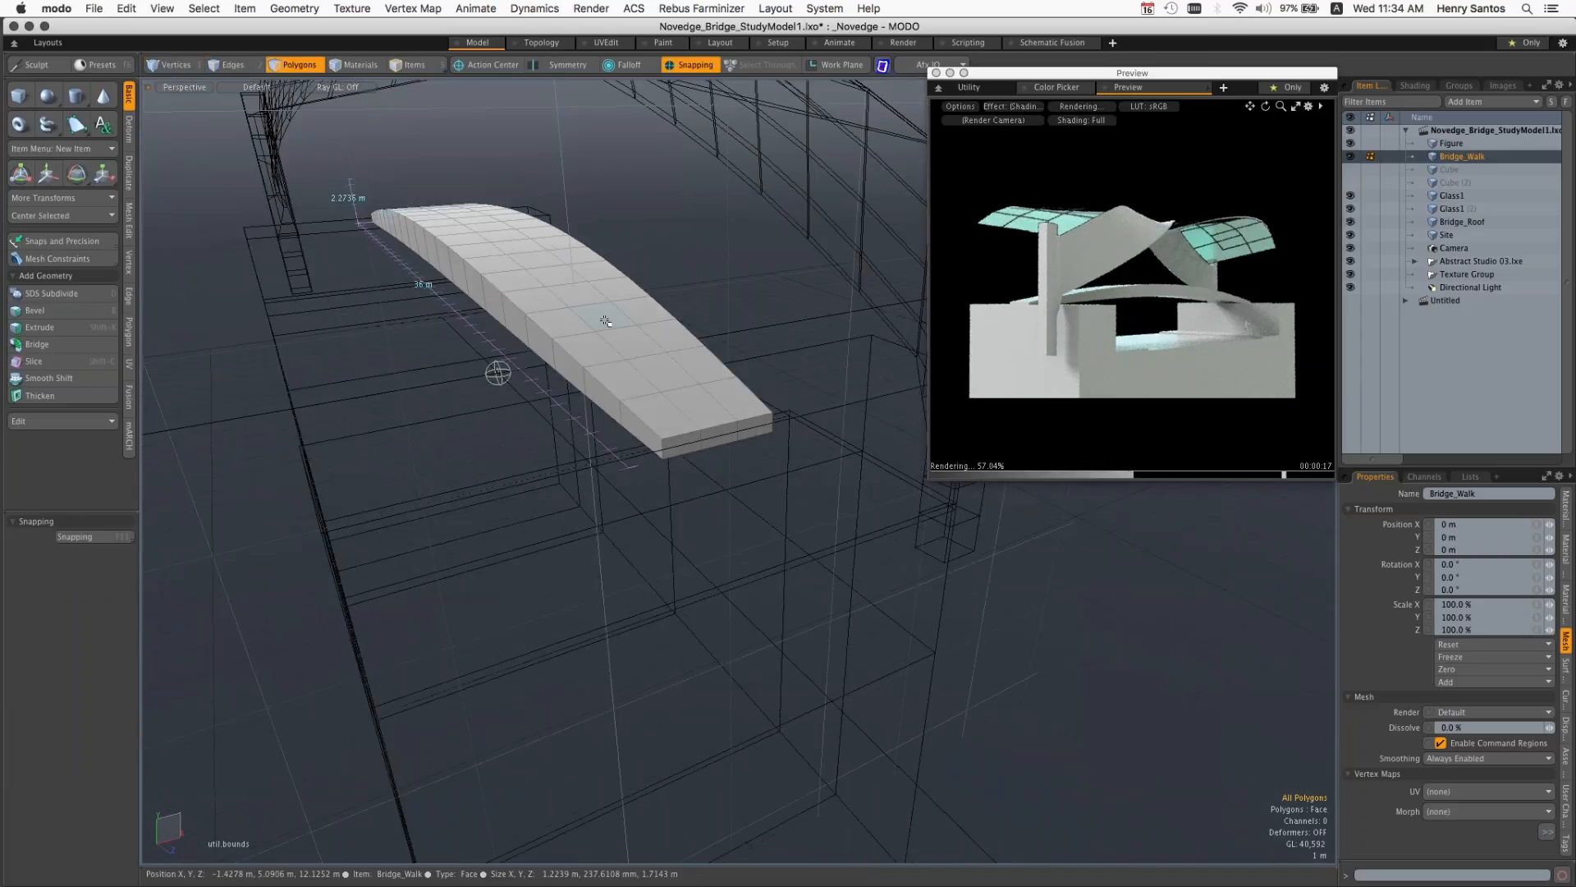
click(698, 409)
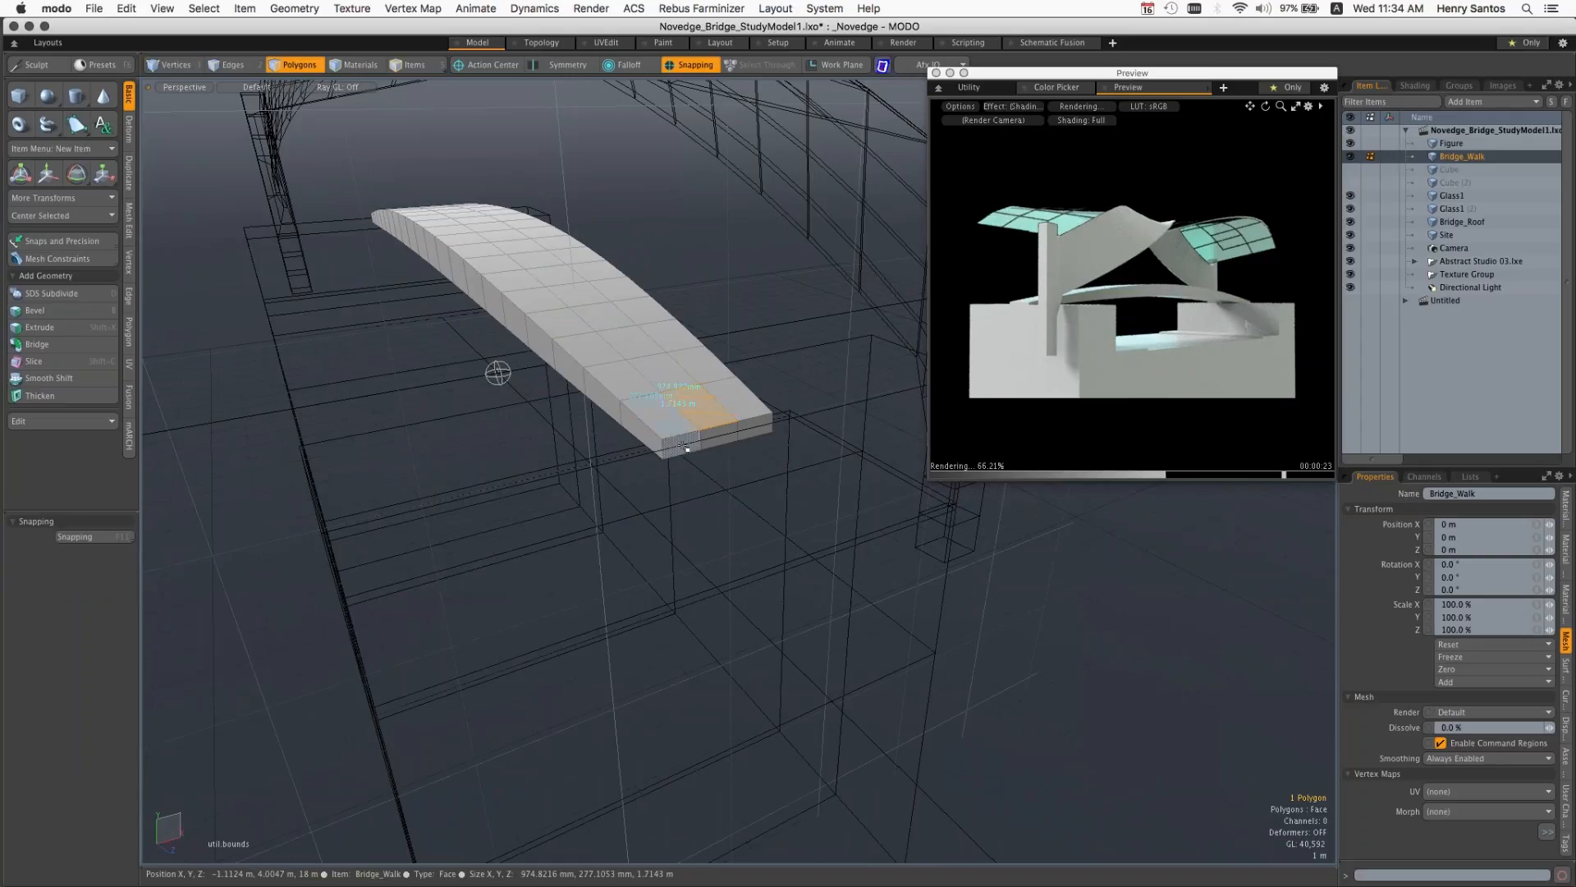
click(684, 448)
shift+click(720, 437)
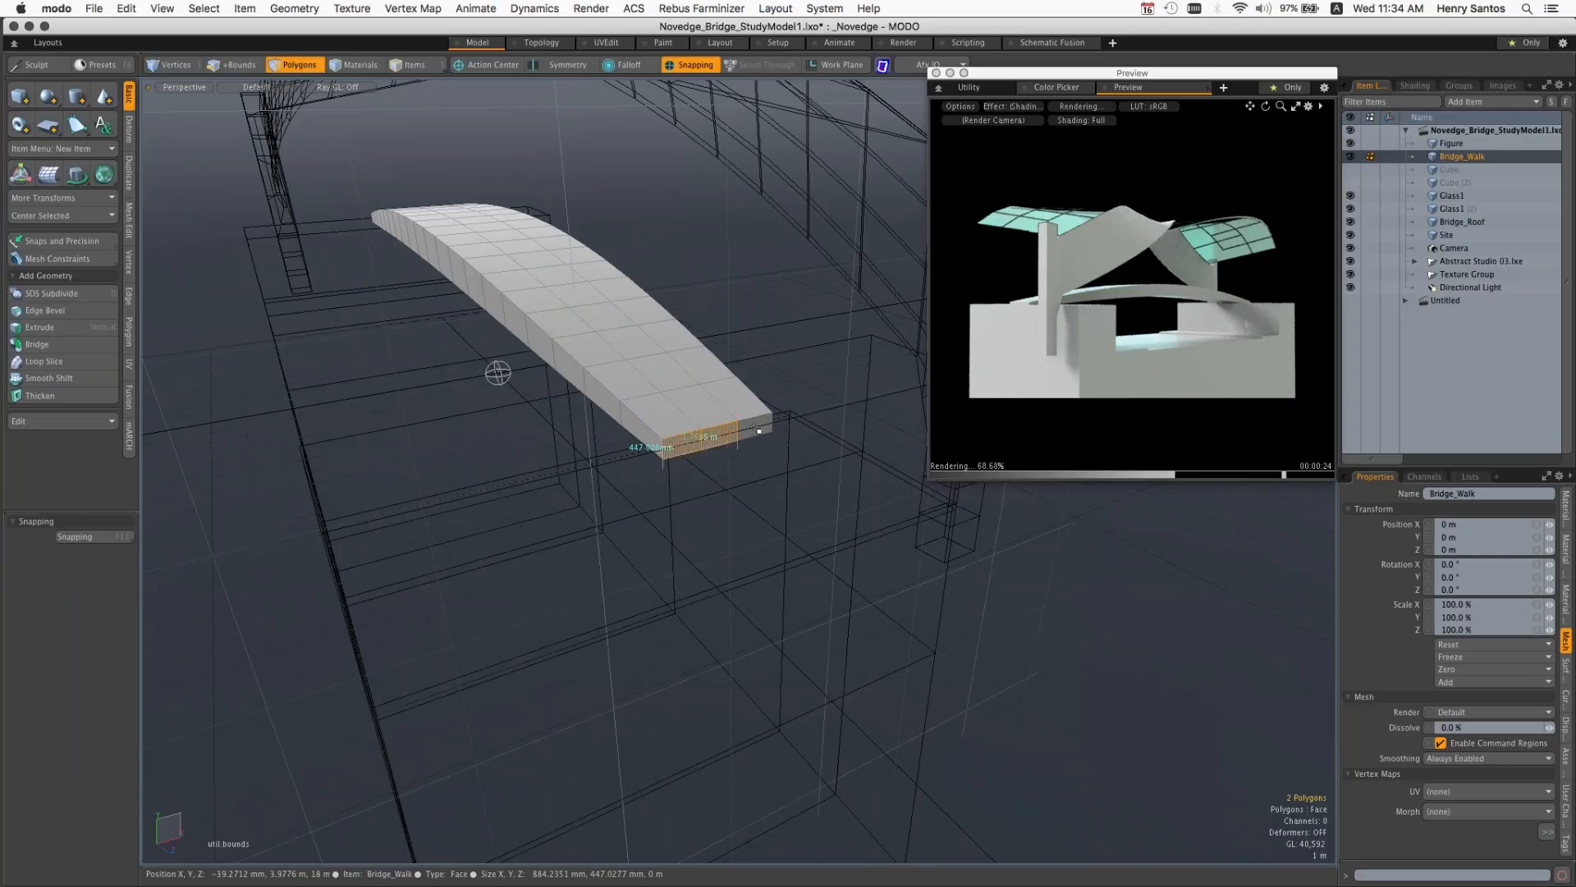
shift+click(756, 428)
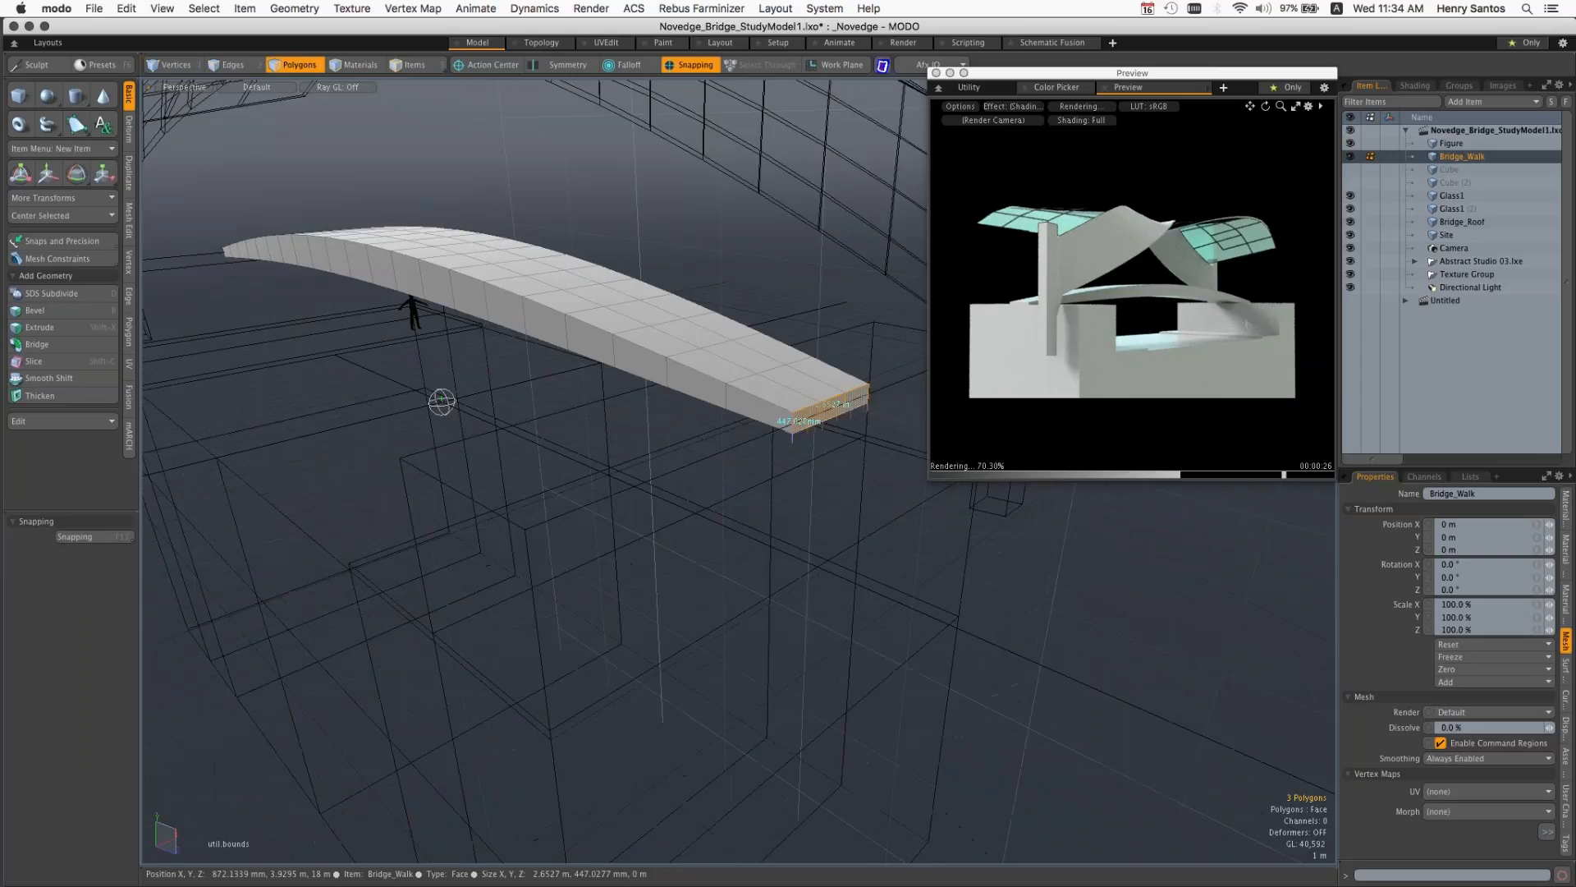
alt+shift+drag(829, 408, 805, 435)
Step: Try rotating the selected end polygons about Y around their own centre, and undo the rotation
key(e)
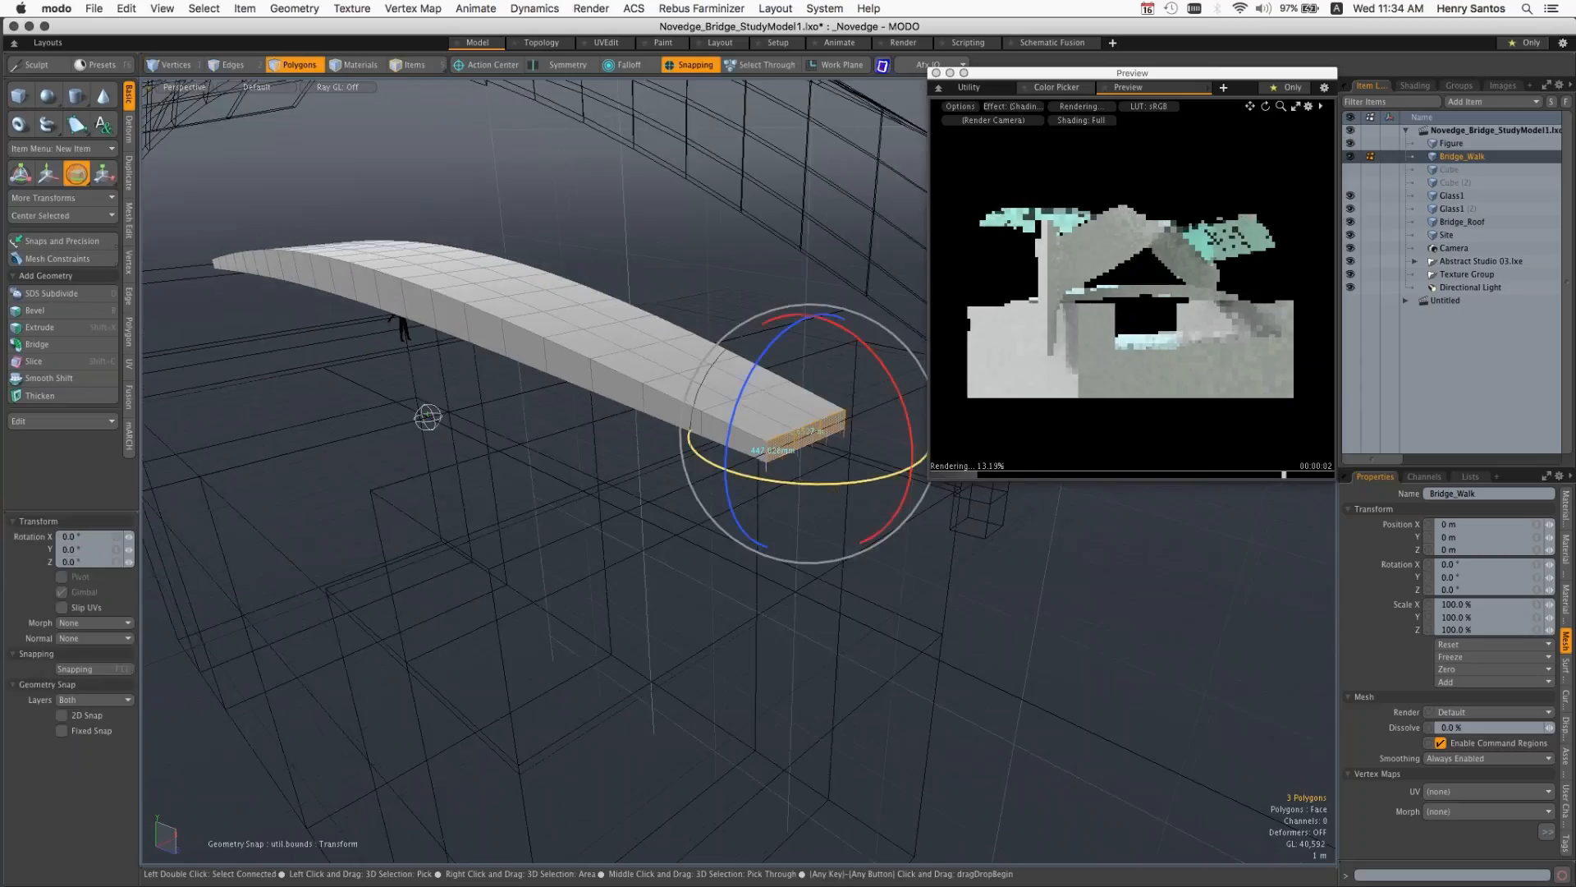
drag(798, 483, 823, 456)
key(super+z)
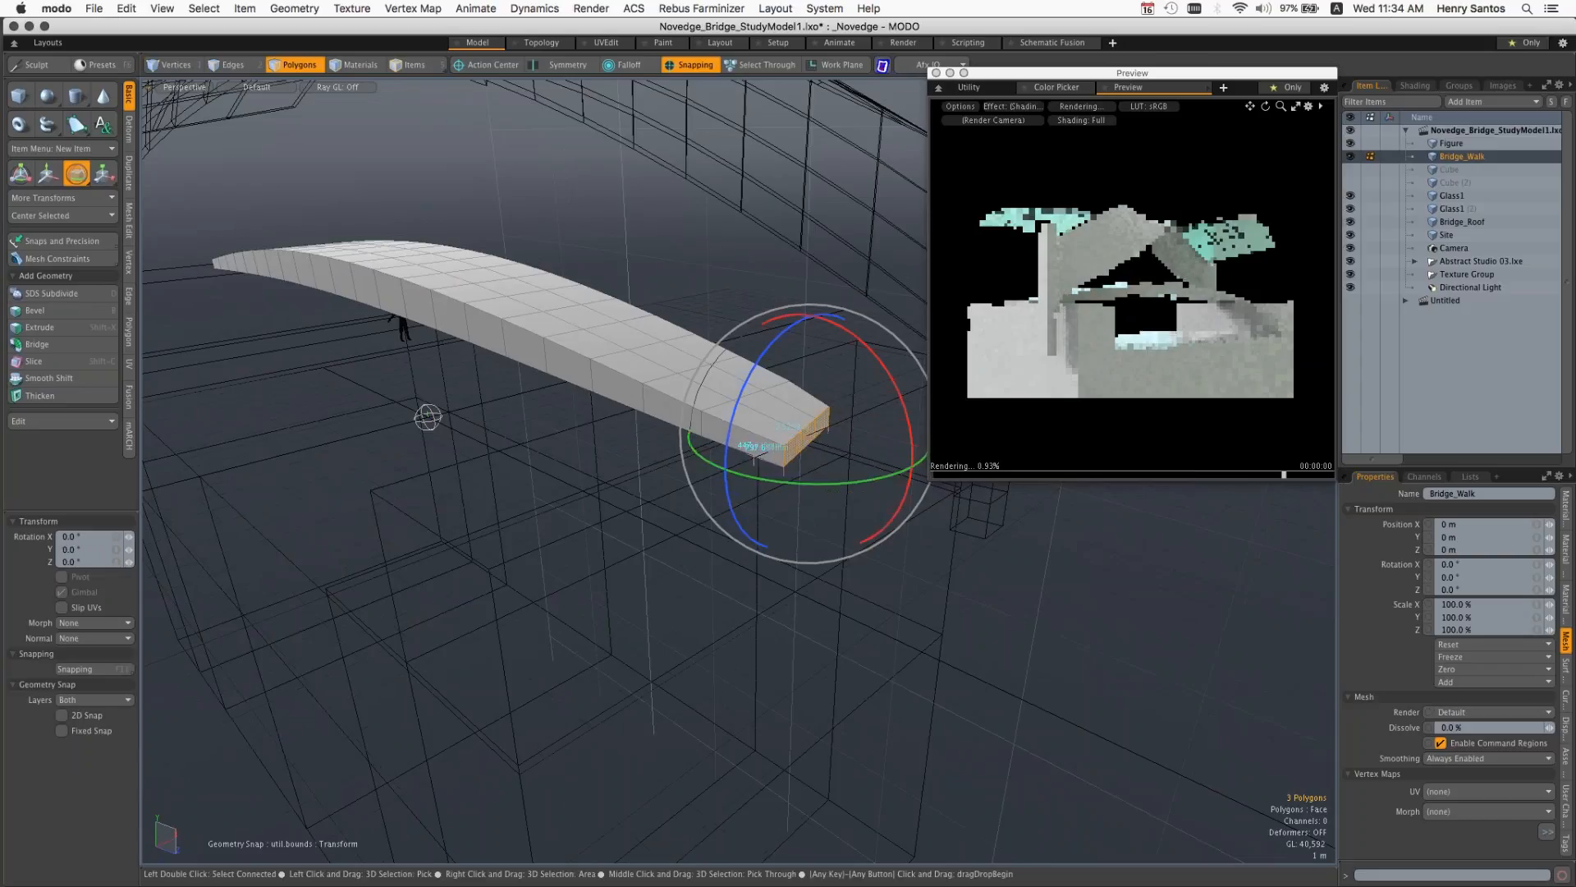
key(super+z)
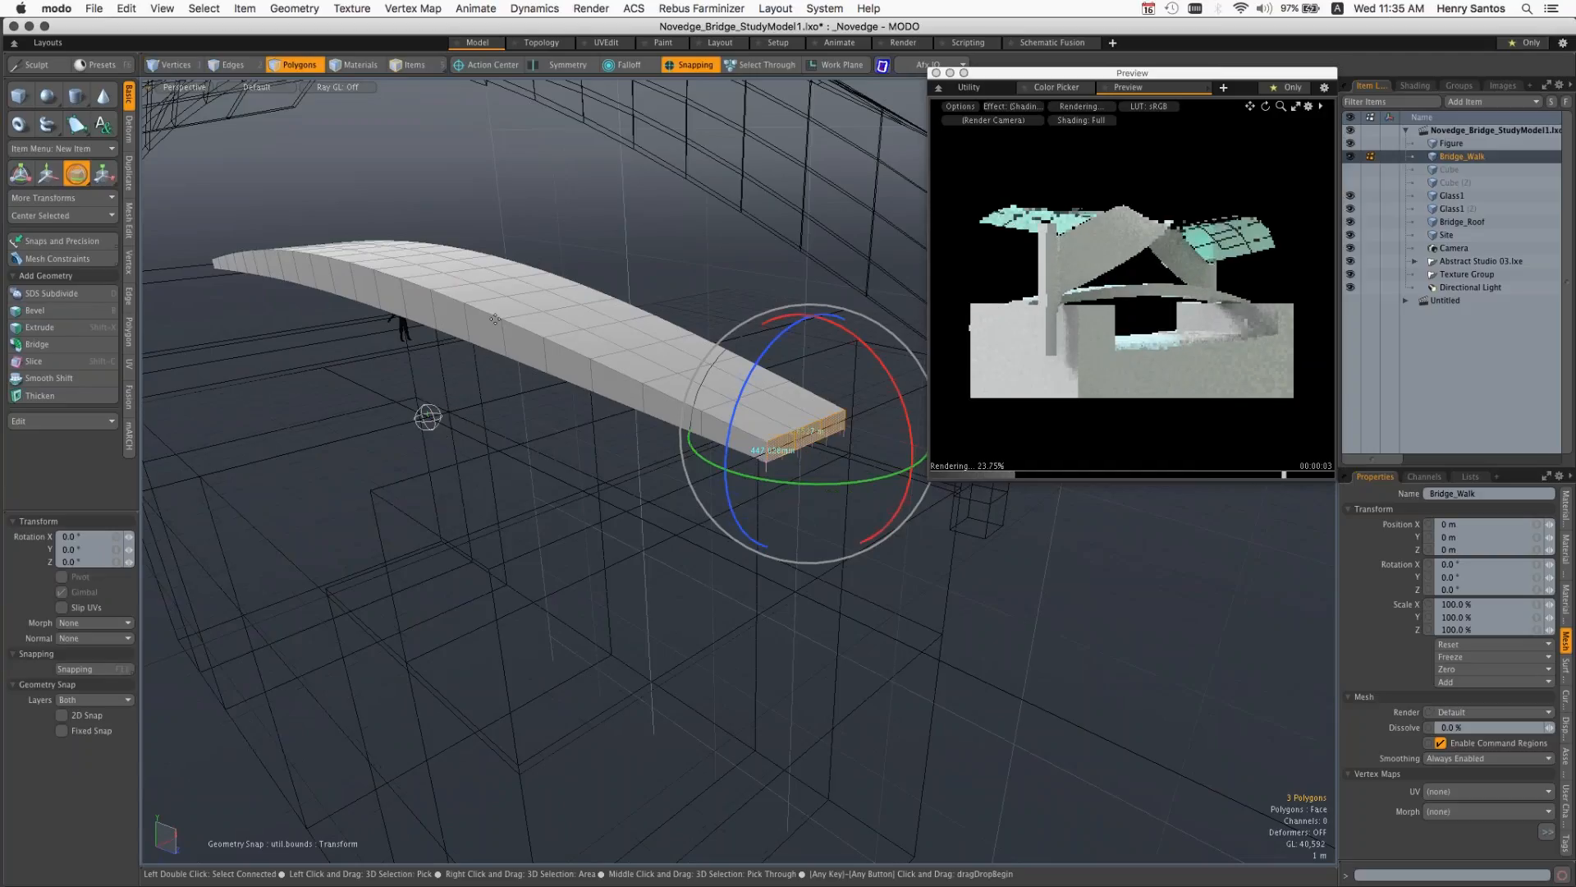
Step: Set the action center to Origin, try rotating the end polygons -8.0° about Y, and undo the rotation
click(495, 69)
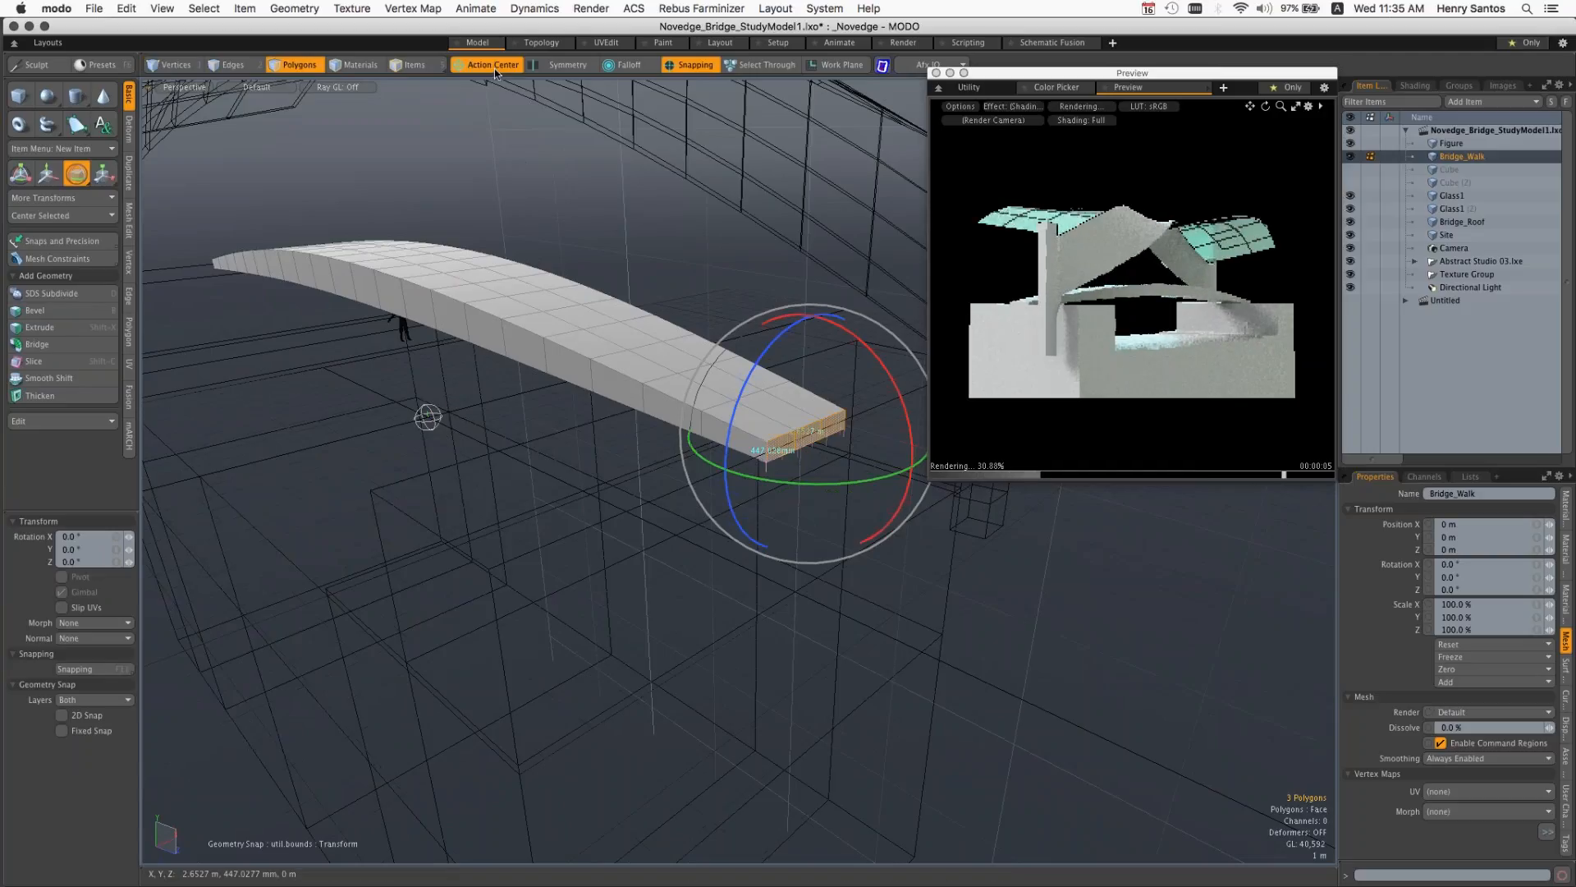
click(495, 68)
click(482, 151)
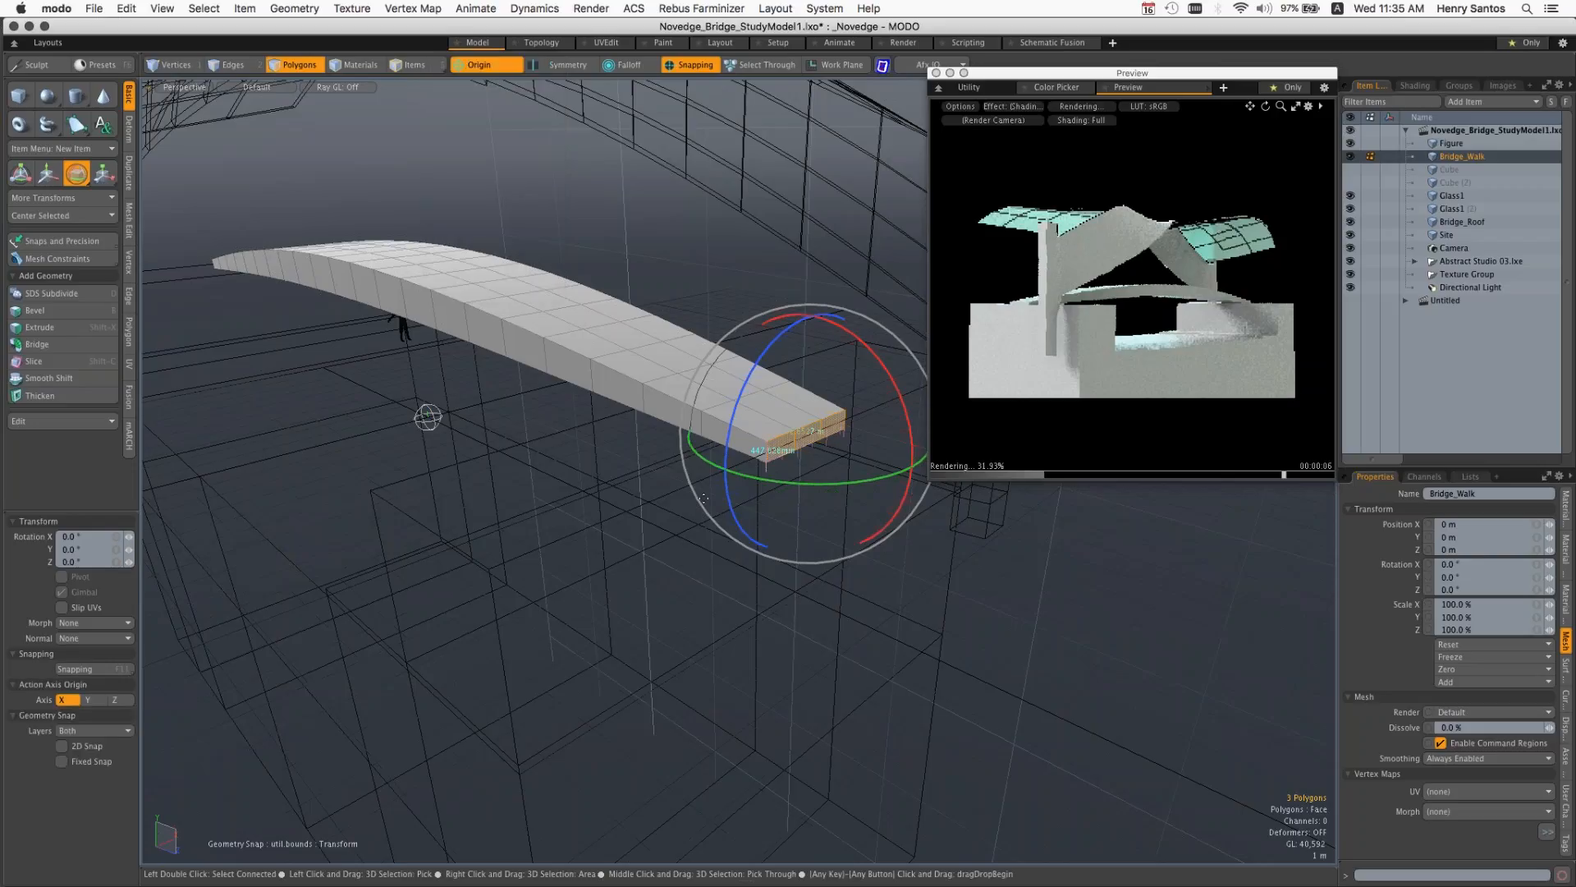
mouse_move(429, 417)
mouse_down()
mouse_move(459, 420)
mouse_move(421, 420)
mouse_up()
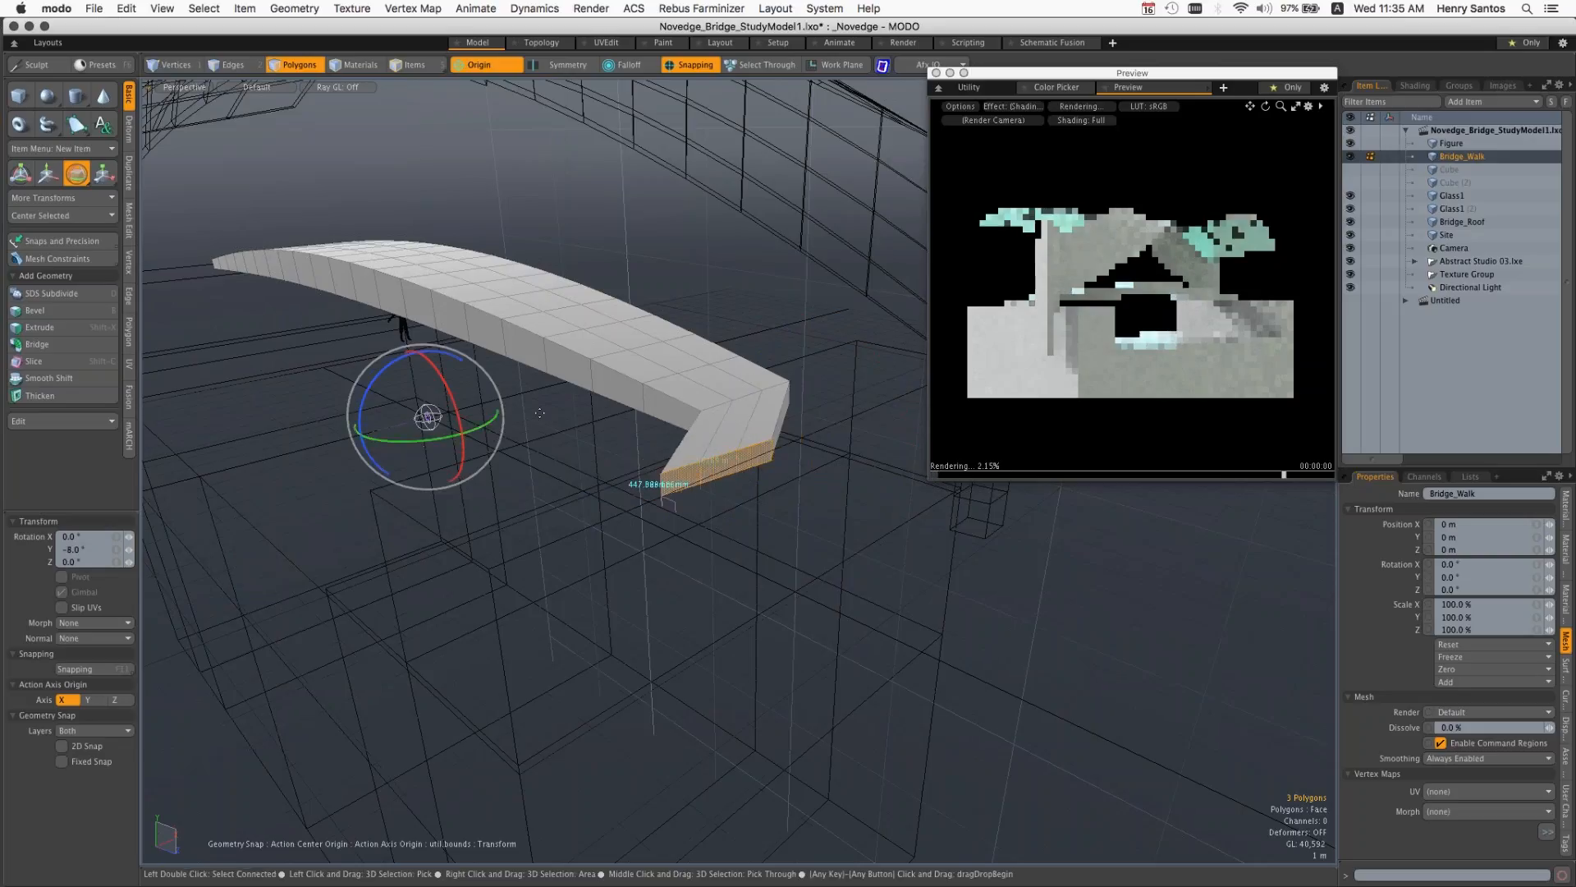
key(super+z)
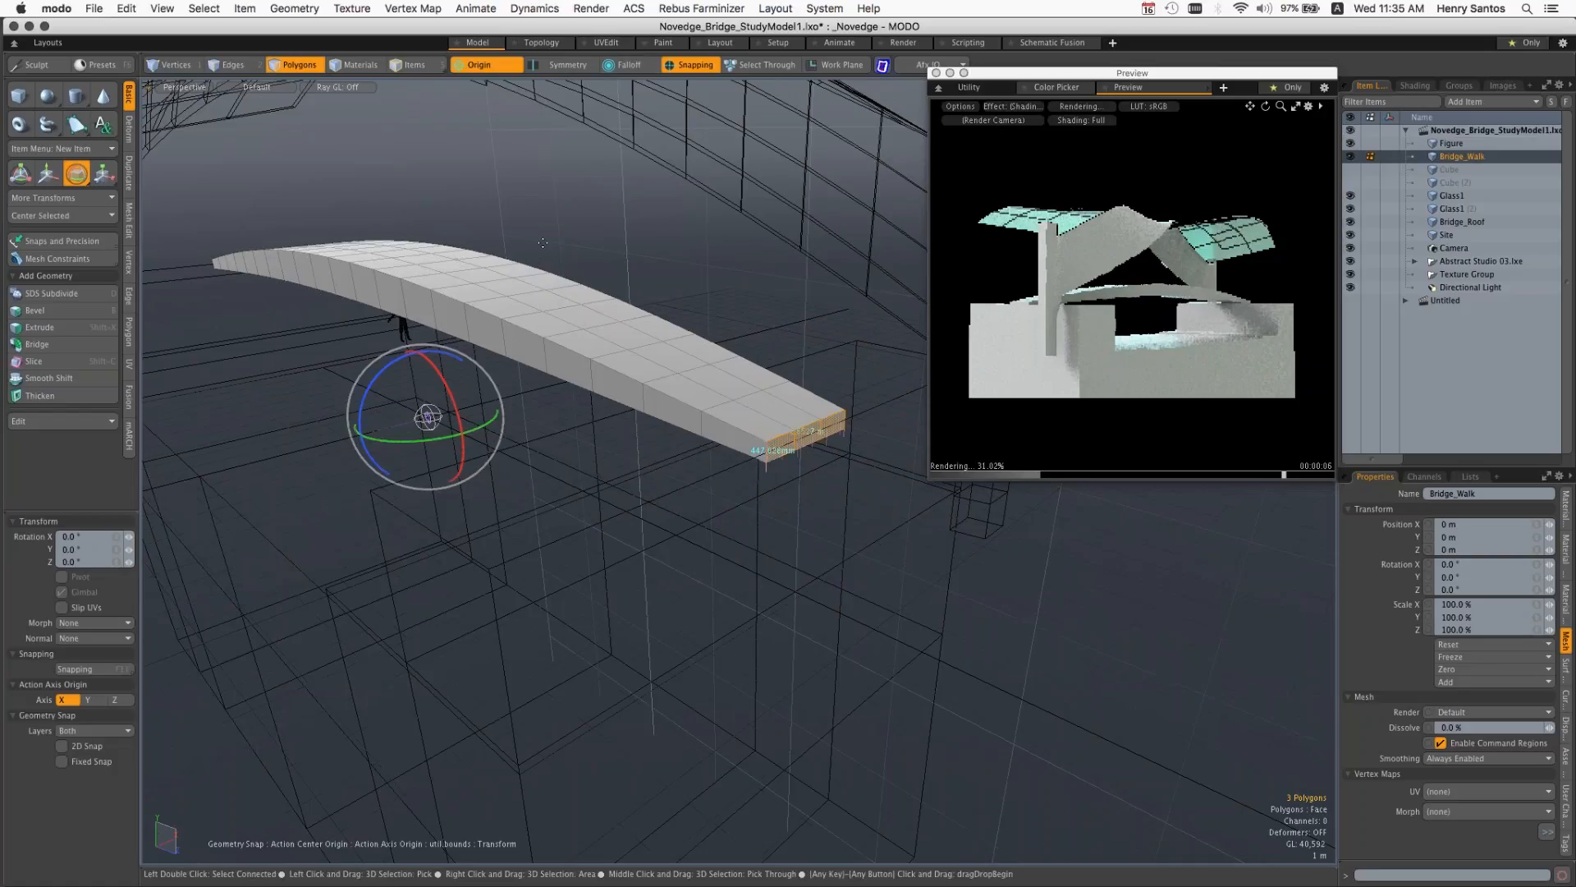
Step: Add a Linear falloff and try rotating the end polygons -3.4° about Y with it, ending with nothing selected
click(637, 71)
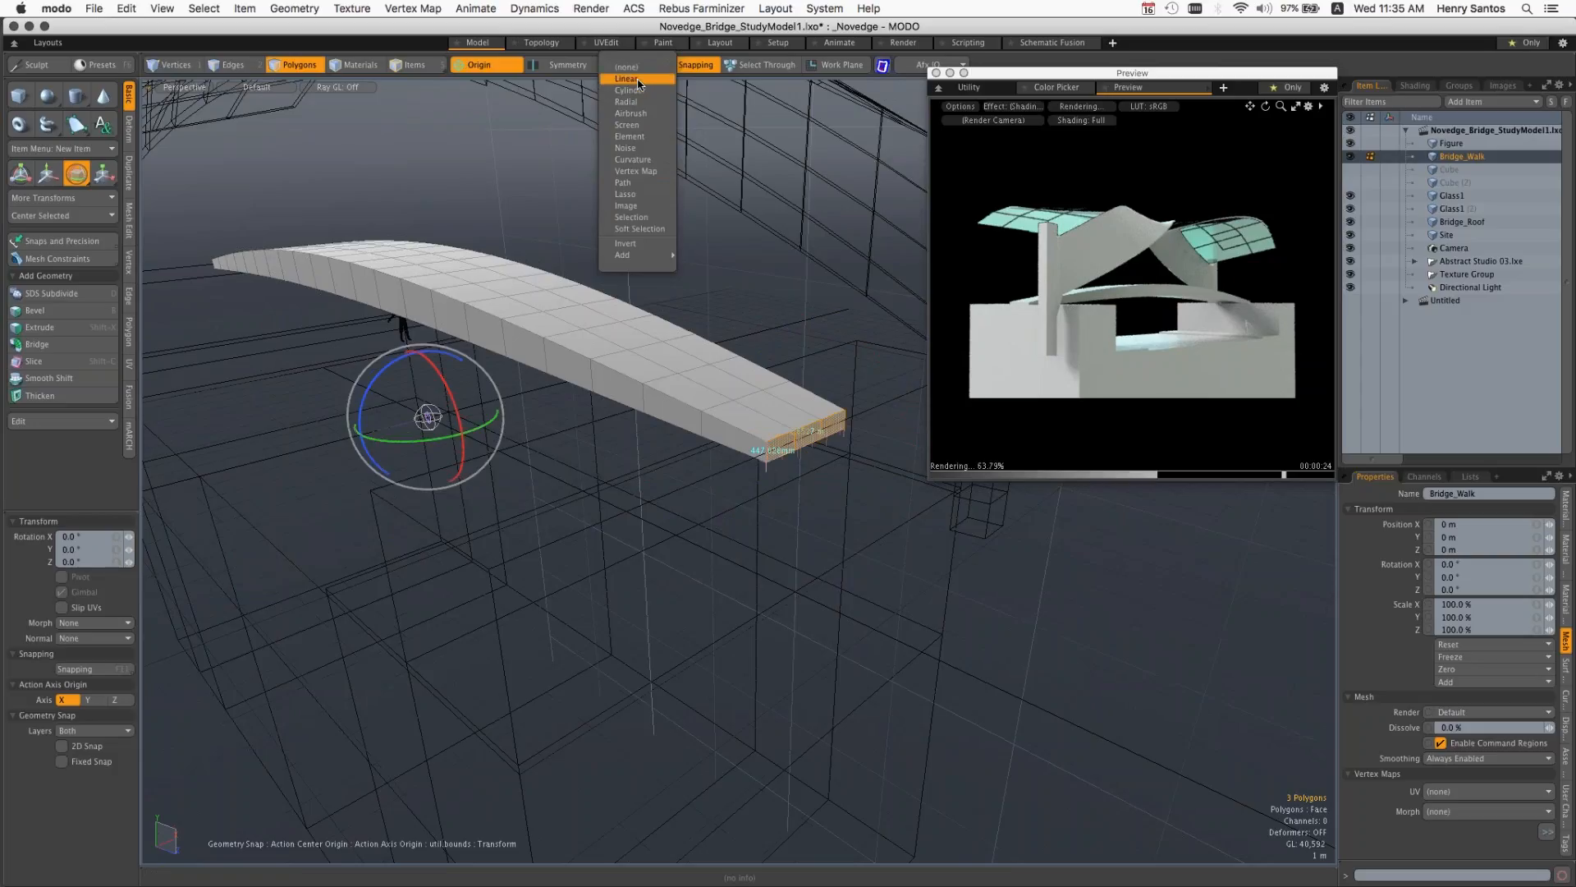
click(637, 80)
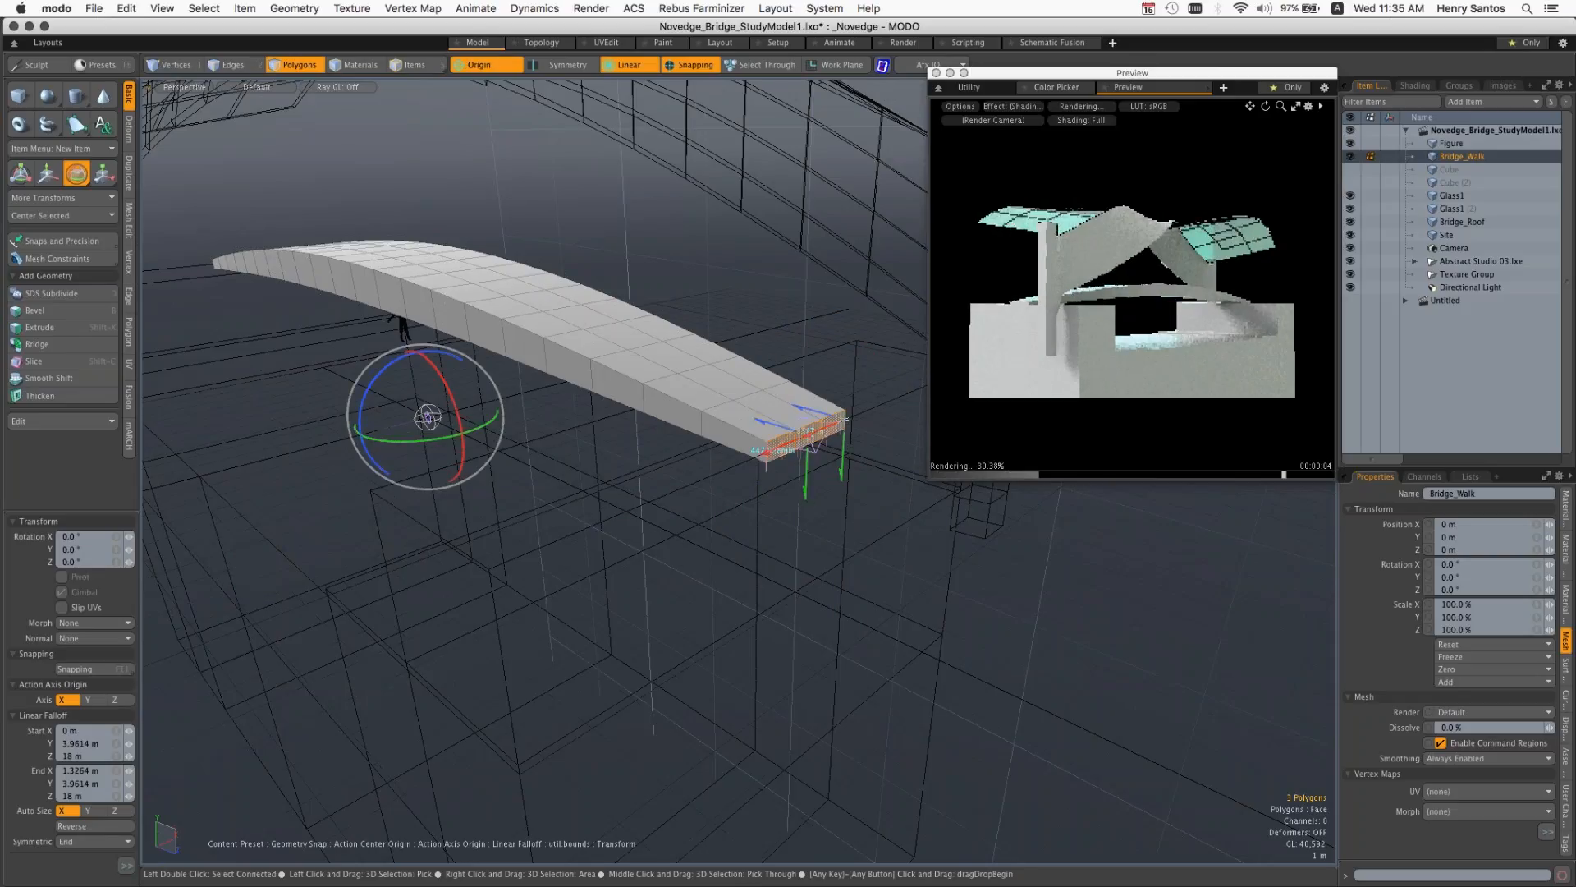
mouse_move(473, 433)
mouse_down()
mouse_move(443, 427)
mouse_move(458, 426)
mouse_up()
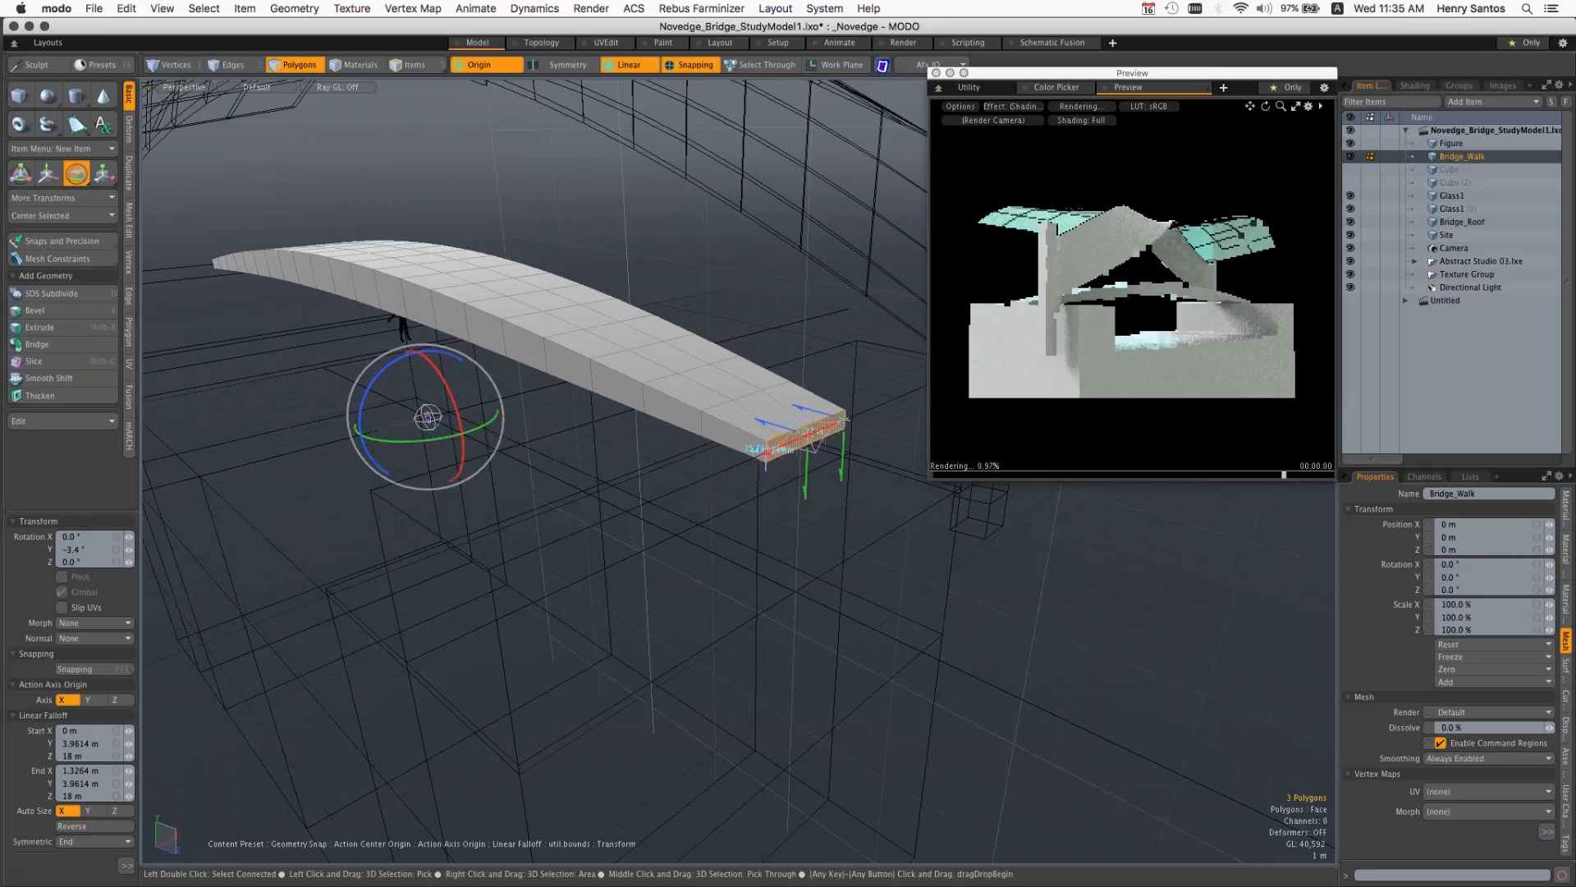
key(space)
click(781, 368)
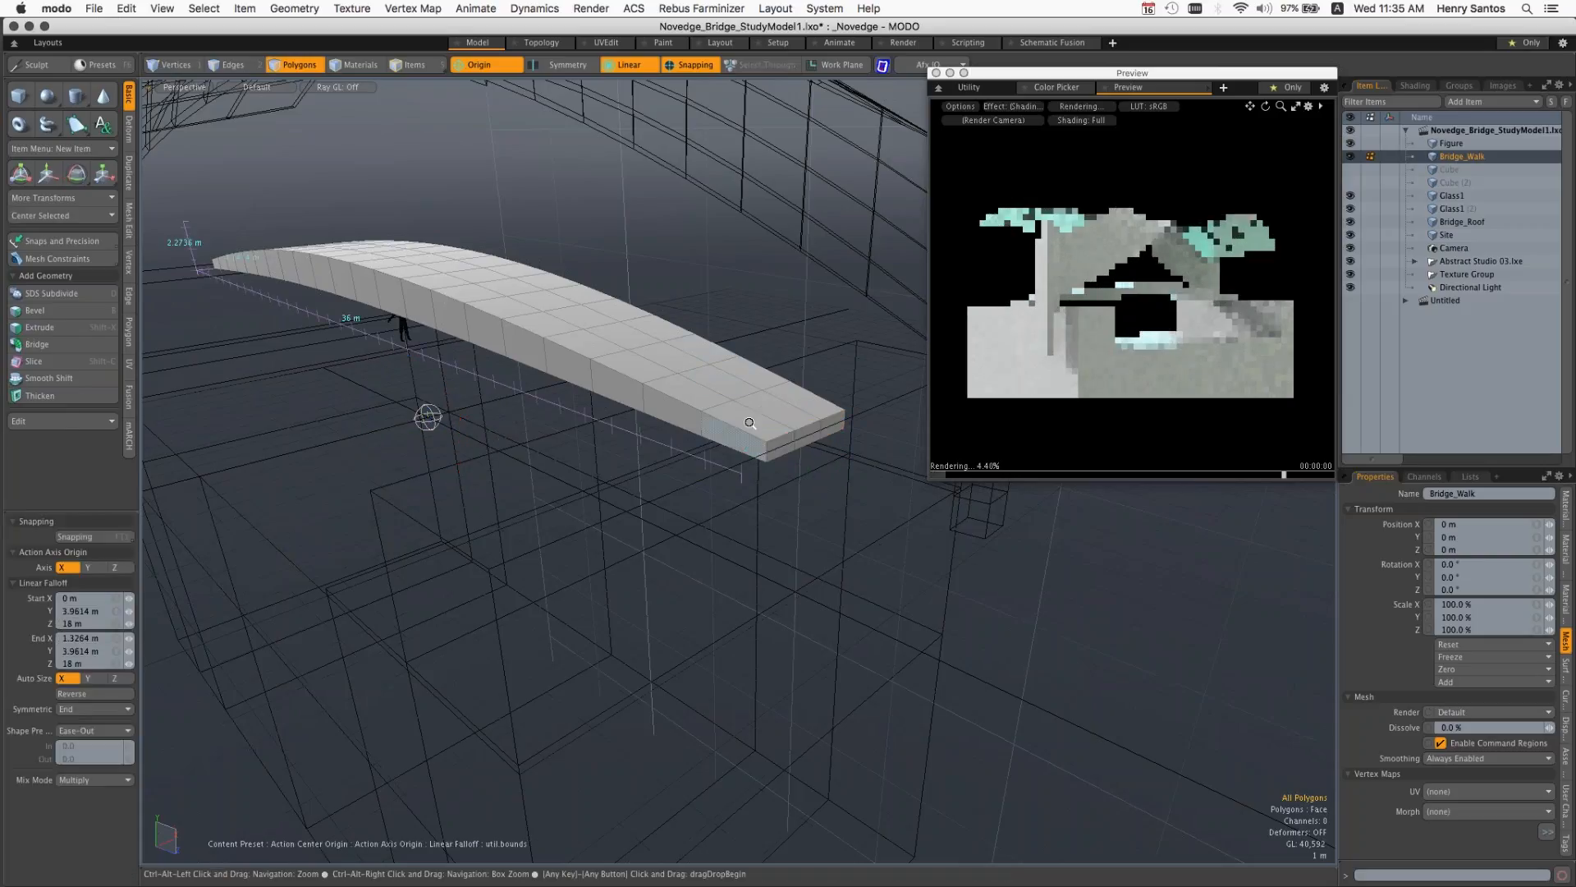
Step: Select all connected polygons of the walkway and reset the action center from Origin to none
mouse_move(750, 423)
ctrl+alt+mouse_down()
mouse_move(784, 423)
mouse_move(759, 438)
ctrl+alt+mouse_up()
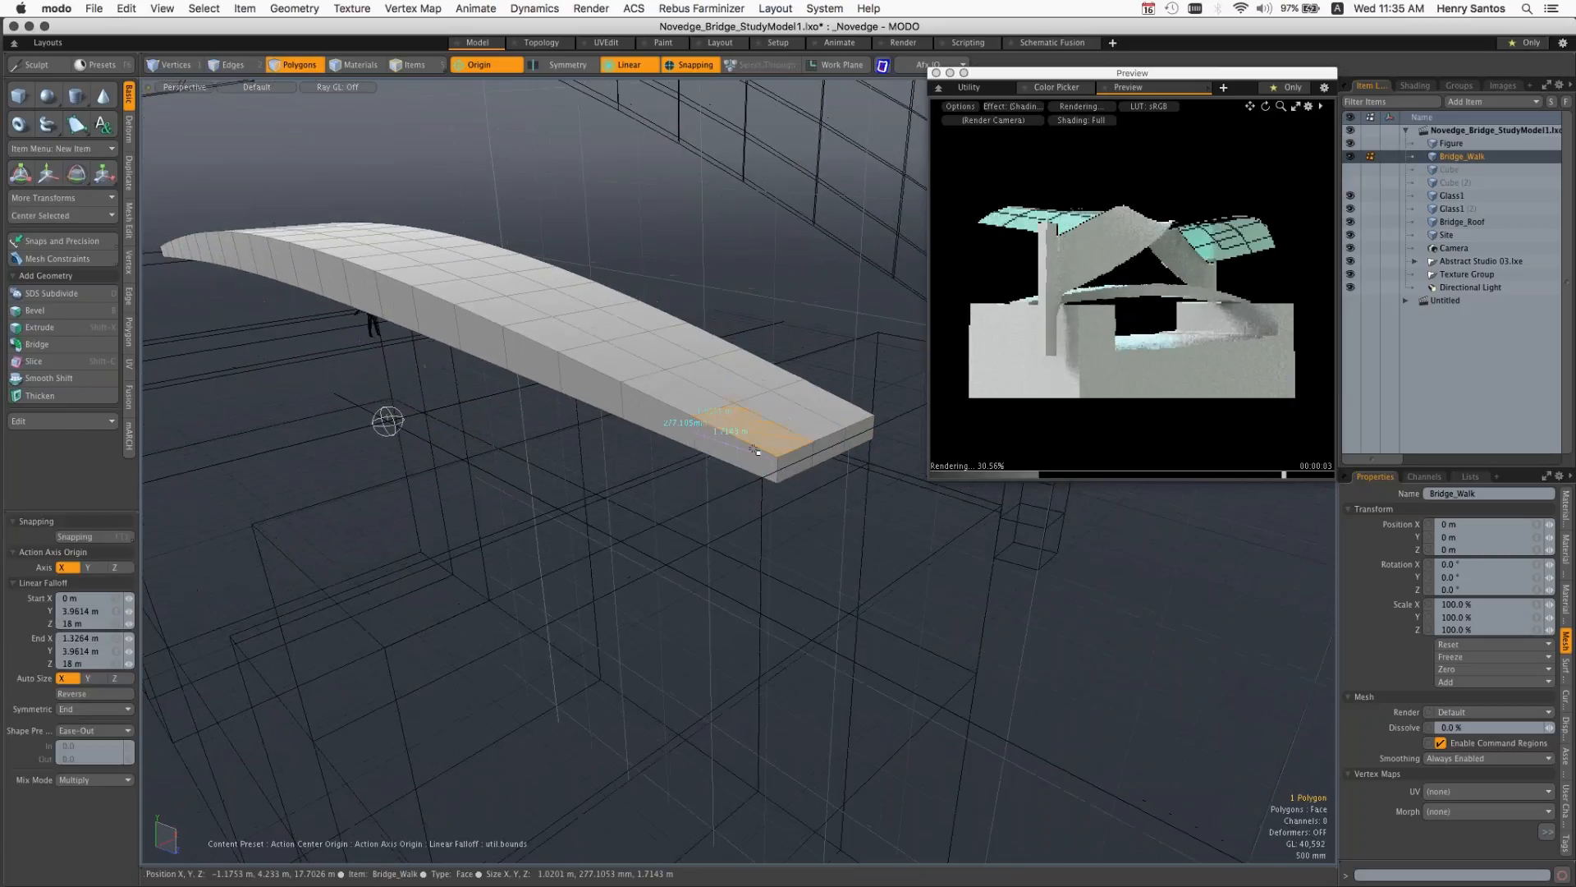
double_click(757, 443)
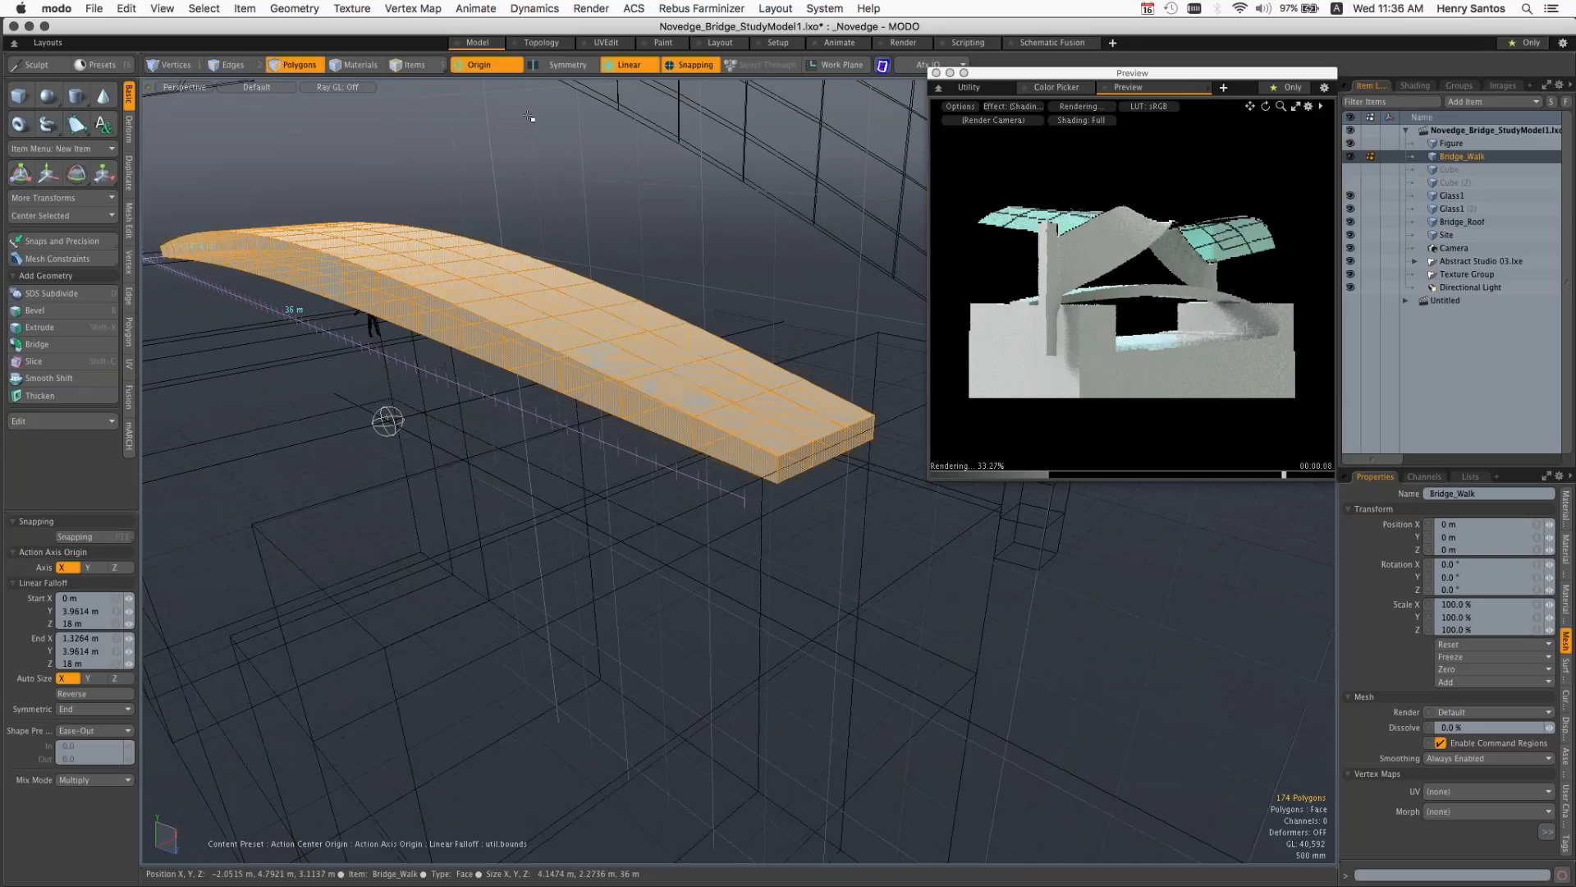
click(486, 66)
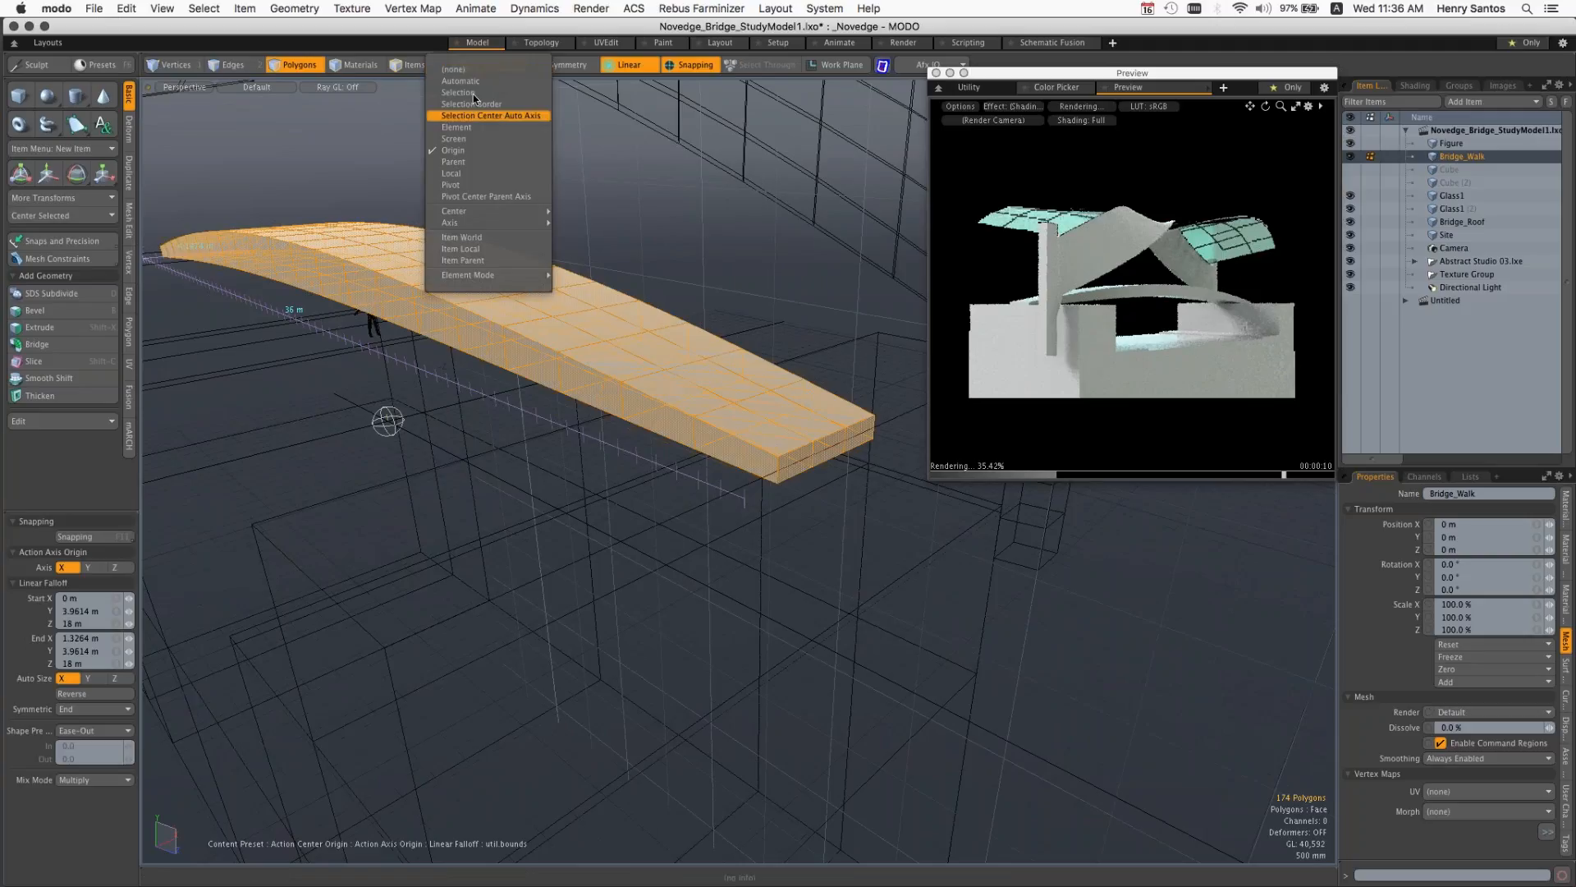
click(466, 128)
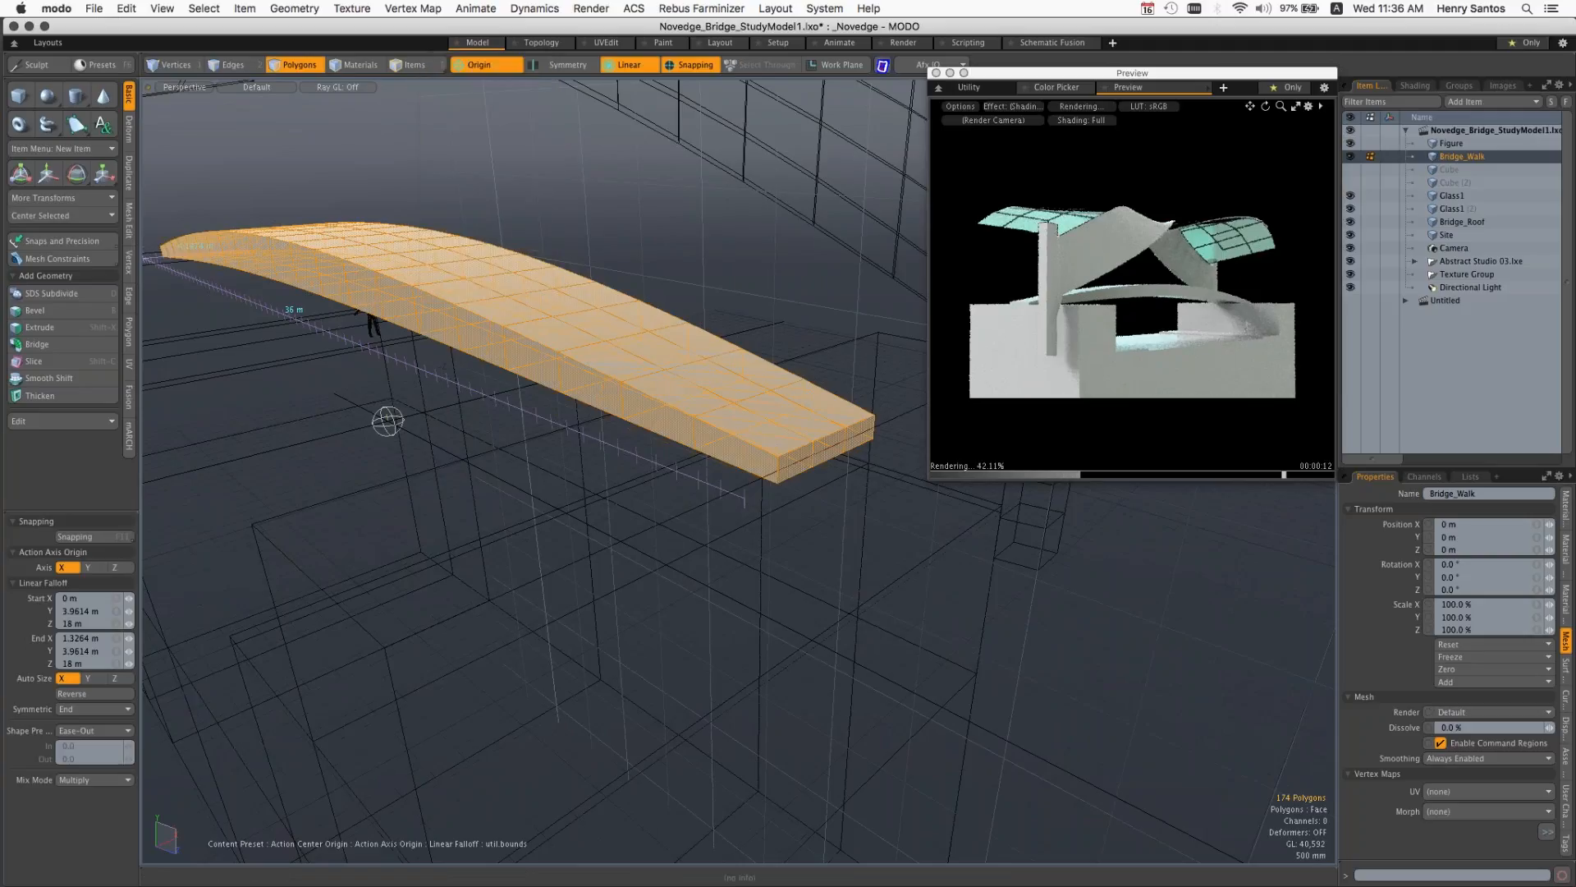
click(493, 67)
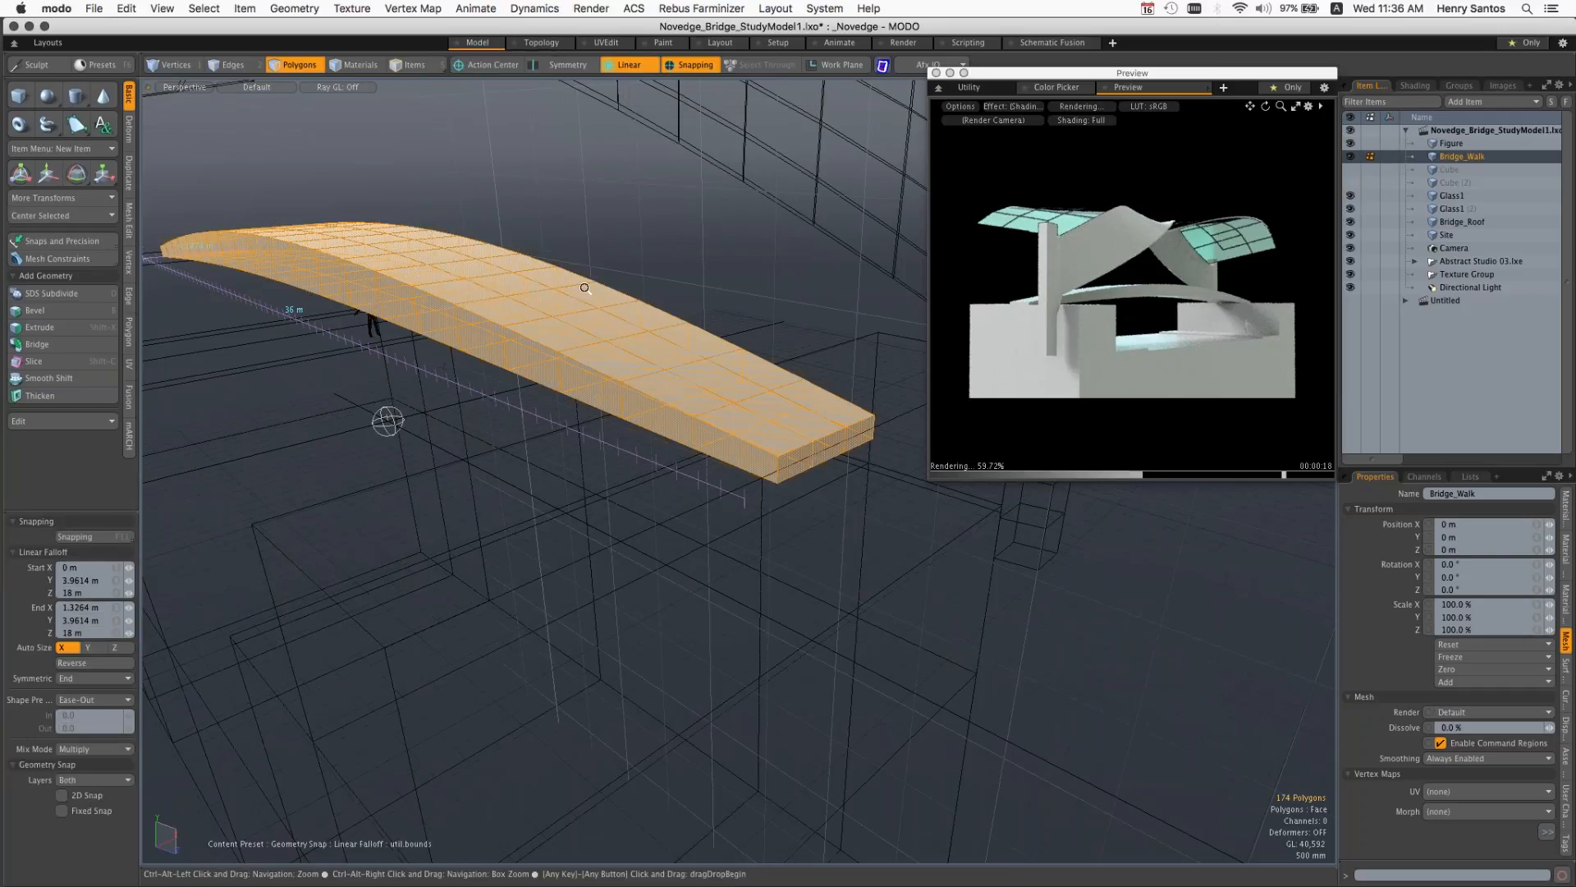
ctrl+alt+drag(585, 288, 555, 293)
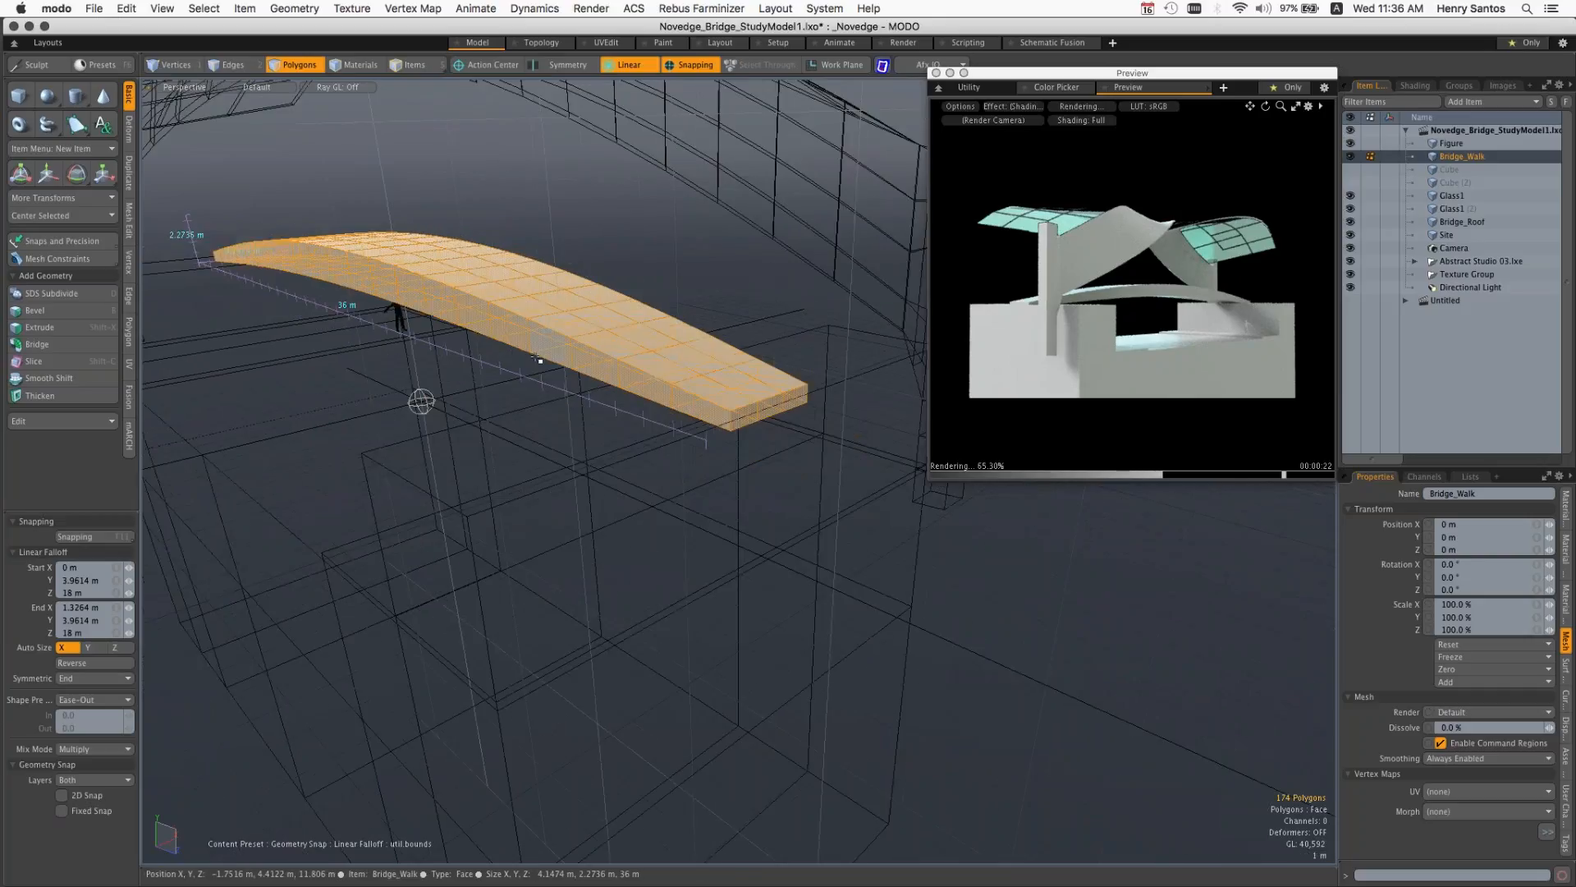
Step: Move the walkway mesh -4.6747 m along Y through the linear falloff, and reduce the move to -1.6247 m
key(w)
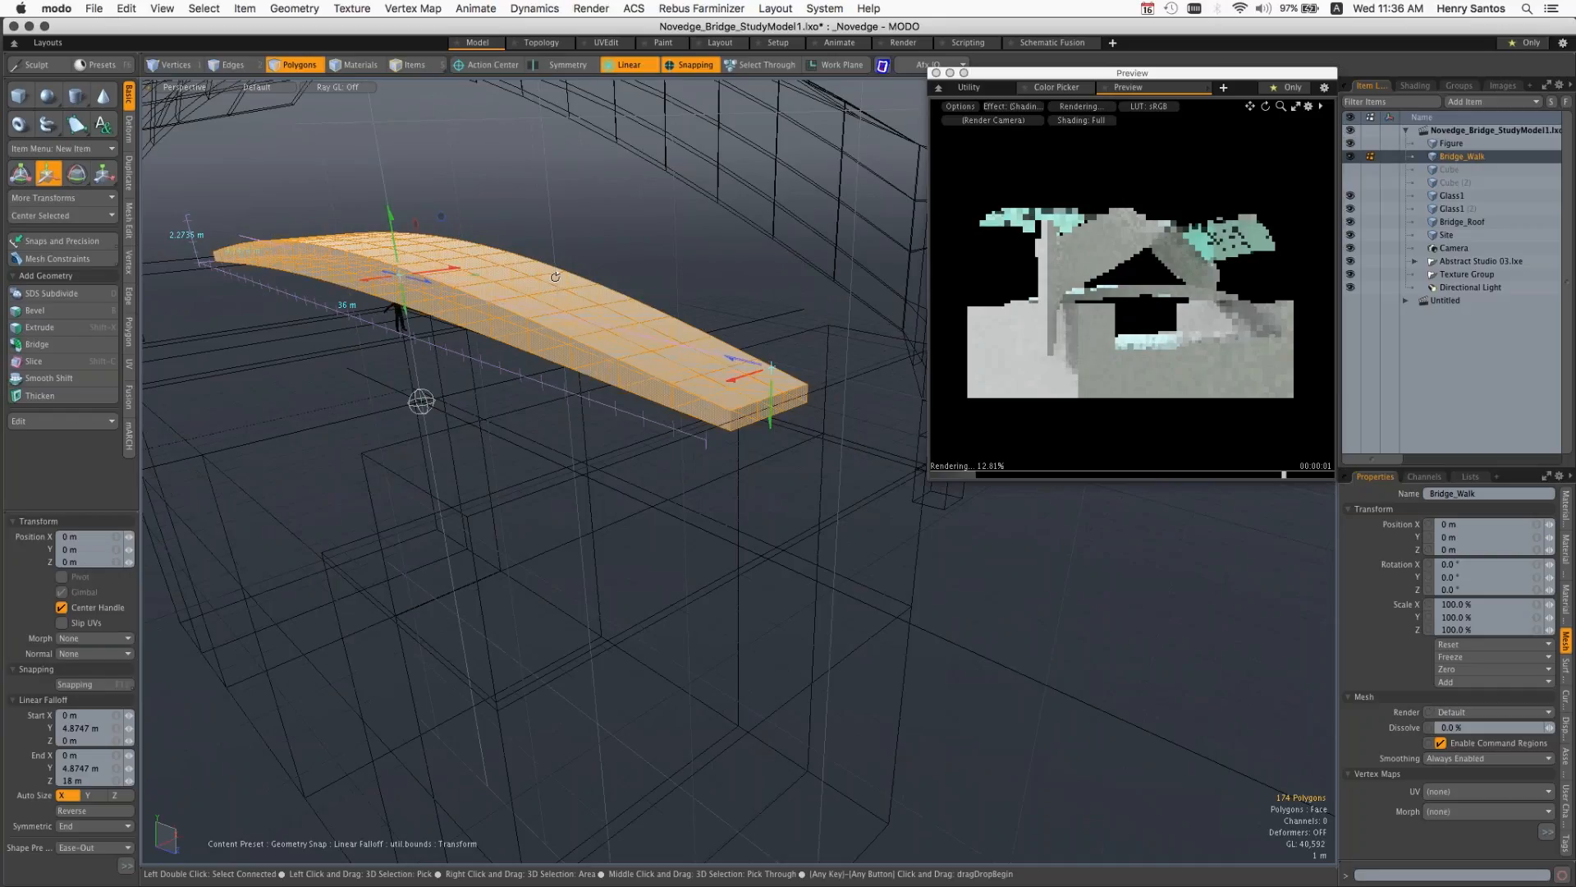
alt+drag(555, 276, 611, 289)
drag(373, 261, 393, 458)
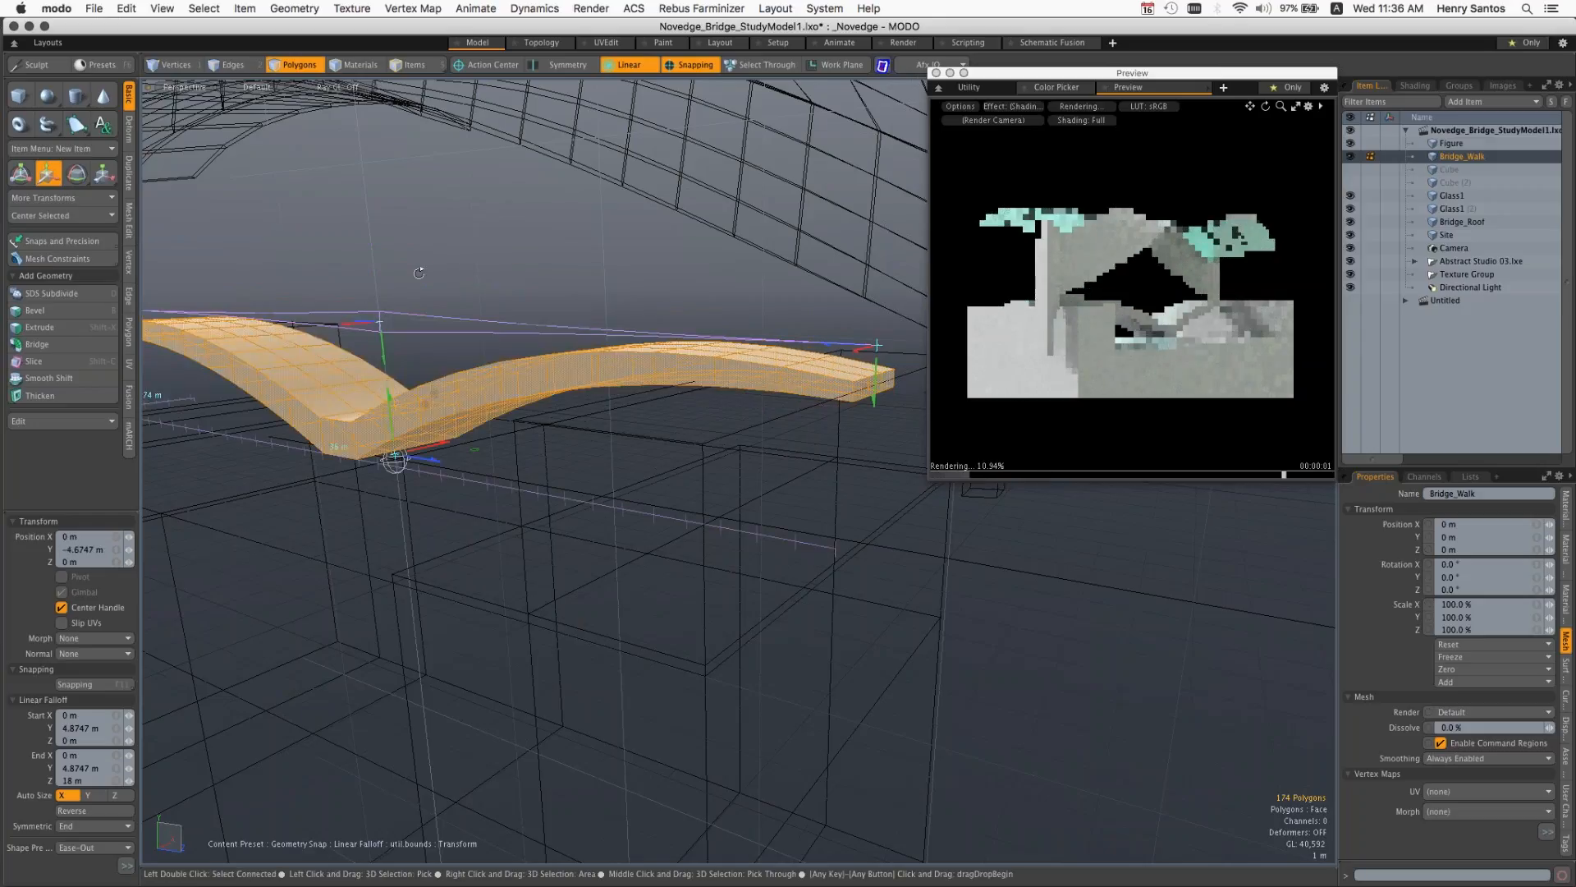
alt+drag(419, 273, 513, 289)
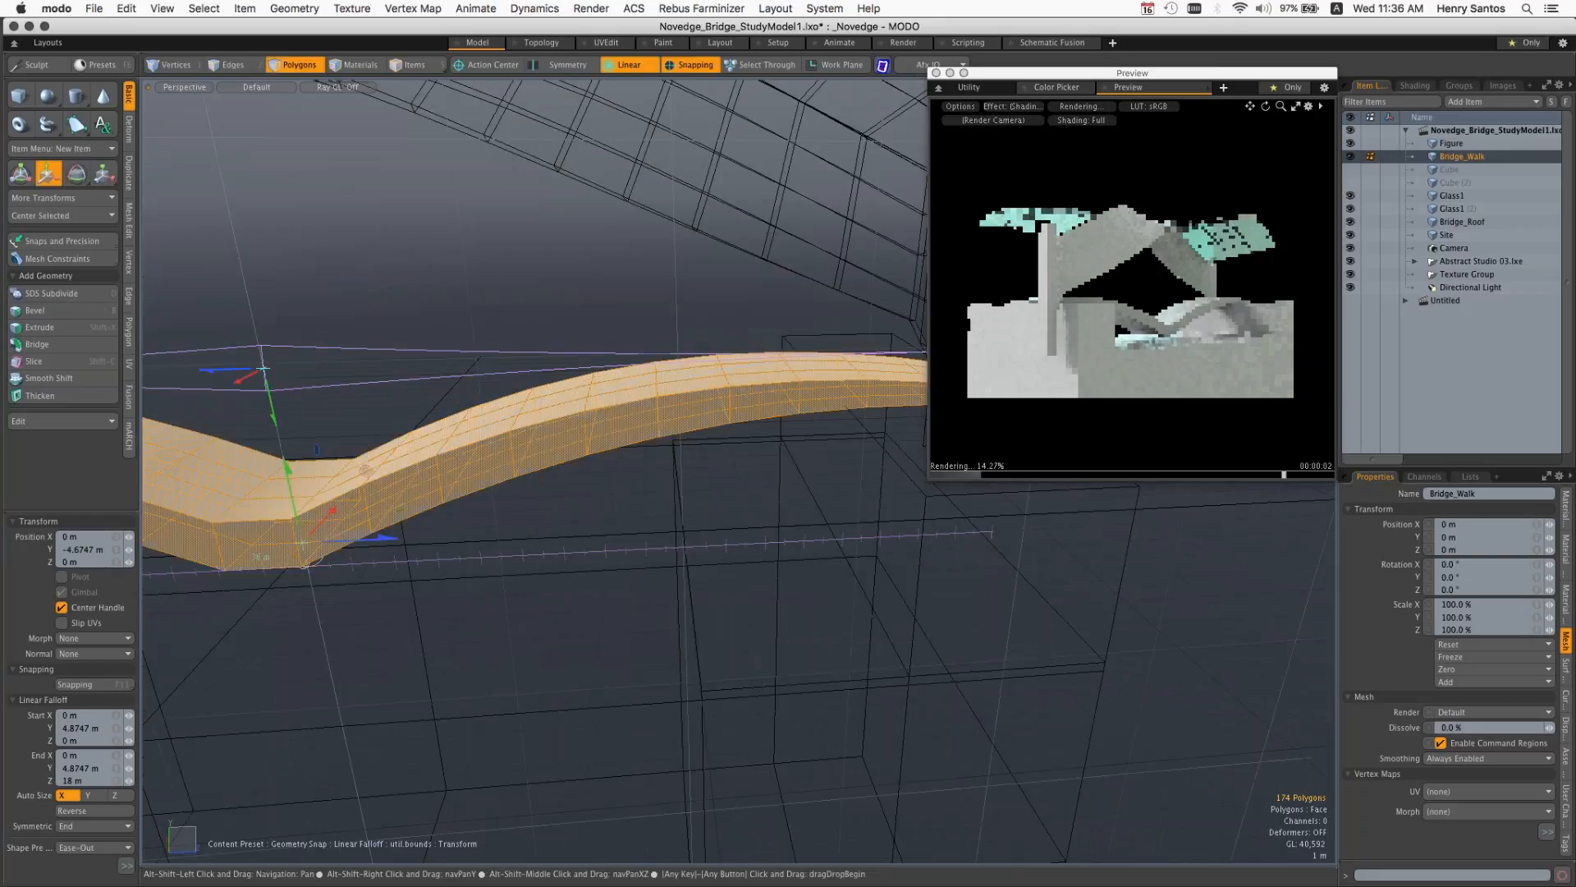
alt+drag(365, 470, 465, 313)
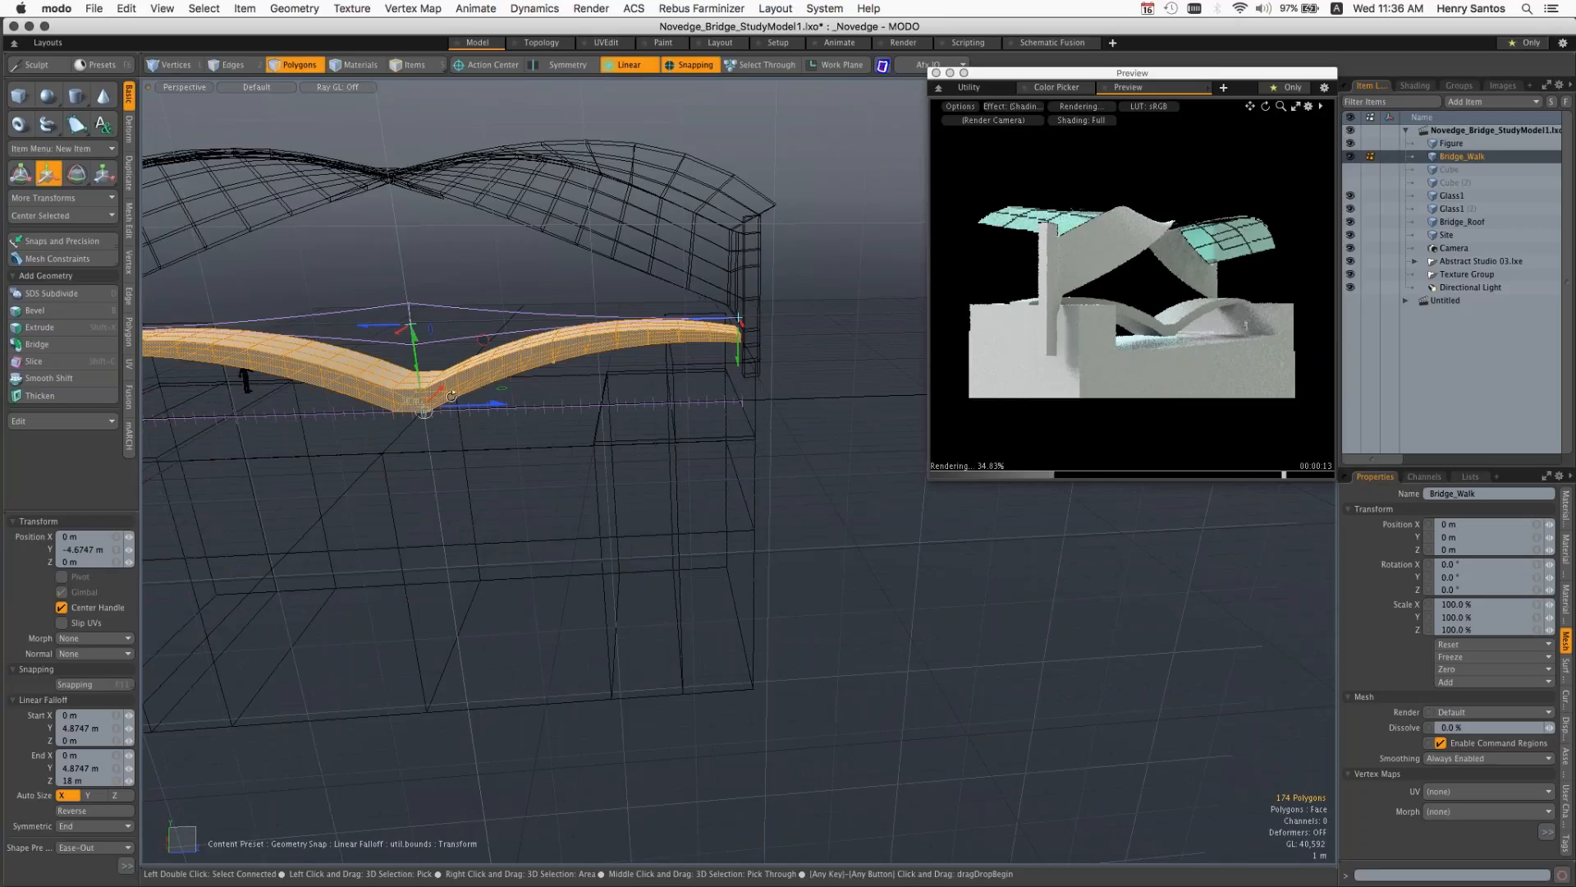
alt+drag(452, 397, 456, 396)
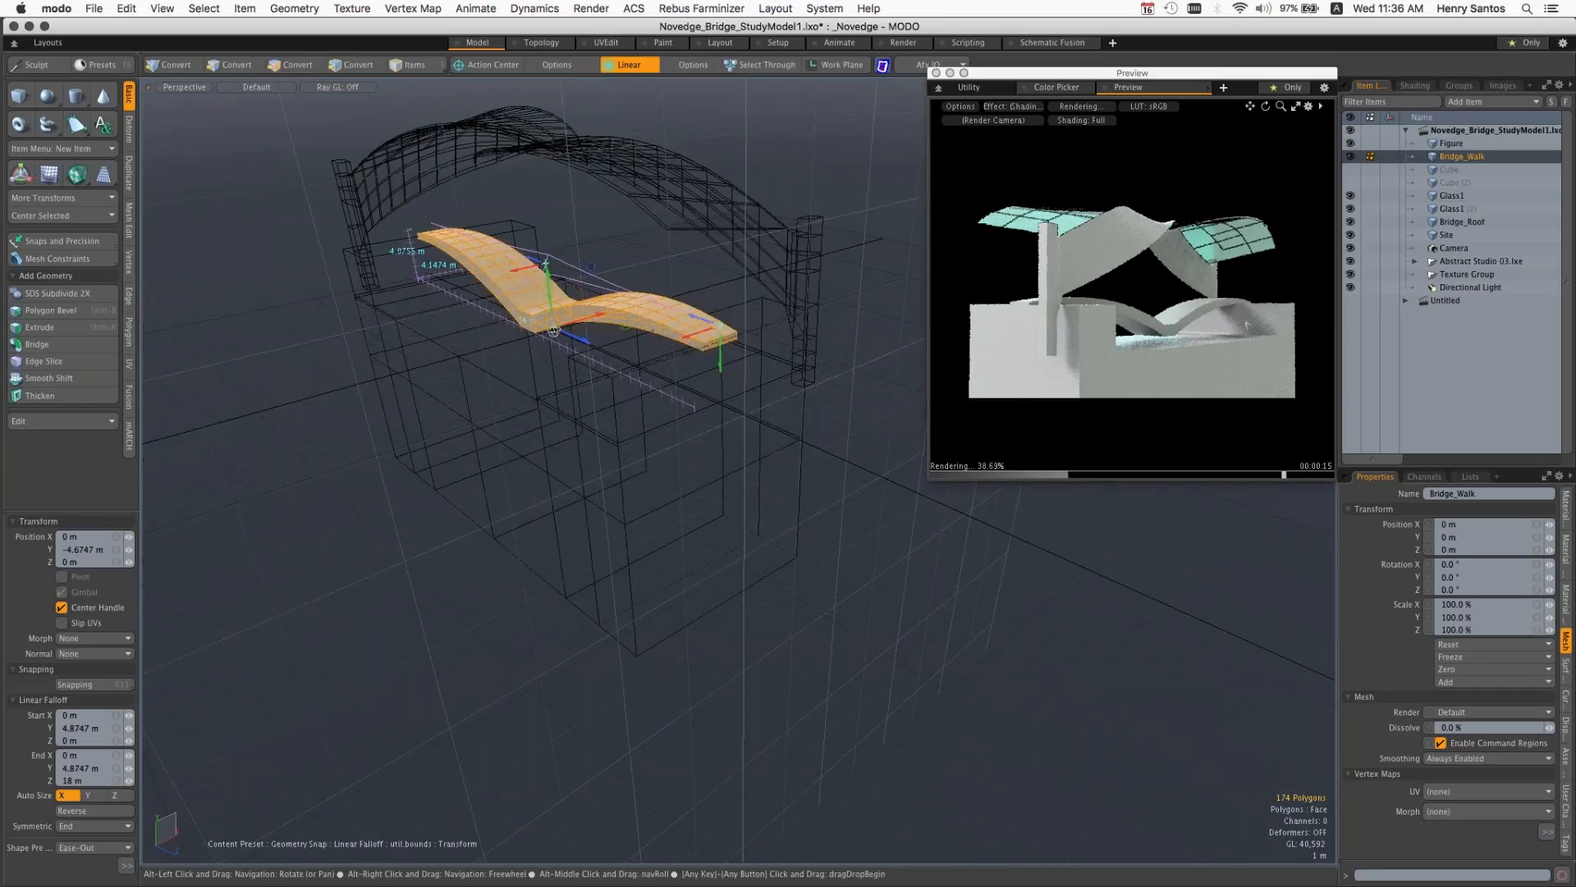
scroll(542, 313, up, 5)
drag(556, 234, 566, 236)
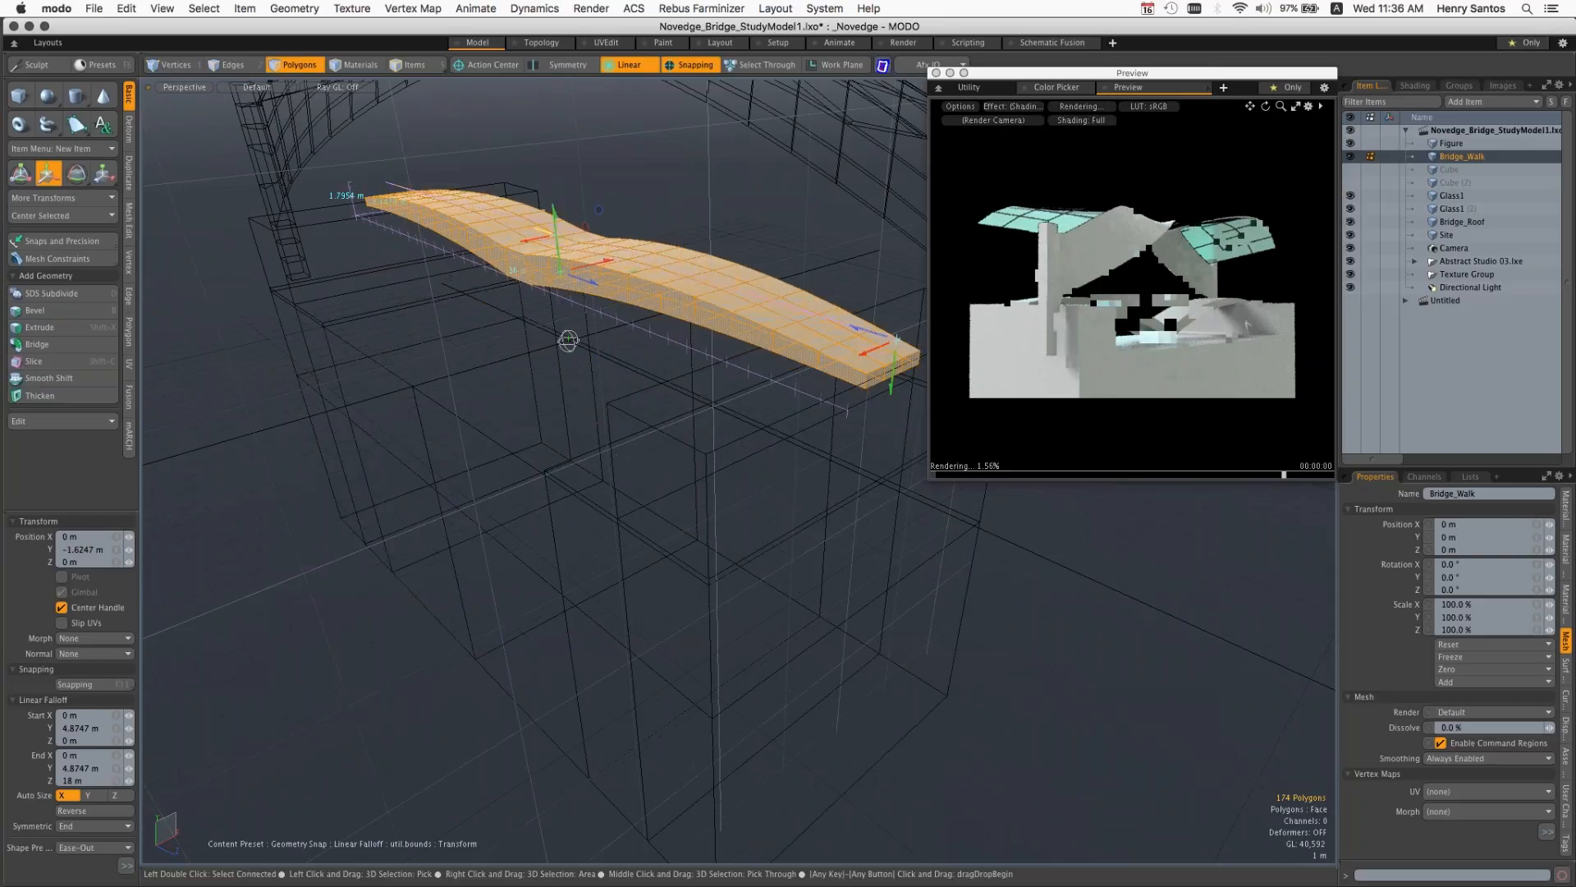
Step: Set the linear falloff's symmetry to None and auto-size the falloff along Z
click(87, 830)
click(98, 813)
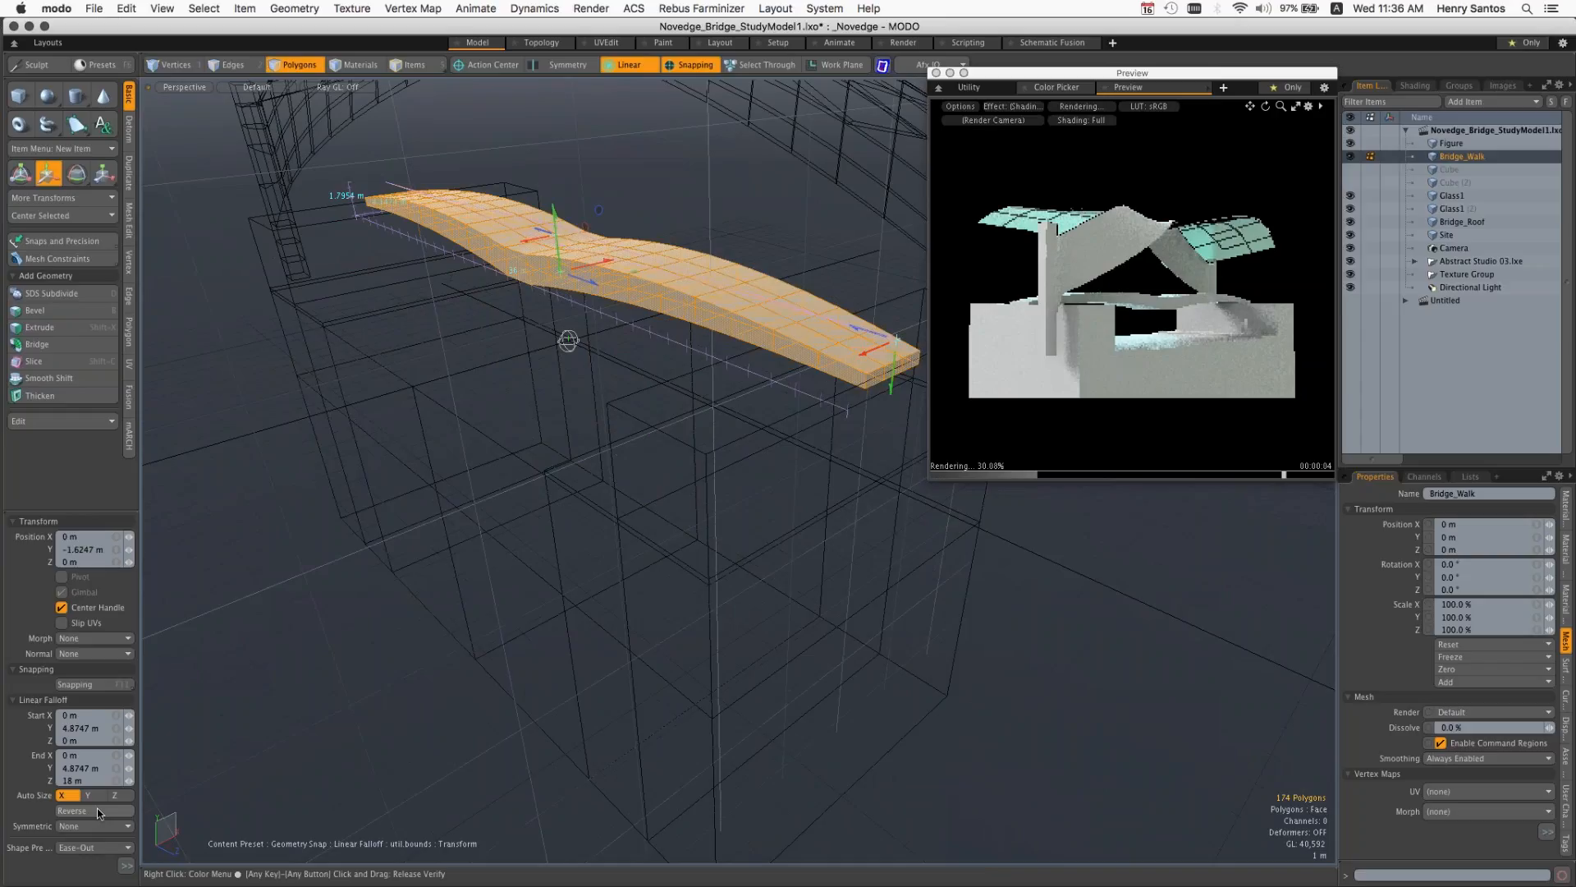
click(116, 796)
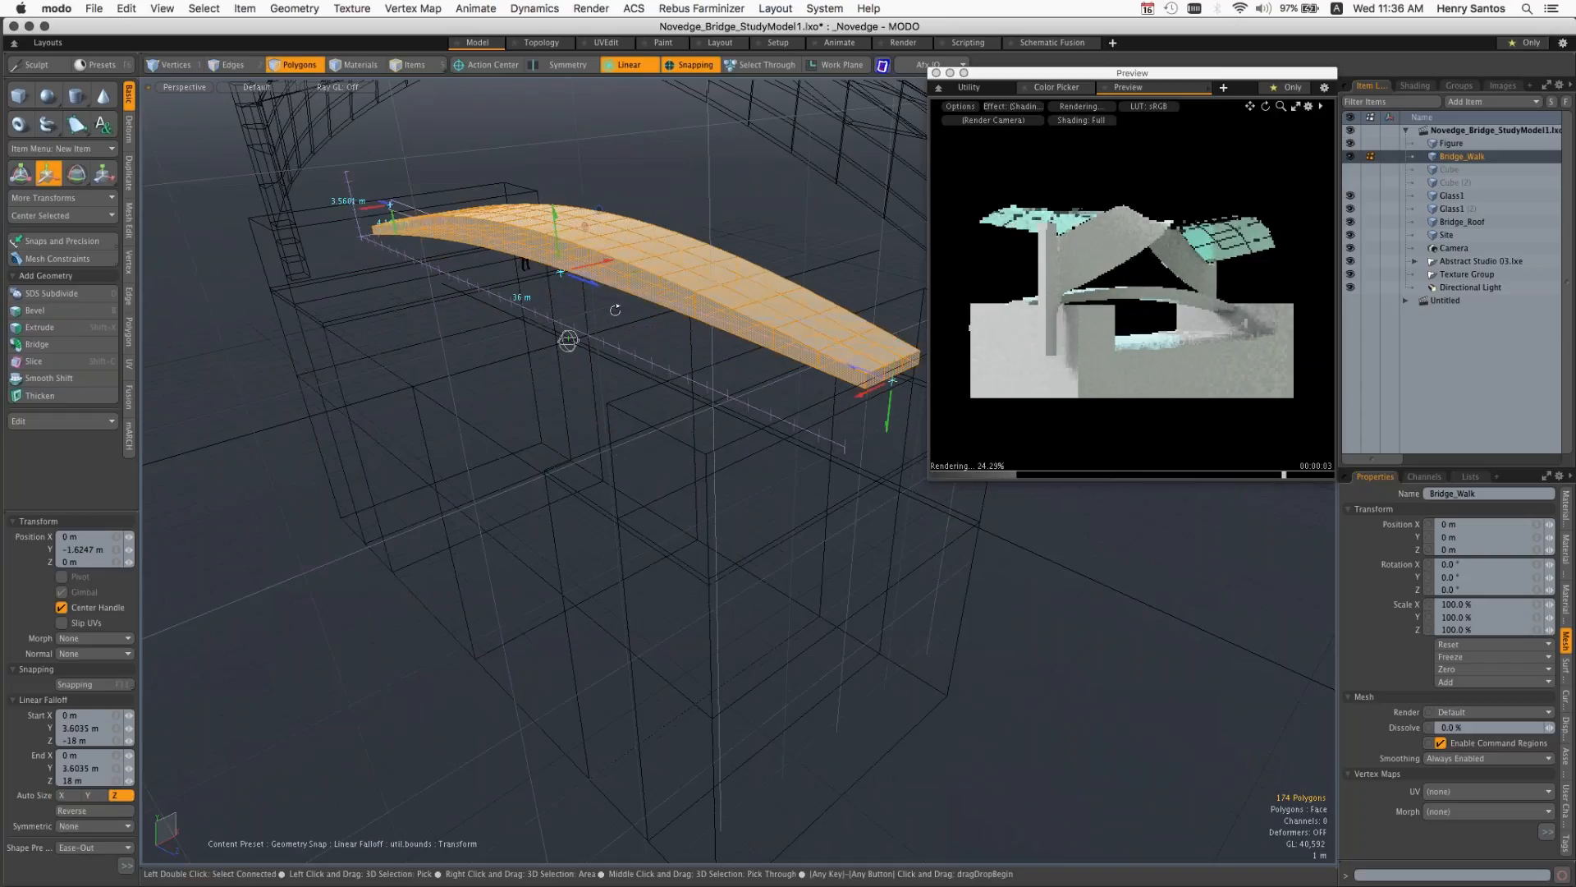
Step: Try moving the walkway to -9.3747 m along Y through the linear falloff, and raise it partway back
alt+drag(590, 296, 624, 308)
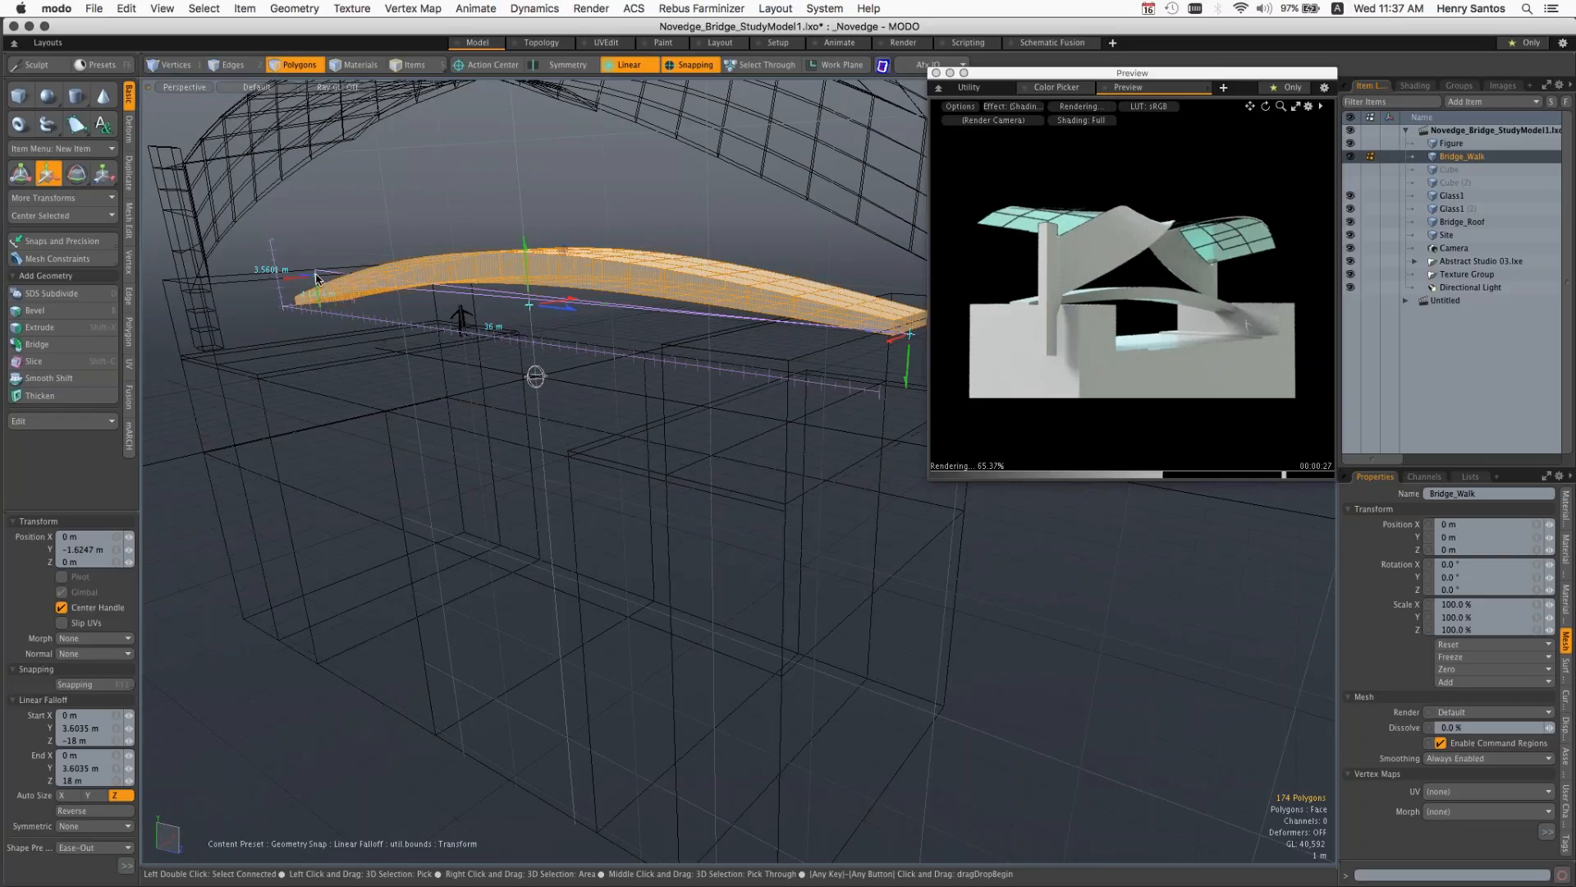
drag(527, 292, 514, 458)
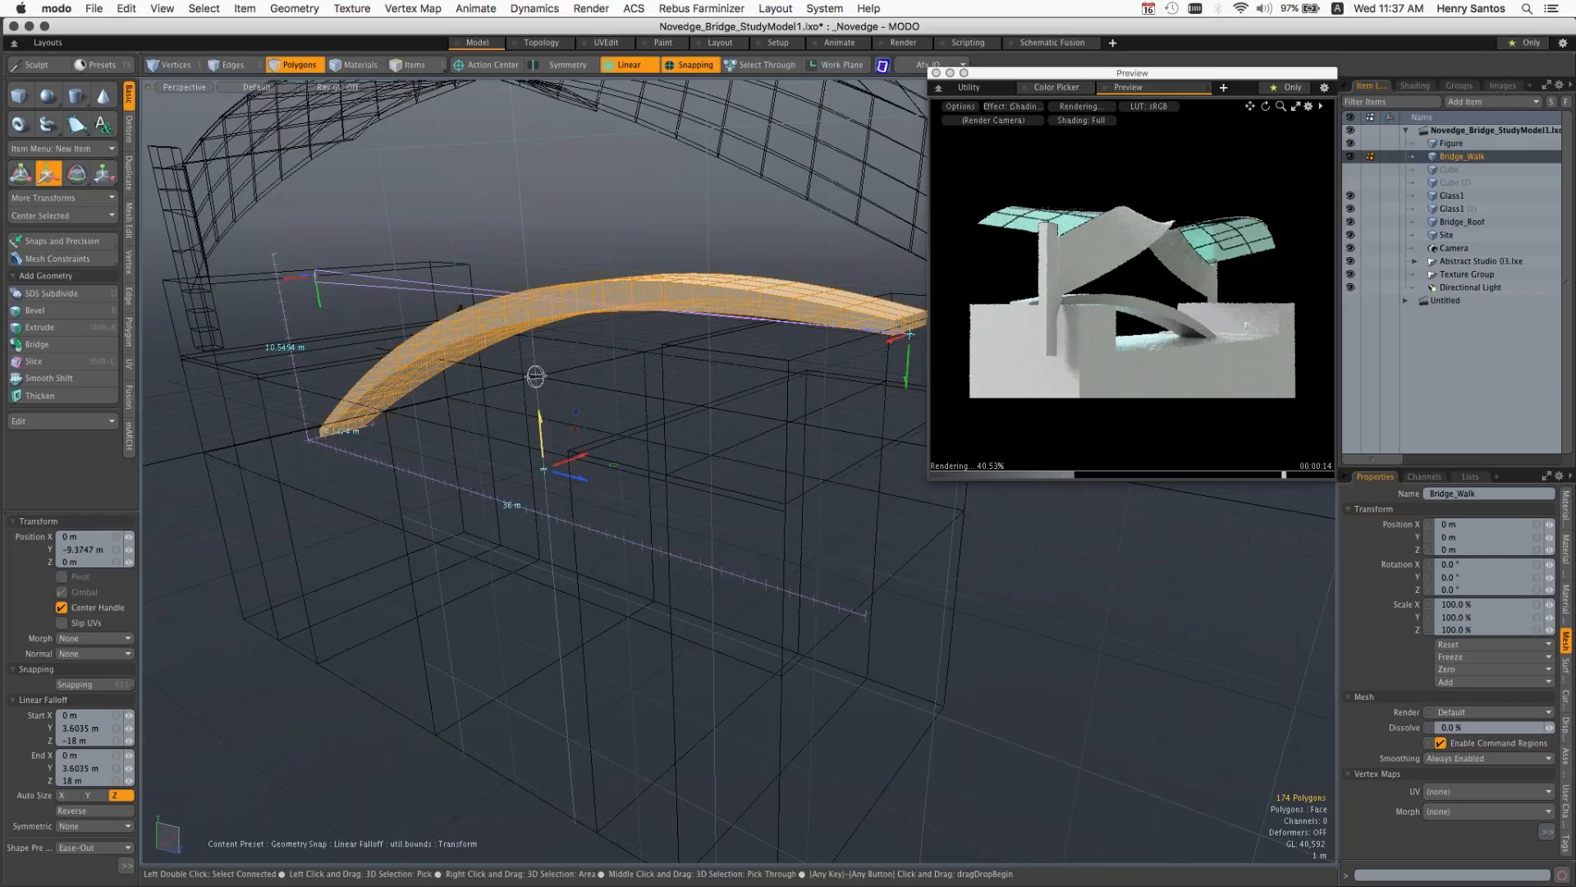
drag(540, 435, 511, 268)
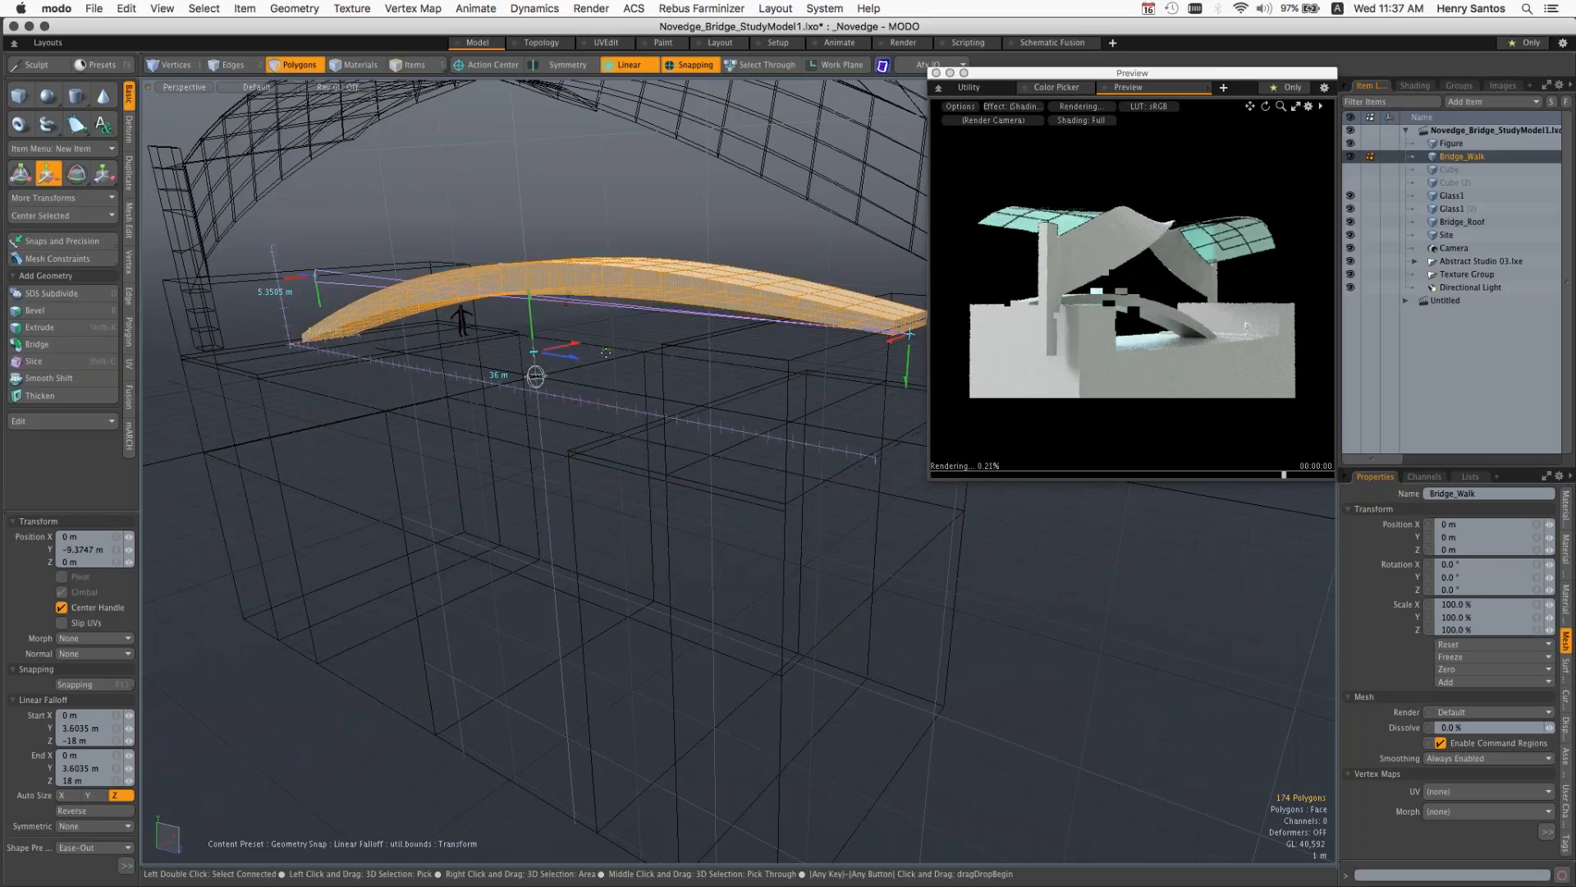
Step: Undo the walkway's moves and the auto-sizing made with the linear falloff, and set the falloff to none
key(super+z)
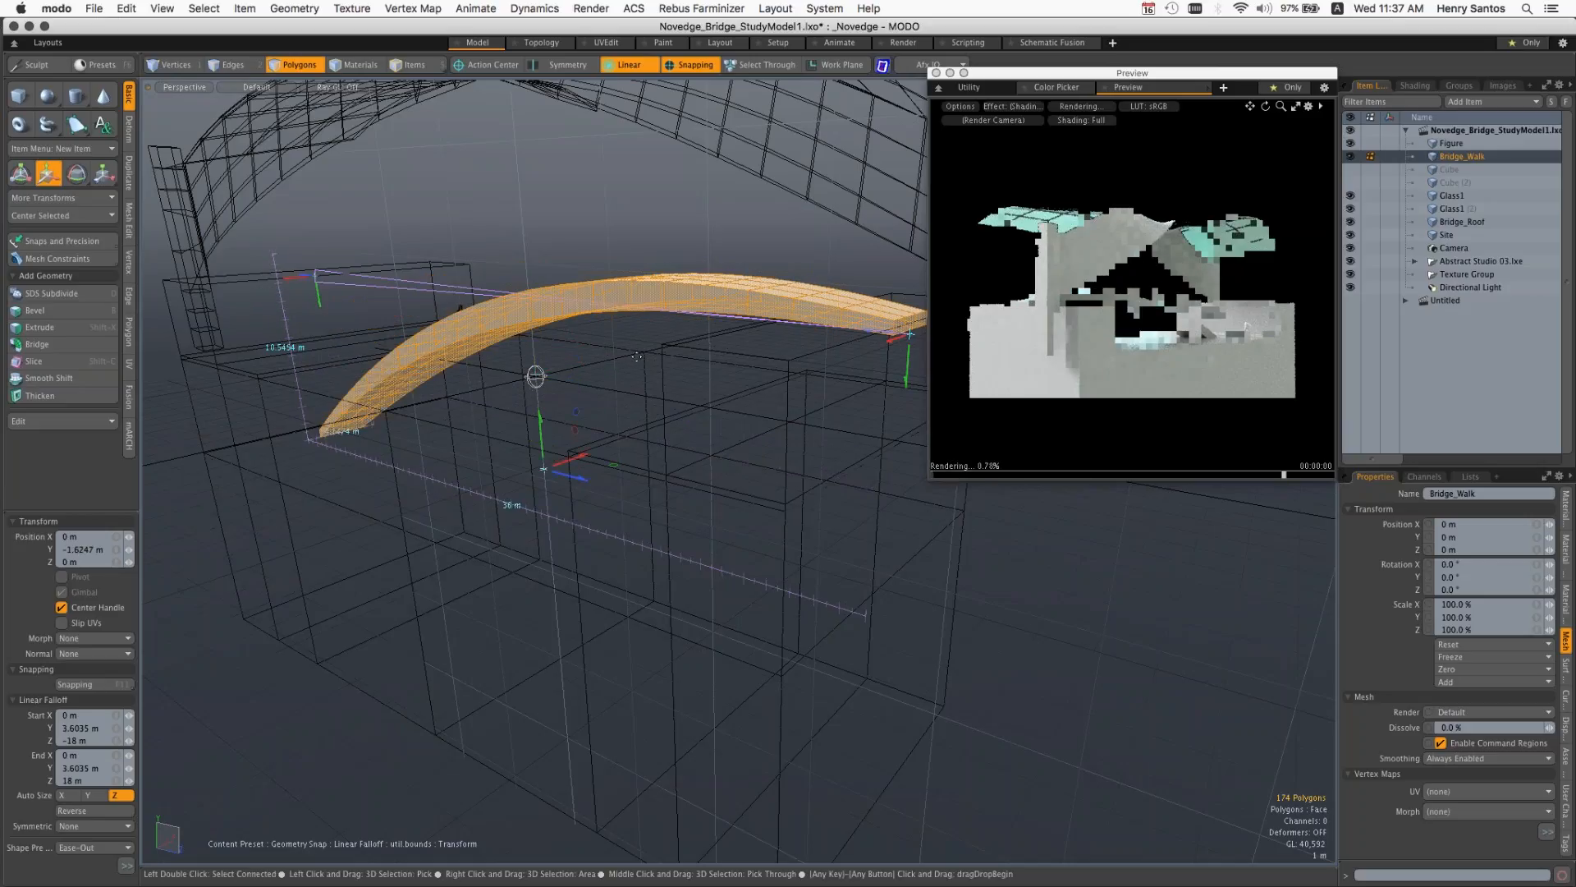
key(super+z)
key(super+z)
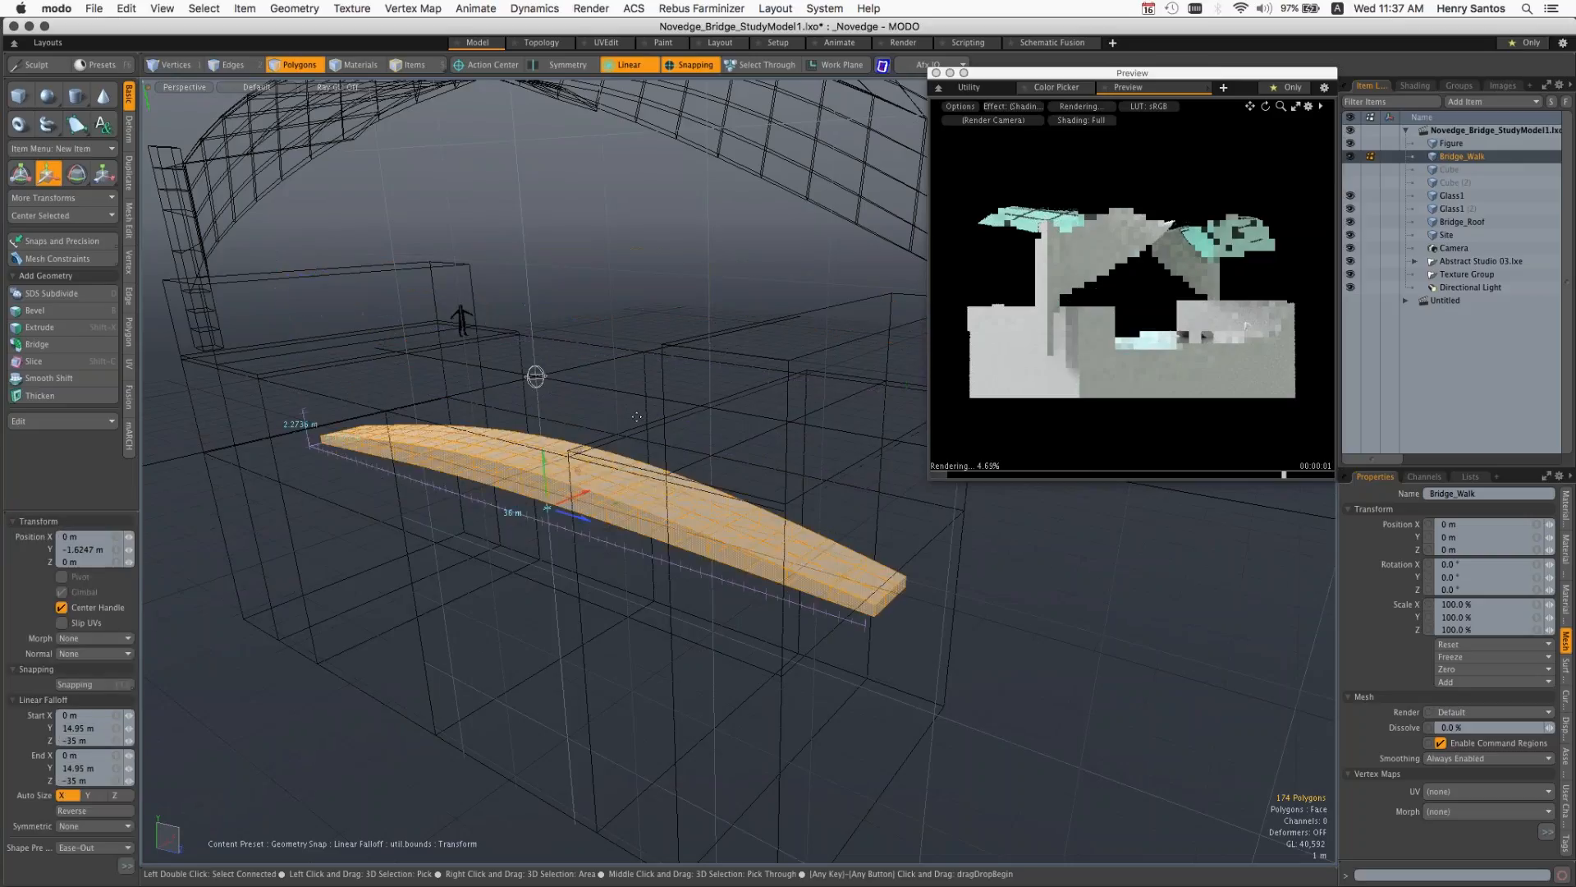
key(super+z)
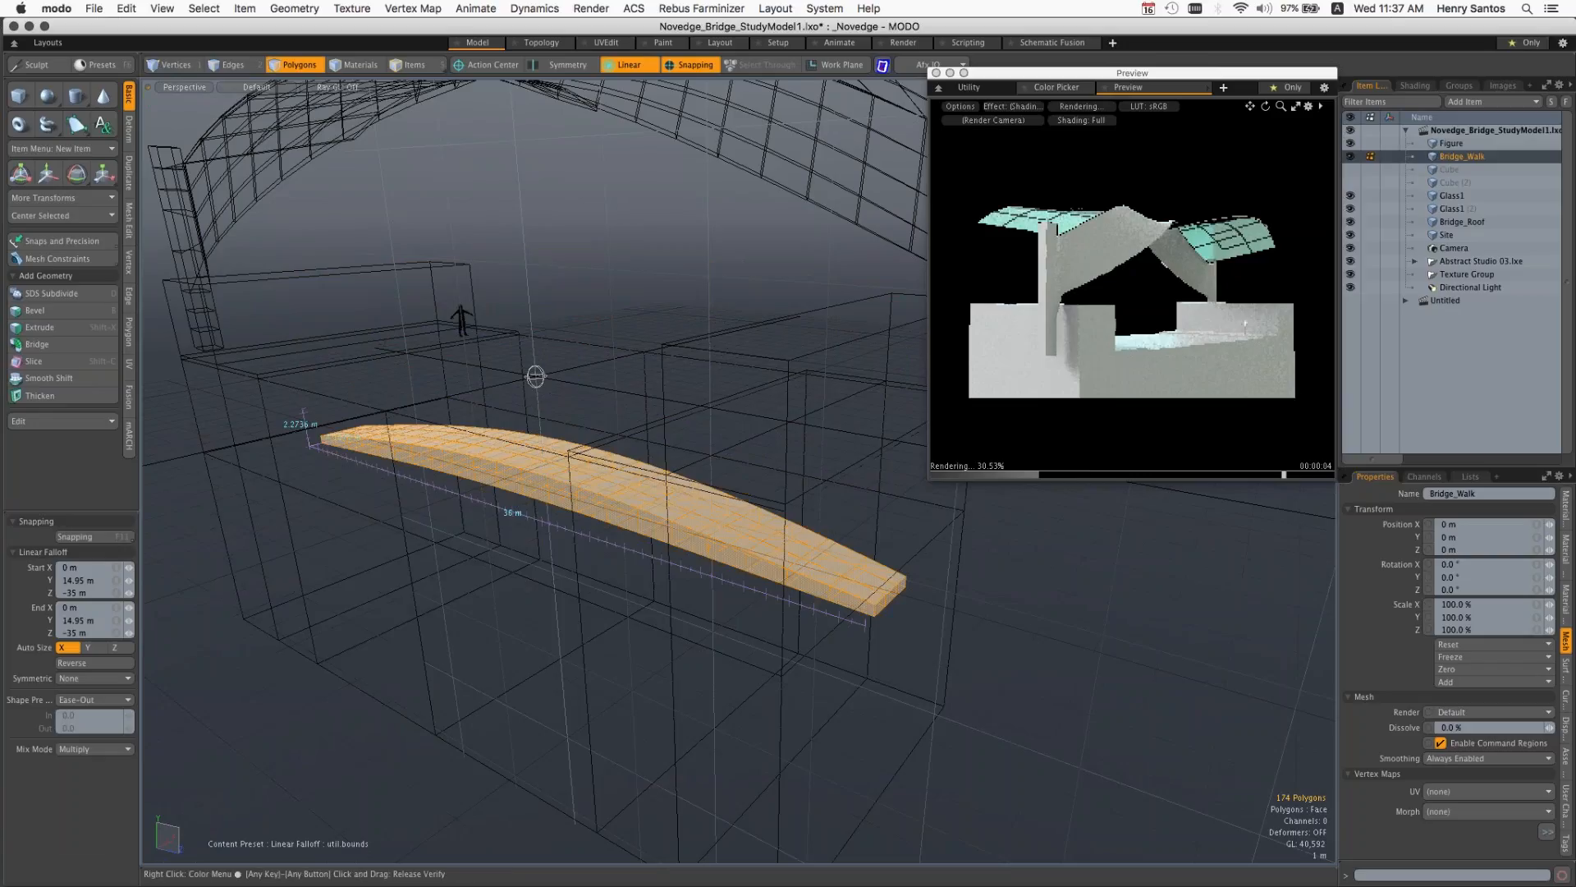
click(629, 64)
click(616, 63)
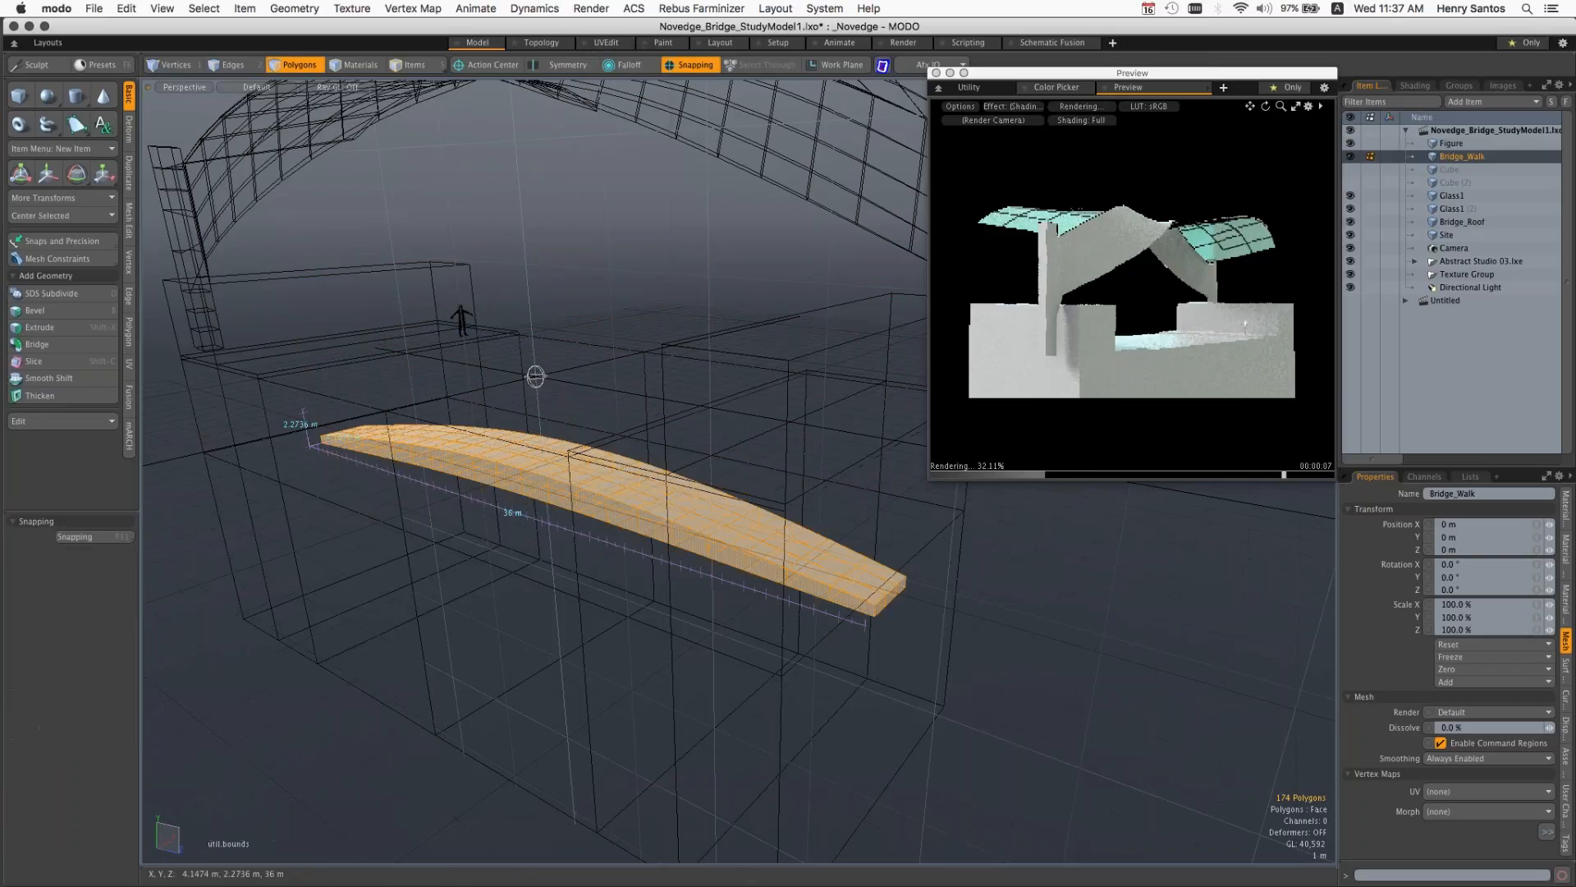
Step: Move the whole walkway up 9.6535 m along Y, nudge it slightly higher, and deselect its polygons
key(w)
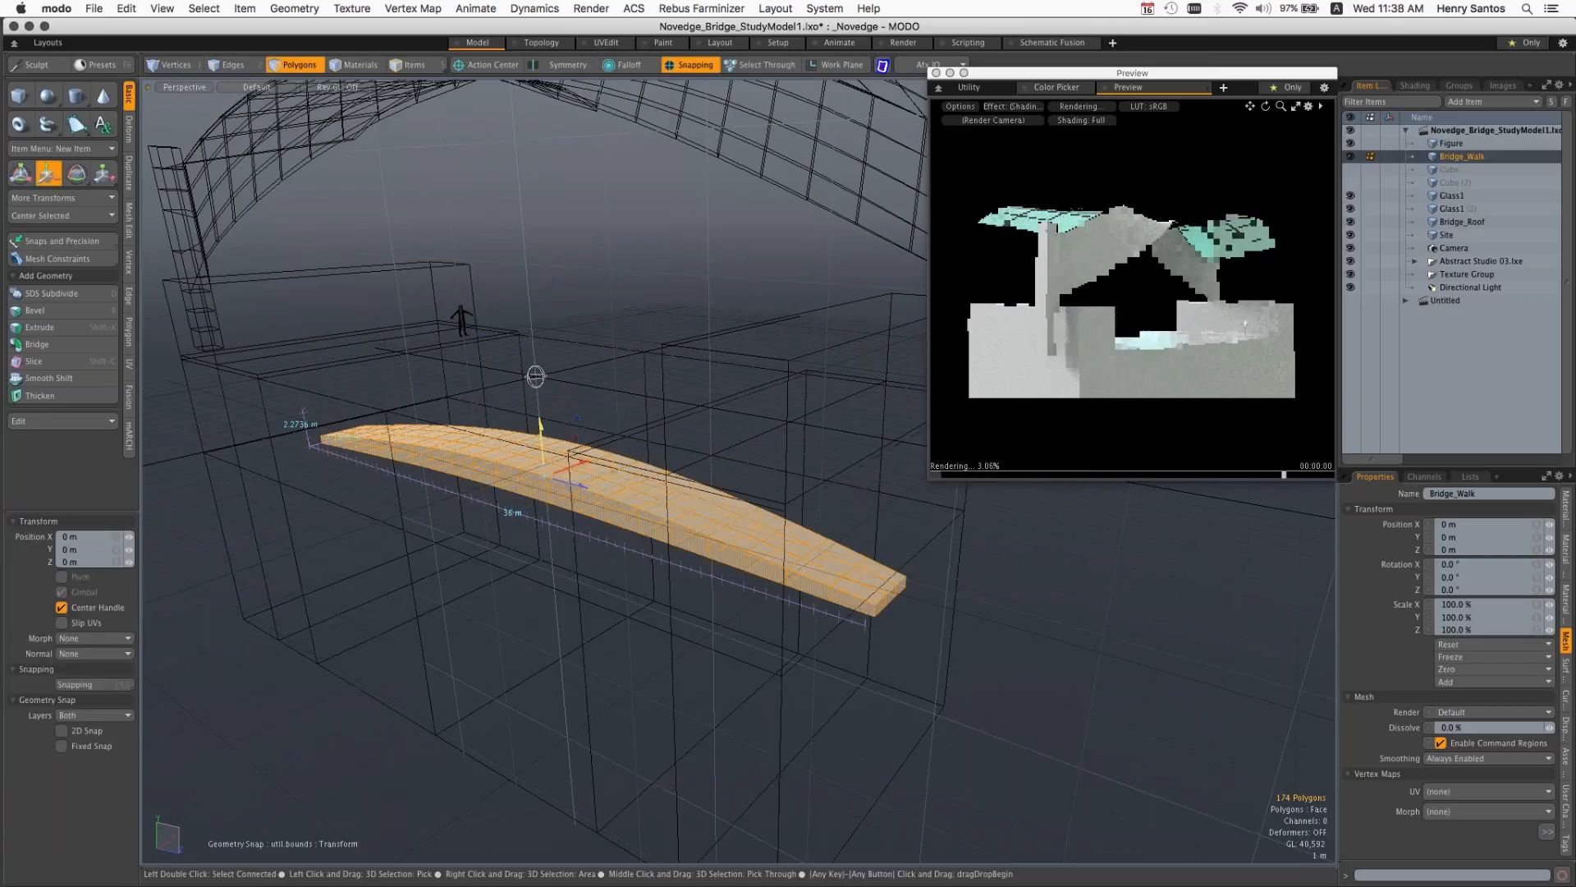
drag(535, 376, 517, 169)
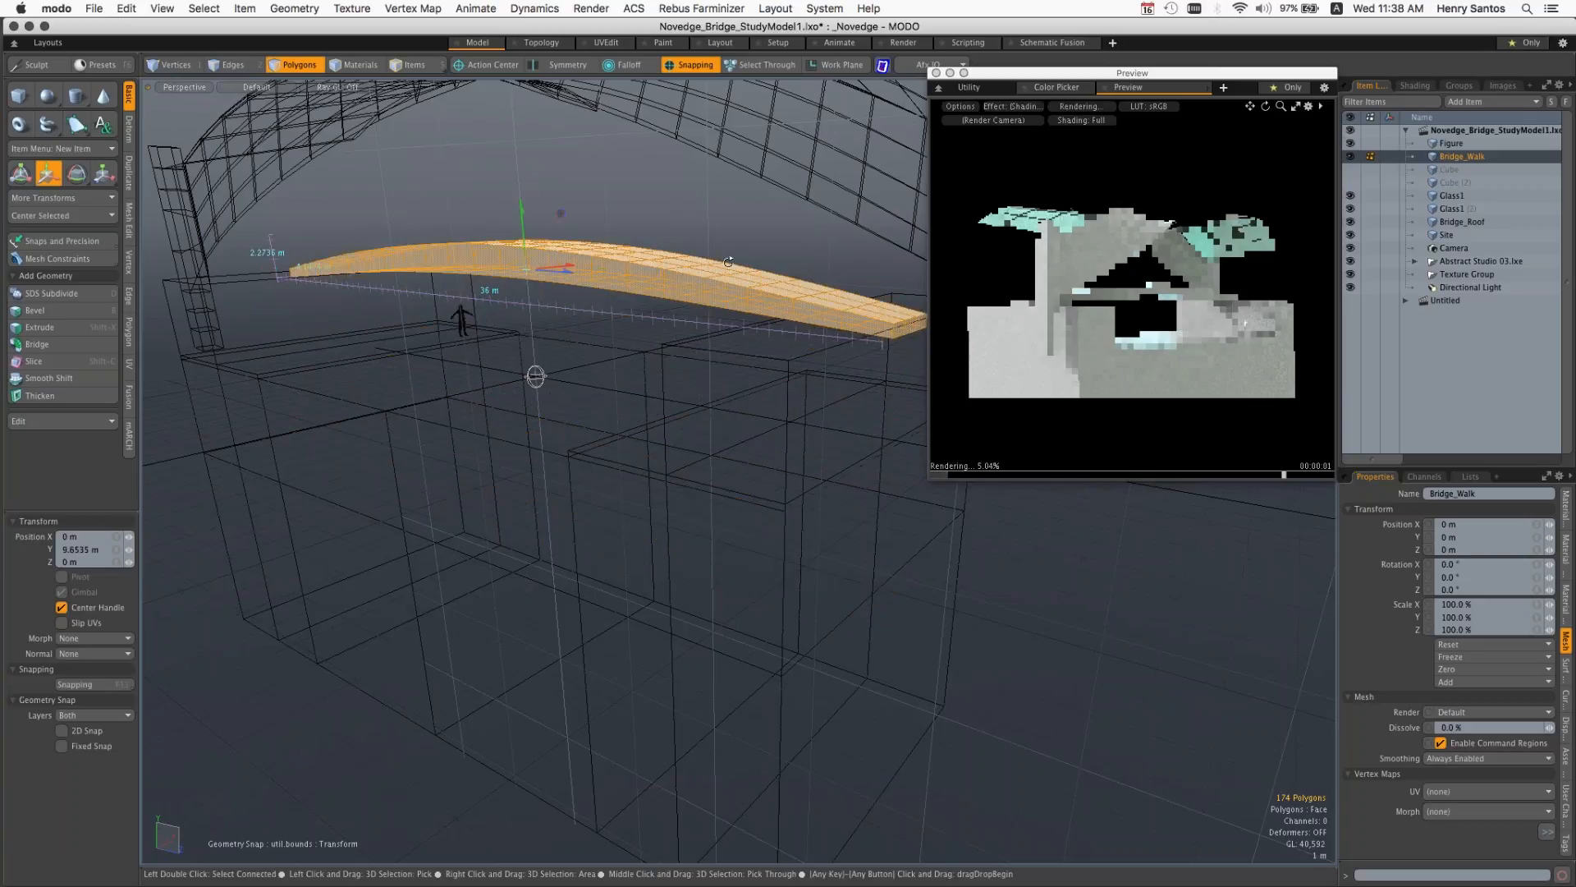
alt+drag(729, 261, 735, 261)
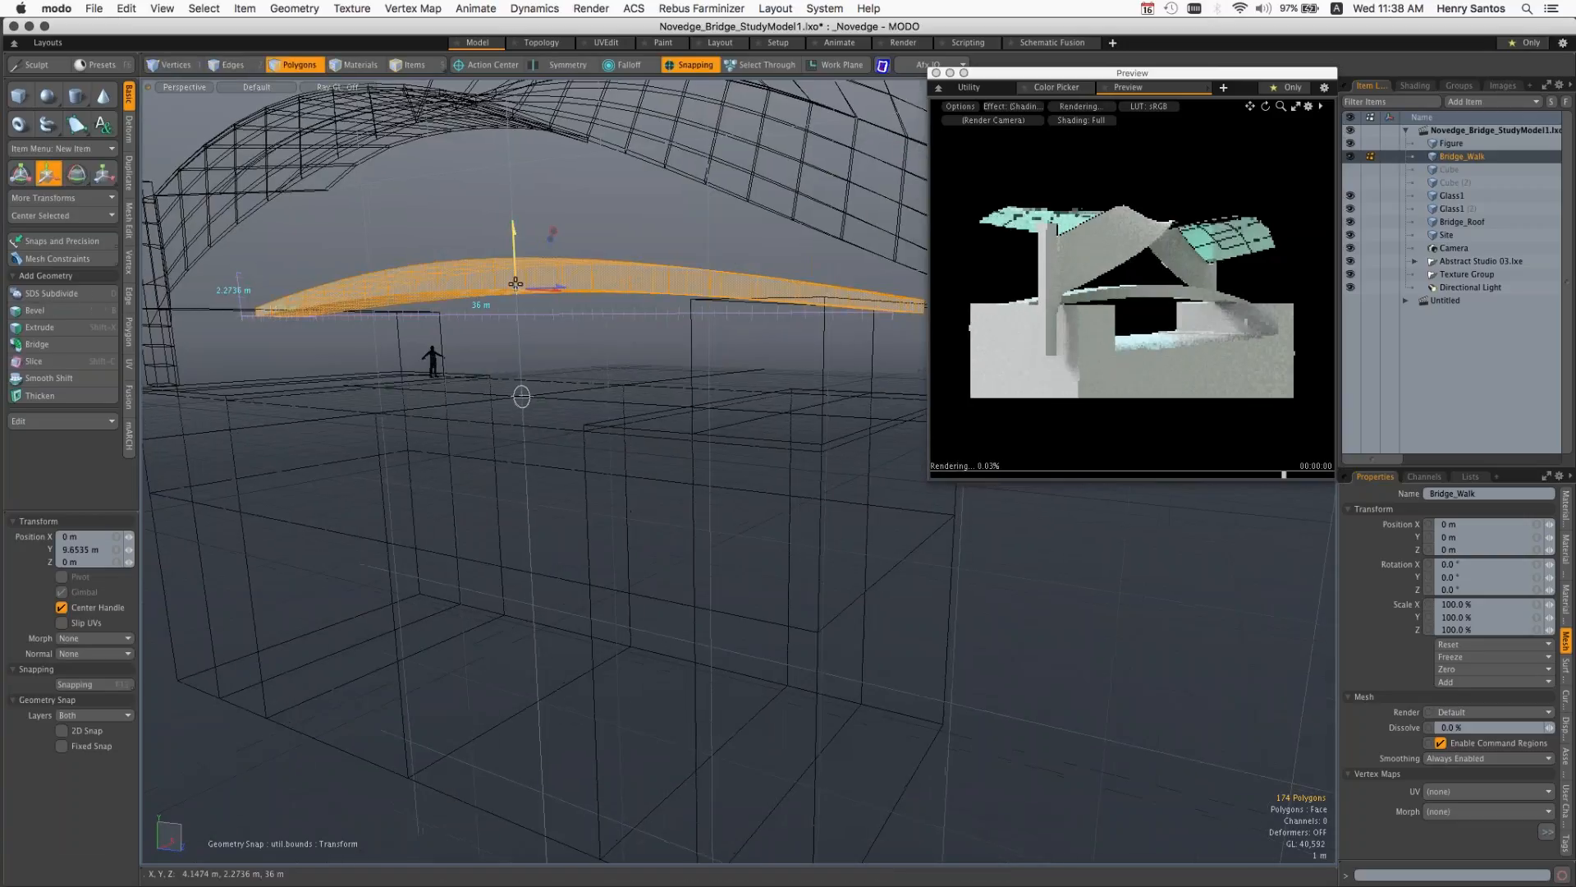
drag(515, 230, 515, 222)
key(space)
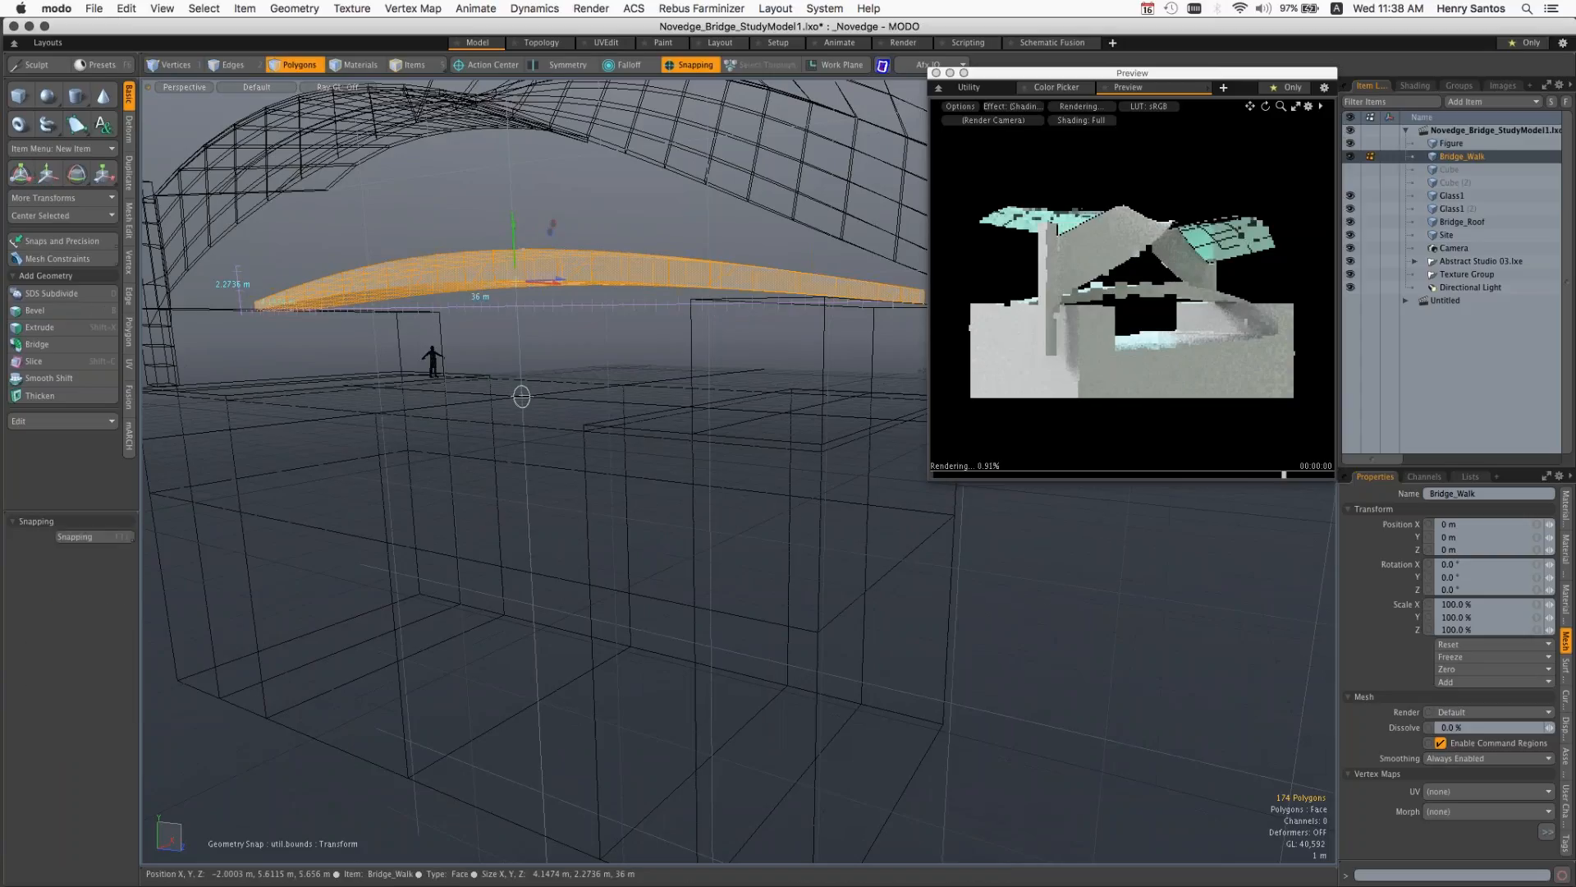
key(Escape)
alt+drag(716, 321, 556, 373)
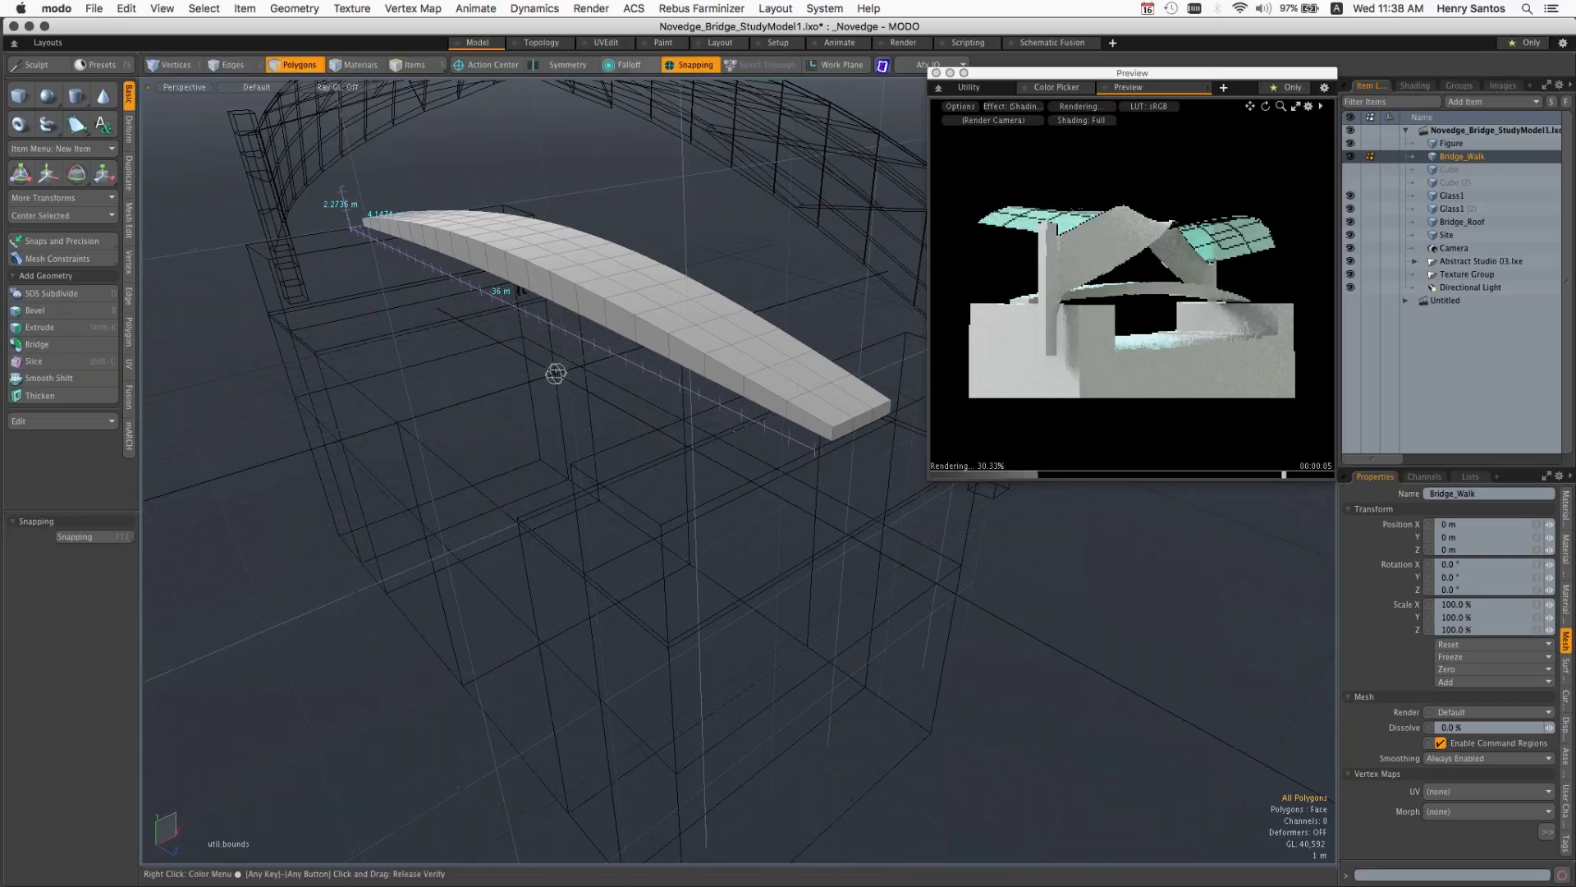
Step: Set the falloff to Soft Selection and select the polygon at the near end of the bridge walkway
click(626, 69)
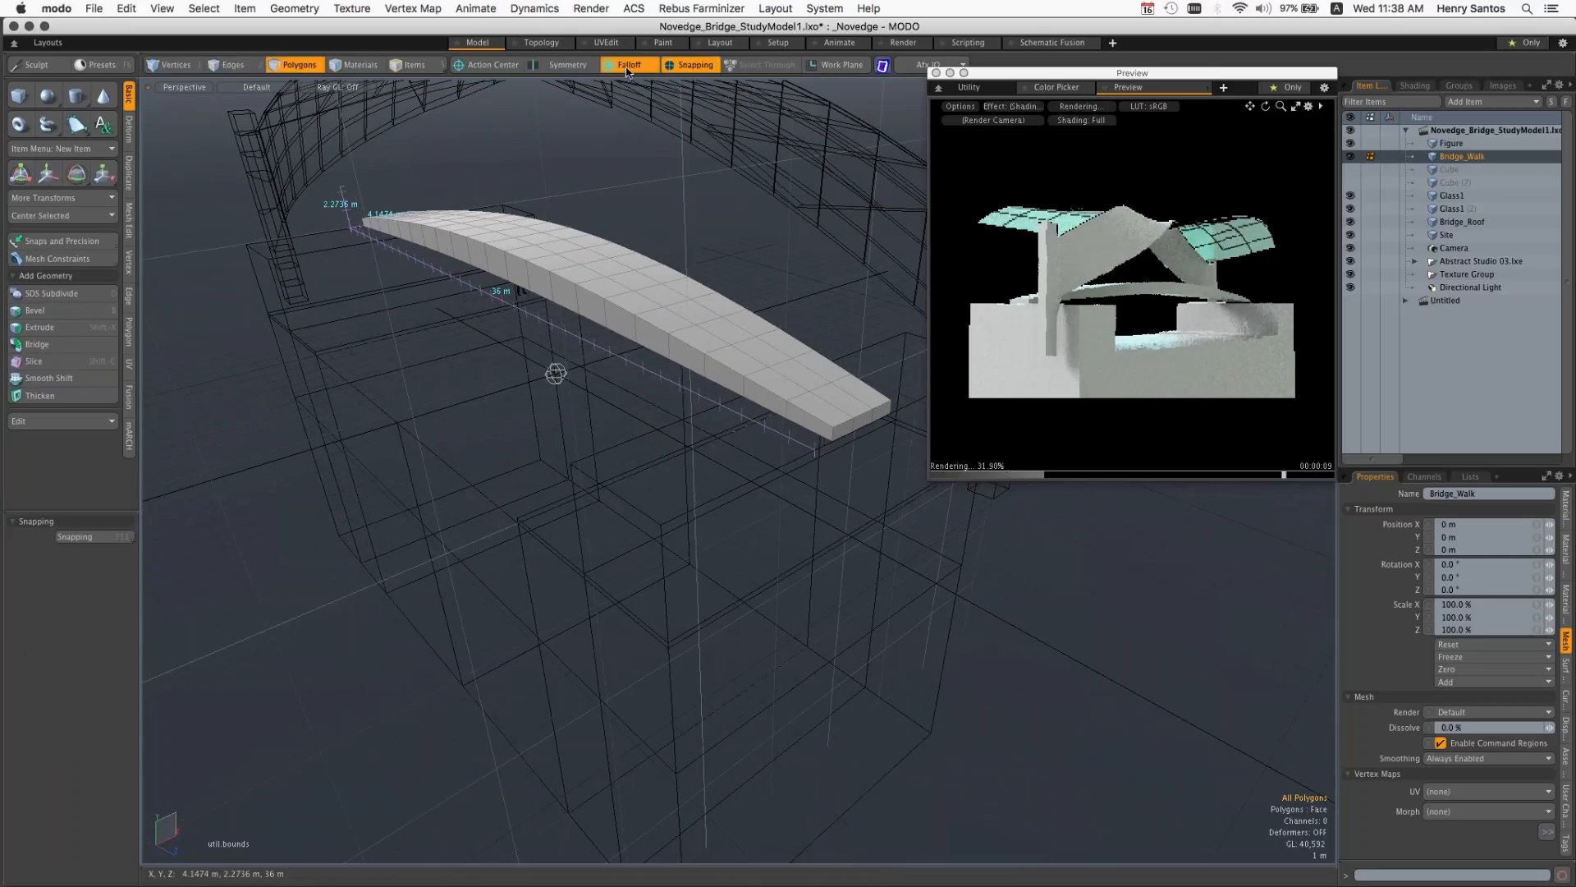
click(629, 239)
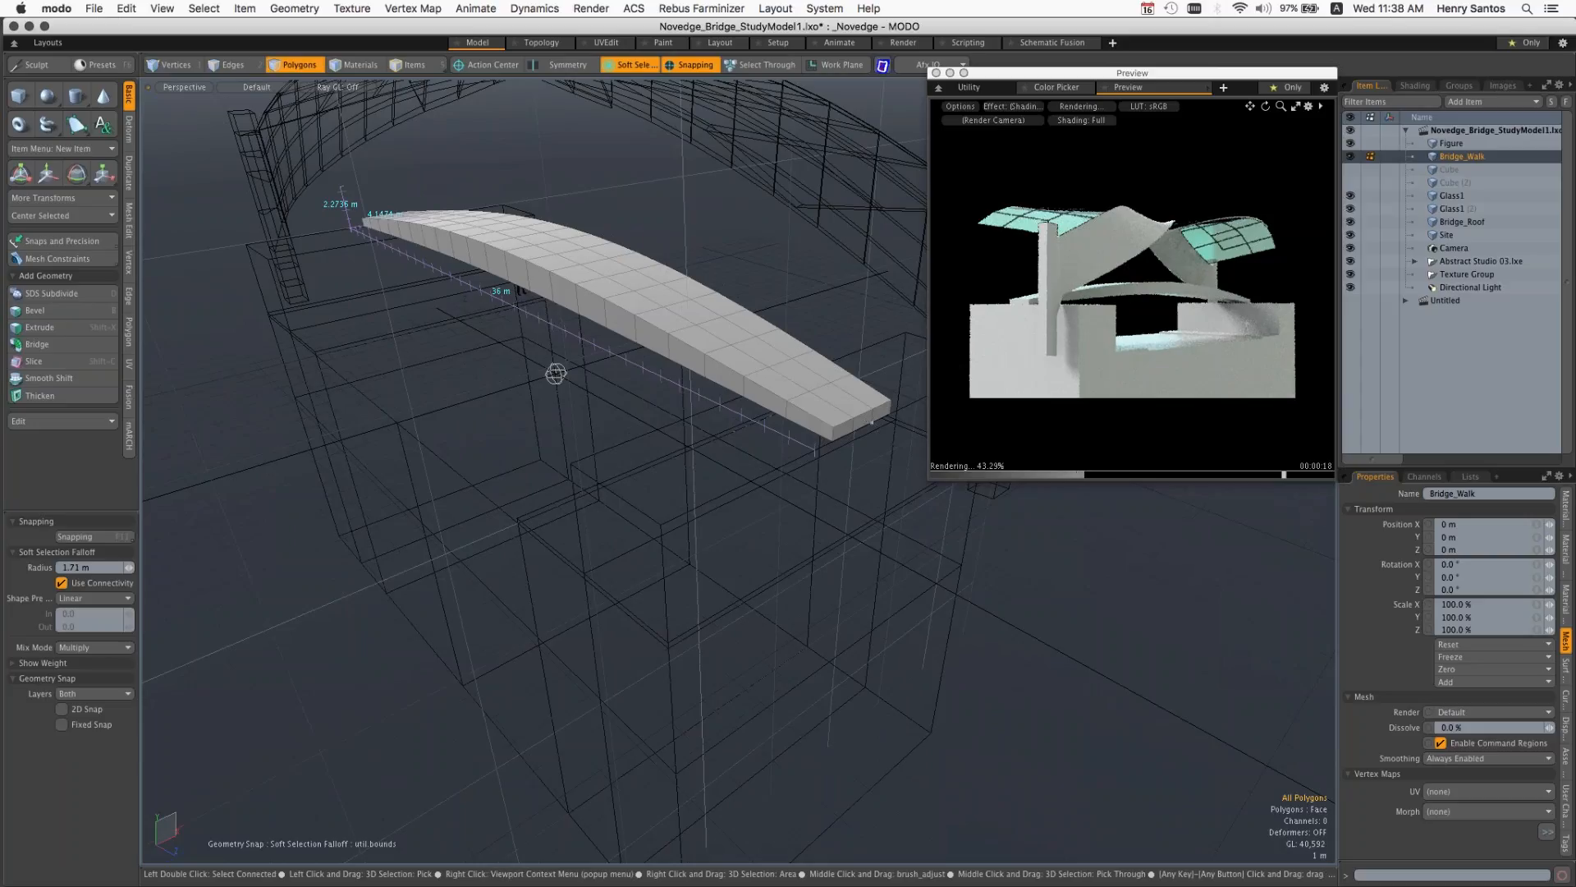
key(w)
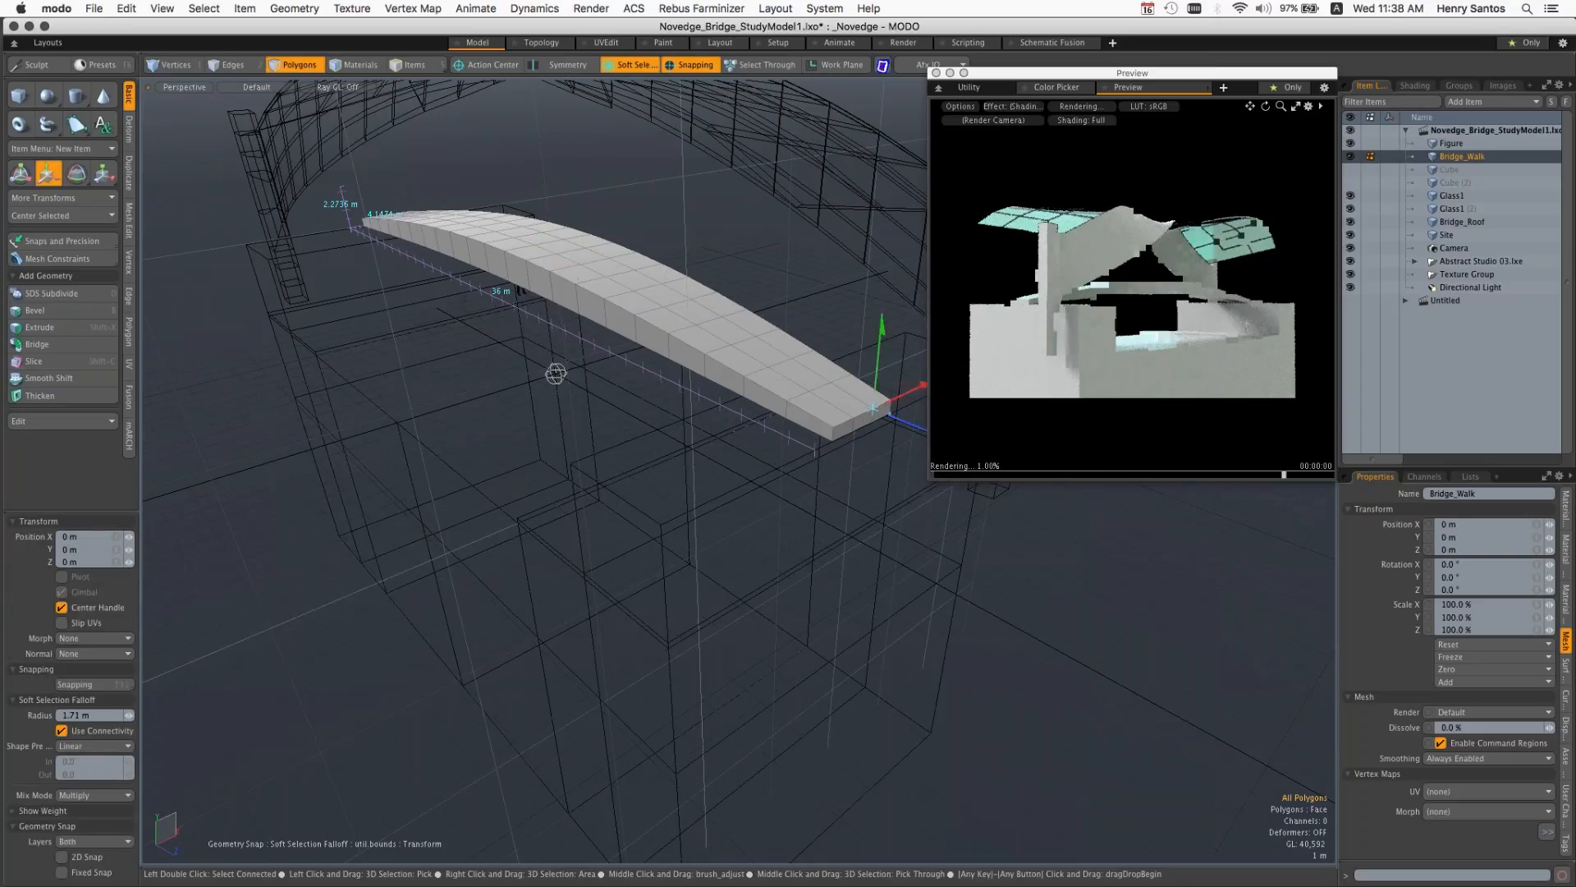
click(870, 409)
click(855, 419)
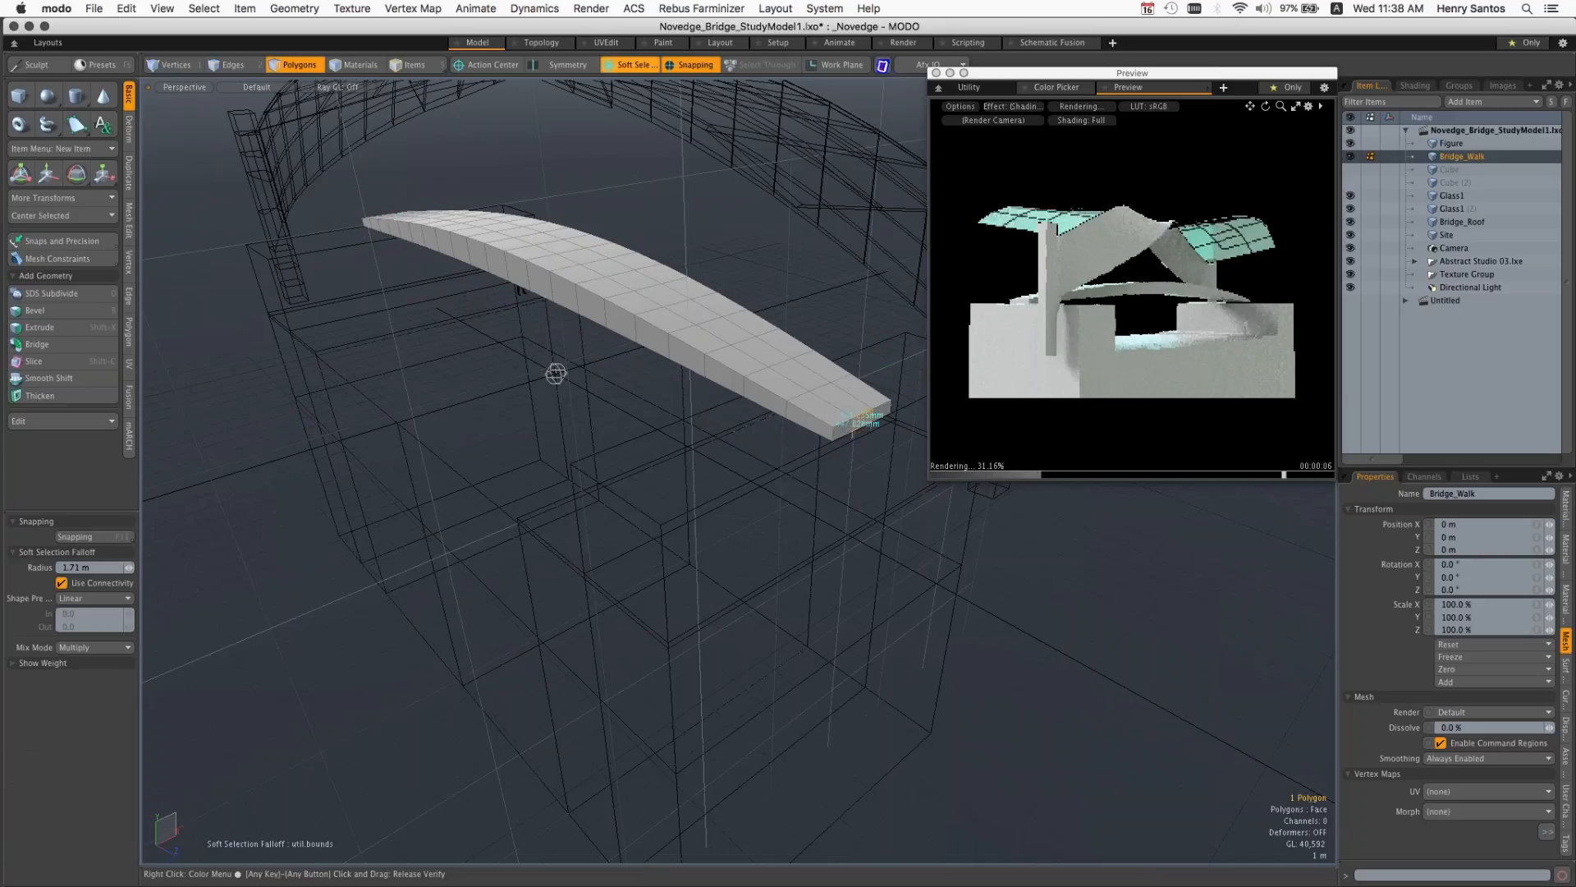
Step: Try to move the walkway's end polygon freely with the soft selection falloff
key(w)
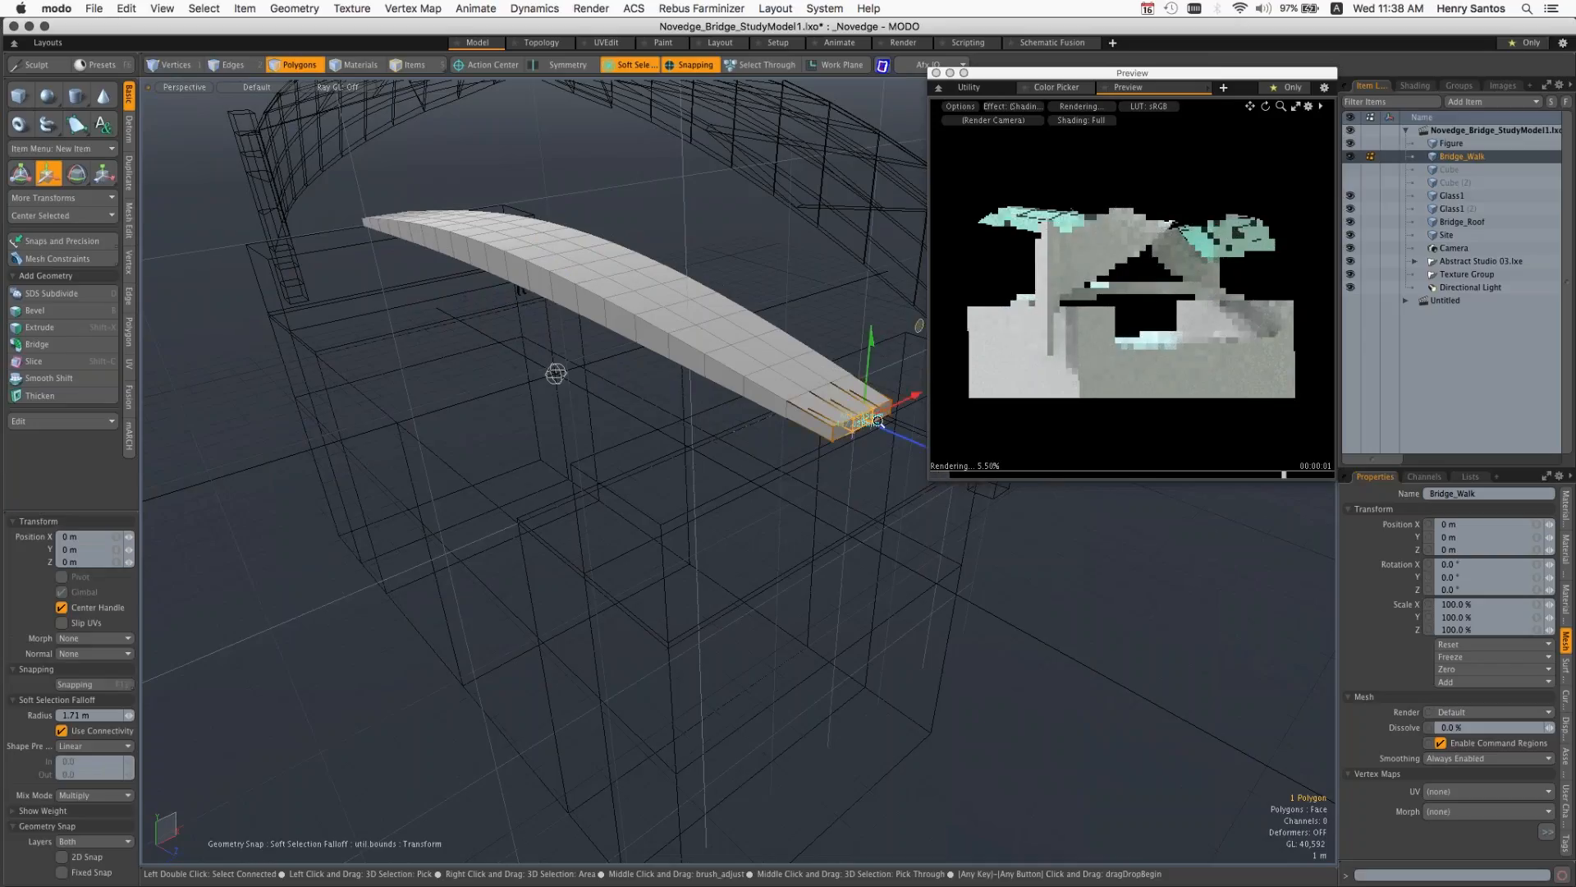
scroll(878, 421, up, 2)
drag(878, 421, 564, 386)
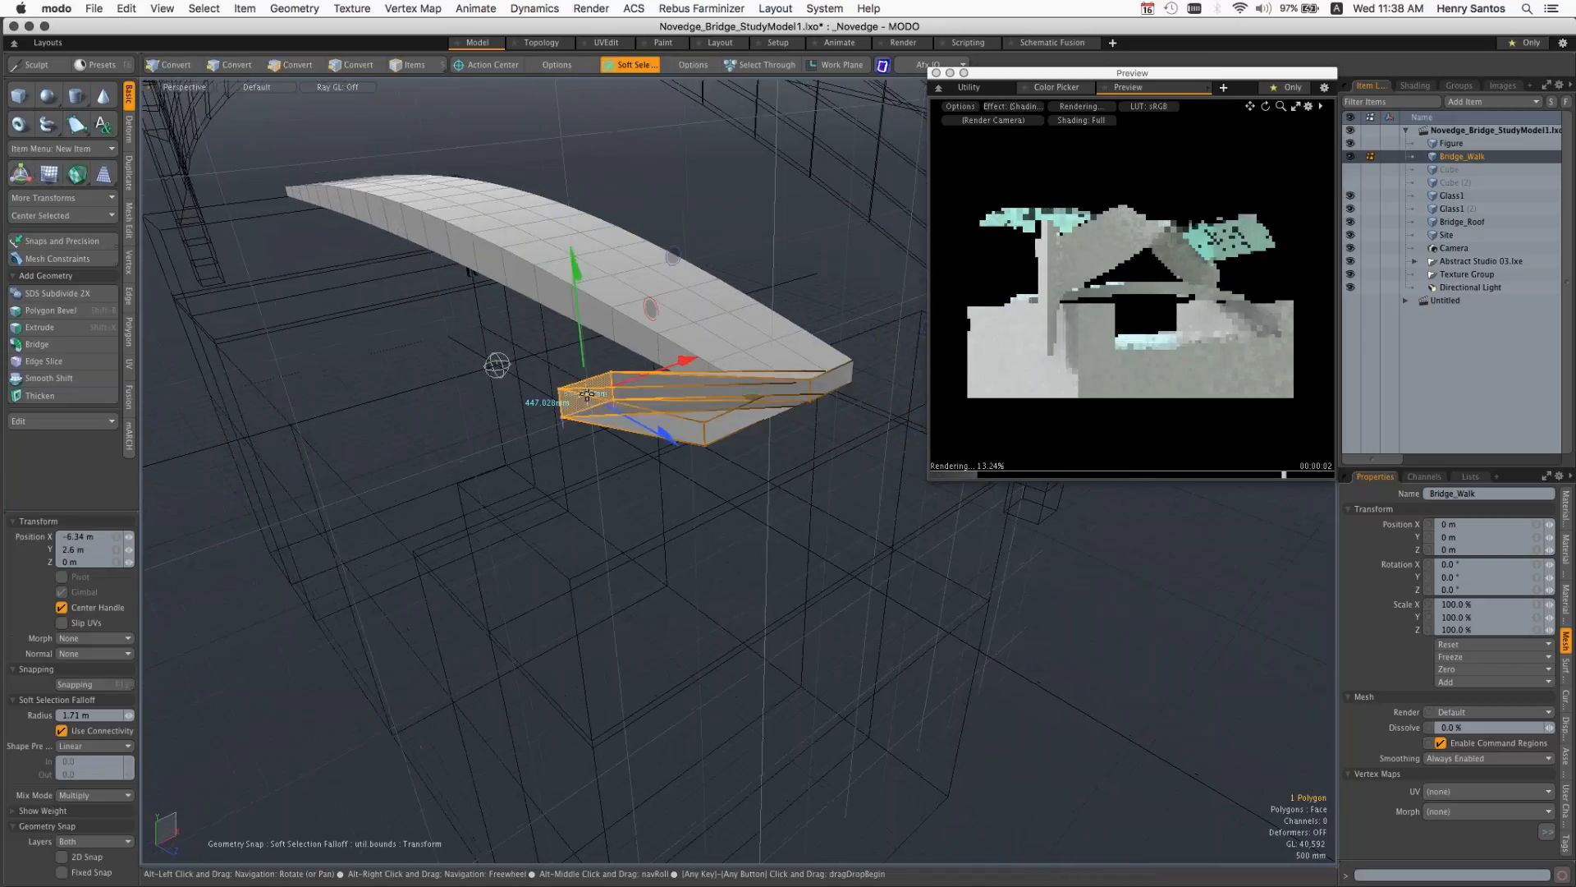
key(ctrl+z)
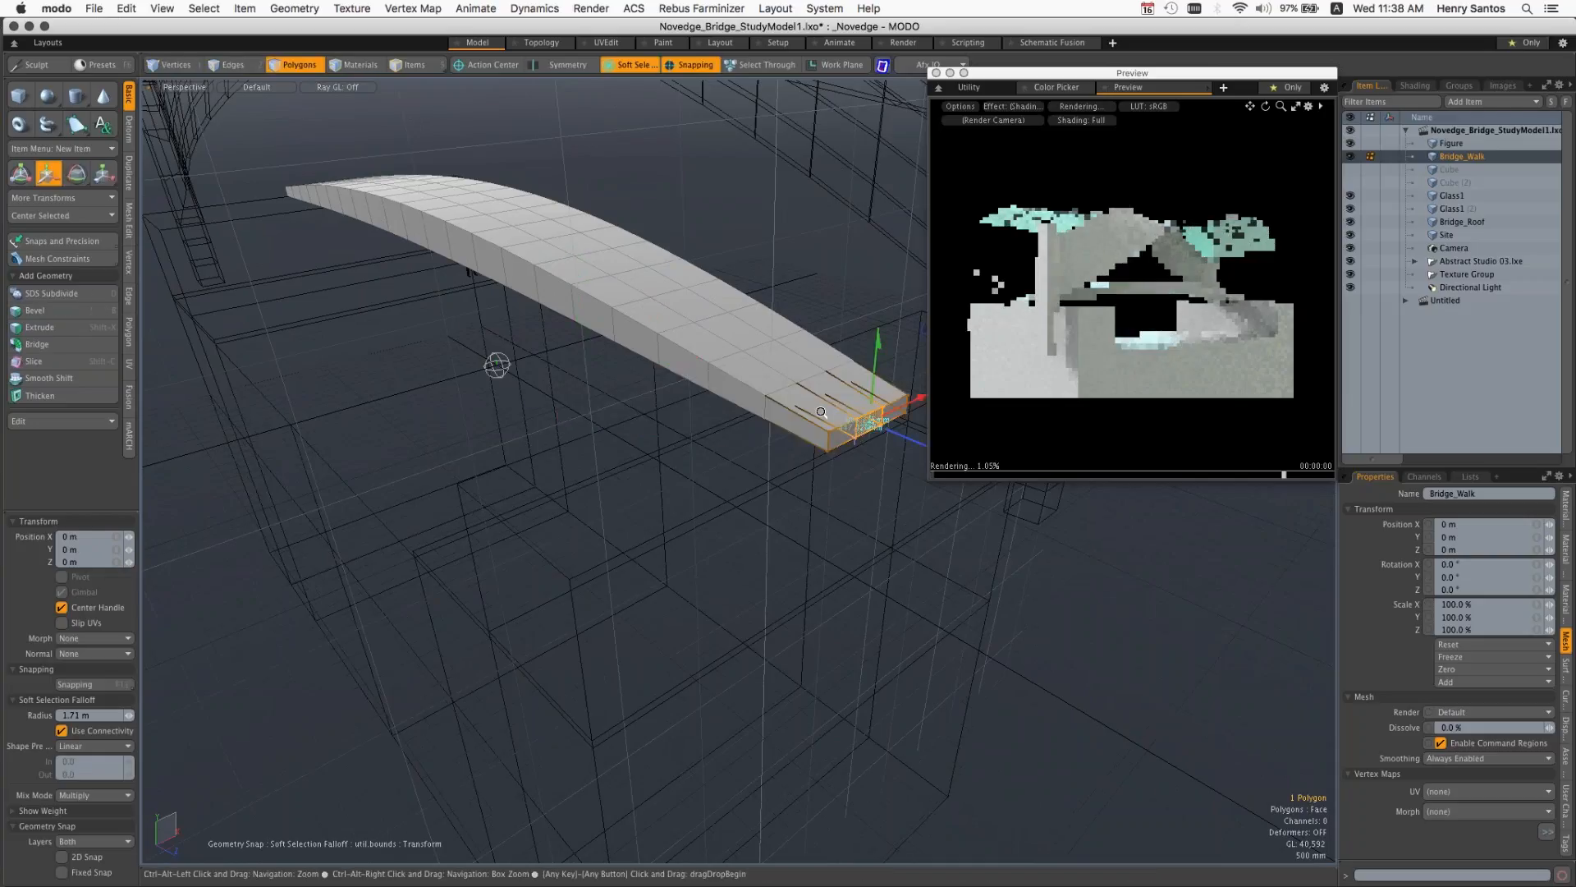
Step: Close the render preview window
scroll(821, 412, down, 2)
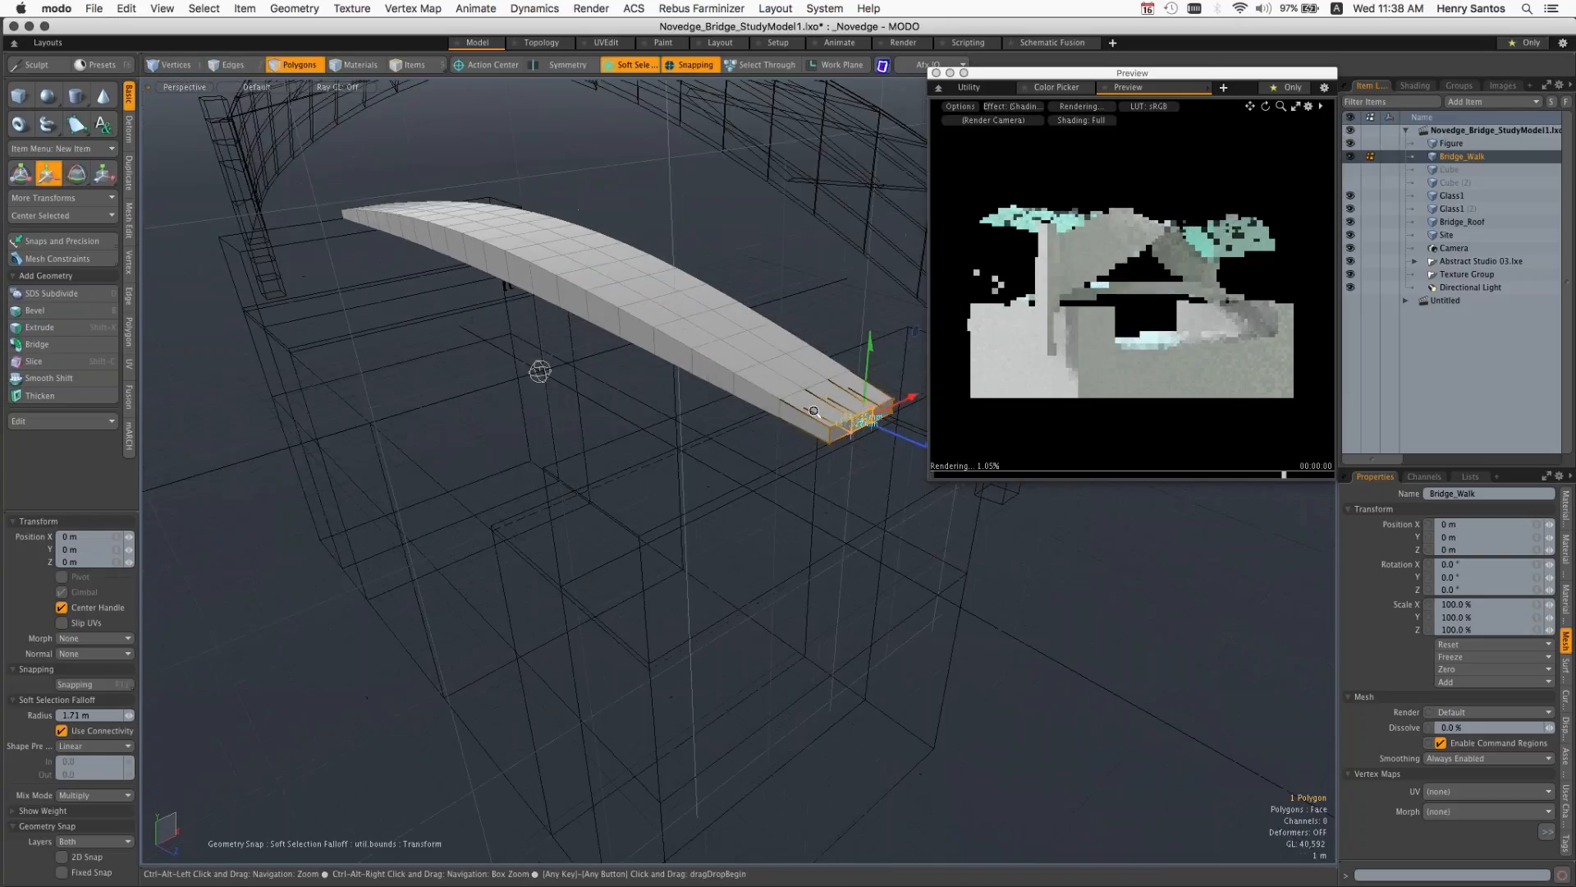
alt+drag(813, 410, 644, 422)
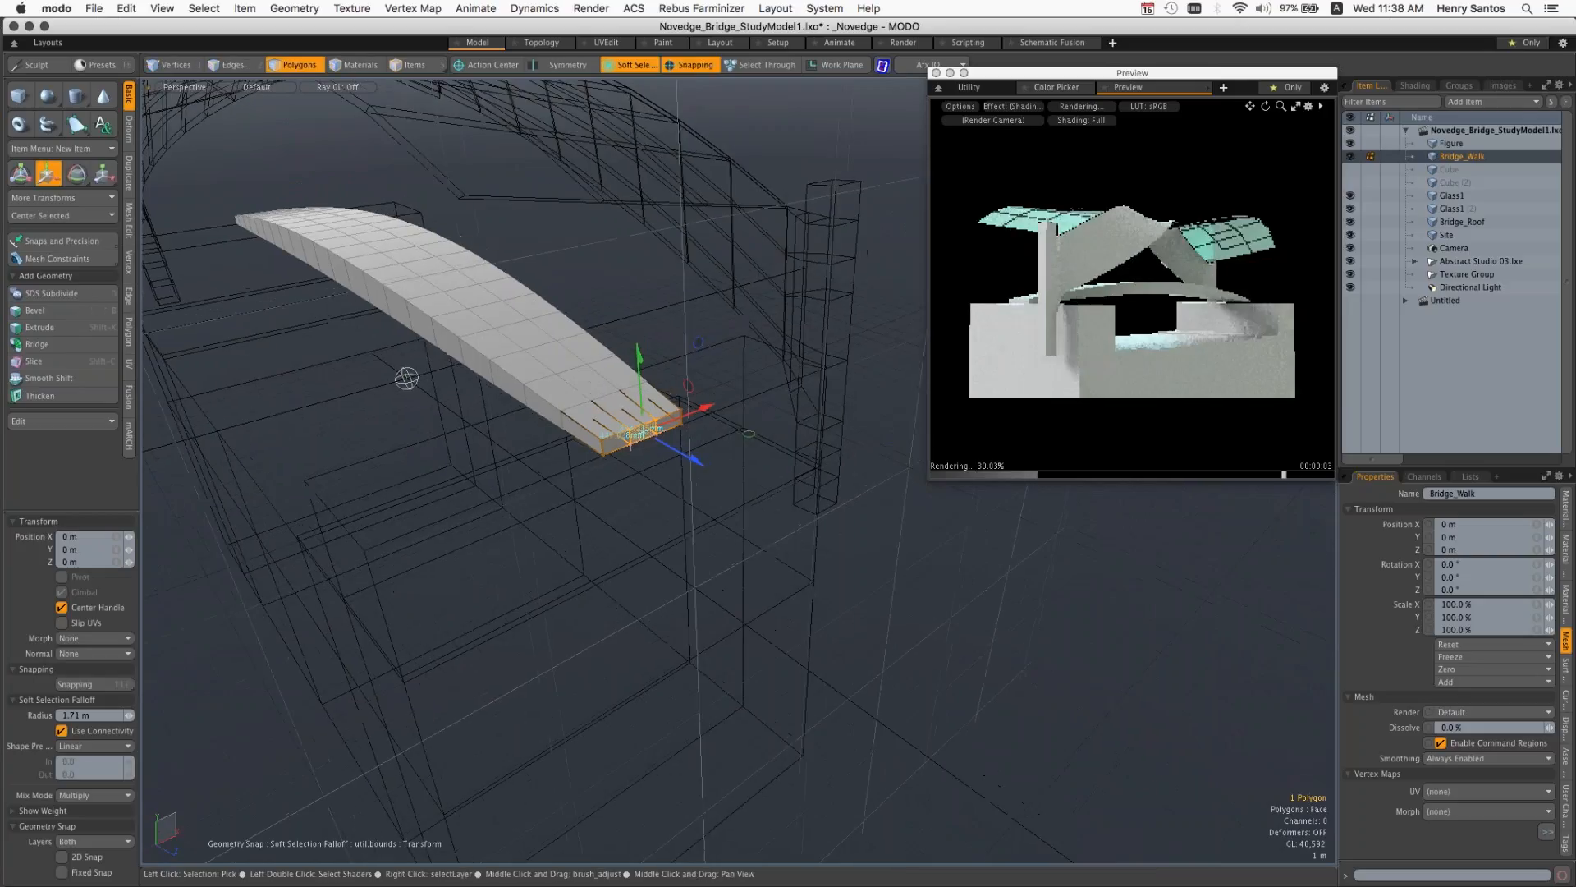
click(936, 73)
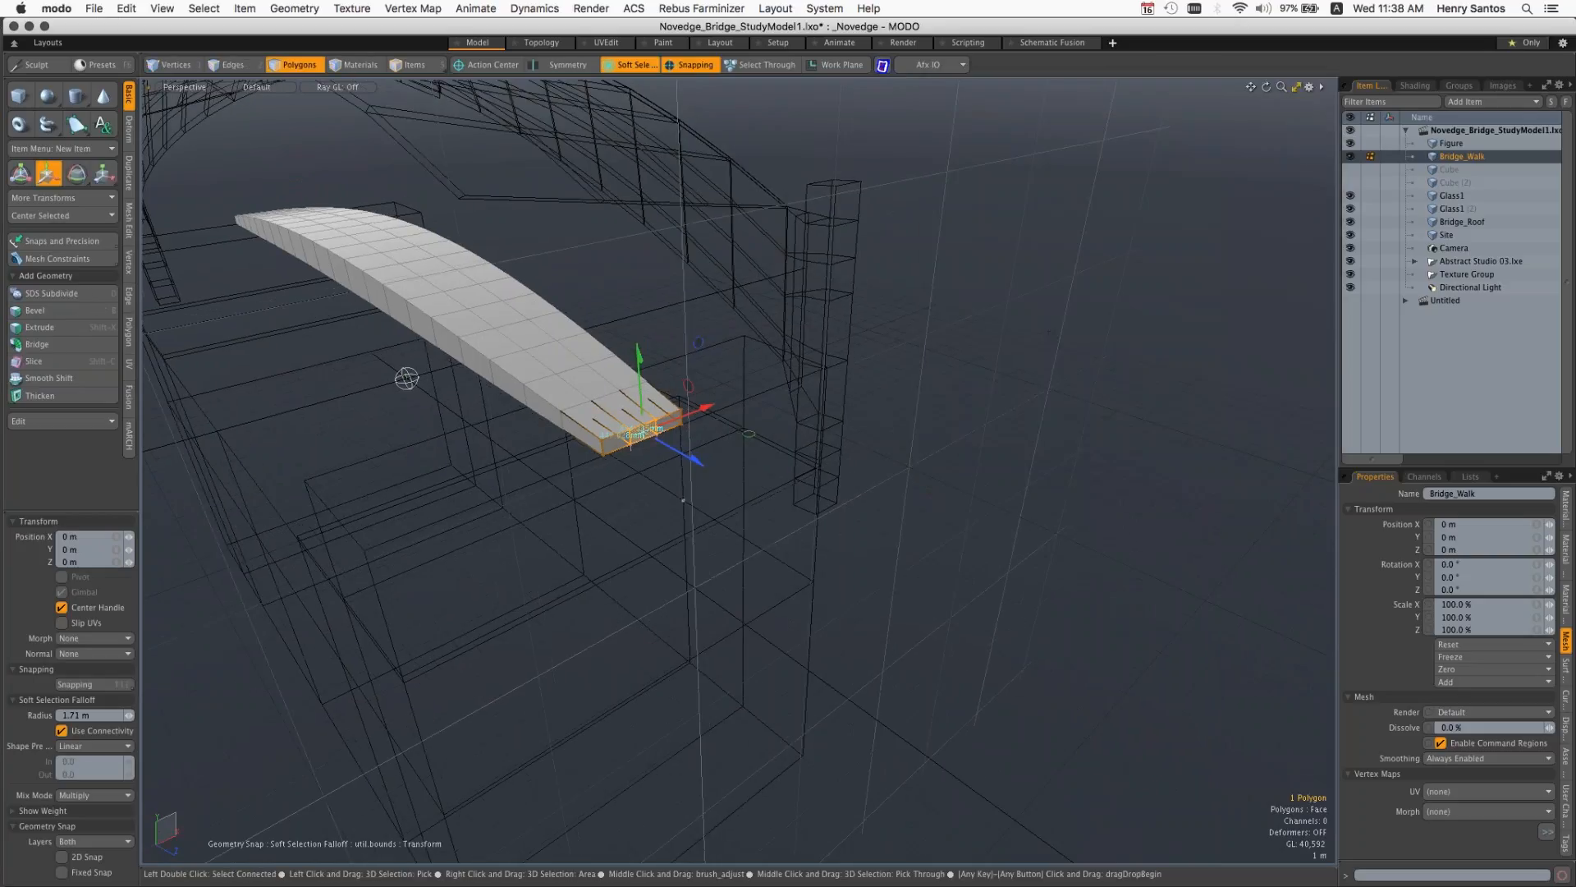
Step: Set the soft selection radius to about 7.1 m and raise the walkway's end polygon about 3.14 m in Y
alt+drag(683, 500, 812, 456)
alt+shift+drag(632, 421, 842, 475)
scroll(863, 484, up, 2)
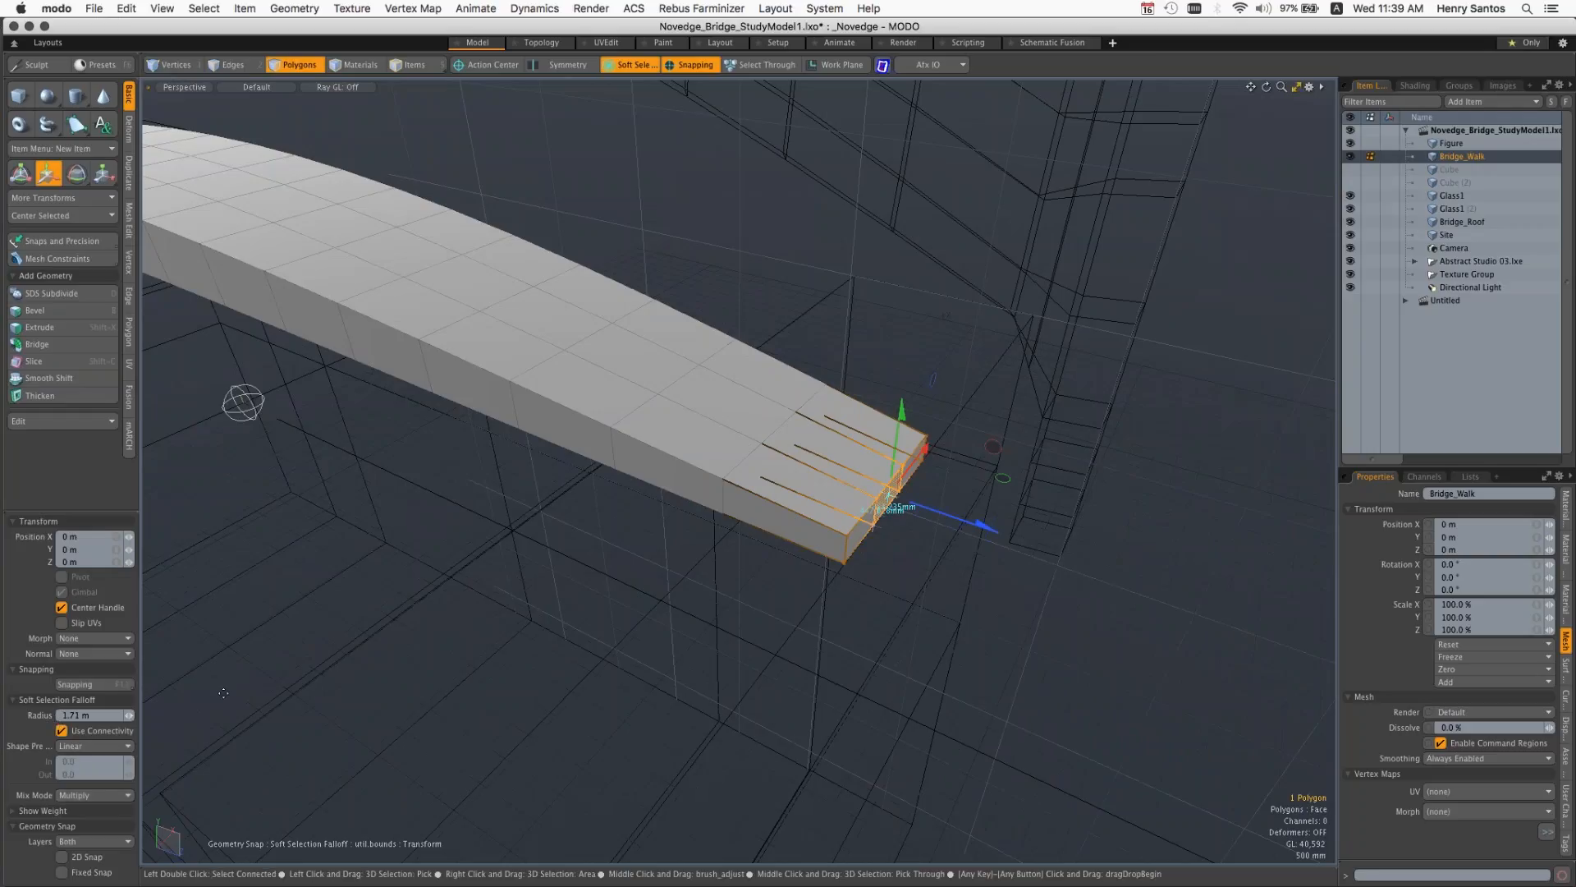
drag(129, 715, 137, 715)
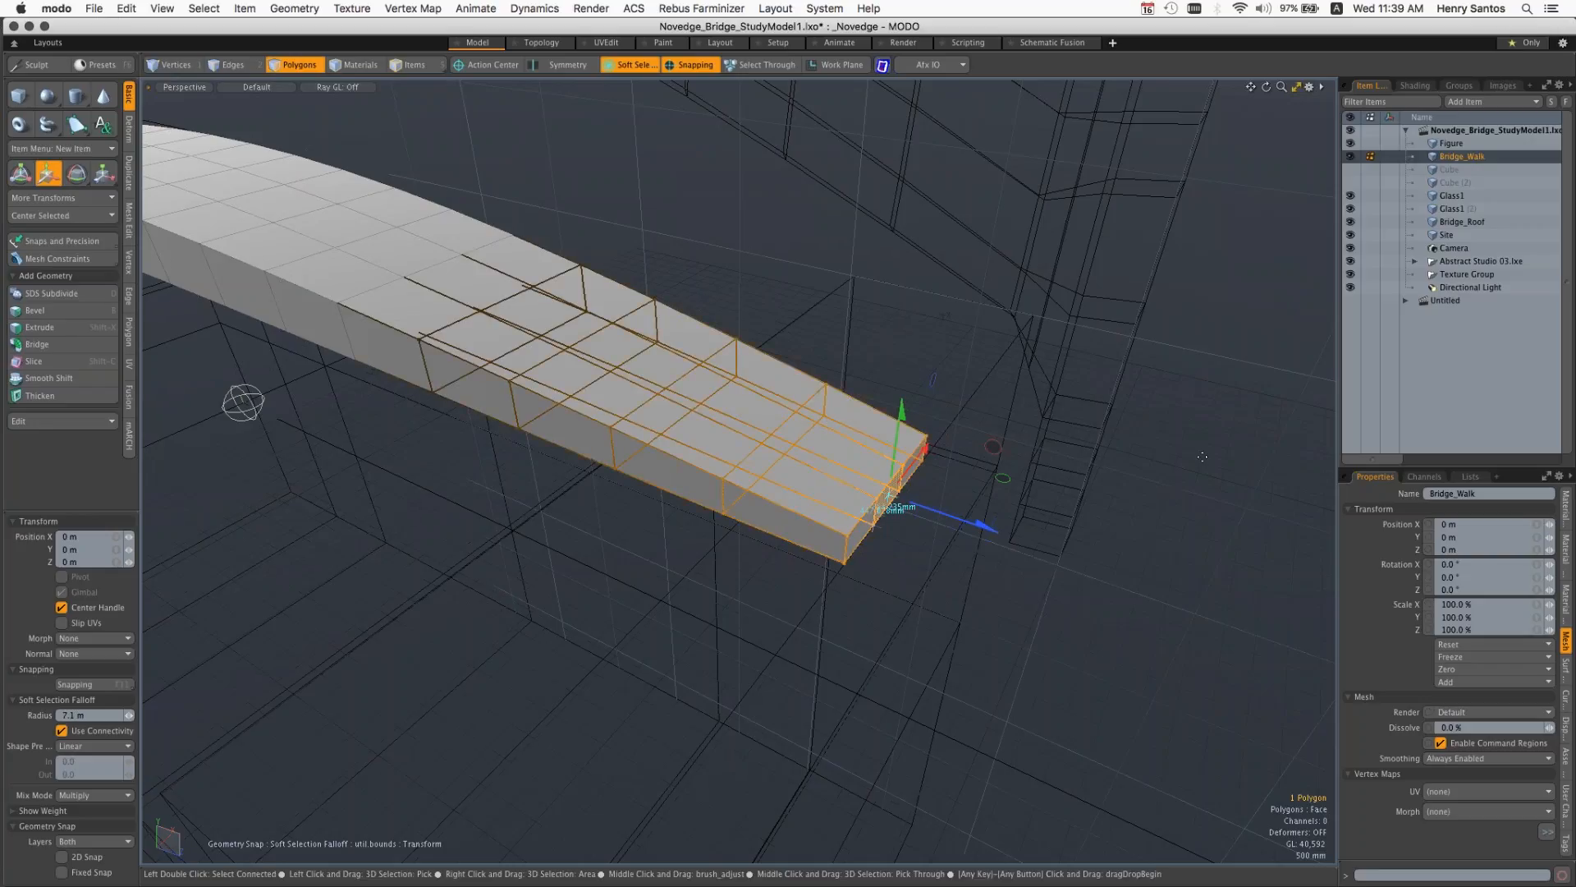
drag(890, 498, 860, 304)
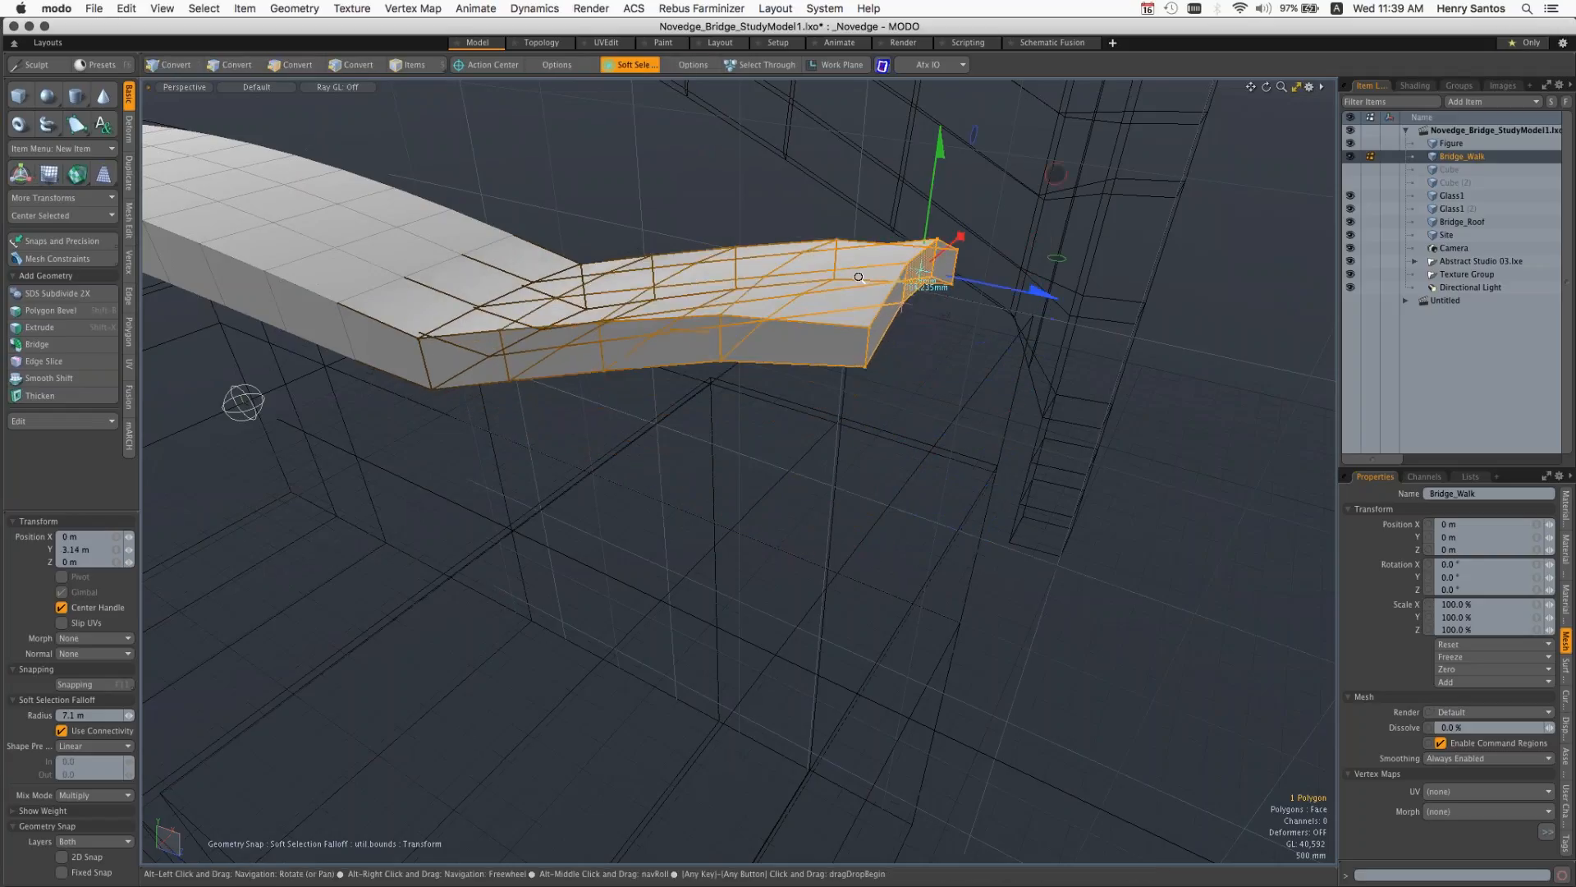
Step: Set the soft selection radius to about 9.86 m and scale the walkway's end uniformly to about 217%
scroll(825, 273, down, 2)
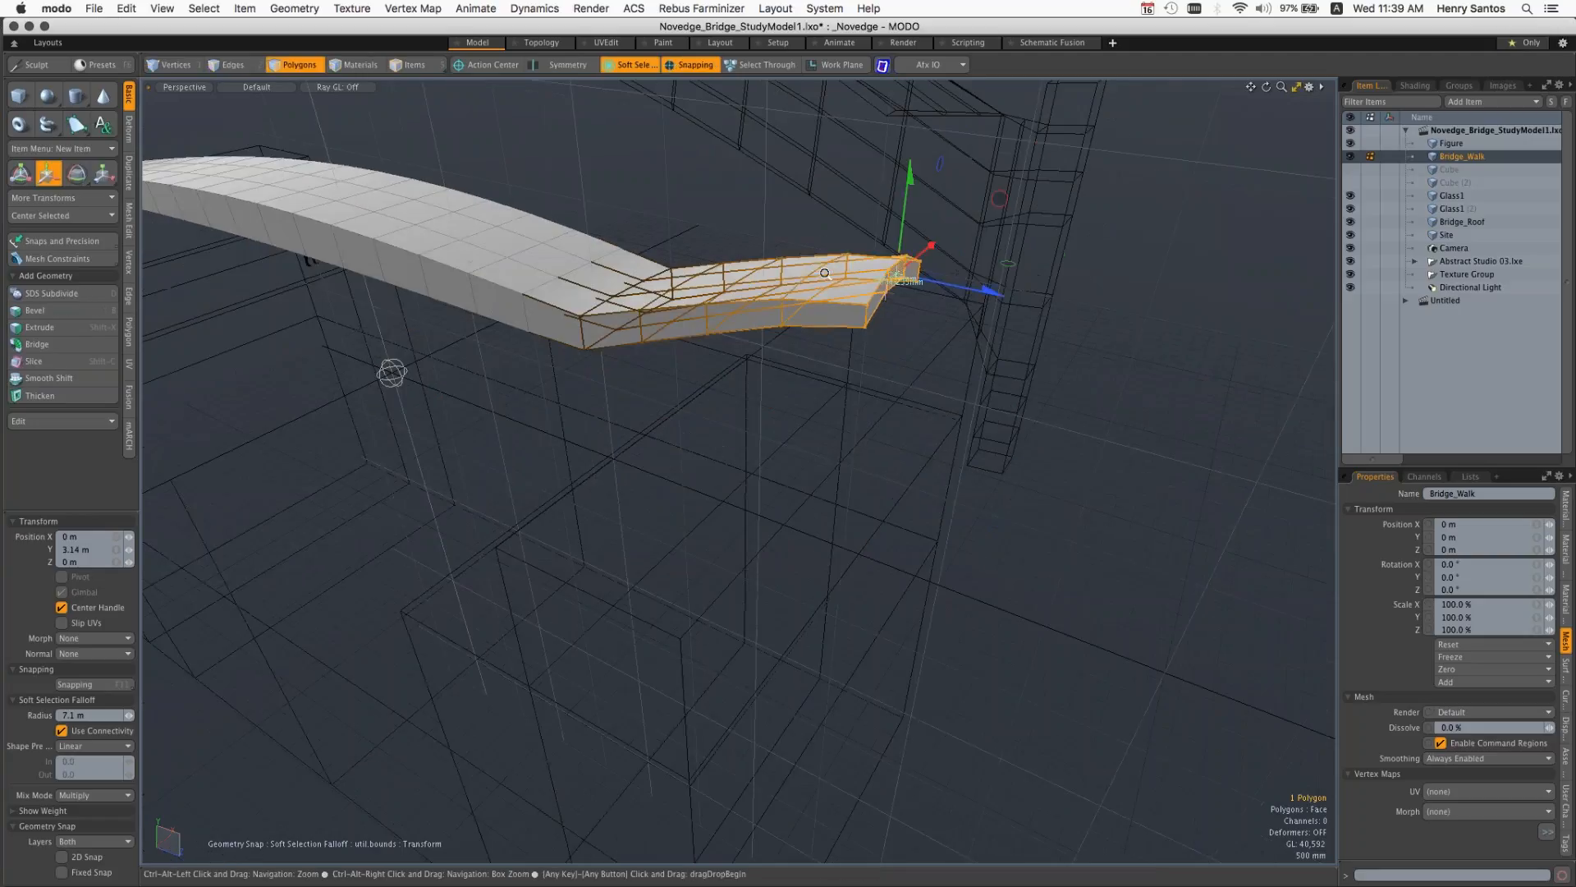
scroll(825, 273, down, 1)
alt+drag(825, 273, 854, 386)
drag(129, 715, 155, 715)
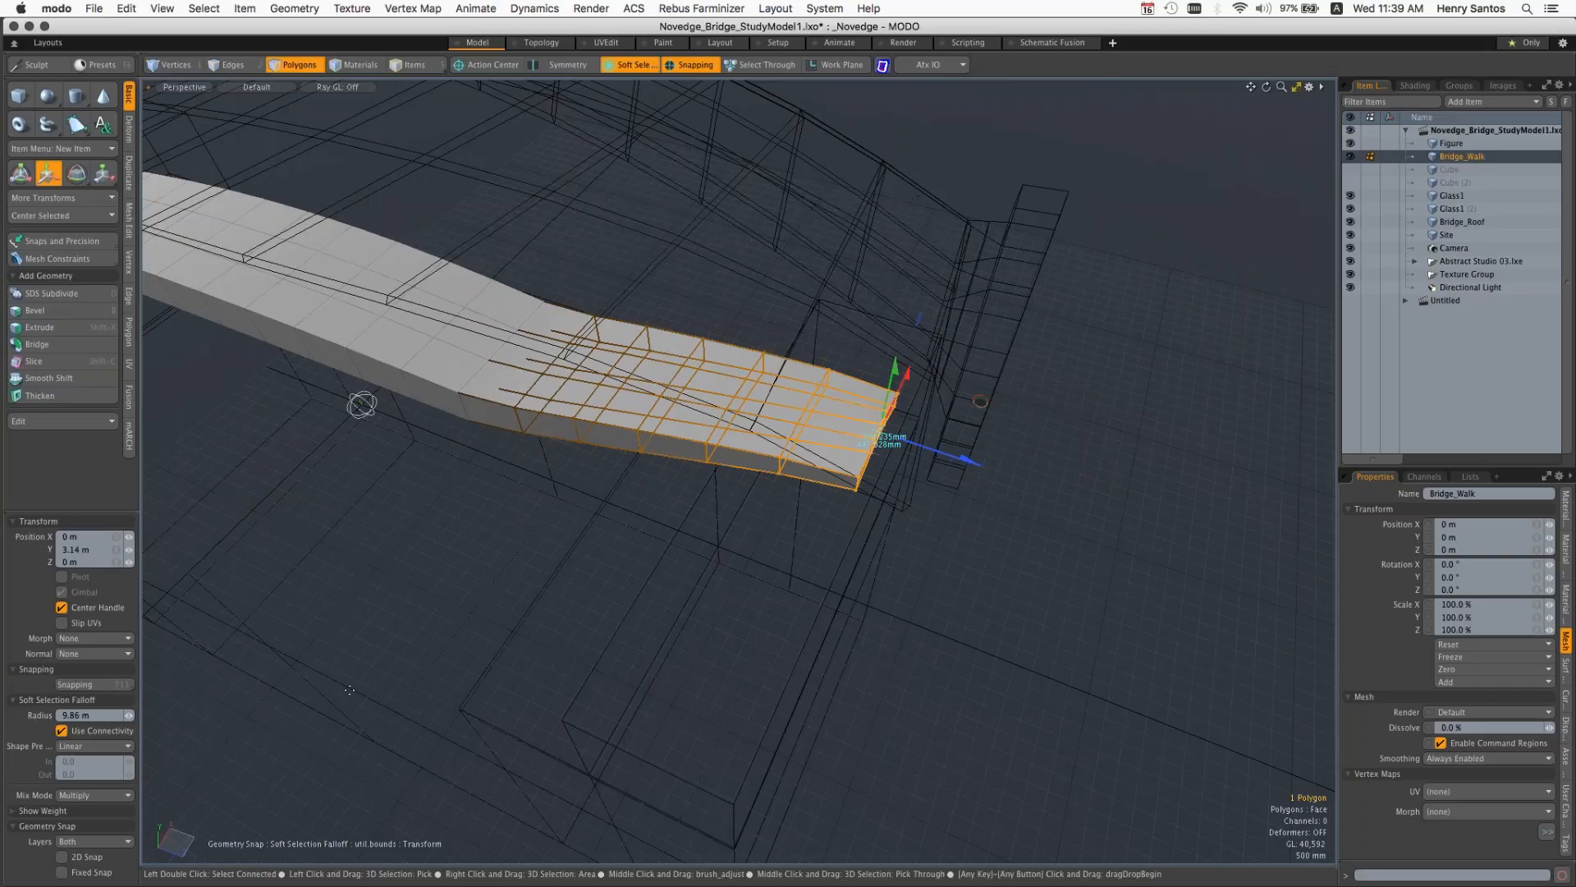
key(alt)
alt+drag(784, 498, 815, 400)
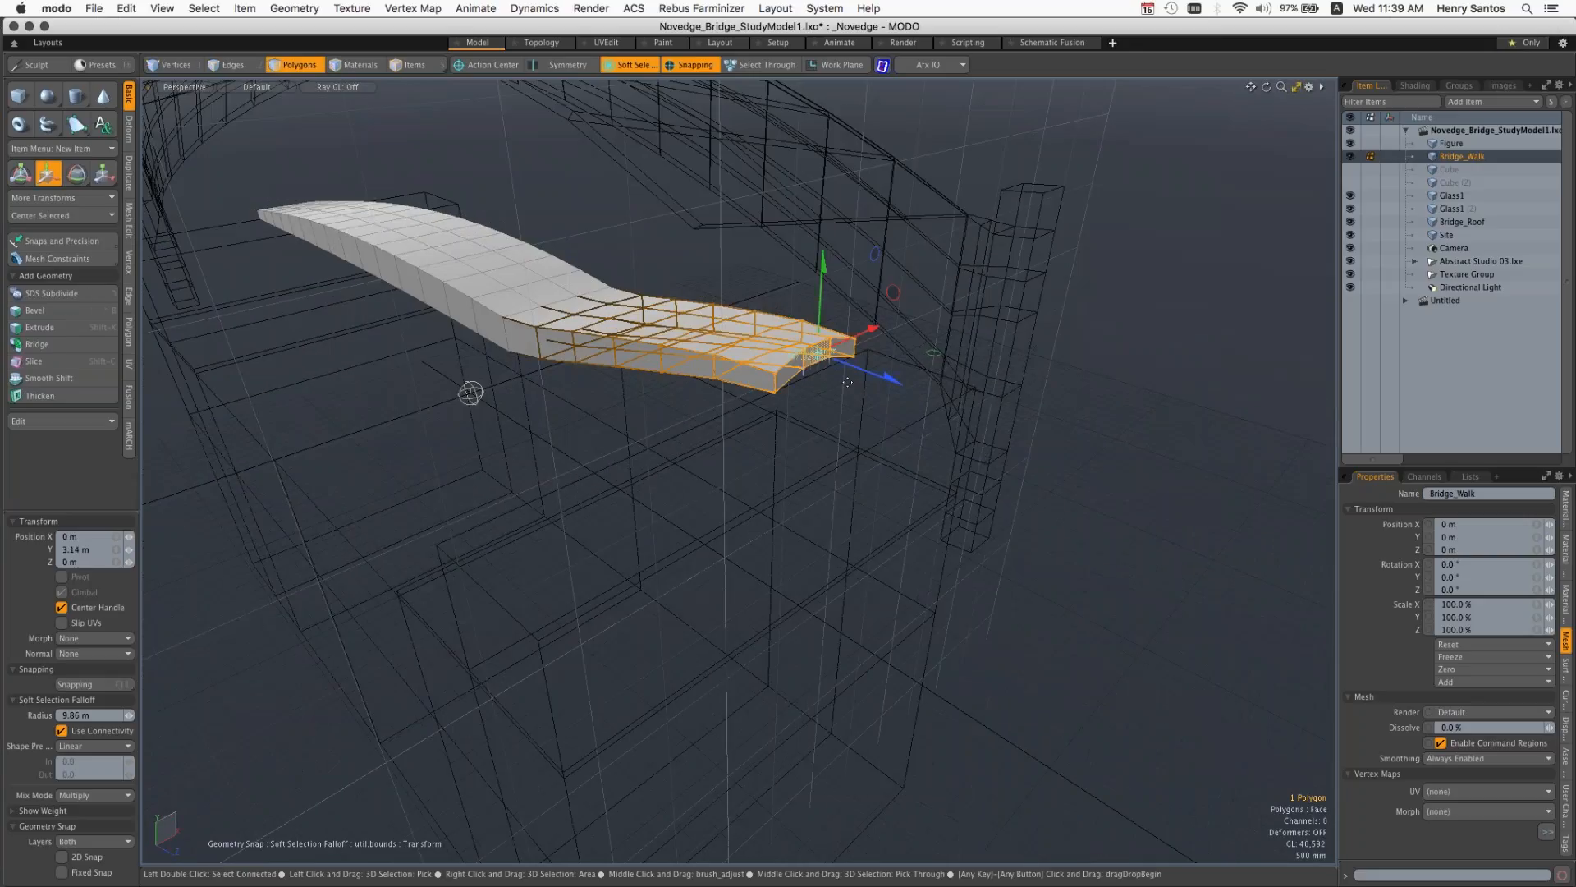
key(r)
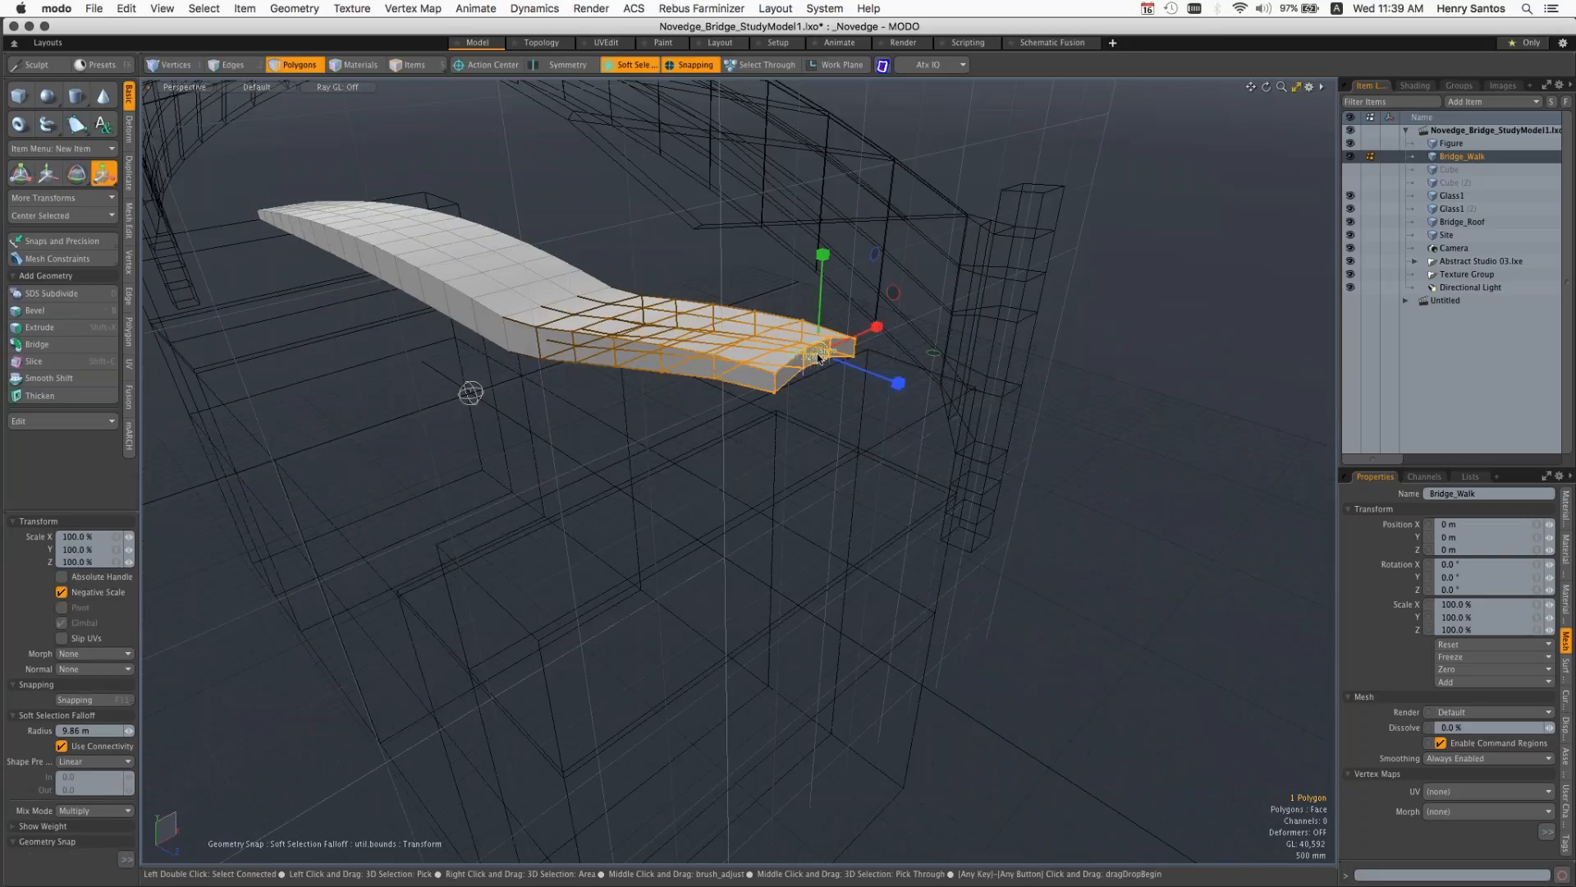
drag(818, 357, 903, 329)
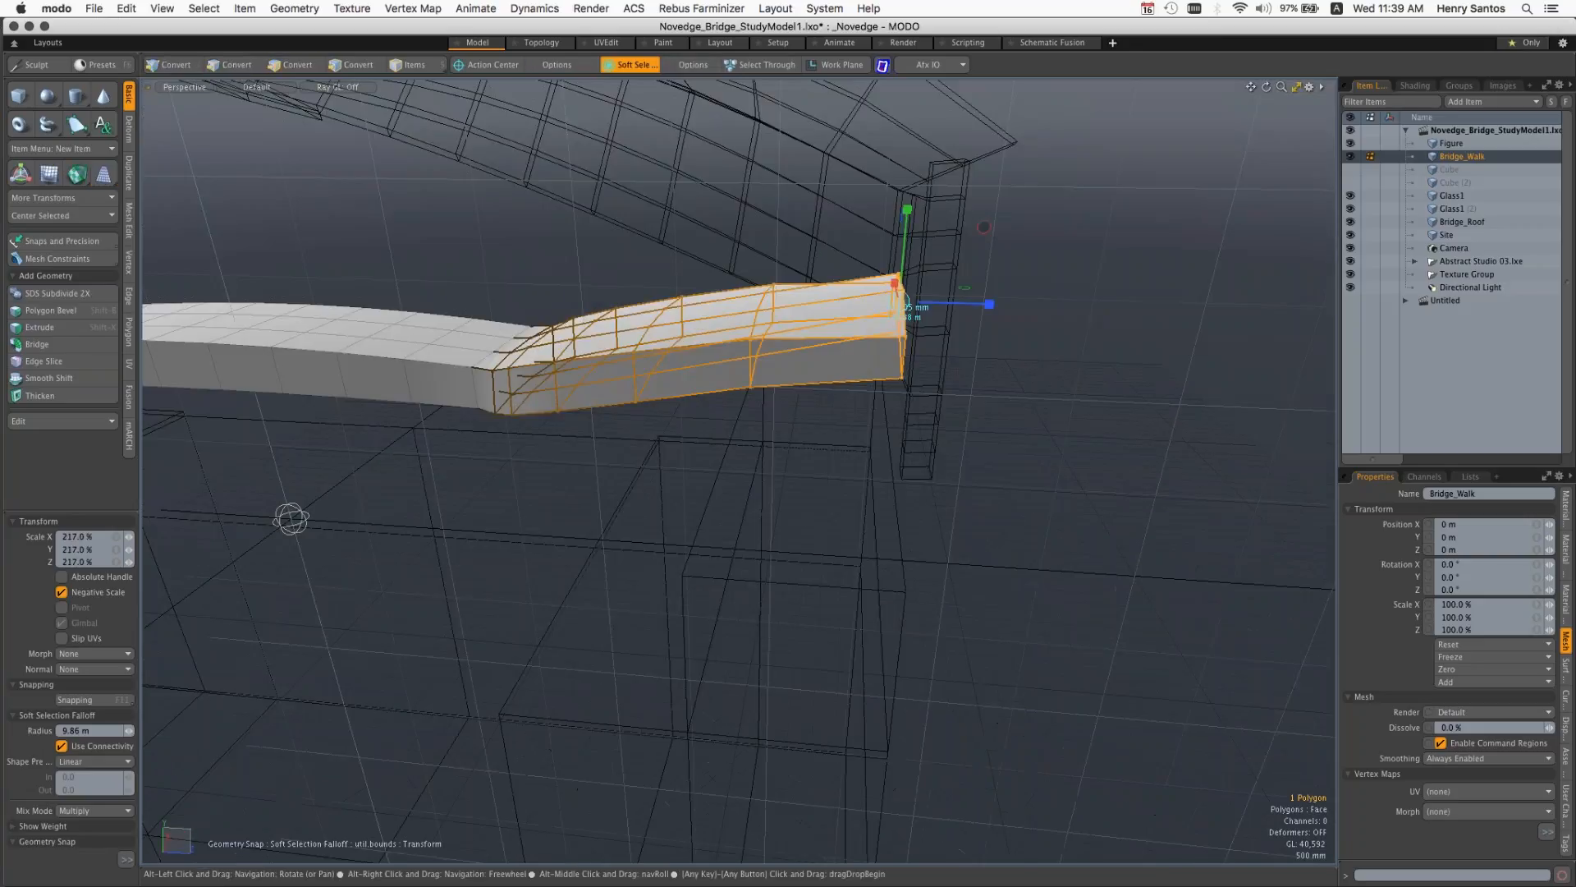
Step: Turn off the soft selection falloff by setting it to none
ctrl+alt+drag(833, 396, 781, 427)
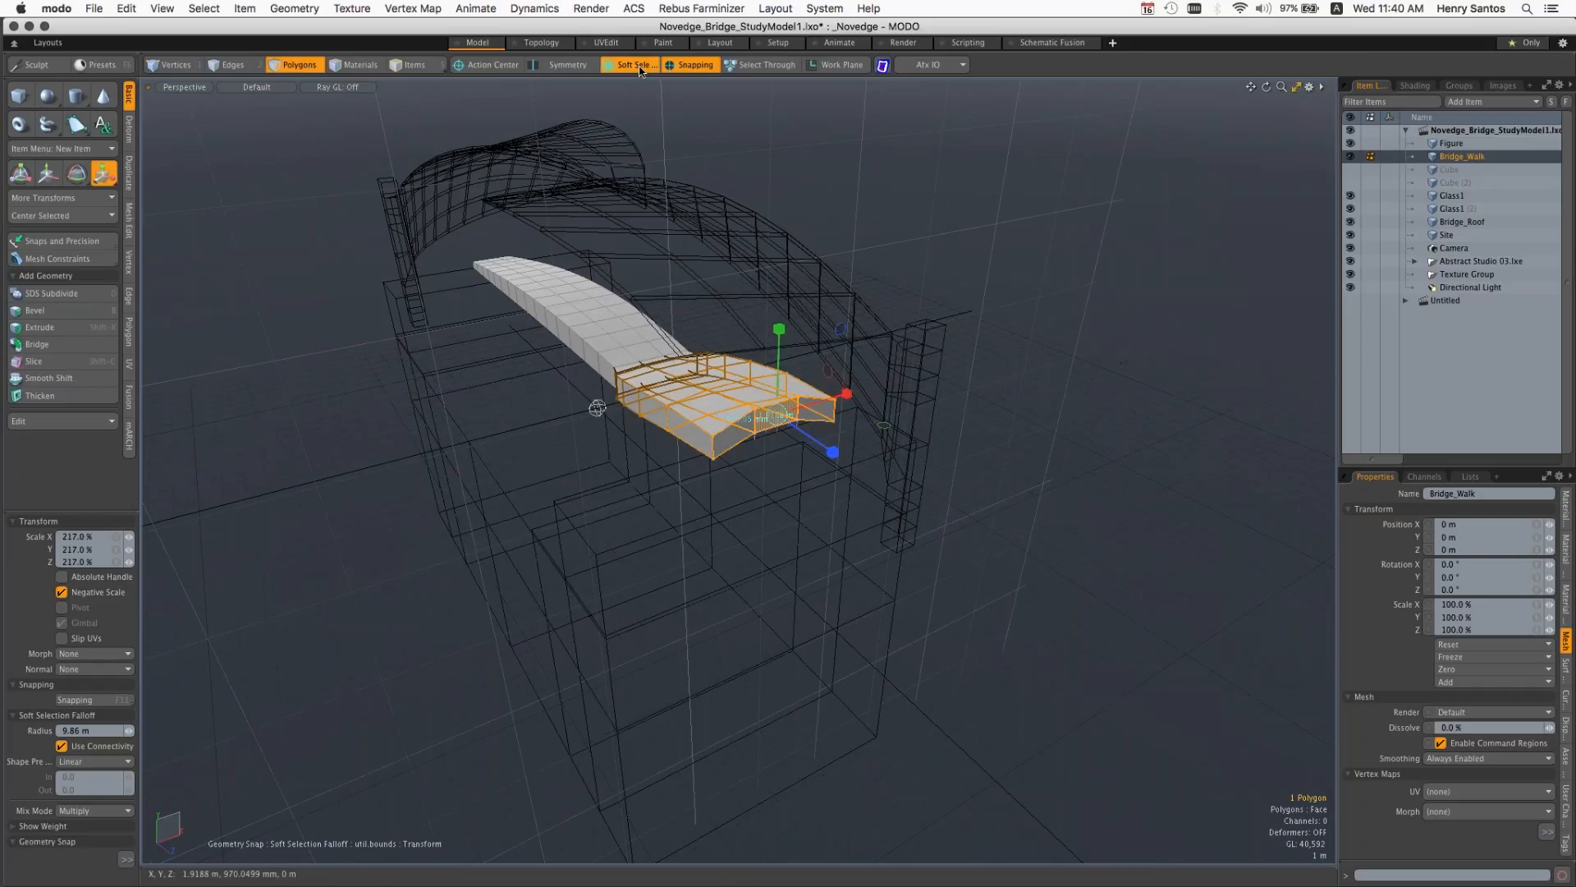
click(641, 71)
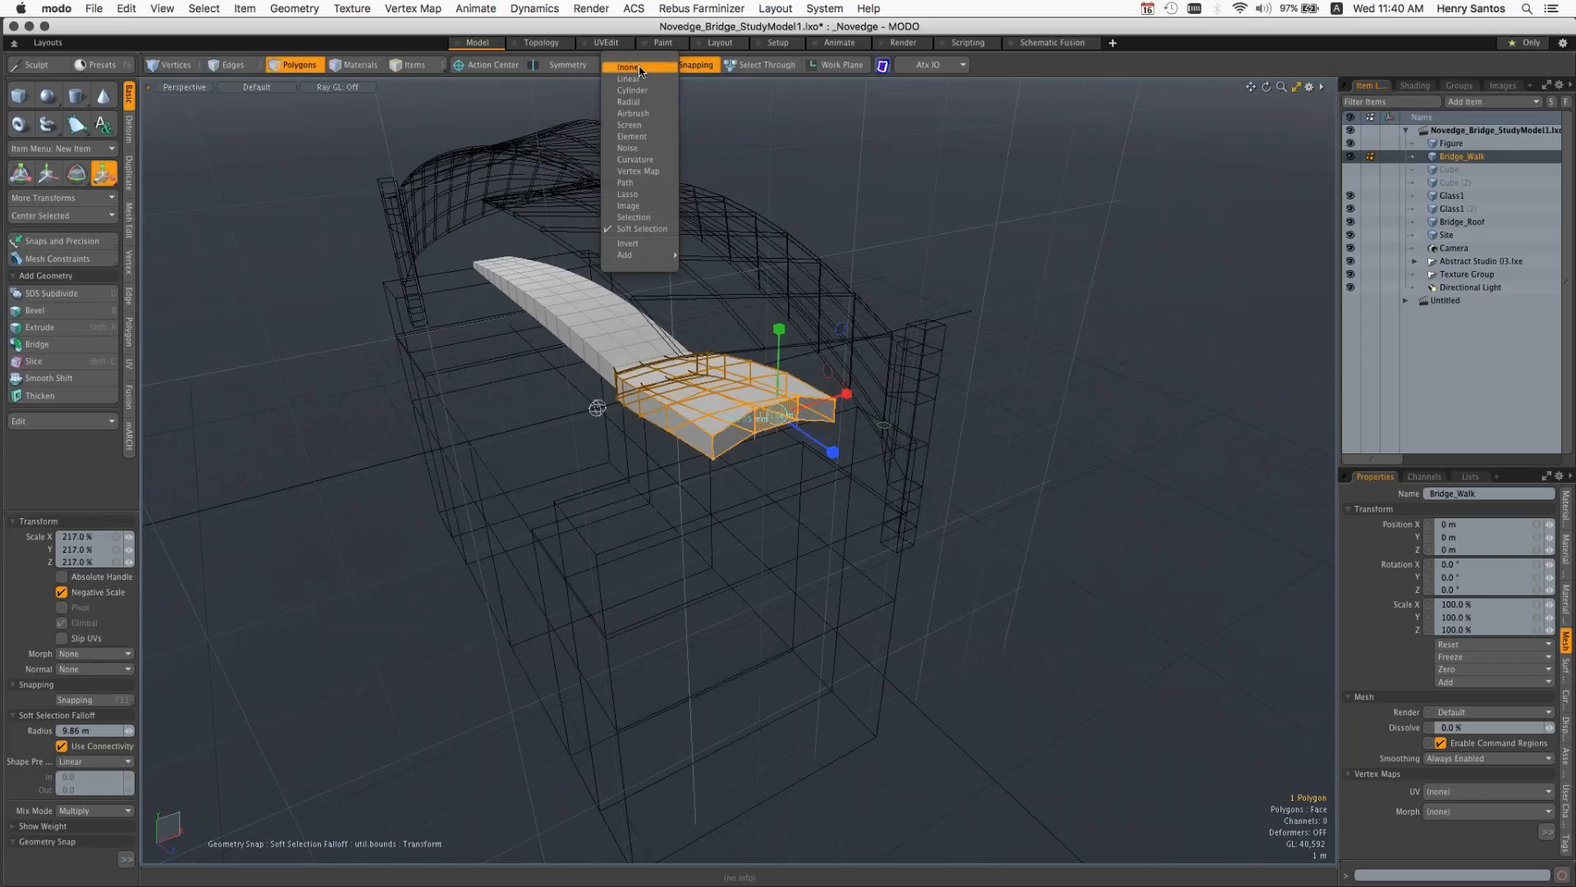
click(640, 69)
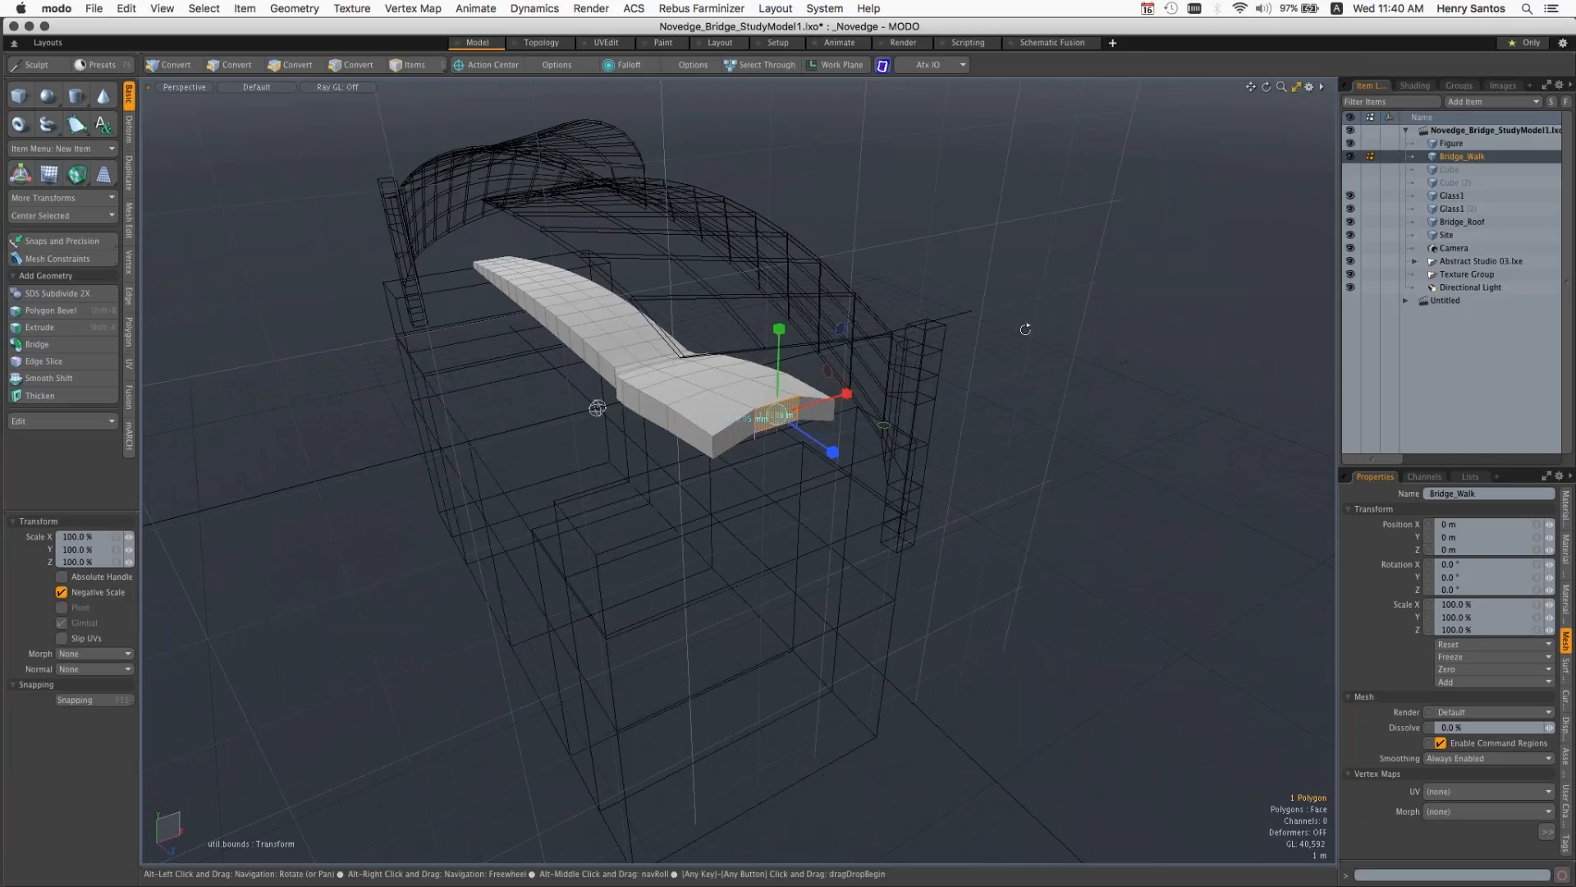
alt+drag(1025, 329, 948, 327)
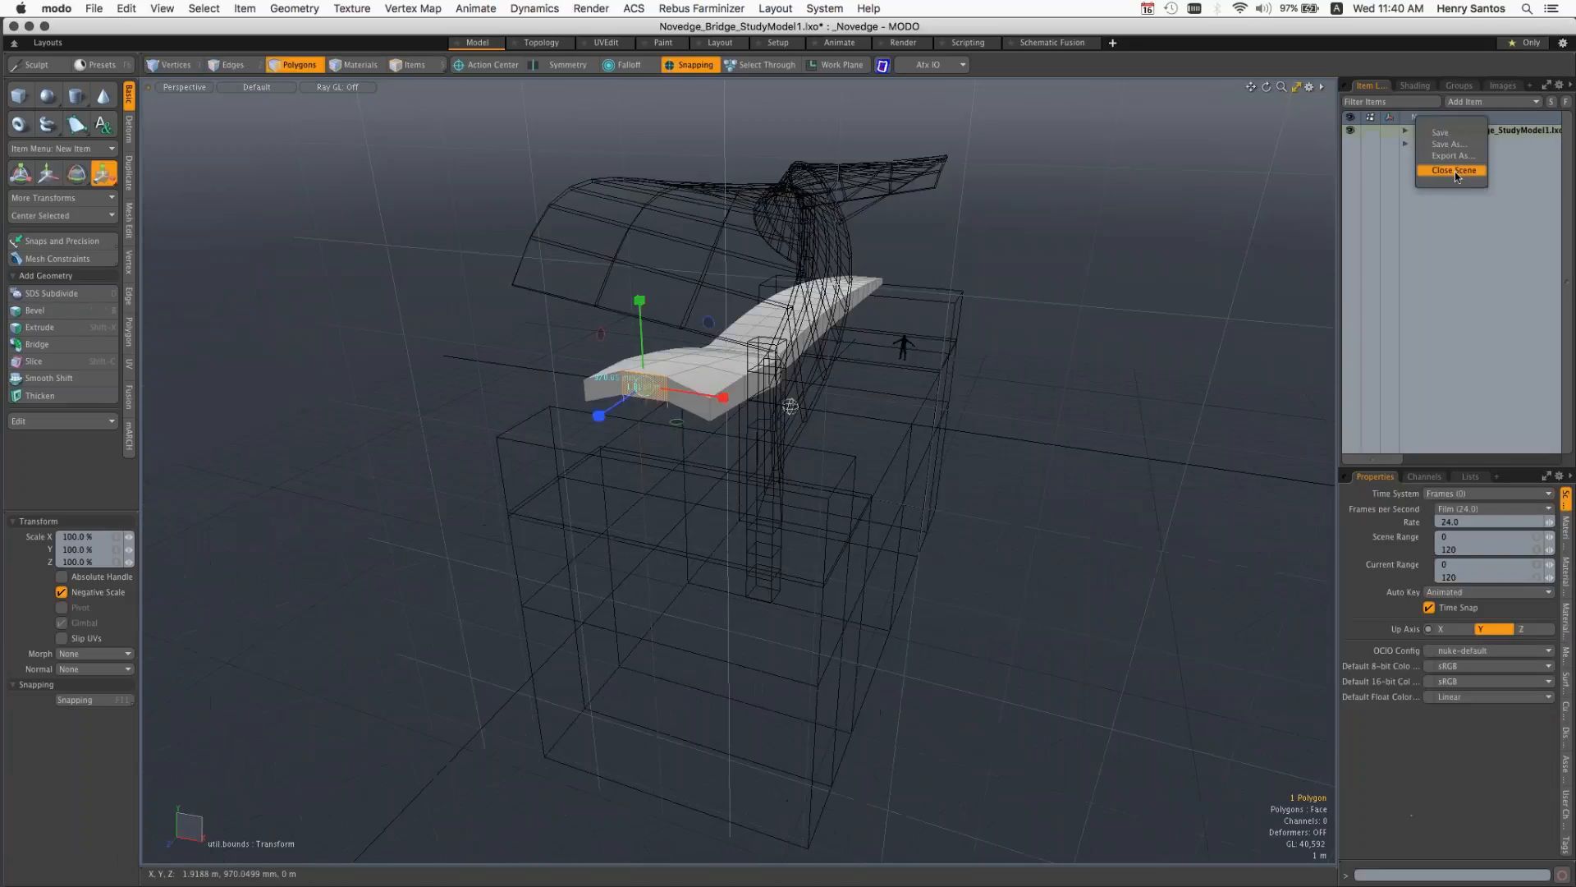
Step: Close the edited bridge scene without saving and reopen Novedge_Bridge_StudyModel1.lxo from the Scenes folder
click(1455, 170)
click(1466, 533)
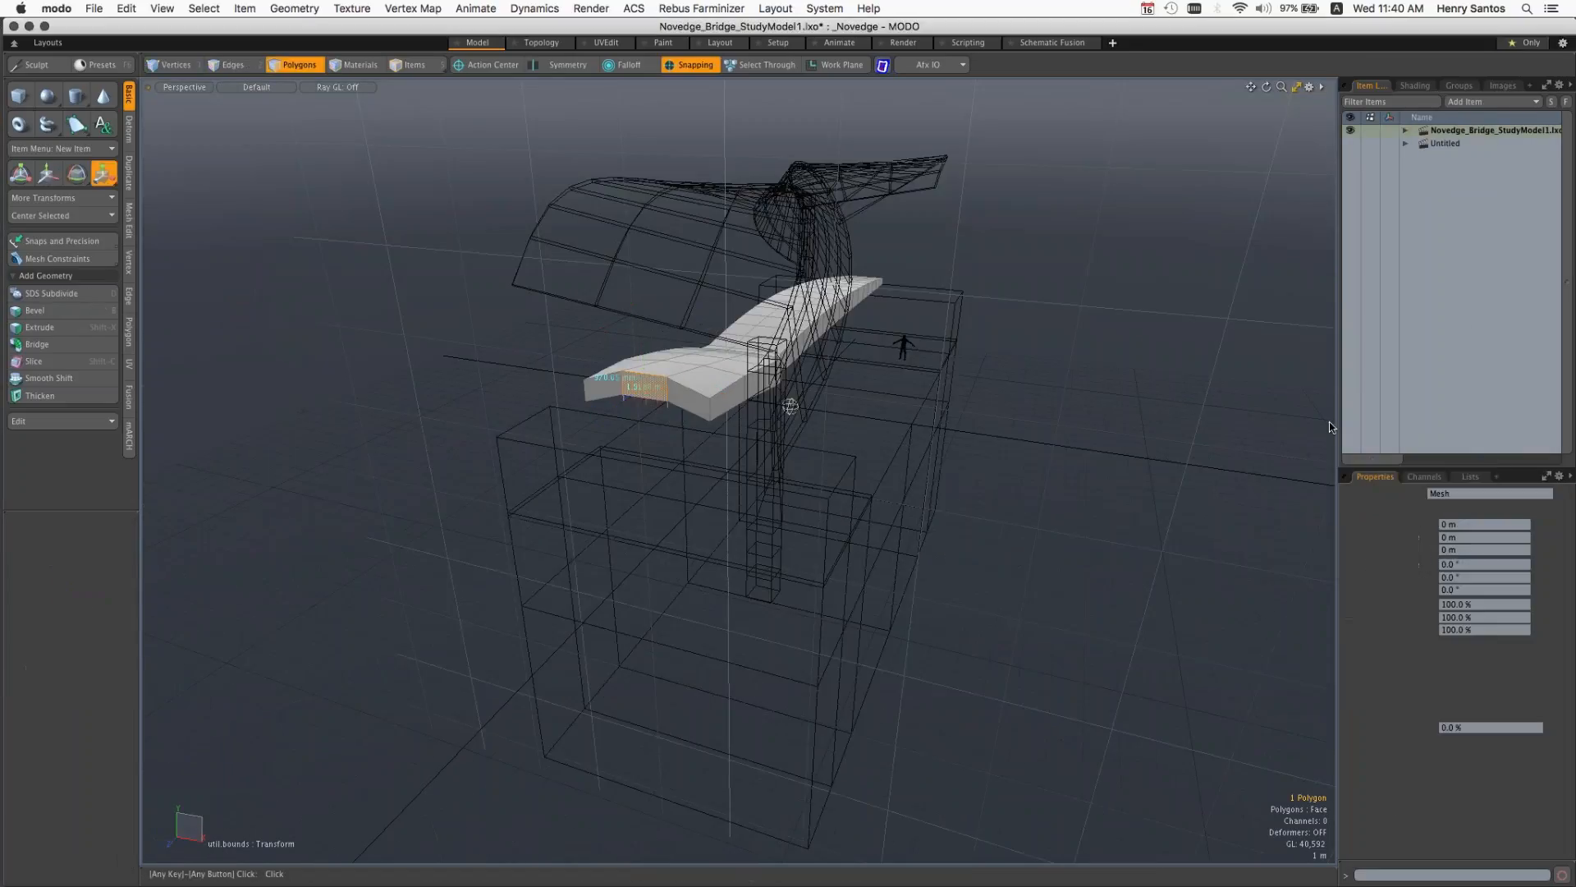
click(94, 9)
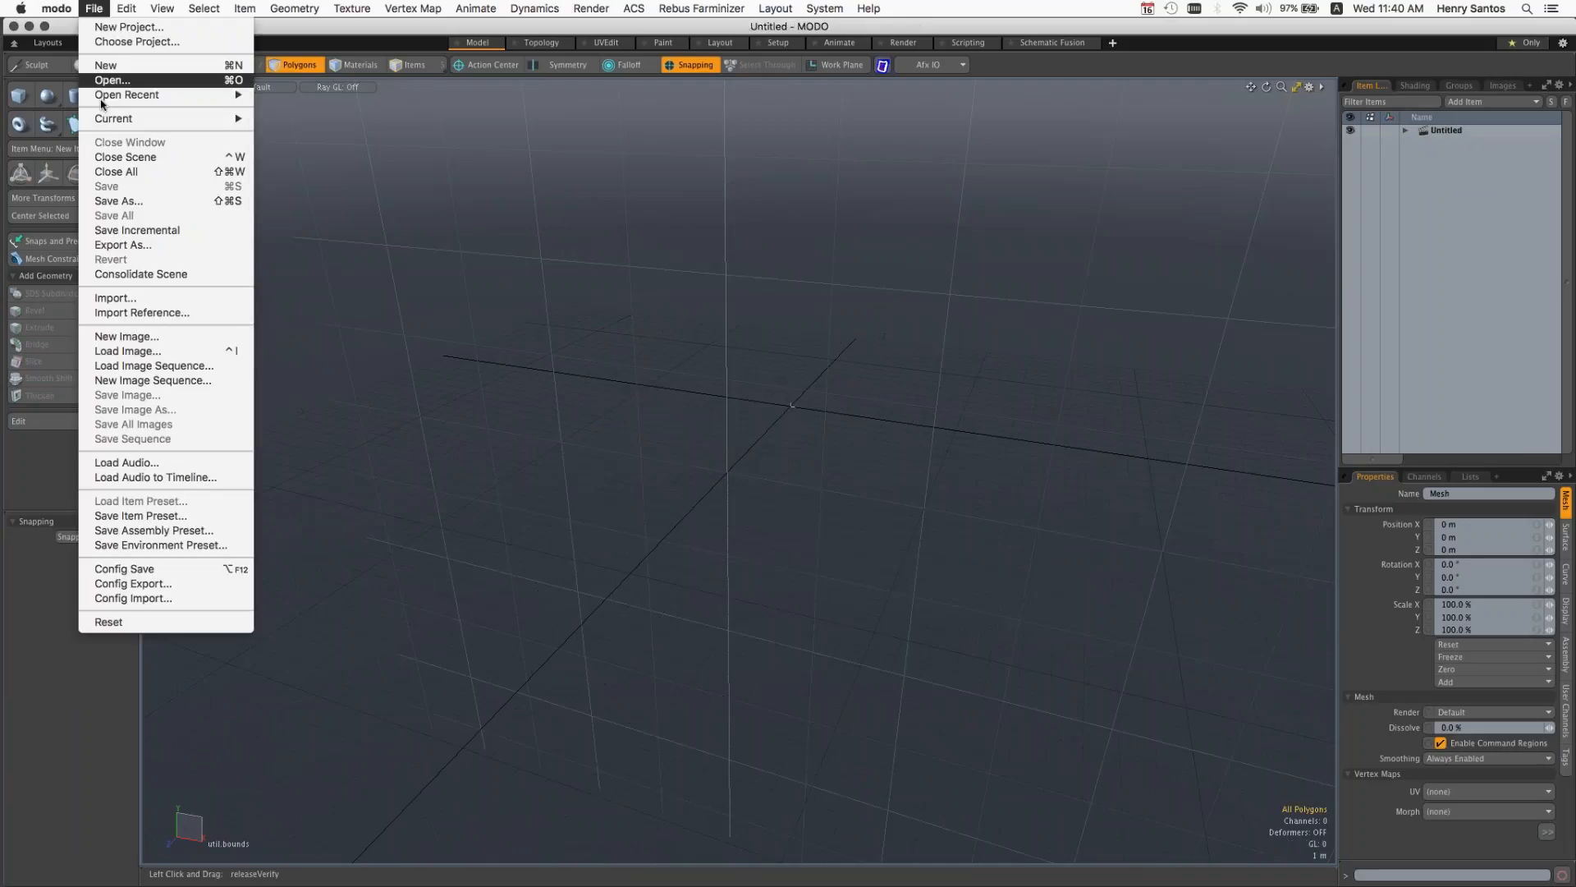
click(106, 80)
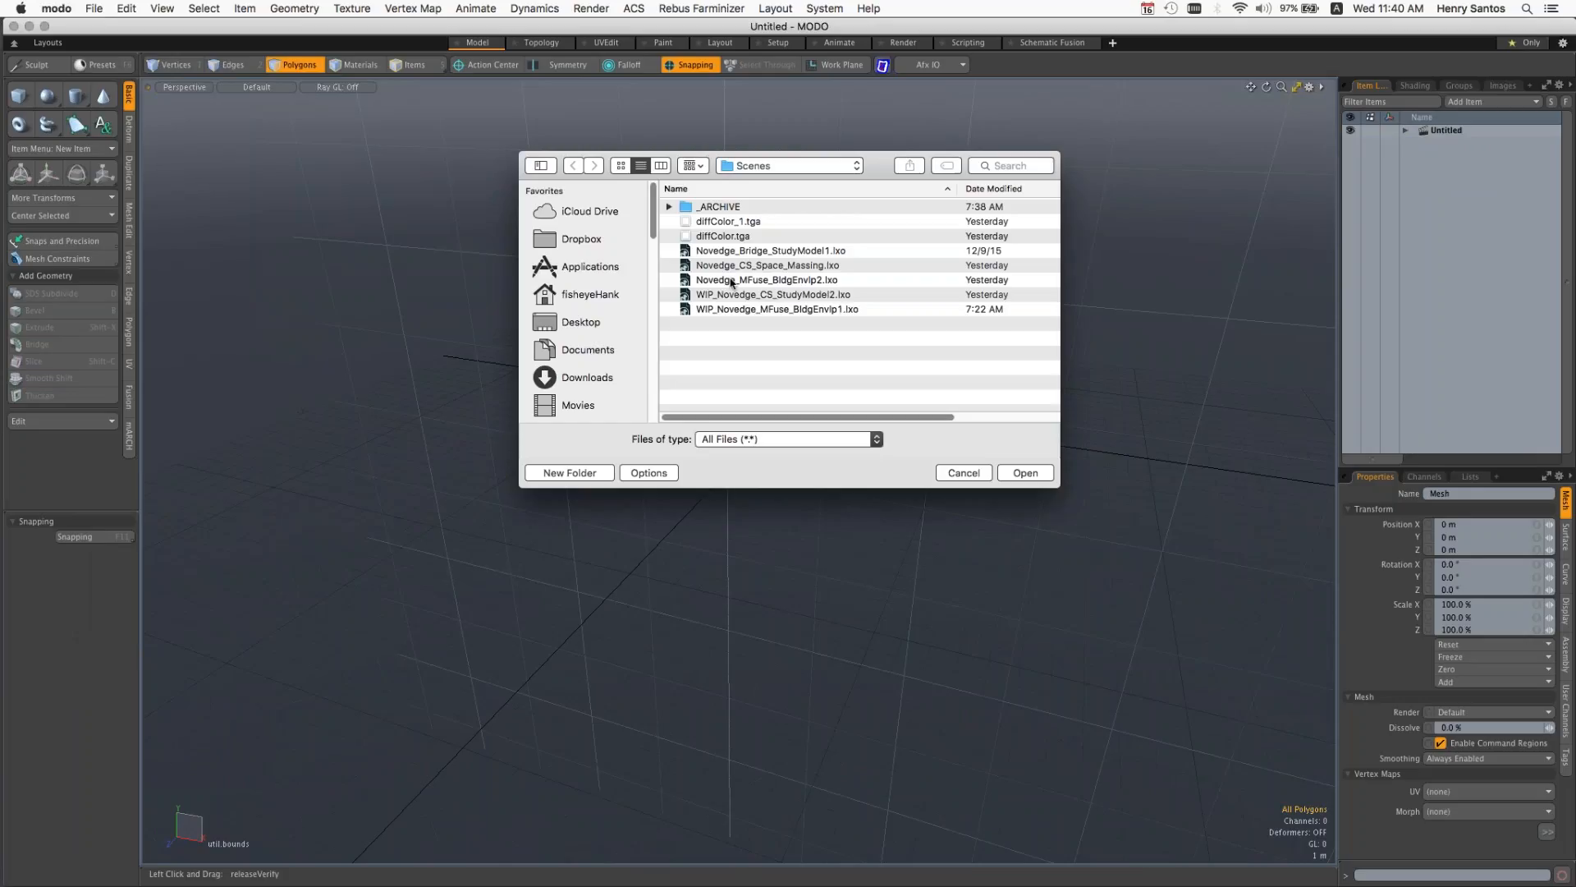
click(795, 256)
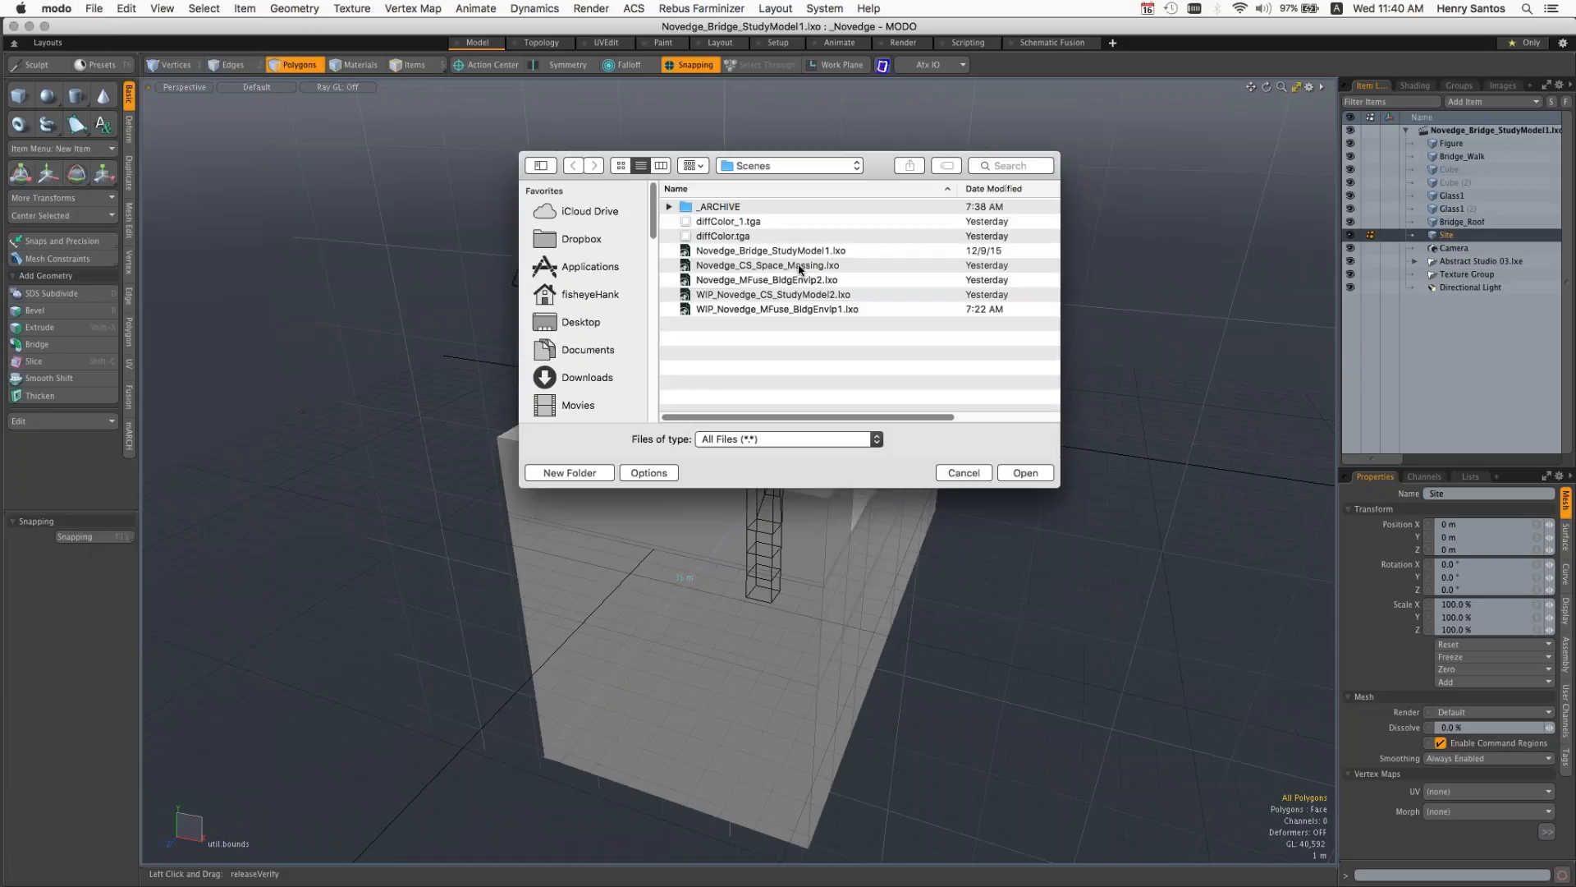
Step: Open the scene Novedge_CS_Space_Massing.lxo and fit its geometry in the viewport
click(807, 271)
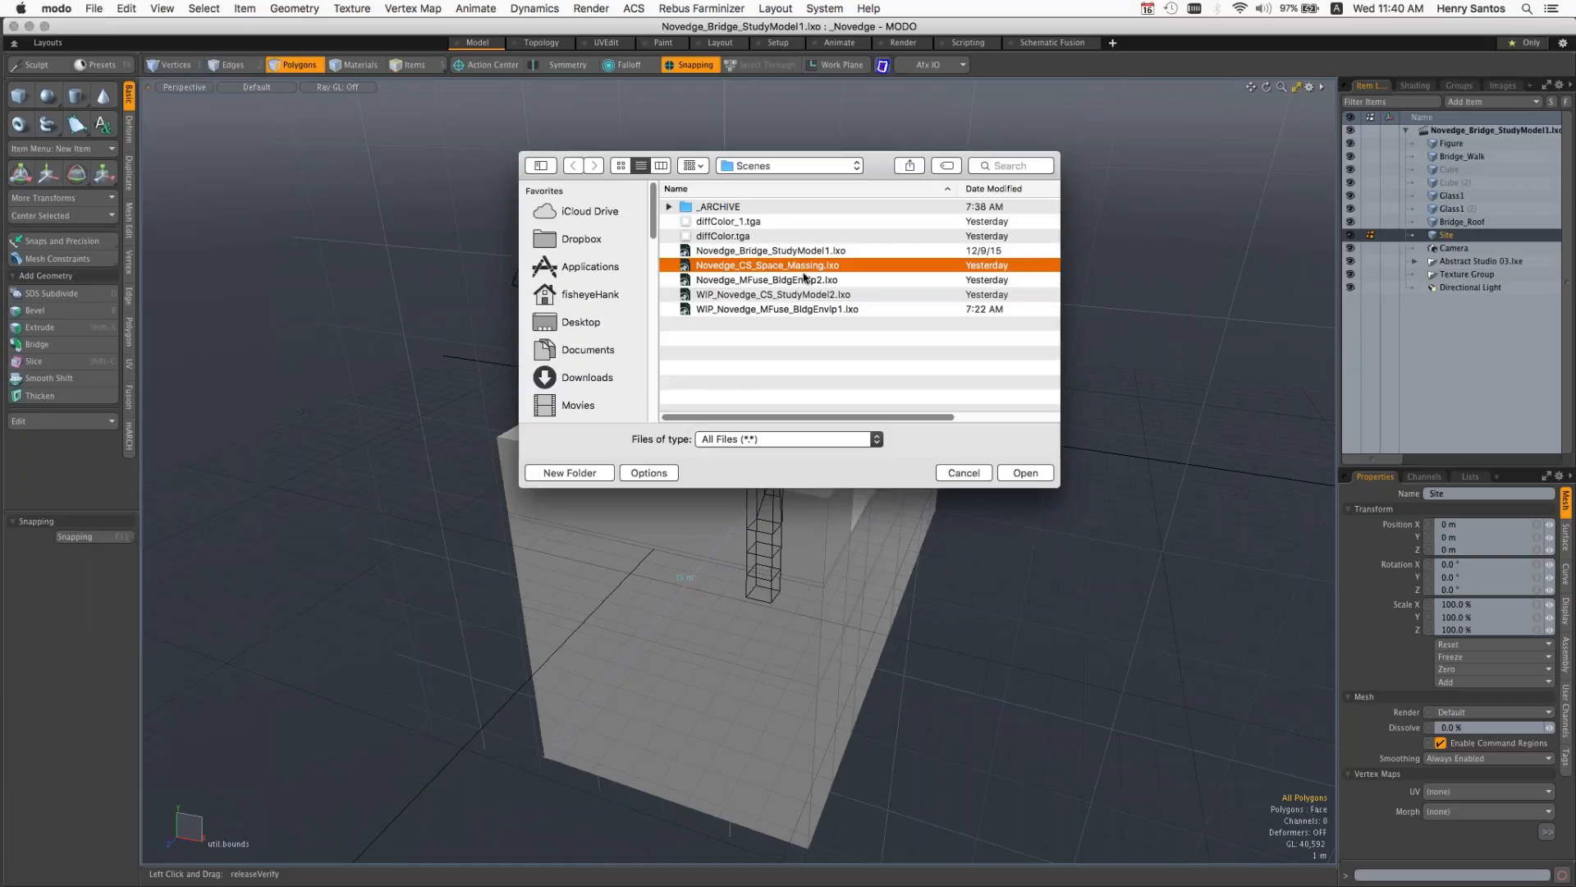
click(1025, 473)
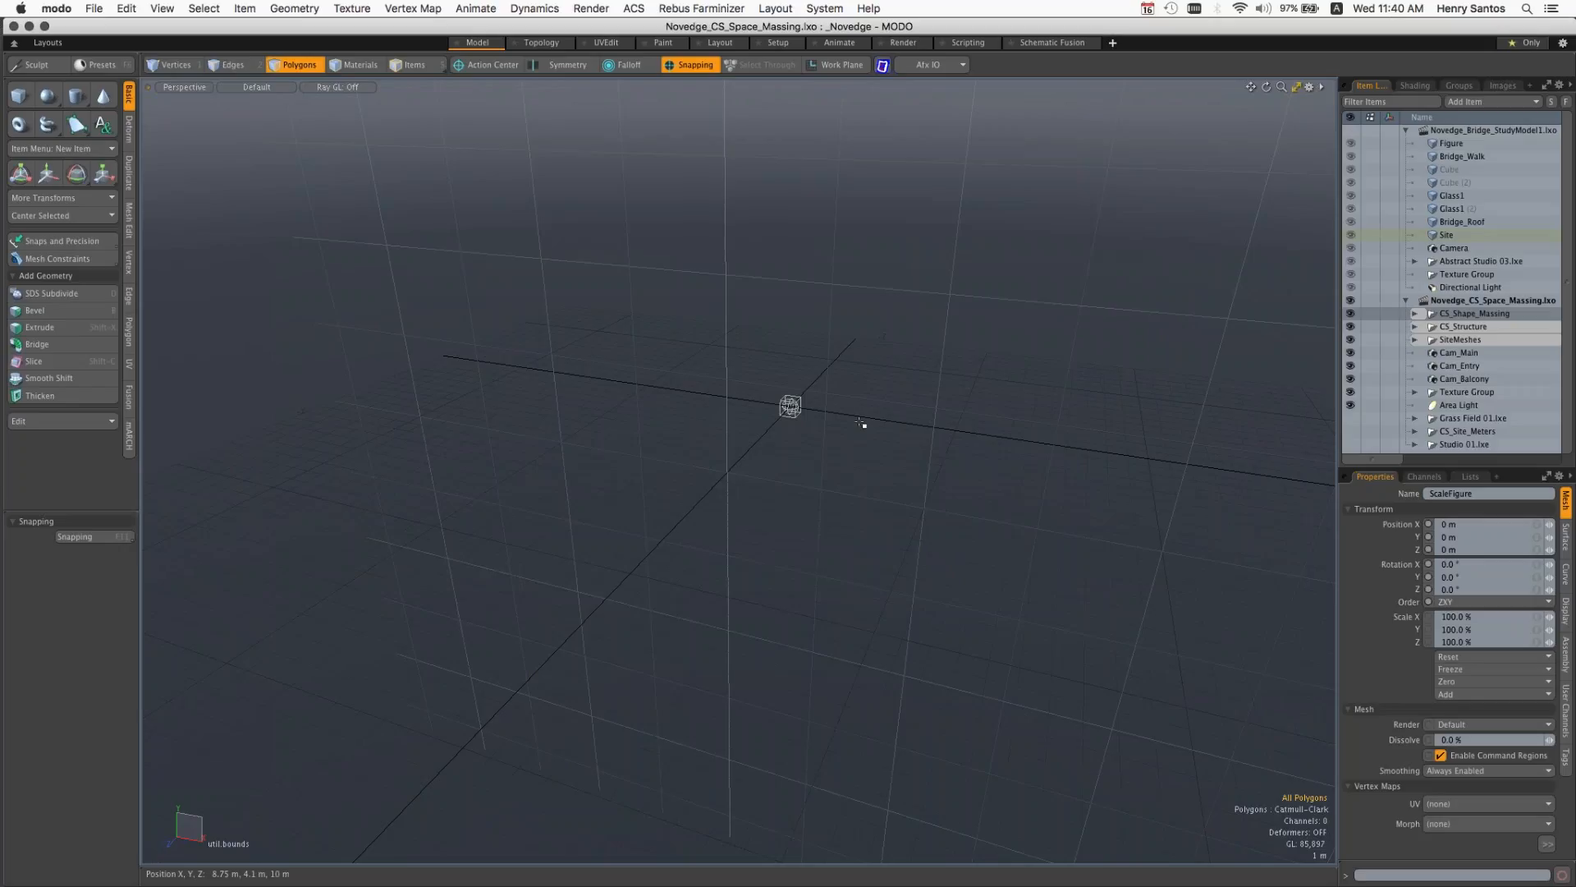
key(a)
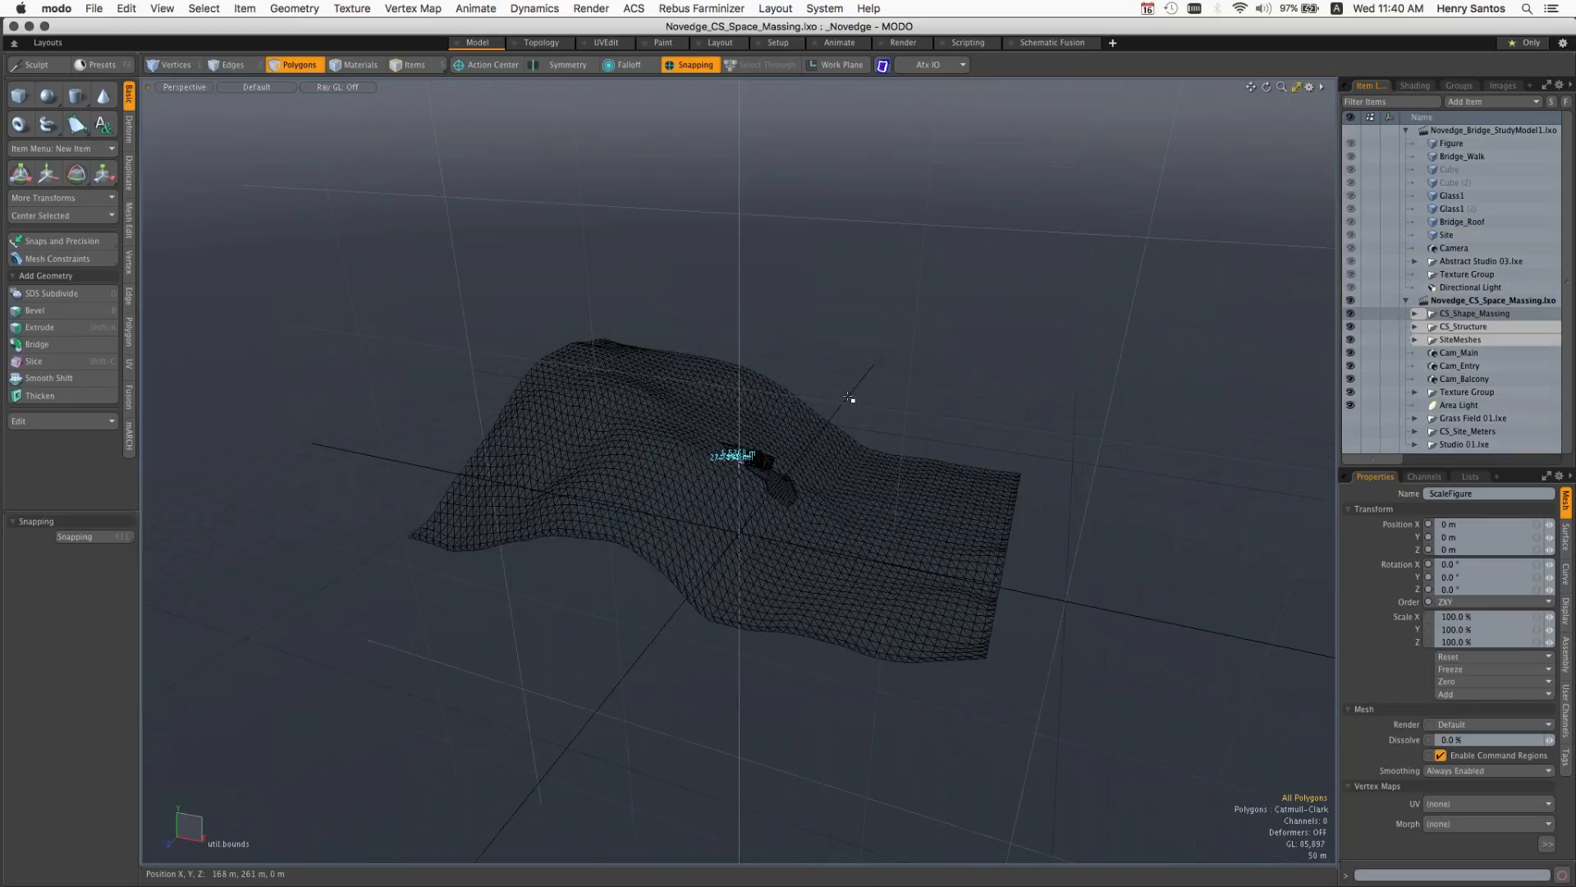
Step: Switch to the Topology layout with vertex selection and examine the building massing on the hillside
alt+drag(850, 398, 748, 276)
key(ctrl+Tab)
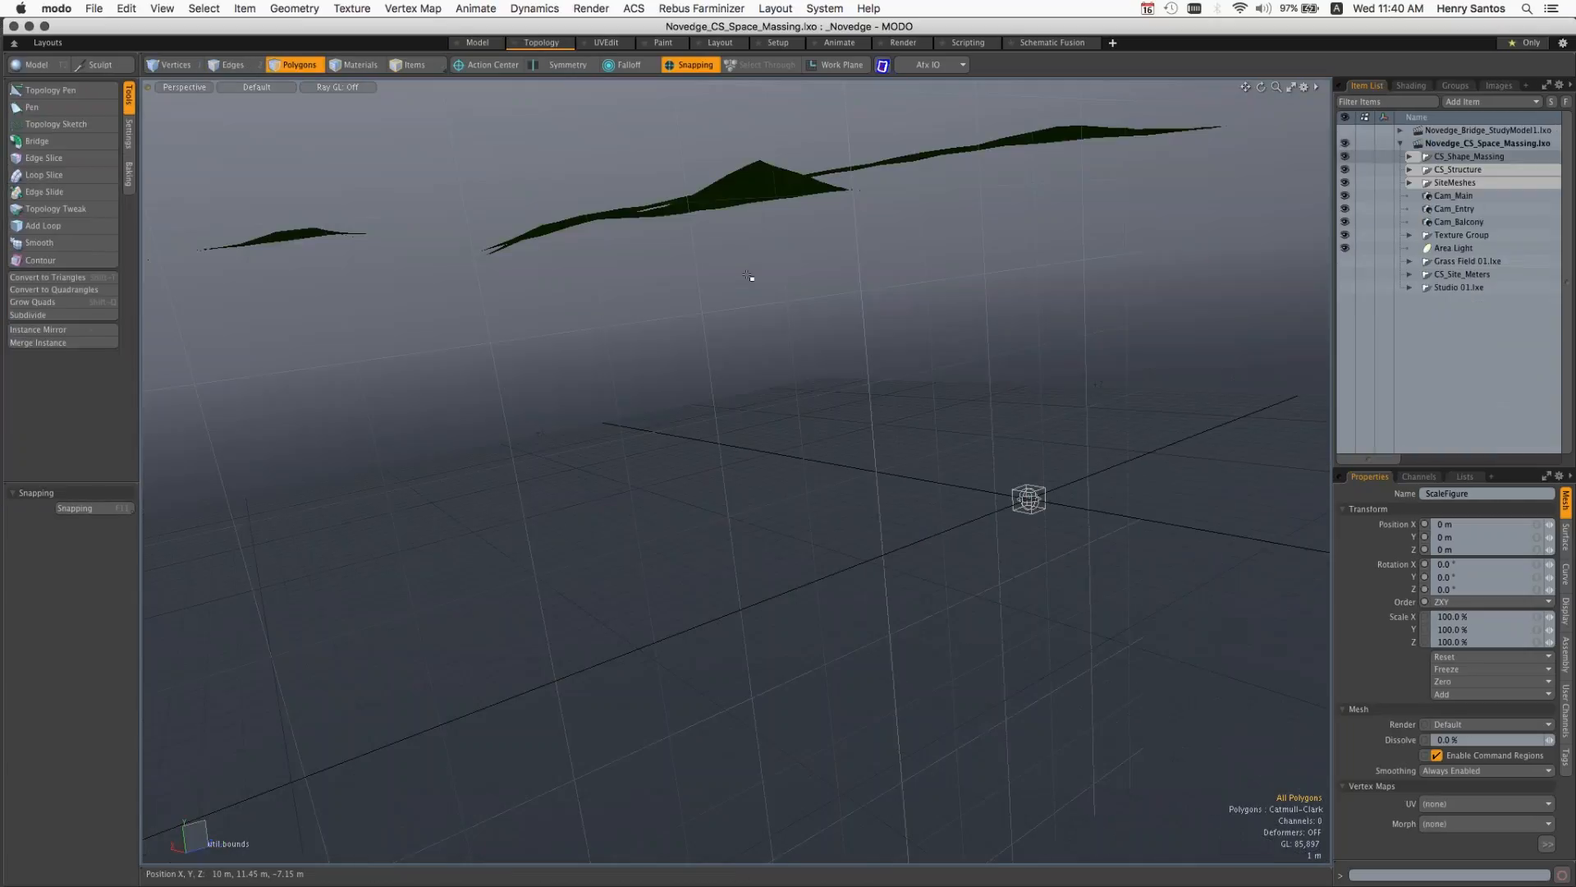
key(a)
ctrl+alt+drag(832, 480, 859, 558)
alt+drag(525, 493, 591, 525)
alt+shift+drag(591, 525, 706, 525)
alt+shift+drag(550, 491, 739, 525)
alt+shift+drag(422, 524, 681, 570)
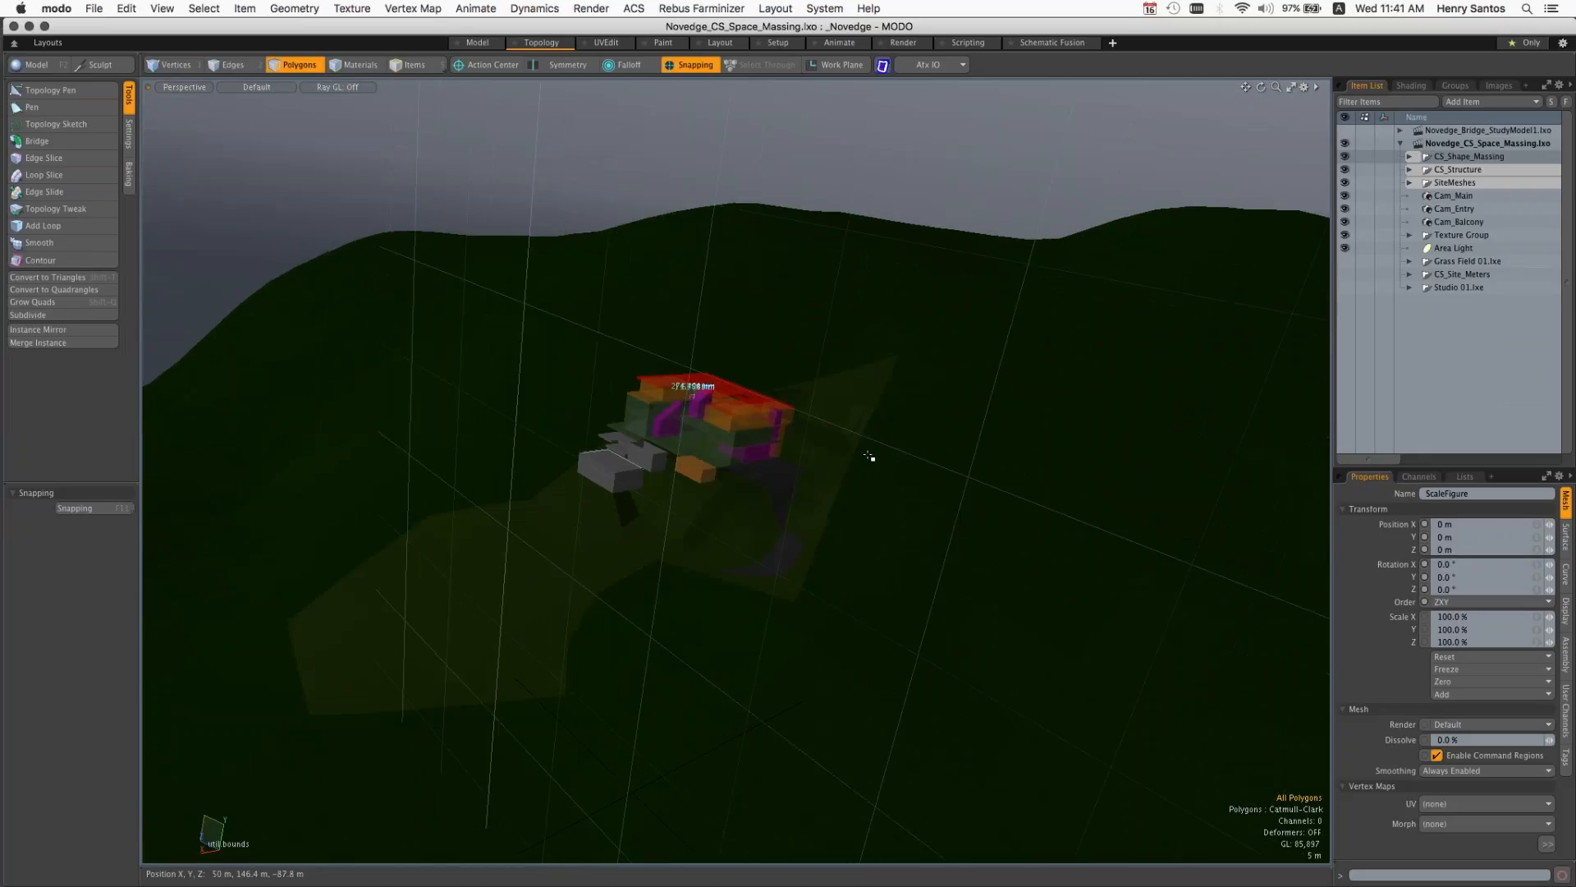
key(1)
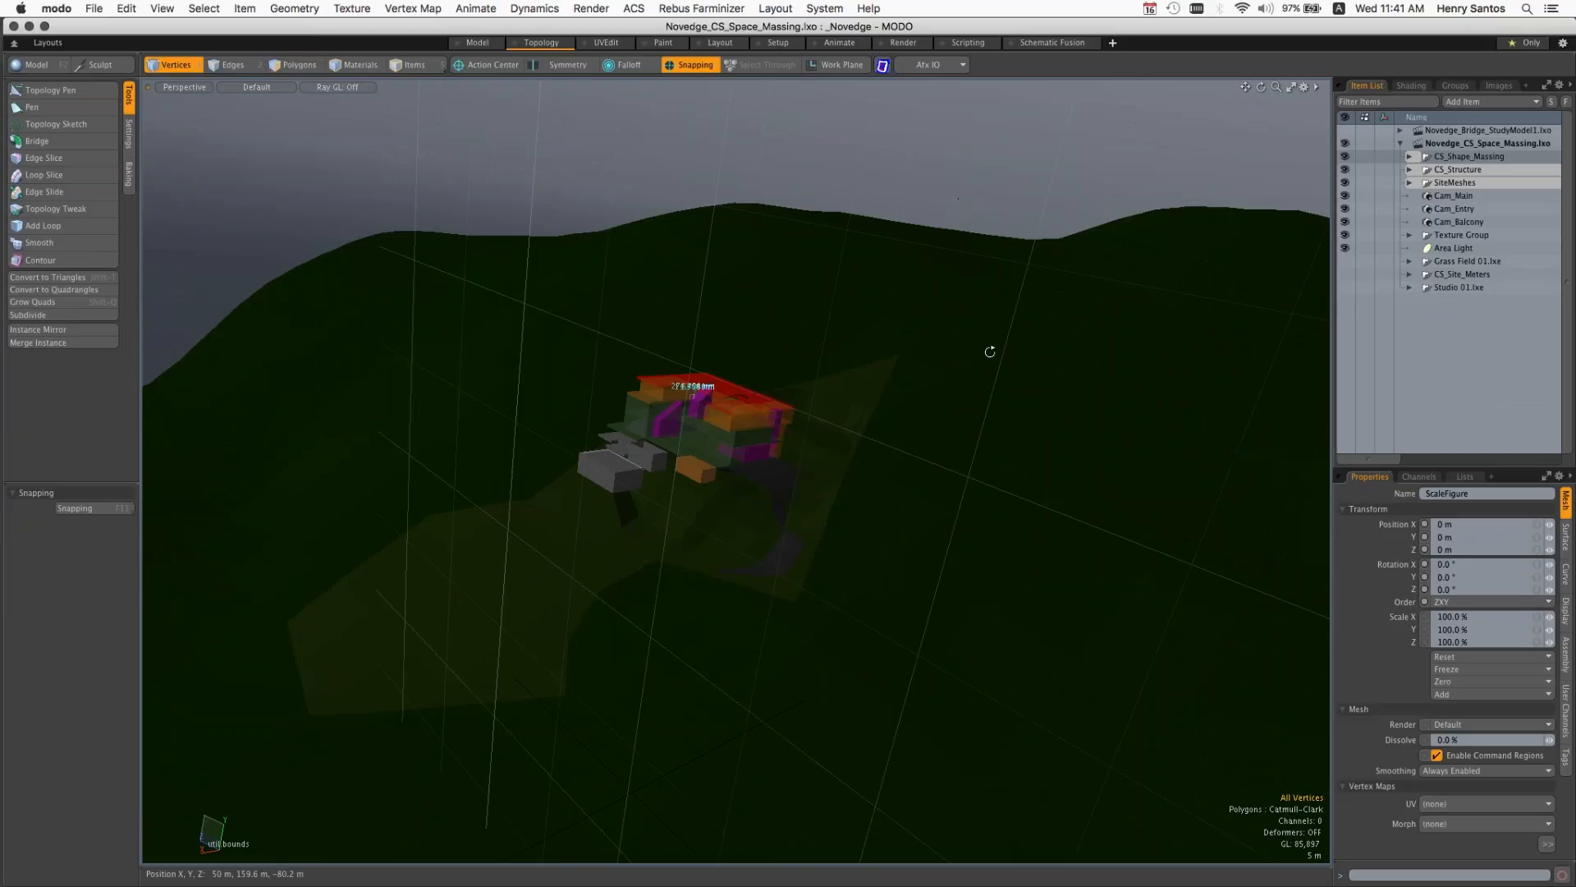
alt+drag(1002, 327, 1042, 447)
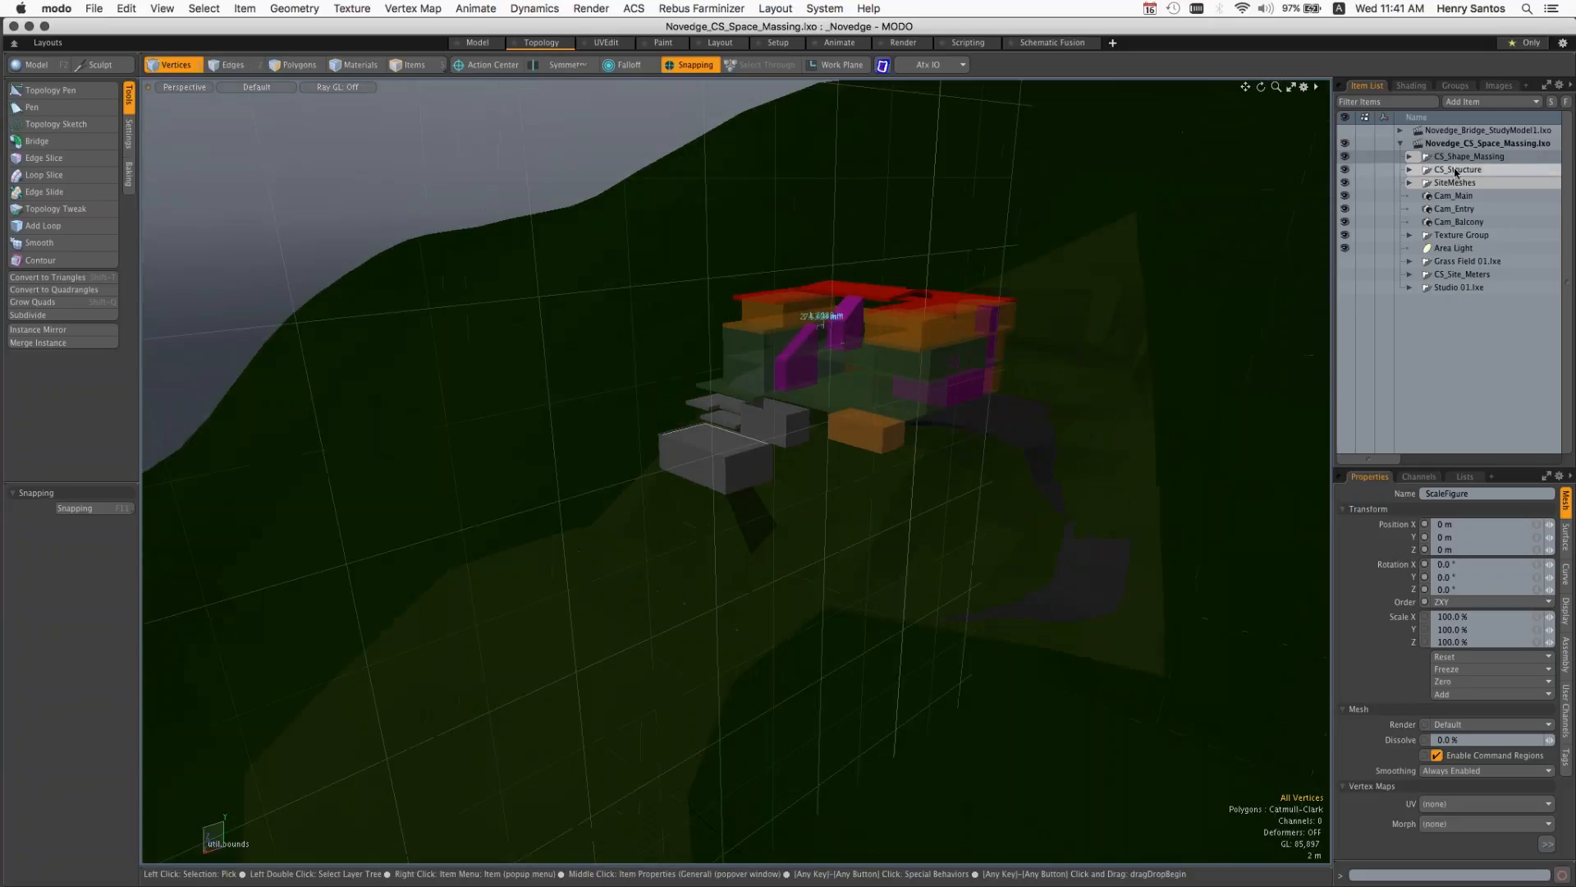
Step: Expand the CS_Structure and SiteMeshes groups and select the Mesh item inside SiteMeshes
click(1409, 170)
click(1409, 234)
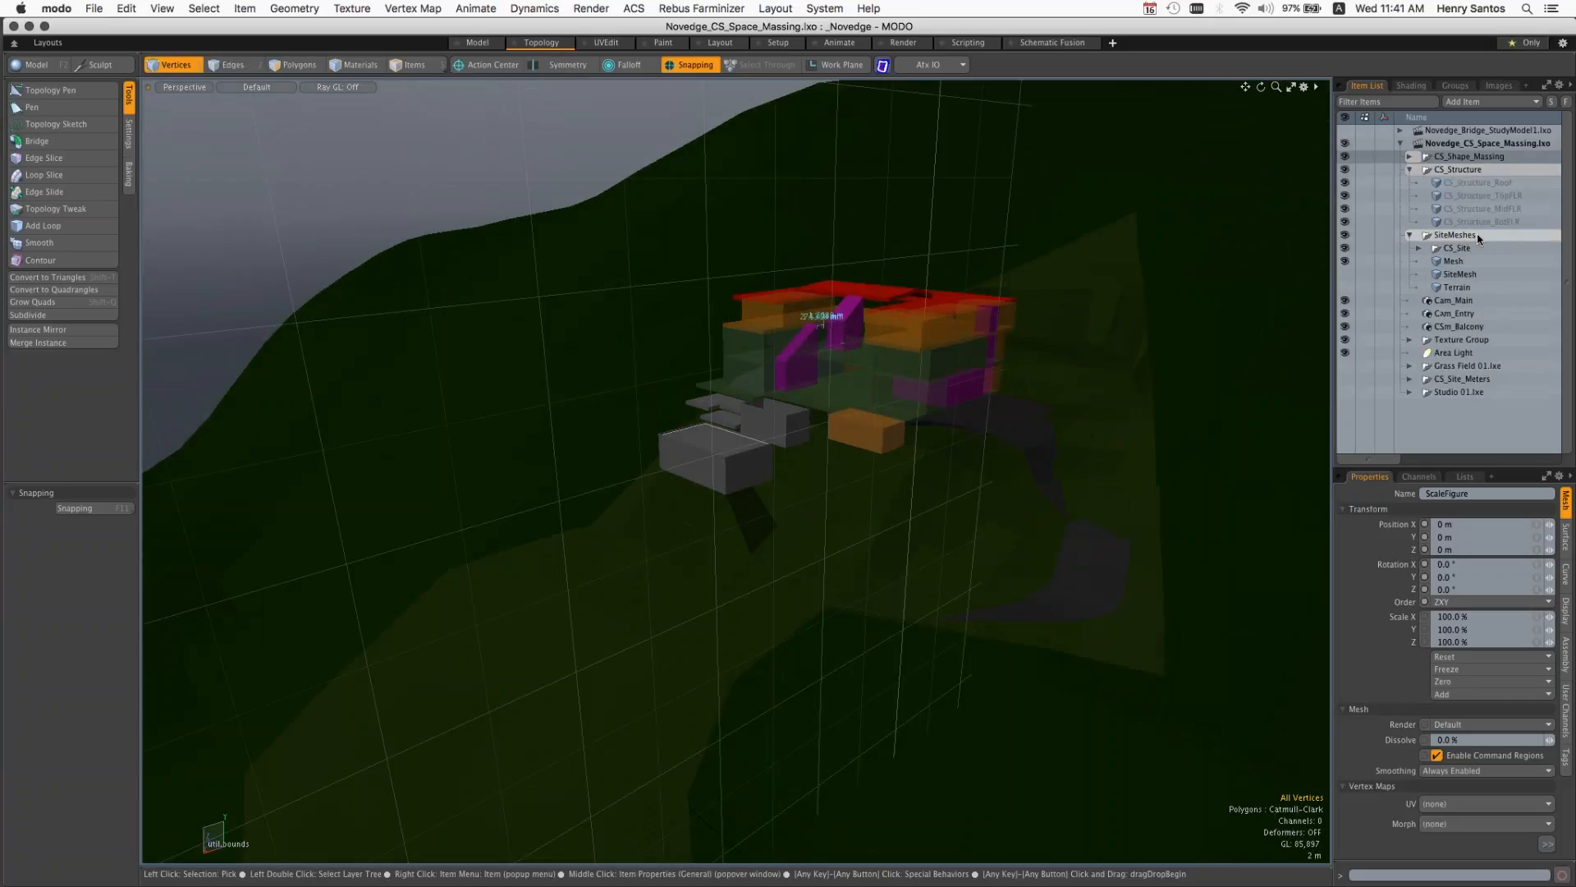
click(1454, 262)
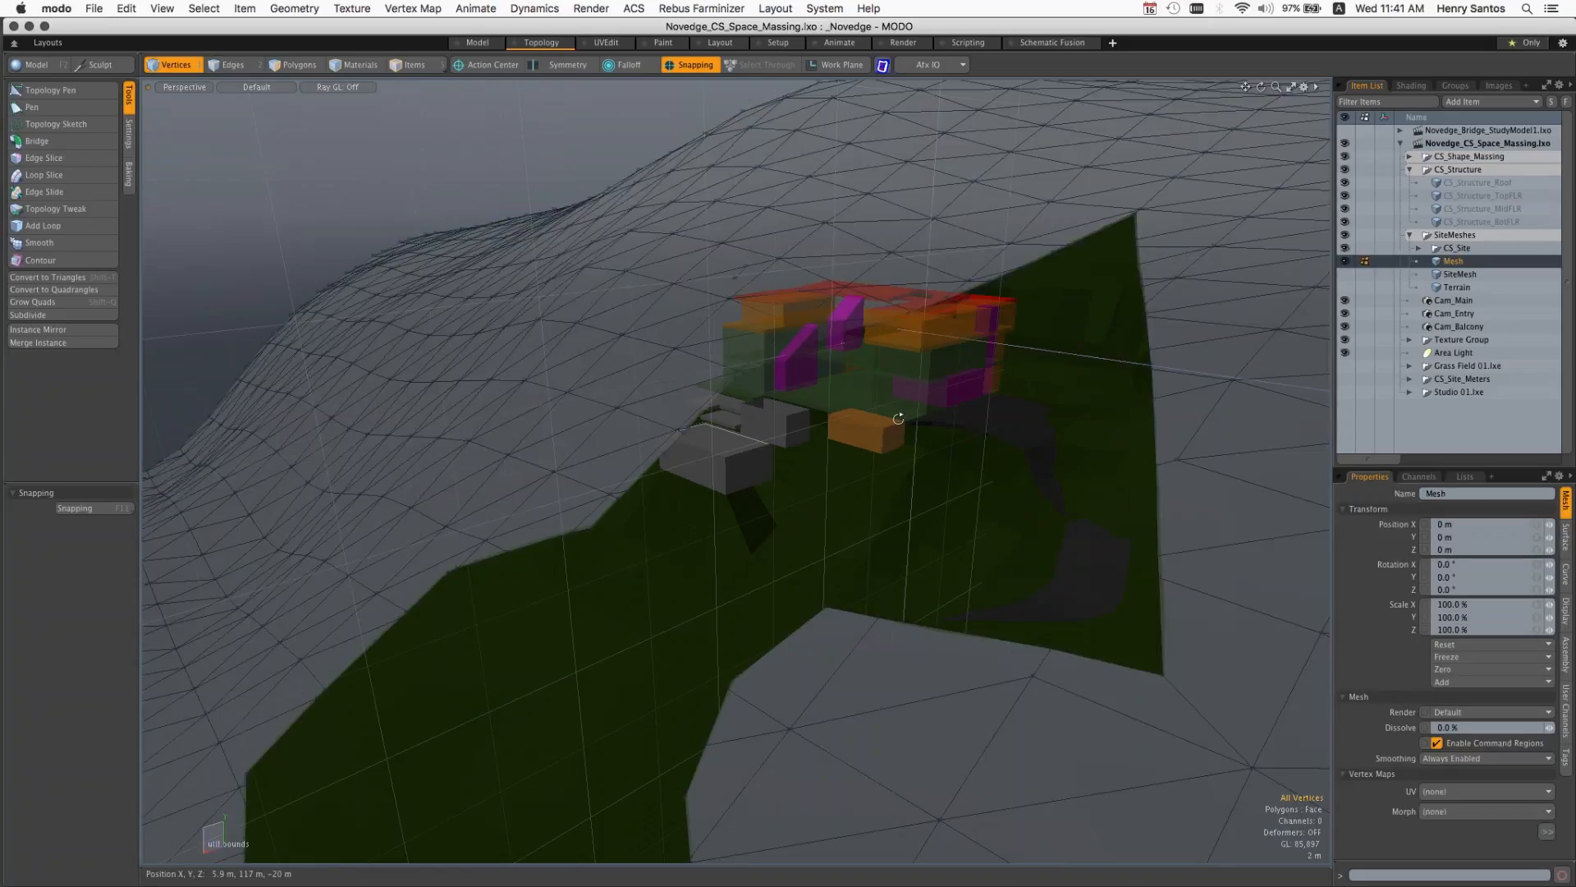
Step: Expand the CS_Shape_Massing group, select Pool_Upper_shape and toggle its visibility
alt+drag(899, 418, 931, 481)
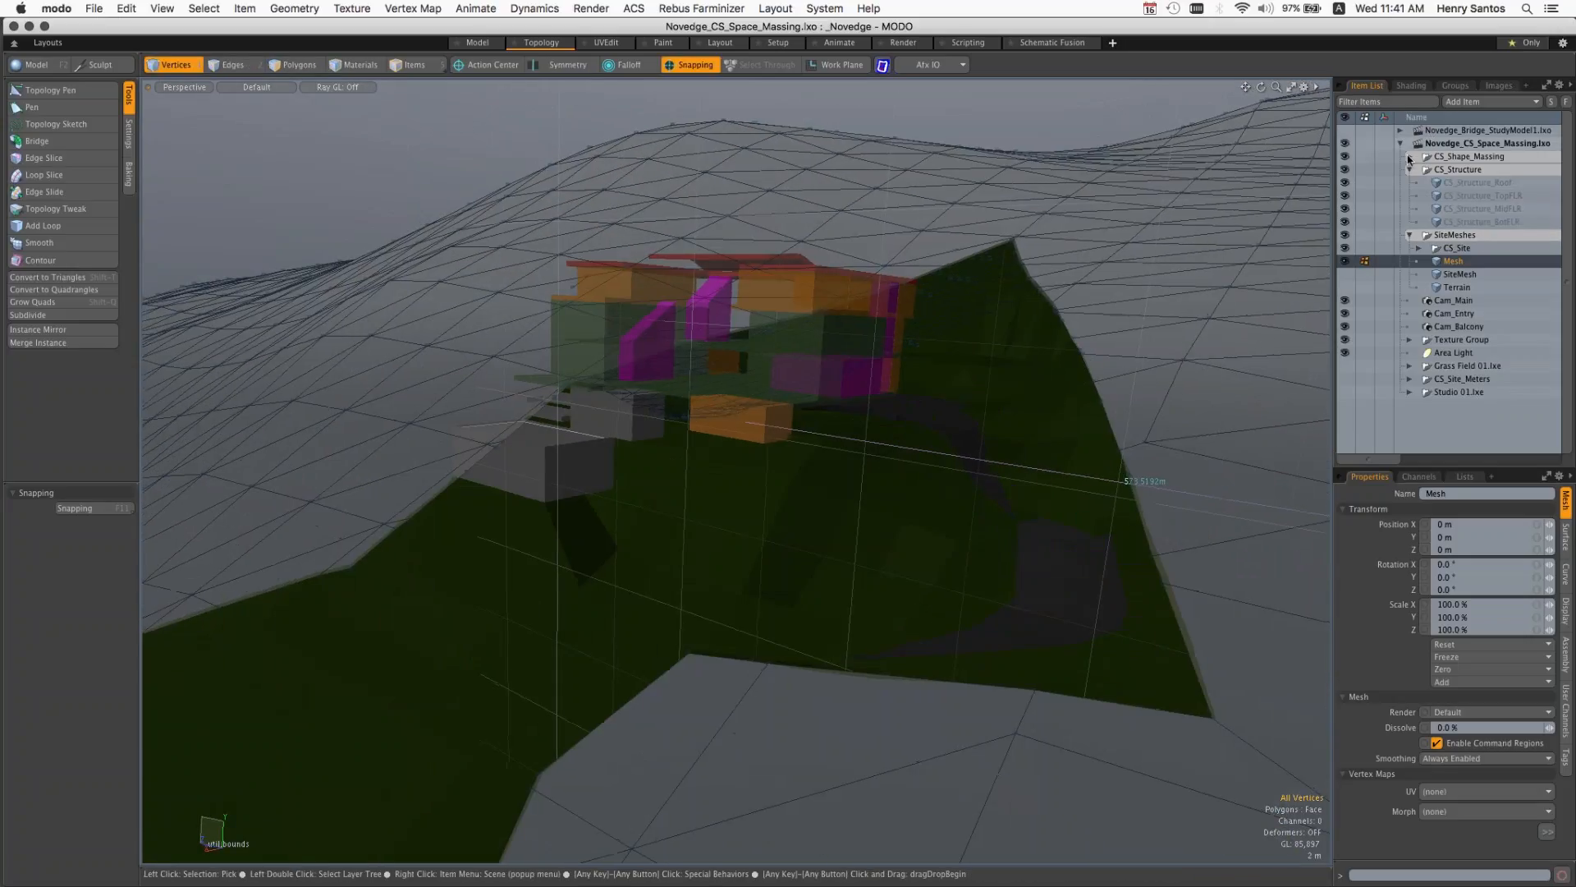
click(1409, 157)
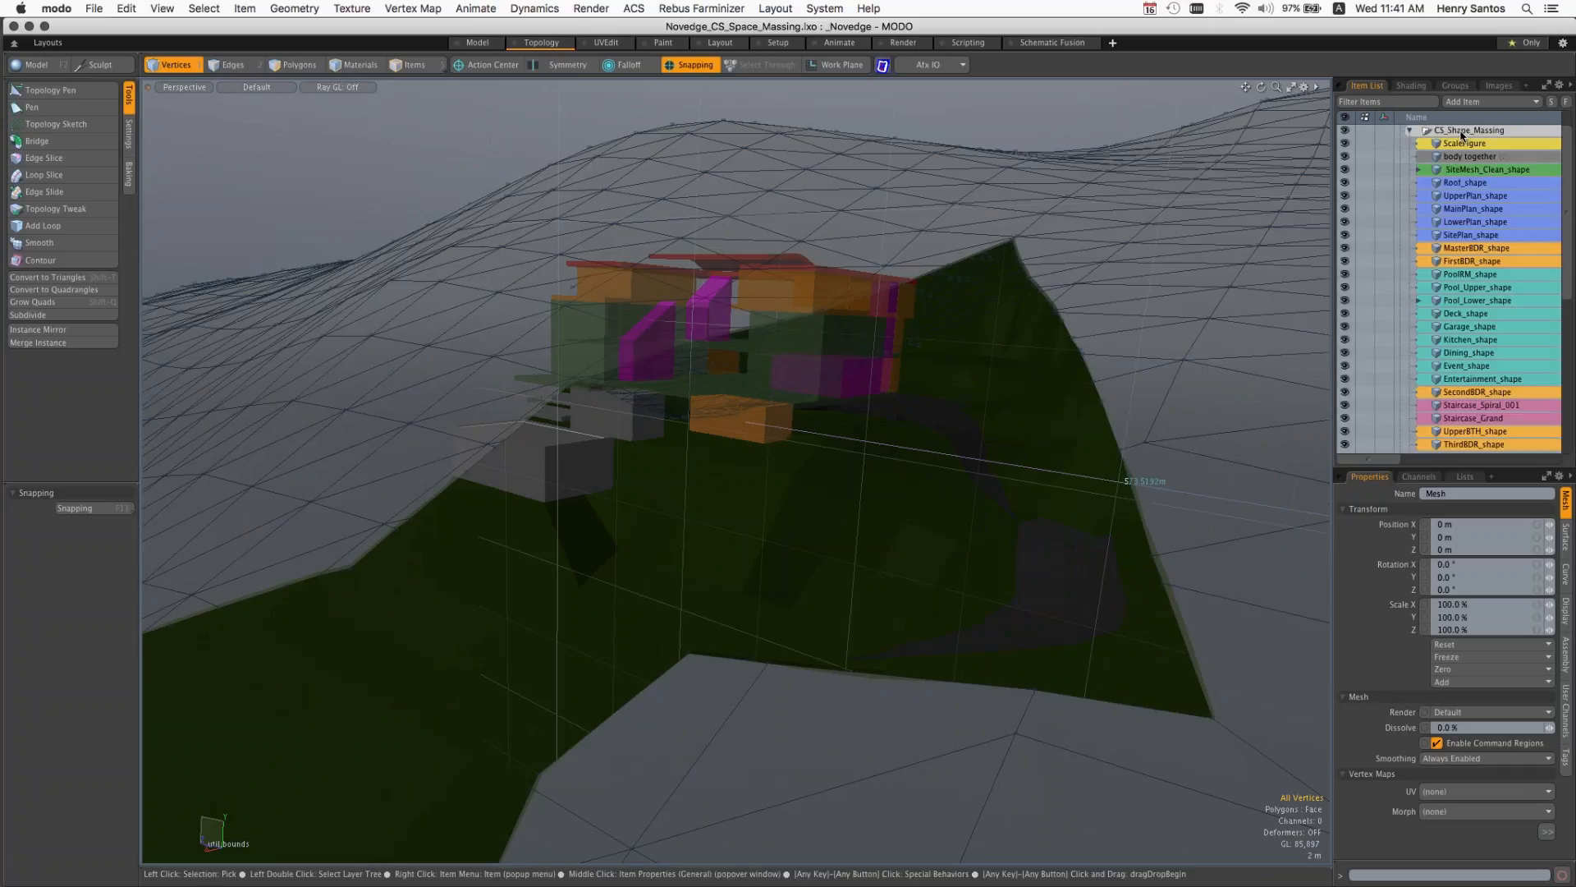
click(1470, 287)
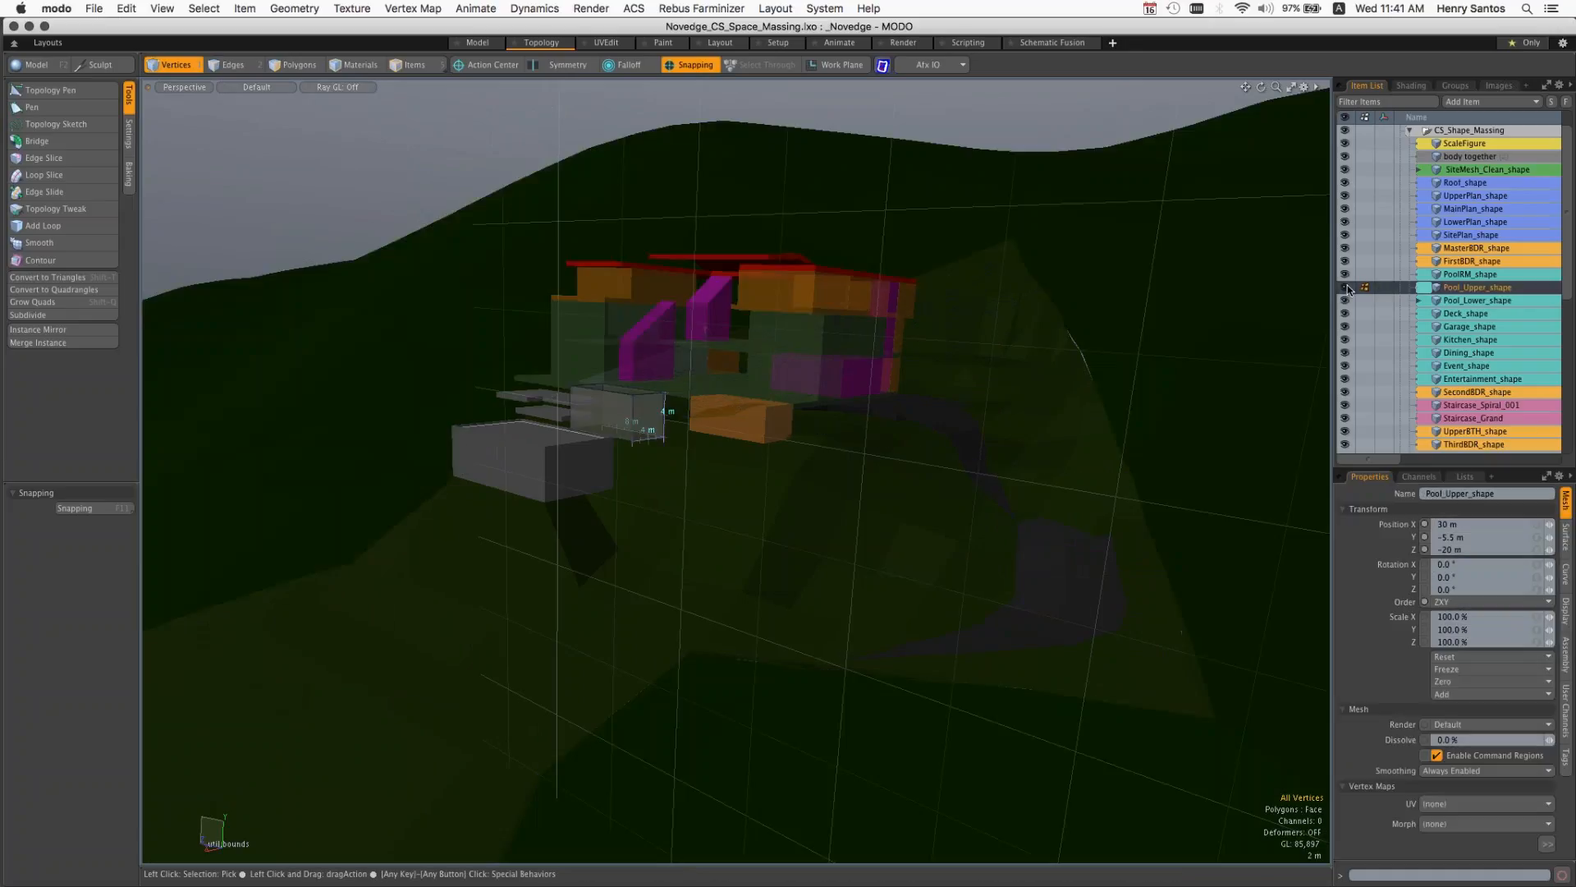
click(1347, 288)
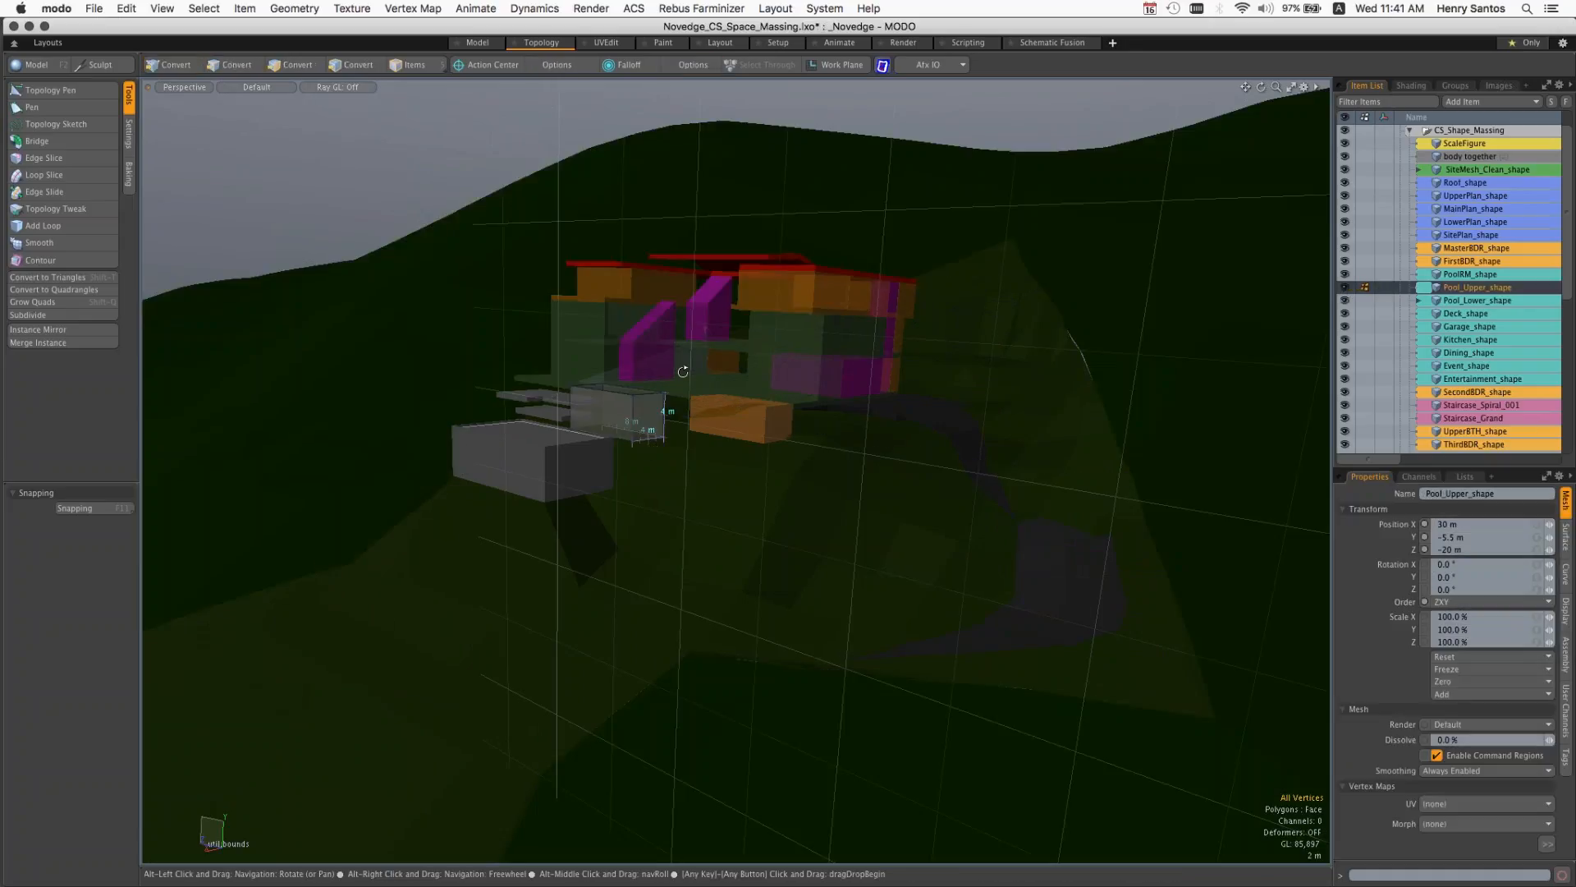
Step: Select the Staircase_Grand shape in item selection mode and examine how it sits within the building massing
alt+drag(682, 371, 727, 333)
ctrl+alt+drag(759, 397, 791, 397)
alt+shift+drag(715, 679, 771, 668)
key(5)
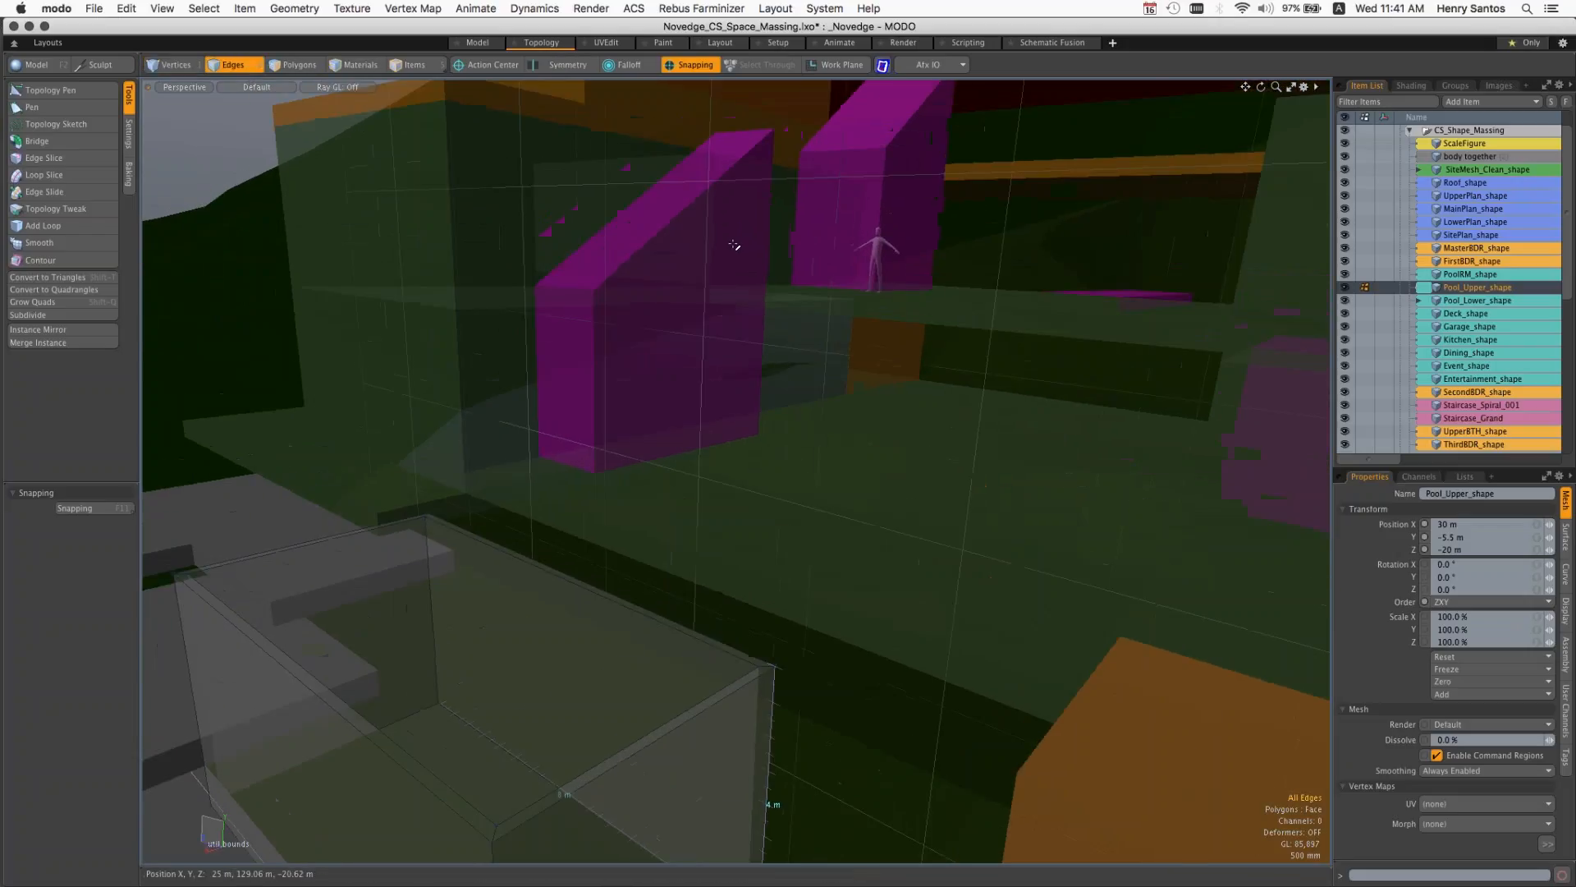
click(735, 244)
ctrl+alt+drag(830, 293, 710, 274)
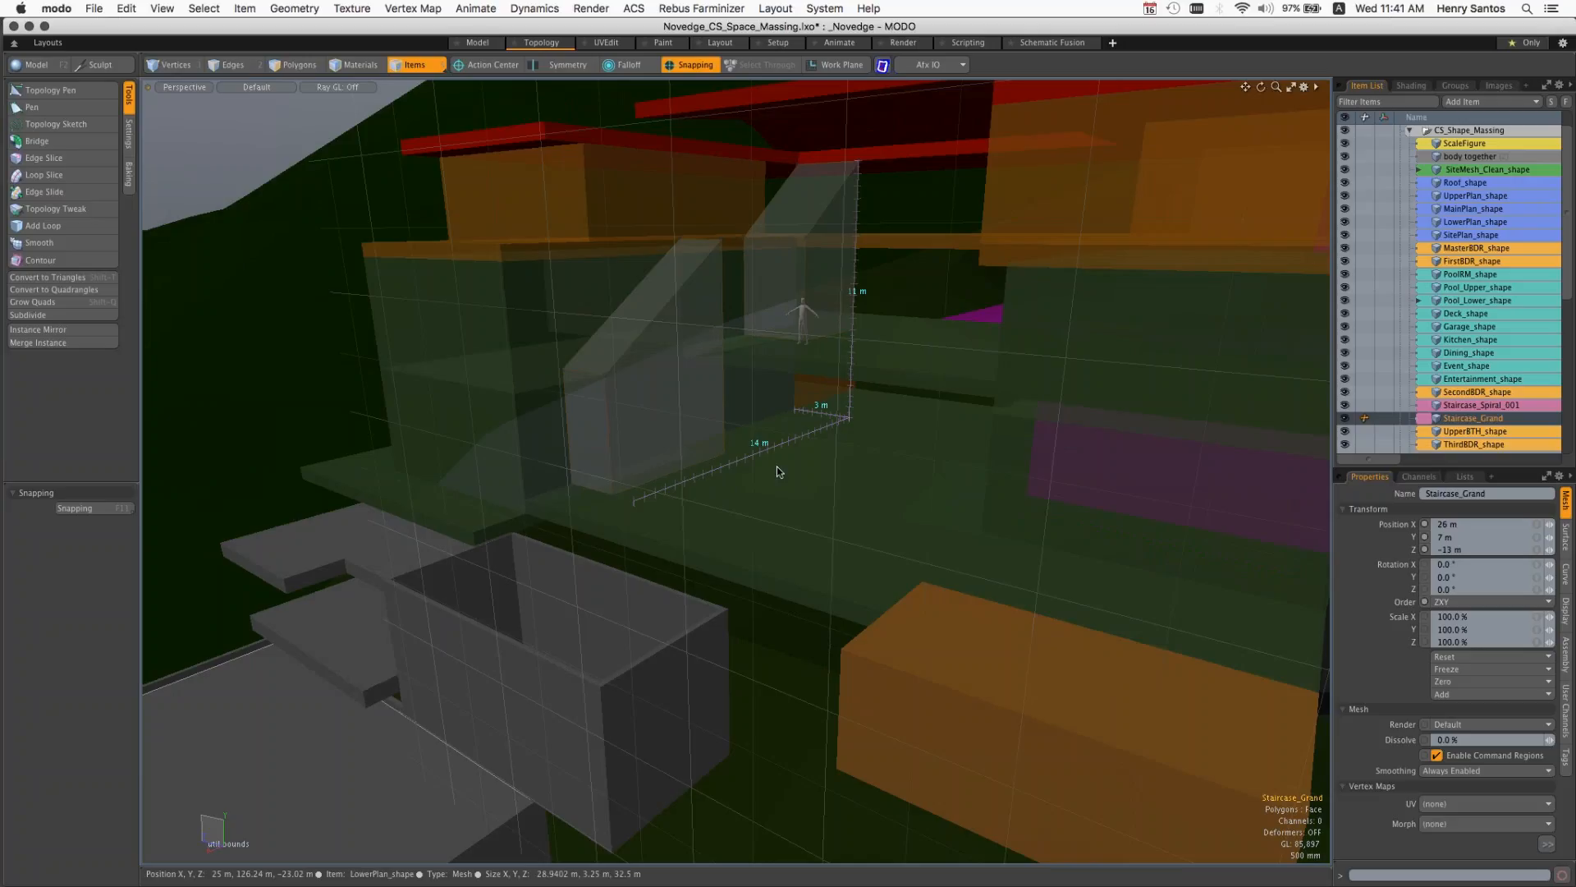
key(alt)
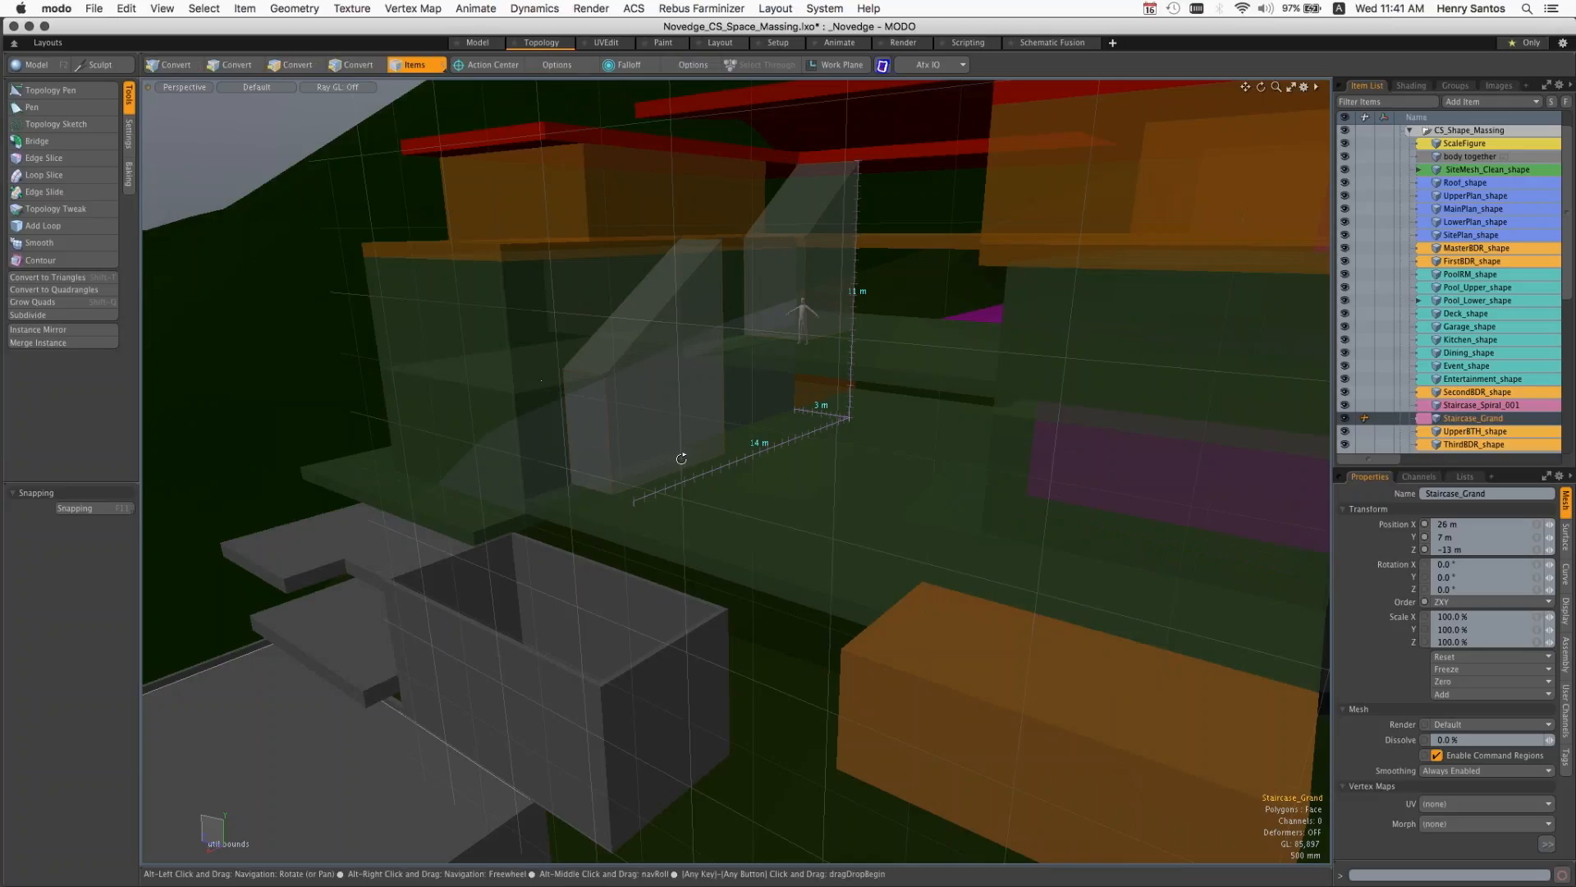
alt+drag(682, 458, 908, 430)
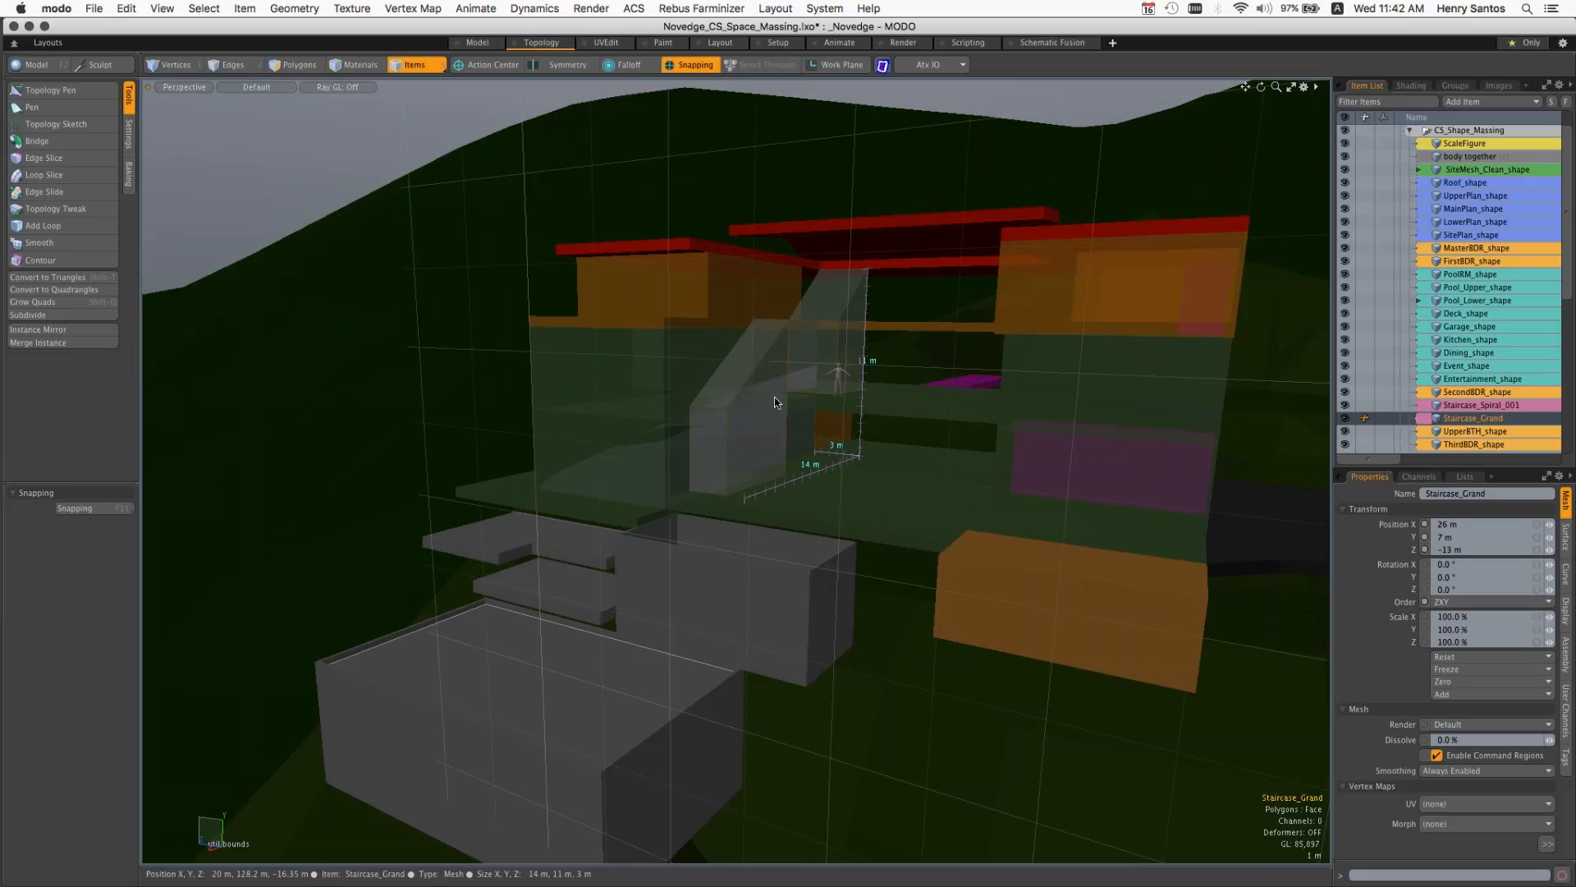
key(alt)
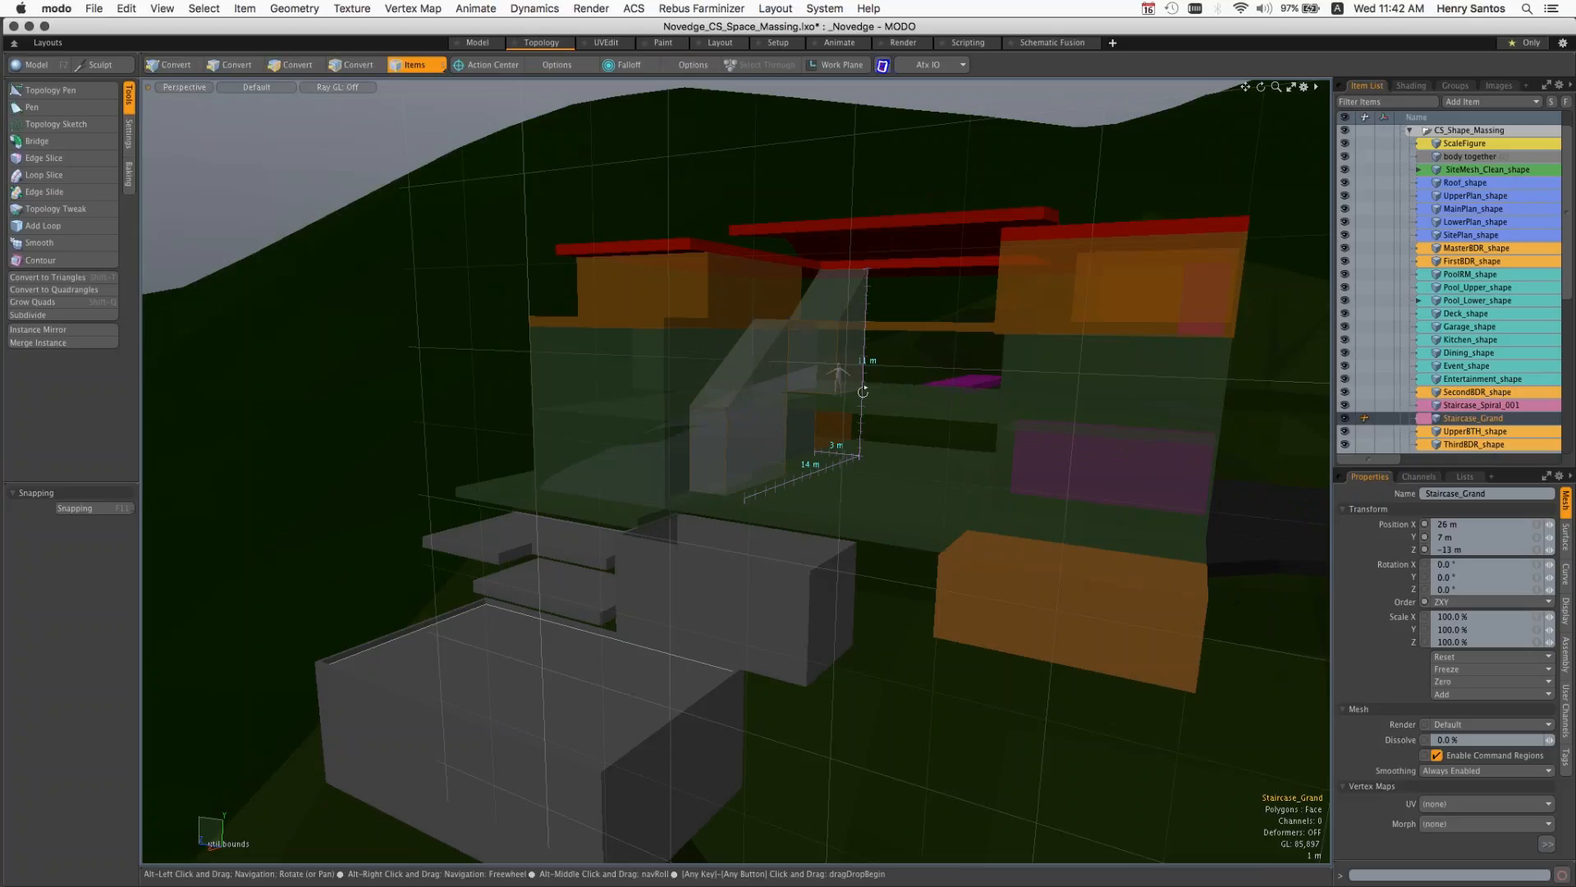
scroll(863, 391, down, 5)
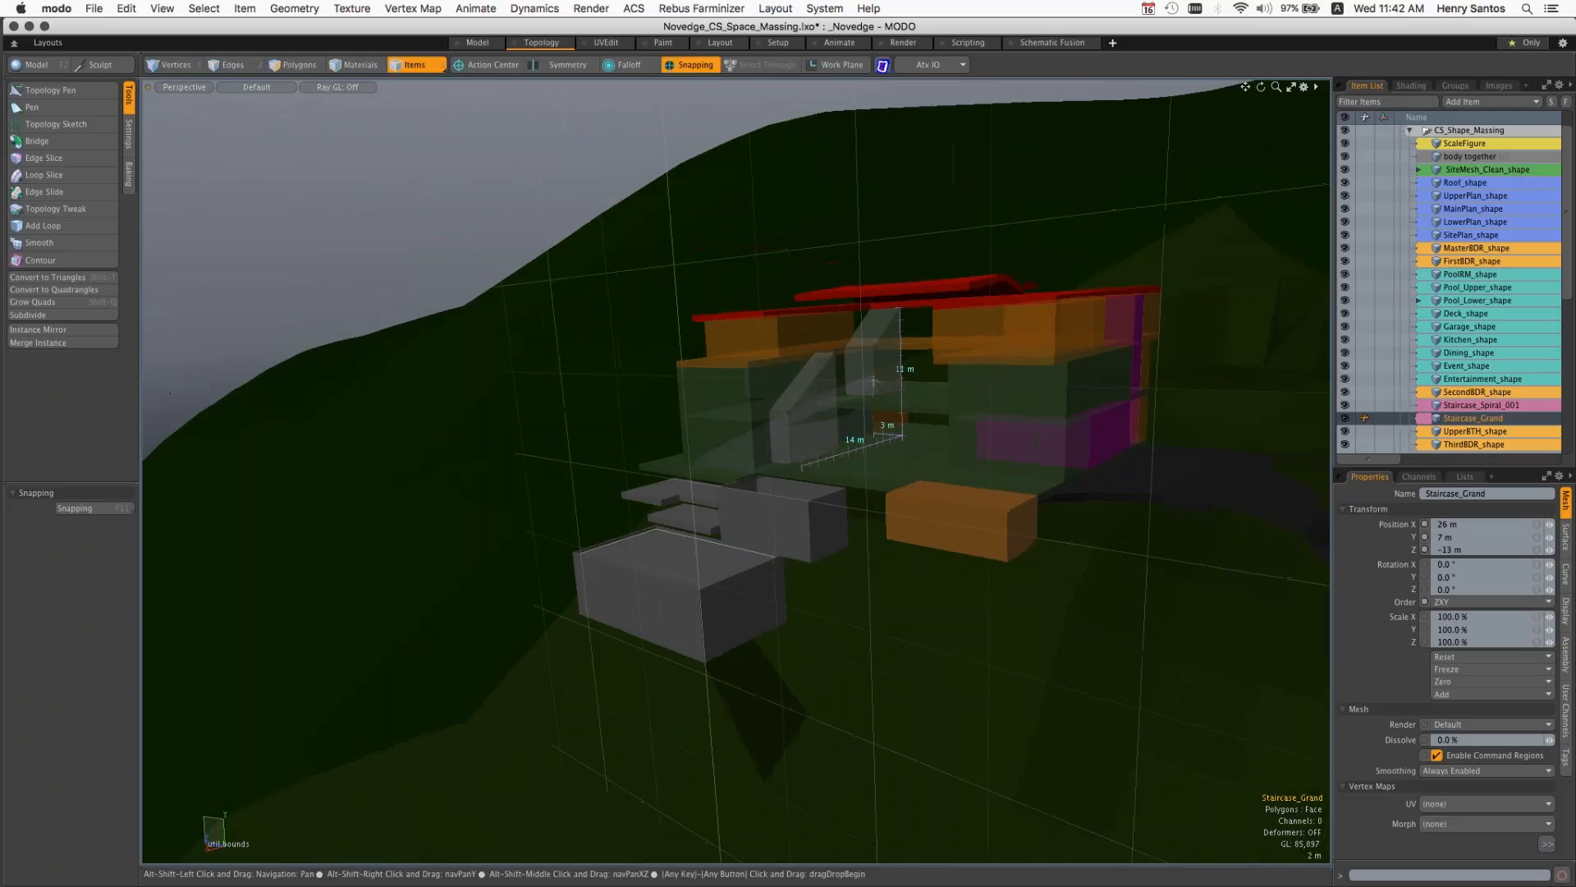
alt+drag(862, 392, 1048, 412)
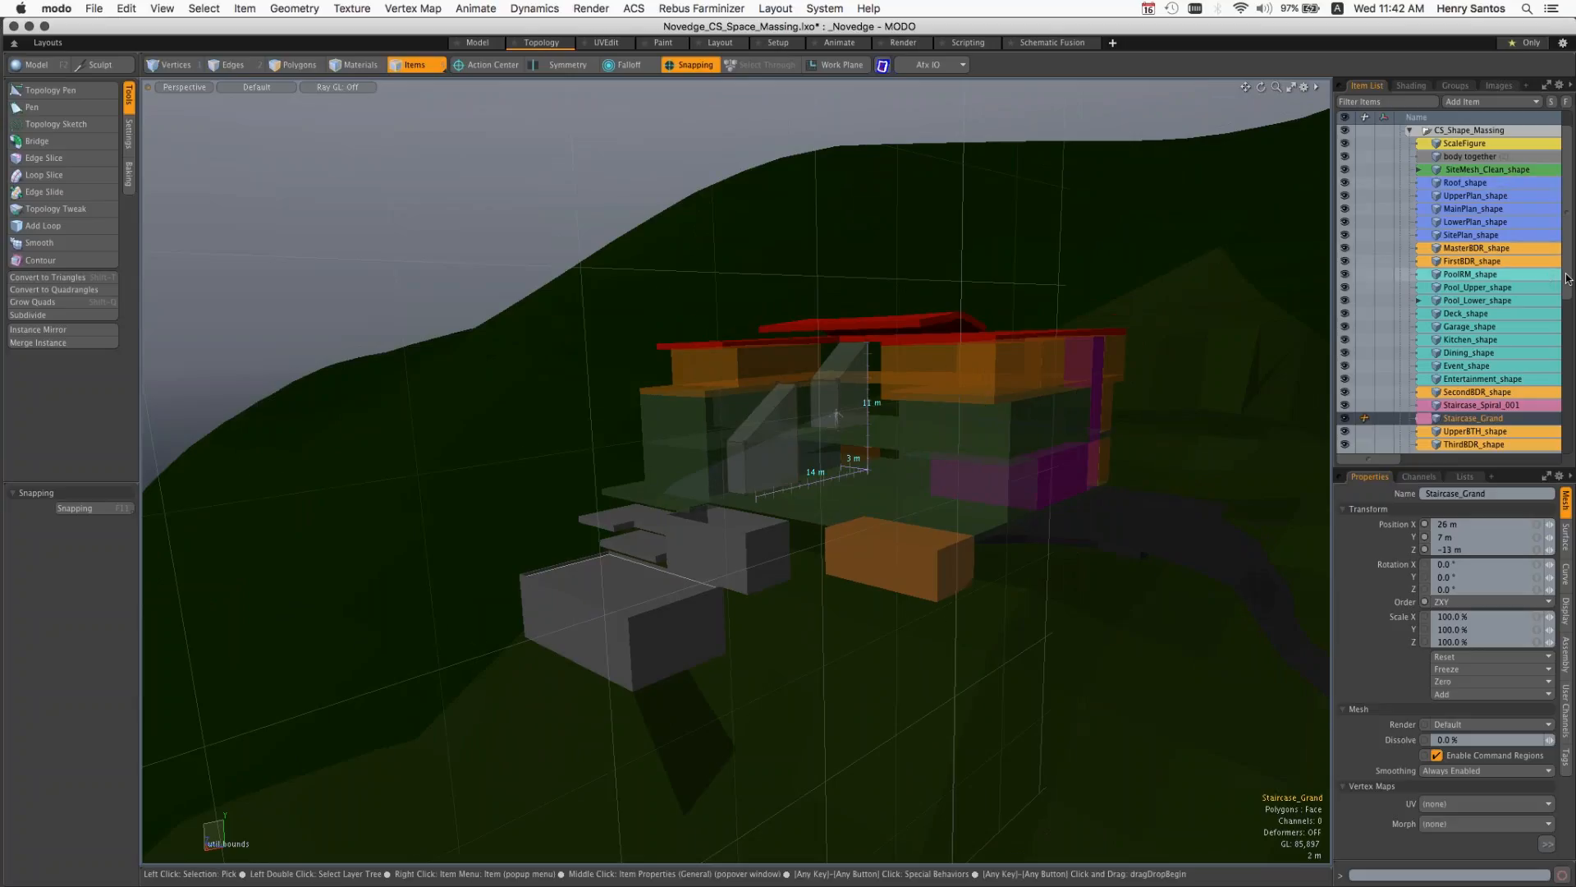
Step: Collapse the Novedge_CS_Space_Massing.lxo scene tree and try to open WIP_Novedge_MFuse_BldgEnvlp1.lxo from the Scenes folder
scroll(1568, 279, down, 2)
scroll(1567, 279, up, 5)
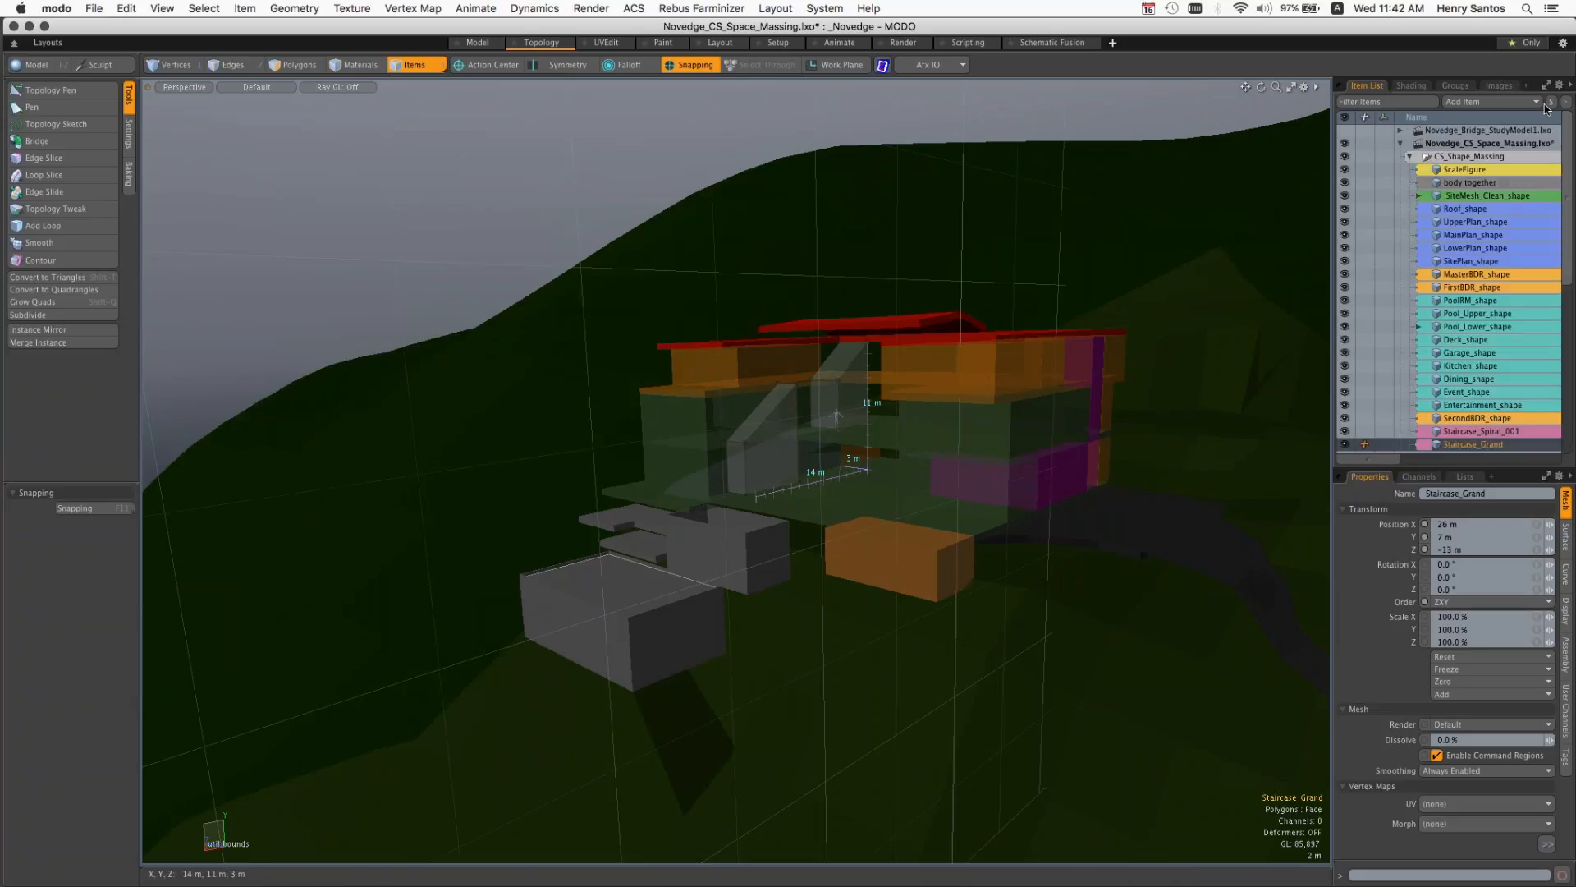
click(1400, 143)
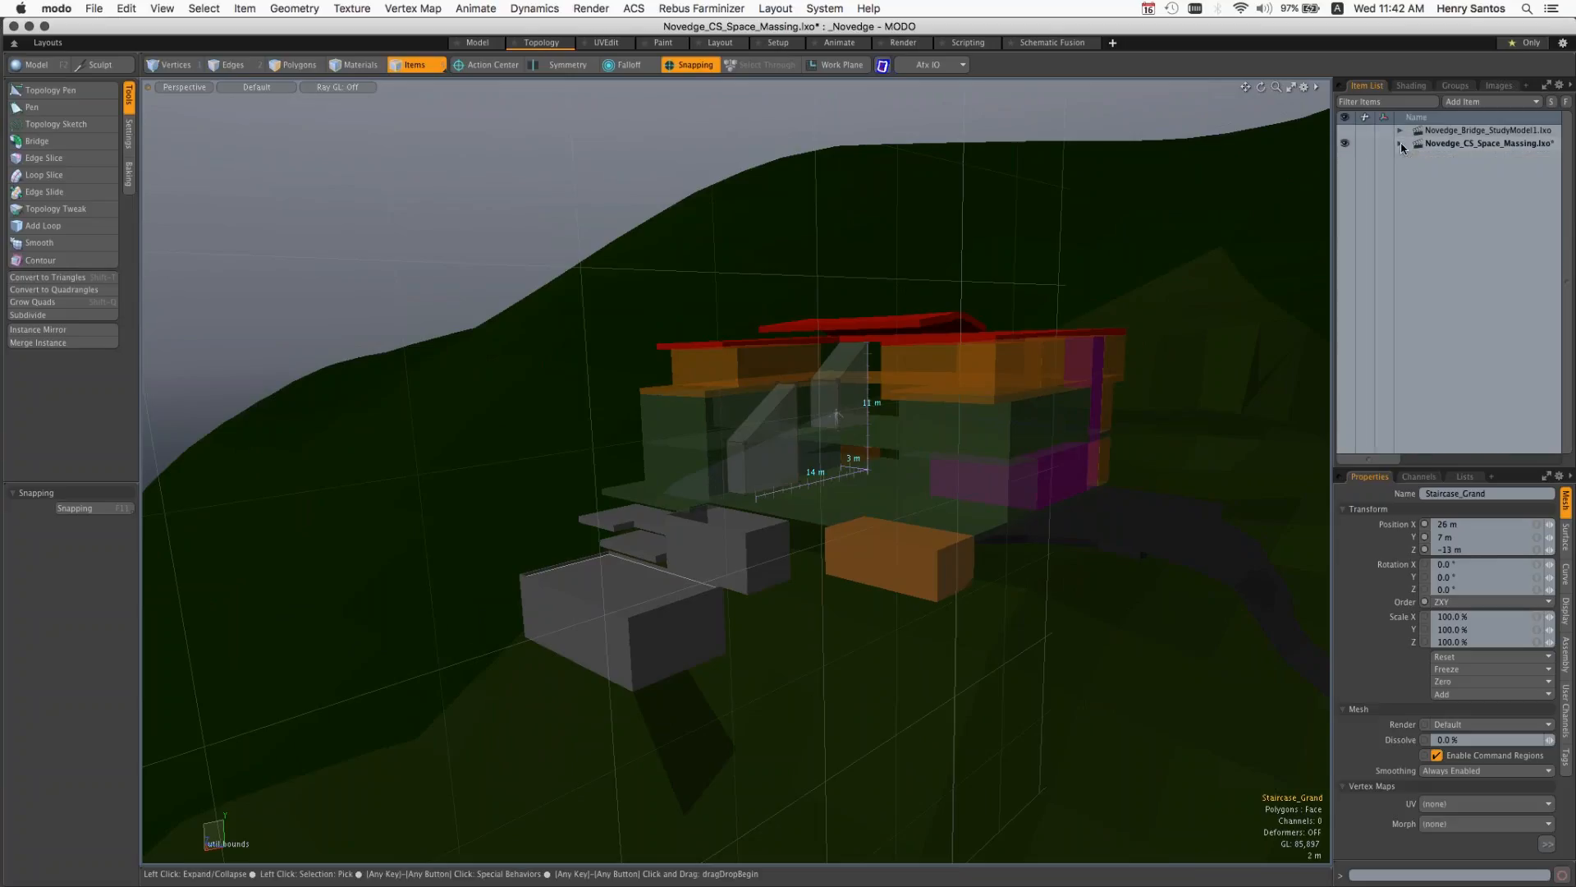
click(93, 9)
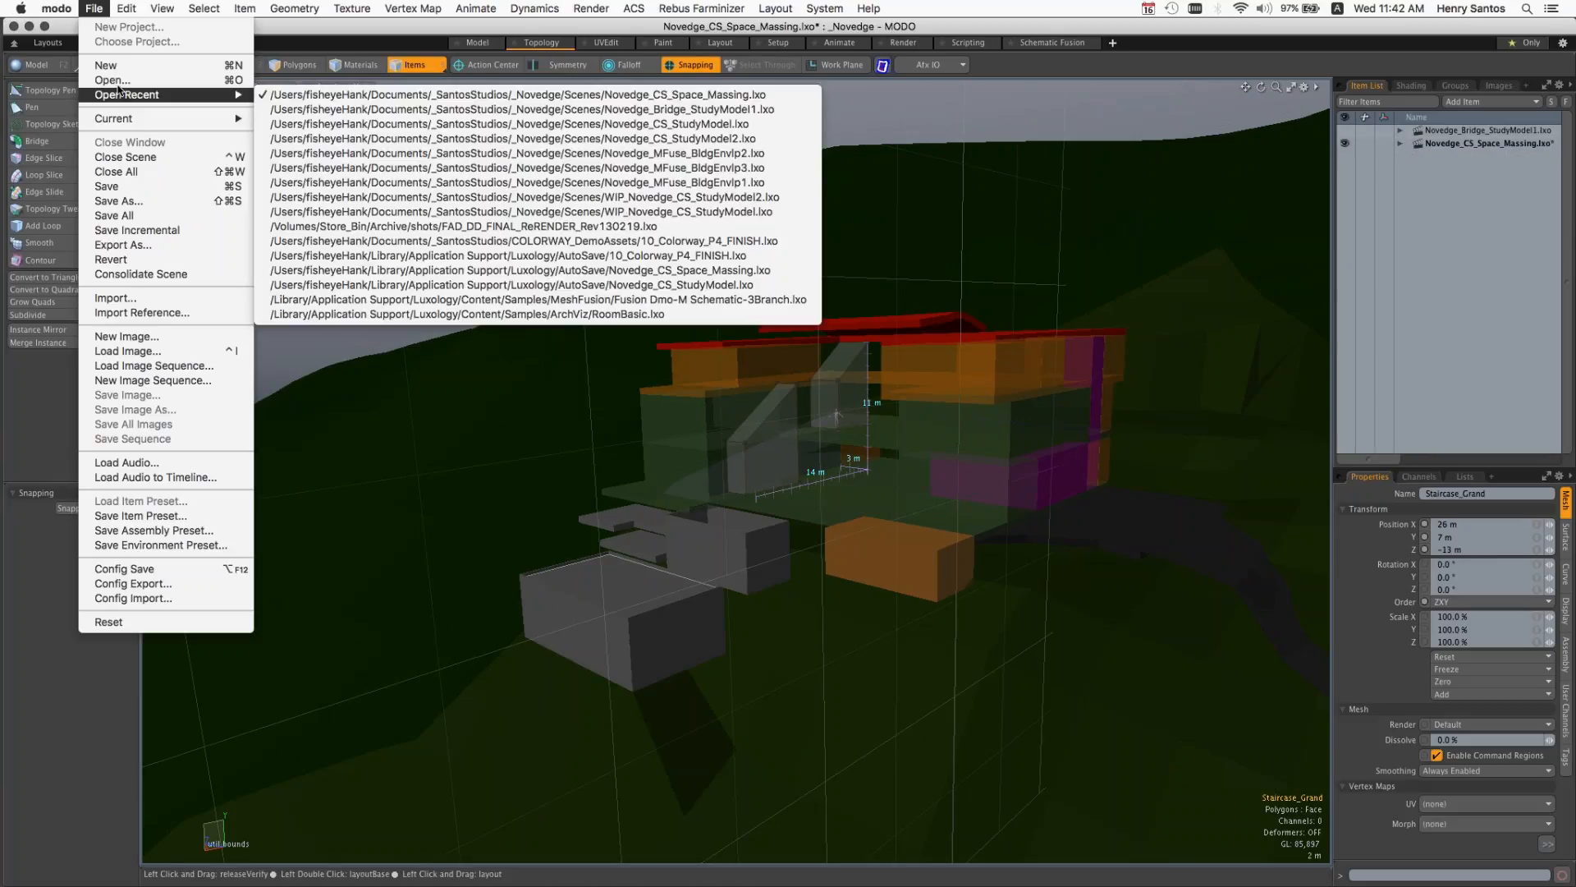
click(115, 80)
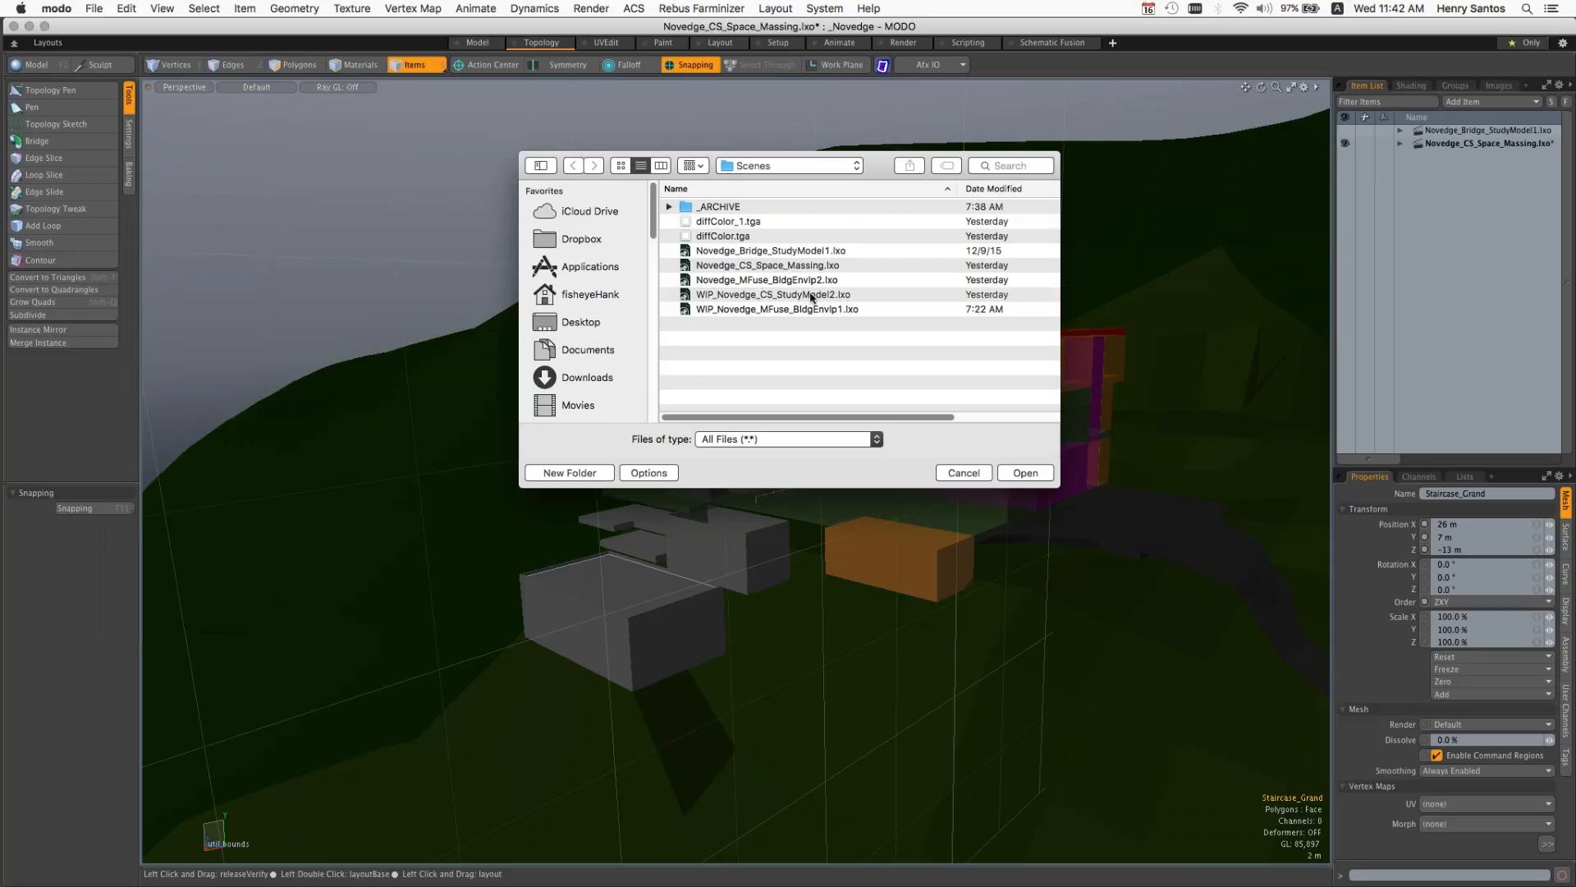
click(812, 310)
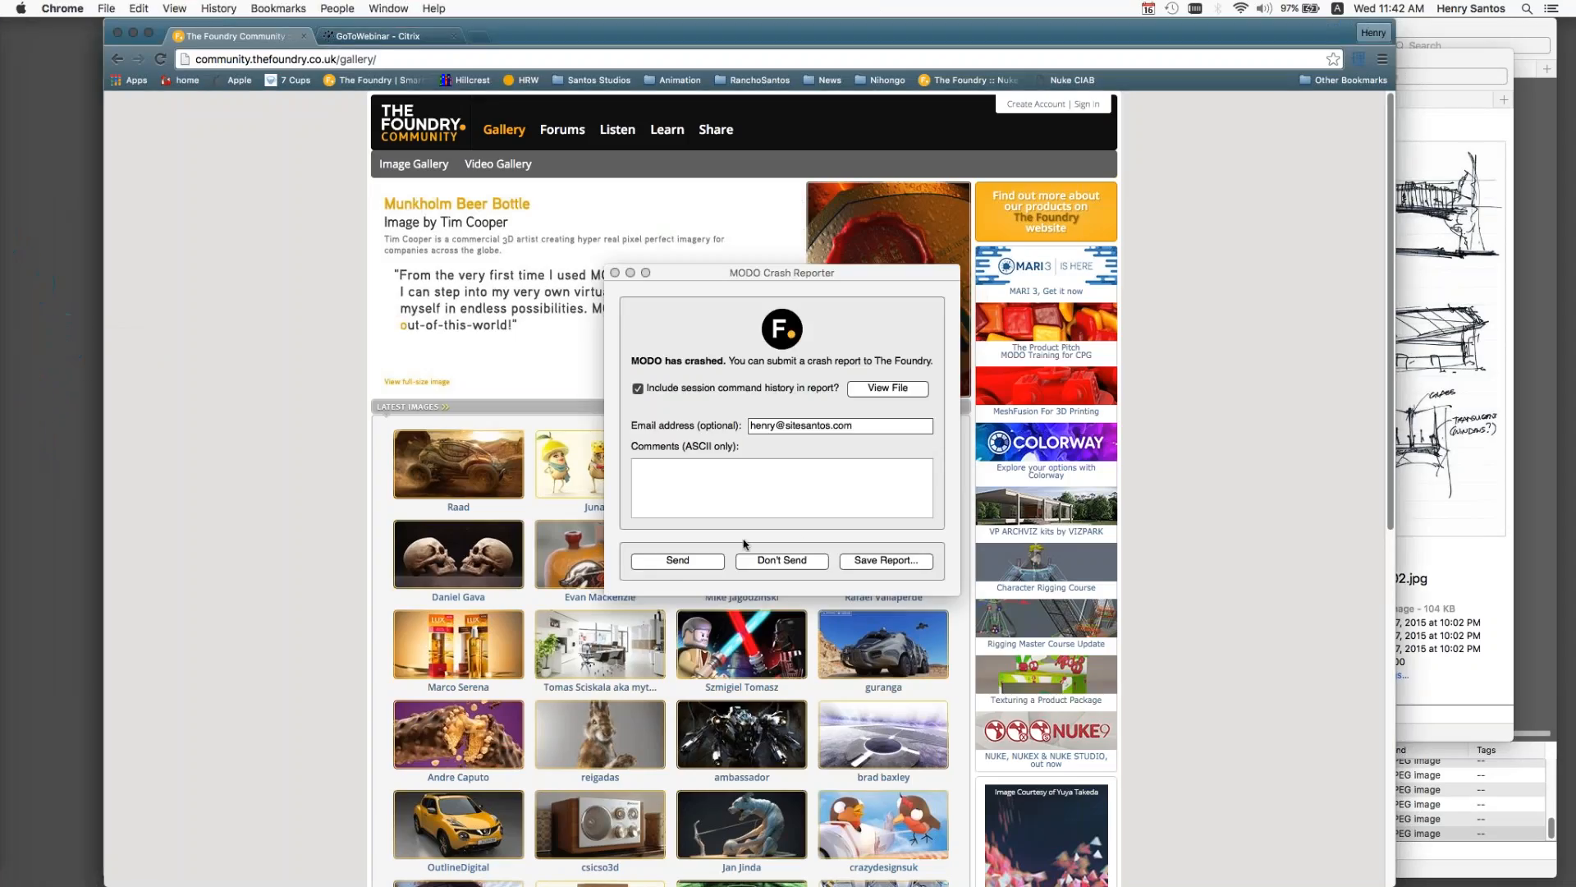
Step: Dismiss the crash report without sending it and relaunch MODO
click(791, 560)
mouse_move(17, 367)
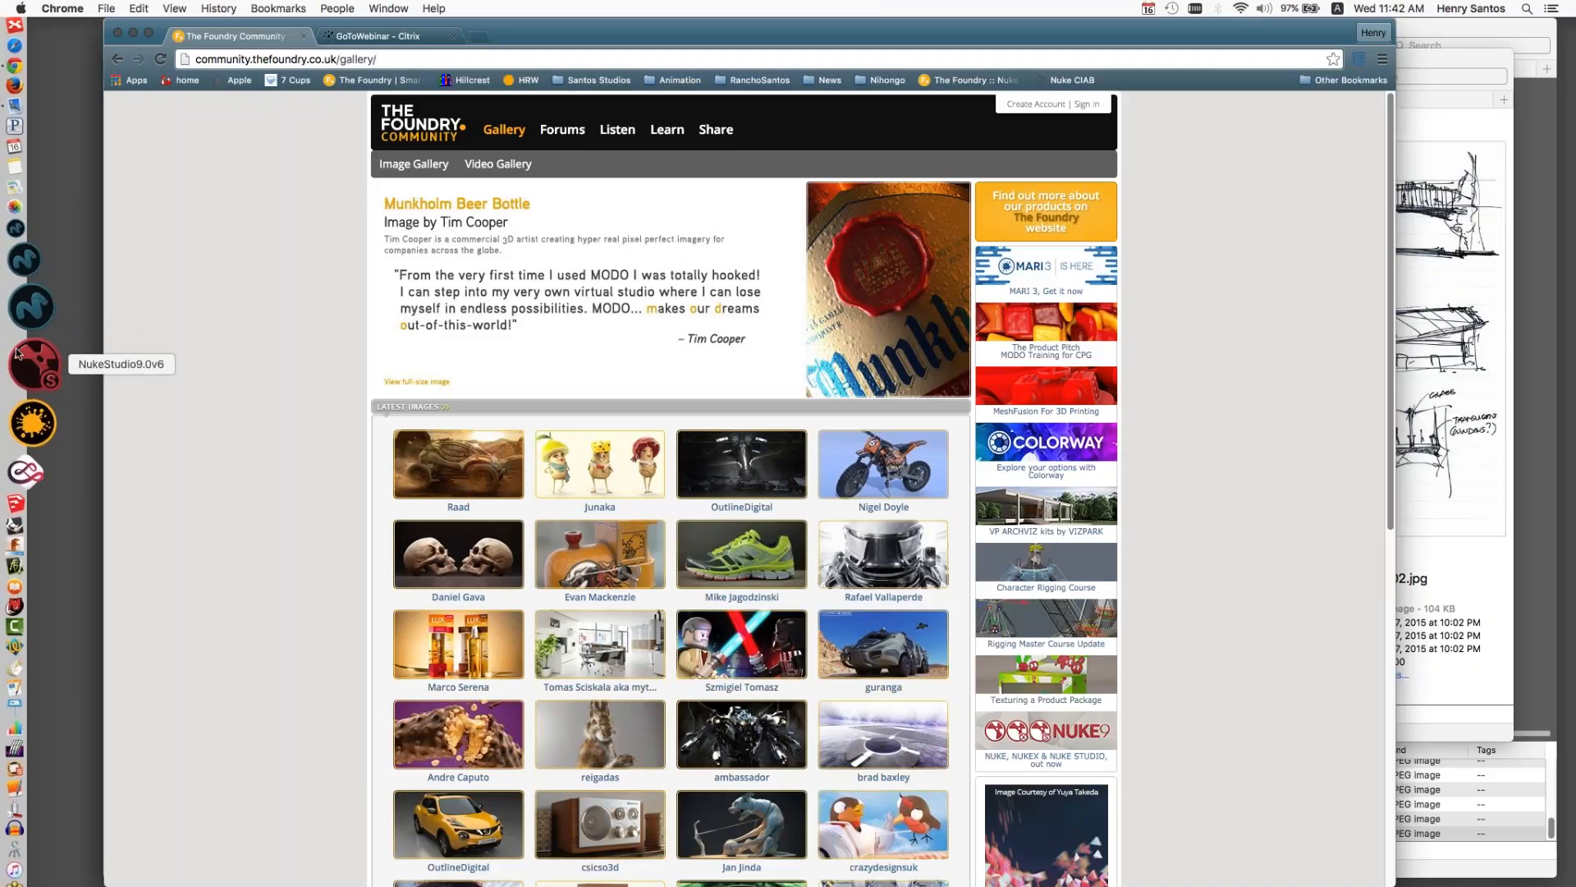
click(33, 353)
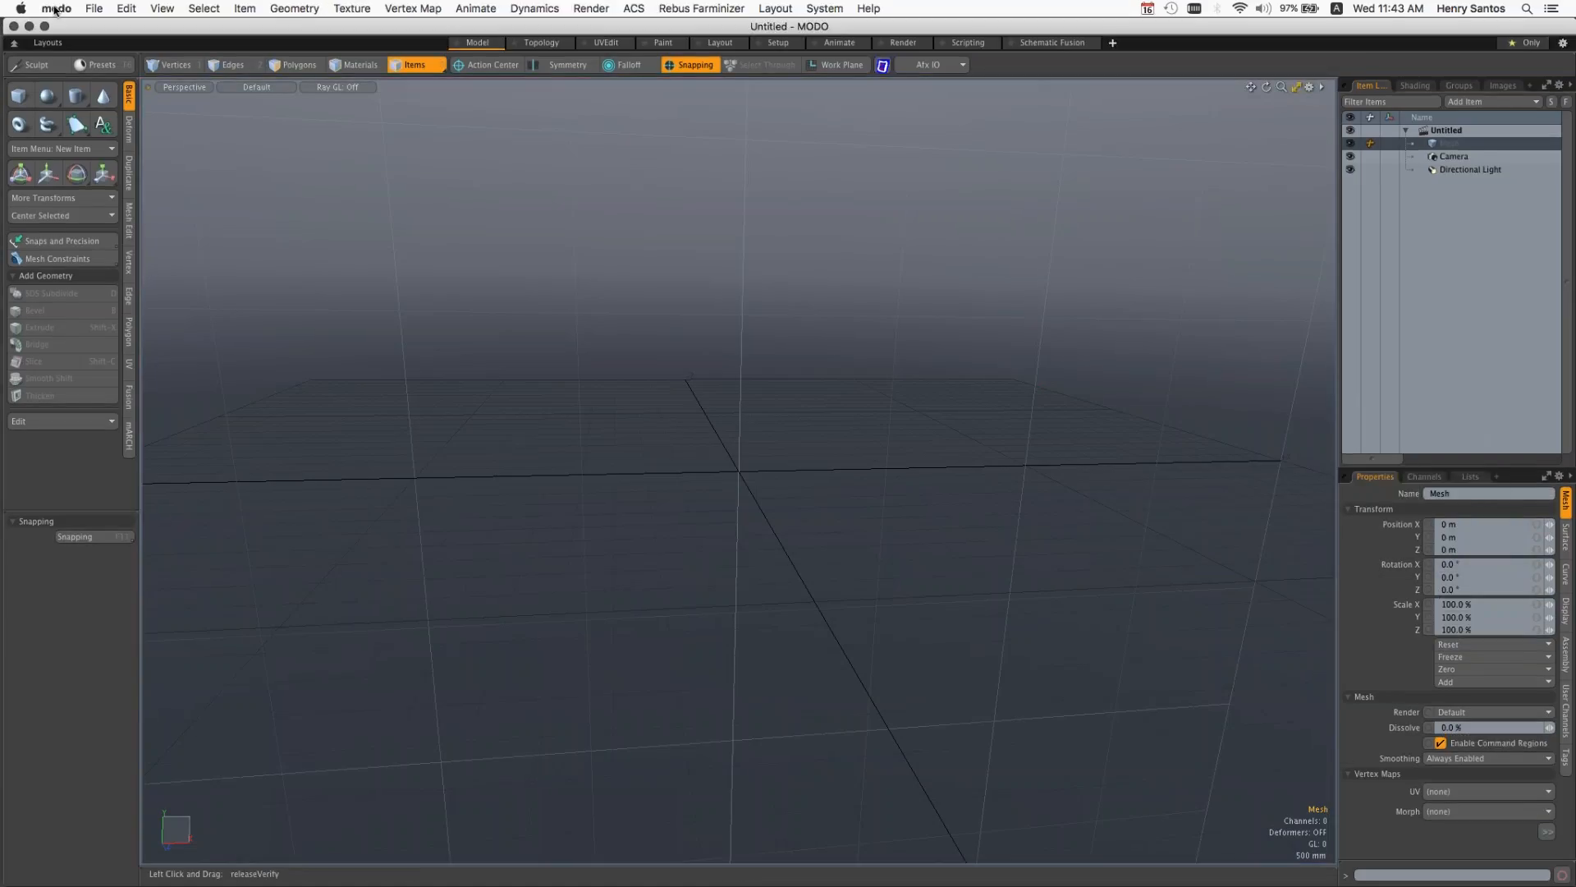
Step: Start choosing a project folder and browse to the Documents folder
click(94, 10)
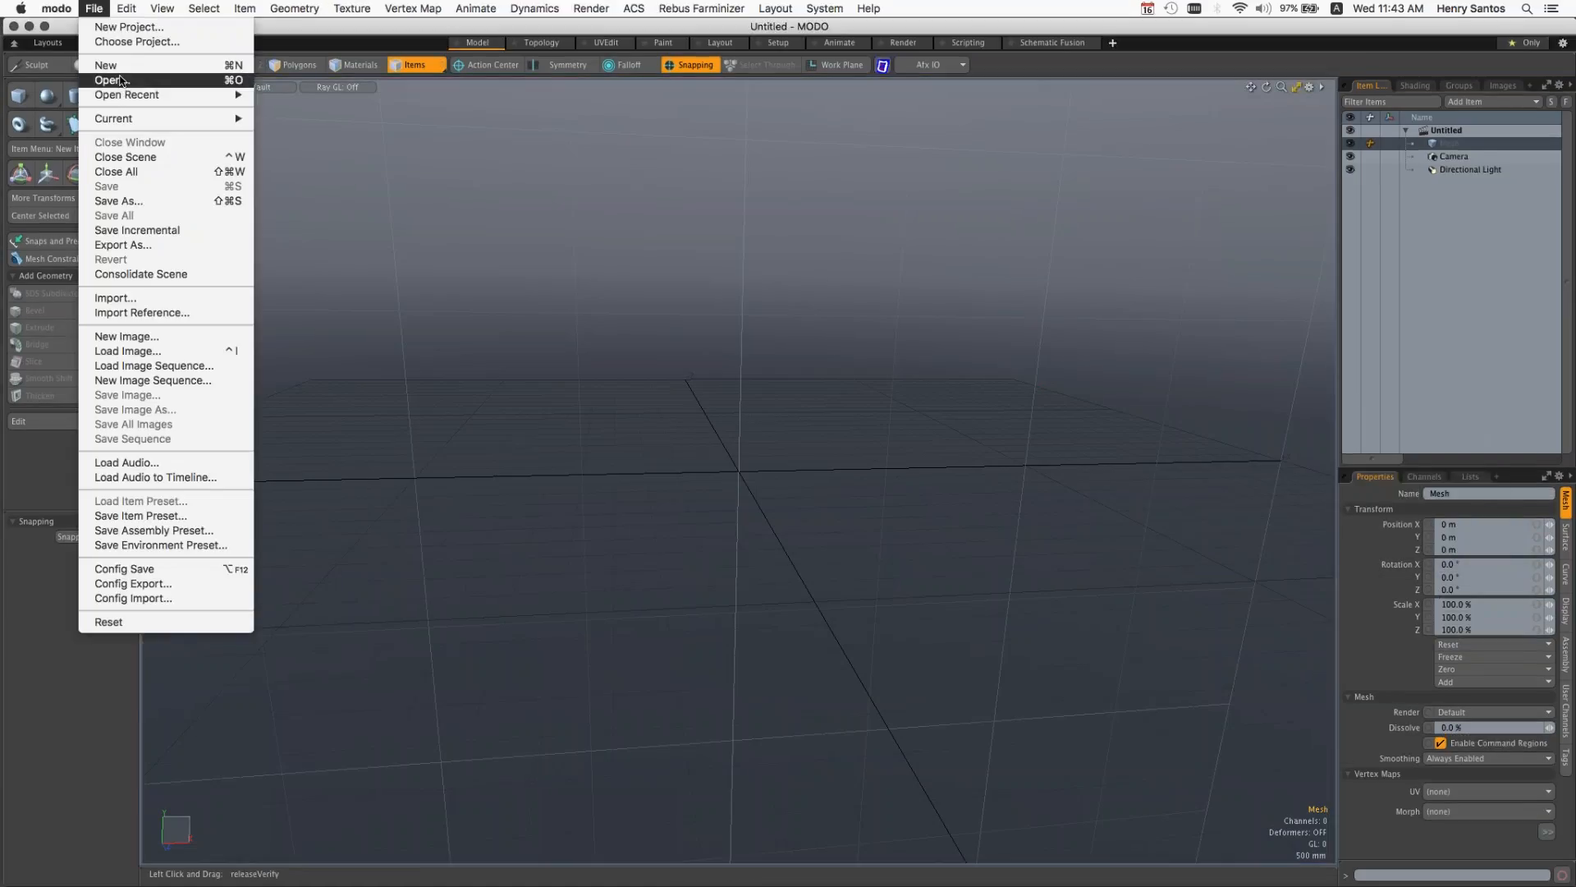
mouse_move(197, 10)
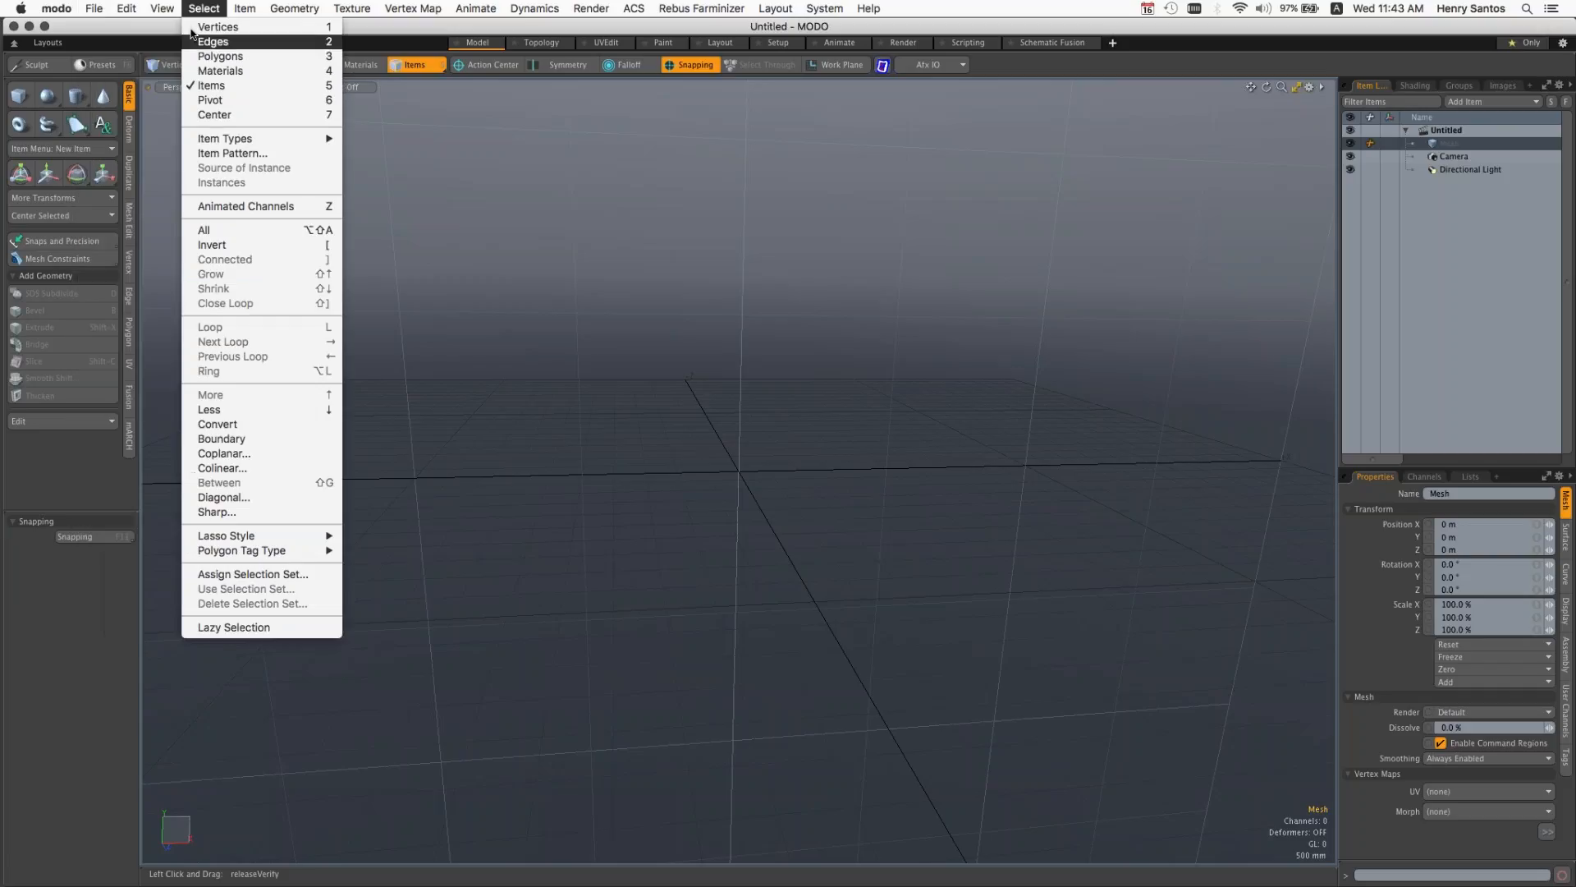
click(87, 9)
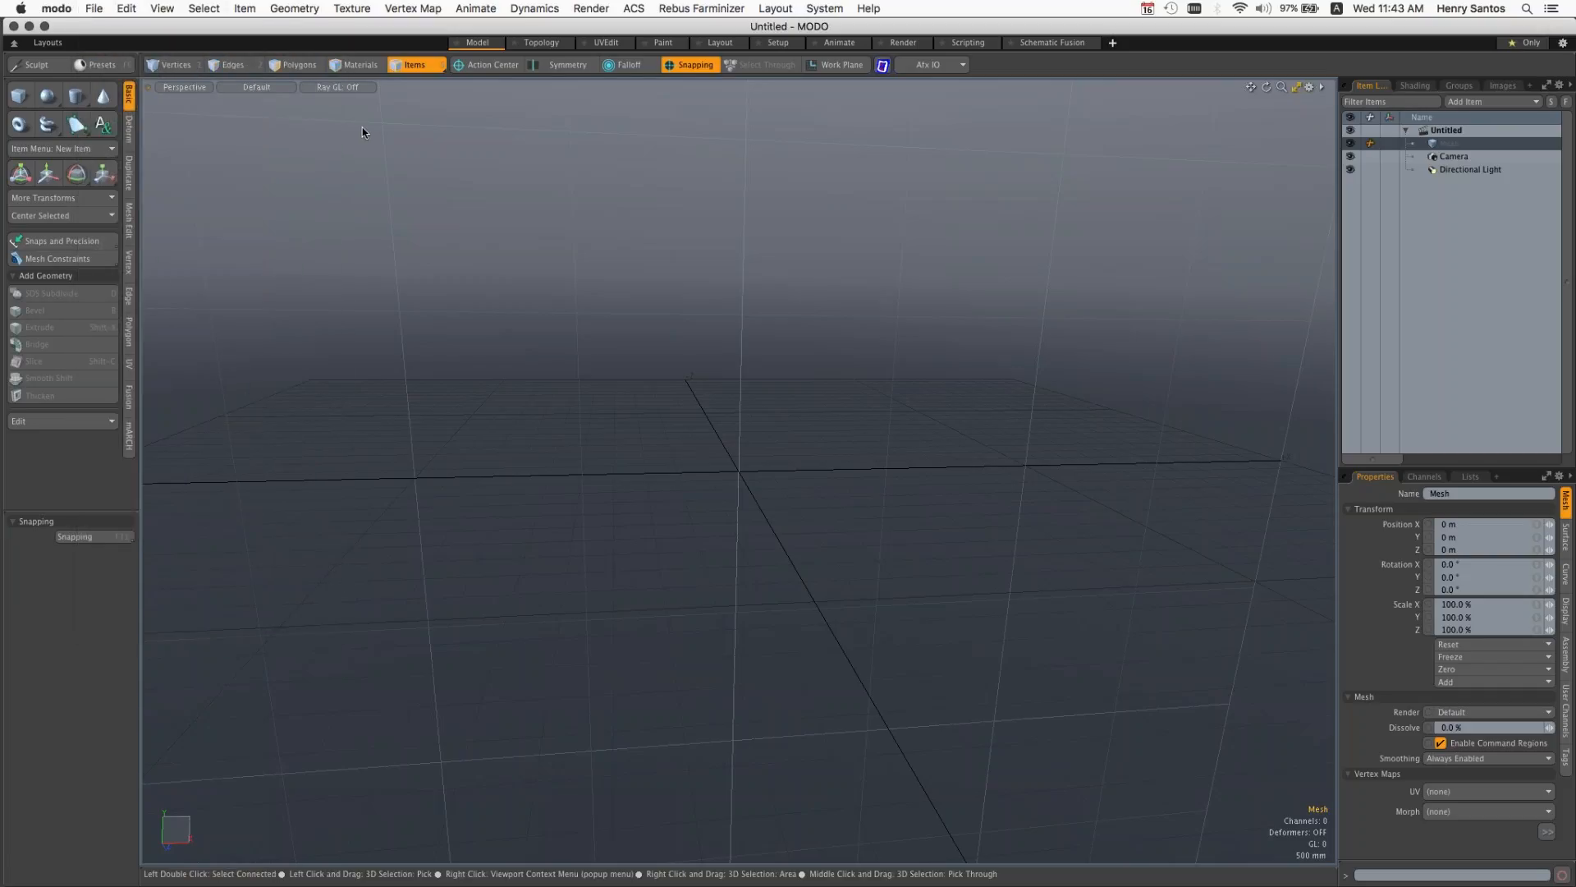
click(94, 9)
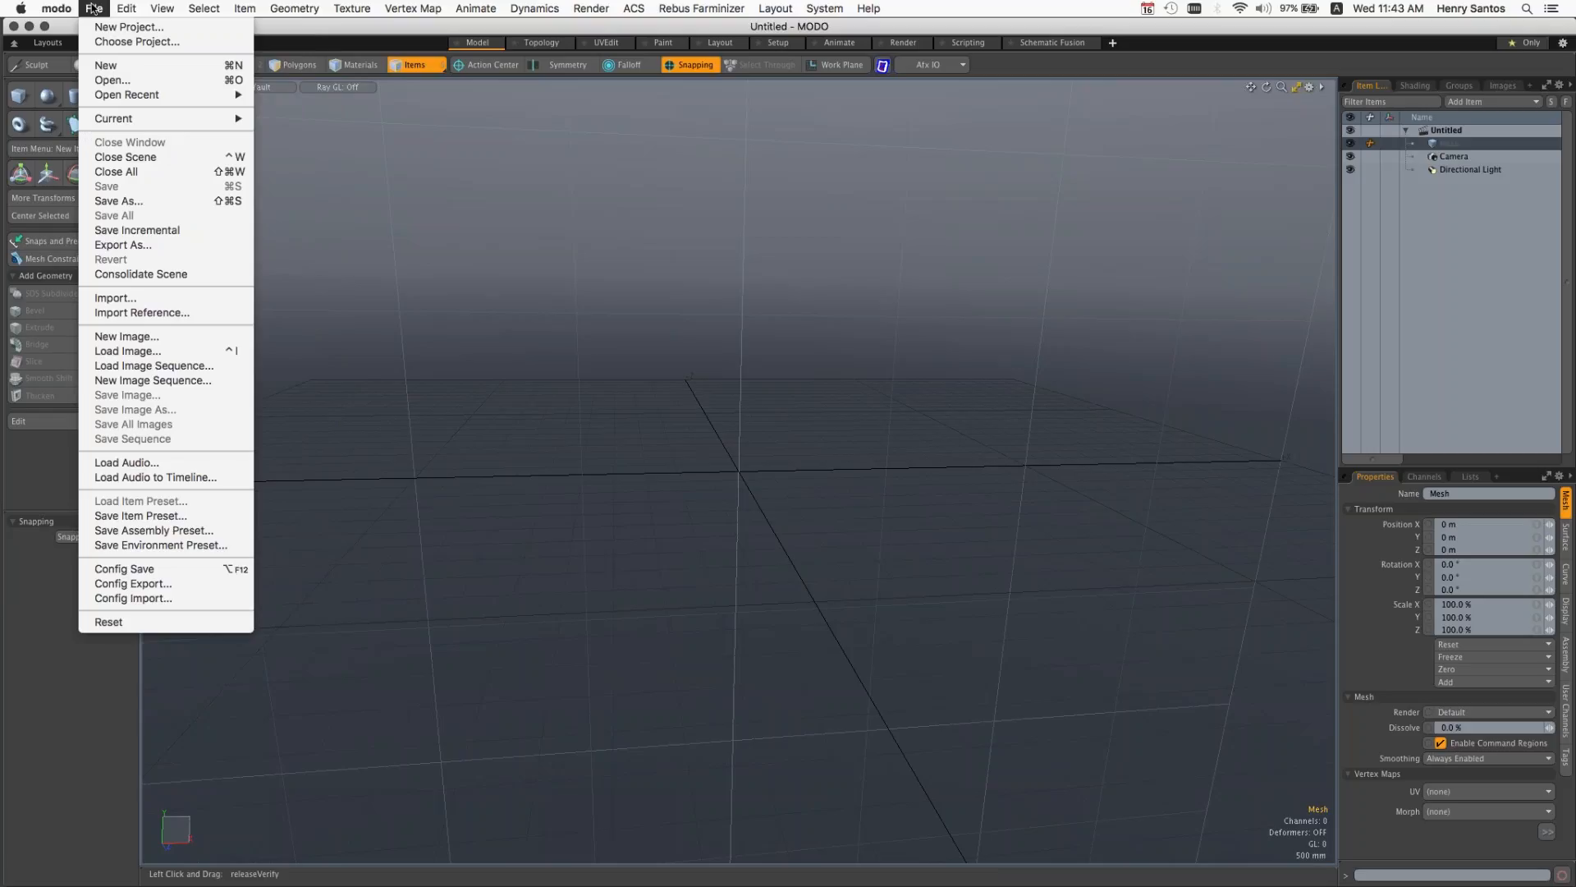
click(120, 43)
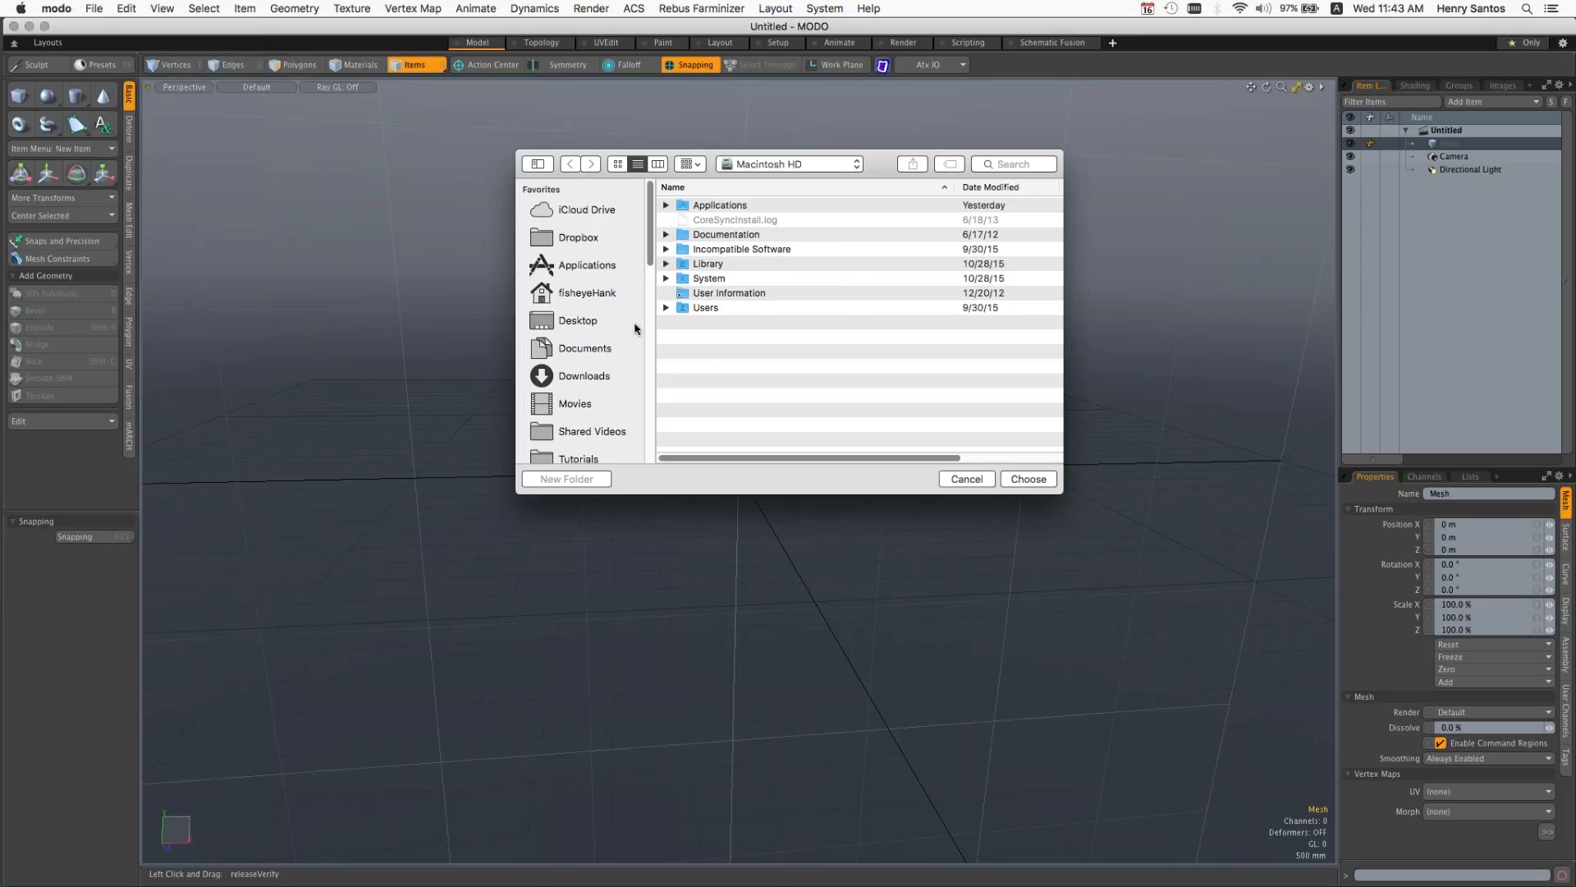
click(764, 165)
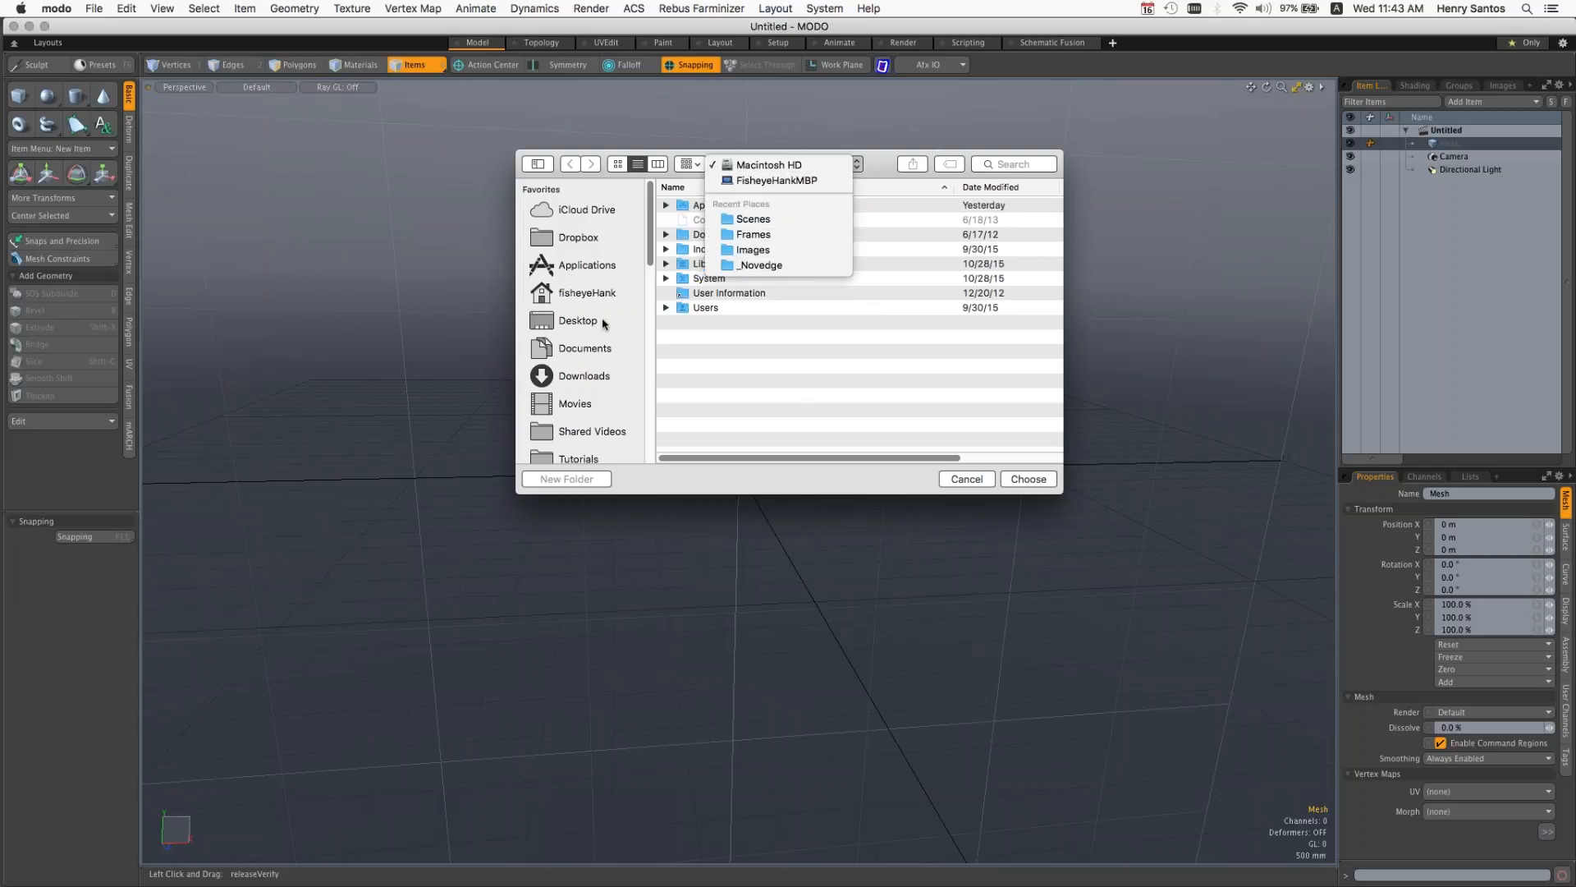
click(596, 351)
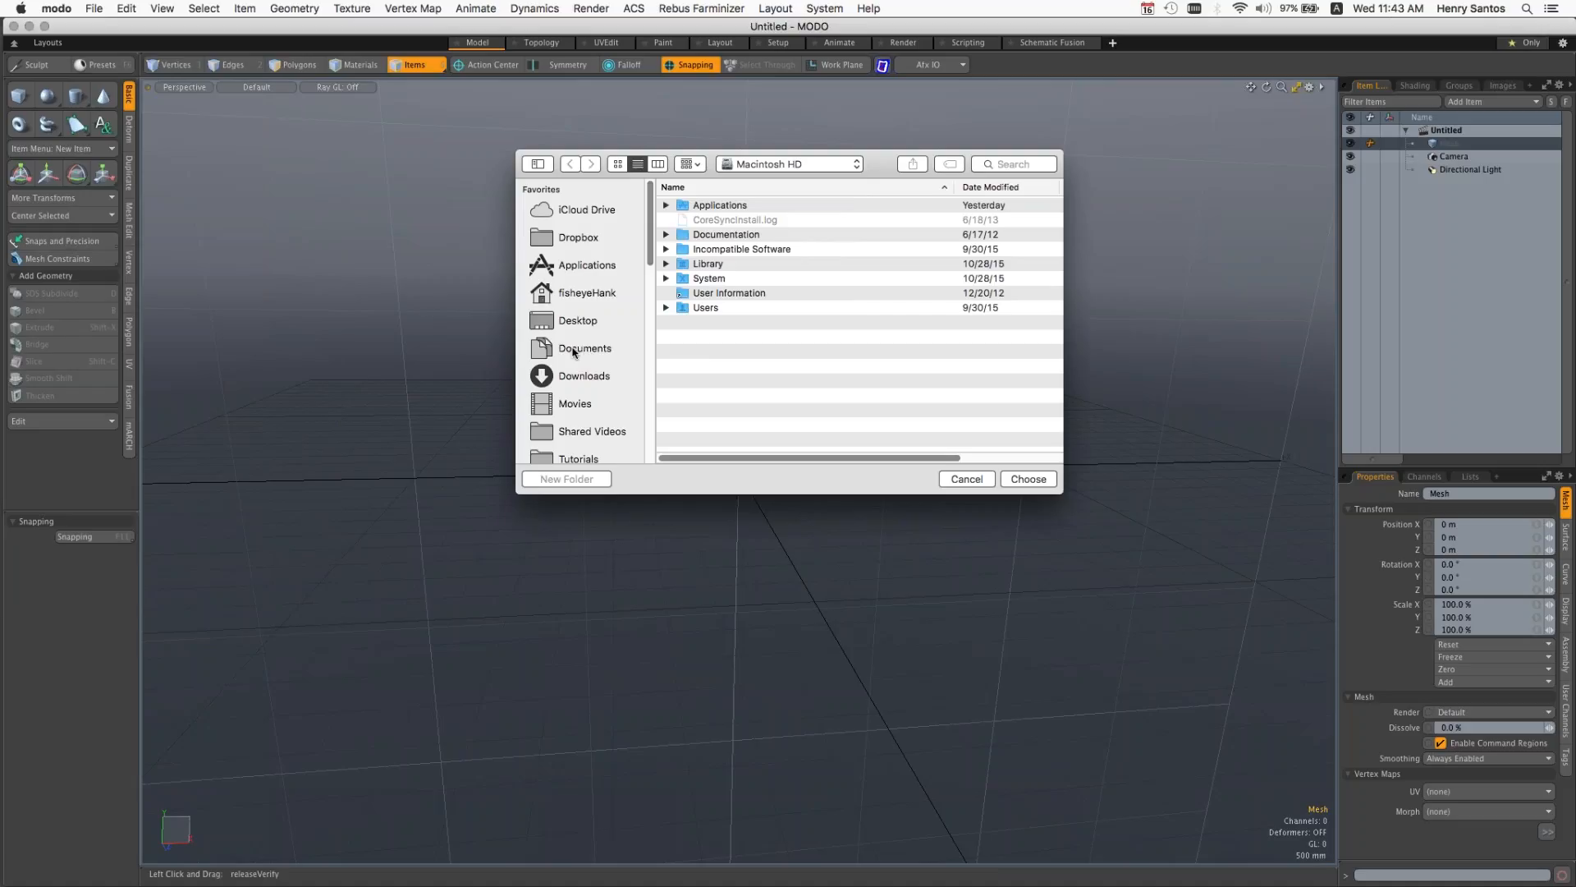
click(574, 353)
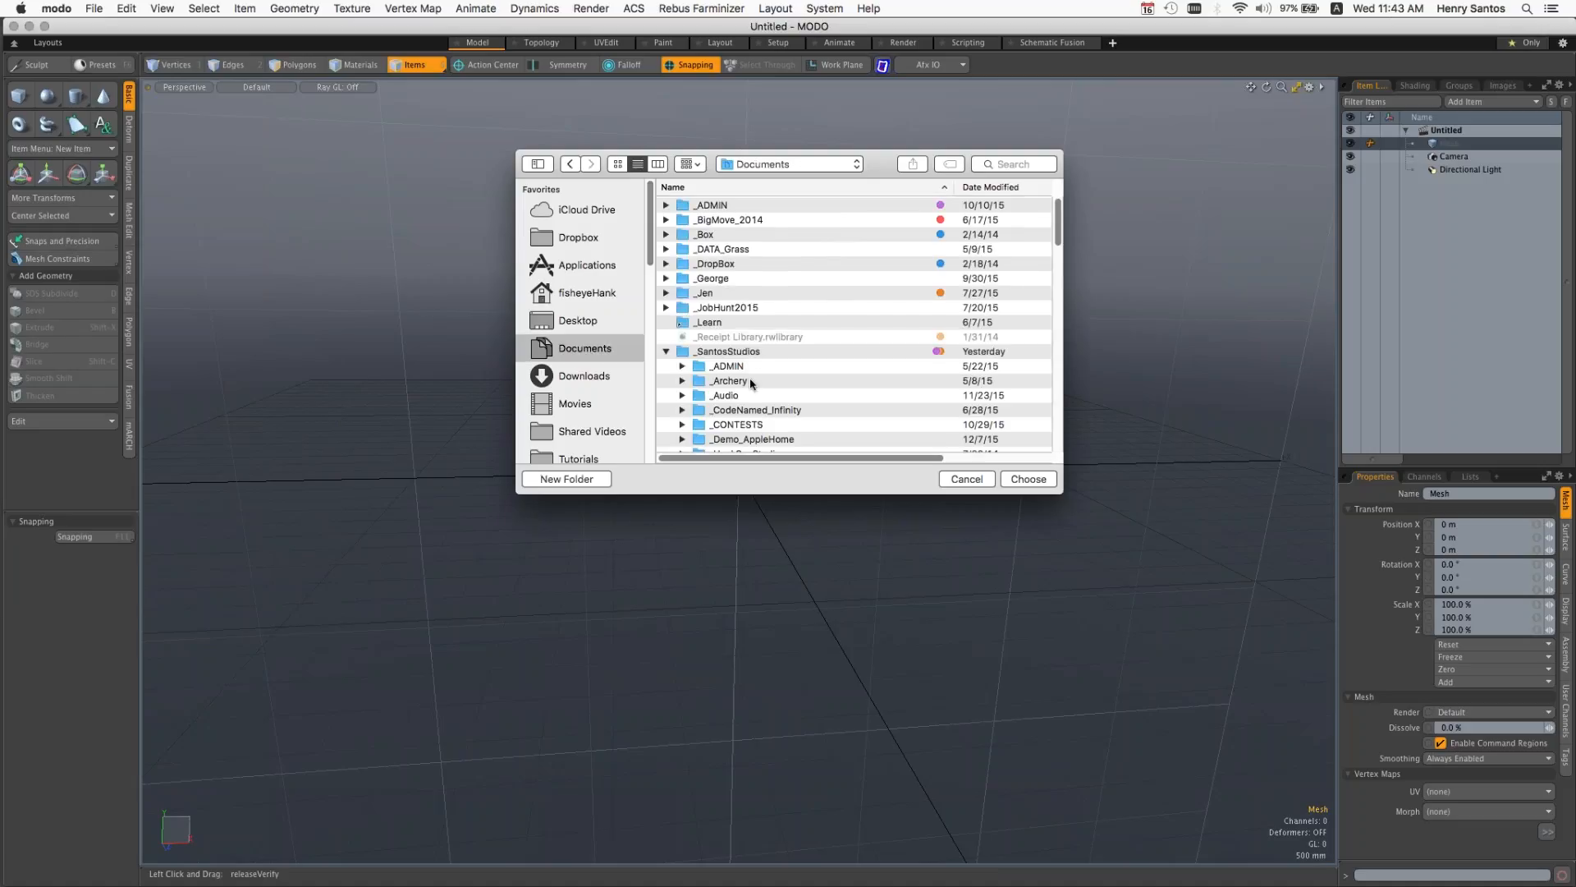
Step: Open the _SantosStudios folder and collapse its _Project_DEMO_001 subfolder
click(747, 356)
double_click(738, 353)
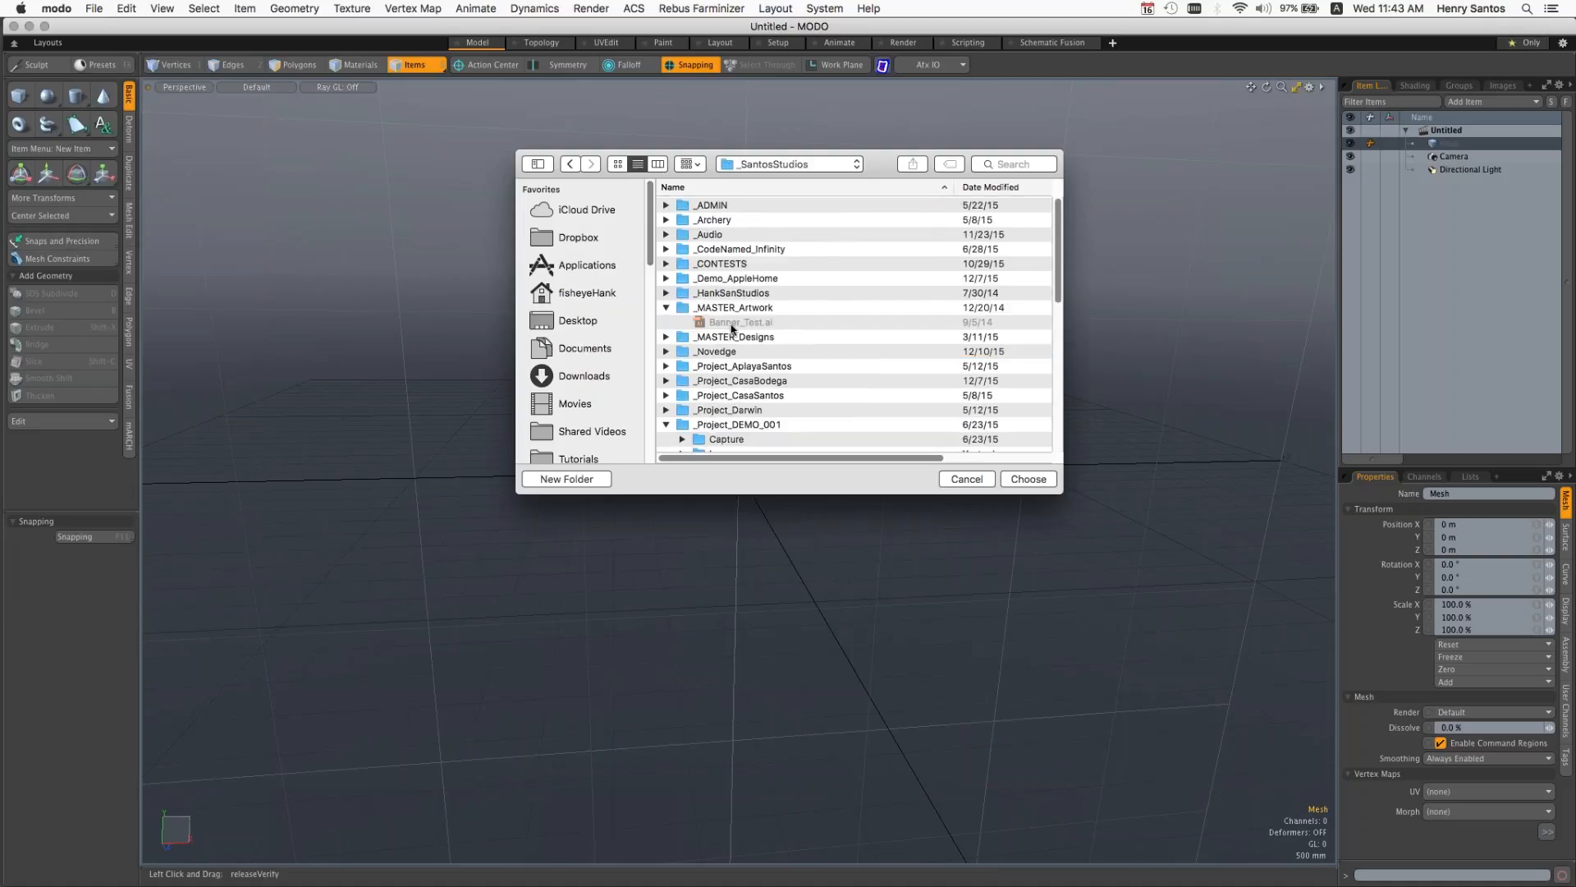
click(666, 424)
click(667, 425)
scroll(765, 396, down, 1)
scroll(766, 396, down, 1)
Step: Open the _Project_AplayaSantos folder, collapse its Site subfolder and set it as the current project
click(733, 353)
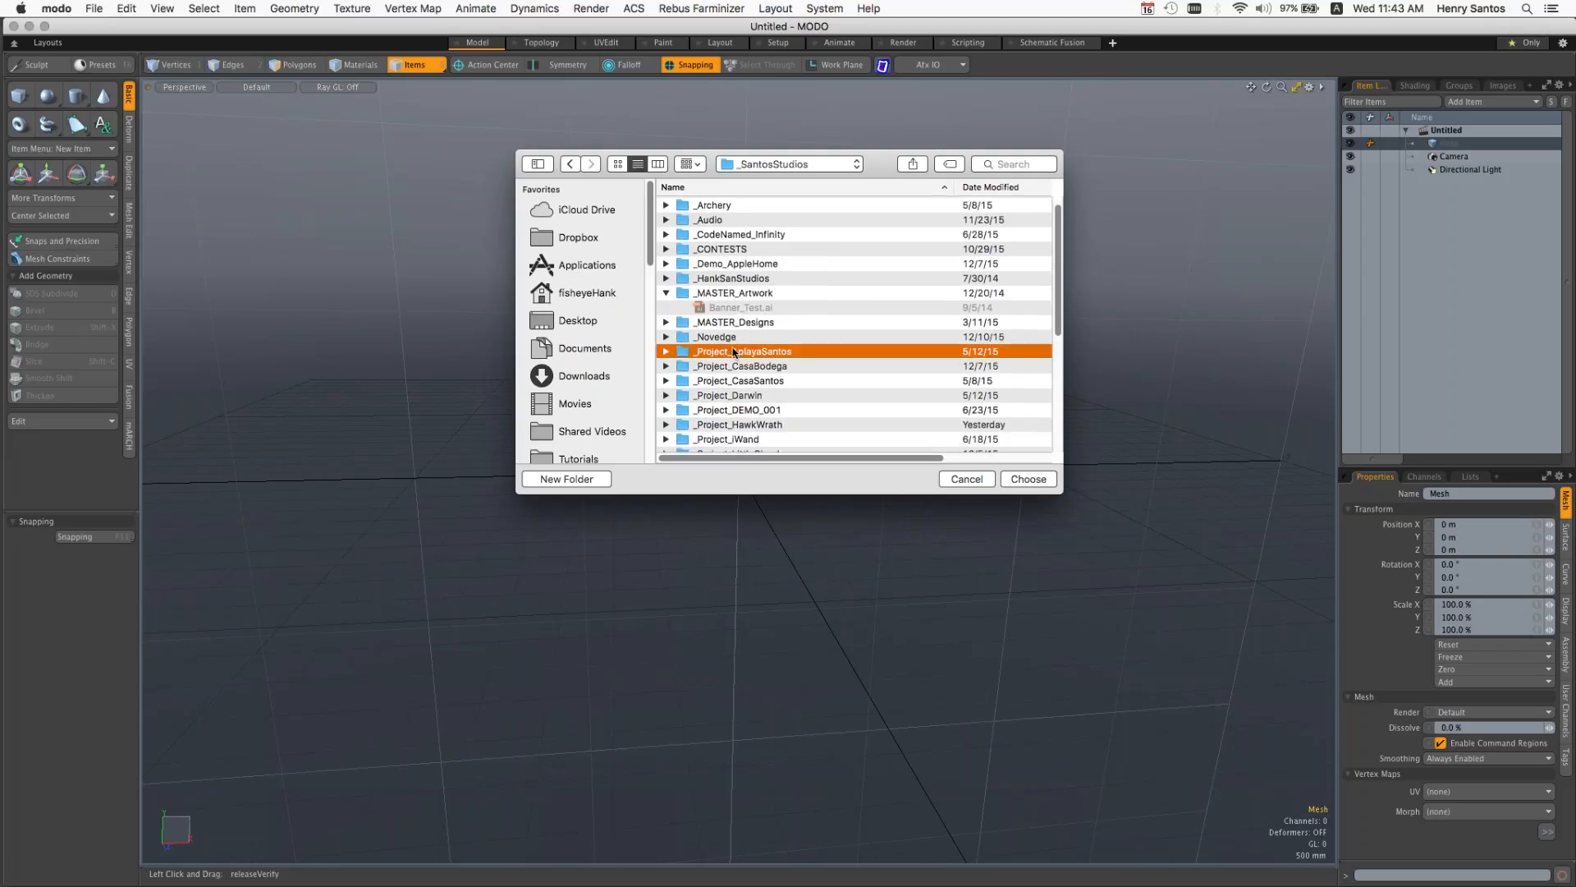
double_click(737, 354)
click(738, 352)
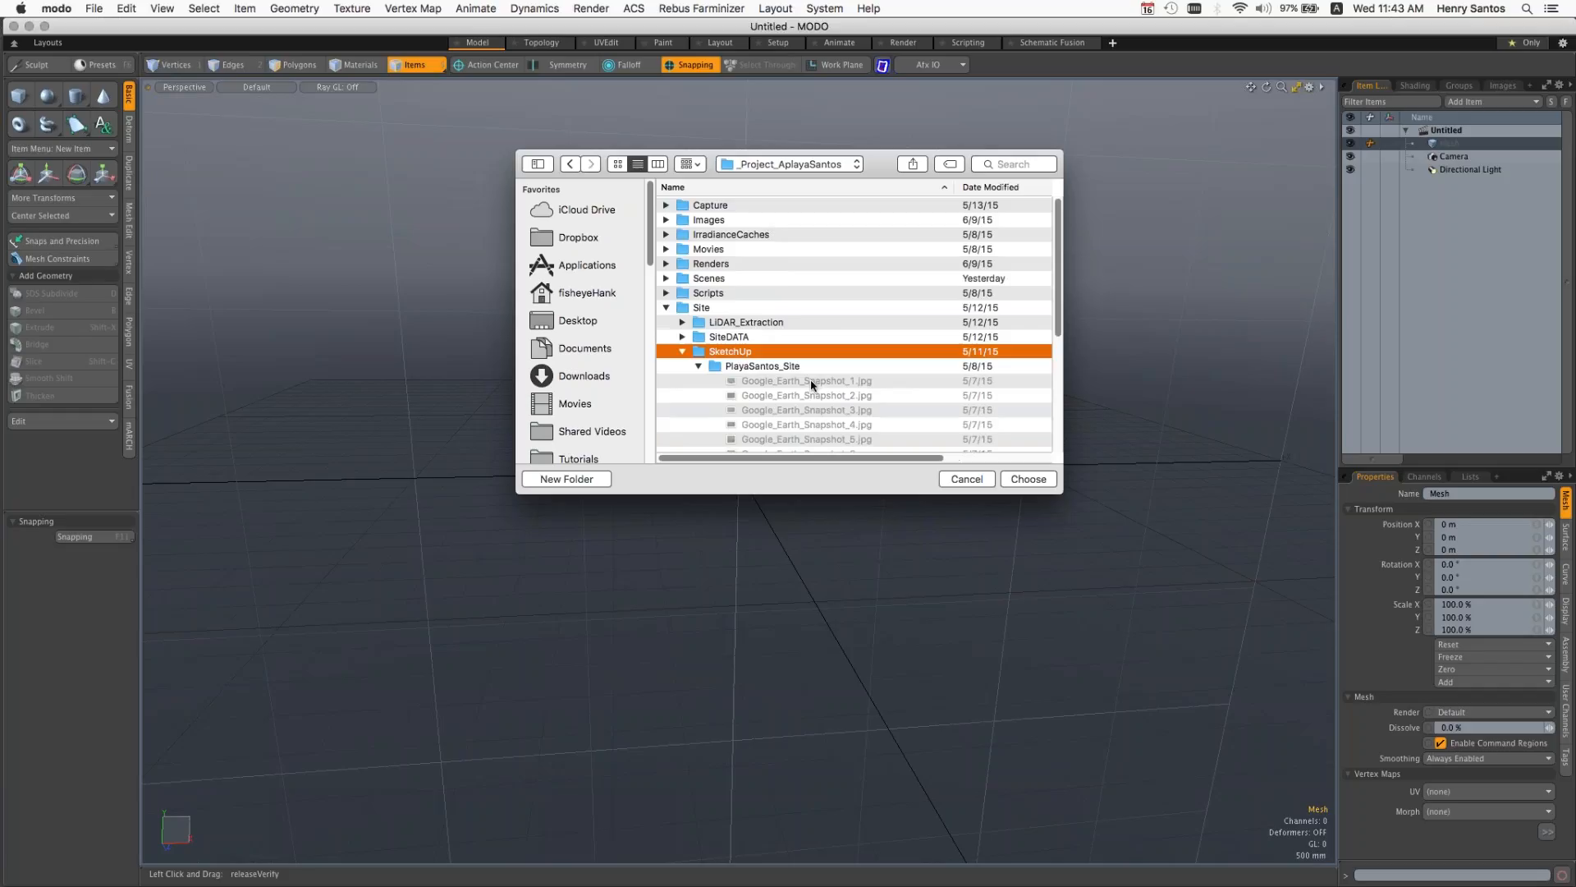
click(665, 309)
click(1028, 479)
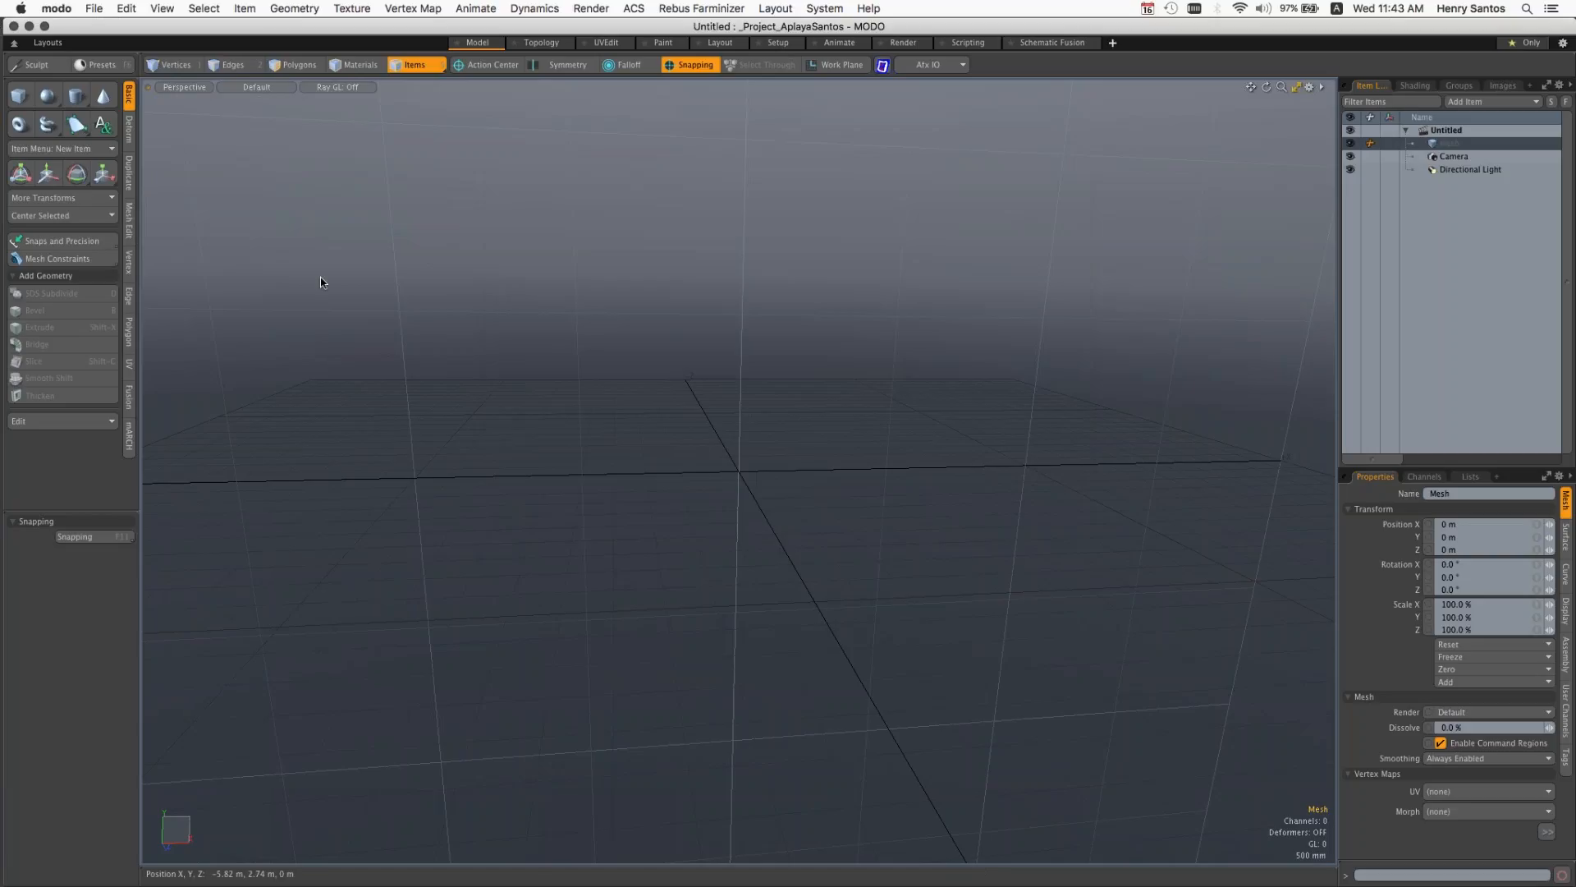
Step: Open the AplayaSantos_Site.lxo scene from the project's Scenes folder
click(93, 9)
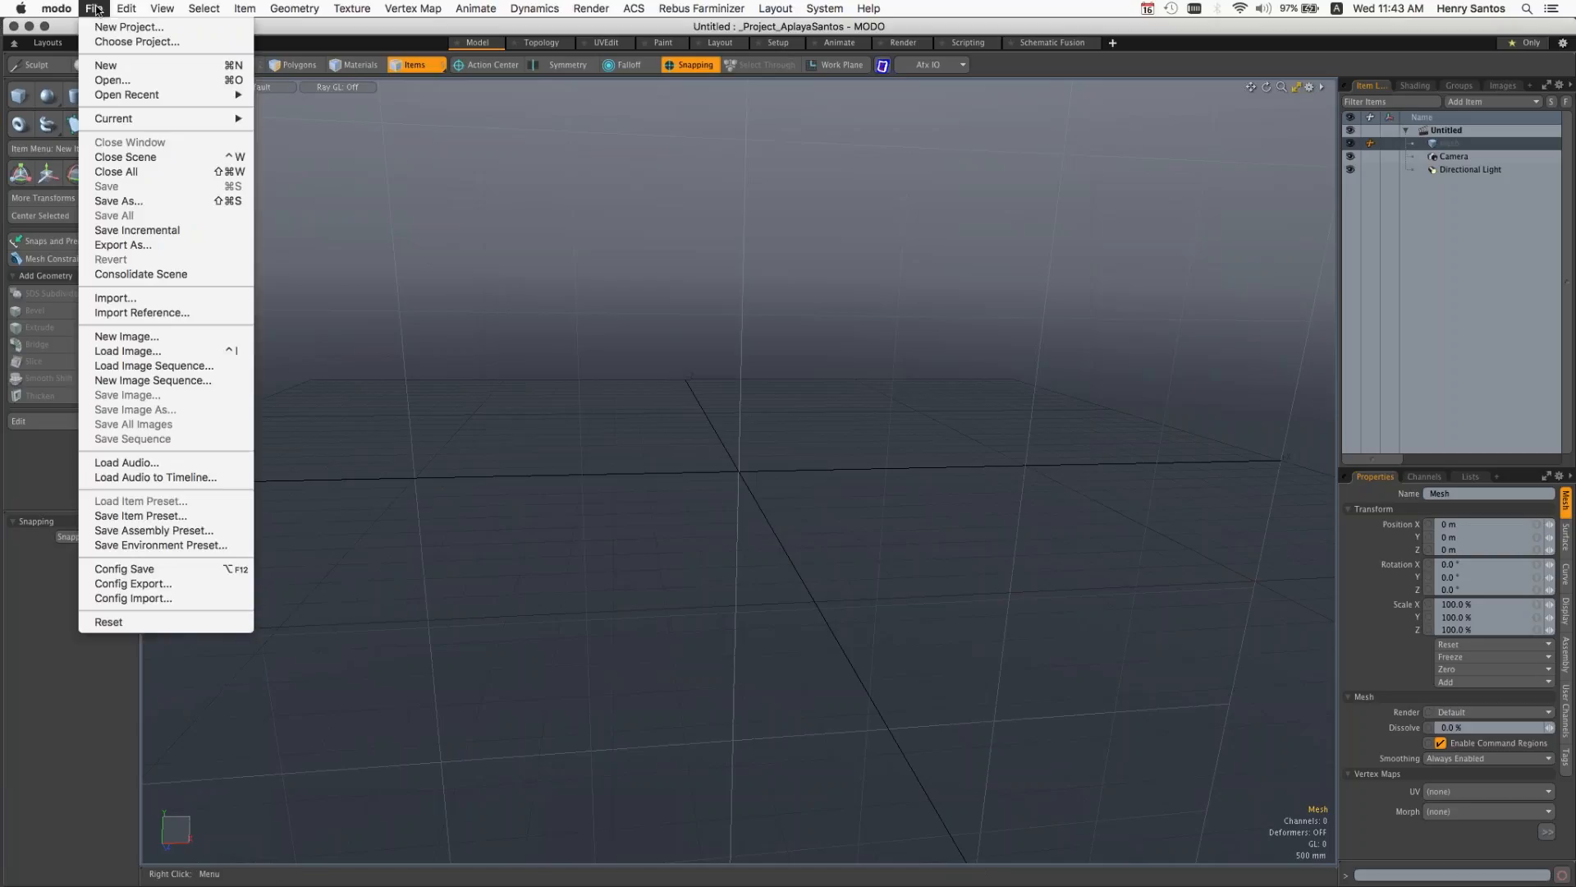
click(121, 80)
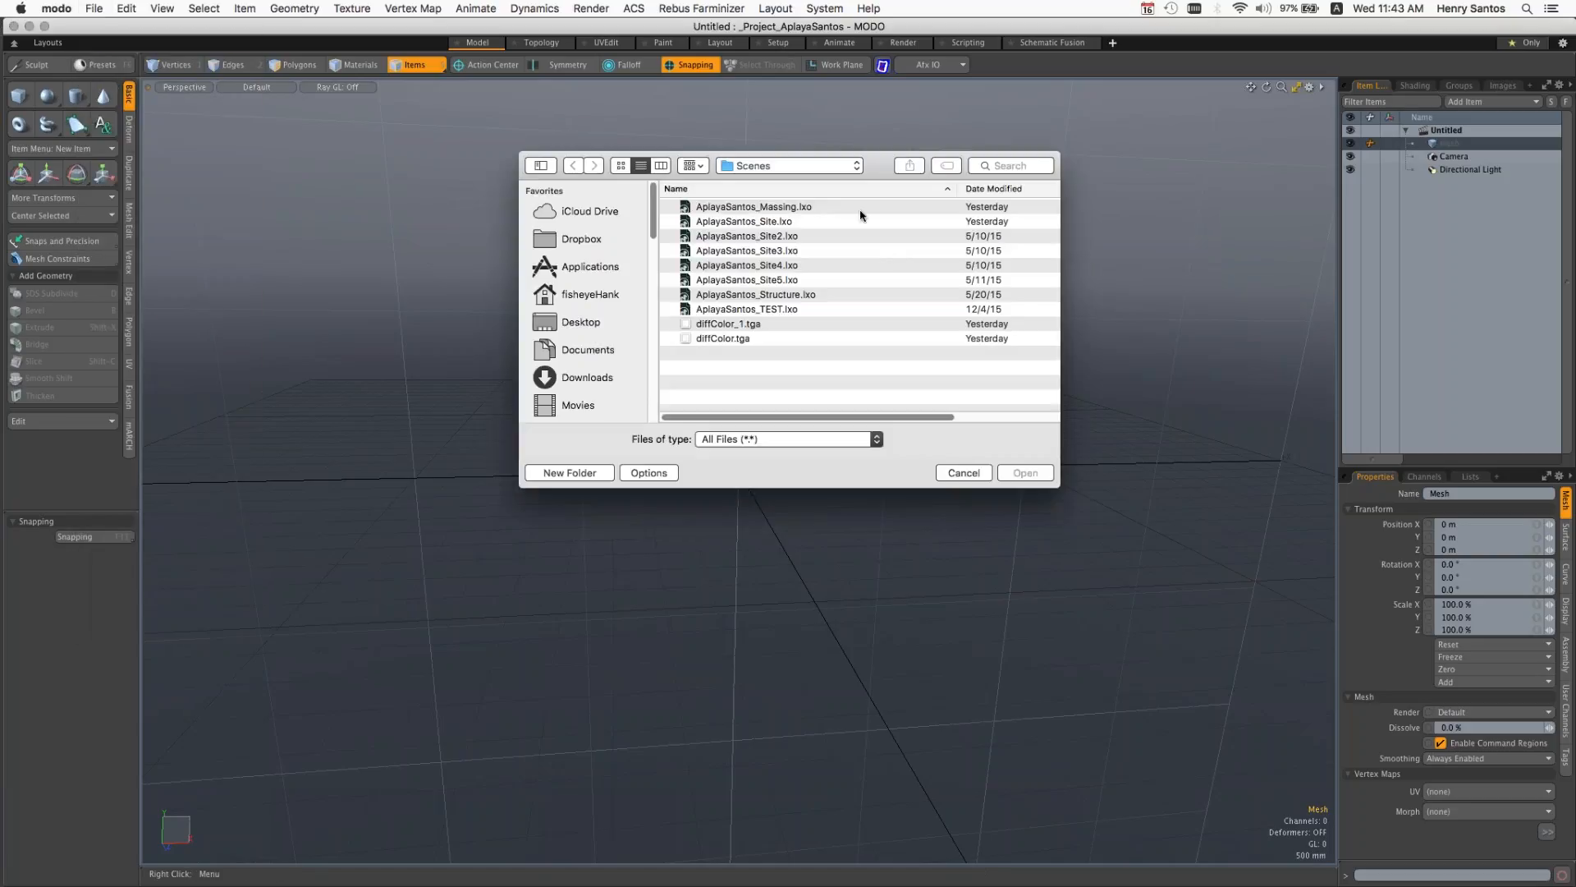
click(791, 166)
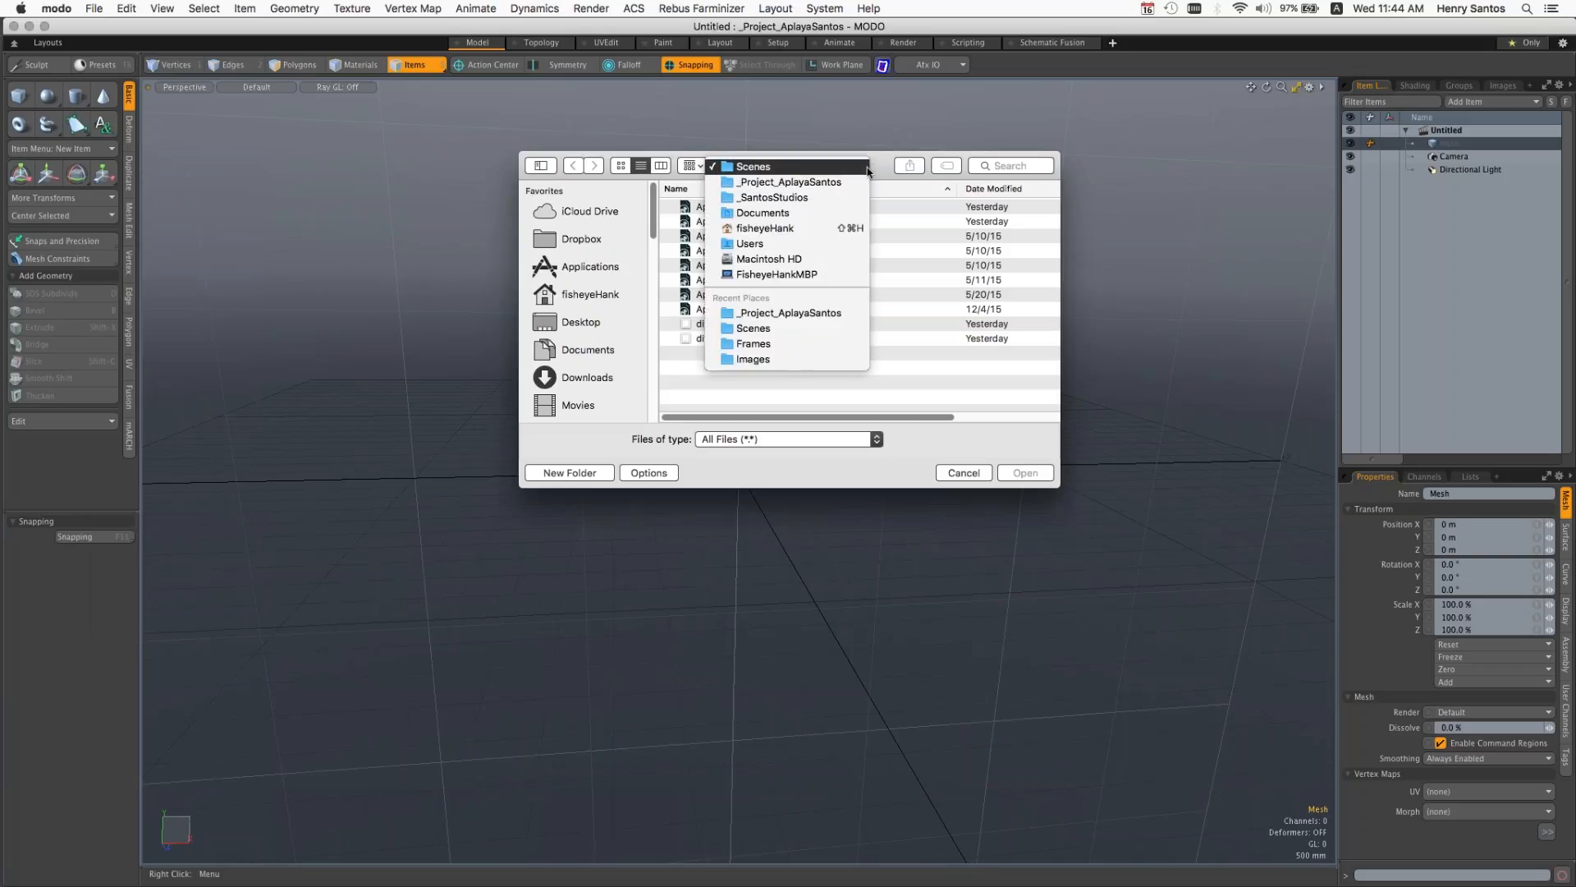
click(807, 168)
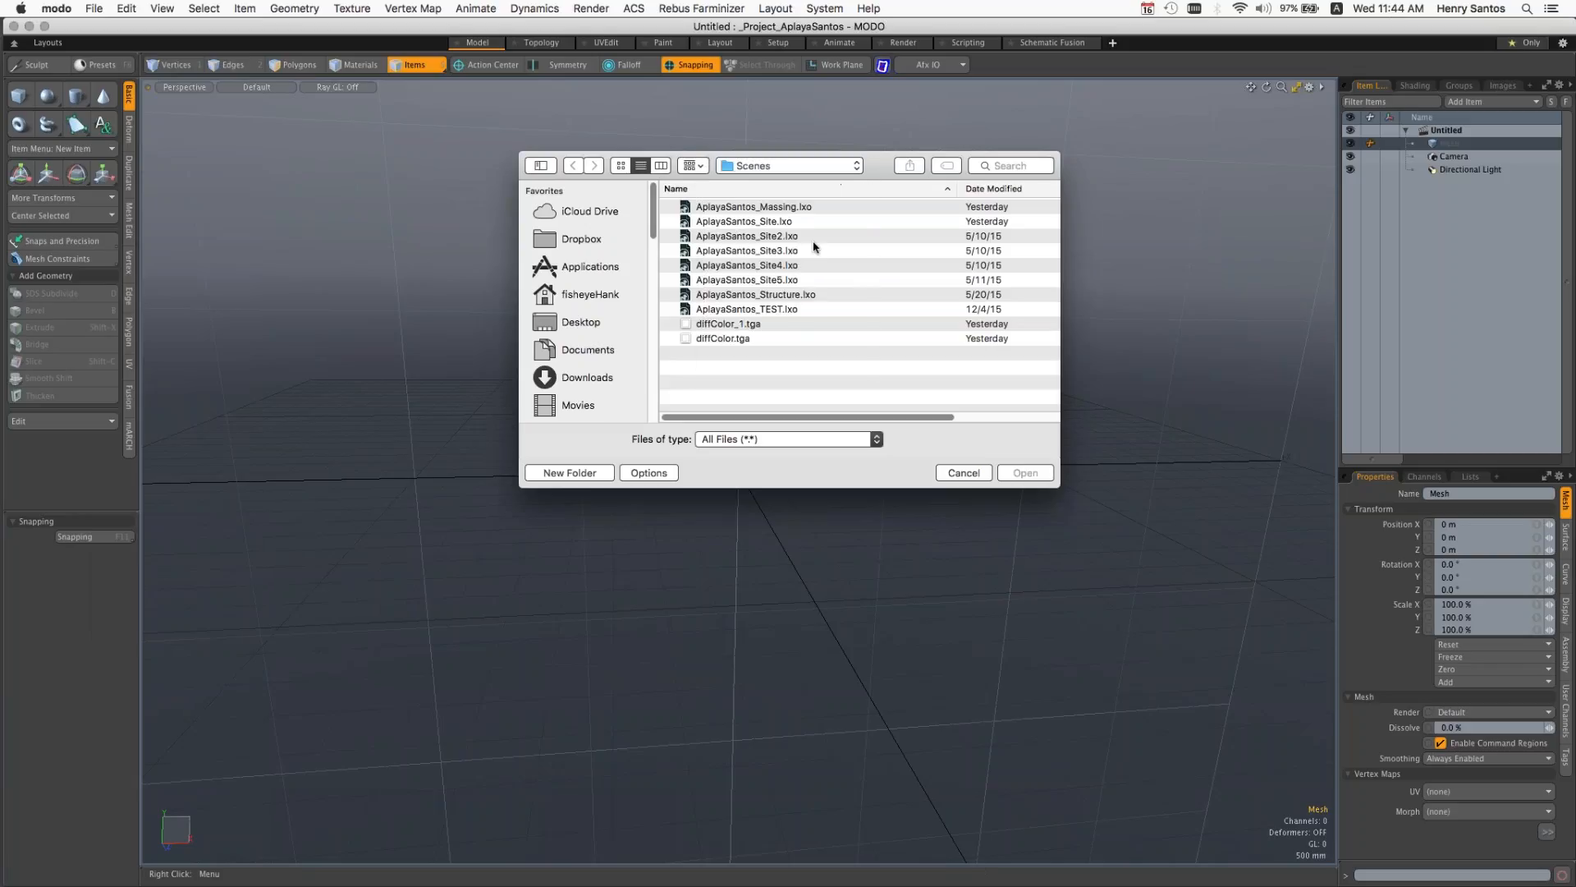
click(774, 223)
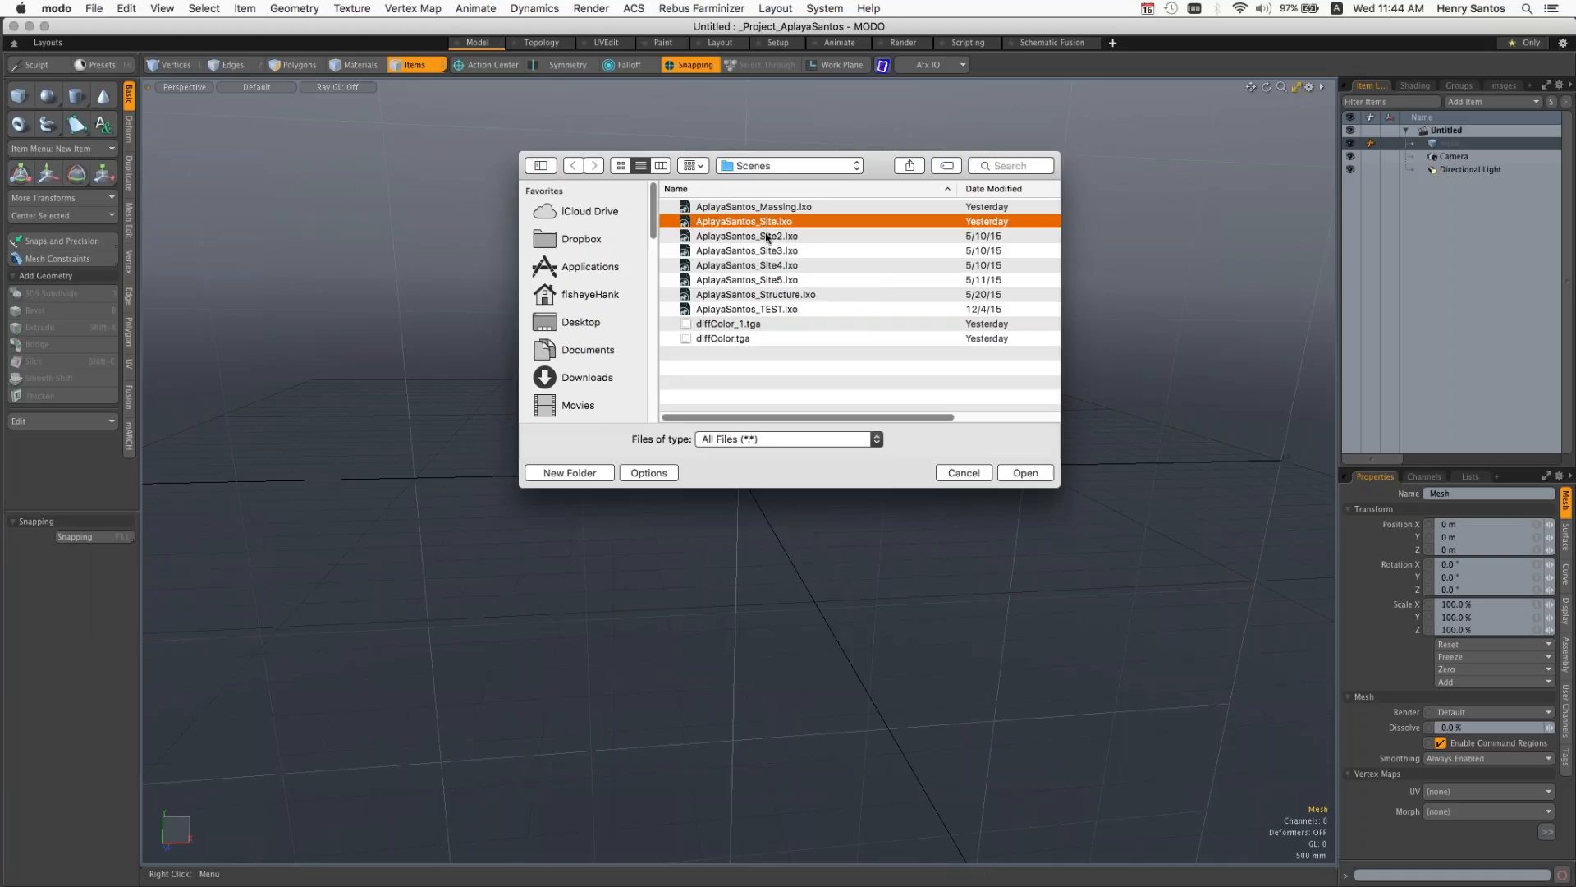
click(1026, 474)
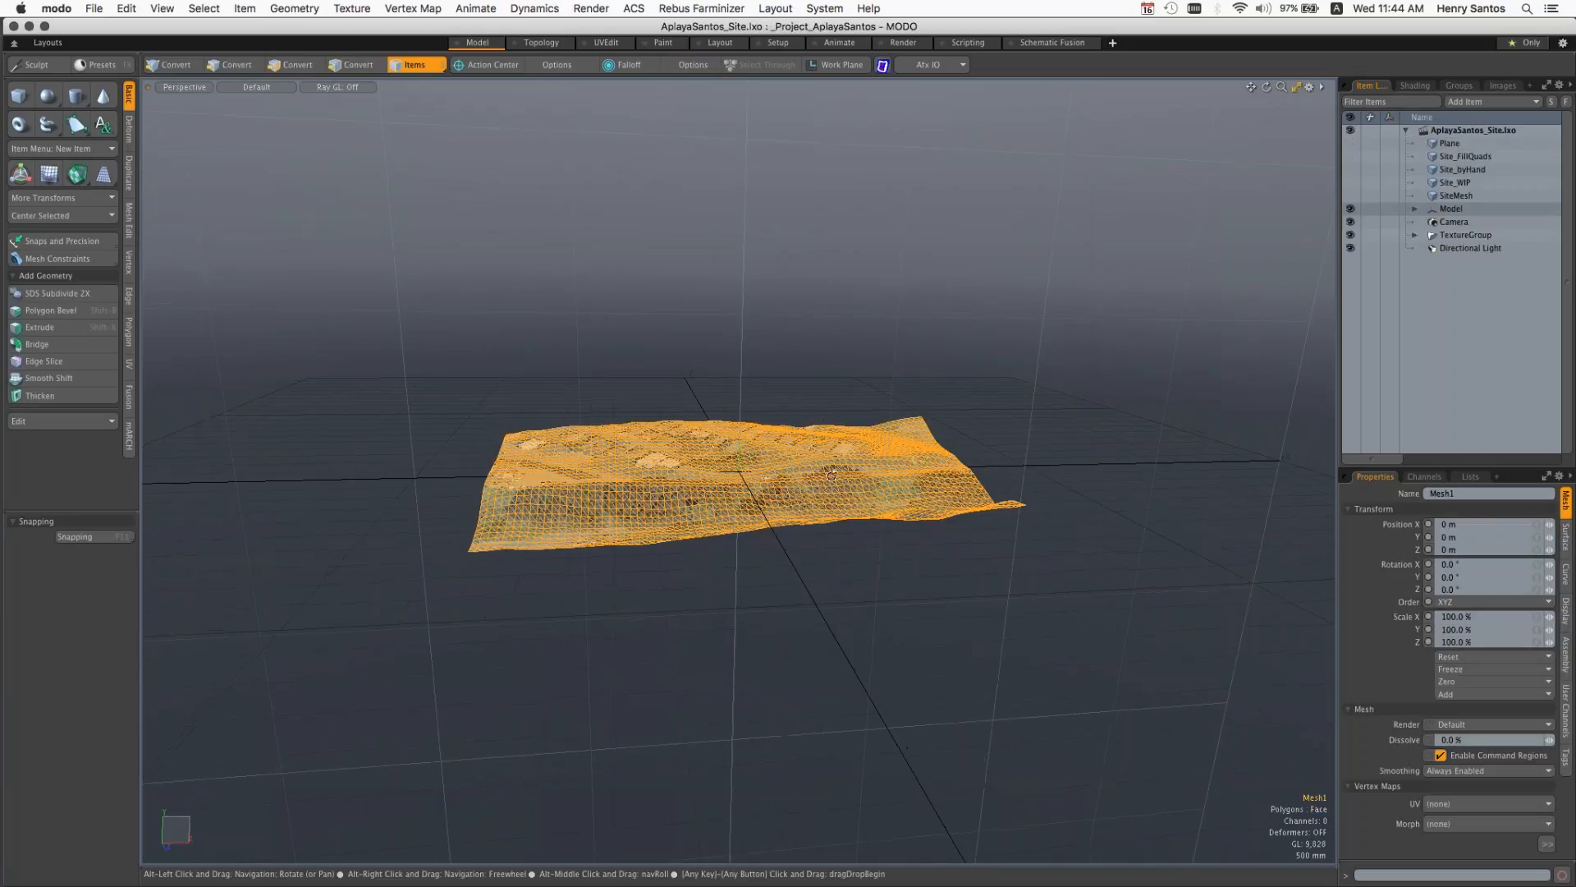
Step: Show the Plane and Site_FillQuads items over the textured site terrain
alt+drag(821, 456, 824, 476)
scroll(915, 496, up, 5)
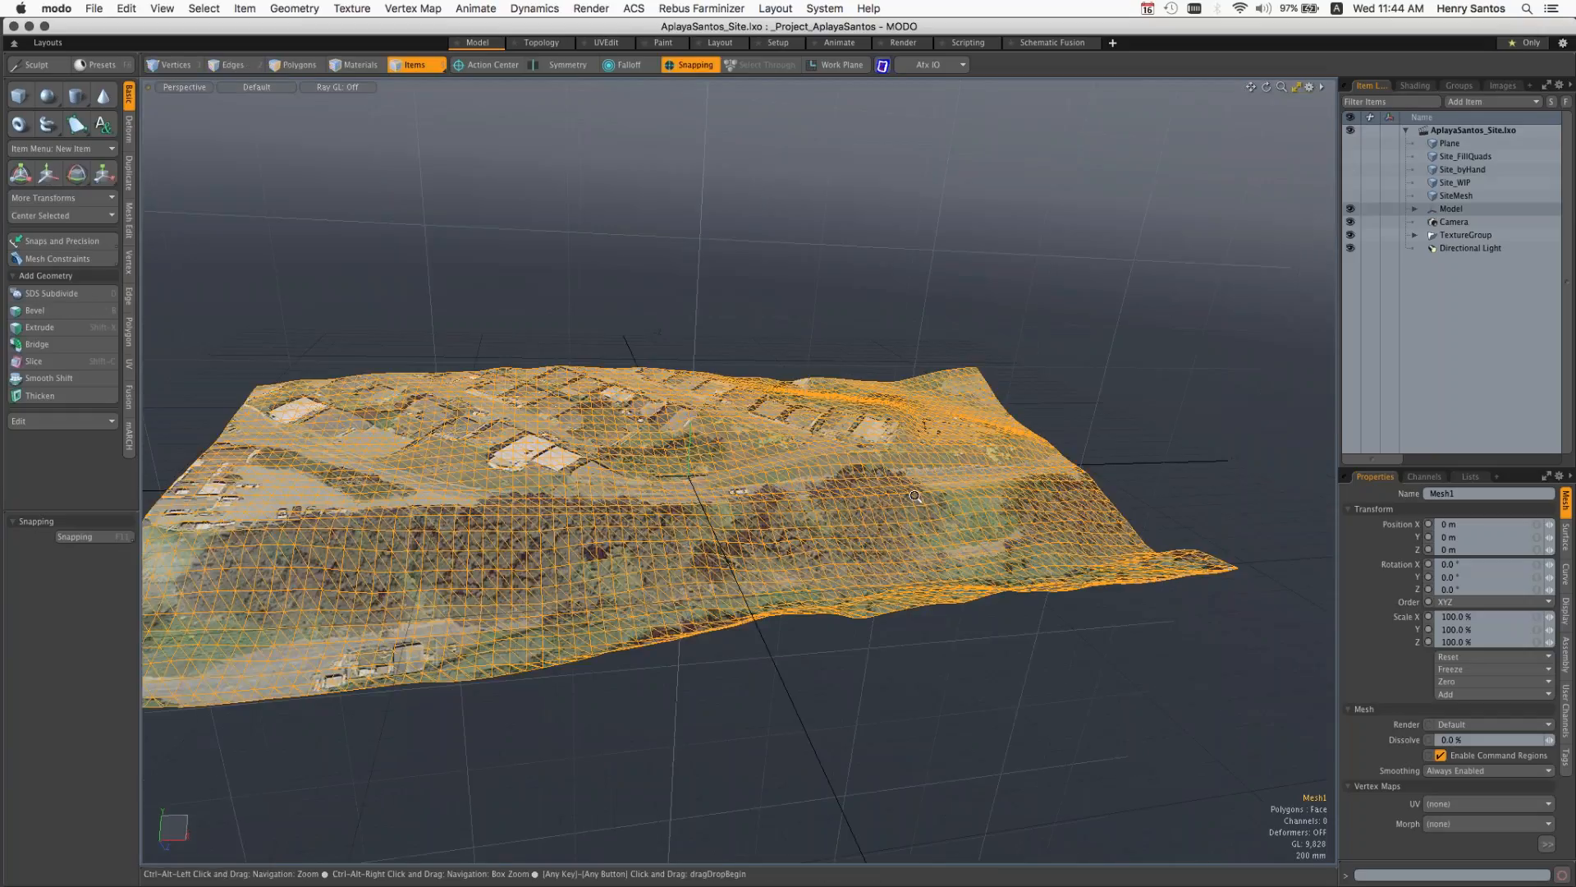
scroll(915, 496, up, 3)
mouse_move(866, 513)
alt+mouse_down()
mouse_move(870, 526)
mouse_move(829, 533)
mouse_move(886, 530)
mouse_move(870, 533)
alt+mouse_up()
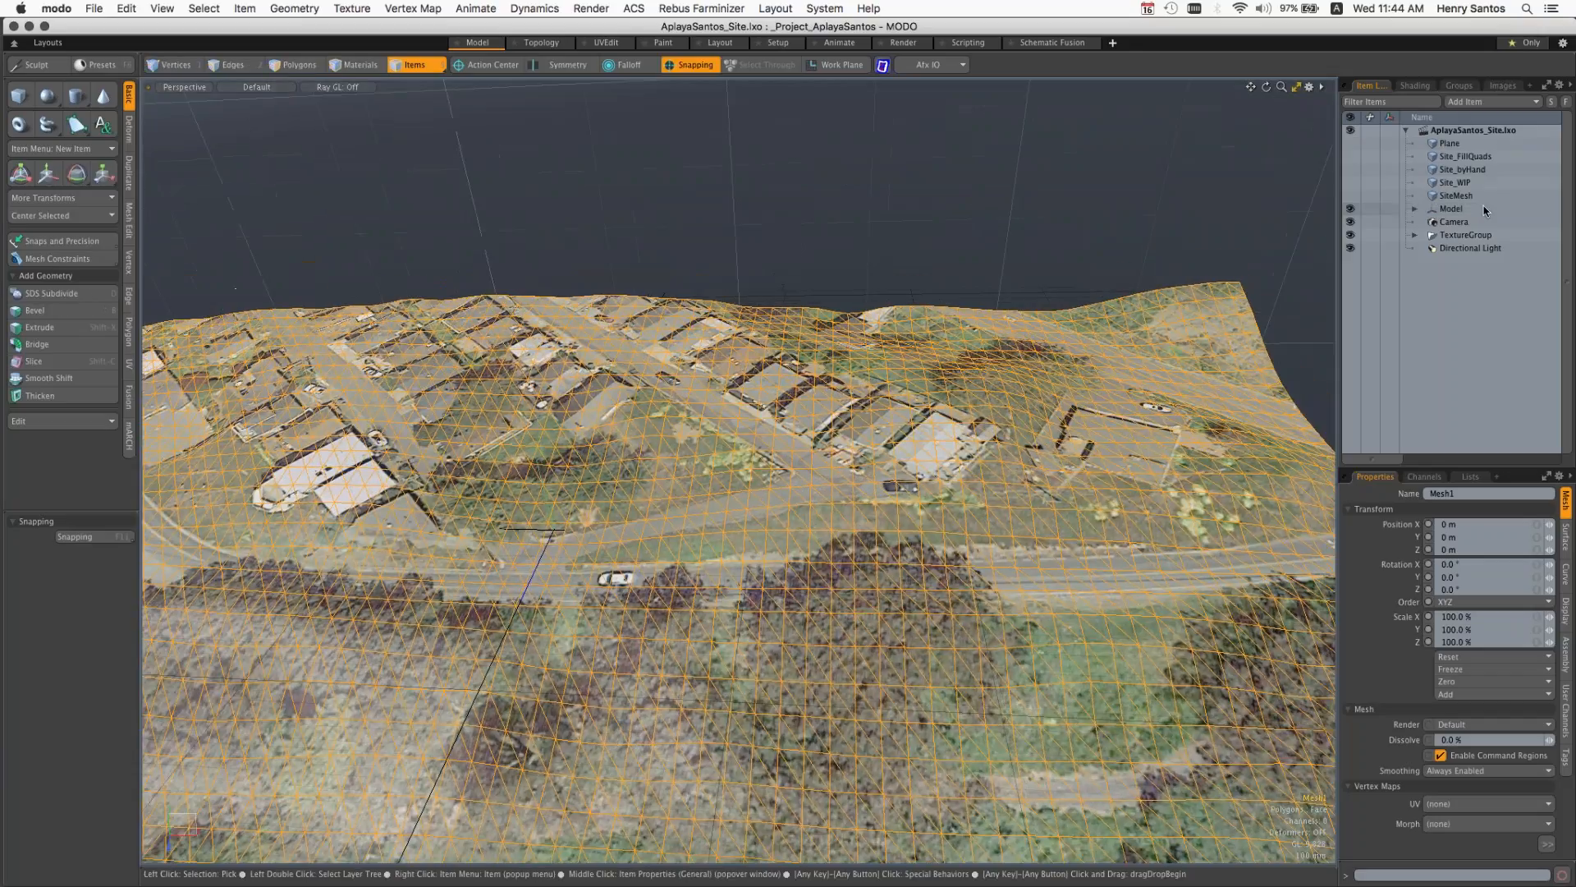
click(1350, 145)
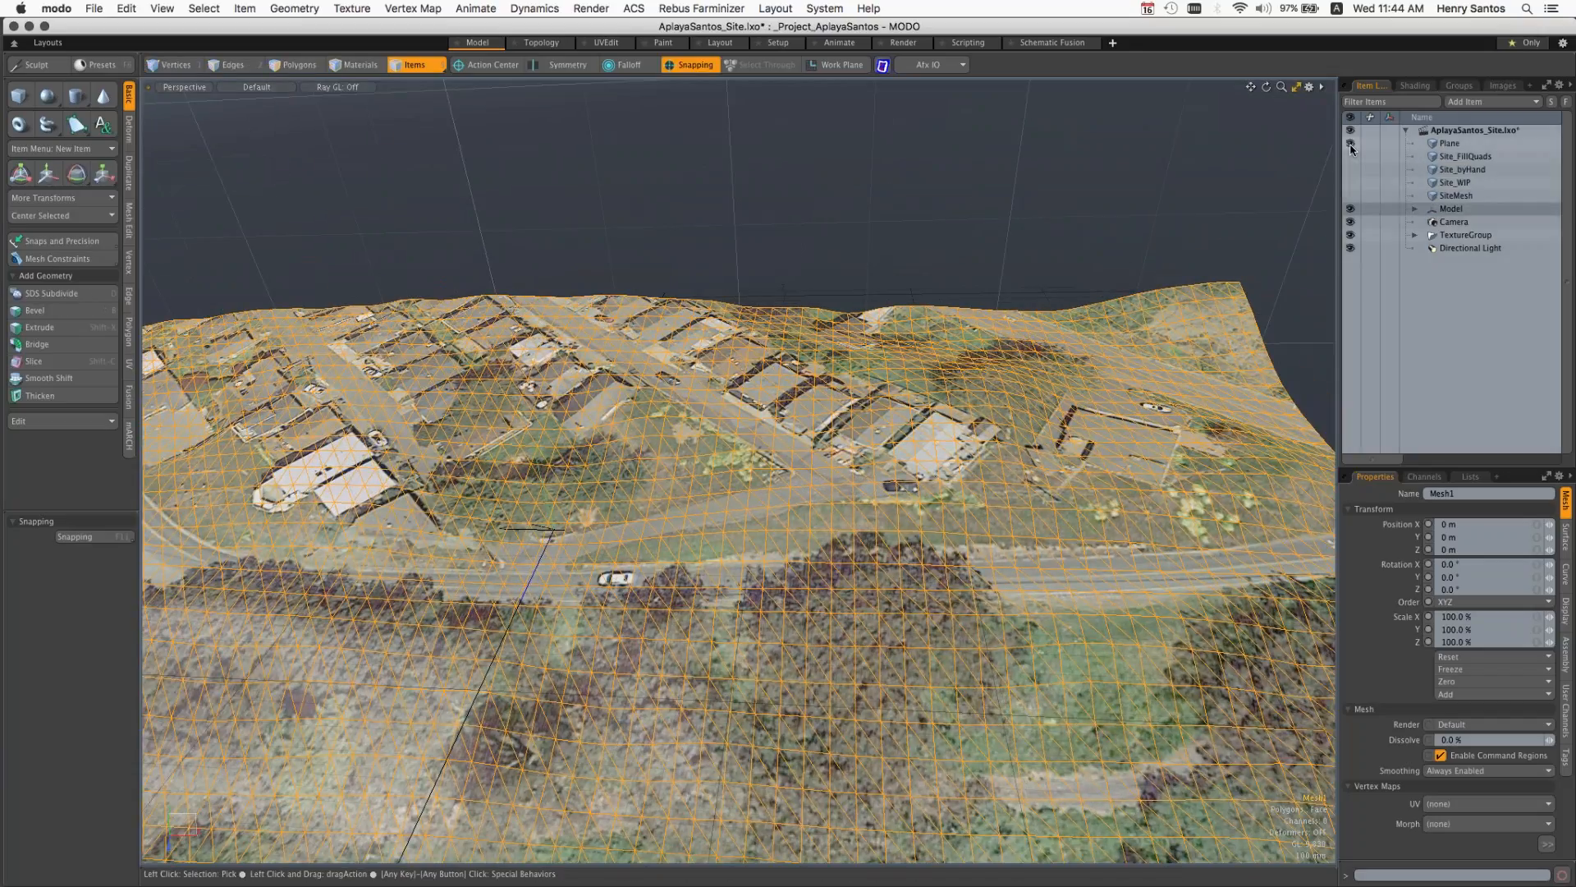
click(1350, 145)
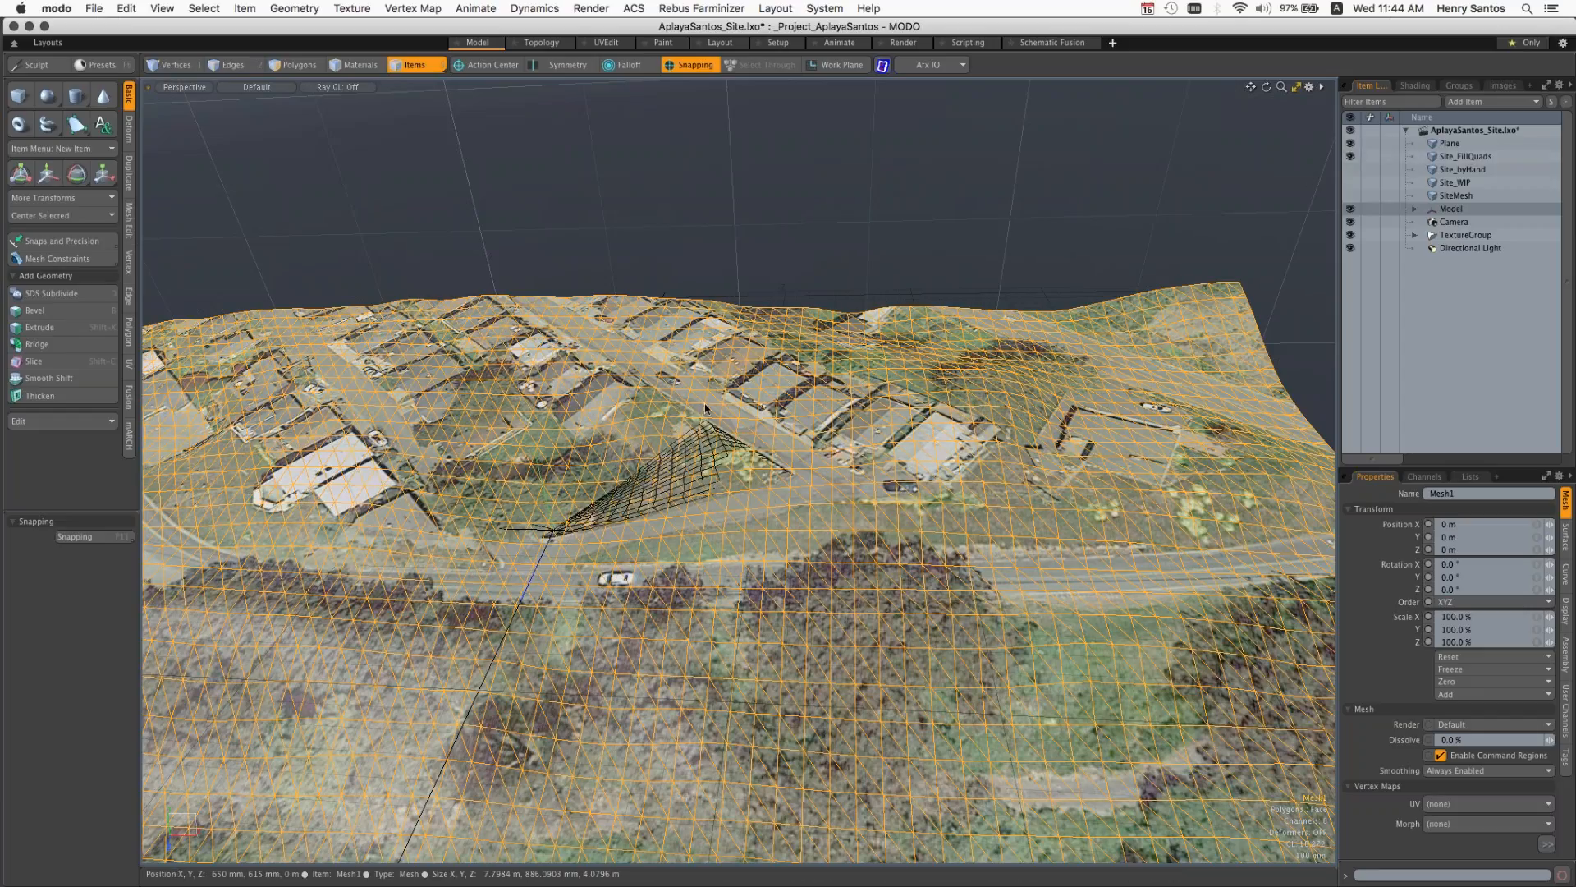
Step: Inspect Site_byHand on the lot with Site_FillQuads and Plane hidden, then hide Site_byHand too
ctrl+alt+drag(704, 402, 685, 459)
click(1350, 169)
click(1351, 156)
click(1350, 144)
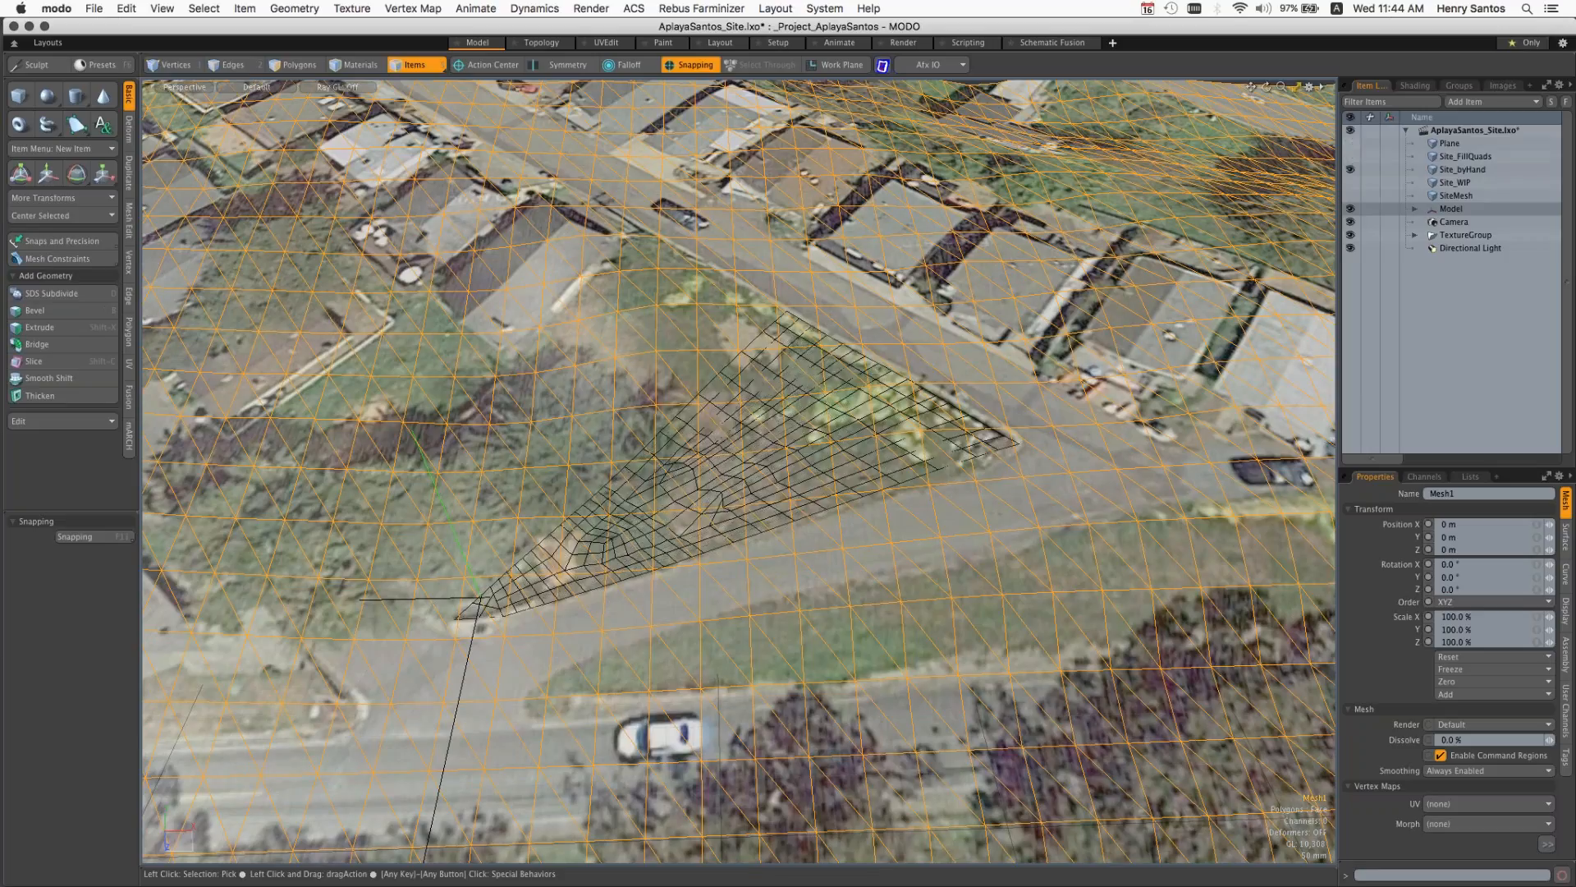
click(1350, 169)
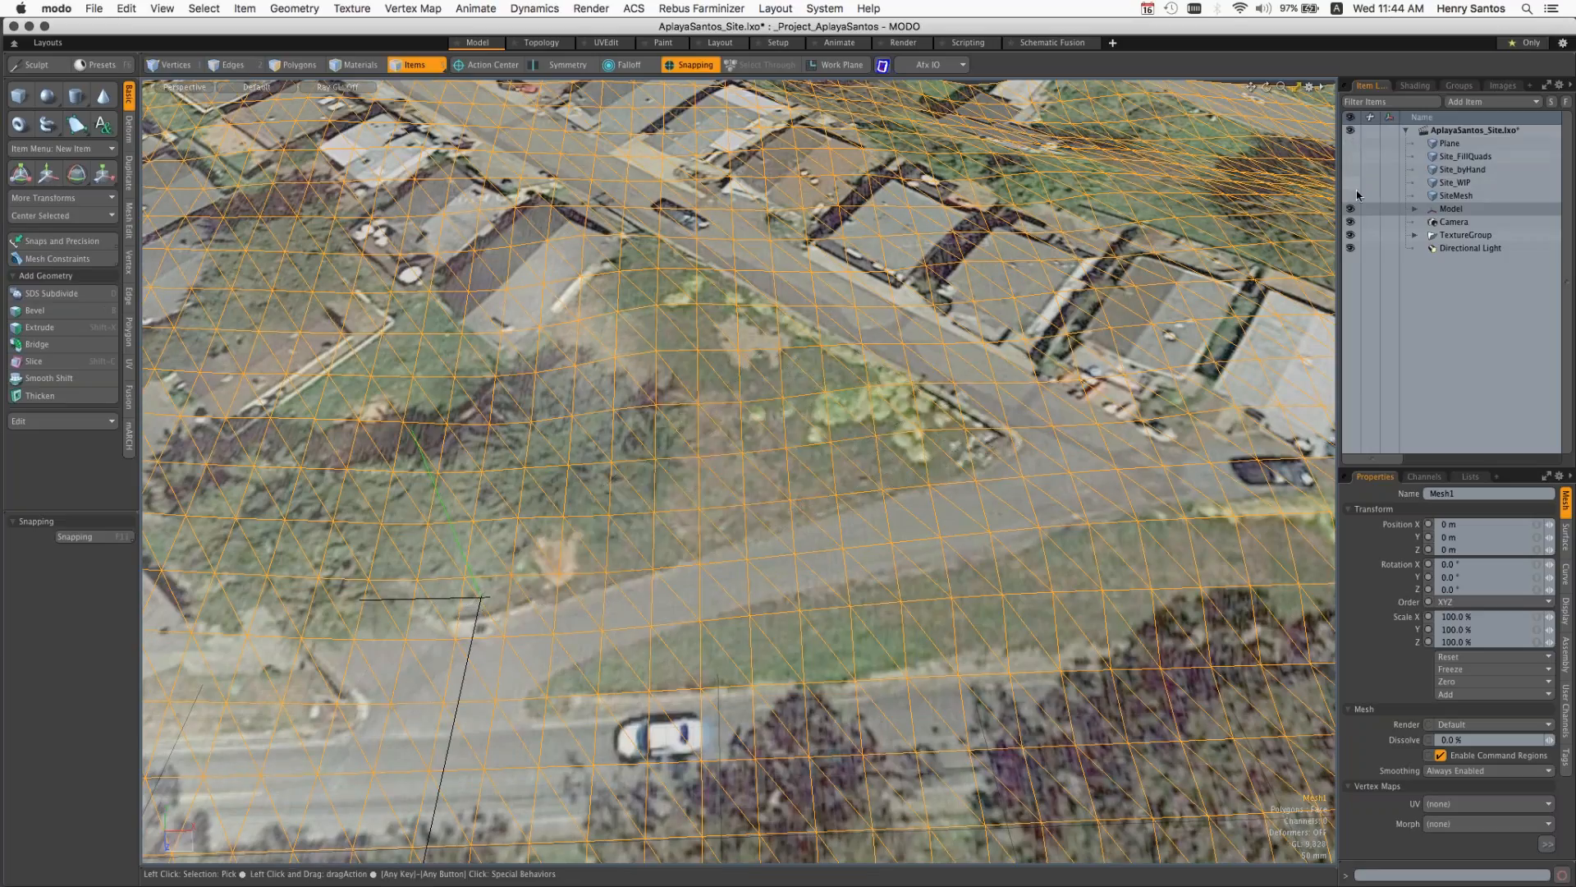
Step: Show the Site_WIP and SiteMesh items and select the SiteMesh triangle on the terrain
click(1351, 182)
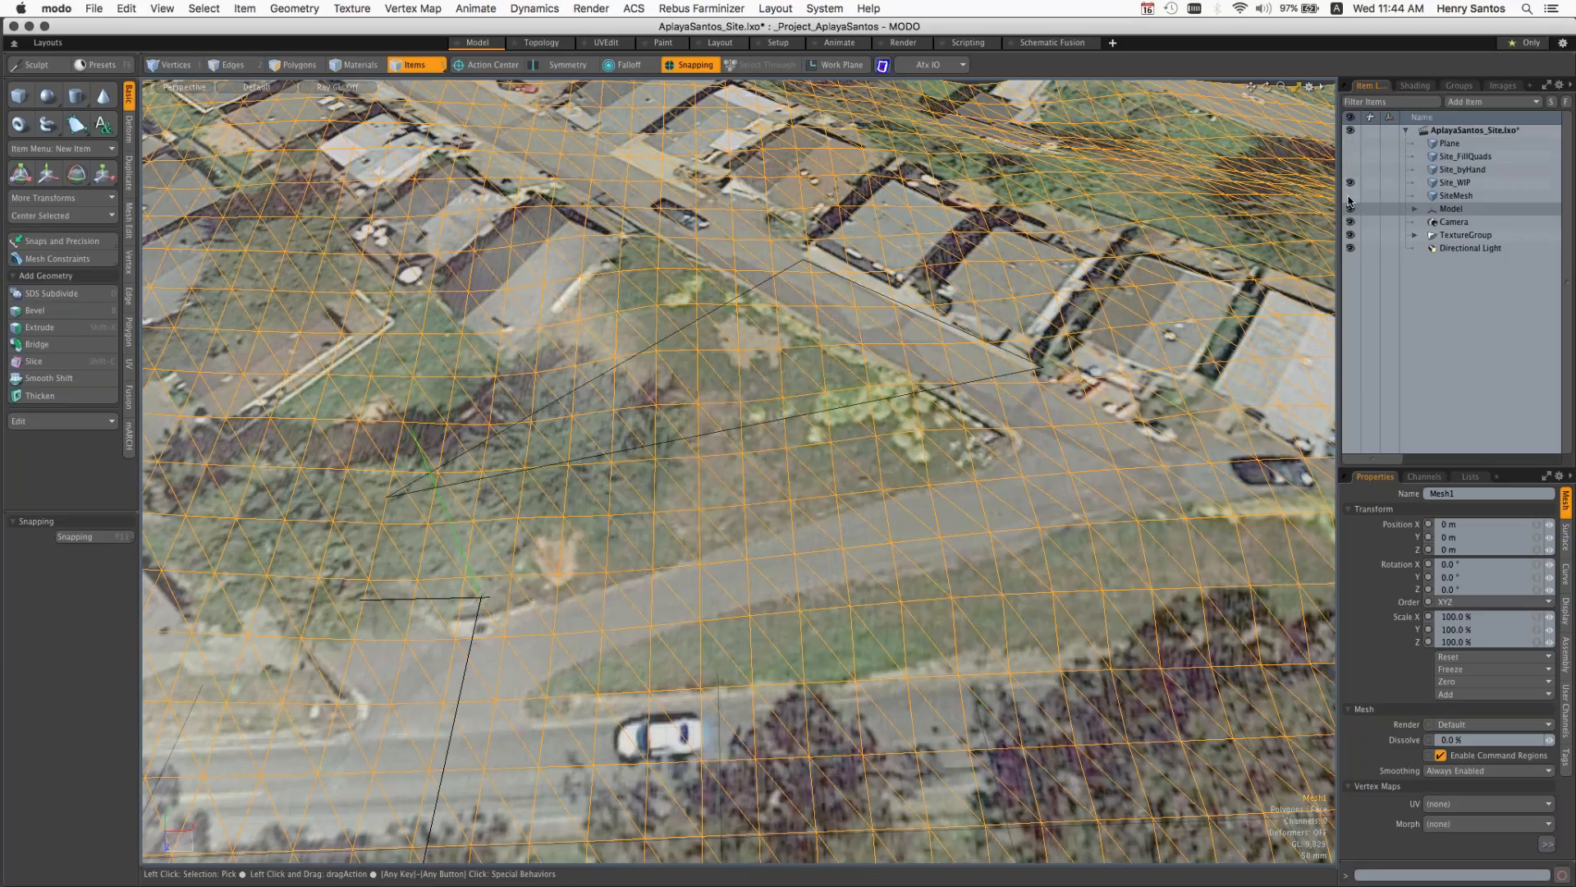
click(1350, 196)
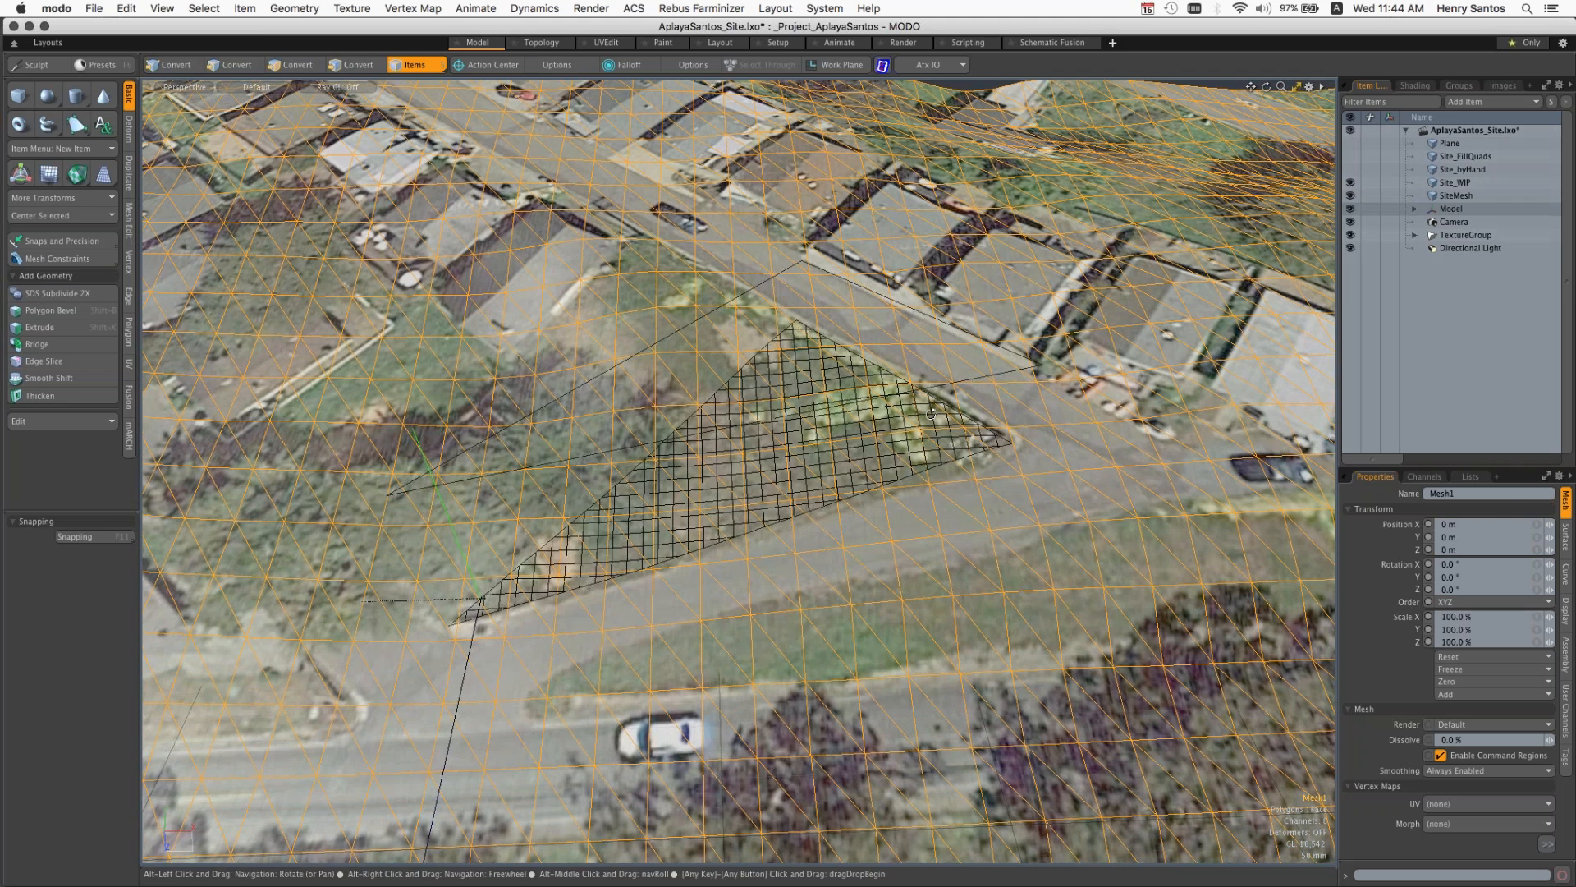
alt+drag(931, 415, 854, 480)
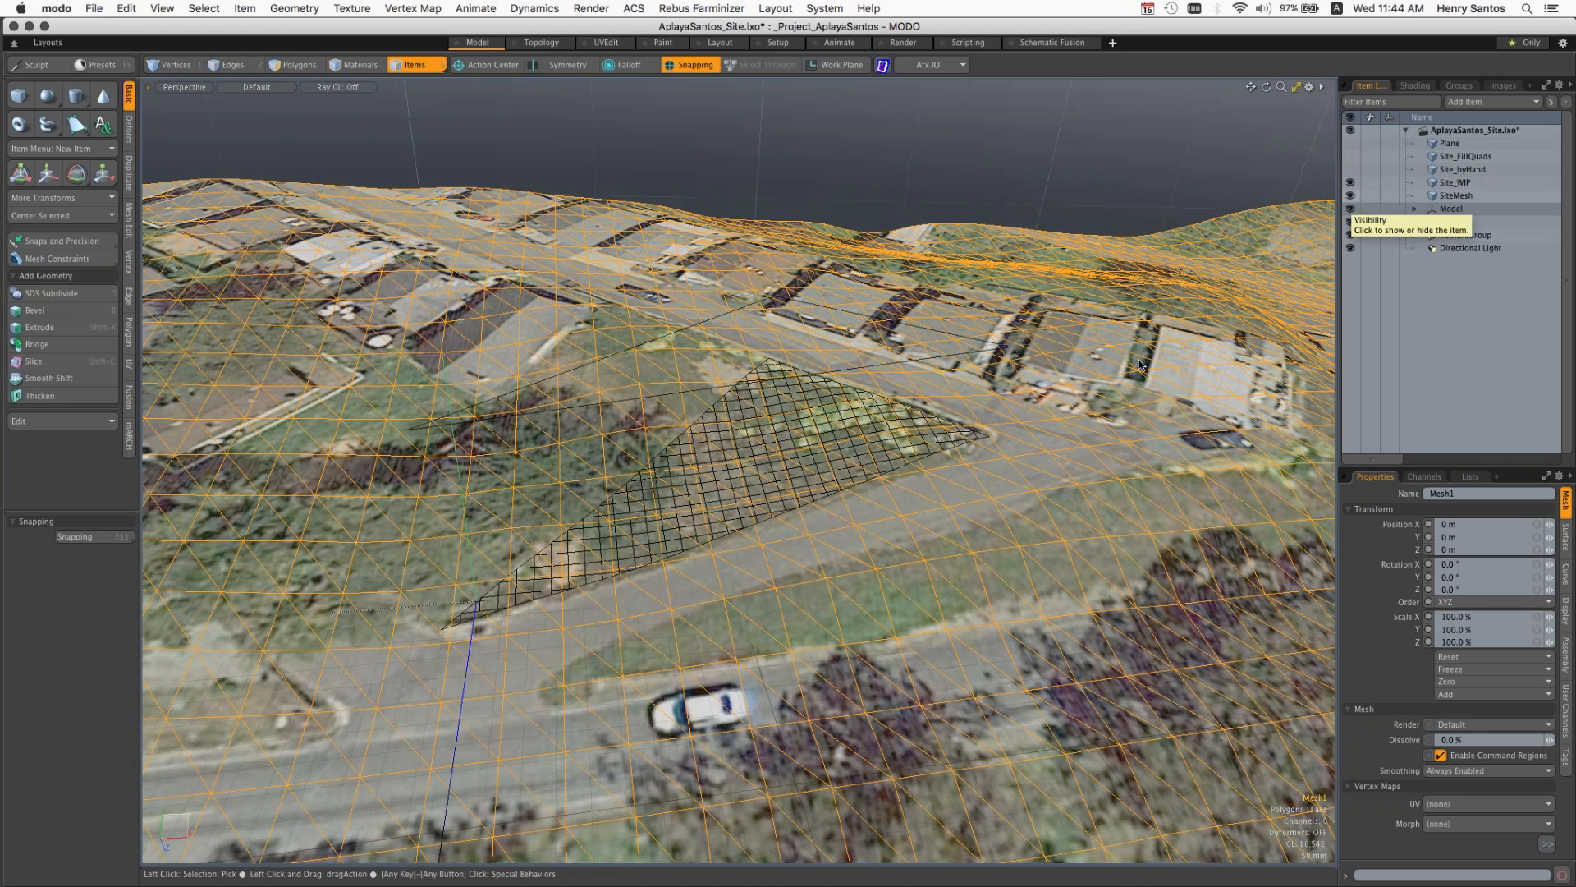
click(890, 445)
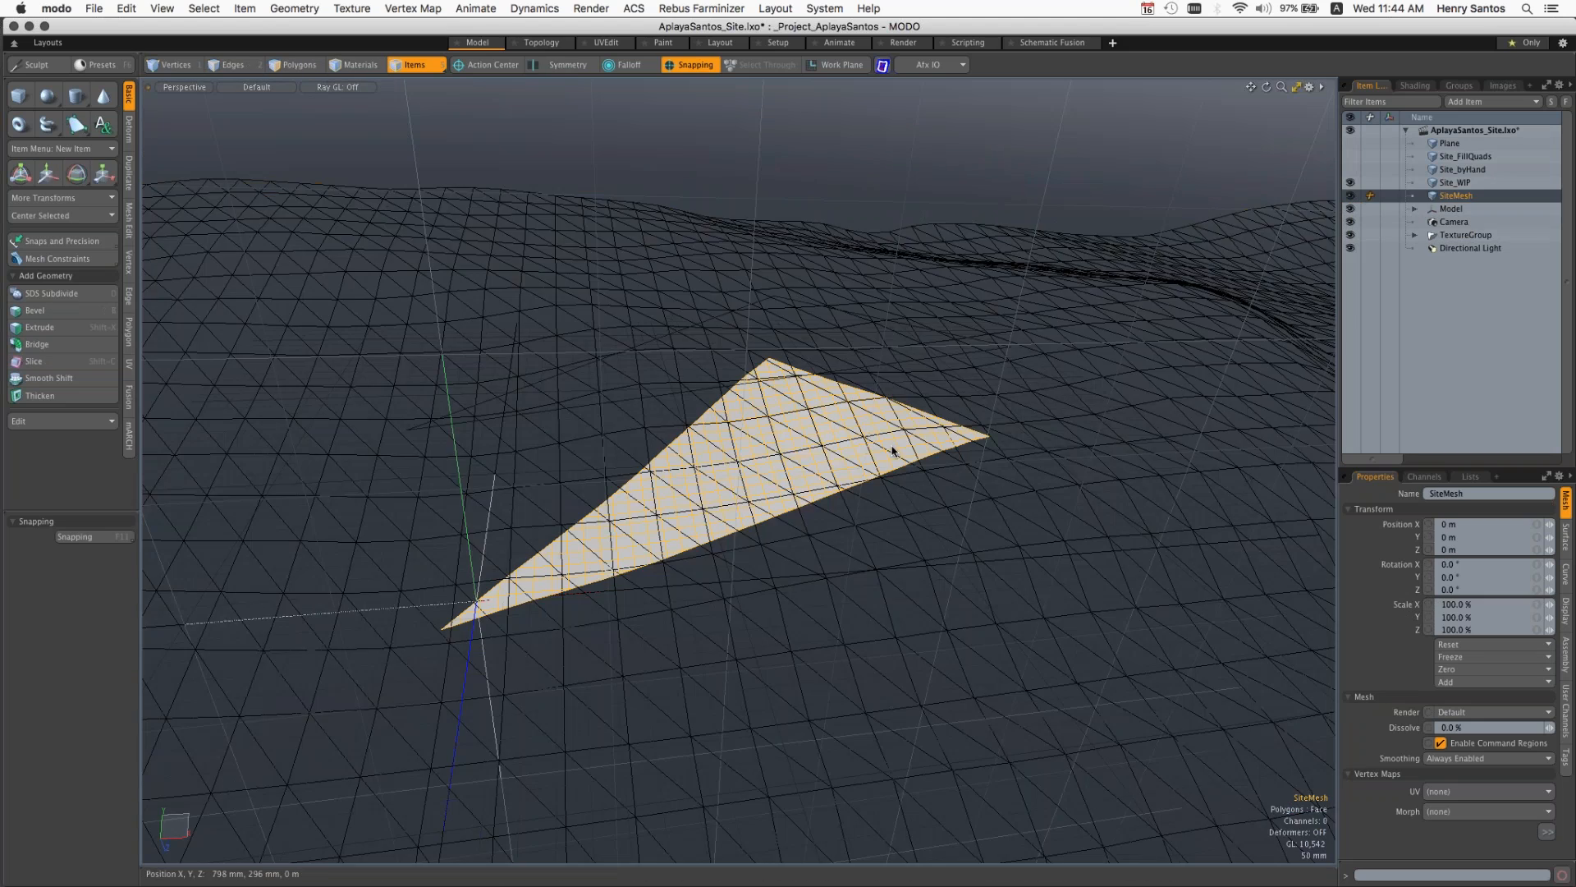
Step: Select the flat Site_WIP triangle and hide SiteMesh
alt+drag(813, 504, 905, 493)
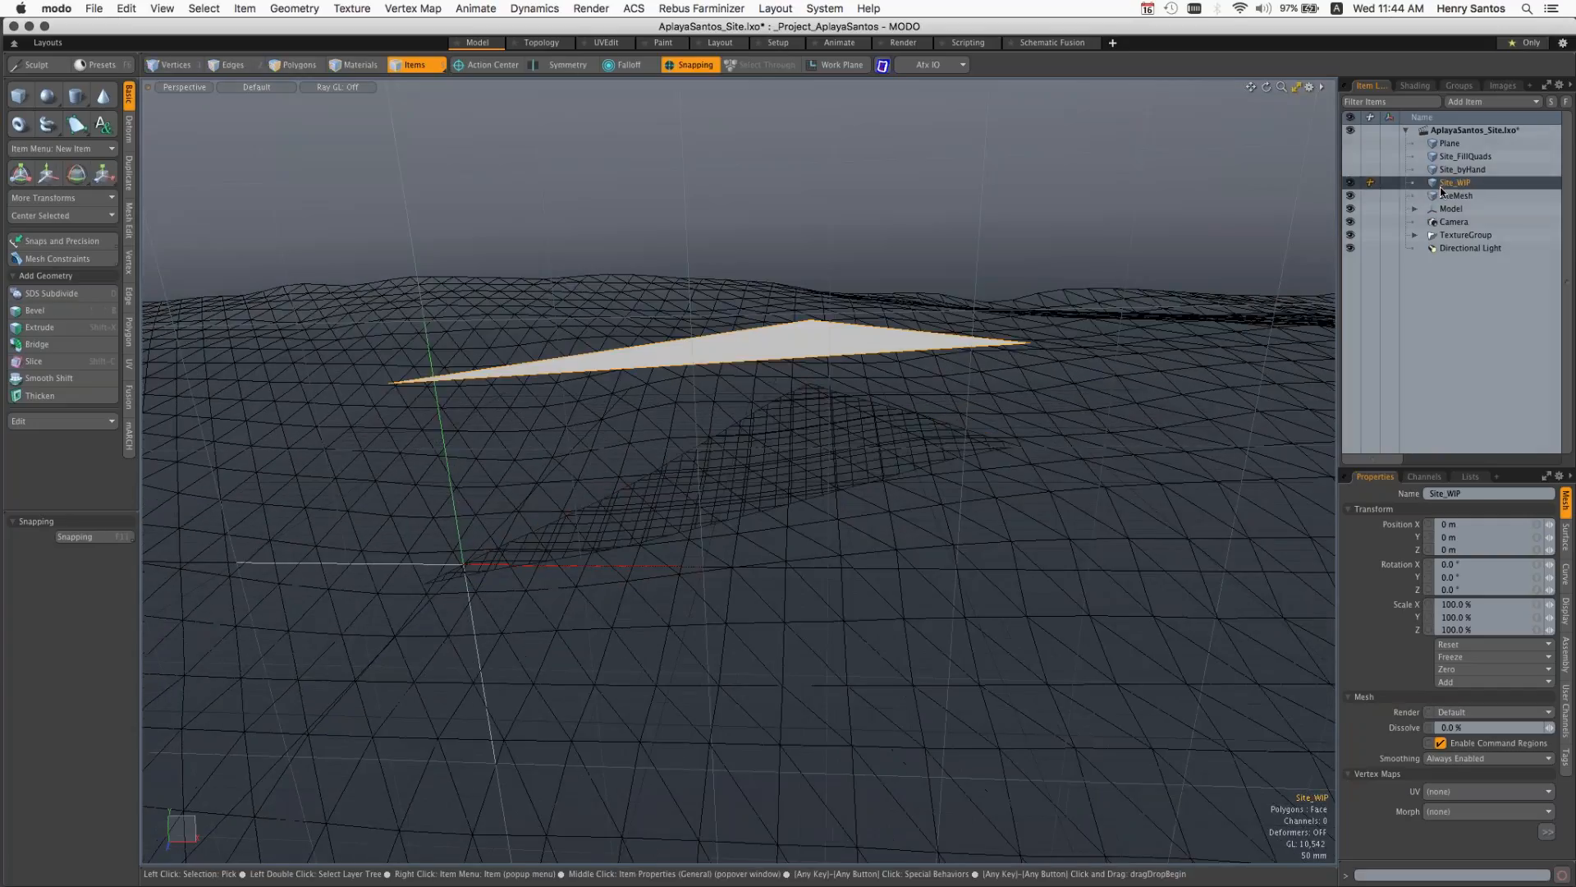
click(1349, 196)
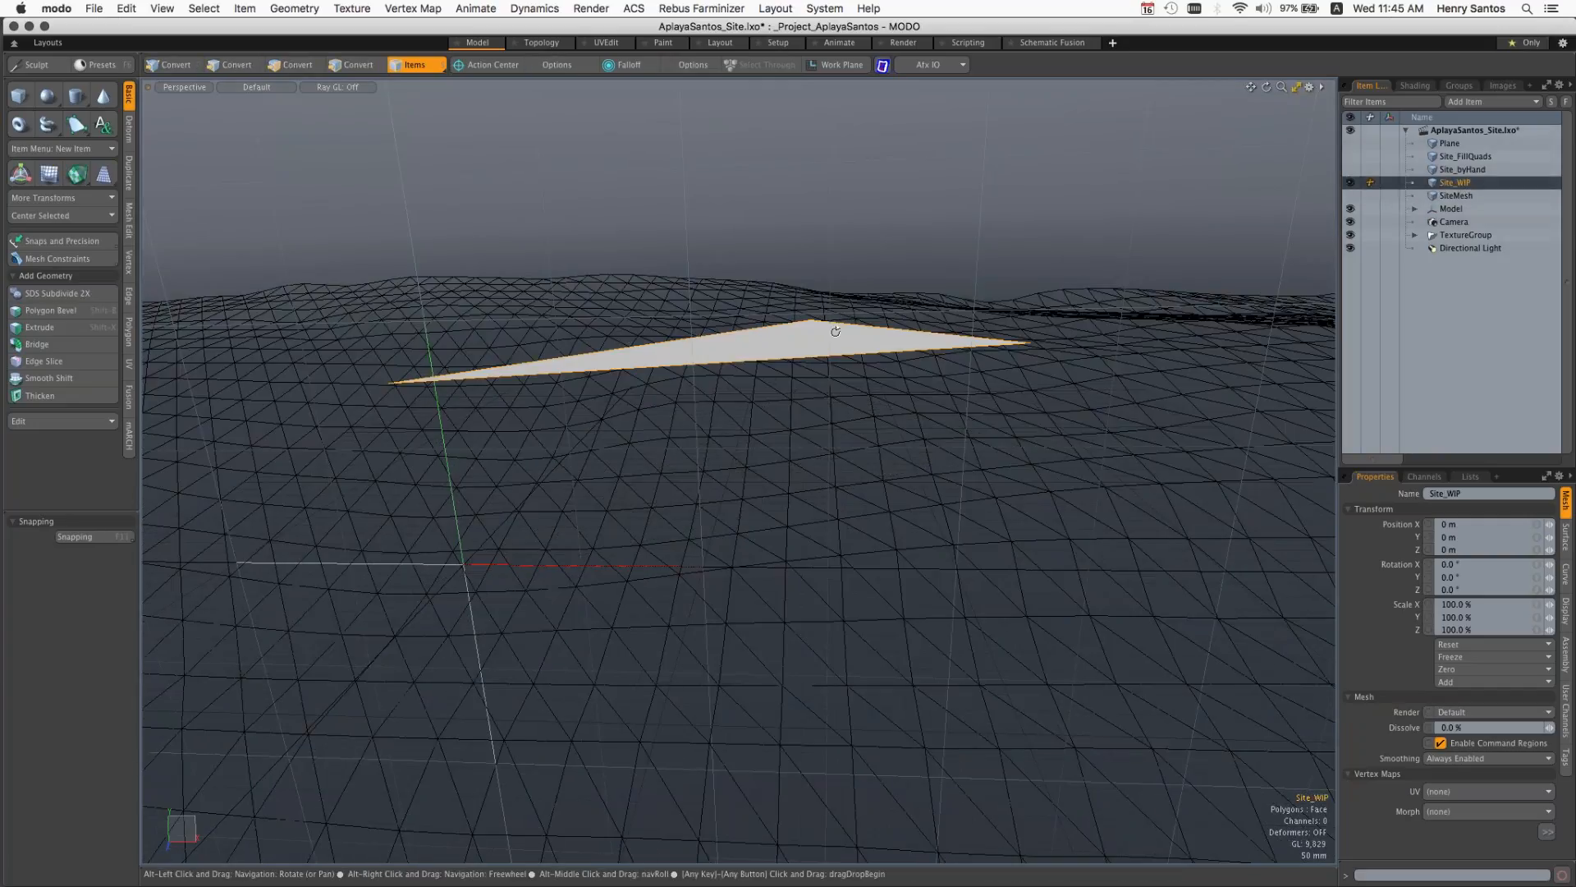
alt+drag(835, 331, 862, 525)
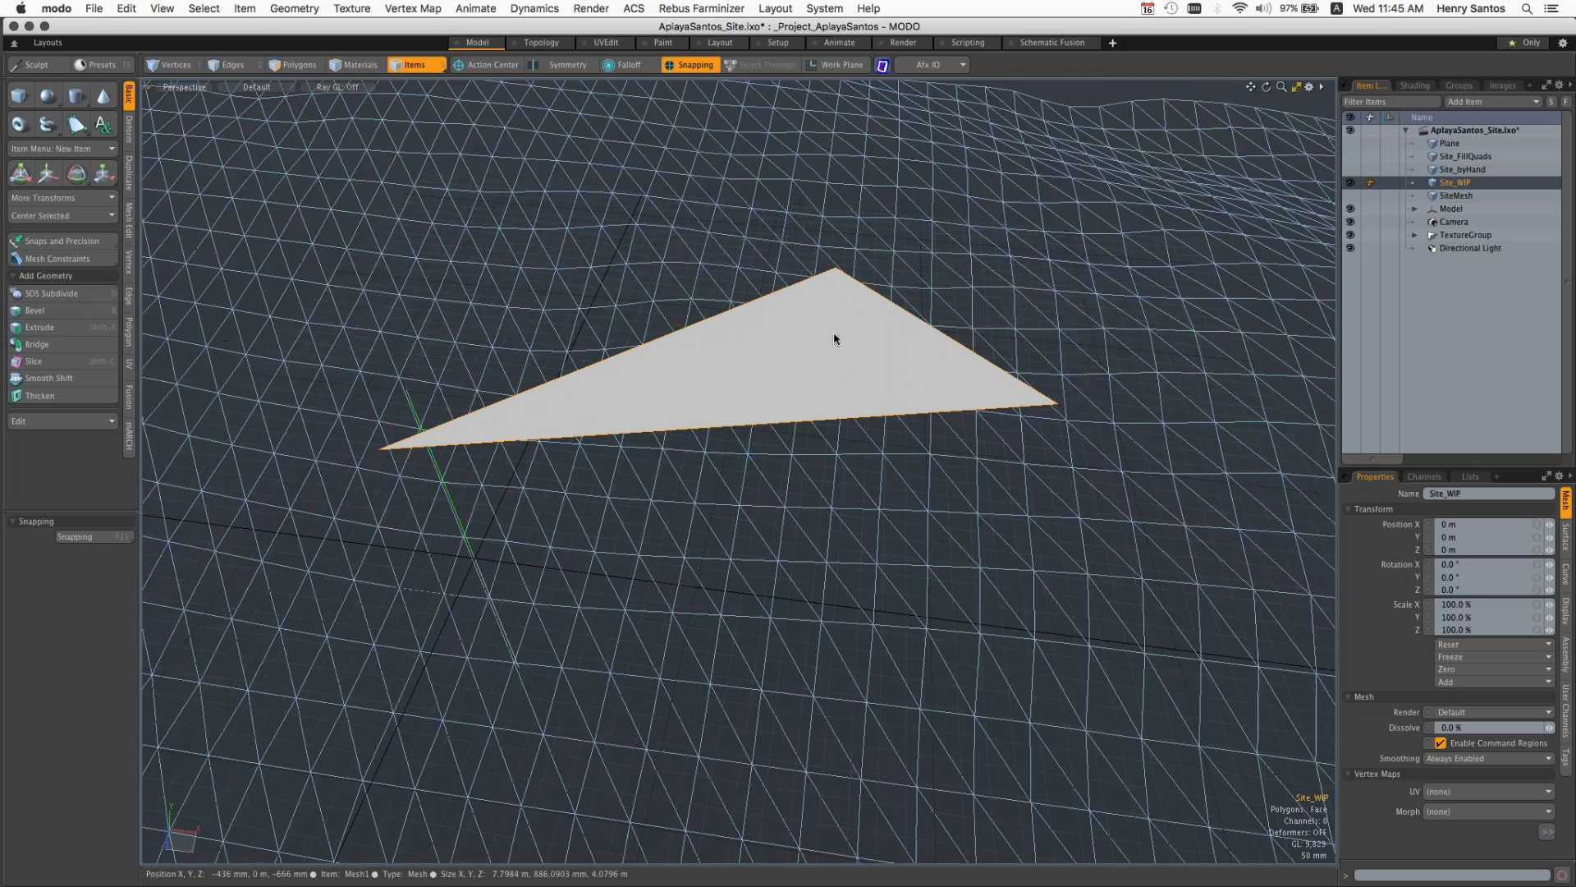
alt+drag(600, 391, 479, 406)
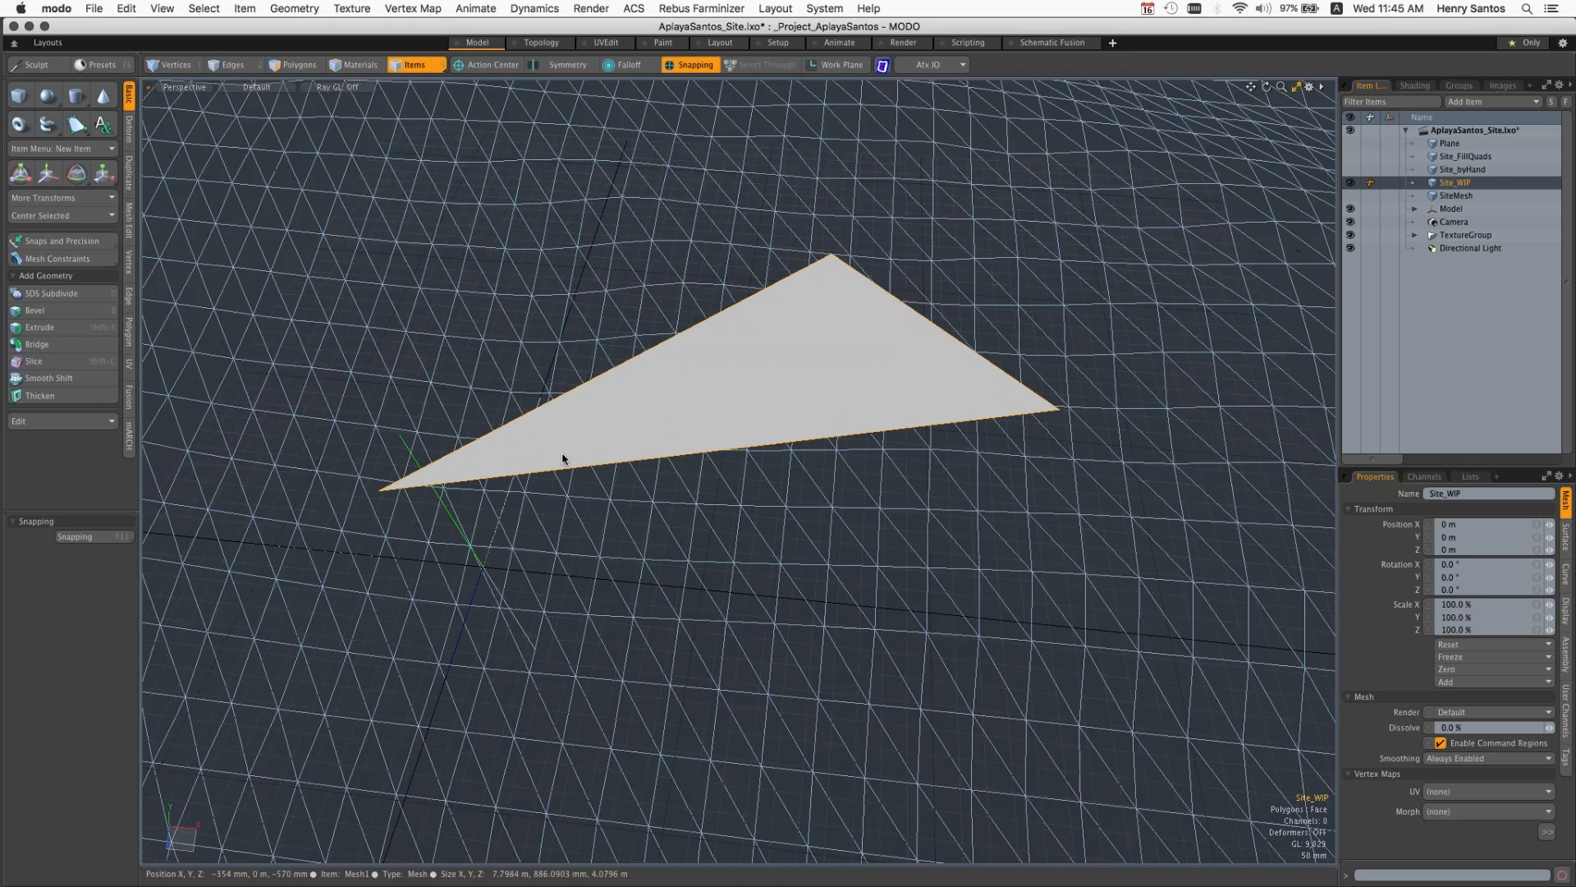
Step: Create an instance of Site_WIP and subdivide the triangle's polygons once with the Faceted method
key(shift+d)
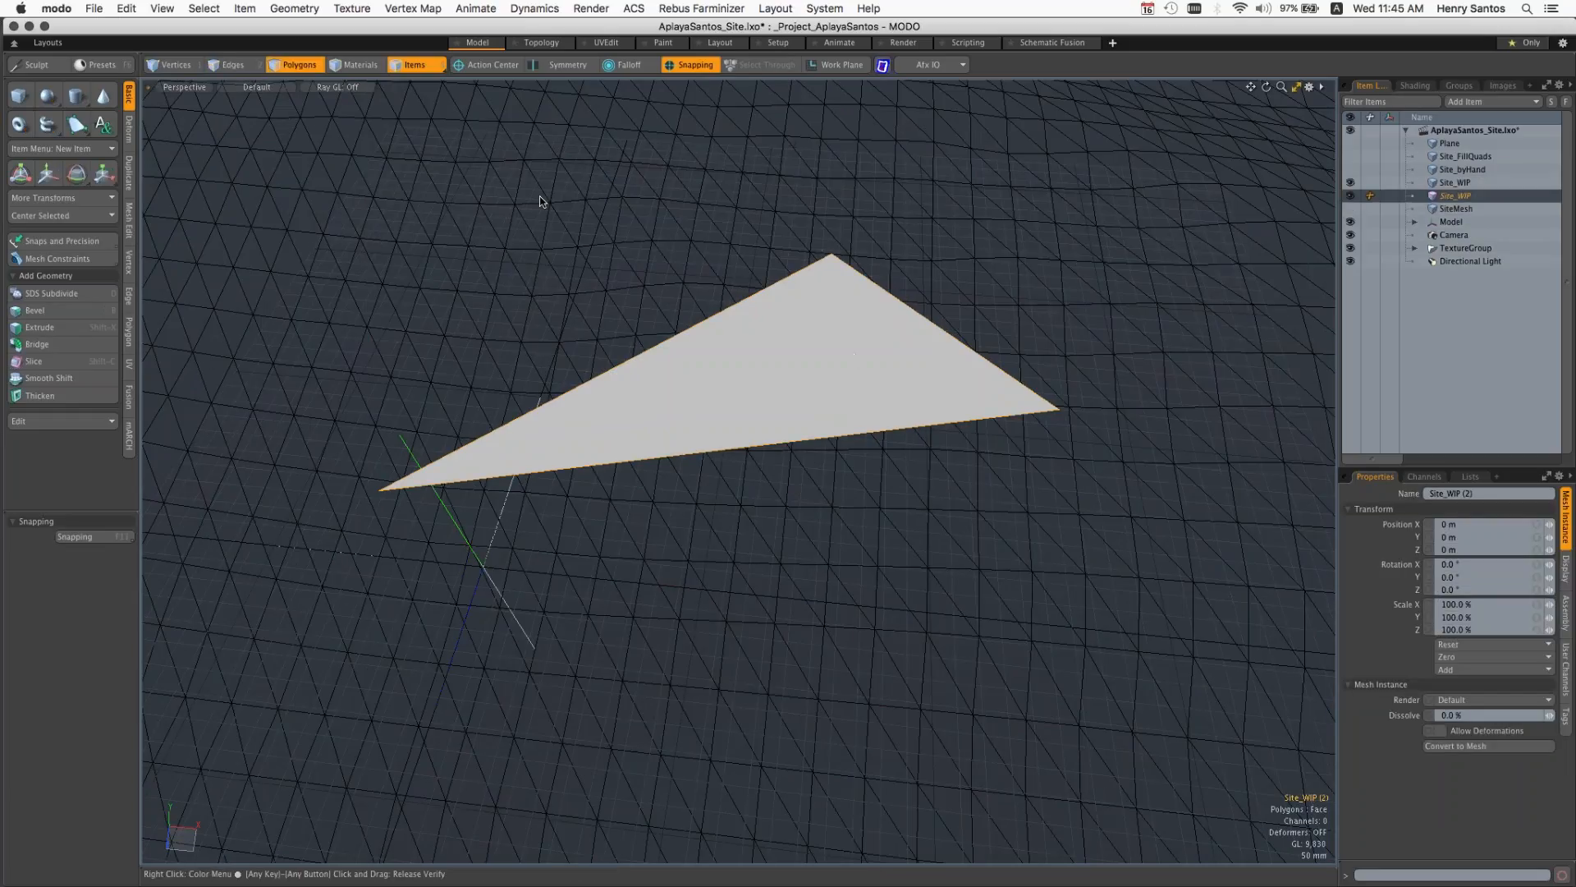
key(3)
key(shift+d)
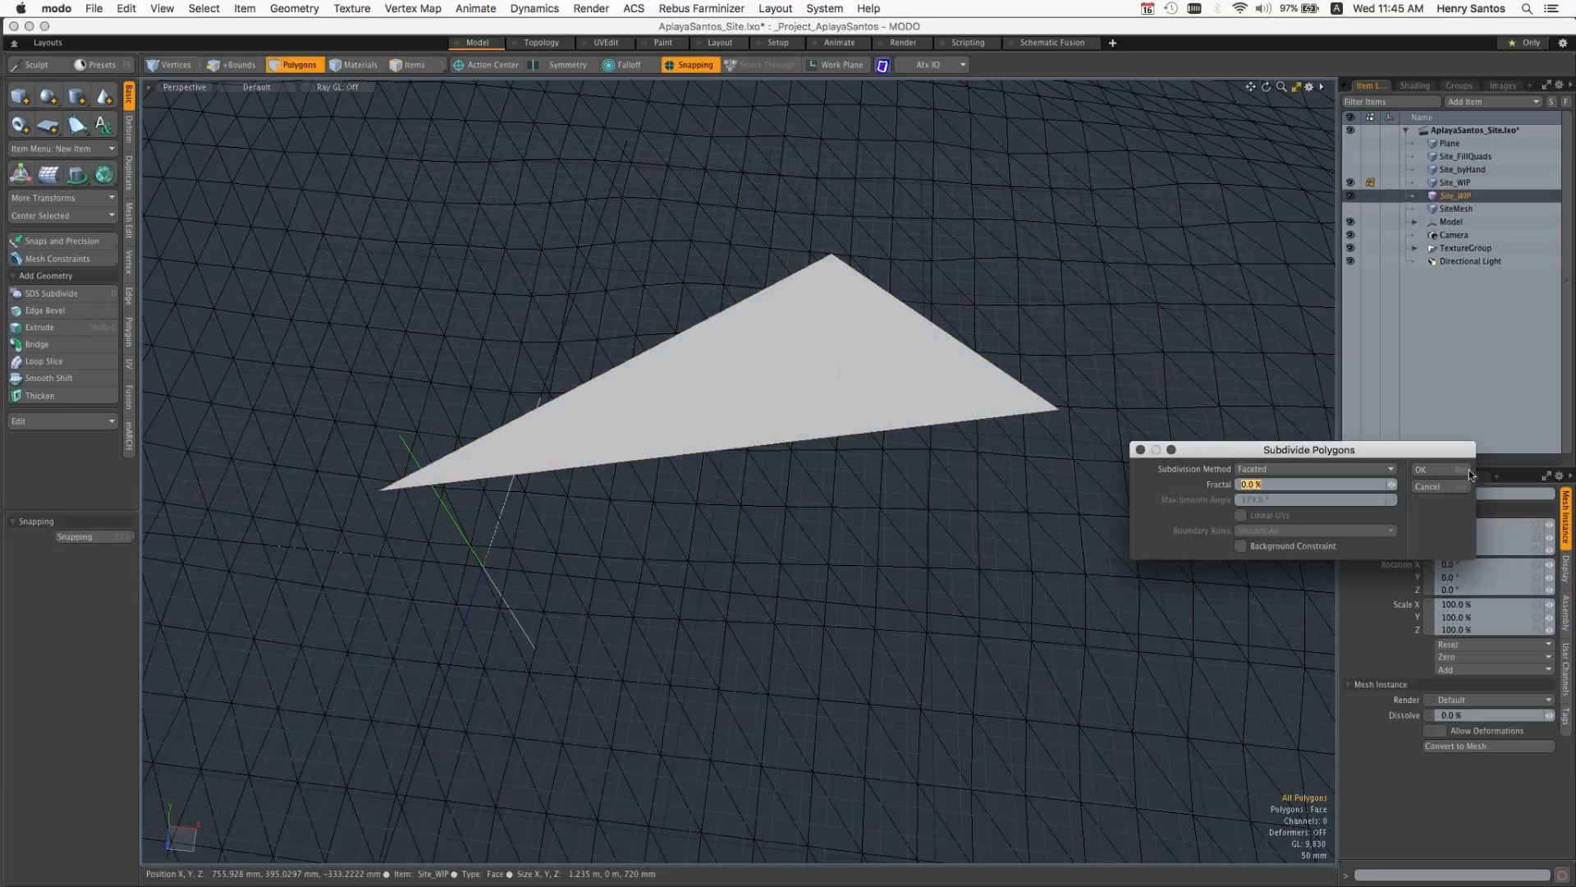
click(1468, 579)
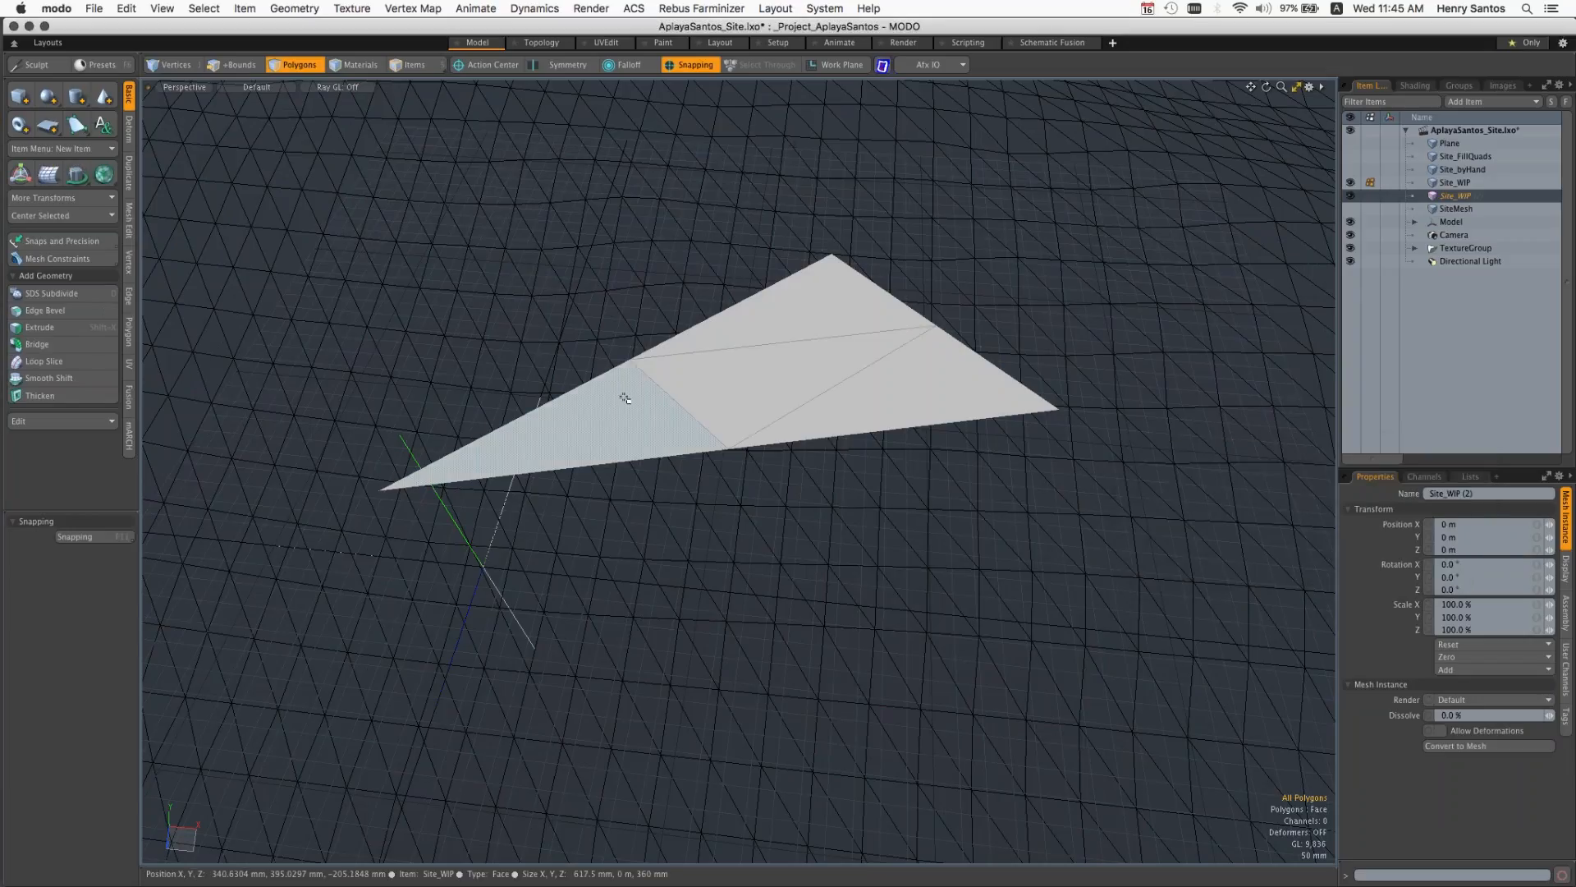
Step: Subdivide all polygons of the Site_WIP triangle three more times with the Faceted method
click(718, 408)
key(shift+d)
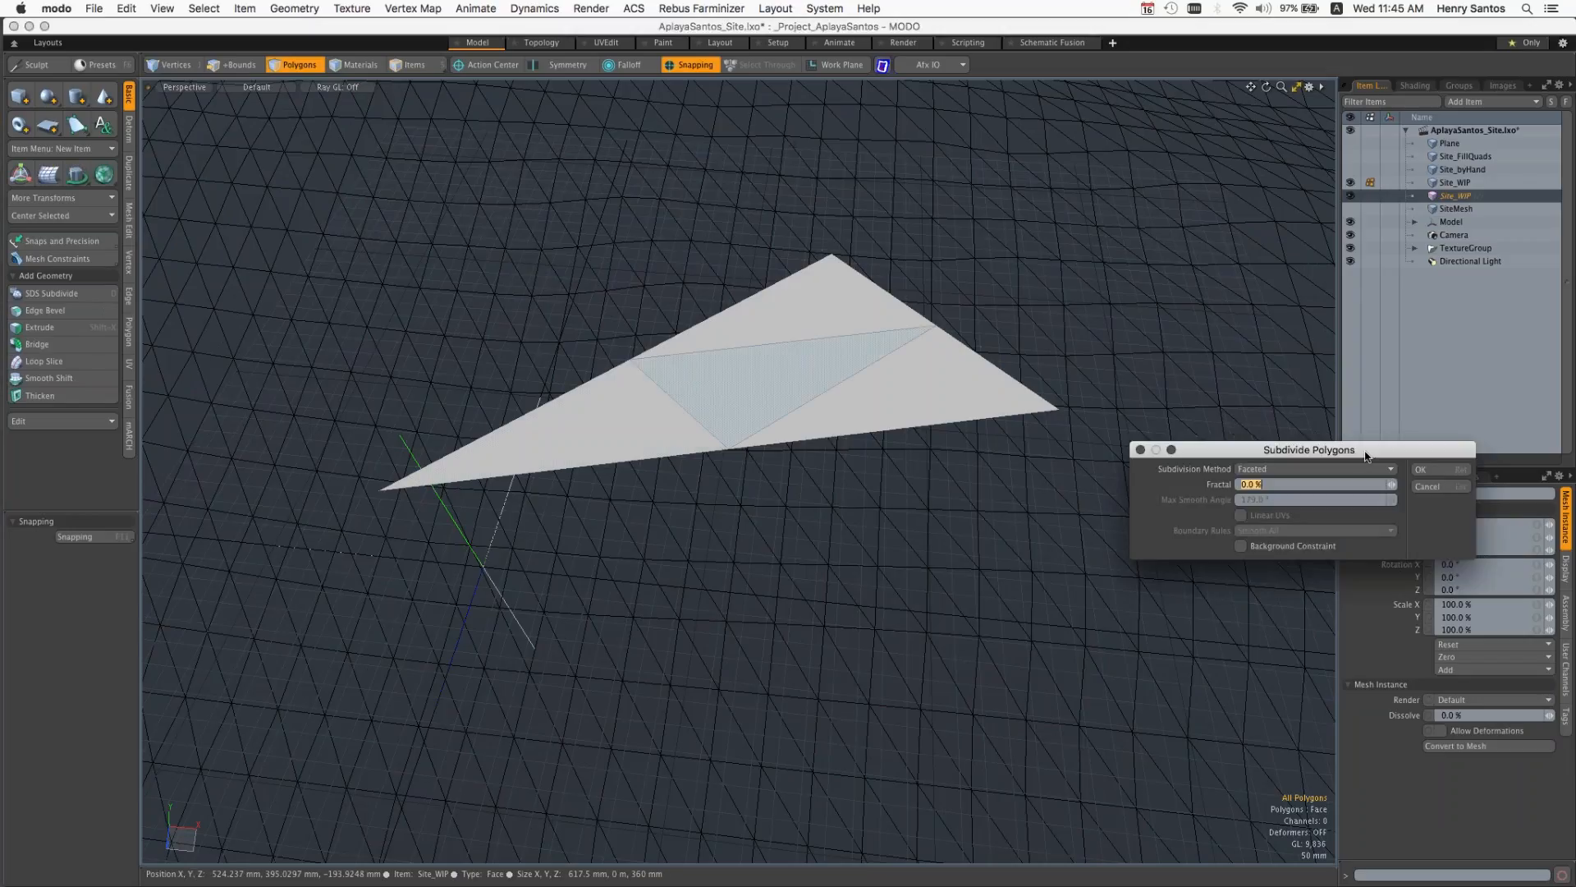
click(1446, 466)
key(shift+d)
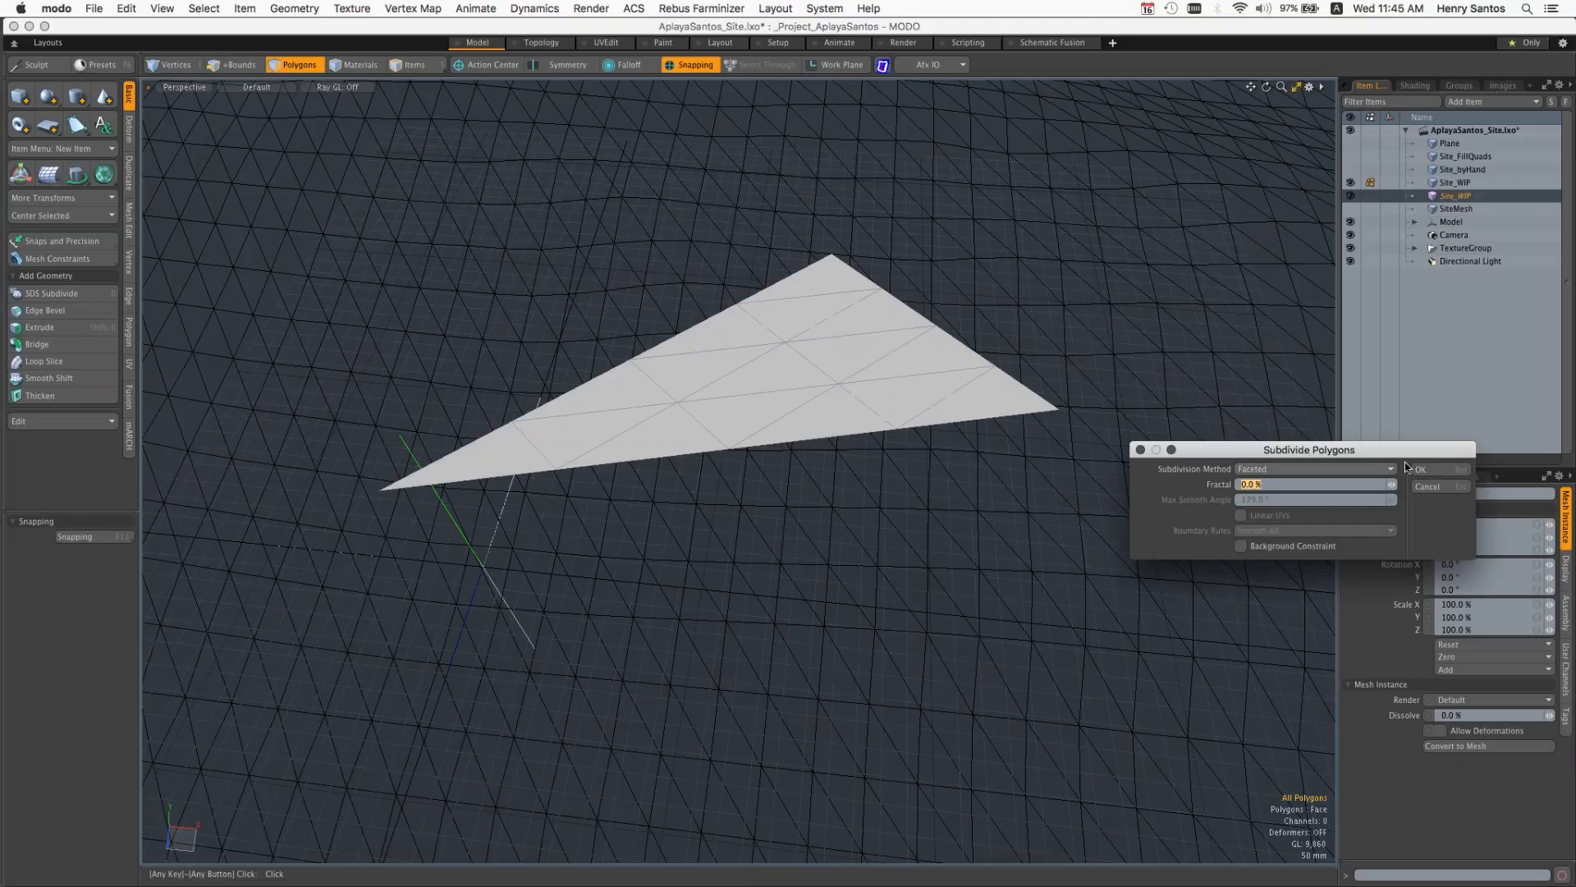
click(1417, 465)
key(shift+d)
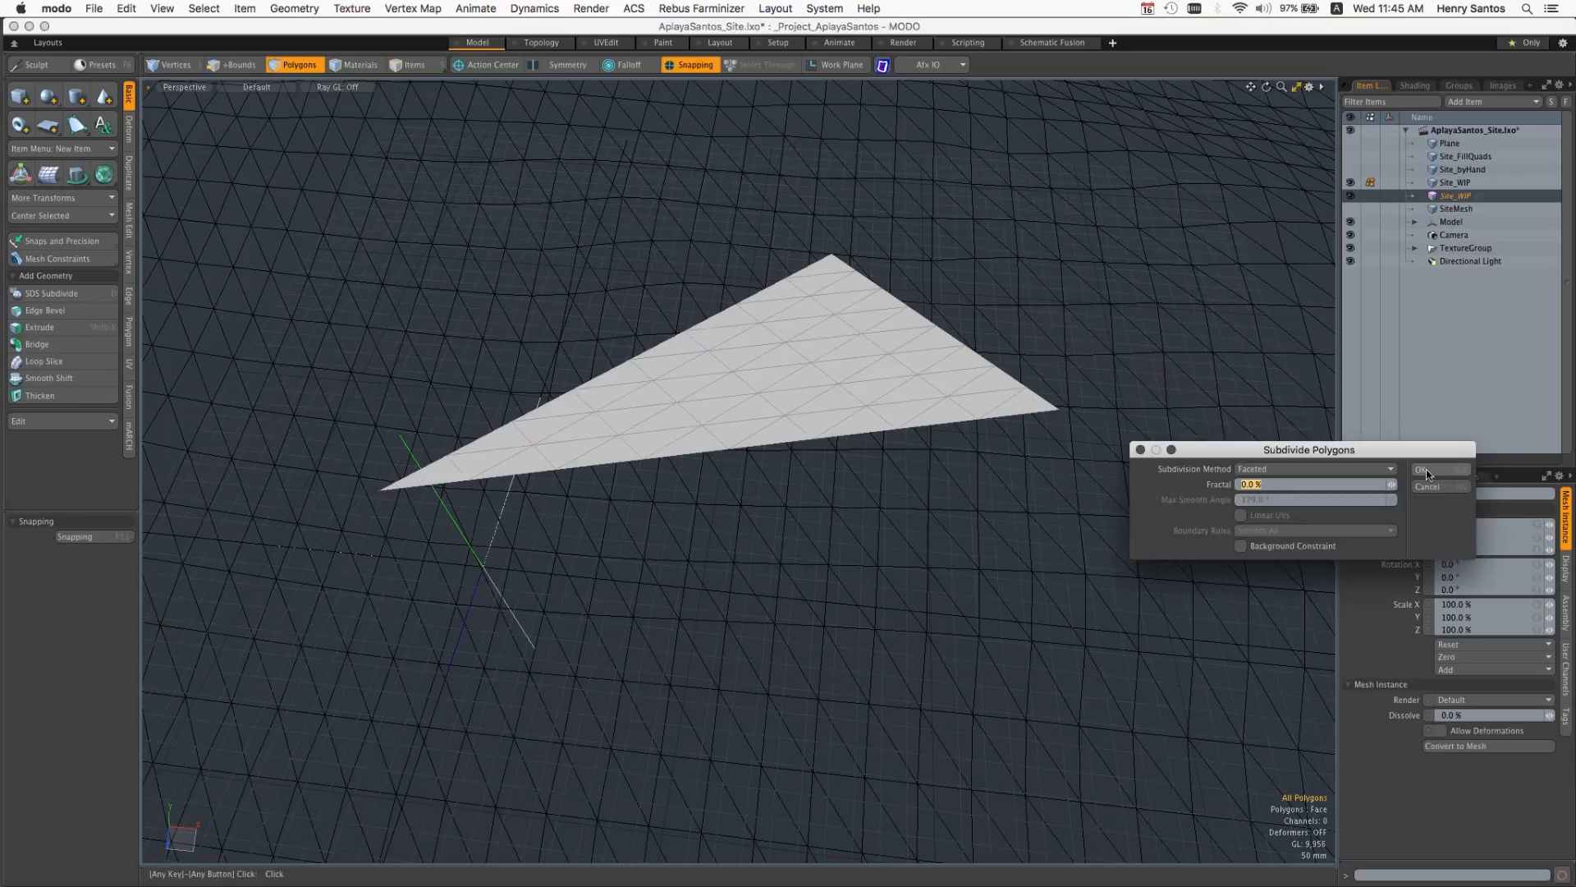
click(1429, 475)
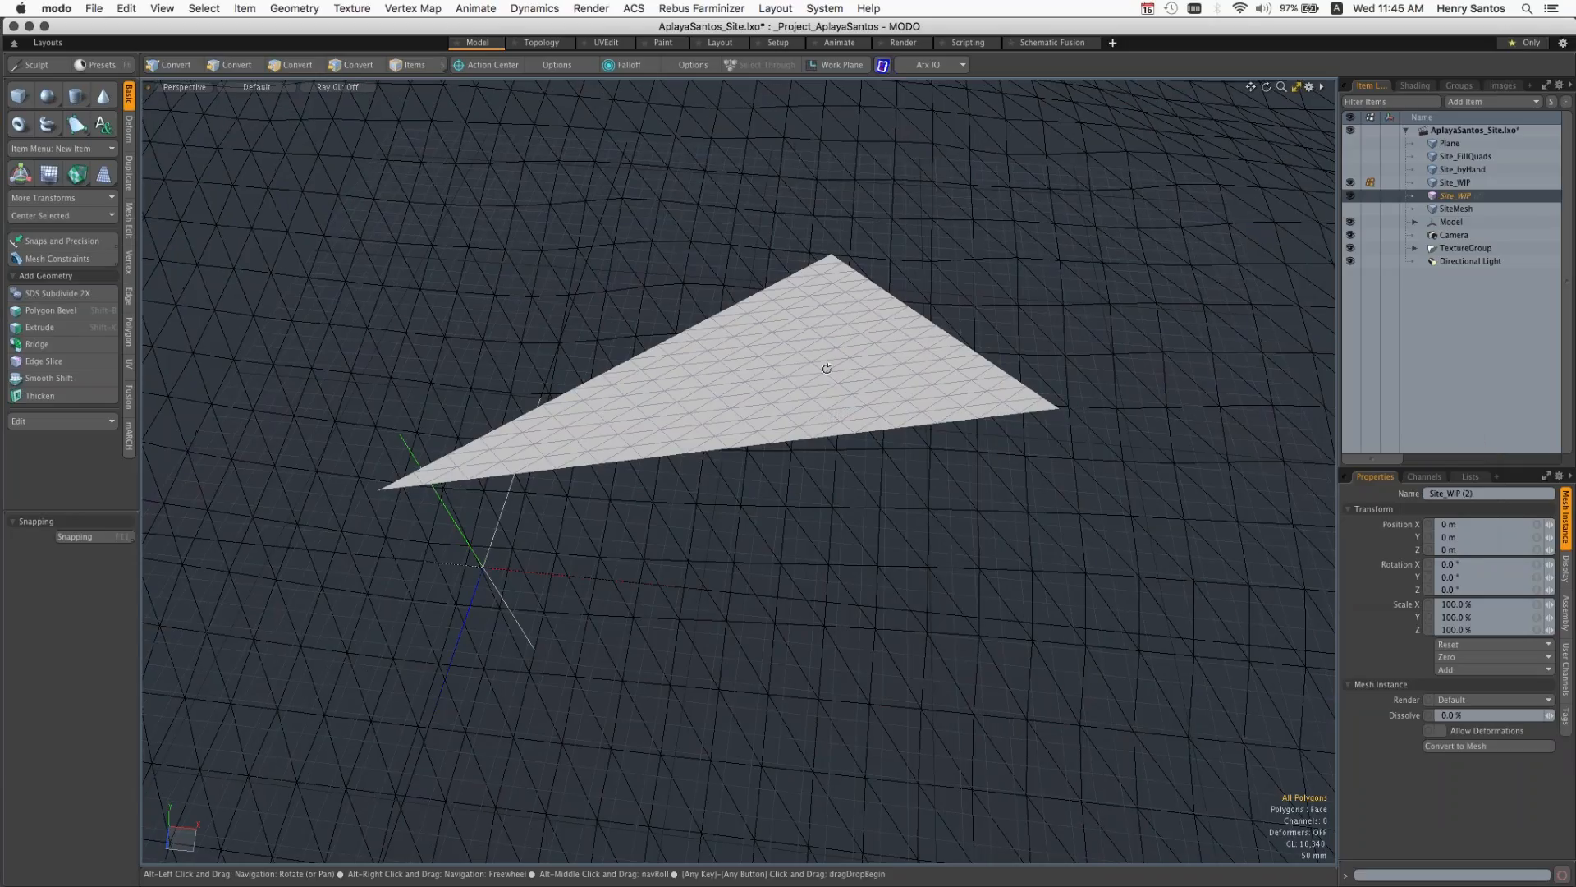
Step: Switch to the Topology layout and frame the subdivided triangle above the terrain
alt+drag(827, 368, 822, 264)
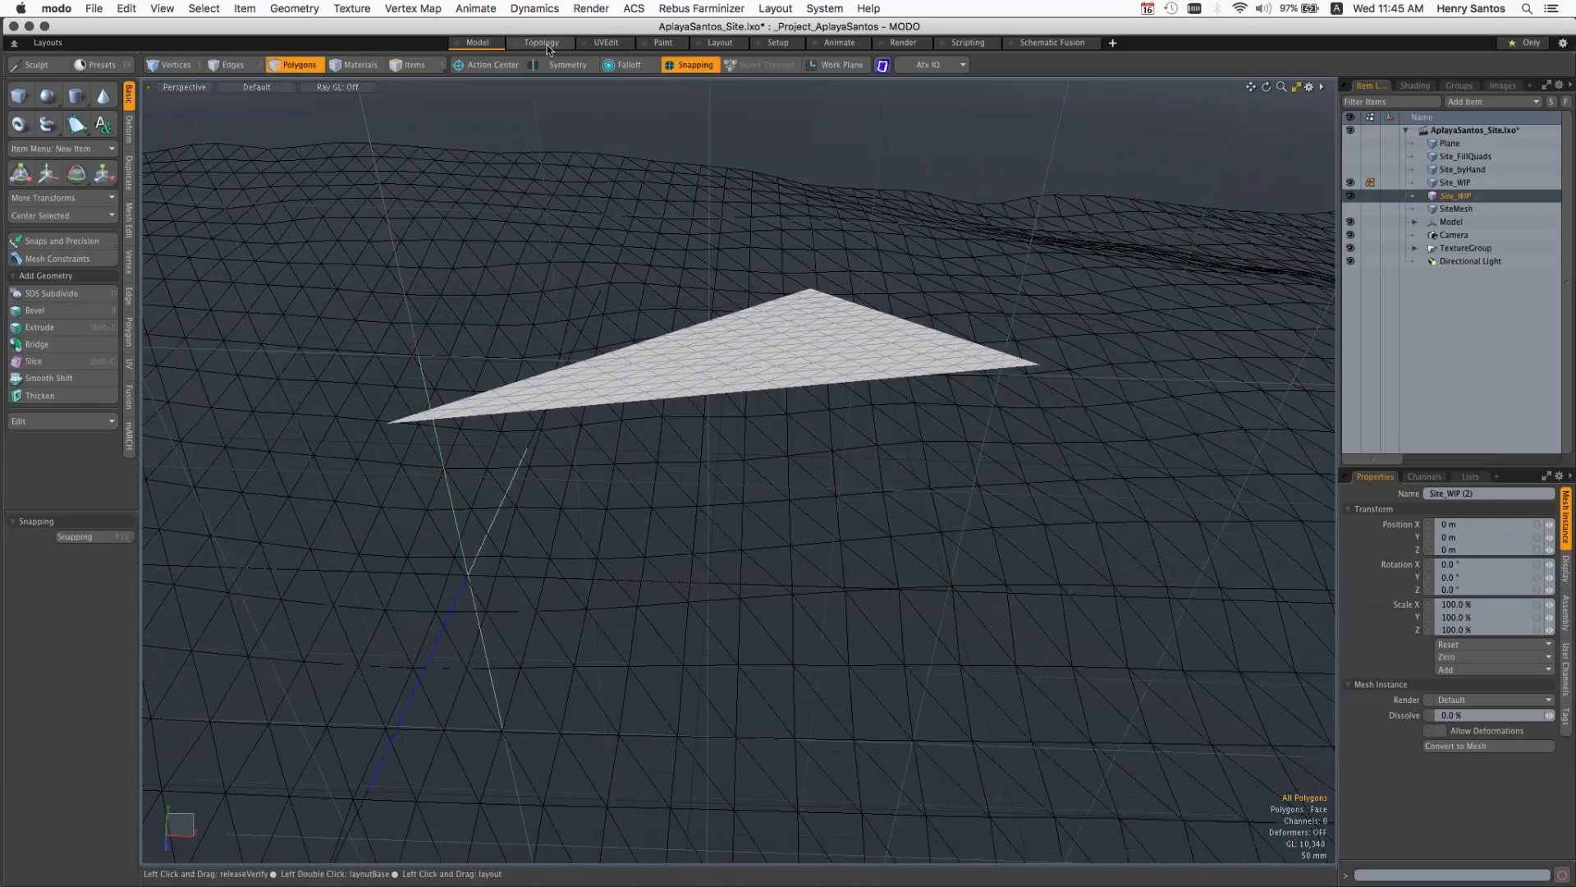
click(542, 43)
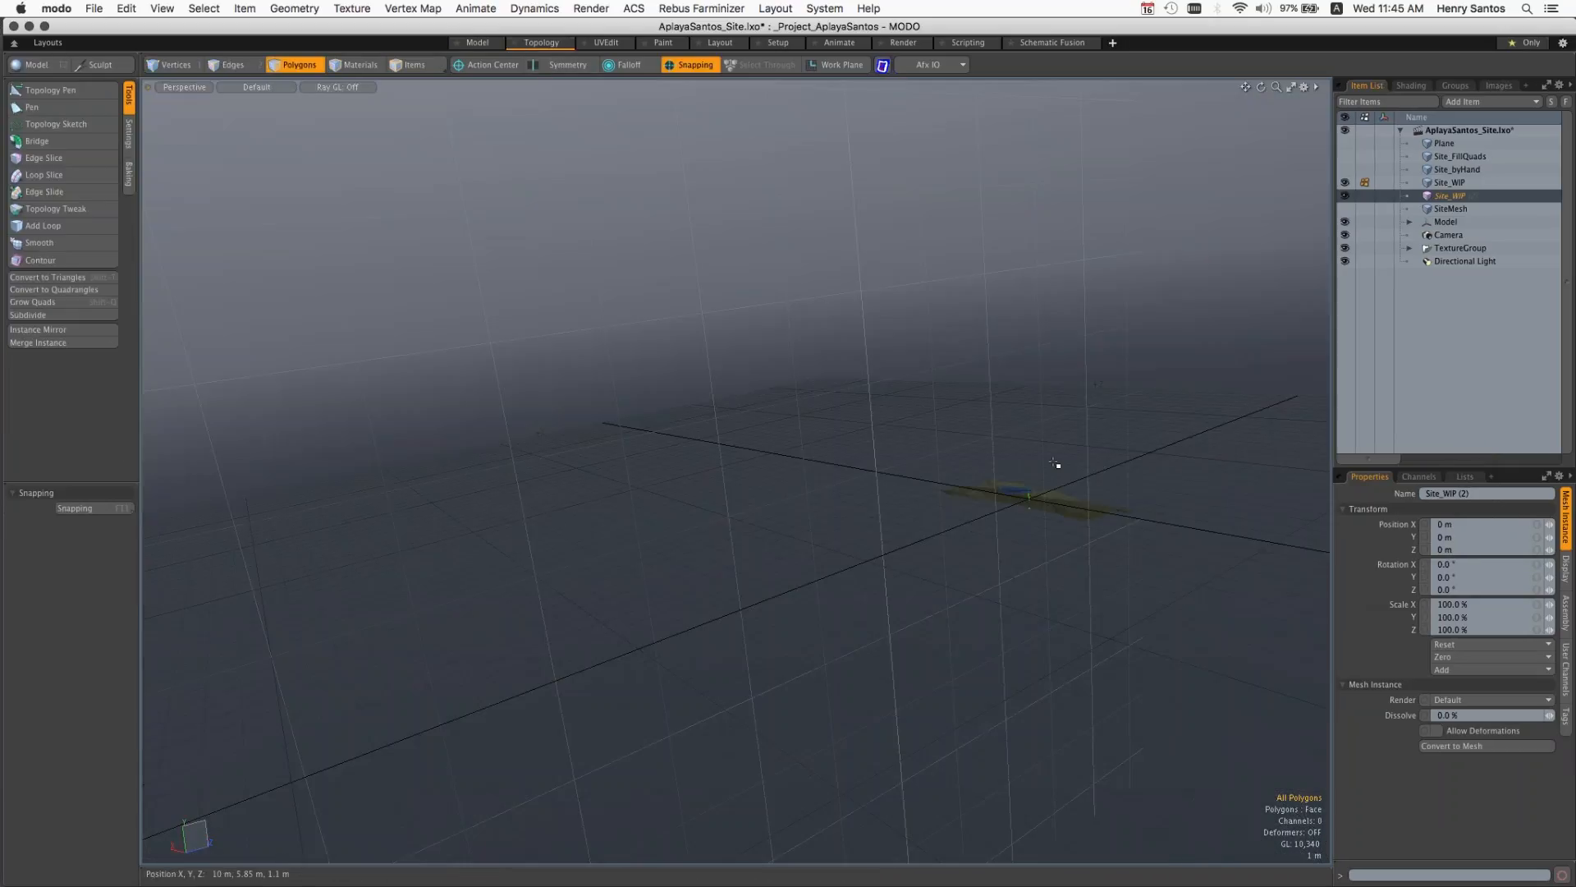
alt+drag(1106, 482, 725, 547)
scroll(743, 493, up, 3)
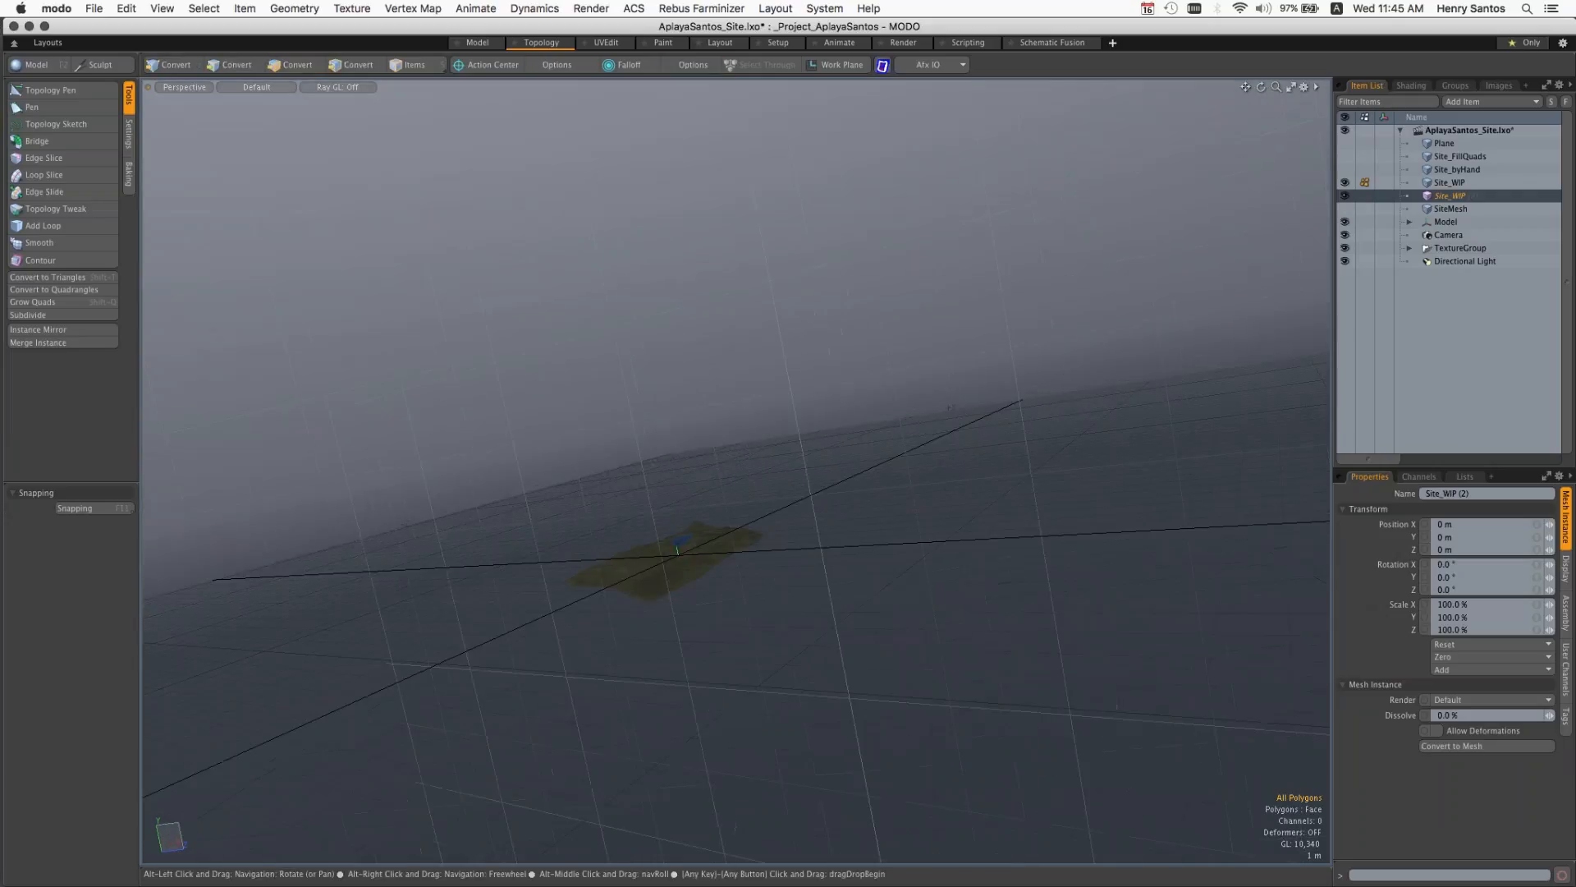
scroll(725, 549, up, 10)
alt+drag(914, 584, 1178, 362)
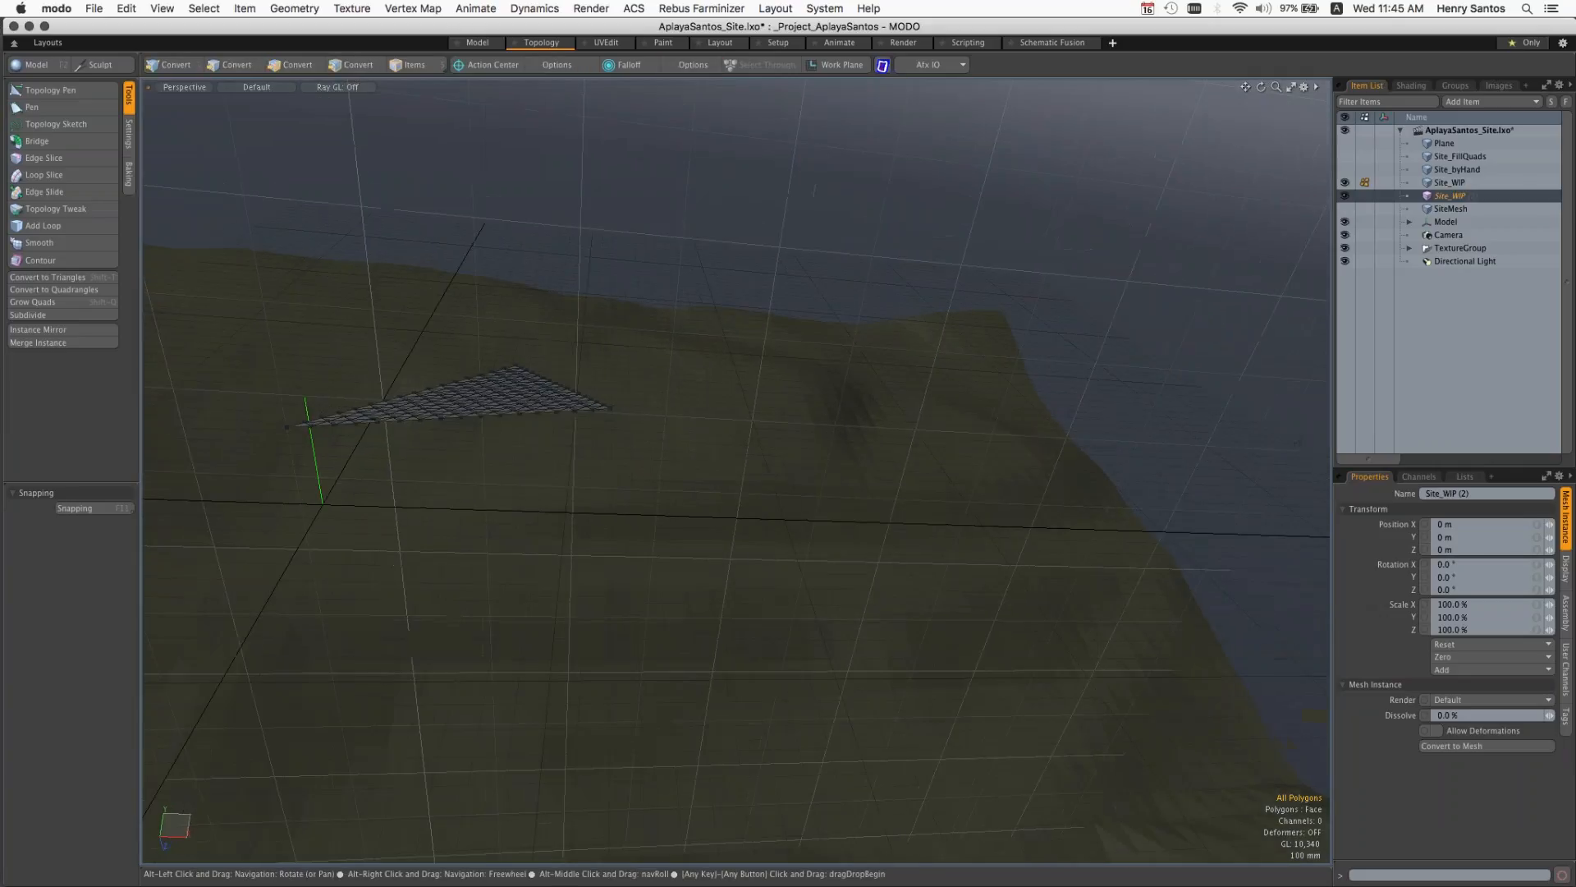
alt+drag(820, 361, 603, 460)
Step: Try to move the Site_WIP instance straight down about 1.13 m with the Transform tool, without any background constraint
click(1451, 184)
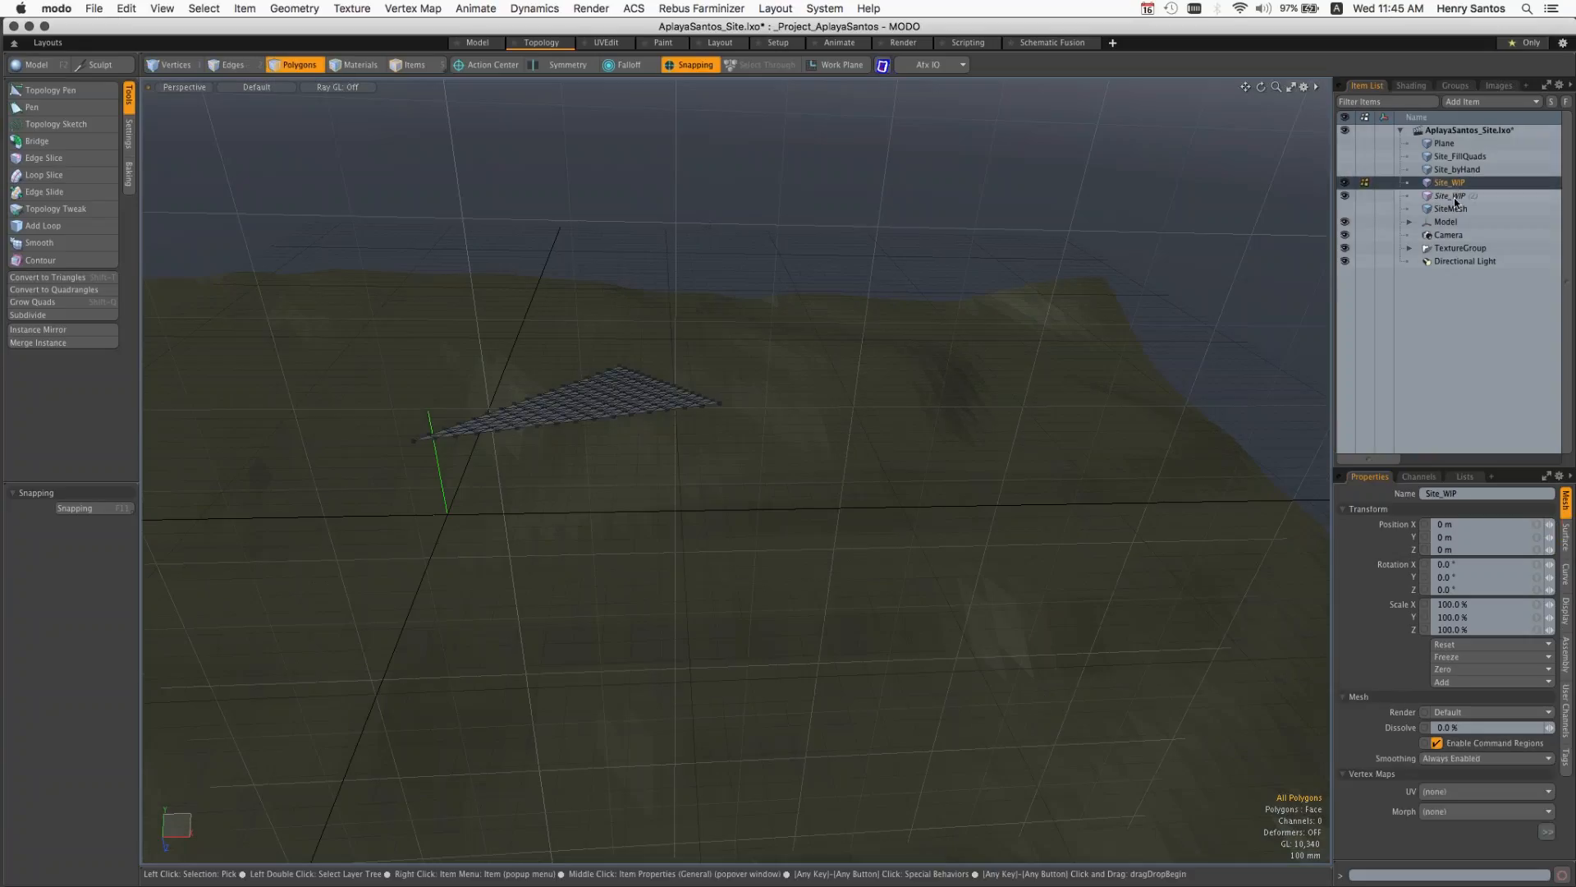
click(1454, 199)
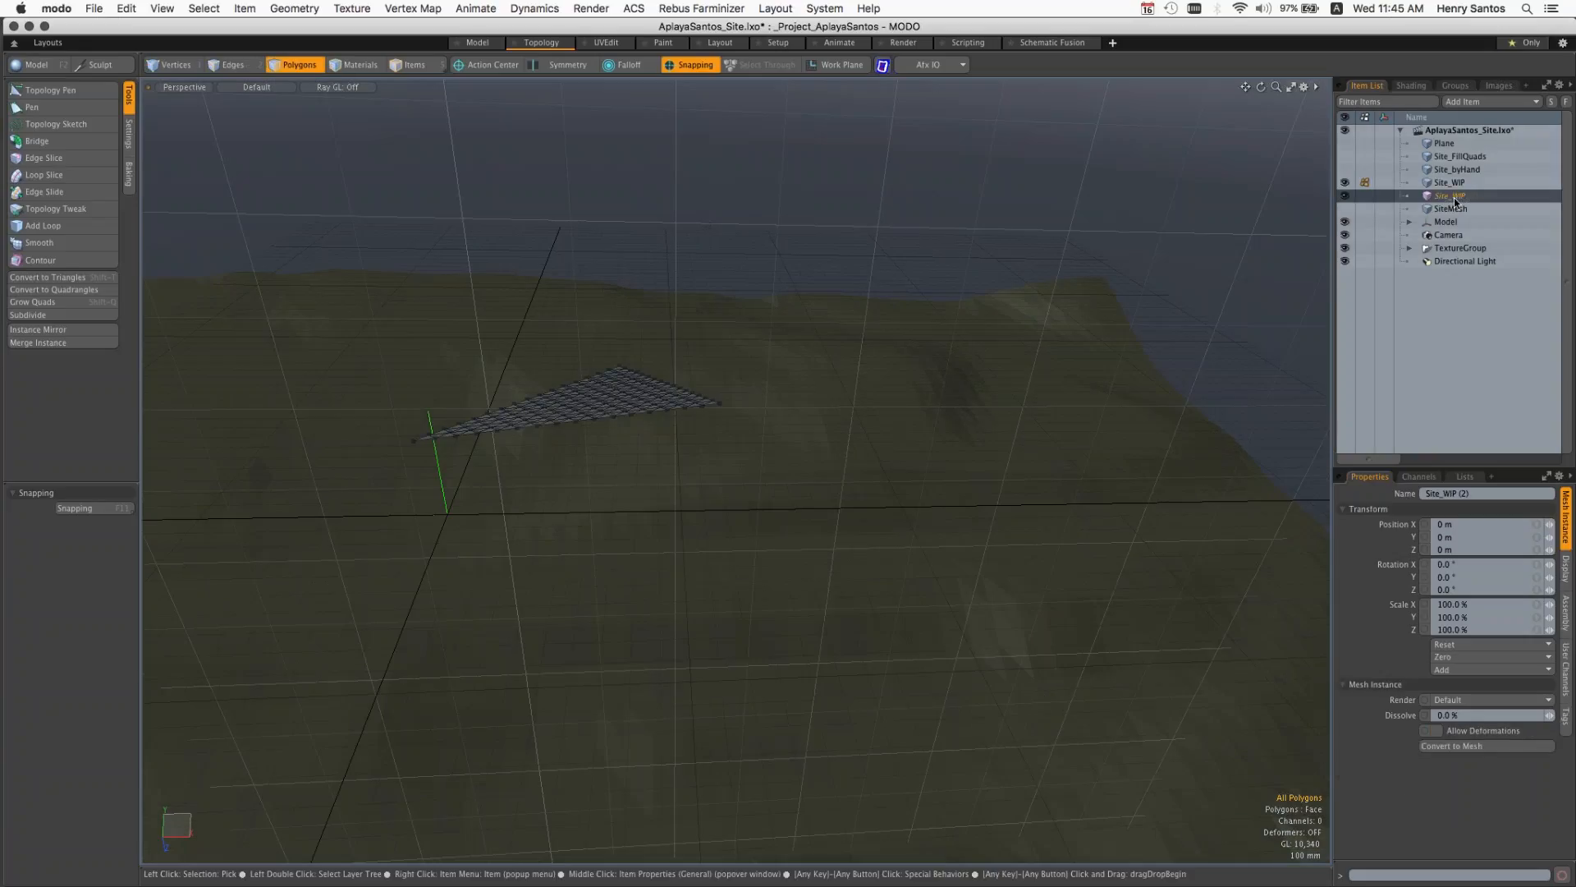
key(alt)
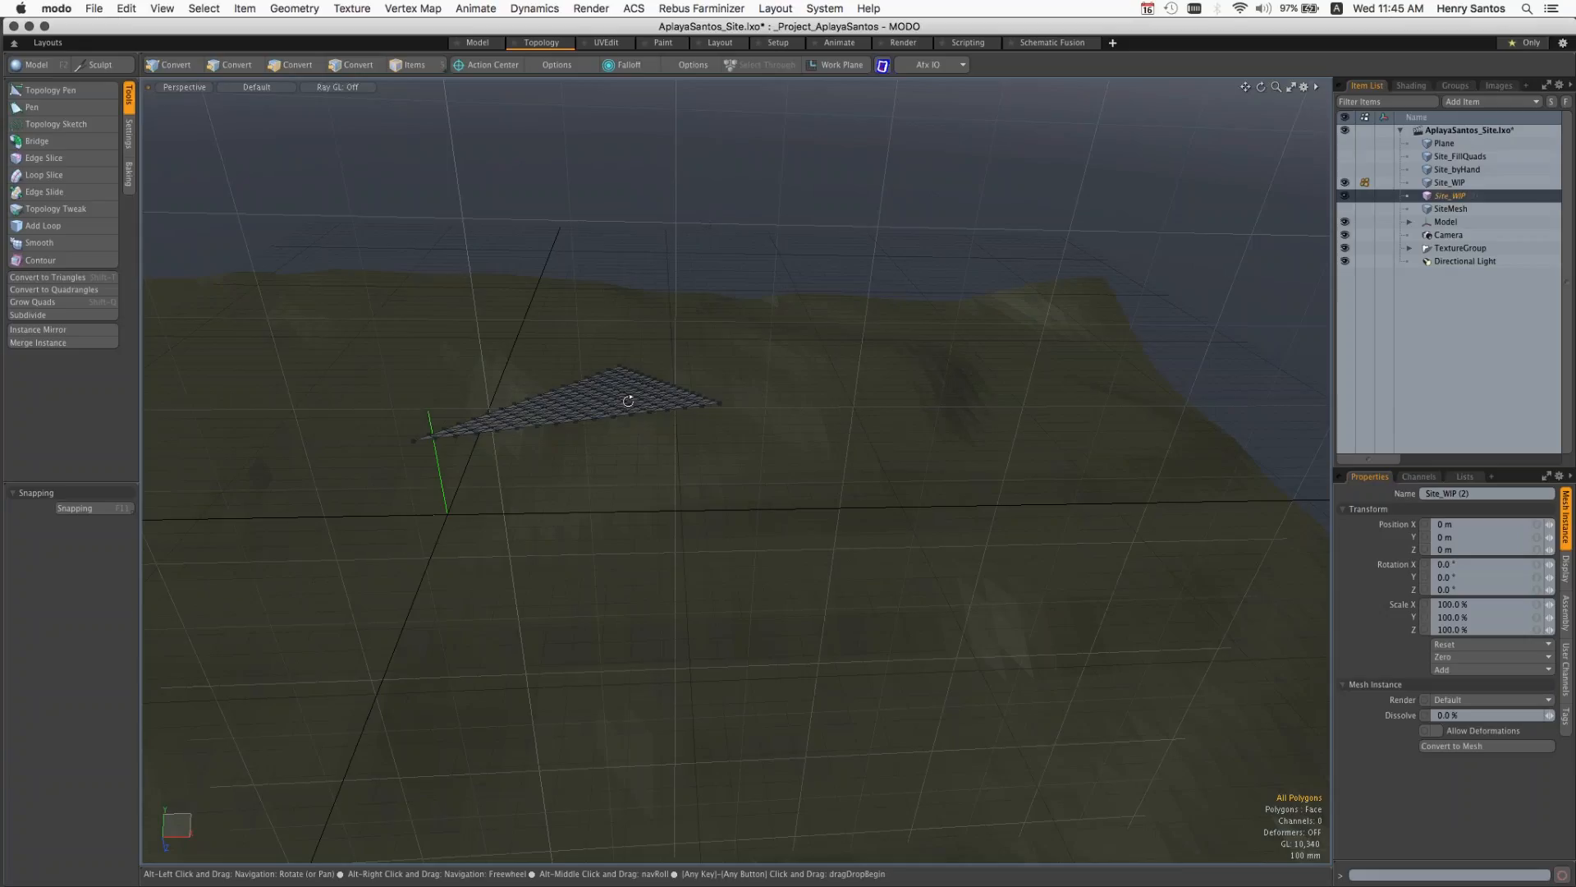
alt+drag(628, 400, 754, 422)
scroll(632, 377, up, 5)
key(w)
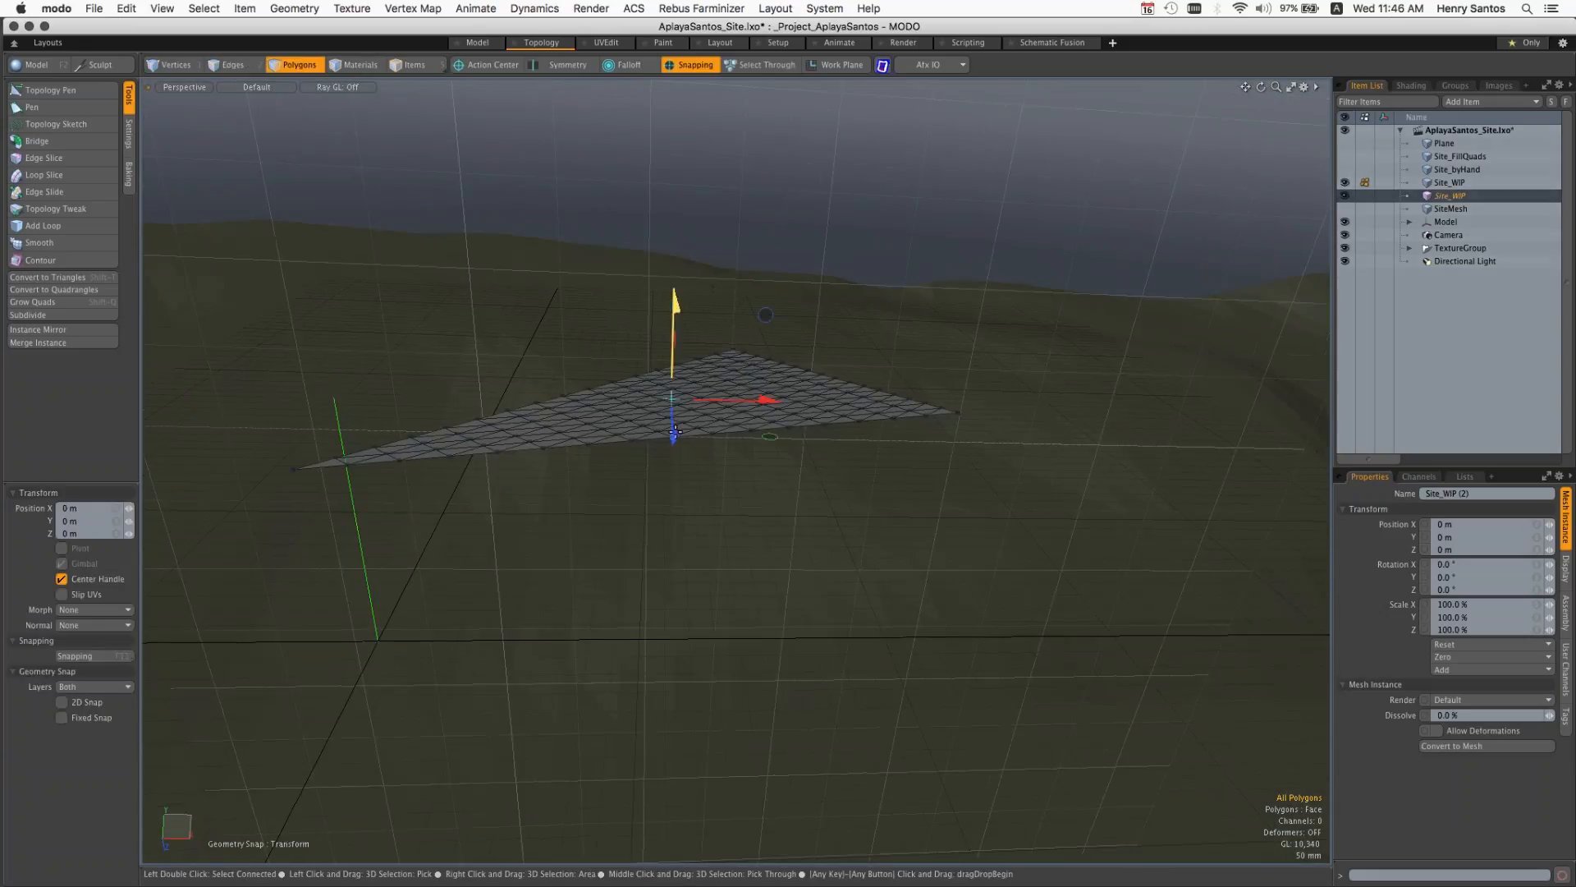
drag(675, 310, 678, 836)
alt+drag(759, 633, 760, 356)
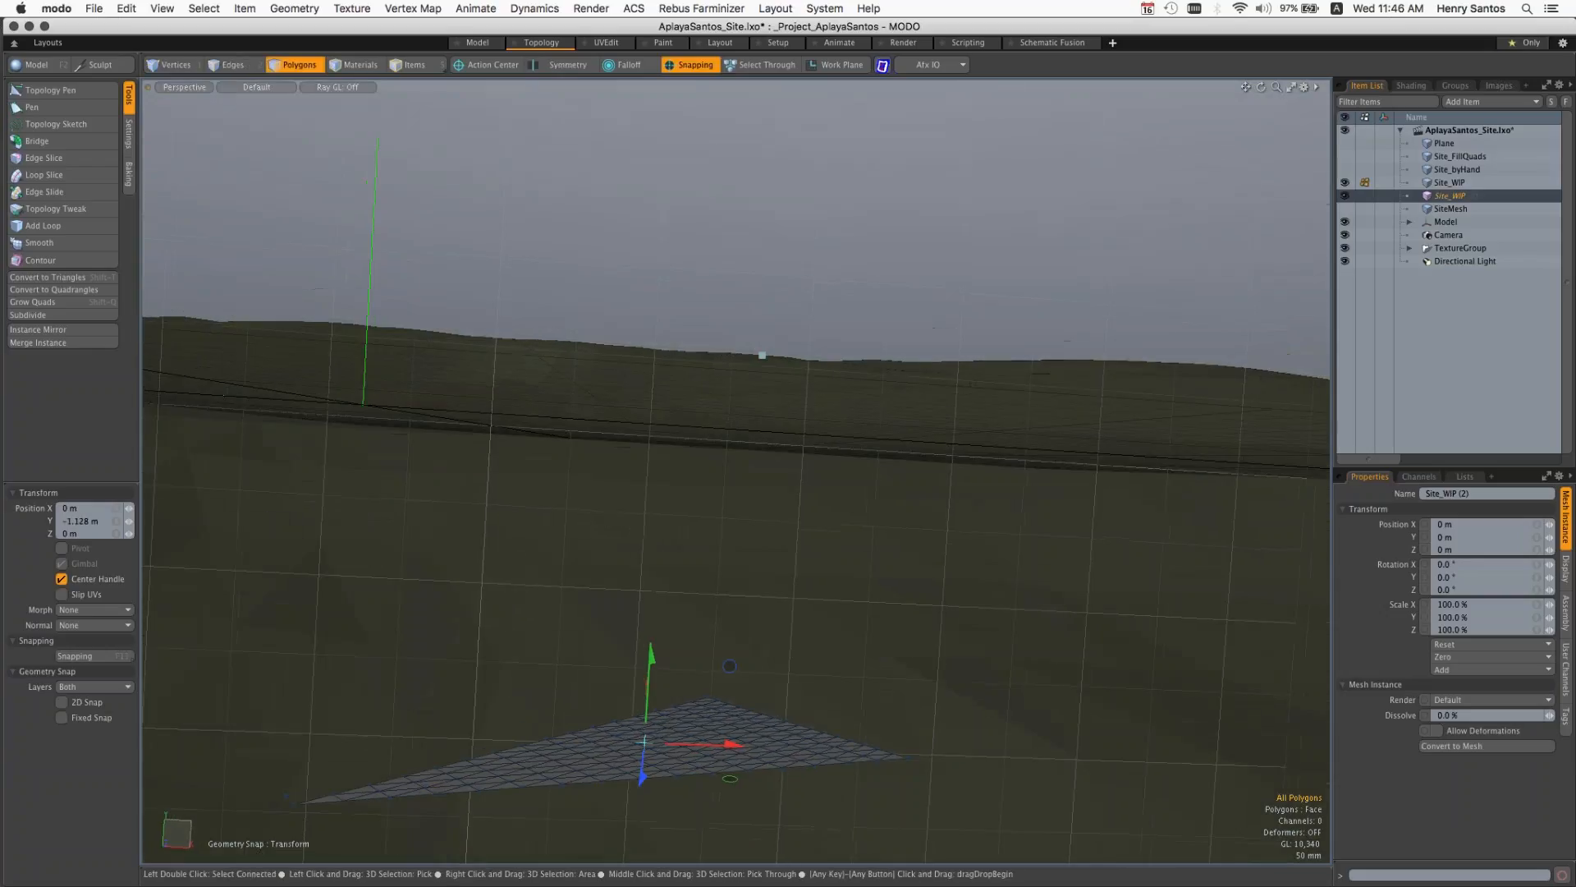
key(super+z)
alt+drag(717, 269, 686, 540)
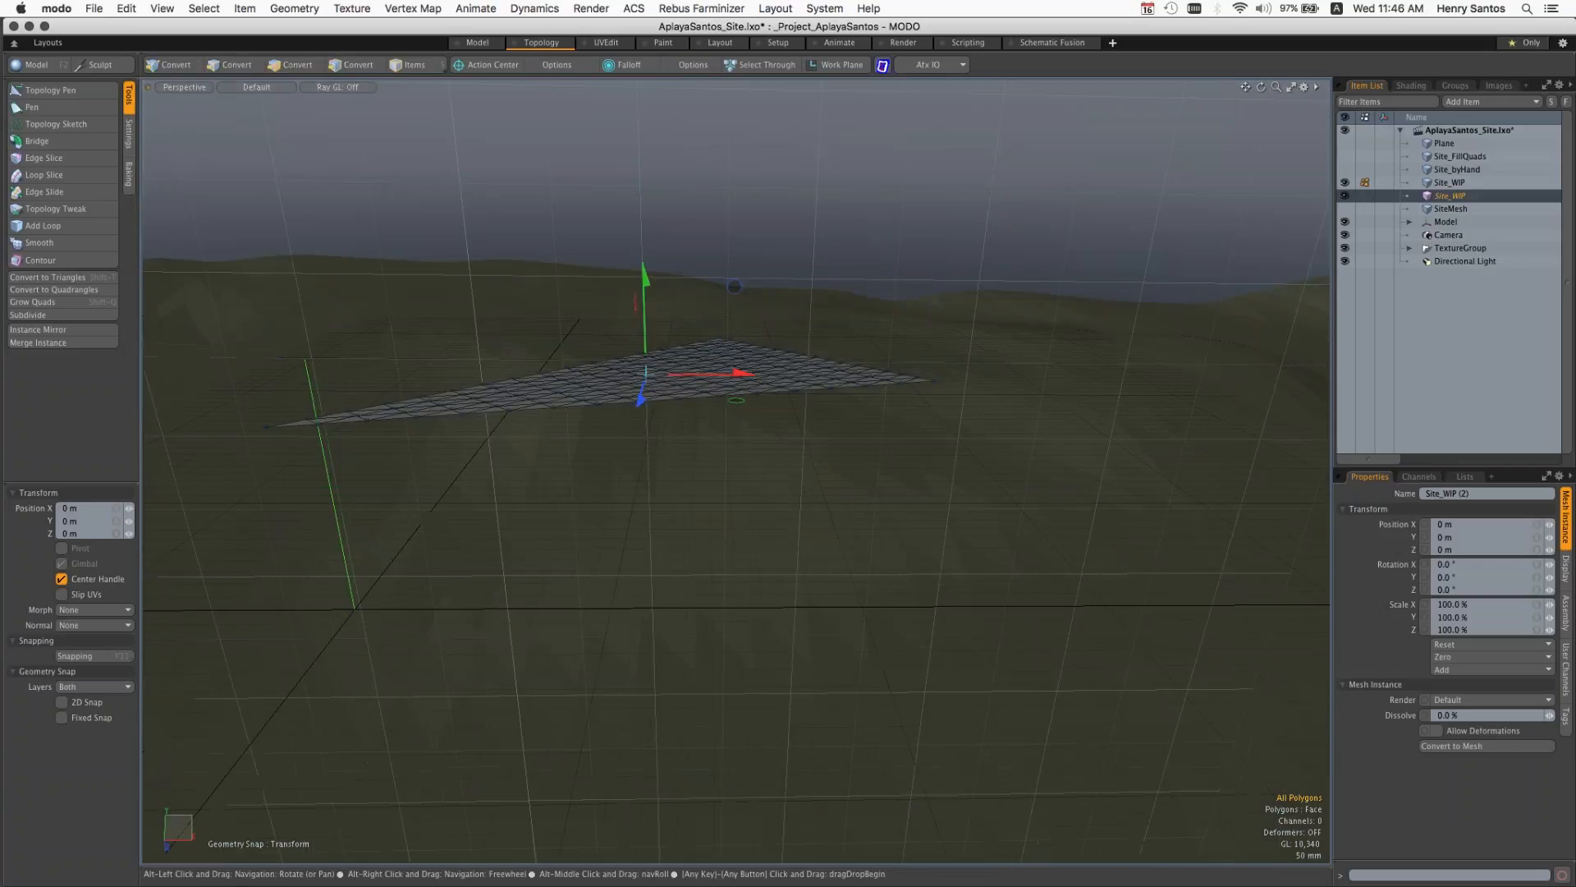
Step: Enable Constrain to Background and move the subdivided Site_WIP triangle down so its vertices drape onto the terrain
click(128, 123)
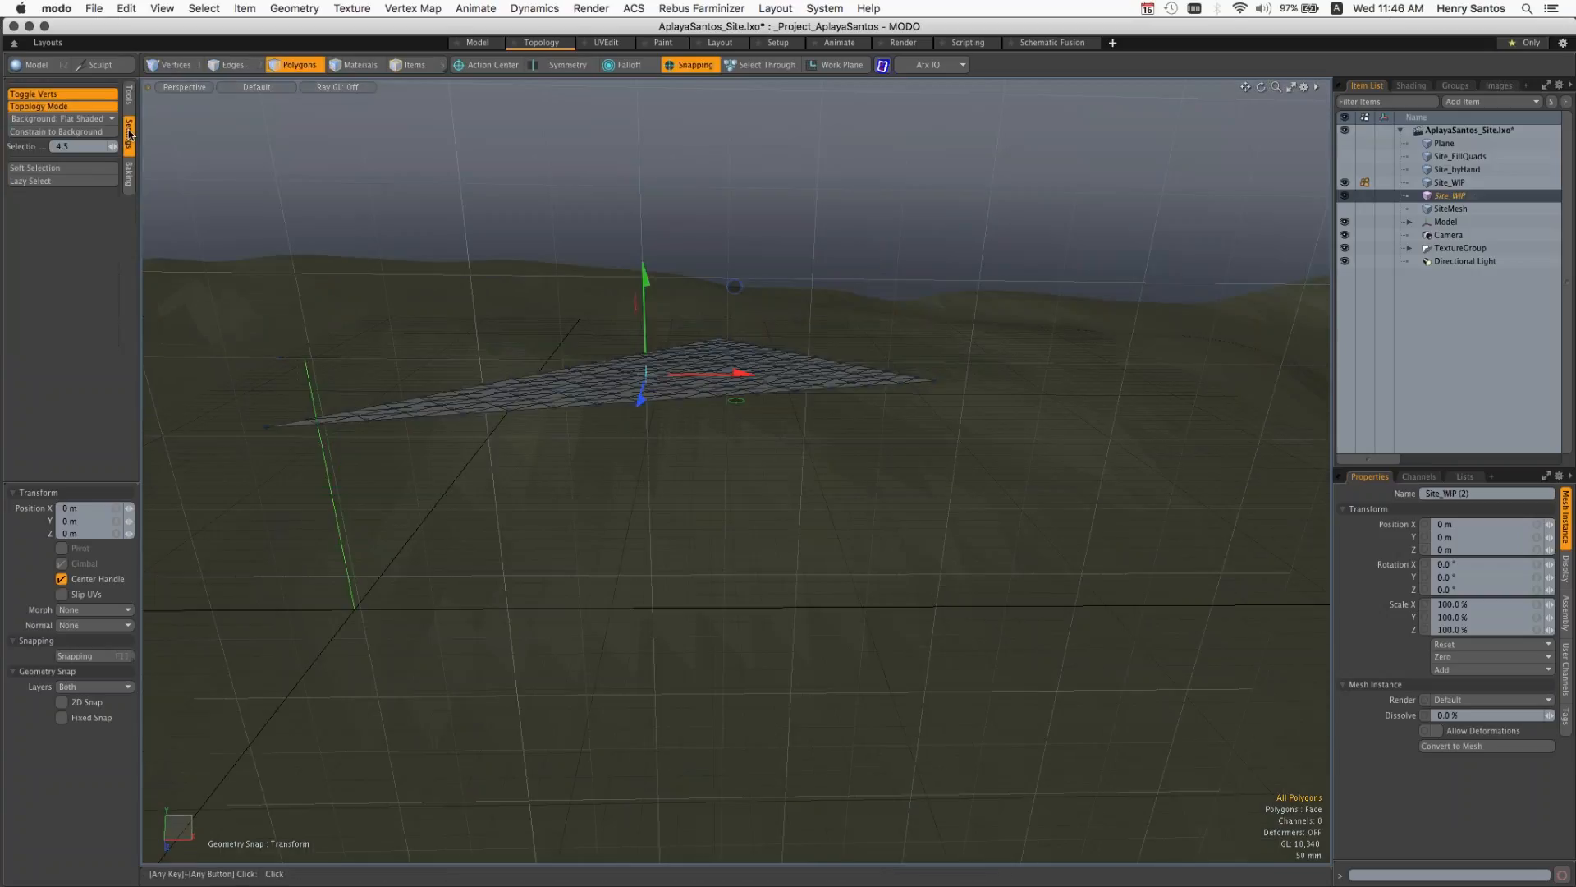
click(49, 131)
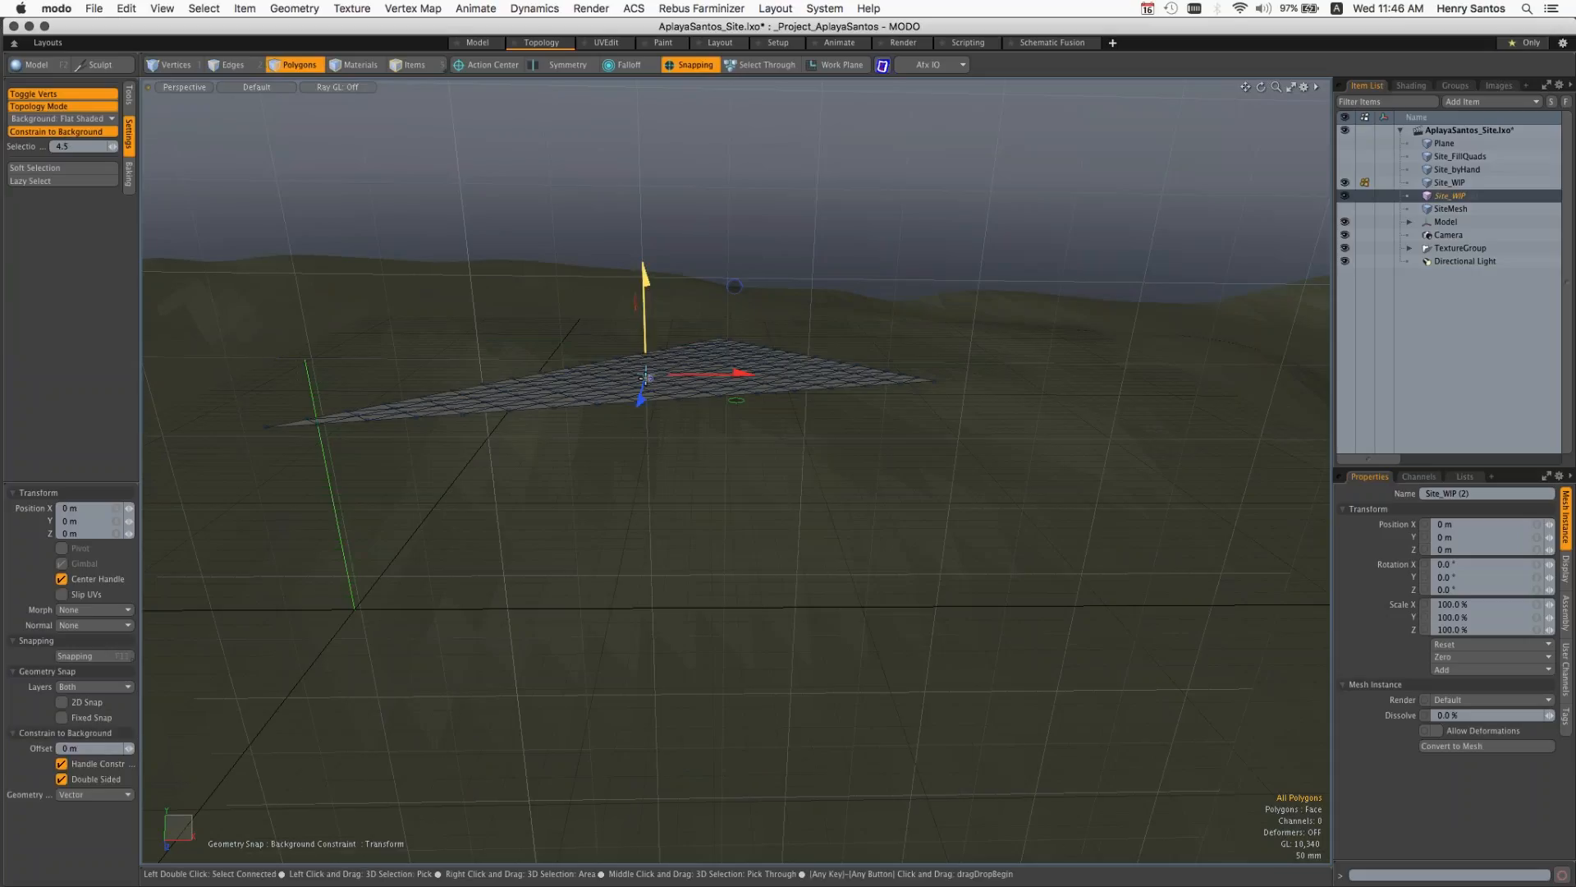
drag(648, 409, 664, 591)
alt+drag(837, 512, 837, 459)
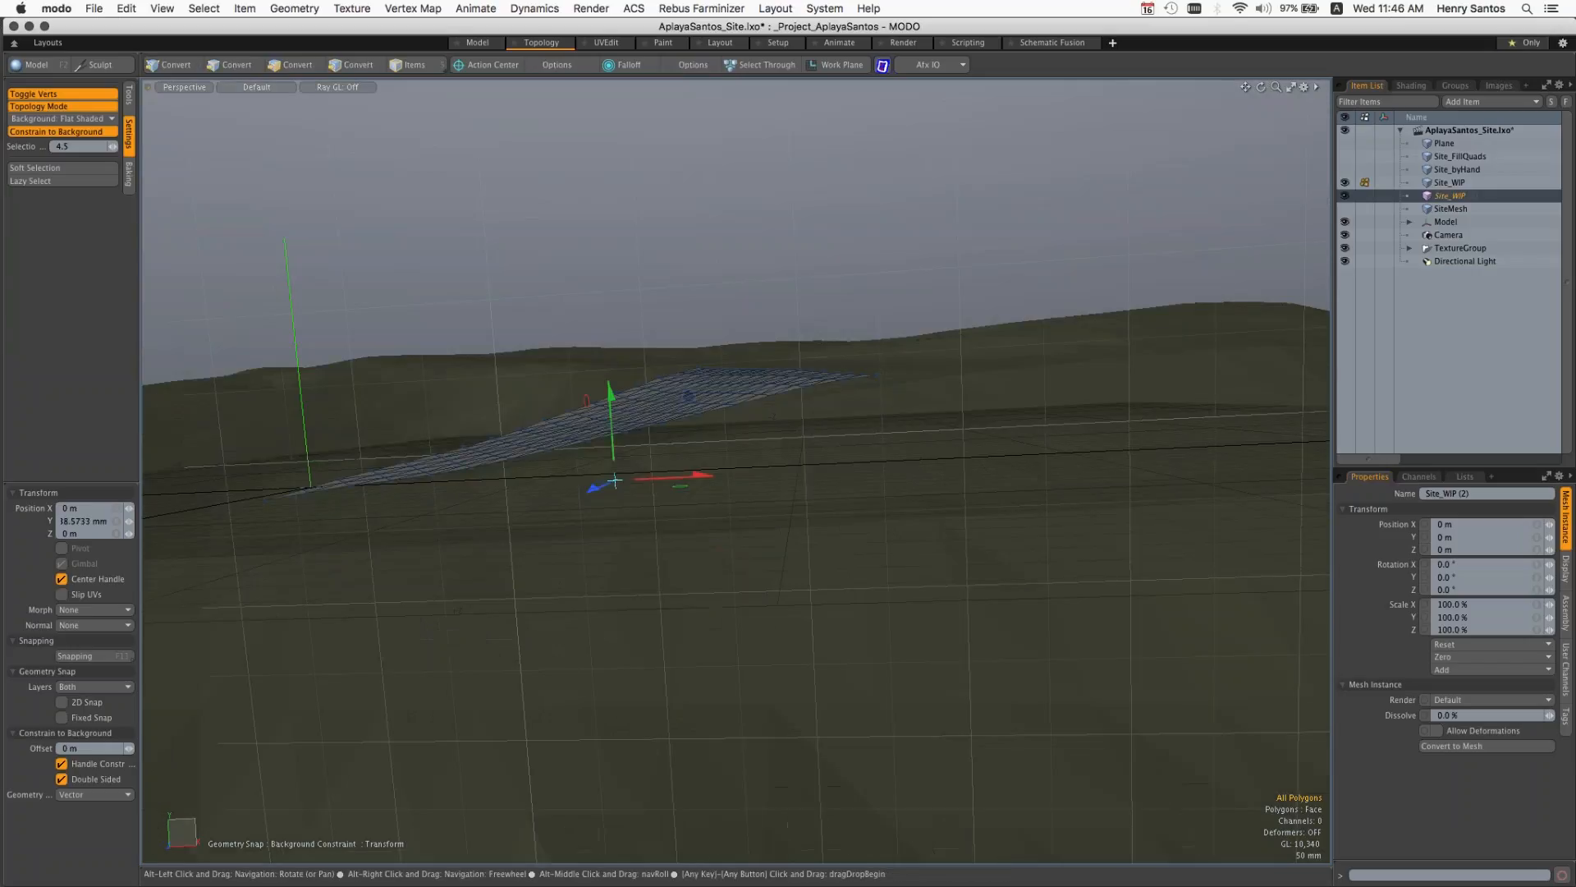
alt+drag(614, 480, 788, 443)
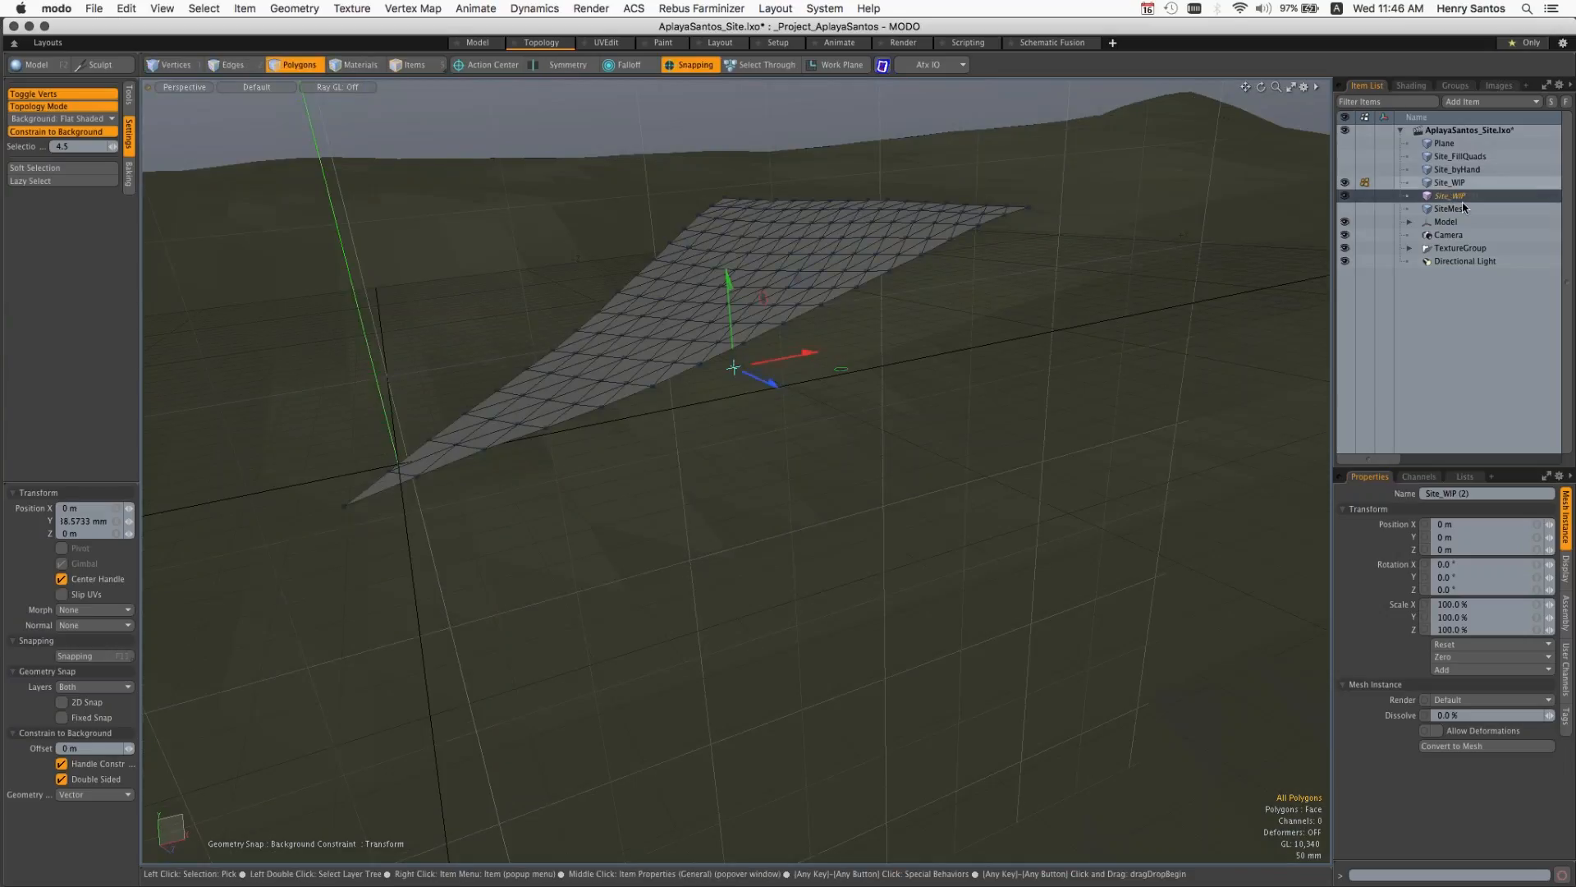
Step: Hide the Model terrain group and release the Transform tool to isolate the draped Site_WIP triangle
click(1345, 223)
alt+drag(984, 359, 952, 416)
alt+drag(952, 415, 879, 250)
key(q)
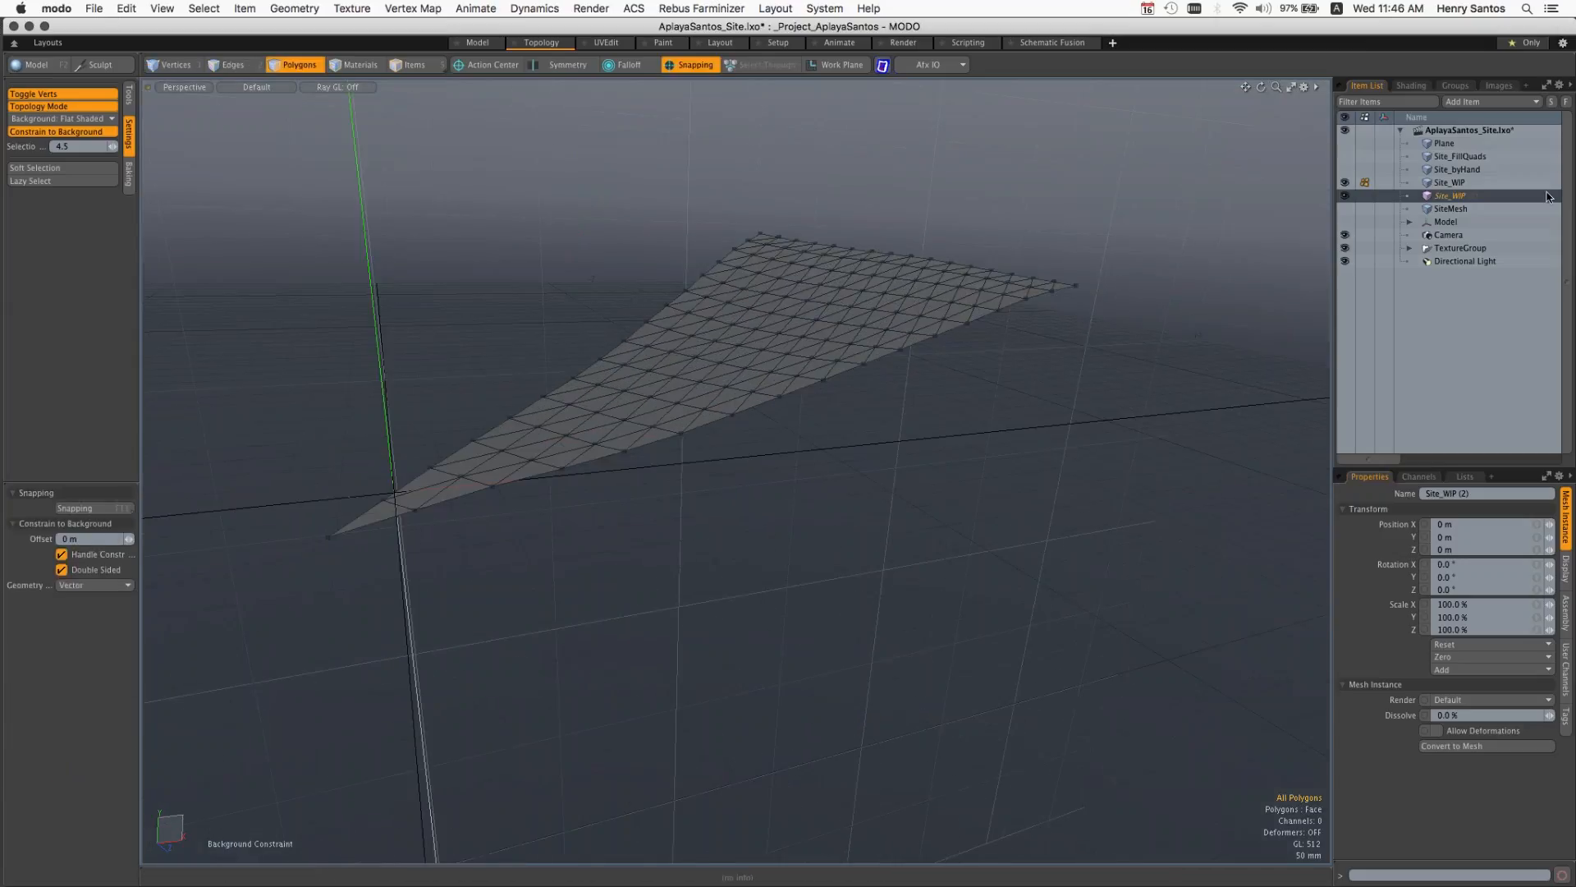
Step: Close the AplayaSantos_Site.lxo scene
click(94, 8)
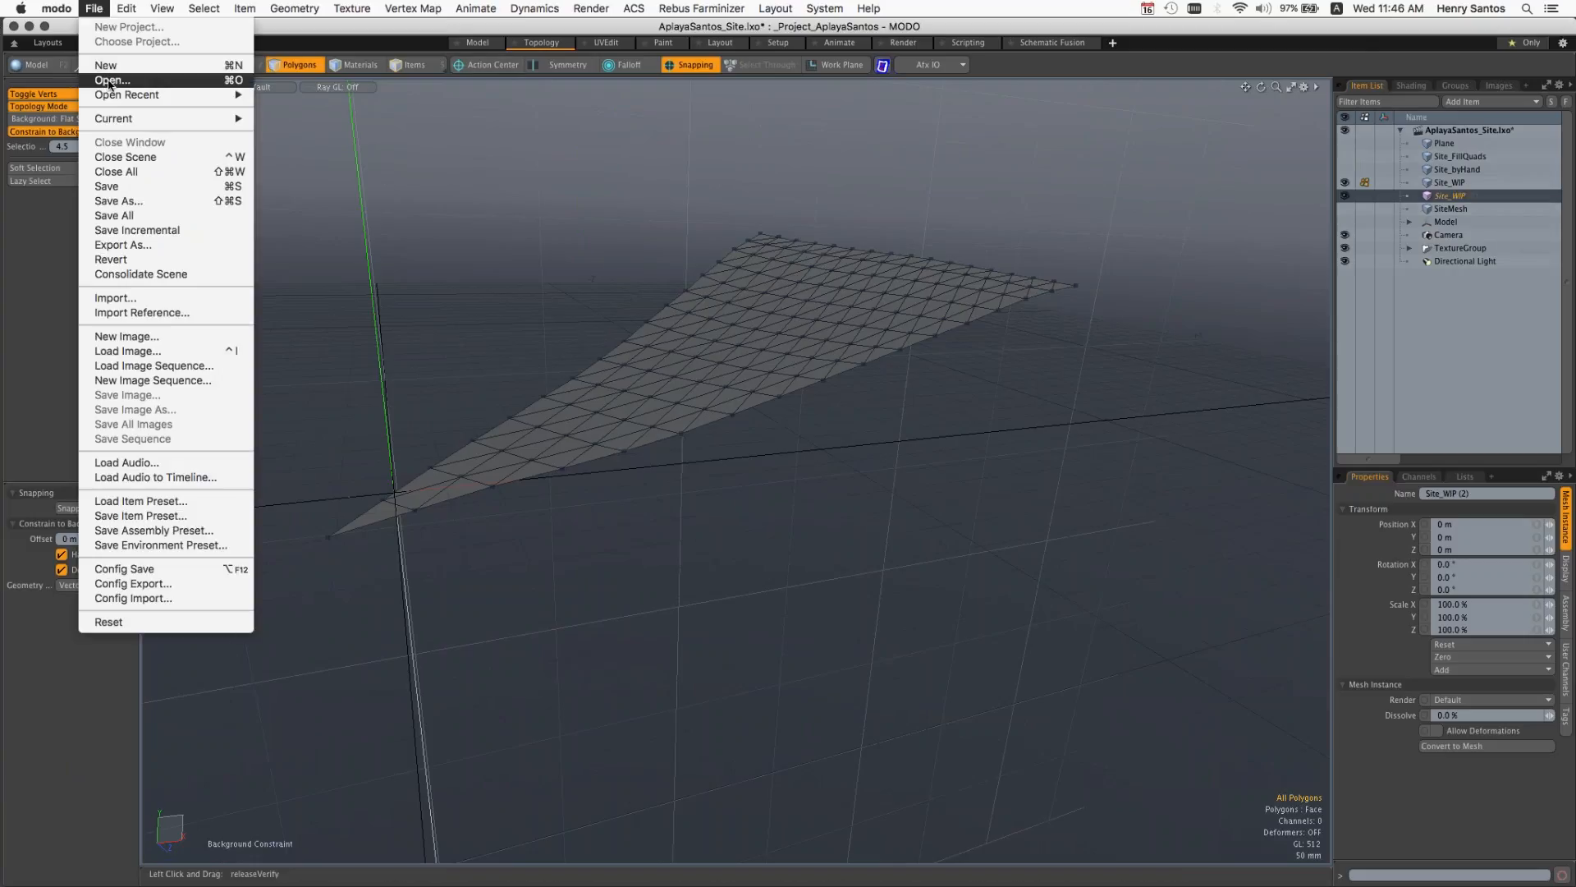
click(97, 12)
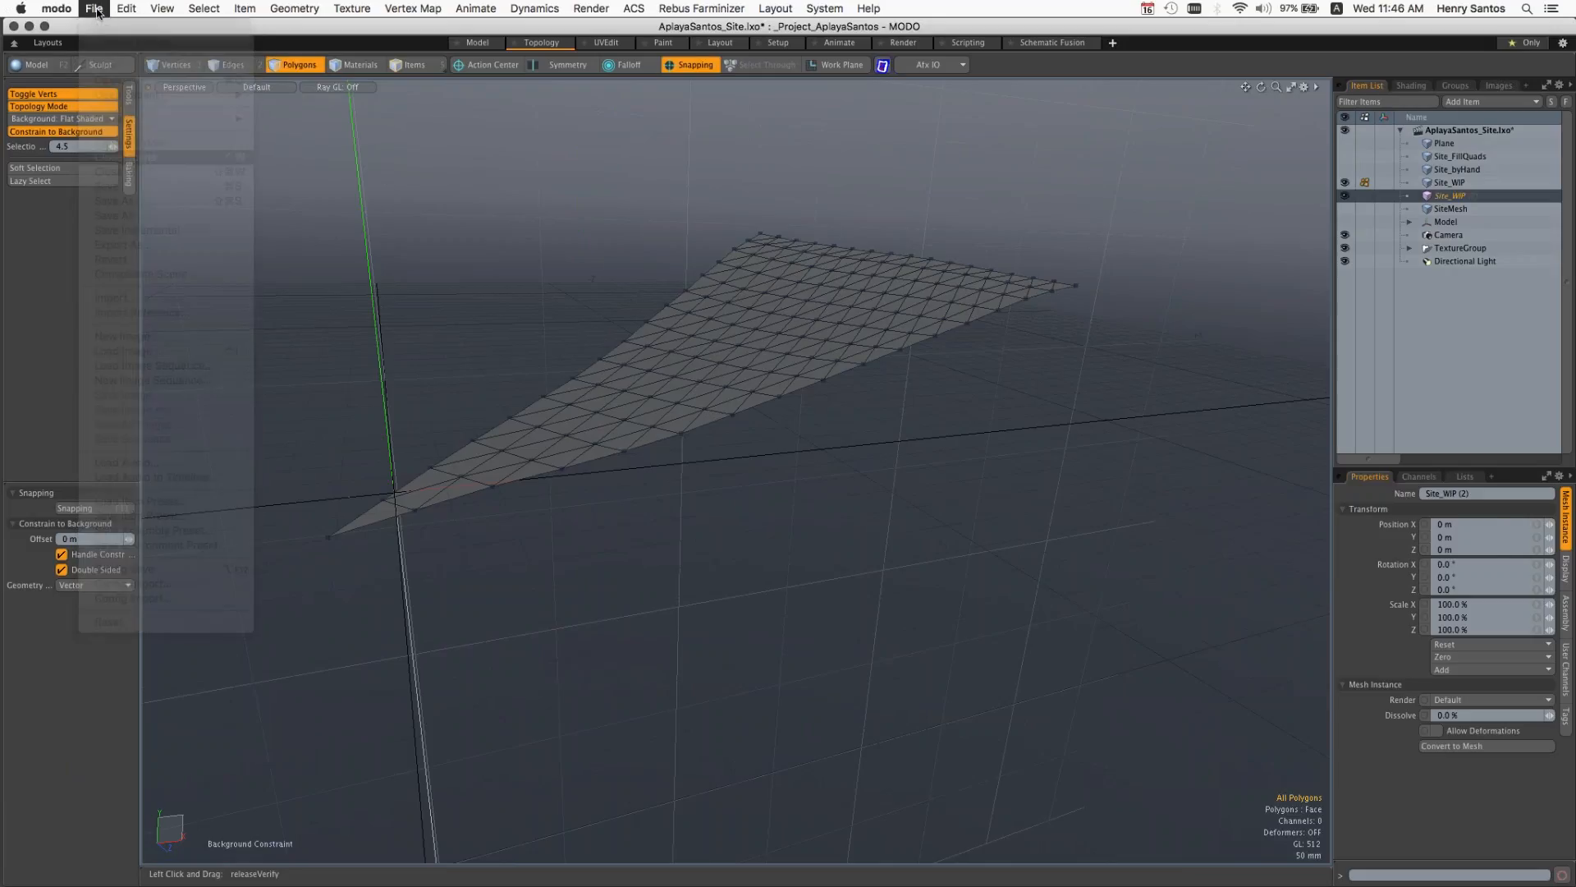
click(1438, 510)
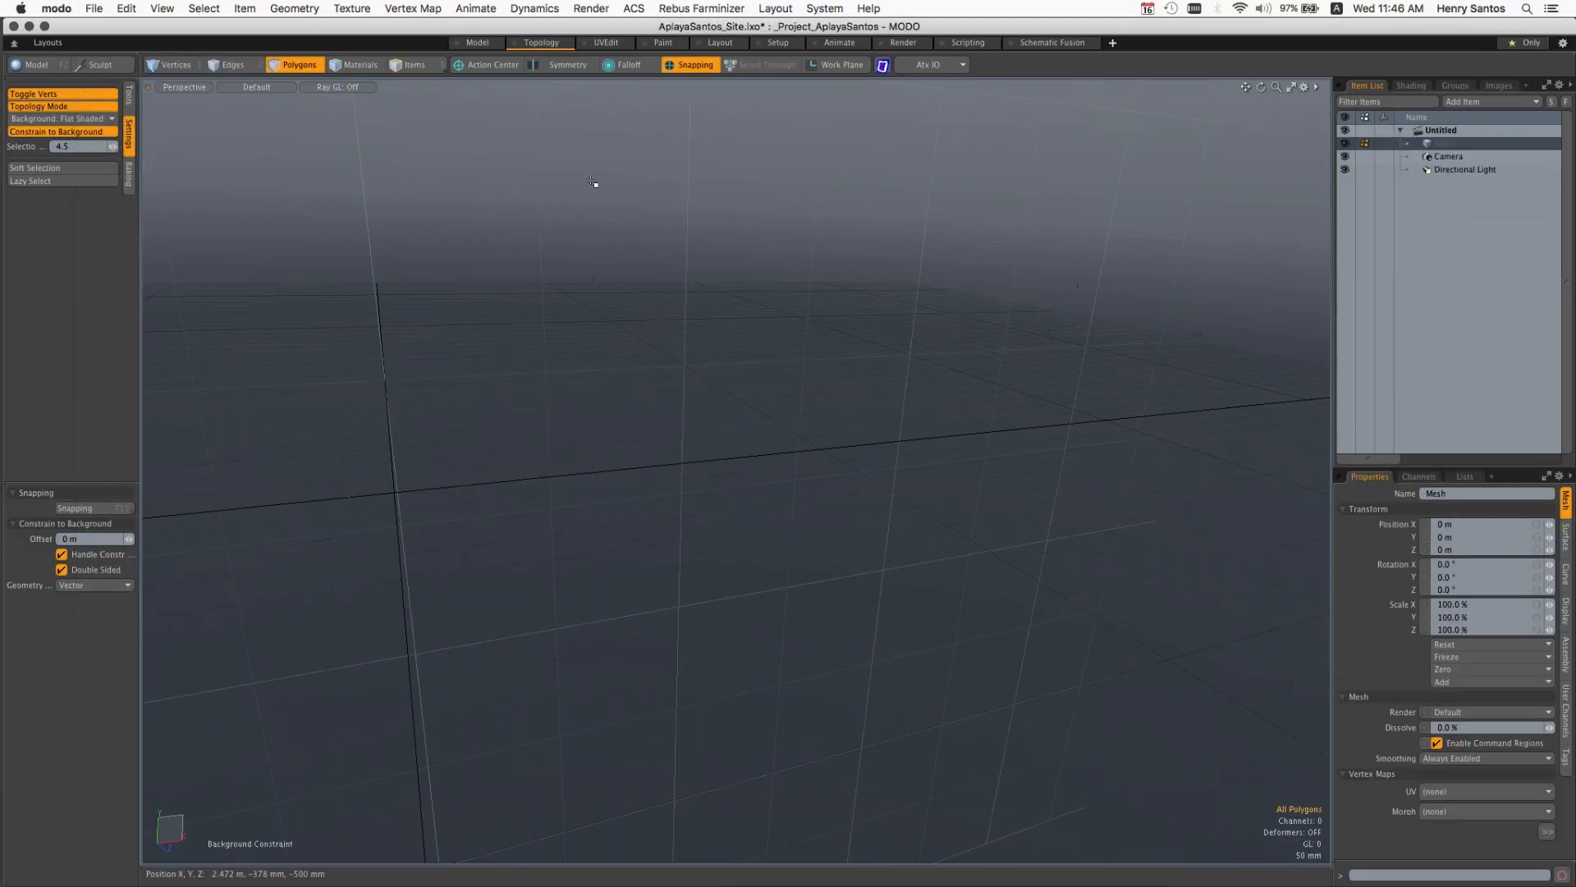
Step: Open the AplayaSantos_Site4.lxo scene from the Scenes folder
click(91, 10)
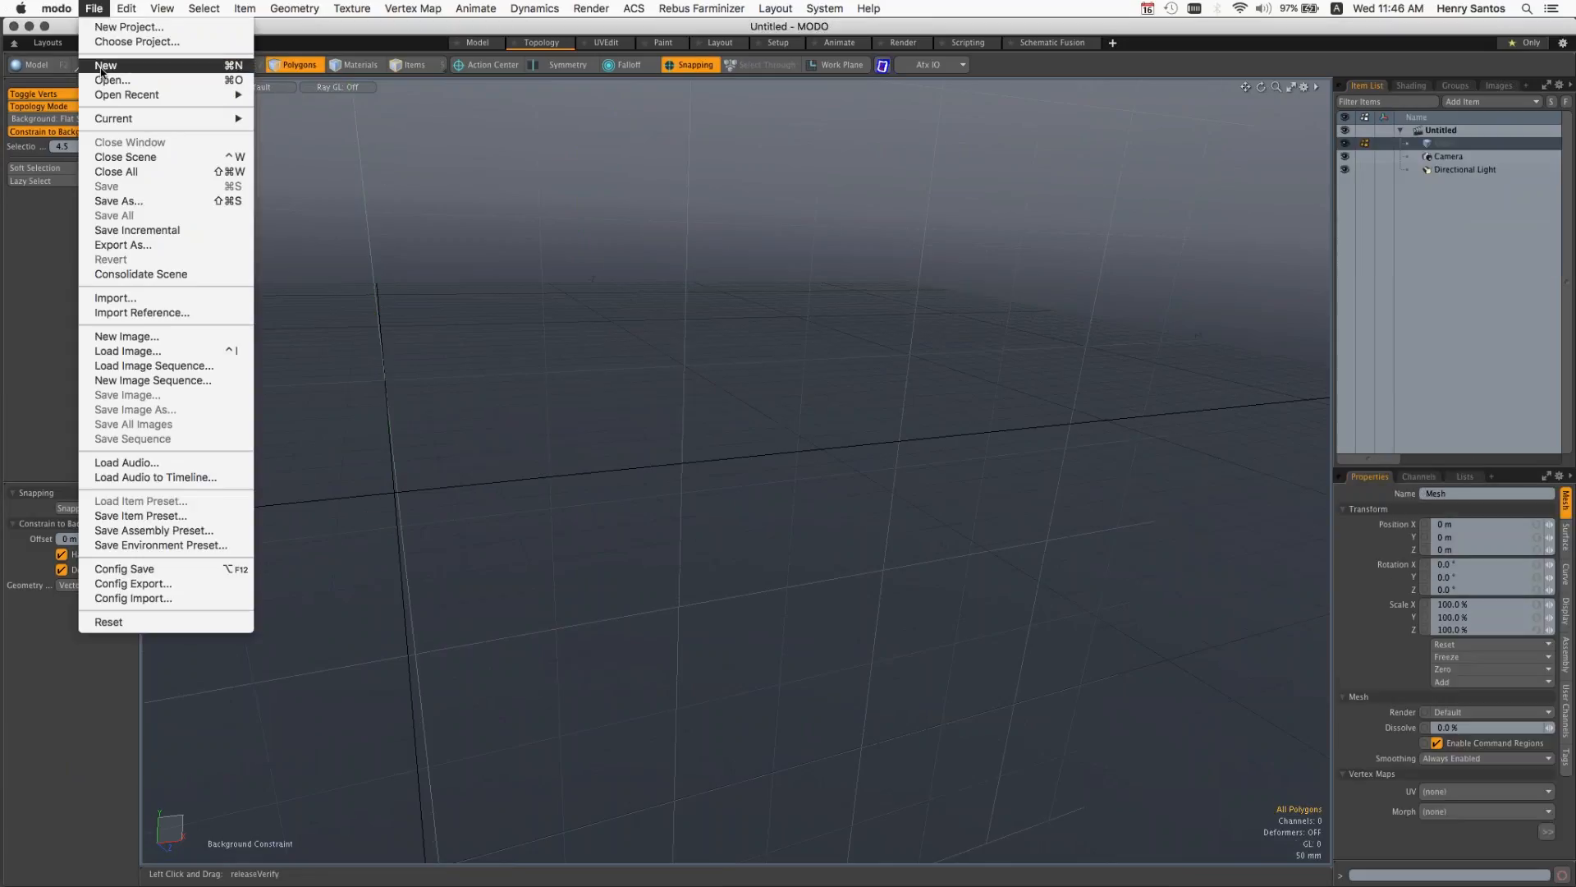
click(107, 81)
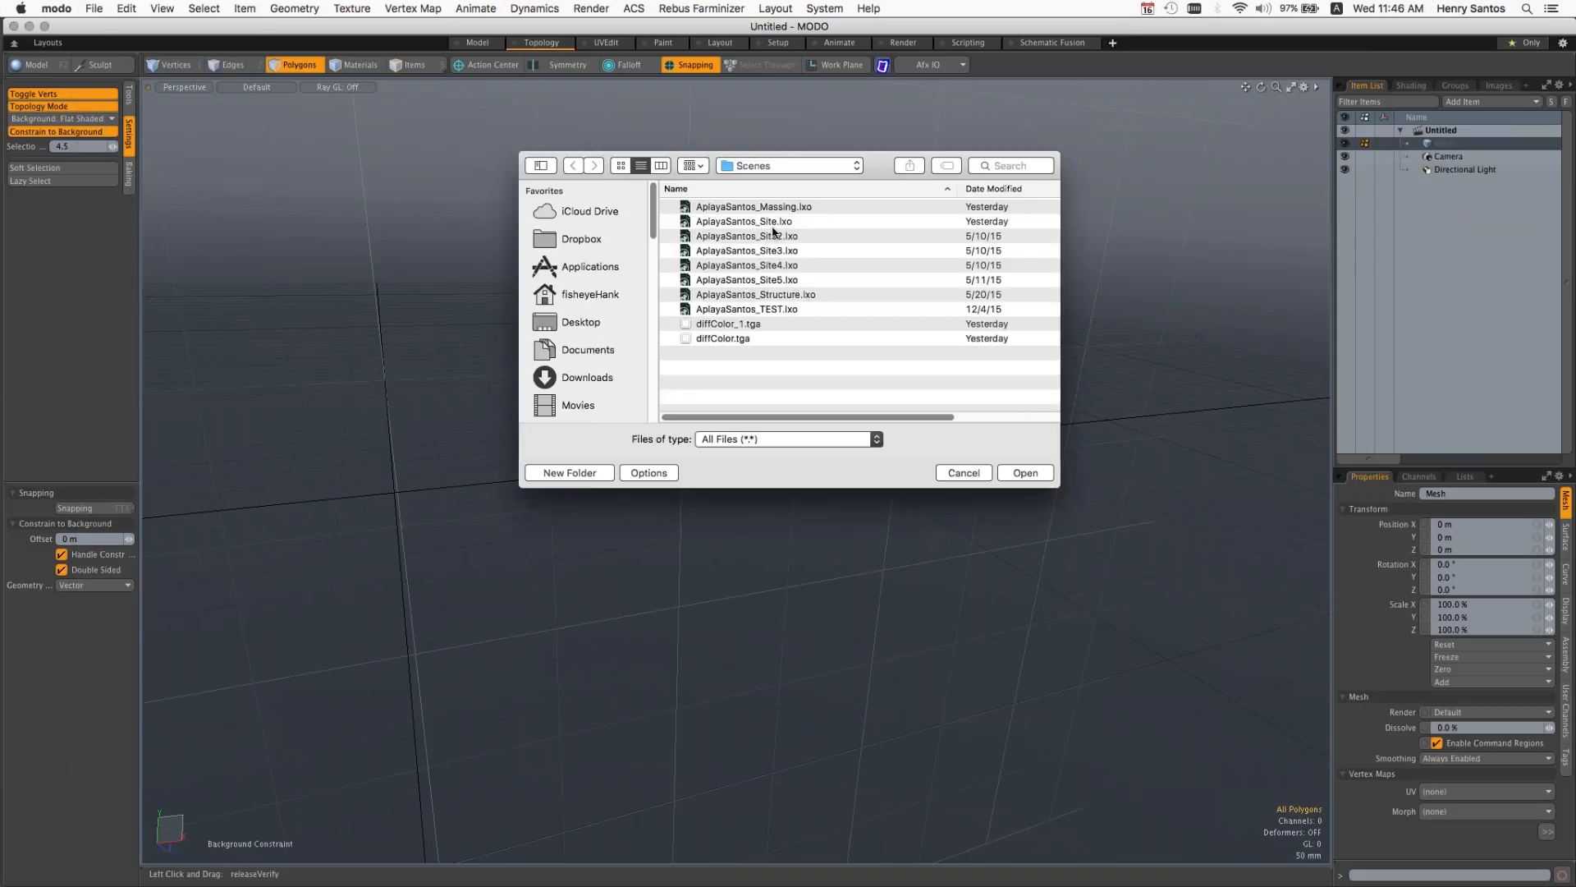
click(770, 265)
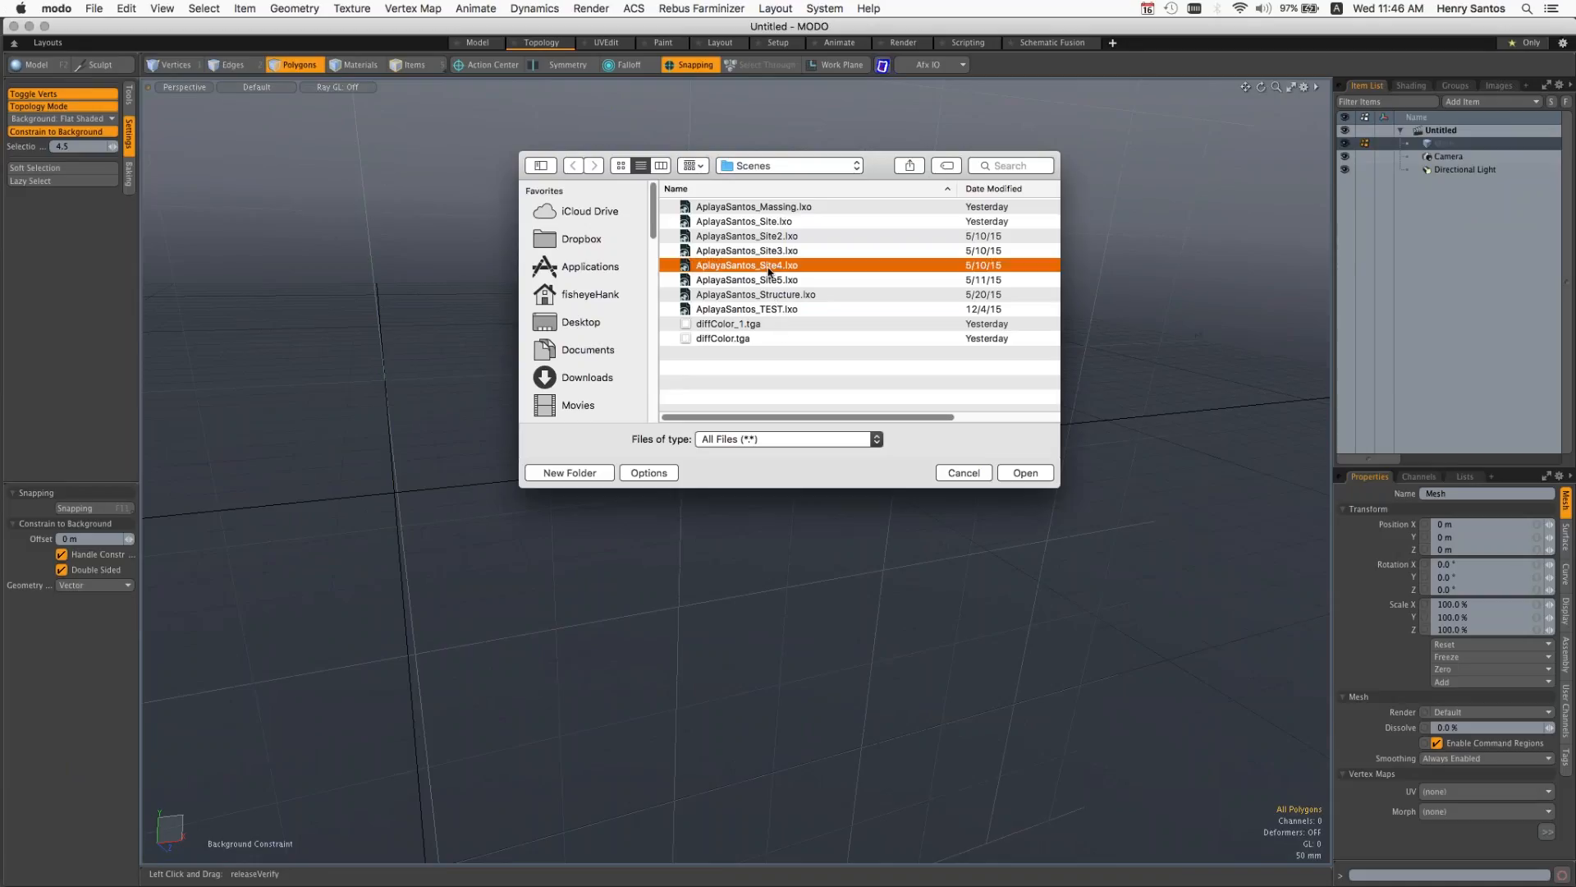
click(1011, 474)
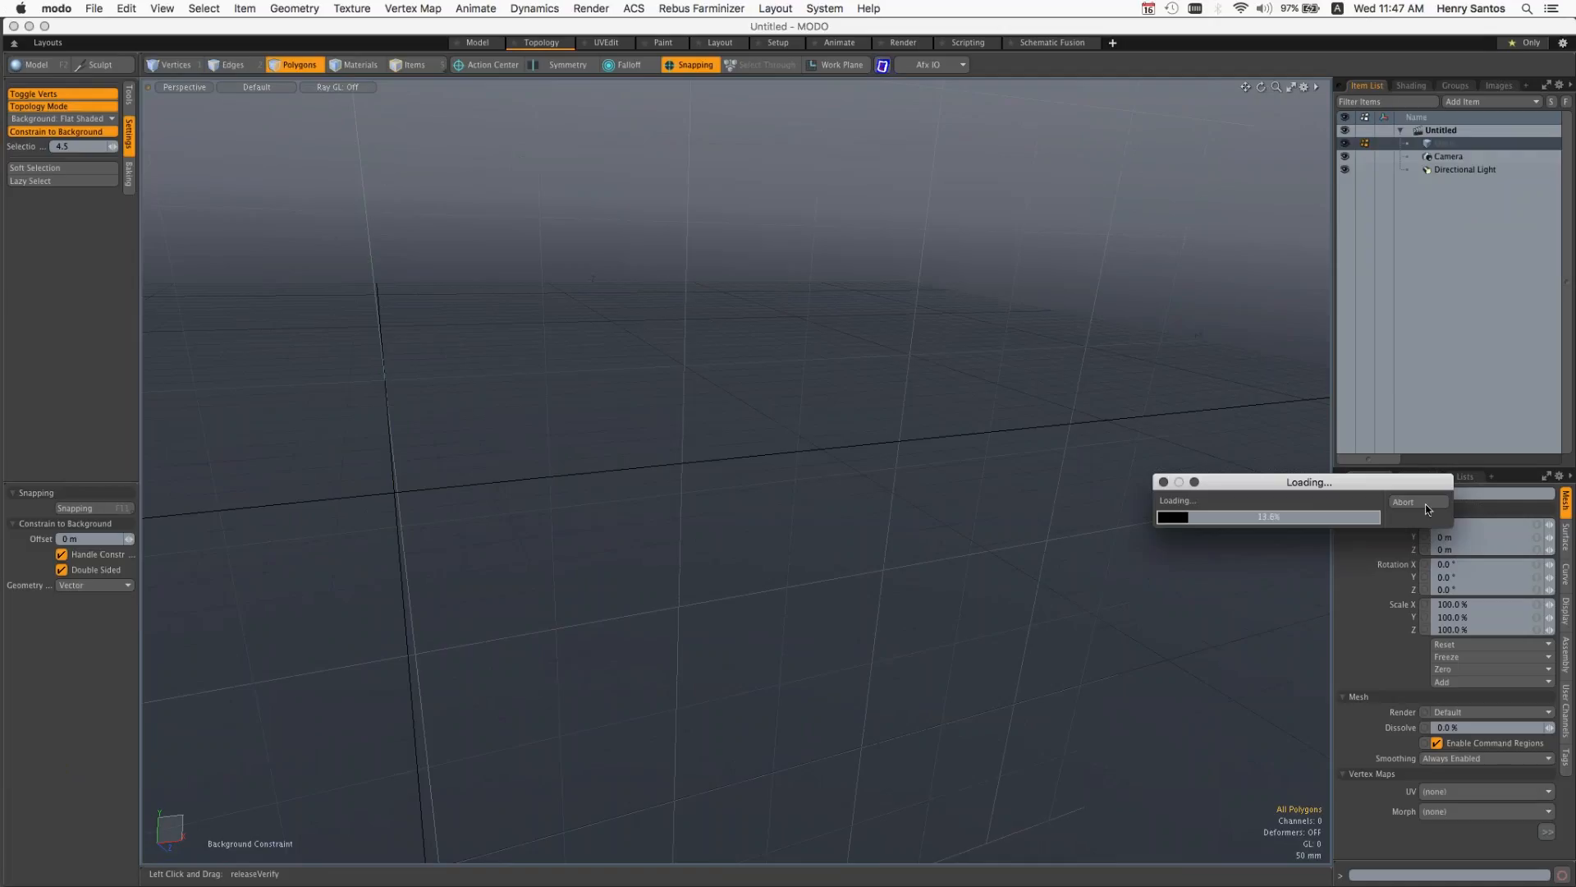
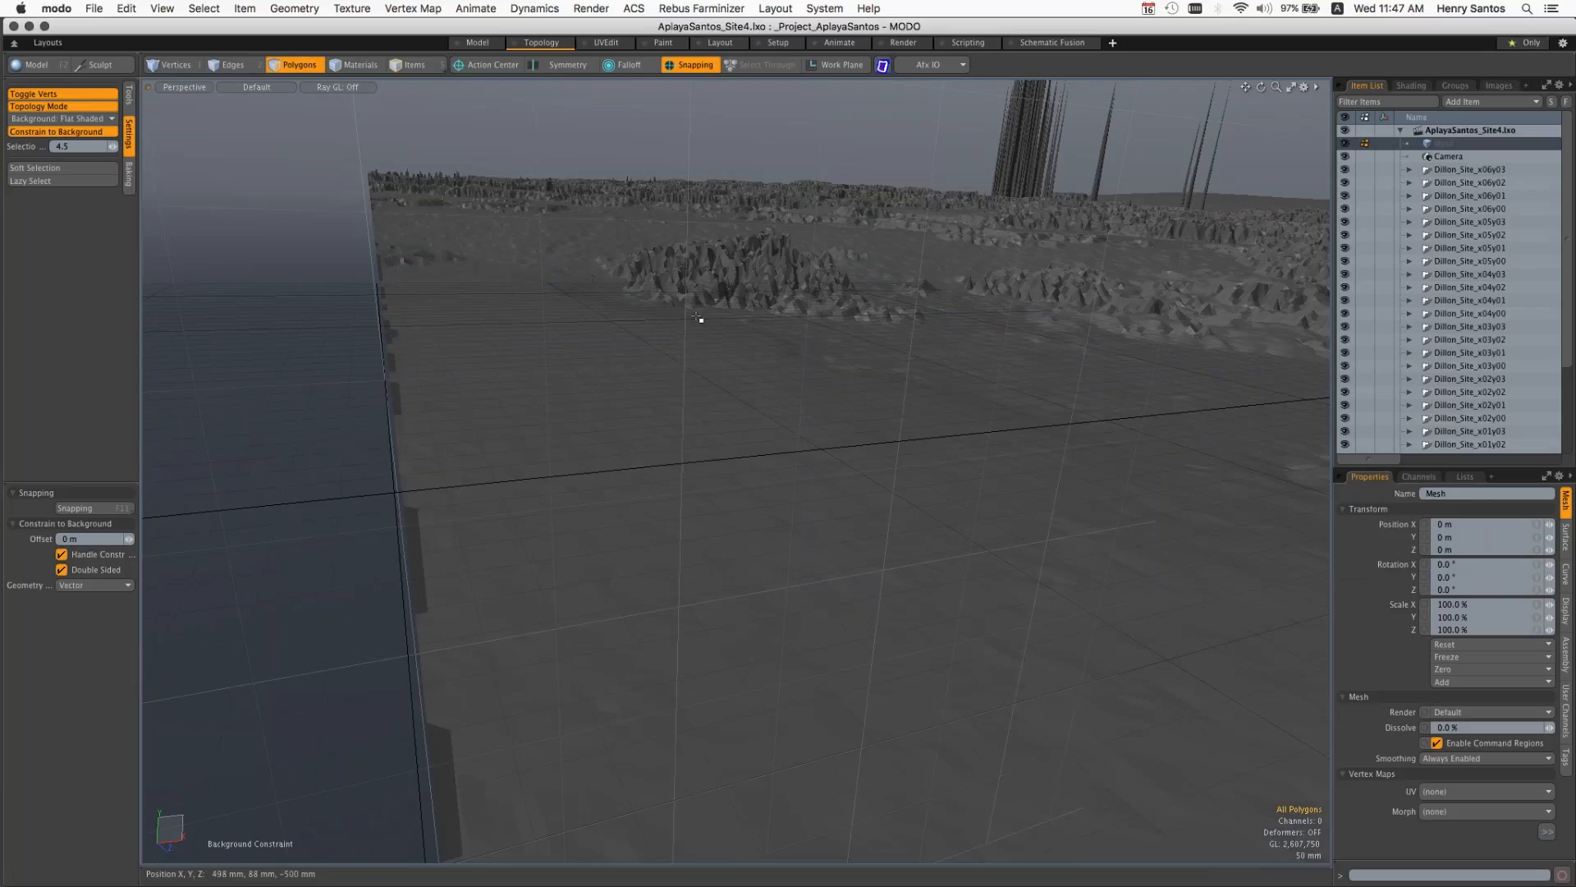
Step: Examine the relief of the Dillon_Site terrain tiles up close and as a whole
key(alt)
mouse_move(1038, 288)
alt+mouse_down()
mouse_move(1011, 288)
mouse_move(1051, 288)
alt+mouse_up()
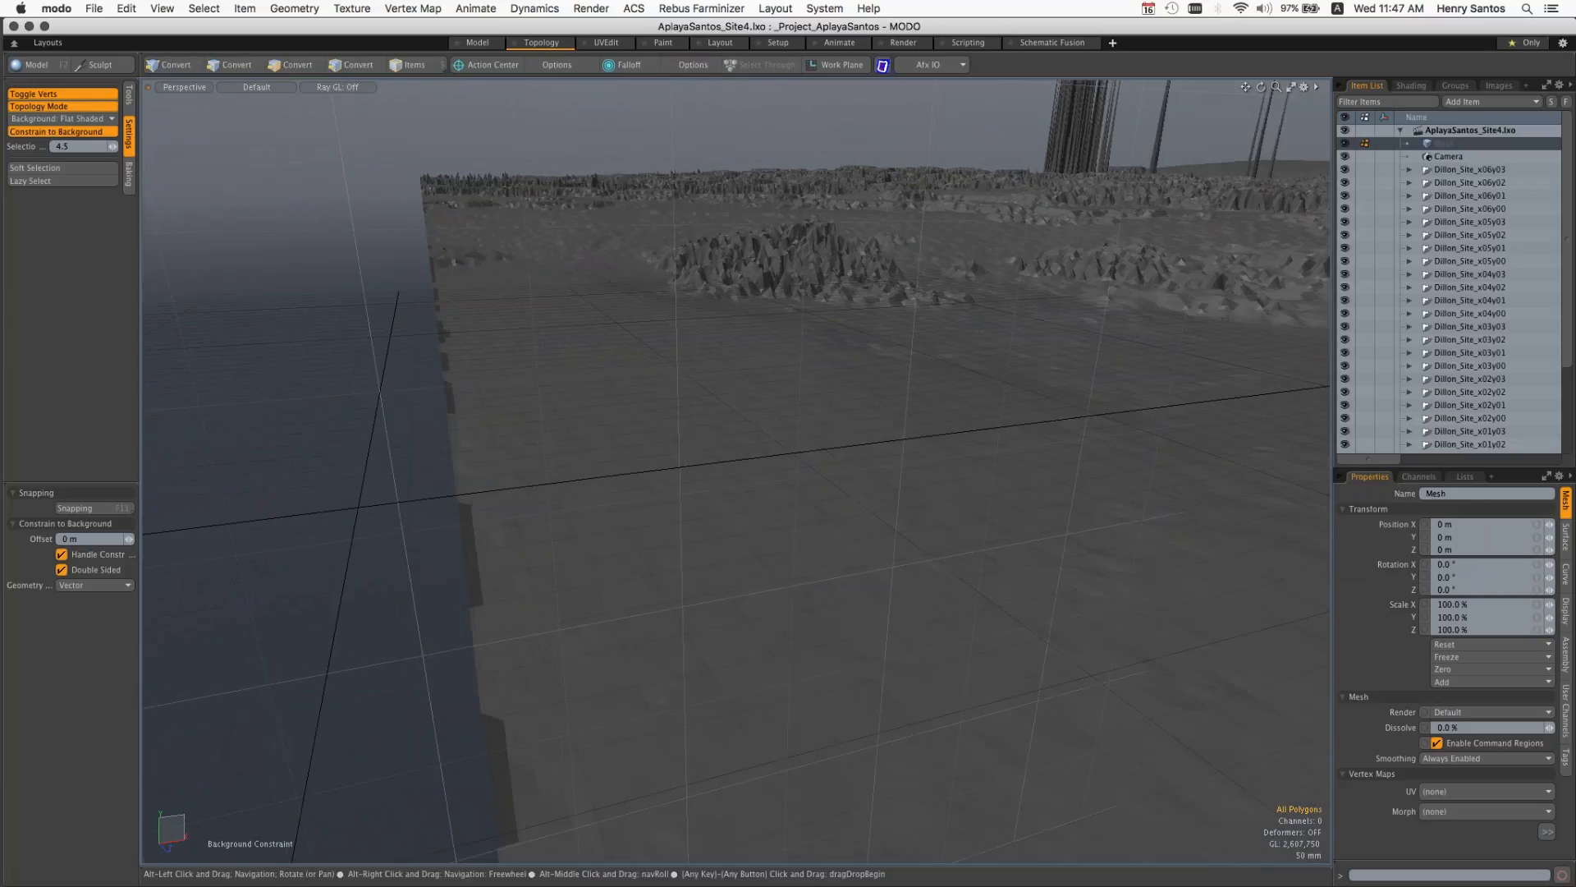
alt+shift+drag(887, 345, 860, 353)
scroll(860, 354, down, 5)
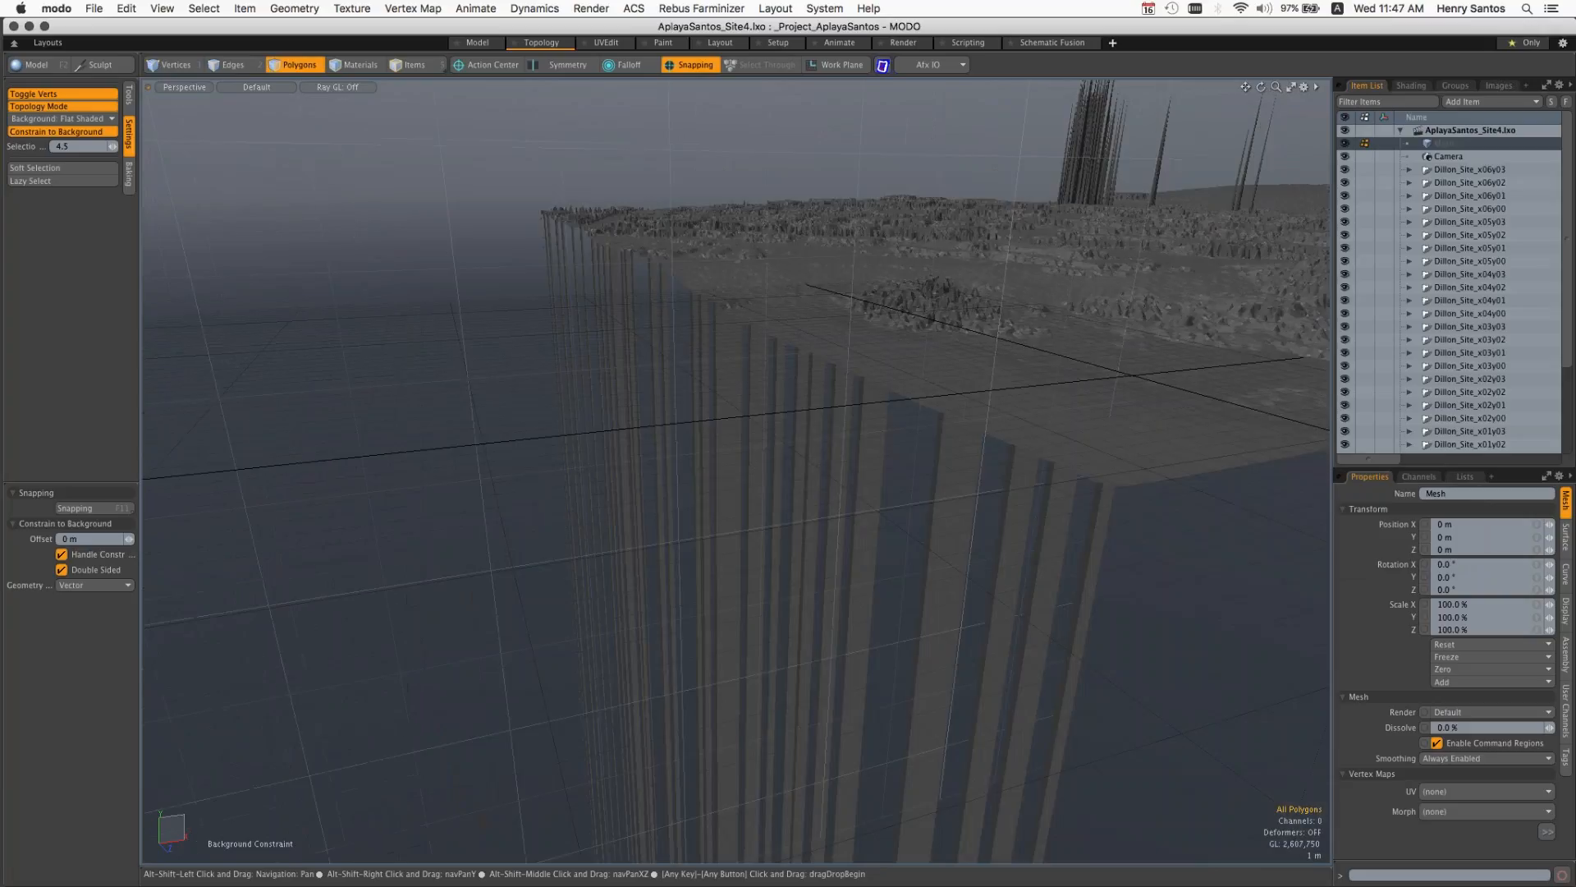
alt+shift+drag(1133, 373, 328, 698)
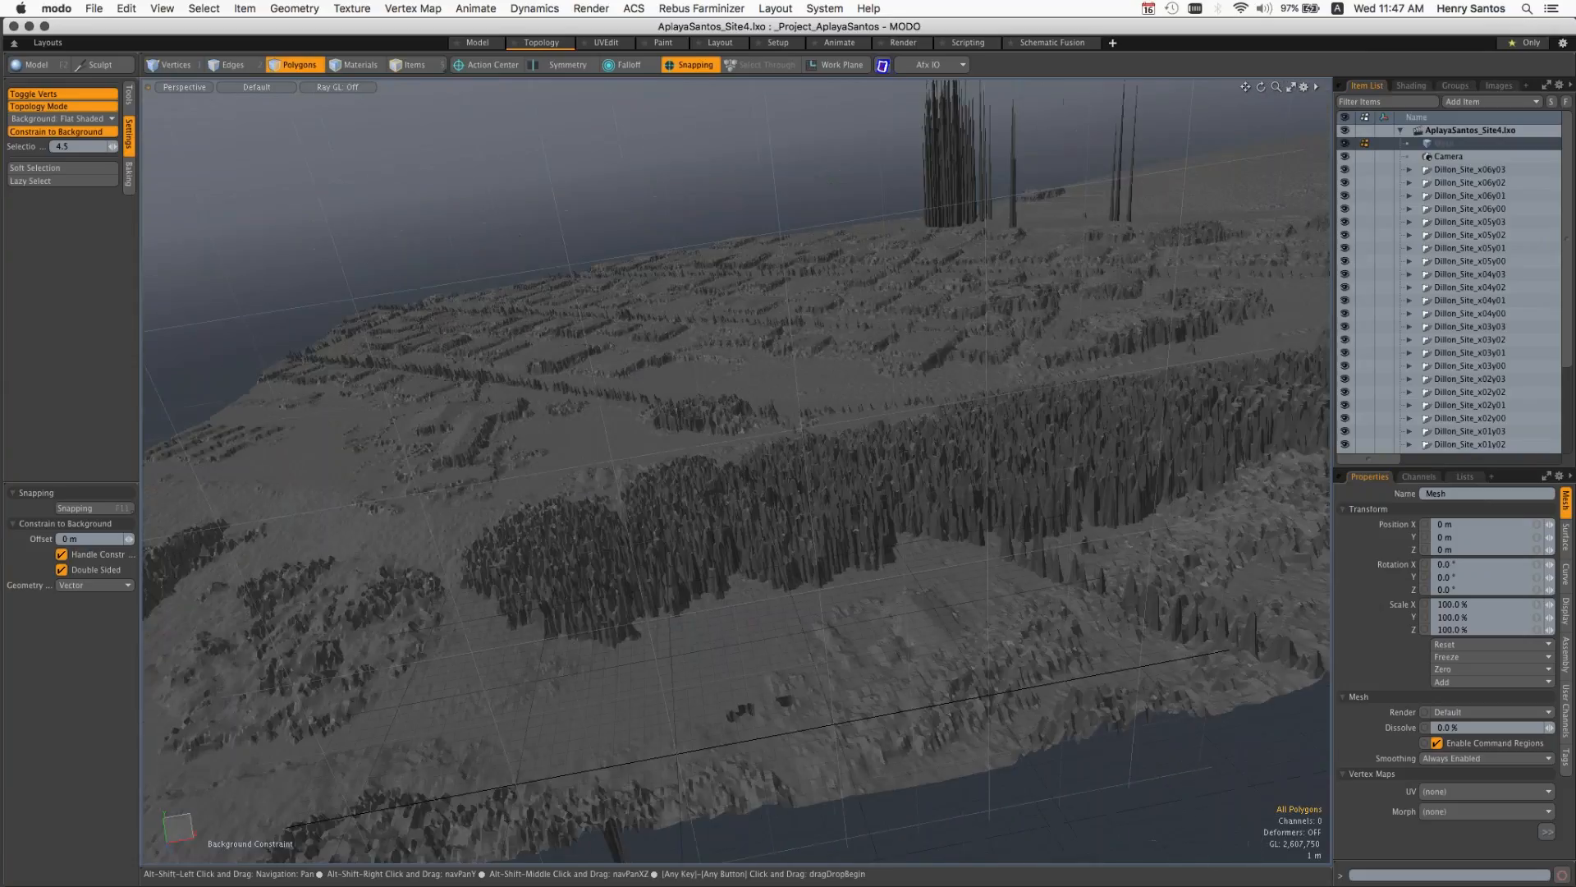
alt+drag(673, 493, 678, 575)
key(a)
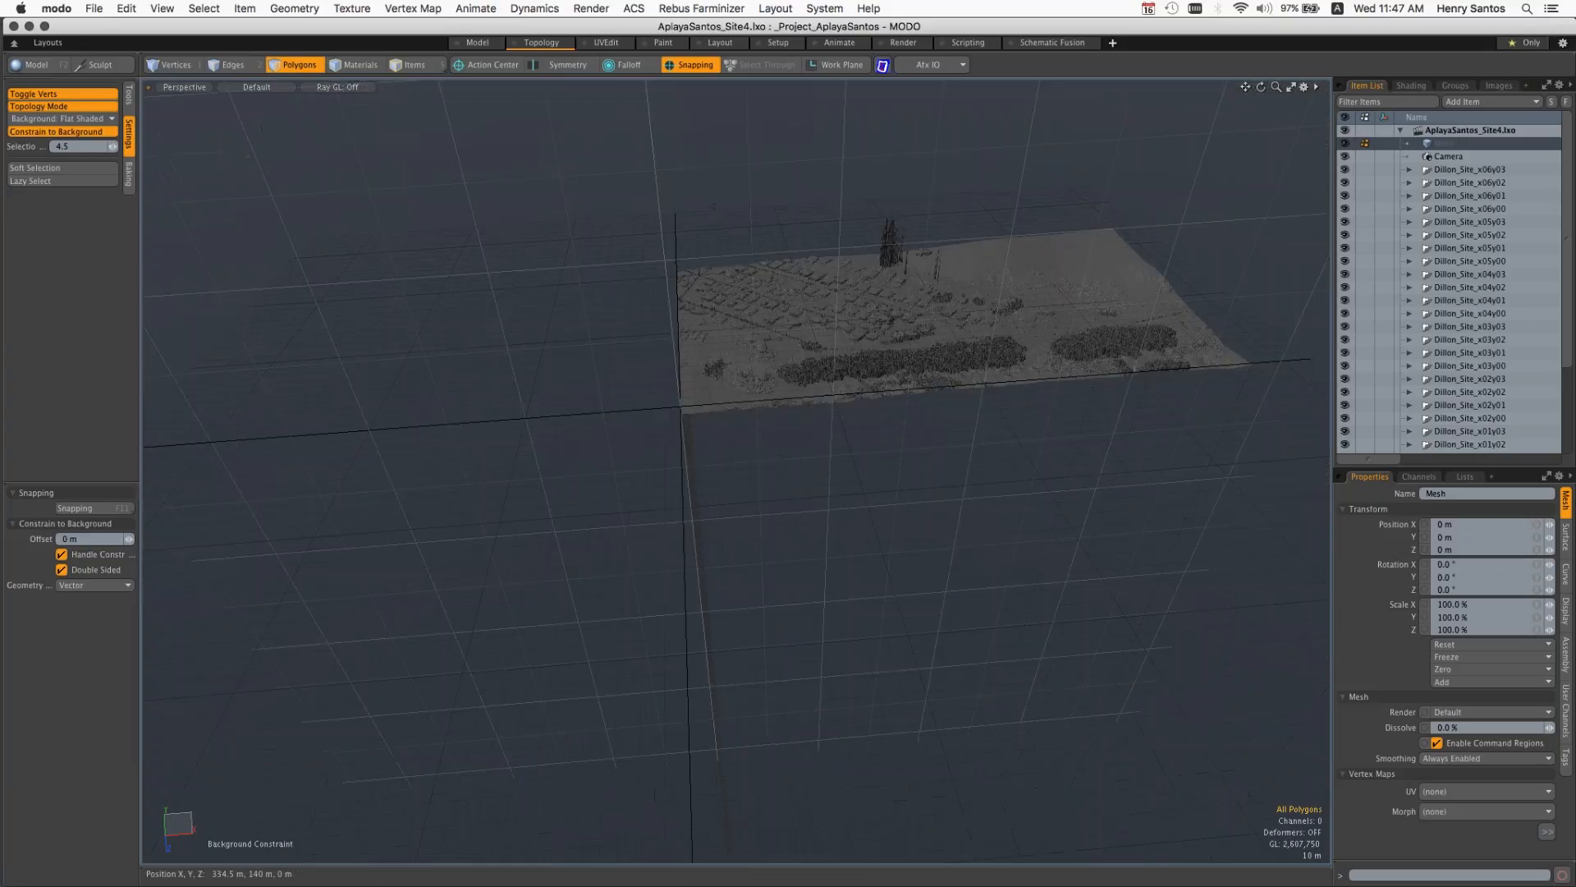
Step: Collapse the item tree of AplayaSantos_Site4.lxo and close the scene
click(1400, 131)
click(95, 9)
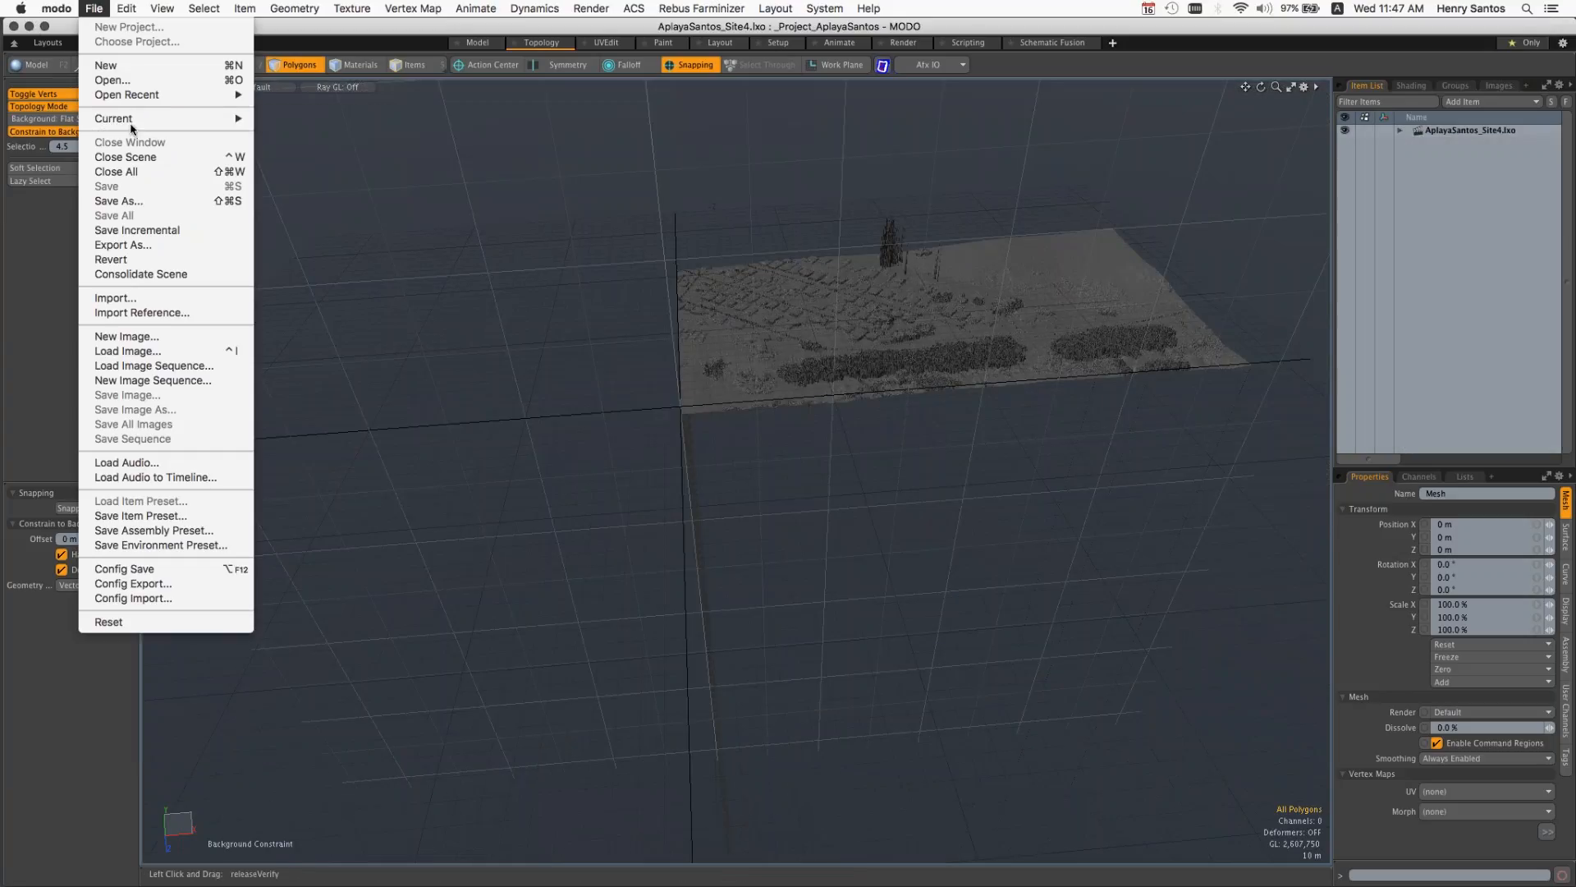
click(94, 9)
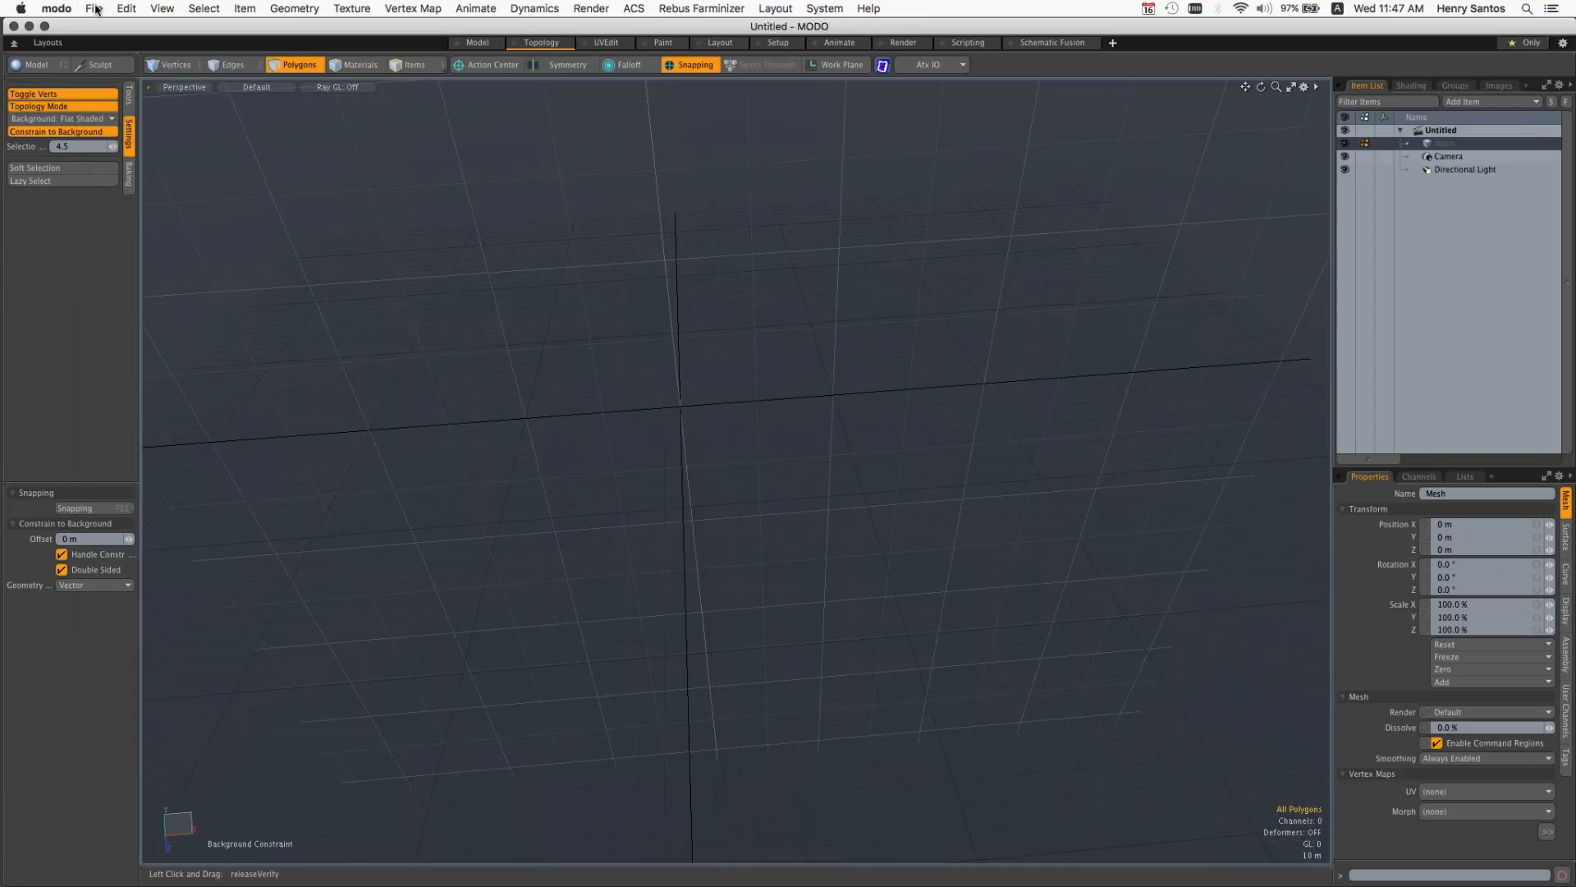
Step: Open AplayaSantos_Massing.lxo from the Scenes folder and frame the colored space layout with its grid at a low angle
click(94, 9)
click(115, 80)
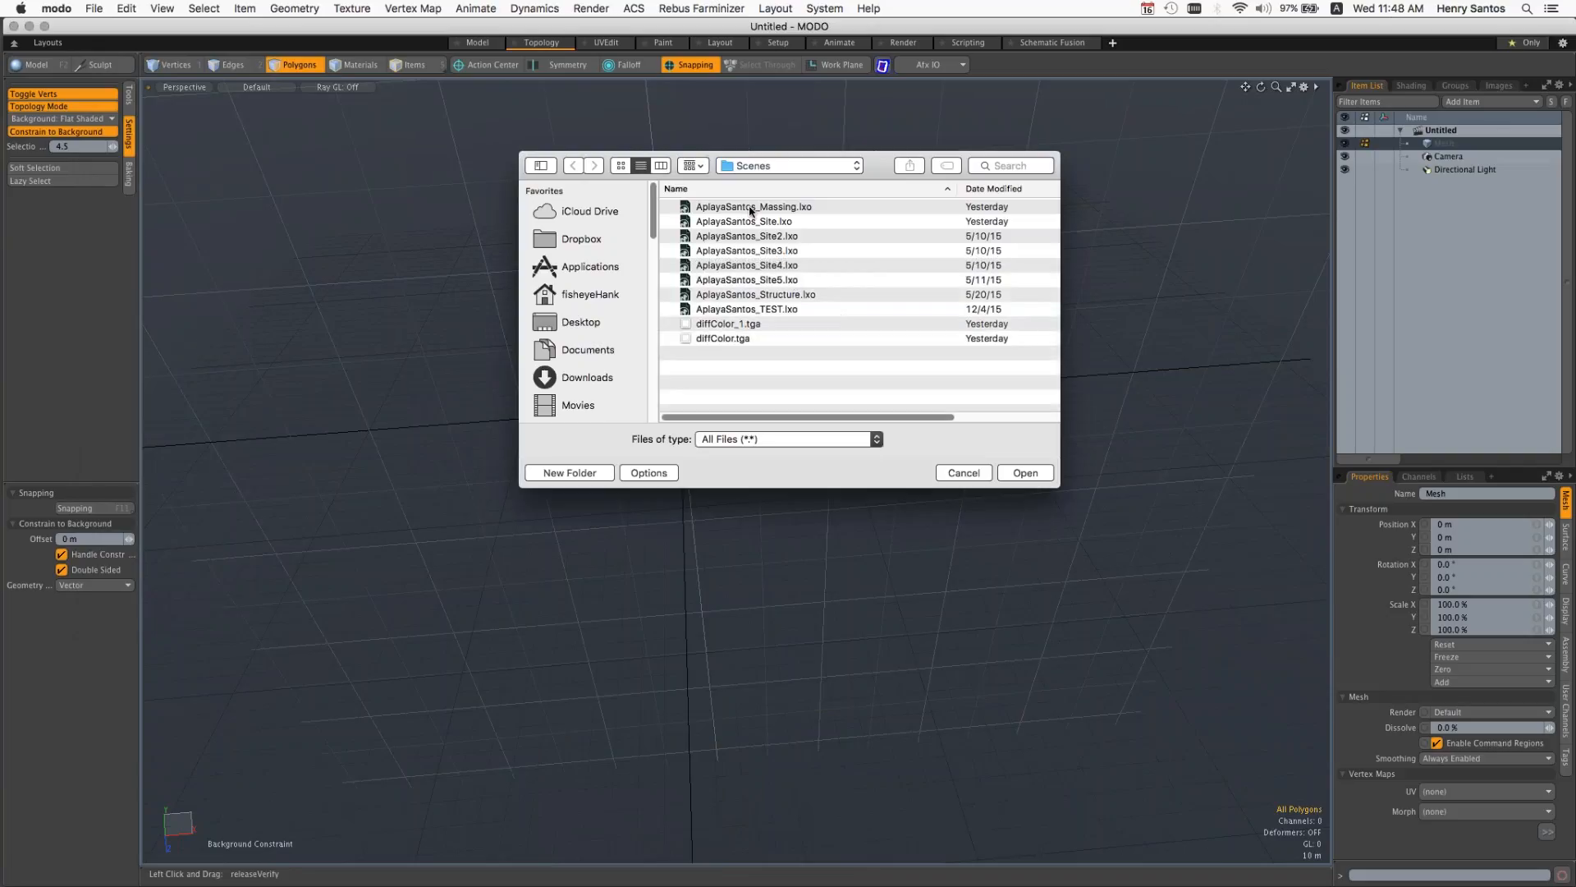
click(750, 223)
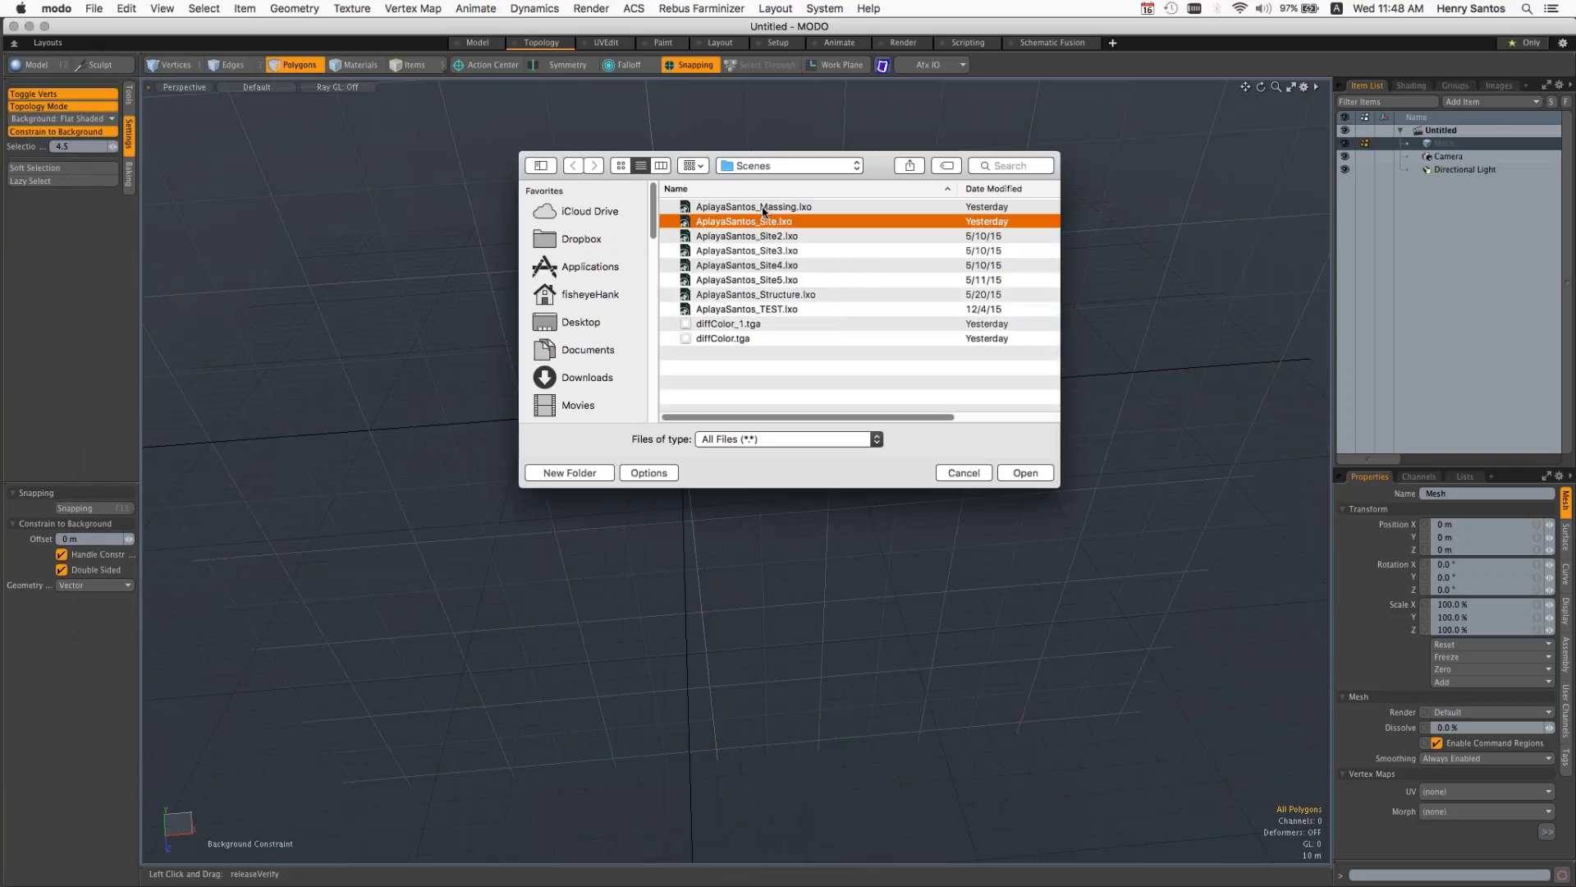
click(764, 209)
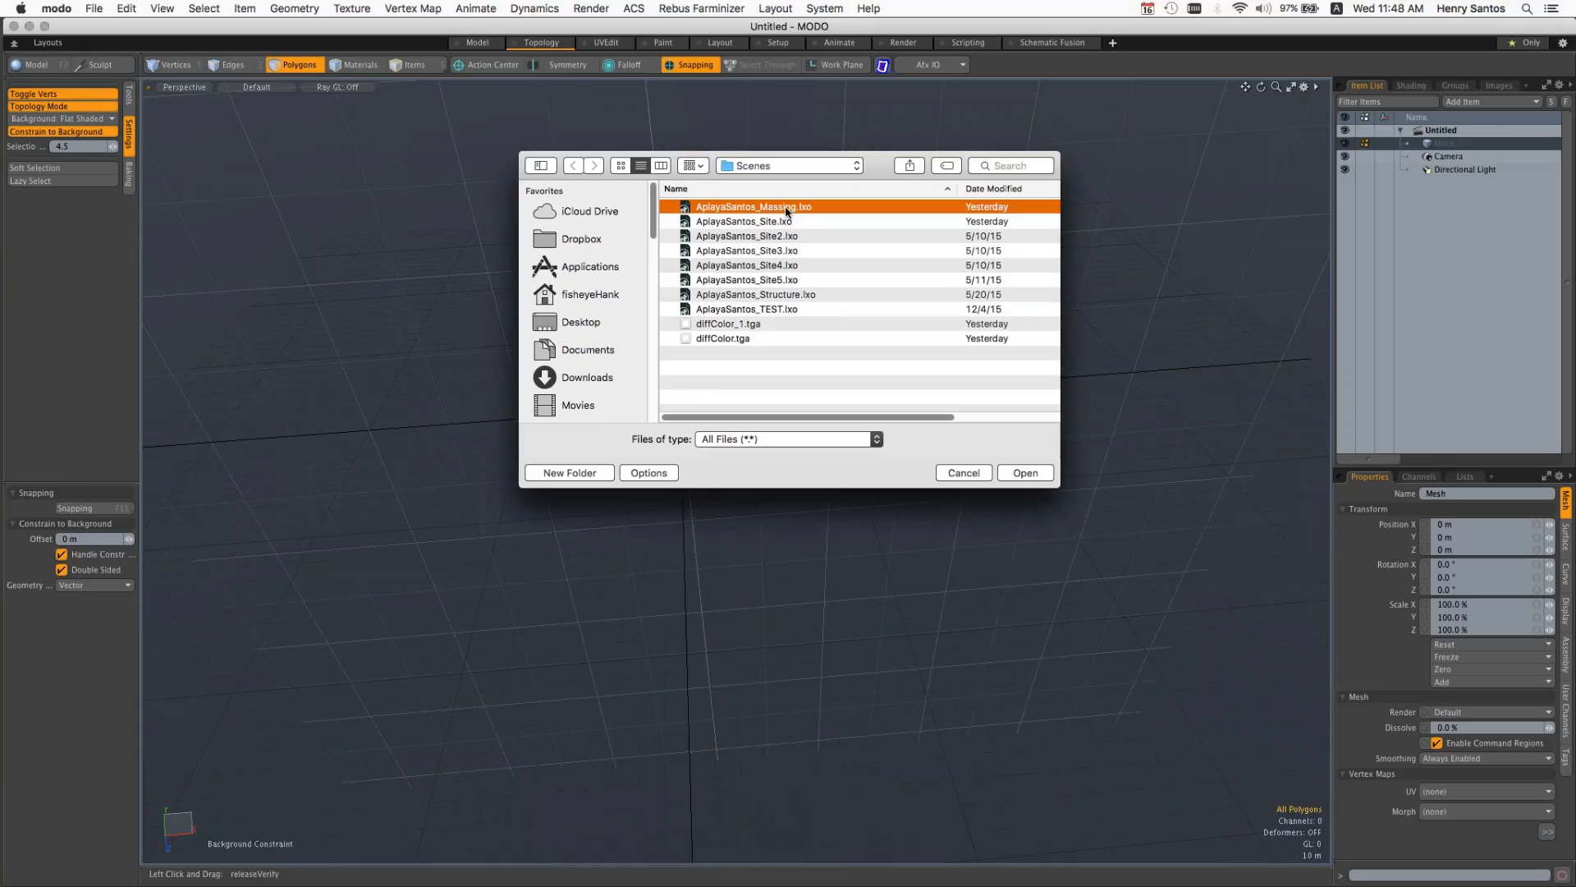
key(Return)
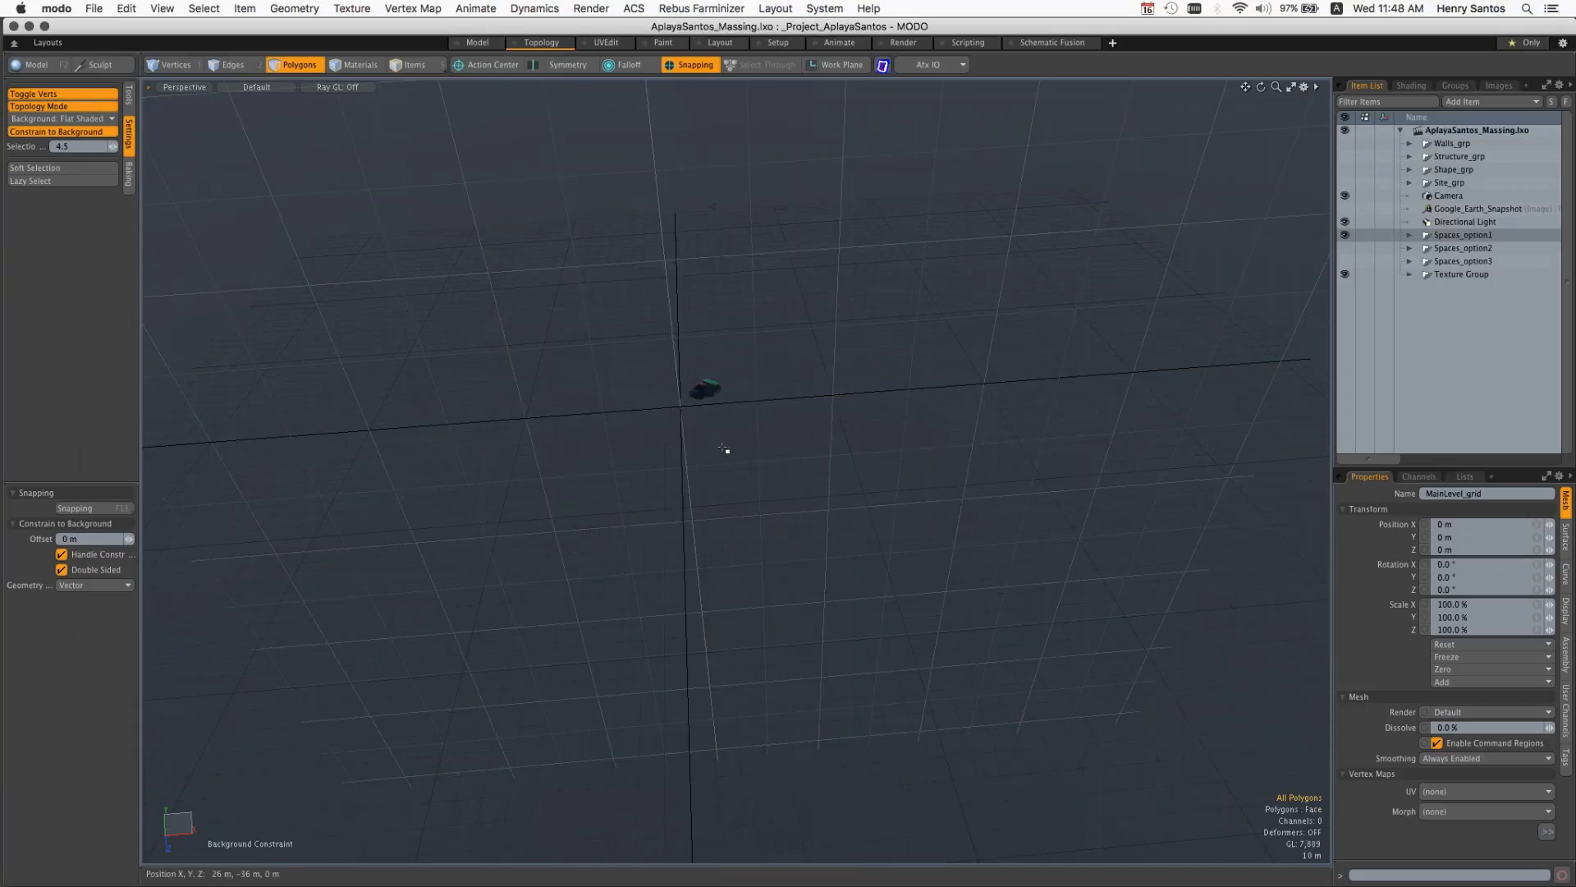
key(shift+a)
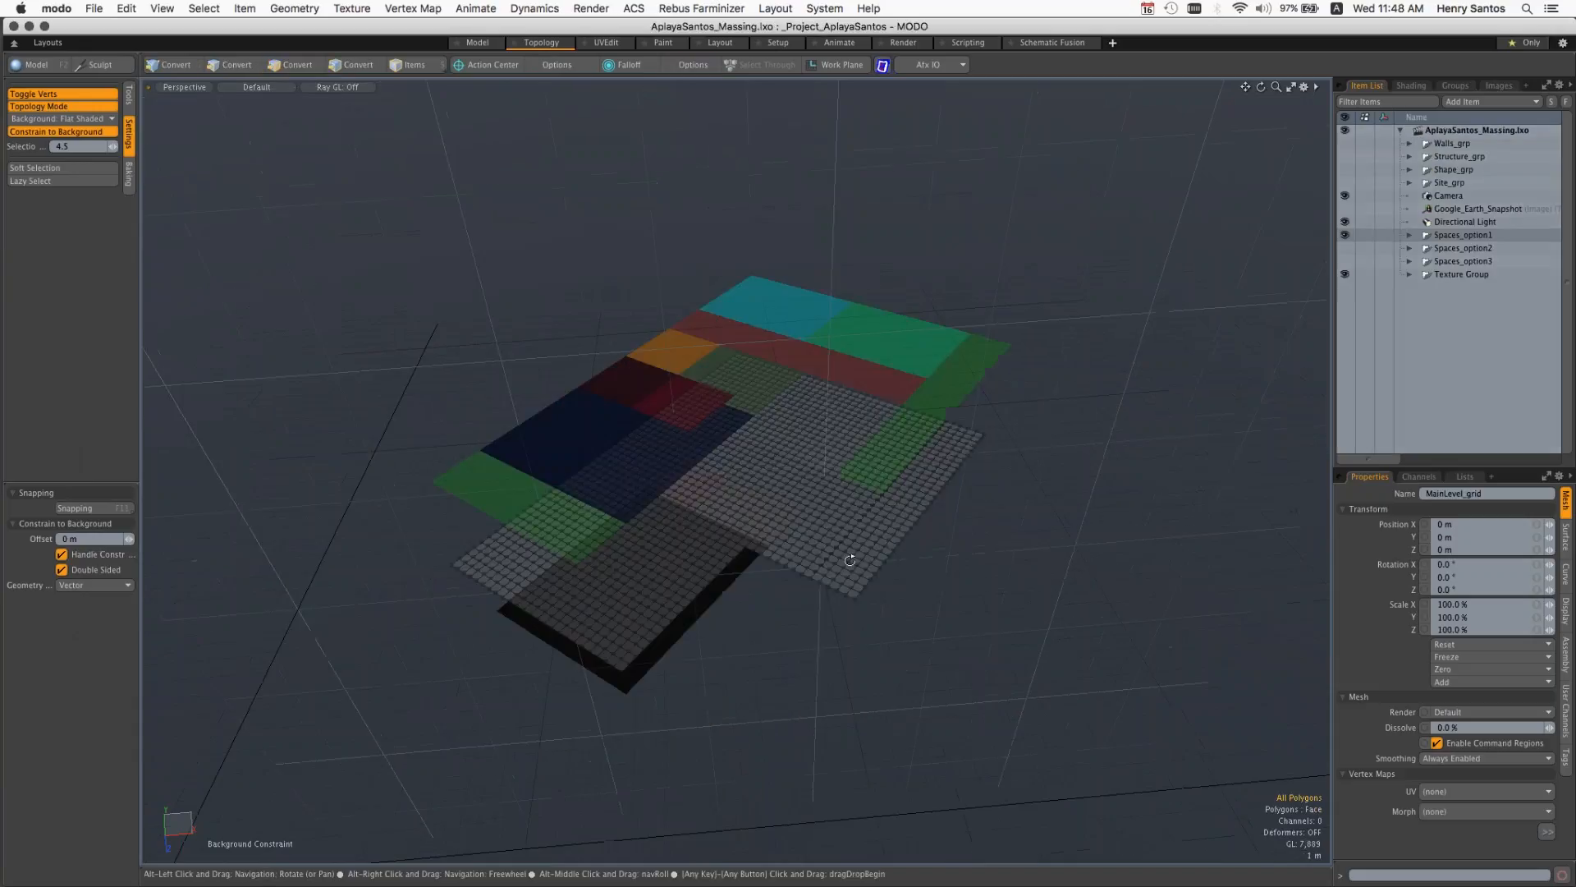
alt+drag(767, 550, 915, 480)
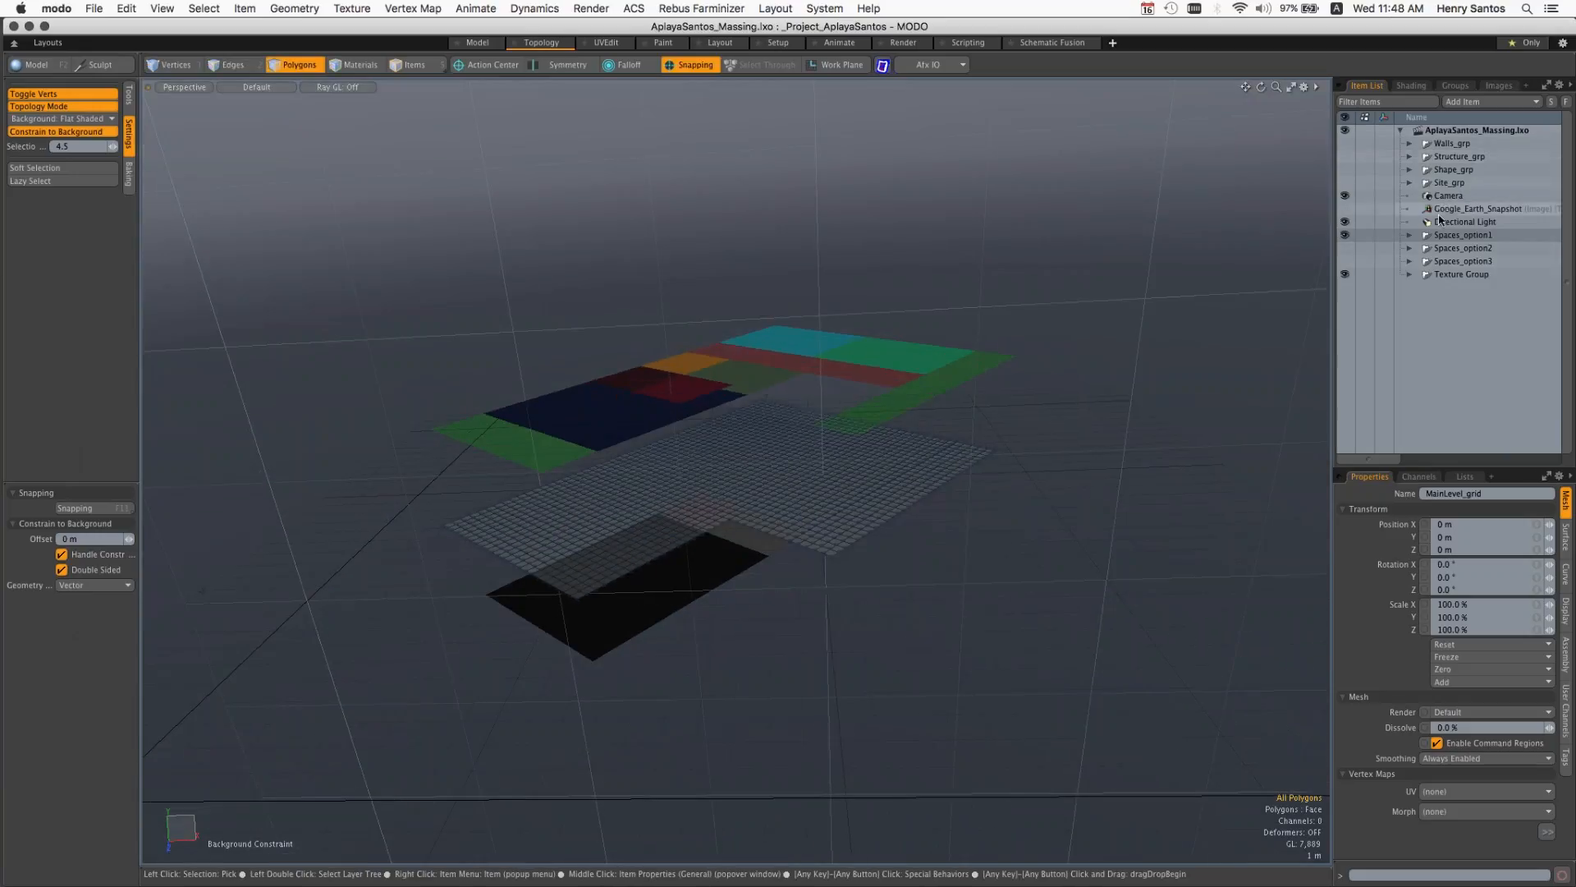
Step: Show the Google_Earth_Snapshot, Site_grp and Walls_grp items together with the Spaces_option1 layout
click(1349, 208)
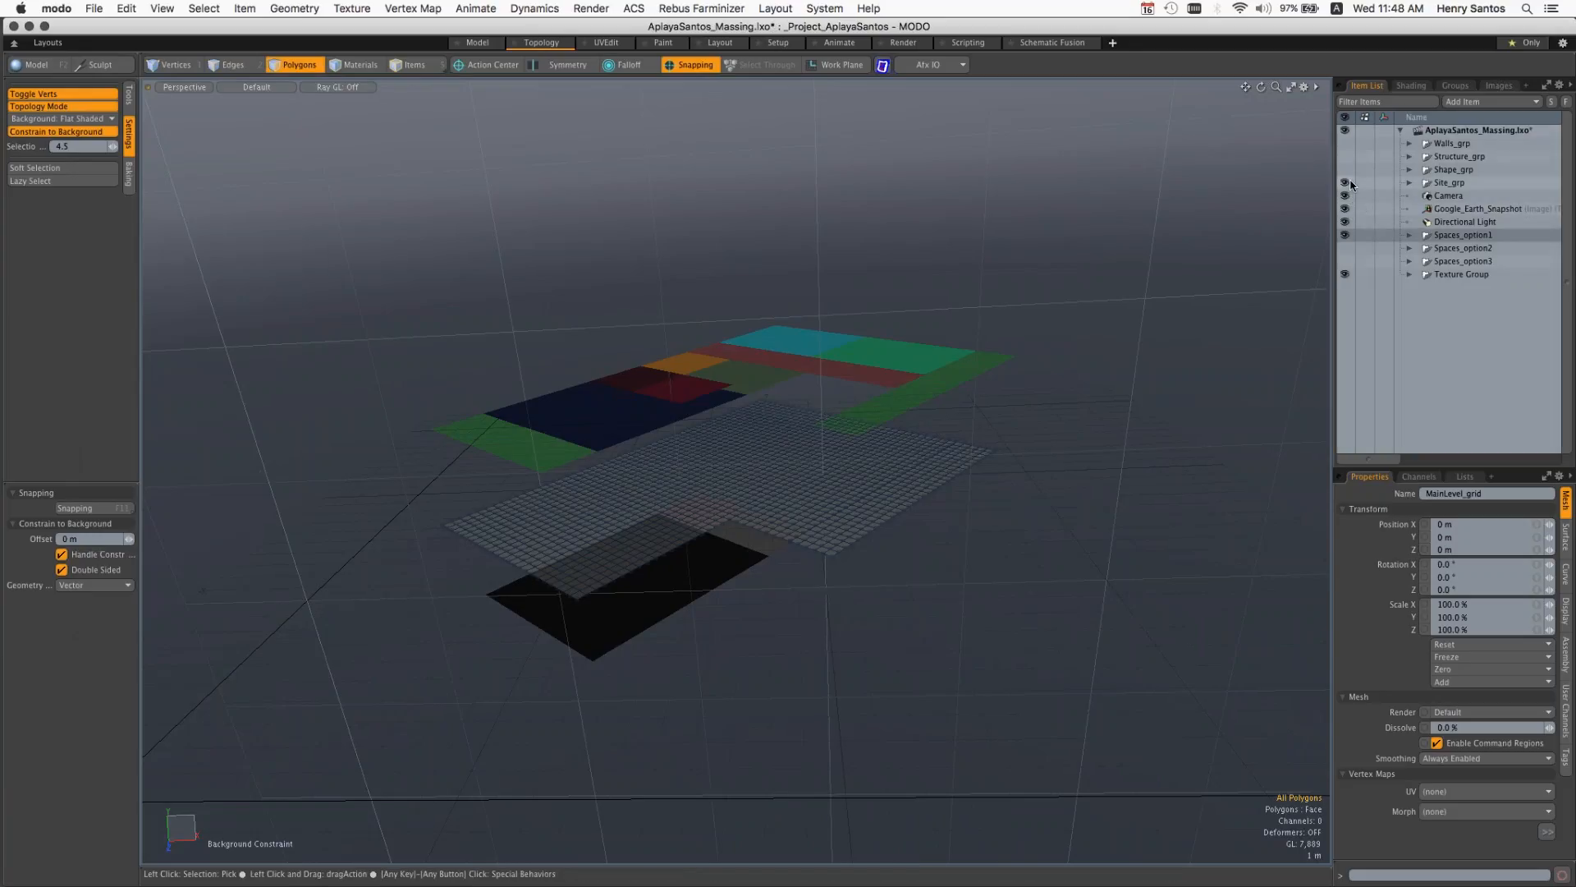
click(1345, 183)
key(alt)
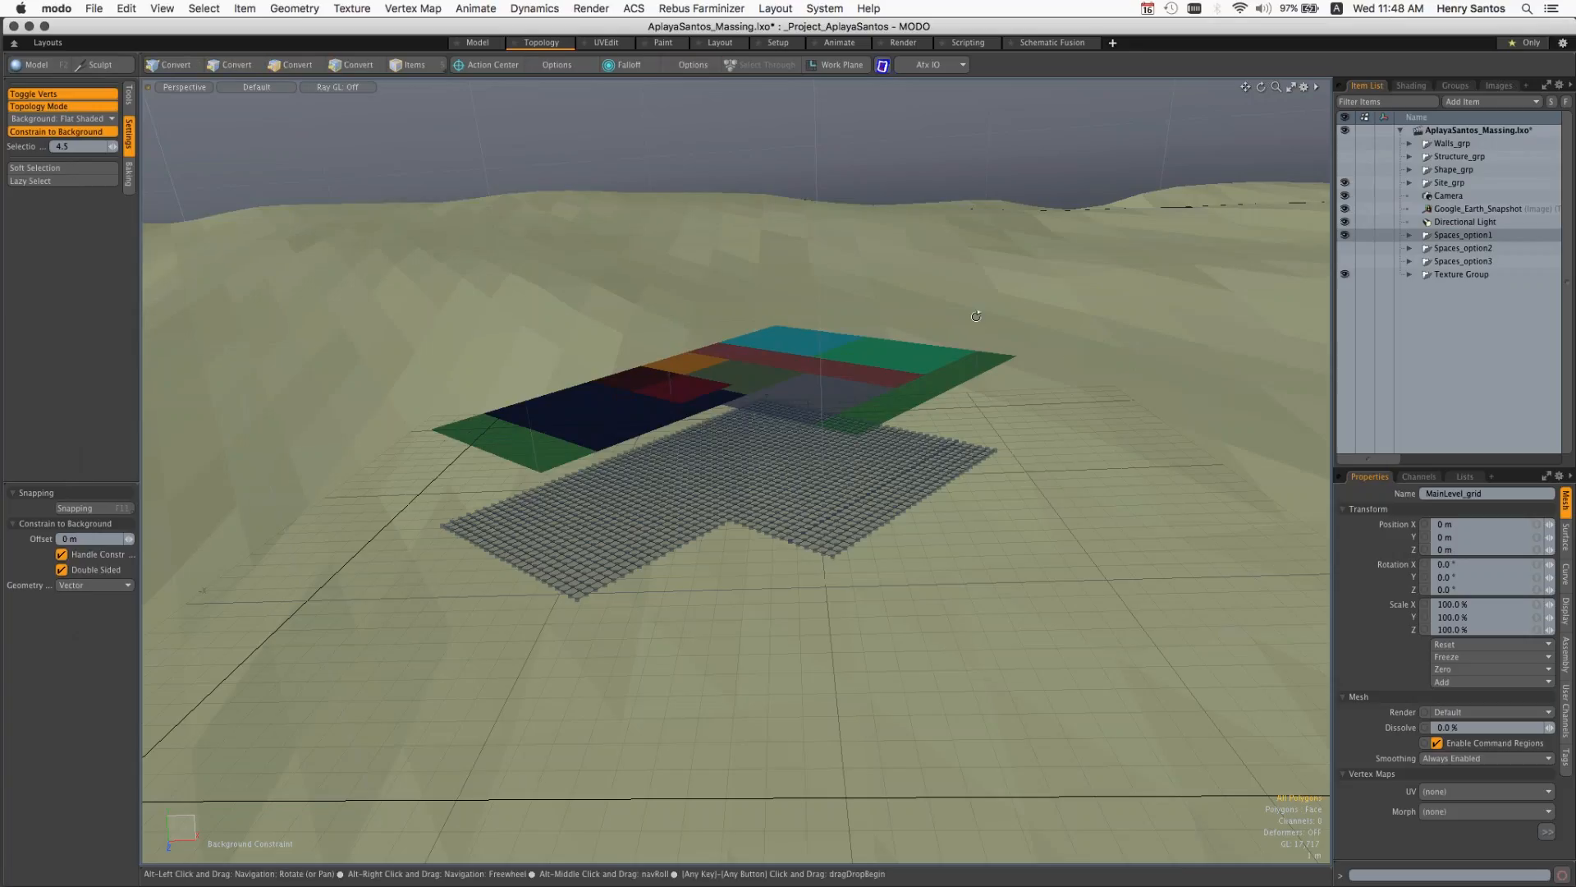
alt+drag(976, 316, 877, 349)
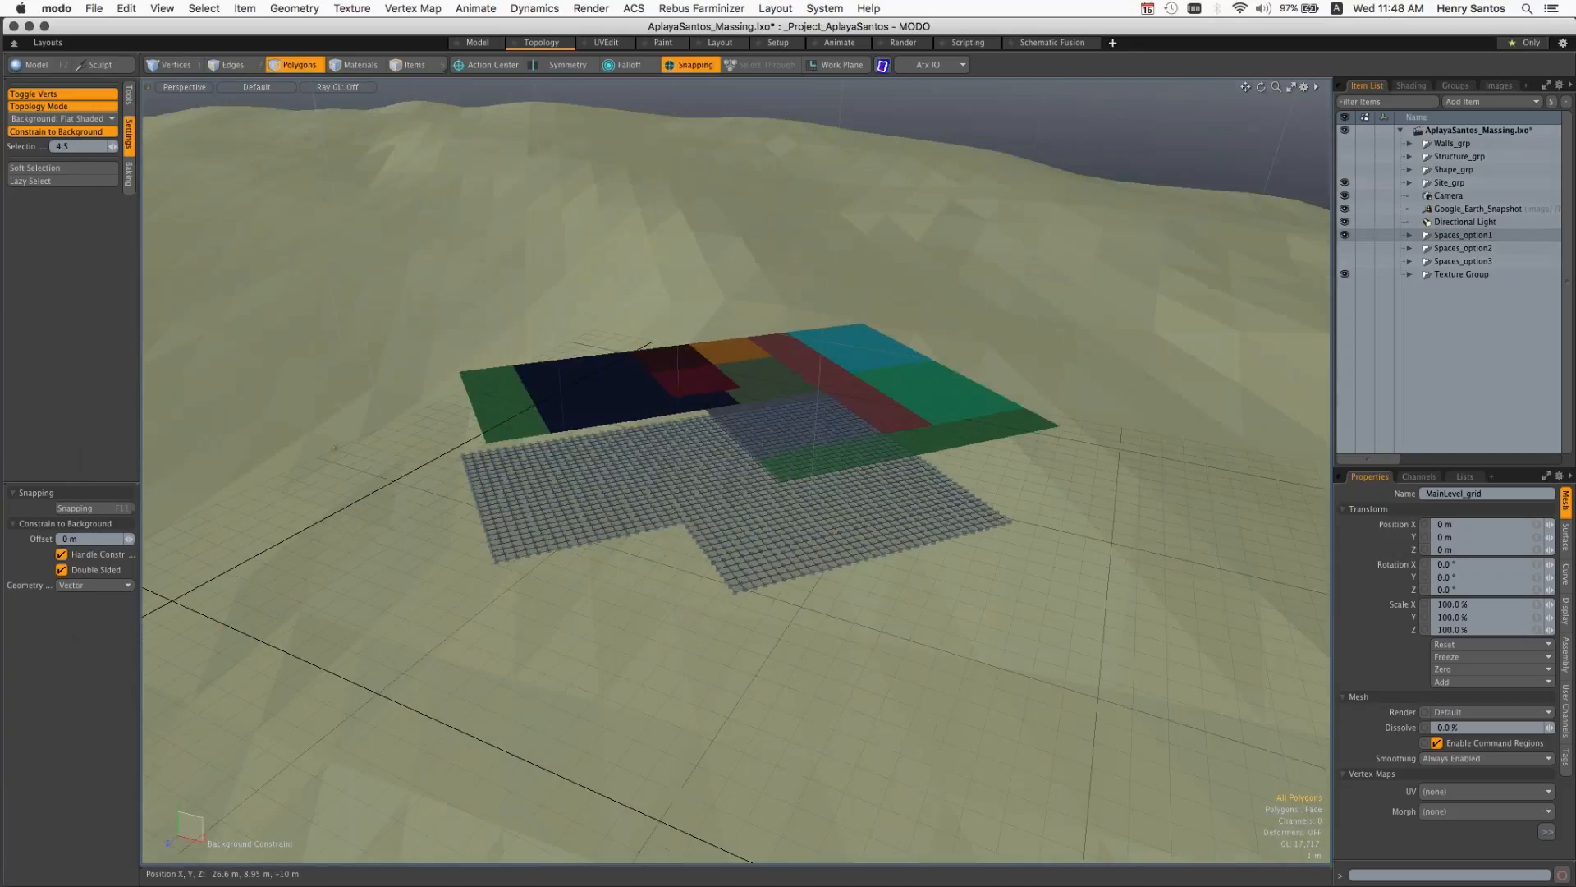
click(1347, 144)
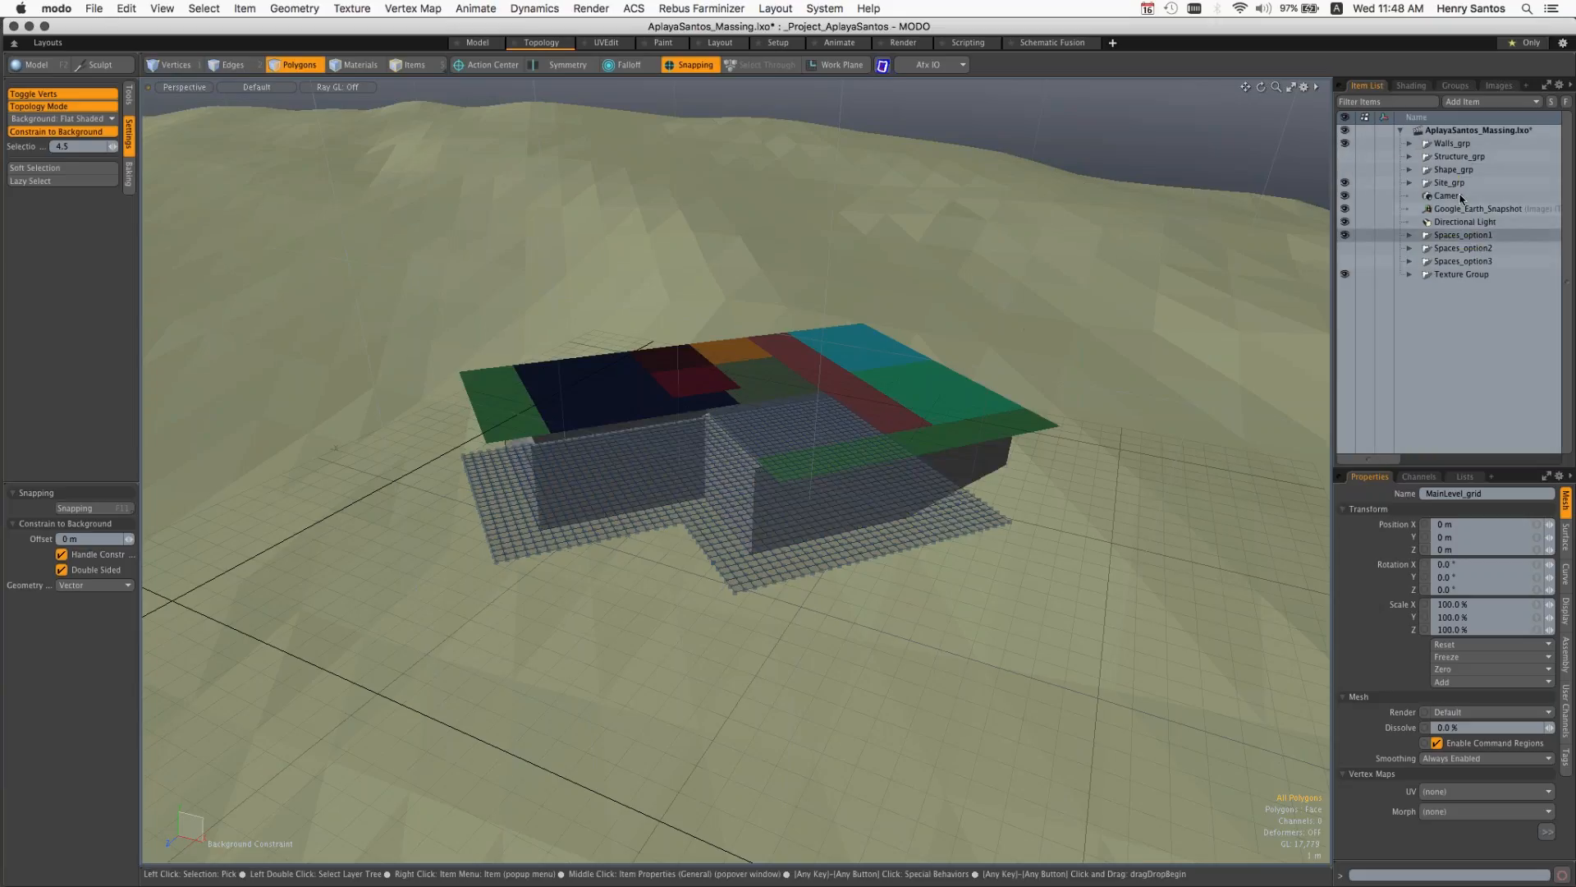
Step: Show the Shape_grp volumes, replace the Spaces_option1 layout with Spaces_option2, and expand the Spaces_option2 items
click(1344, 170)
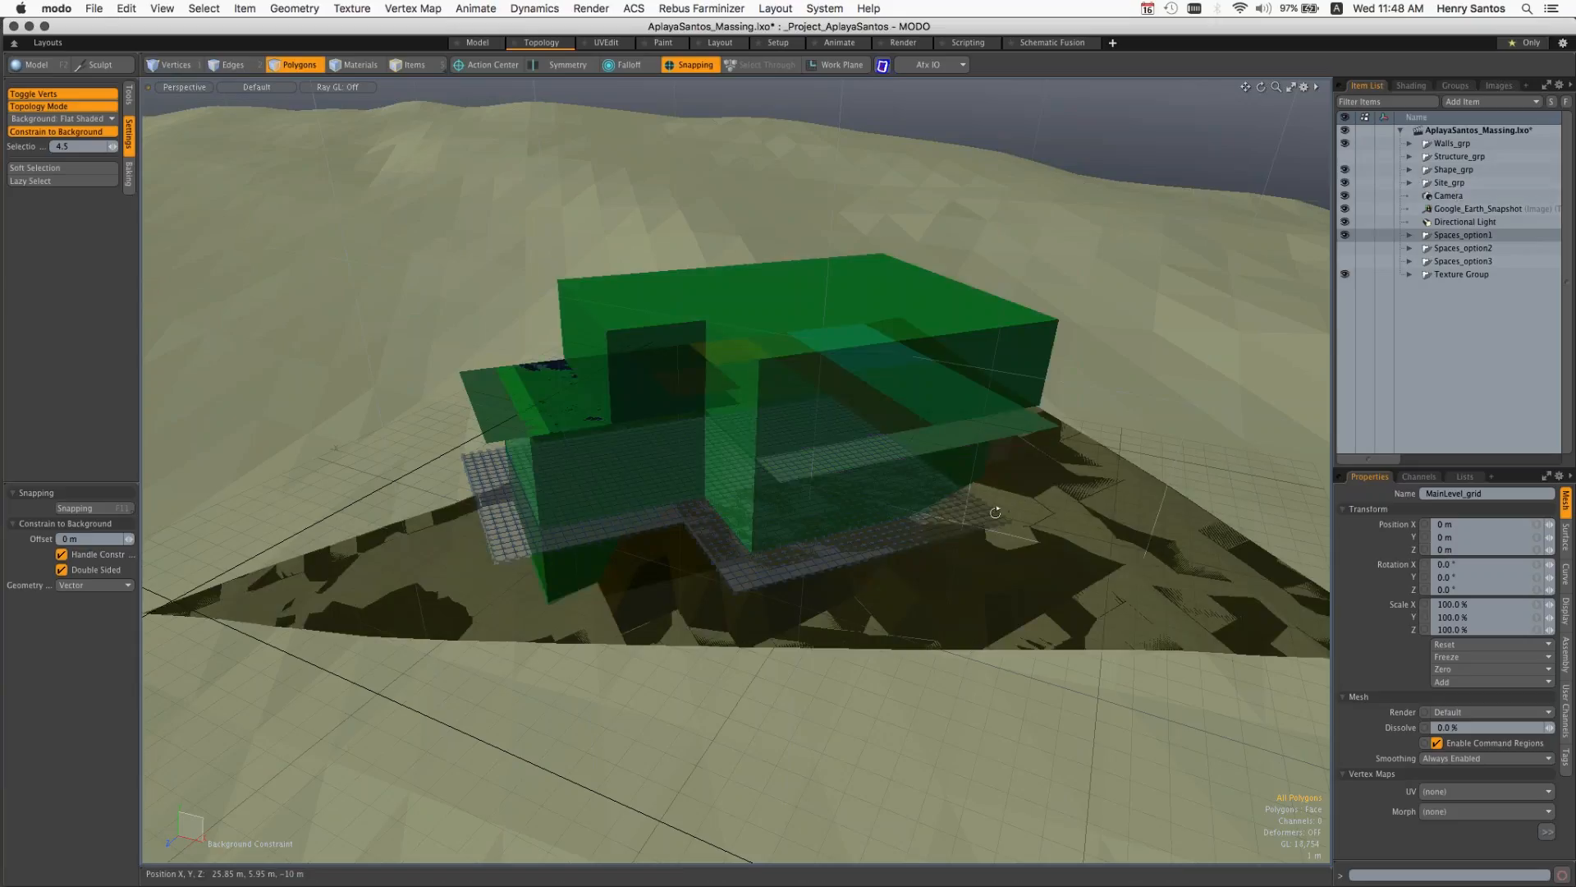
mouse_move(995, 512)
alt+mouse_down()
mouse_move(944, 517)
mouse_move(1002, 470)
mouse_move(998, 519)
alt+mouse_up()
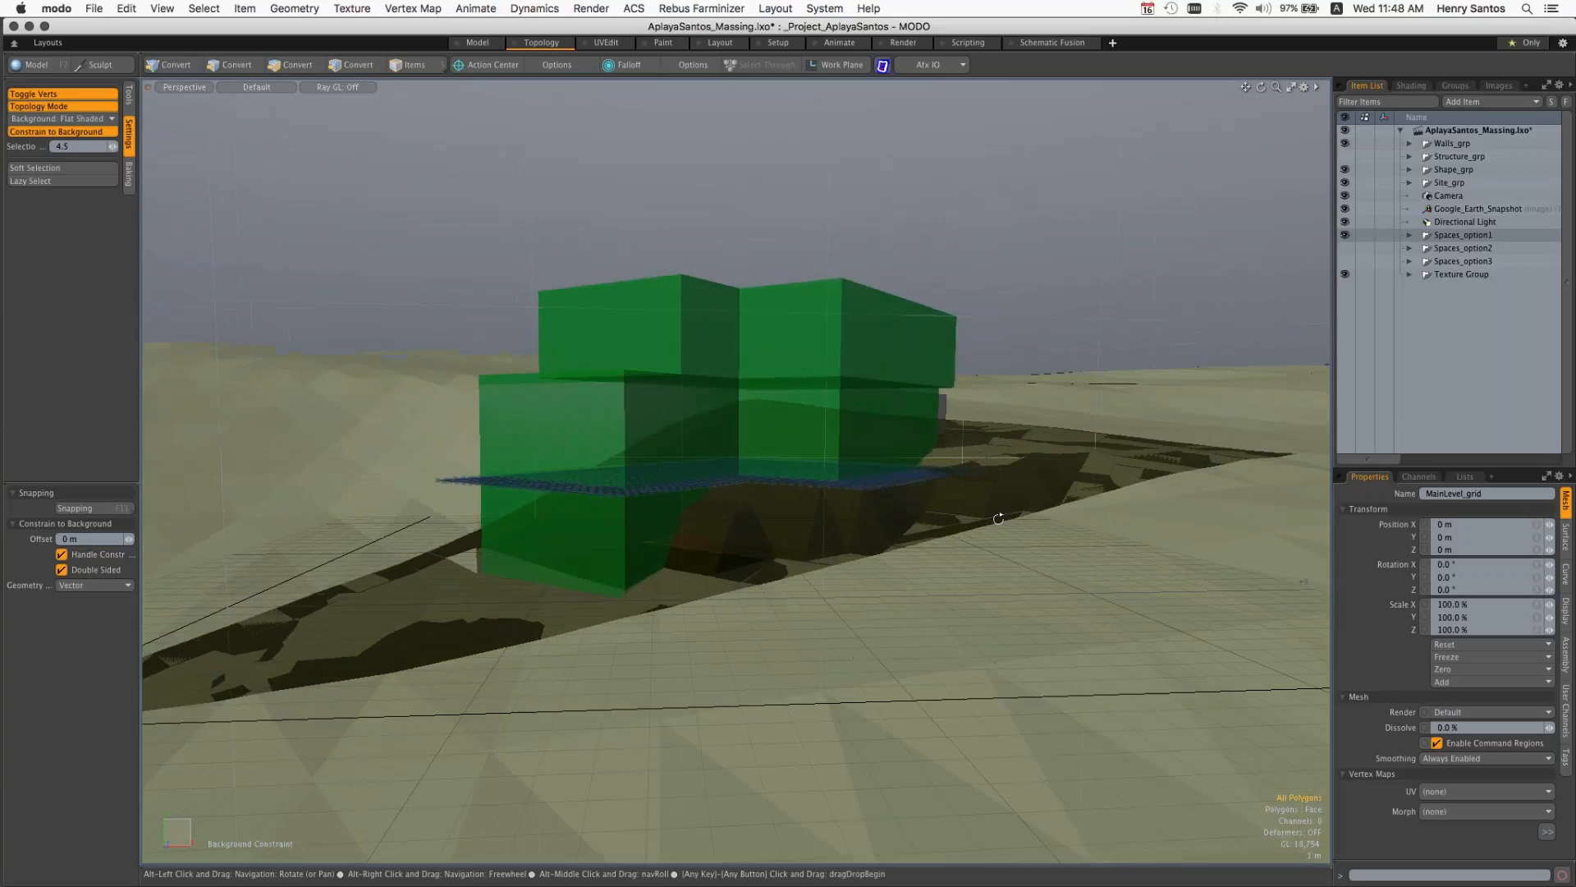
click(1406, 238)
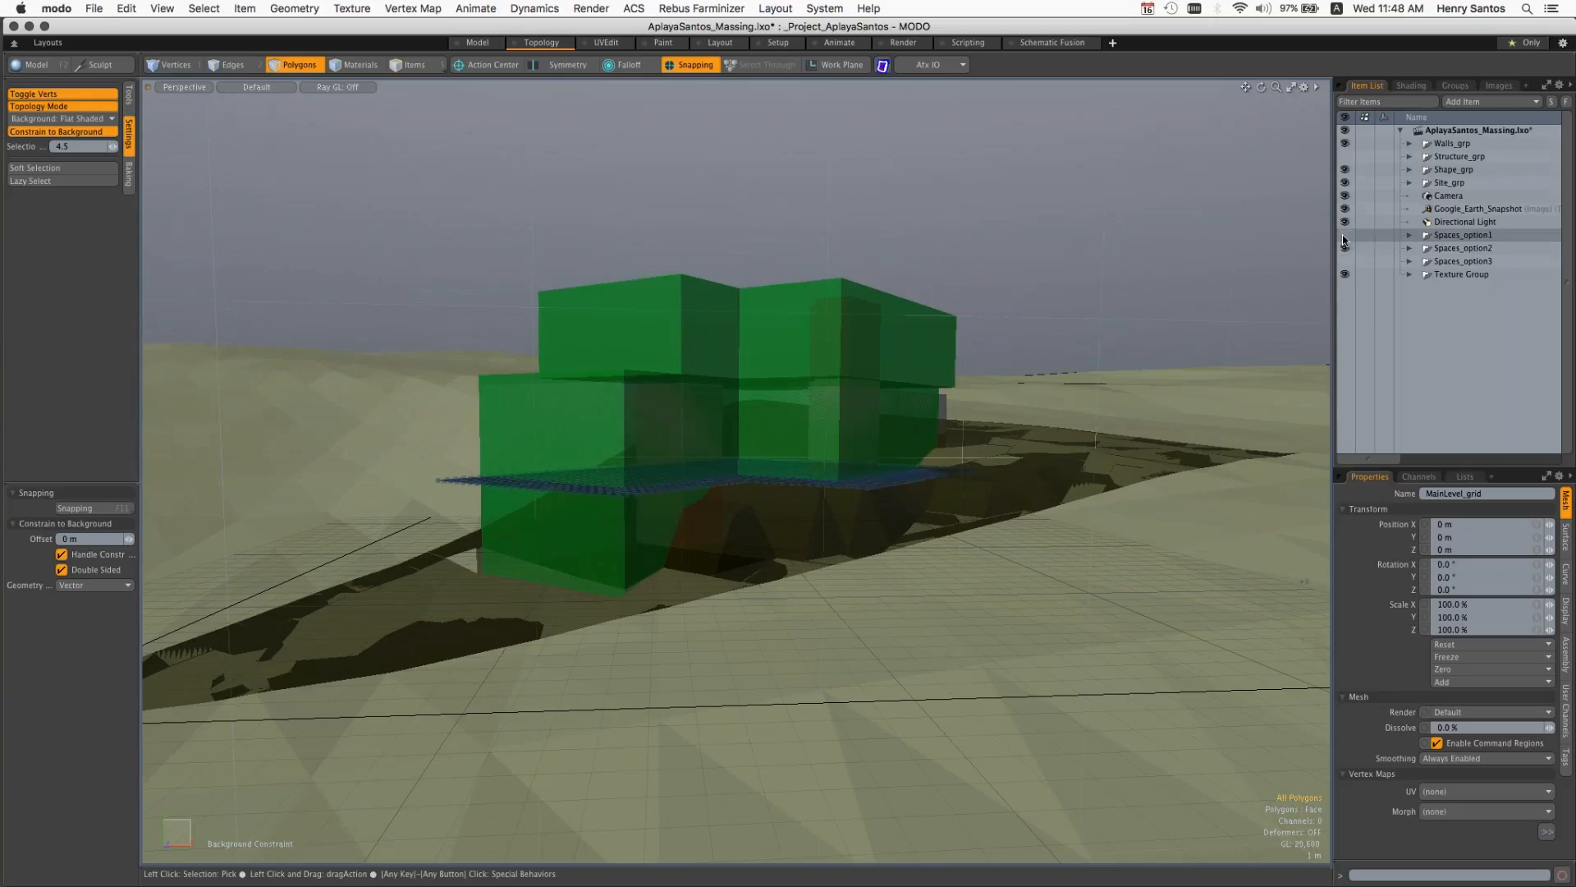
click(1409, 248)
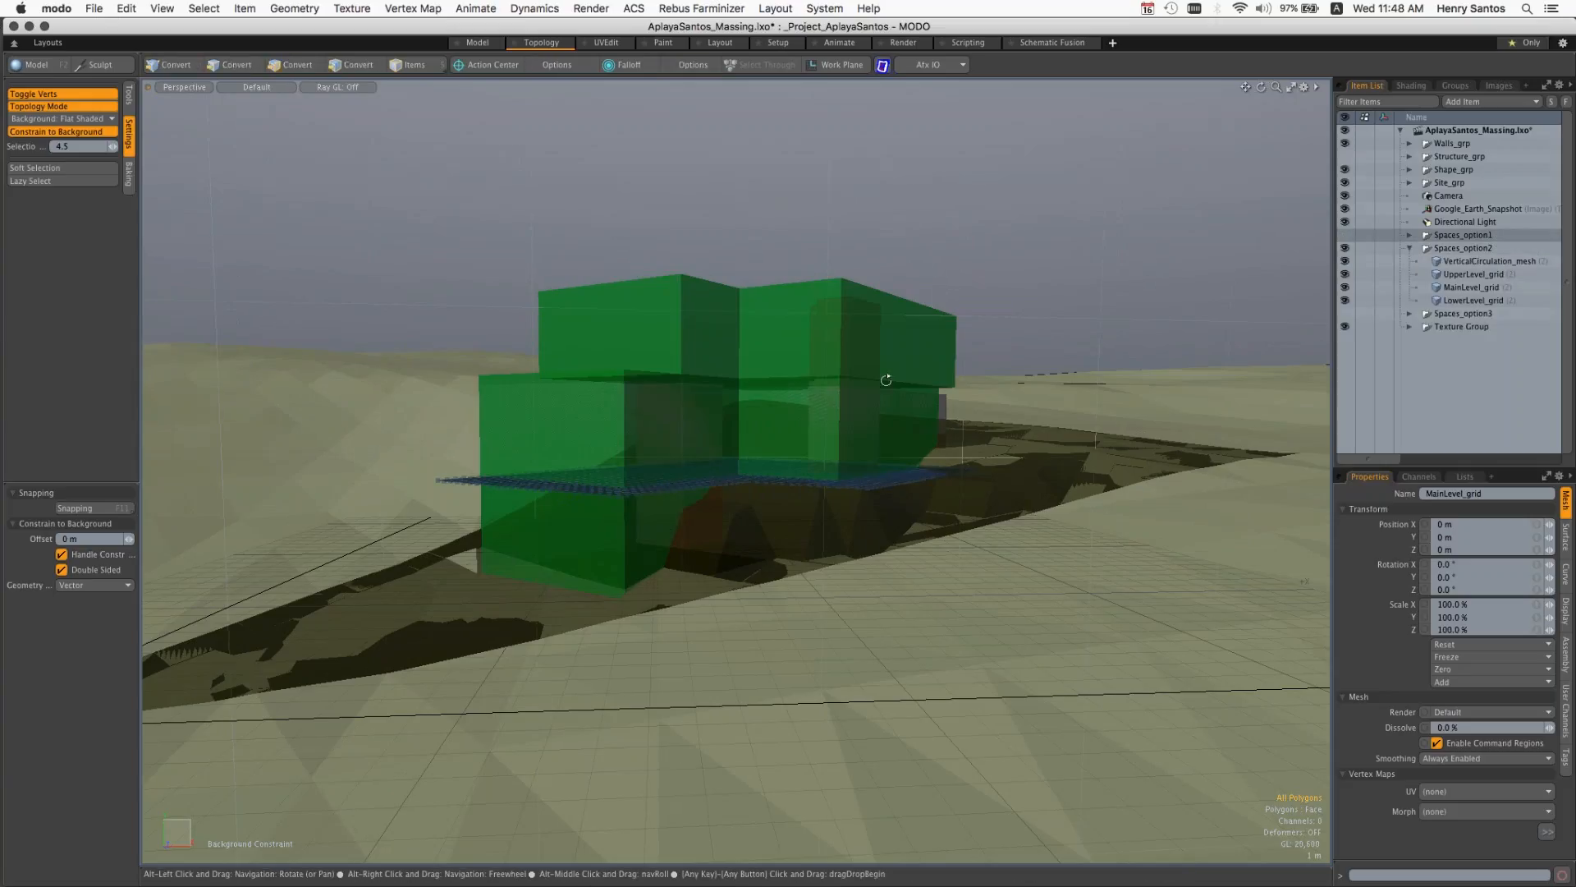
alt+drag(887, 380, 768, 411)
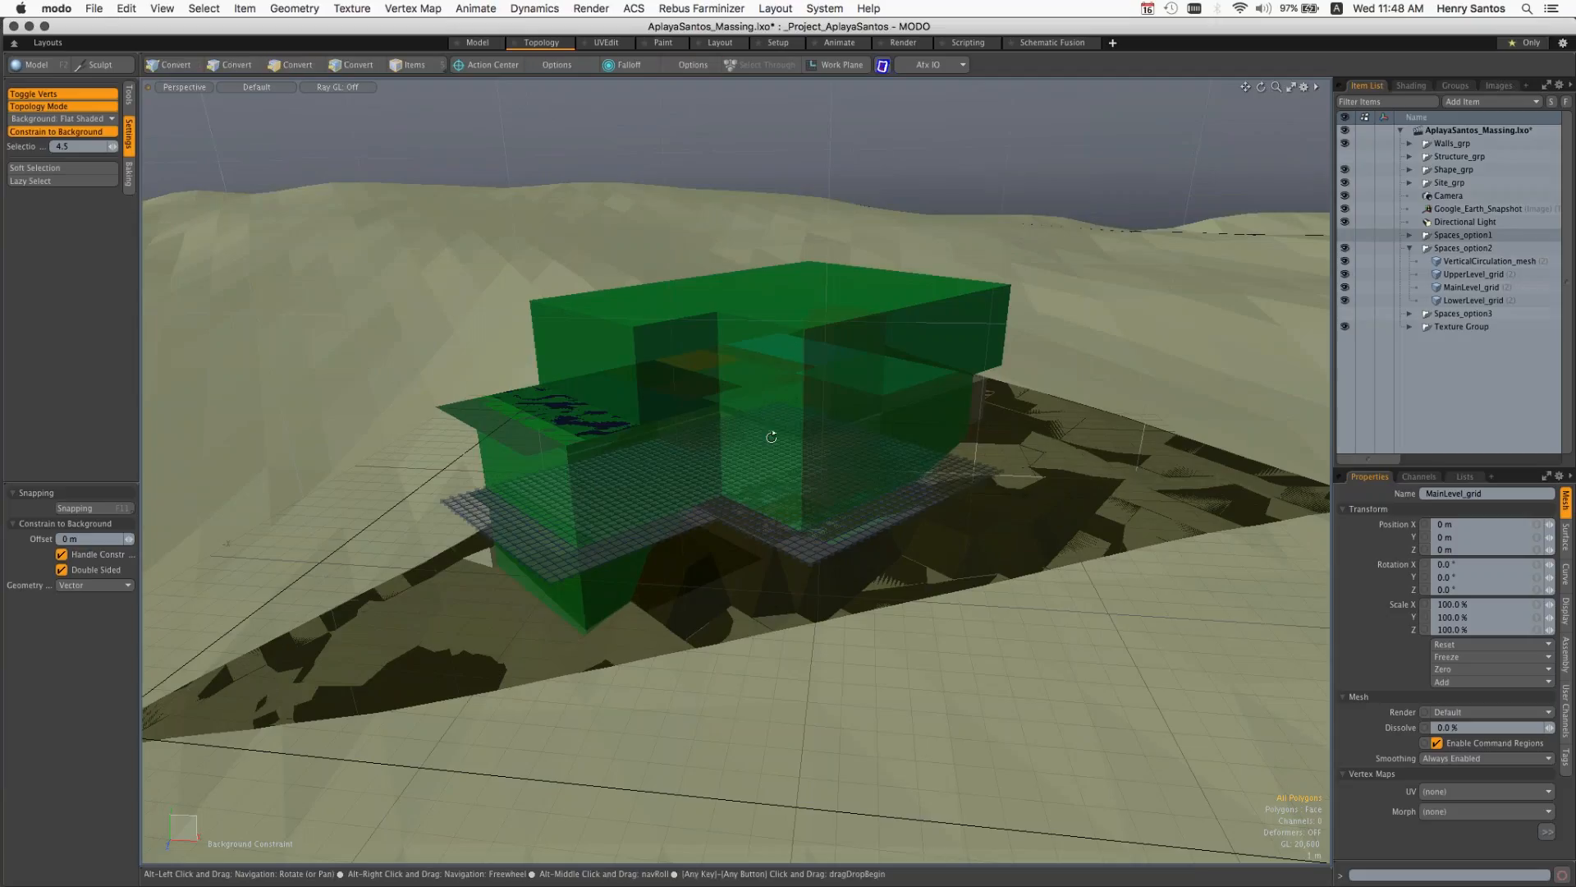
alt+drag(772, 437, 706, 390)
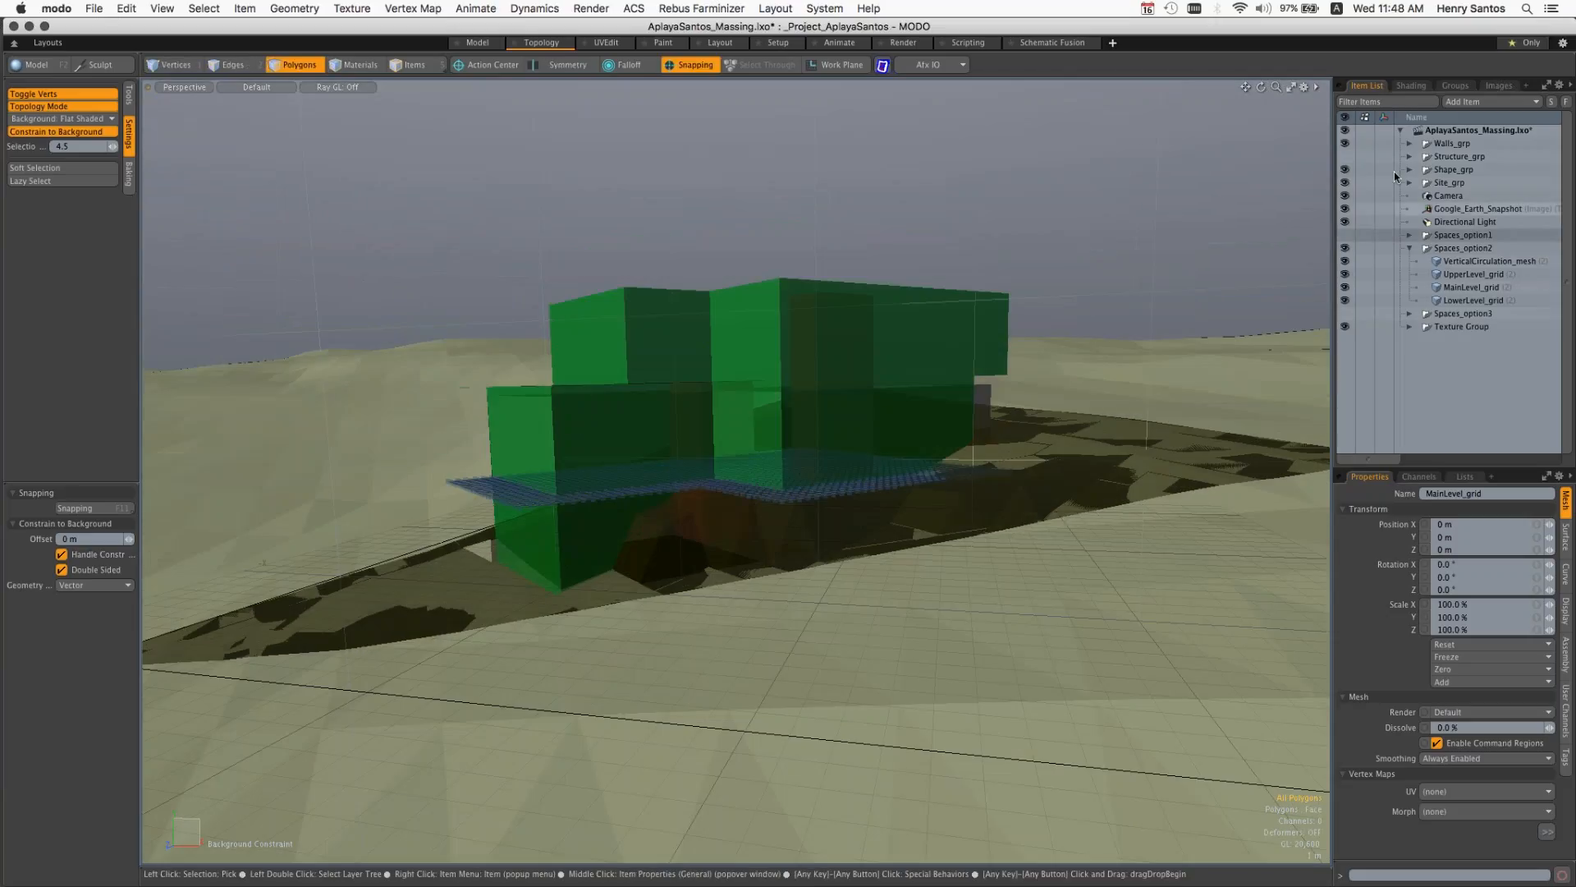
Step: Collapse the AplayaSantos_Massing.lxo item tree and open AplayaSantos_Structure.lxo from the Scenes folder
click(1400, 131)
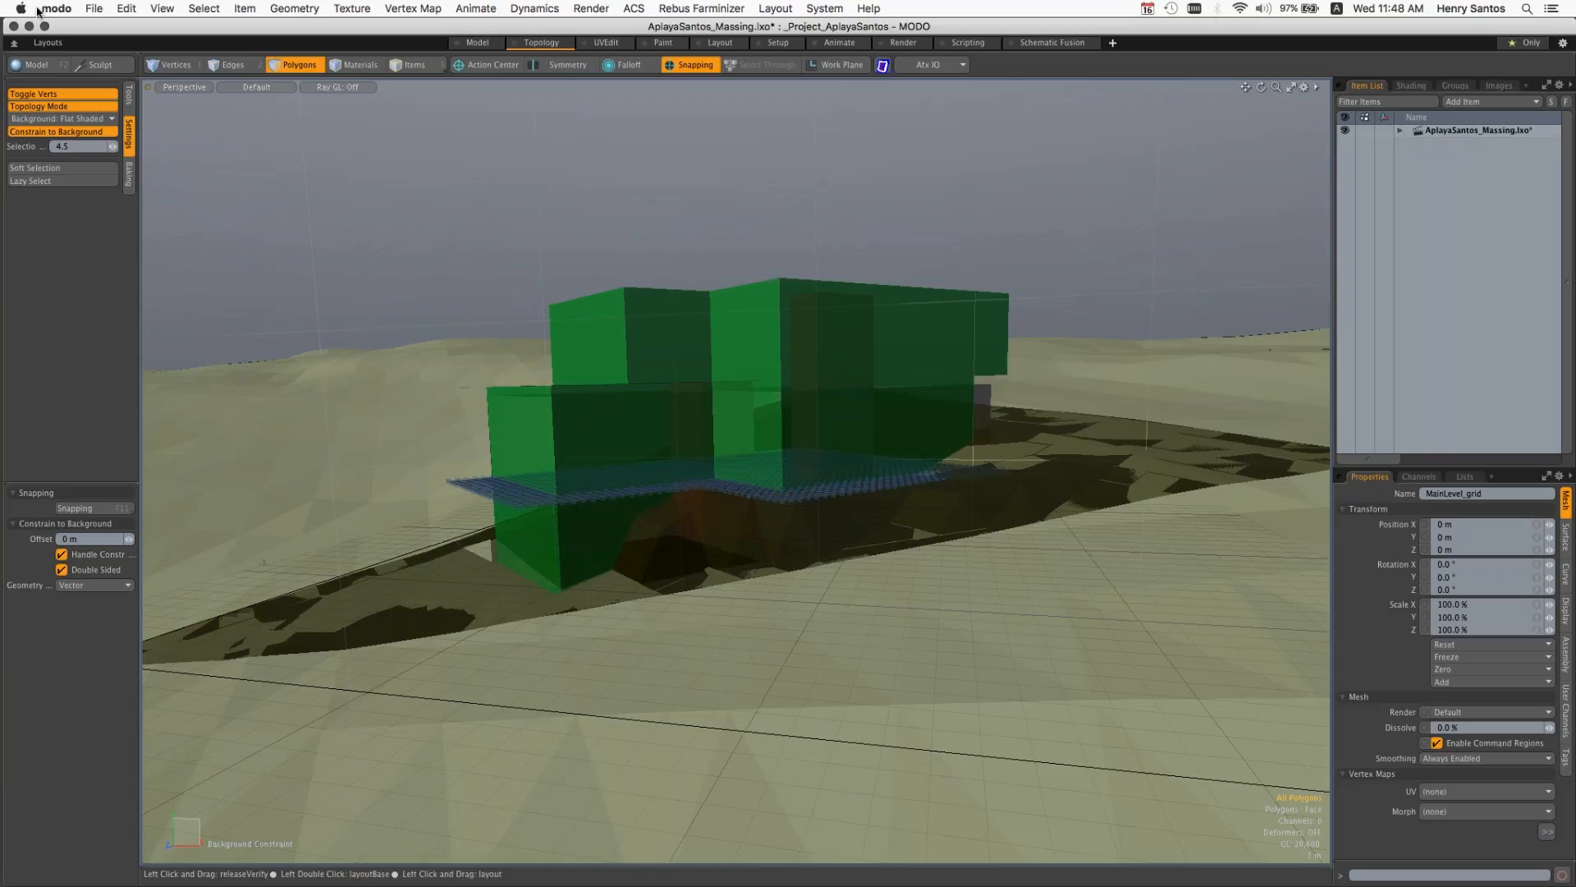
click(104, 8)
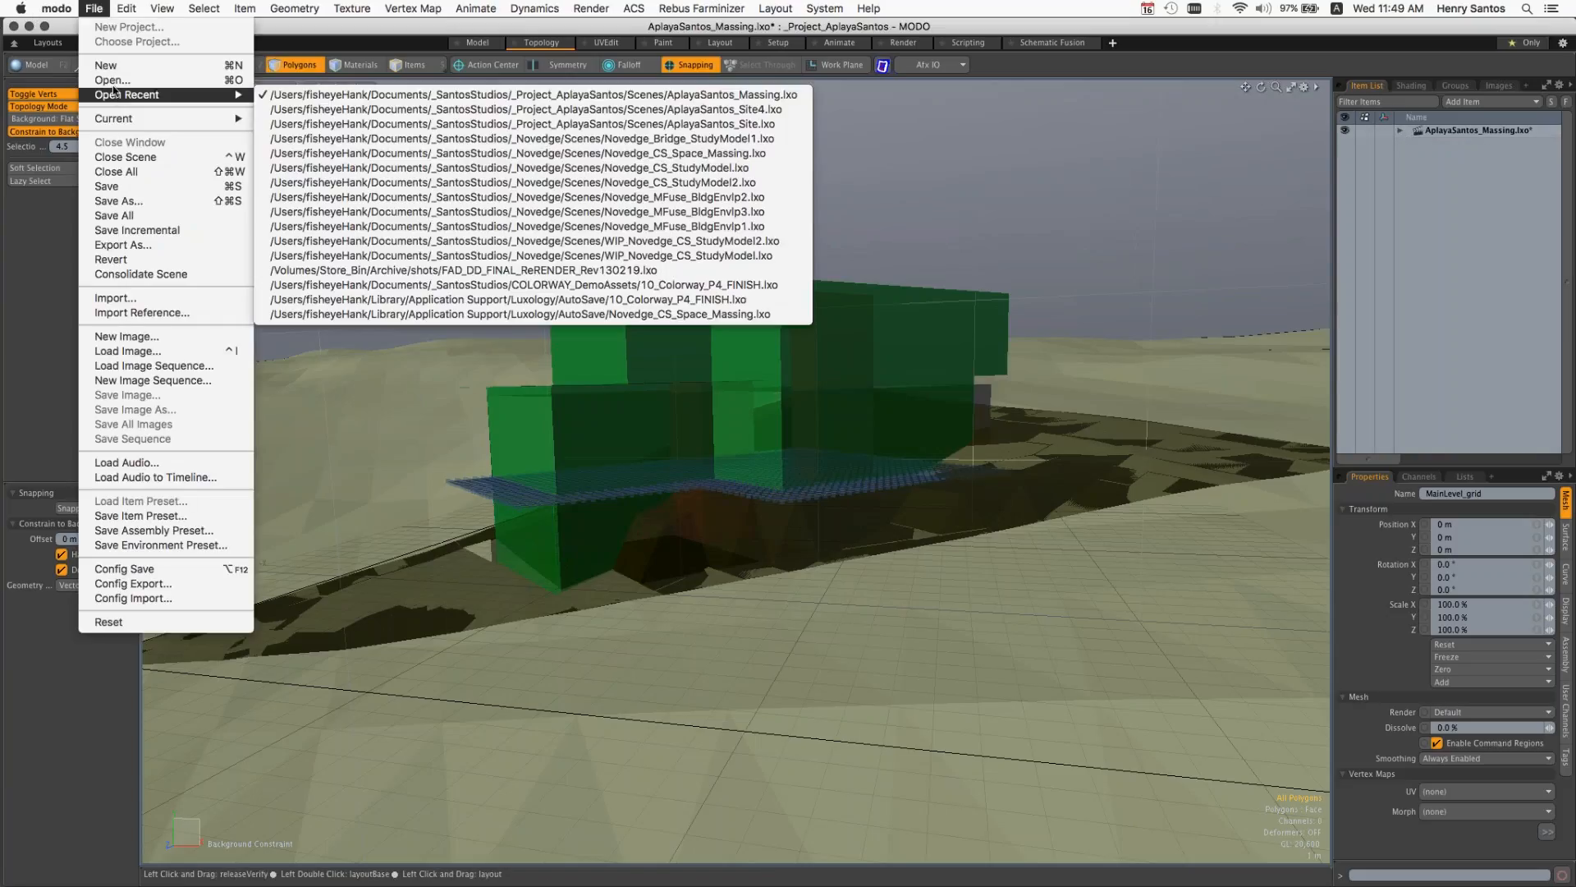
click(928, 193)
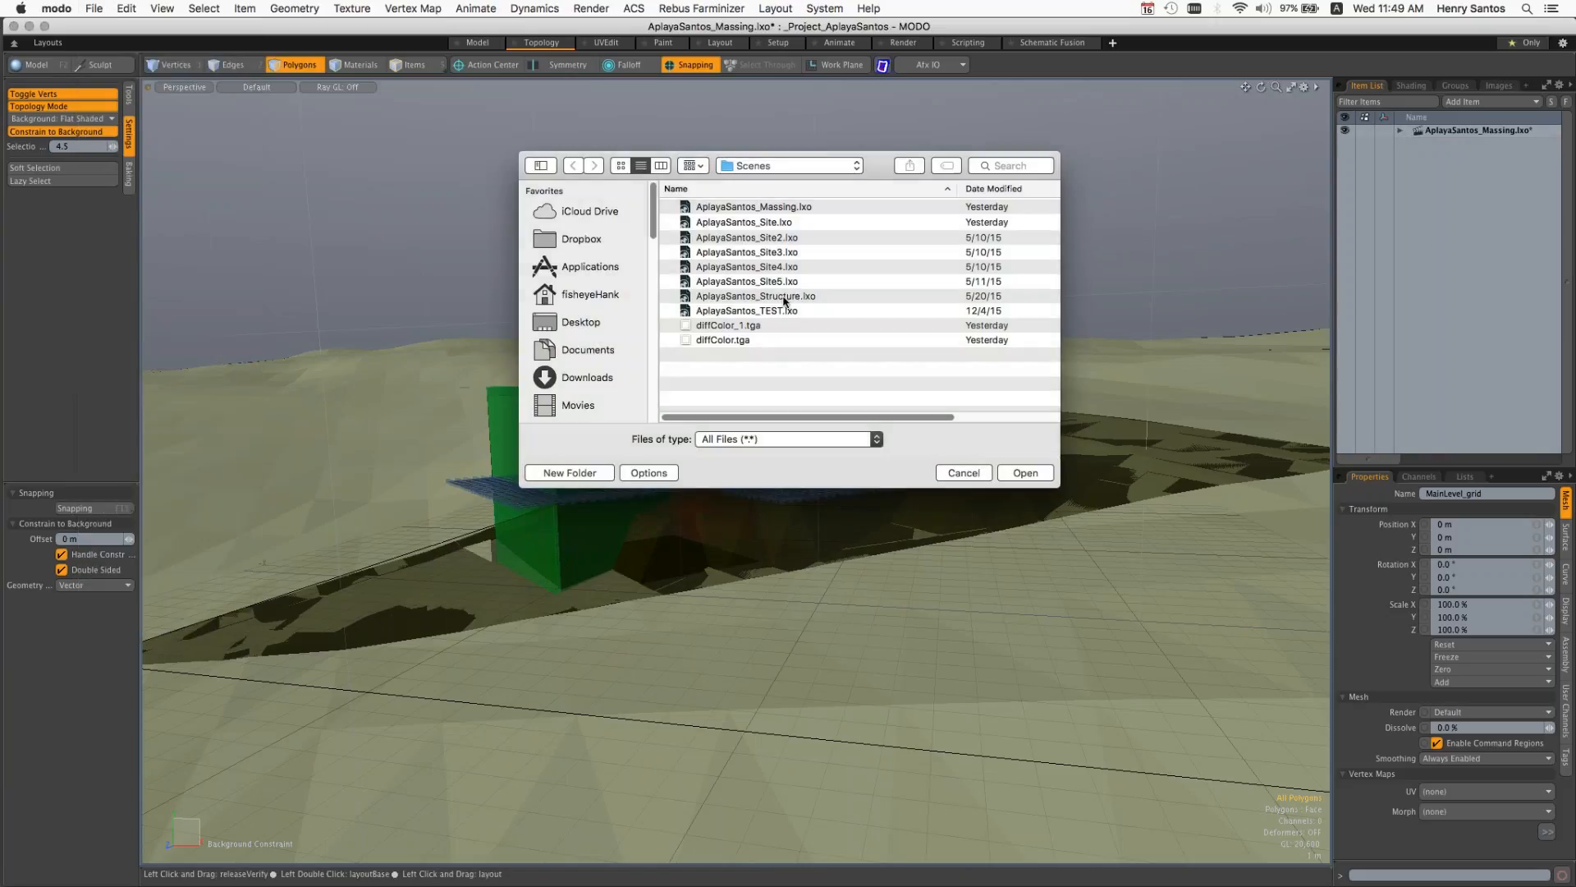
click(784, 298)
double_click(784, 297)
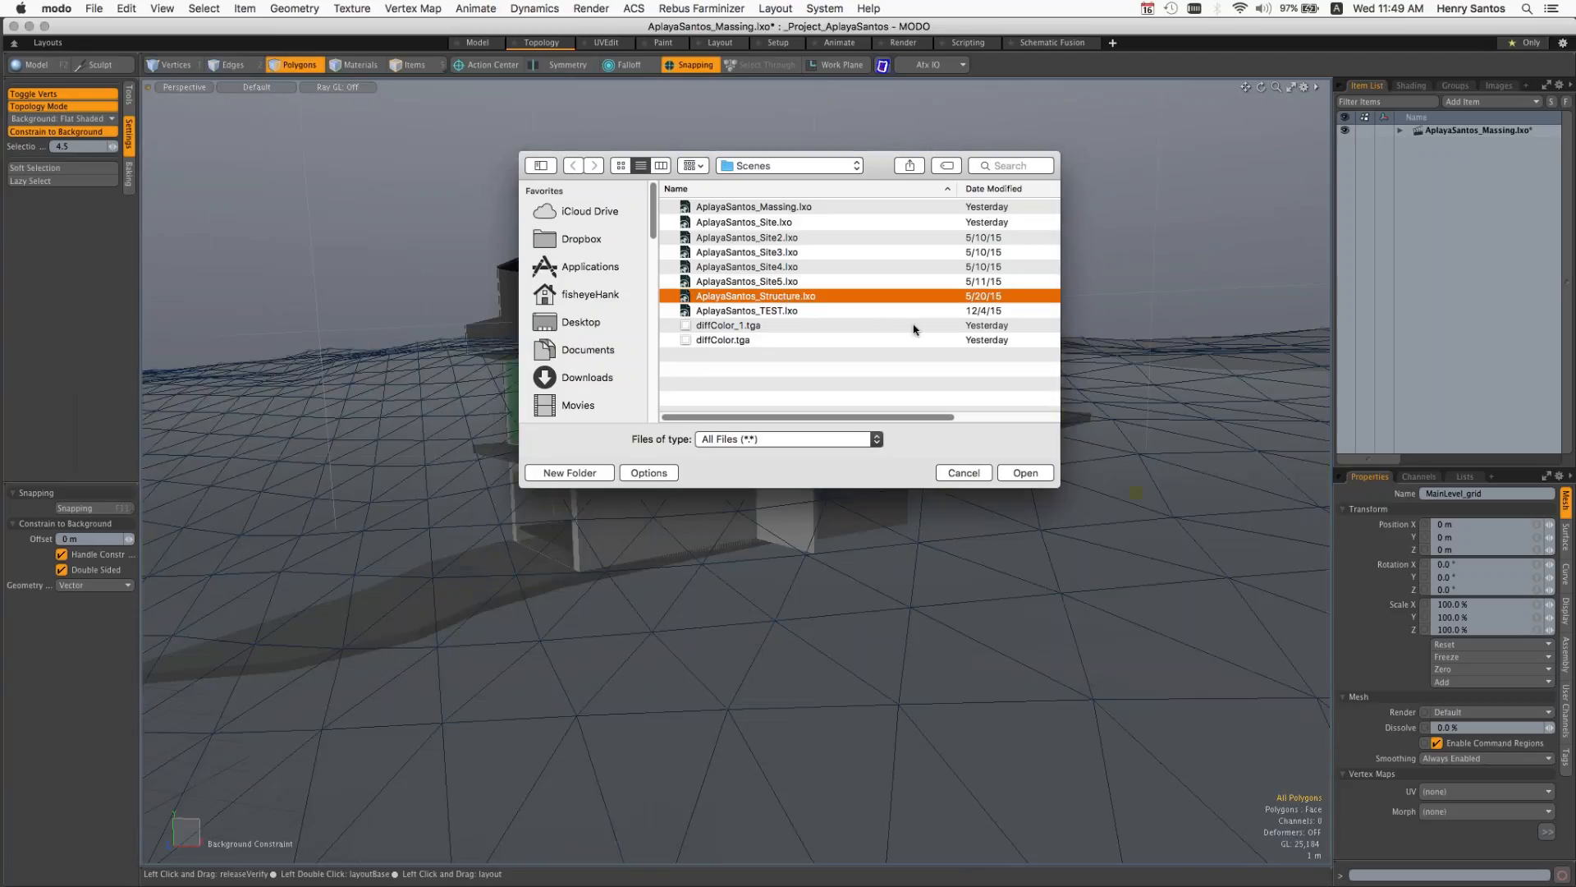
key(alt)
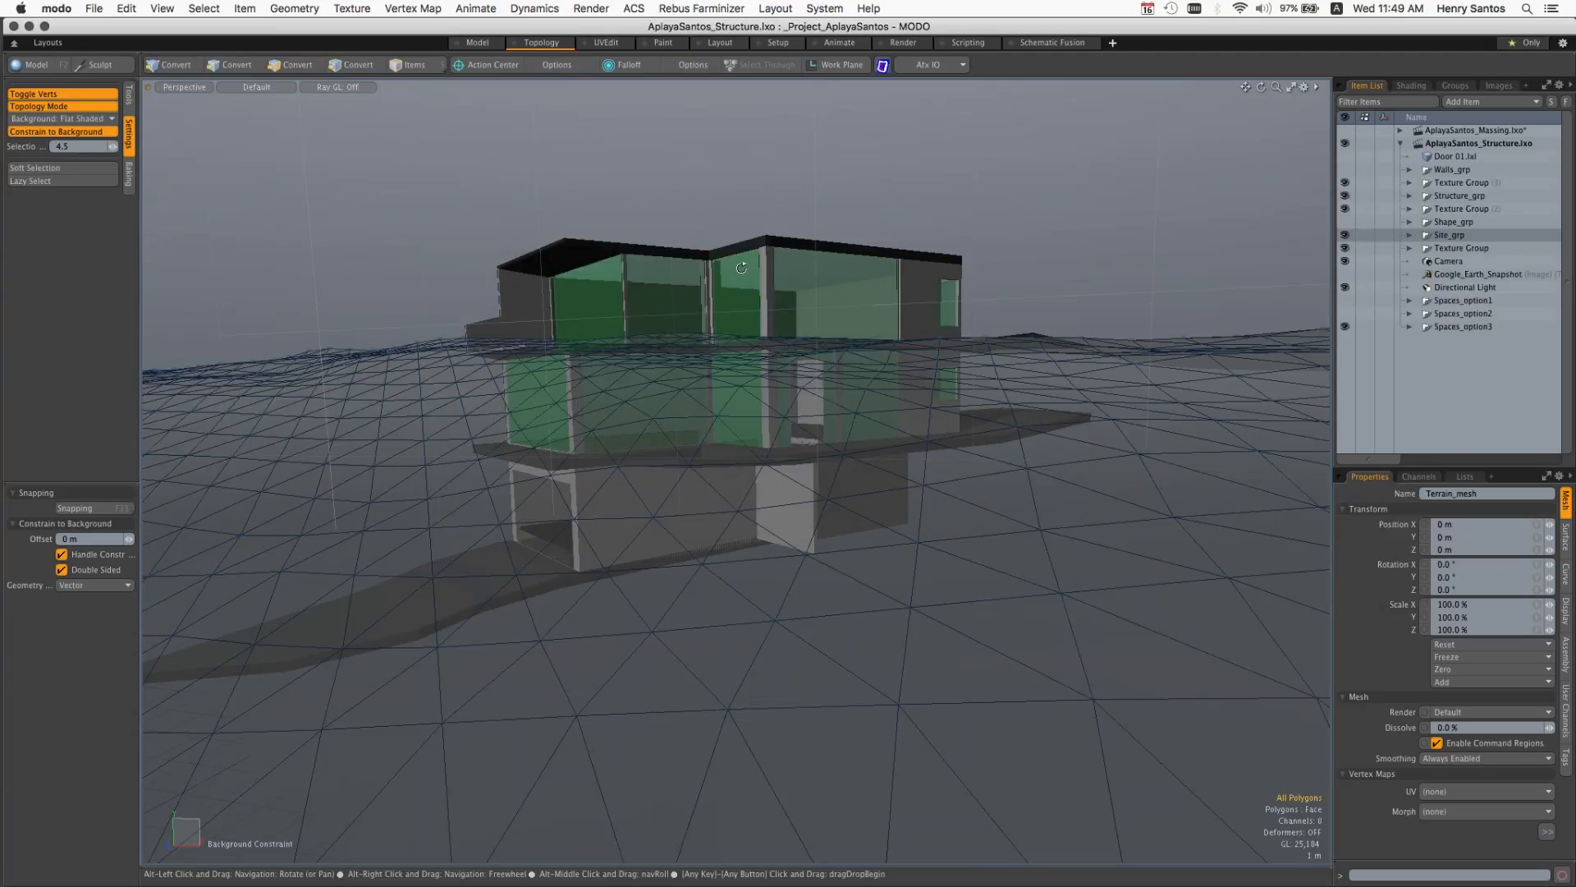
alt+drag(743, 284, 782, 415)
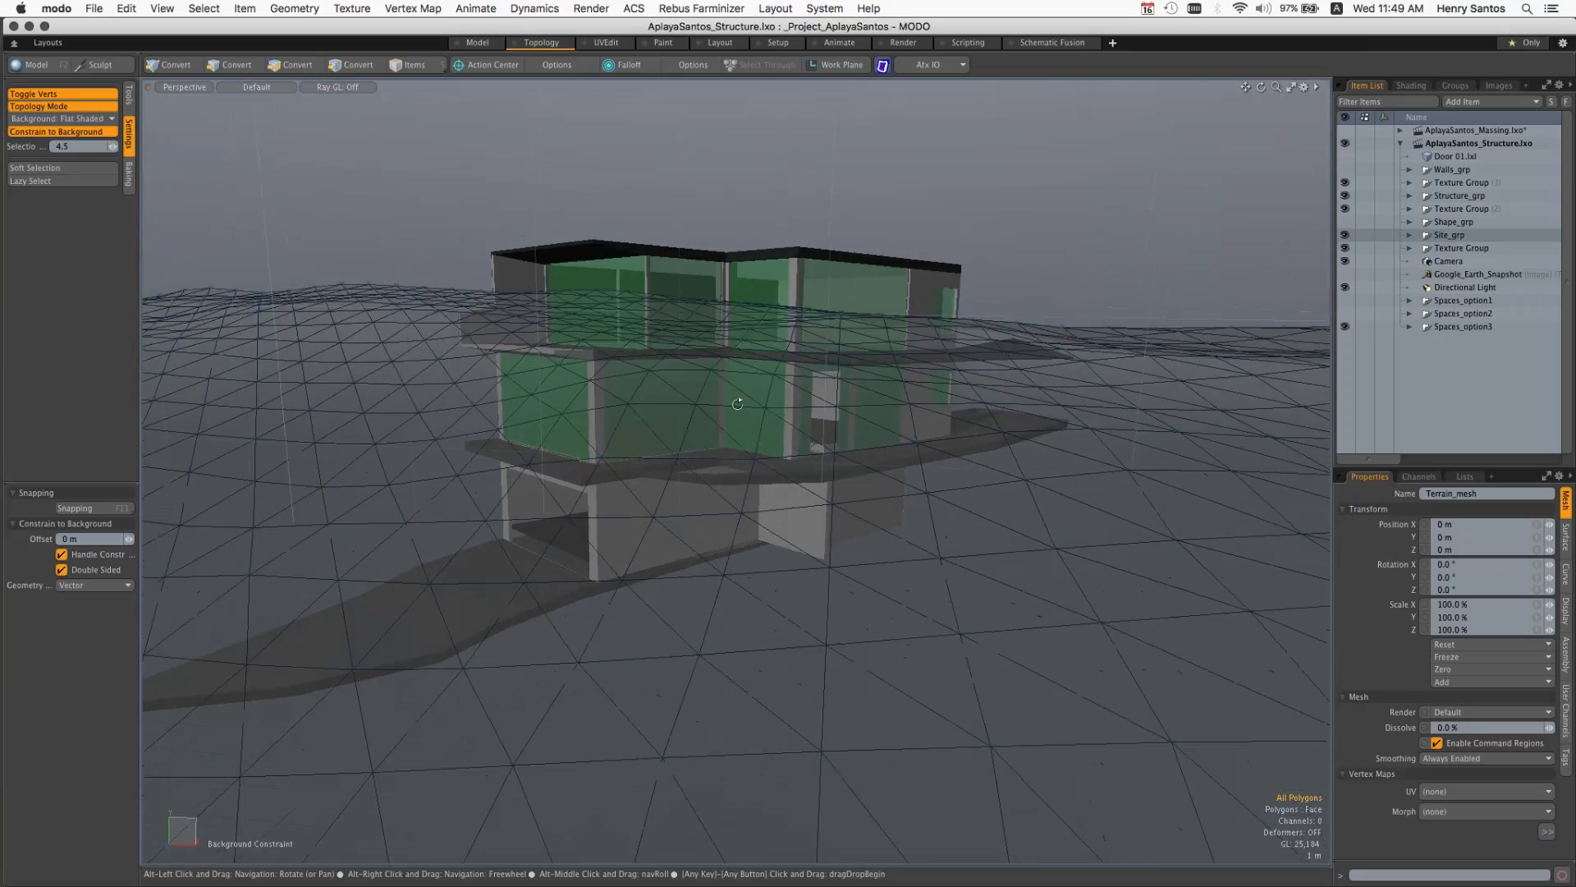
Step: Switch to the Model layout and frame the house structure on its terrain
click(474, 43)
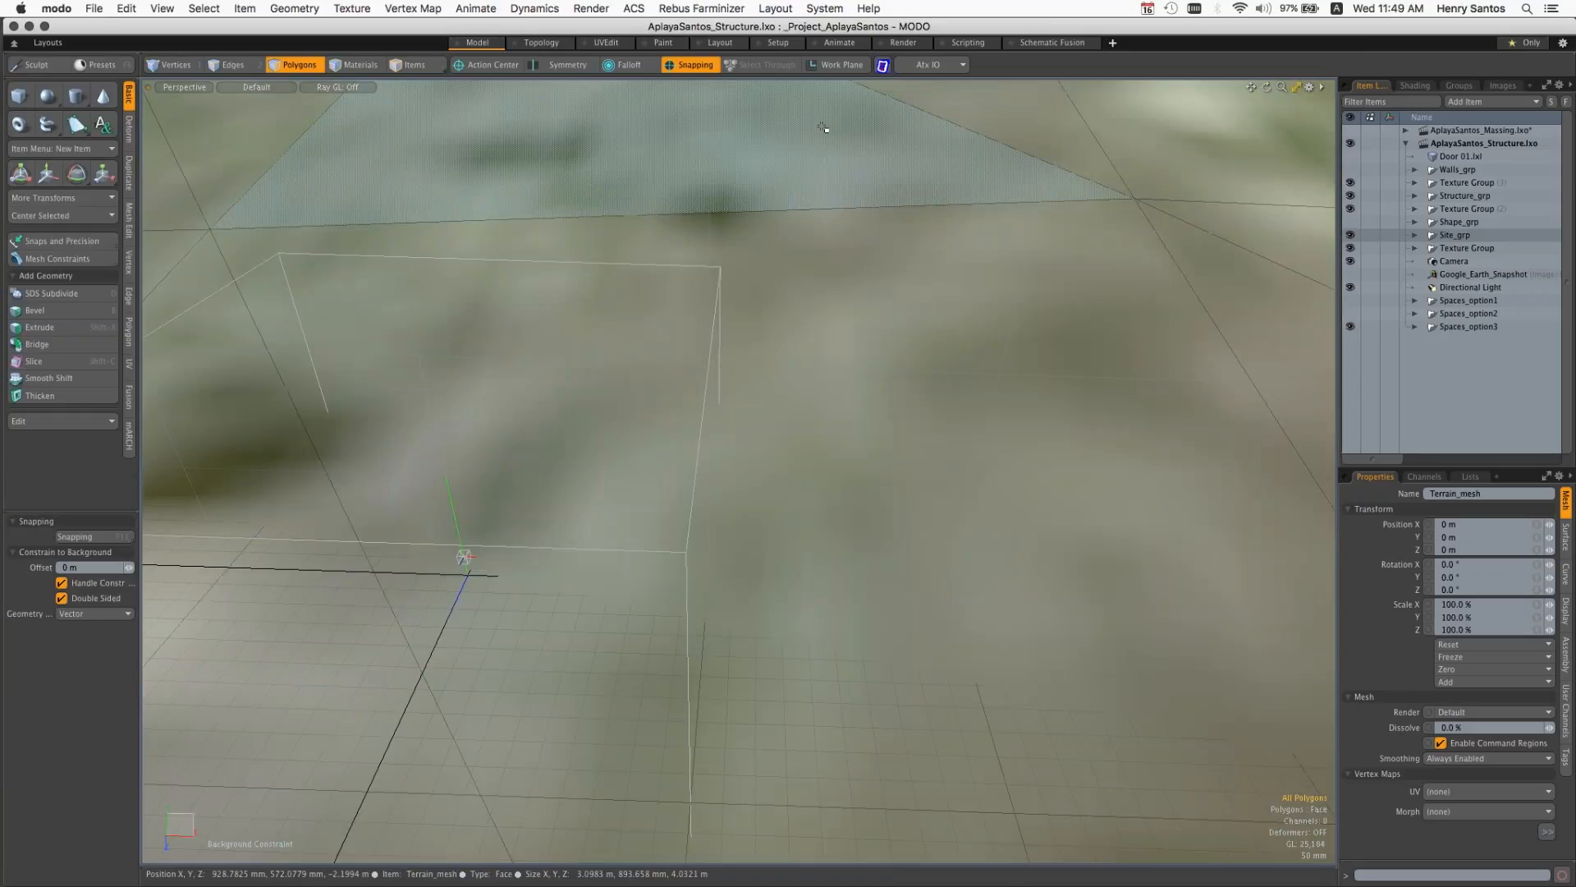
ctrl+alt+drag(922, 278, 627, 217)
alt+drag(627, 216, 667, 460)
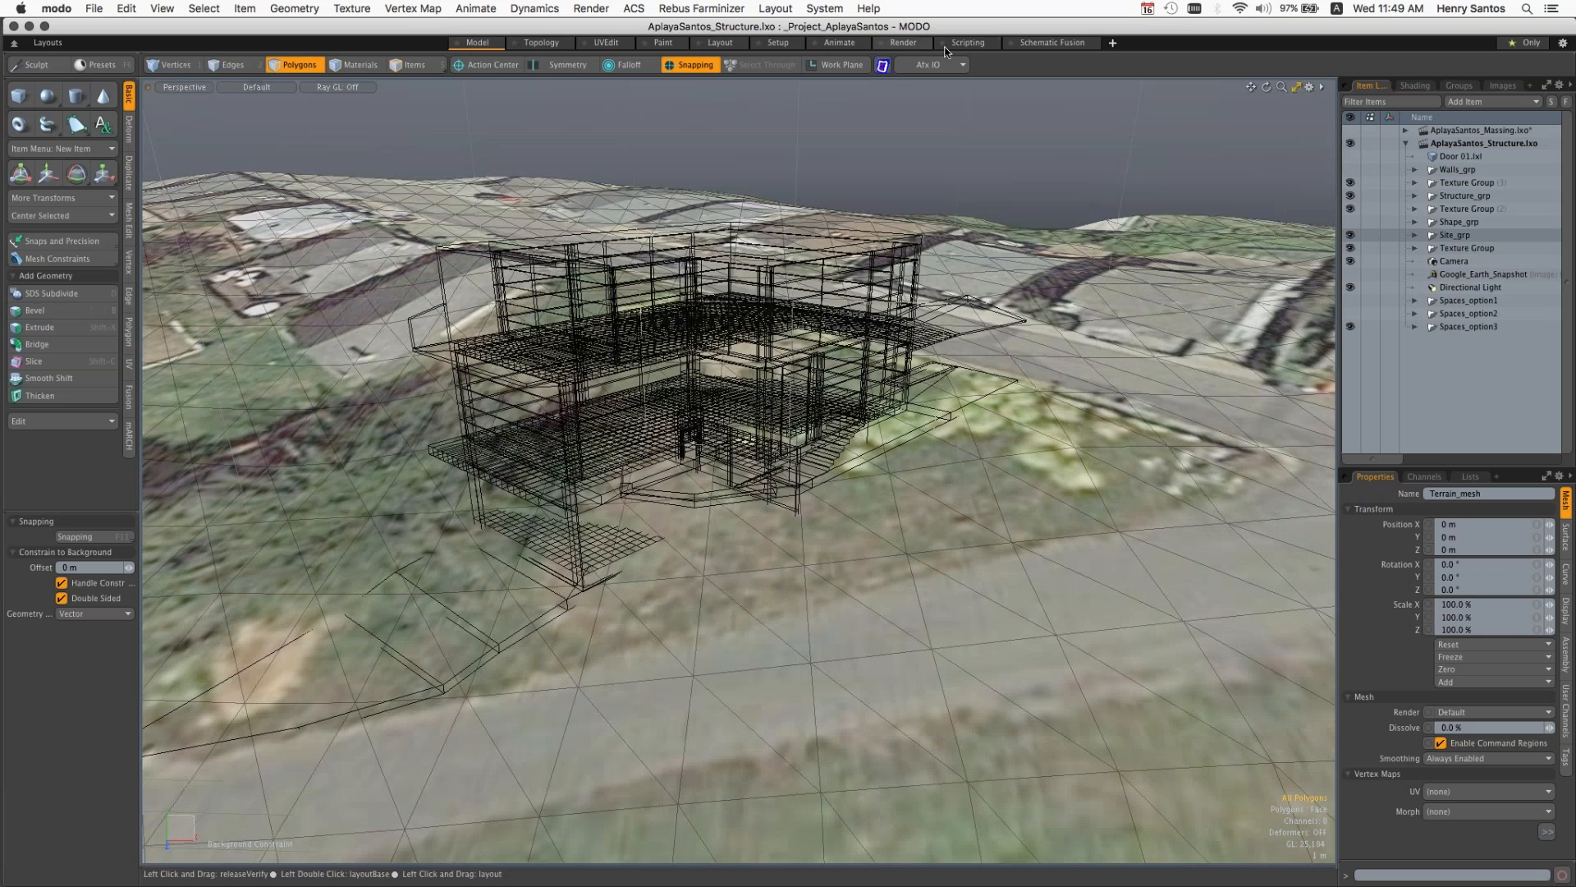
Step: Switch to the Setup layout and frame the shaded house front up close at a low angle
click(778, 42)
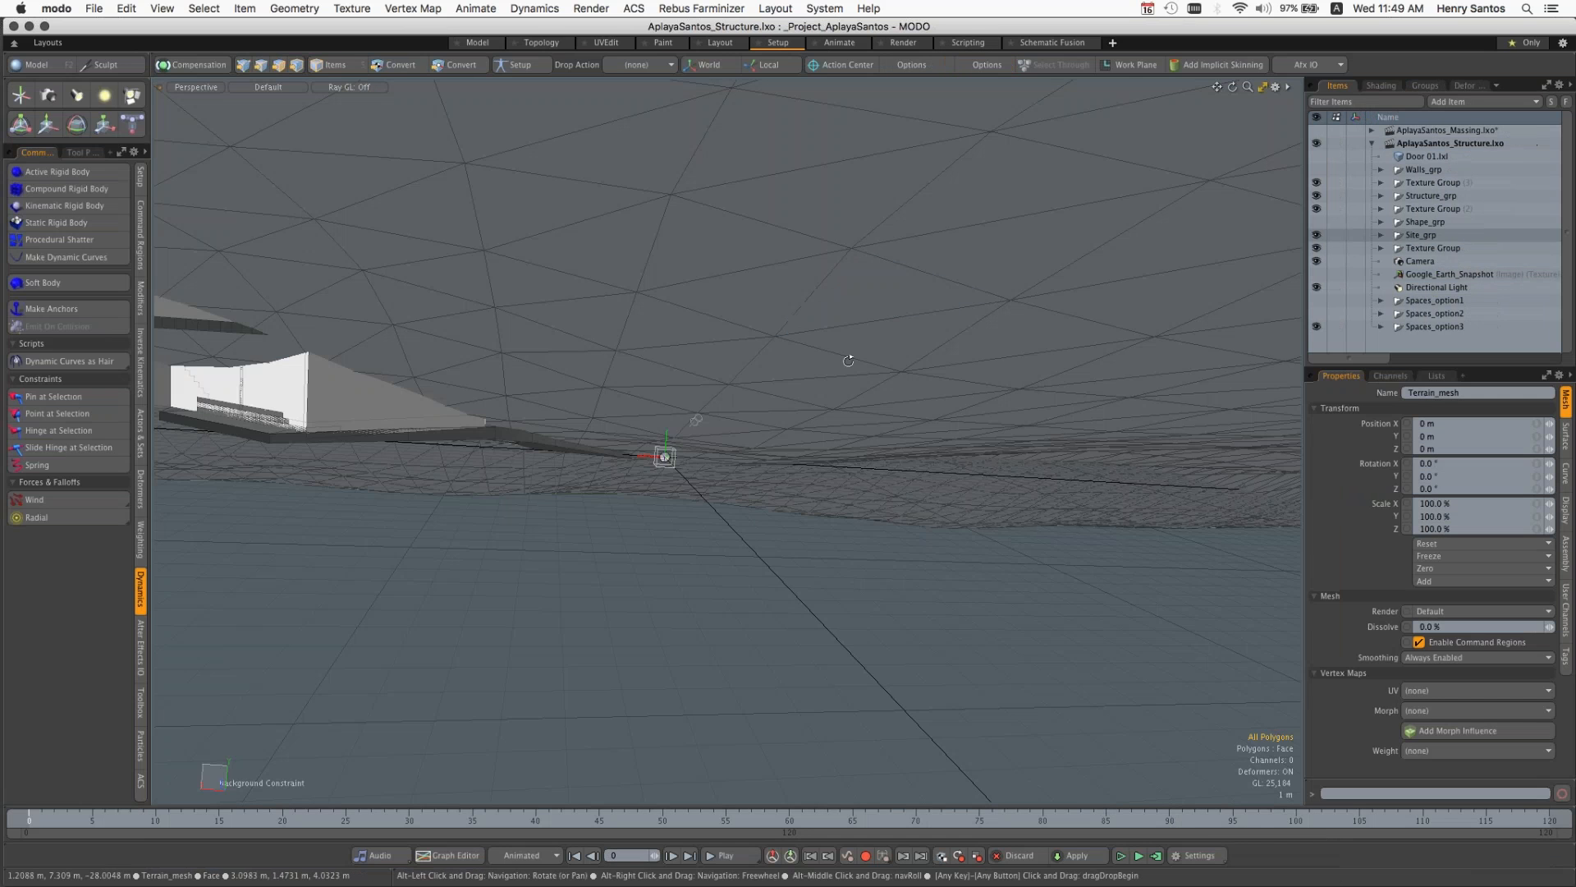
alt+drag(844, 397, 419, 157)
alt+drag(841, 431, 985, 402)
alt+shift+drag(985, 402, 816, 548)
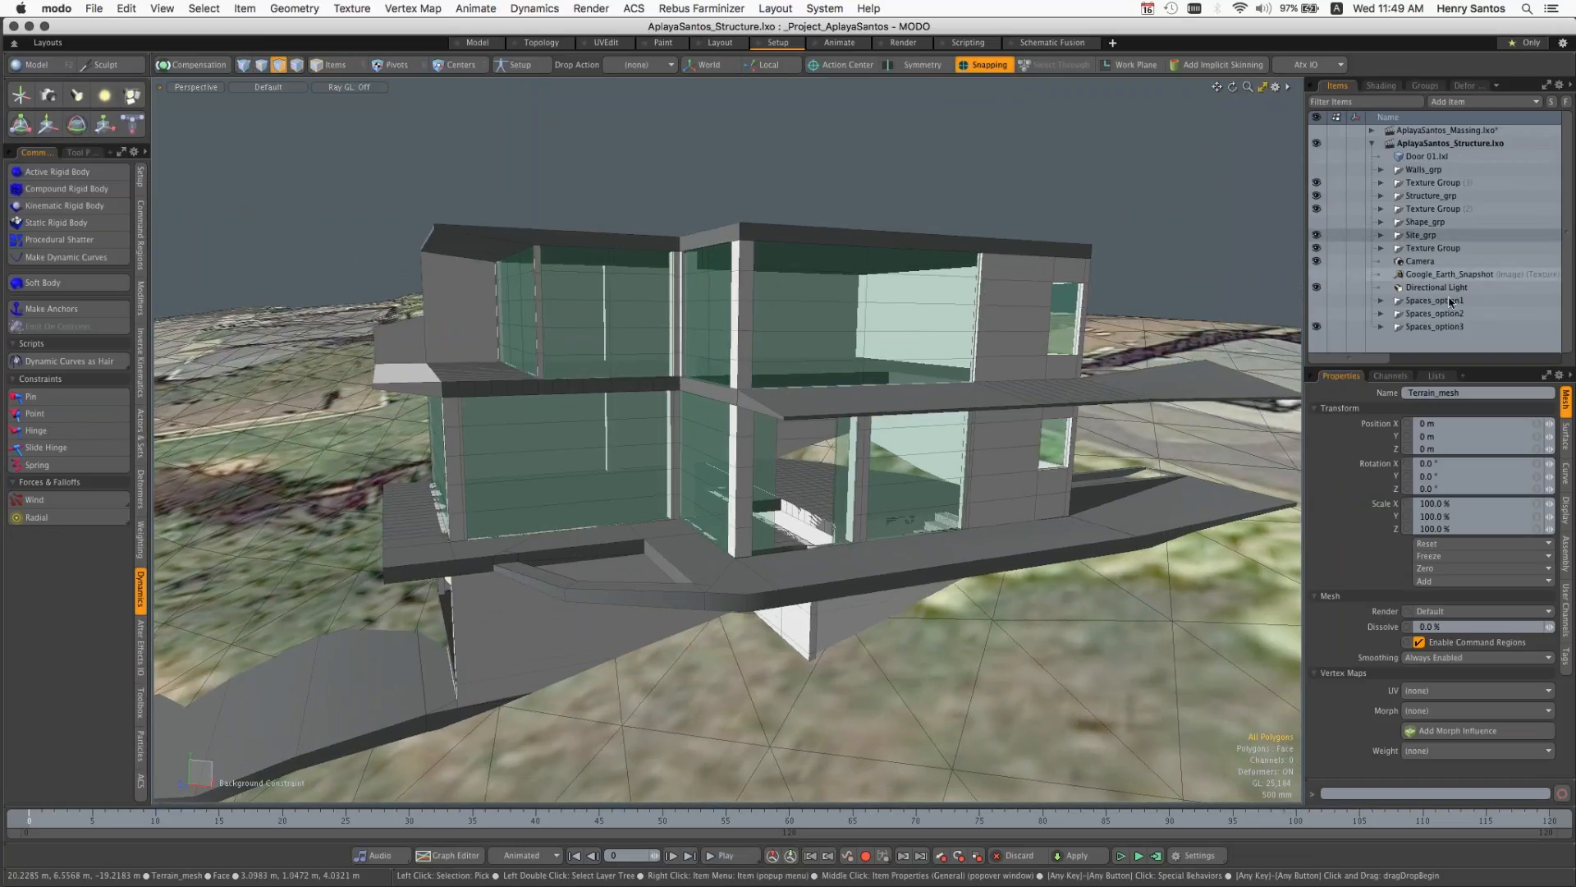
Step: Expand the Spaces_option3 and Structure_grp groups of the structure scene to list their items
click(1381, 326)
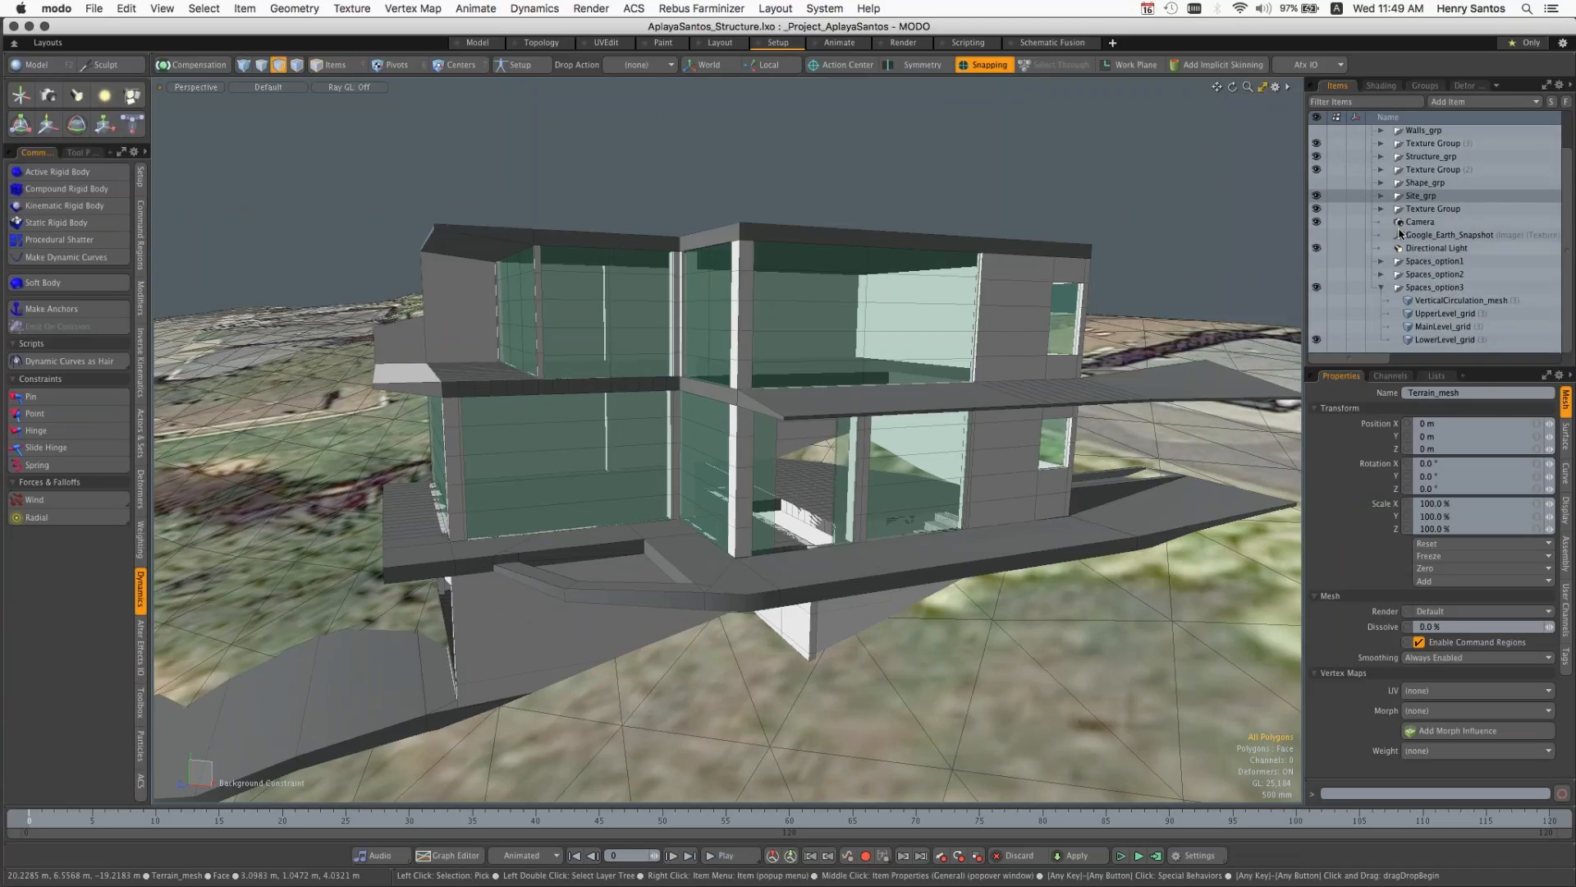
scroll(1391, 217, up, 1)
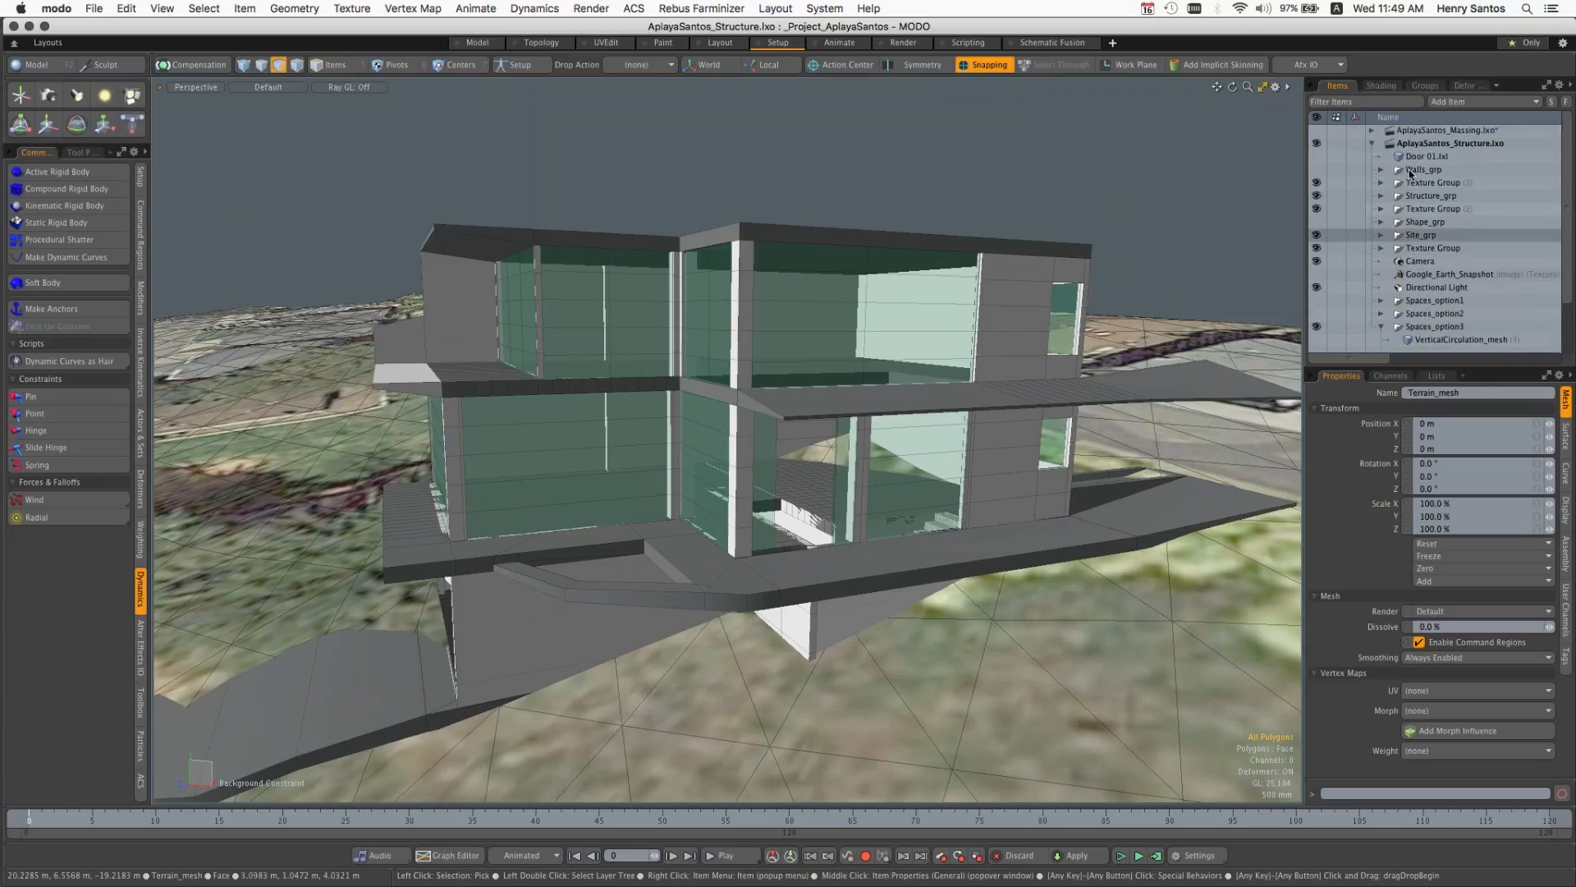
click(1380, 197)
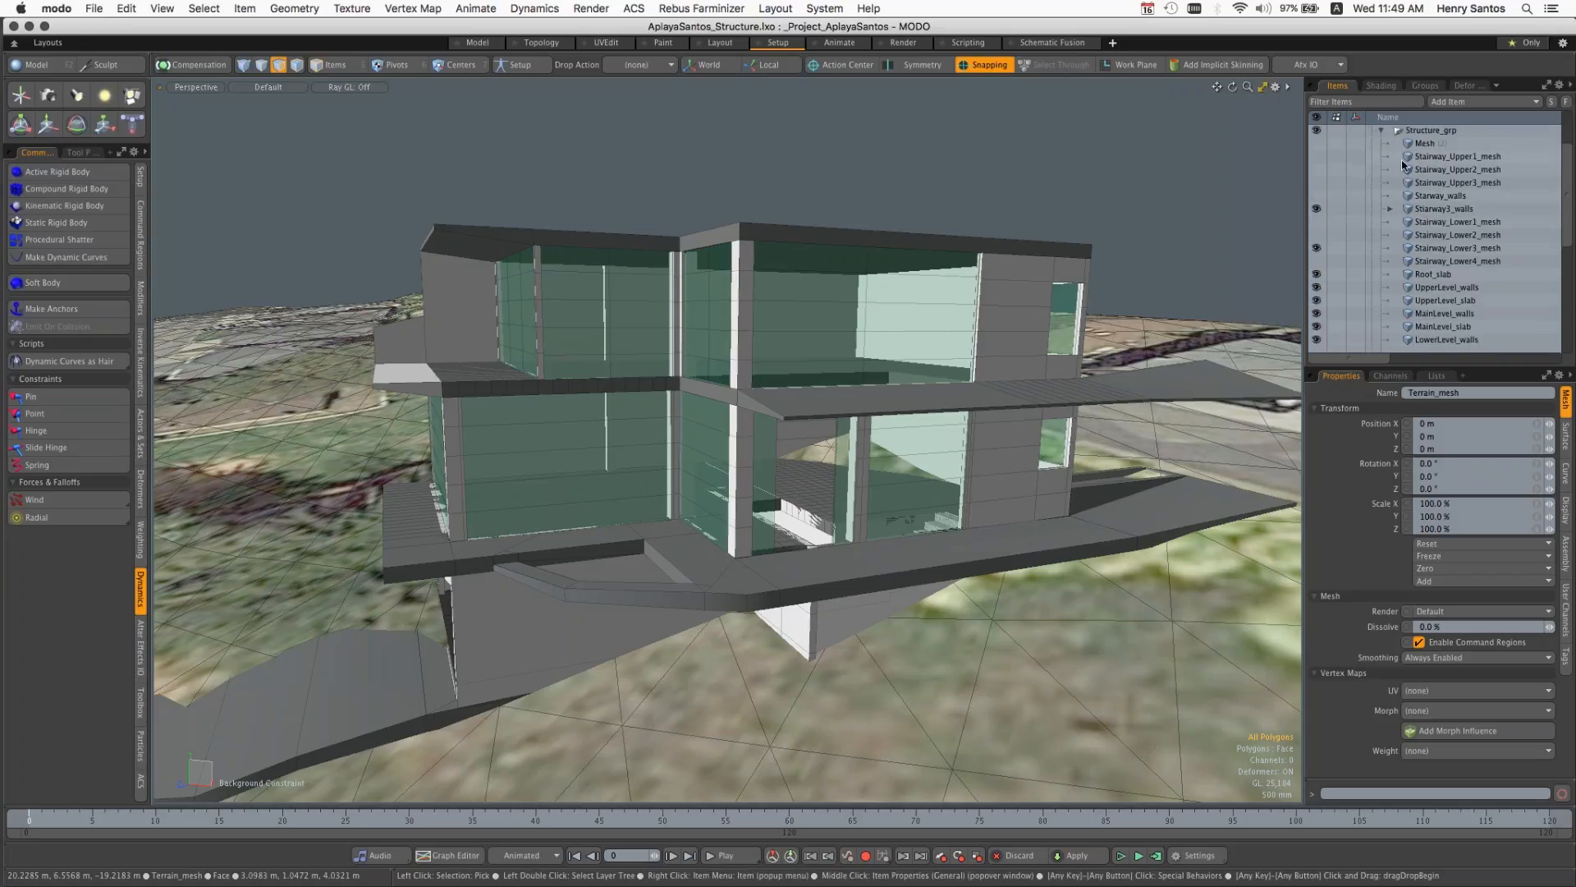
Step: Show Stairway_Upper1_mesh, Stairway_Upper2_mesh and Stairway_Upper3_mesh in turn, then hide the first two
click(1318, 157)
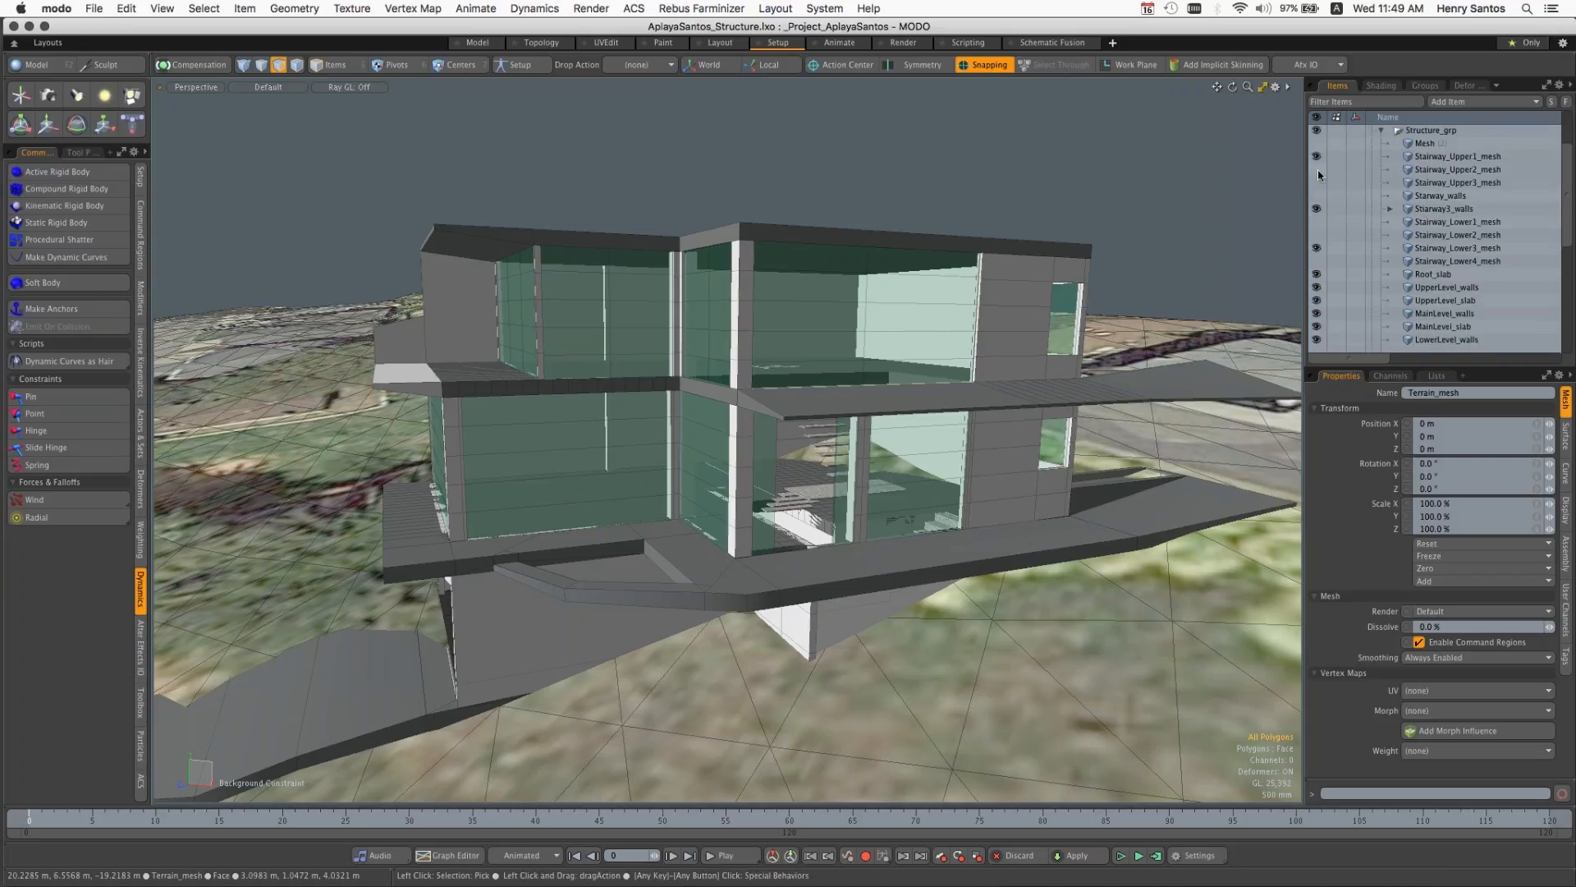
click(1318, 170)
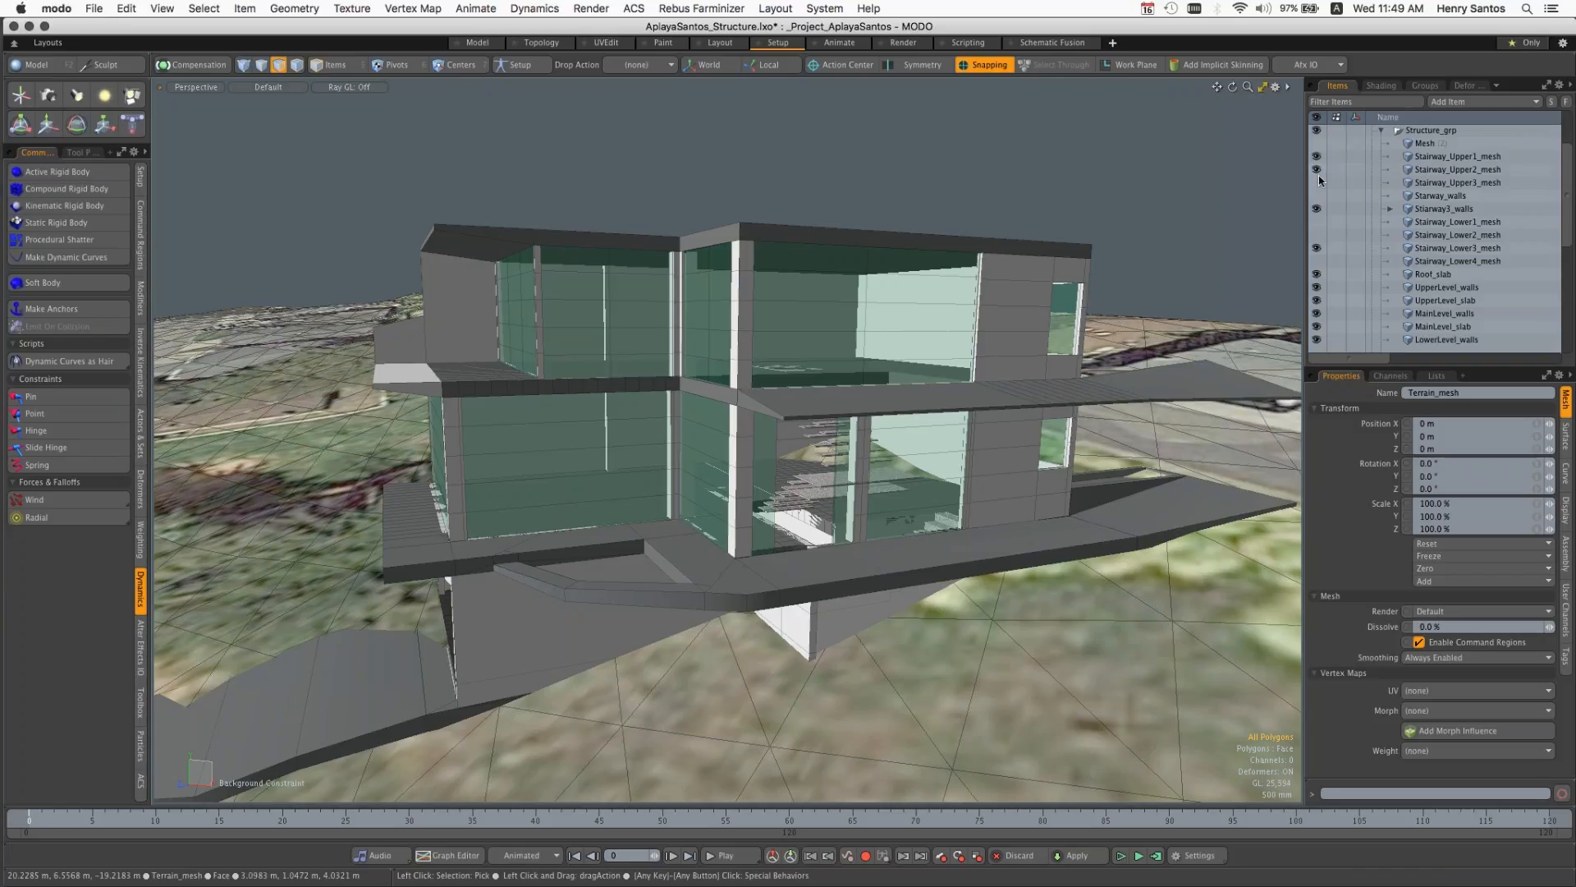
click(1318, 182)
click(1317, 170)
click(1317, 156)
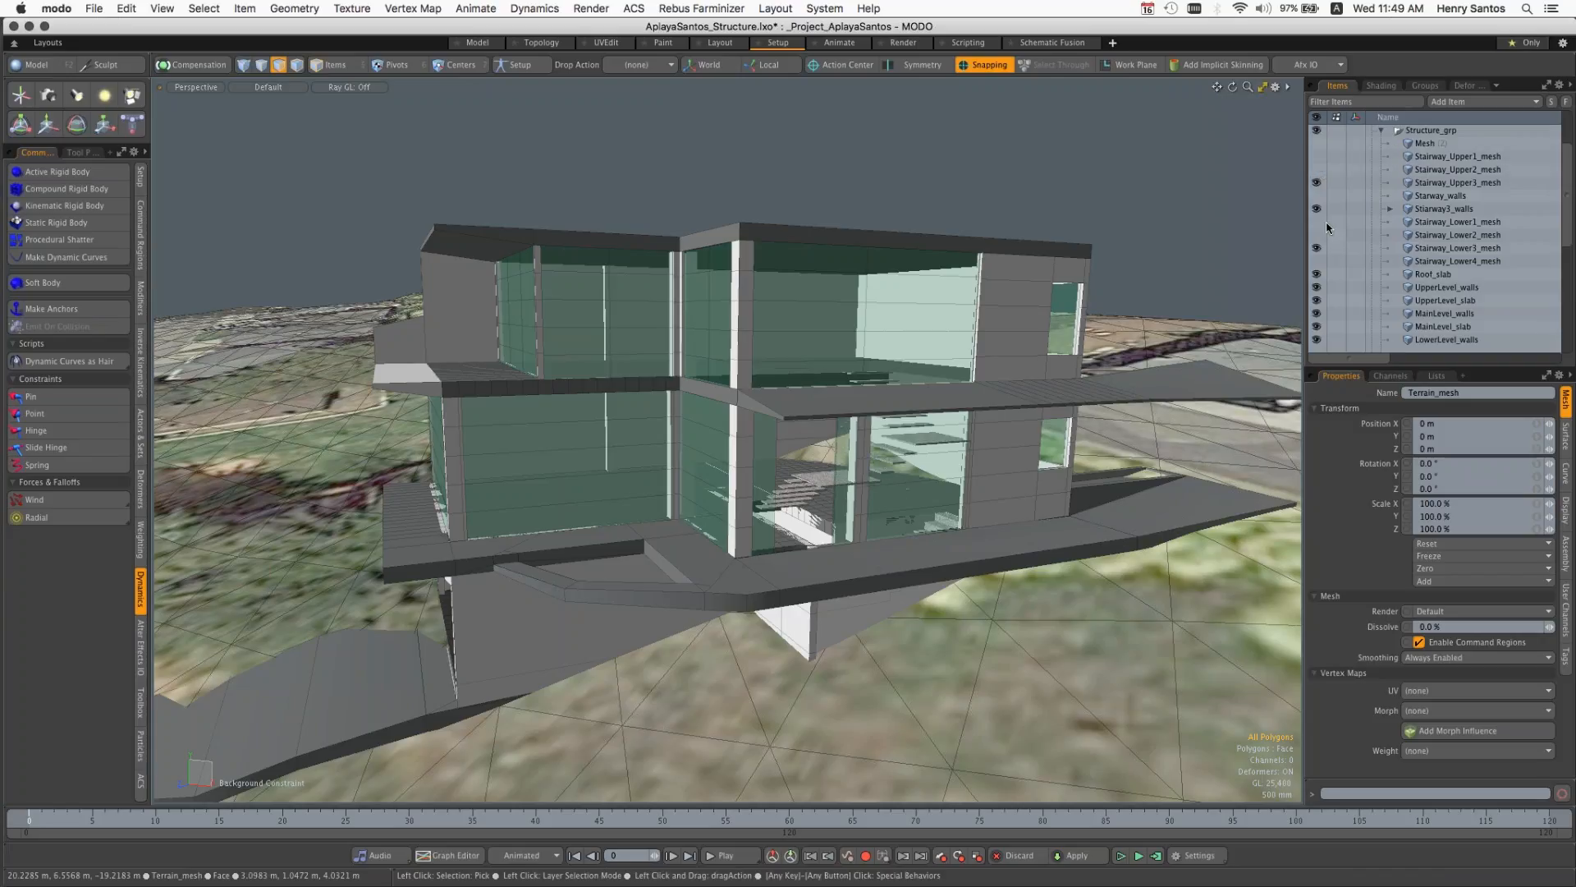
Step: Show Starway_walls, toggle Stairway_Upper3_mesh off and on again, and show Stairway_Upper2_mesh
click(1317, 195)
click(1317, 182)
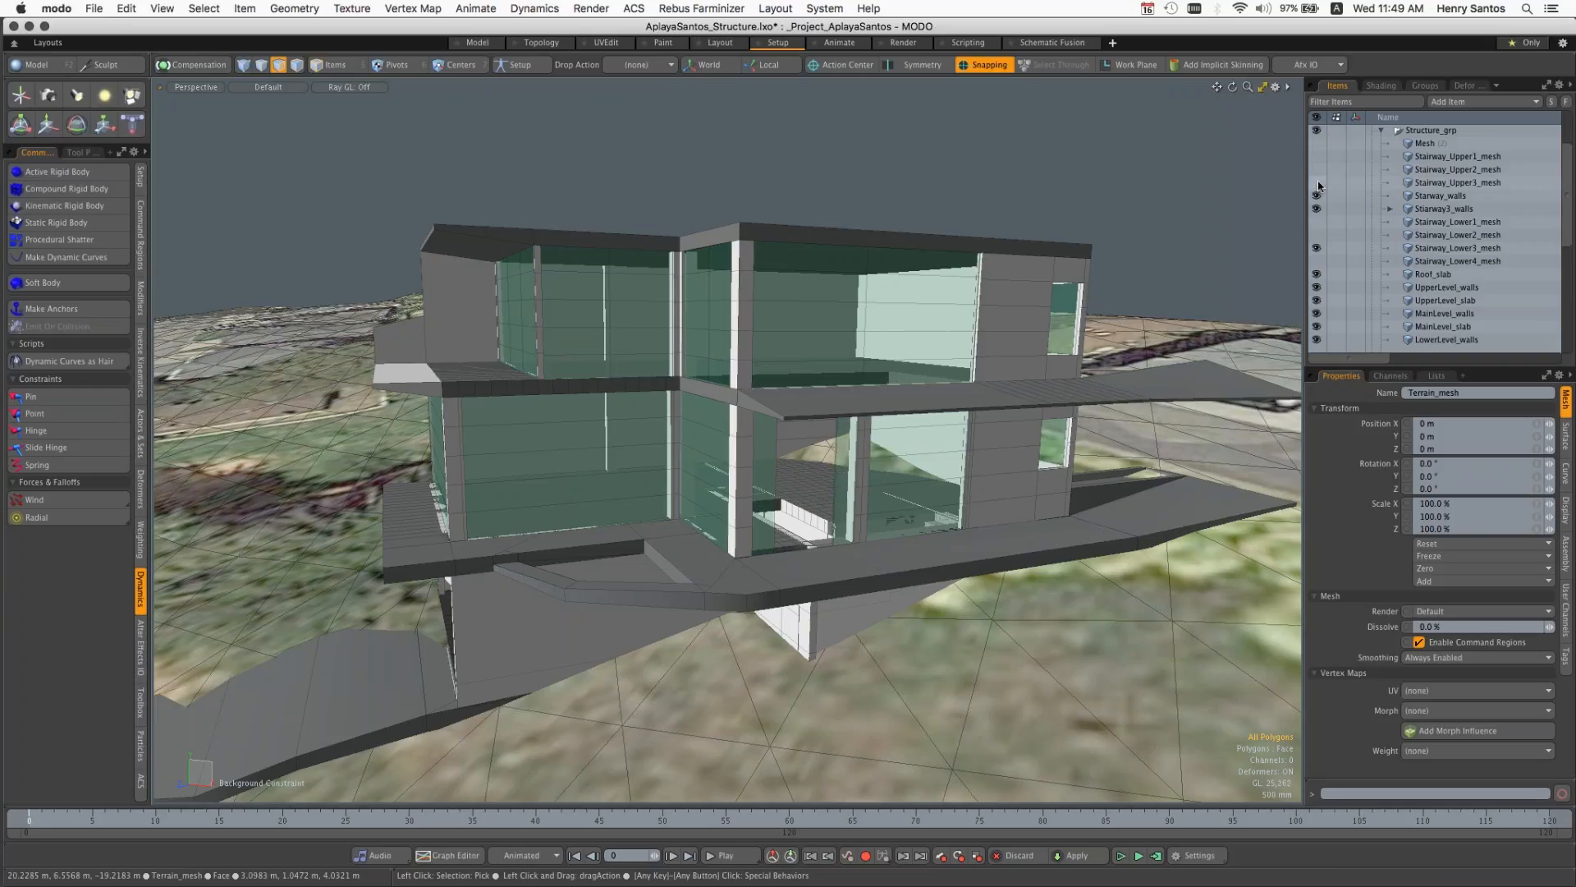
click(1318, 183)
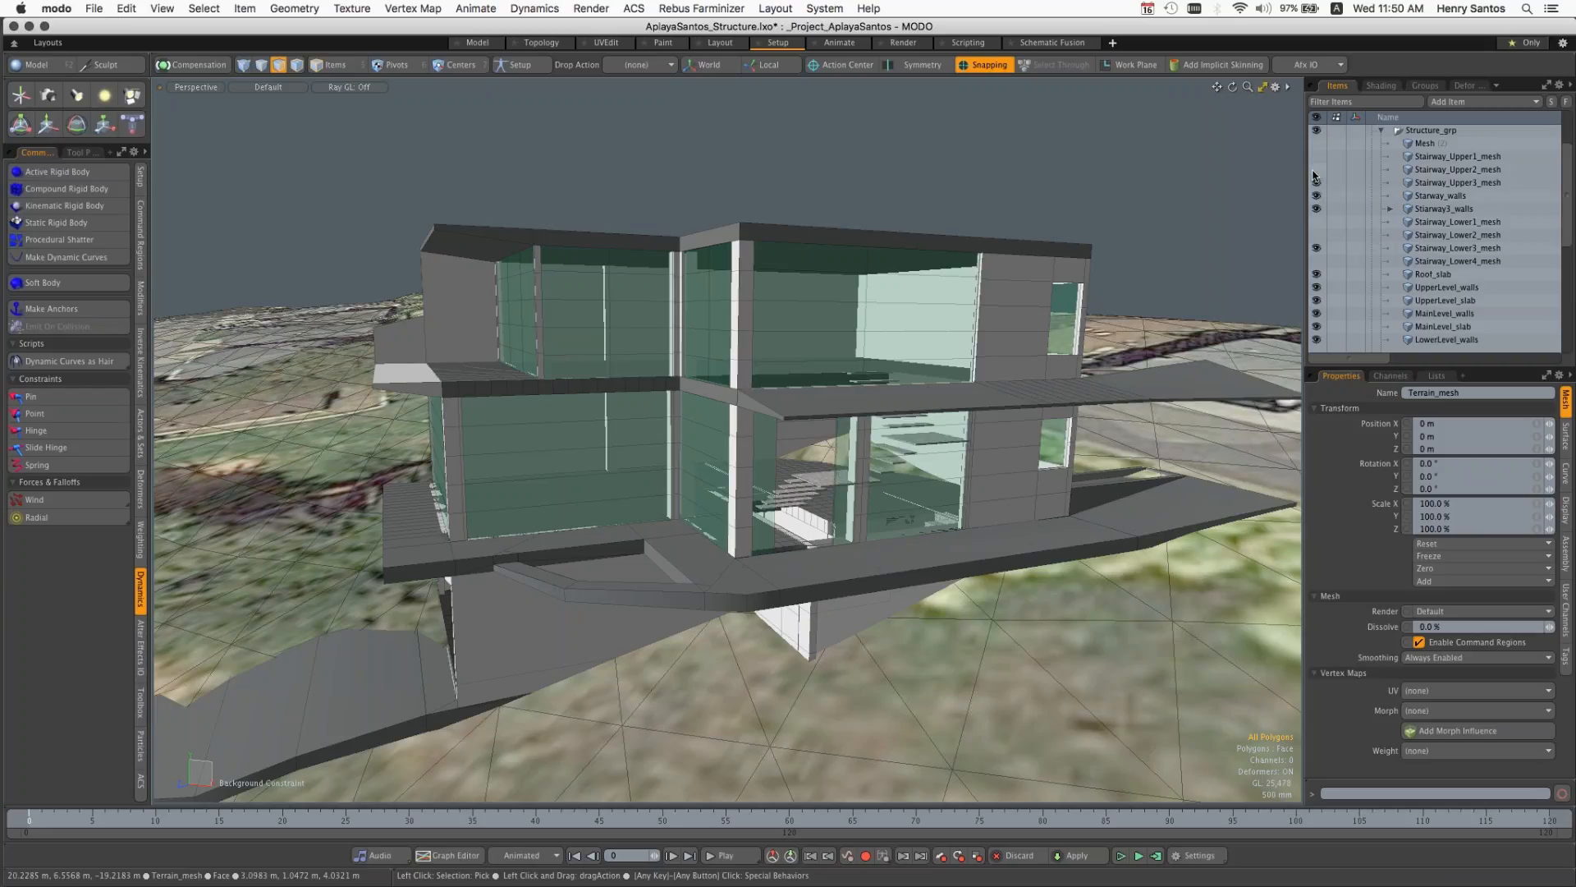
click(1316, 169)
Step: Examine the house and its stairs up close, reframe the house in a render preview, and close the preview
alt+drag(1183, 279, 1126, 405)
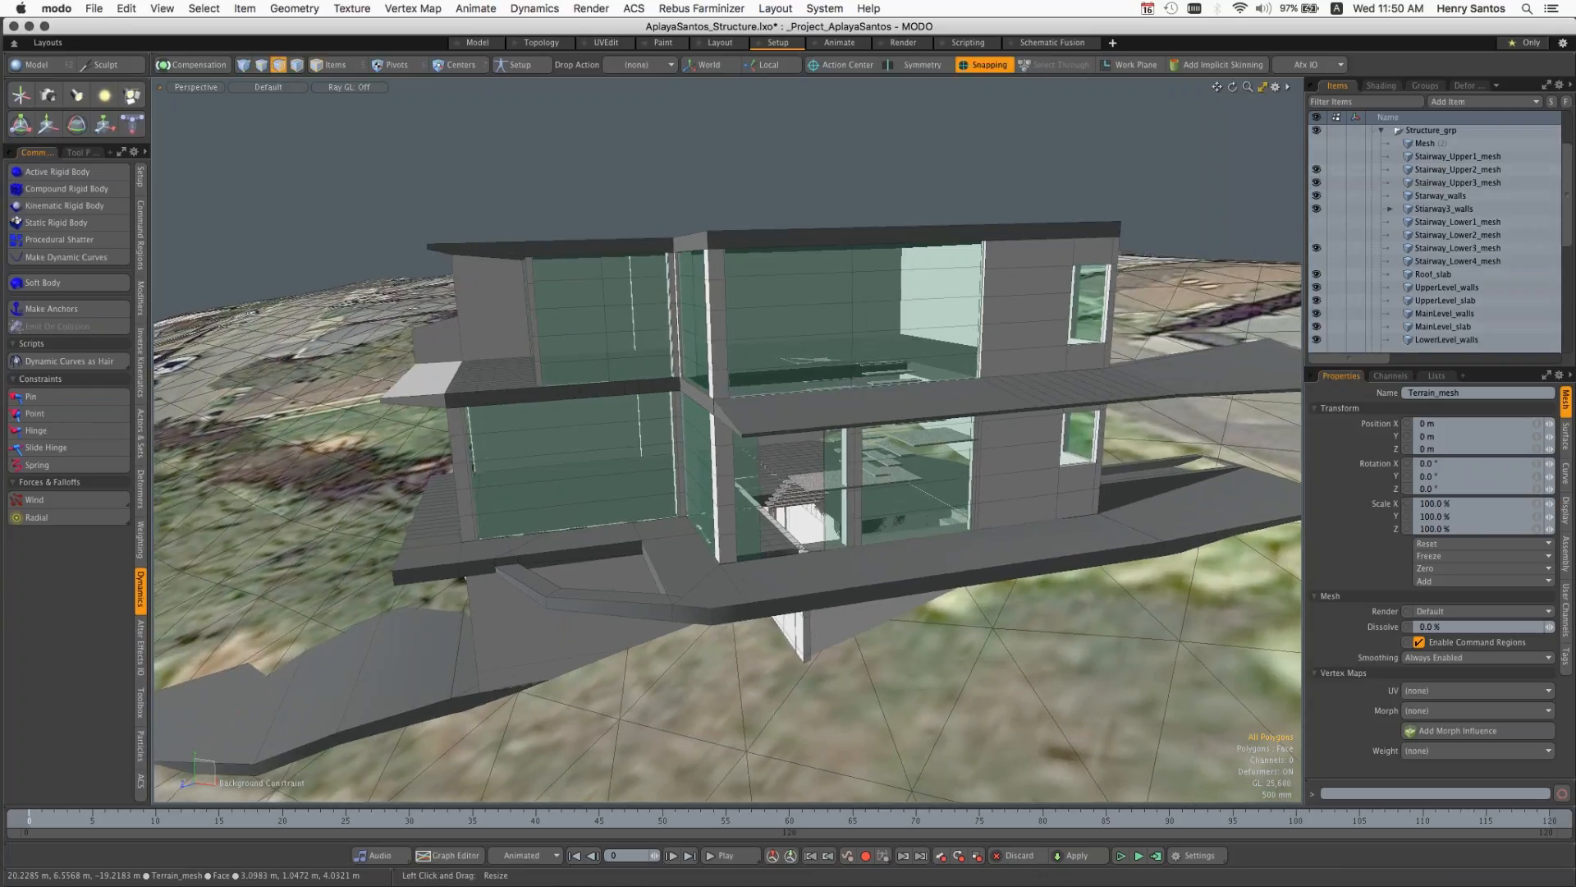
scroll(898, 449, up, 10)
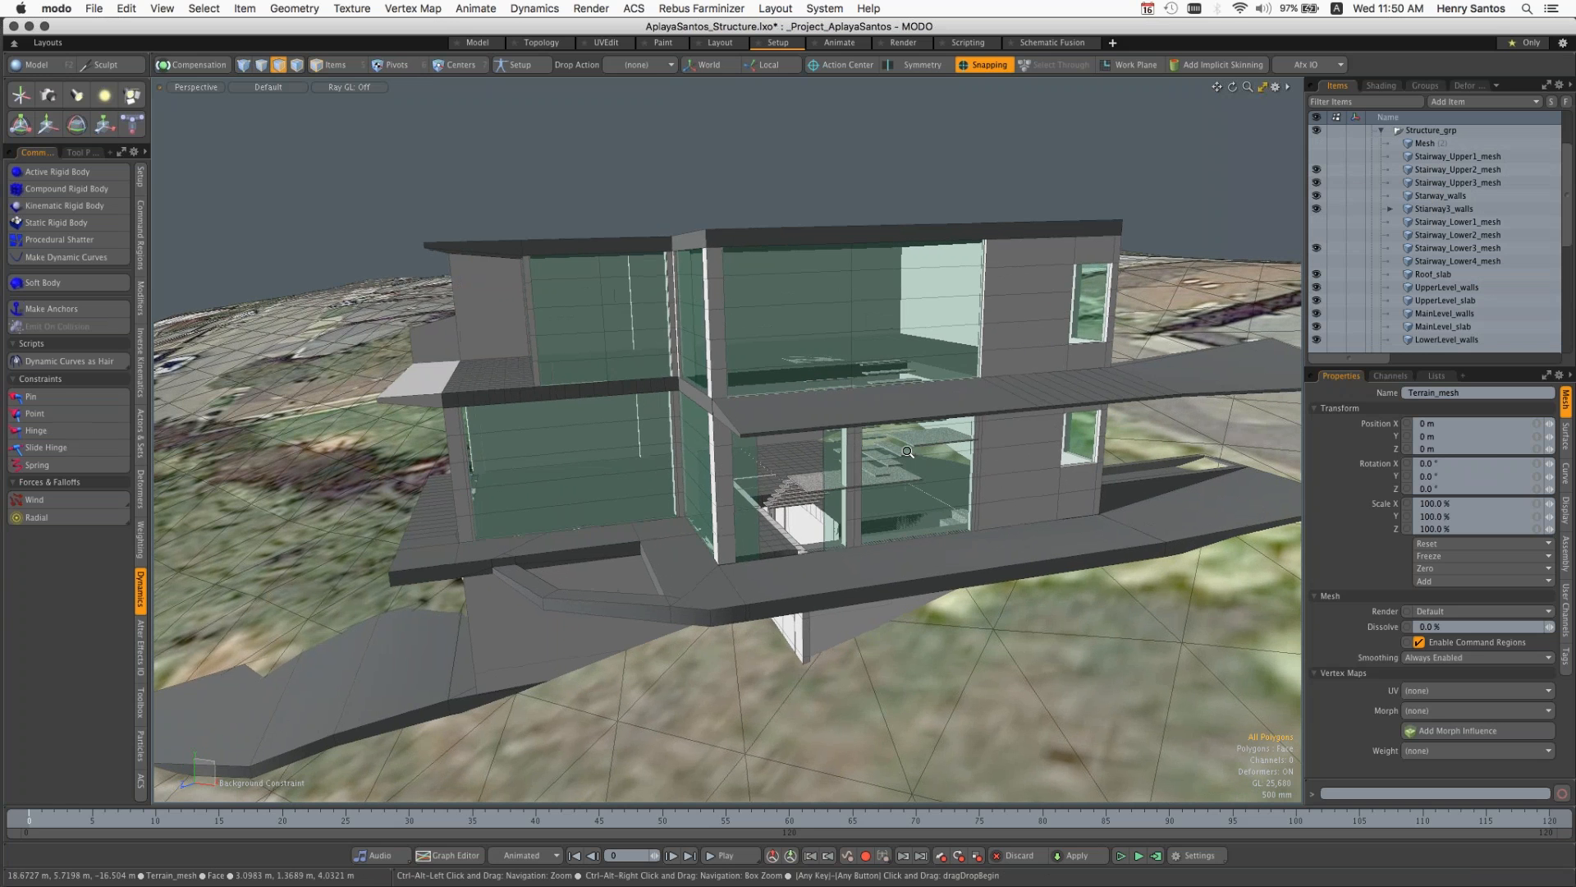
alt+drag(951, 440, 846, 374)
alt+drag(706, 461, 1106, 235)
key(F9)
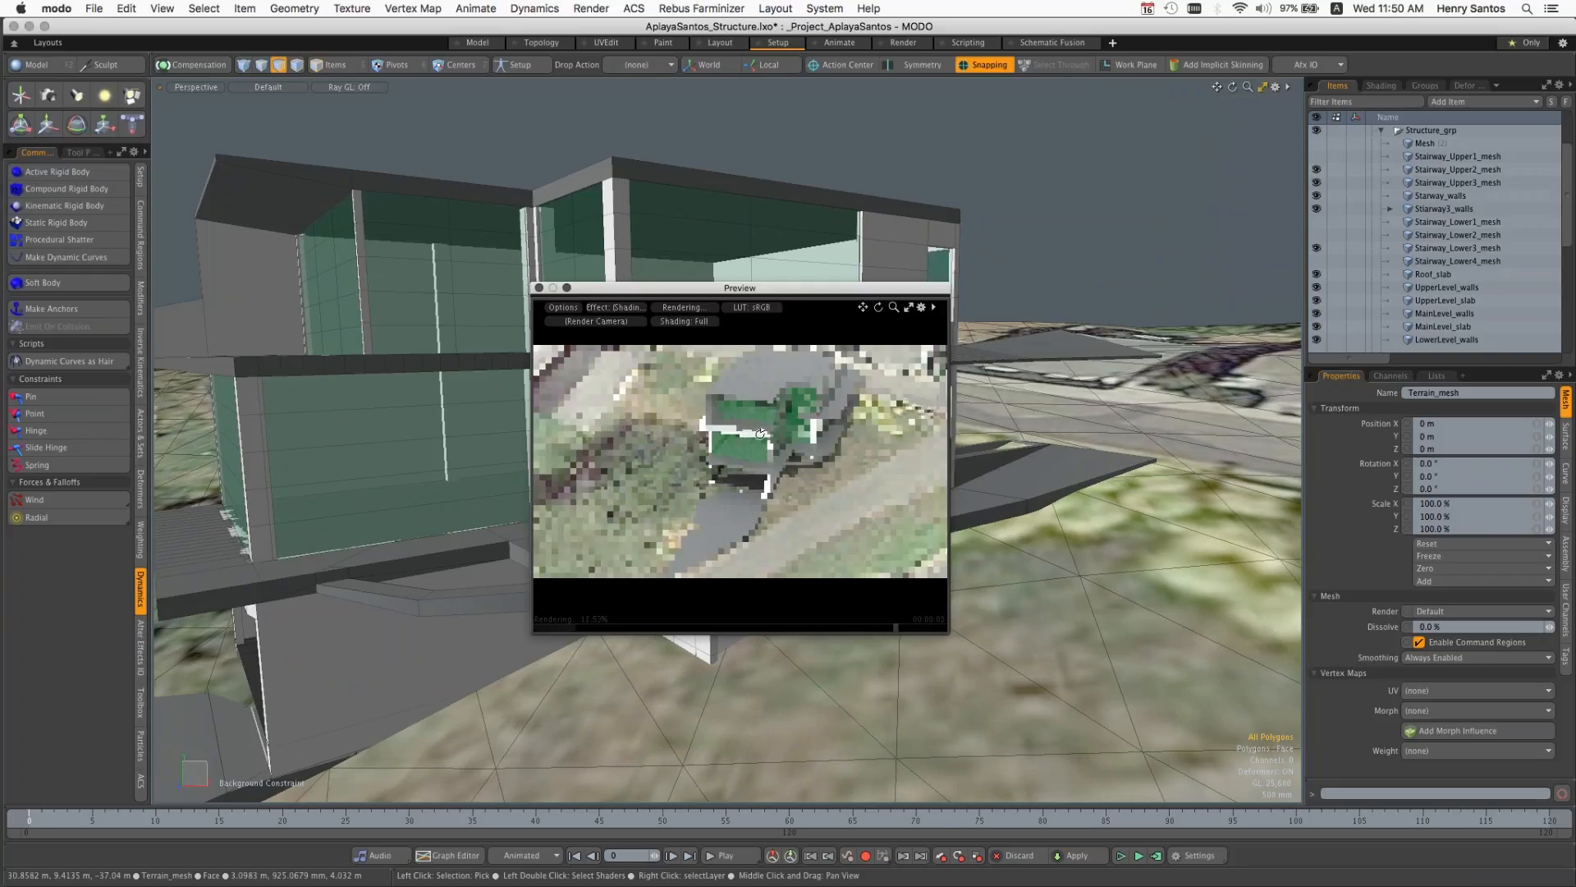
alt+drag(765, 425, 858, 440)
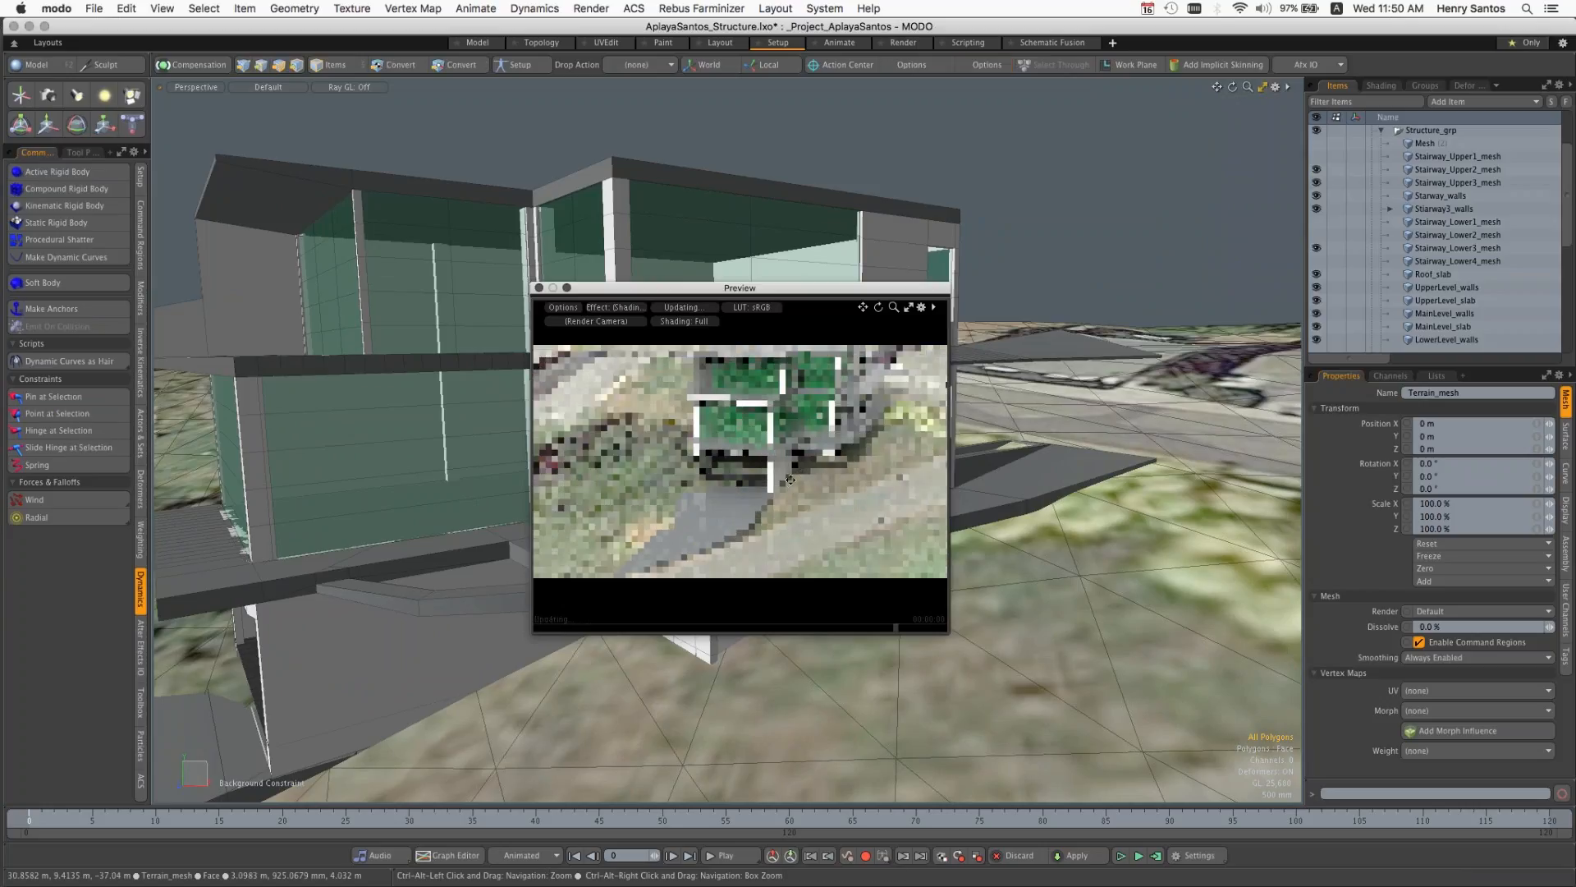
alt+shift+drag(790, 479, 735, 488)
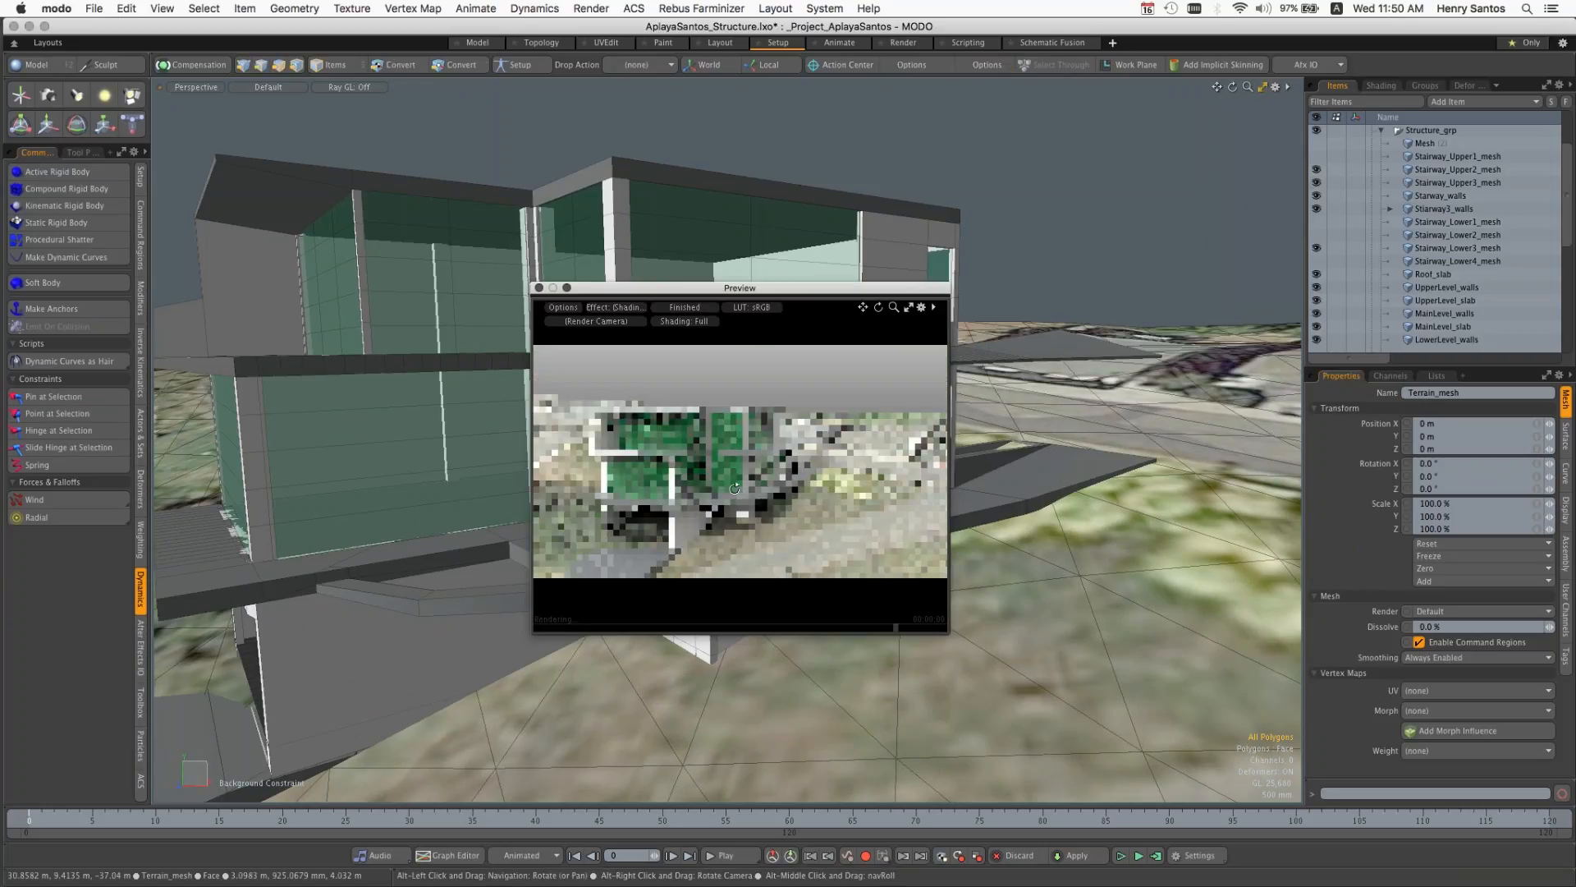
click(538, 288)
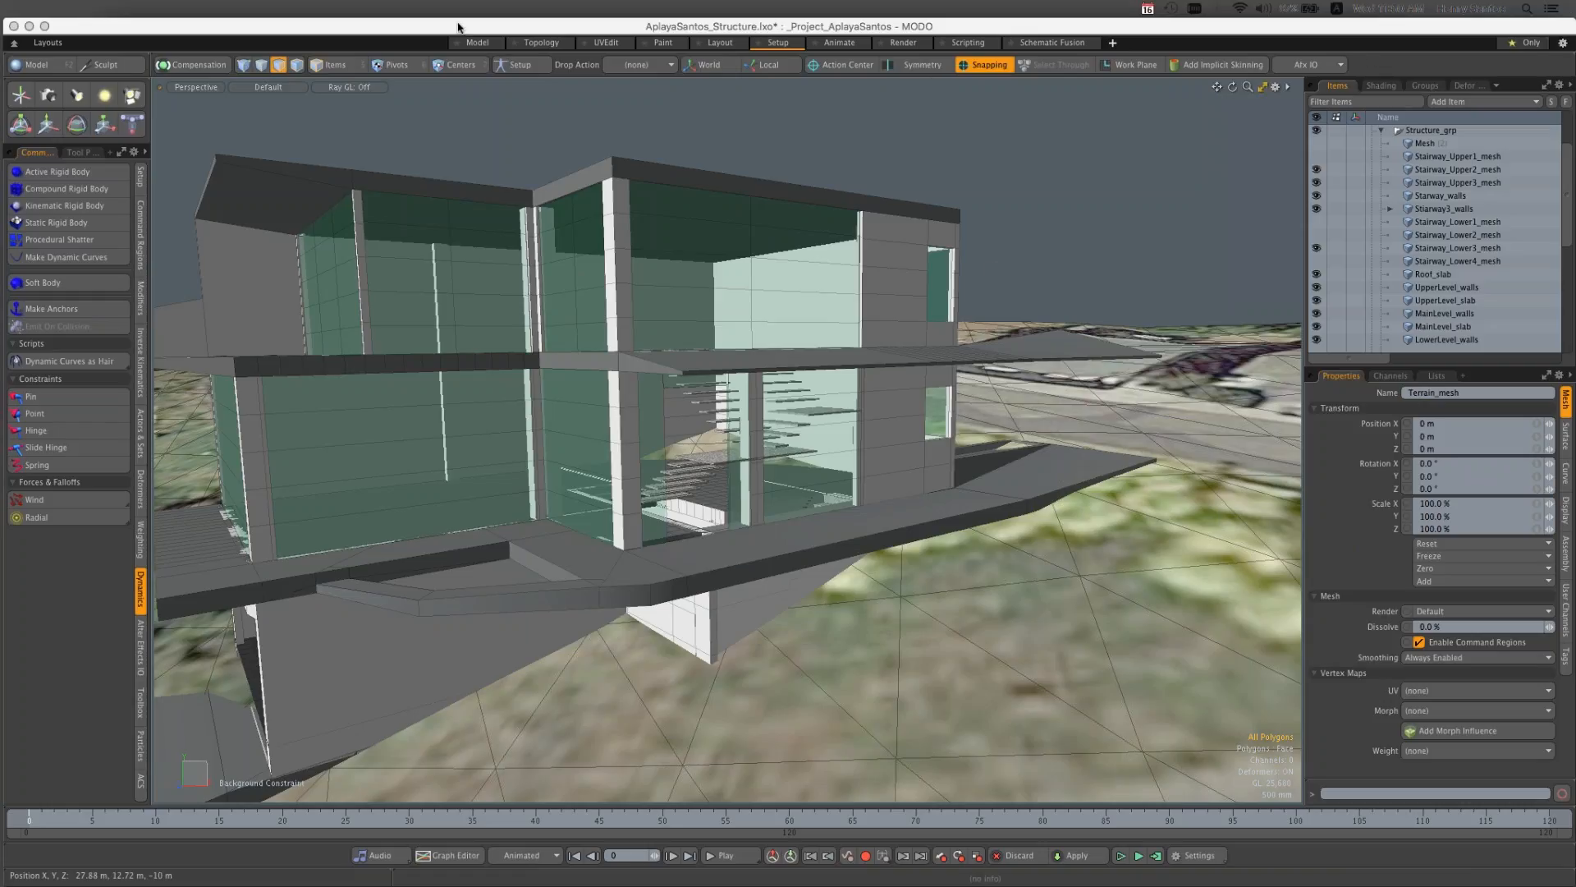
click(94, 8)
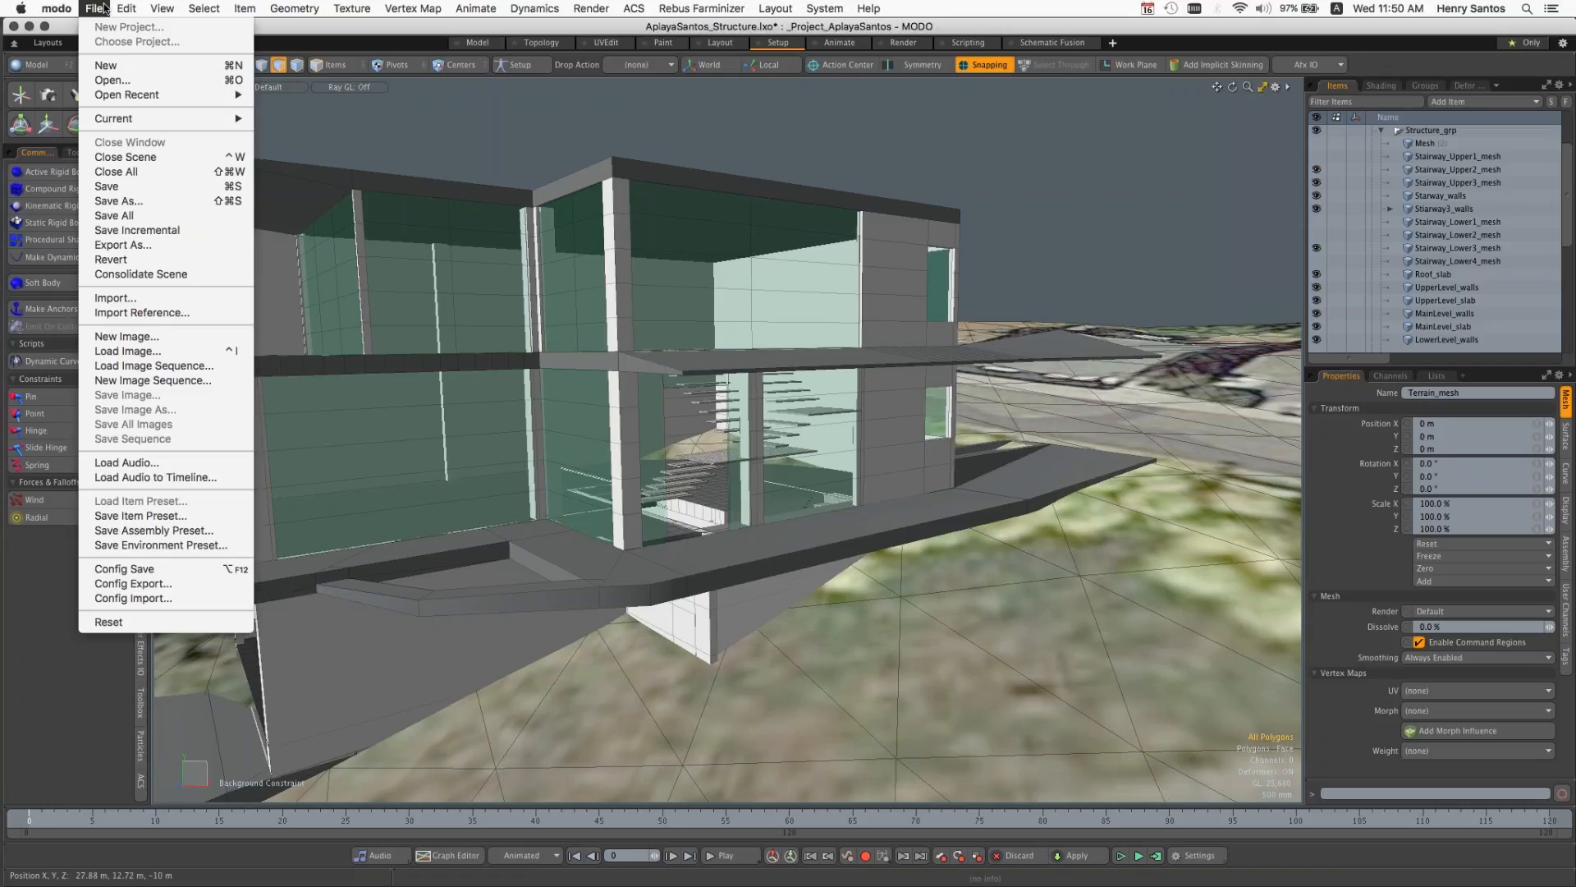
click(109, 79)
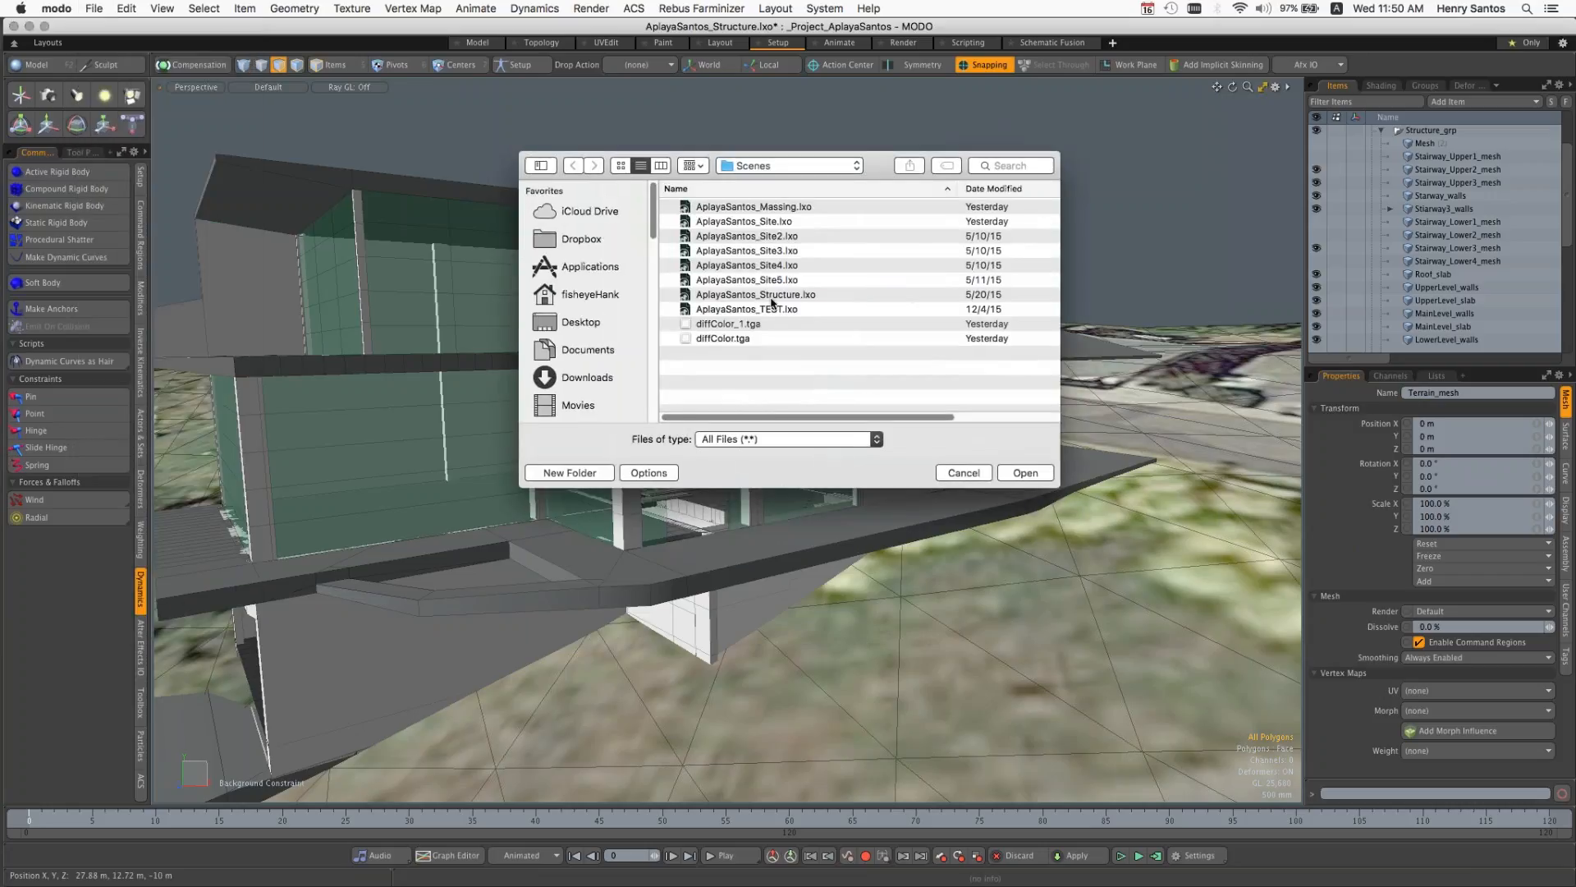
click(976, 473)
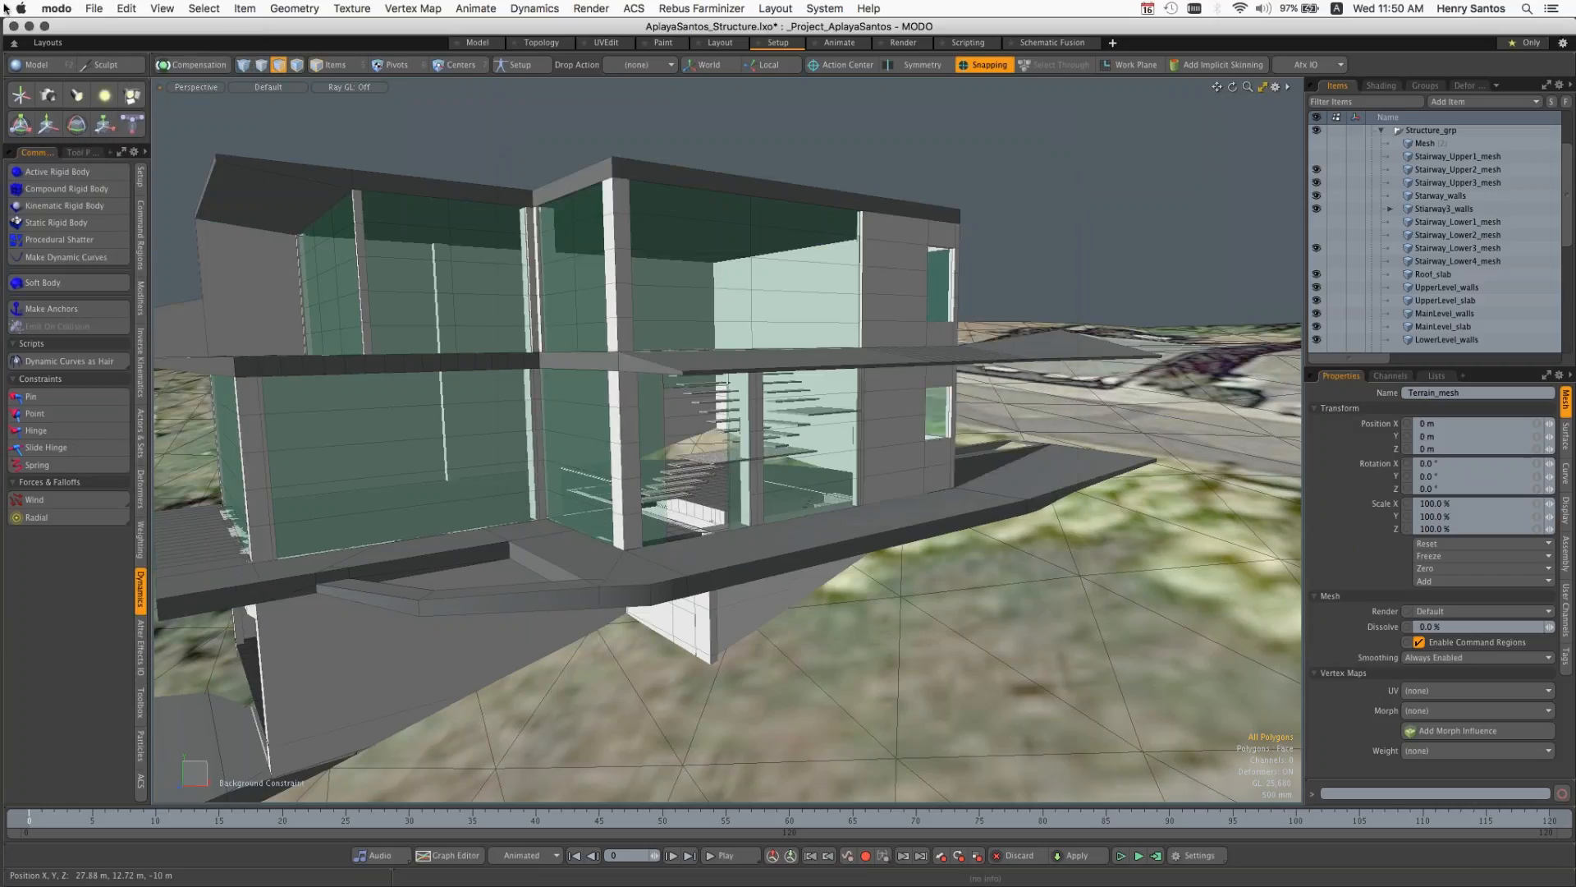
click(92, 8)
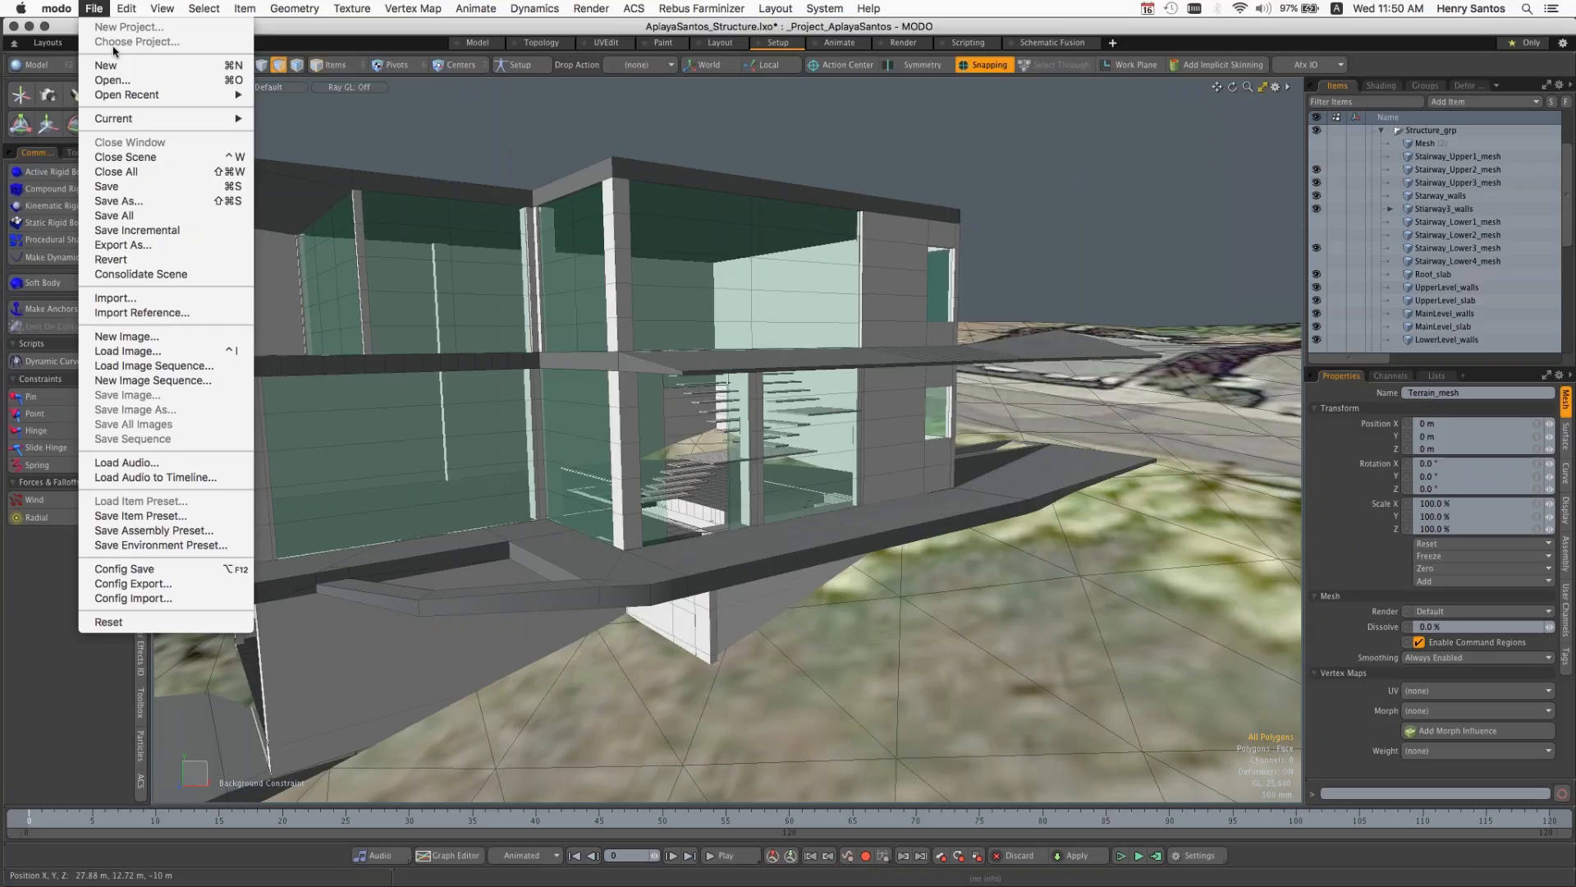
click(1198, 16)
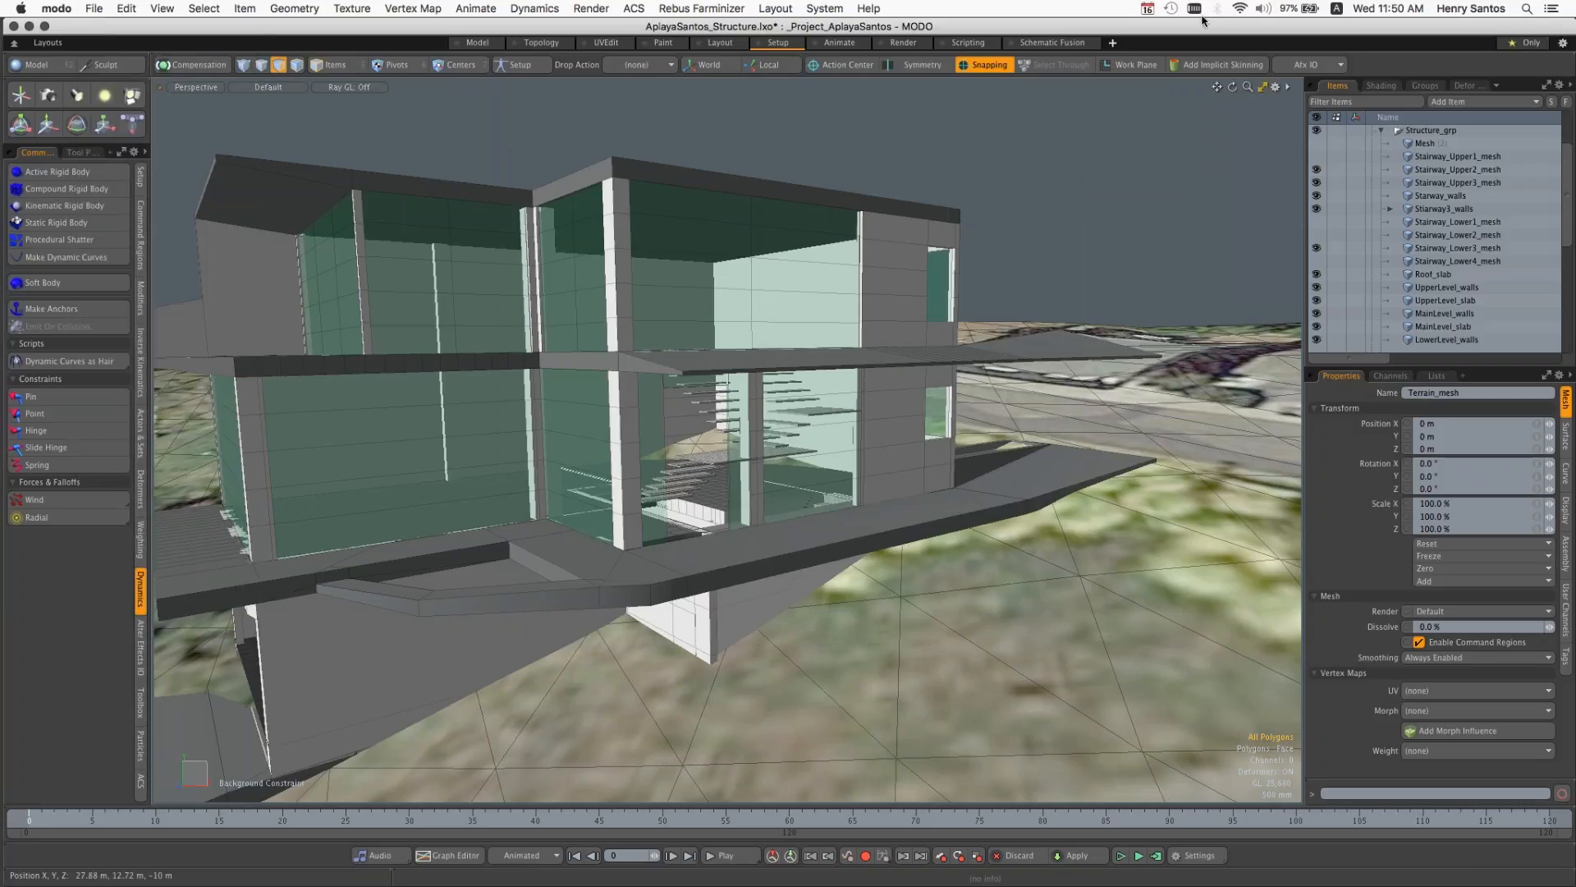
Step: Close all open scenes, discarding the changes to AplayaSantos_Massing.lxo and AplayaSantos_Structure.lxo
click(1151, 31)
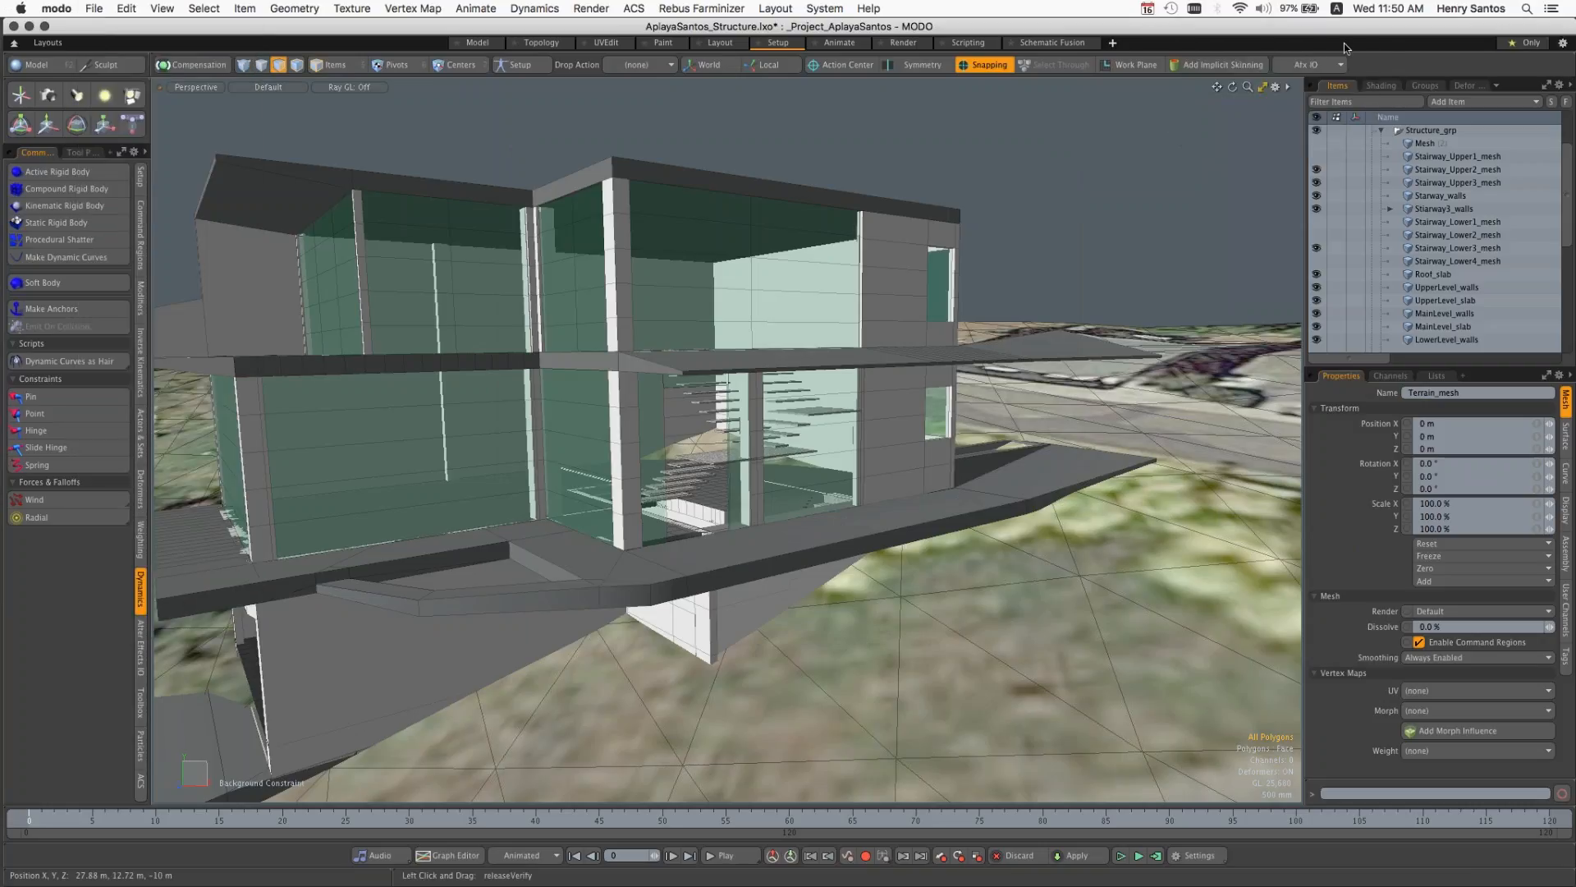
click(1383, 133)
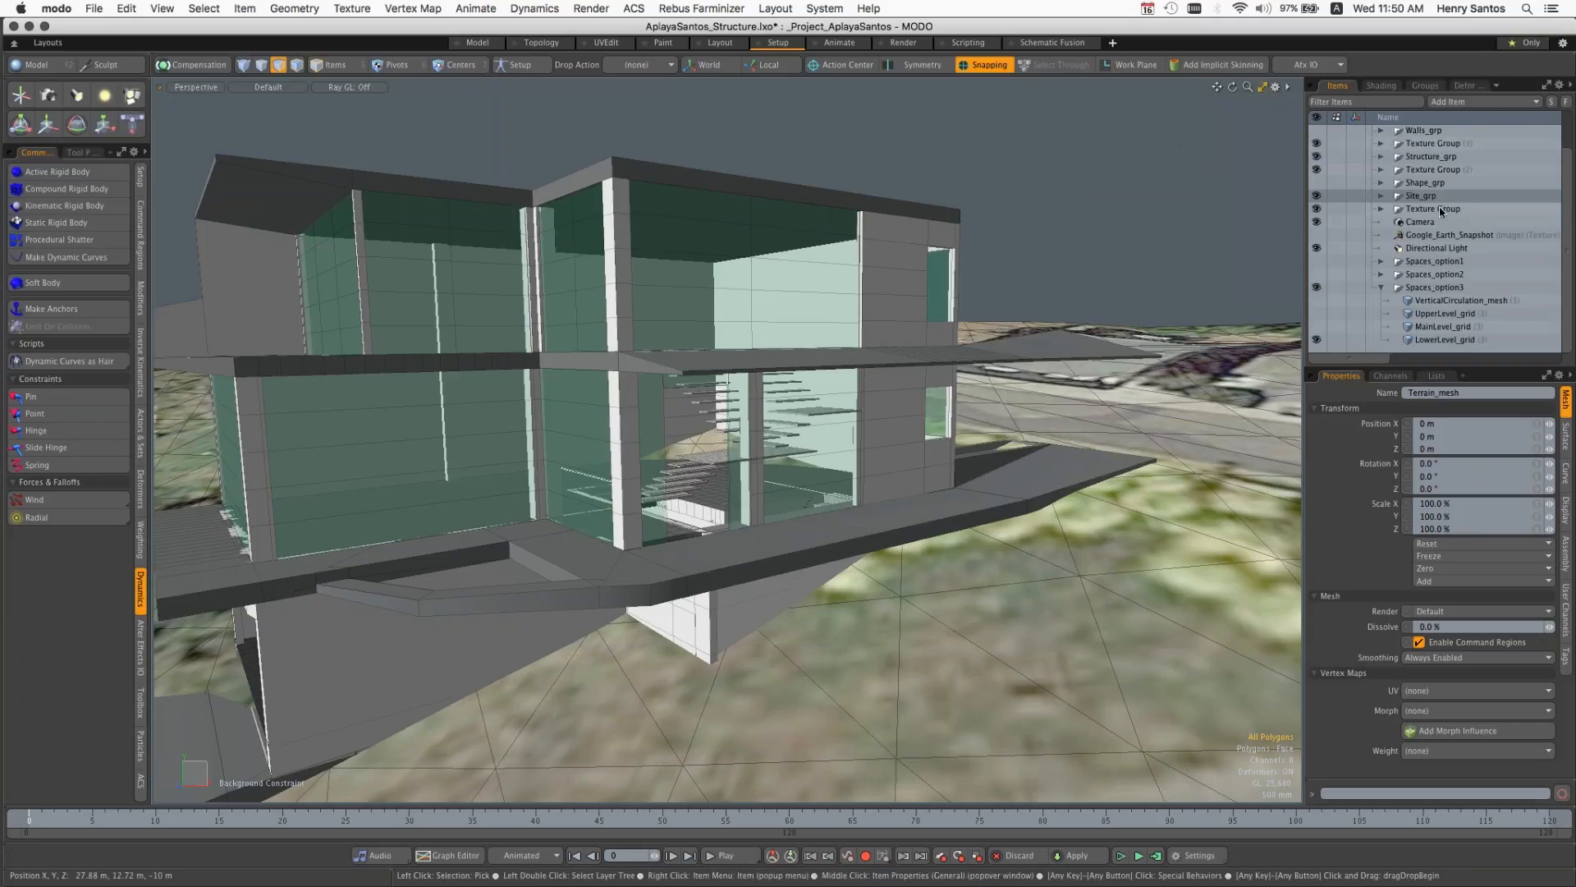
click(94, 9)
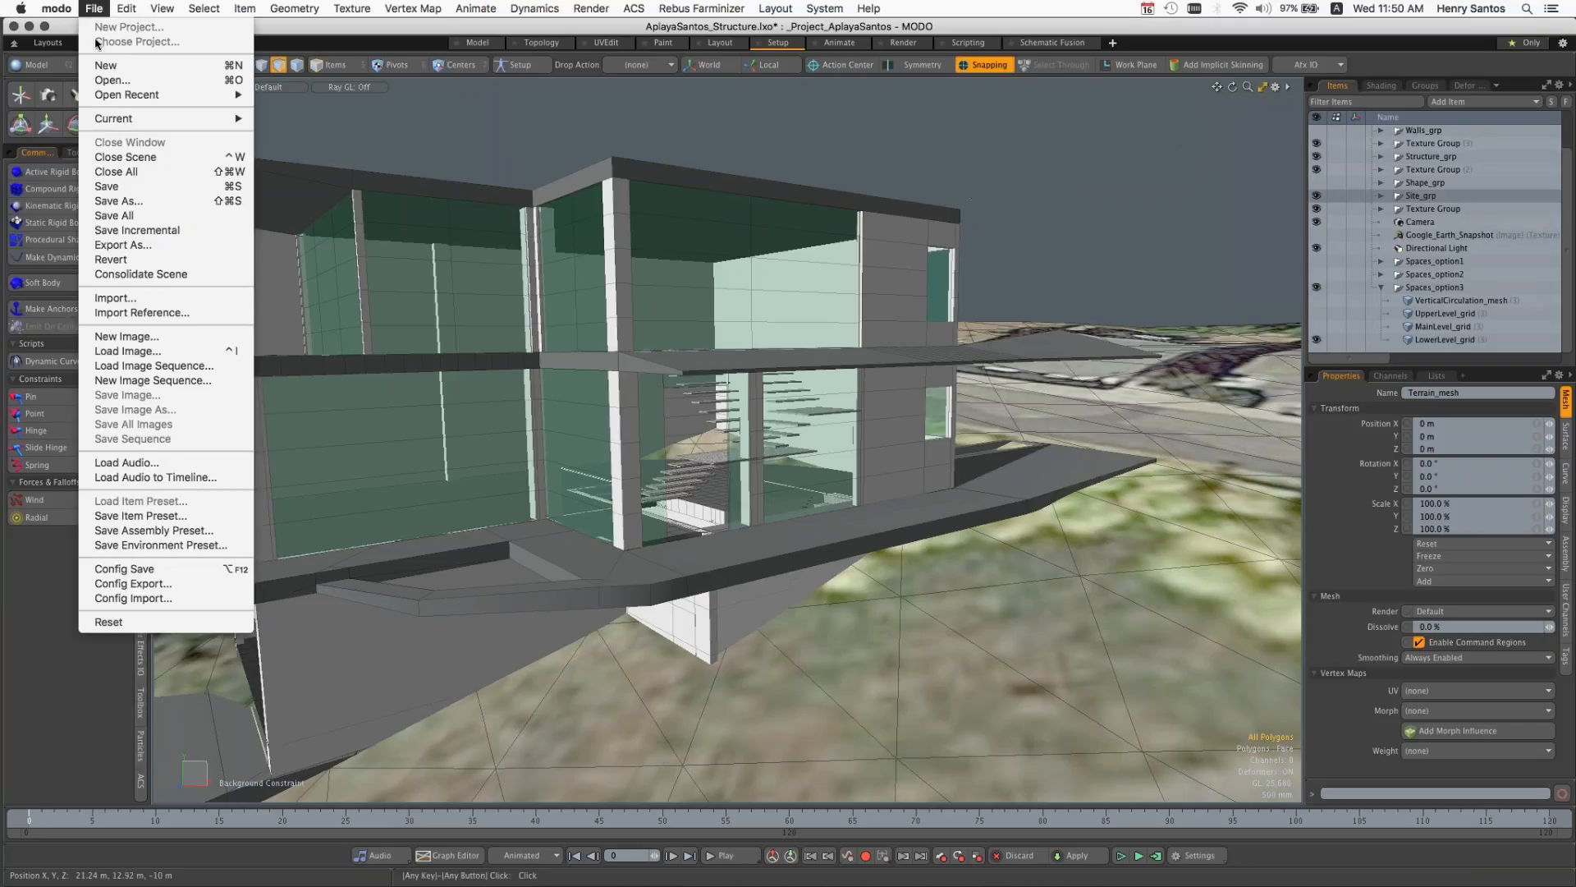
click(115, 172)
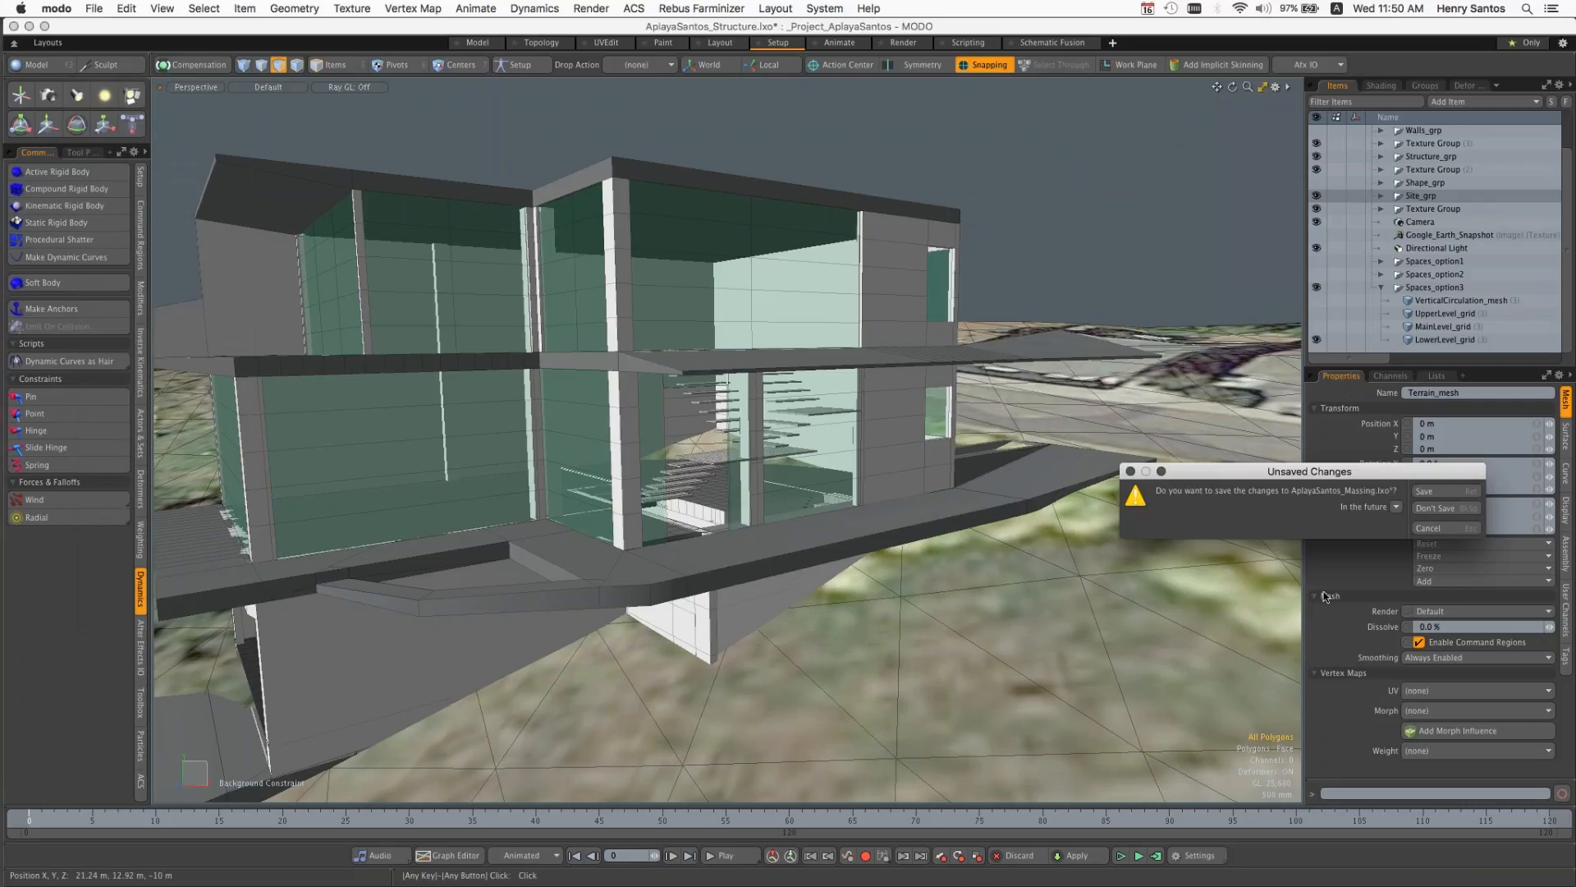
click(1444, 508)
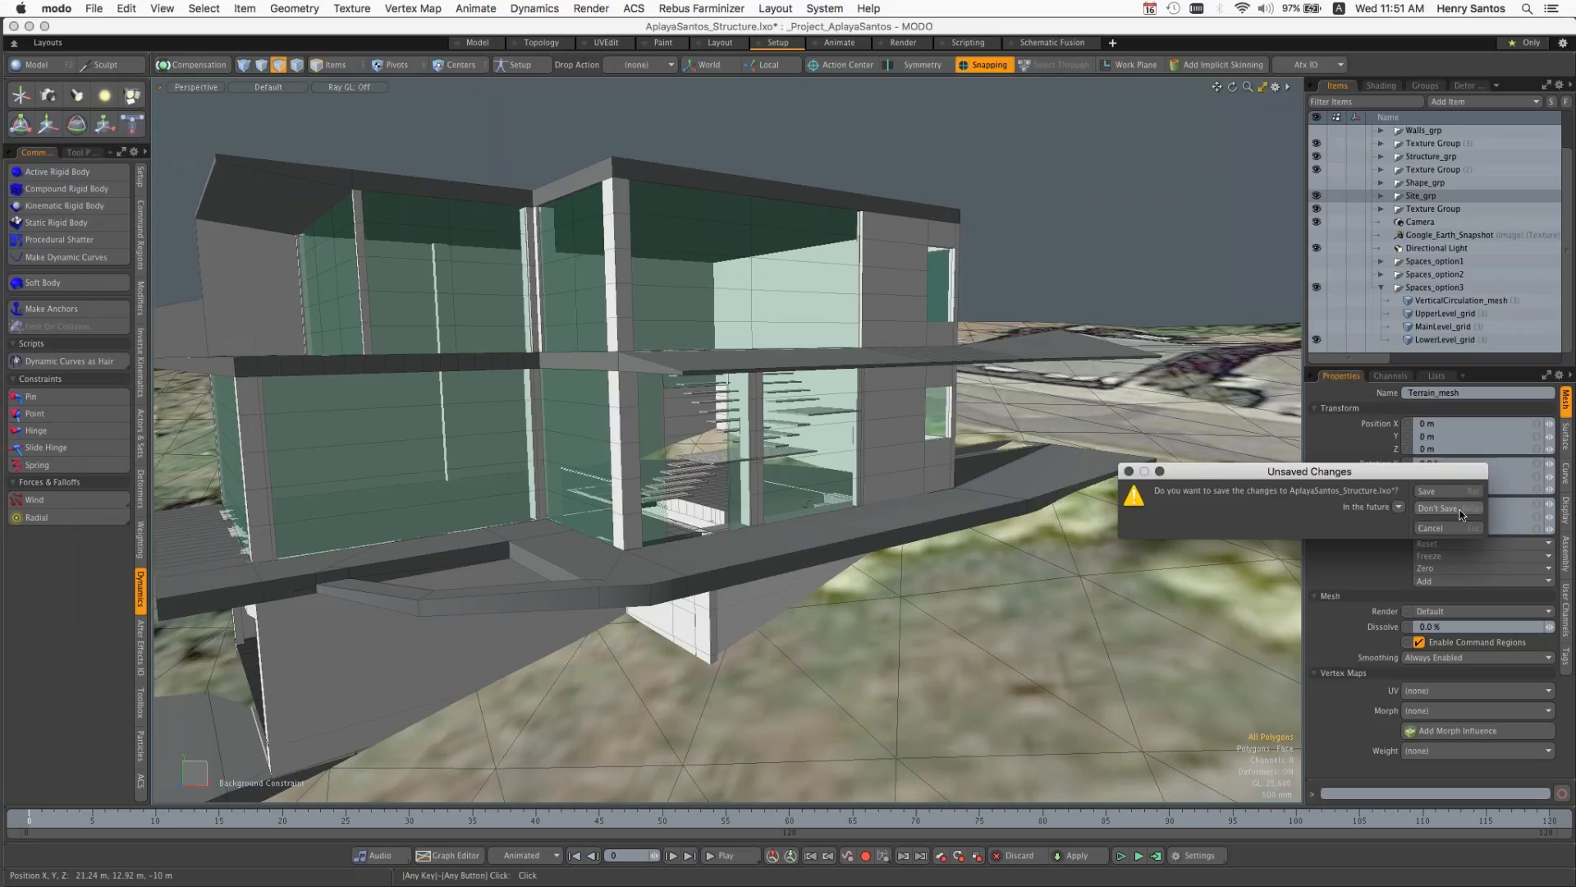
click(1455, 508)
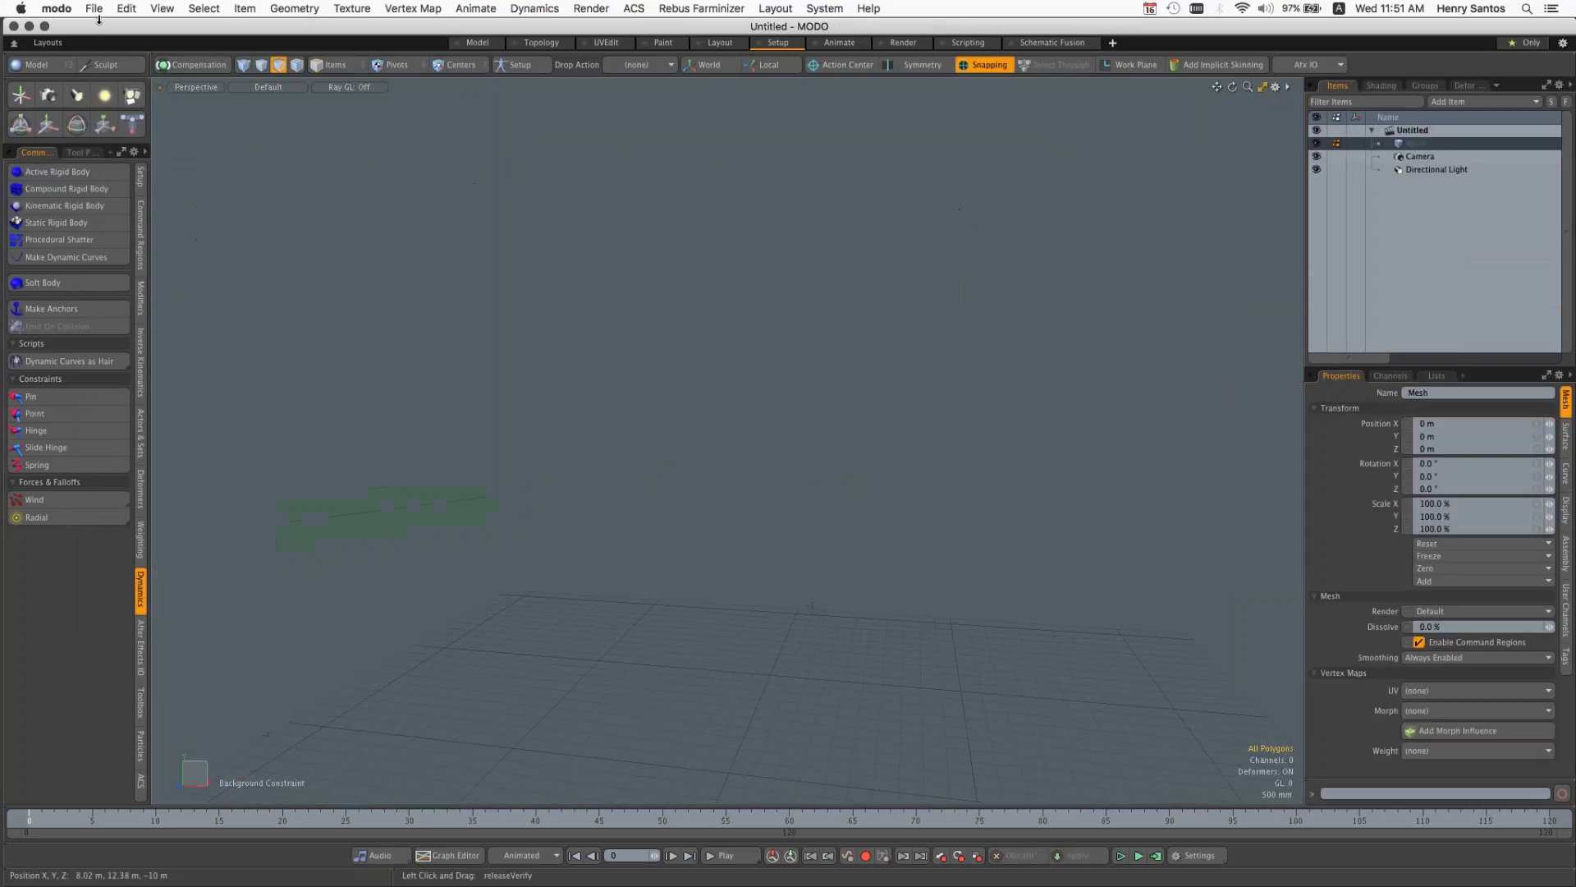
click(96, 10)
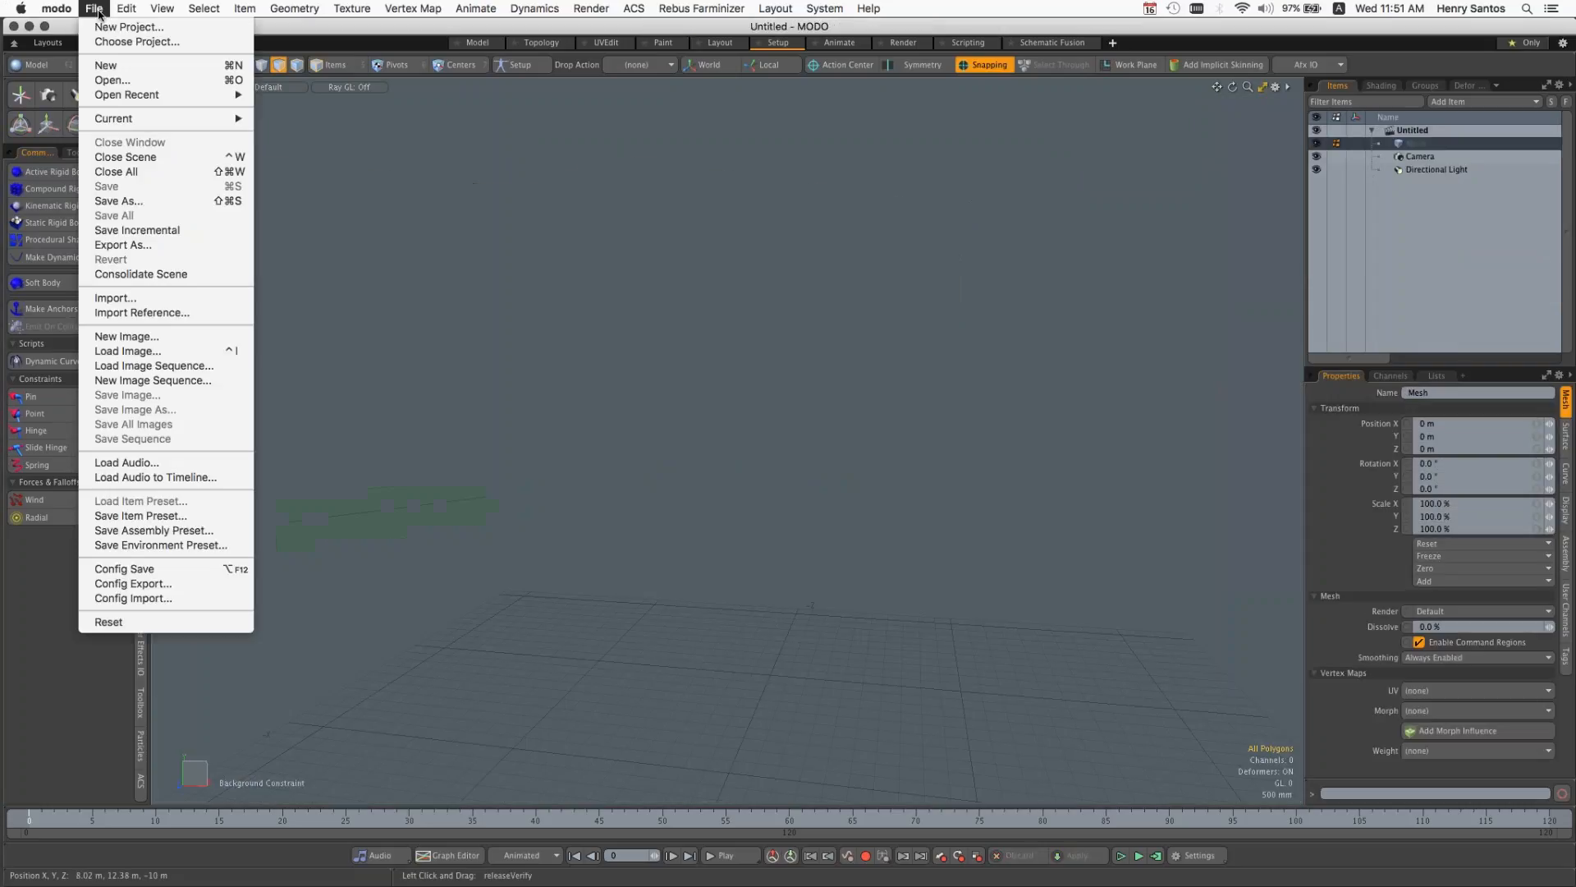
click(113, 81)
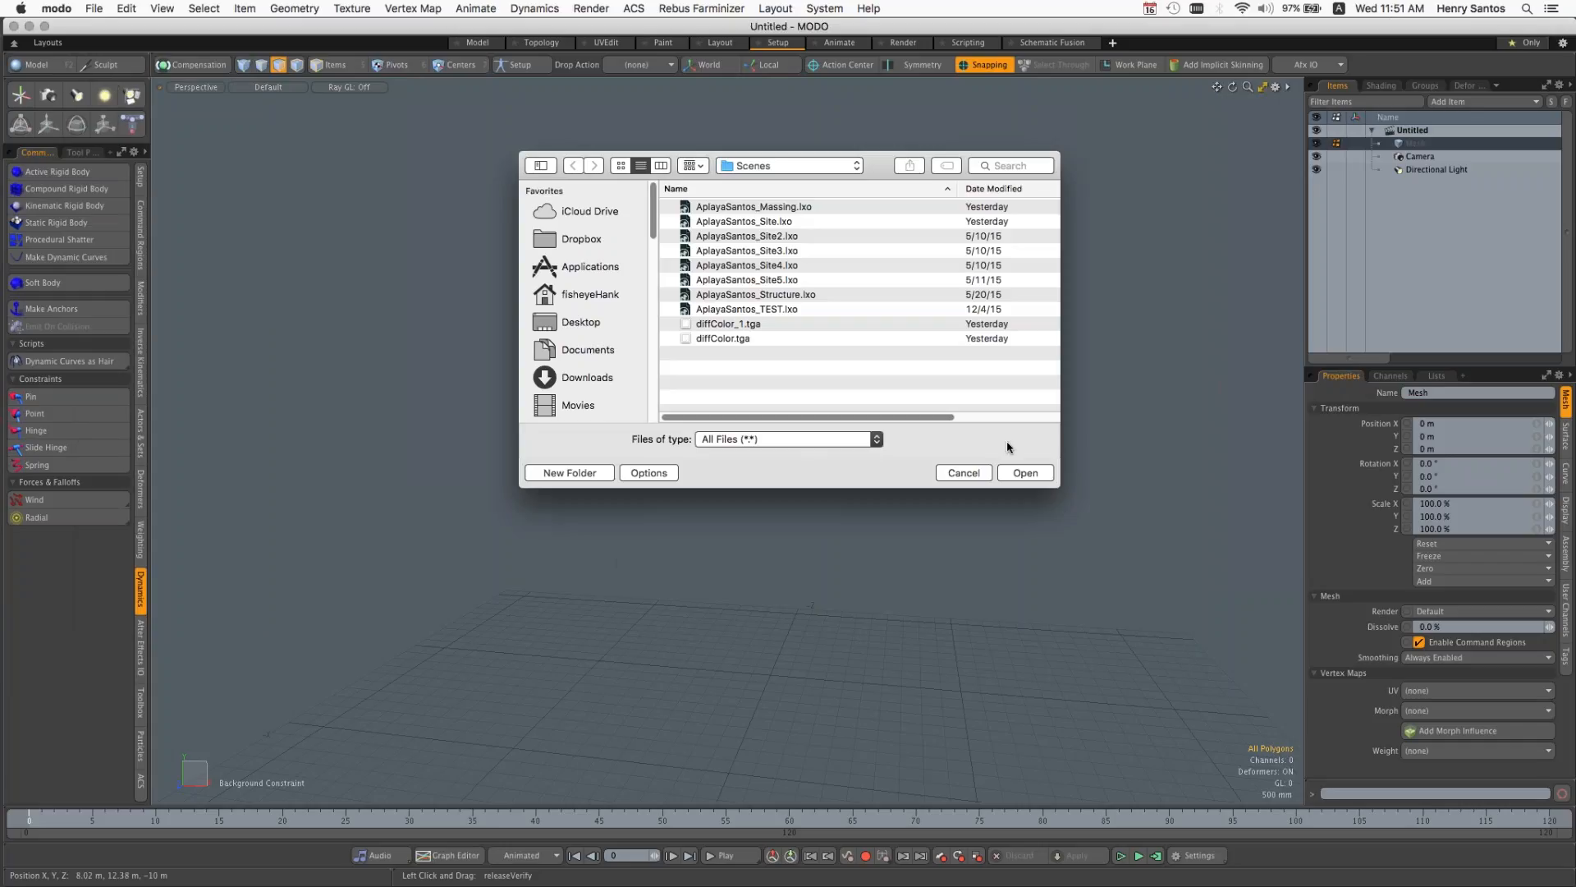
click(769, 165)
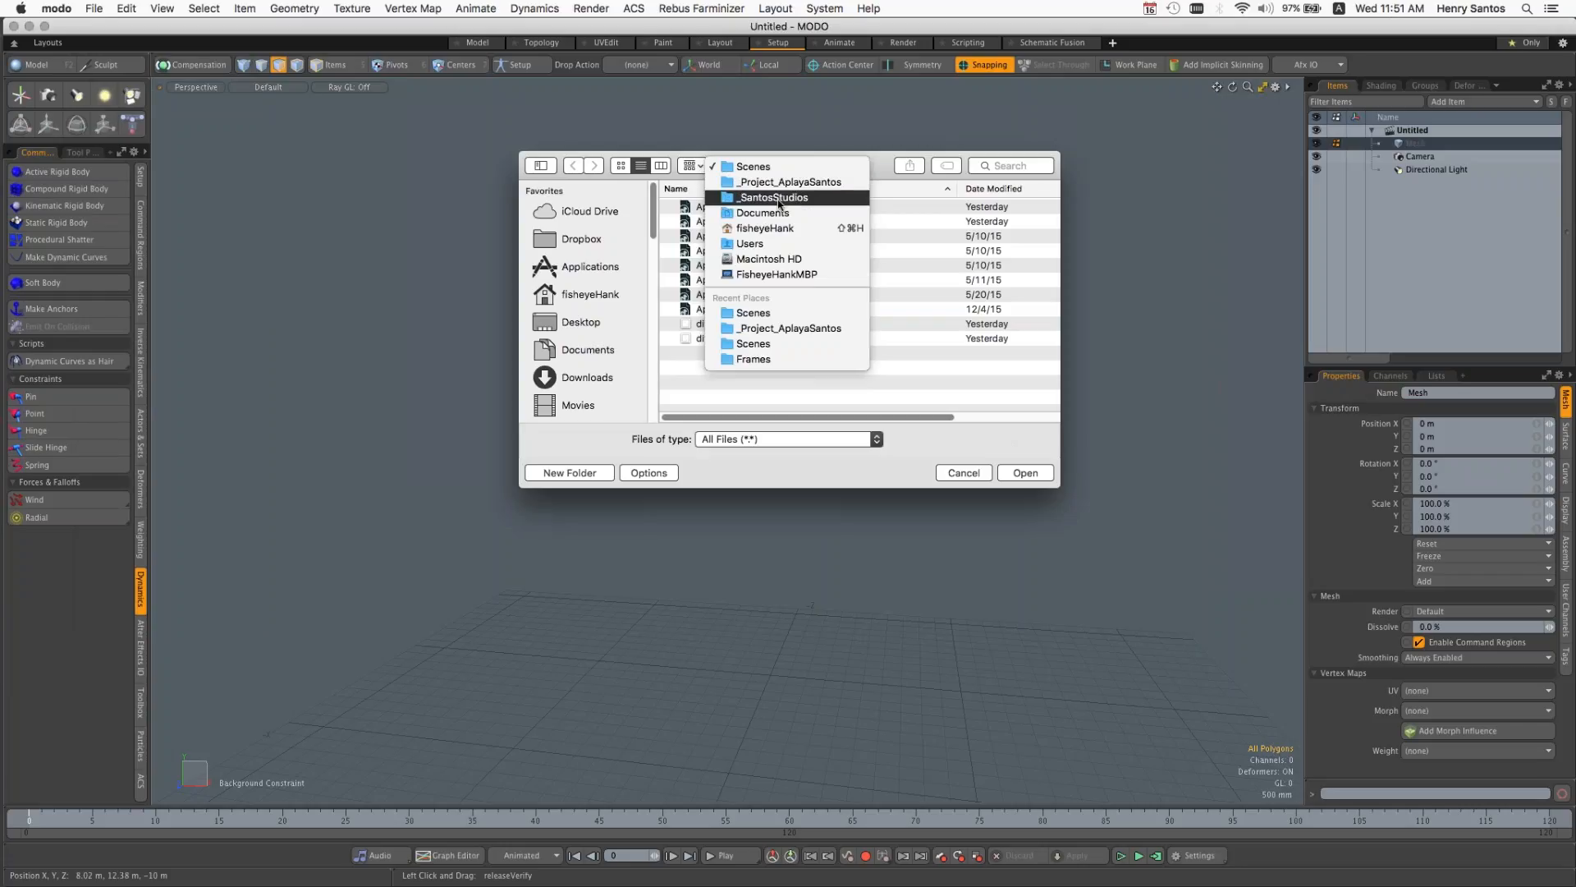
click(772, 197)
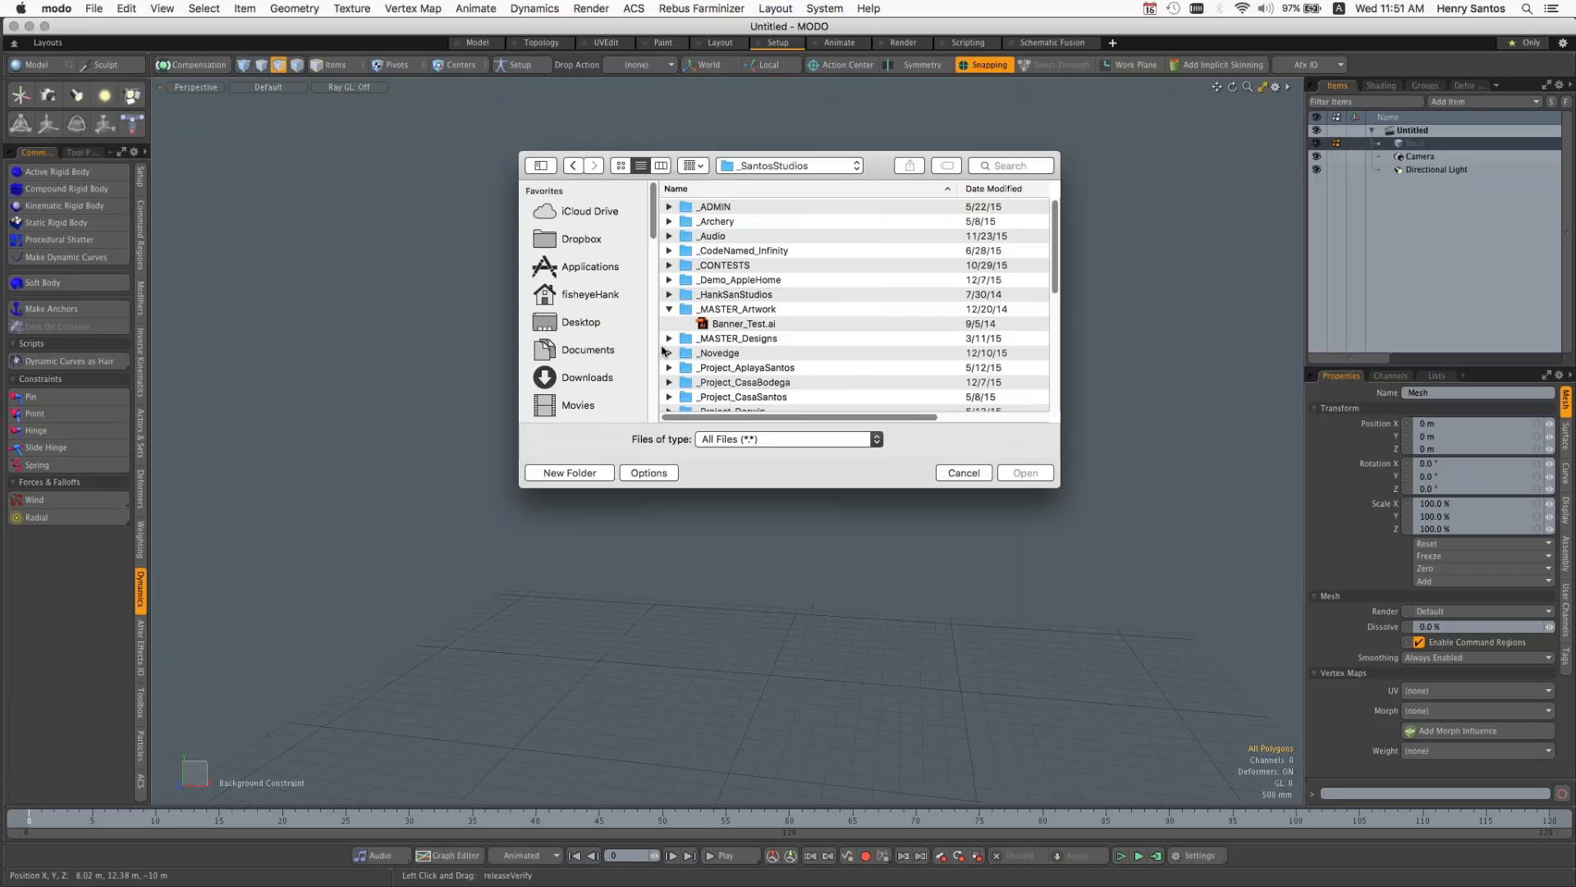
scroll(754, 343, down, 5)
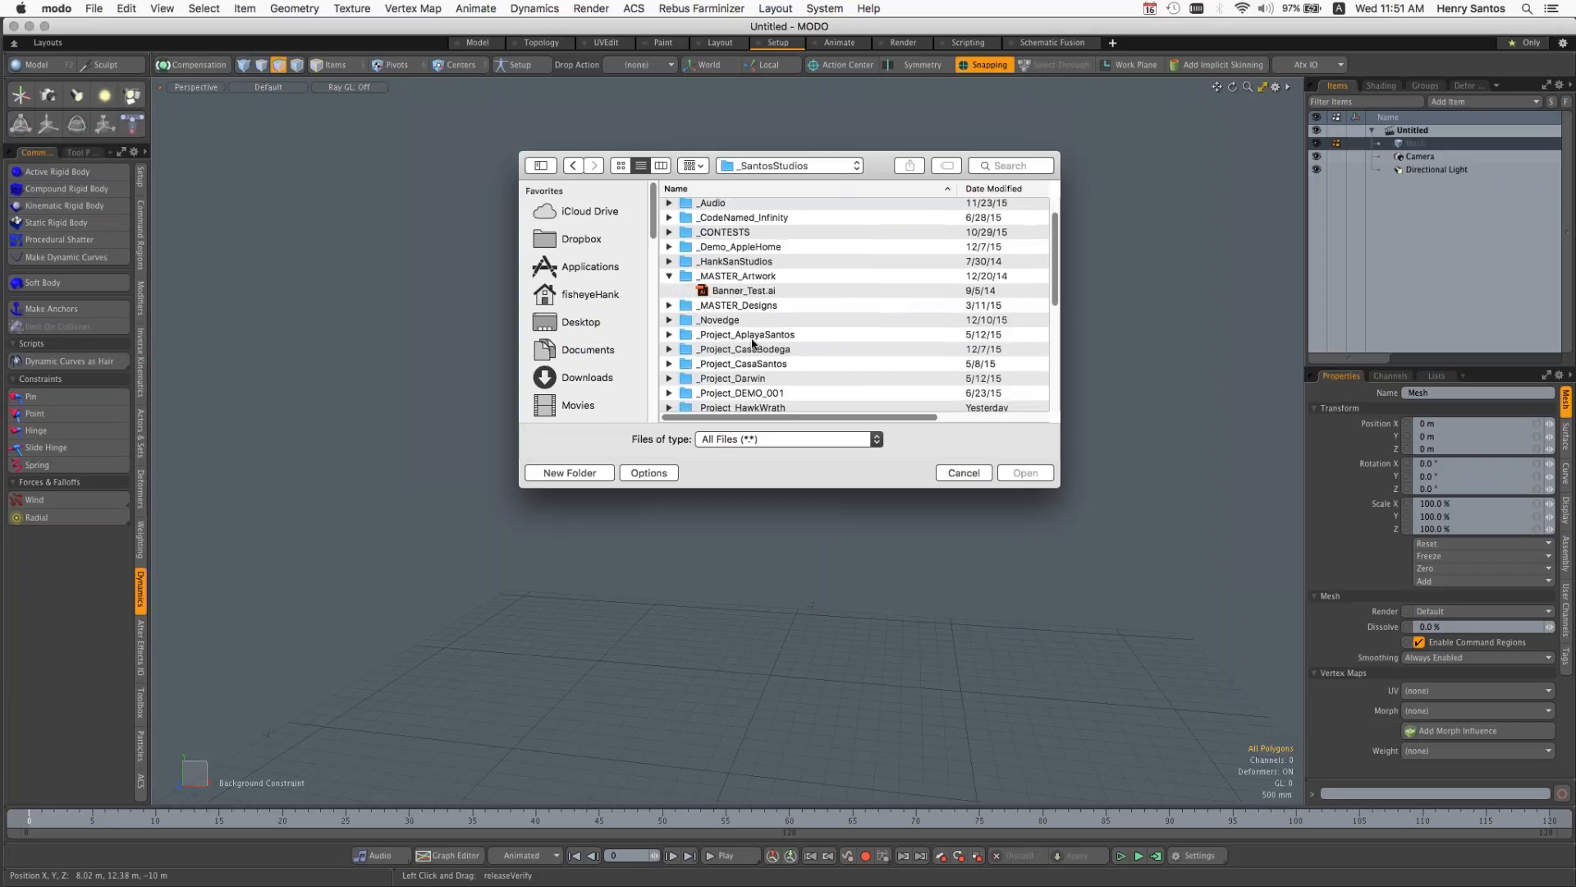
click(728, 247)
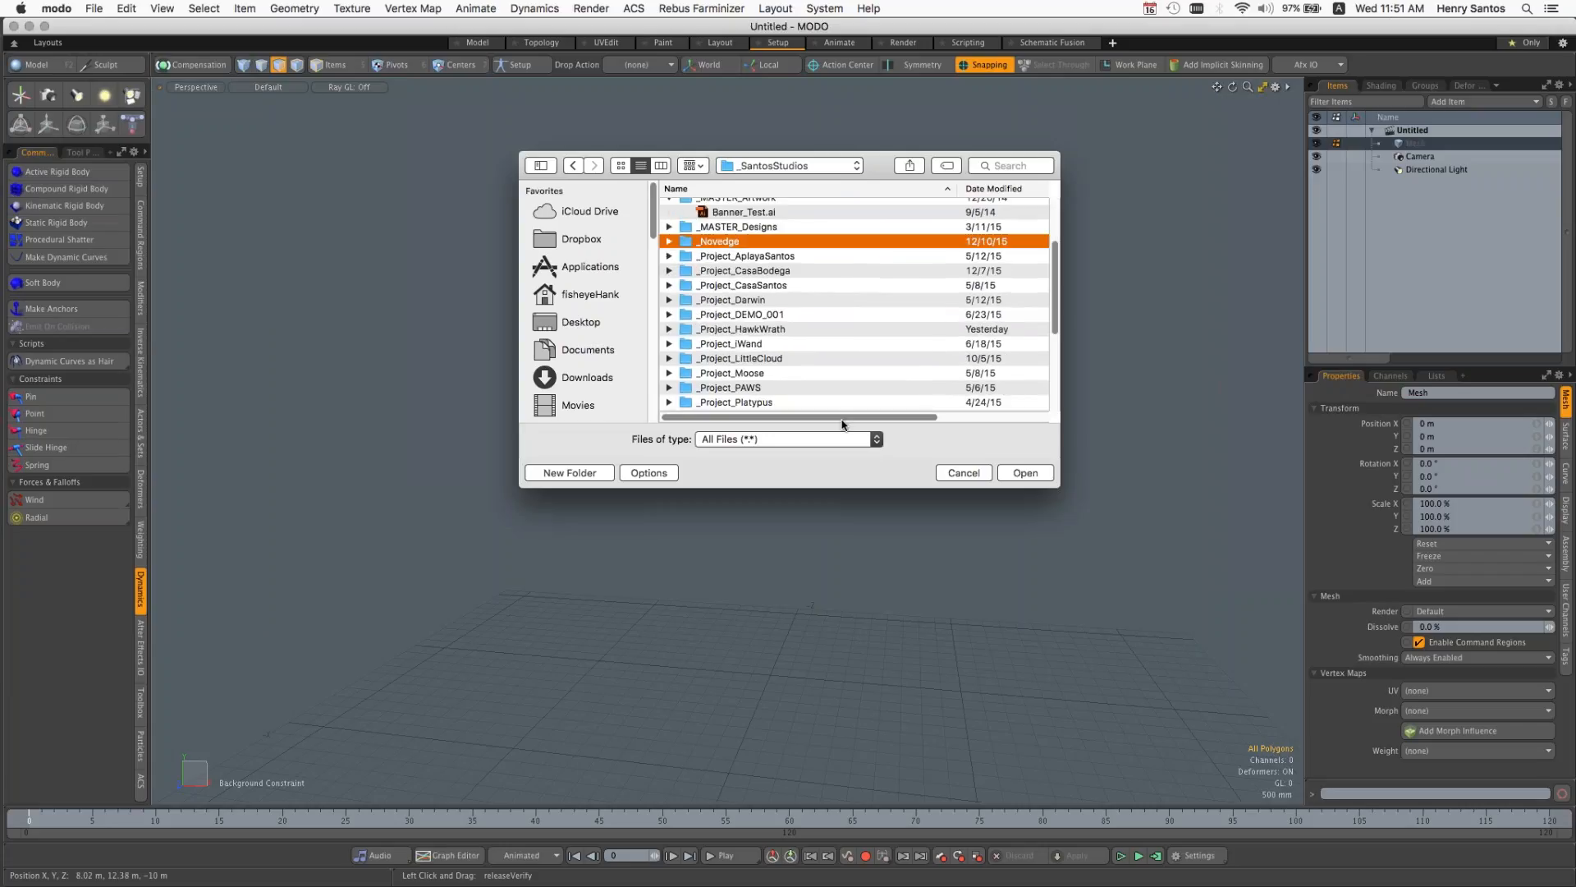
click(1026, 472)
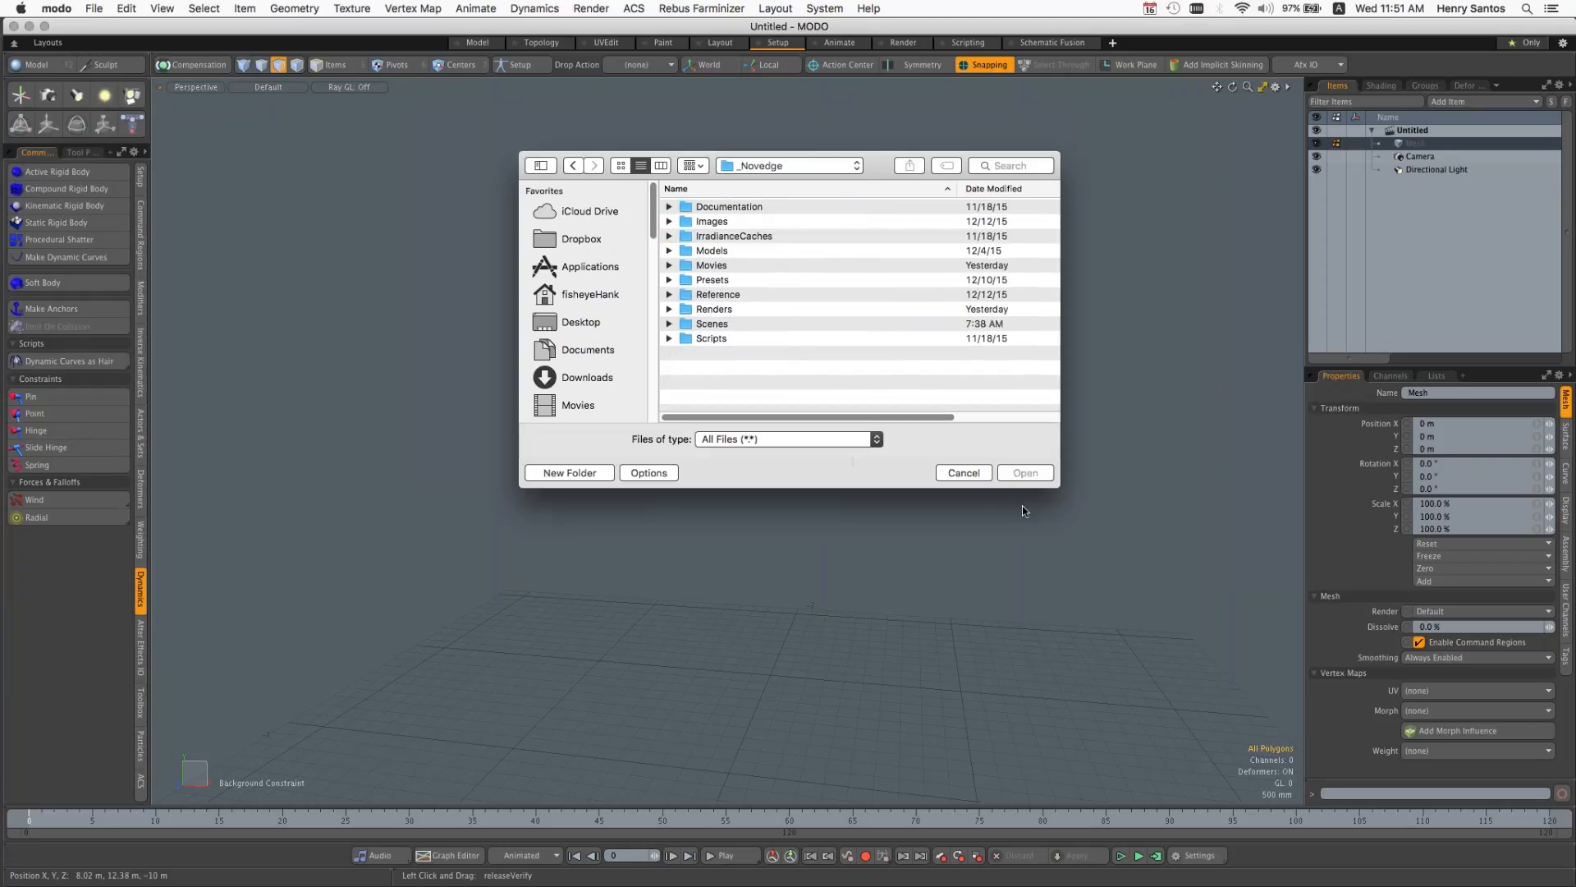
click(784, 165)
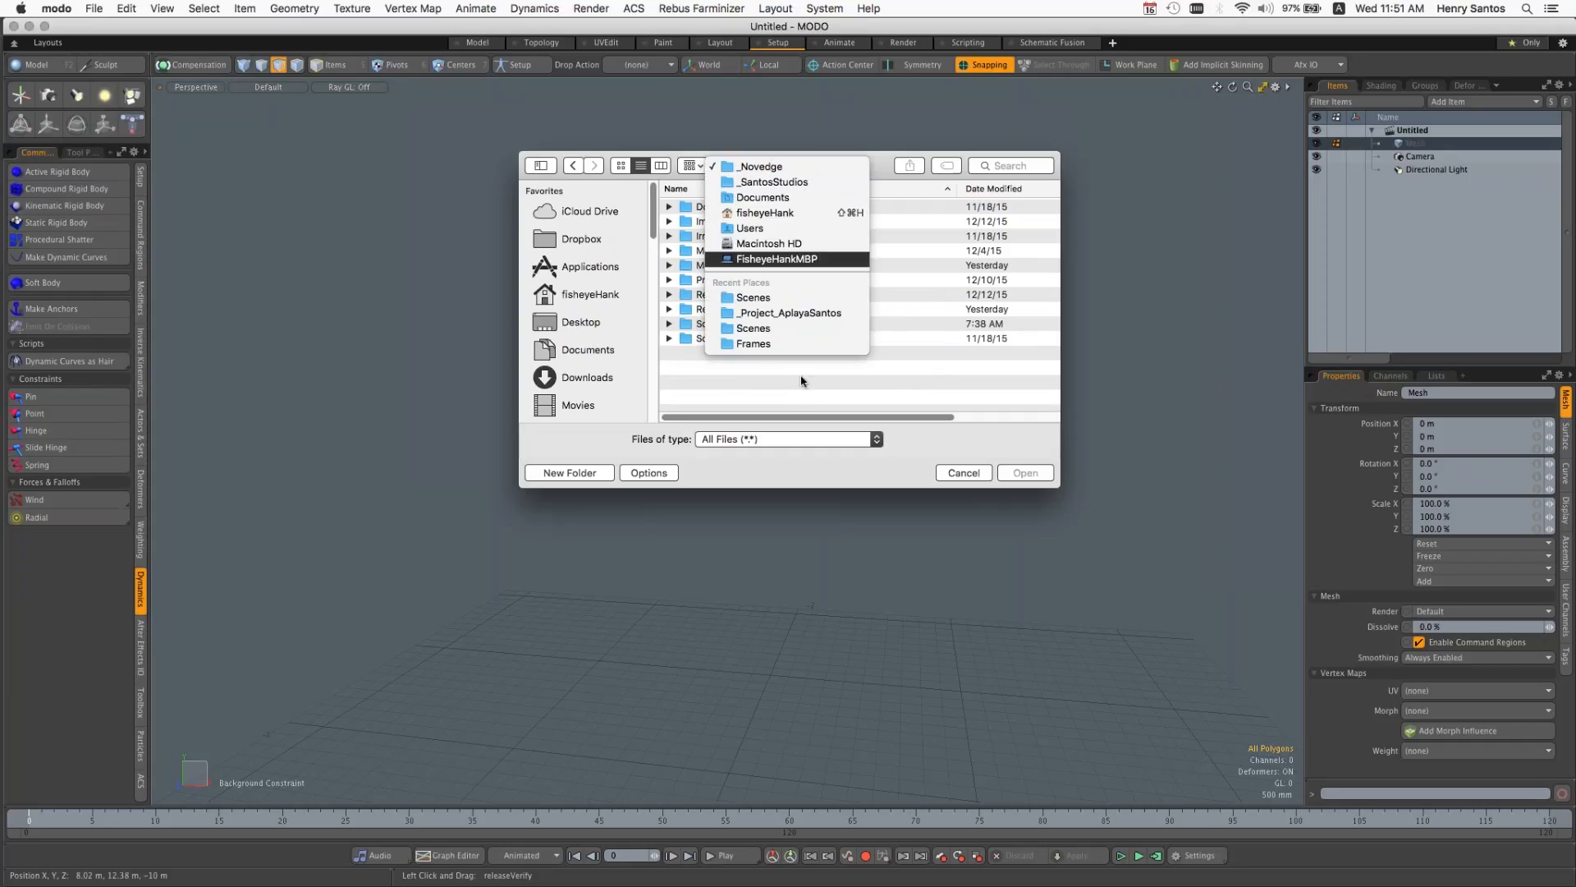
click(972, 479)
click(981, 474)
Step: Set _Novedge as the current project and open its scene WIP_Novedge_MFuse_BldgEnvlp1.lxo
click(93, 9)
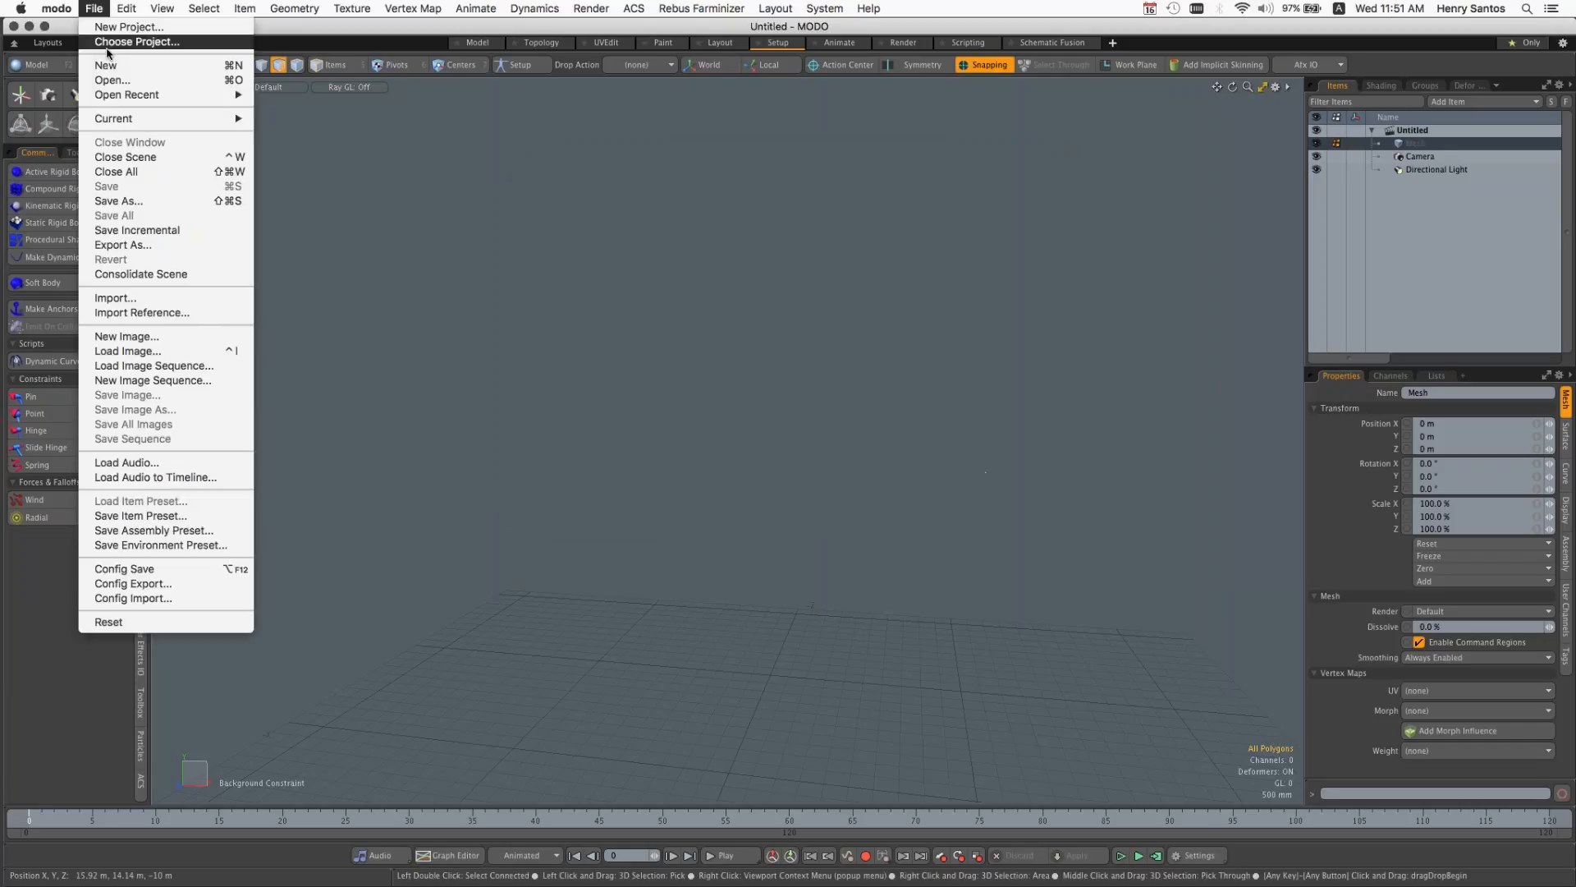
click(112, 42)
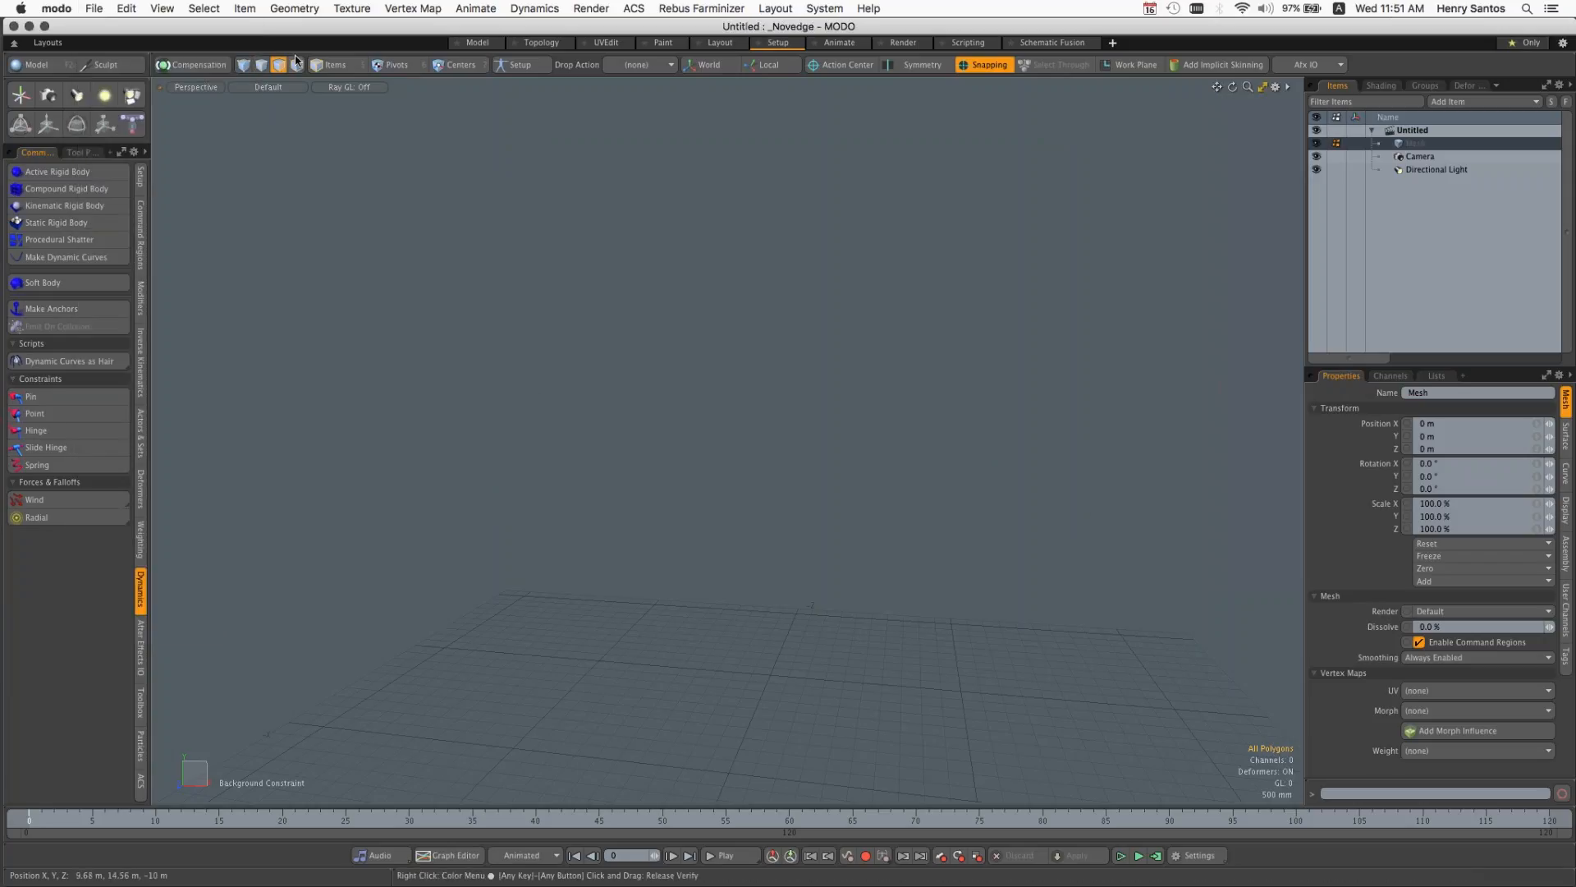
click(92, 9)
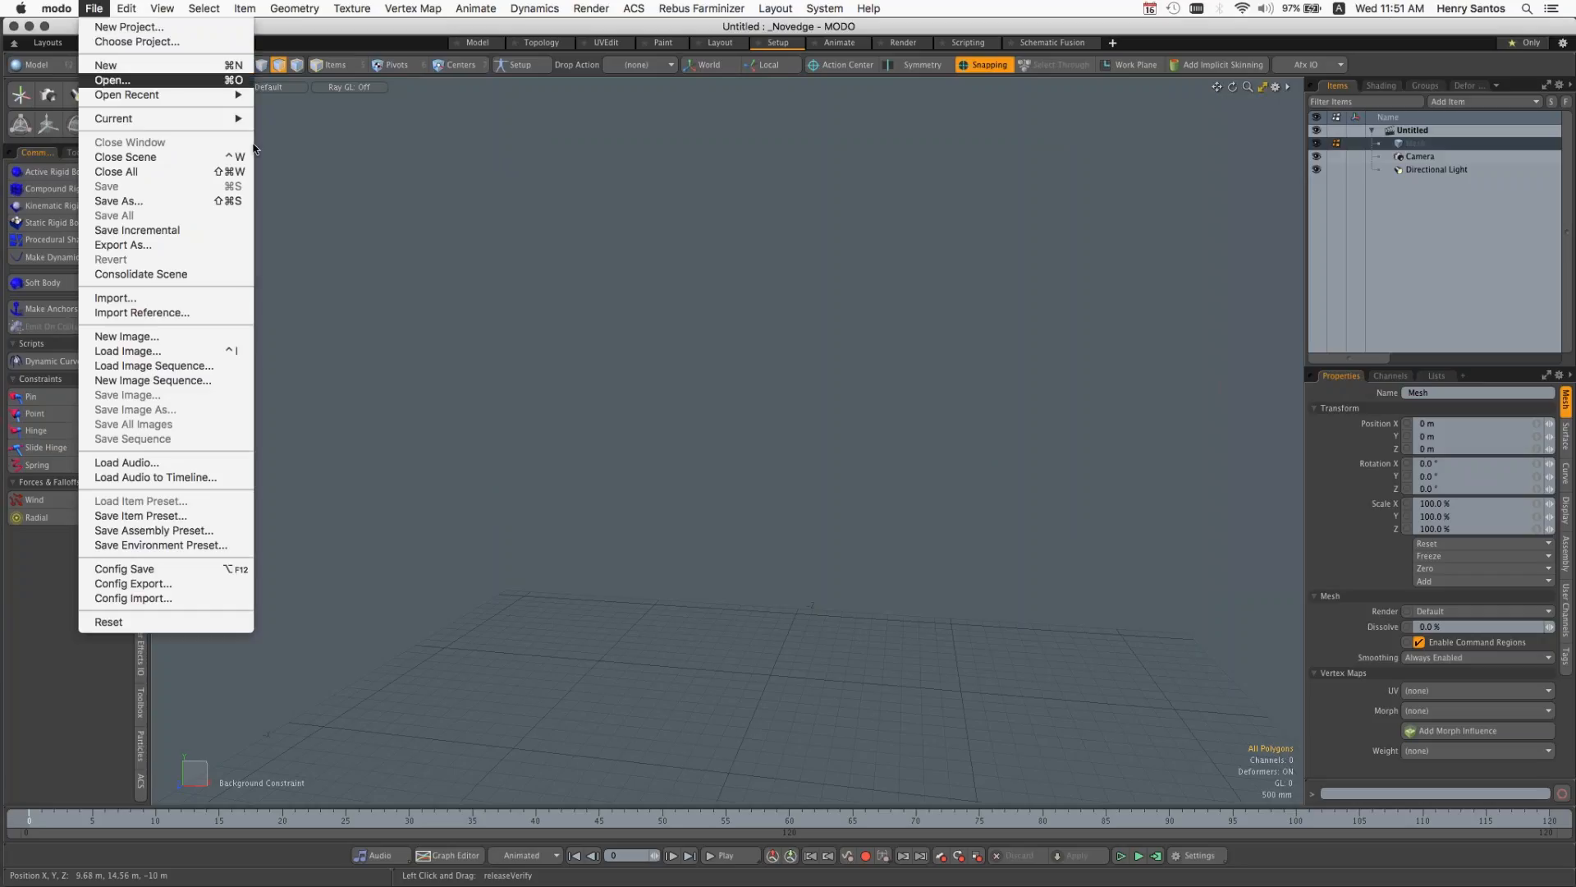
click(107, 80)
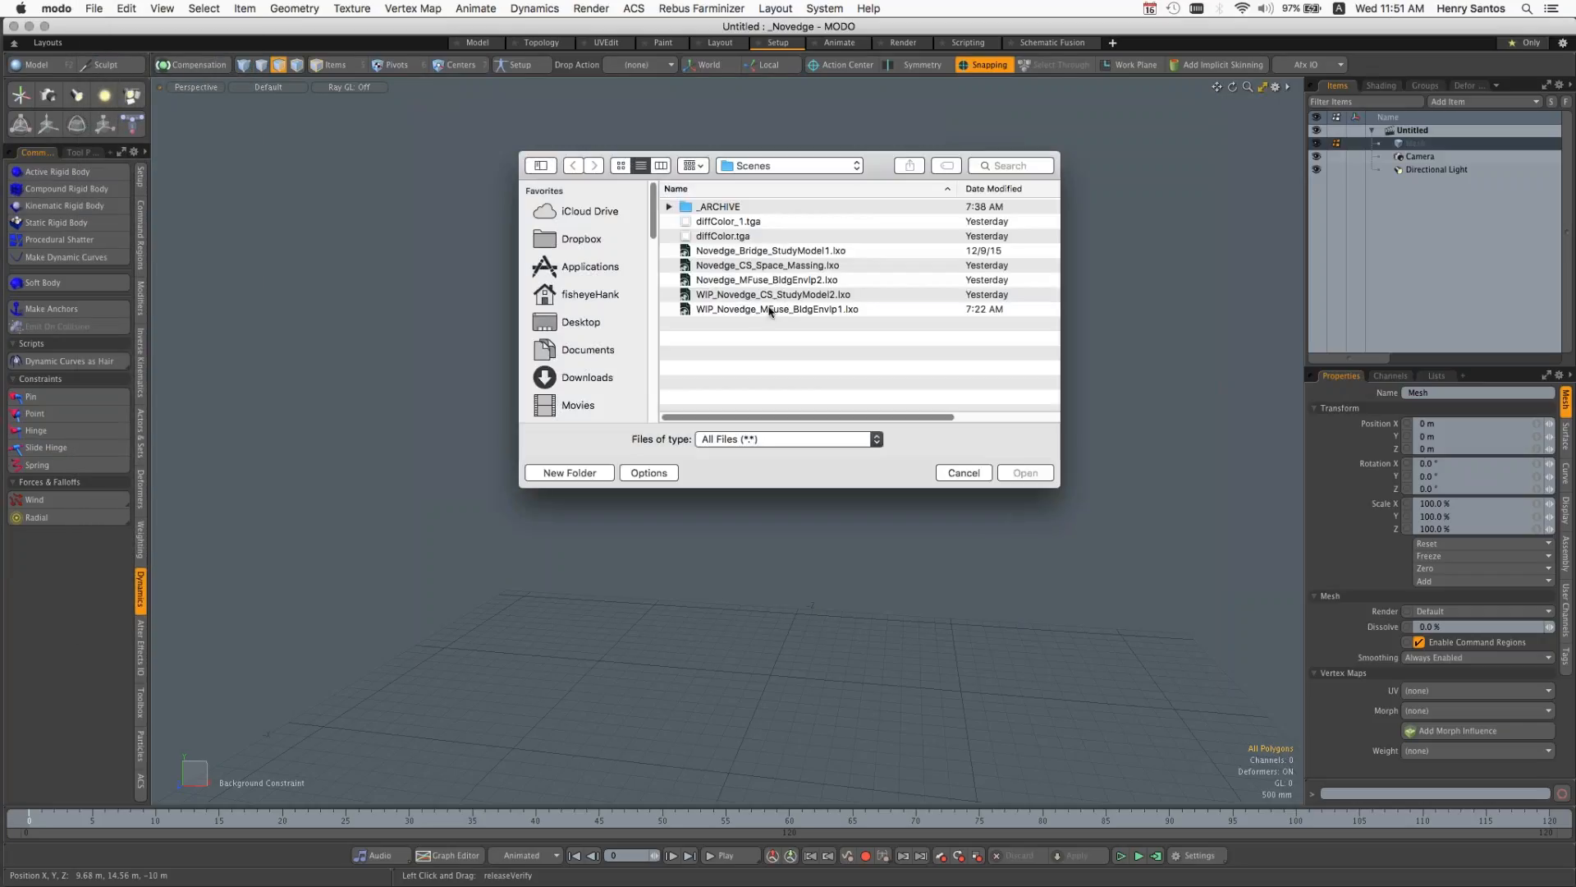
click(821, 309)
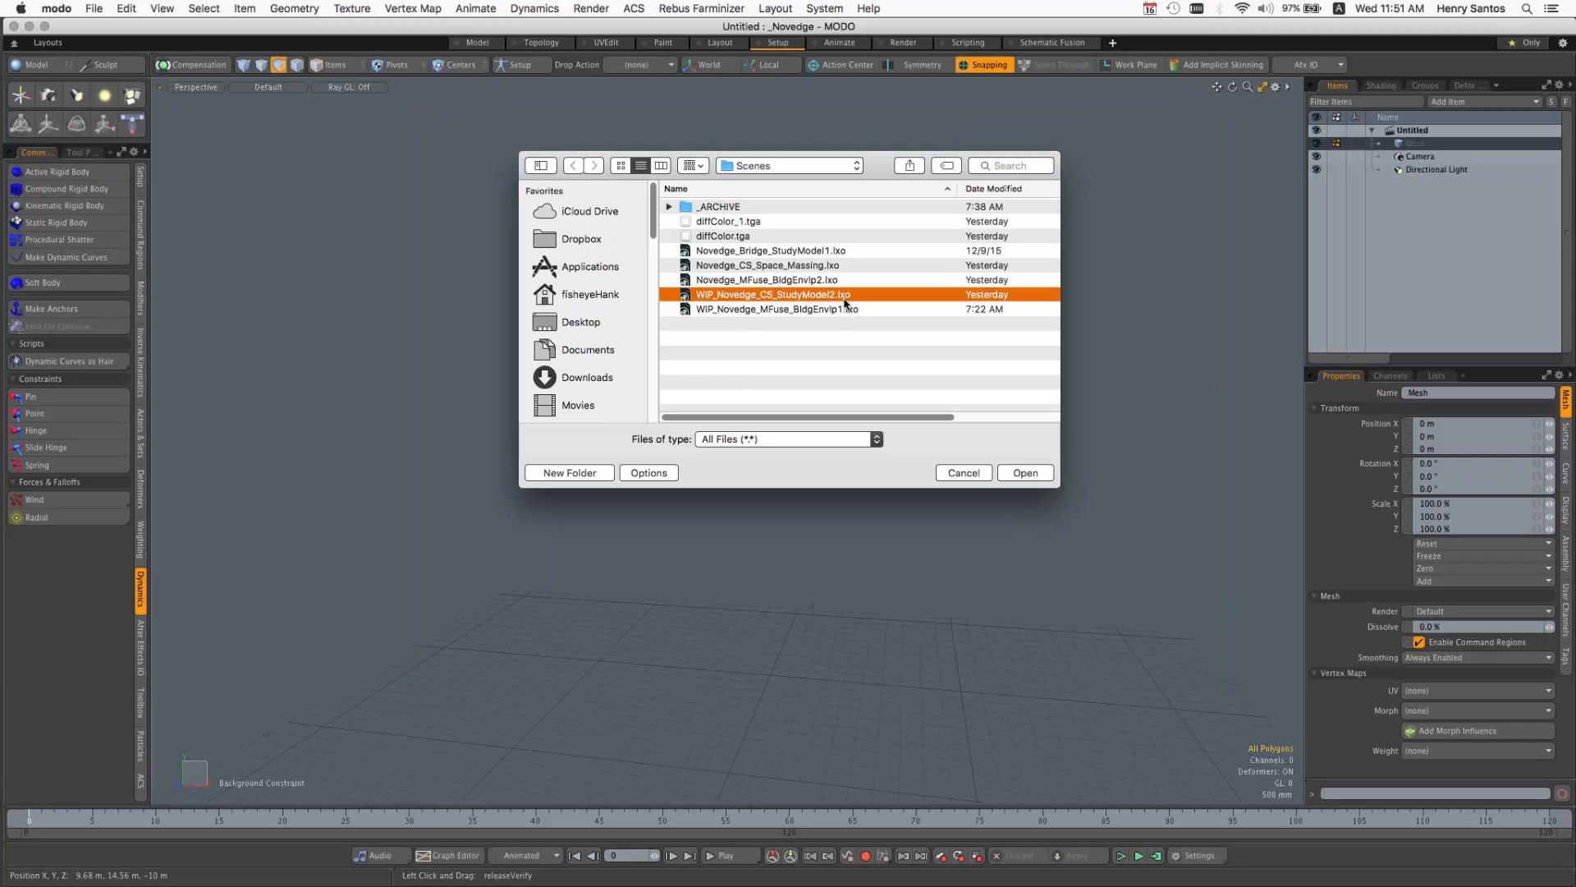
double_click(805, 310)
Step: Show the Main_Level, Upper_Level and Room_ArchedRoof meshes and switch to item selection mode
ctrl+alt+drag(892, 432, 900, 375)
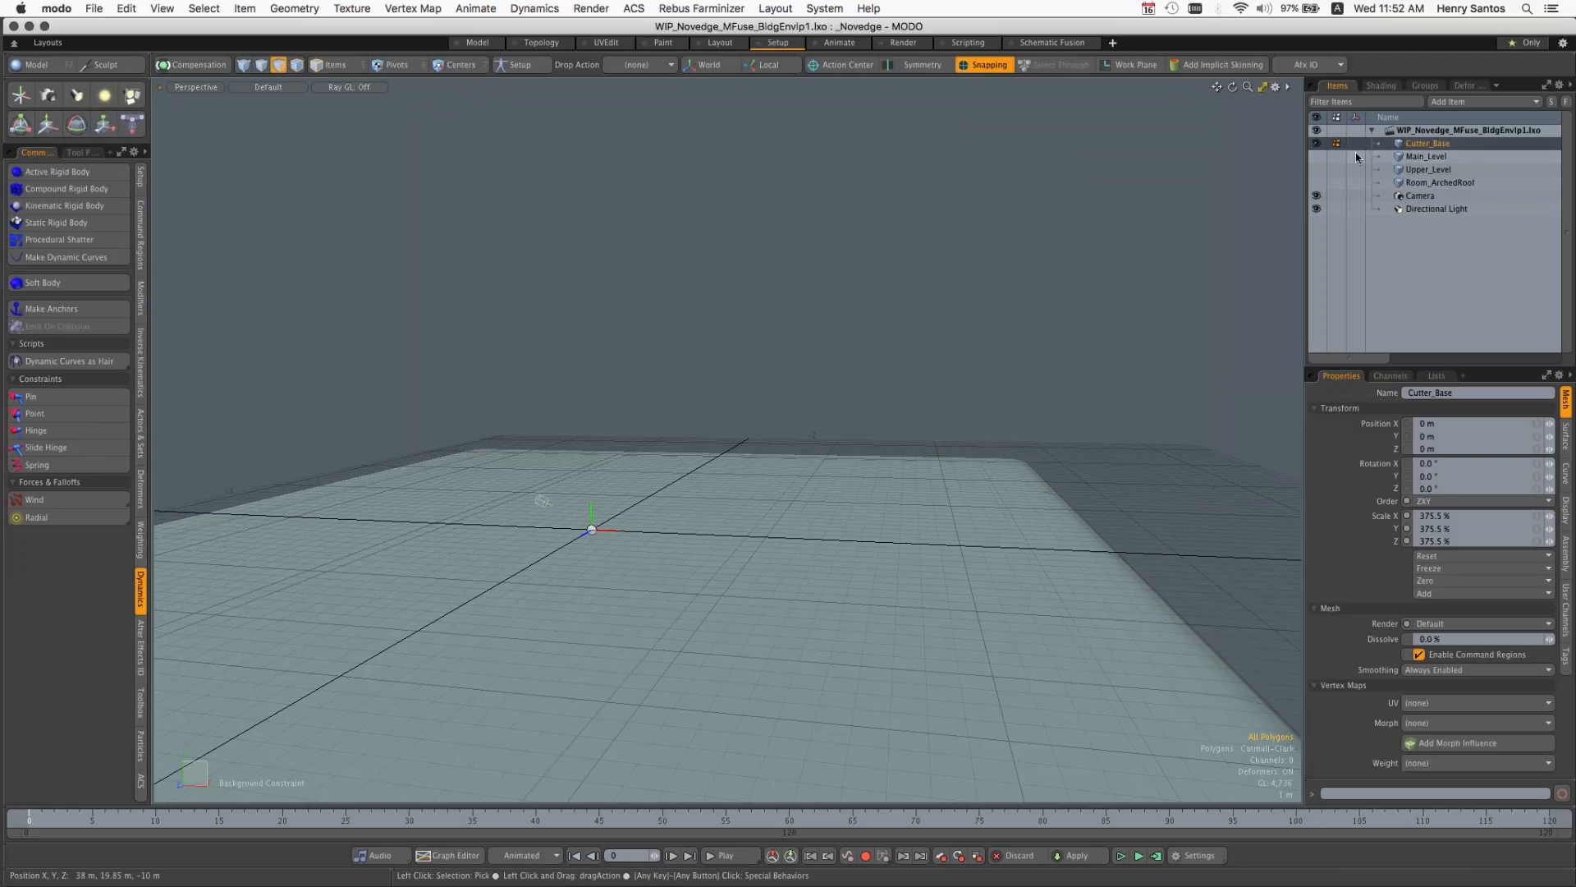
click(1315, 156)
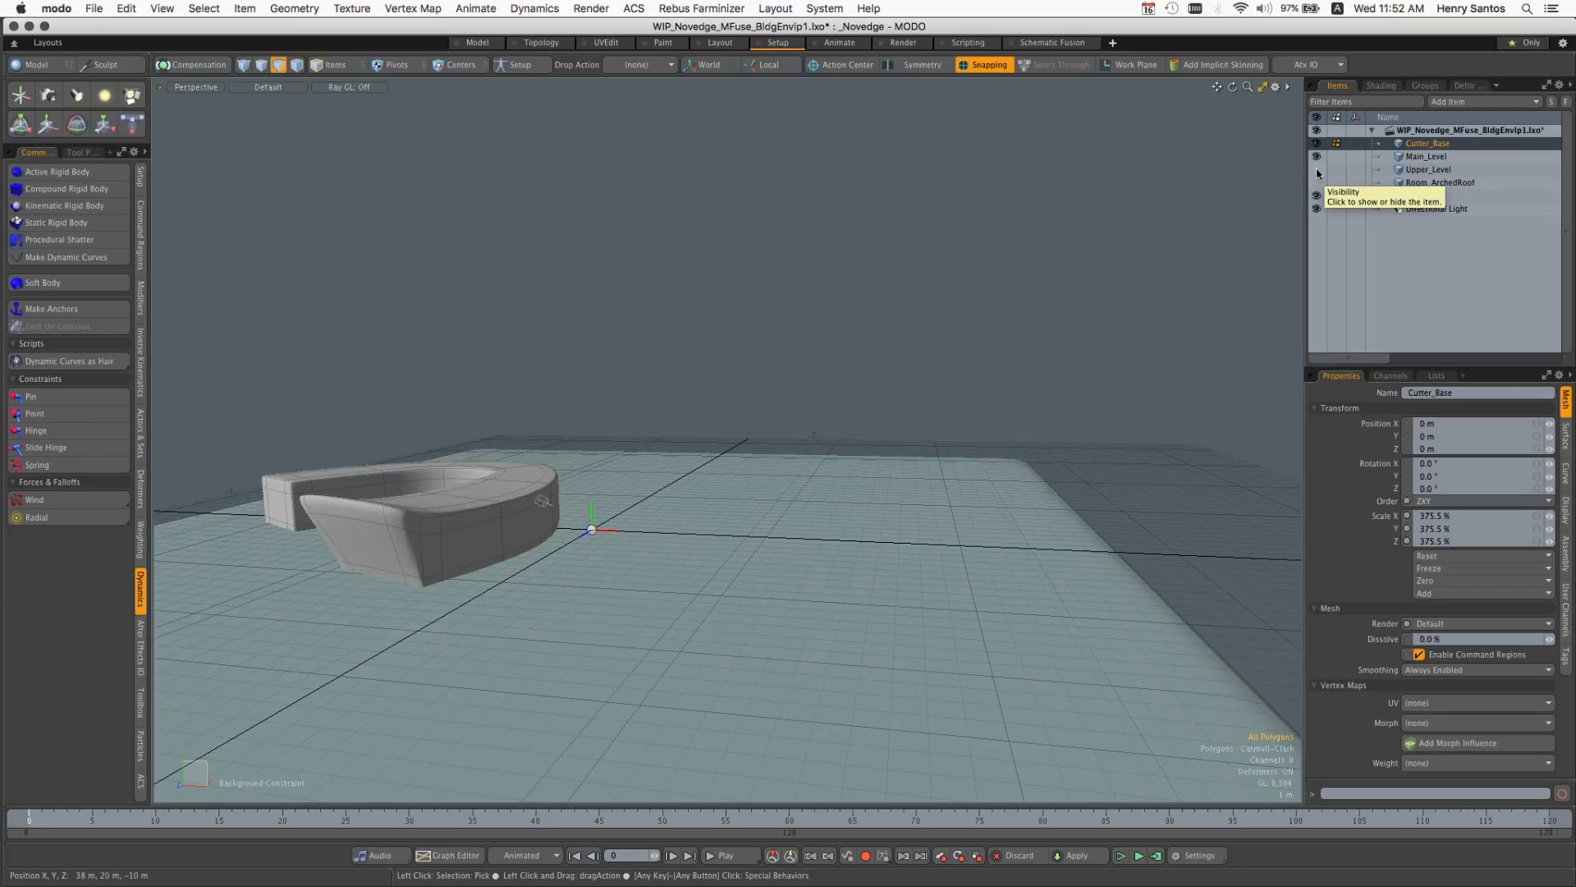
click(1317, 170)
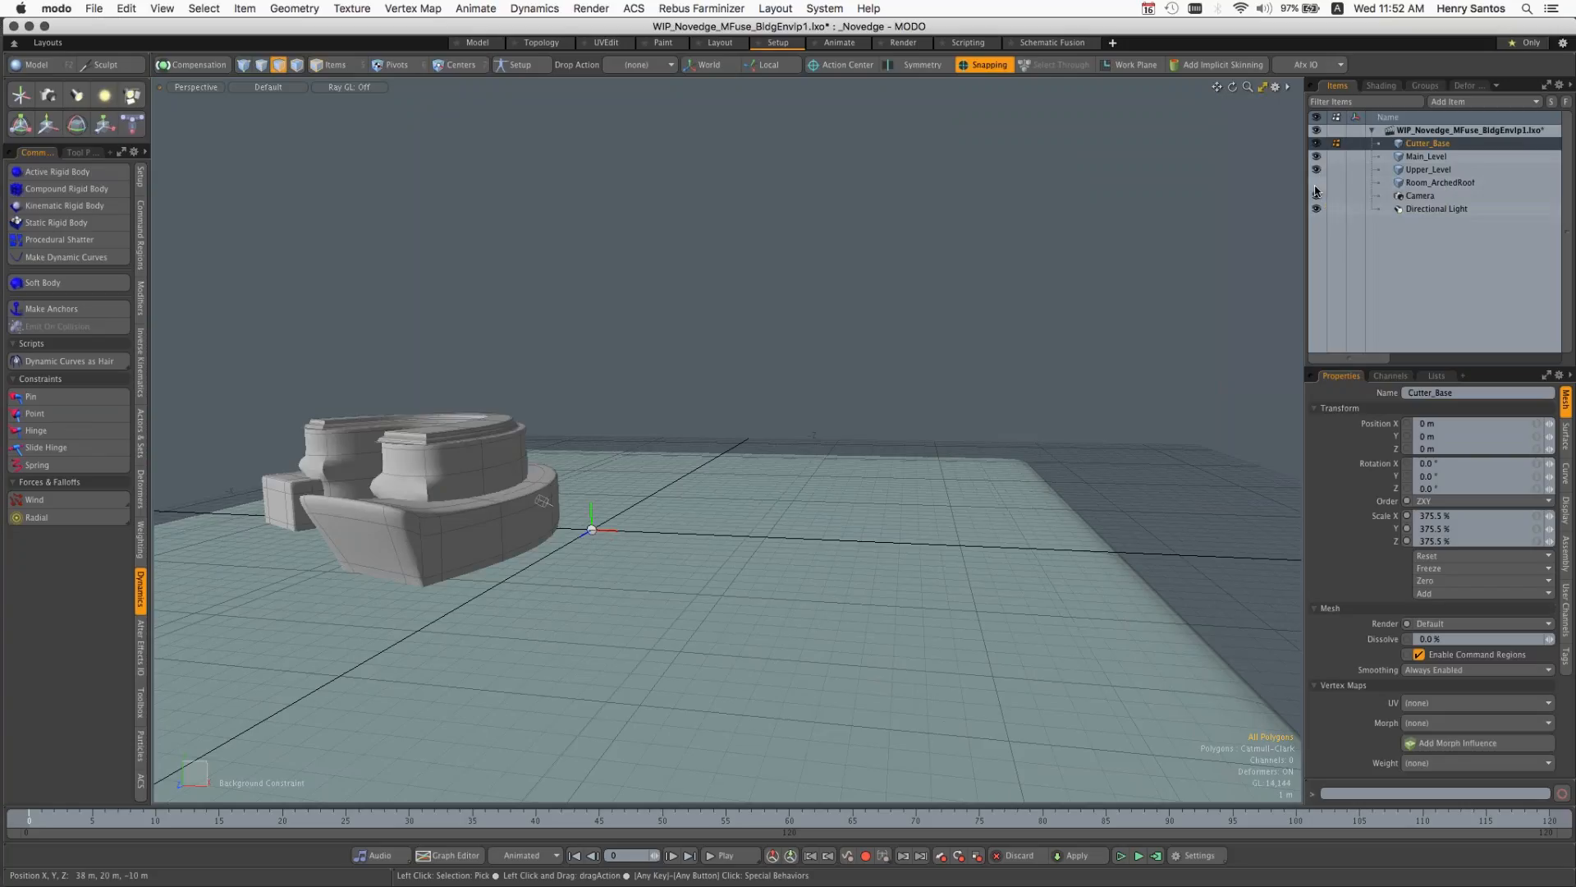
alt+drag(862, 542, 883, 412)
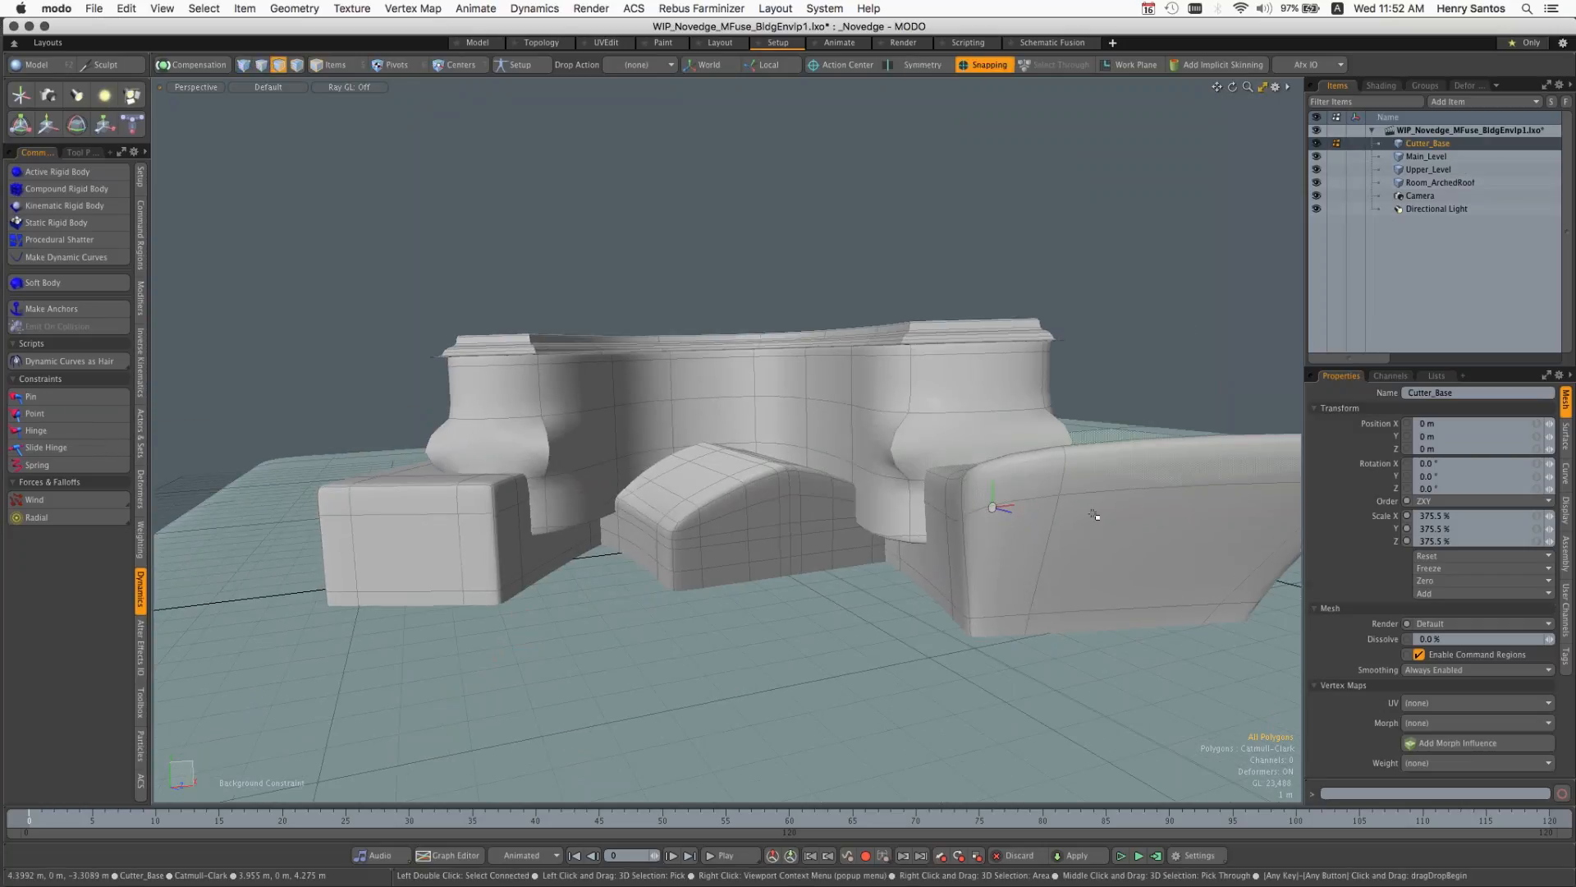
click(335, 66)
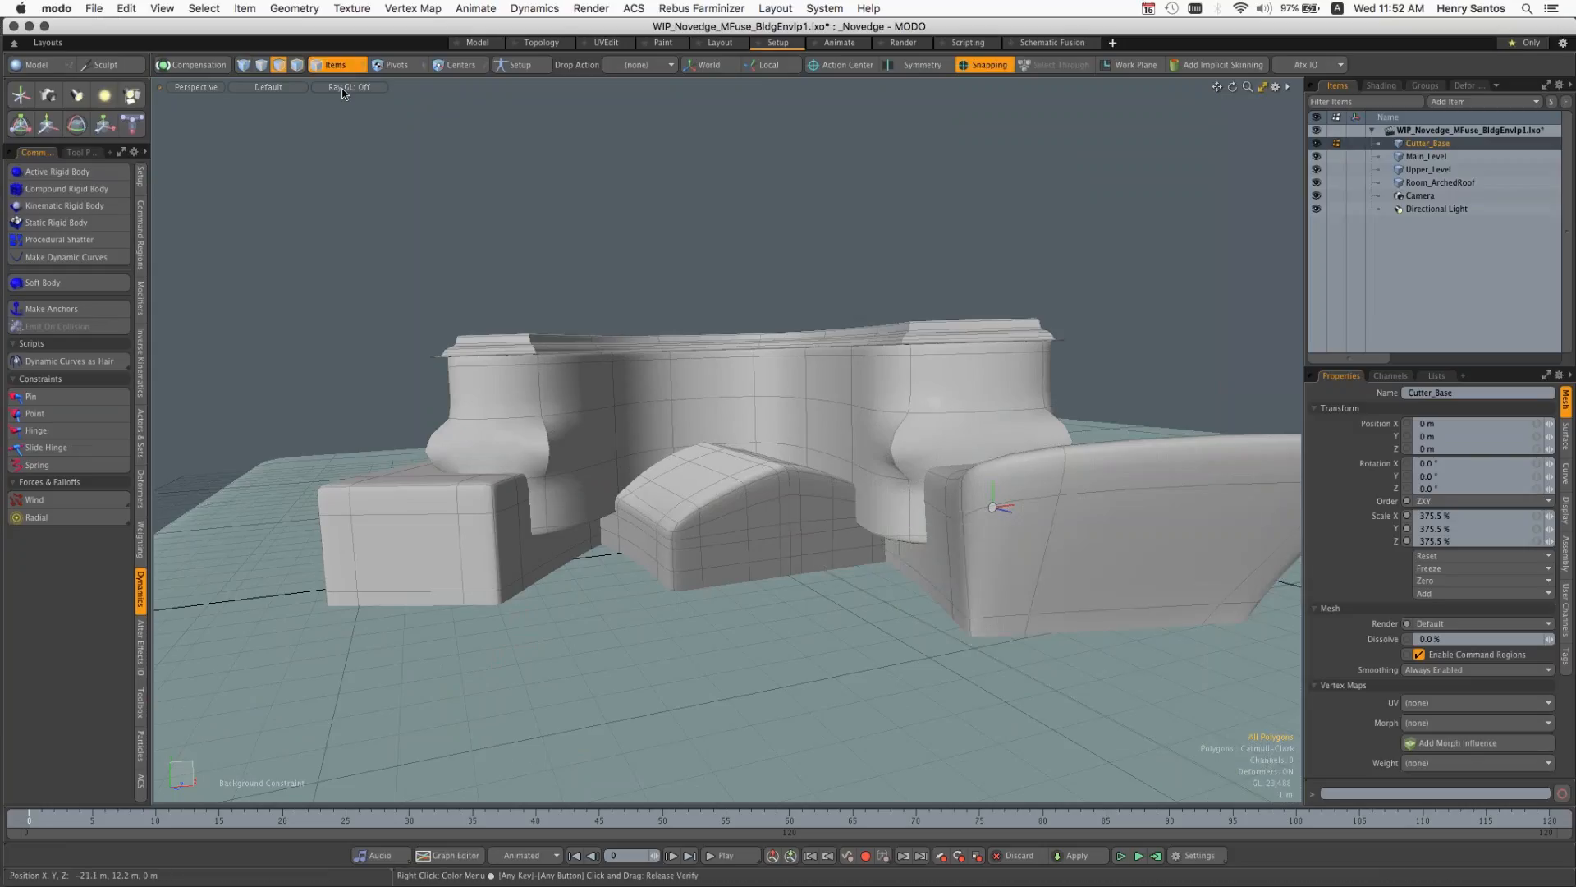
click(1143, 488)
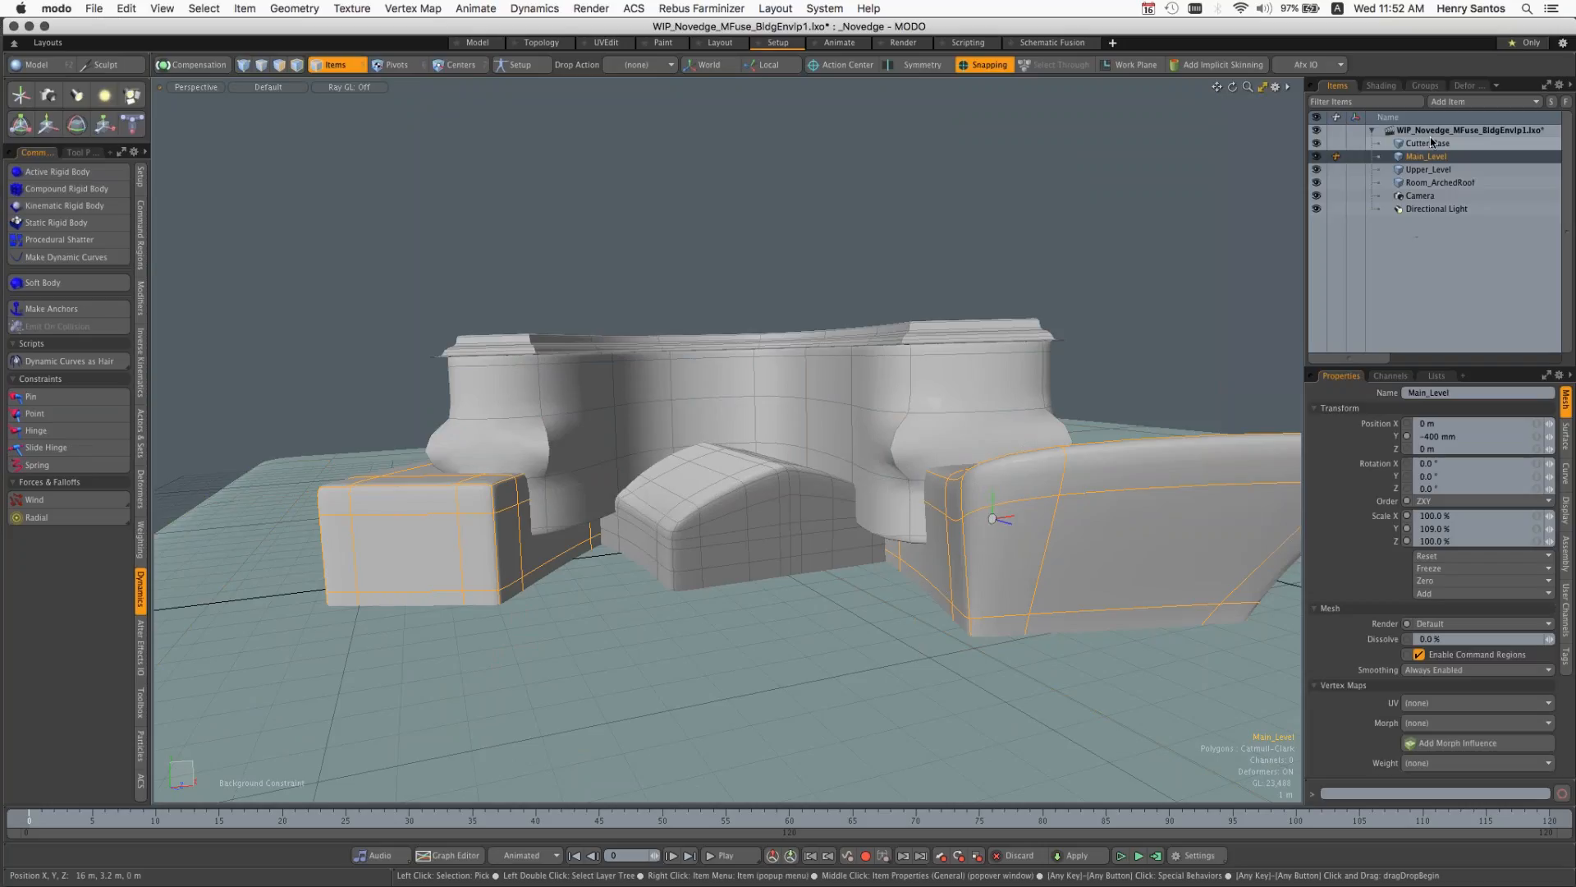
key(shift)
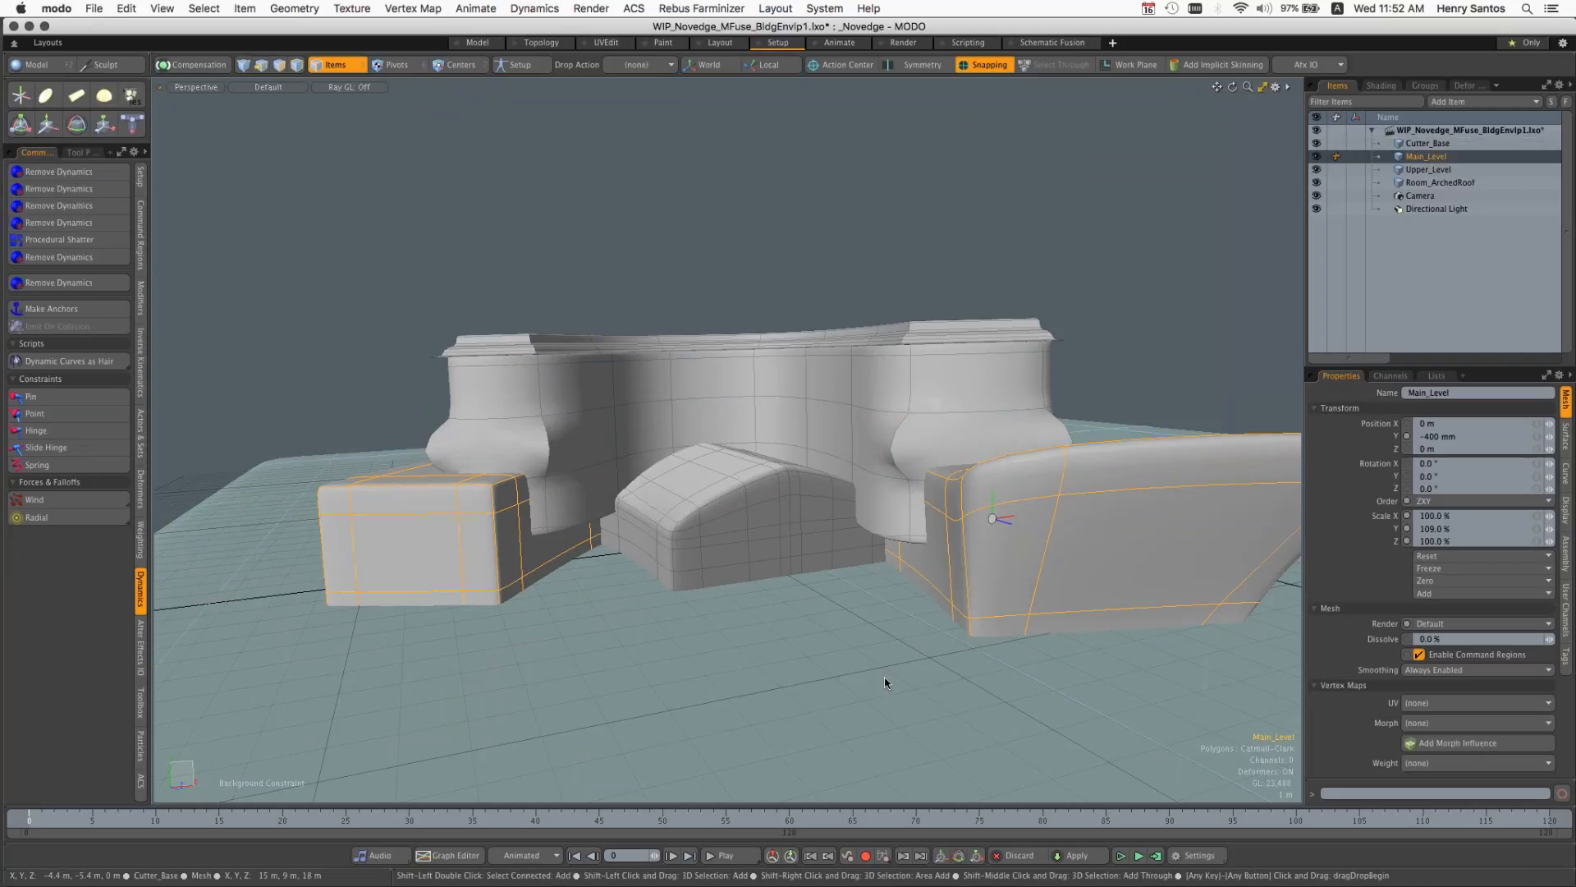
shift+click(884, 682)
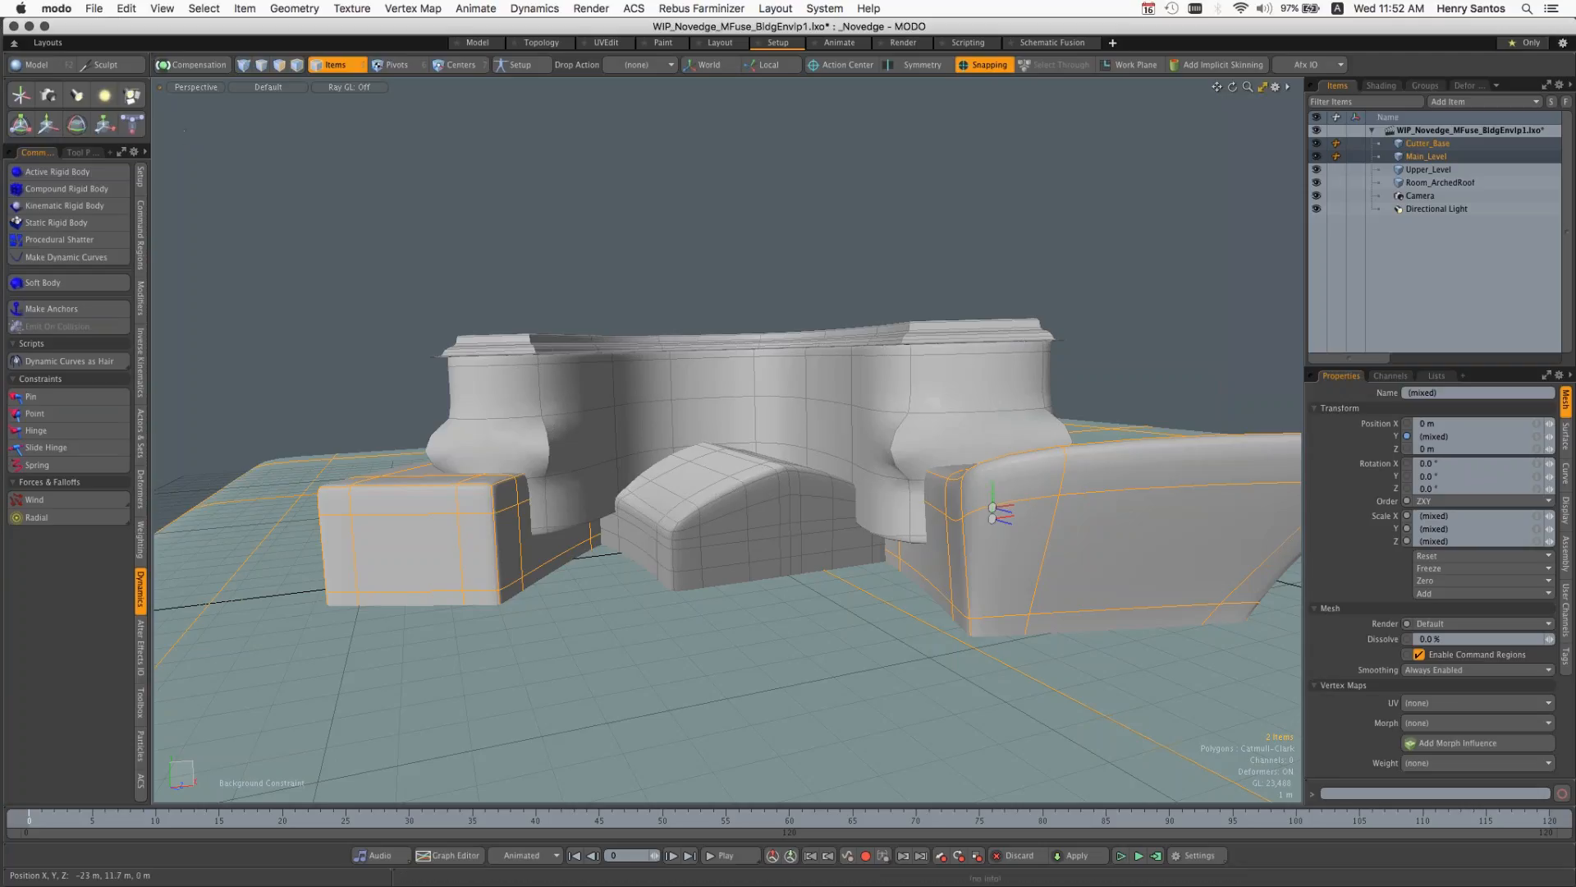
click(1174, 259)
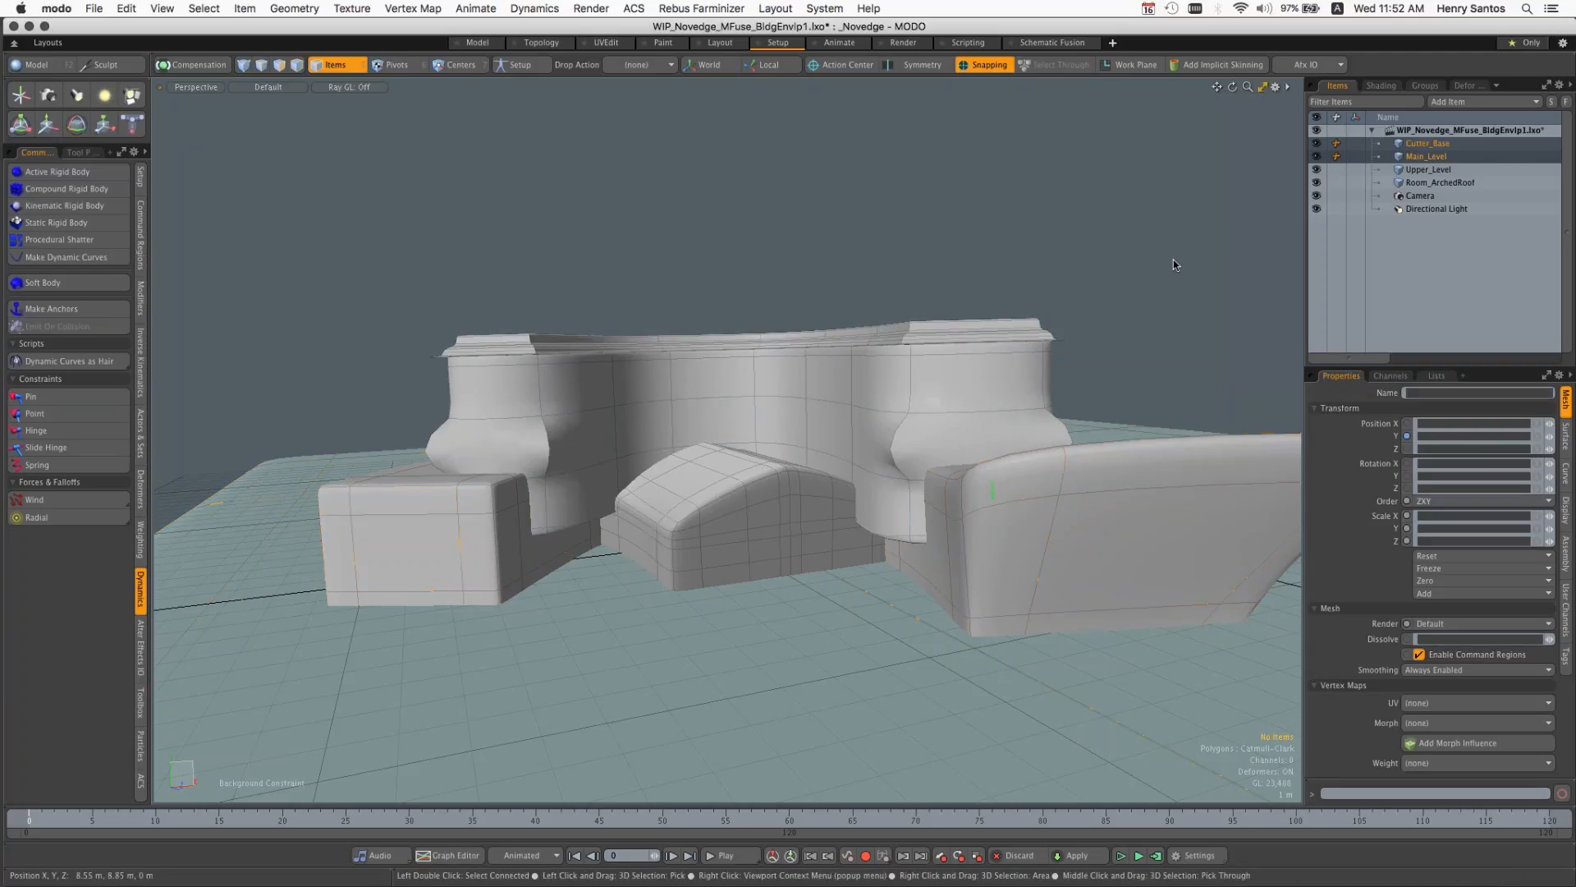
Step: Select the Main_Level and Upper_Level meshes and combine them into a new fusion in the modeling layout
click(1072, 515)
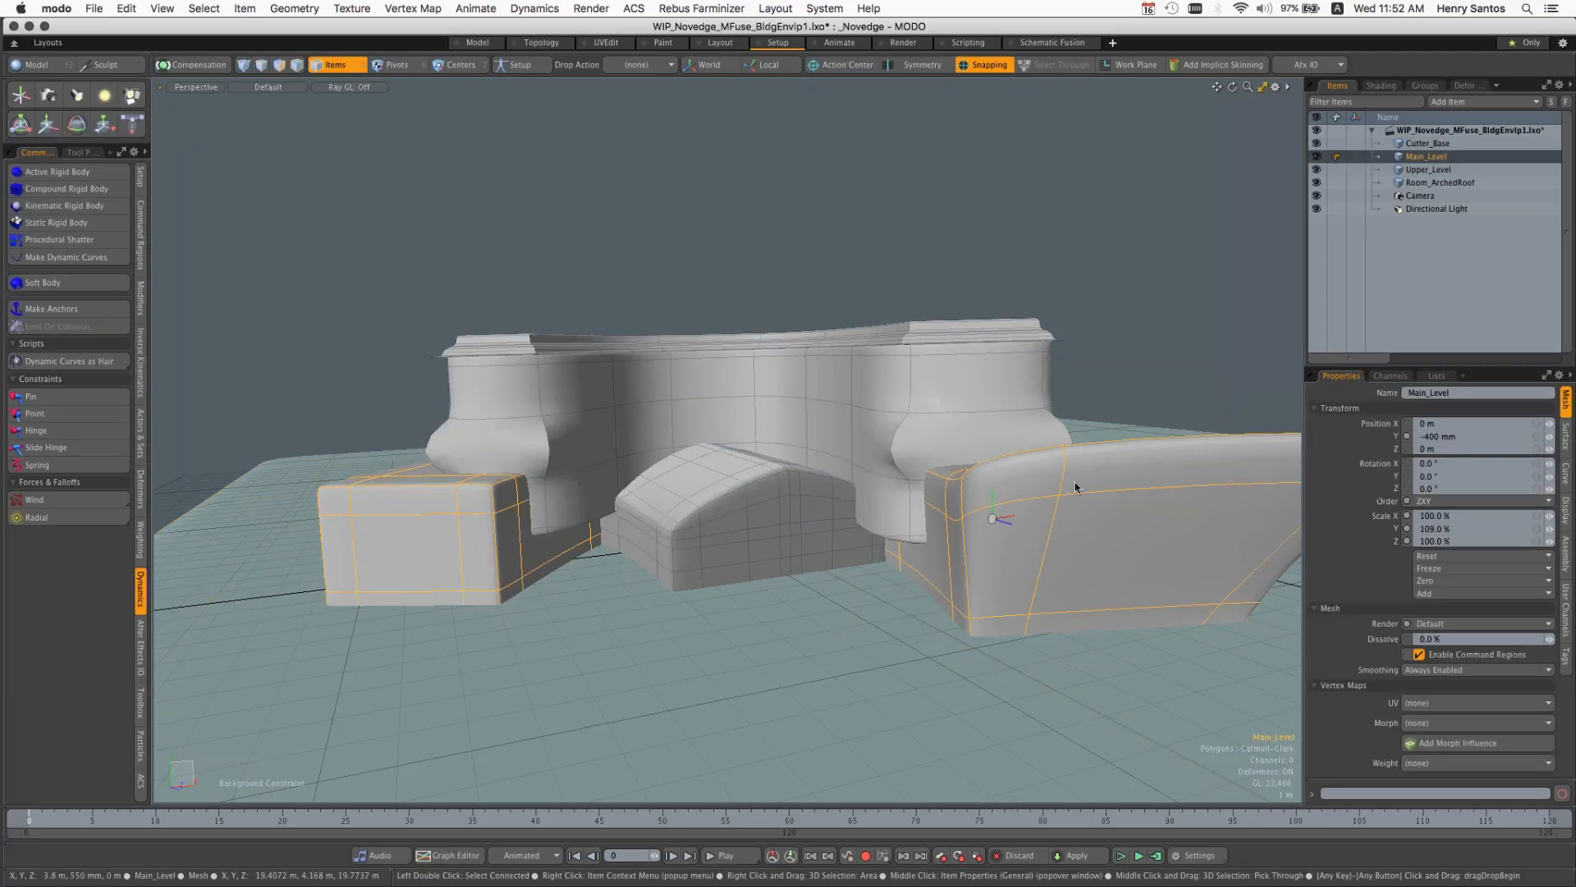
shift+click(963, 387)
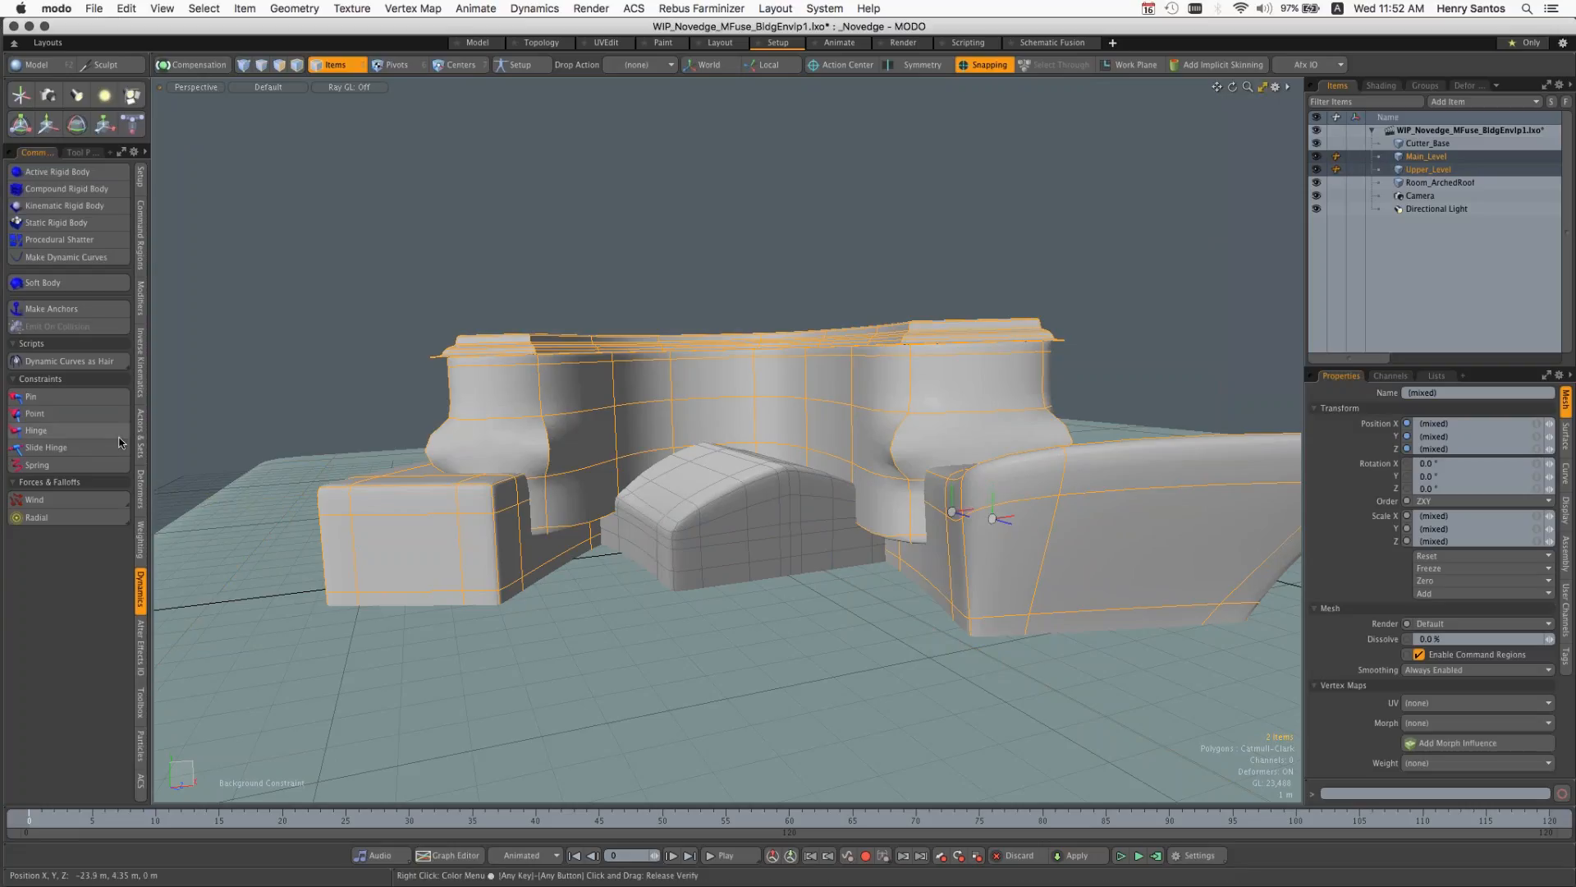
click(484, 43)
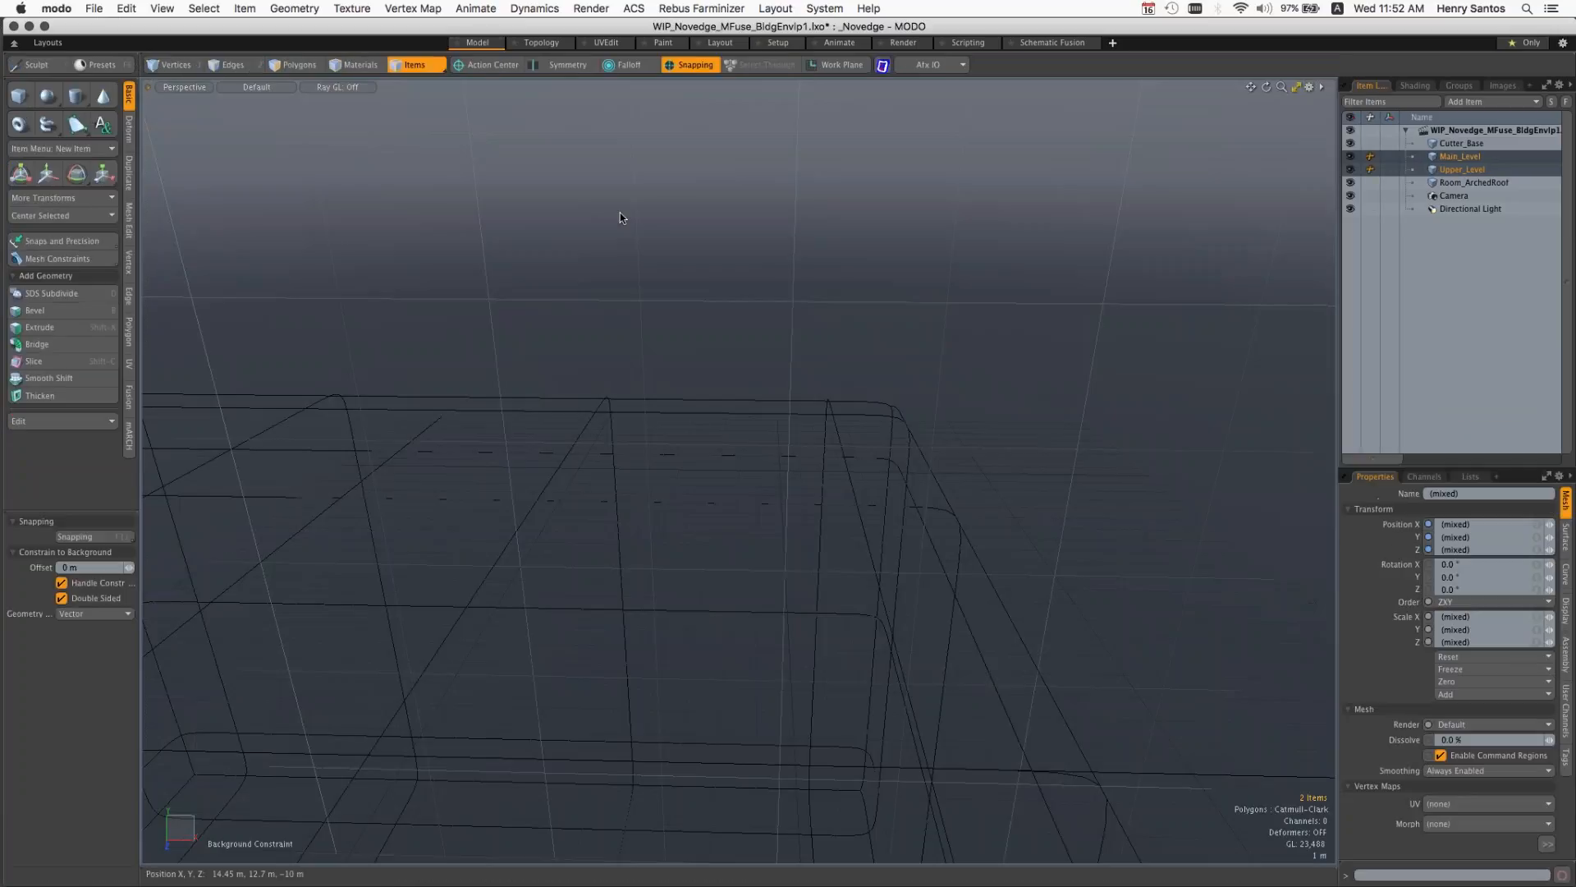
key(a)
ctrl+alt+drag(651, 271, 846, 420)
click(129, 397)
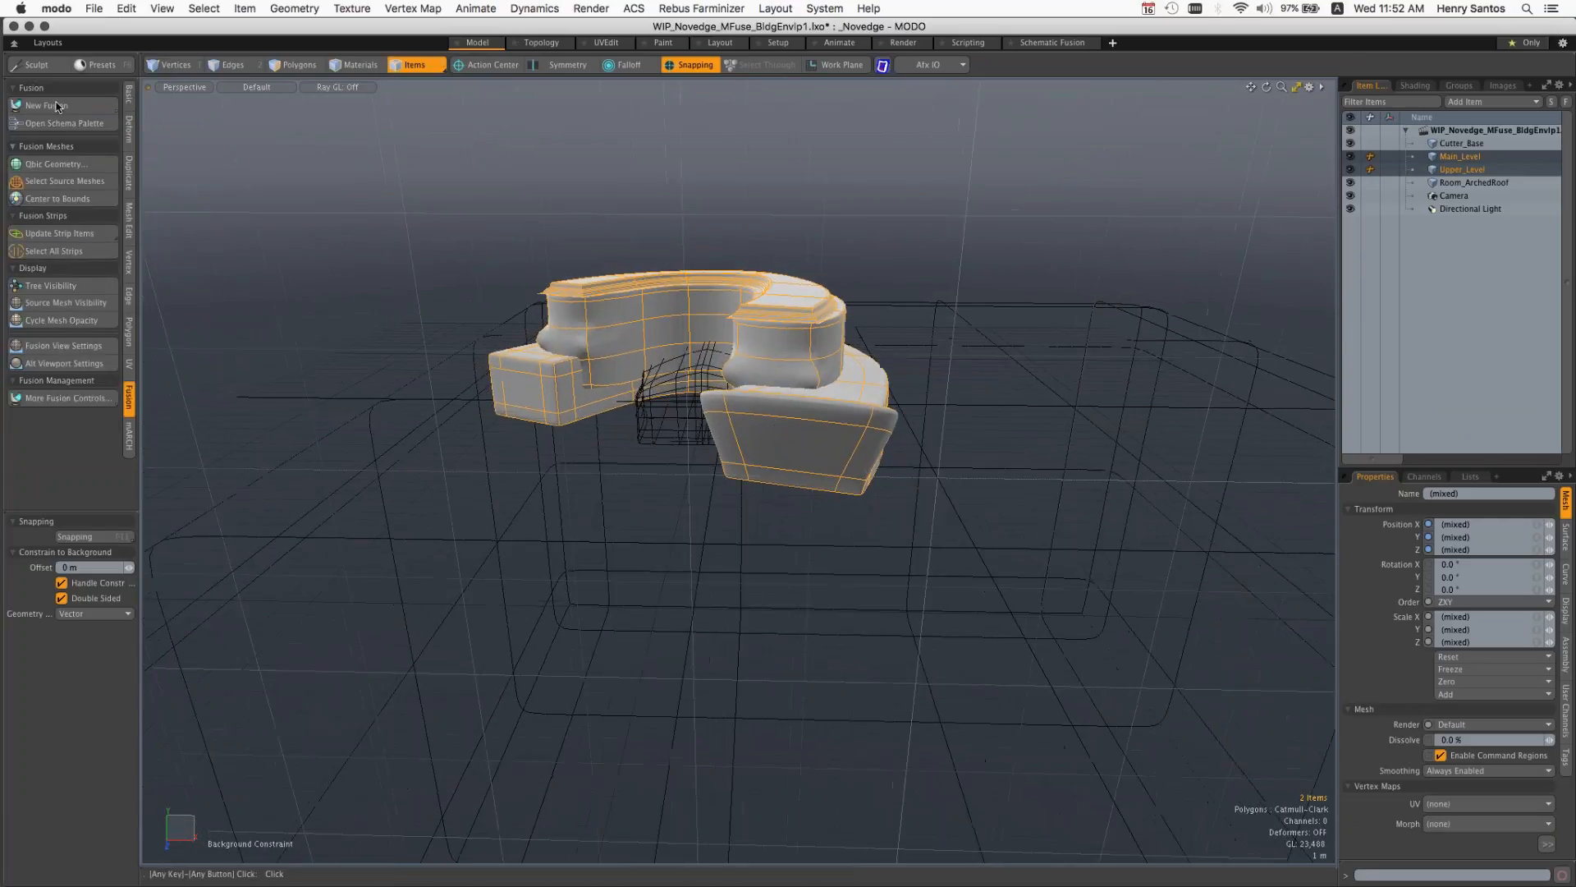
click(52, 108)
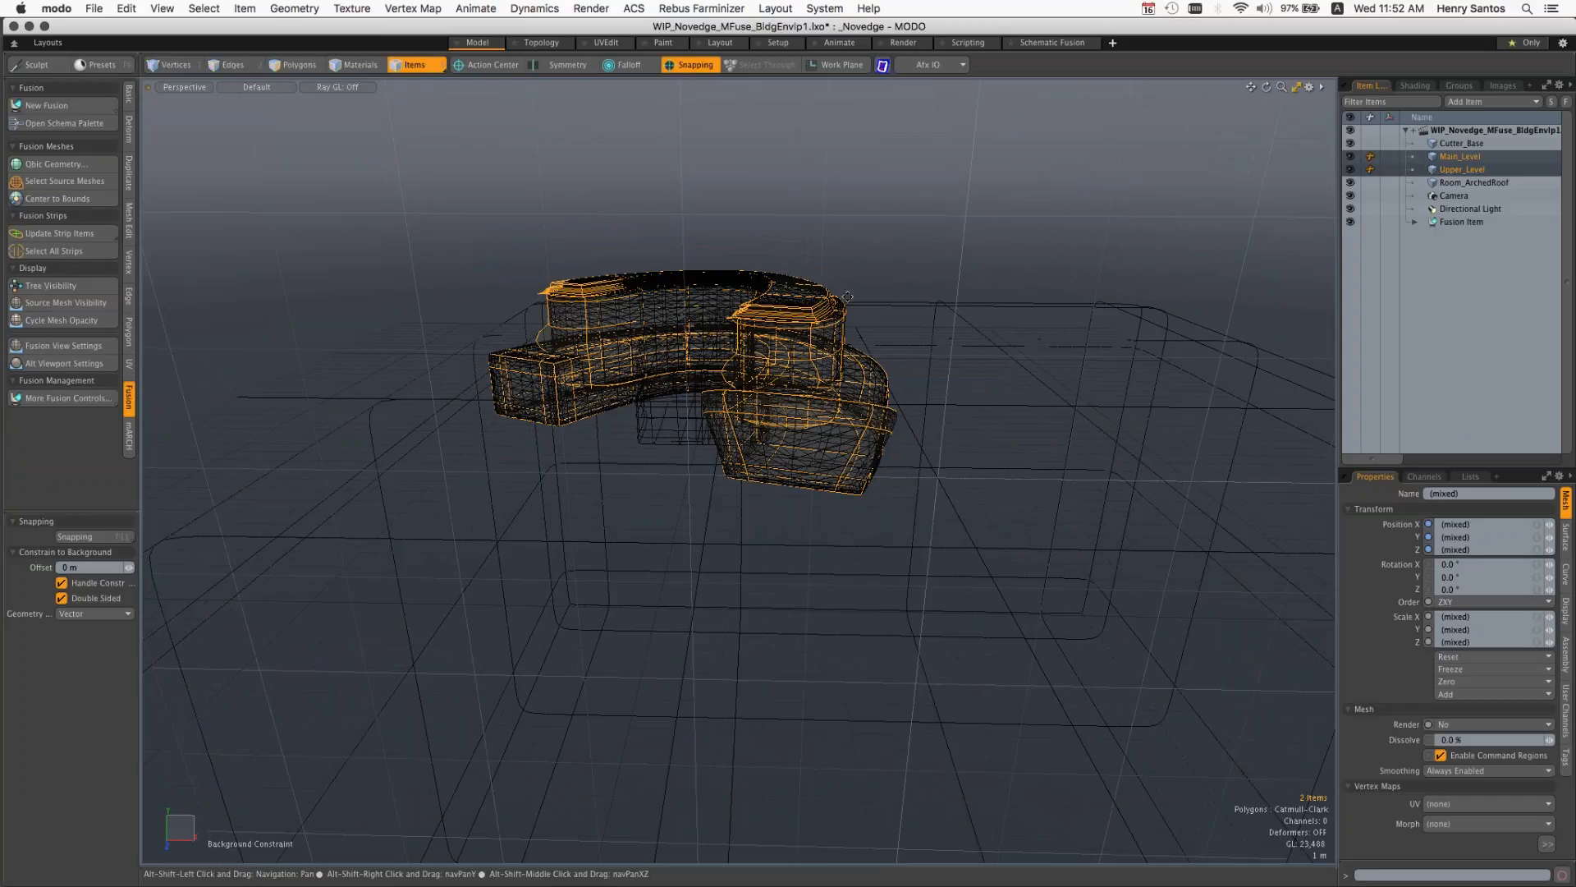
Step: Select the Upper_Level mesh and raise it about 651 mm along Y
alt+shift+drag(847, 295, 951, 312)
click(1460, 223)
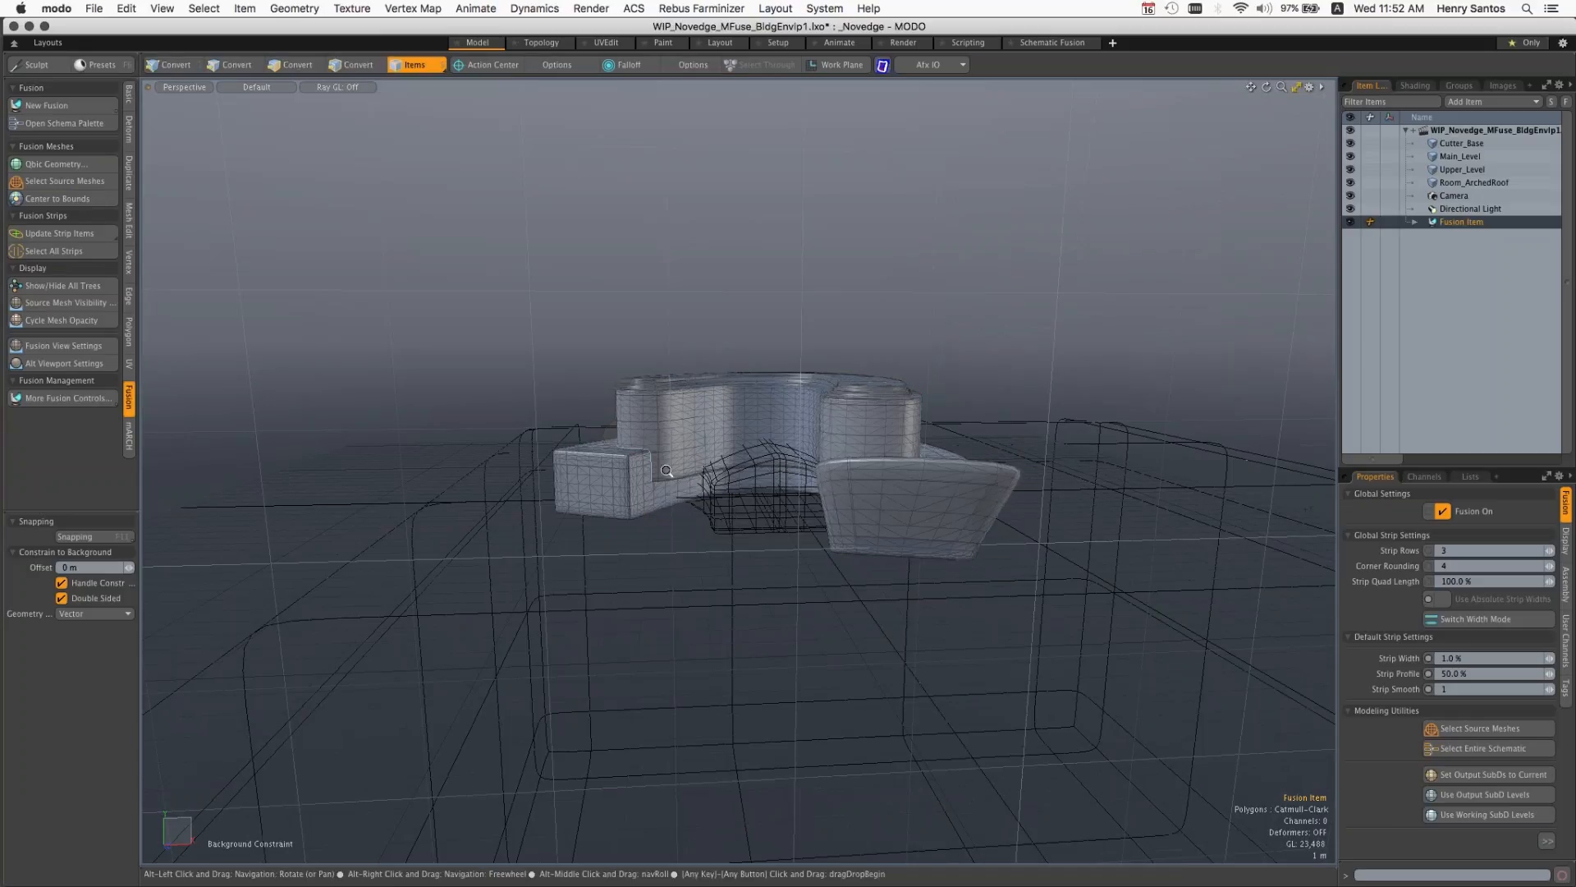
ctrl+alt+drag(767, 467, 557, 423)
click(784, 220)
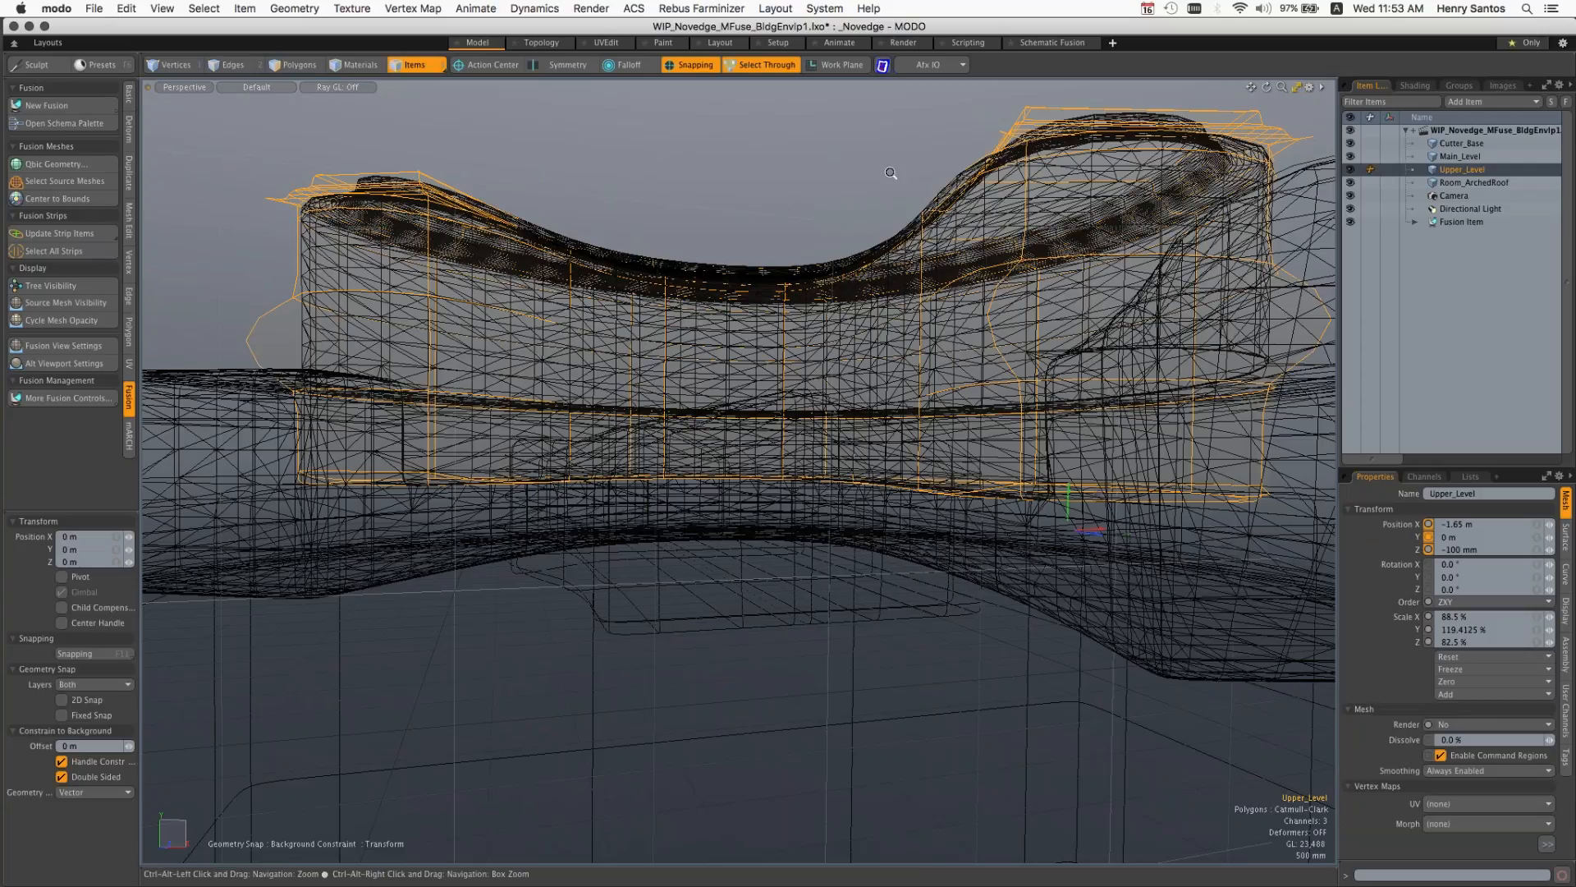
ctrl+alt+drag(891, 172, 815, 183)
drag(1029, 446, 1031, 406)
alt+drag(935, 299, 941, 322)
Step: Open a live render preview, place it clear of the model and frame the building closely in it
key(F9)
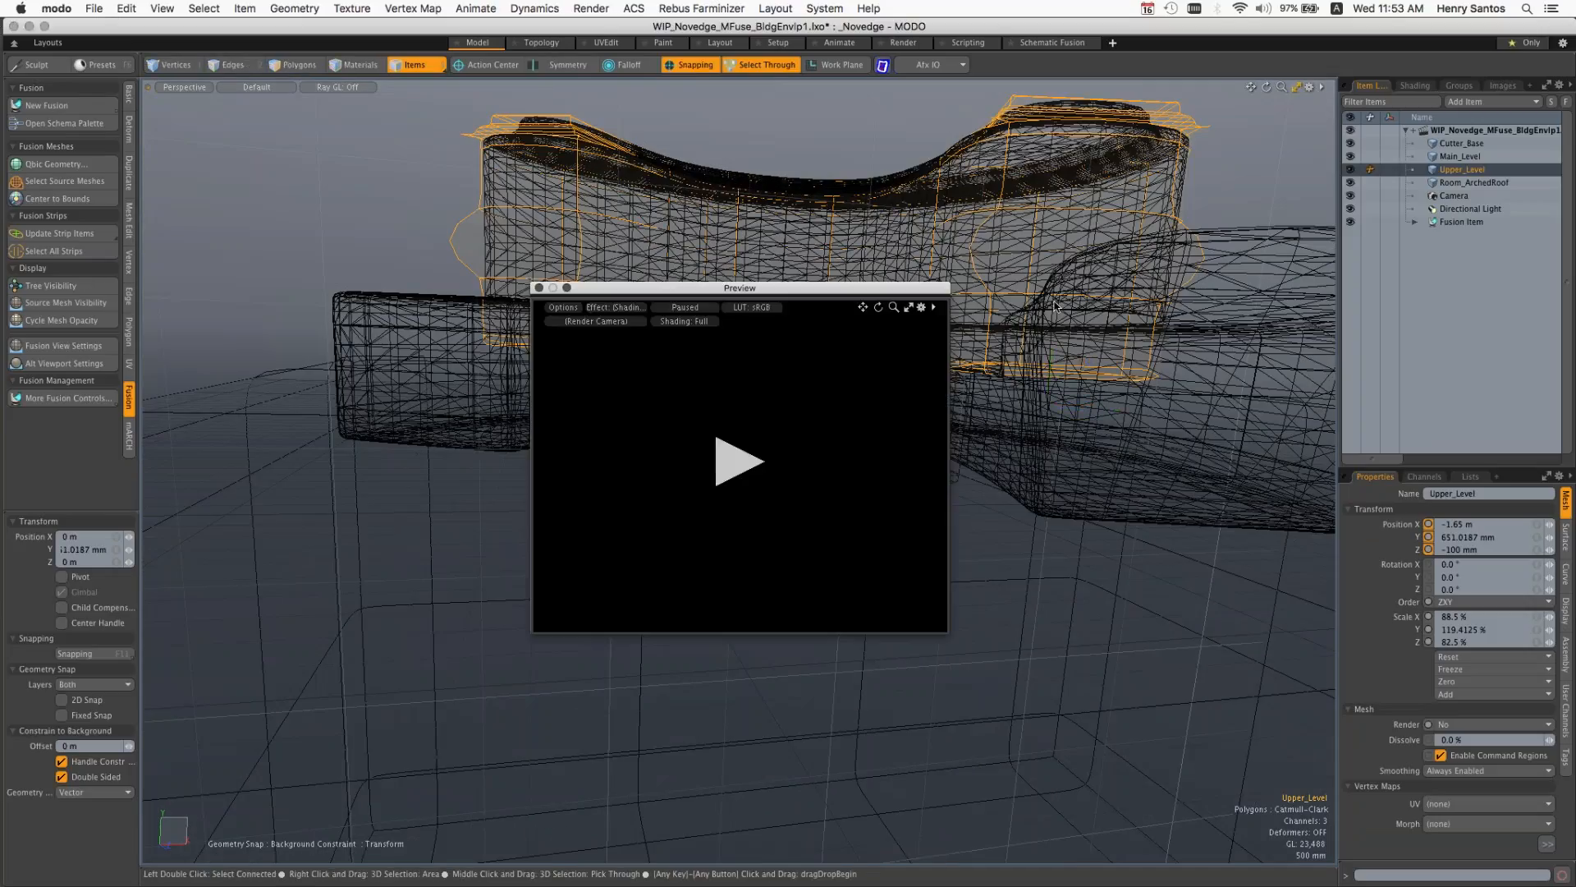
drag(808, 294, 487, 453)
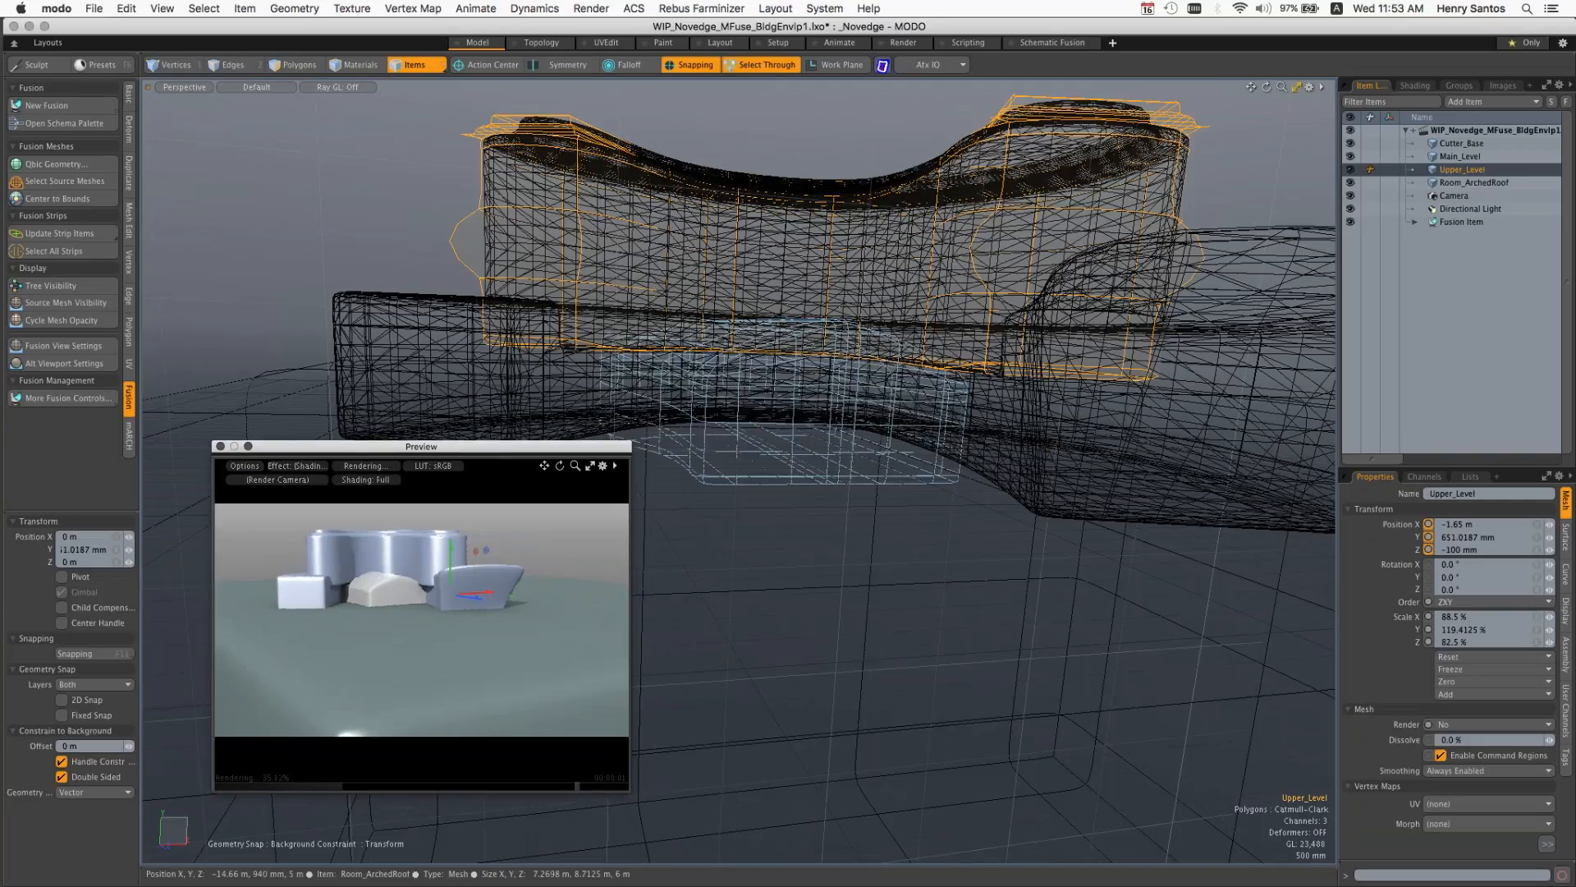
alt+drag(639, 369, 646, 327)
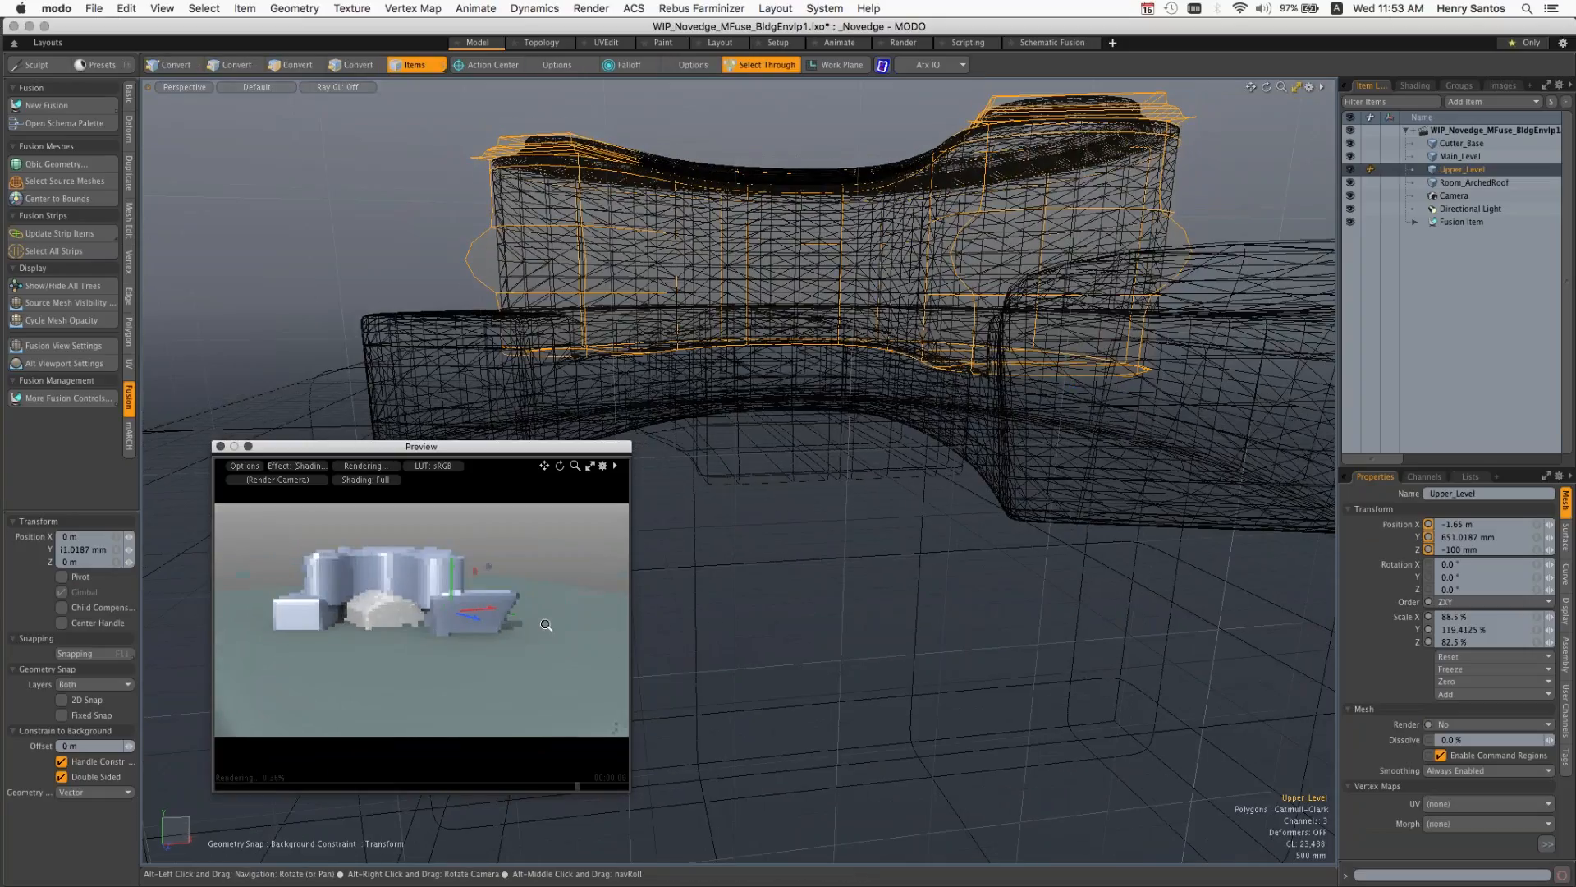
ctrl+alt+drag(546, 625, 627, 640)
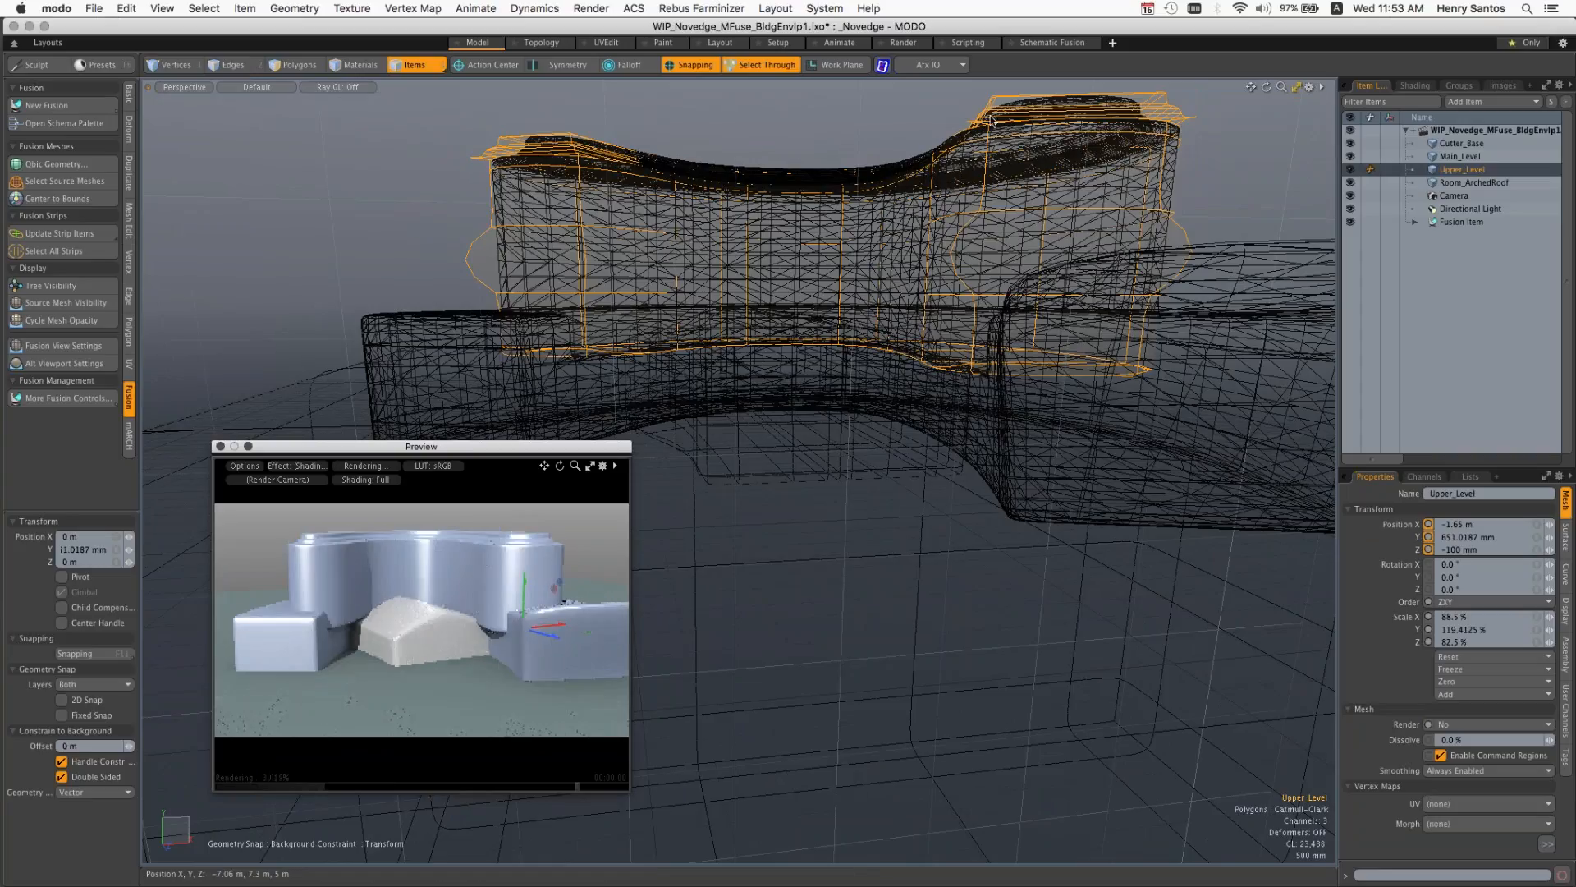
Step: Lower the Upper_Level mesh to a Y position of about 285 mm
key(q)
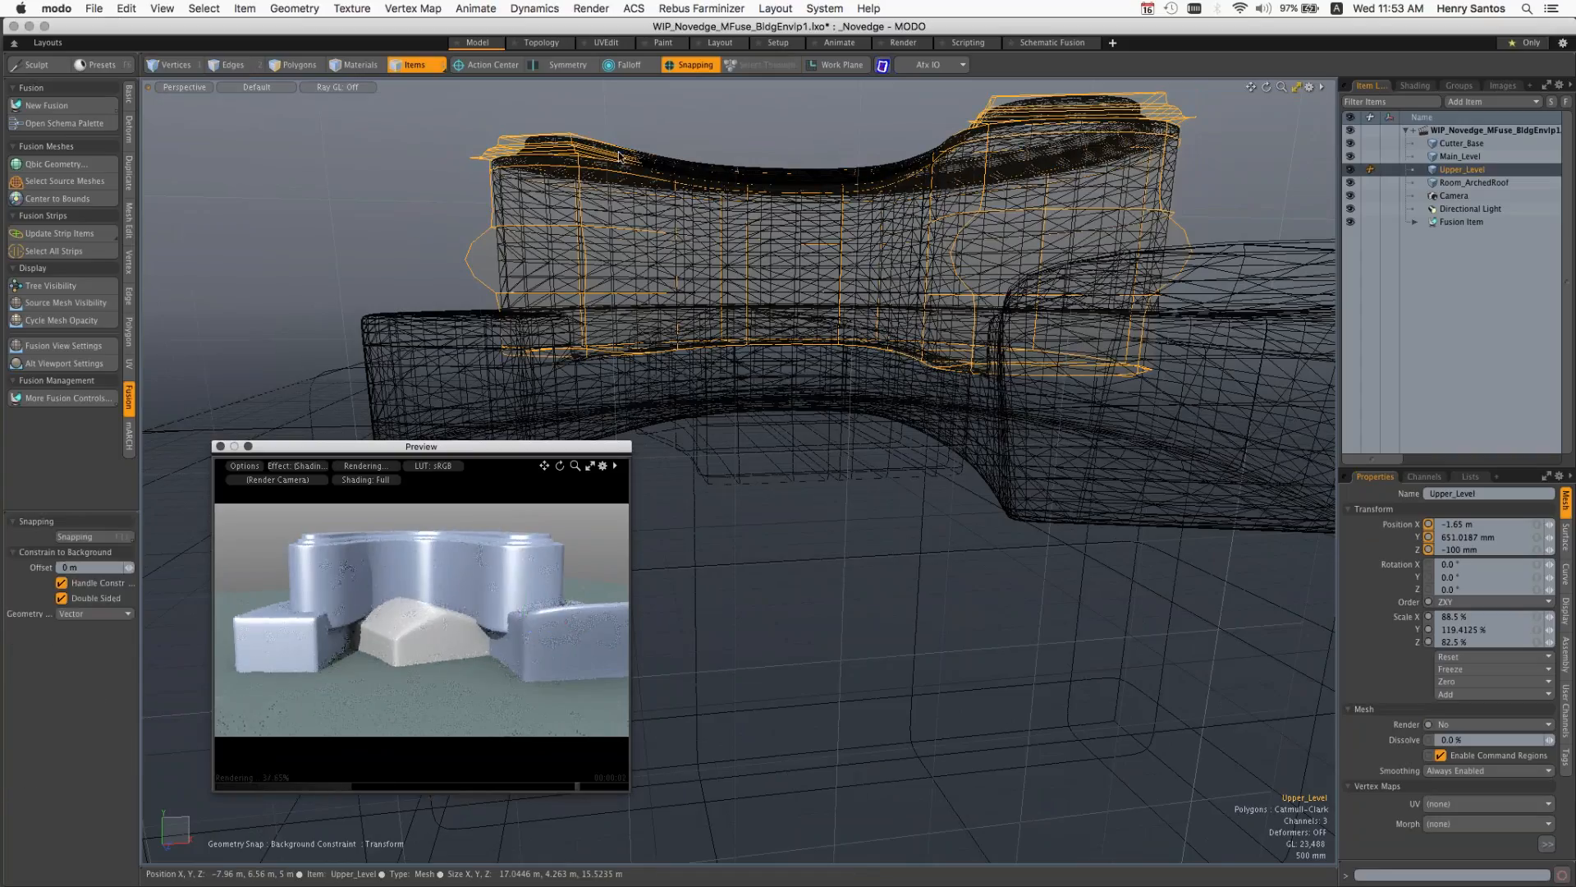
click(740, 170)
key(w)
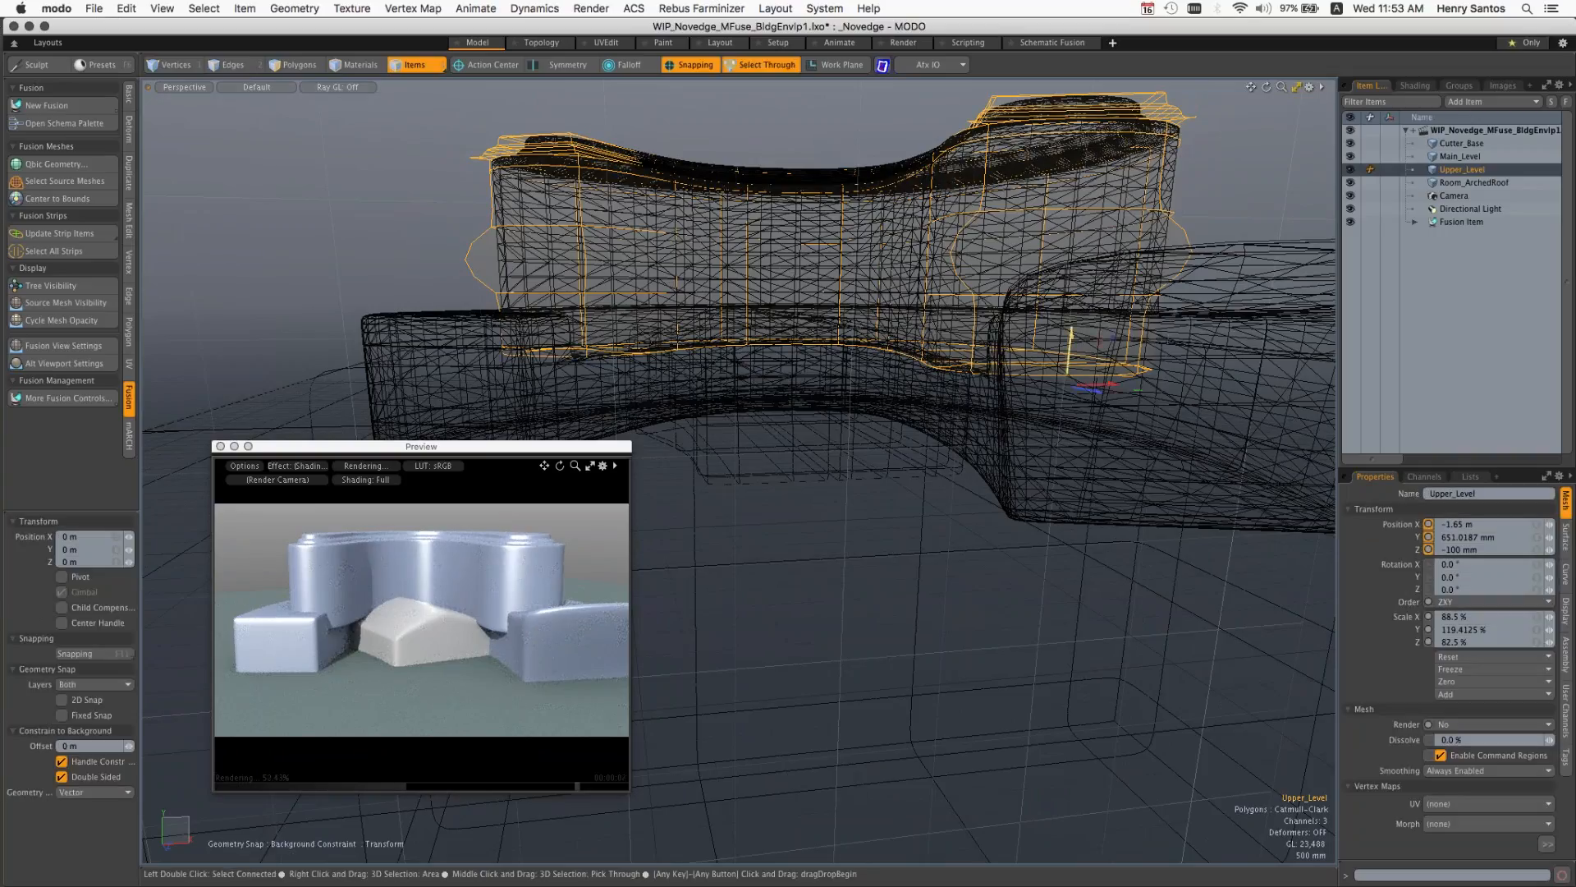
drag(1070, 353, 1057, 485)
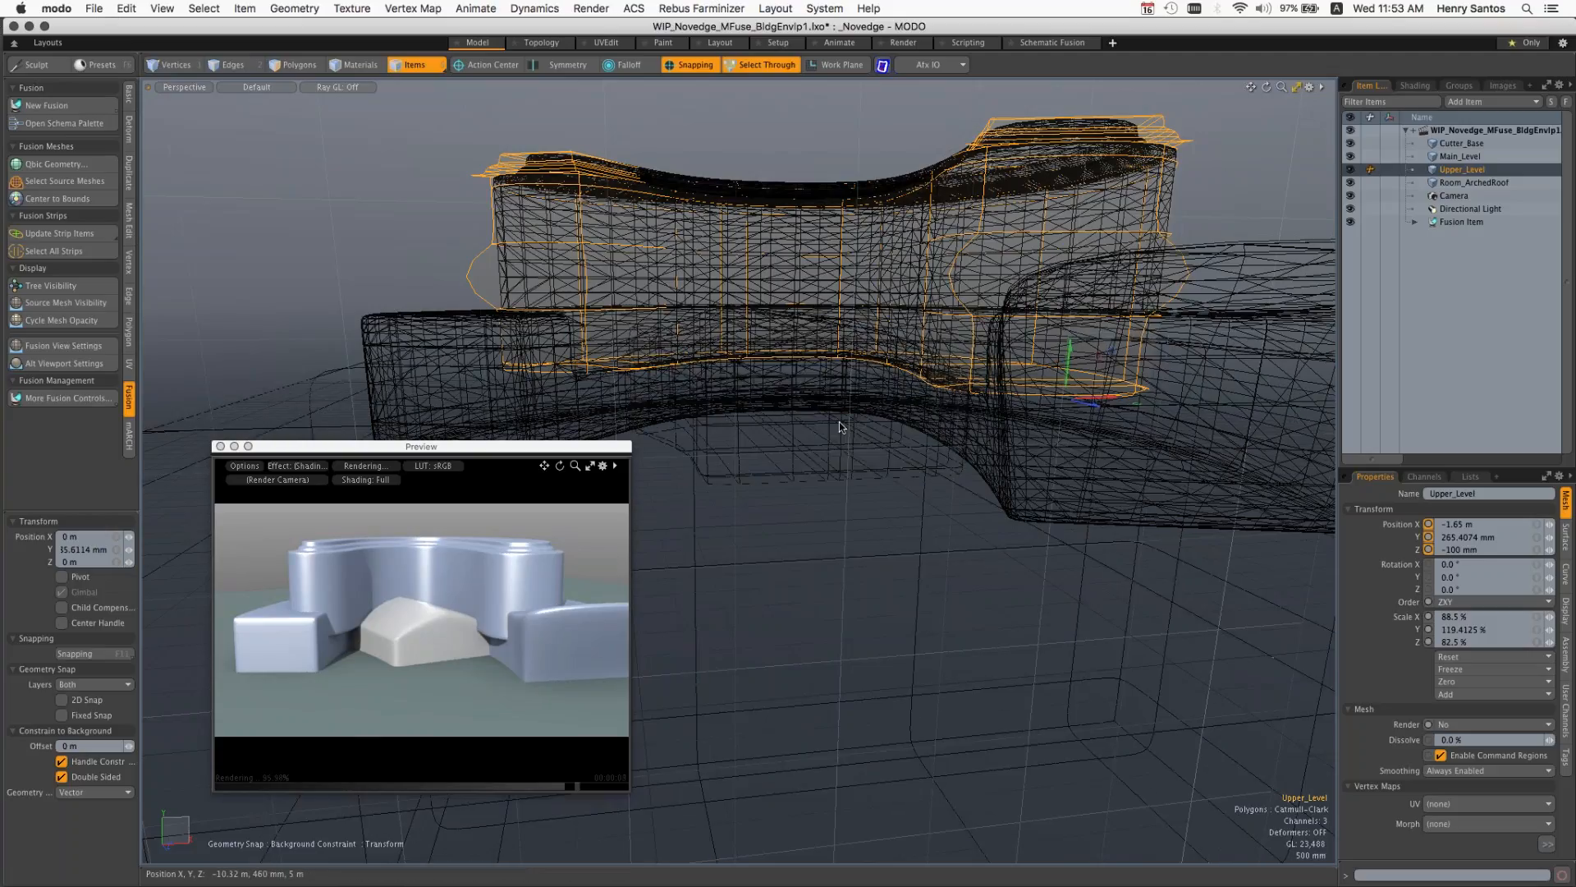
Step: Select the arched-roof room and then the fusion item to view the fused building shaded together with the room
click(1015, 320)
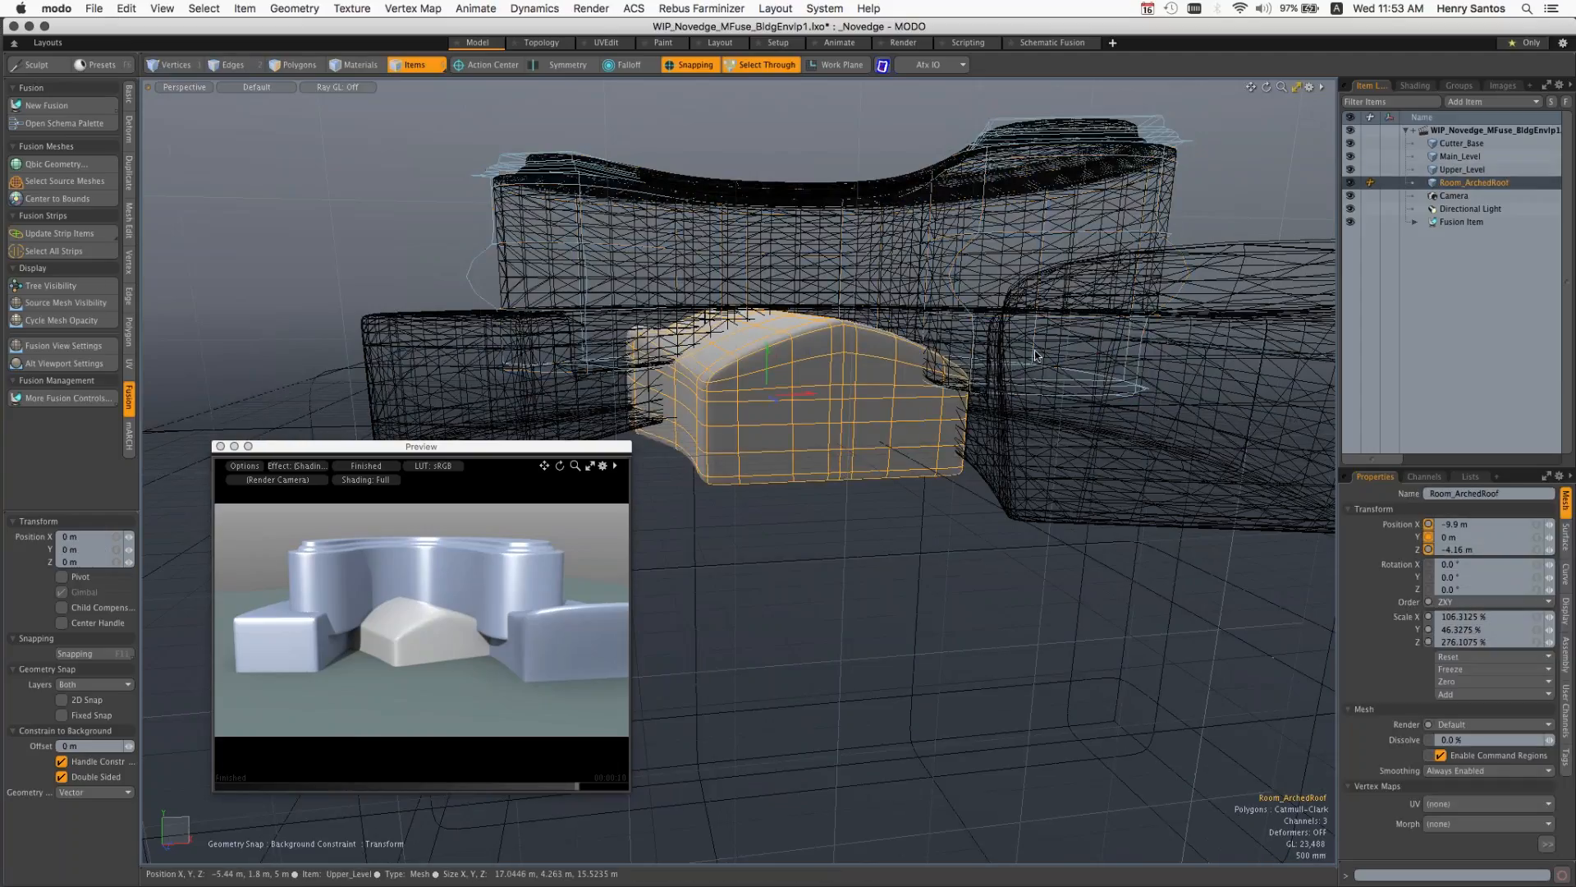
ctrl+alt+drag(1158, 249, 648, 332)
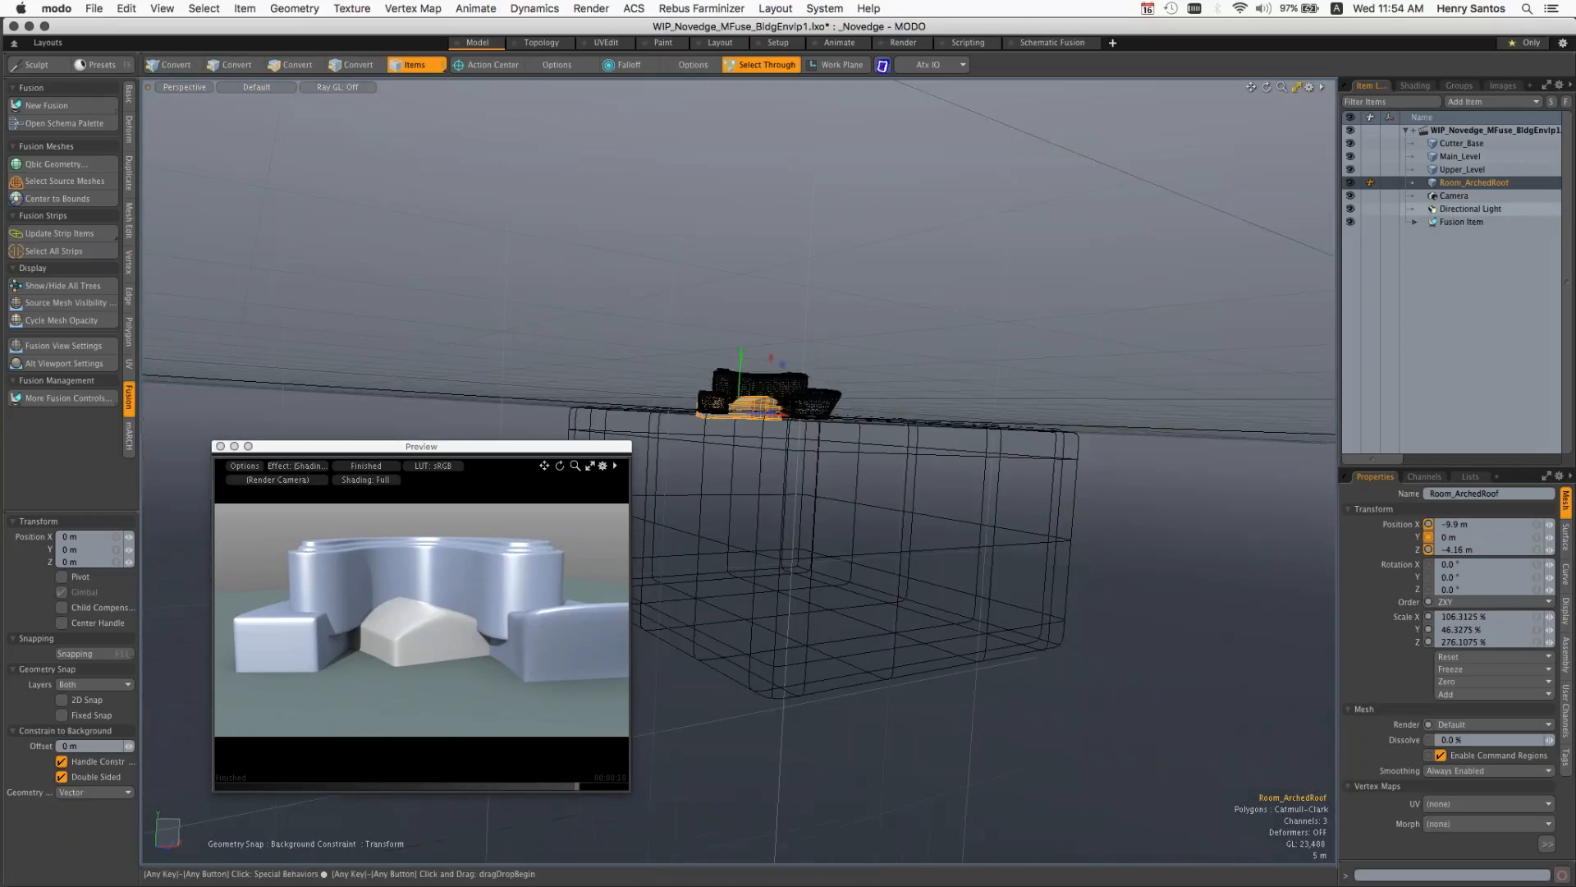
click(1462, 221)
ctrl+alt+drag(845, 392, 793, 417)
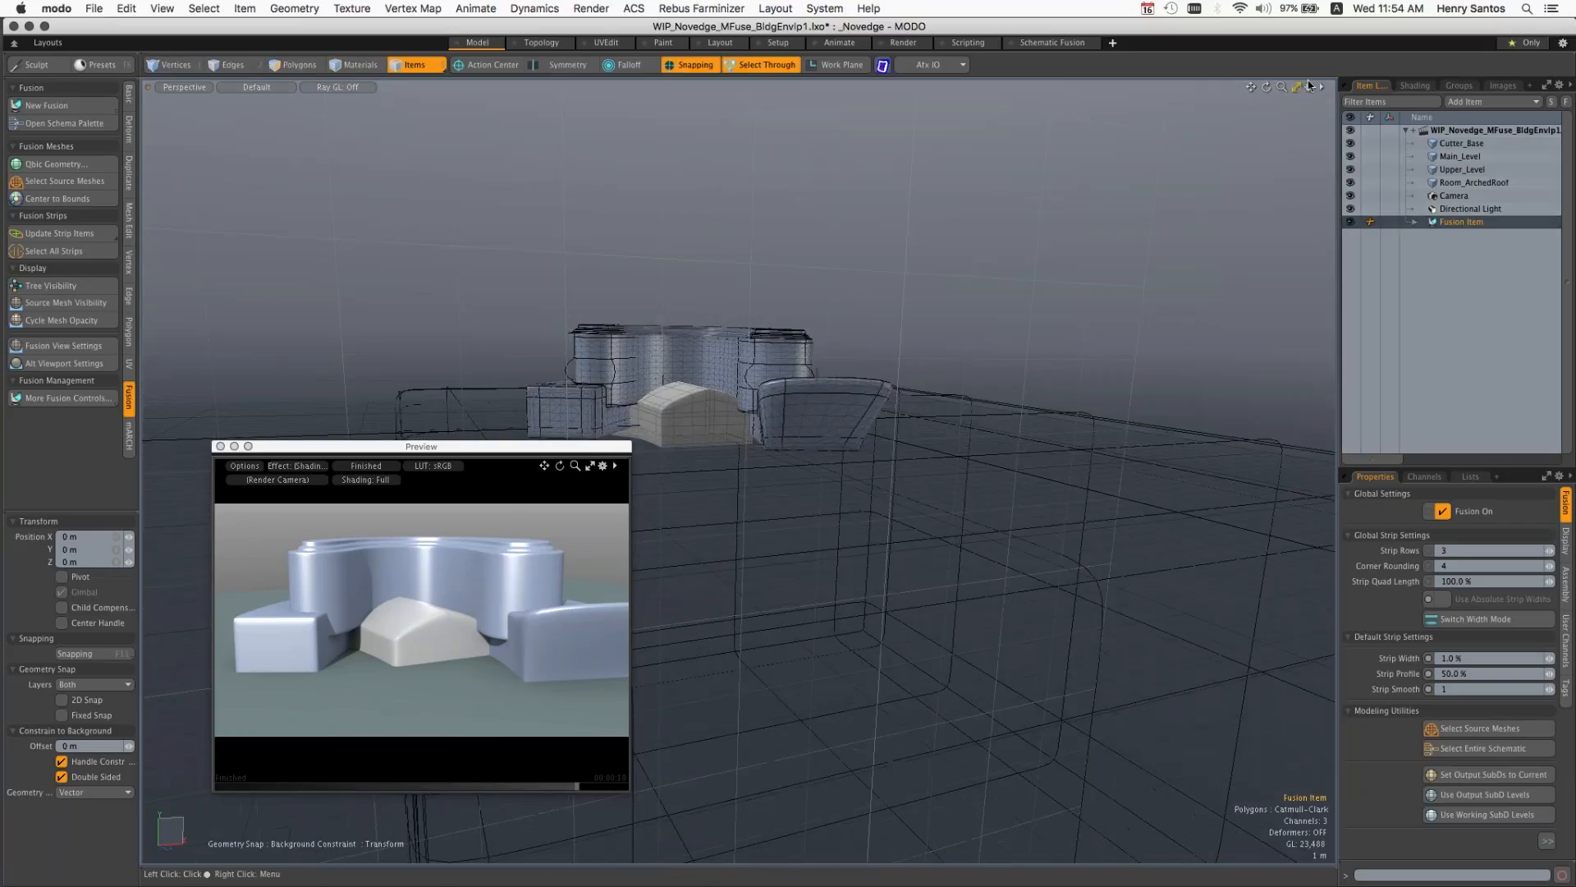
Step: View the fused building in the Topology layout and return to the Model layout
click(545, 45)
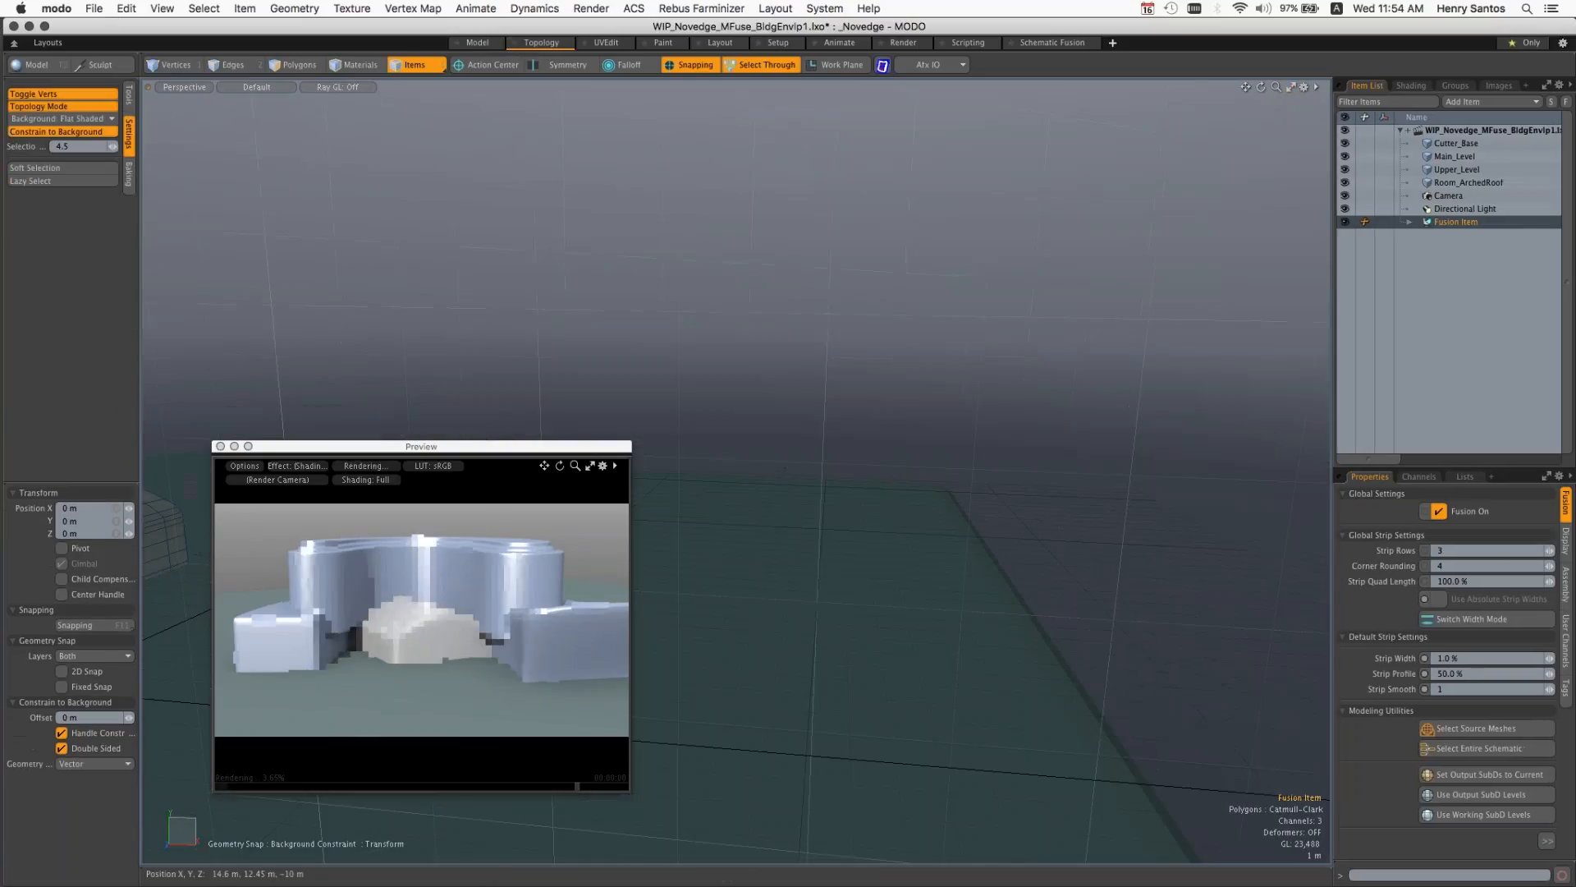
ctrl+alt+drag(558, 231, 1240, 255)
alt+drag(739, 238, 706, 271)
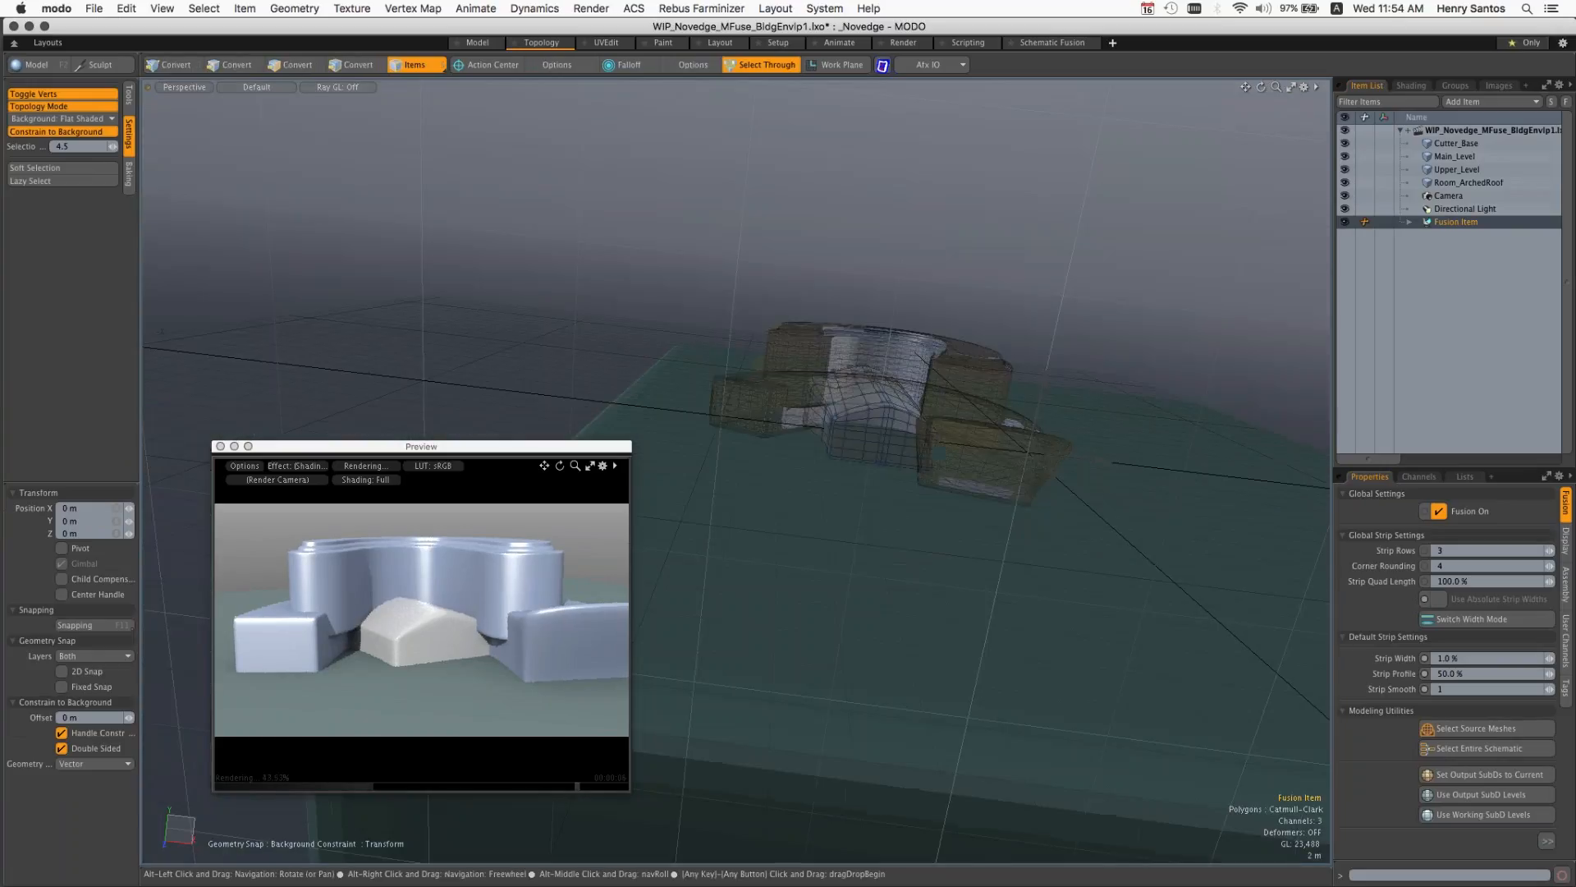
click(484, 42)
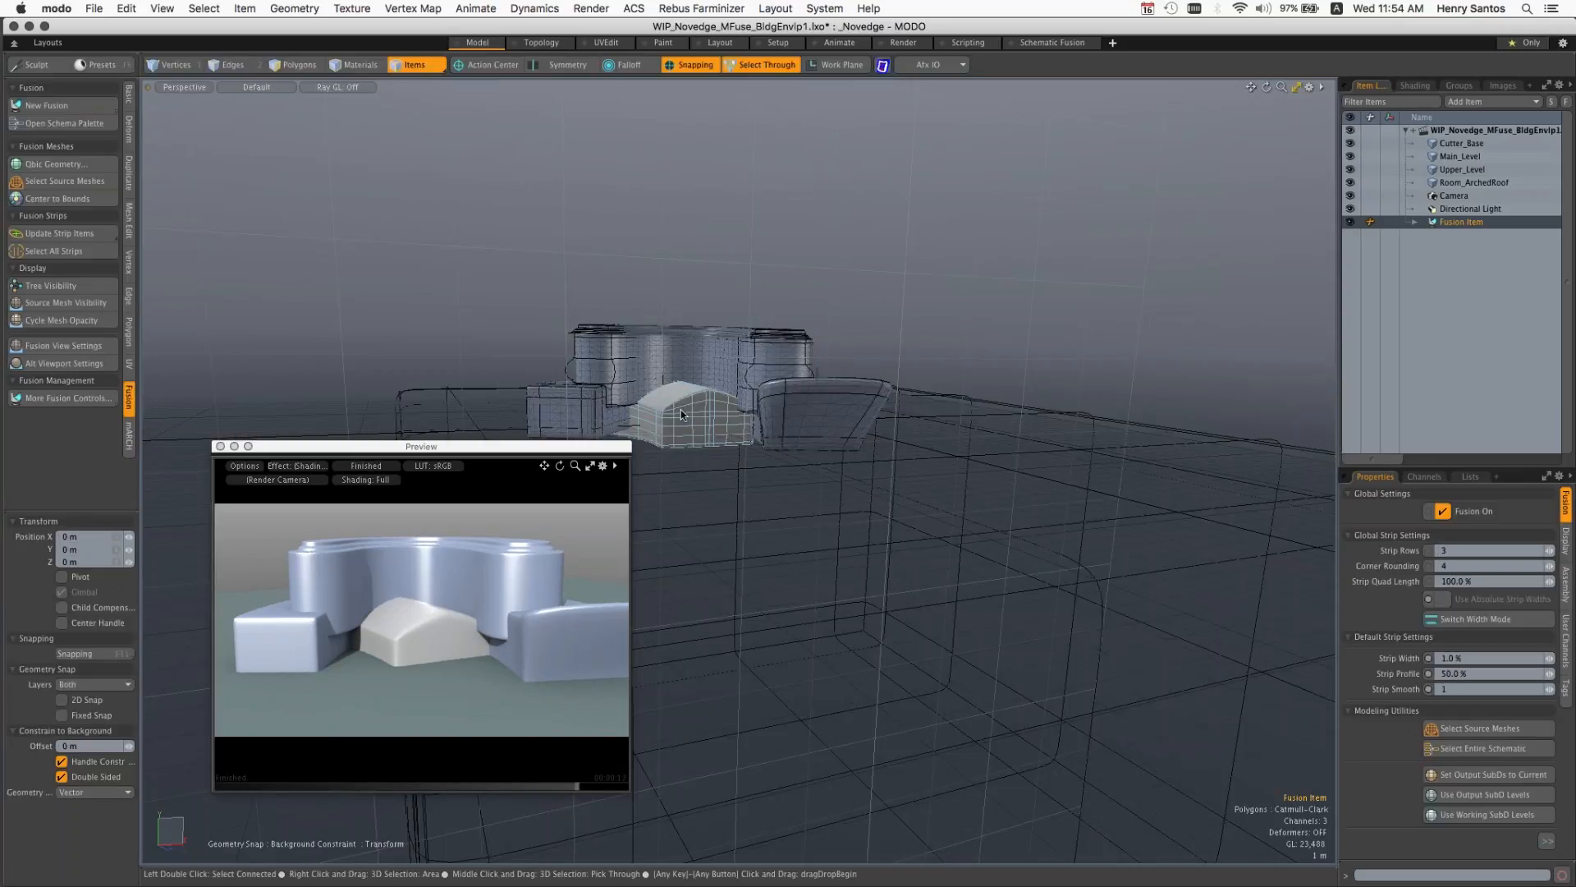
Step: Examine how the two level meshes connect to the fusion operations in the schematic, then close it
click(681, 410)
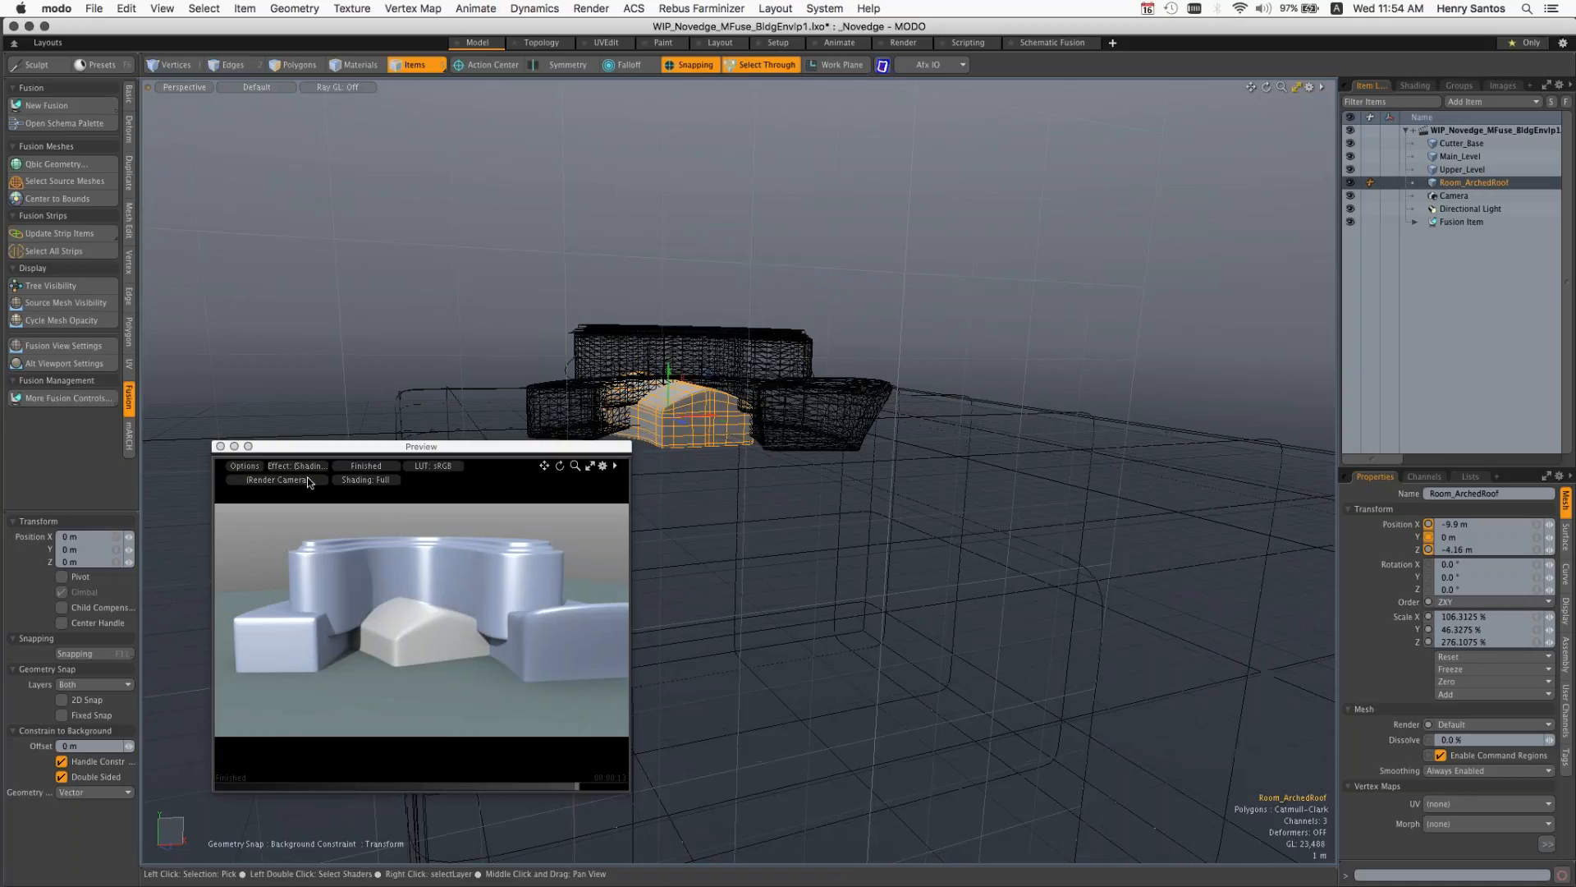
click(289, 450)
drag(290, 451, 250, 521)
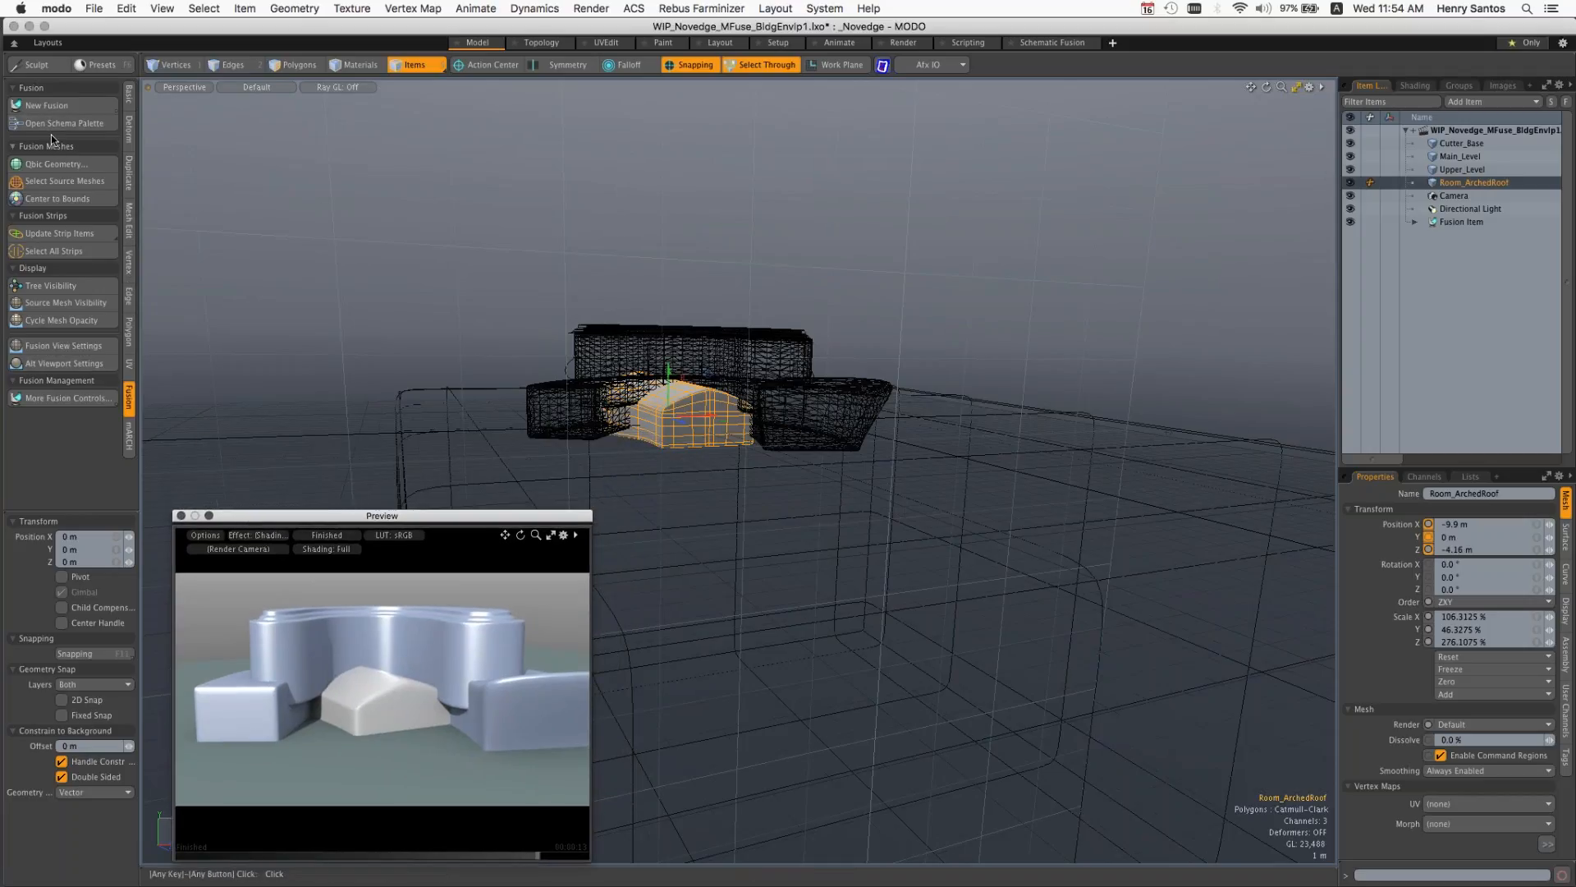
click(69, 125)
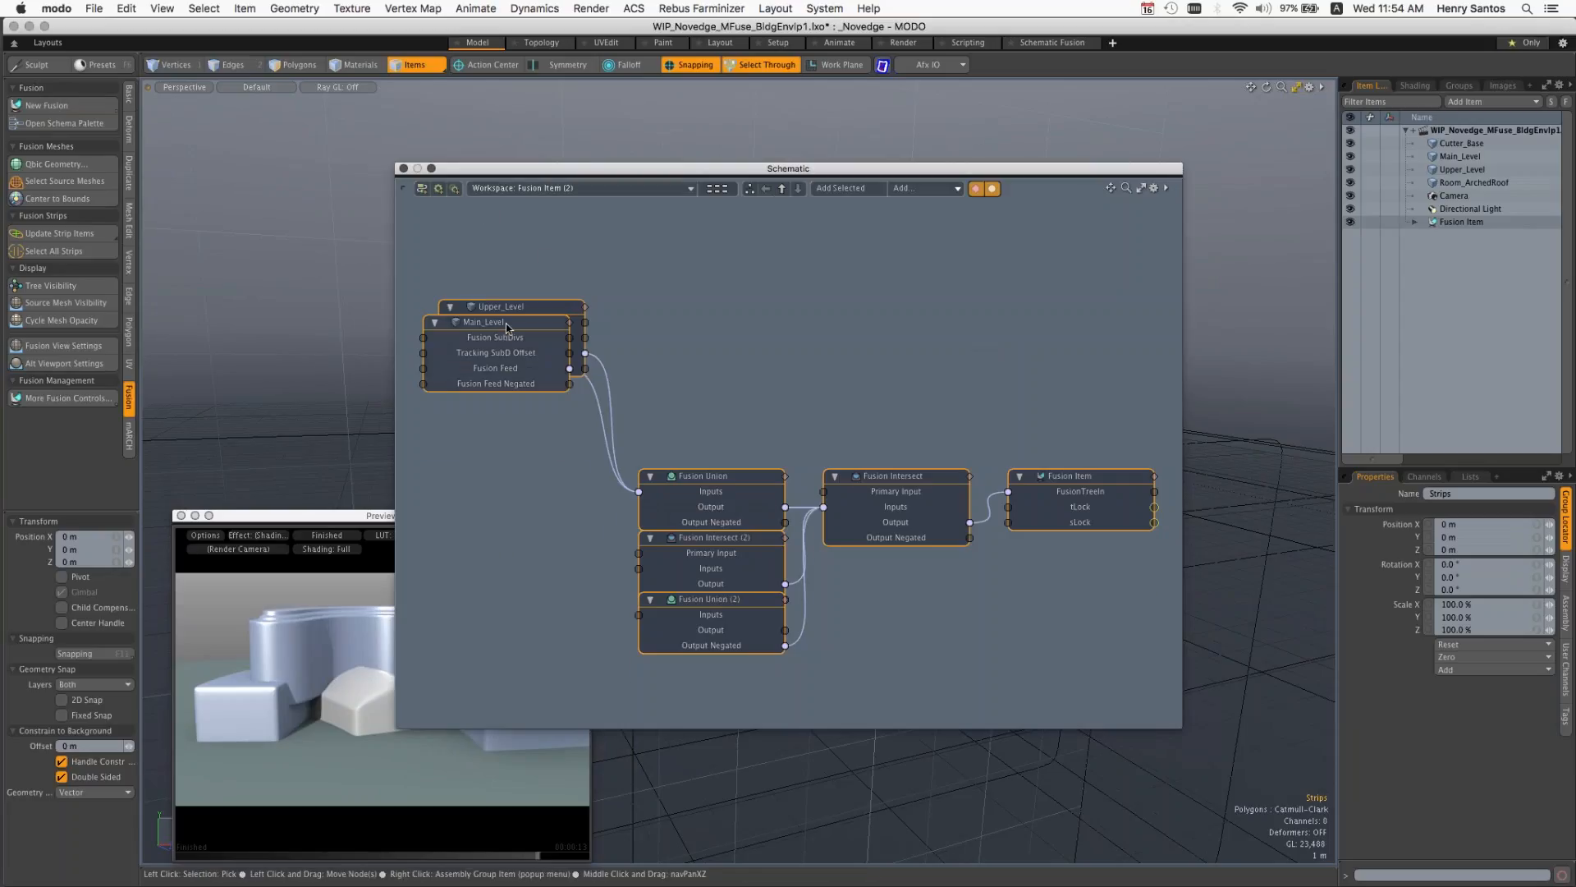
drag(498, 325, 598, 272)
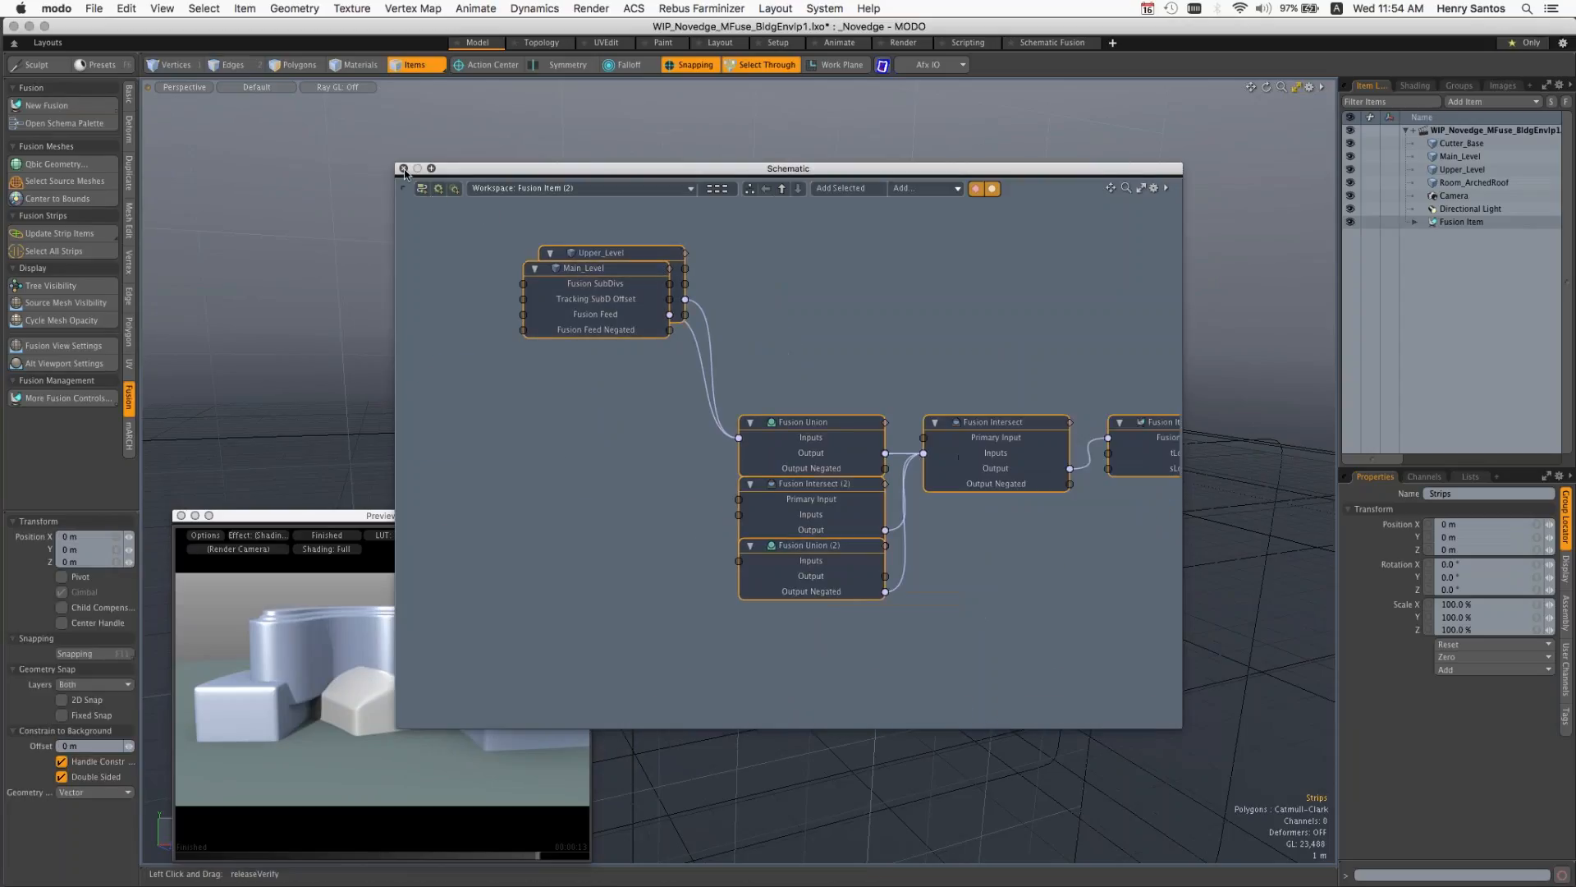
click(404, 168)
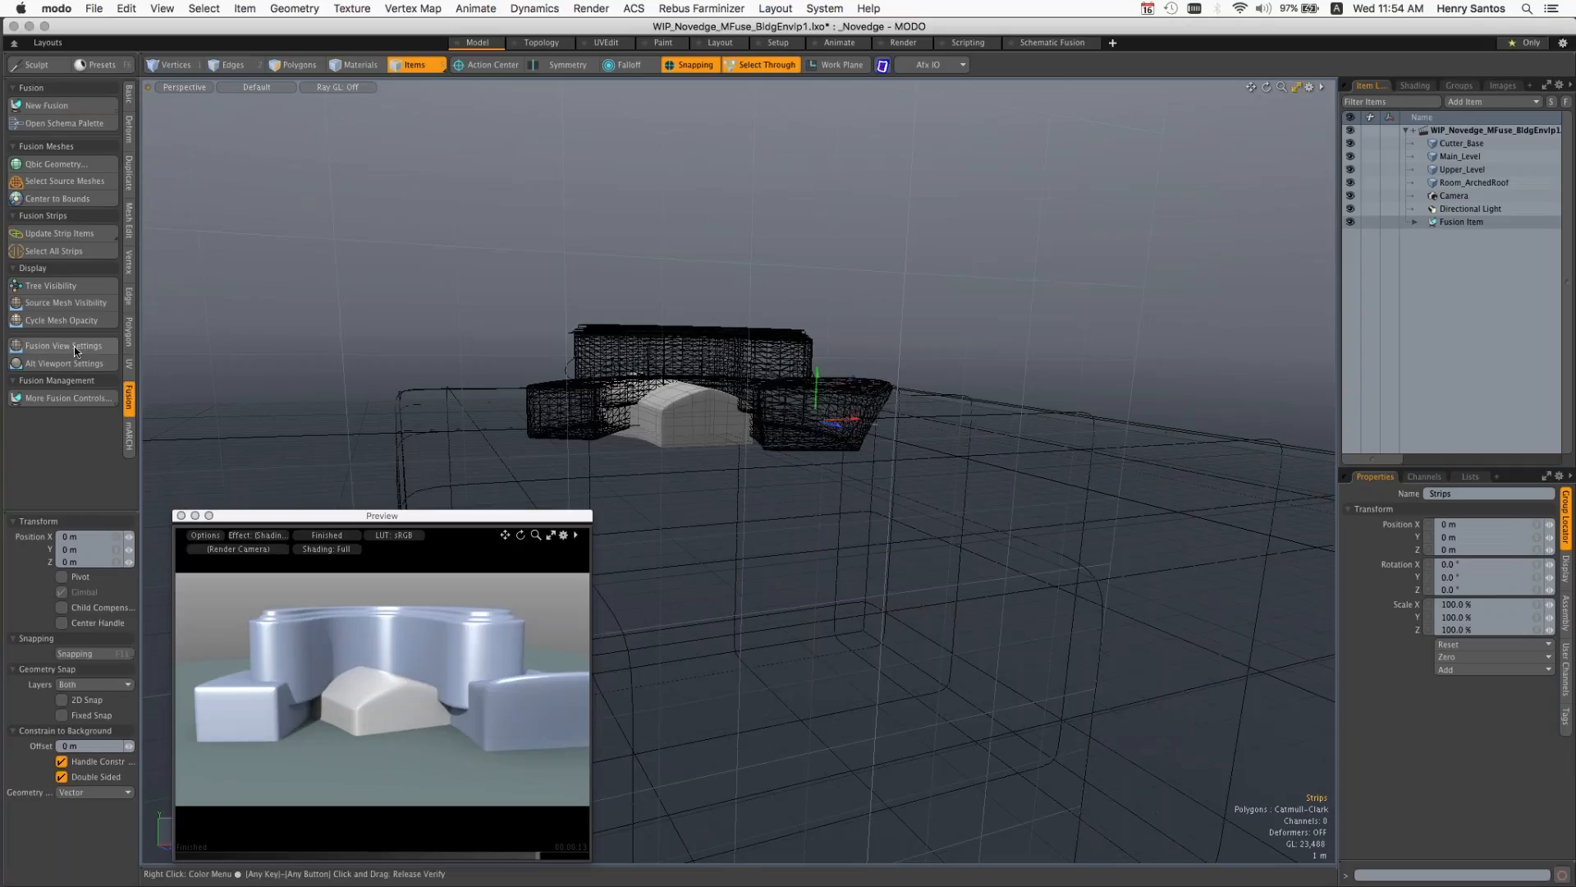
Step: Apply the fusion view settings to the viewport and try the alternate viewport settings
click(55, 346)
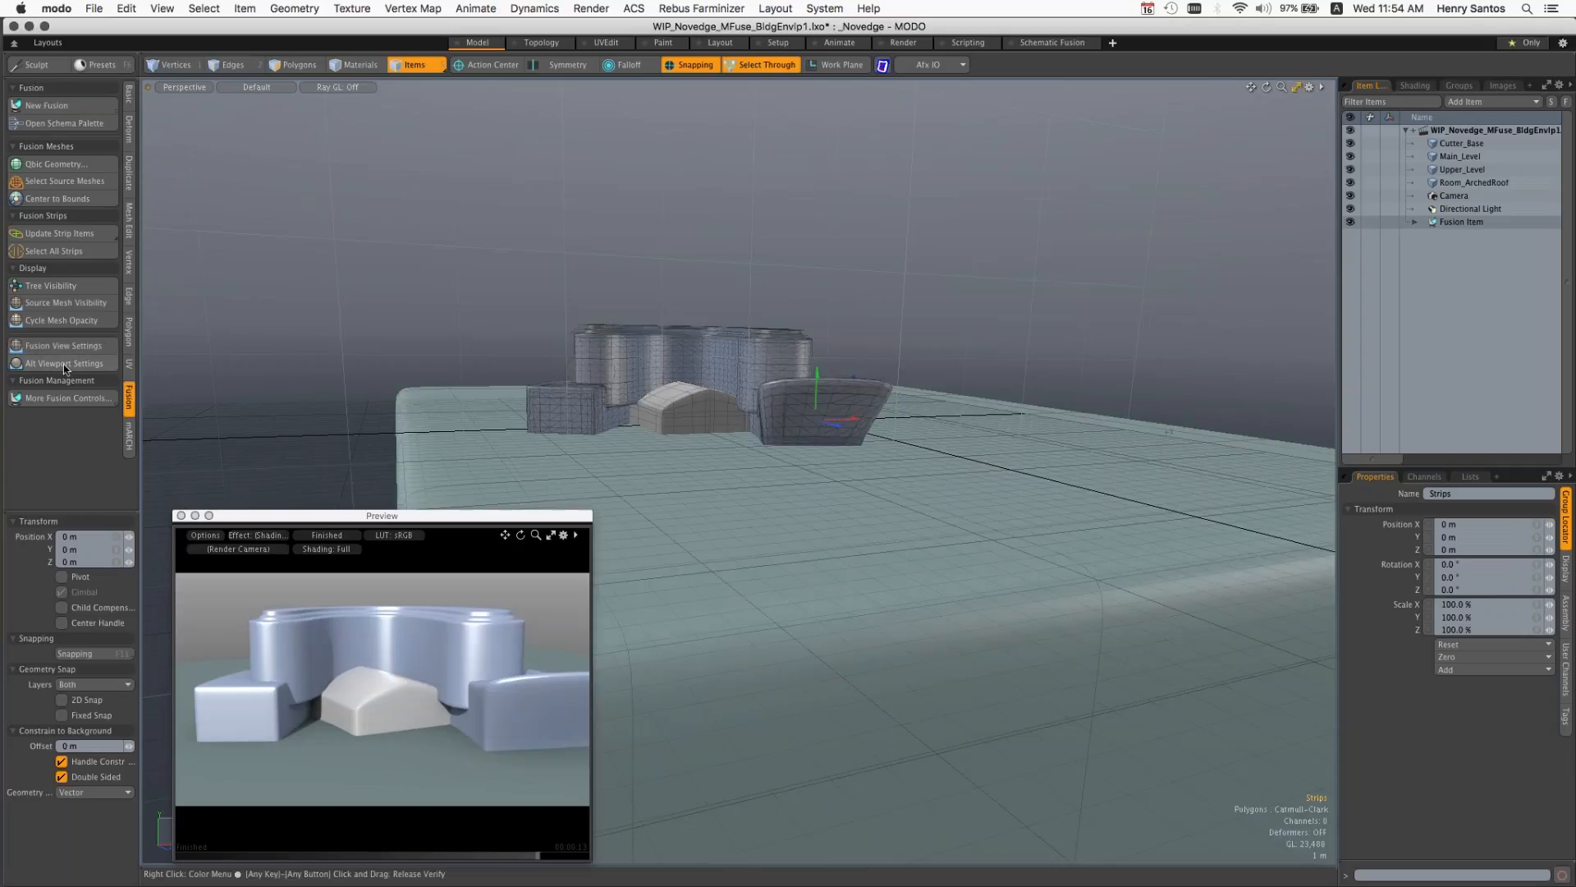
click(63, 363)
click(63, 364)
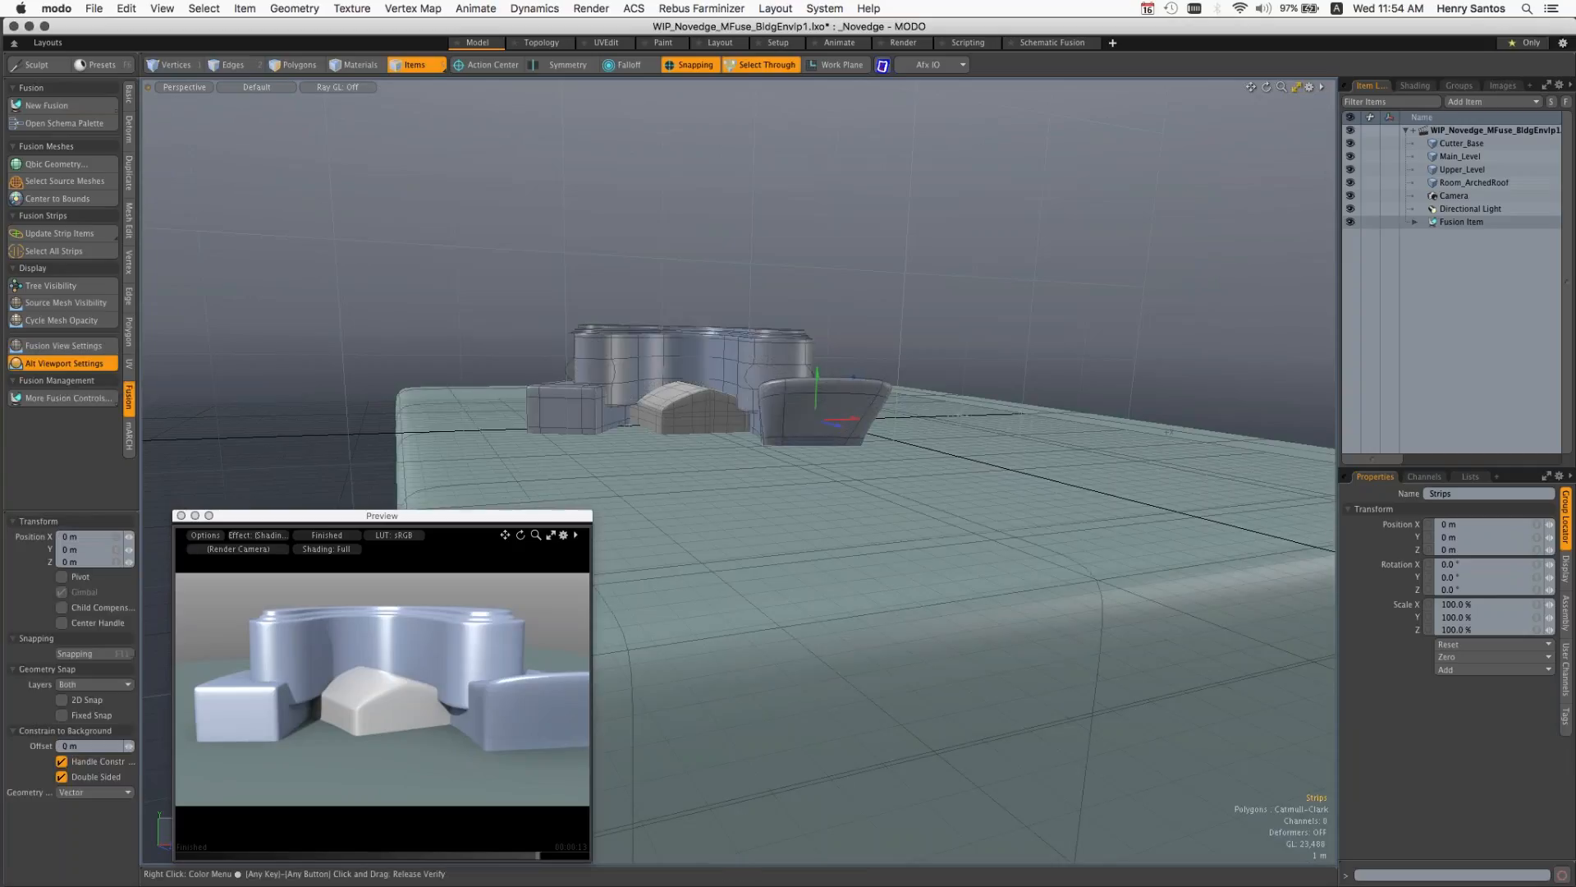
Step: Try to show the 3D tree of the current fusion item
click(51, 283)
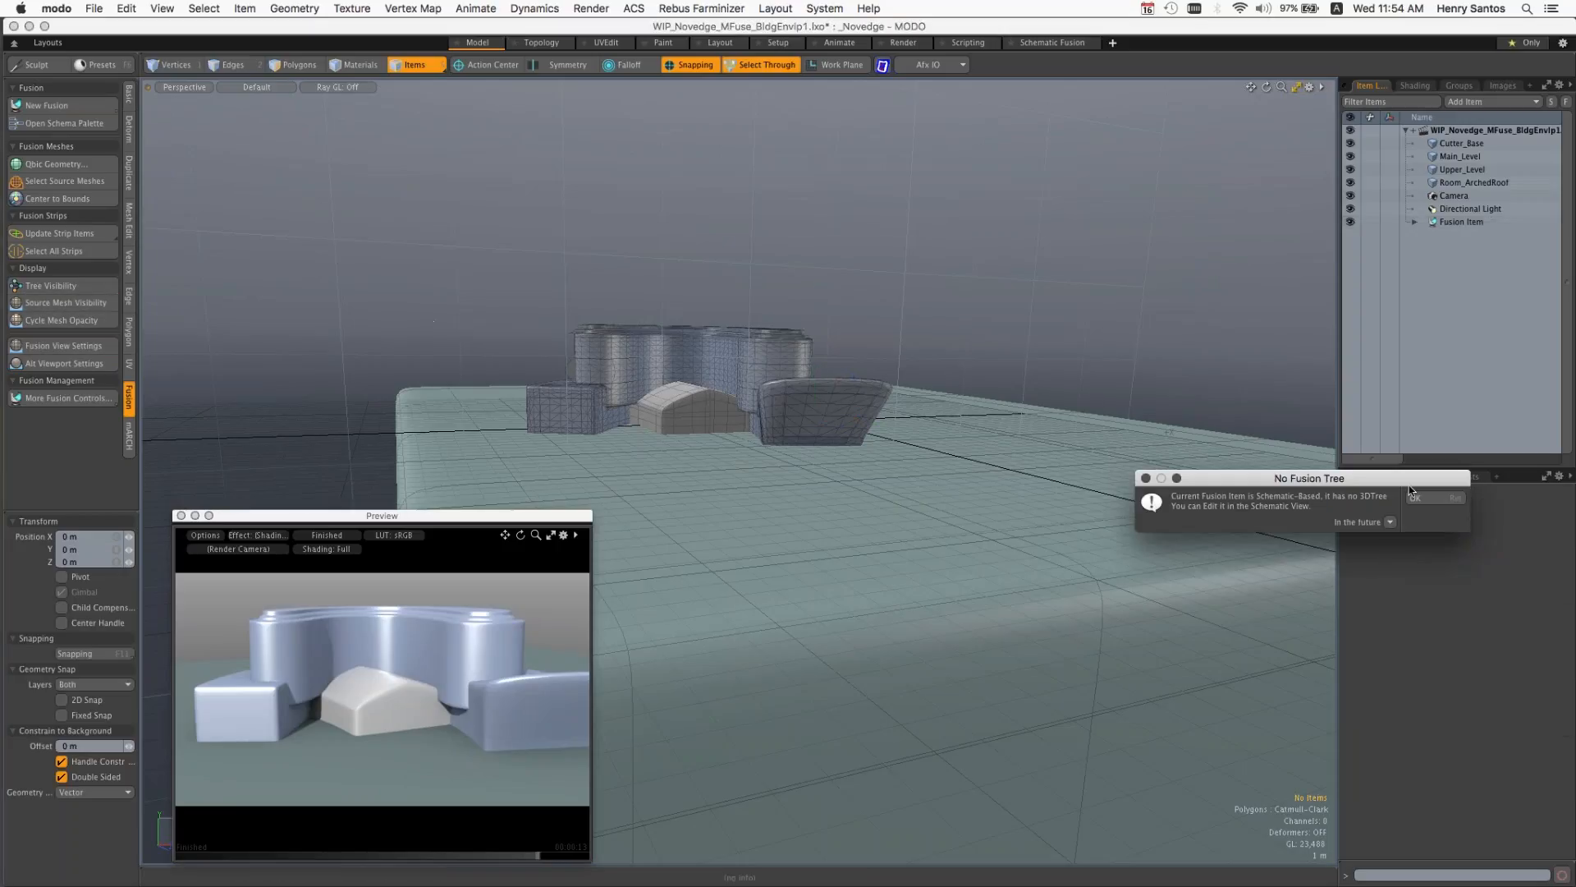
click(1431, 499)
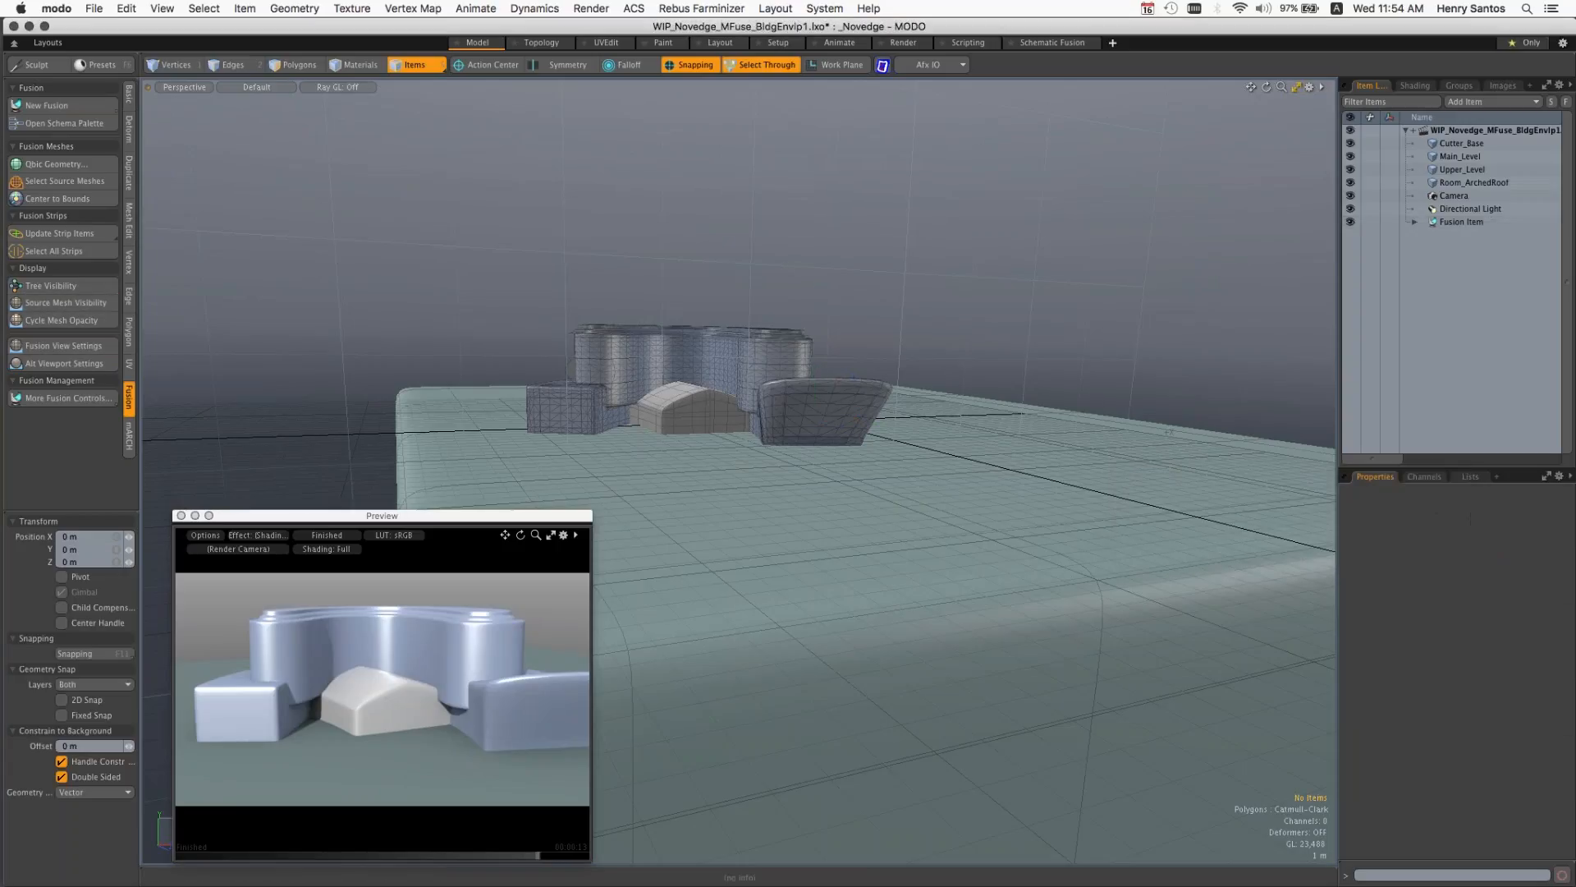
alt+drag(1044, 293, 1023, 320)
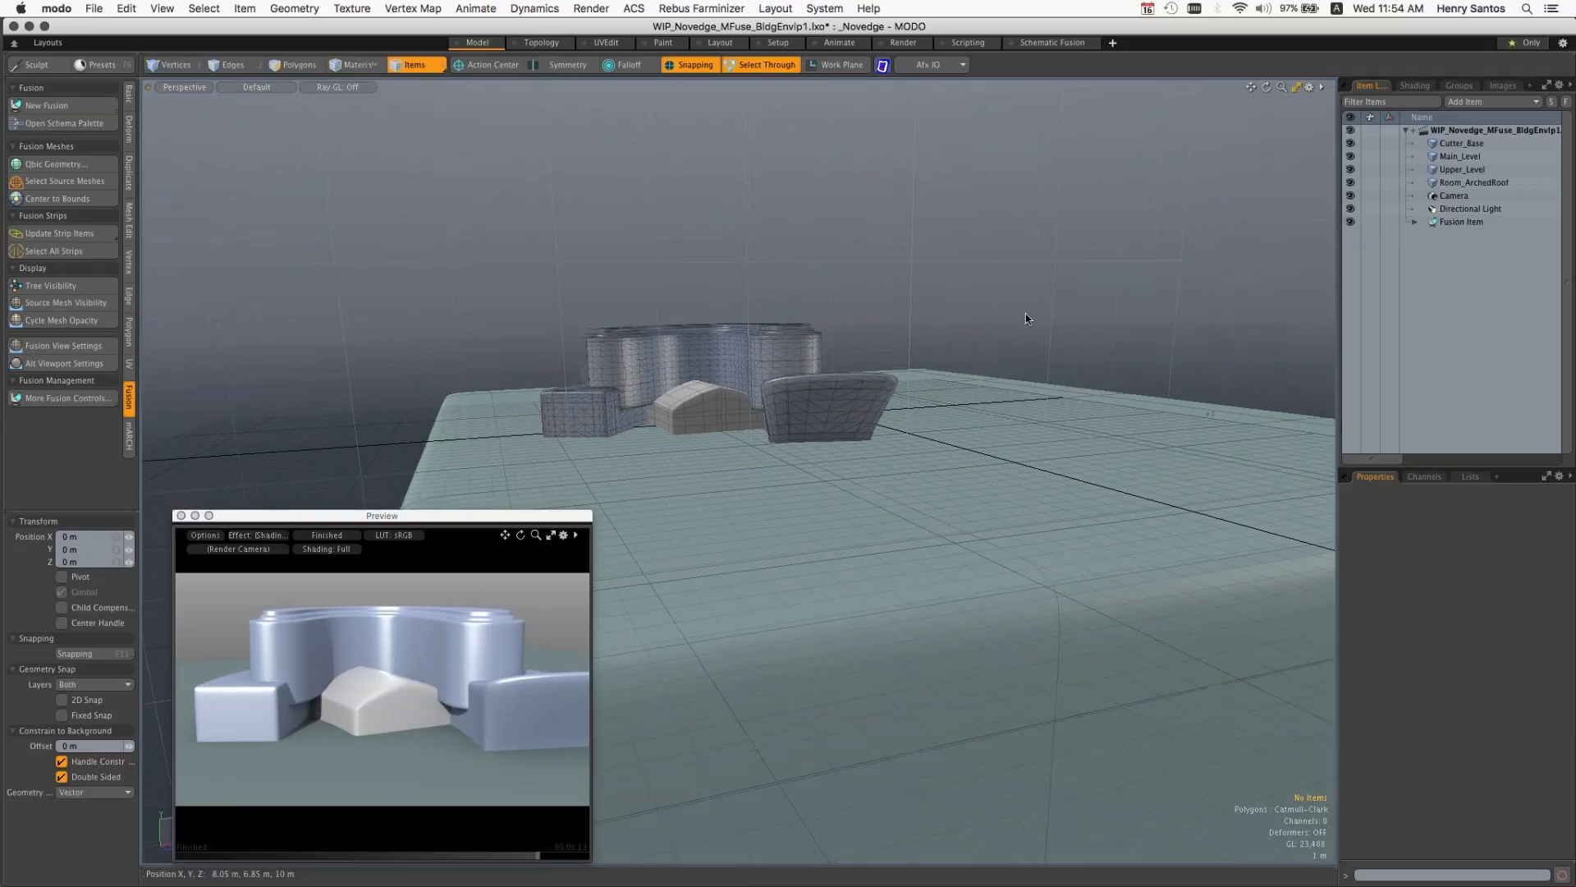
Step: Collapse the building envelope scene in the item list and open WIP_Novedge_CS_StudyModel2.lxo
click(1405, 131)
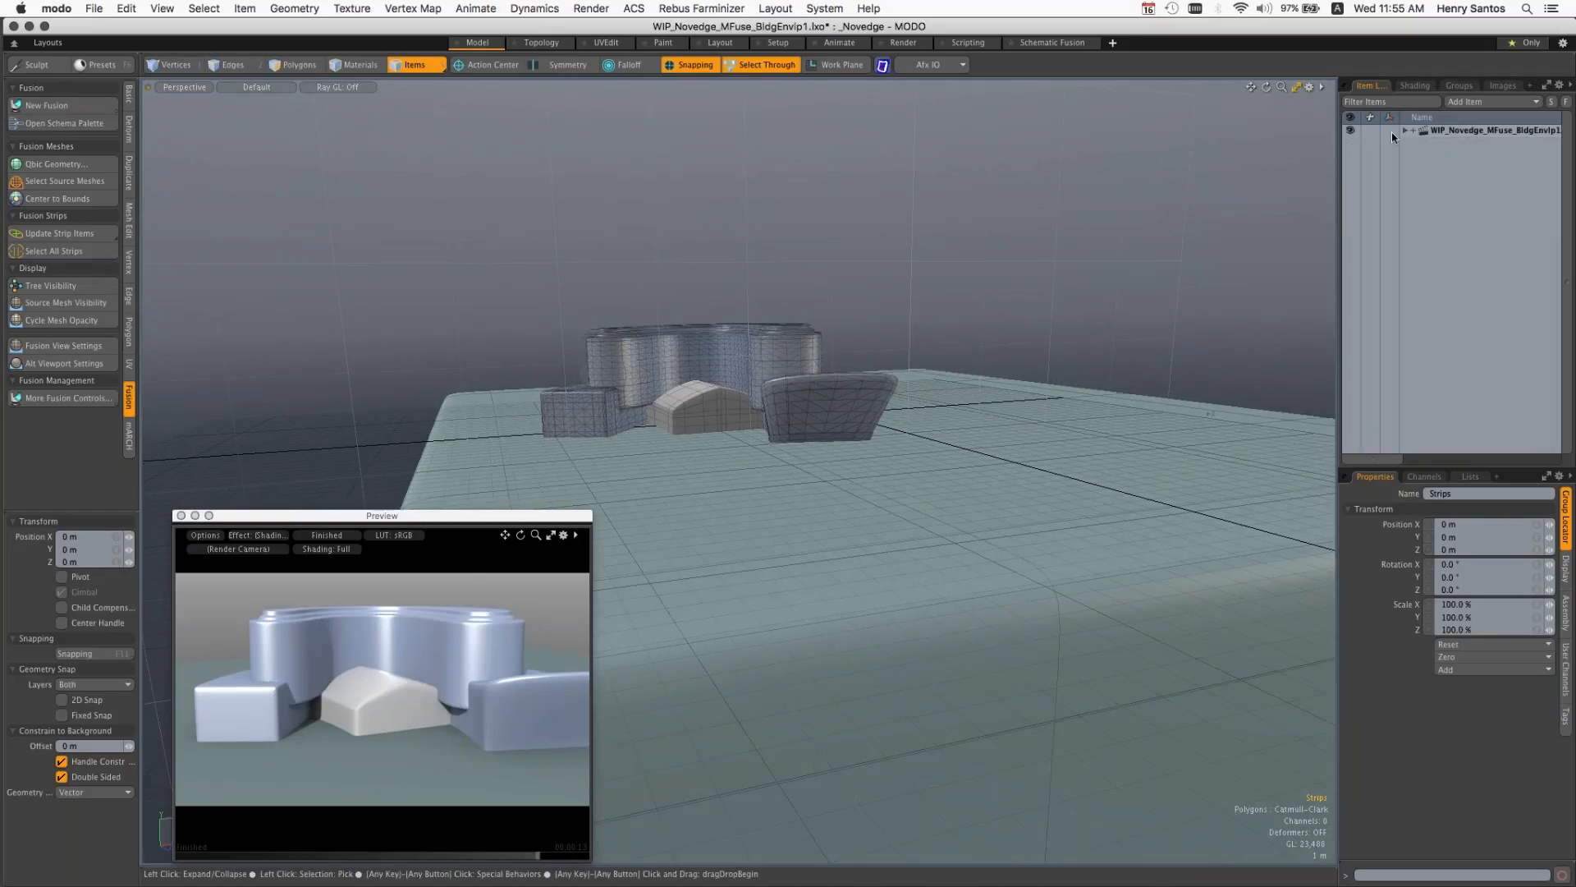
click(94, 8)
click(111, 80)
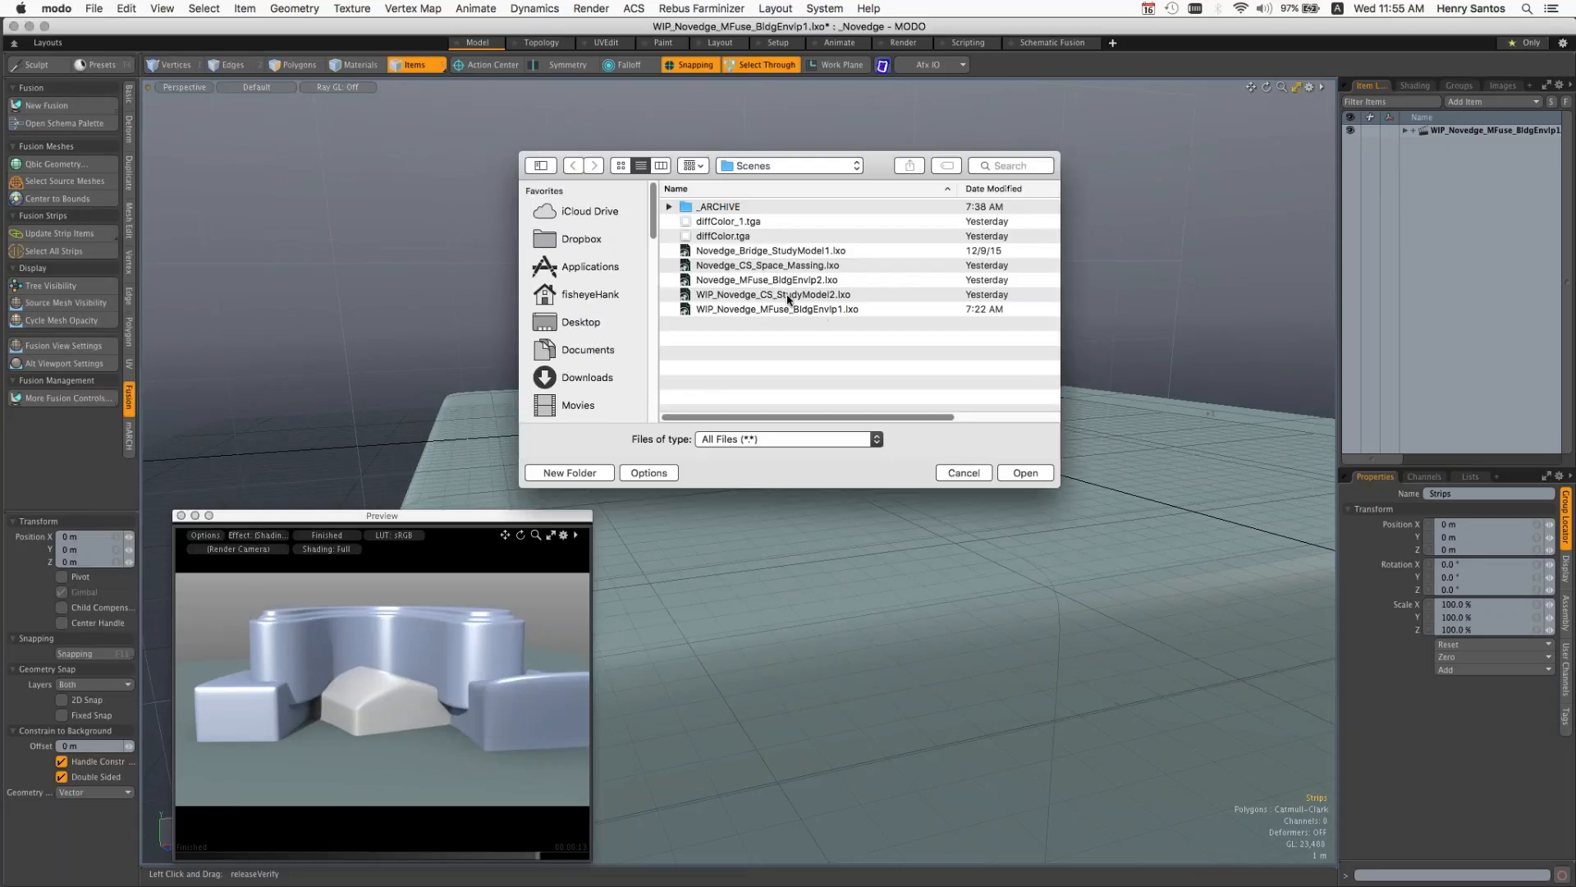
click(790, 295)
double_click(790, 295)
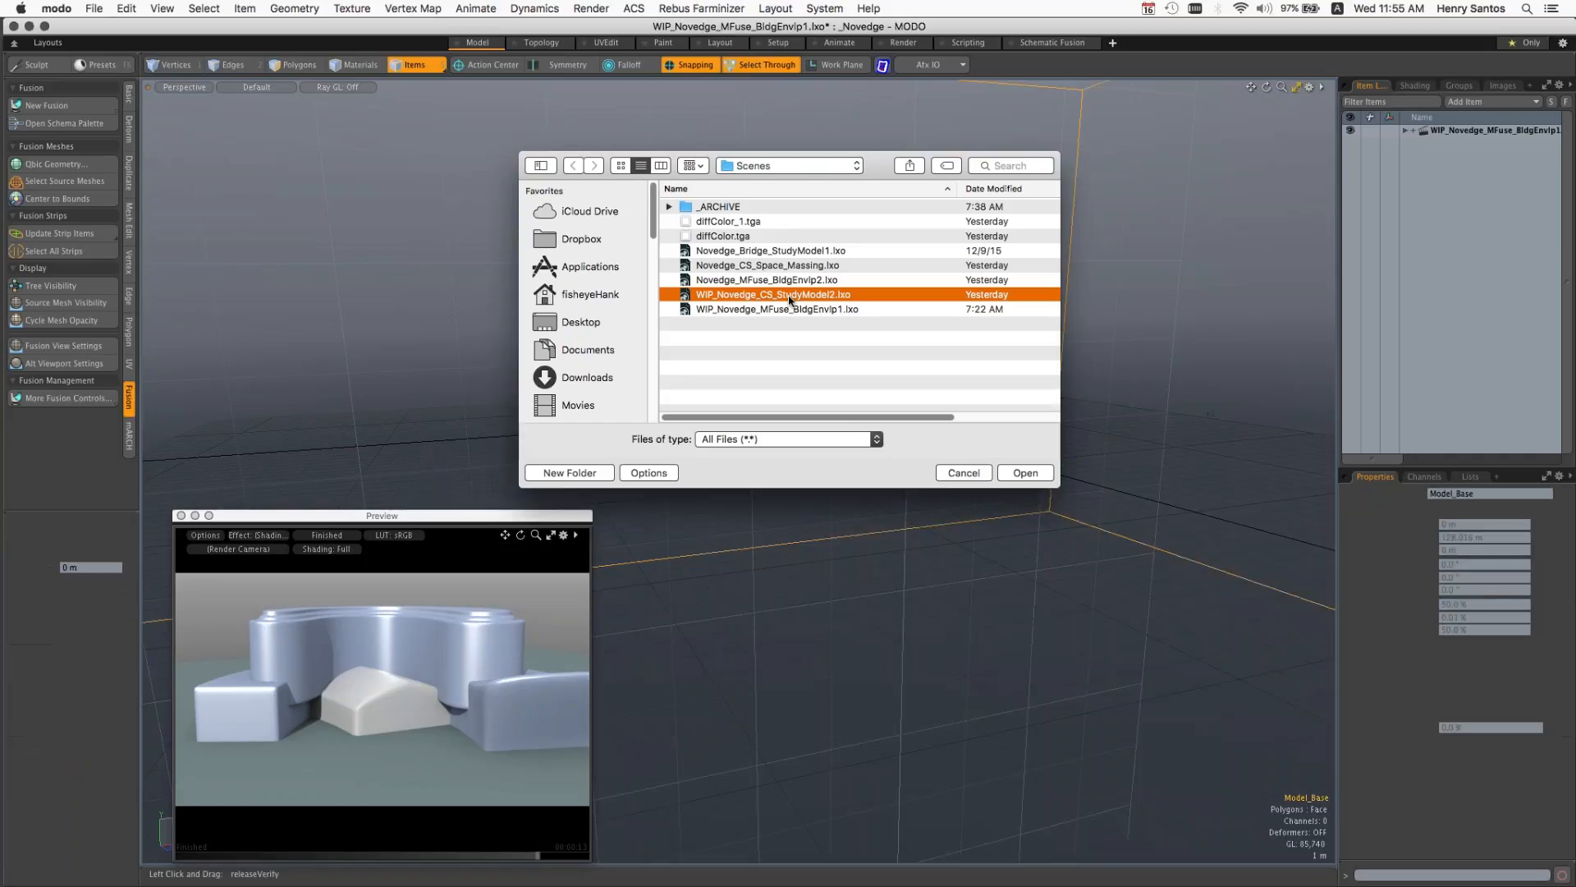
Step: Create a 3D tree fusion item as a union of Site_mesh and the small driveway volume, then dismiss the mesh check alert
key(a)
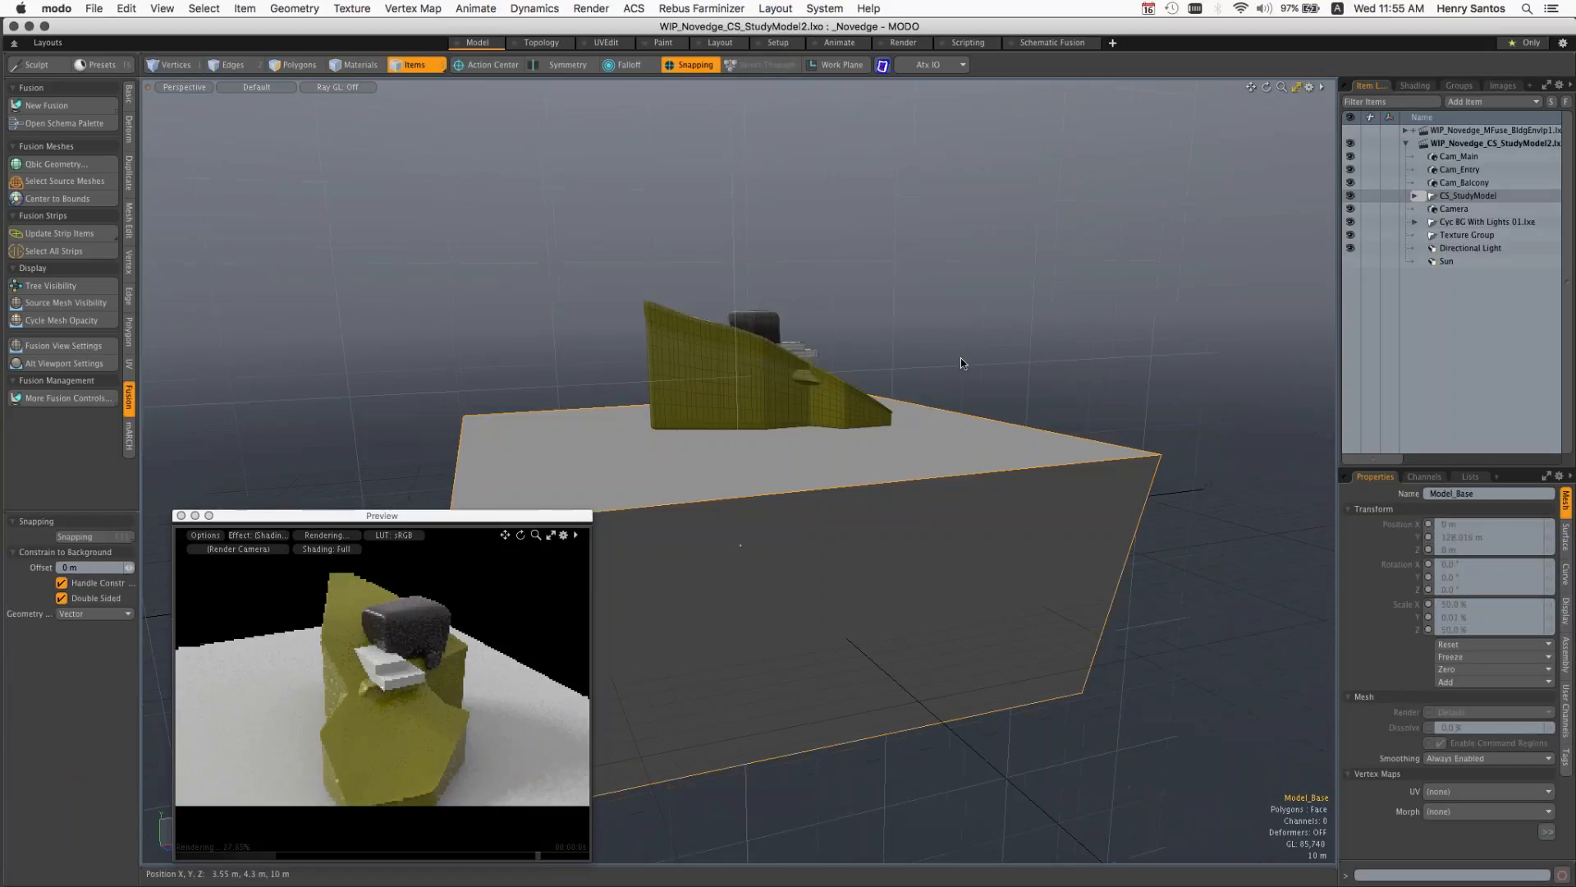
ctrl+alt+drag(960, 358, 1075, 349)
alt+shift+drag(1076, 348, 1133, 501)
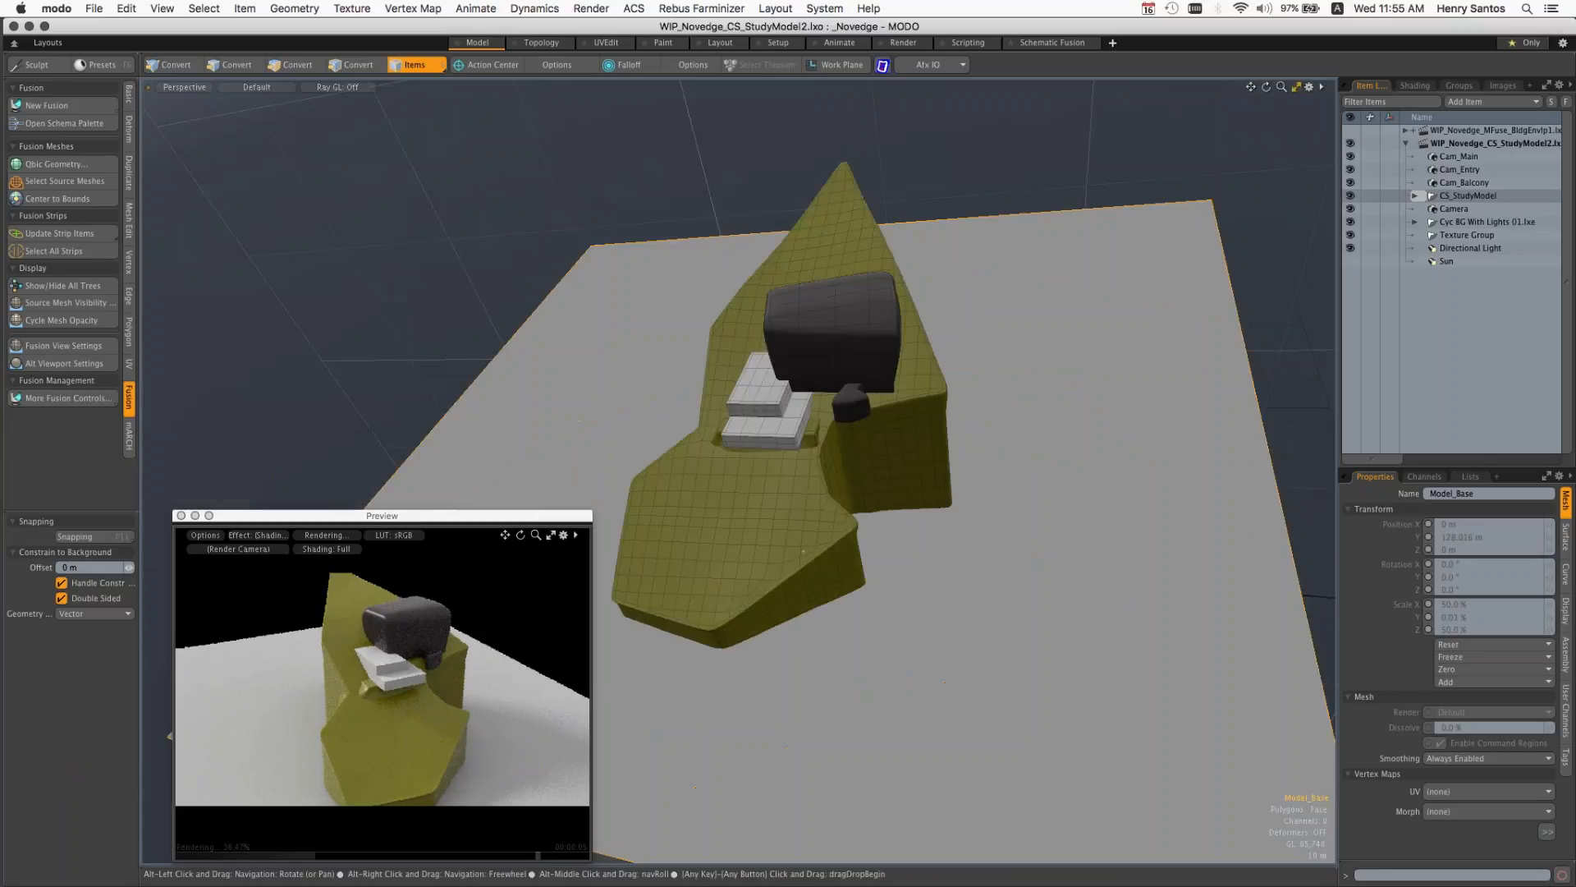
ctrl+alt+drag(803, 551, 1222, 564)
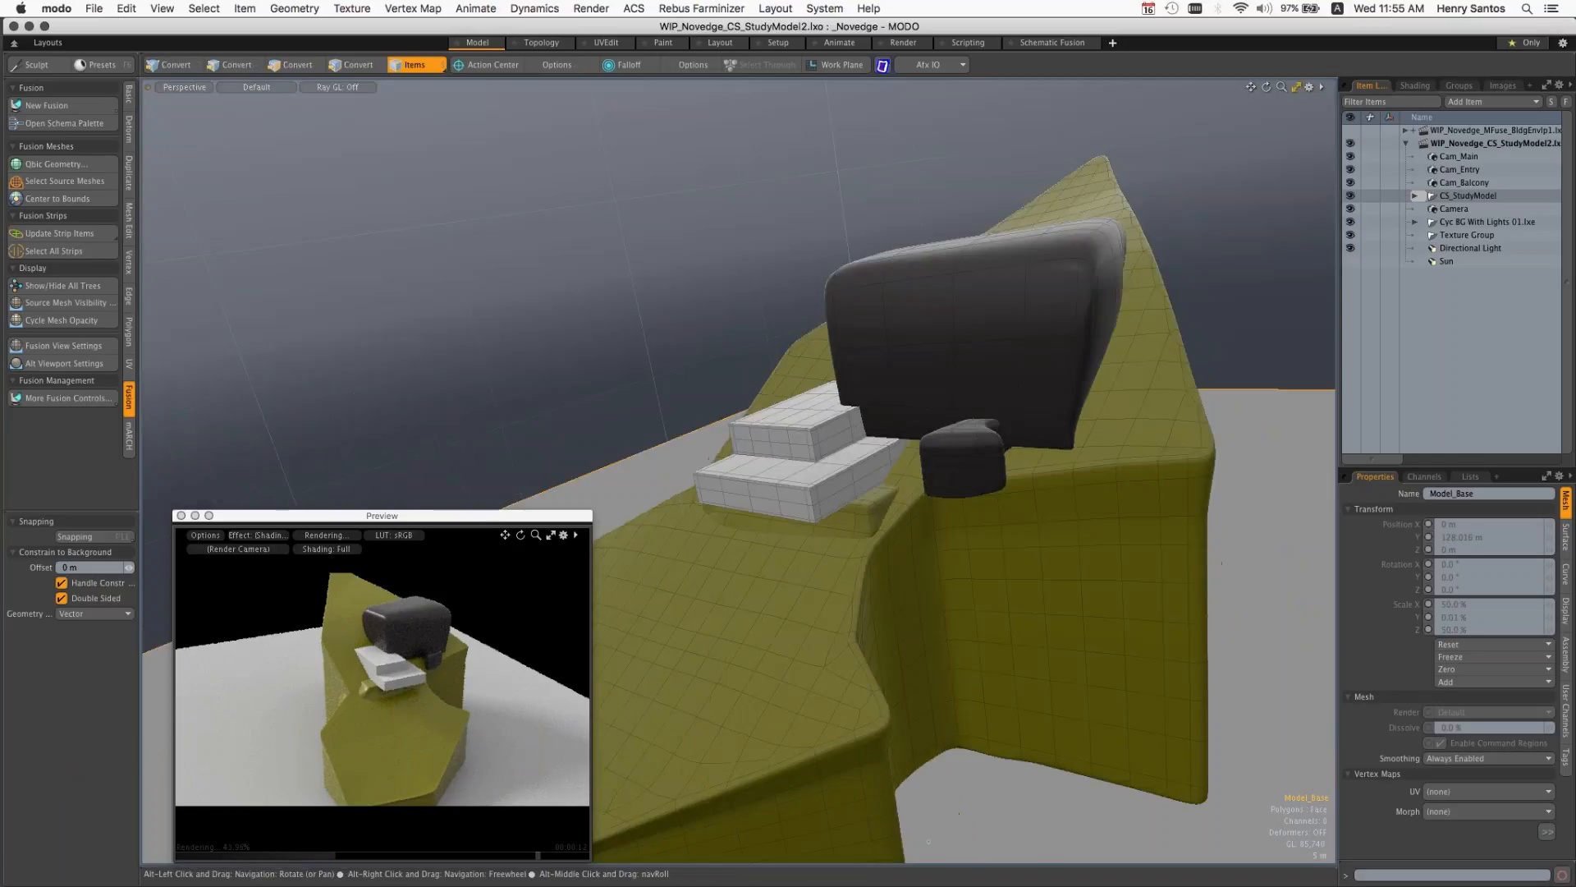
click(1158, 367)
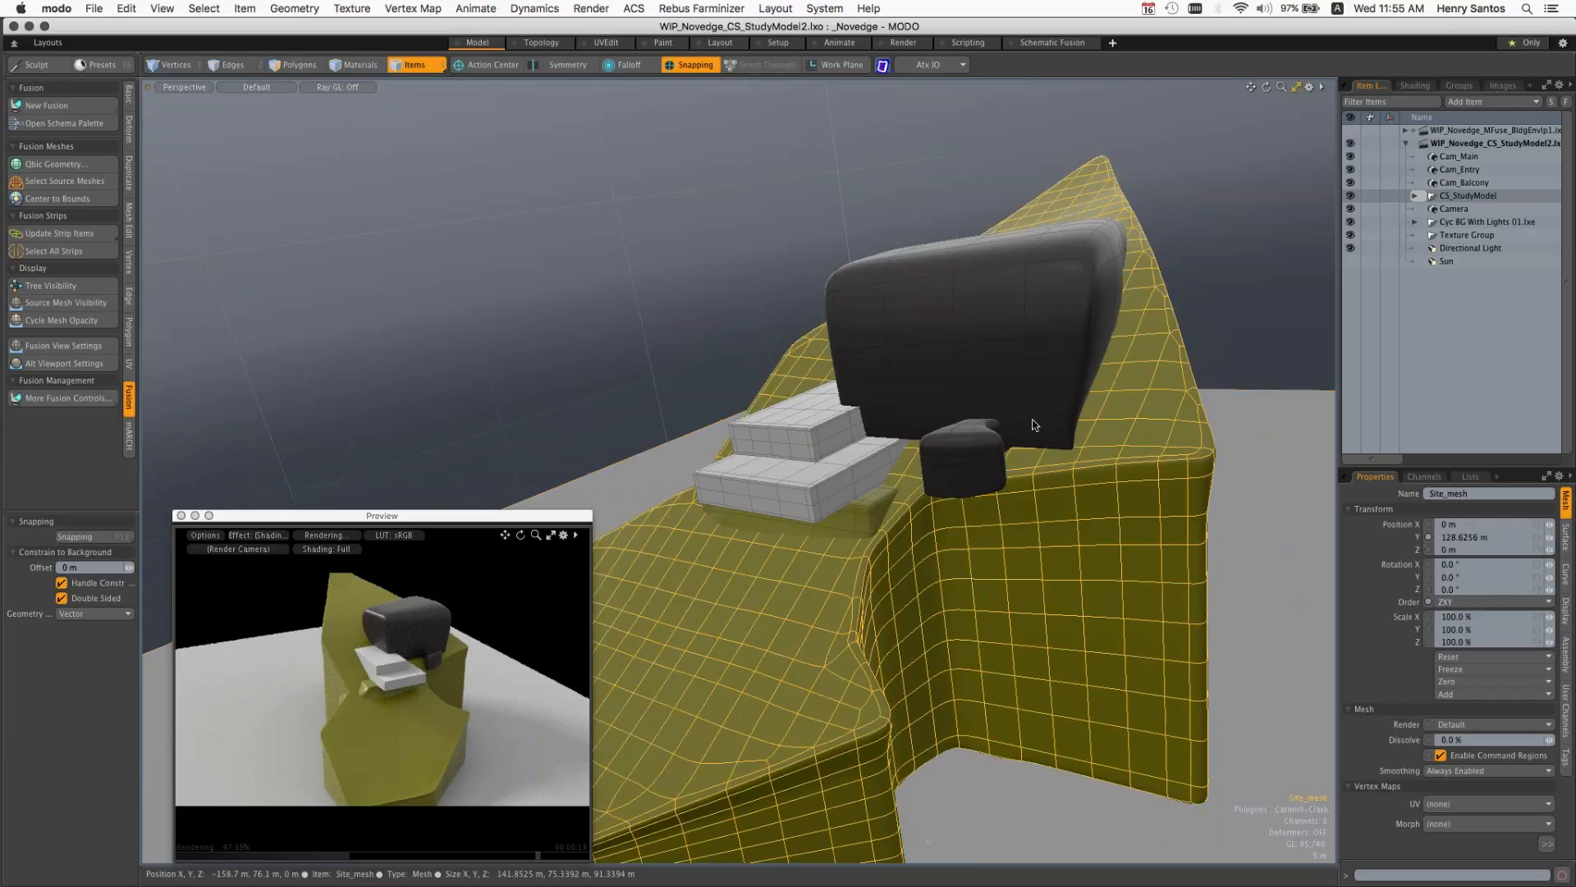
shift+click(983, 474)
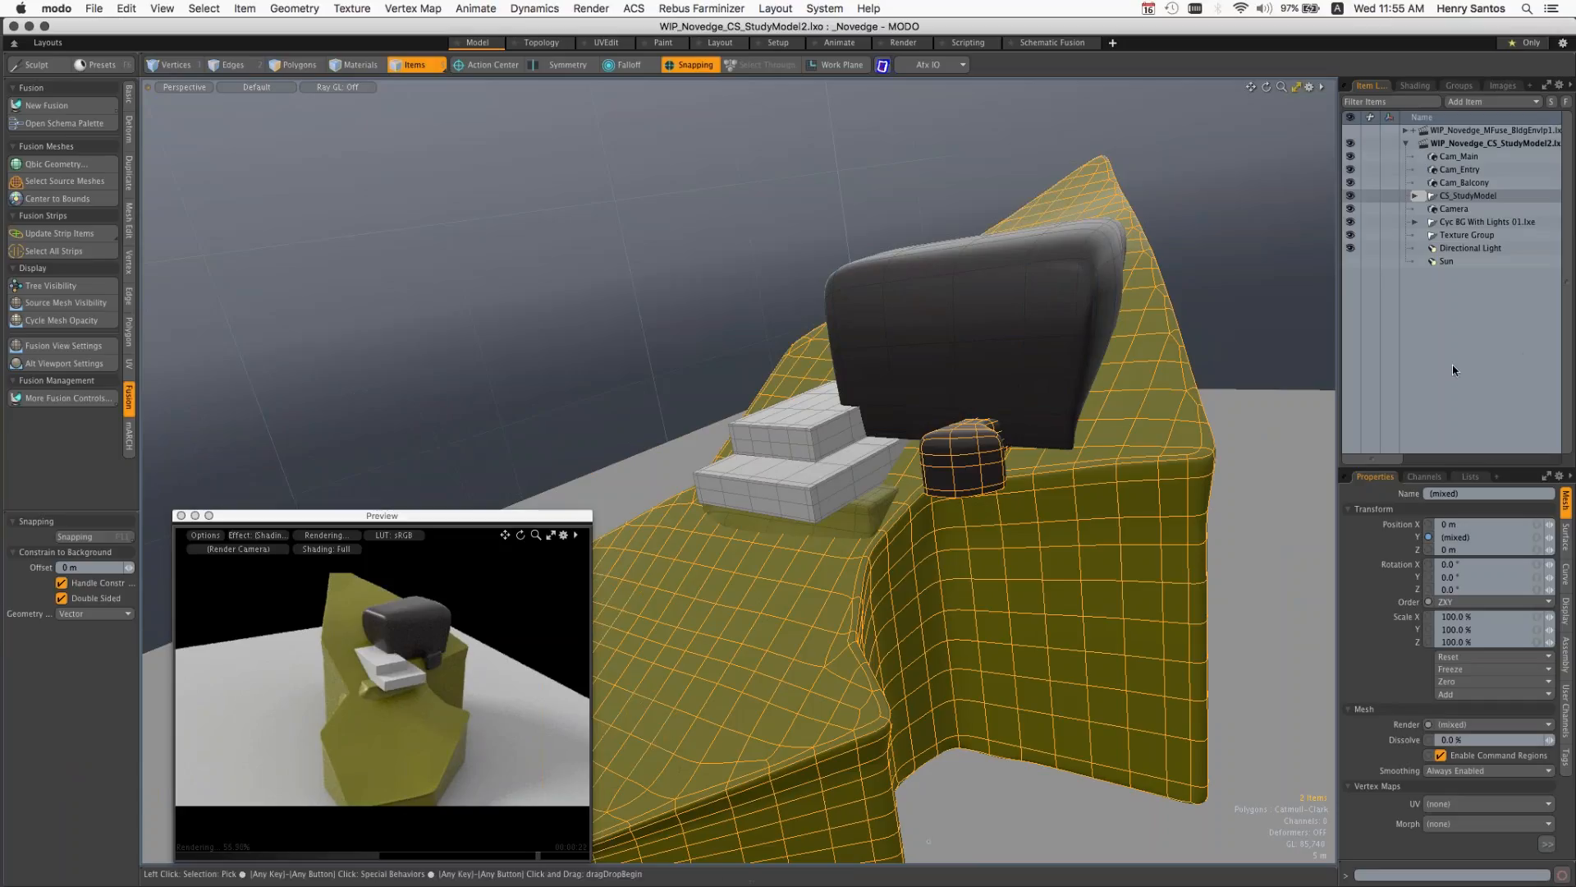
click(61, 105)
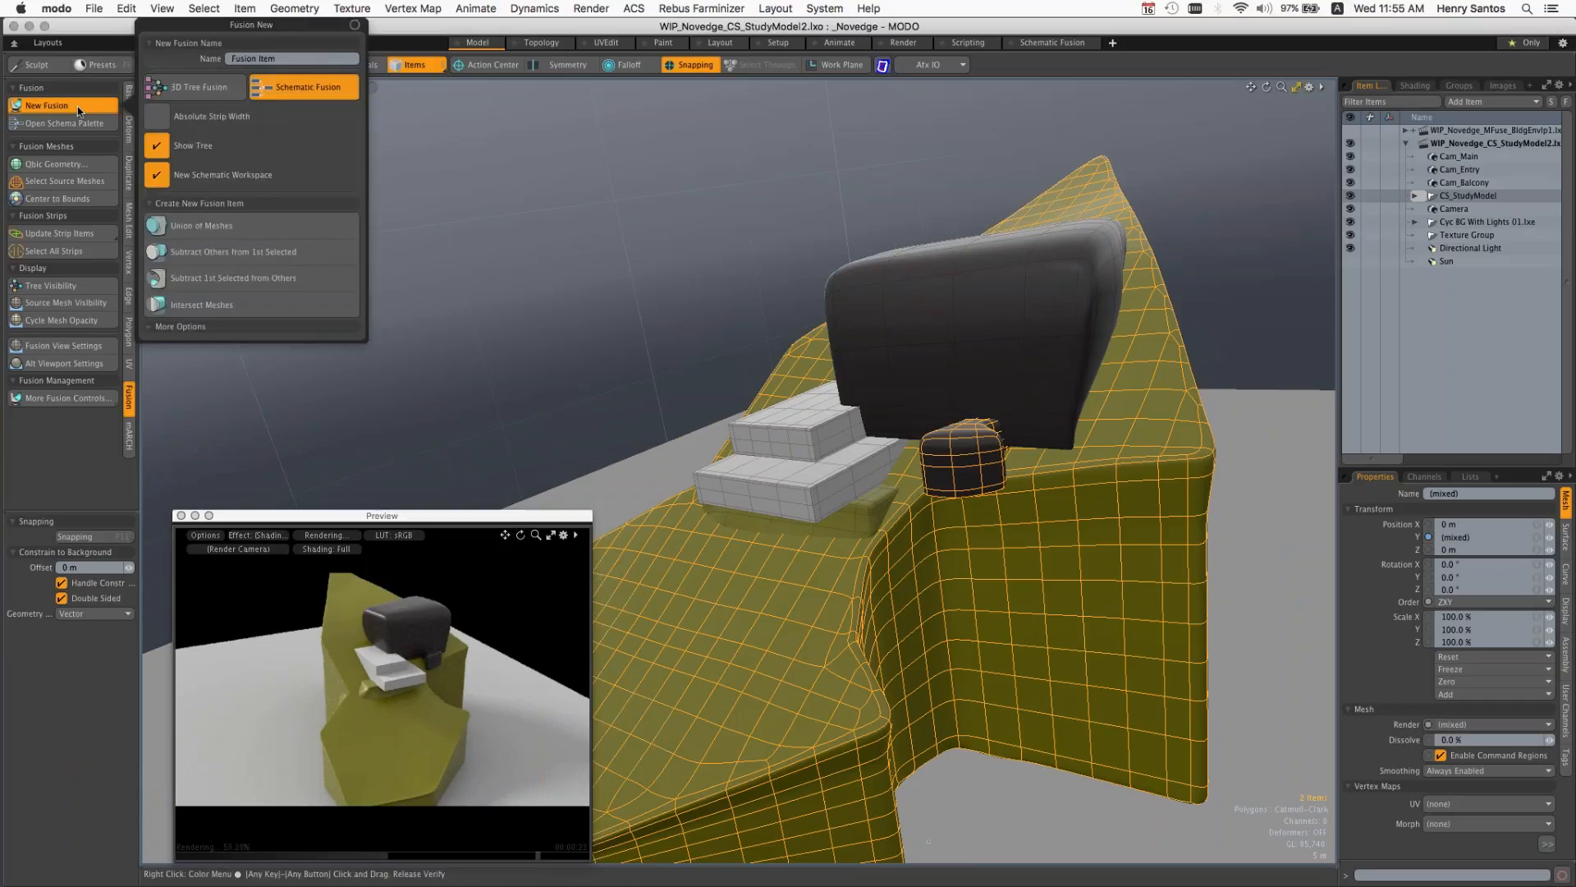
click(168, 88)
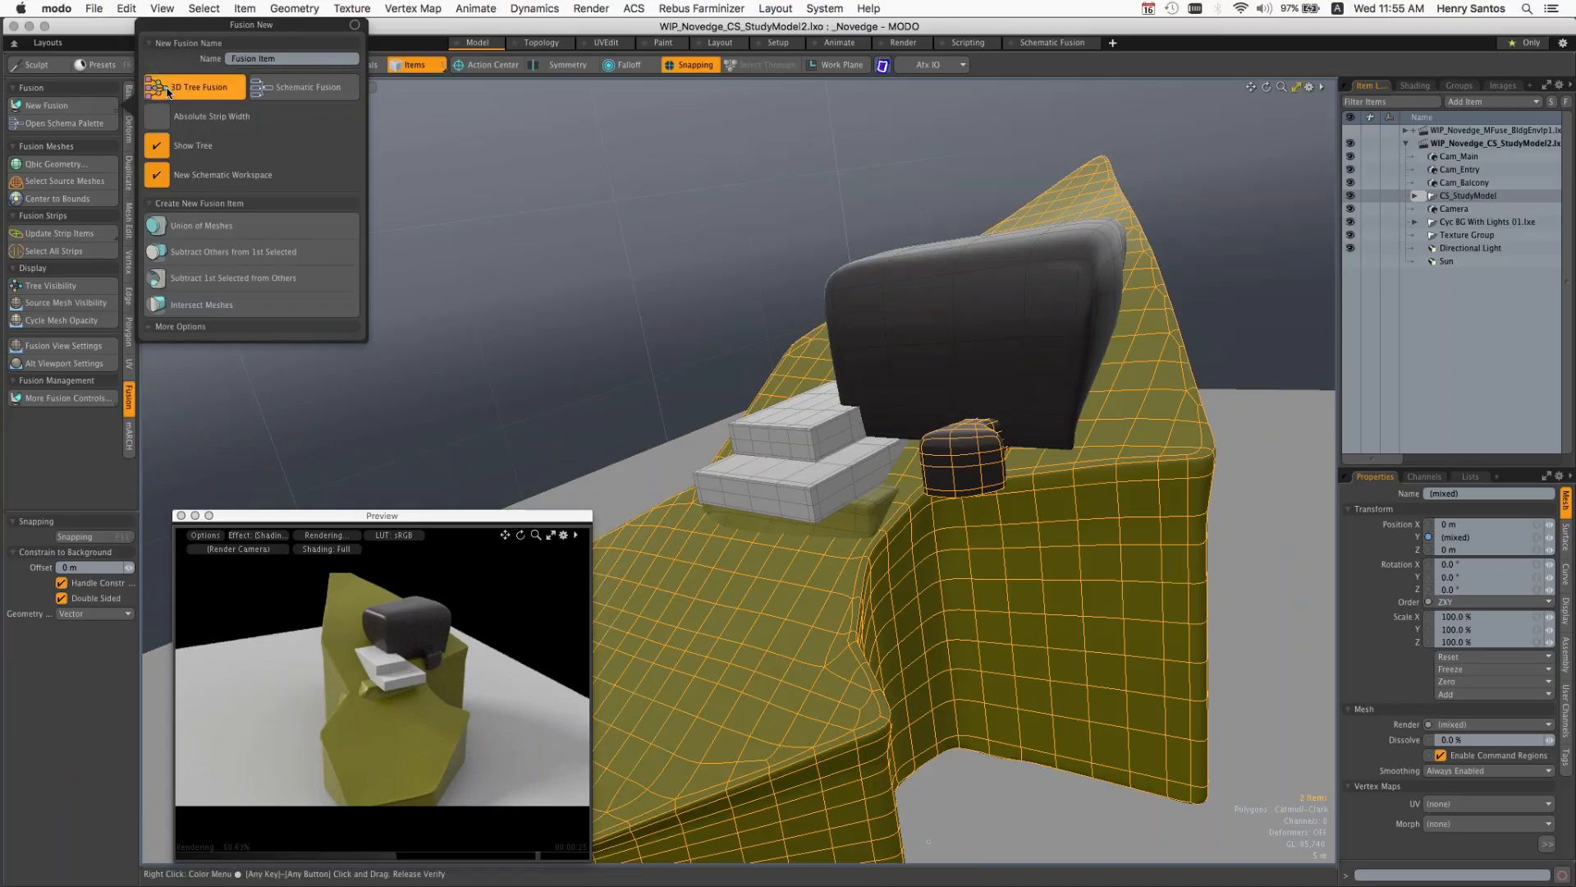
click(214, 224)
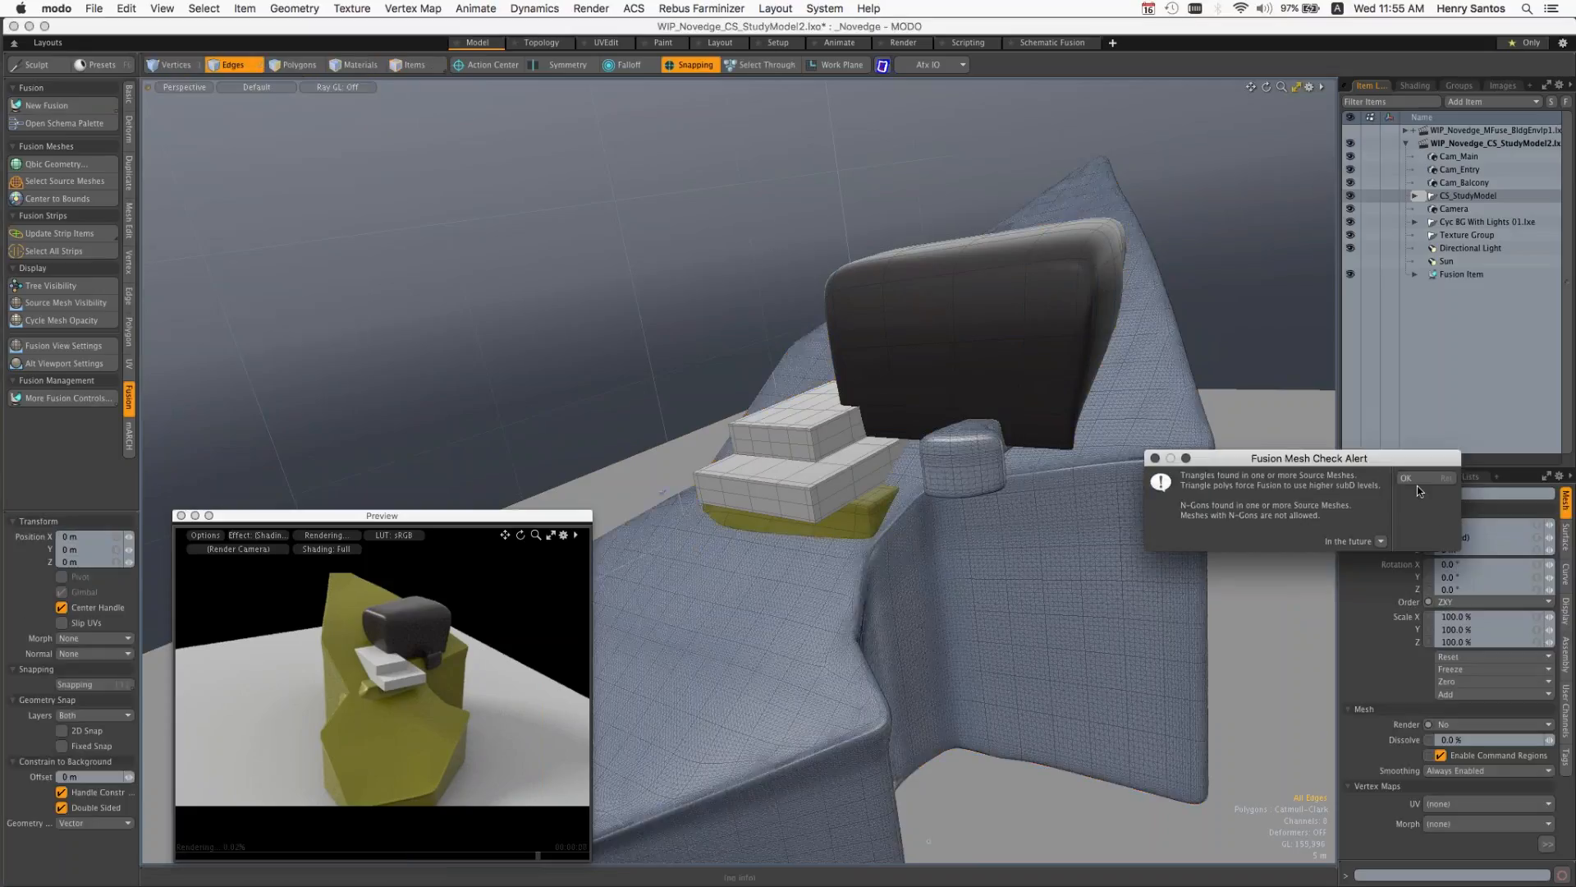
click(1424, 483)
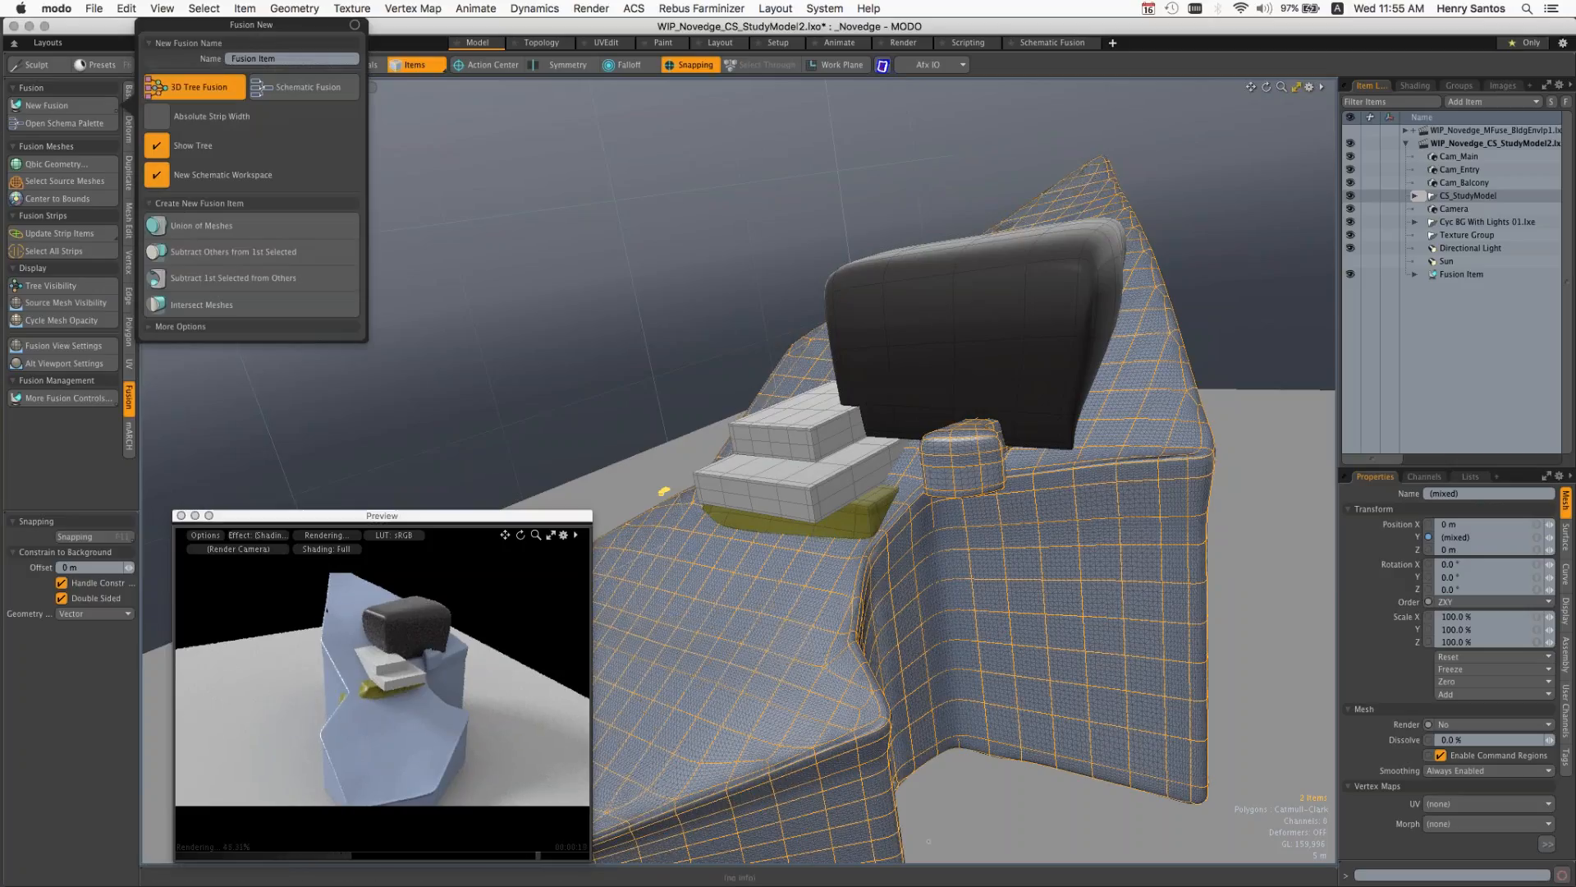
key(Escape)
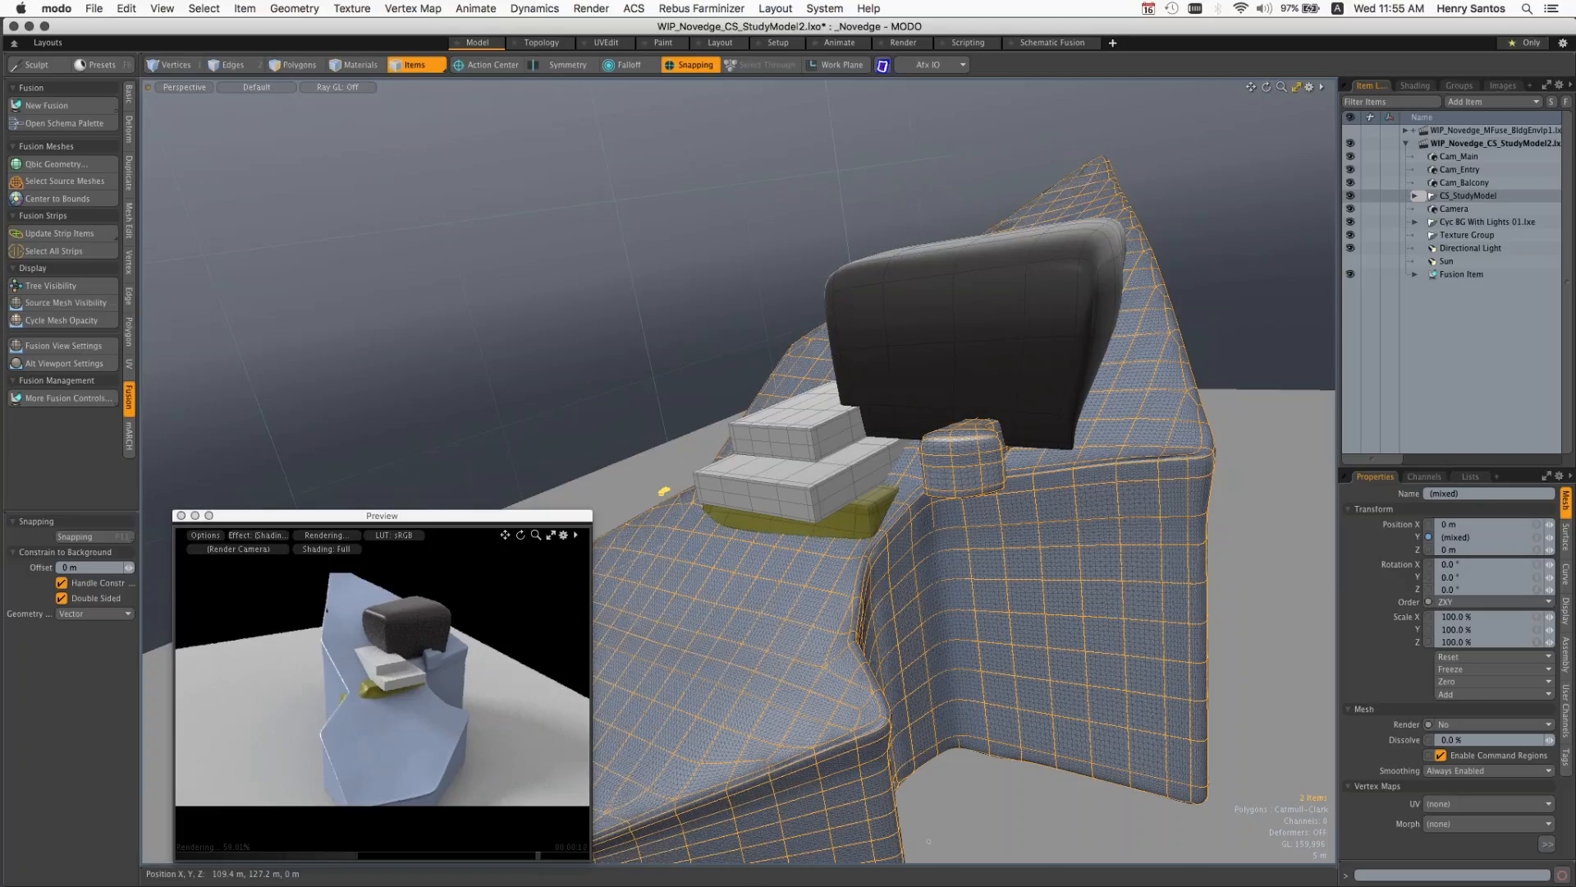
Step: Subtract the large dark Cut_Site volume from Site_mesh in the fusion and acknowledge the mesh check alert
alt+drag(634, 324, 891, 771)
drag(871, 394, 923, 454)
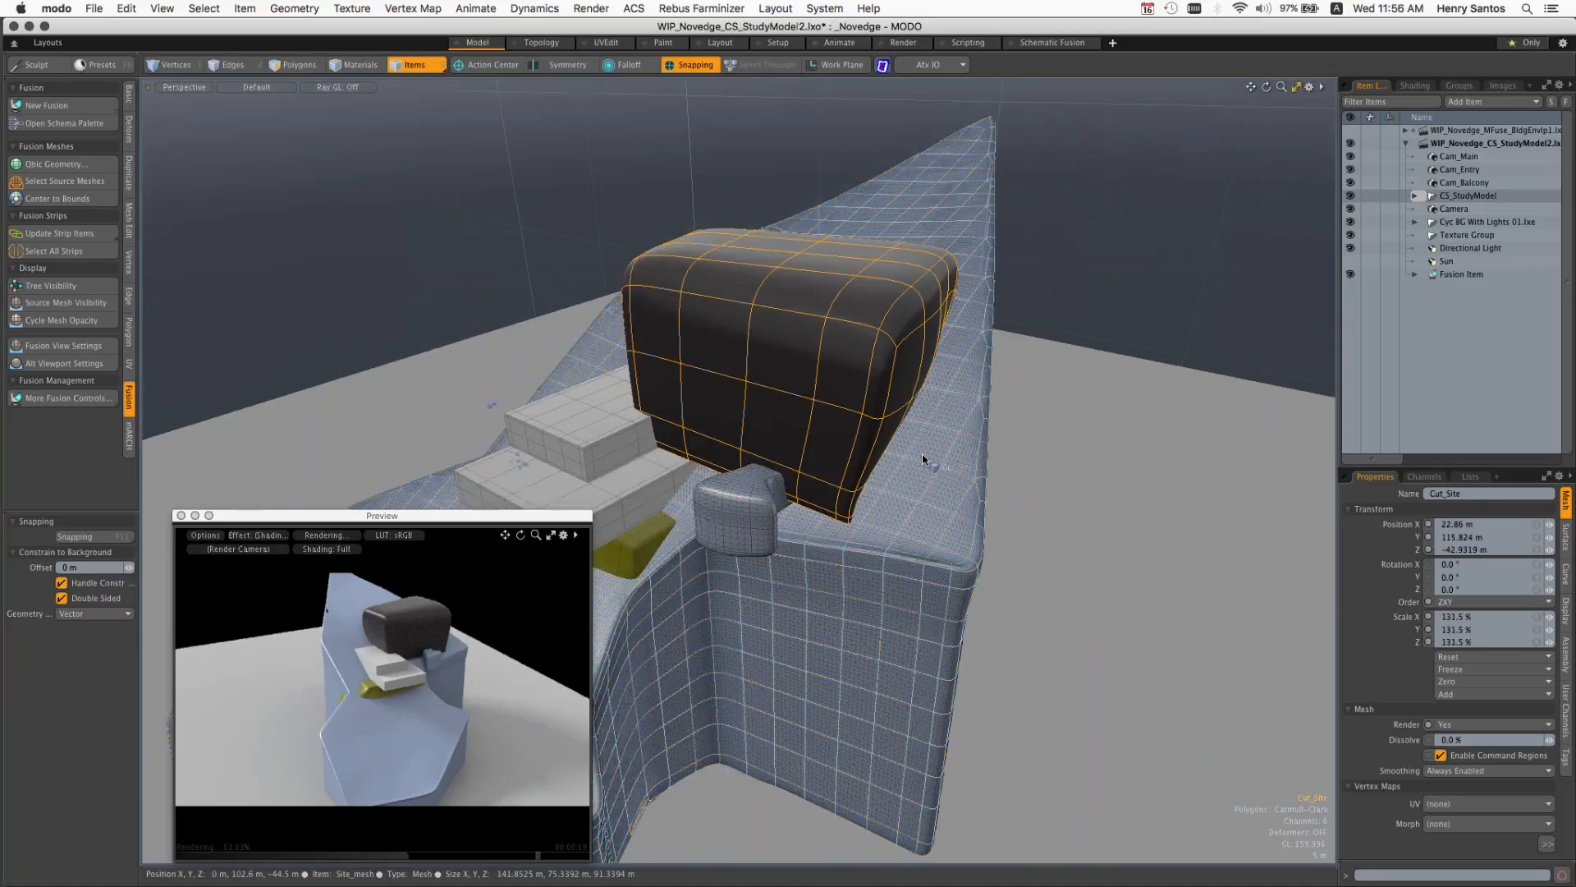
click(854, 349)
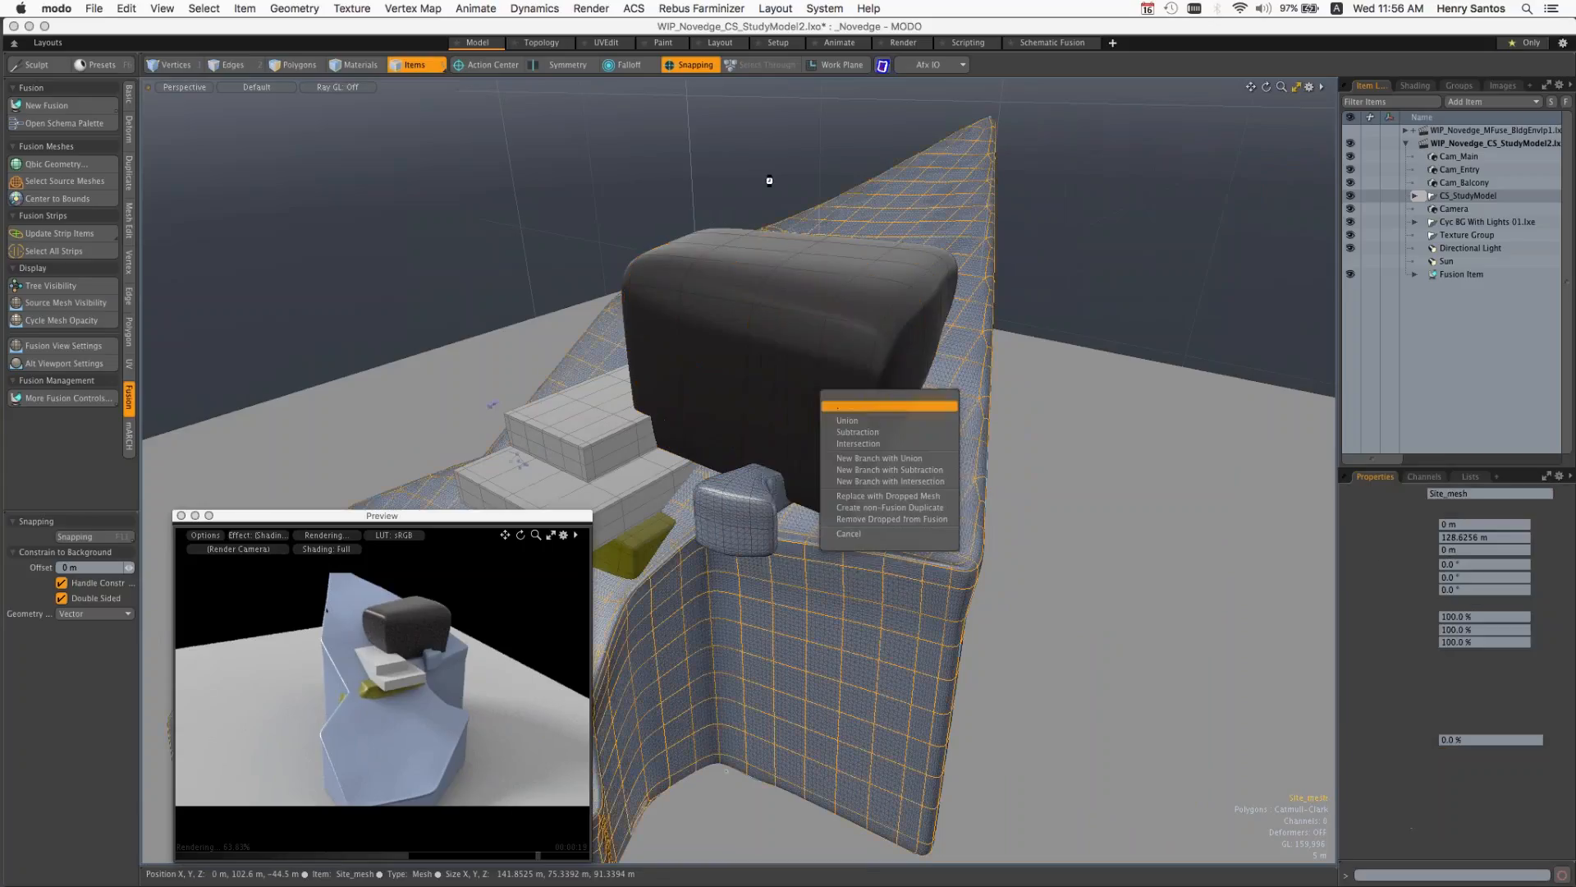
click(867, 435)
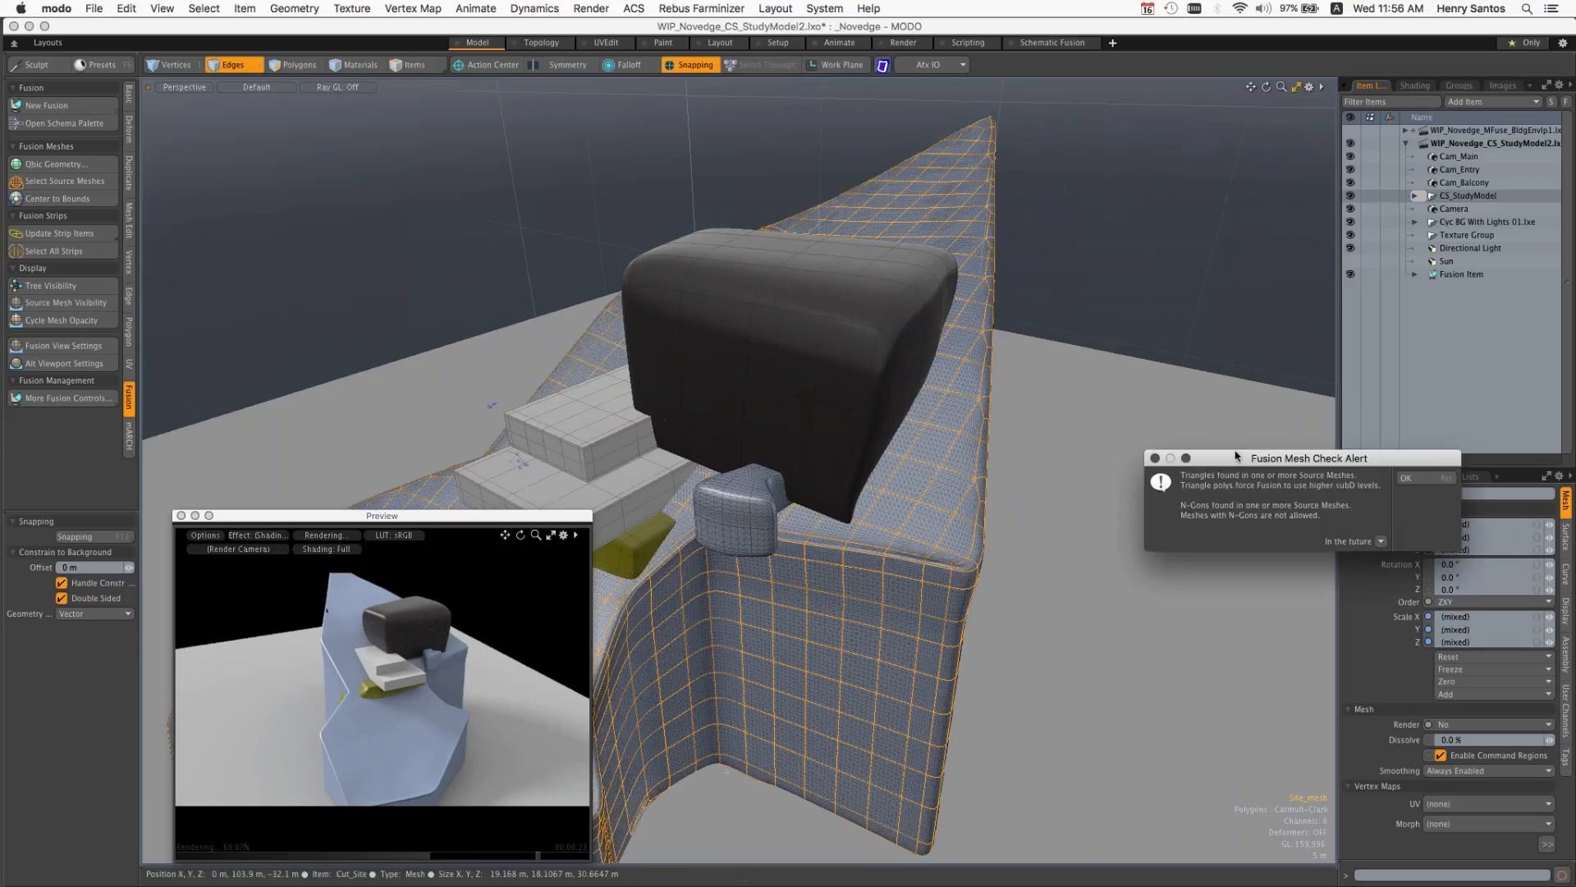
click(1406, 477)
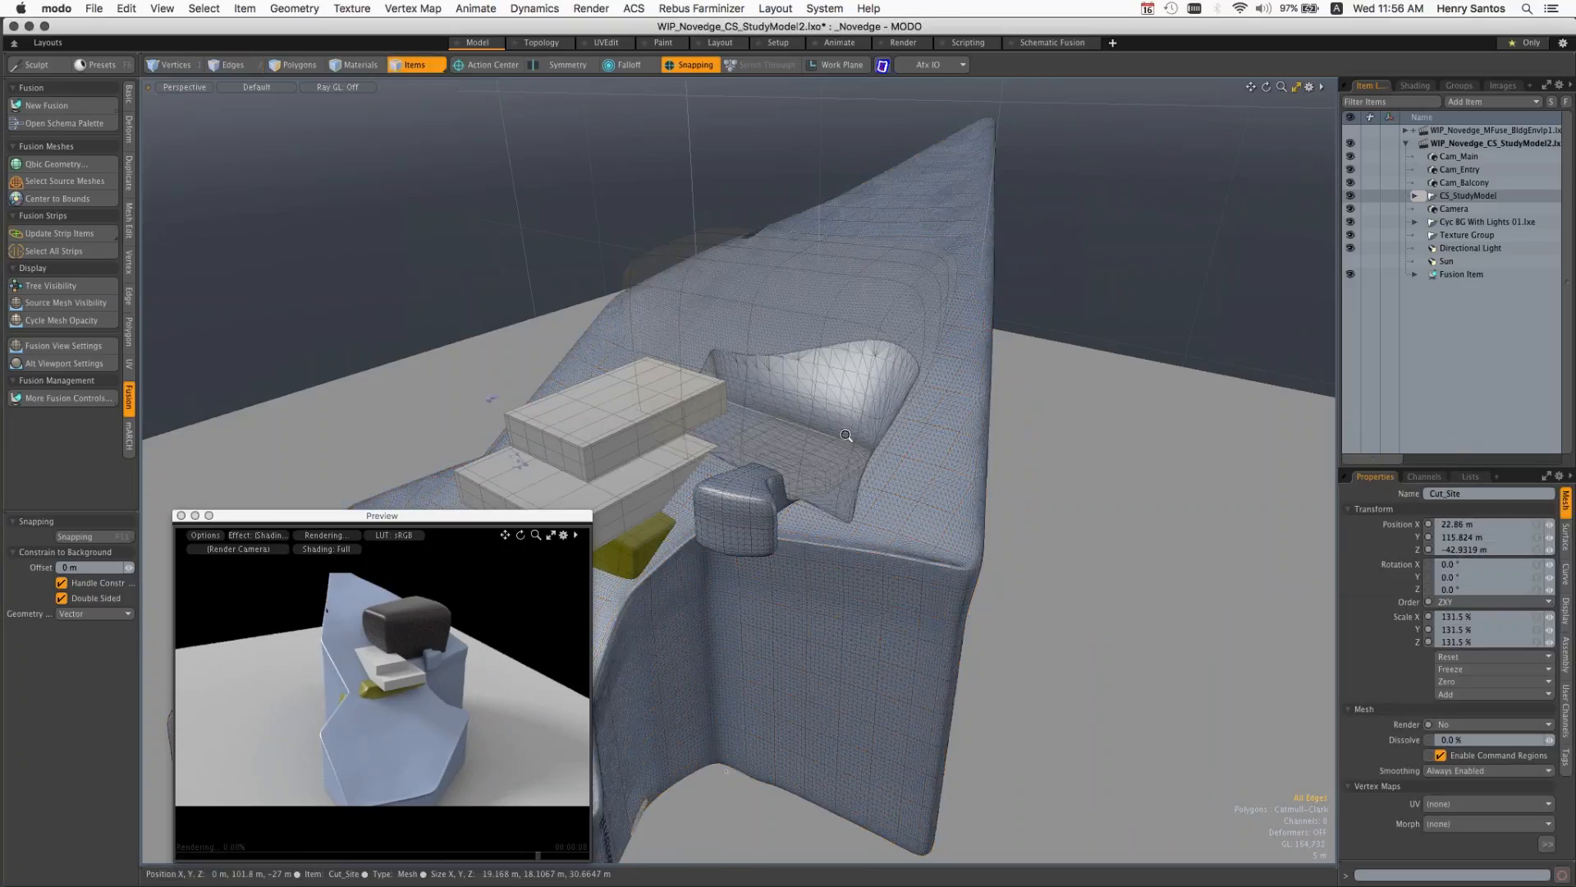
Step: Locate the Cut_Driveway1 volume's miniature in the 3D fusion tree and switch it from the union to a subtraction
ctrl+alt+drag(846, 436, 867, 435)
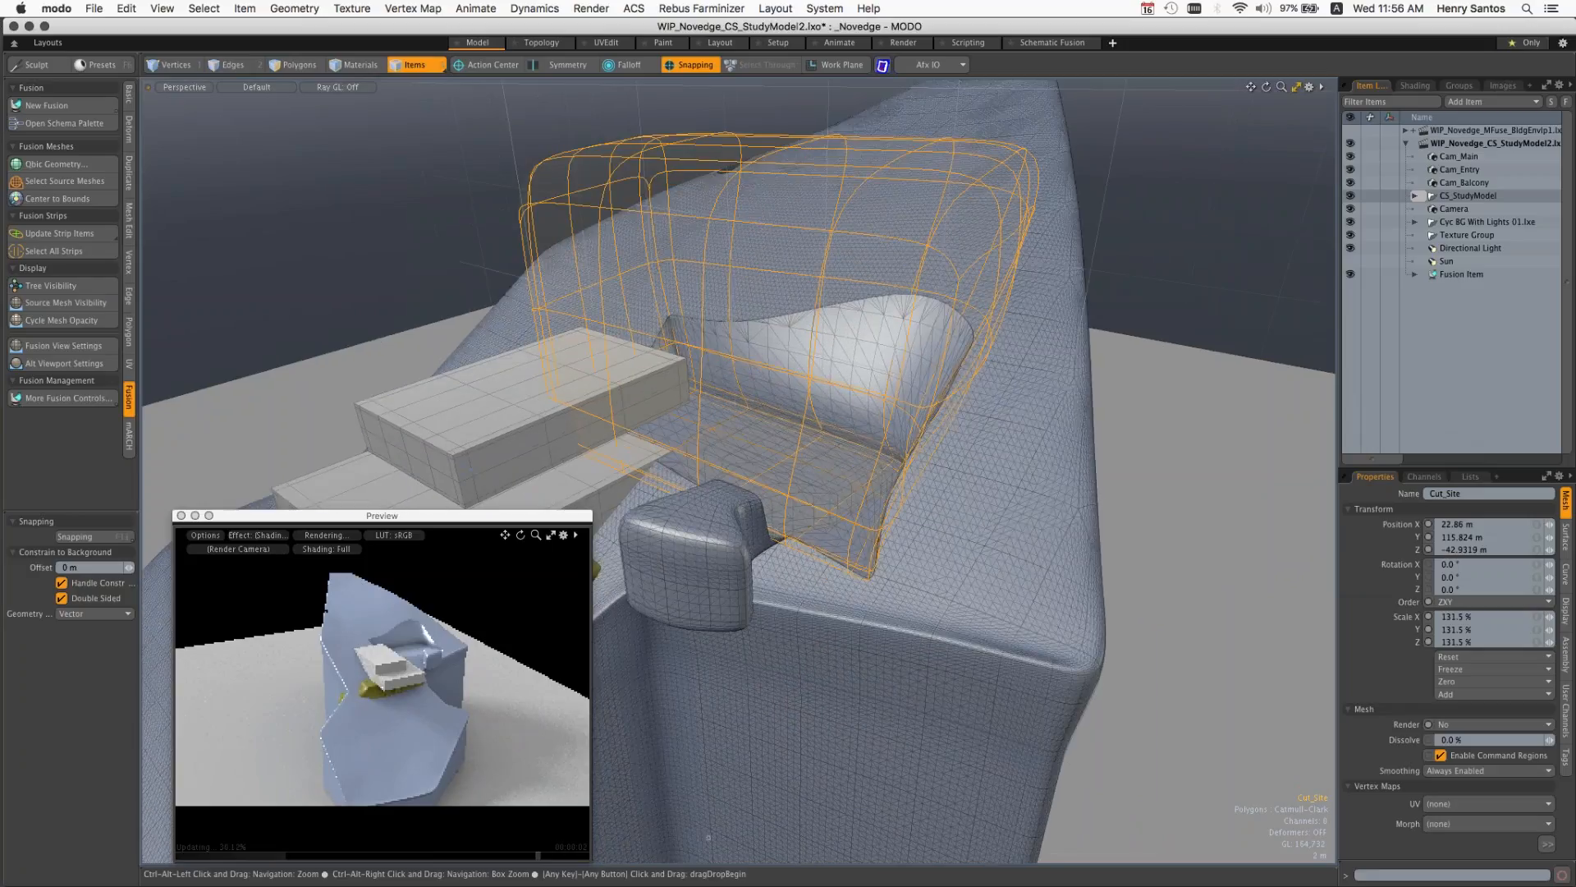
alt+shift+drag(764, 443, 1022, 316)
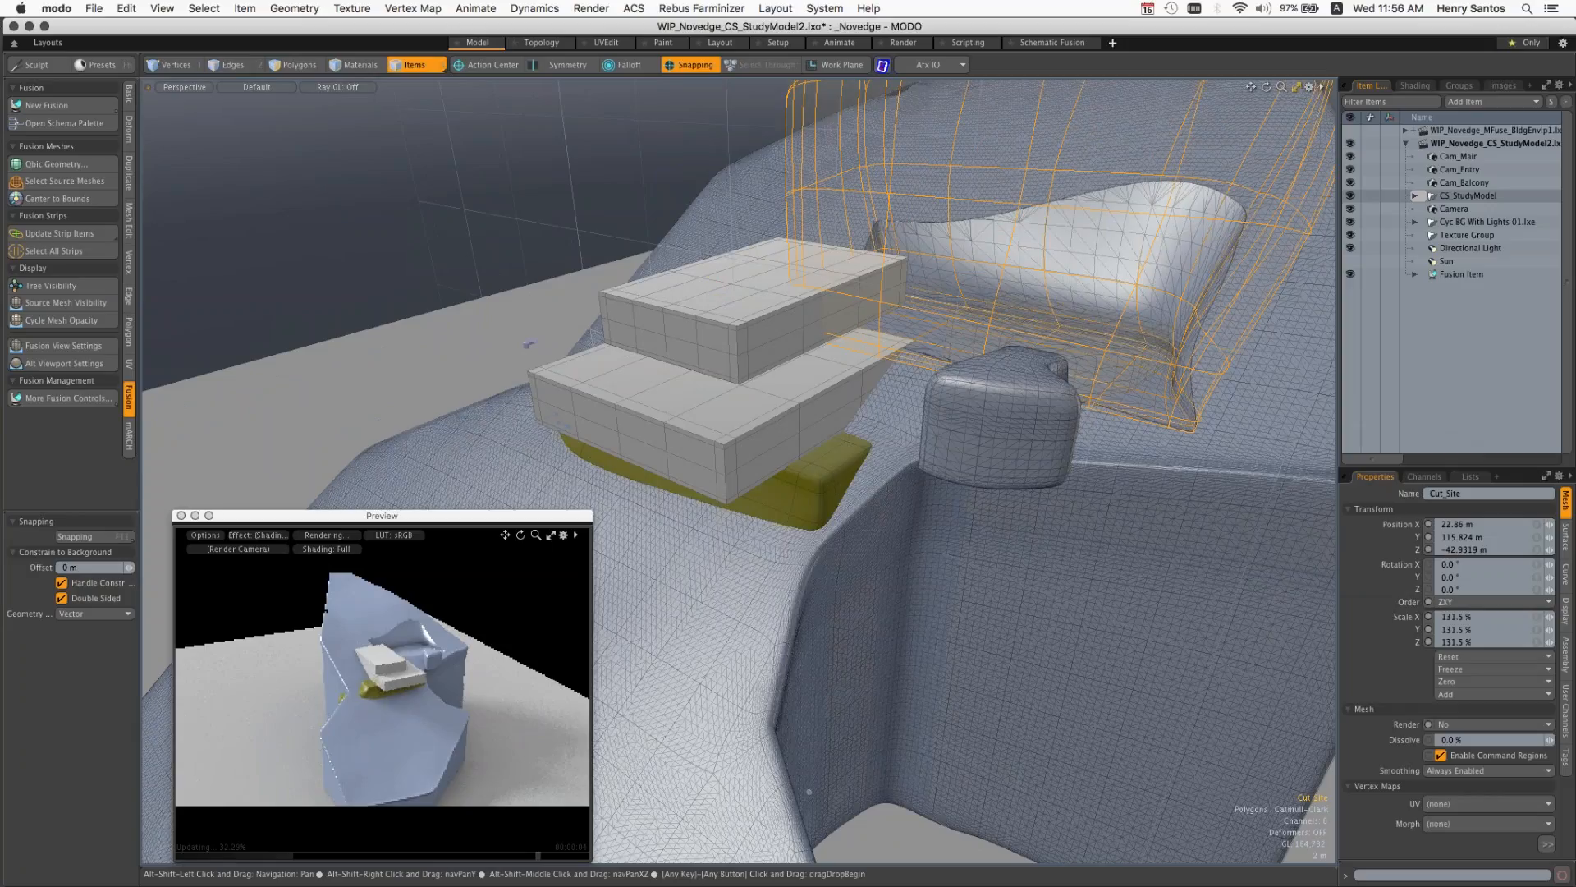
alt+drag(854, 460, 944, 501)
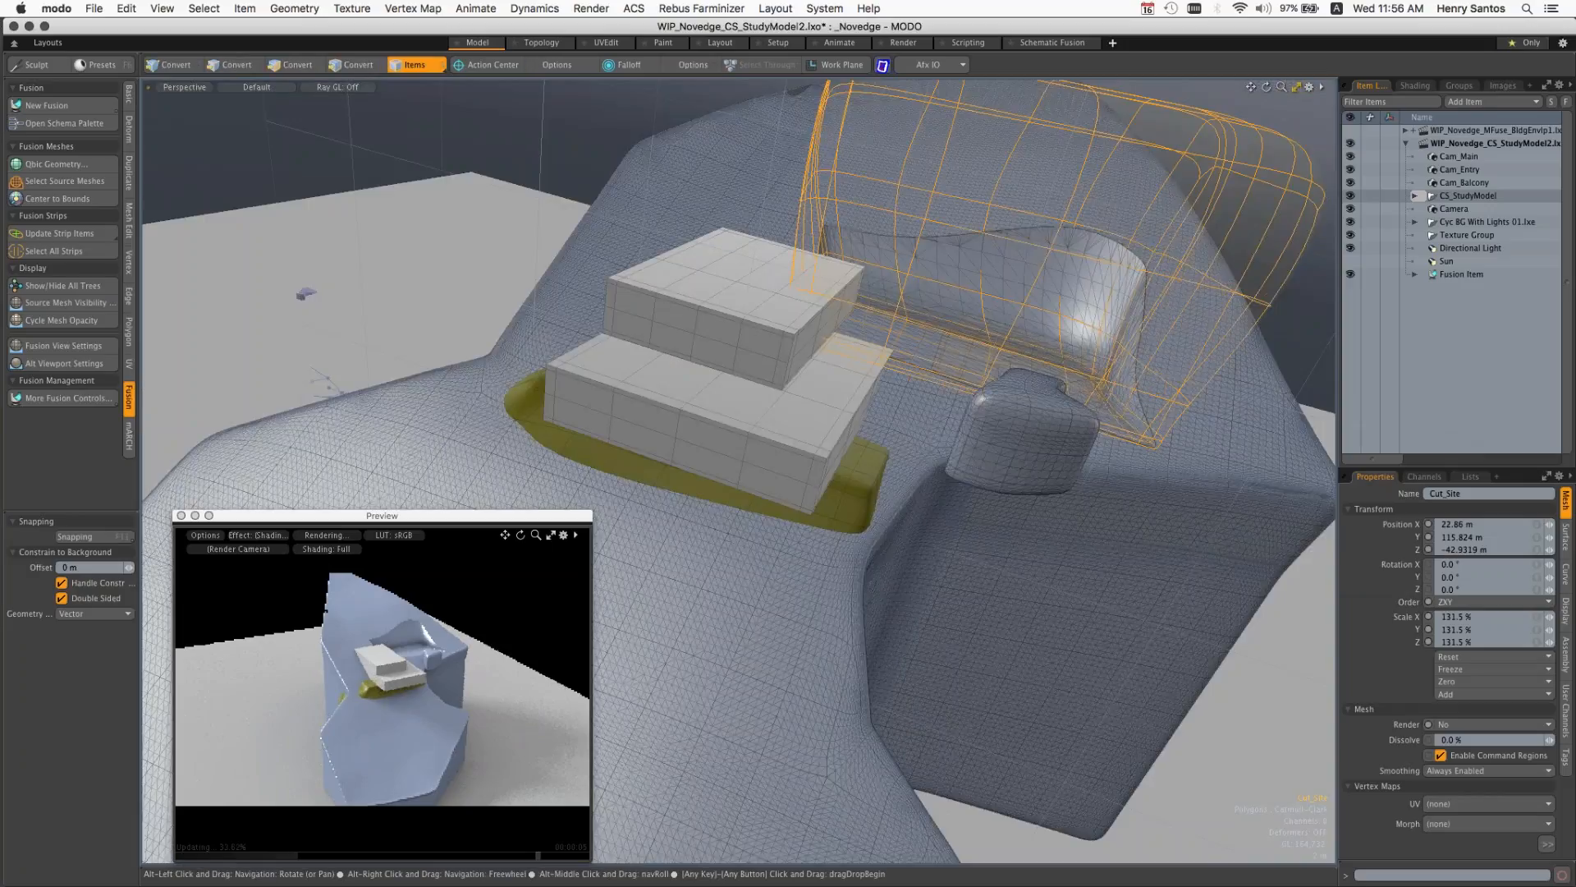
ctrl+alt+drag(944, 436, 887, 431)
click(883, 431)
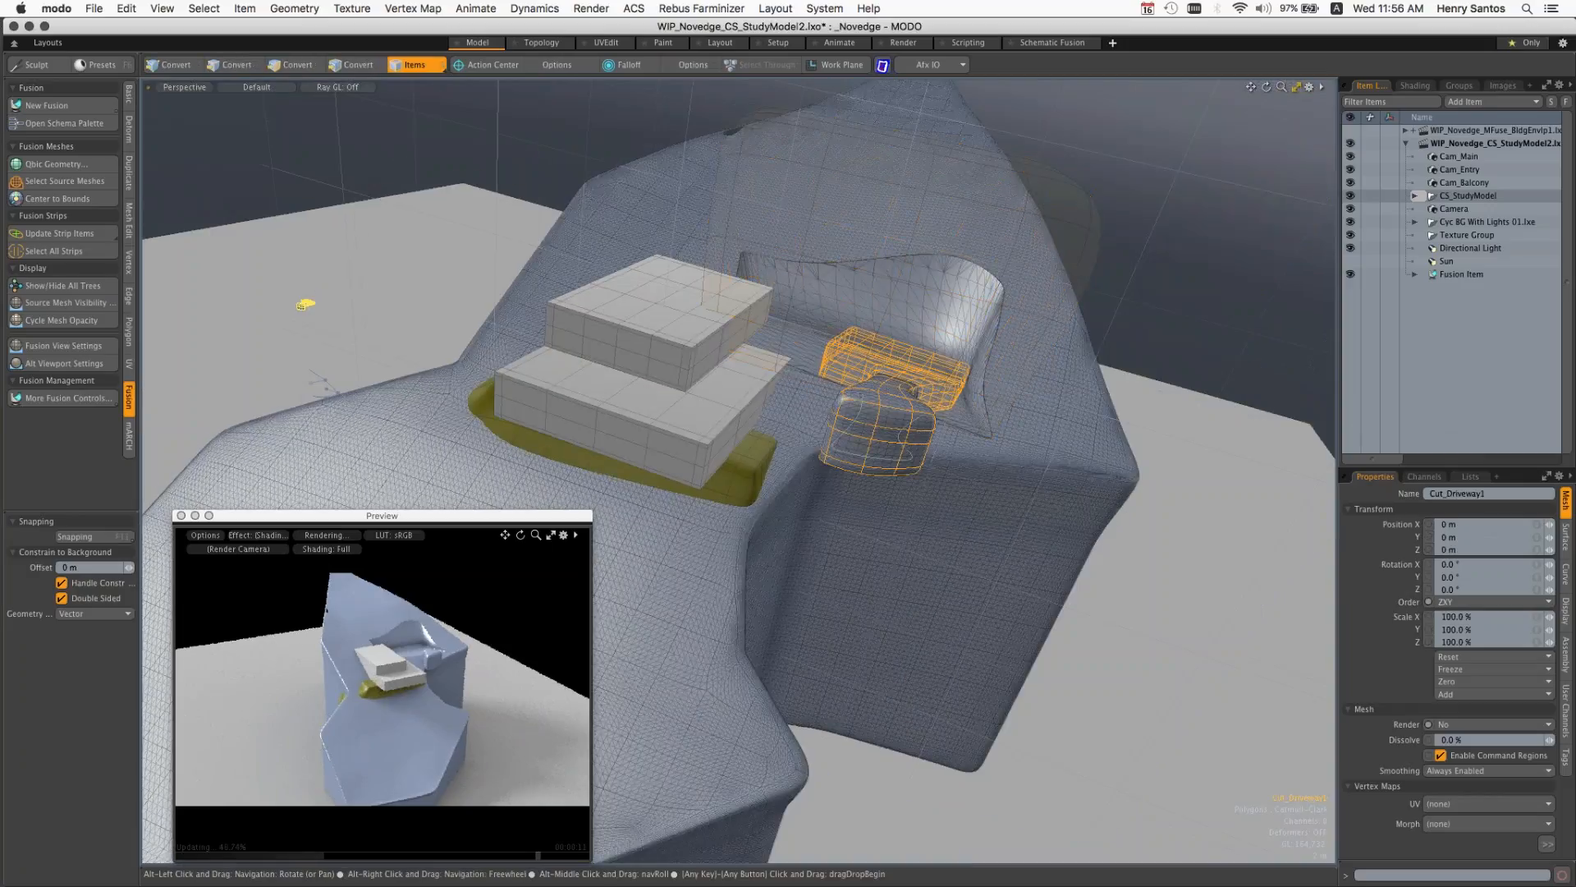
ctrl+alt+drag(361, 370, 428, 344)
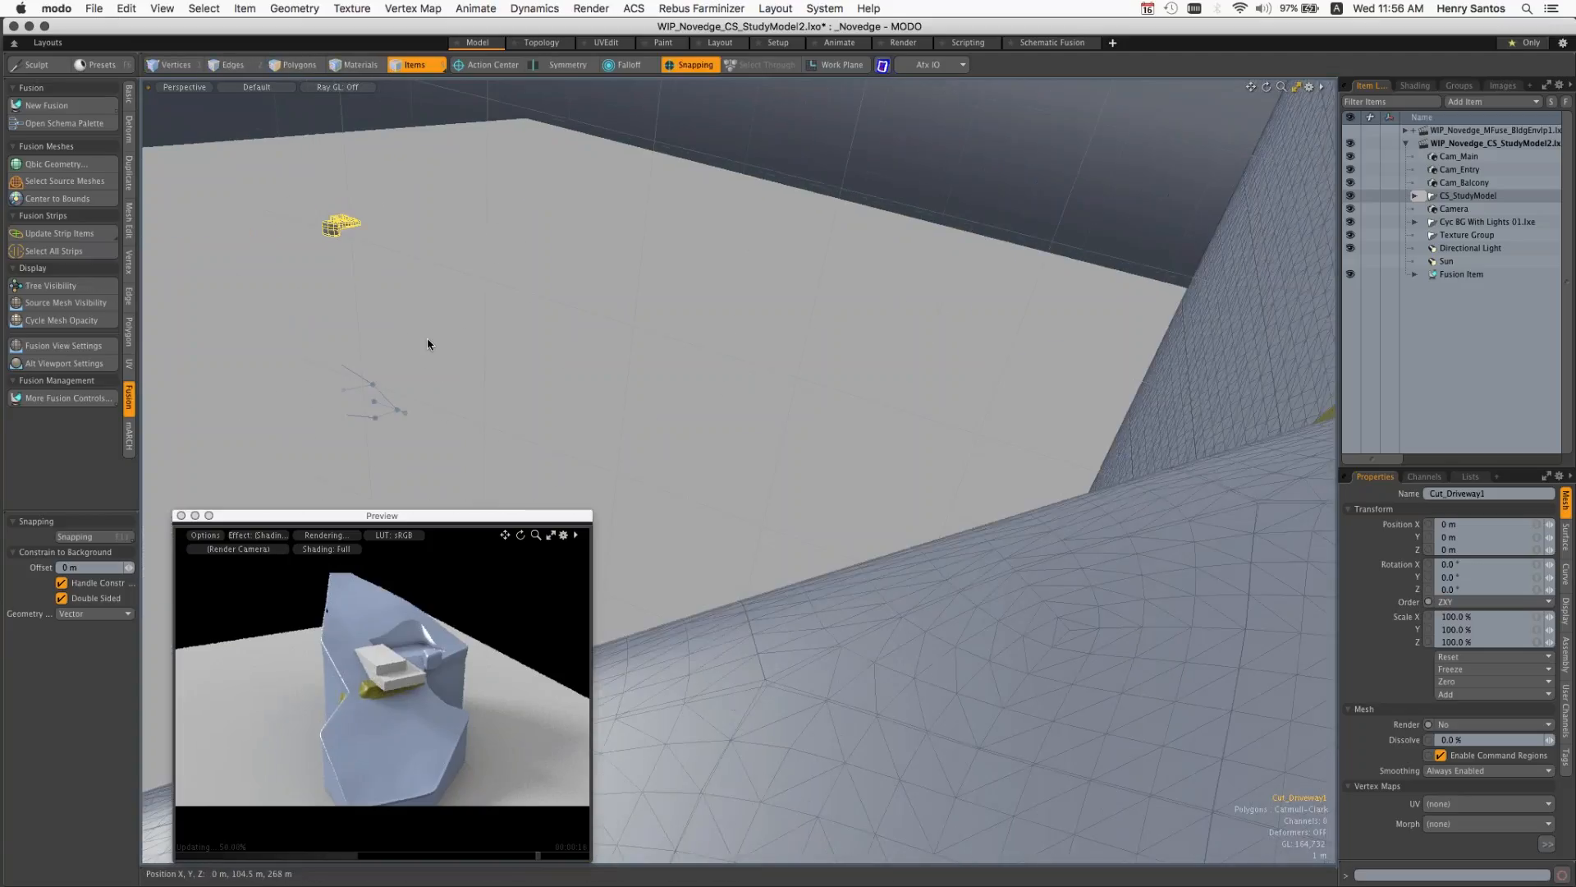
key(a)
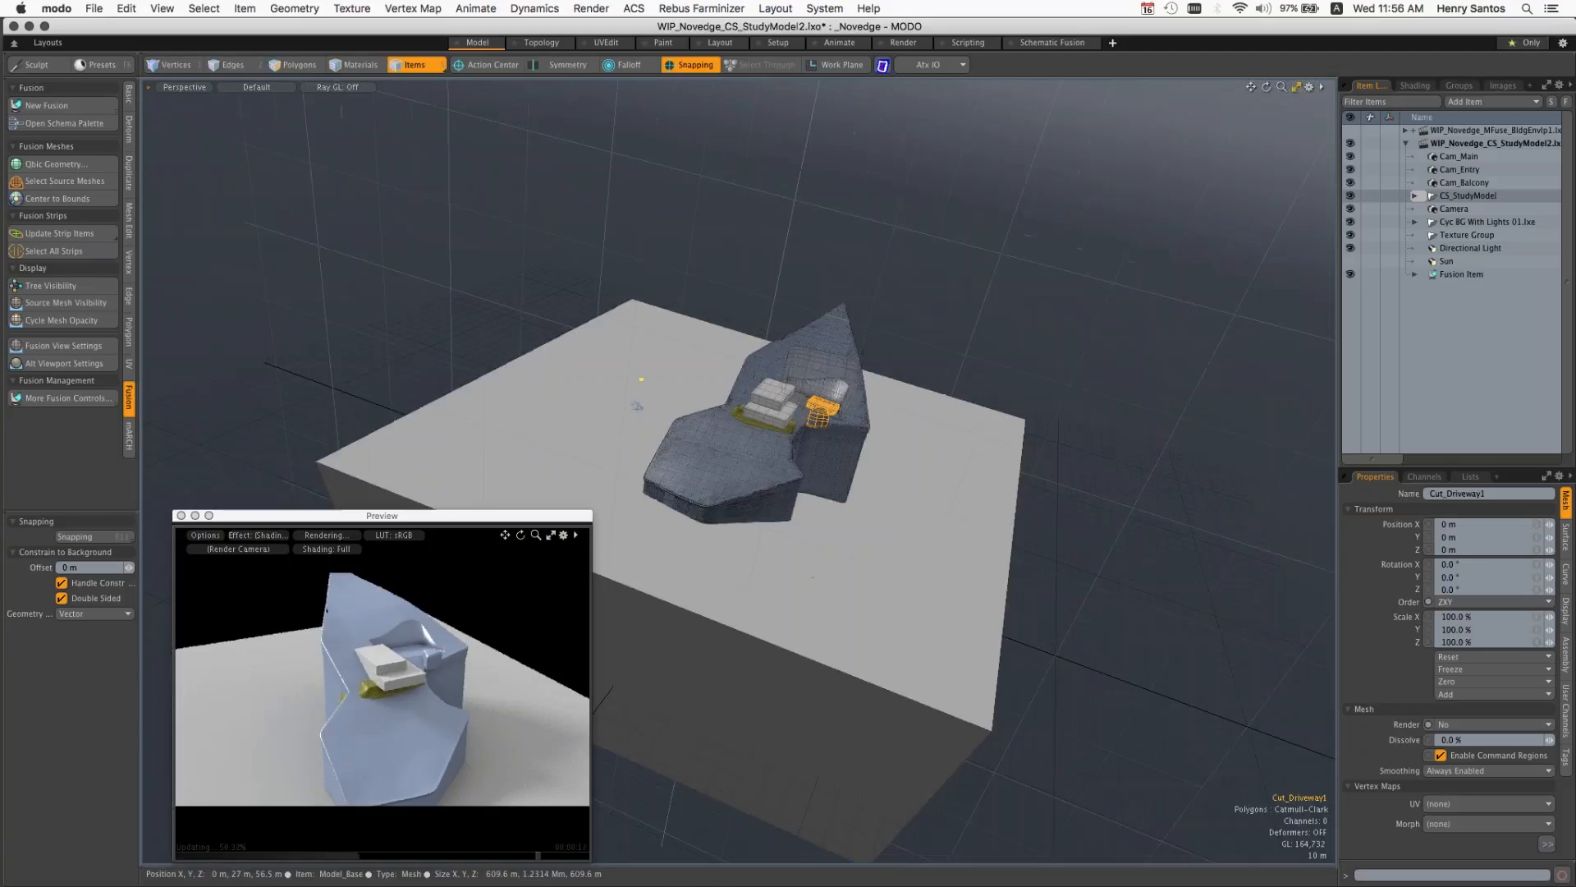
ctrl+alt+drag(428, 344, 526, 349)
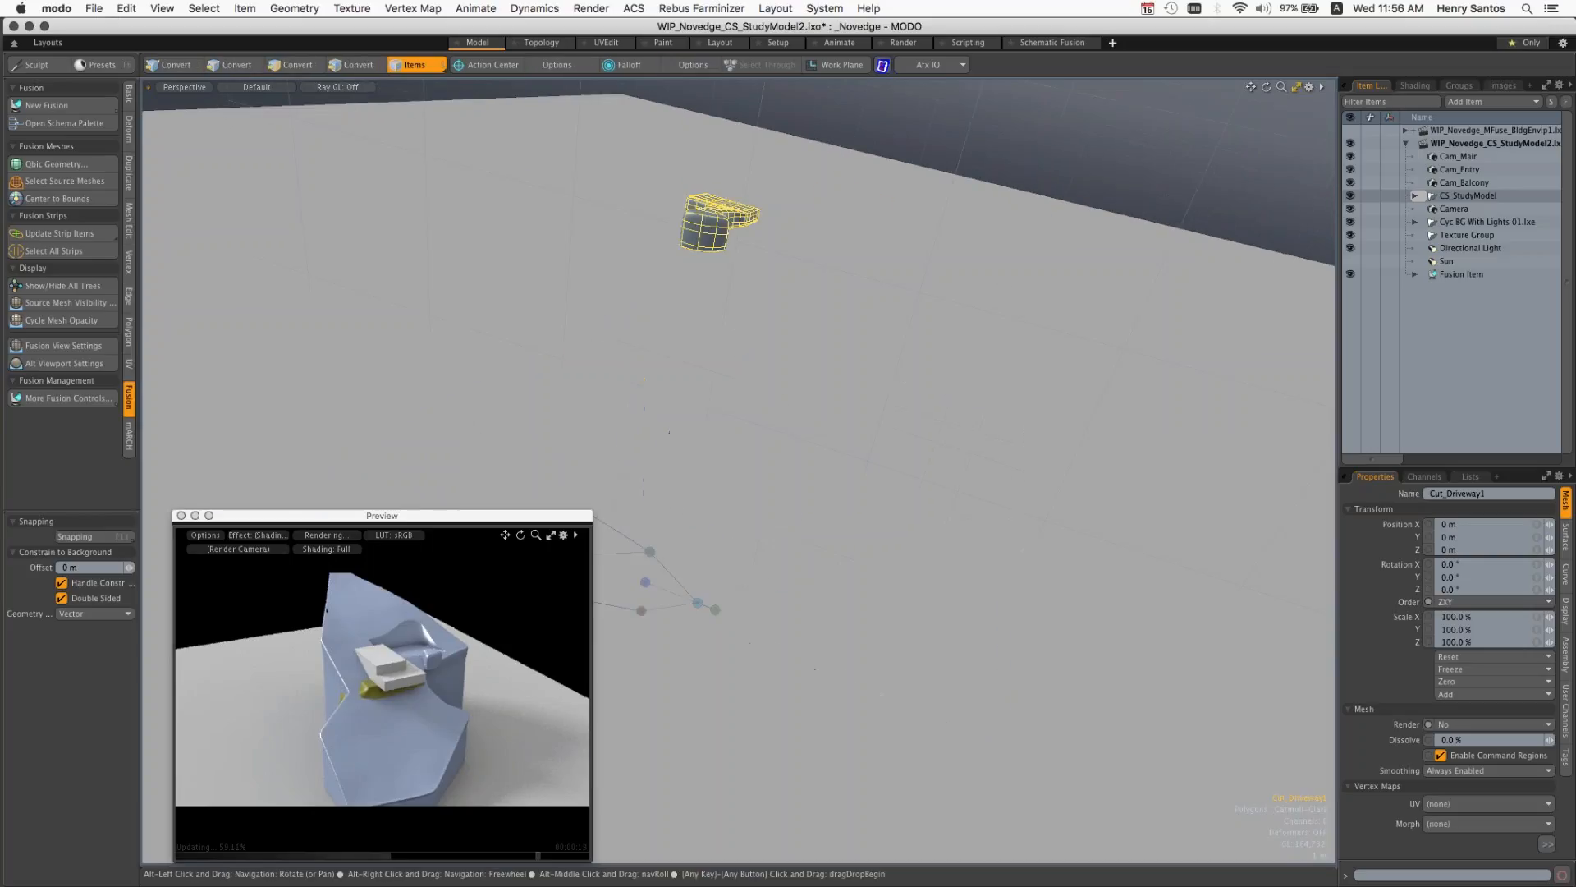
alt+drag(722, 283, 906, 269)
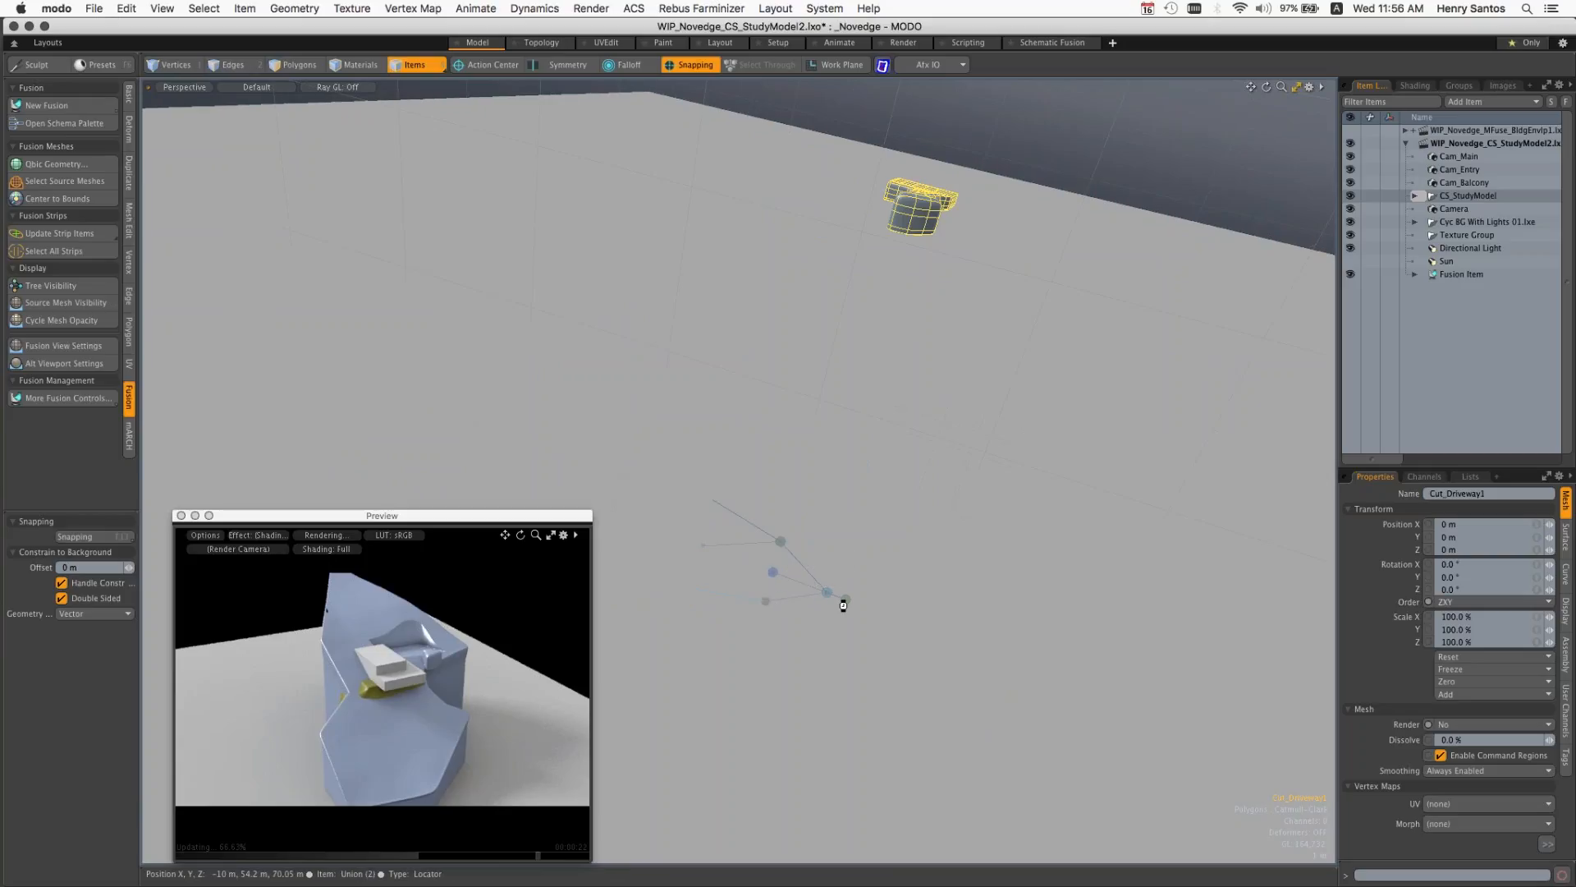
click(1095, 516)
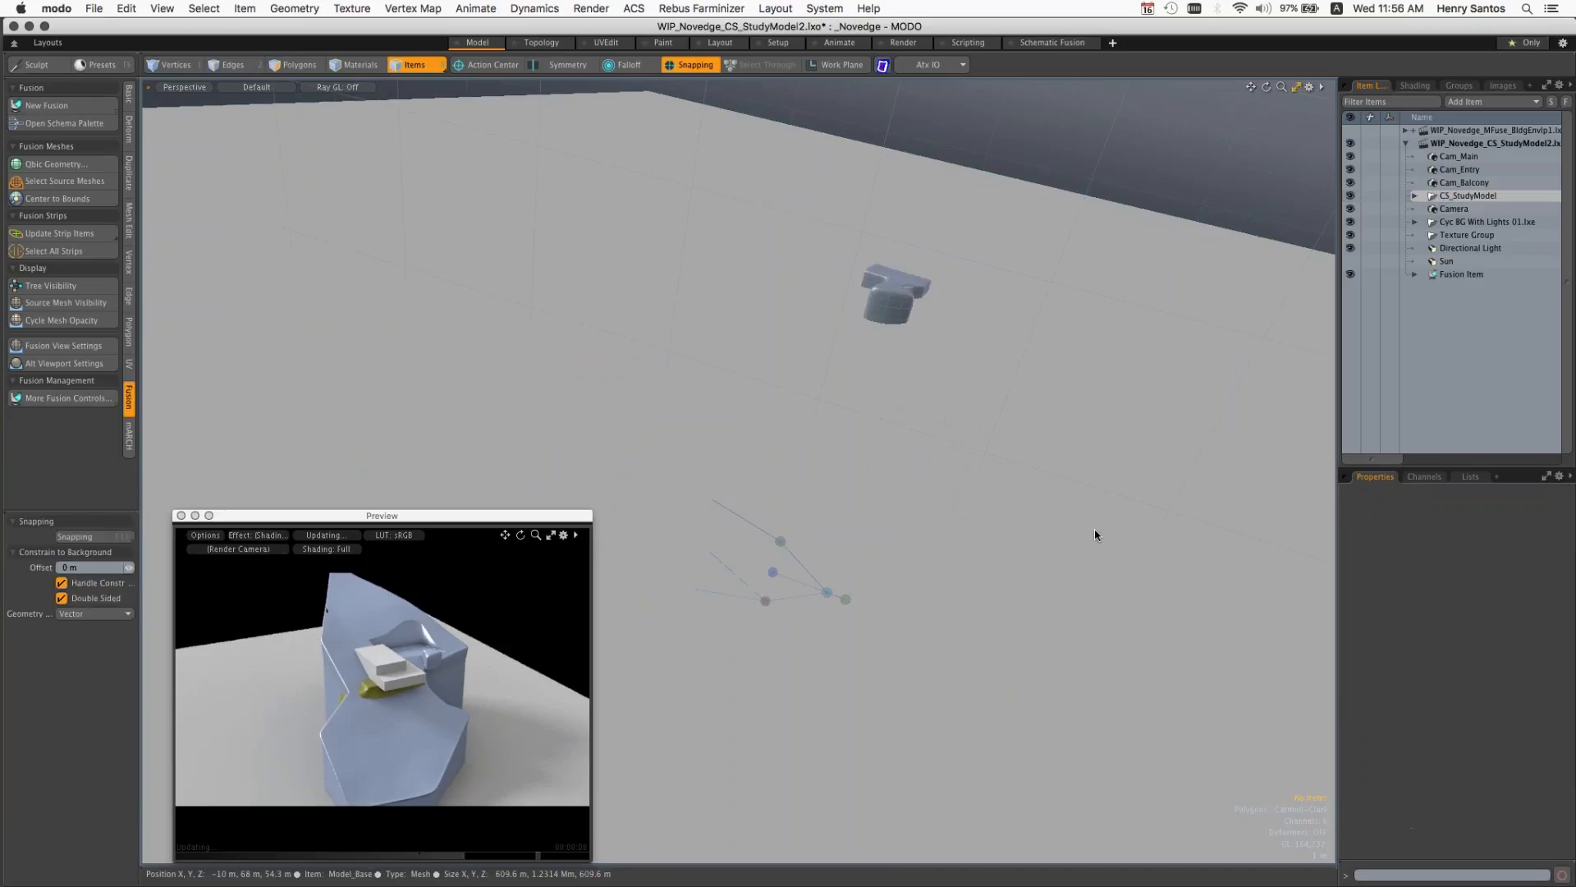
Step: Add the Fill_Main1 mesh under the stacked floor volumes to the fusion as a union with Site_mesh
scroll(1012, 504, down, 8)
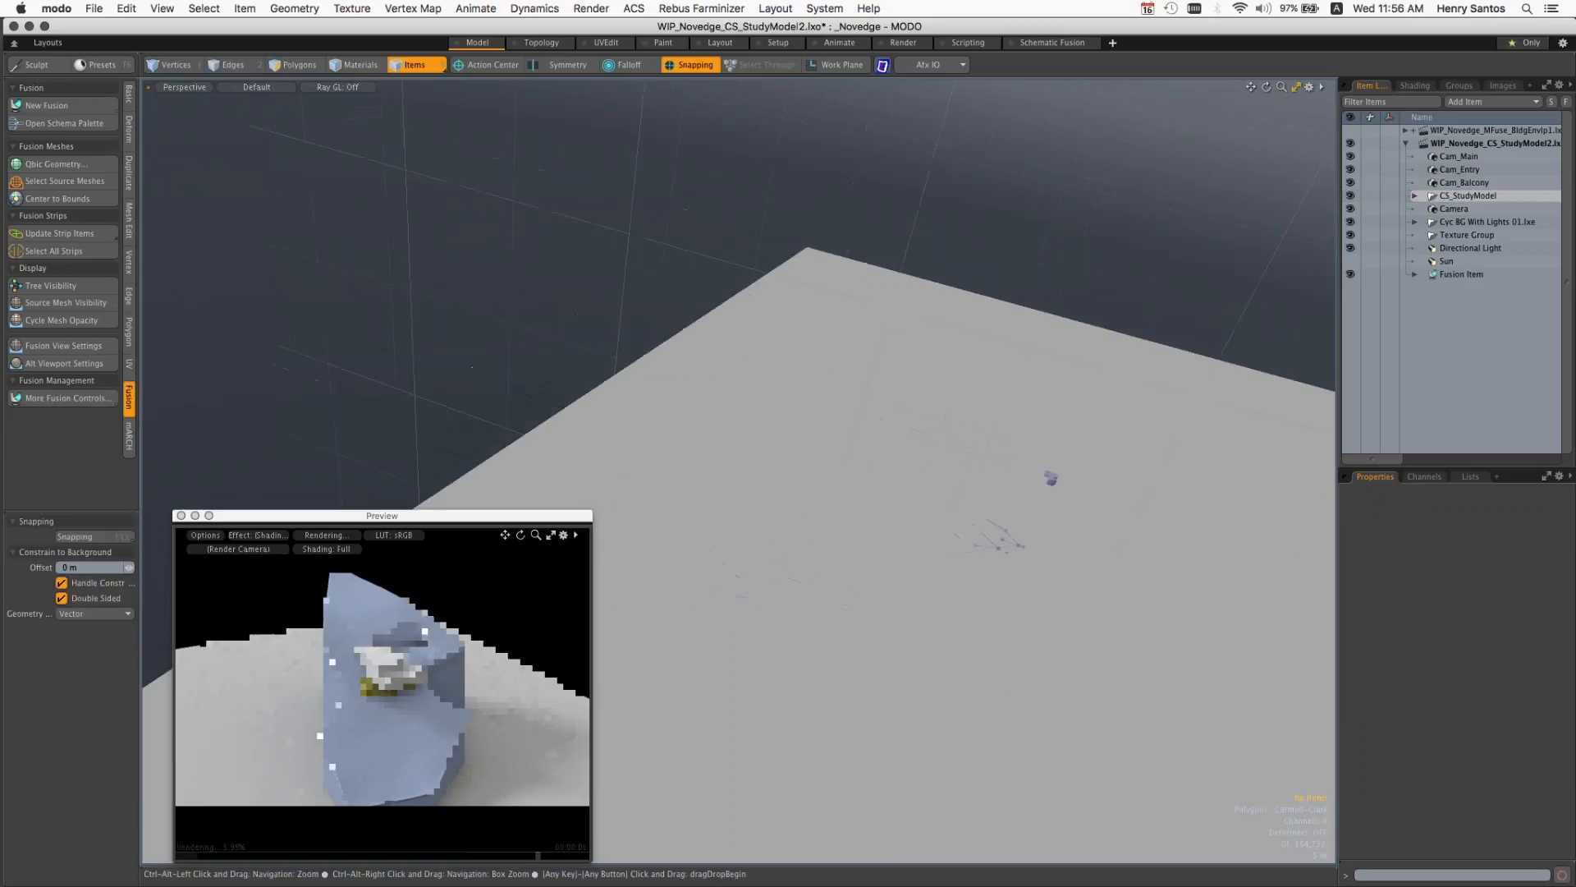
alt+shift+drag(948, 454, 447, 335)
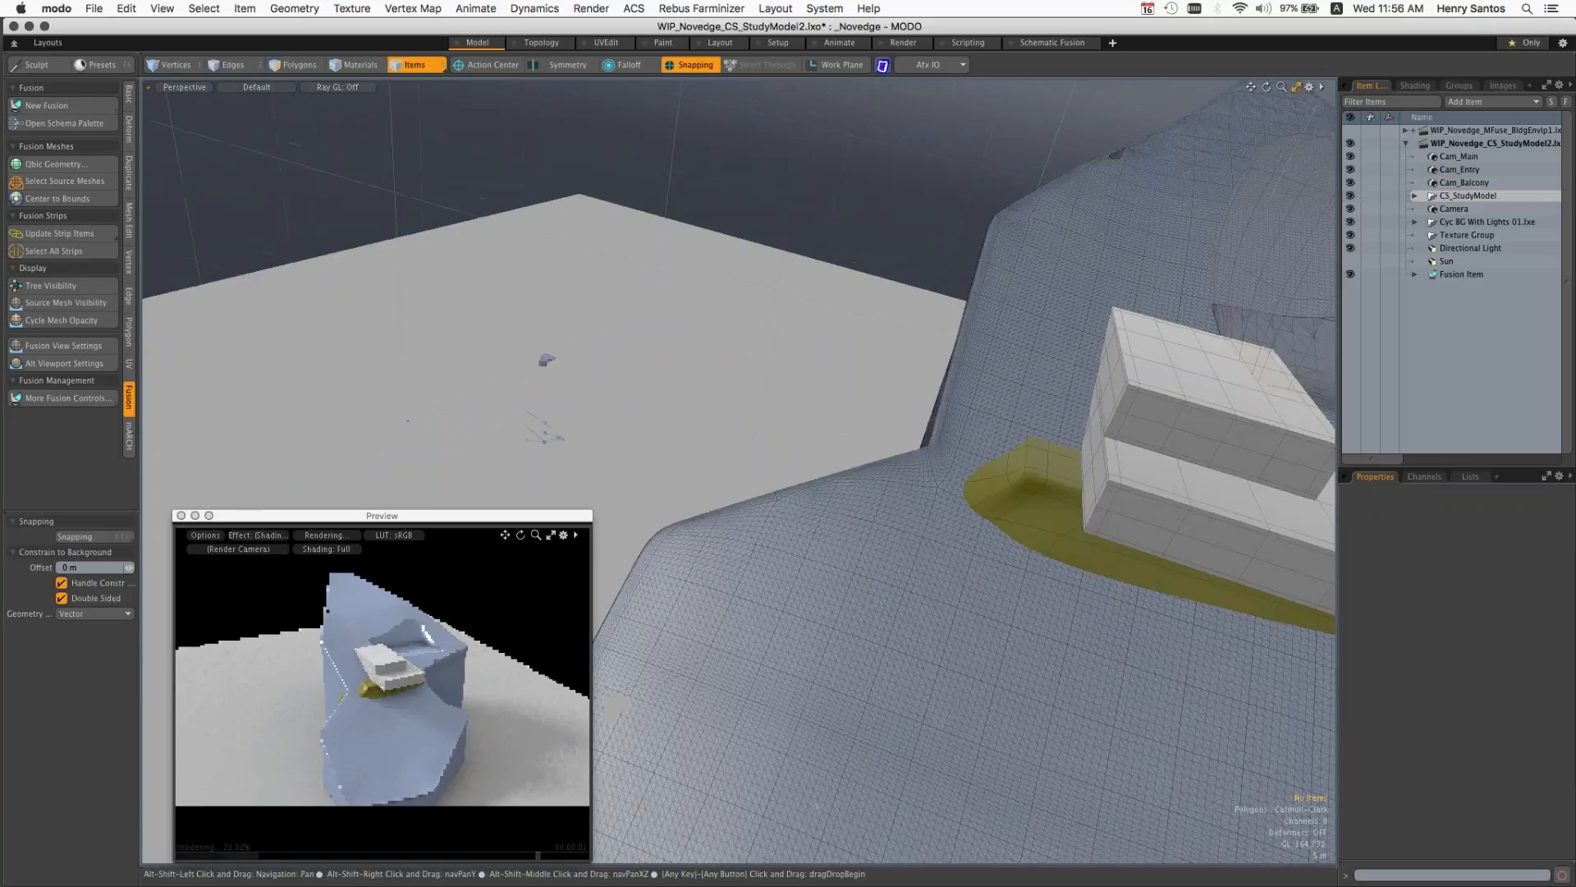
alt+shift+drag(1305, 546, 678, 373)
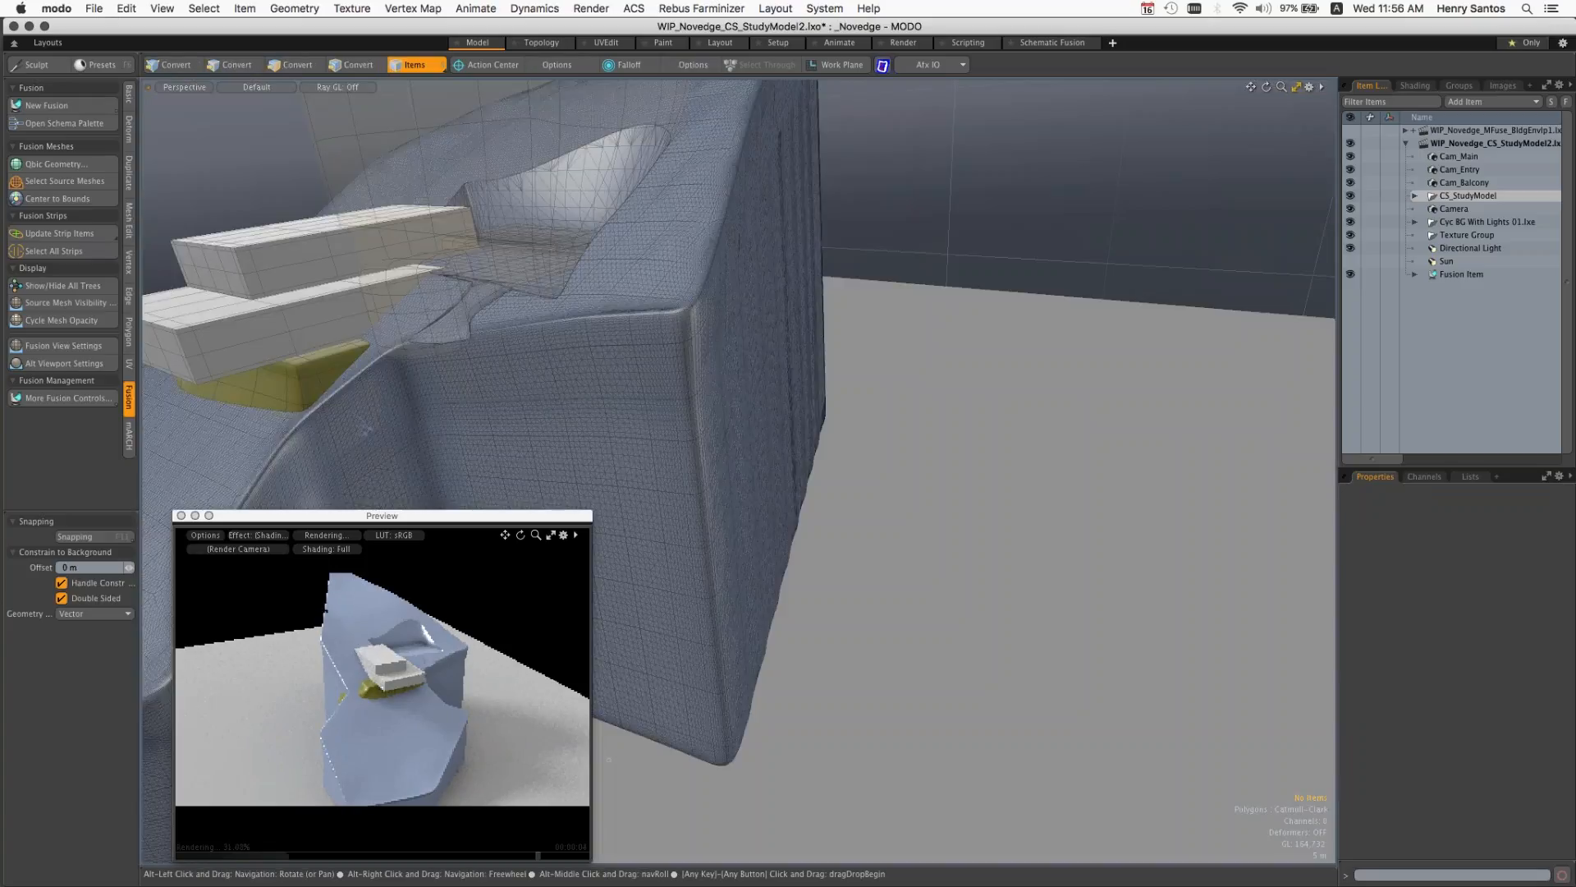
alt+shift+drag(365, 425, 779, 468)
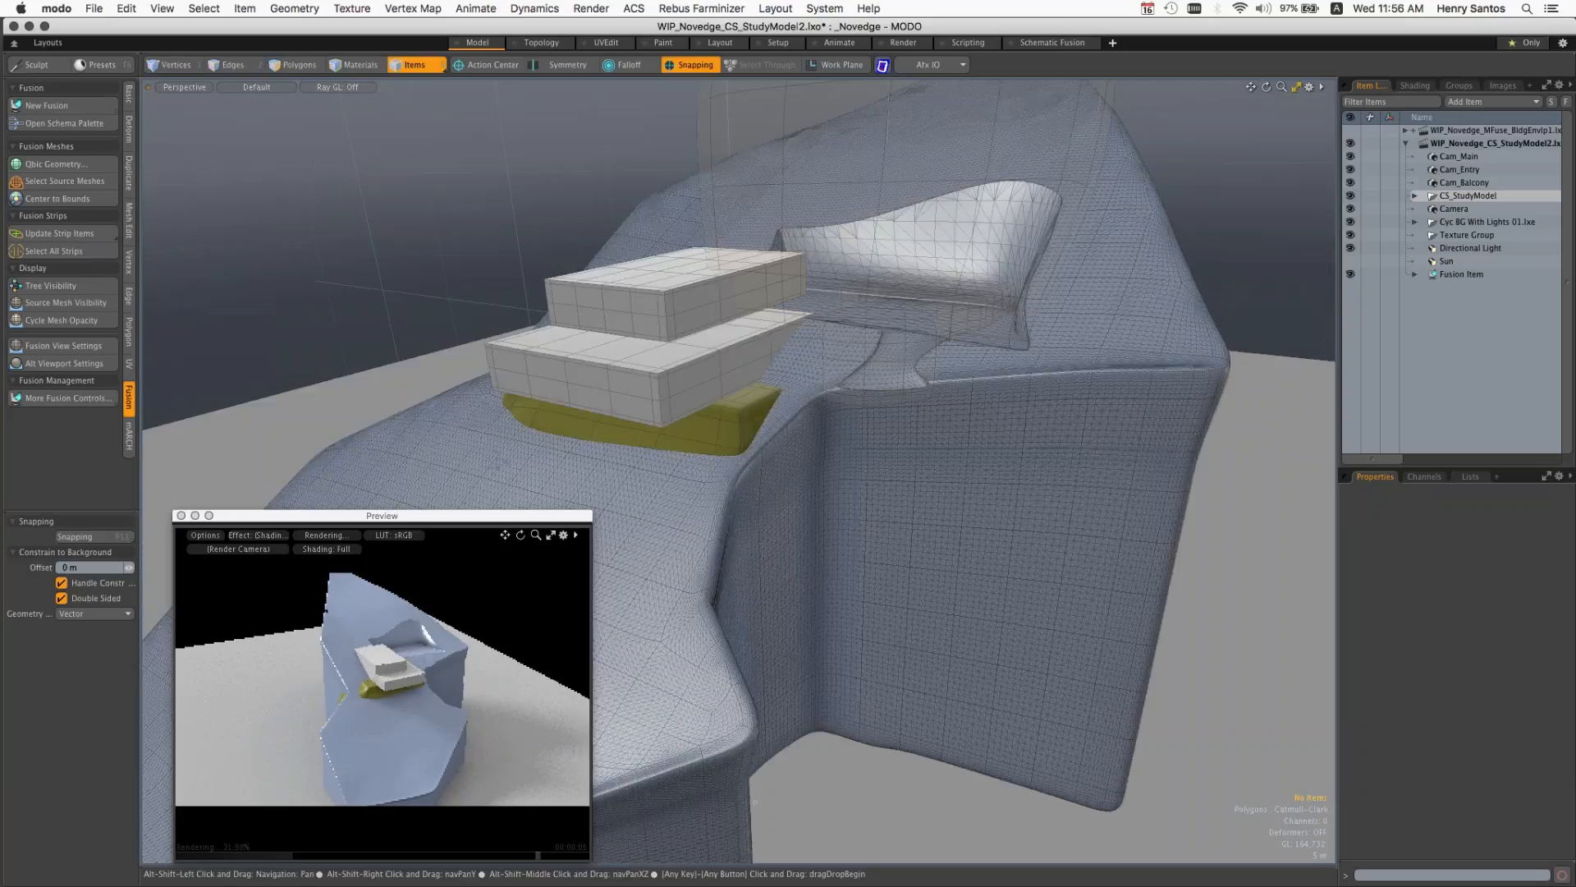
alt+shift+drag(755, 802, 855, 846)
ctrl+alt+drag(855, 846, 928, 838)
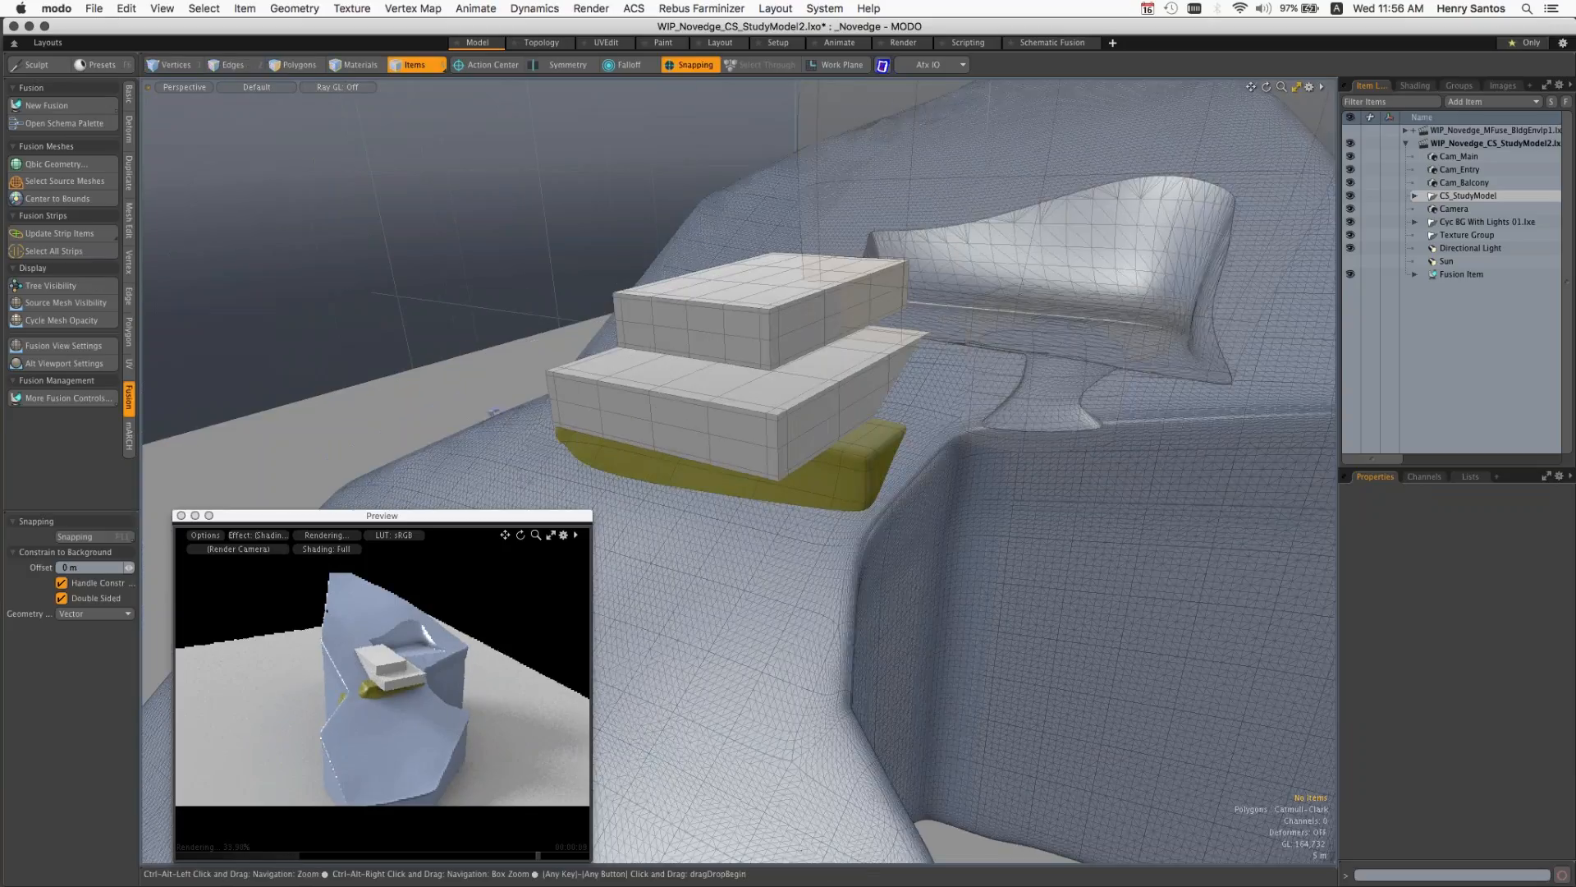
click(839, 486)
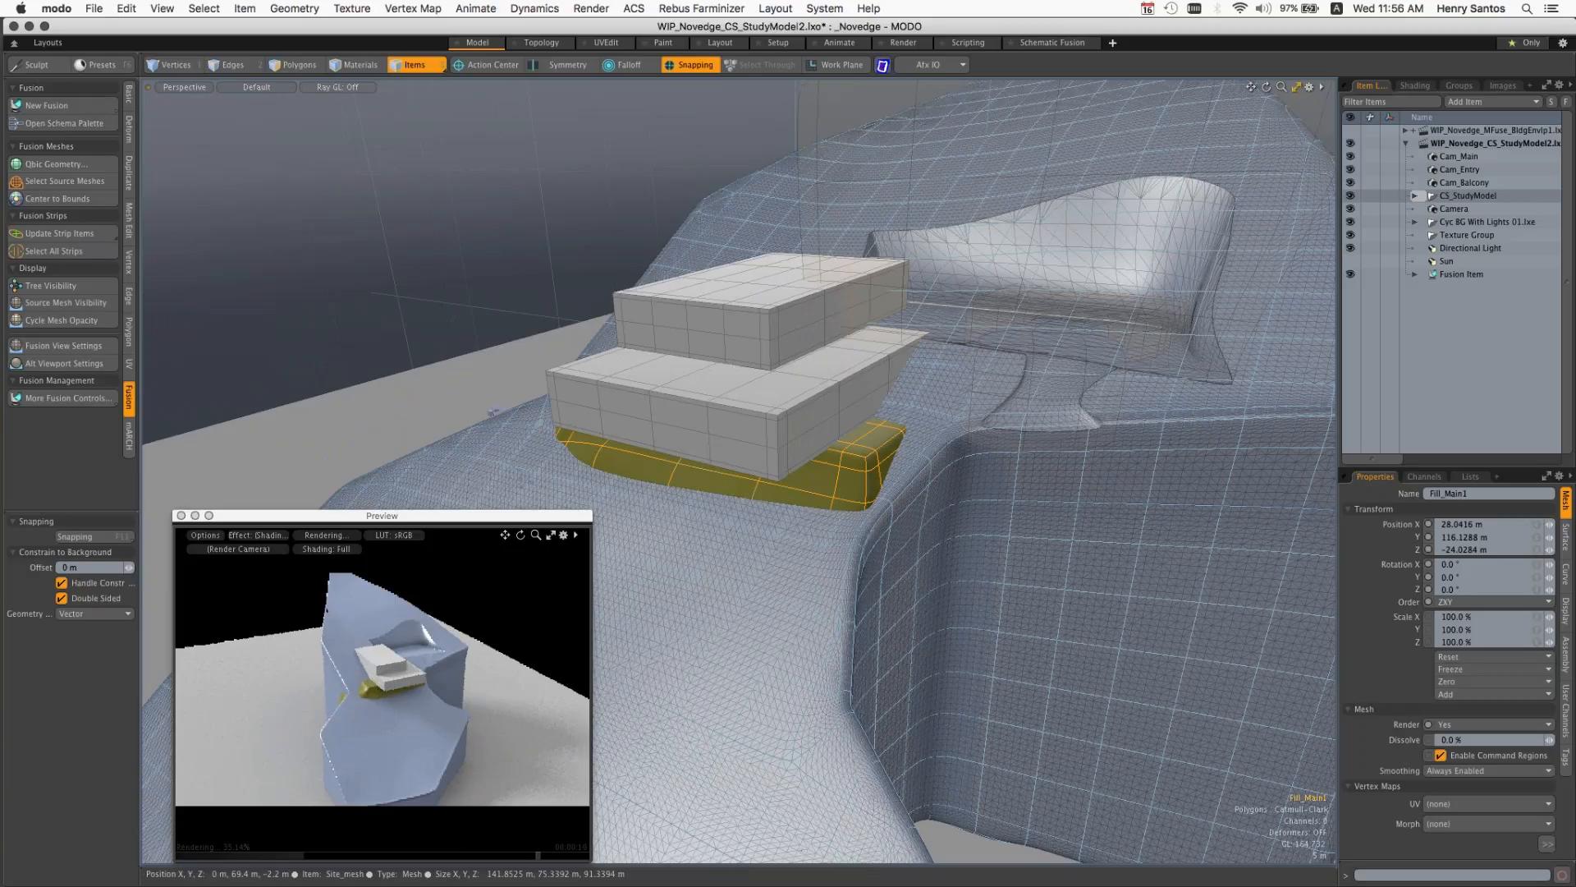
drag(839, 486, 797, 565)
click(794, 556)
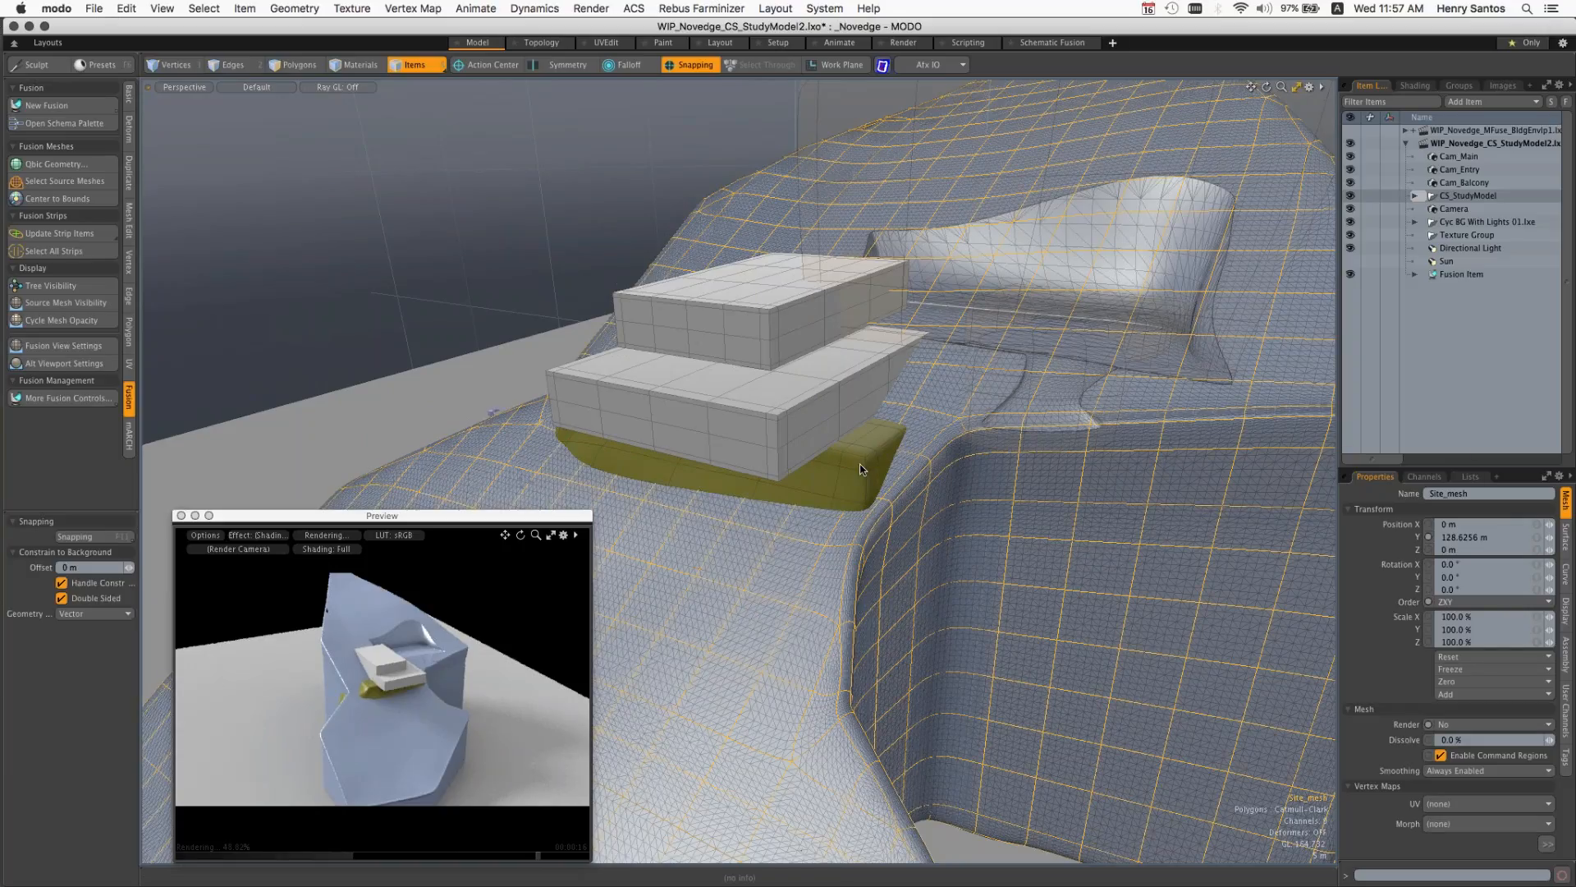
click(861, 469)
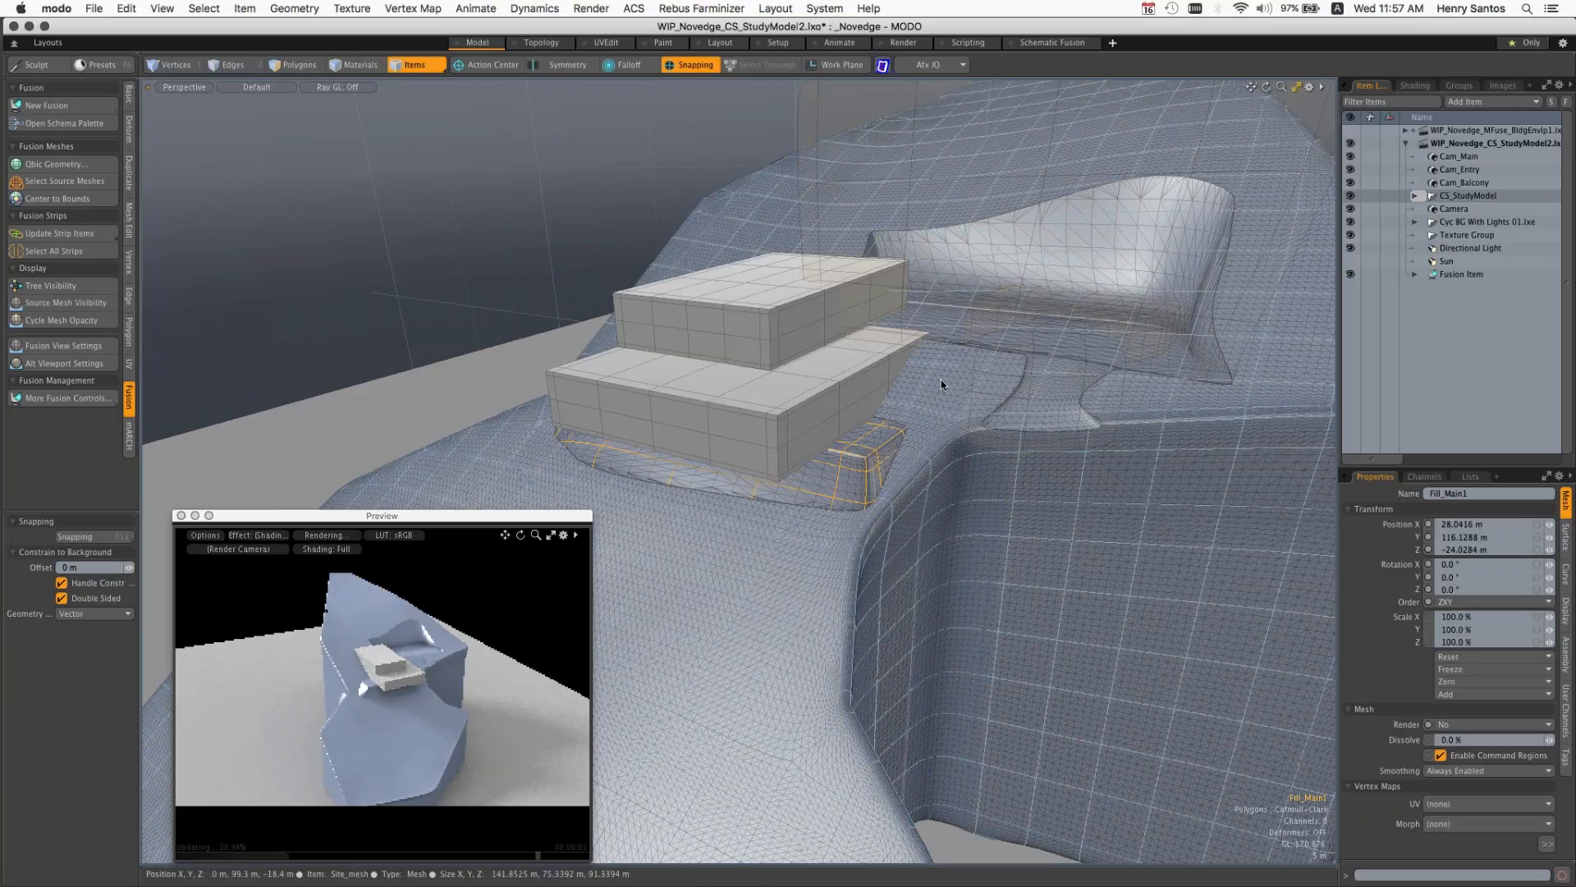
Step: Select the Cut_Driveway1 mesh and set the action center to Selection
alt+drag(940, 380, 873, 407)
ctrl+alt+drag(873, 407, 936, 407)
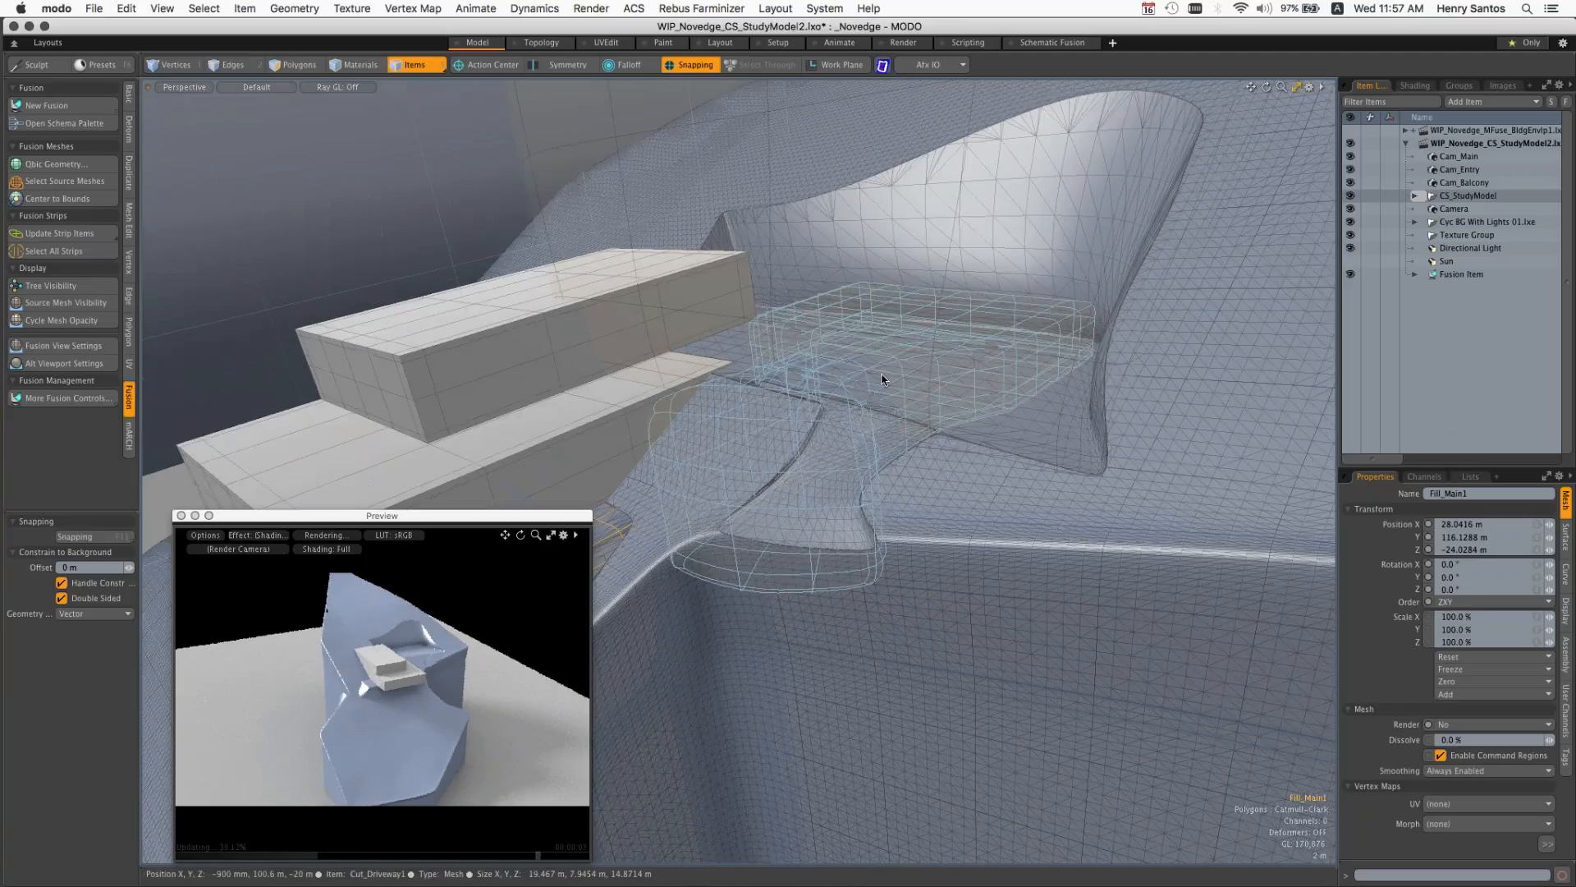
click(877, 392)
key(w)
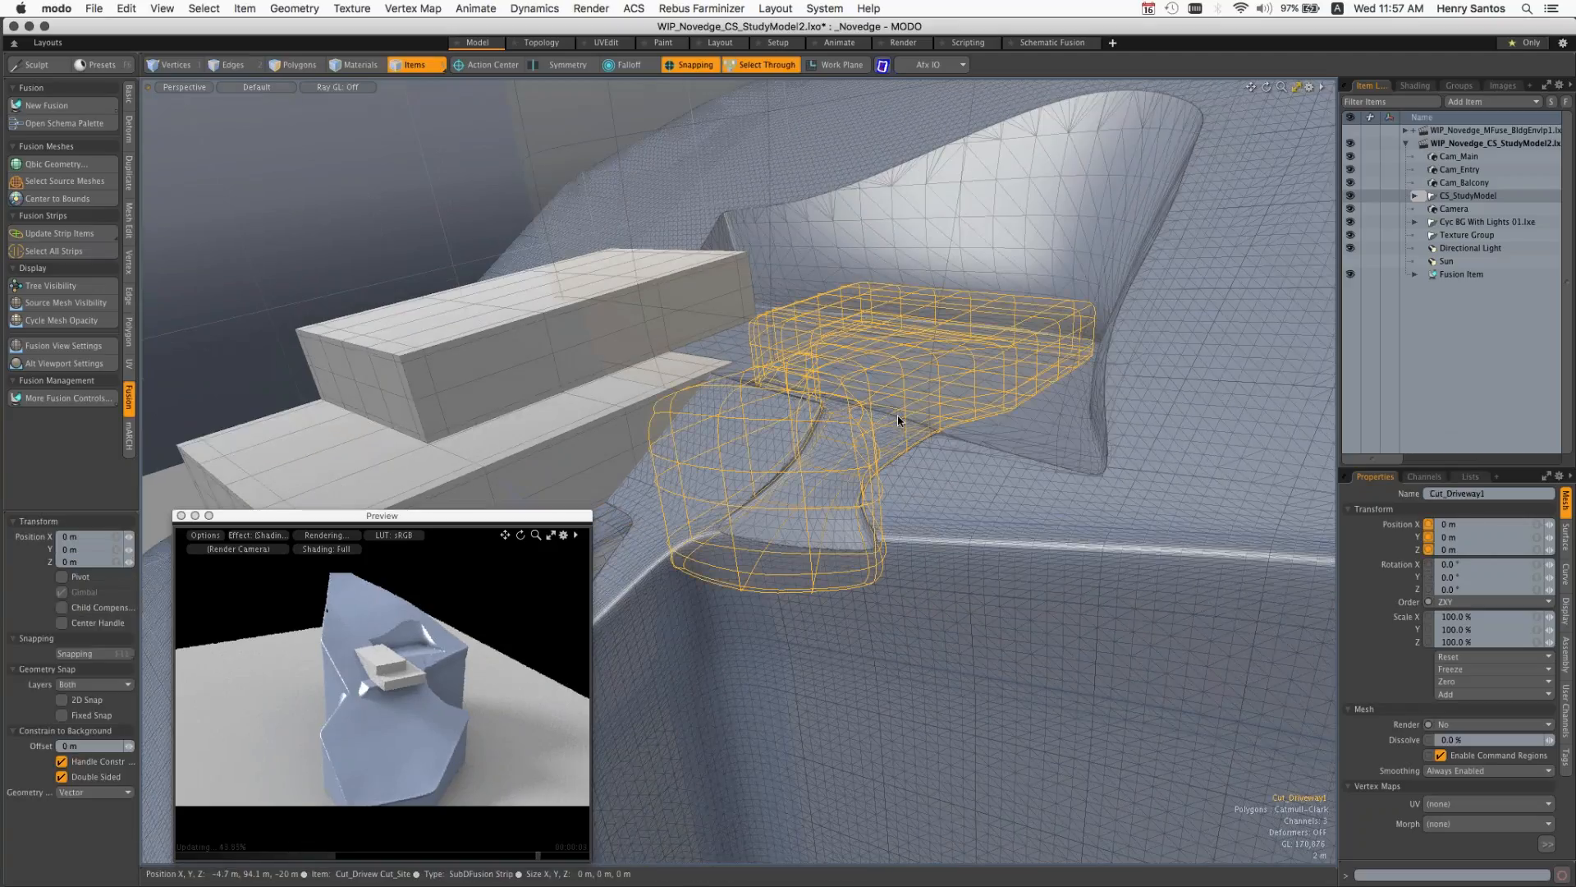
key(space)
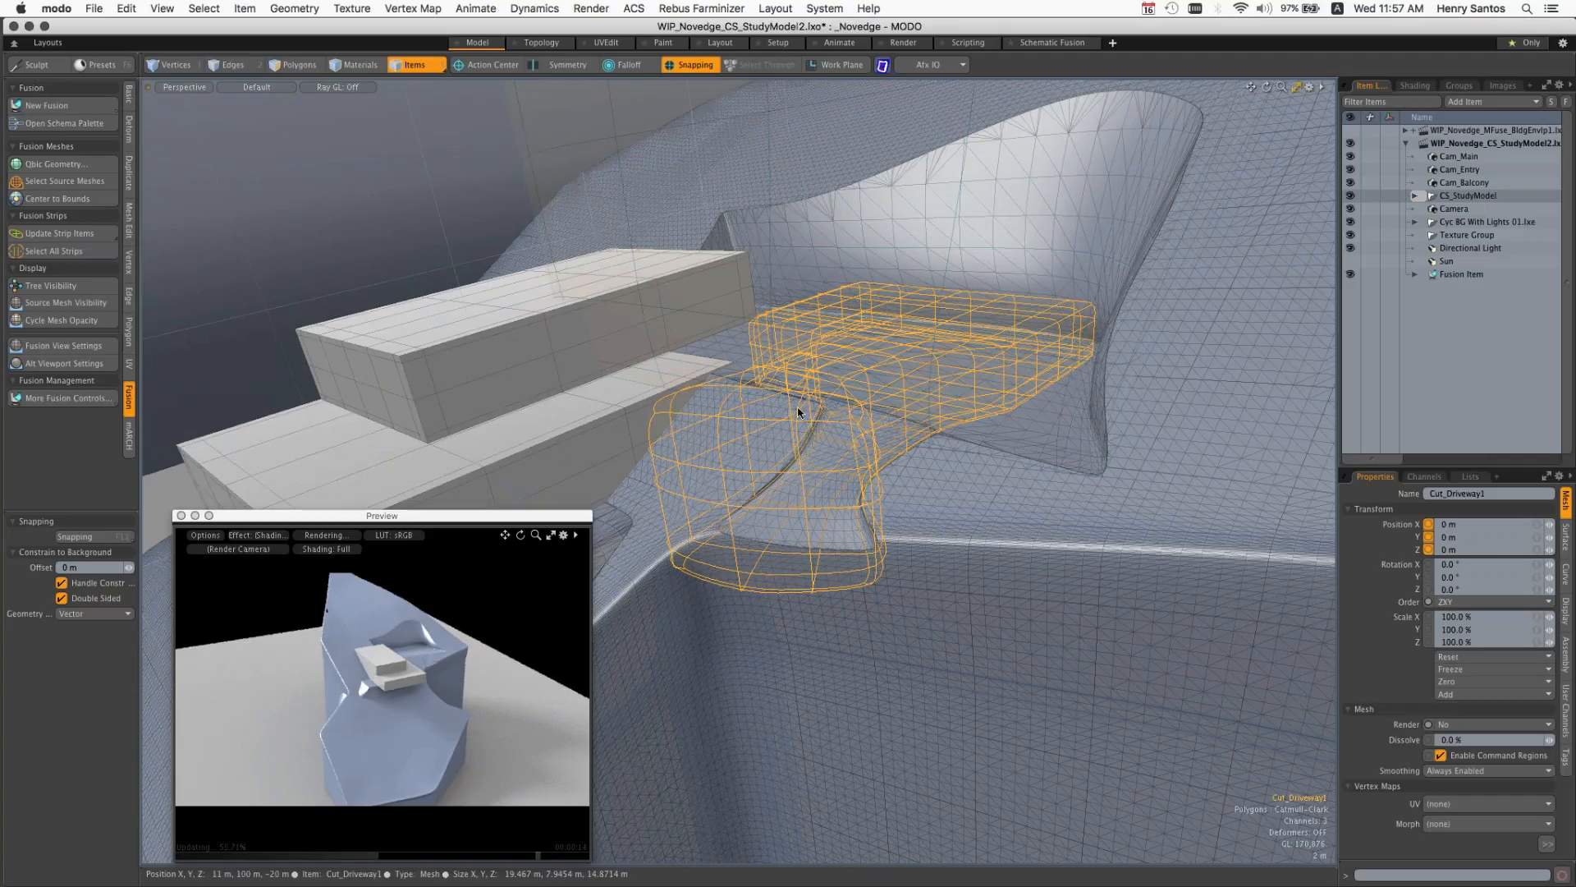
click(486, 65)
click(449, 91)
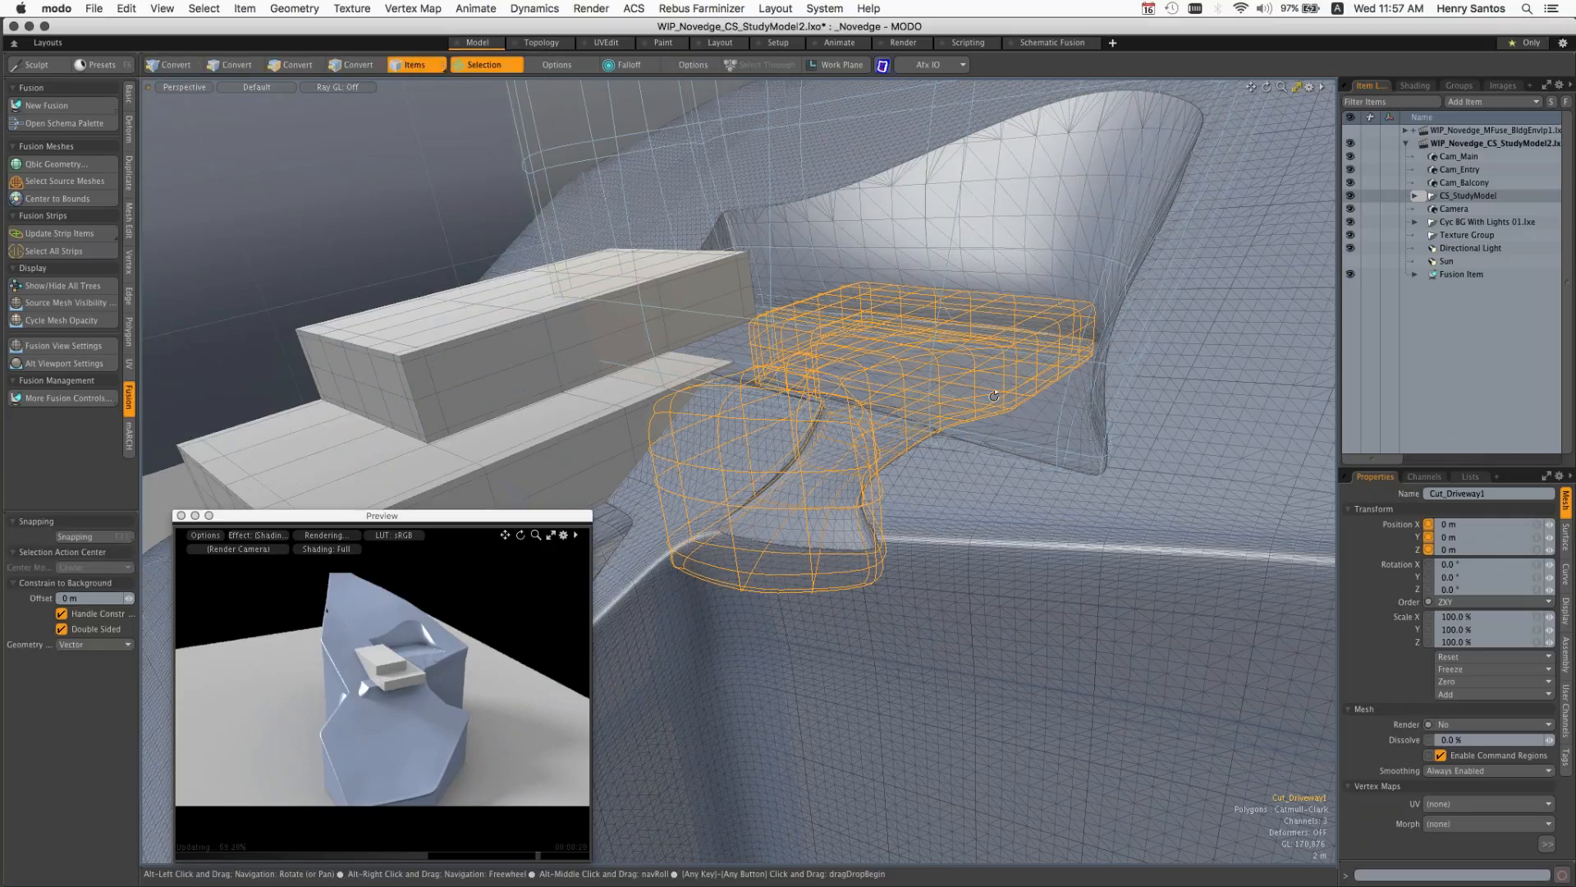
Step: Move the Cut_Driveway1 volume out of the site mesh to about -30 m in Z
alt+drag(994, 396, 839, 699)
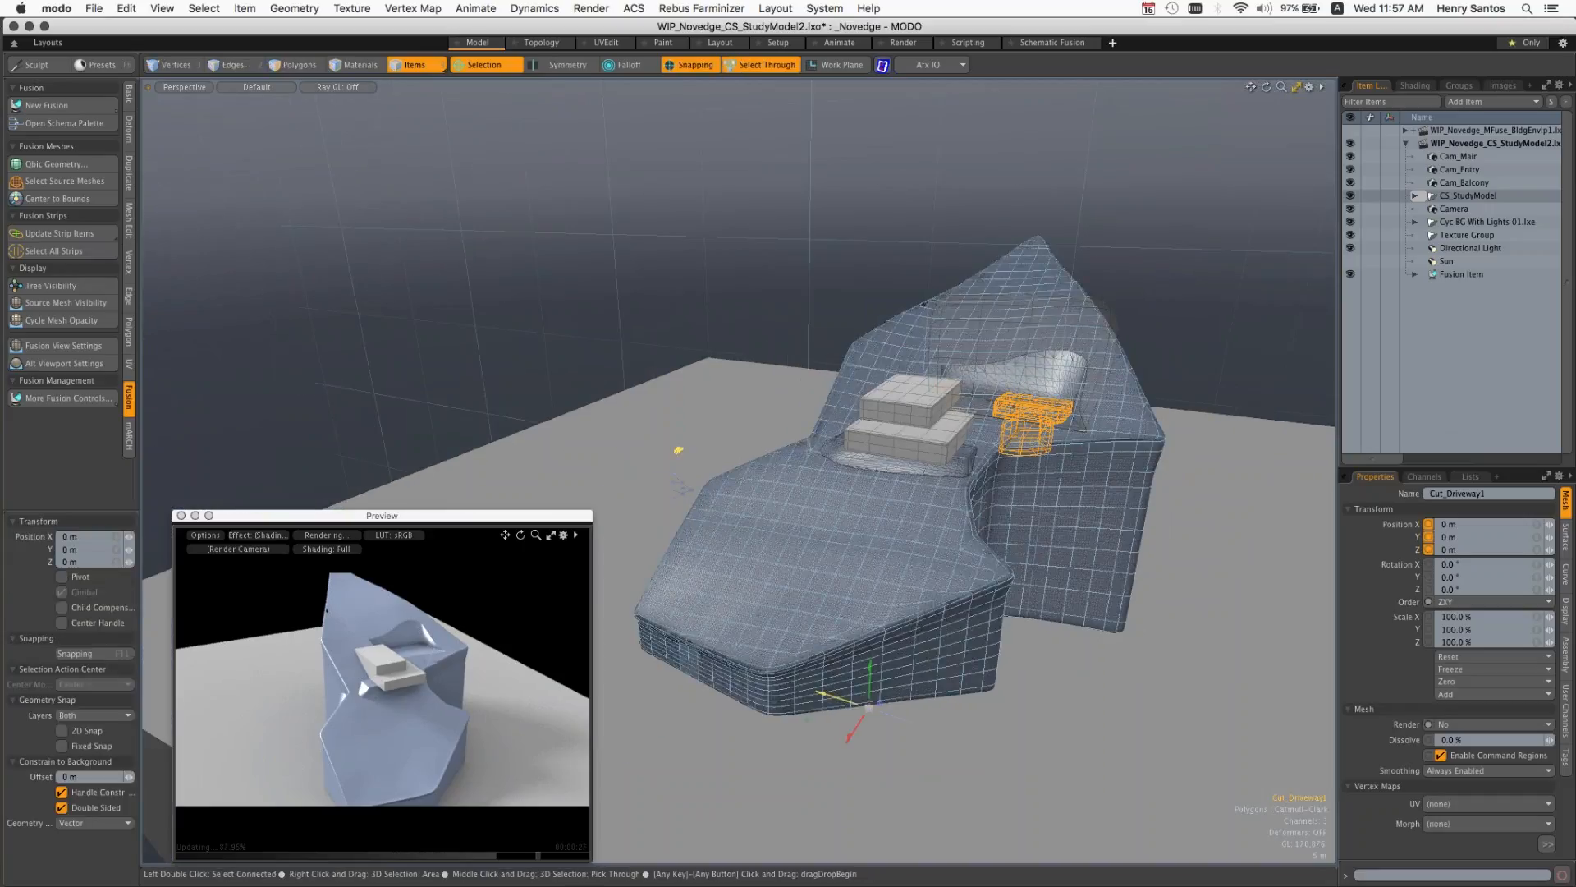
drag(829, 695, 898, 716)
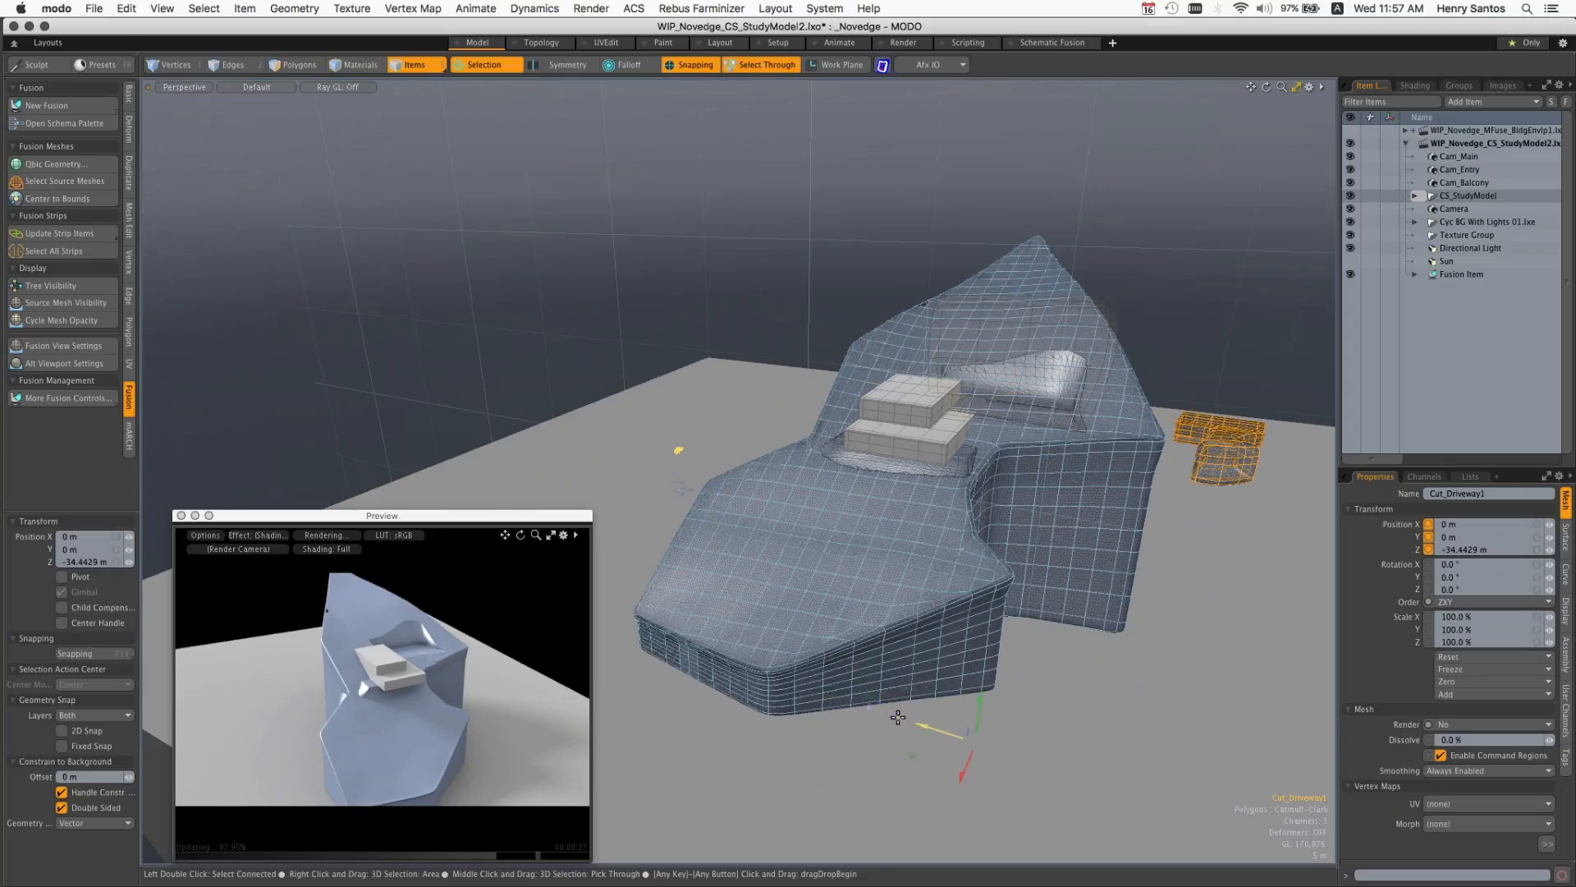
key(ctrl+z)
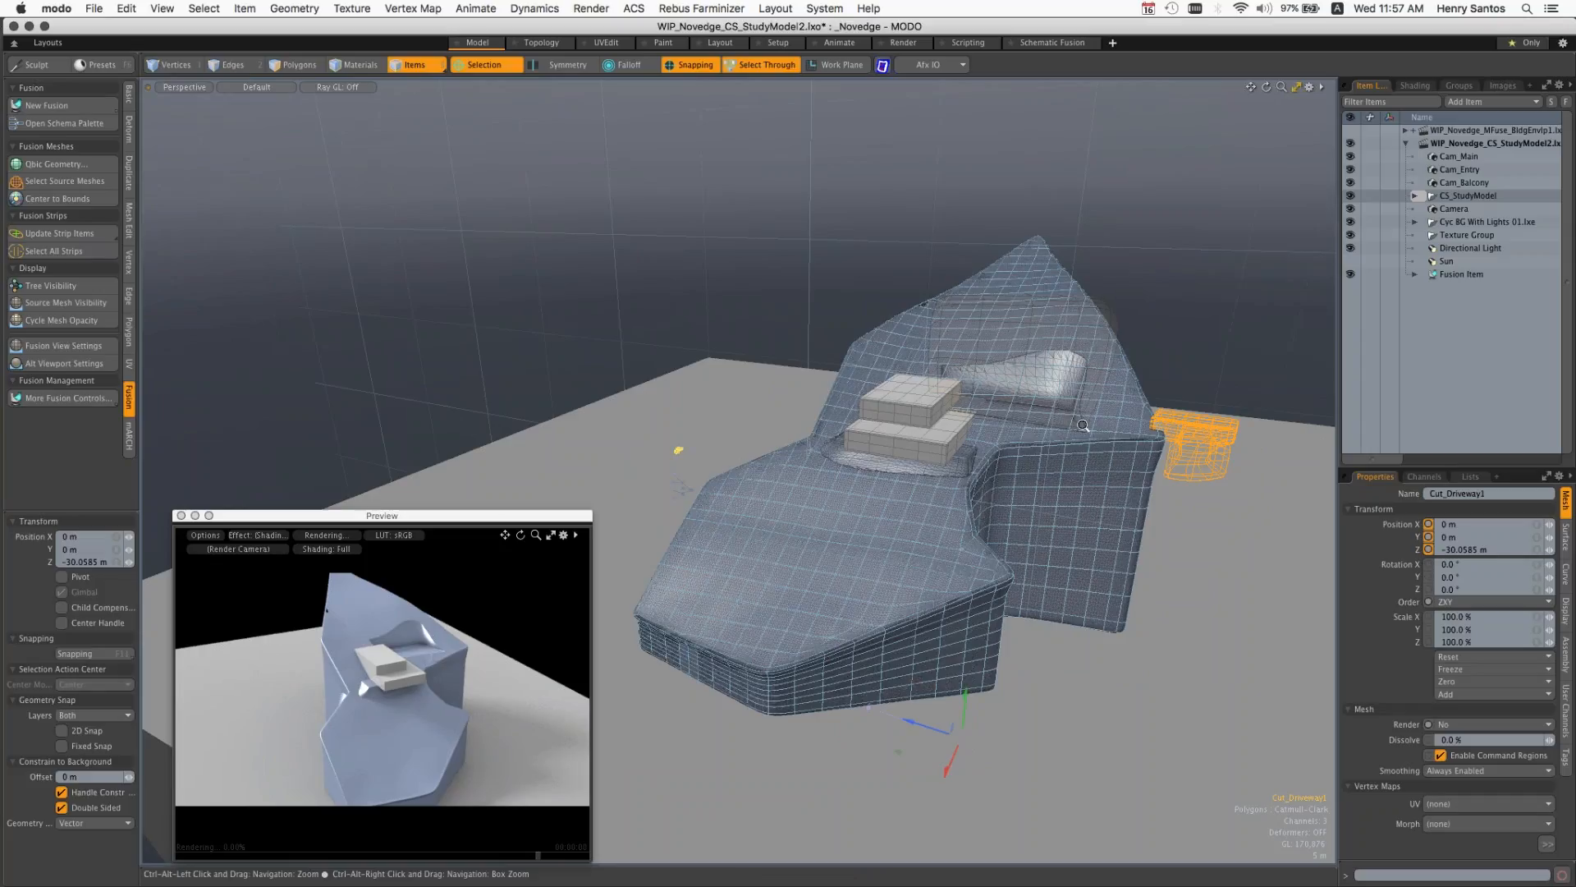
ctrl+alt+drag(1083, 426, 1126, 433)
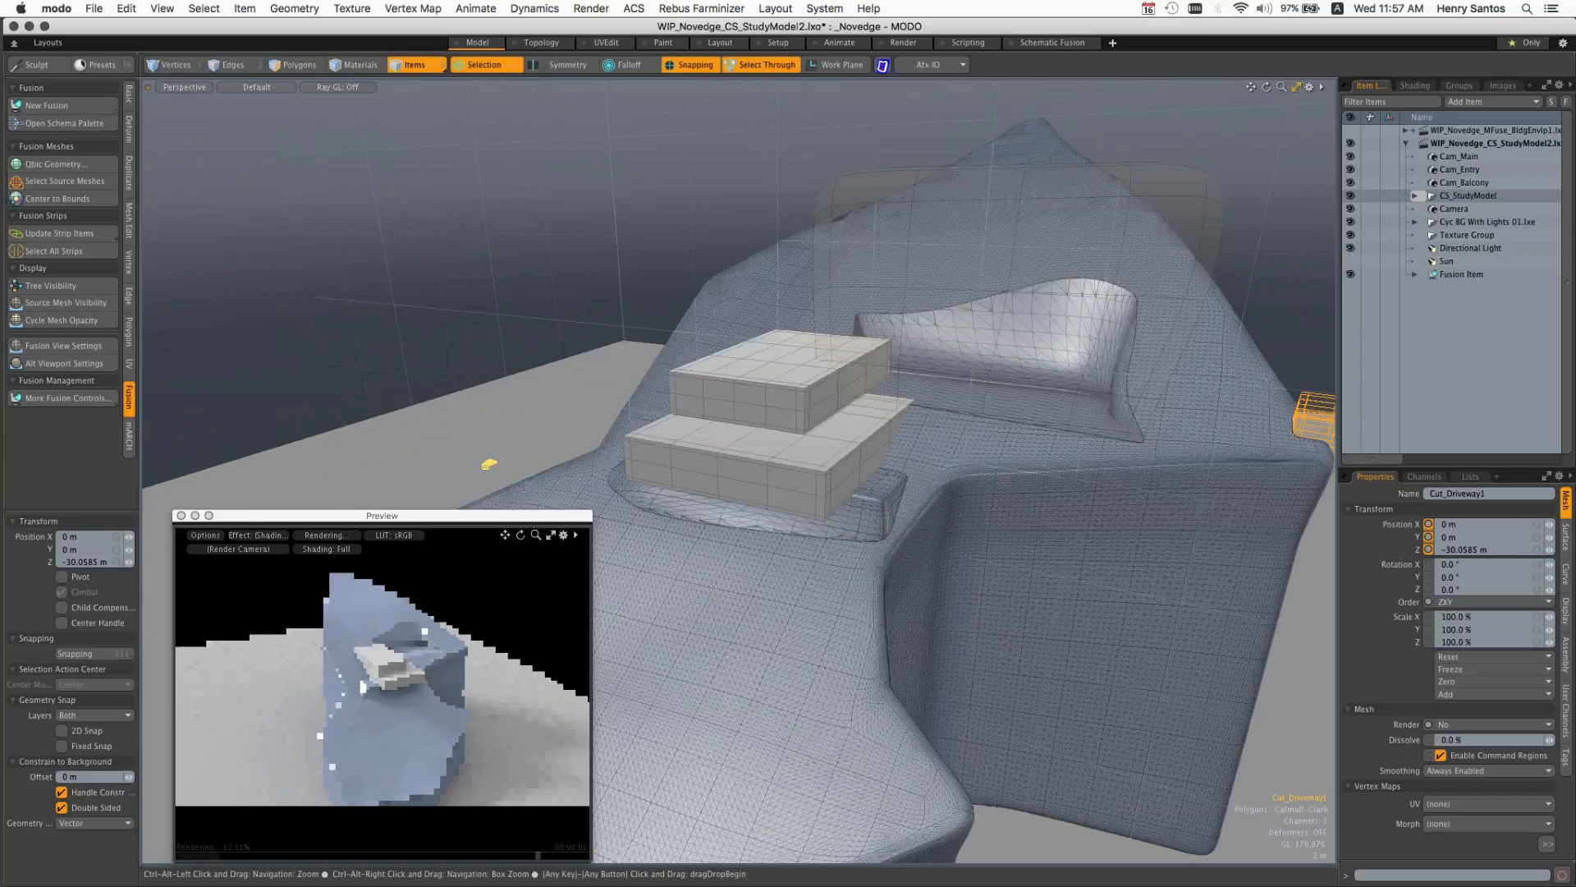
Step: Open the Novedge_MFuse_BldgEnvlp2.lxo scene, move the render preview slightly and collapse the CS_StudyModel2 scene in the item list
click(93, 8)
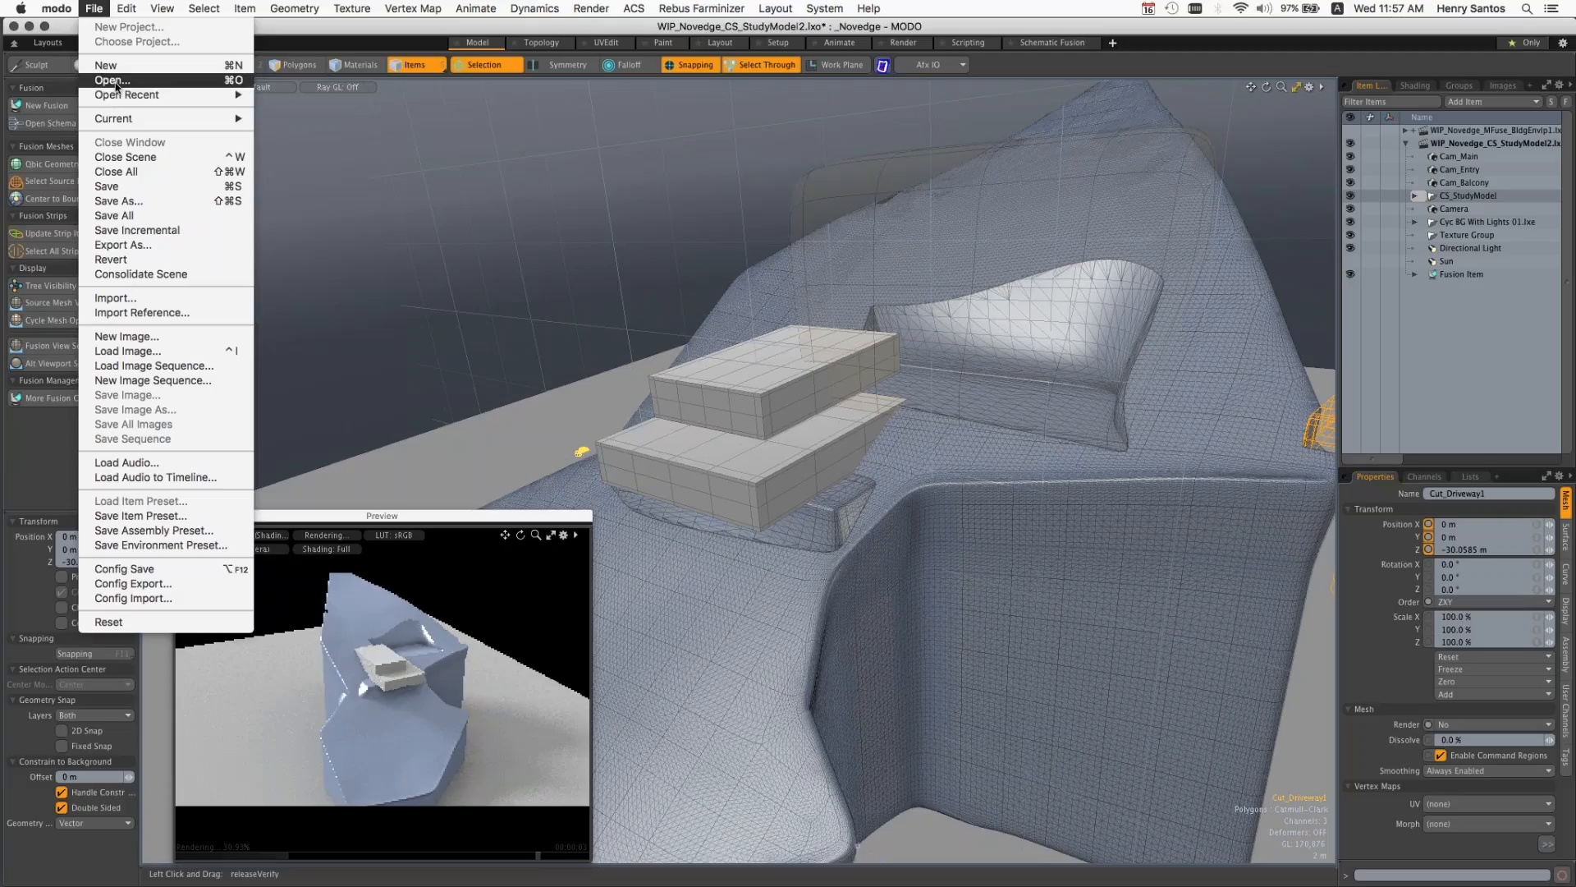
click(116, 85)
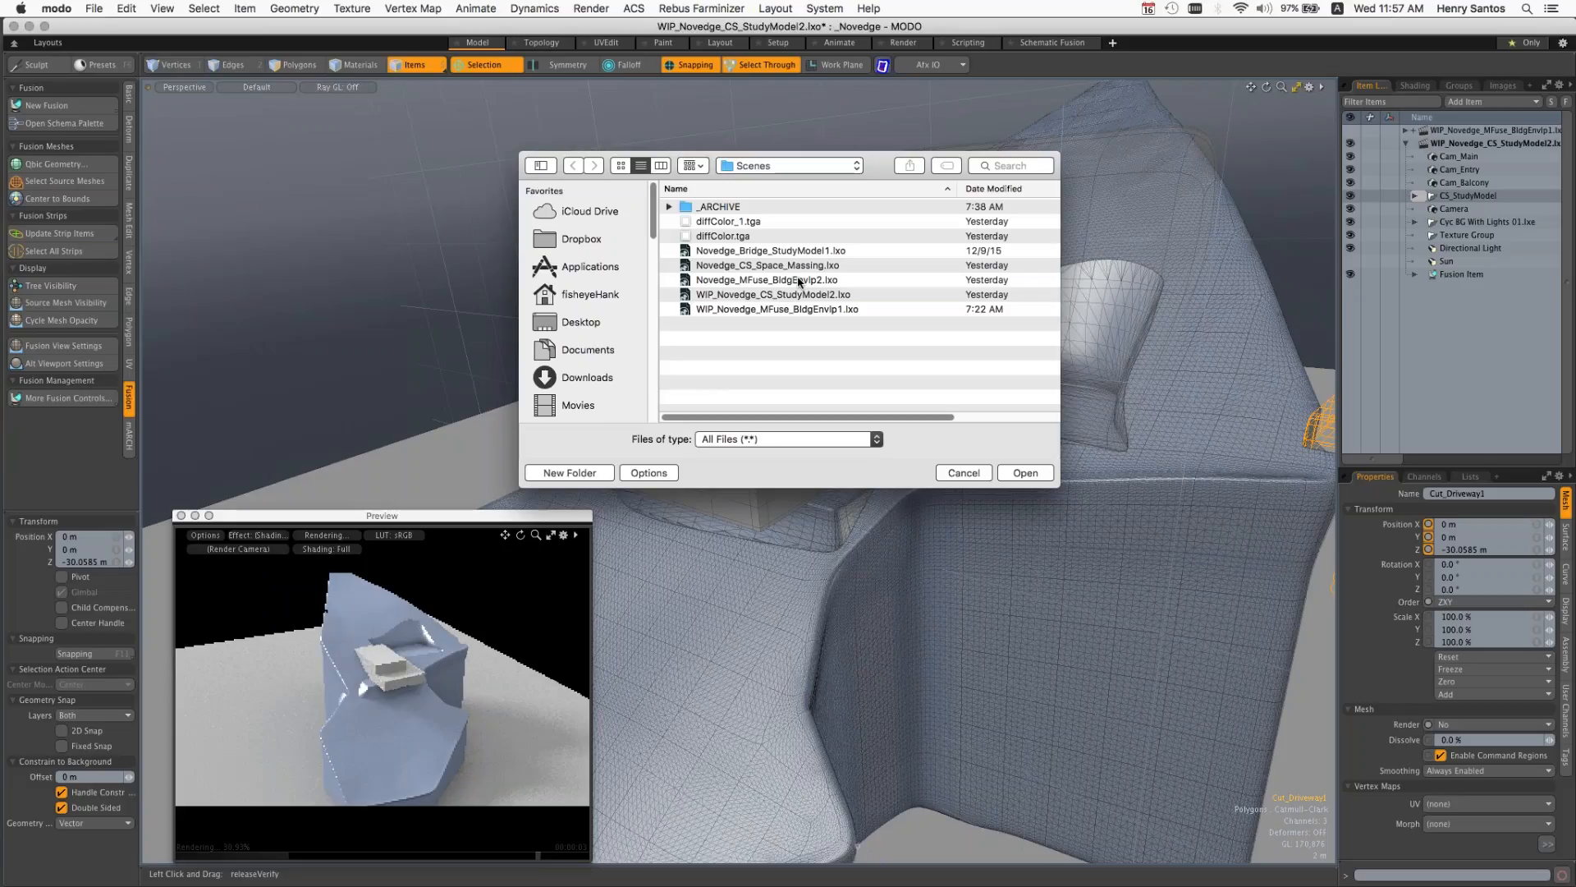
click(799, 282)
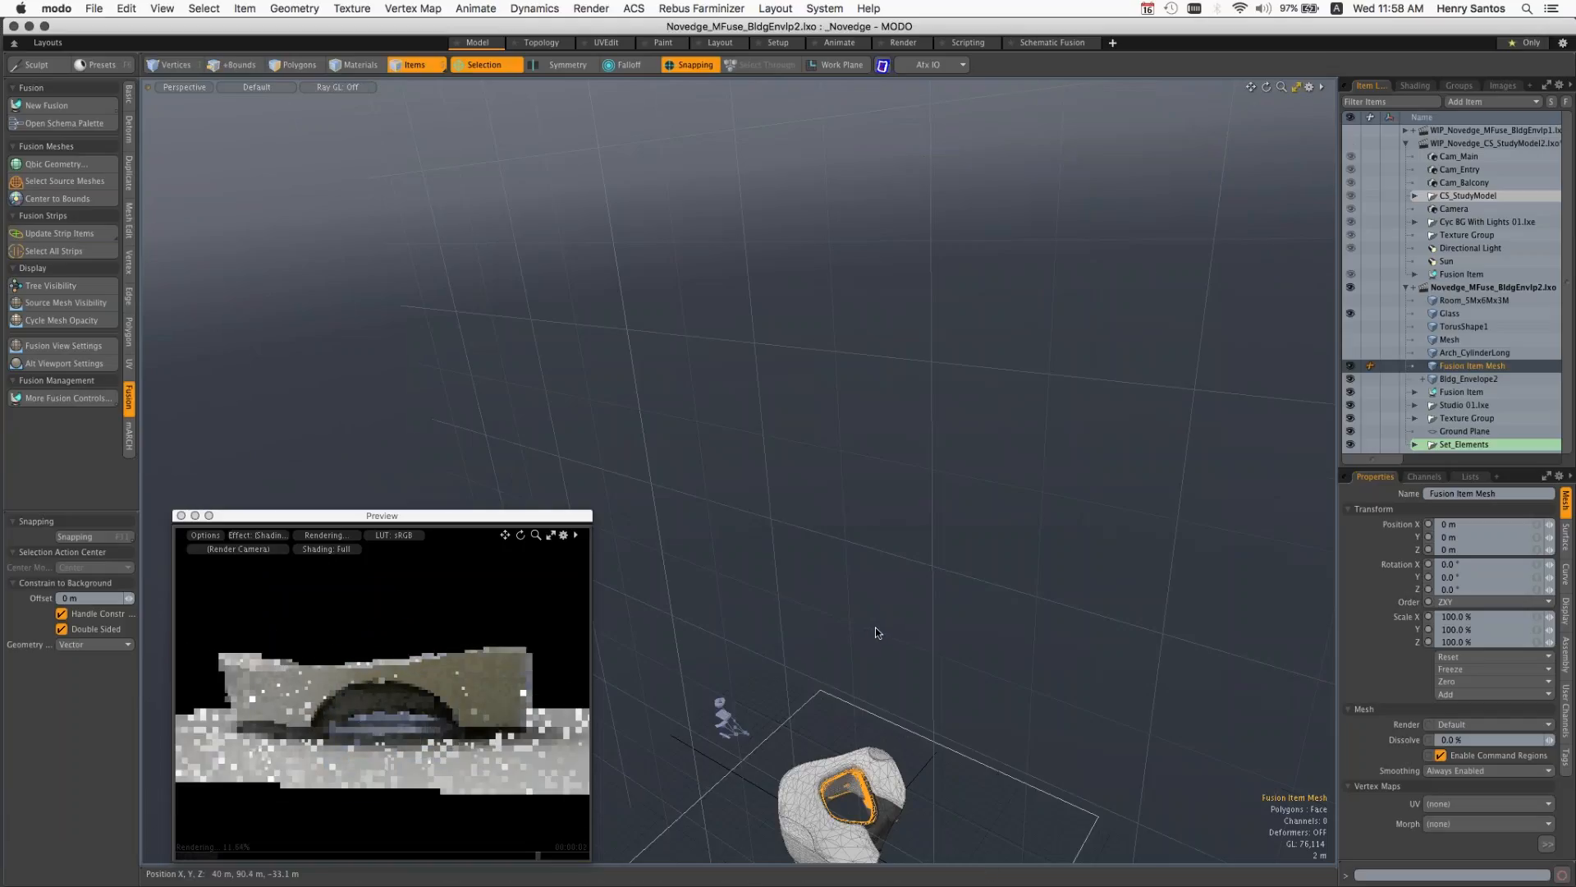
key(shift+a)
alt+drag(968, 370, 826, 444)
scroll(826, 444, up, 3)
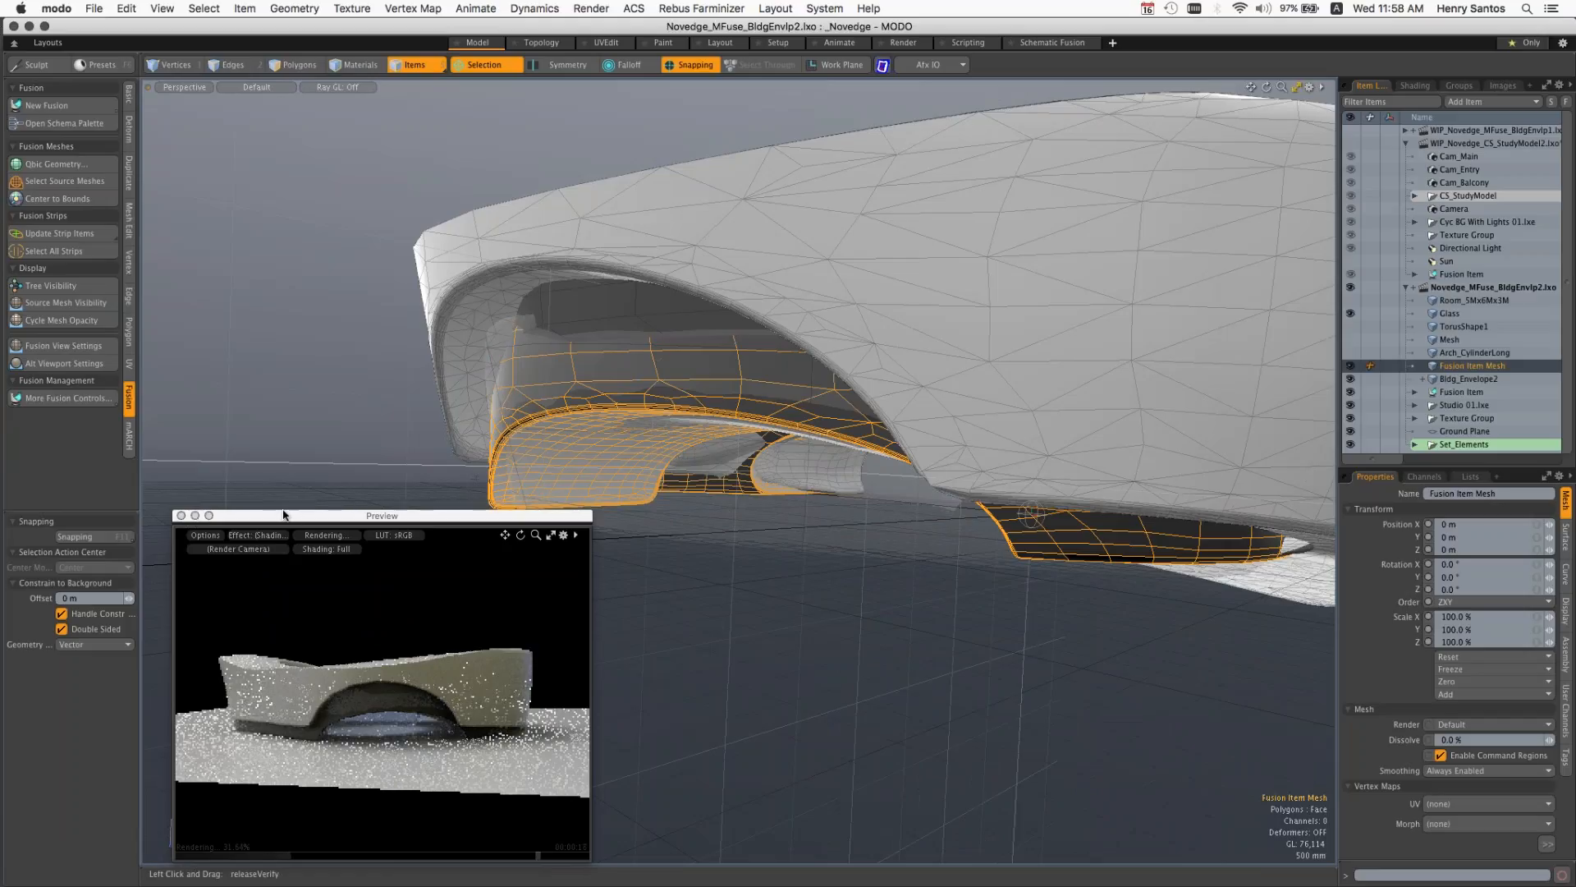
drag(298, 519, 286, 484)
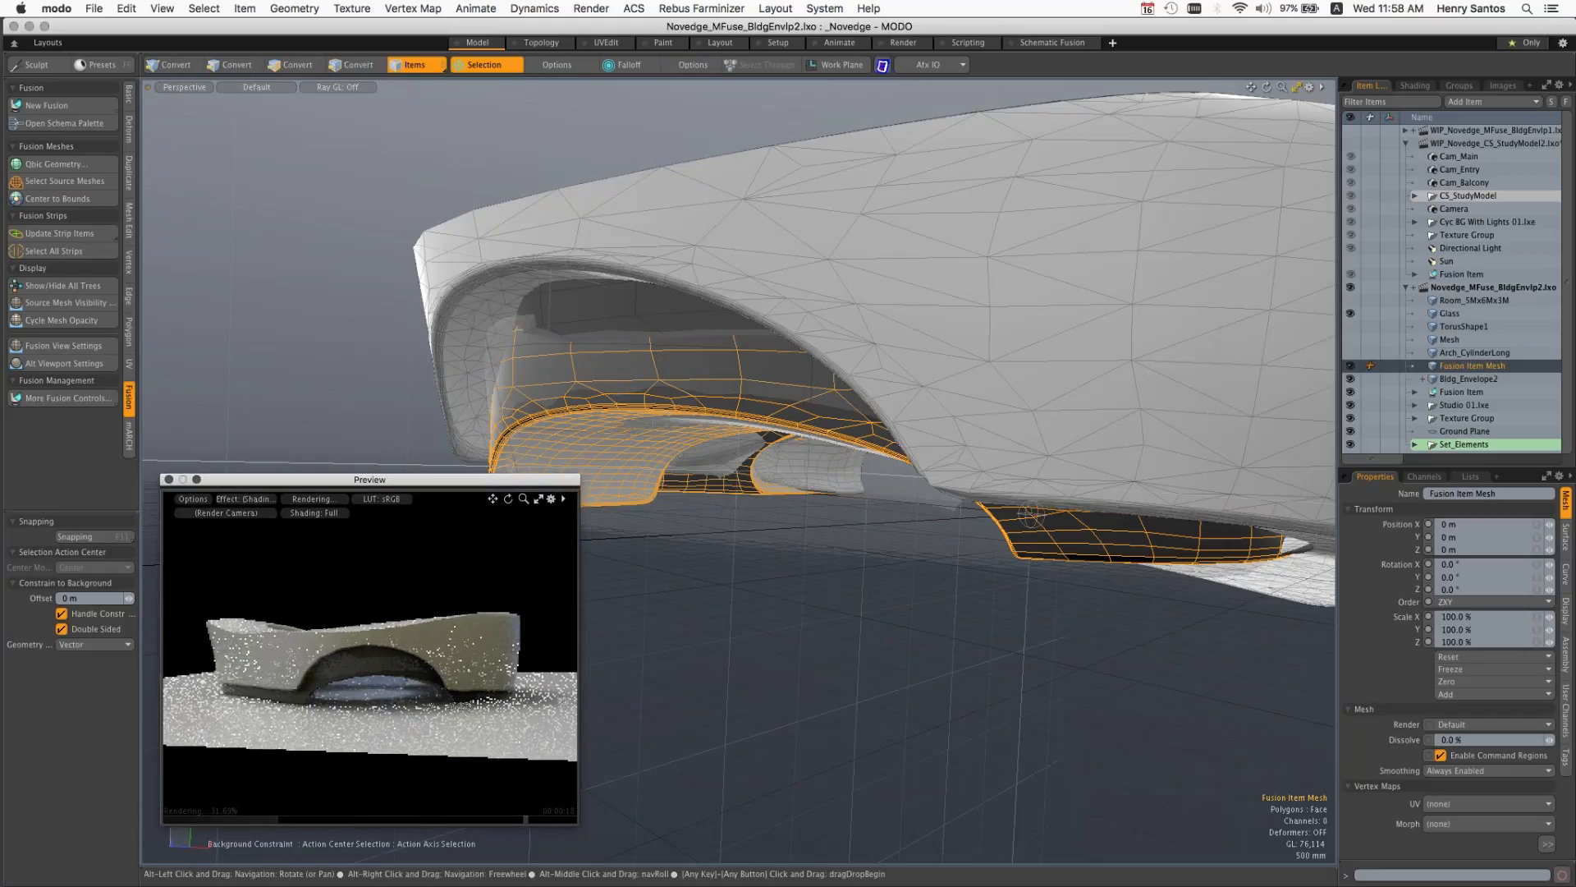
alt+drag(706, 386, 629, 170)
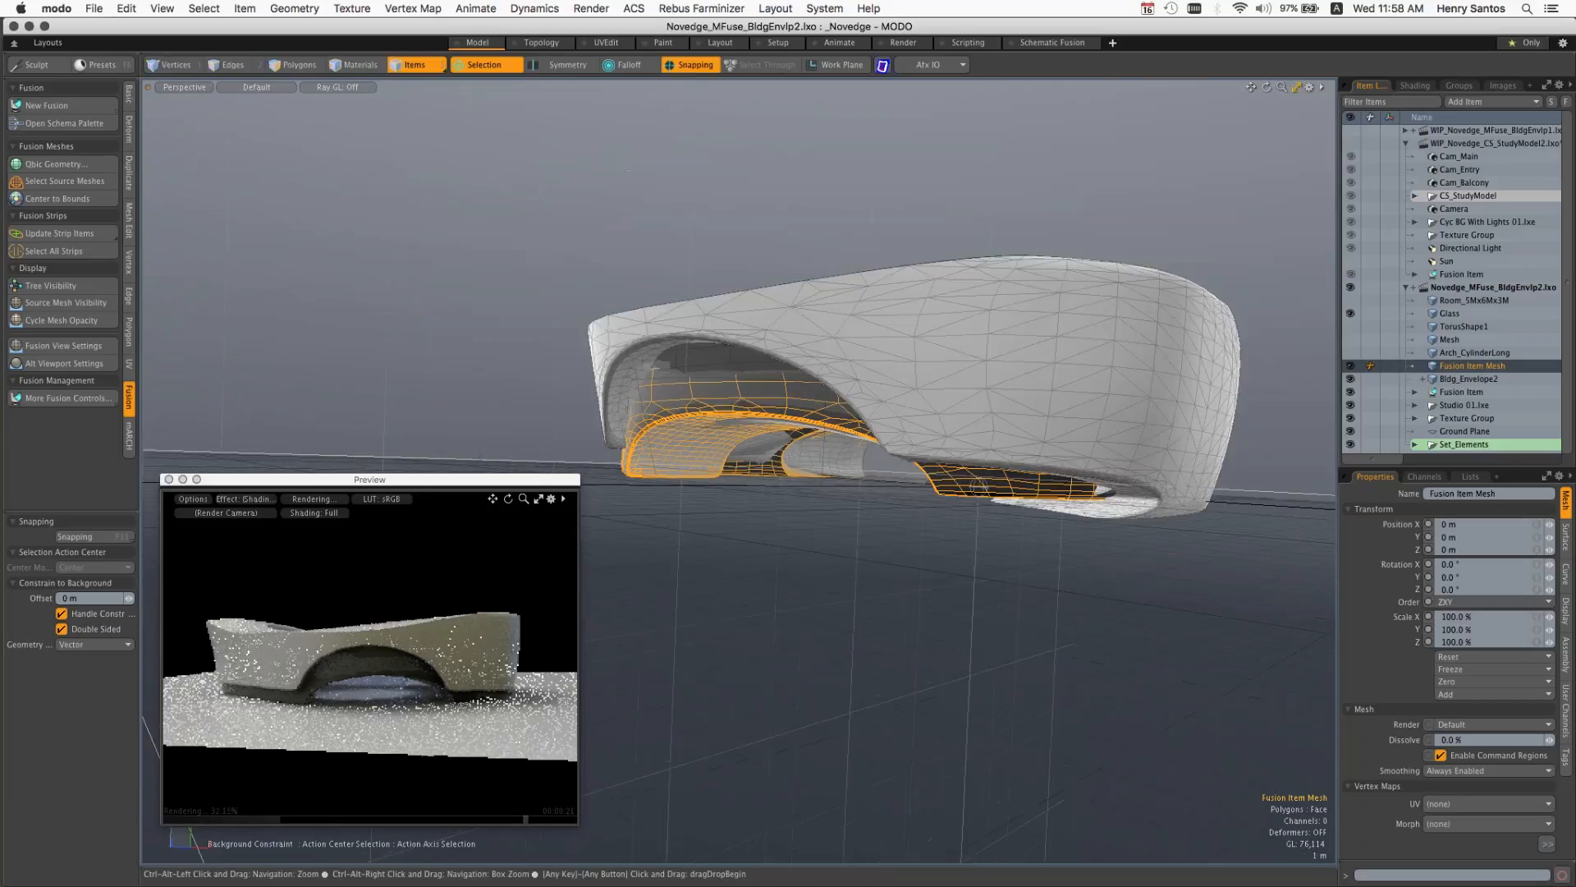
alt+shift+drag(977, 485, 903, 472)
click(1407, 143)
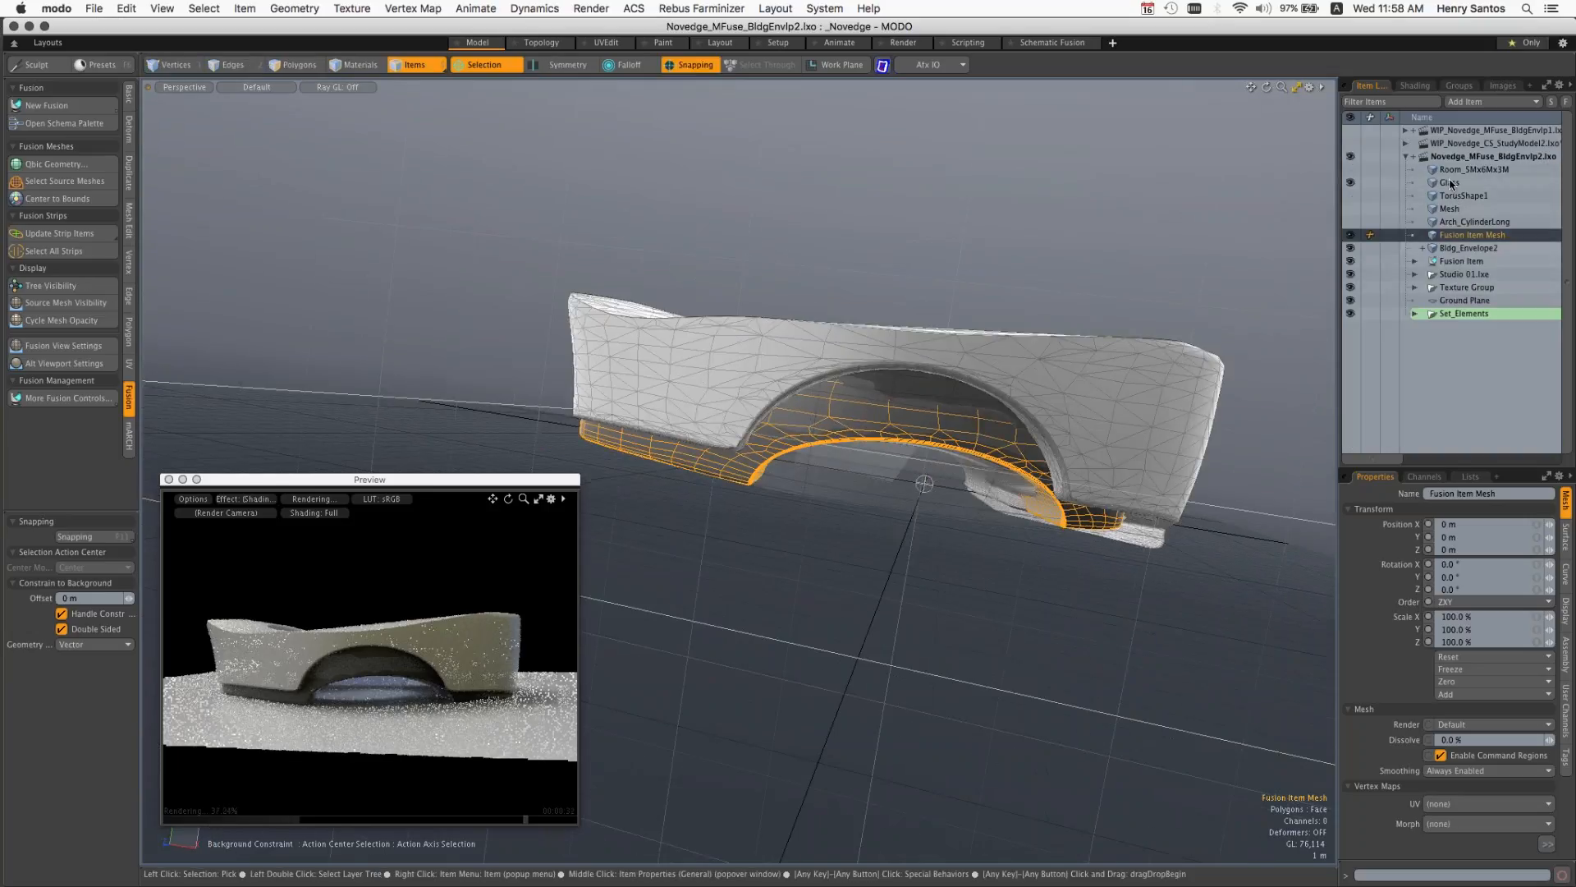
Step: Hide Fusion Item Mesh and make the Room_5Mx6Mx3M, Glass and TorusShape1 meshes visible
click(1353, 183)
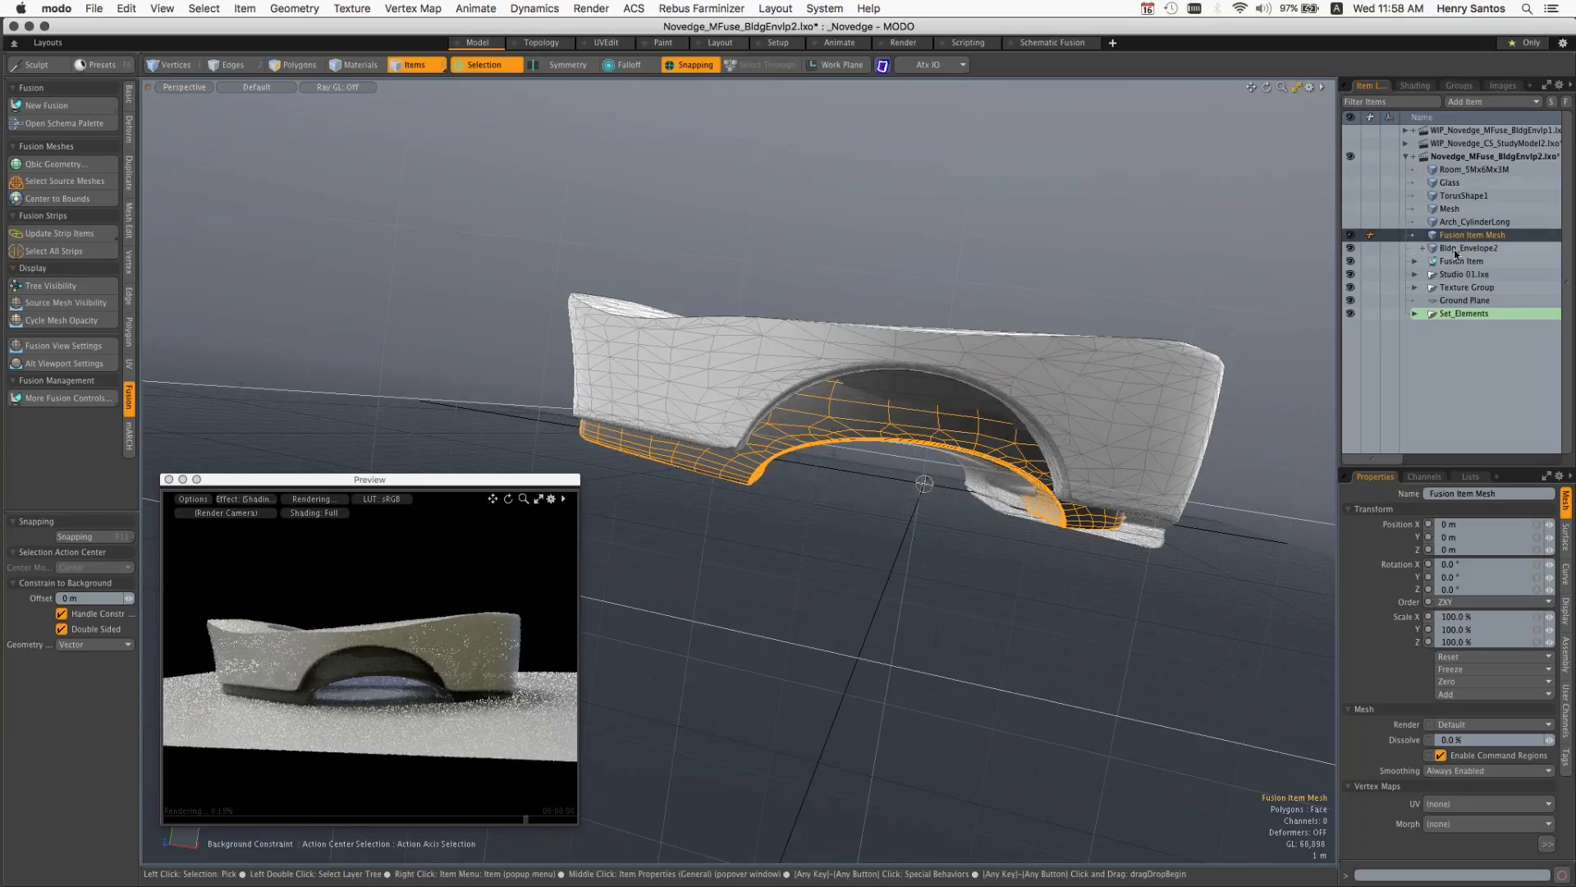
click(1350, 235)
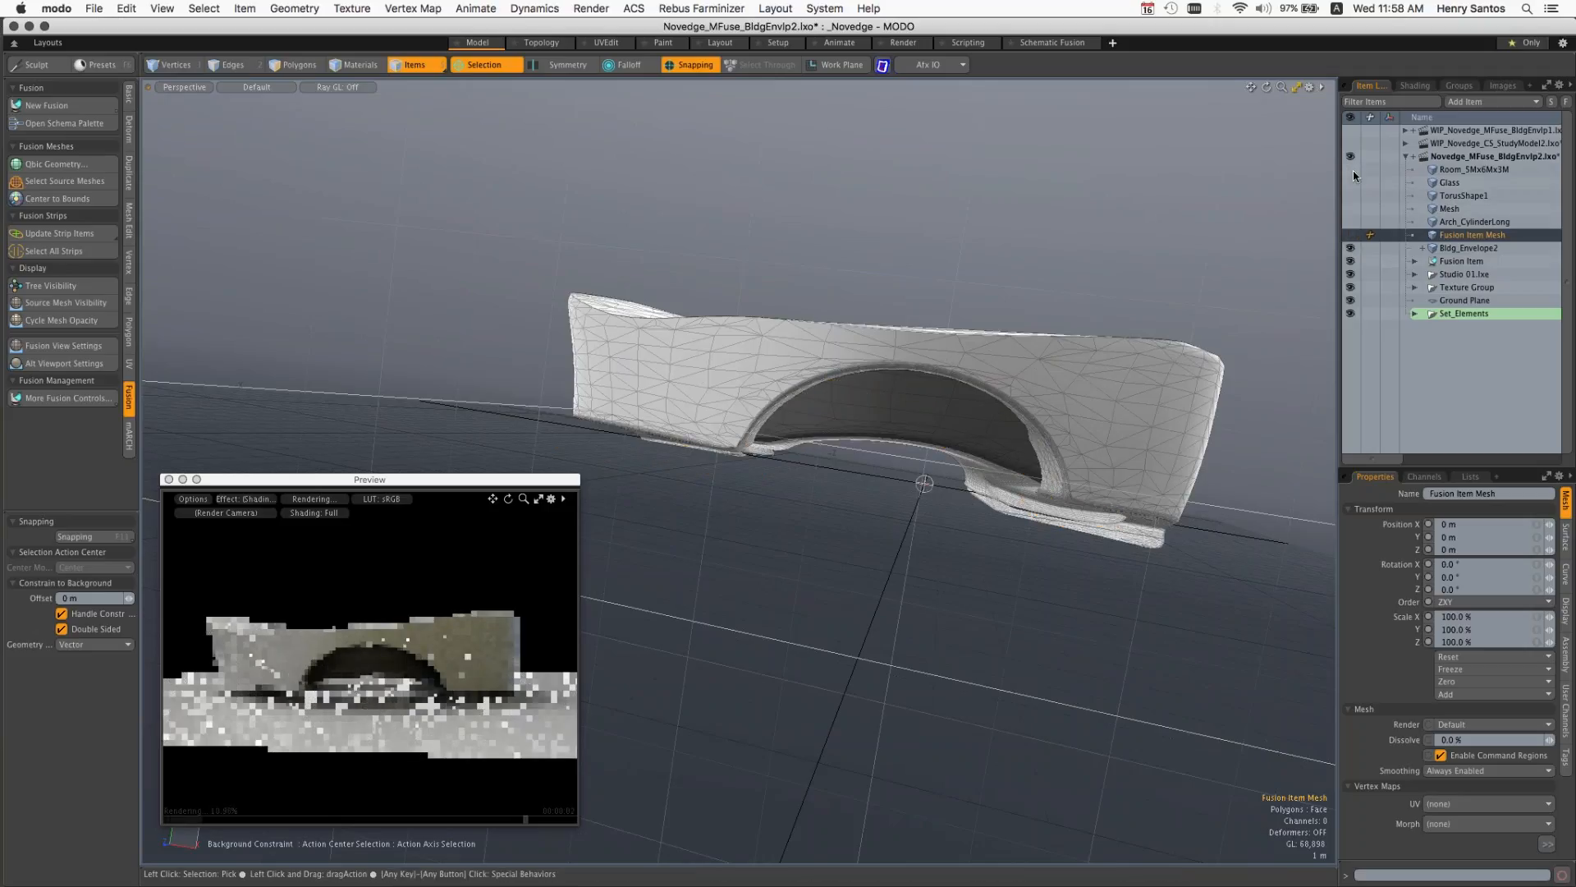
click(1352, 170)
click(1351, 196)
click(1351, 182)
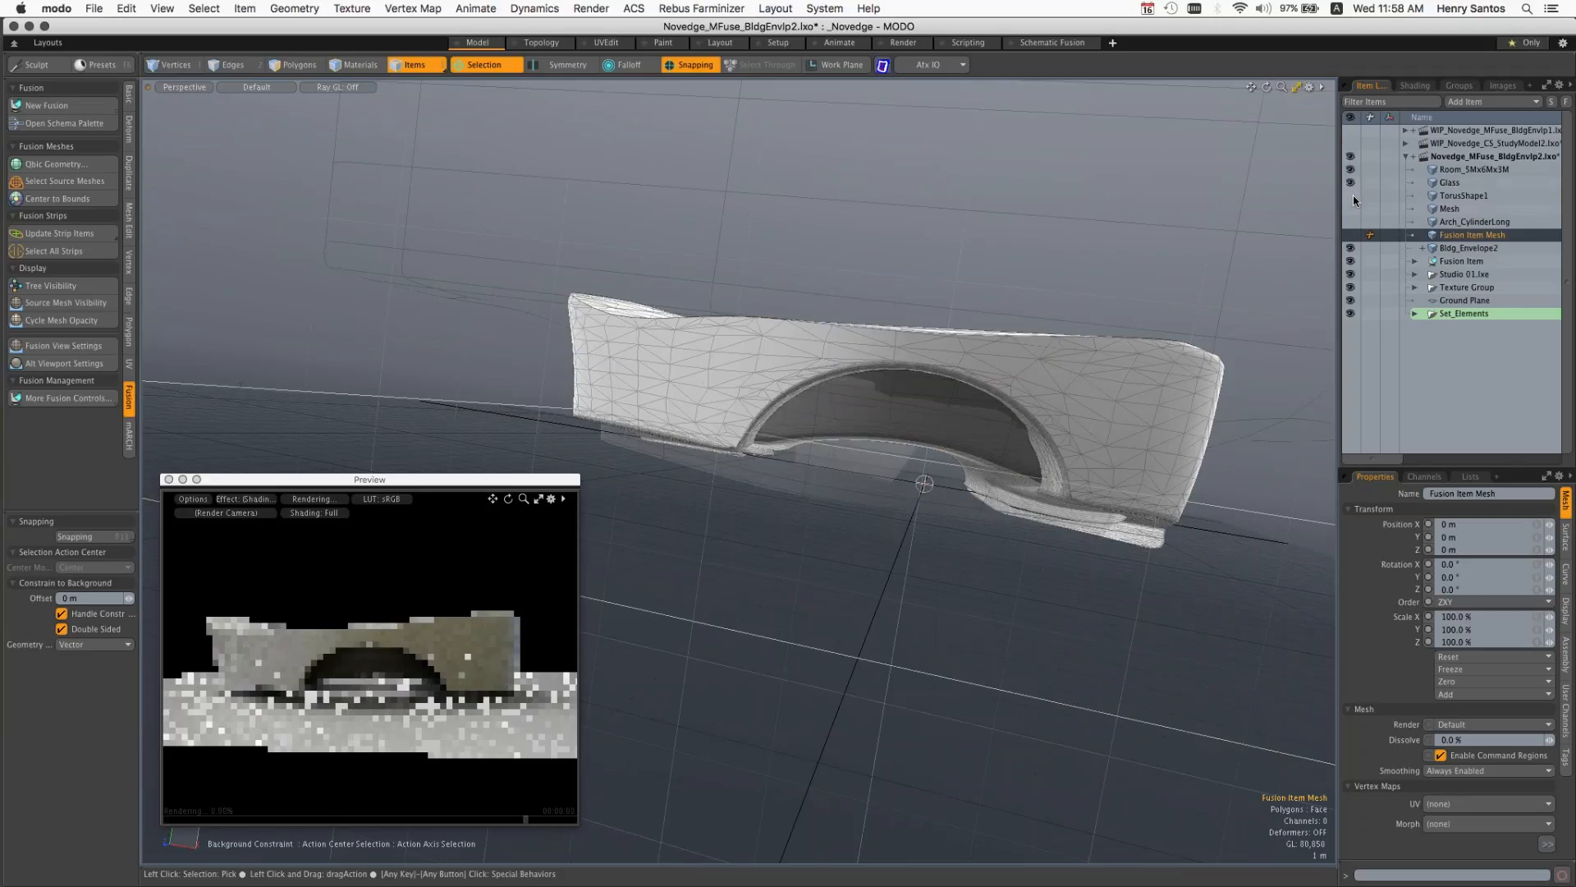
key(alt)
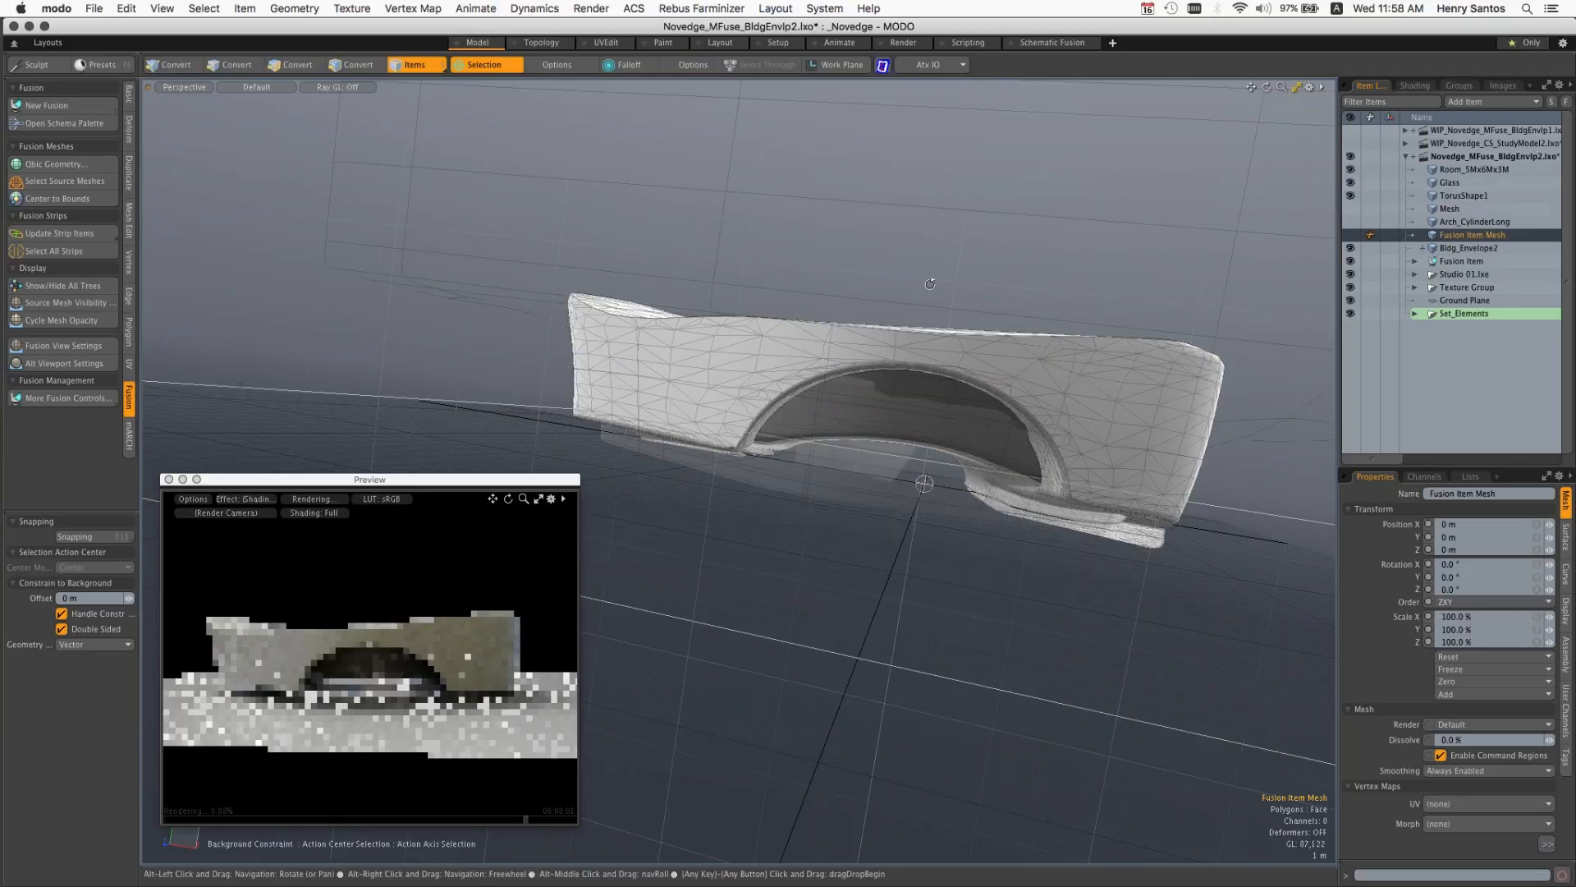
alt+drag(930, 284, 973, 279)
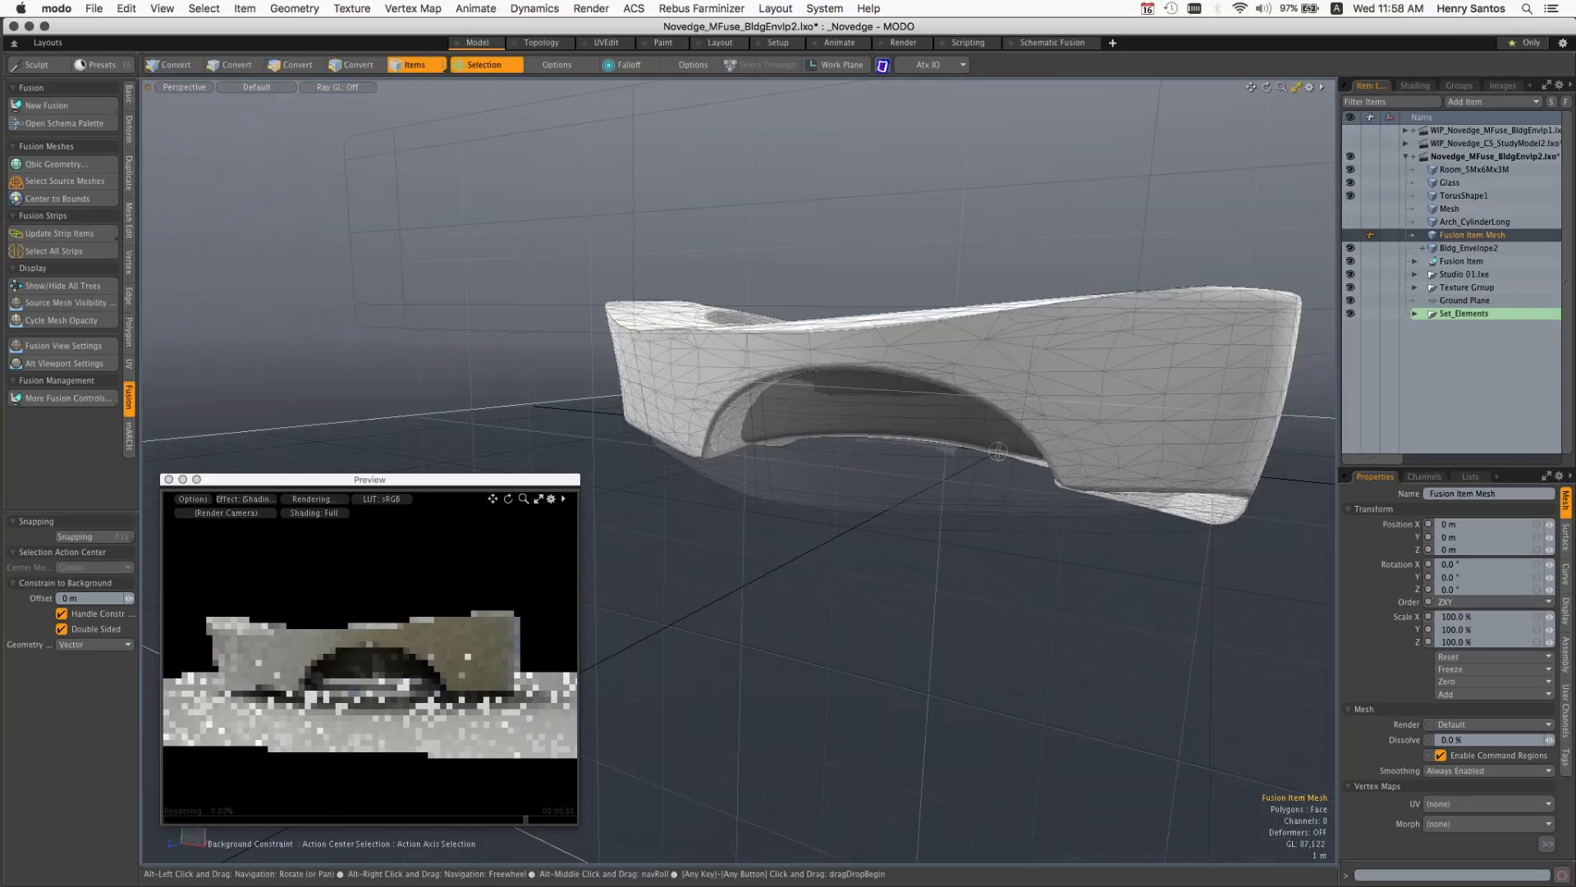
Step: Move the Room_5Mx6Mx3M volume across the building envelope to about 10.3 m in X
ctrl+alt+drag(997, 451, 861, 476)
click(781, 300)
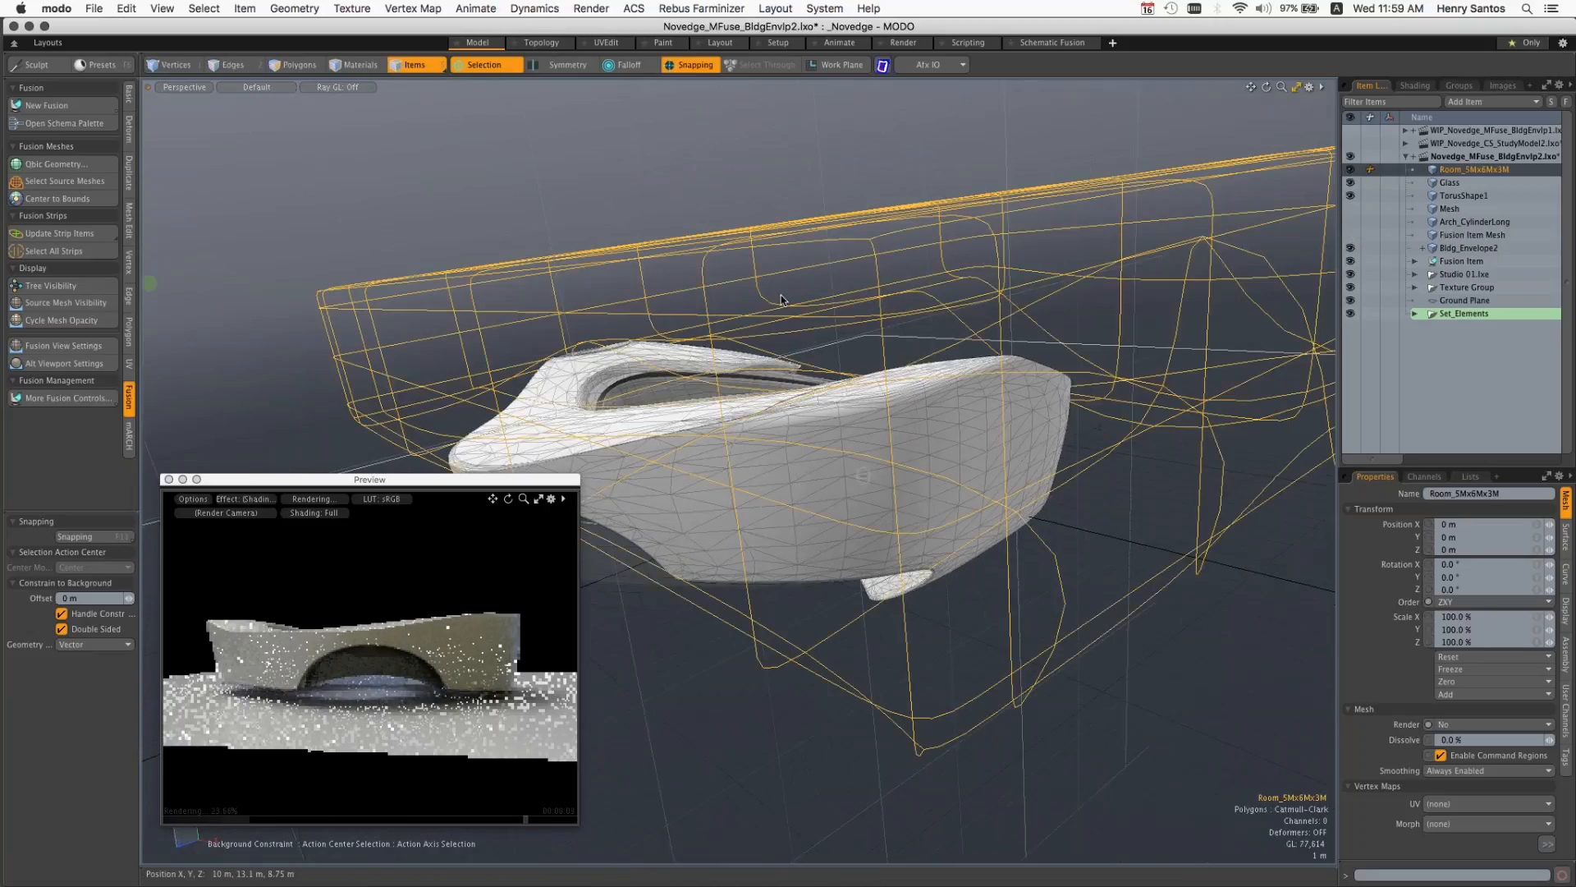
key(w)
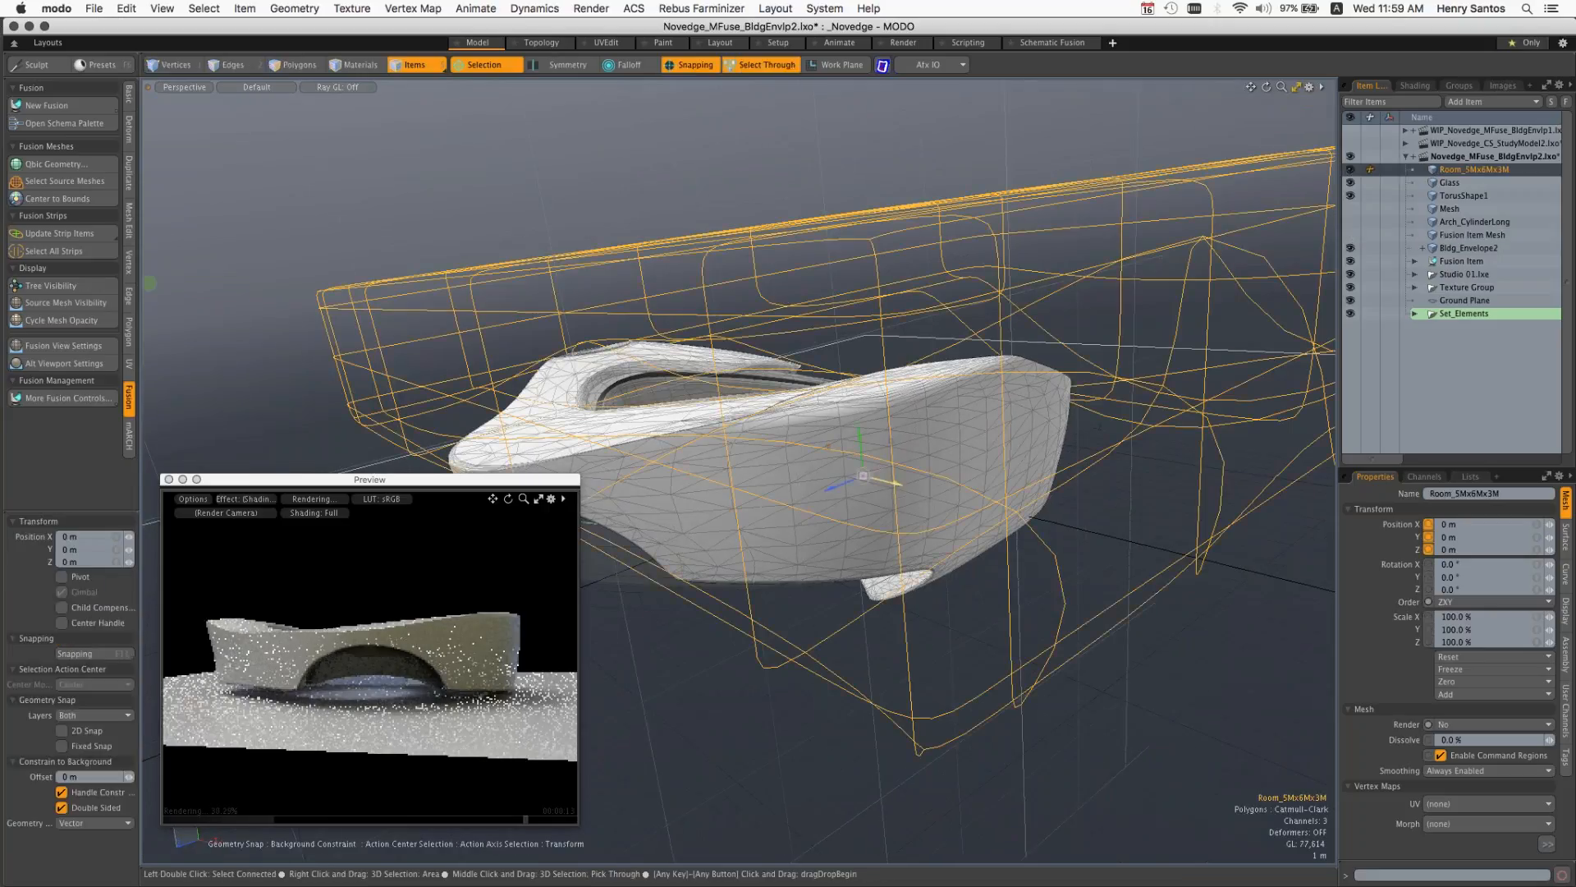
drag(863, 475, 812, 474)
Step: Select the Arch_CylinderLong cutting mesh and move it to about 4.07 m in Z
click(719, 519)
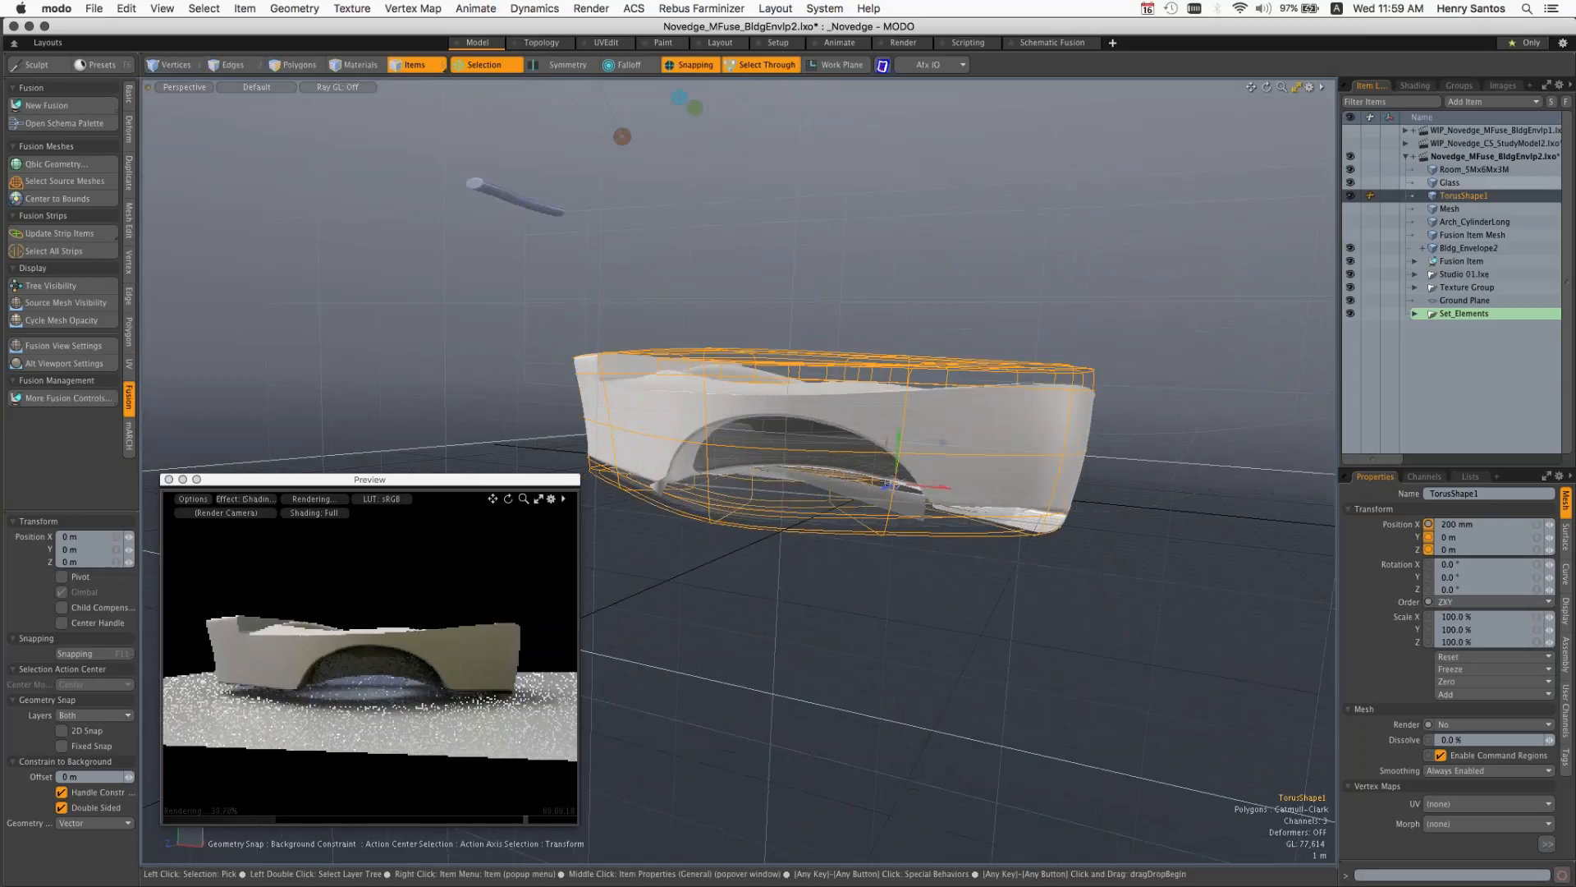
click(825, 470)
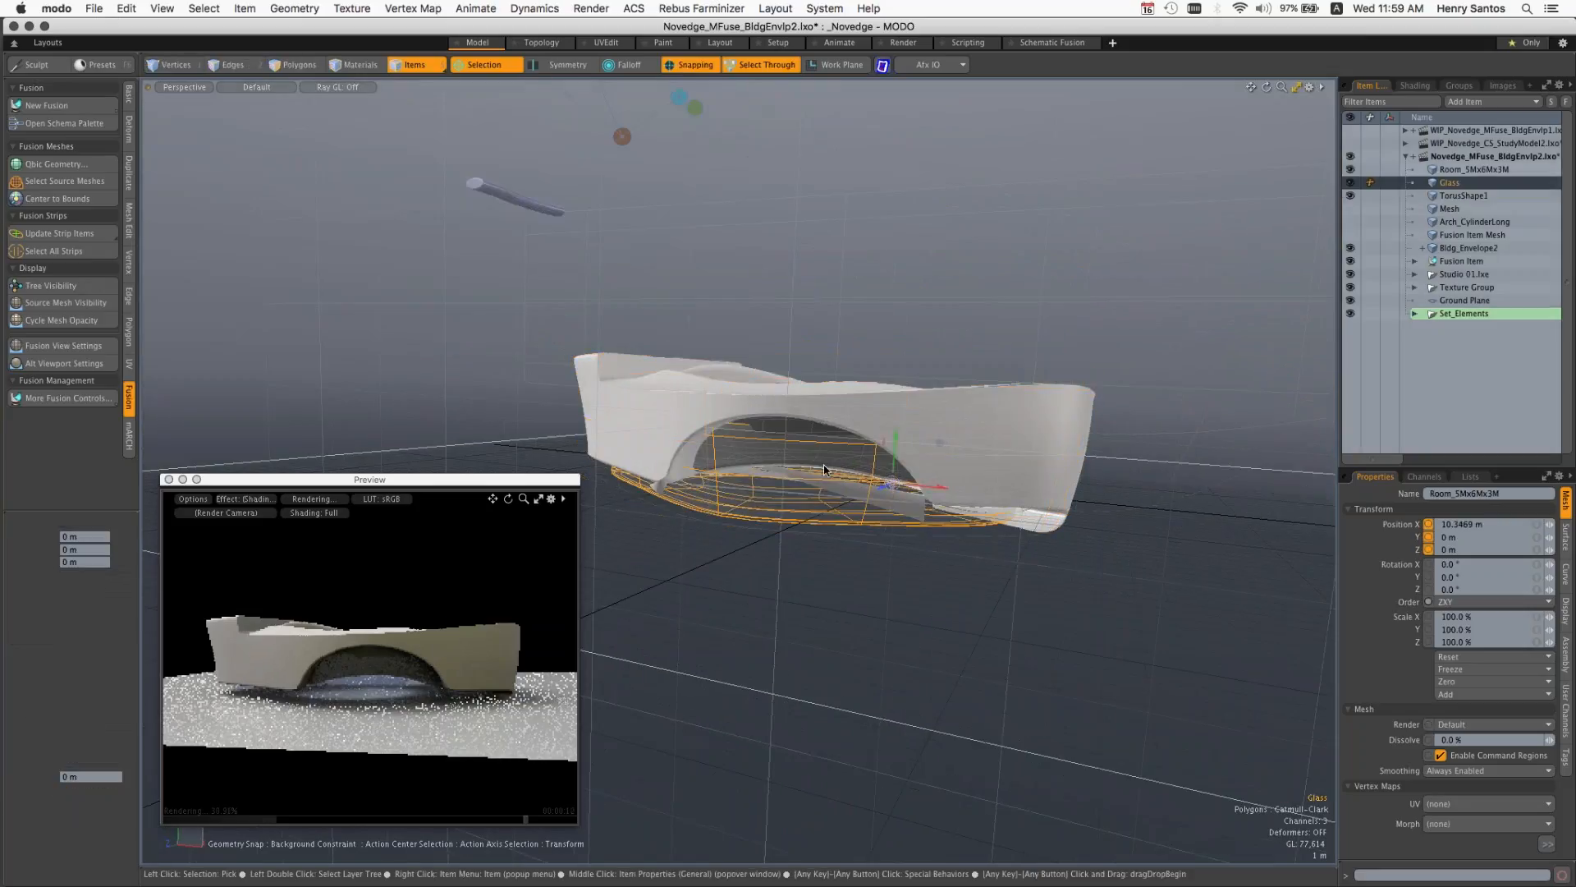
click(1469, 169)
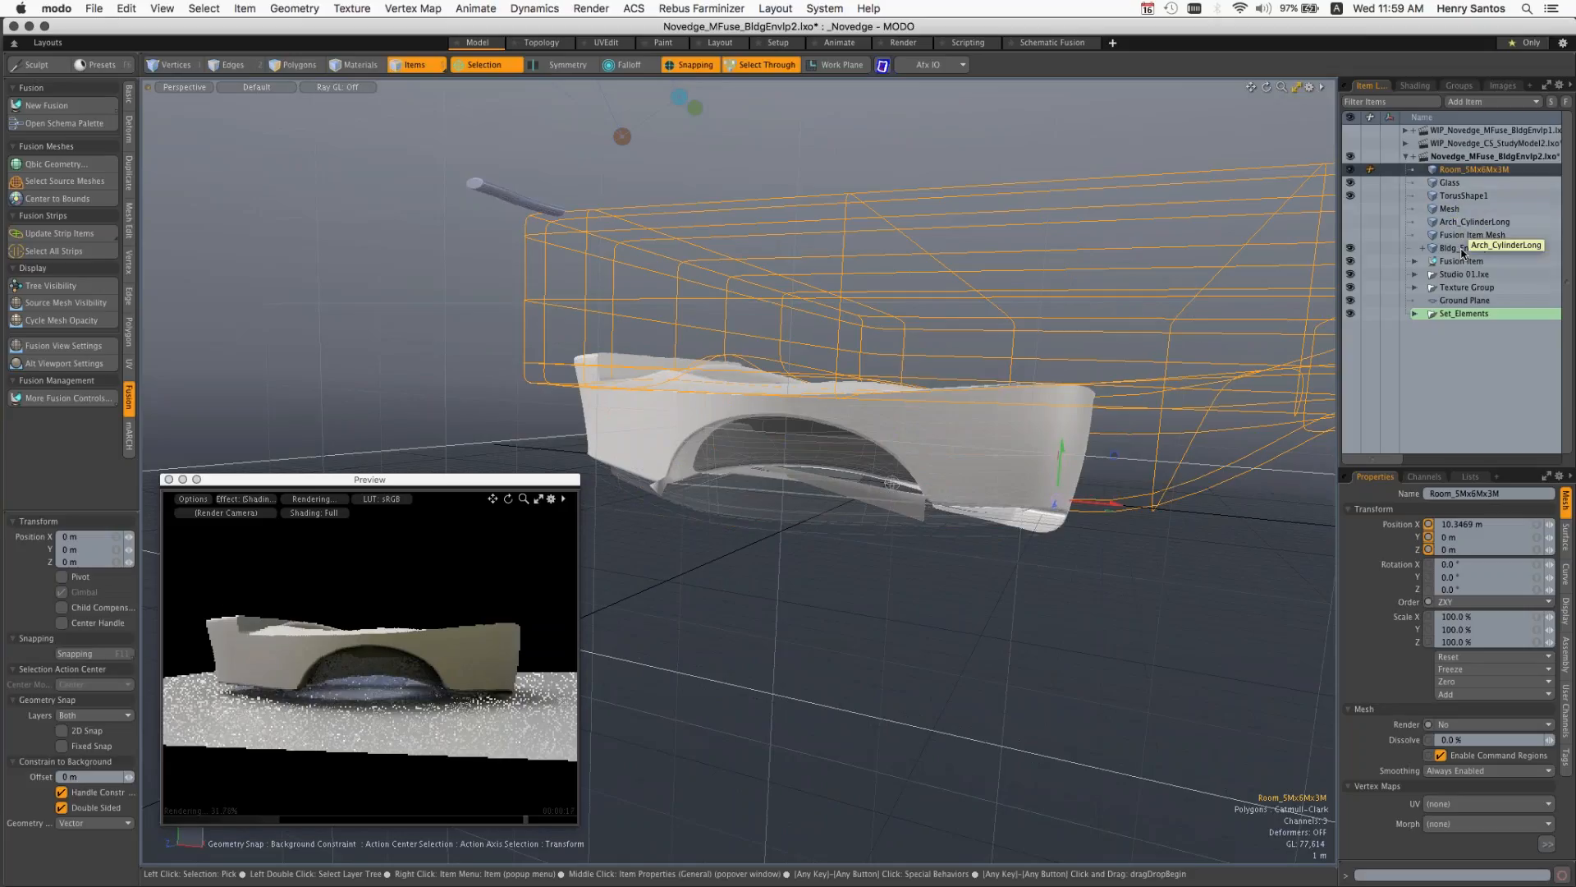
click(1459, 222)
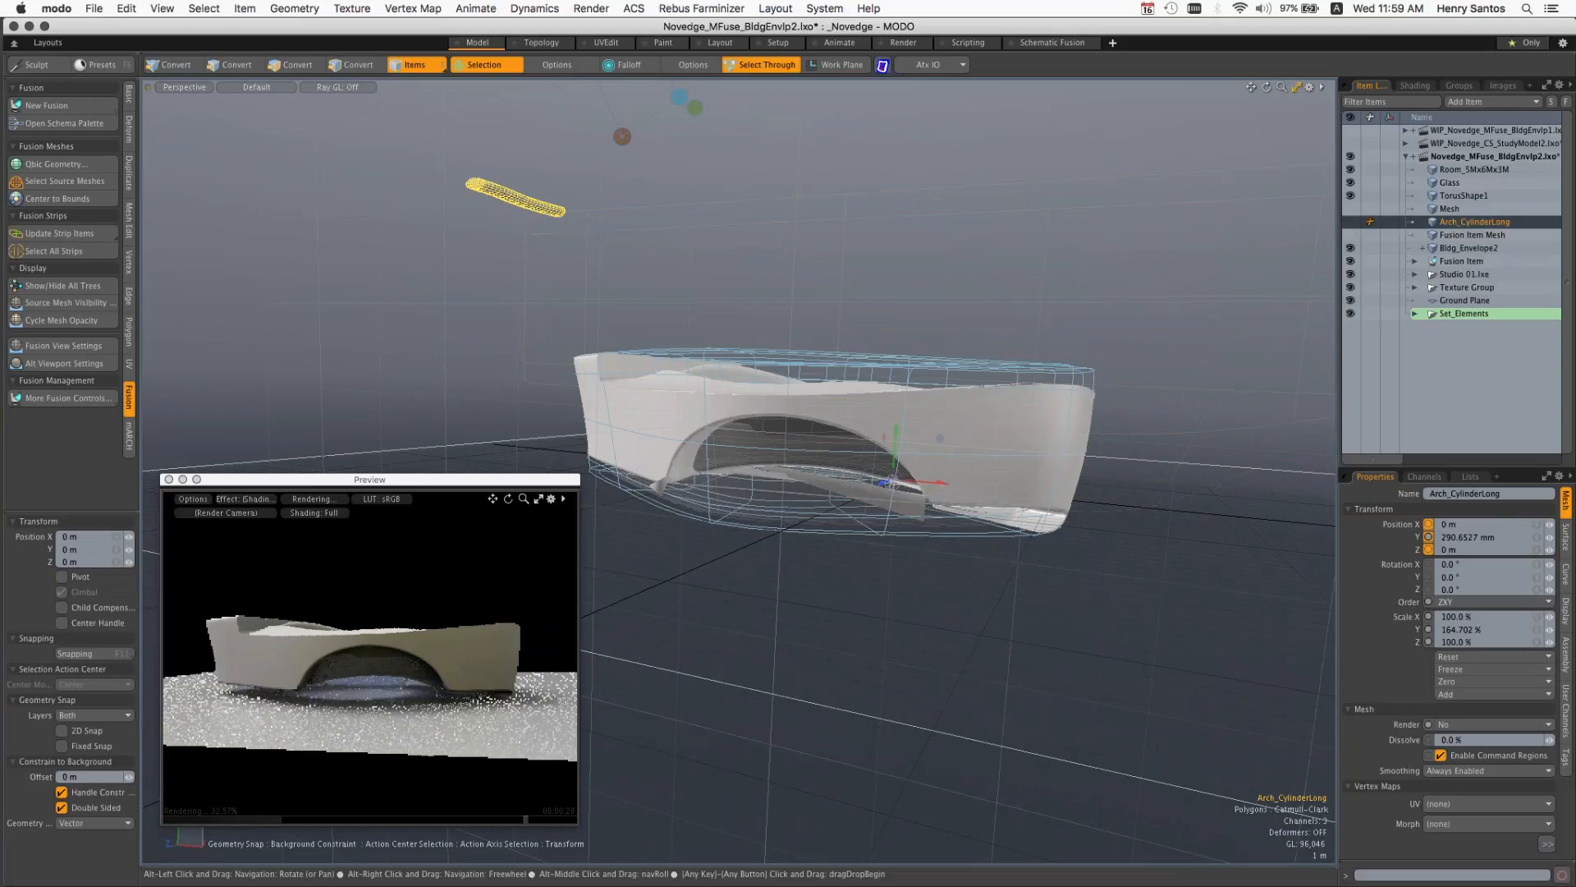
alt+drag(812, 493, 1033, 485)
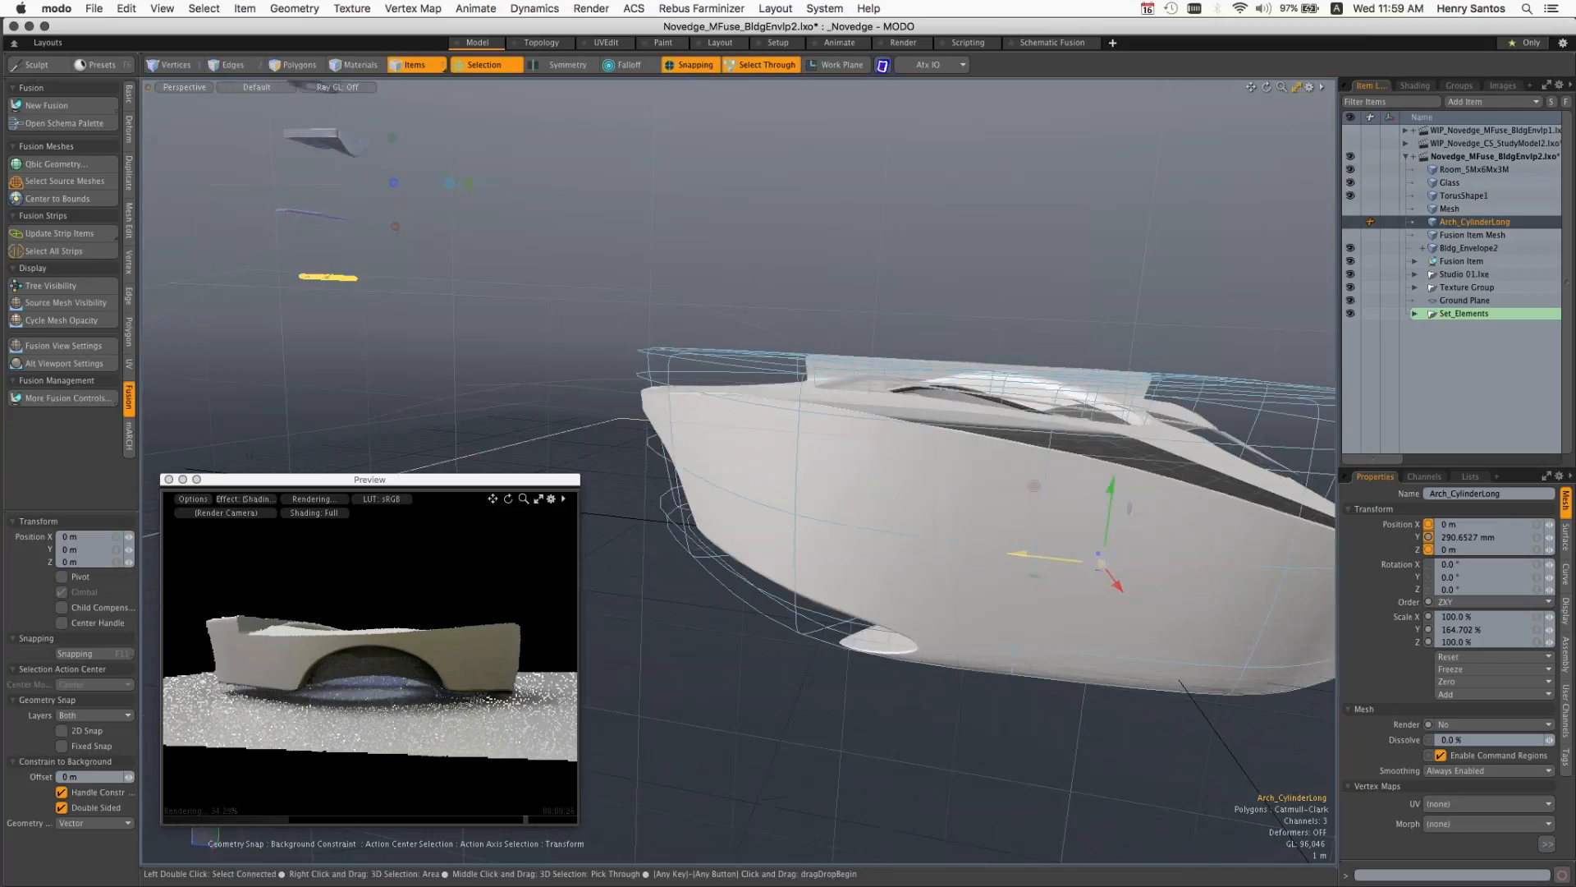
drag(1100, 565, 1059, 561)
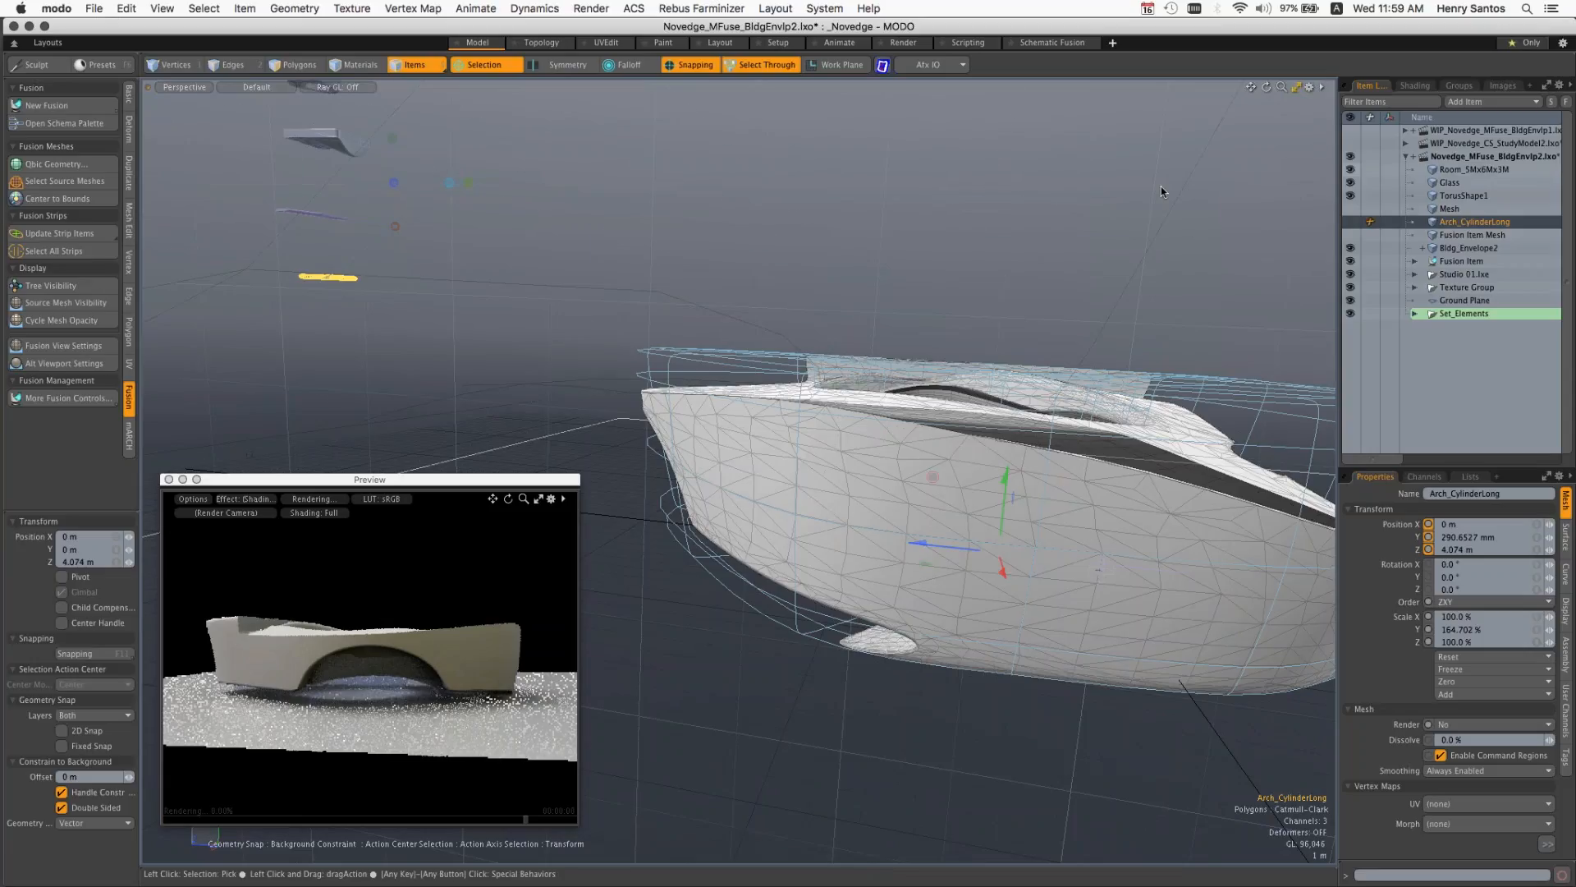
Step: Raise the Arch_CylinderLong mesh to about 4.6 m in Y so it cuts higher through the envelope
ctrl+alt+drag(1161, 185, 1264, 197)
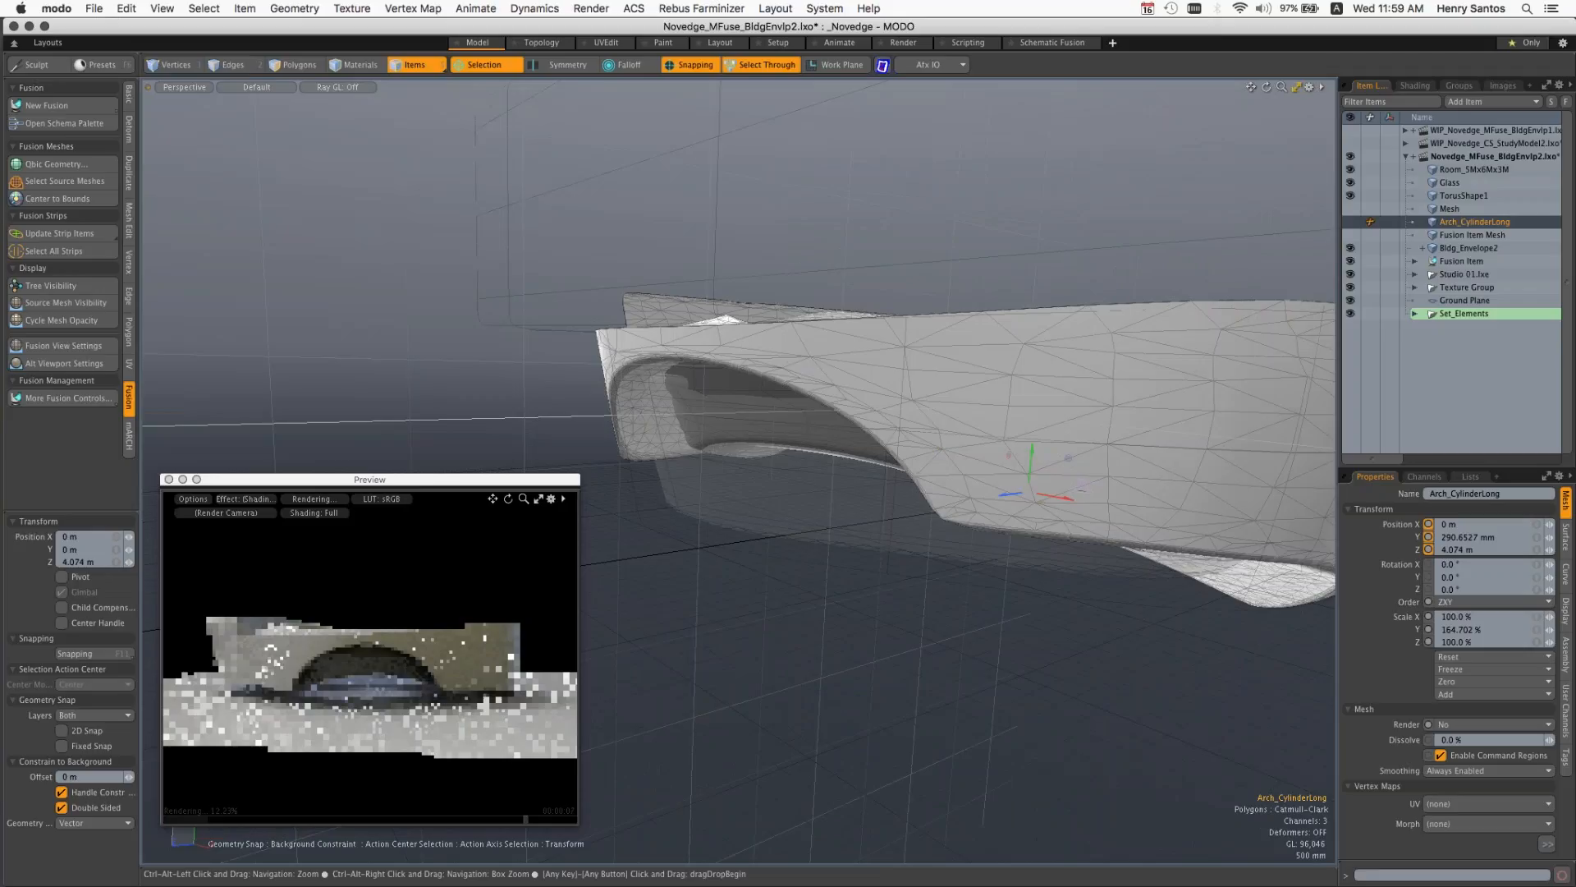
alt+drag(1264, 197, 1313, 197)
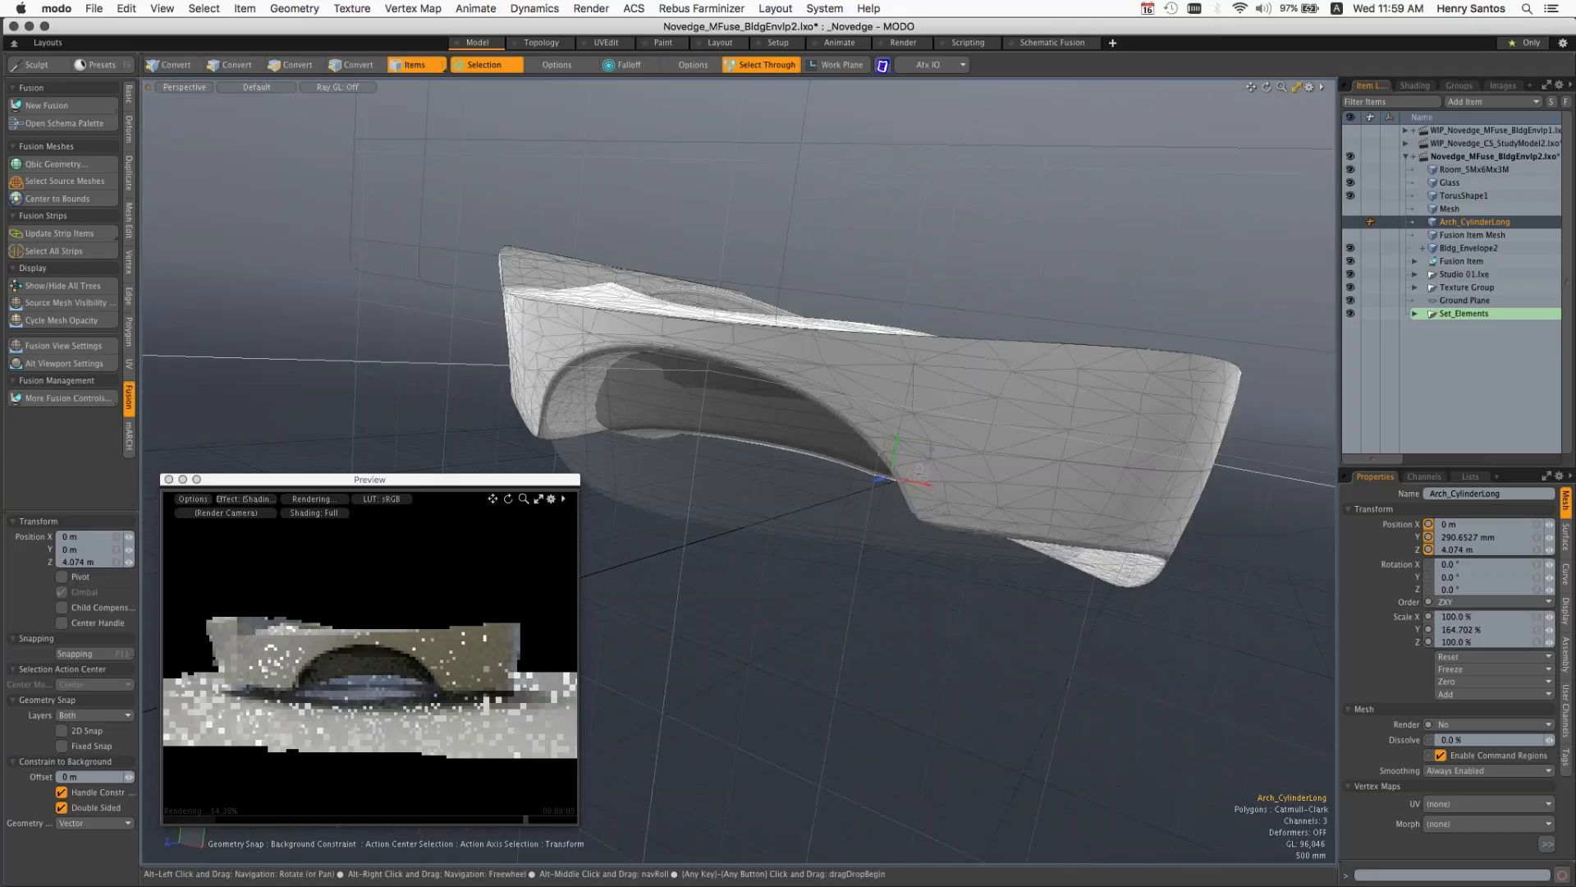
drag(896, 443, 607, 445)
Step: Close the render preview window and collapse the Novedge_MFuse_BldgEnvlp2.lxo scene in the item list
click(169, 479)
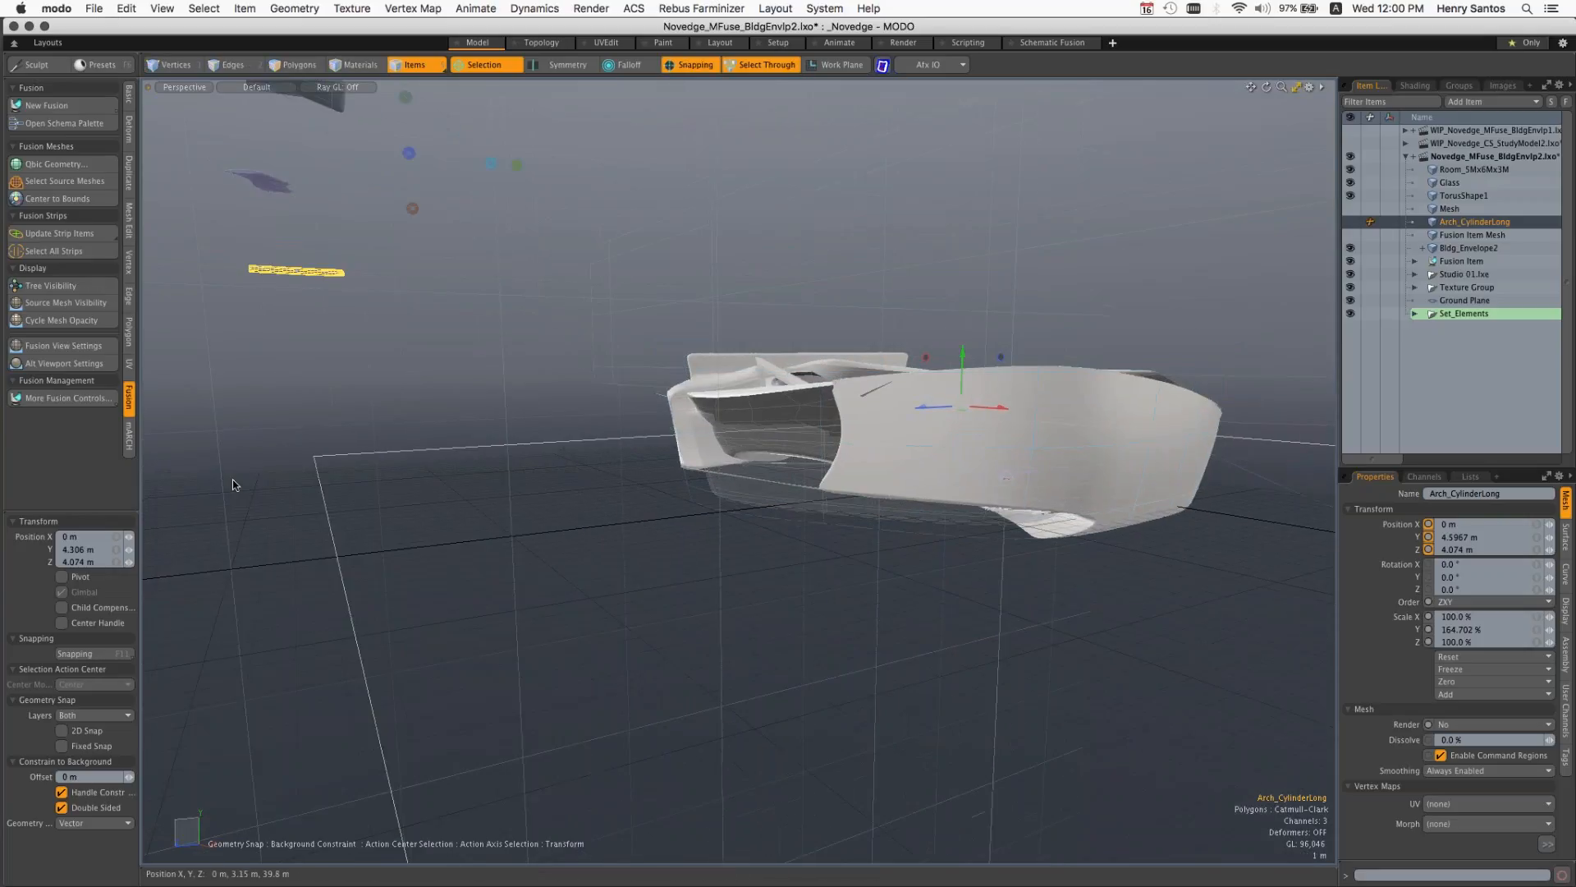
key(alt)
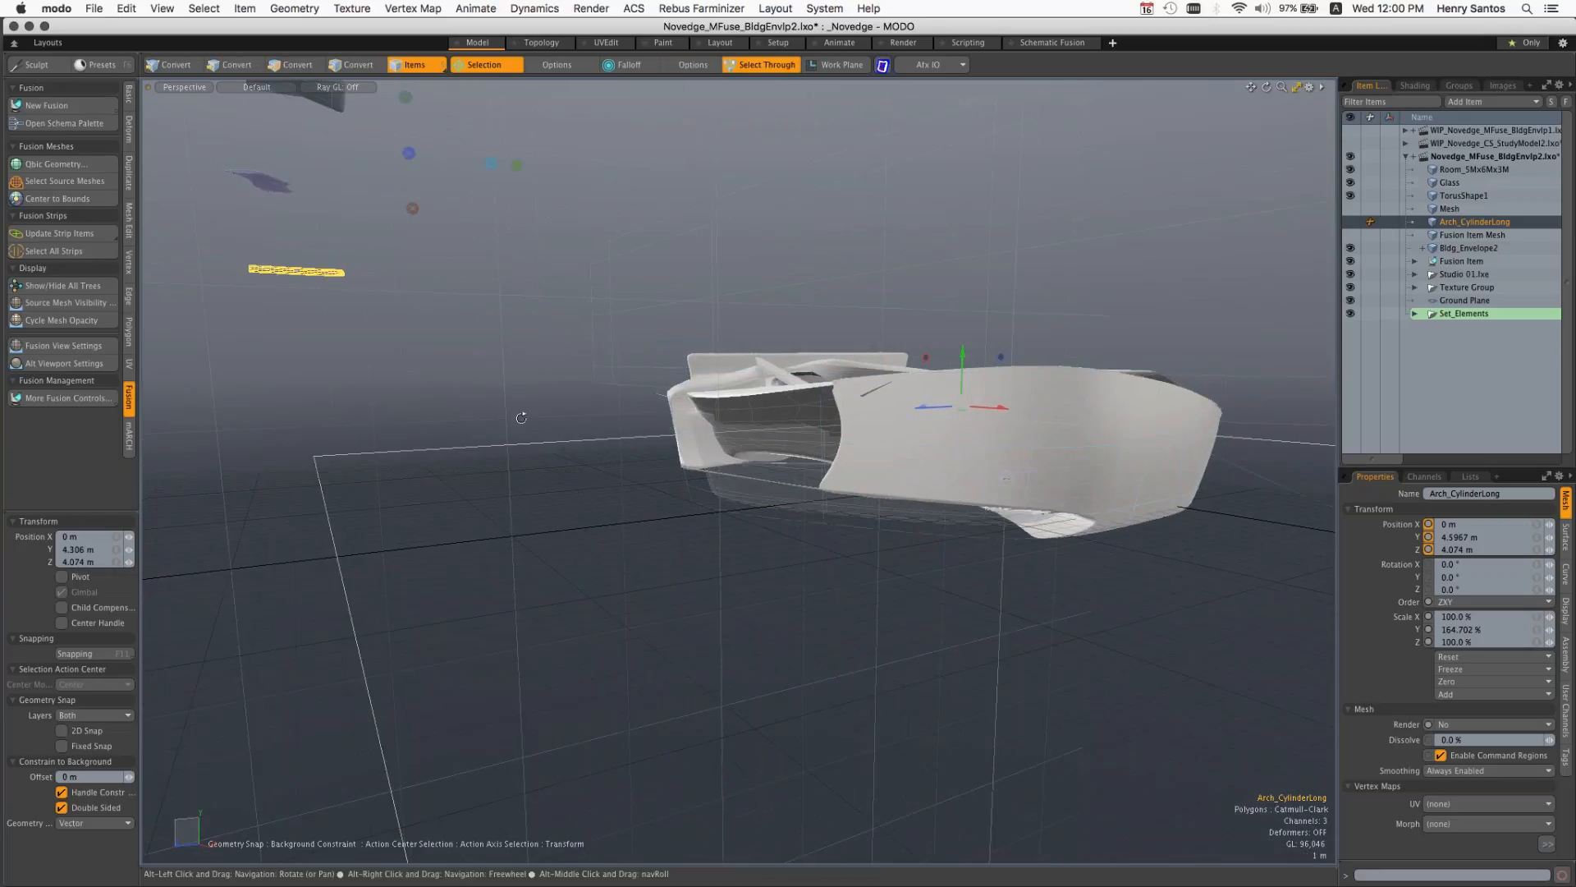
alt+drag(521, 418, 425, 459)
alt+shift+drag(425, 459, 427, 526)
click(1405, 156)
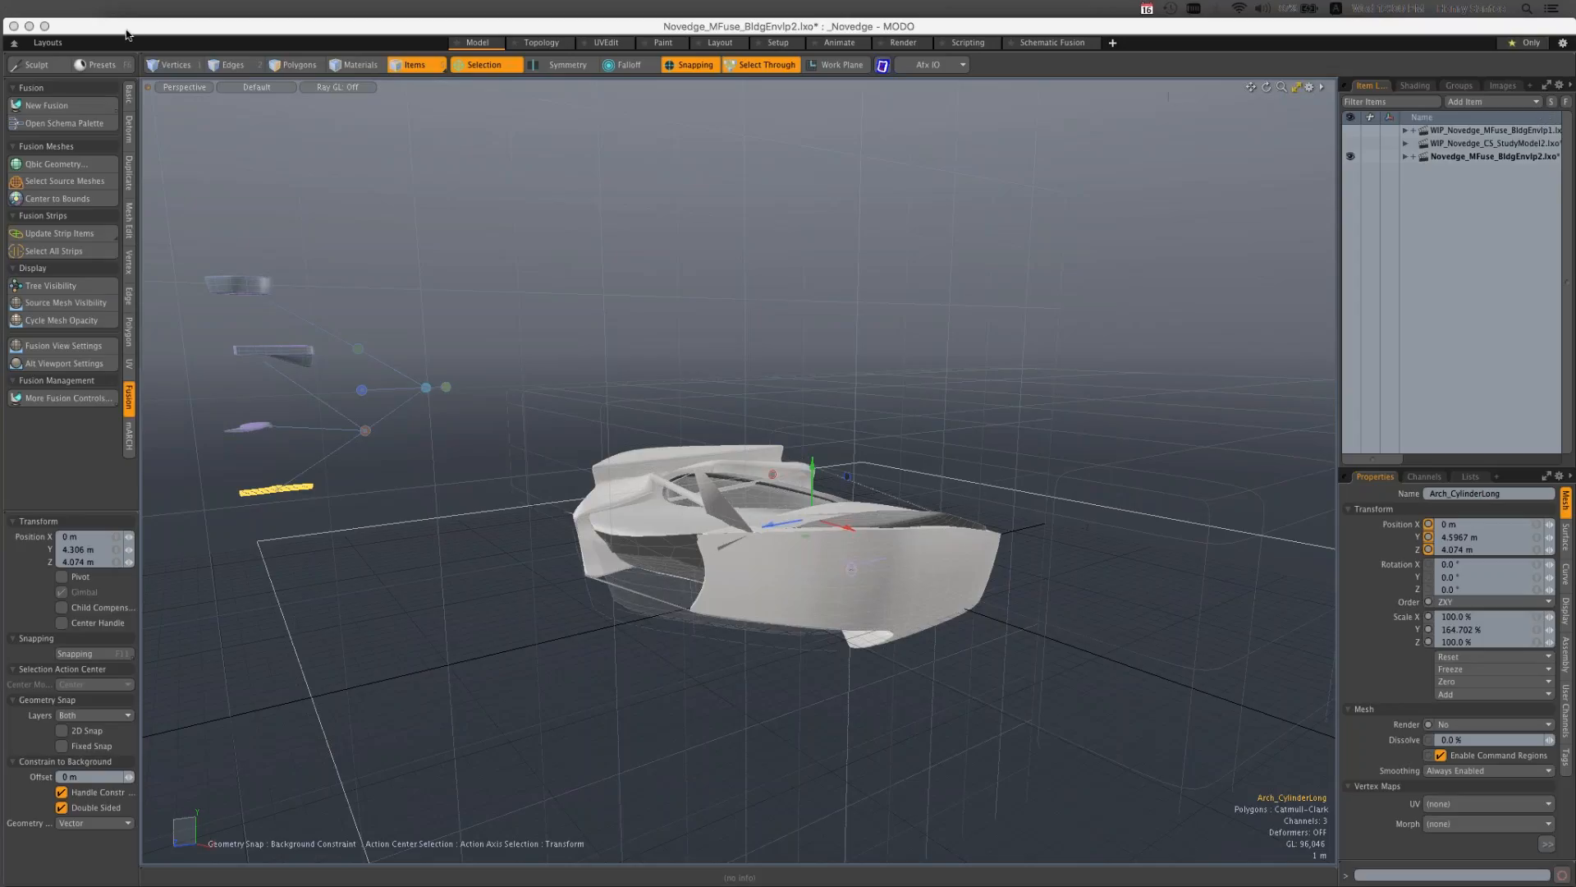
Step: Revert Novedge_MFuse_BldgEnvlp2.lxo to its saved version, accepting the loss of unsaved changes
mouse_move(95, 7)
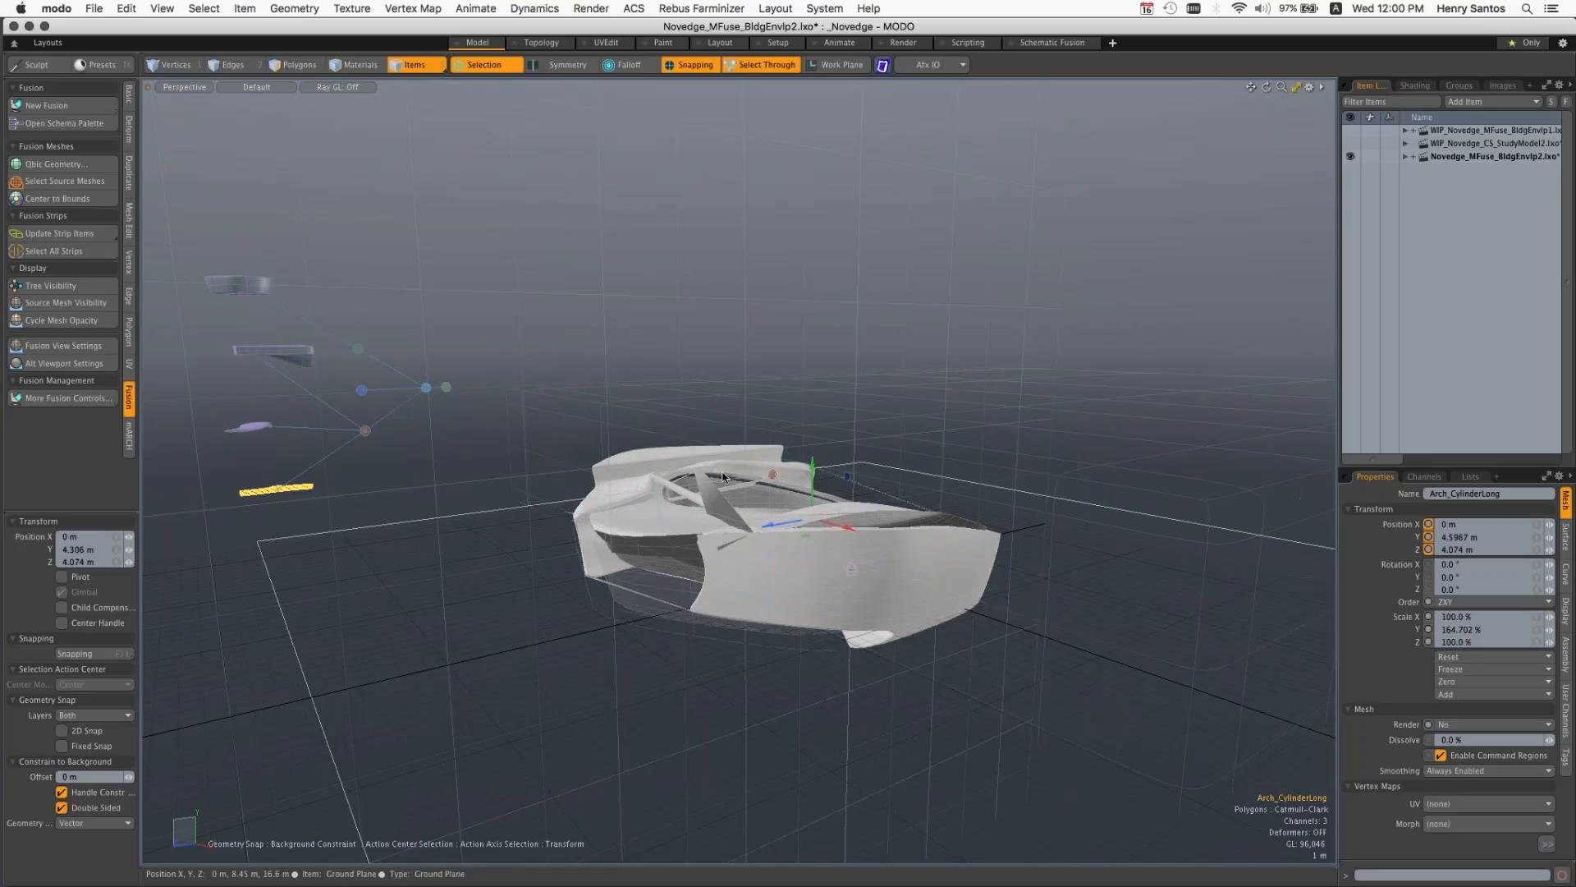
key(alt)
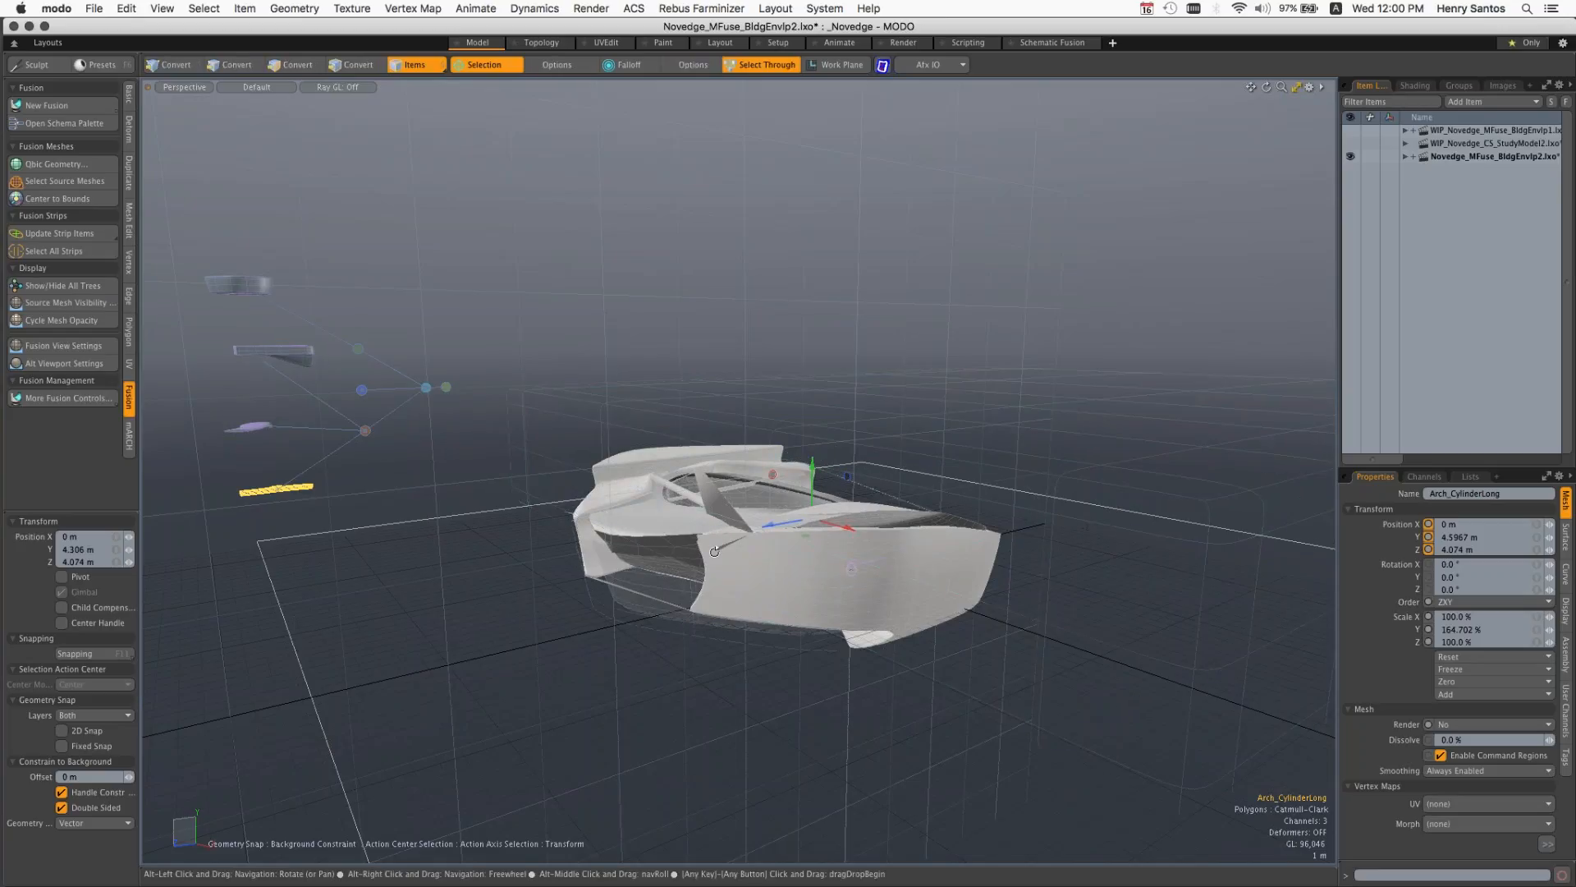
alt+drag(714, 551, 791, 536)
click(94, 8)
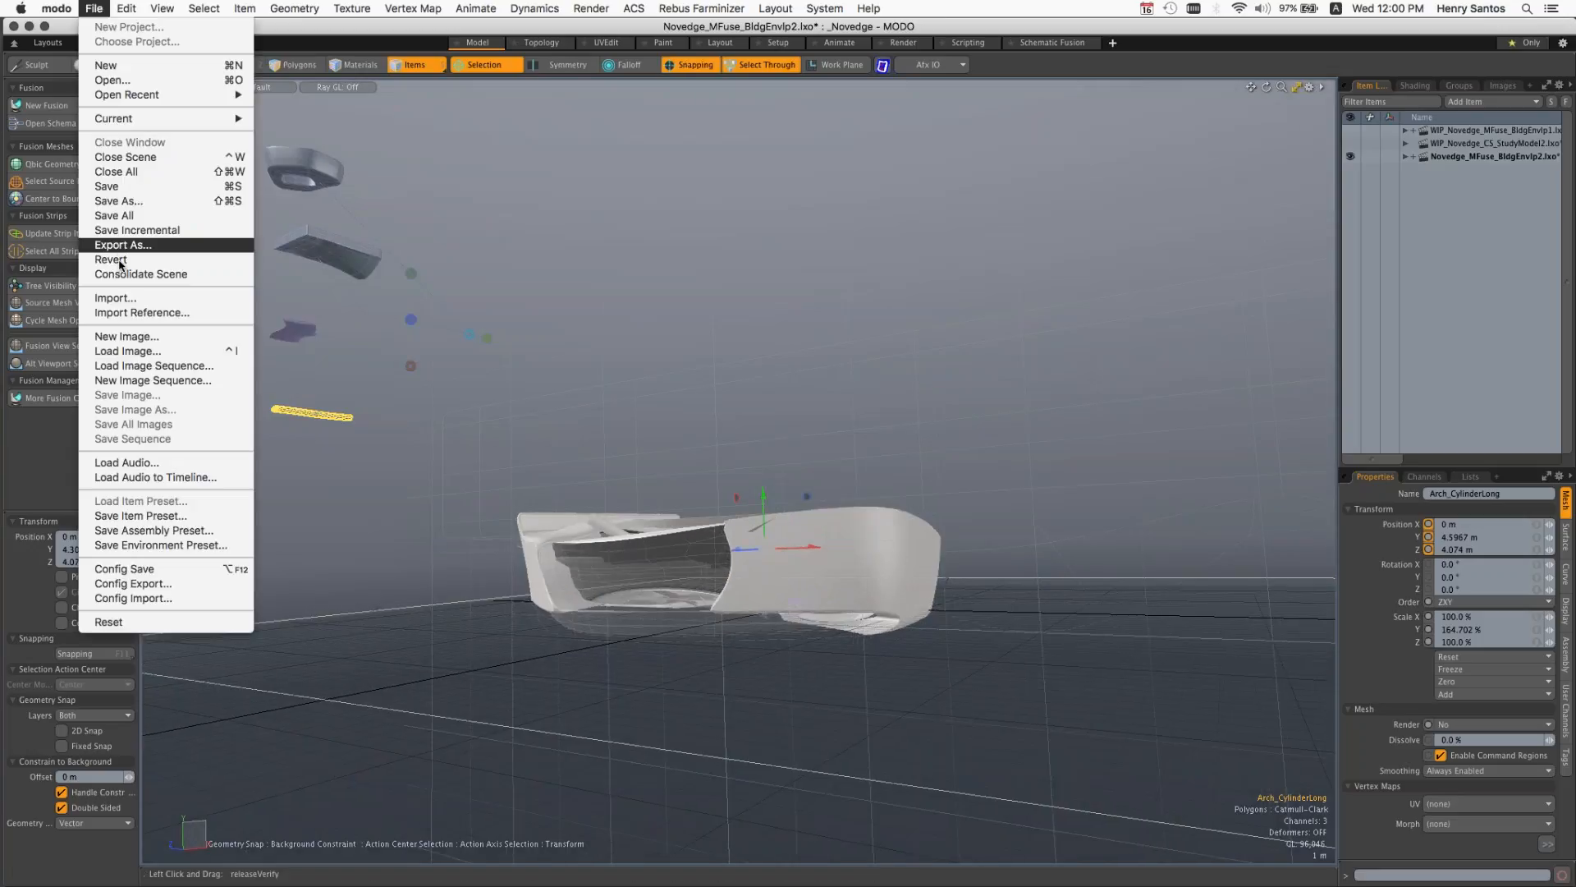
click(170, 266)
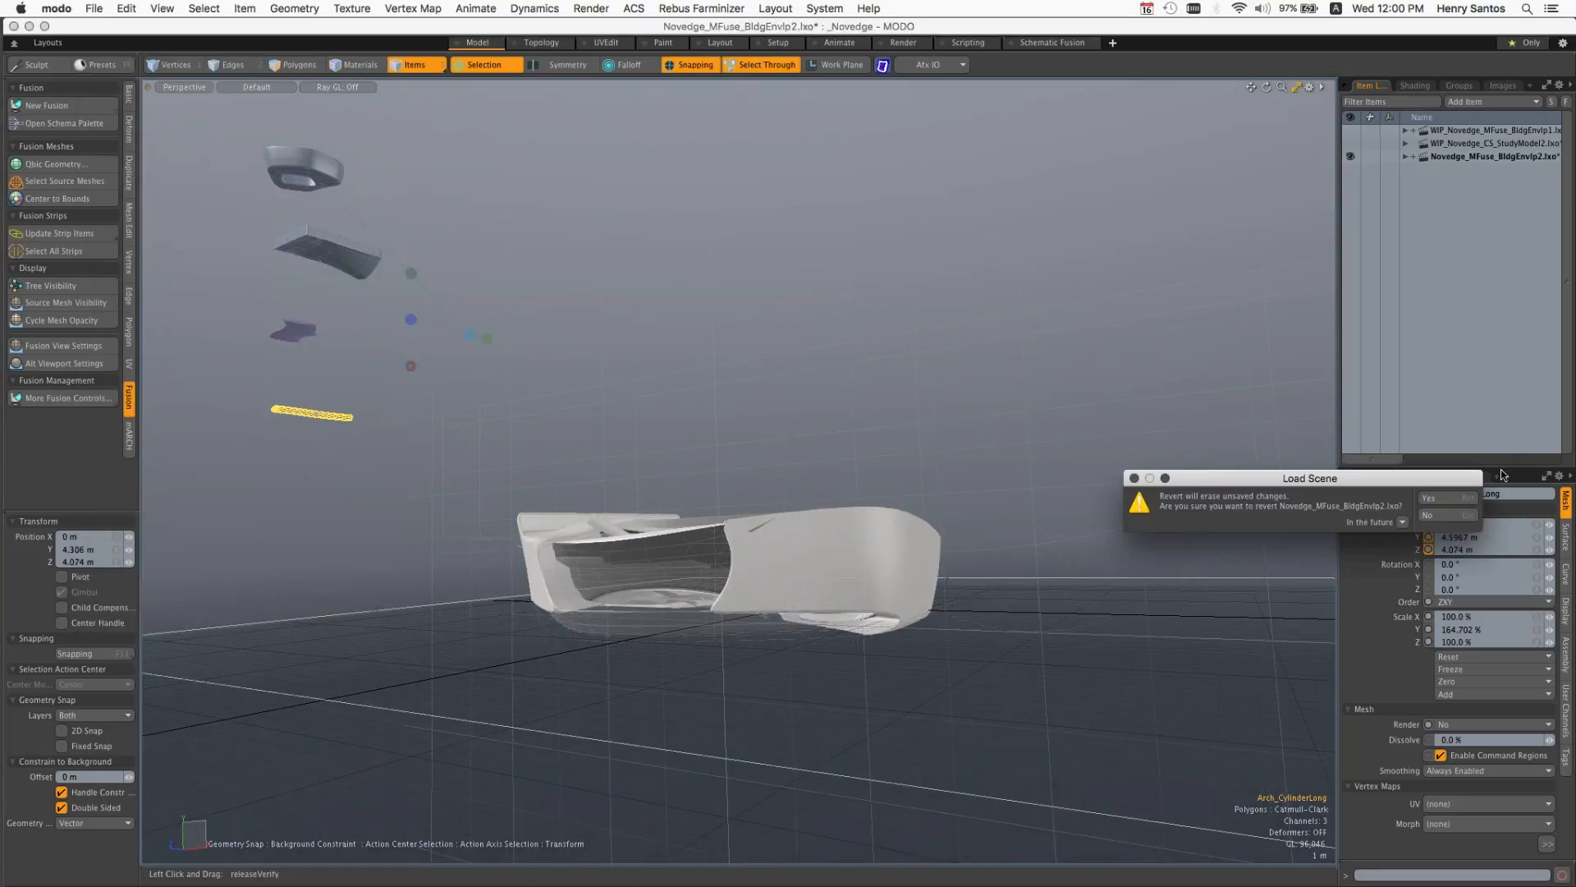
click(1443, 497)
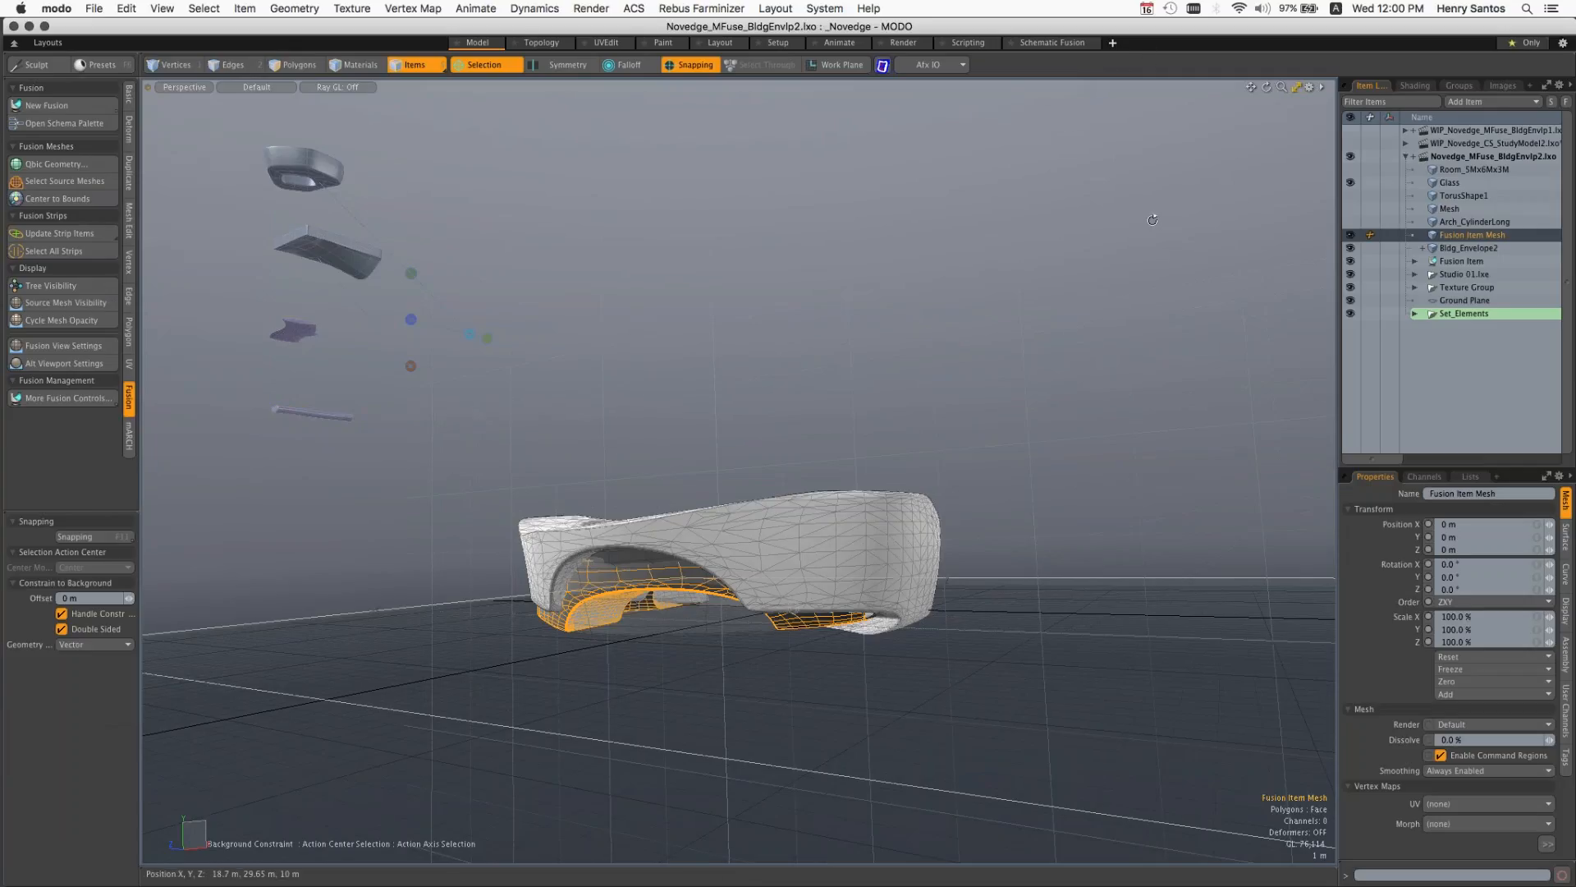
key(alt)
alt+drag(1162, 224, 968, 525)
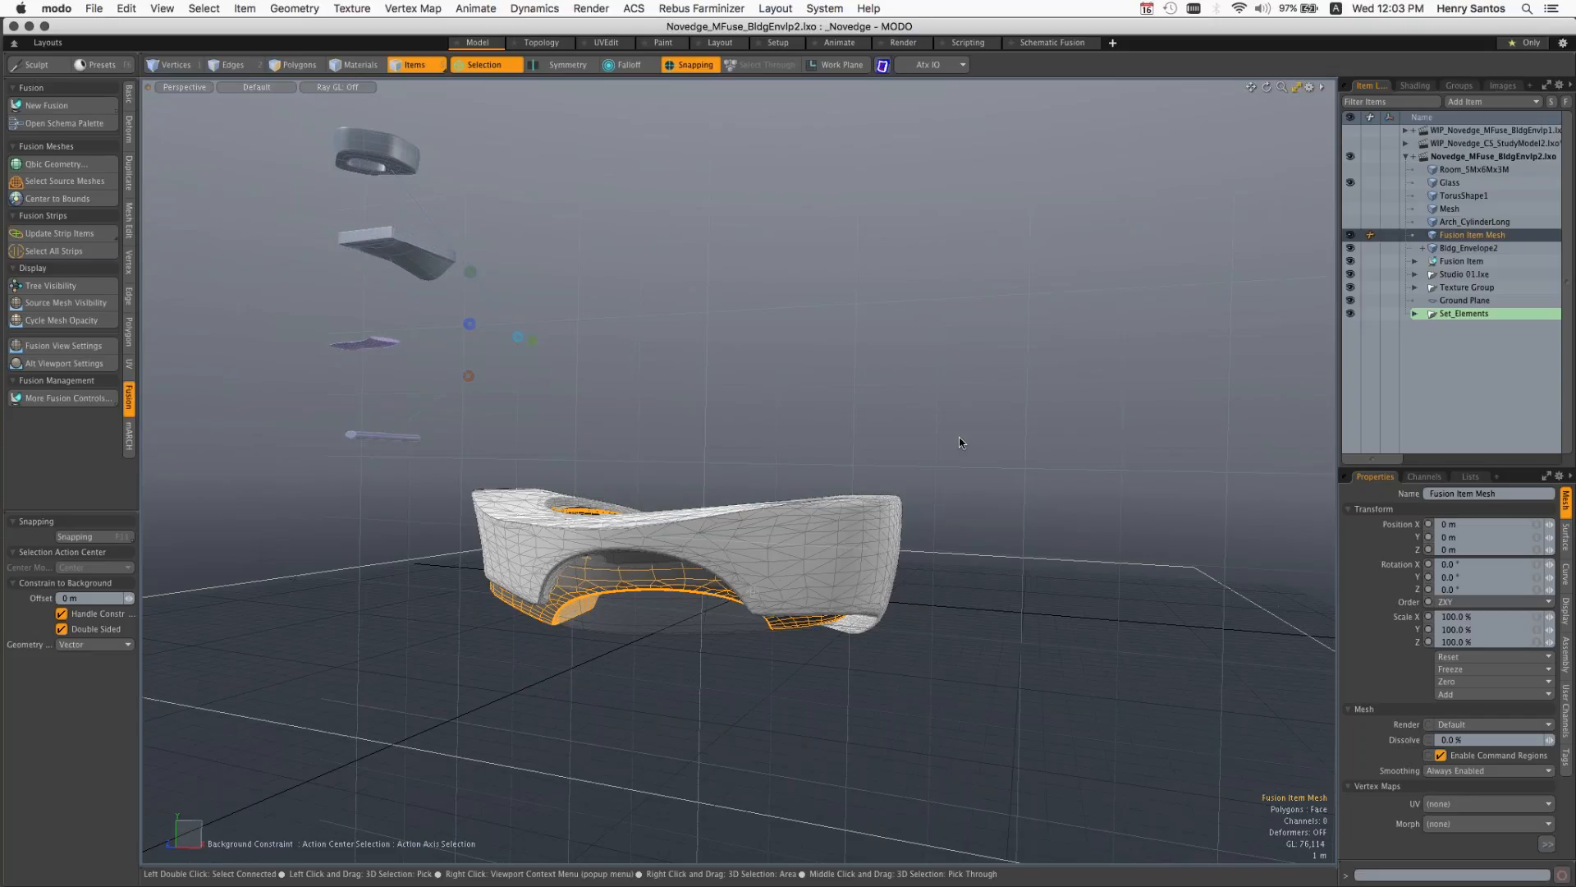
Step: Switch to Finder and bring the Reference folder's gallery back to its first architectural image
mouse_move(4, 173)
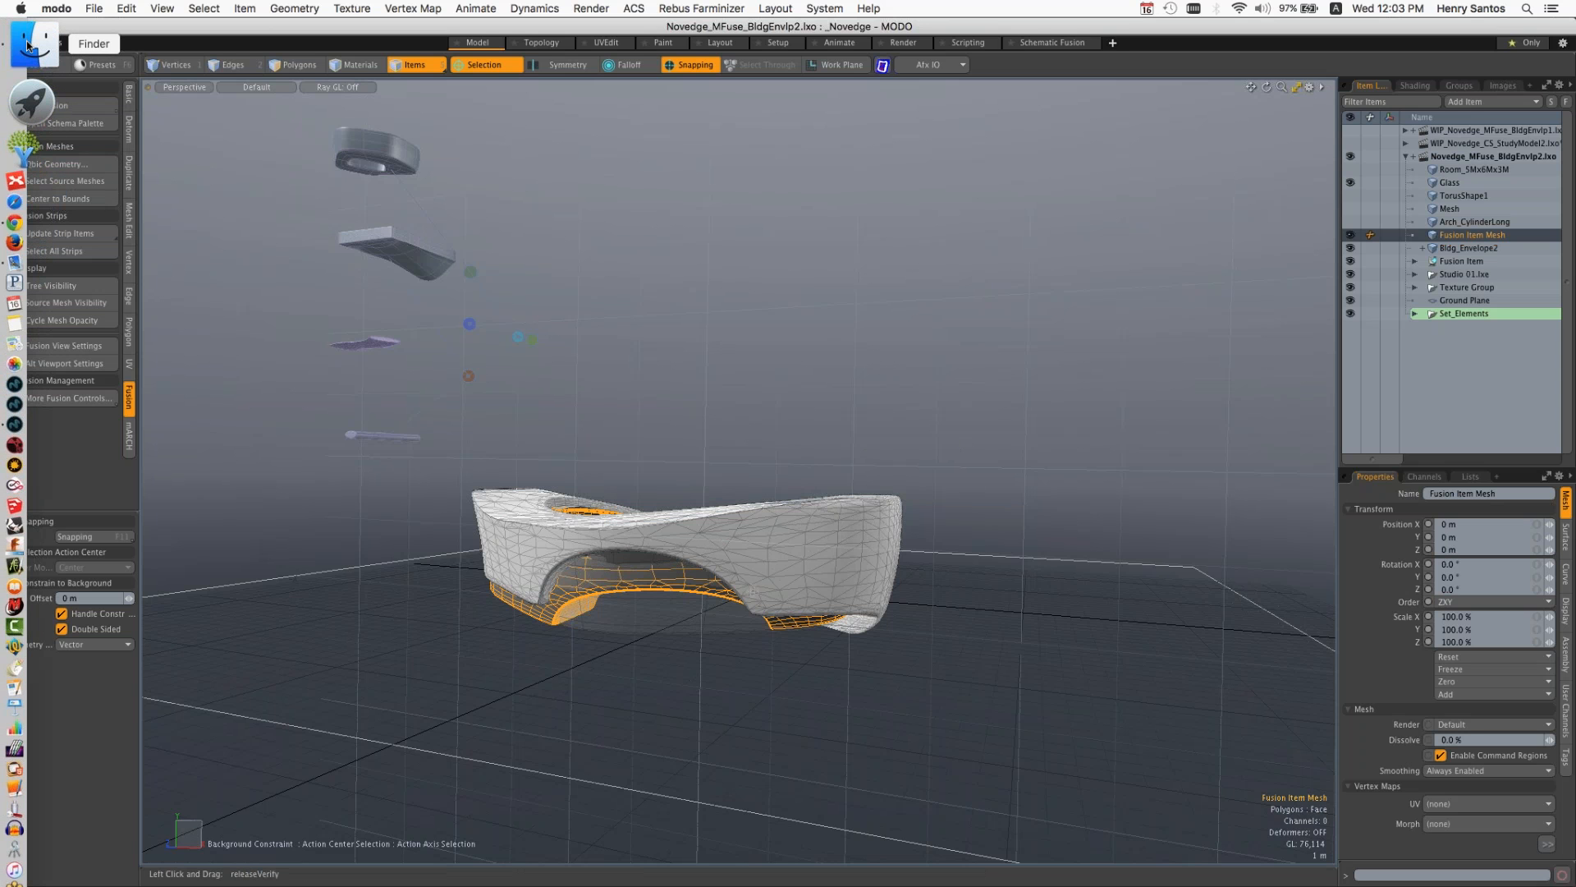
click(28, 46)
click(553, 46)
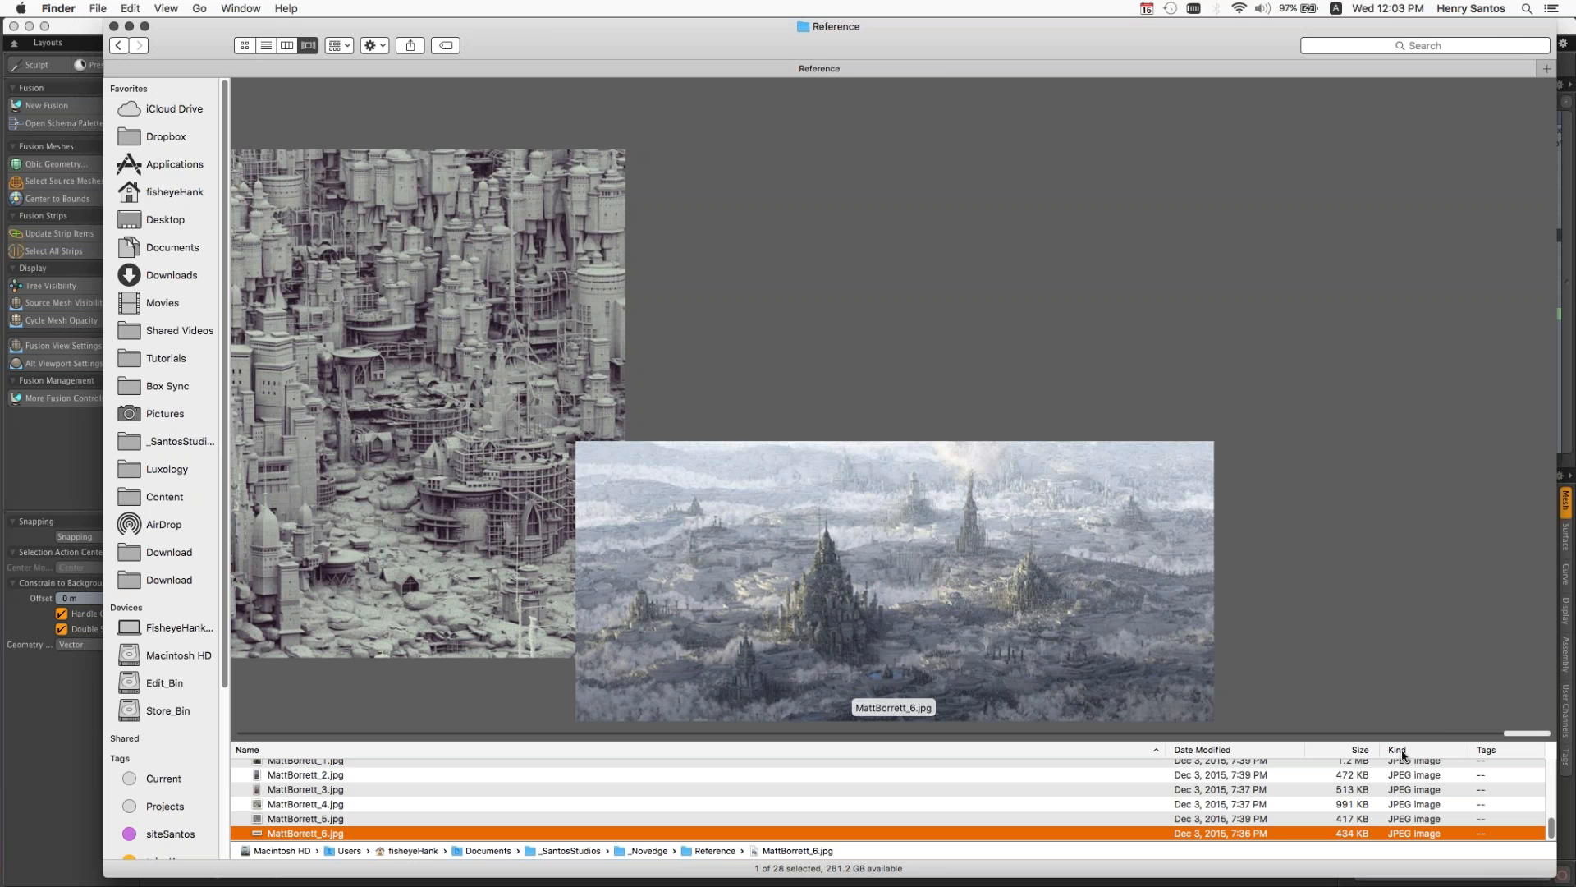
drag(1396, 734, 263, 735)
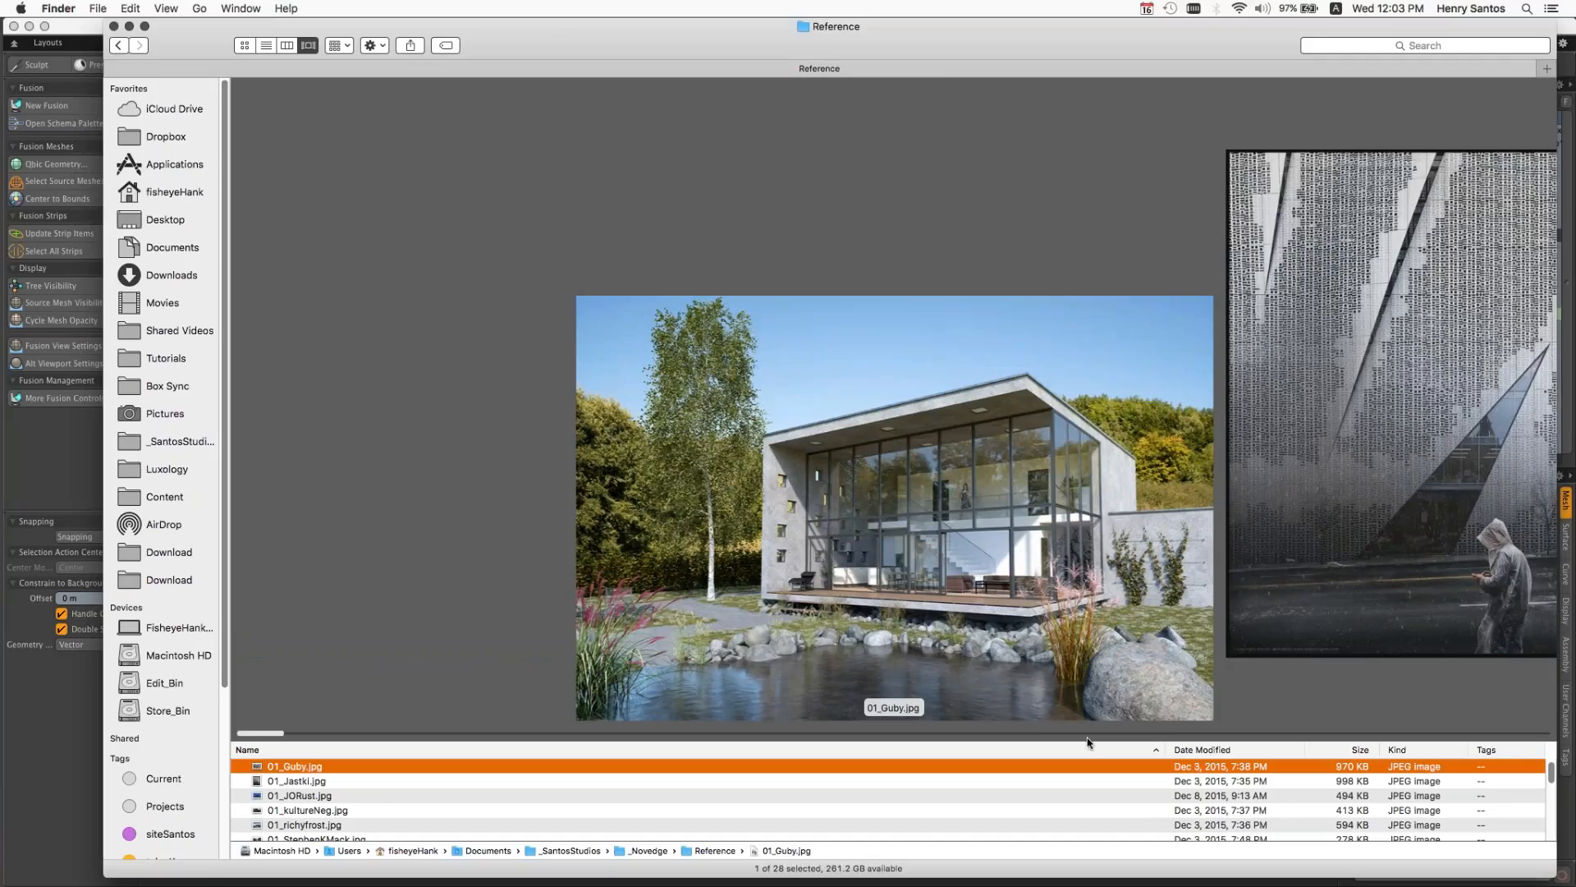
Step: Browse the Reference folder's images one by one, examining the architectural, cityscape and product renders through Gelmi_3.jpg, and leave Finder
key(Down)
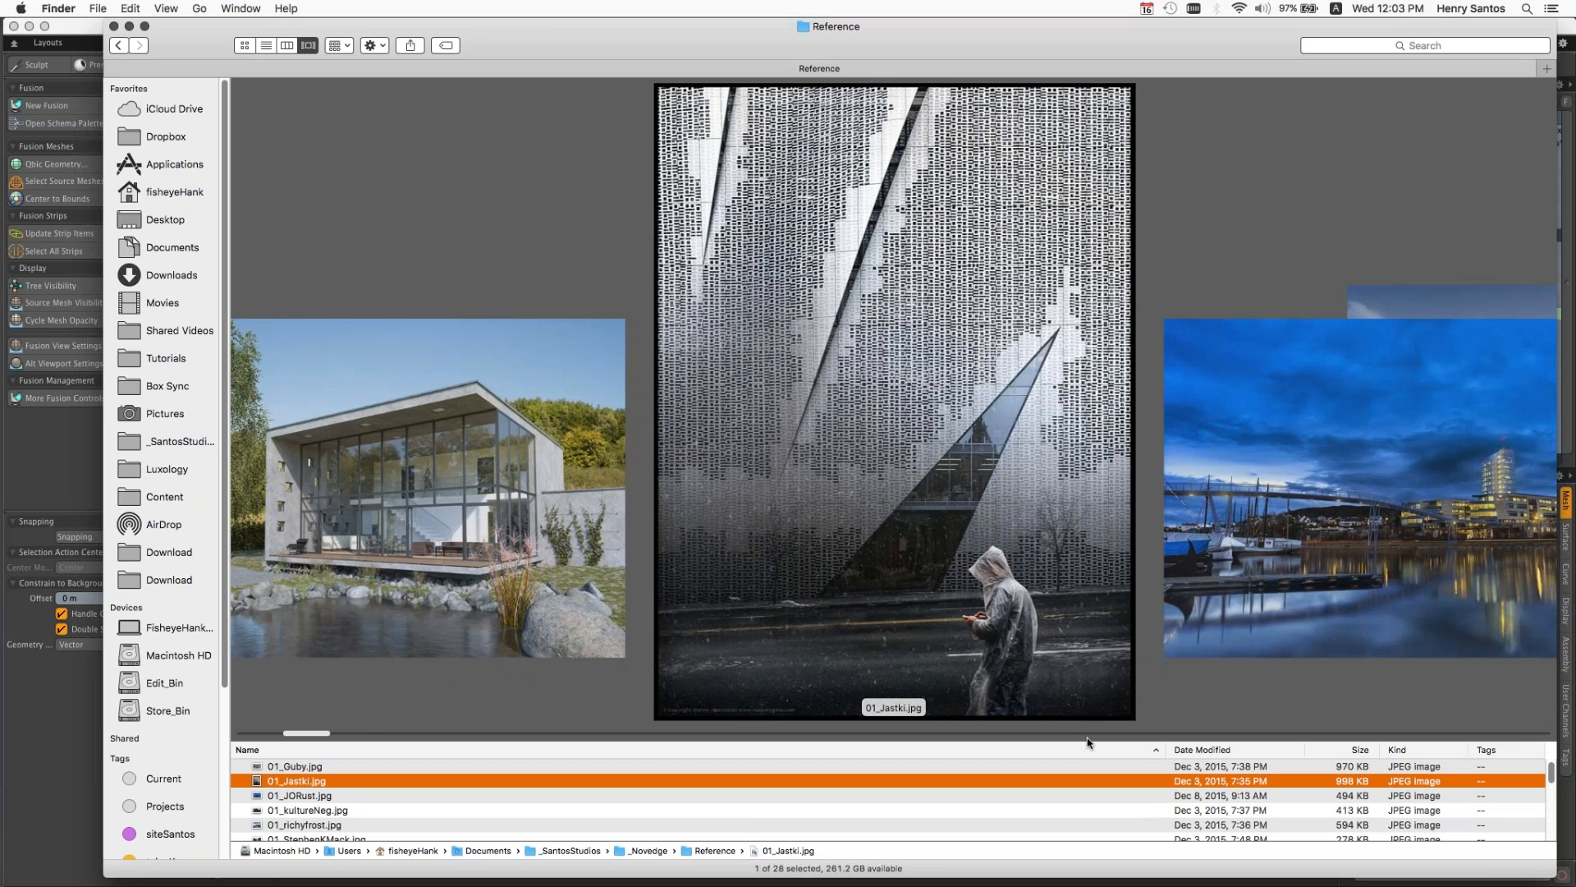
key(Down)
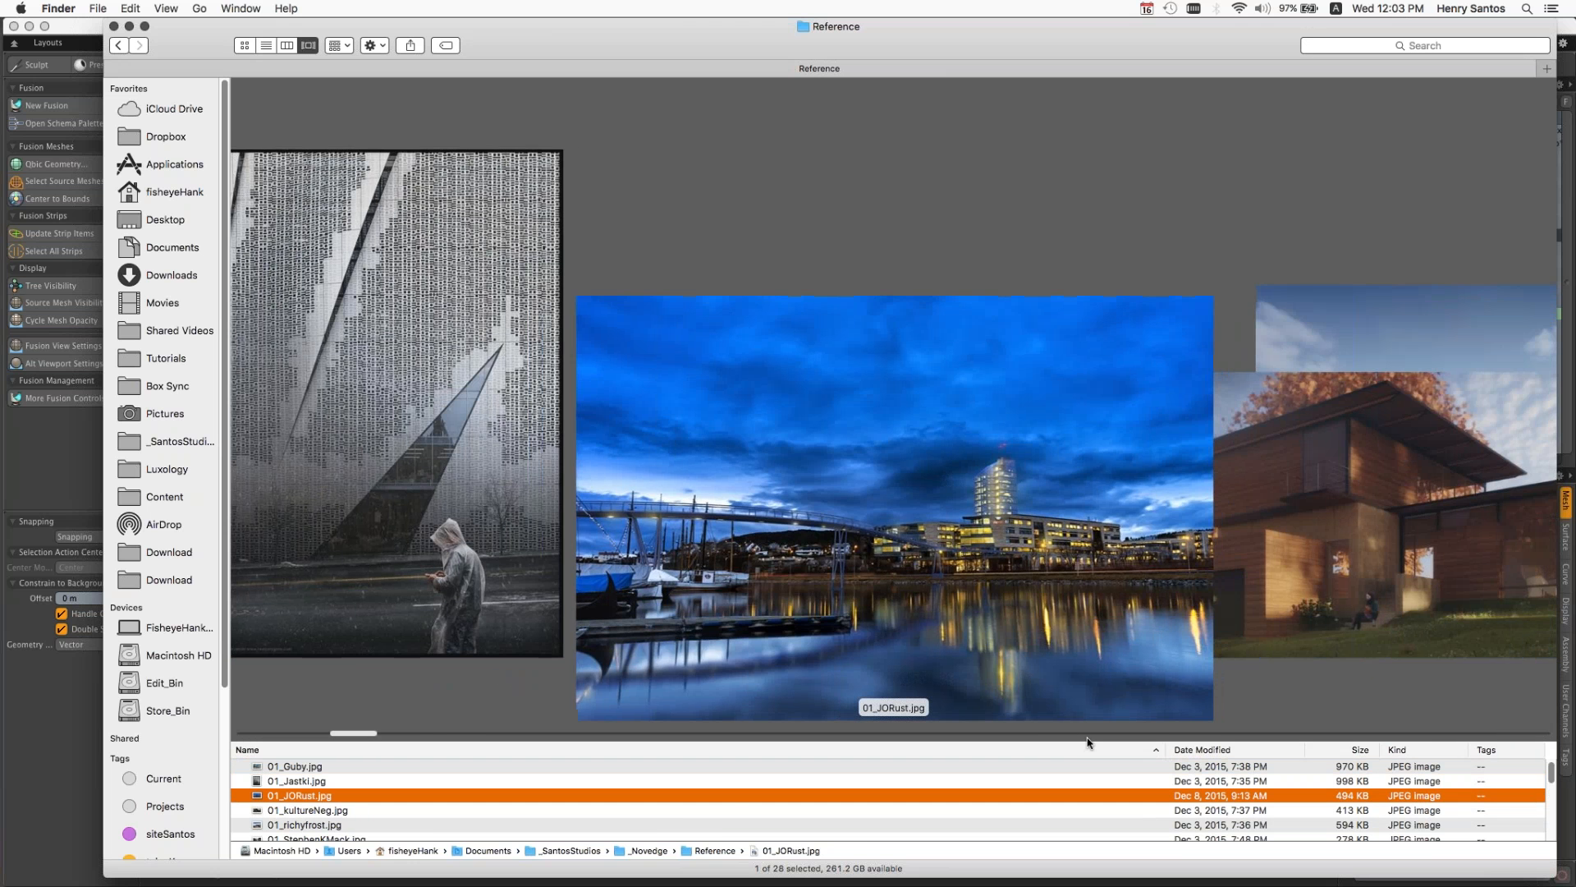
key(Down)
key(Down)
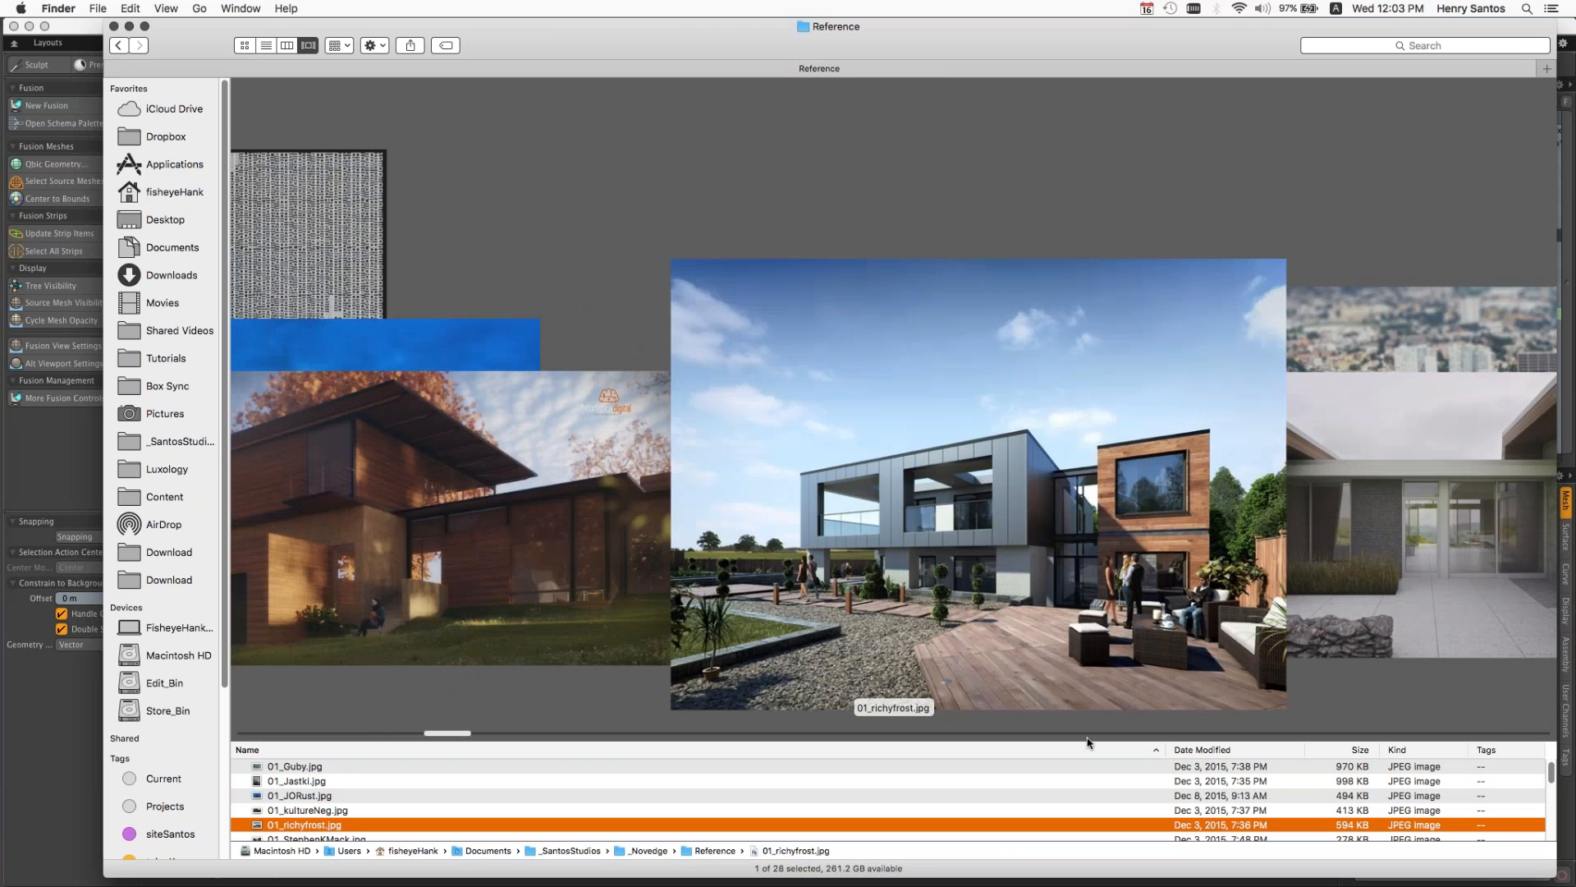
key(Down)
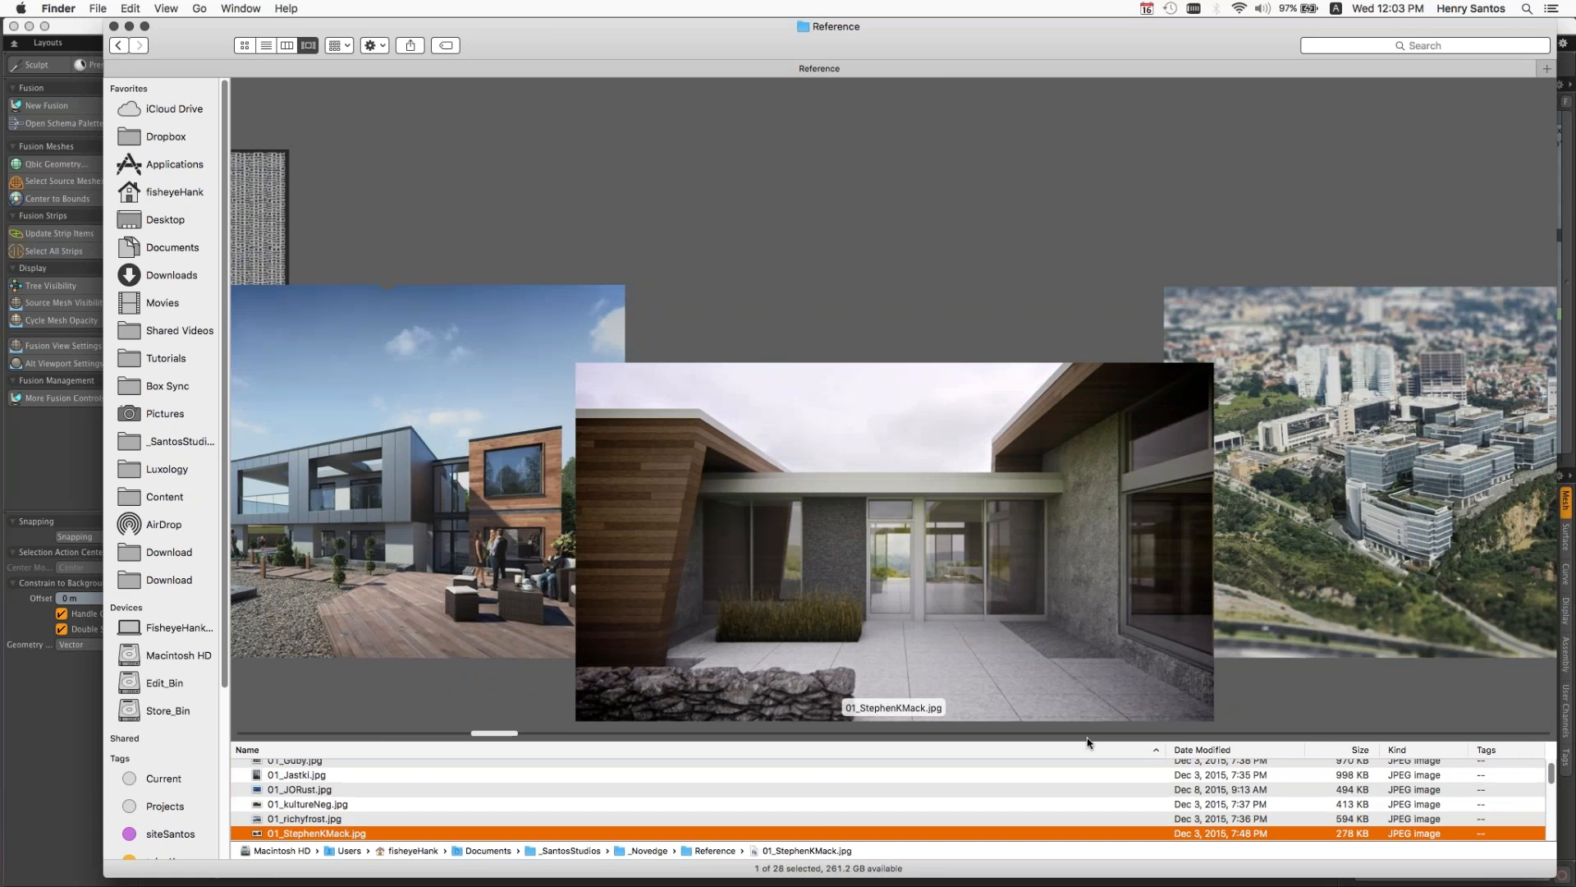
key(Down)
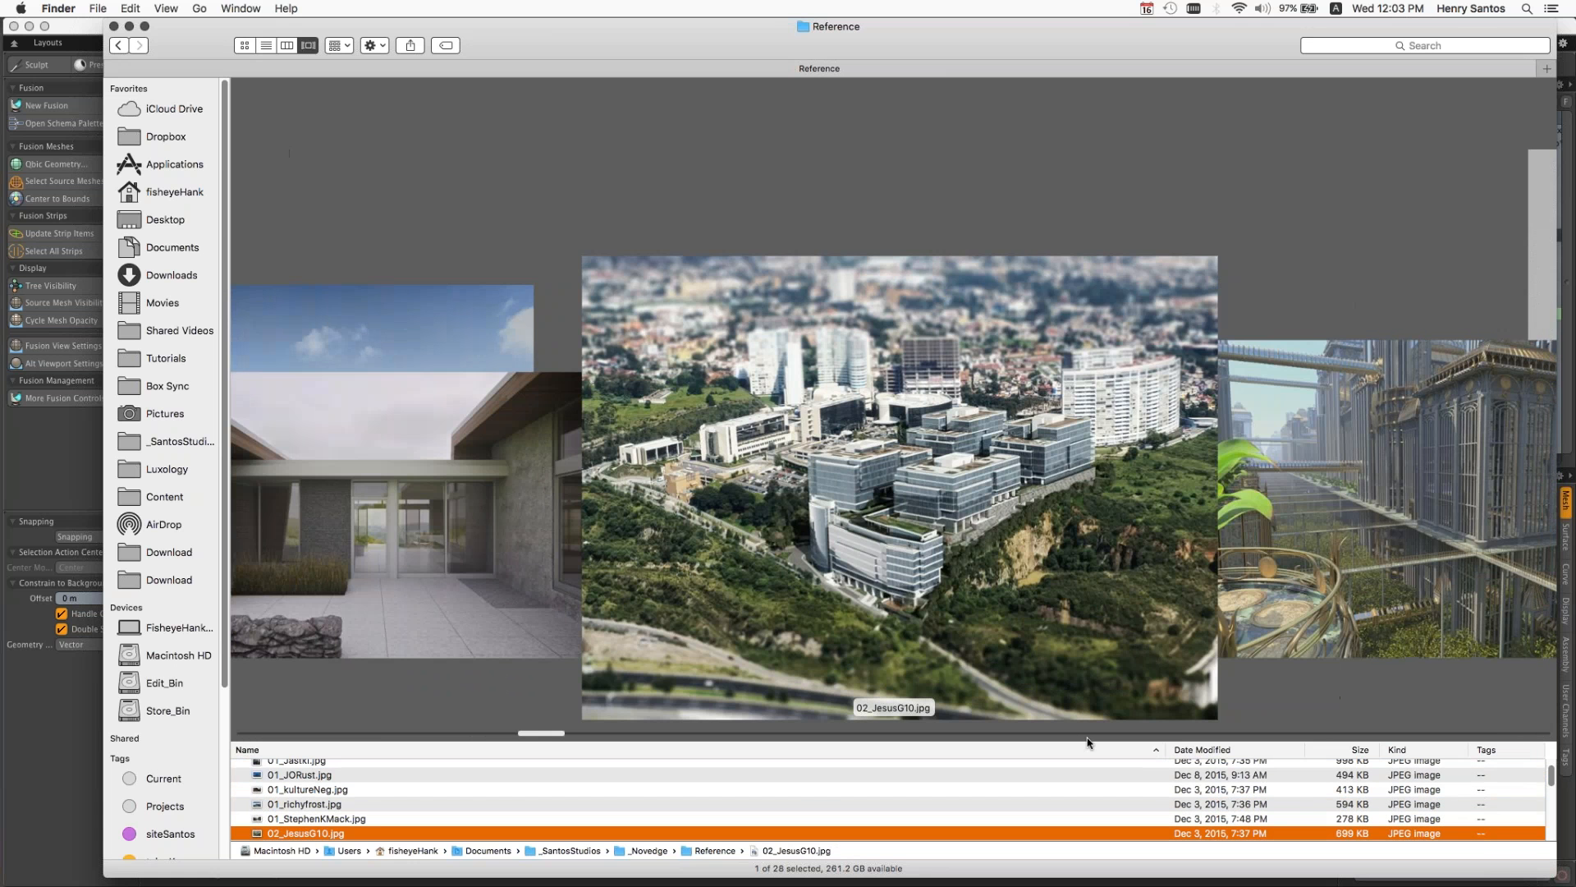
key(Down)
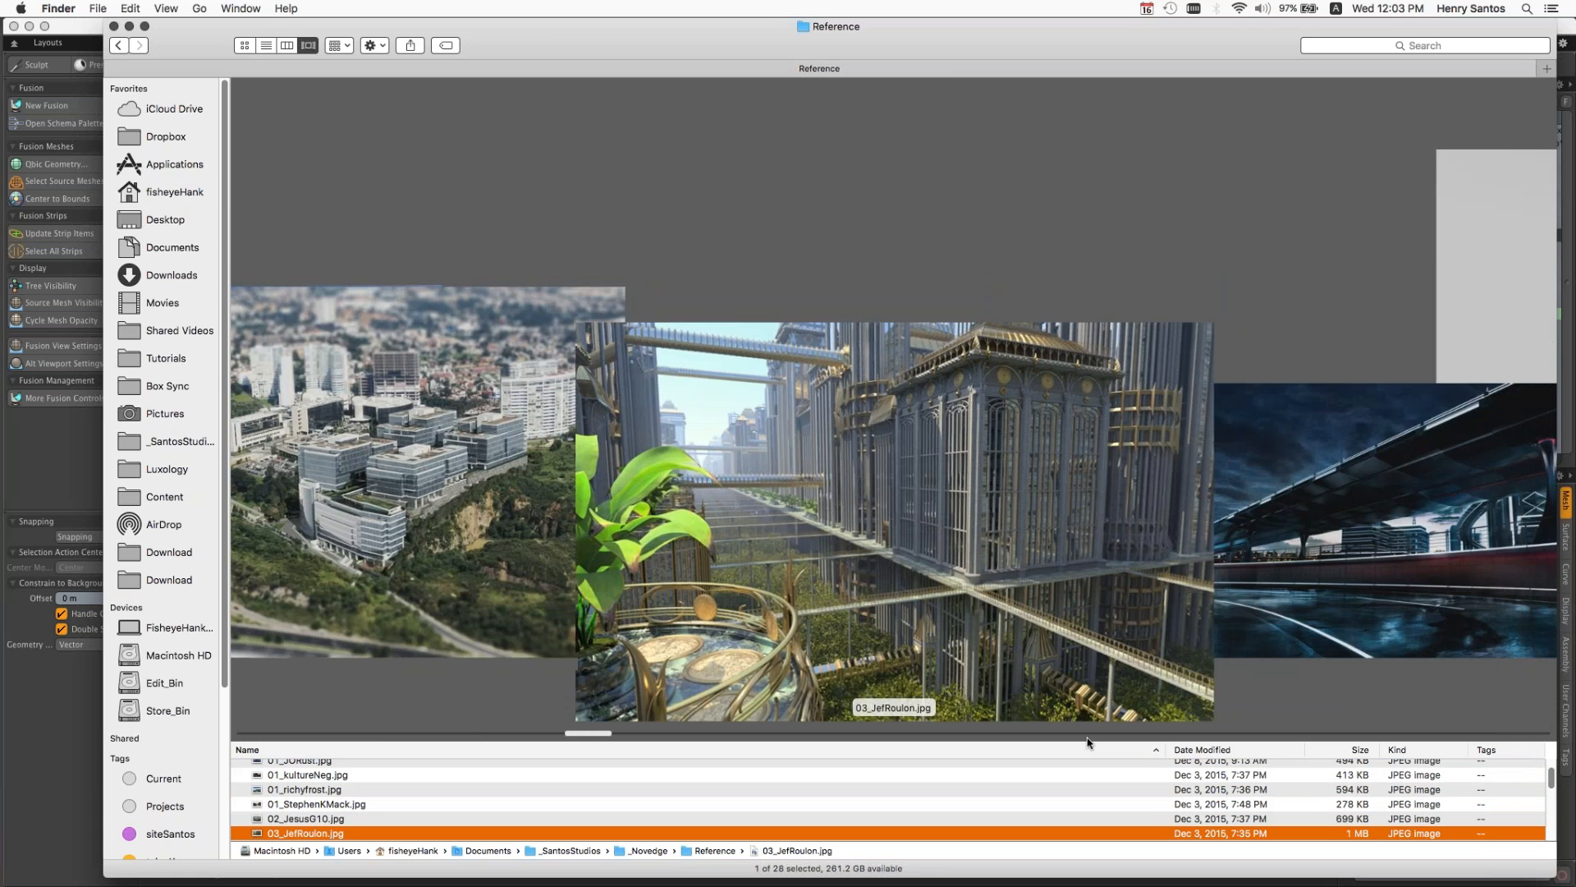
key(Down)
key(Down)
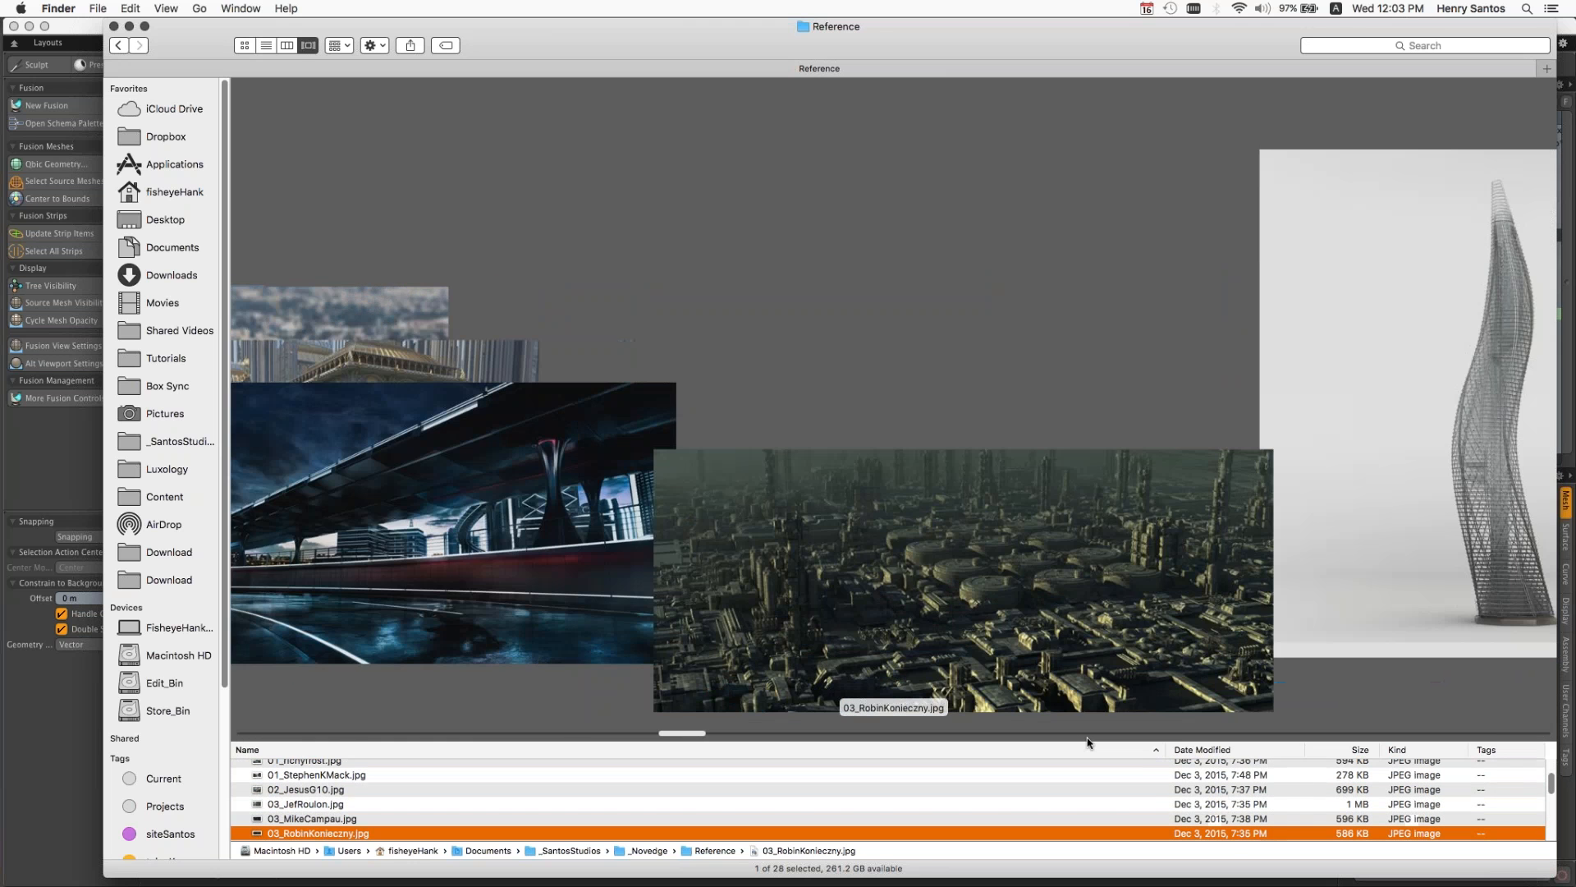
key(Down)
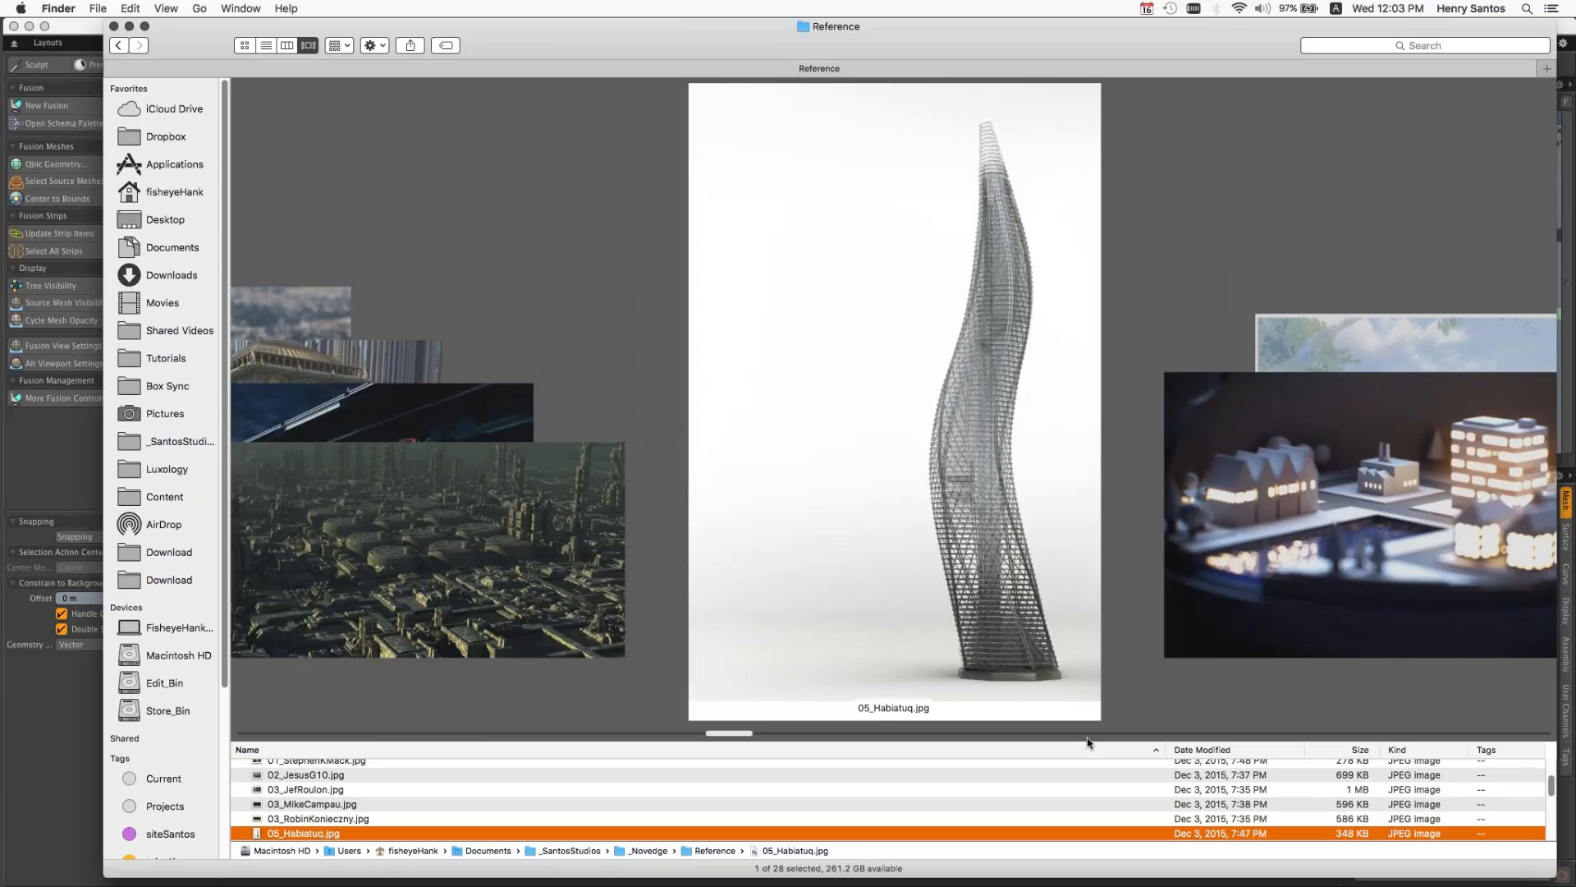
key(Down)
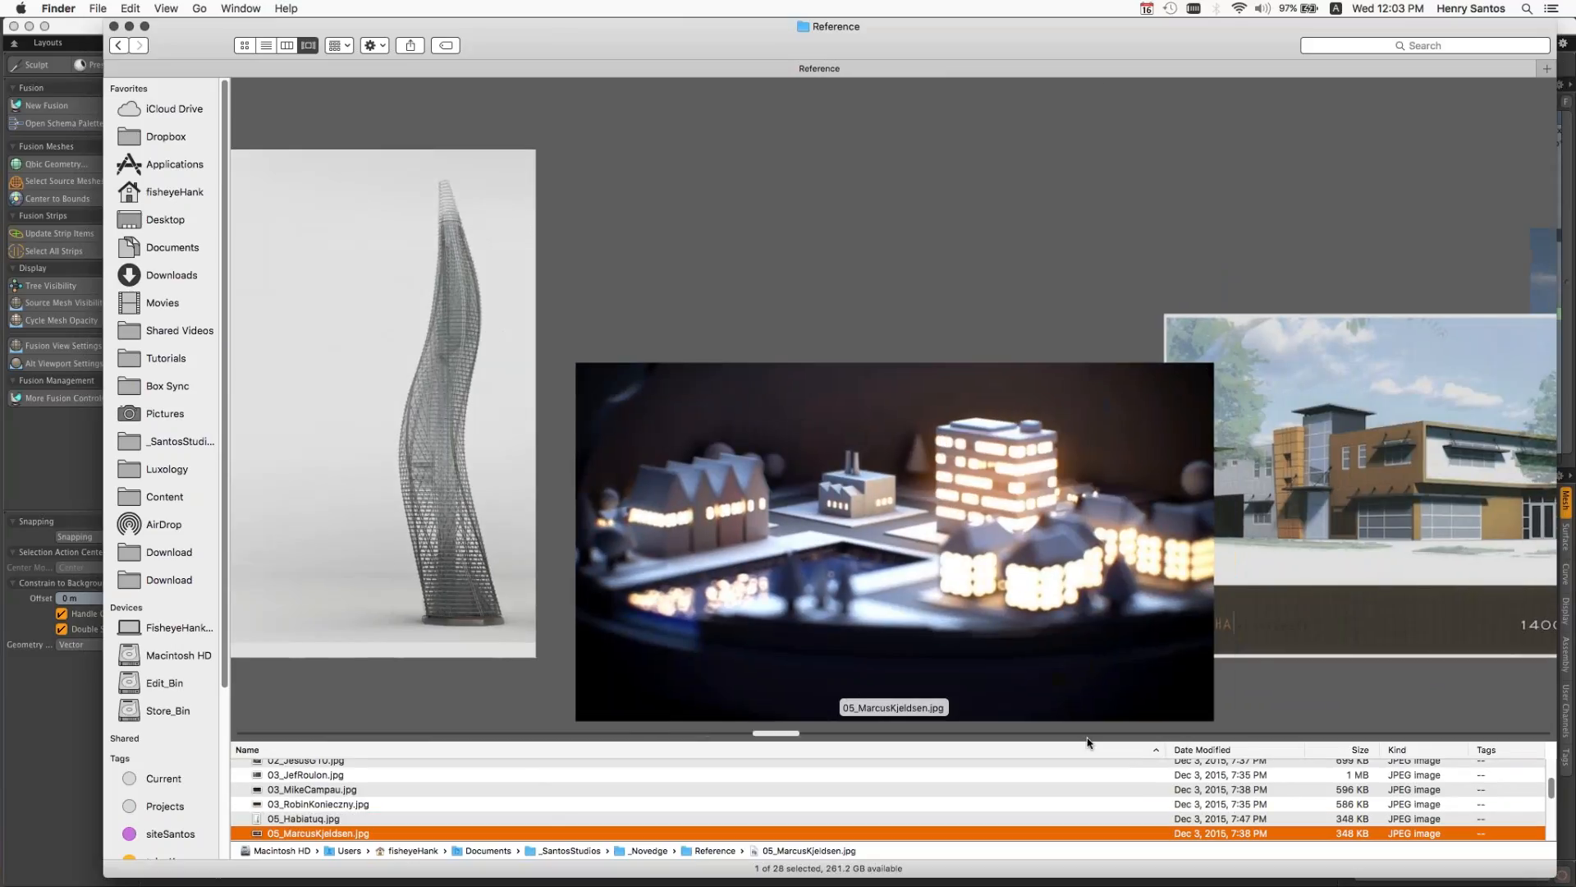
key(Down)
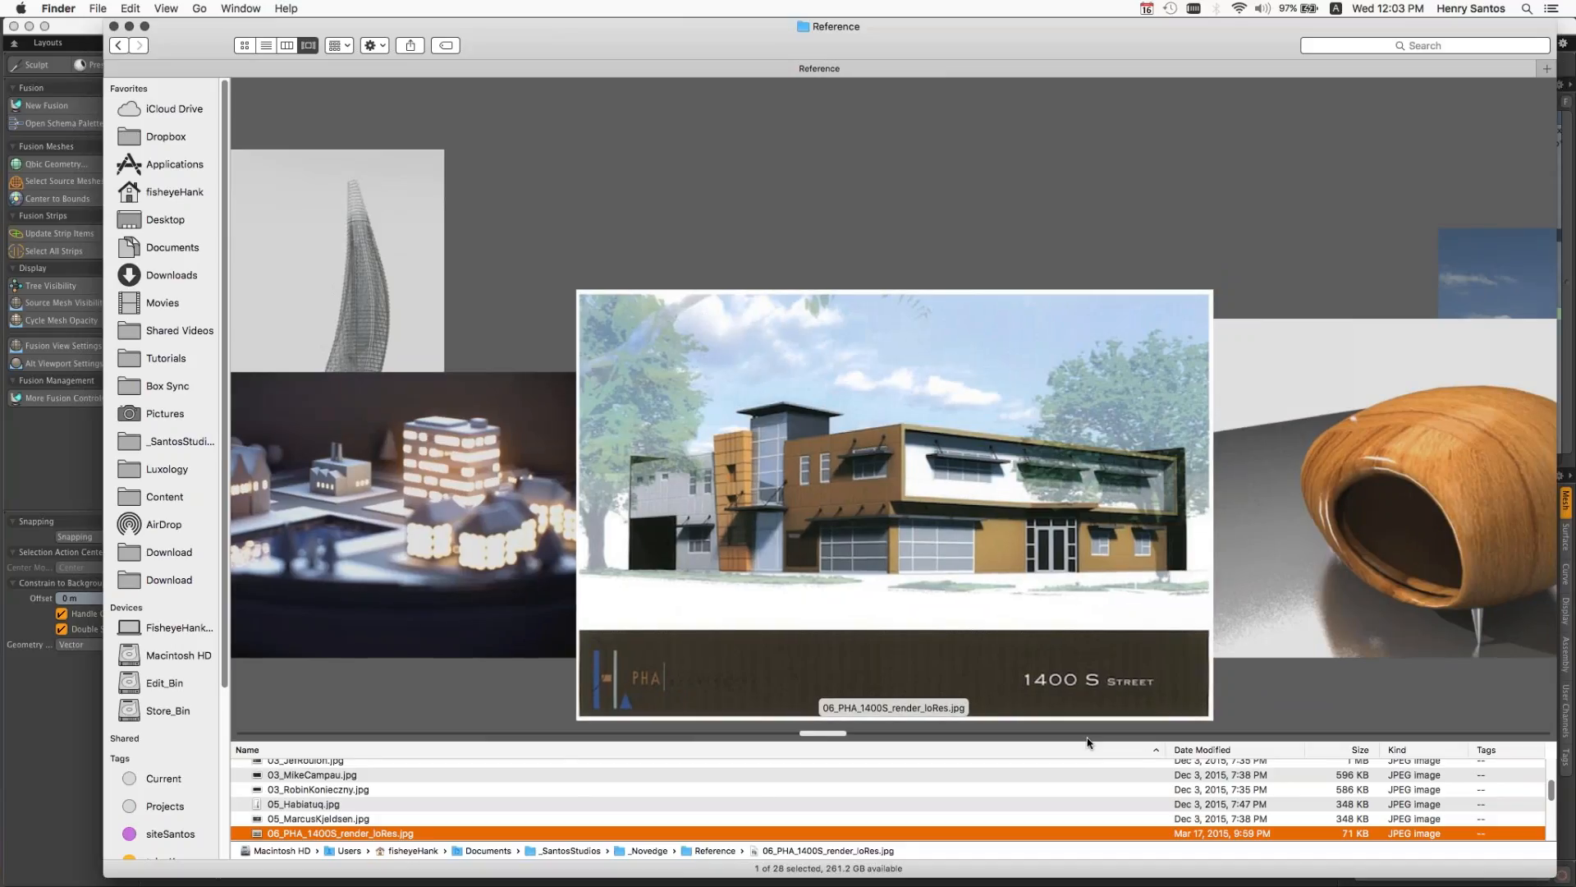
key(Down)
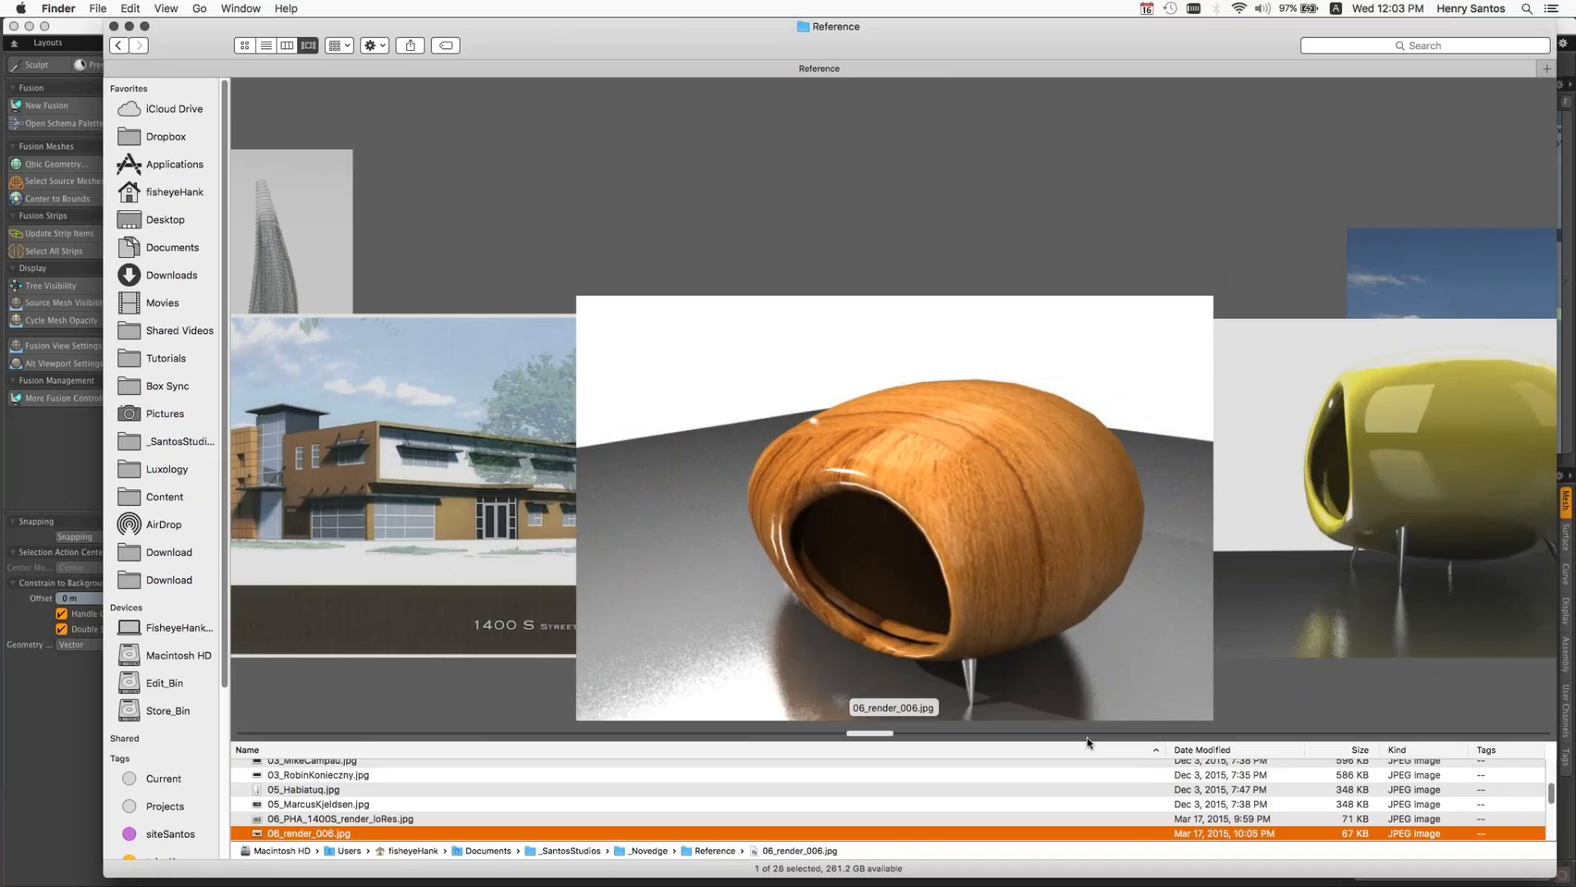
key(Down)
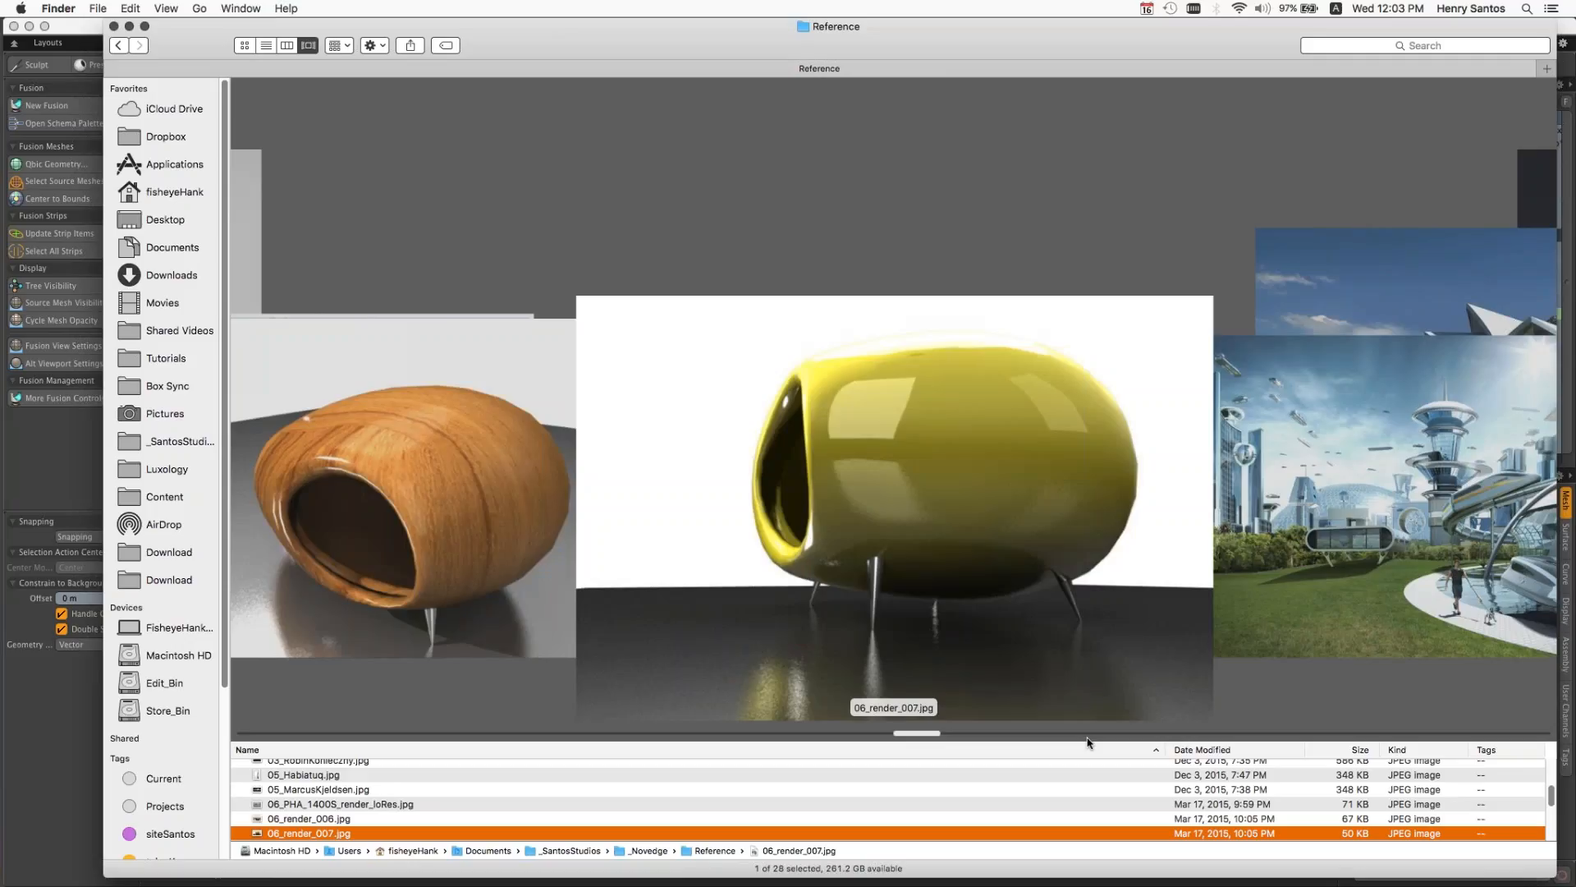
key(Down)
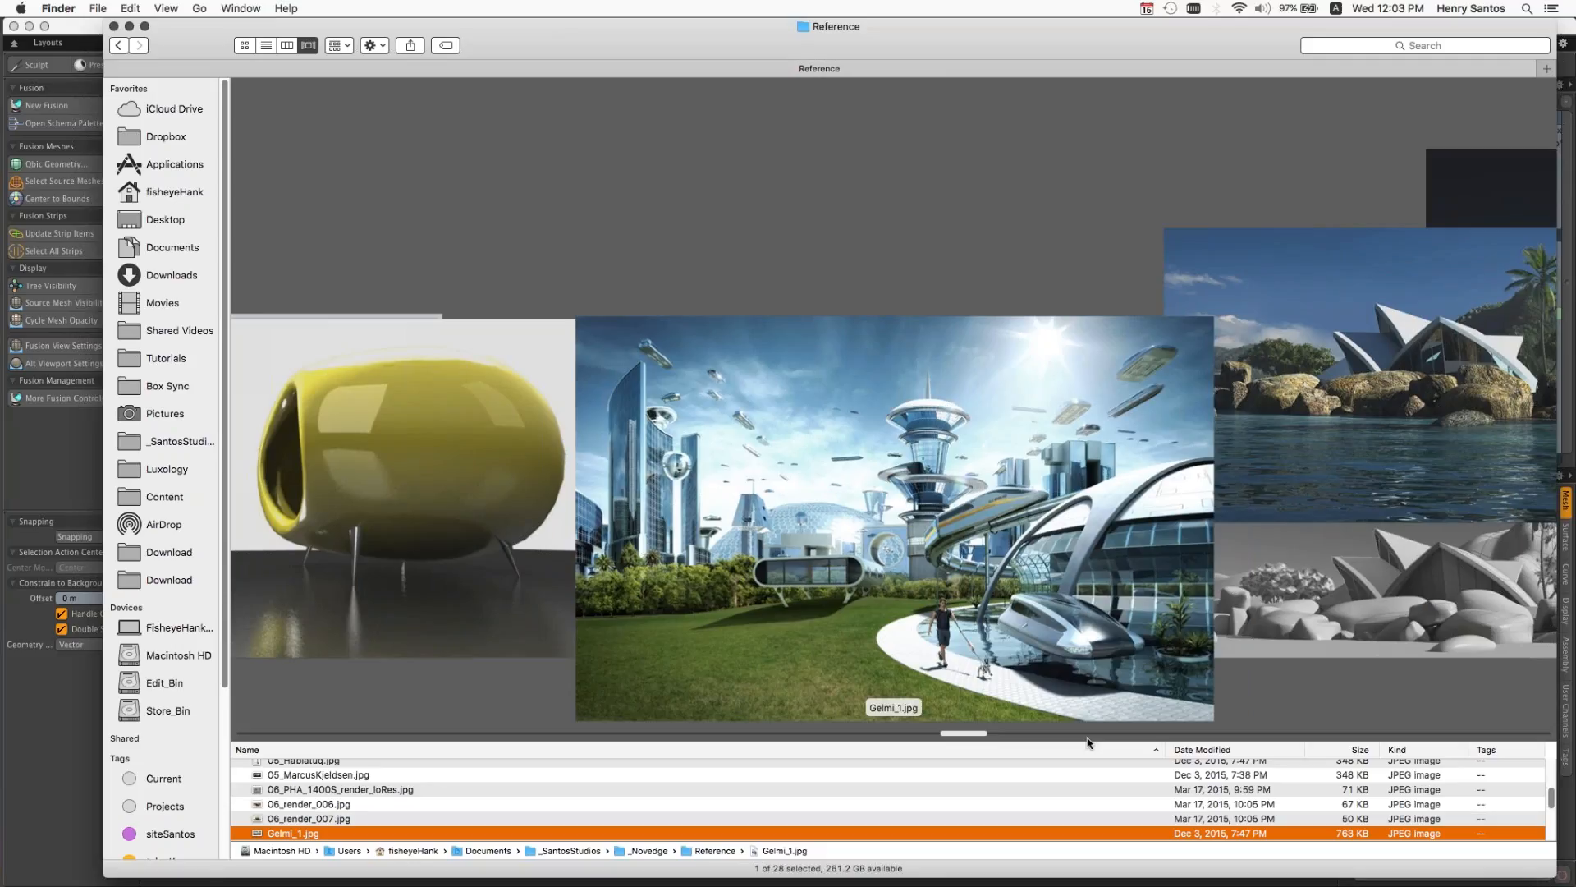
key(Down)
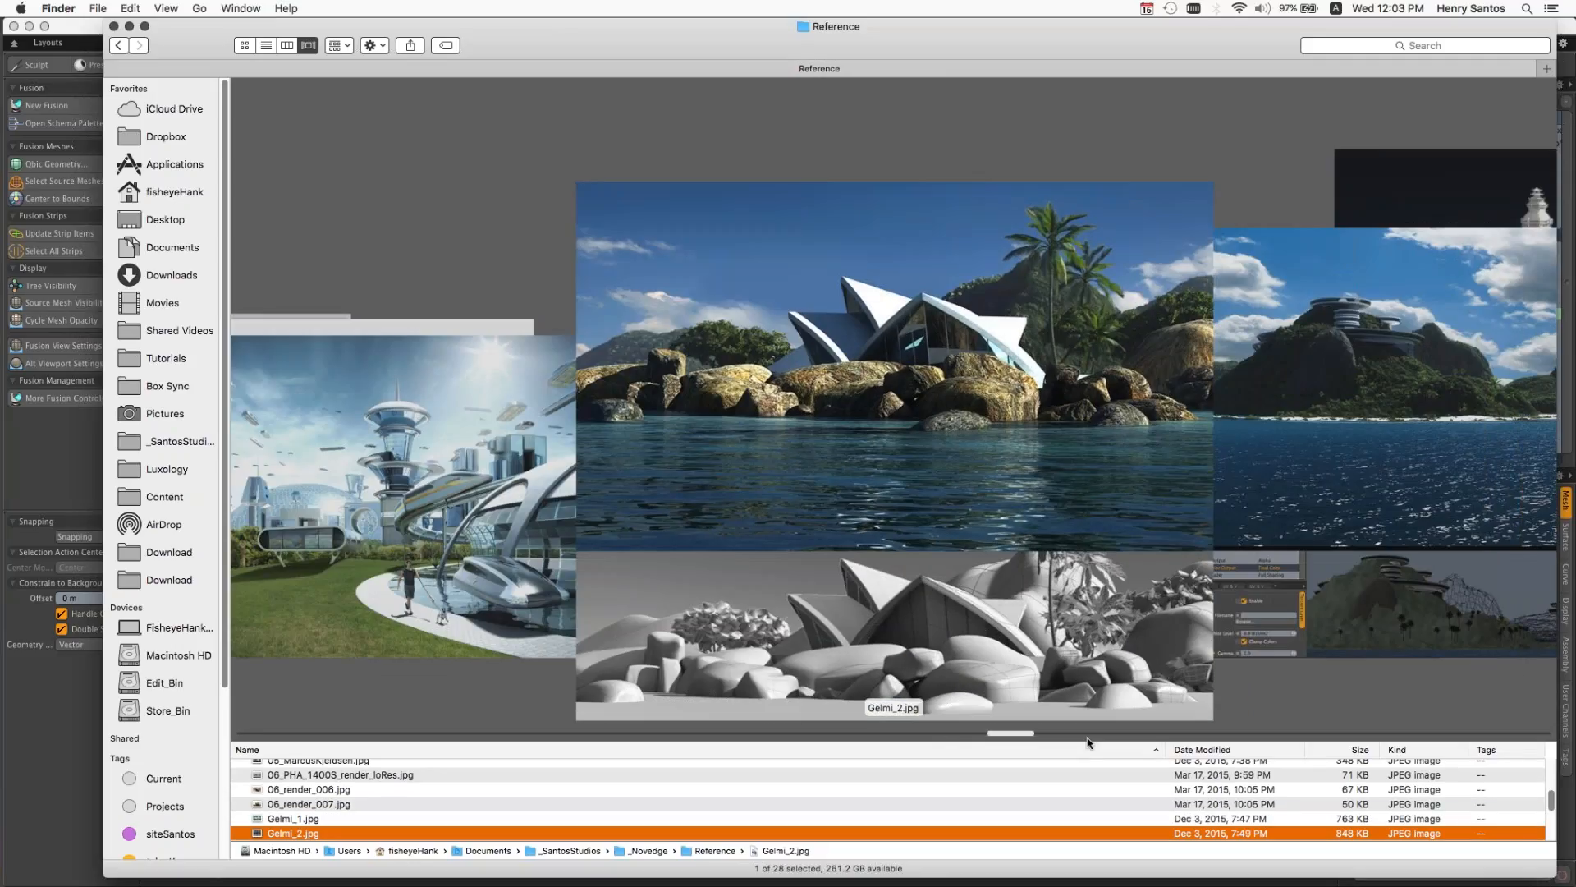
key(Down)
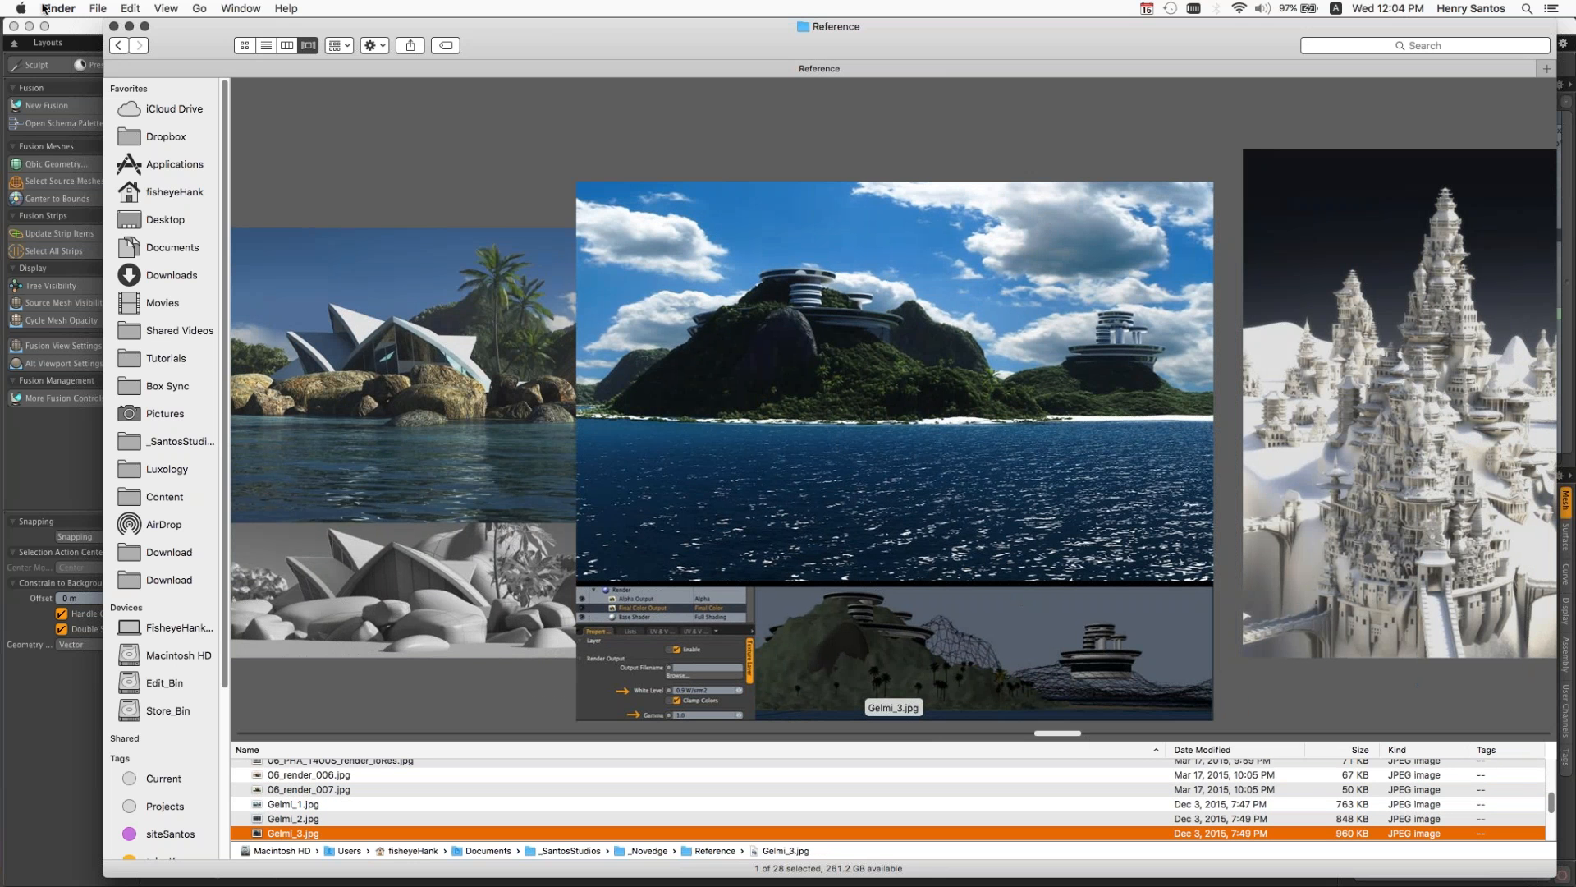
key(super+Tab)
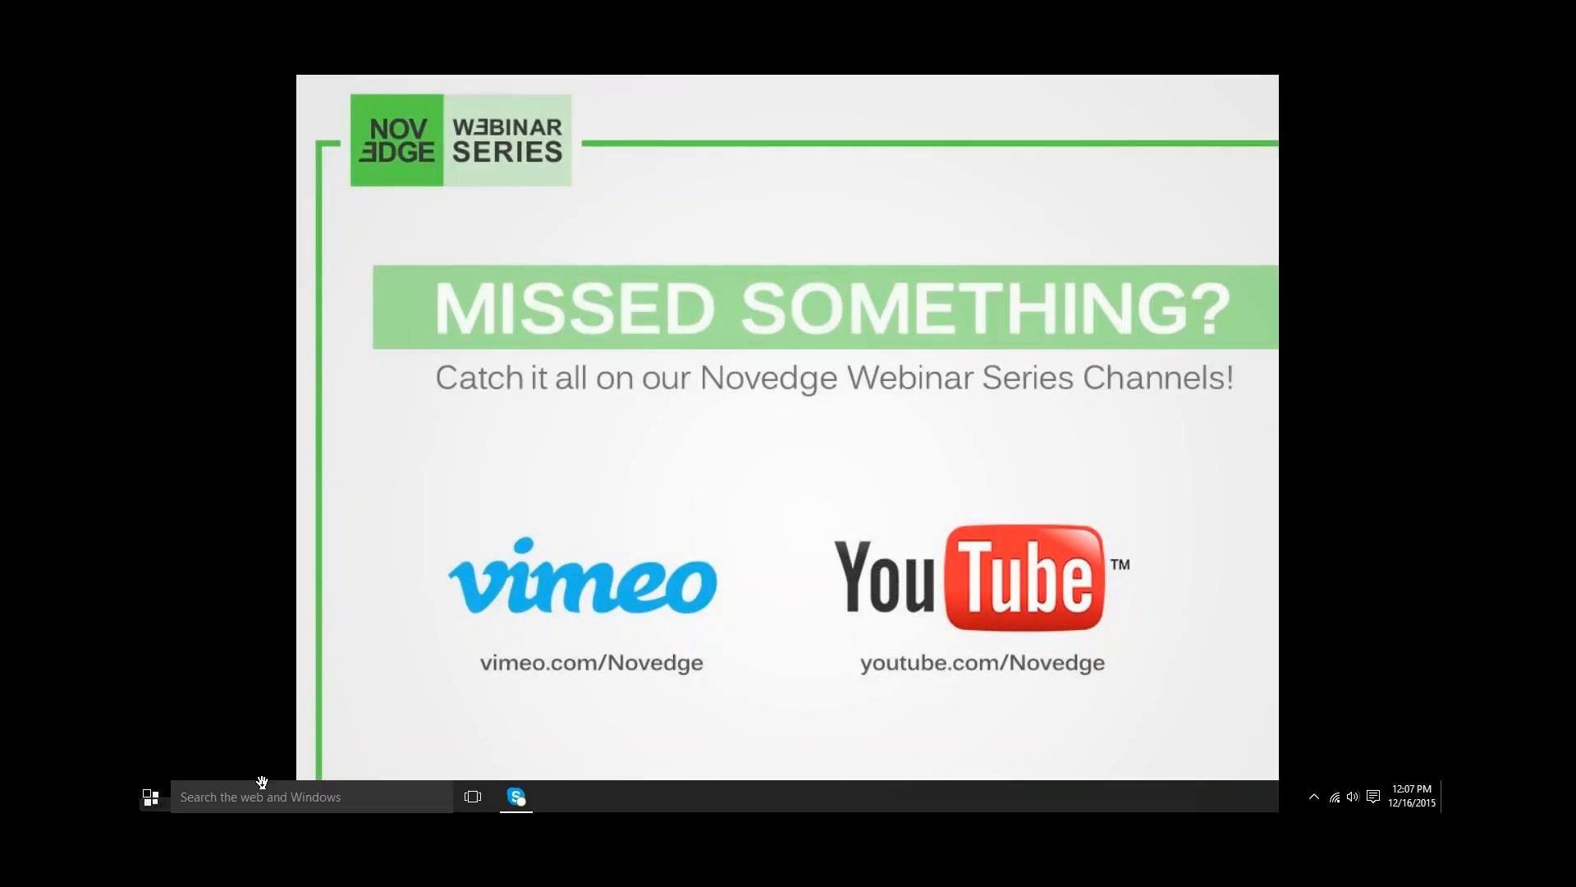
click(743, 528)
click(731, 550)
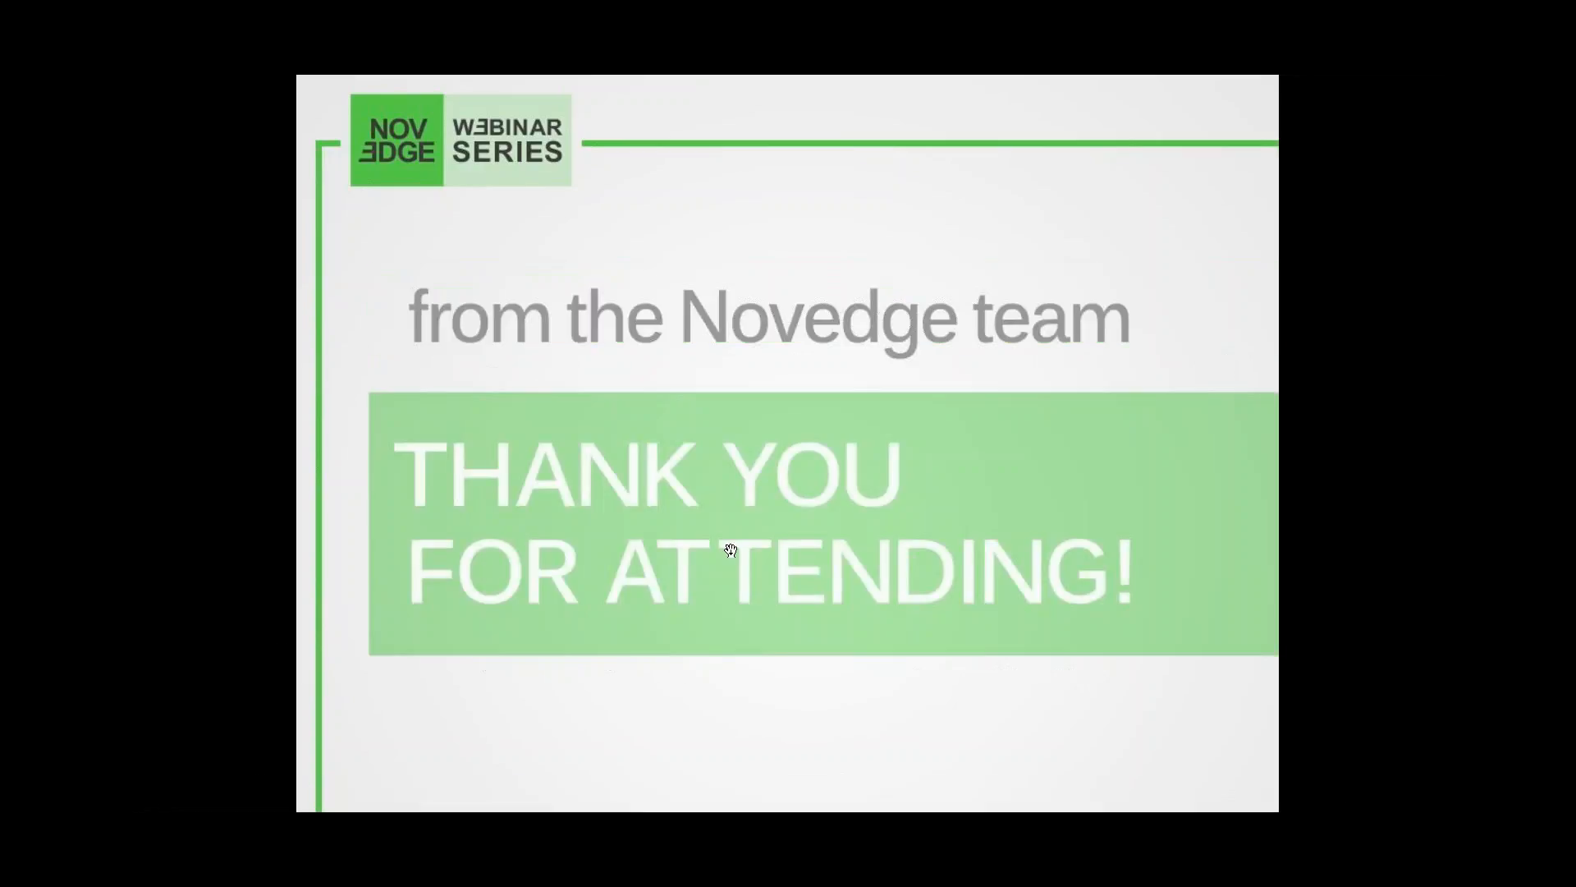
click(139, 388)
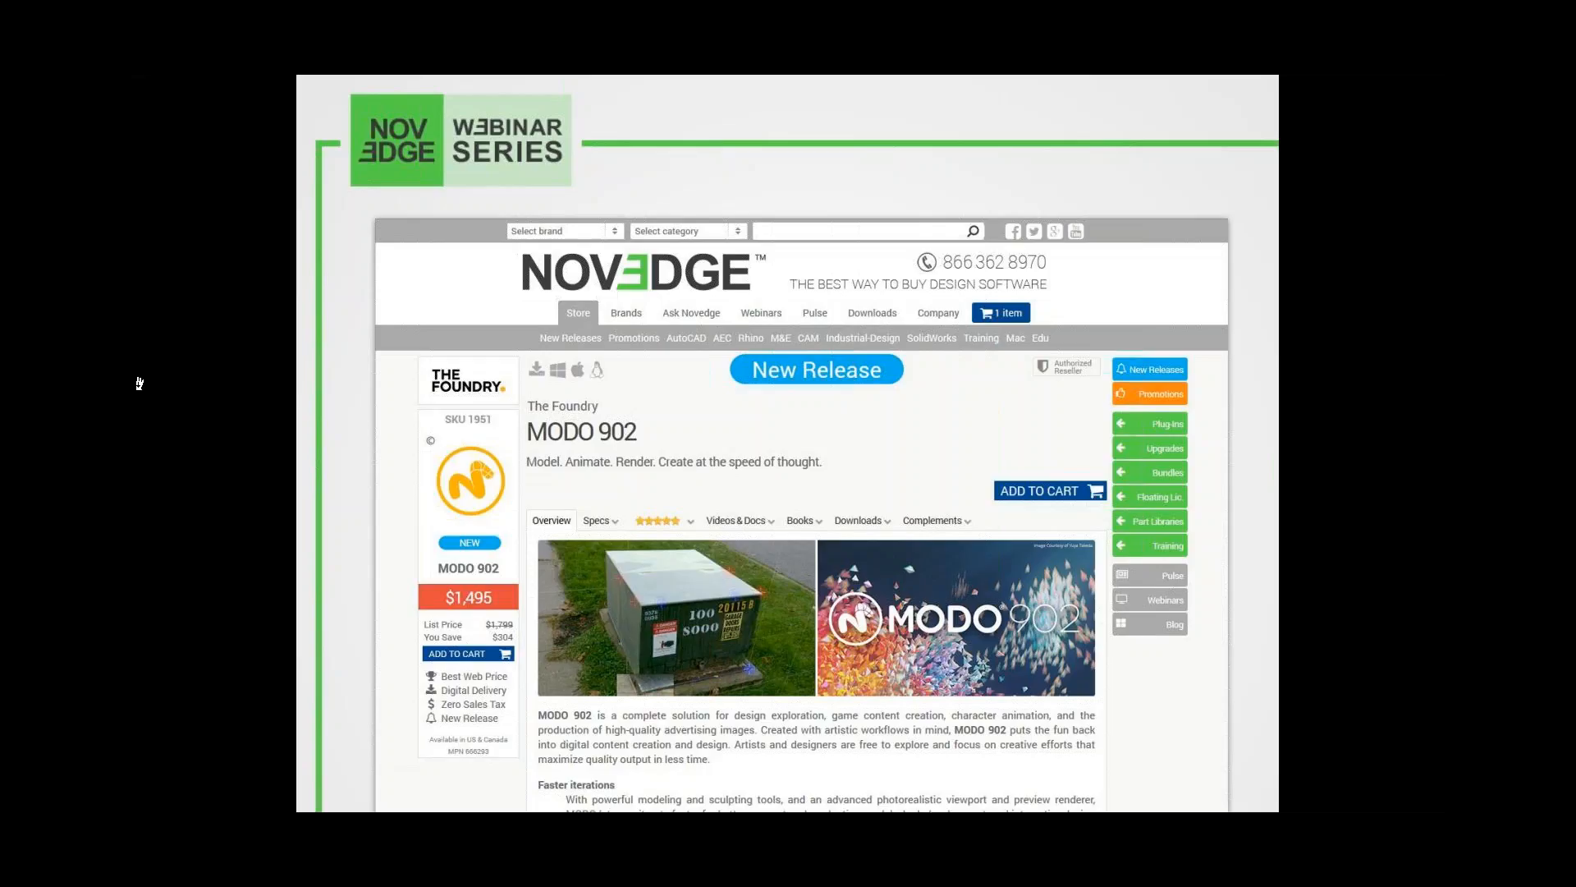
click(139, 330)
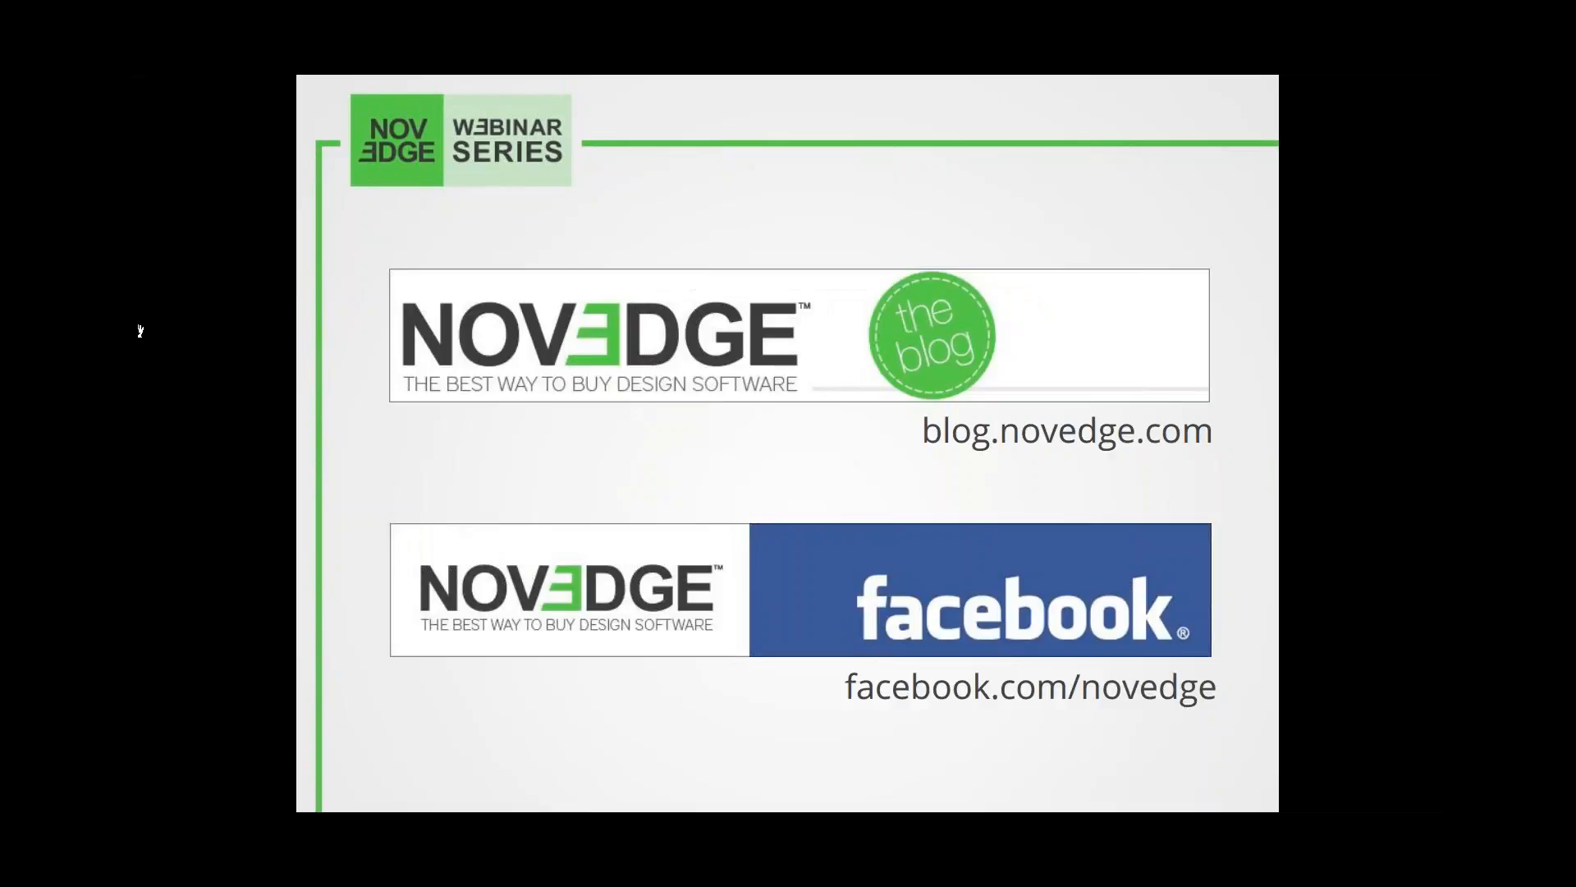